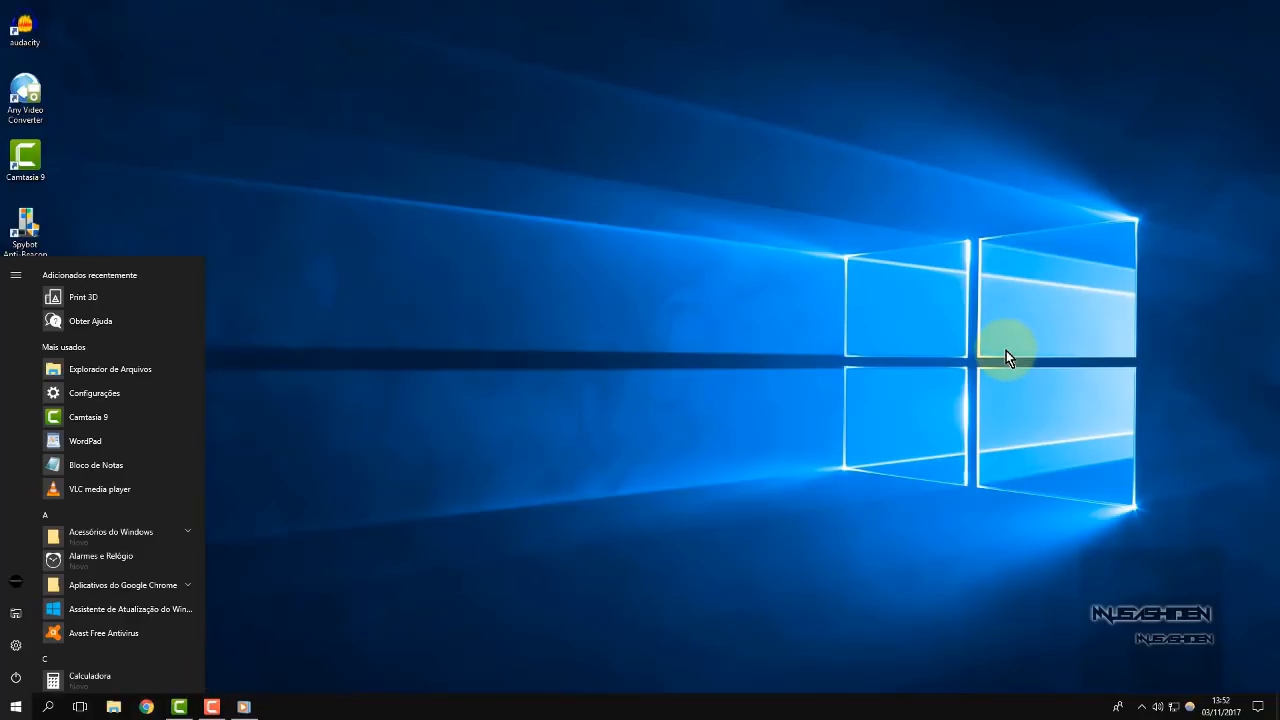
# Step: Create a system restore point with the description "antes de otimizar"
pyautogui.write('restauração')
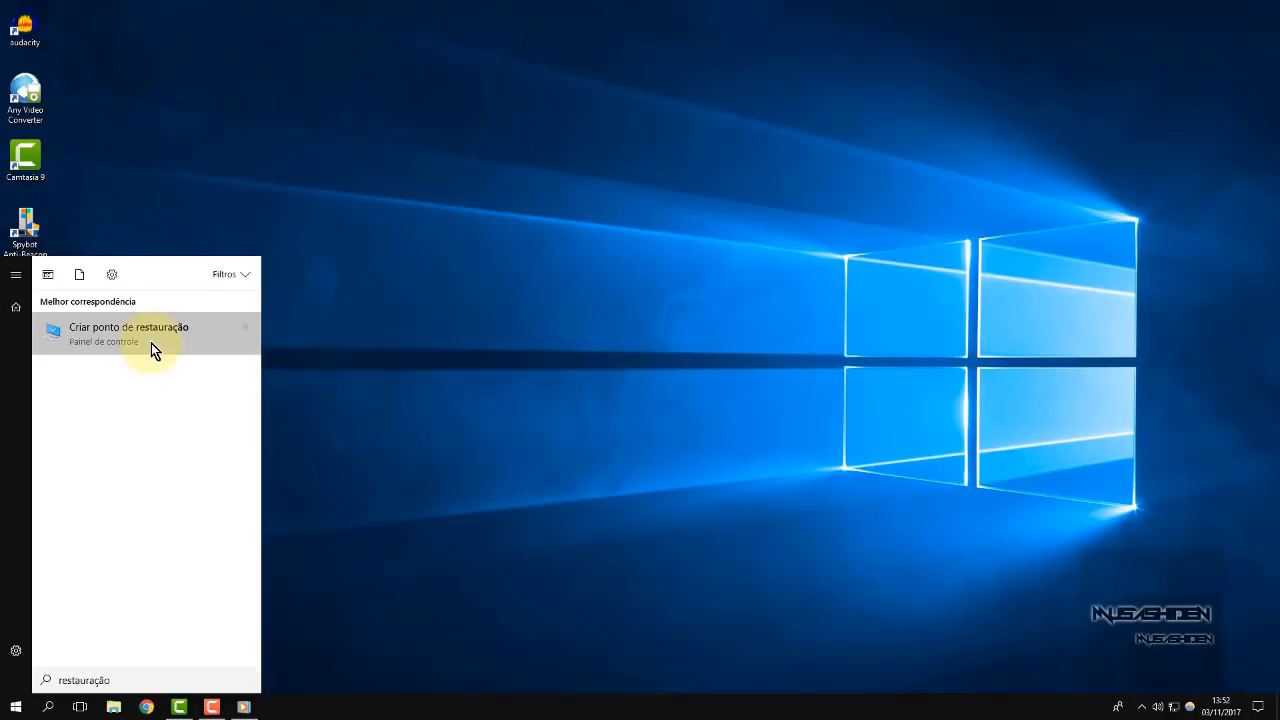
pyautogui.click(151, 343)
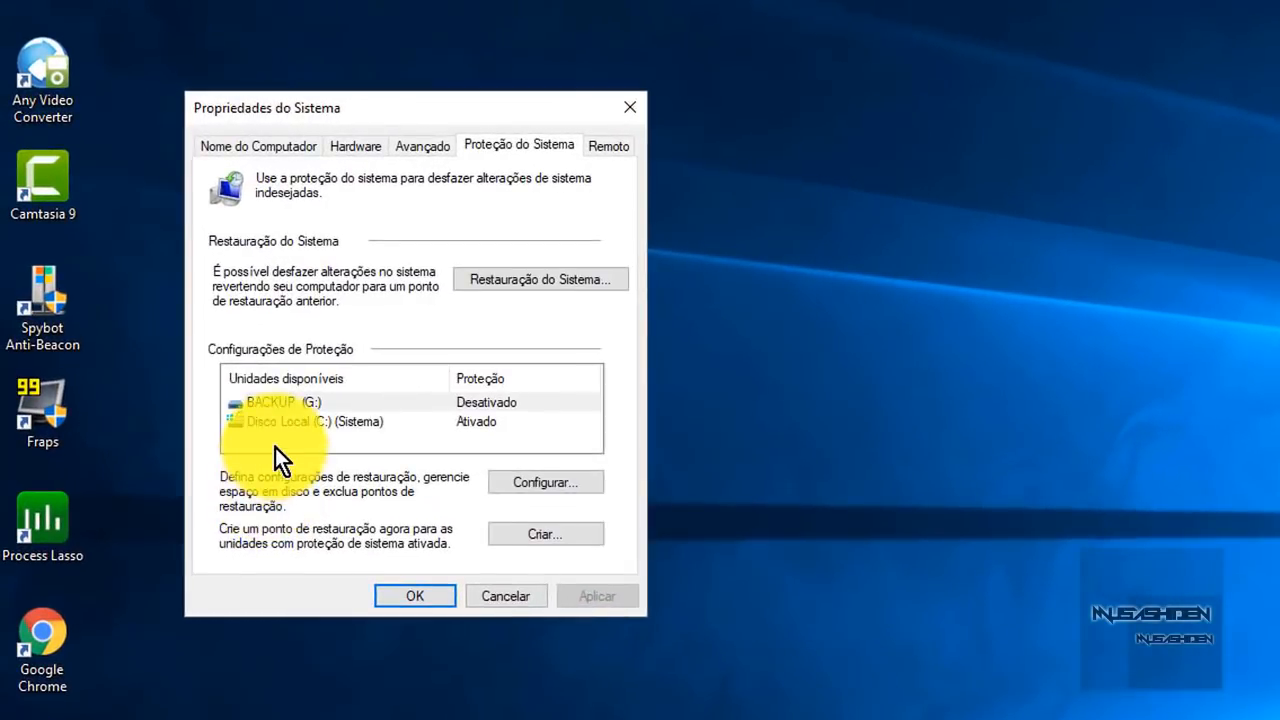
pyautogui.click(555, 539)
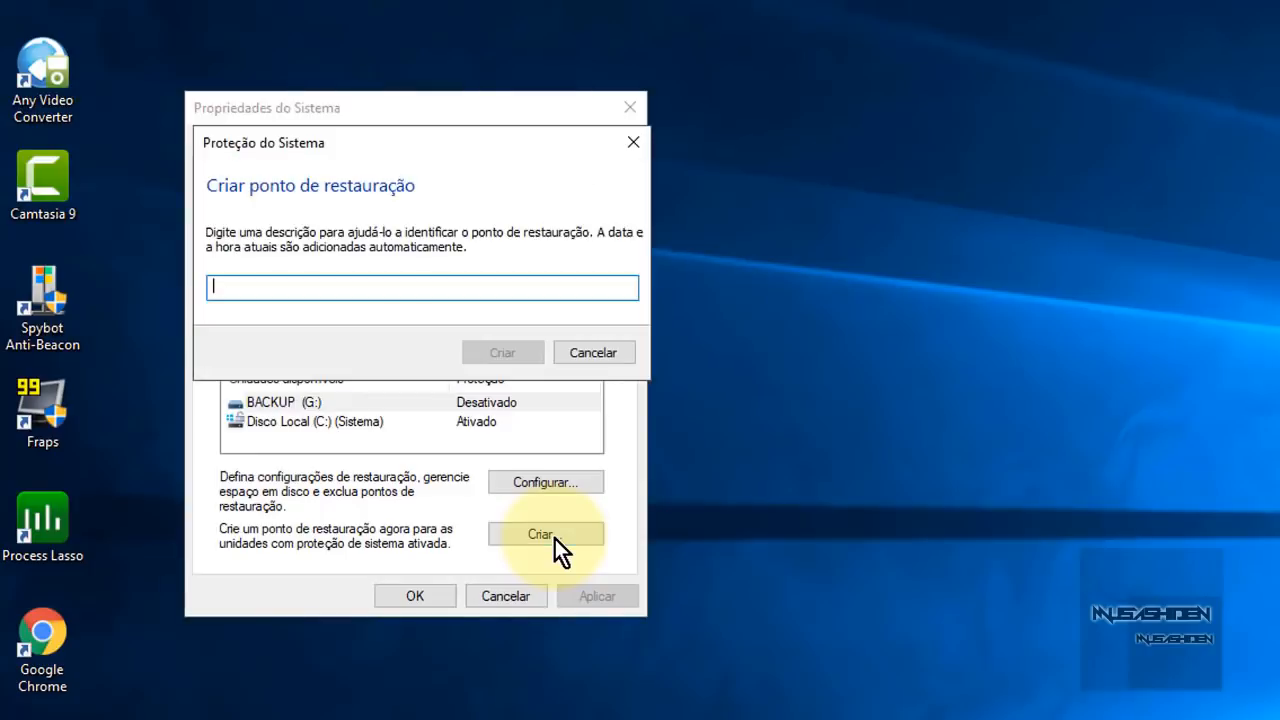
pyautogui.write('antes de otimizar')
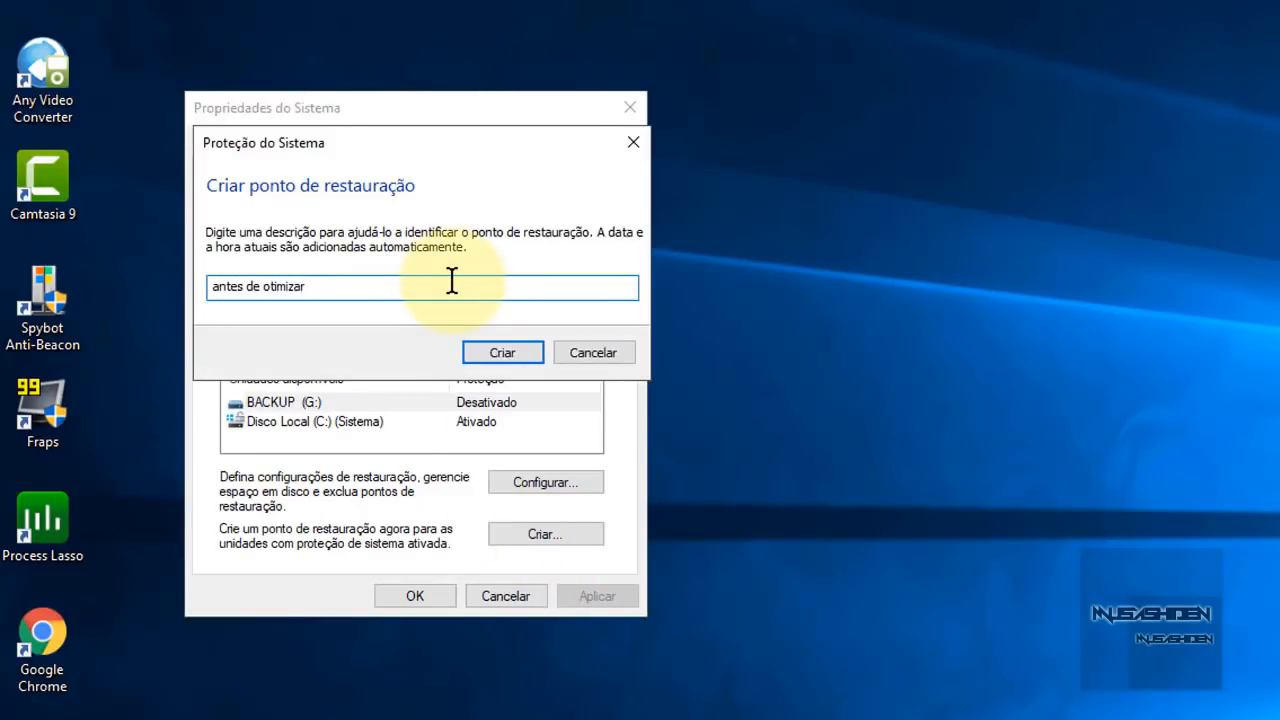
pyautogui.click(528, 354)
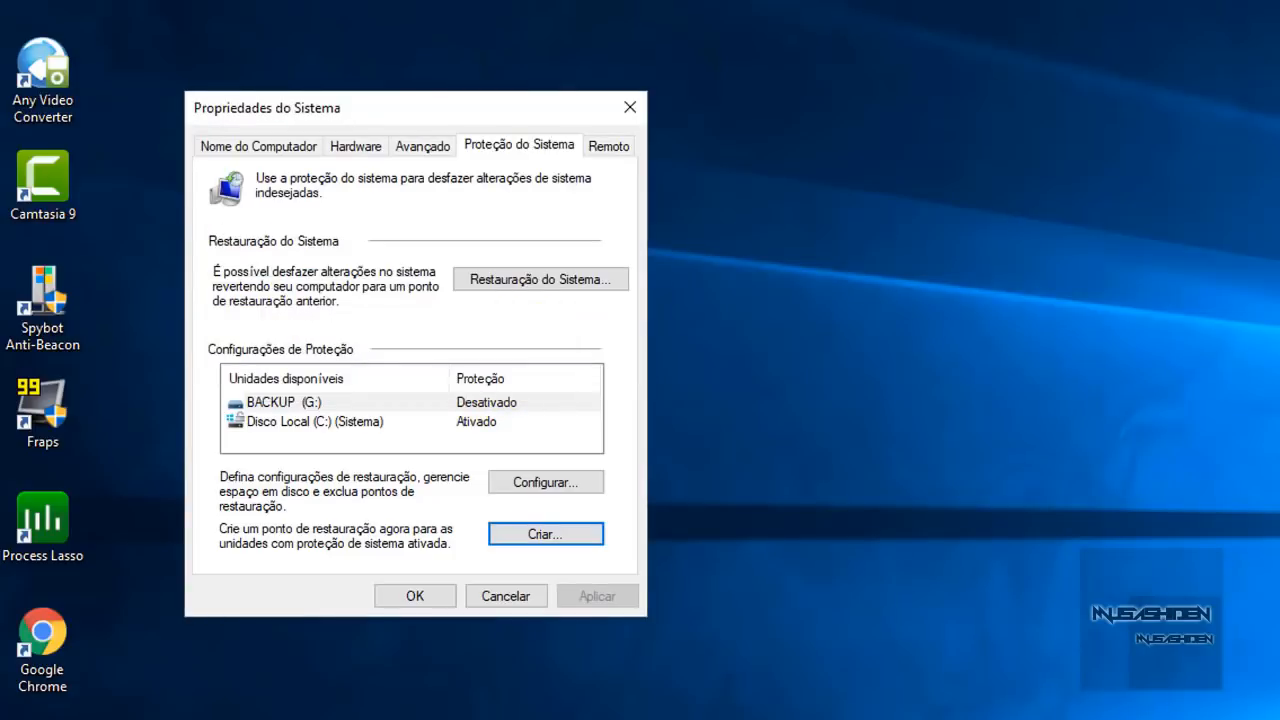
pyautogui.rightClick(840, 263)
pyautogui.click(920, 330)
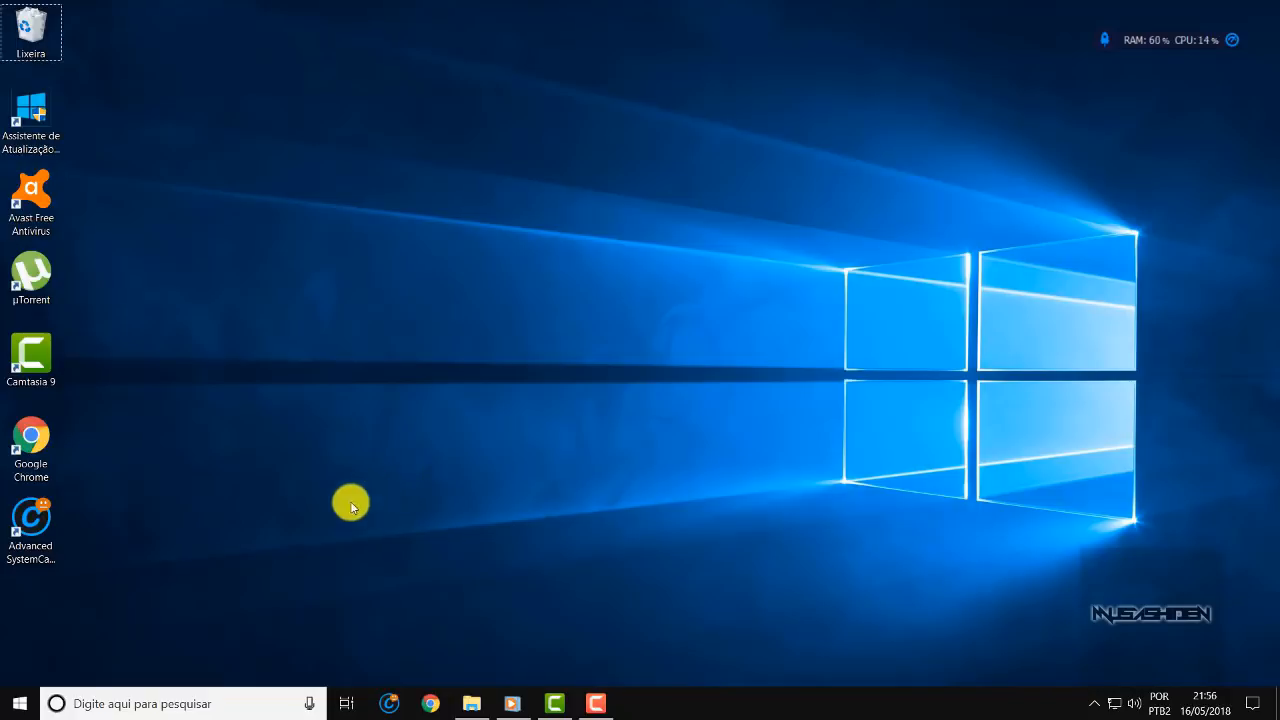
# Step: Examine the running processes in Task Manager sorted by network usage (Rede), and put its window away
pyautogui.click(2, 704)
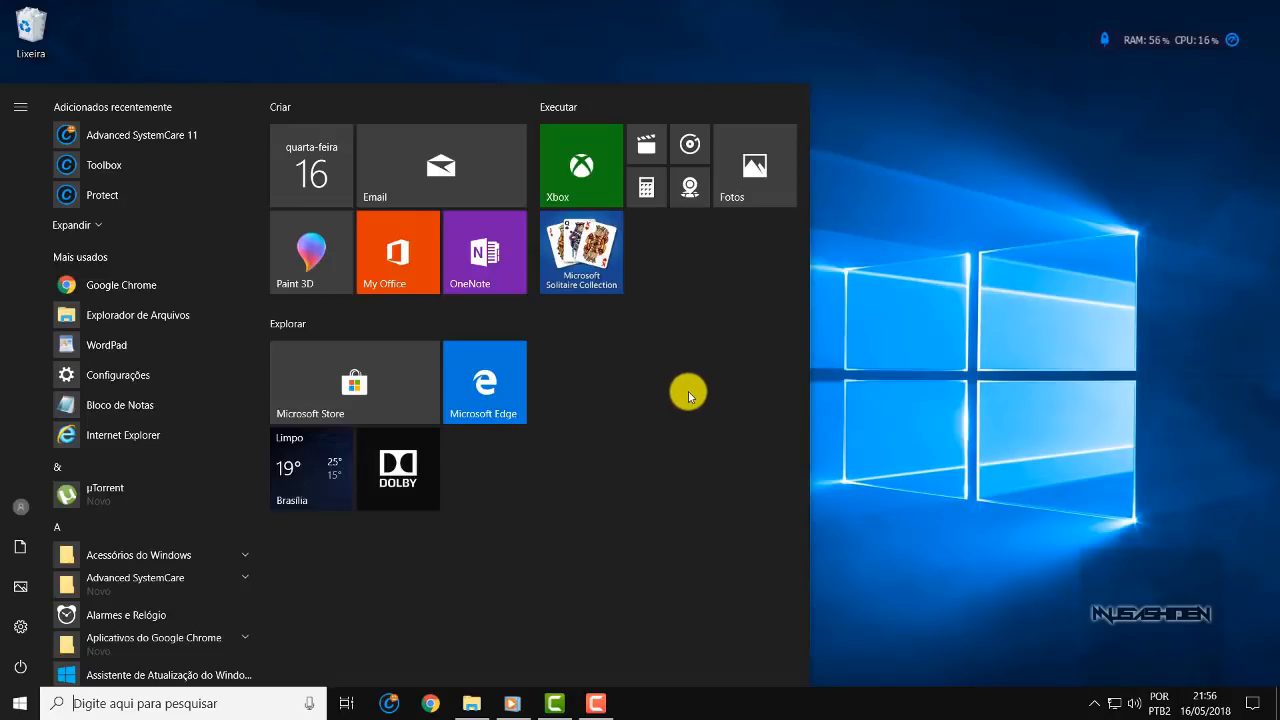
pyautogui.hotkey('ctrl', 'shift', 'Escape')
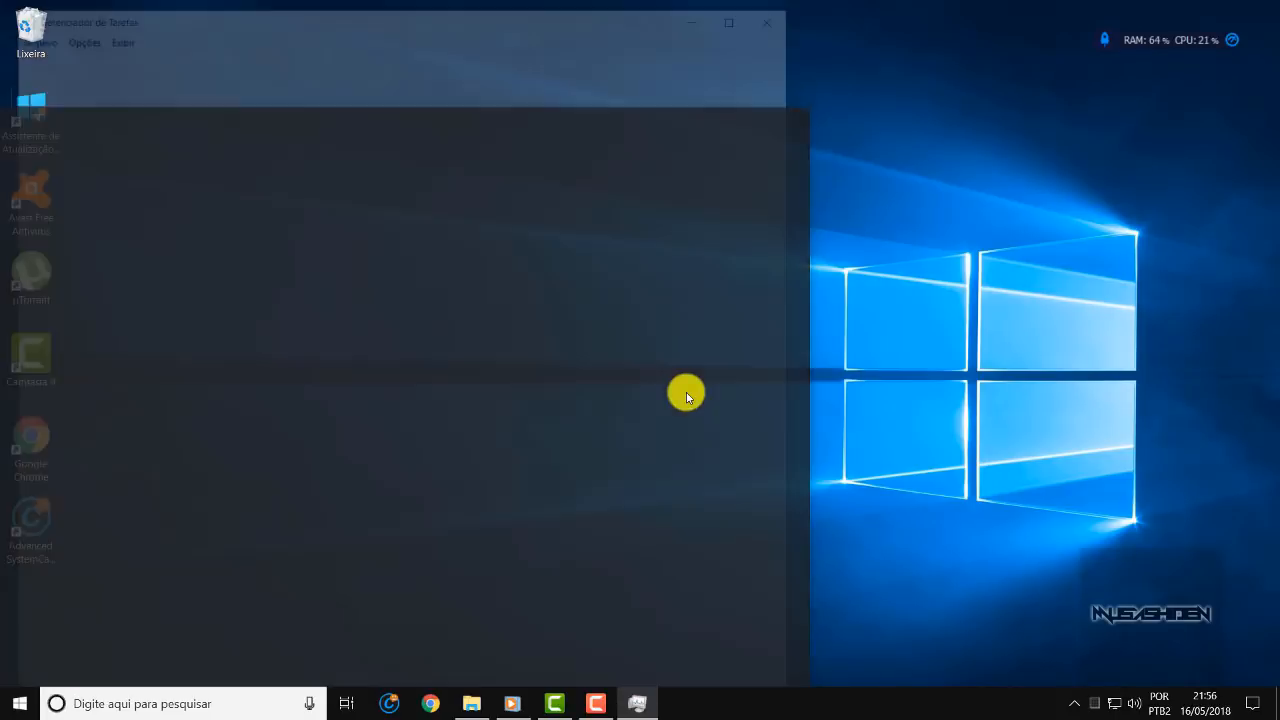
pyautogui.click(649, 101)
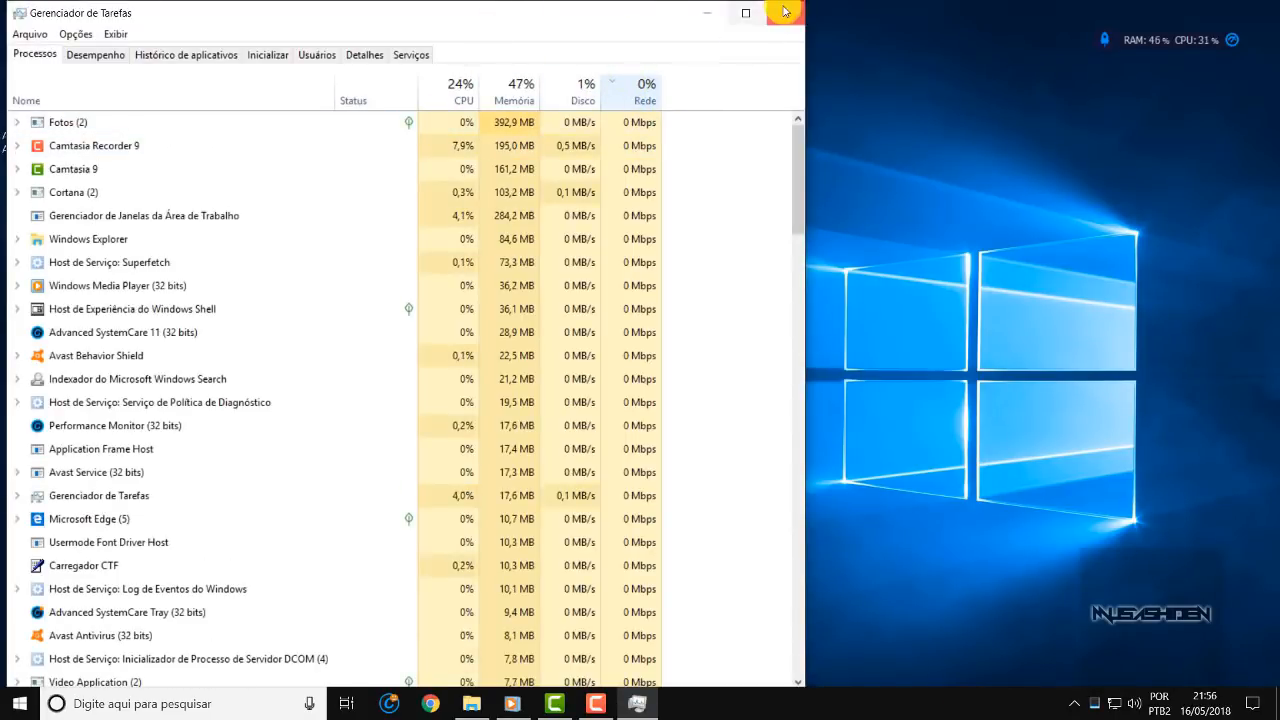
pyautogui.click(711, 21)
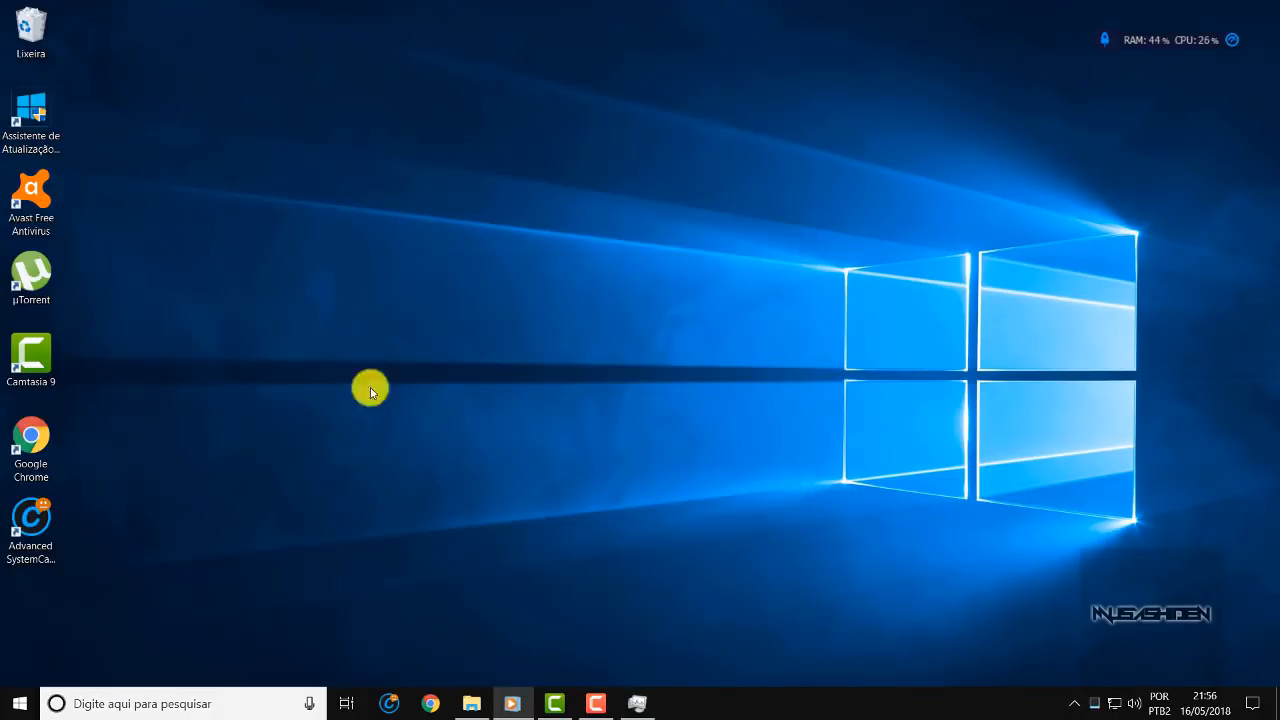
# Step: Open the Microsoft Store in a maximized window and go to its settings page (Configurações)
pyautogui.click(8, 712)
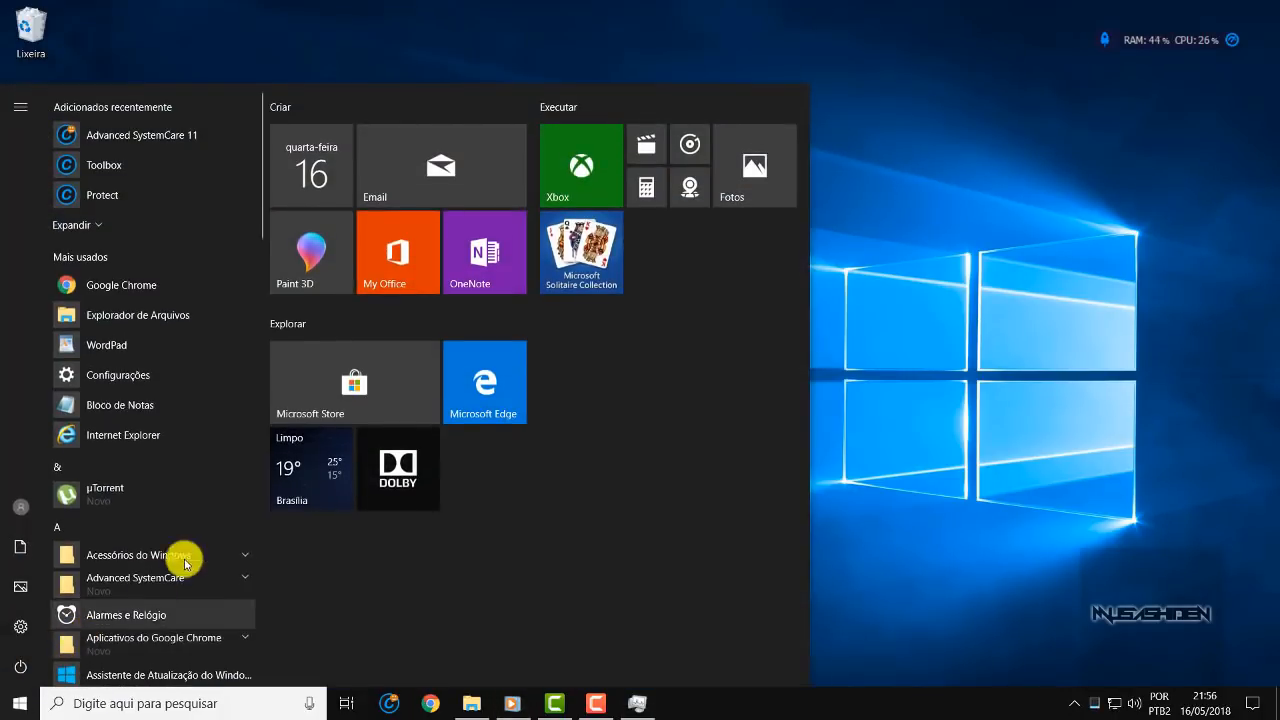
pyautogui.click(316, 403)
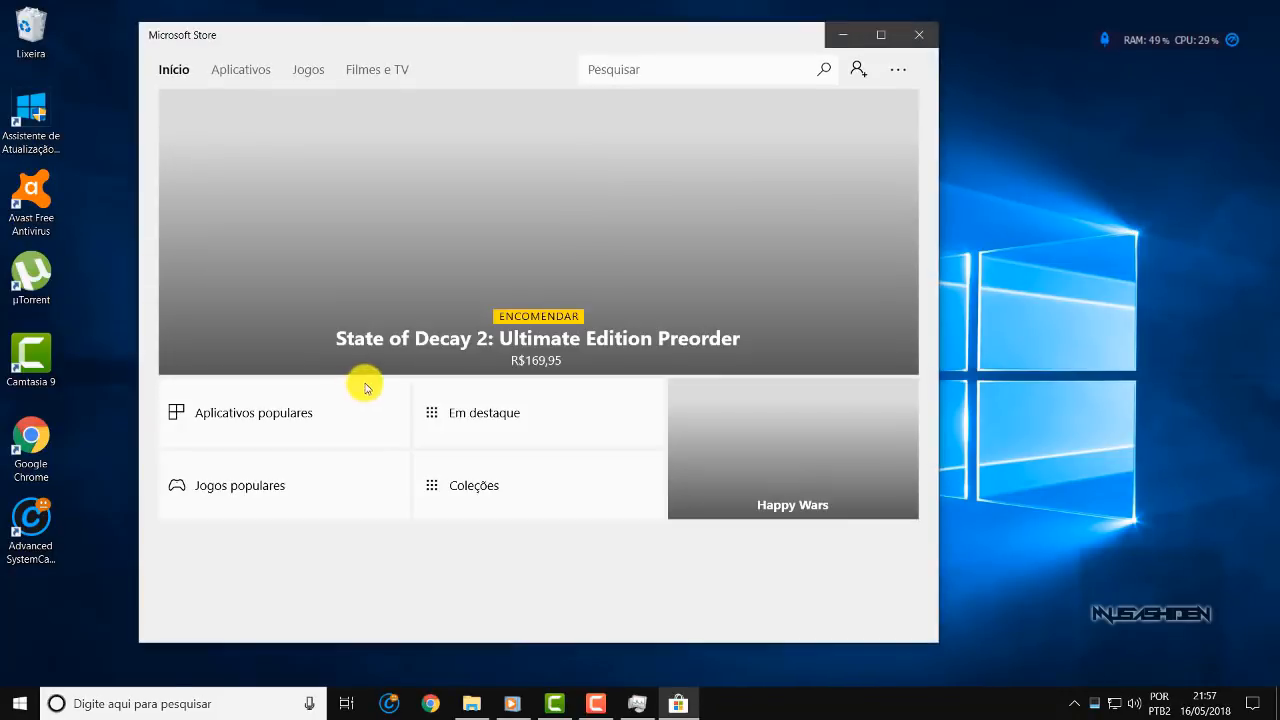
pyautogui.click(878, 37)
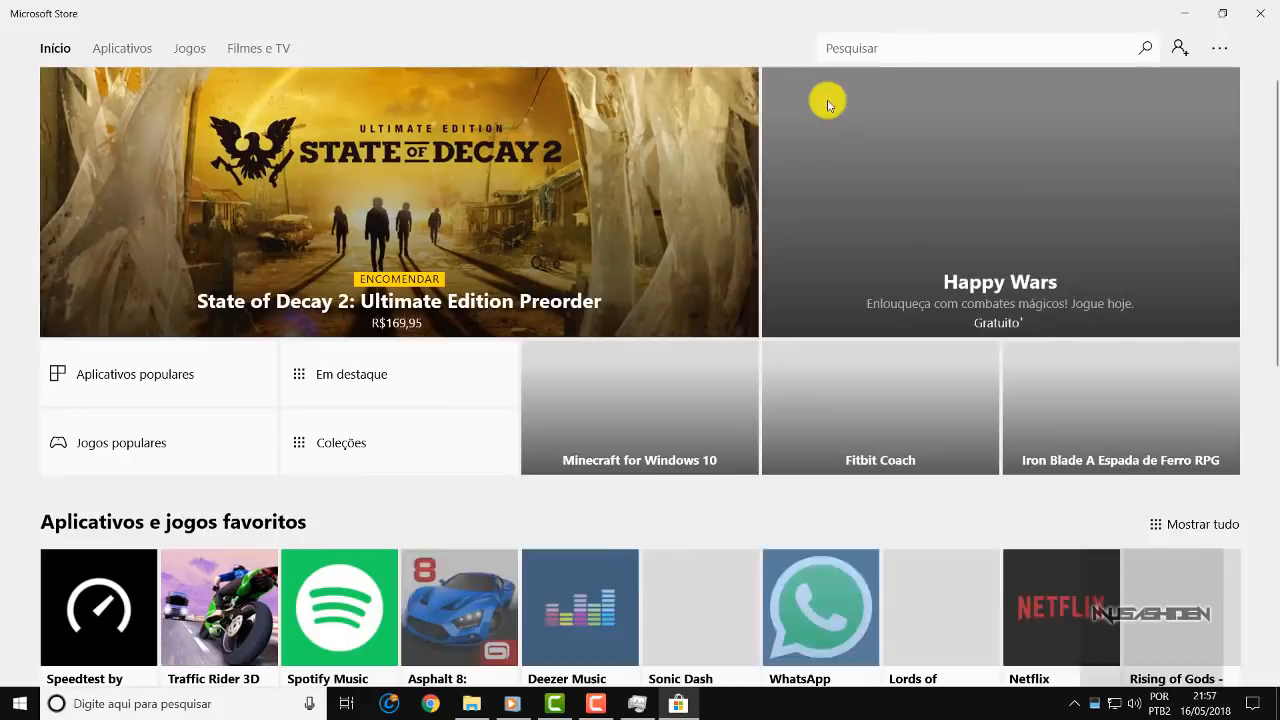
pyautogui.click(1220, 48)
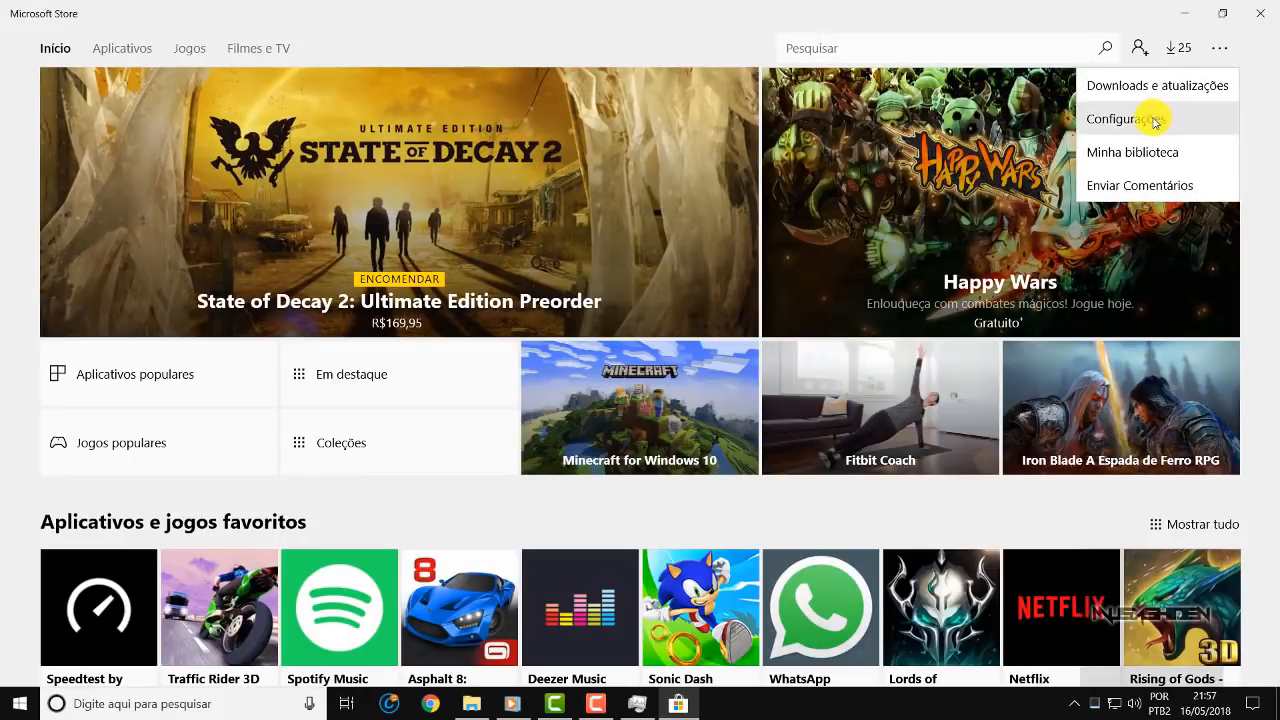
pyautogui.click(1155, 120)
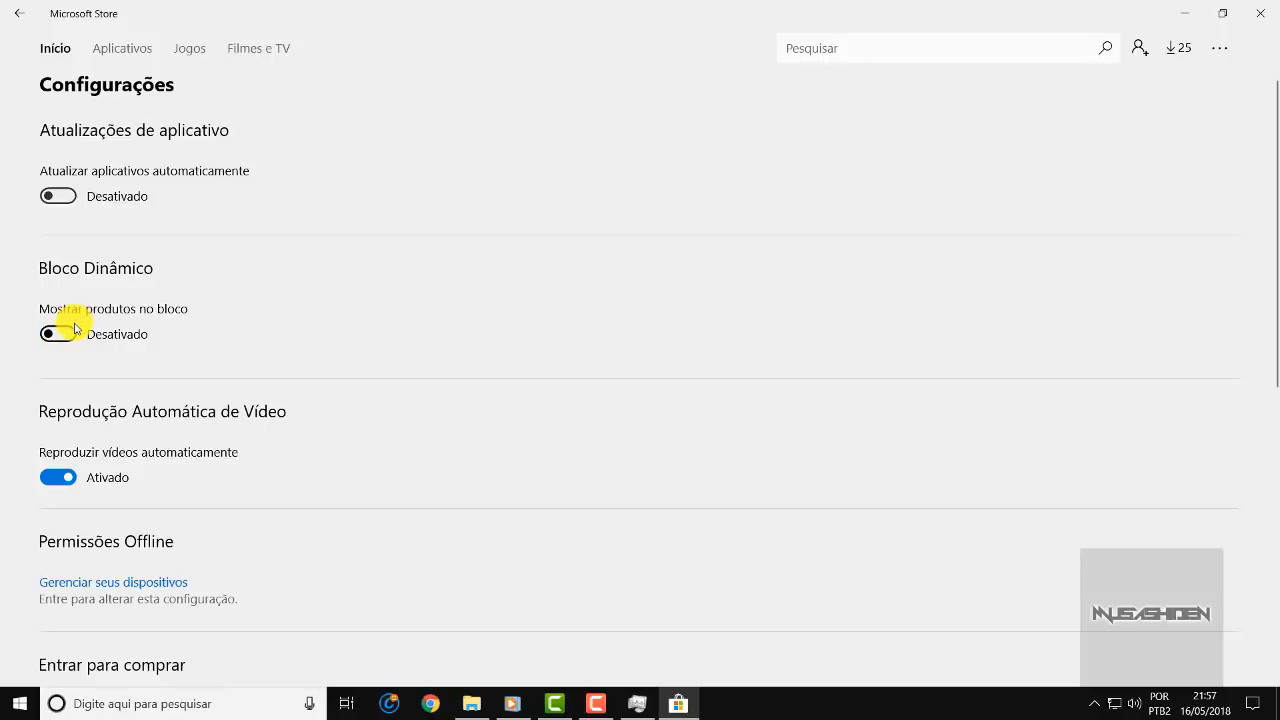
# Step: Switch the Bloco Dinâmico option "Mostrar produtos no bloco" on and off again, checking the Start menu tiles
pyautogui.click(68, 335)
pyautogui.click(67, 336)
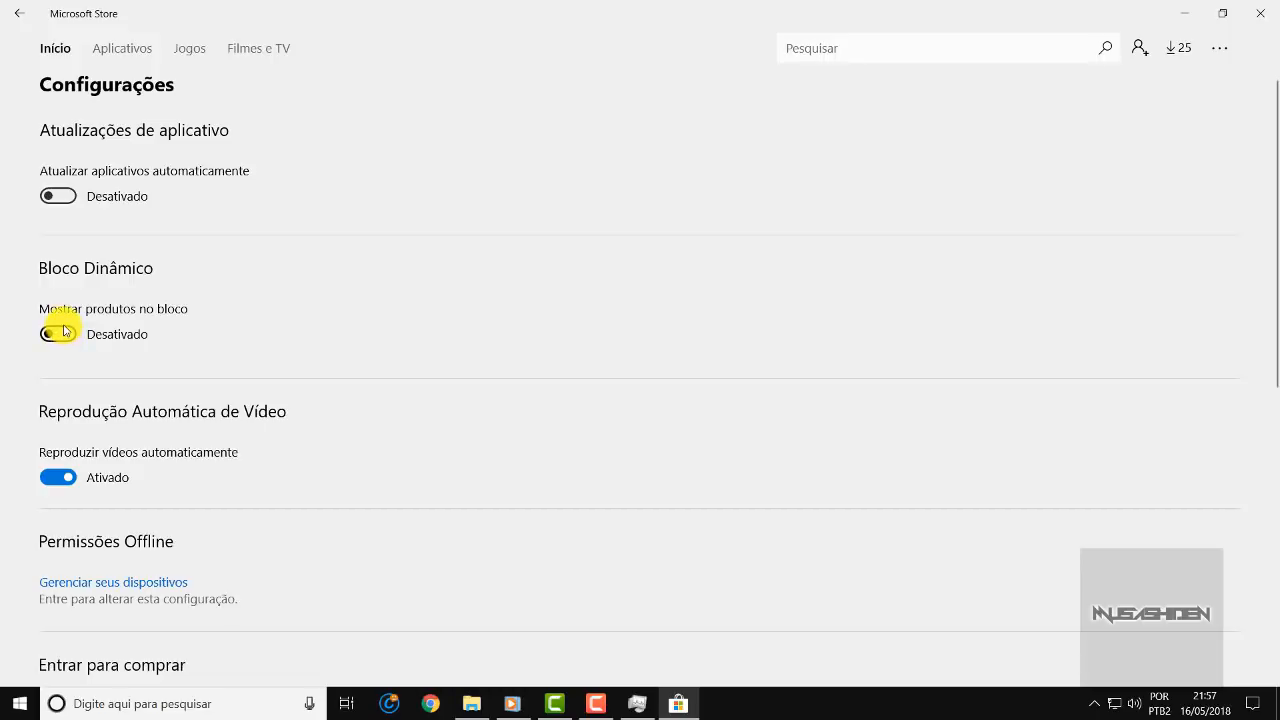
pyautogui.click(62, 335)
pyautogui.click(19, 703)
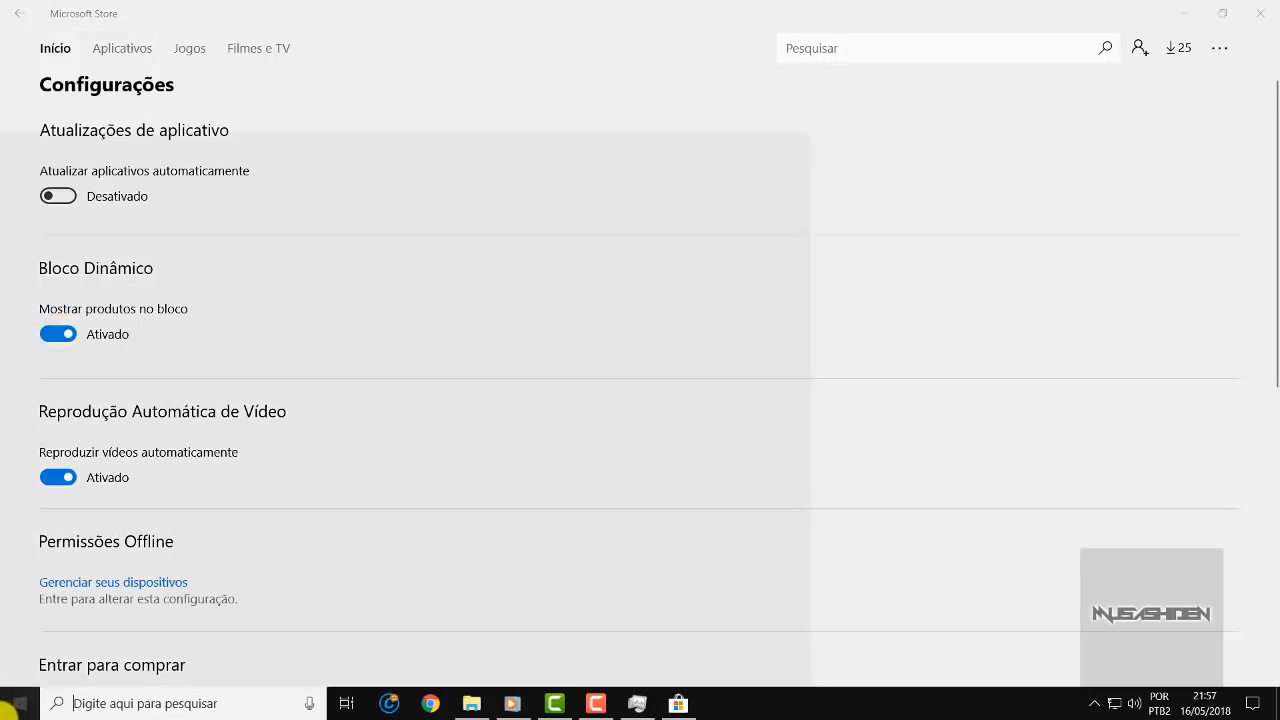
pyautogui.click(289, 234)
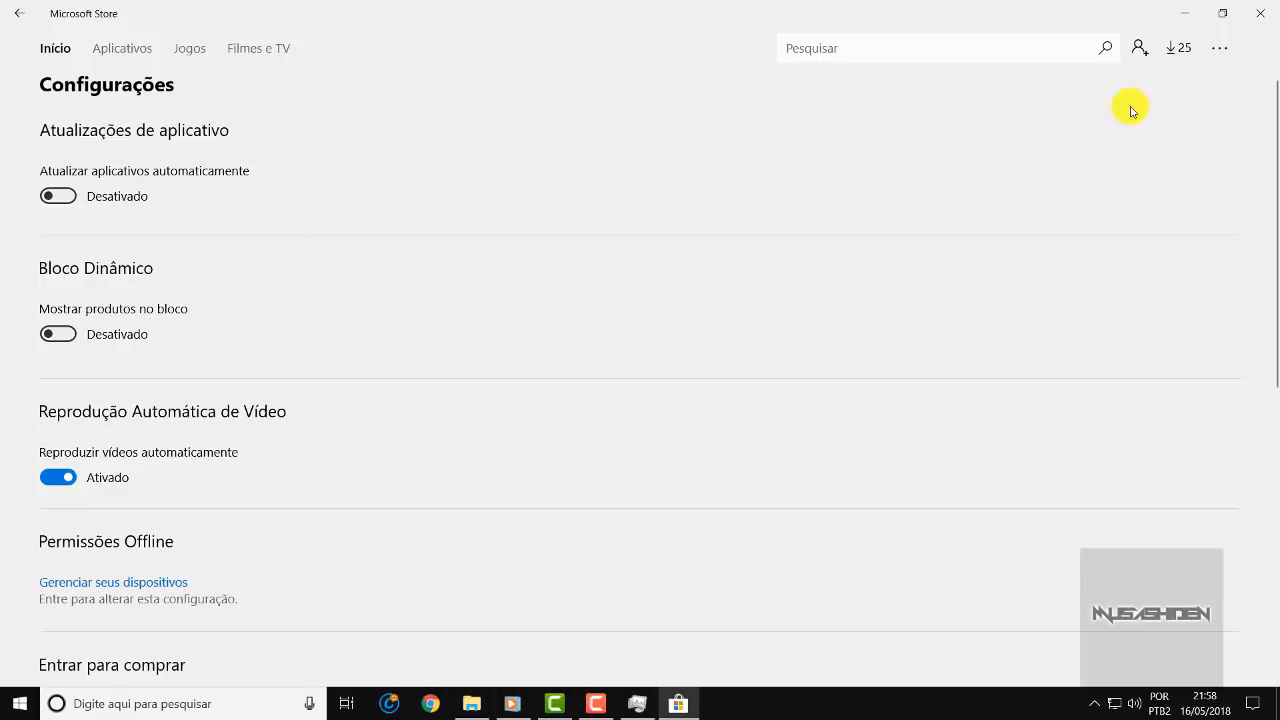
# Step: Review the app updates and recent activity under Downloads e atualizações, and close the Microsoft Store
pyautogui.click(1180, 54)
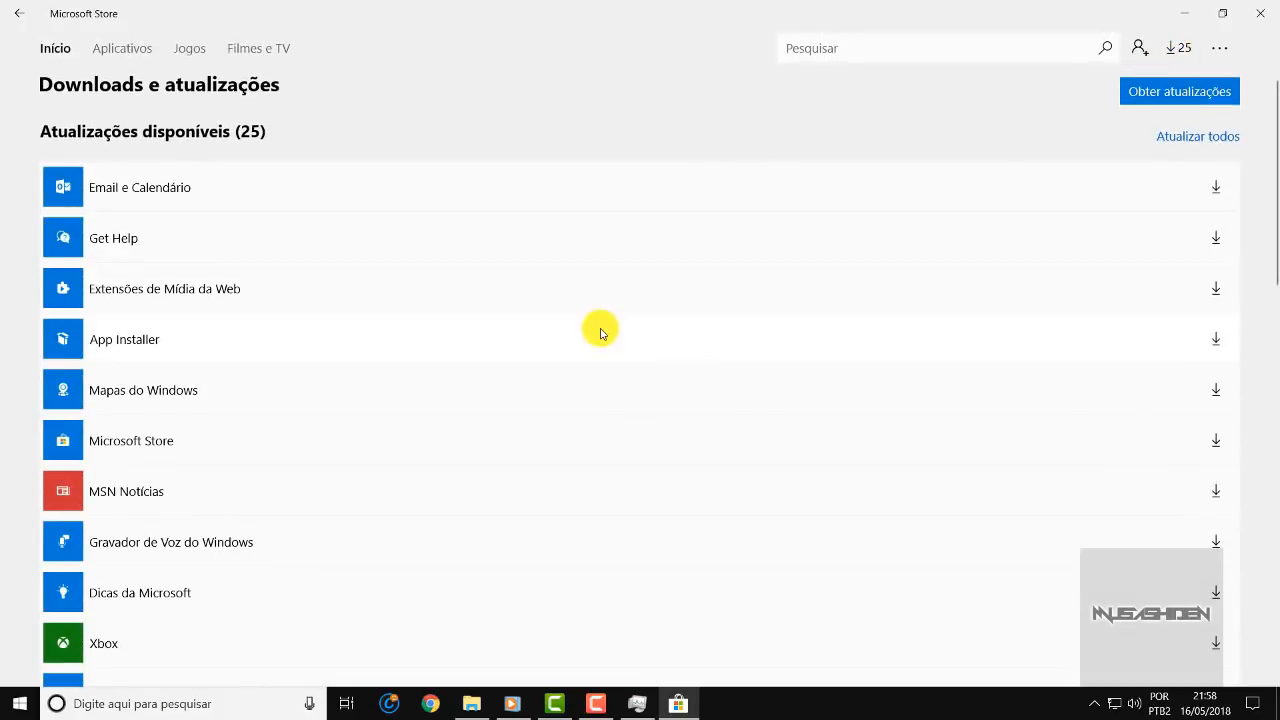
pyautogui.scroll(-15, 618, 282)
pyautogui.scroll(15, 619, 275)
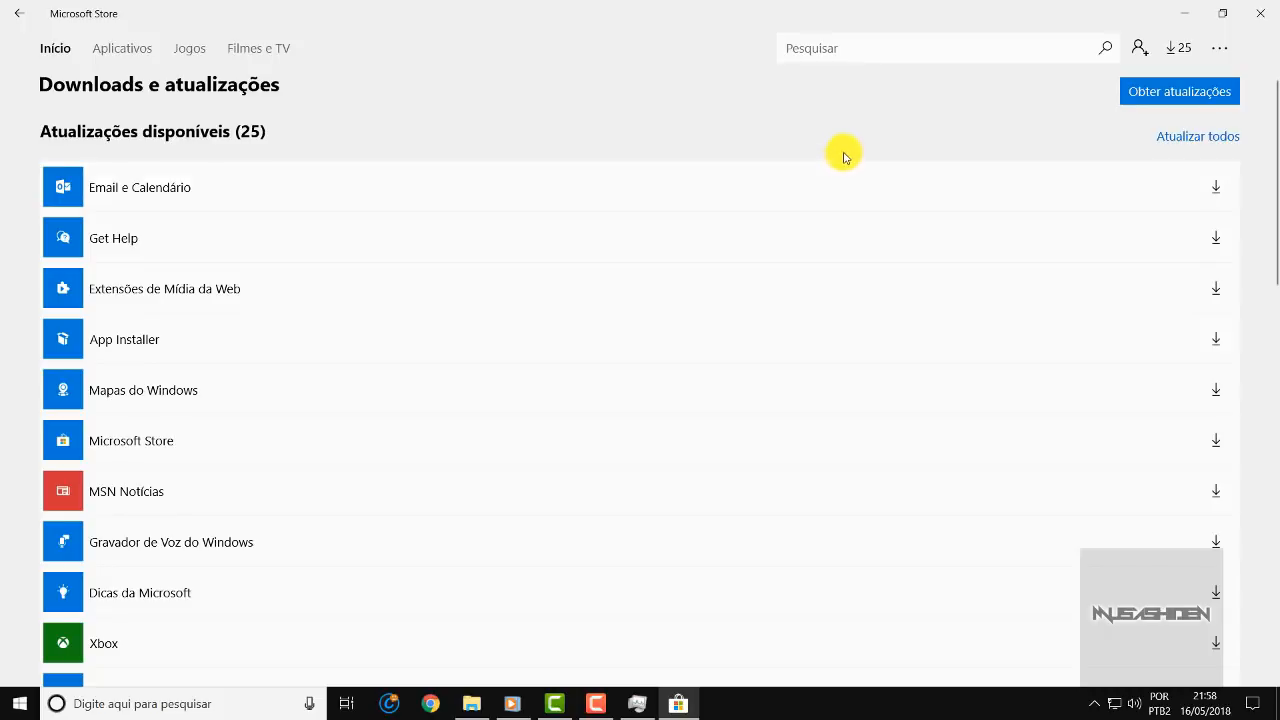
pyautogui.scroll(-10, 846, 150)
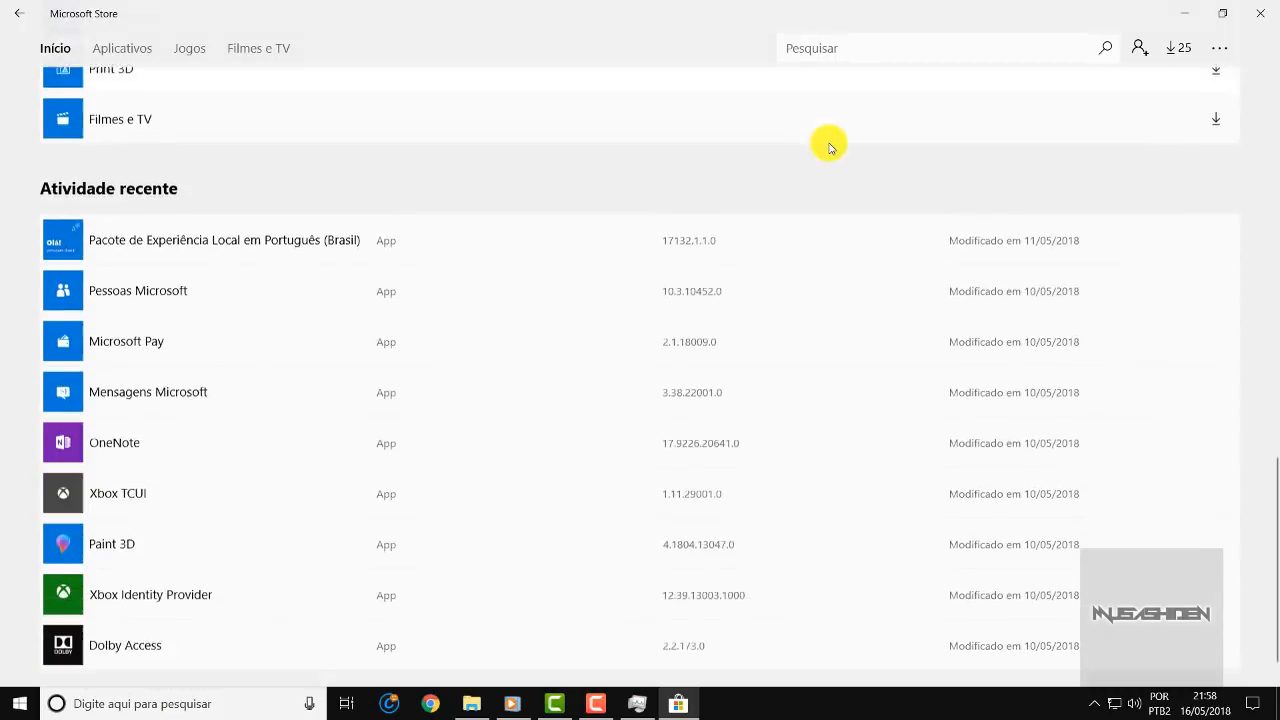
pyautogui.scroll(6, 822, 150)
pyautogui.scroll(4, 822, 148)
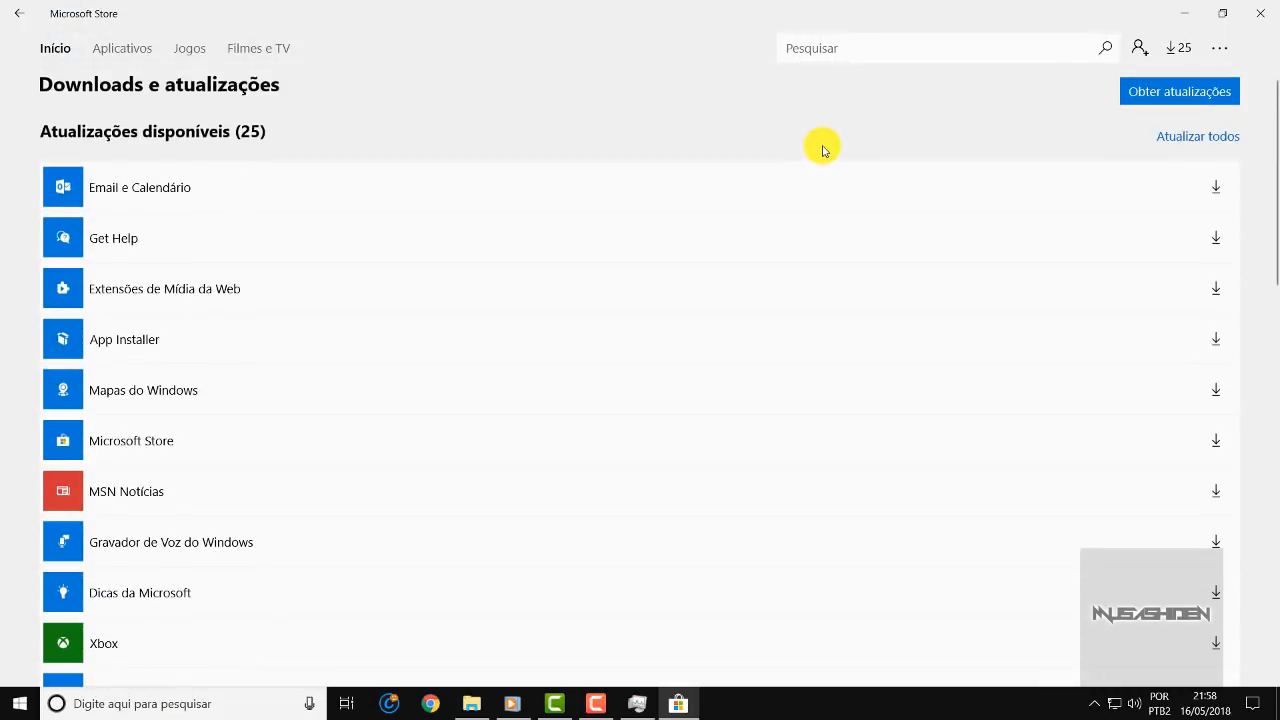
pyautogui.scroll(-10, 822, 150)
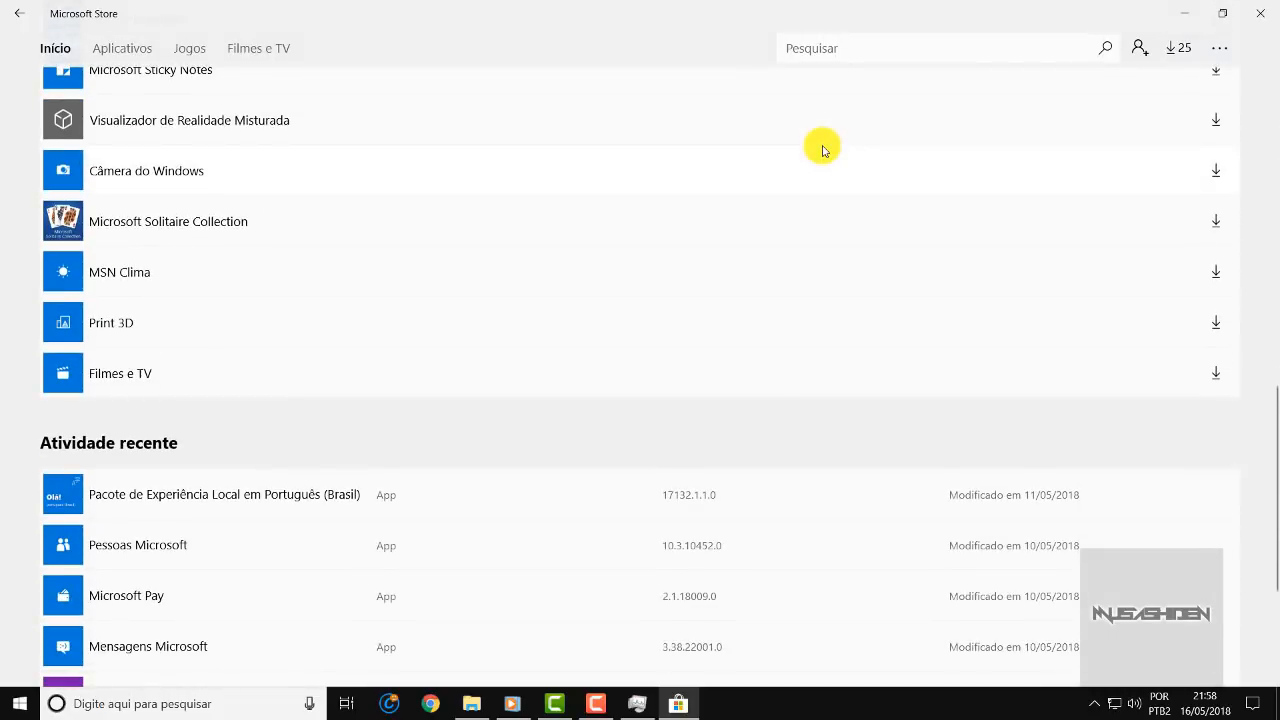
pyautogui.scroll(10, 822, 150)
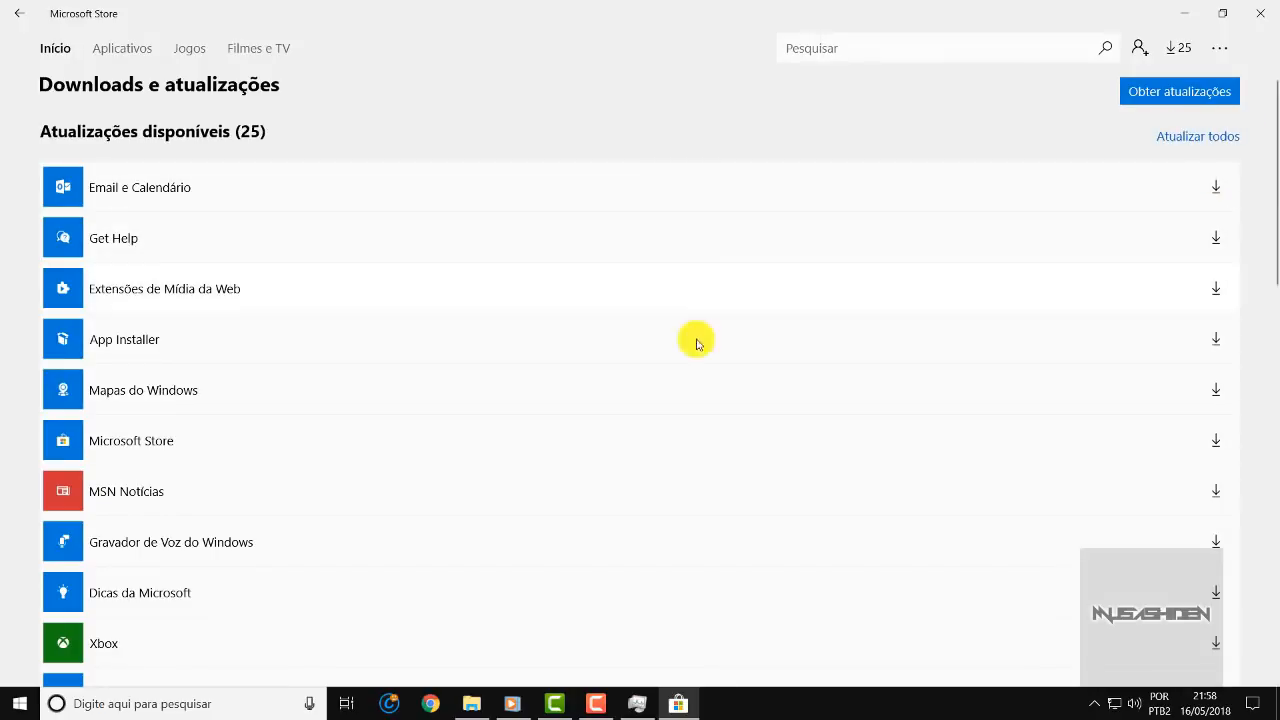
pyautogui.click(19, 14)
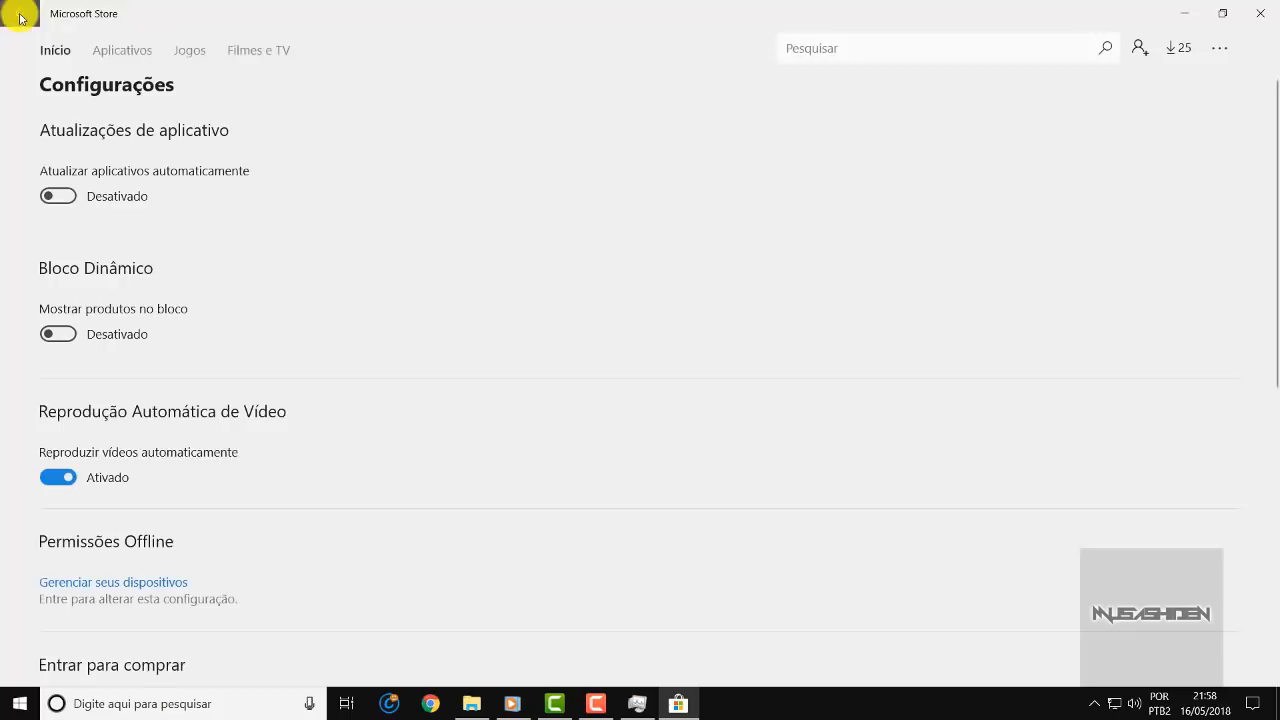
pyautogui.click(1270, 8)
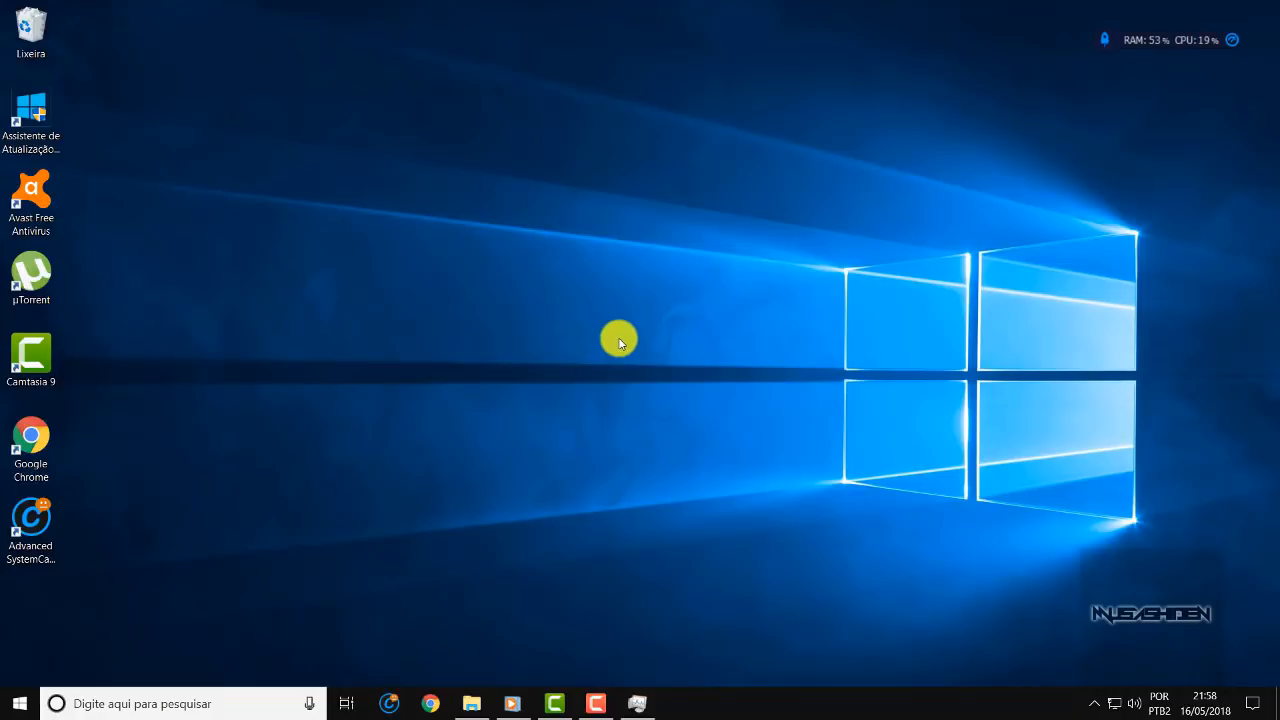
# Step: Open the Windows settings and go to Notificações e ações in the Sistema category
pyautogui.click(8, 706)
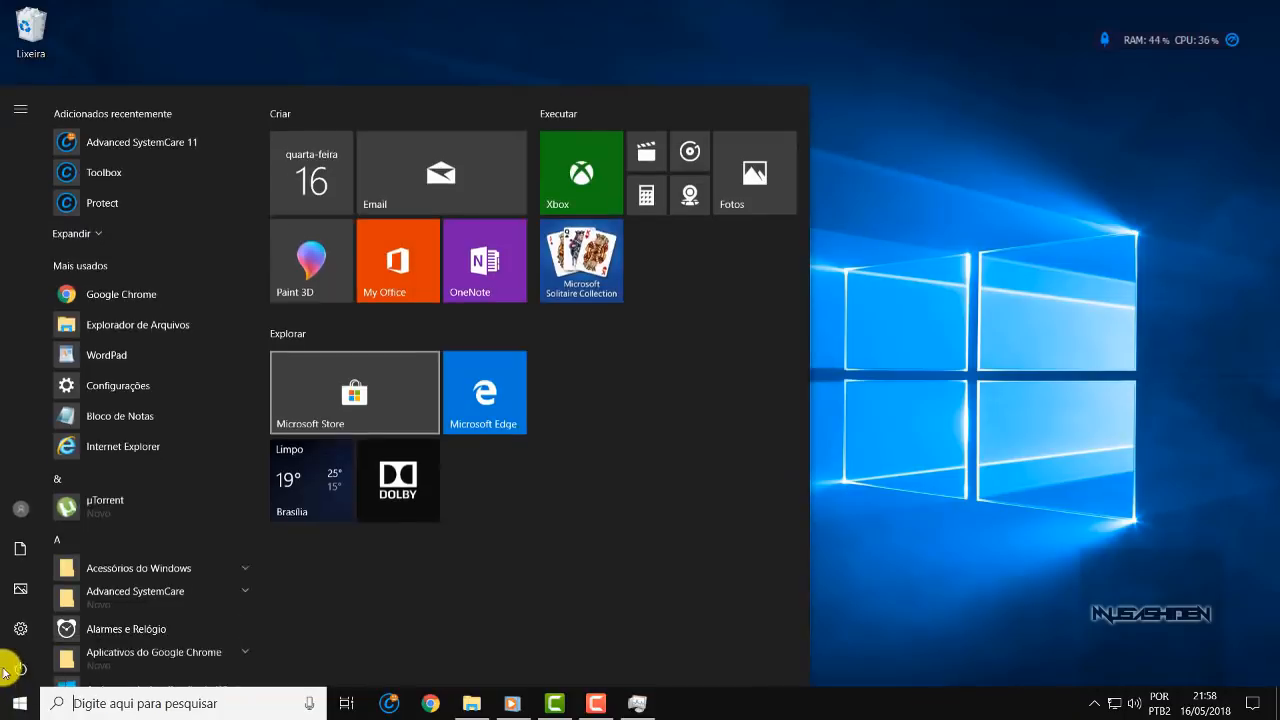
pyautogui.click(20, 625)
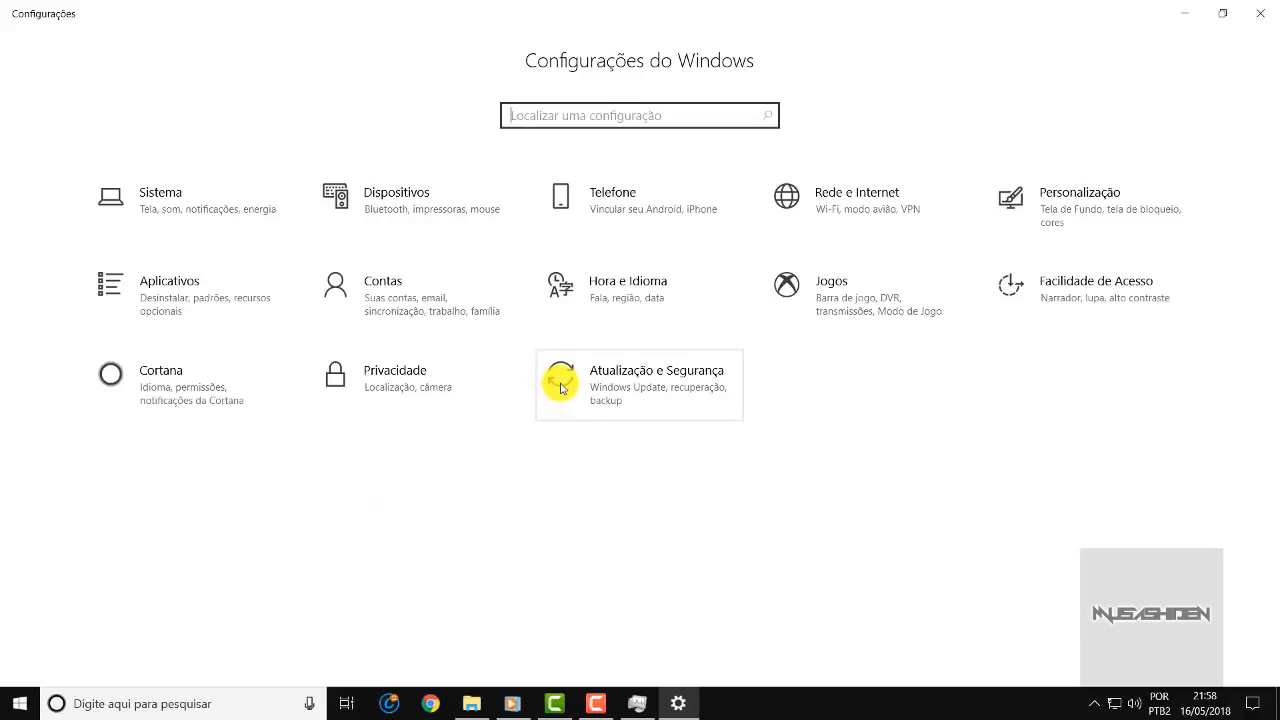
pyautogui.click(5, 708)
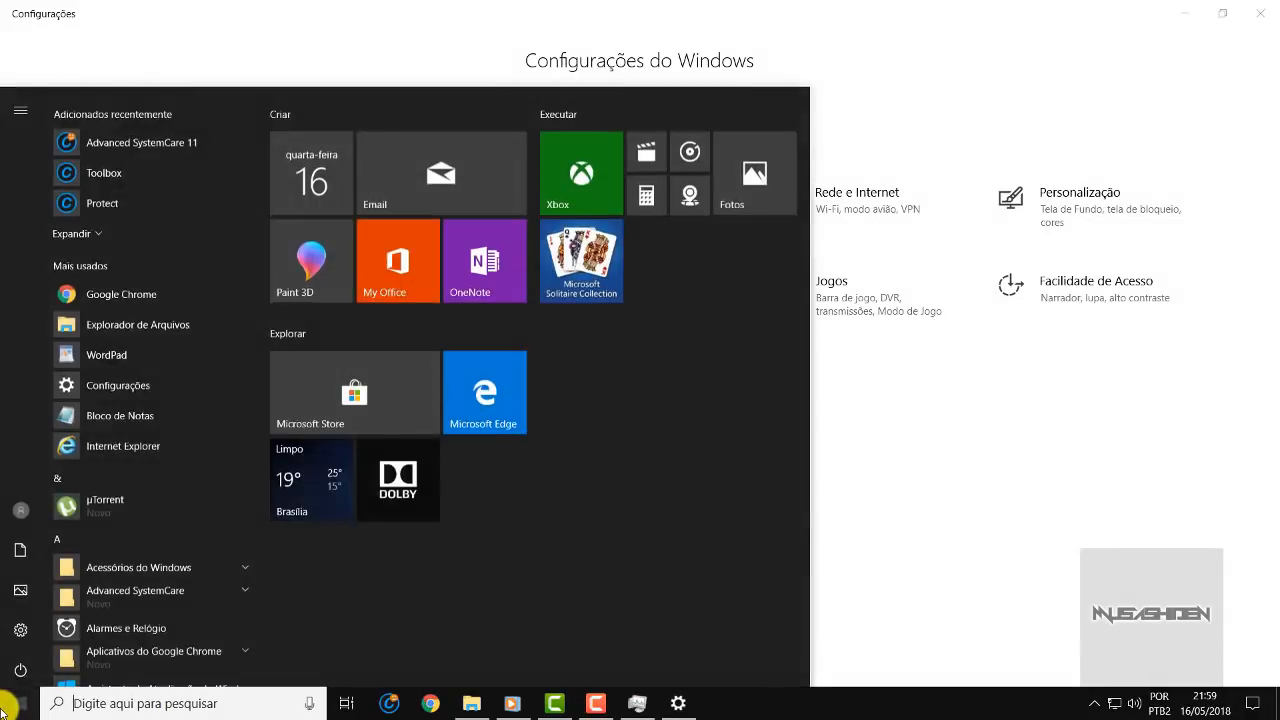
pyautogui.click(22, 627)
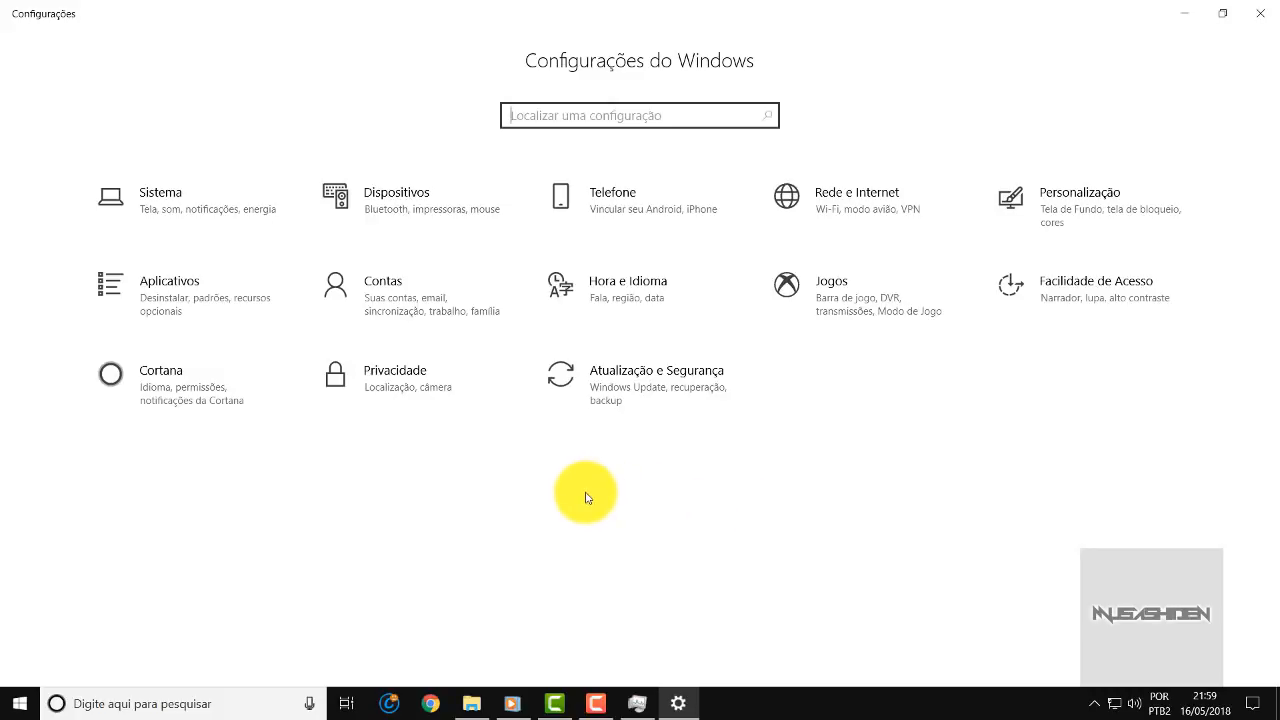
pyautogui.click(181, 216)
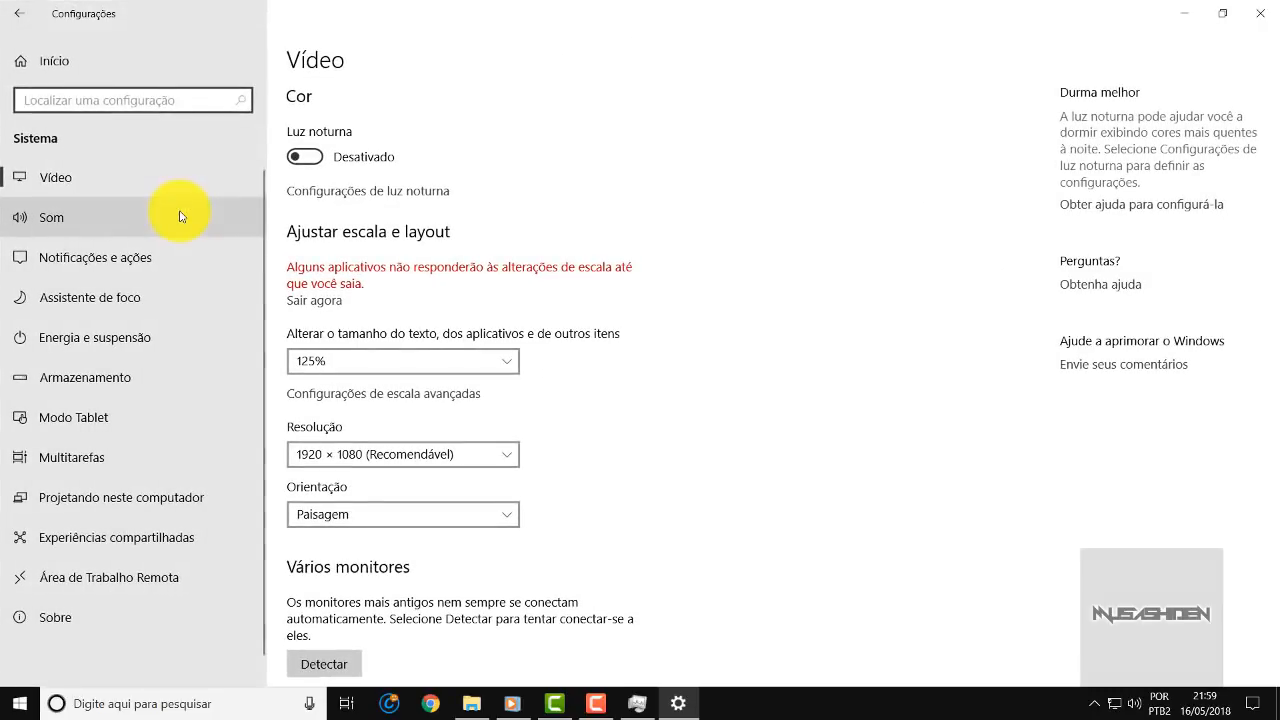
pyautogui.click(168, 259)
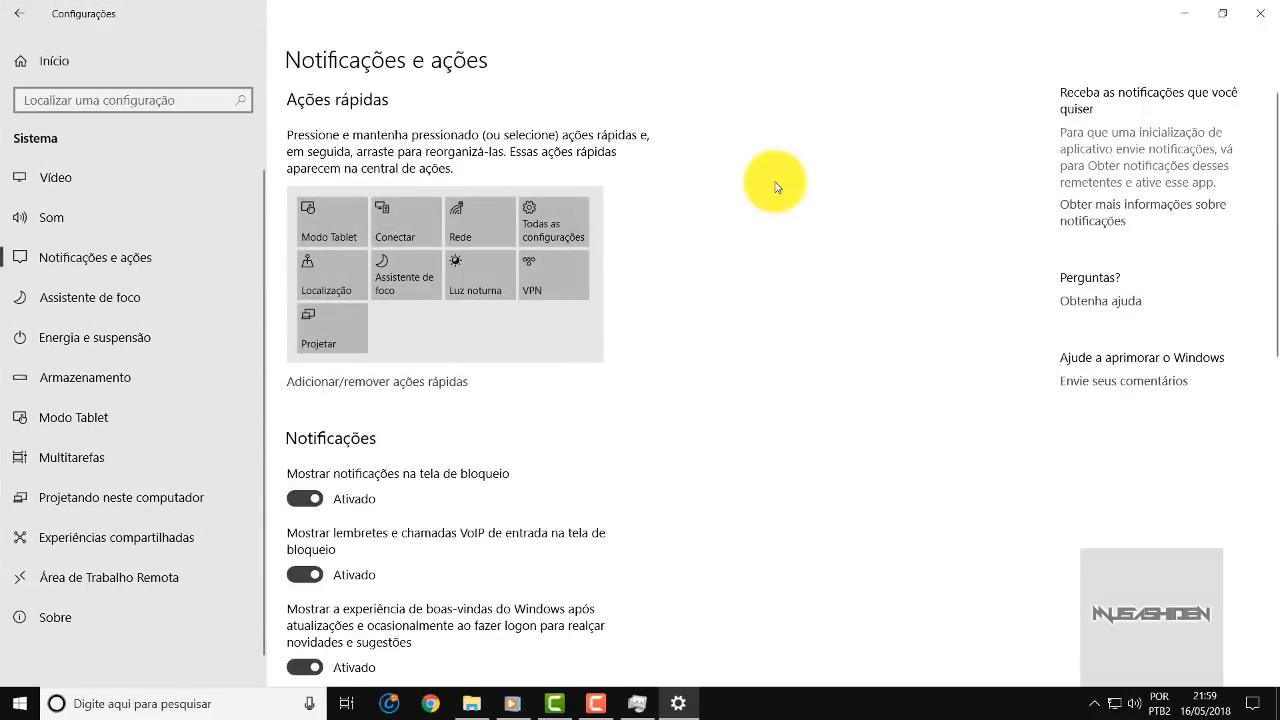
# Step: Turn off the Windows welcome experience after updates and the tips, tricks and suggestions notifications
pyautogui.scroll(-3, 775, 187)
pyautogui.scroll(-1, 778, 187)
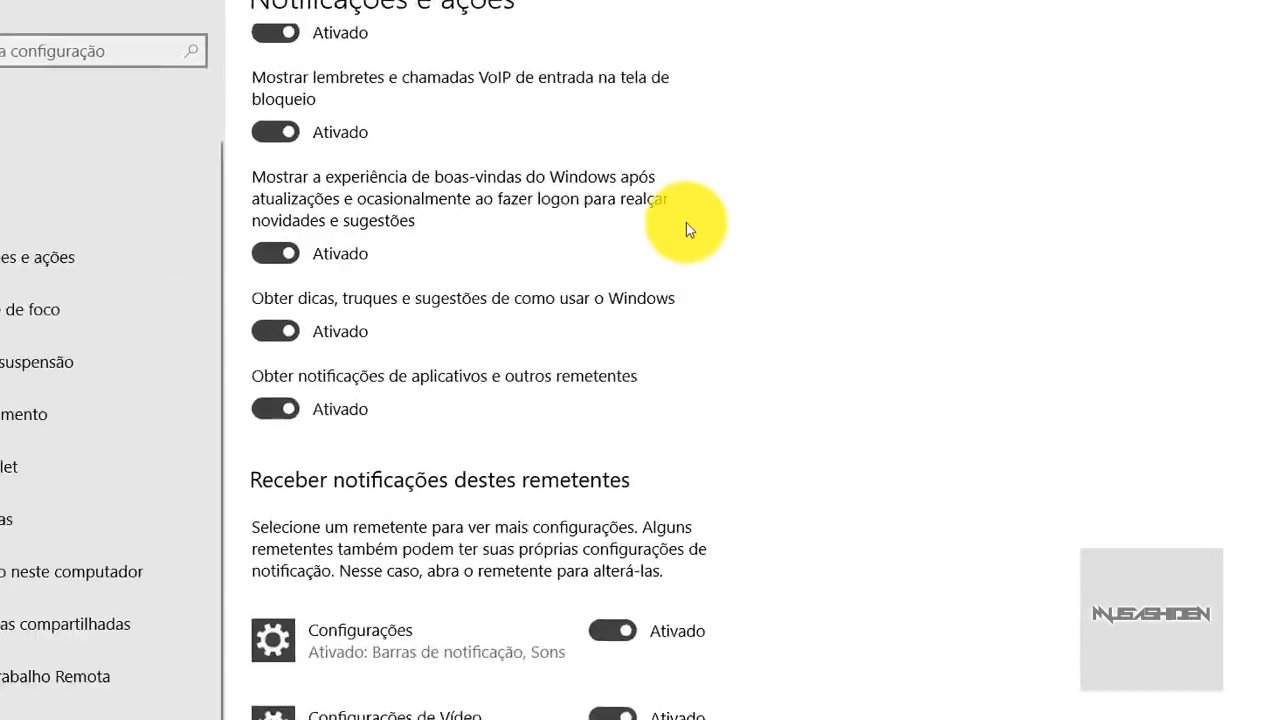
pyautogui.click(311, 318)
pyautogui.click(114, 258)
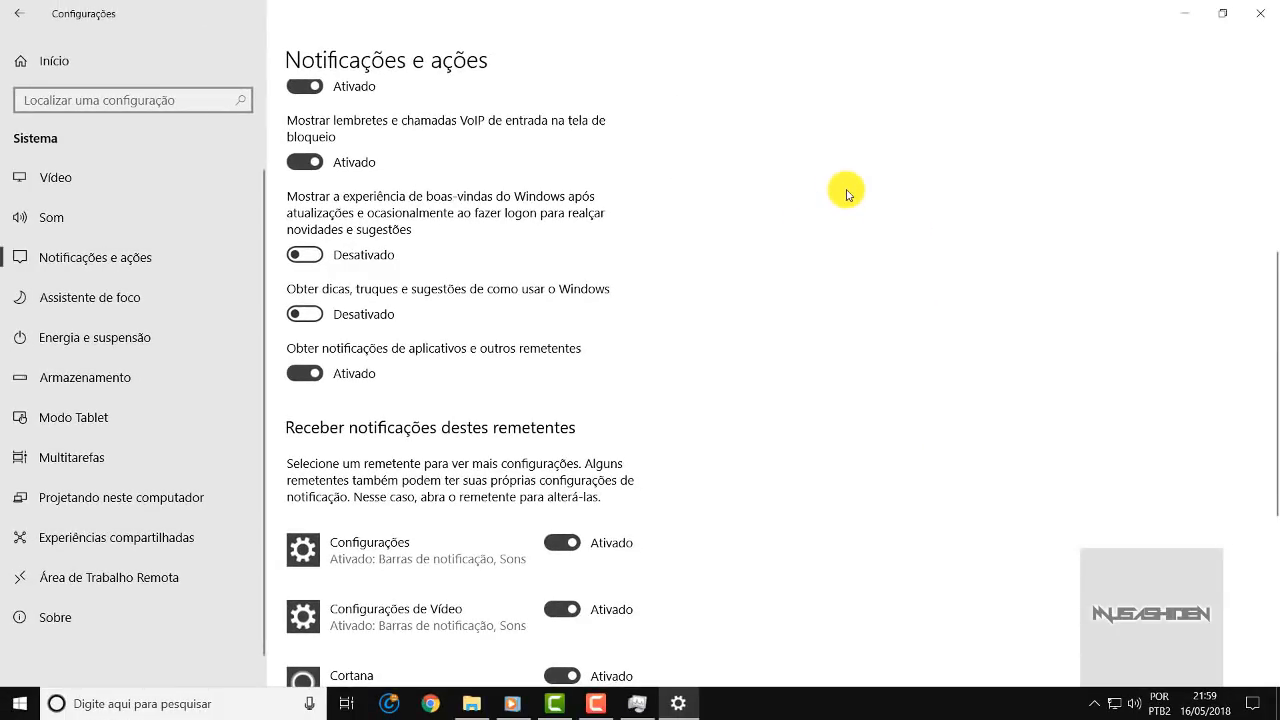
pyautogui.scroll(-3, 830, 192)
pyautogui.scroll(5, 828, 192)
pyautogui.scroll(-2, 829, 195)
pyautogui.scroll(-1, 829, 195)
pyautogui.scroll(5, 829, 192)
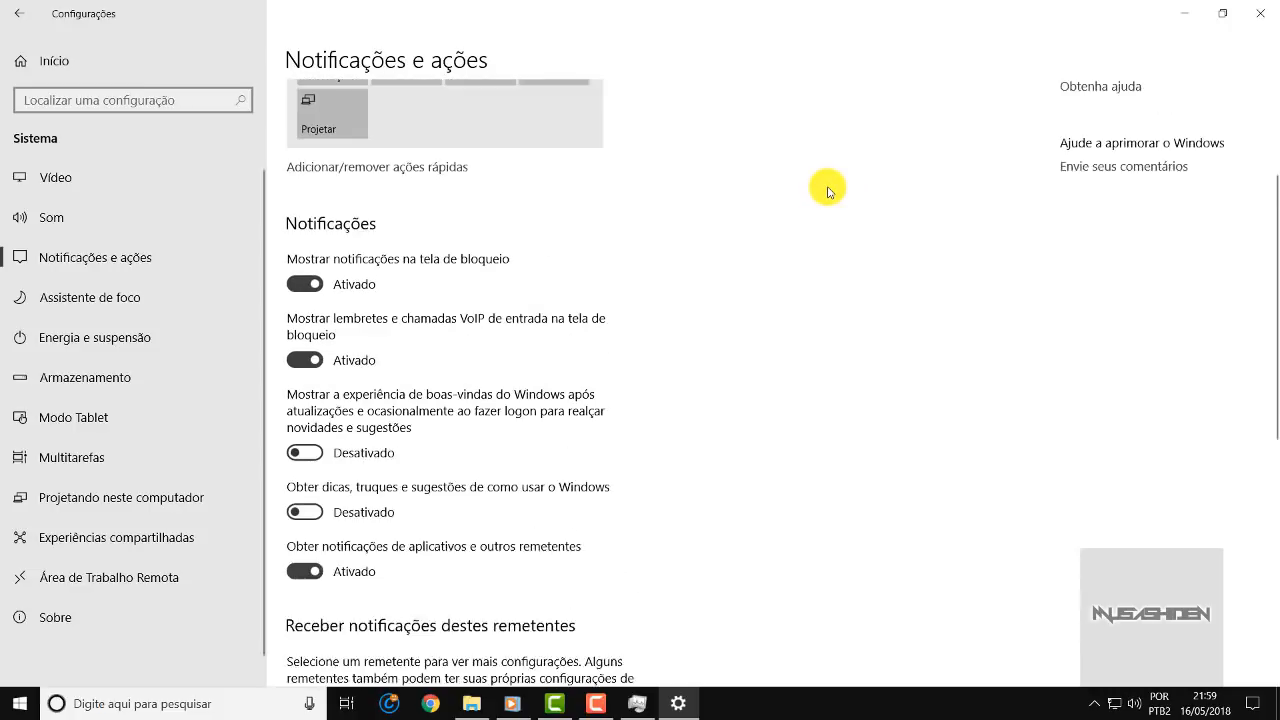
# Step: Open the Assistente de foco settings and set the focus mode to Somente alarmes
pyautogui.scroll(1, 828, 192)
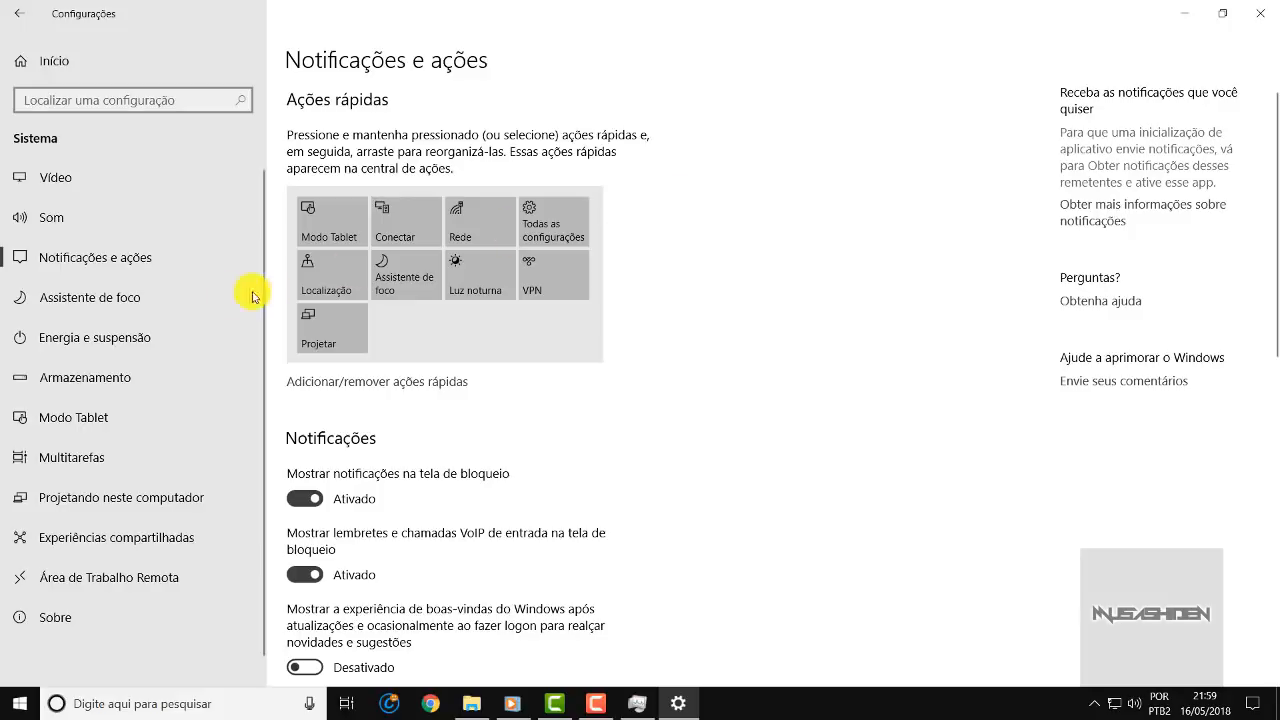
pyautogui.click(123, 308)
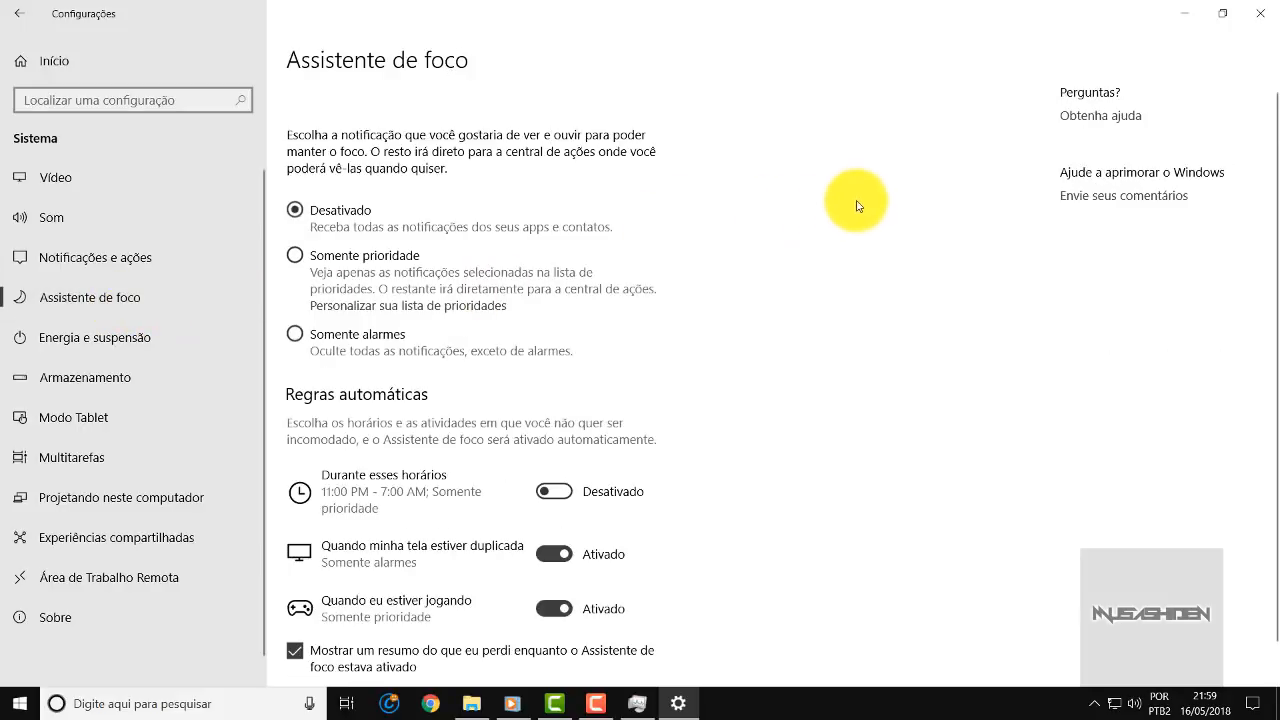
pyautogui.scroll(-1, 866, 193)
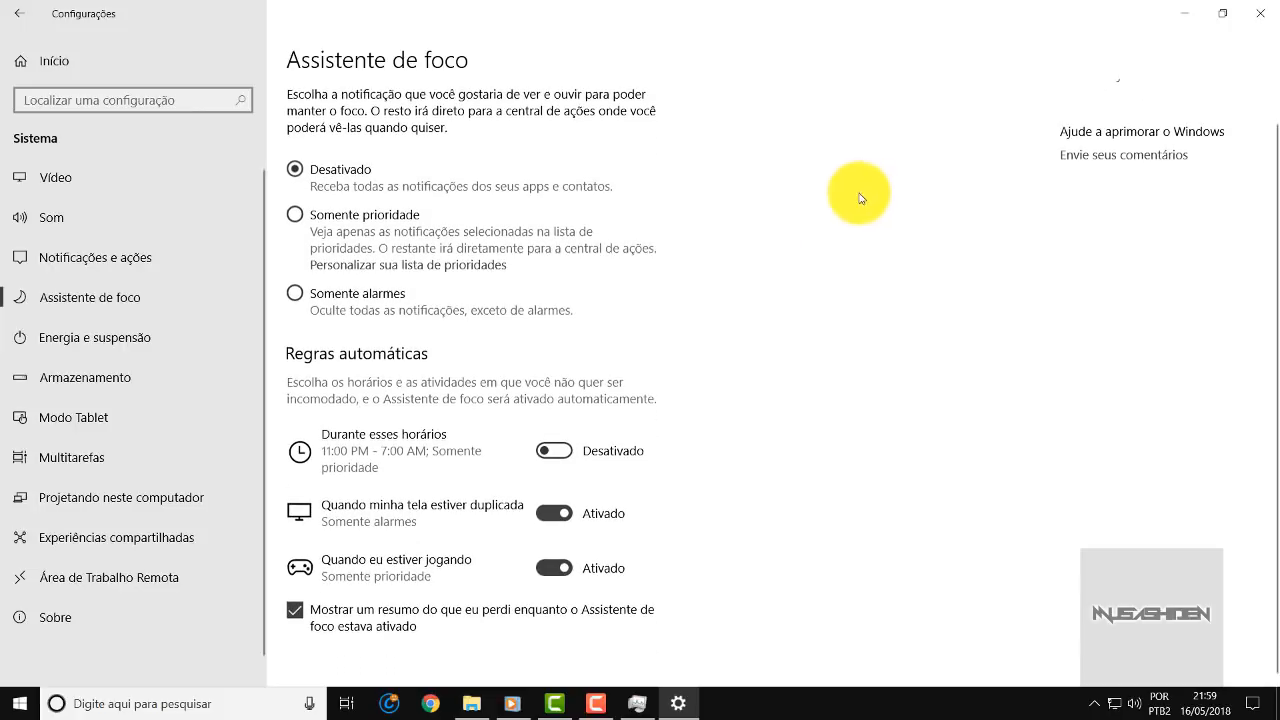
pyautogui.click(1246, 709)
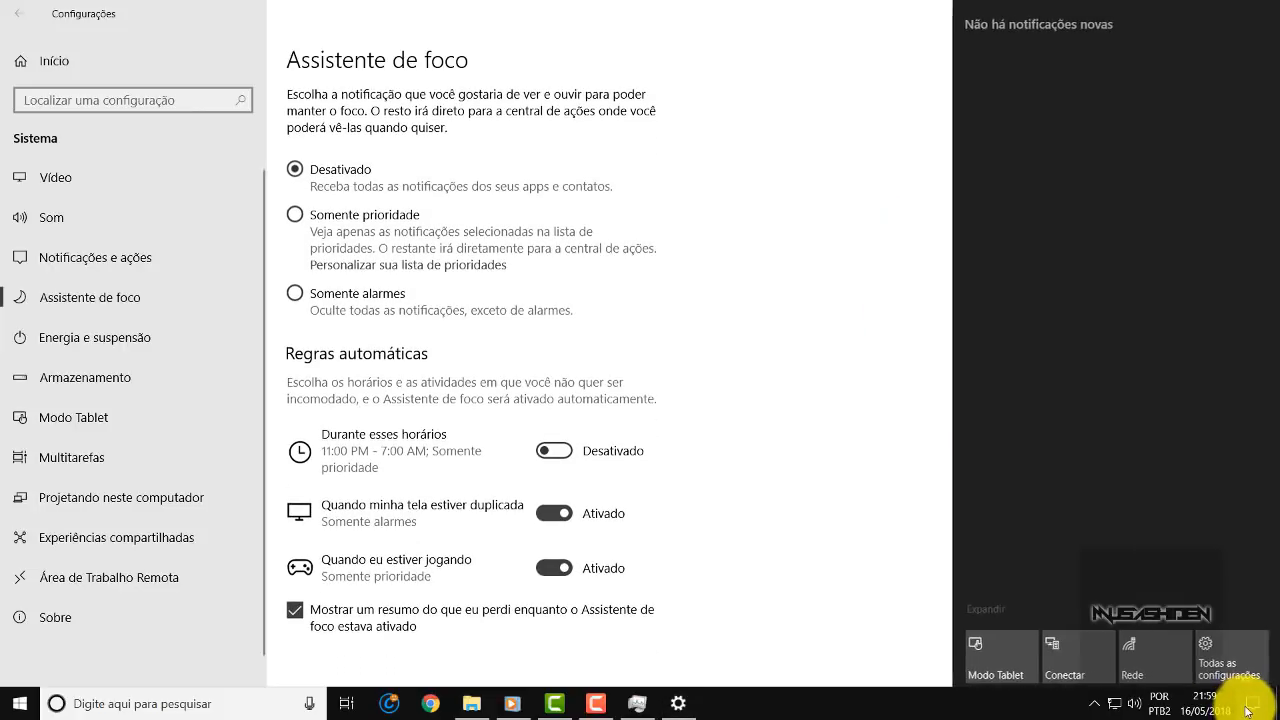
pyautogui.click(1240, 707)
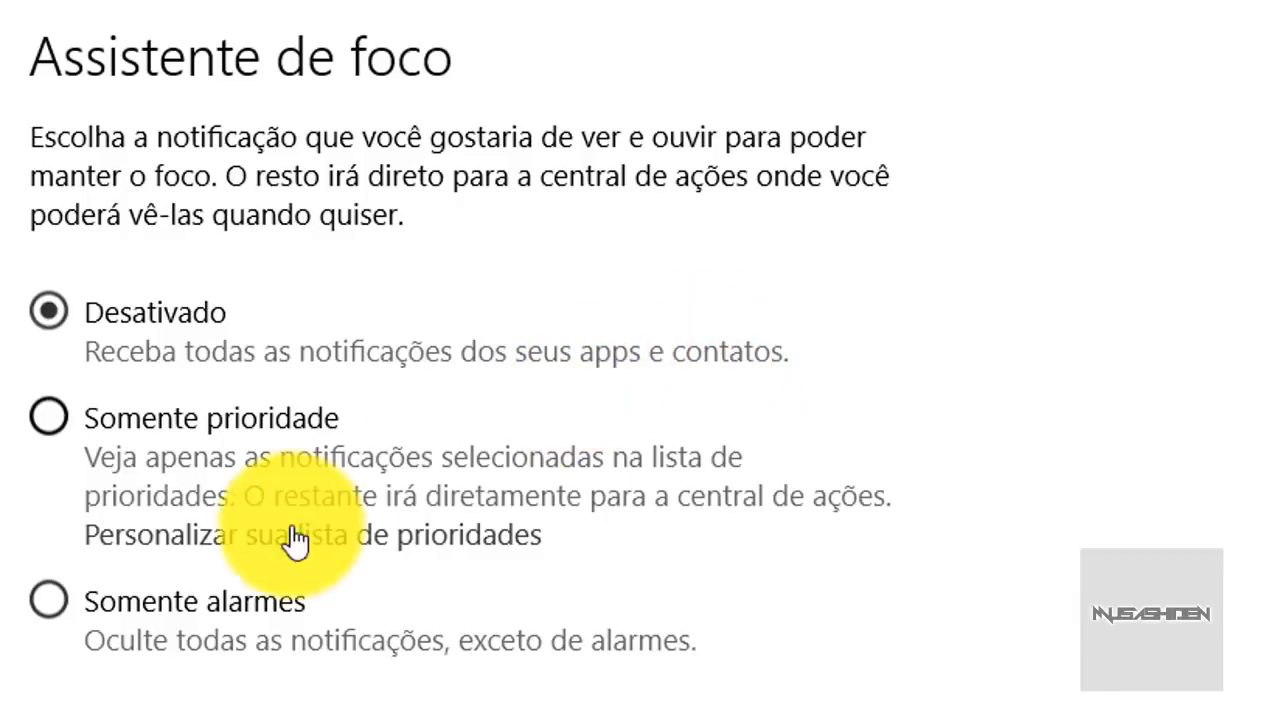
pyautogui.click(52, 601)
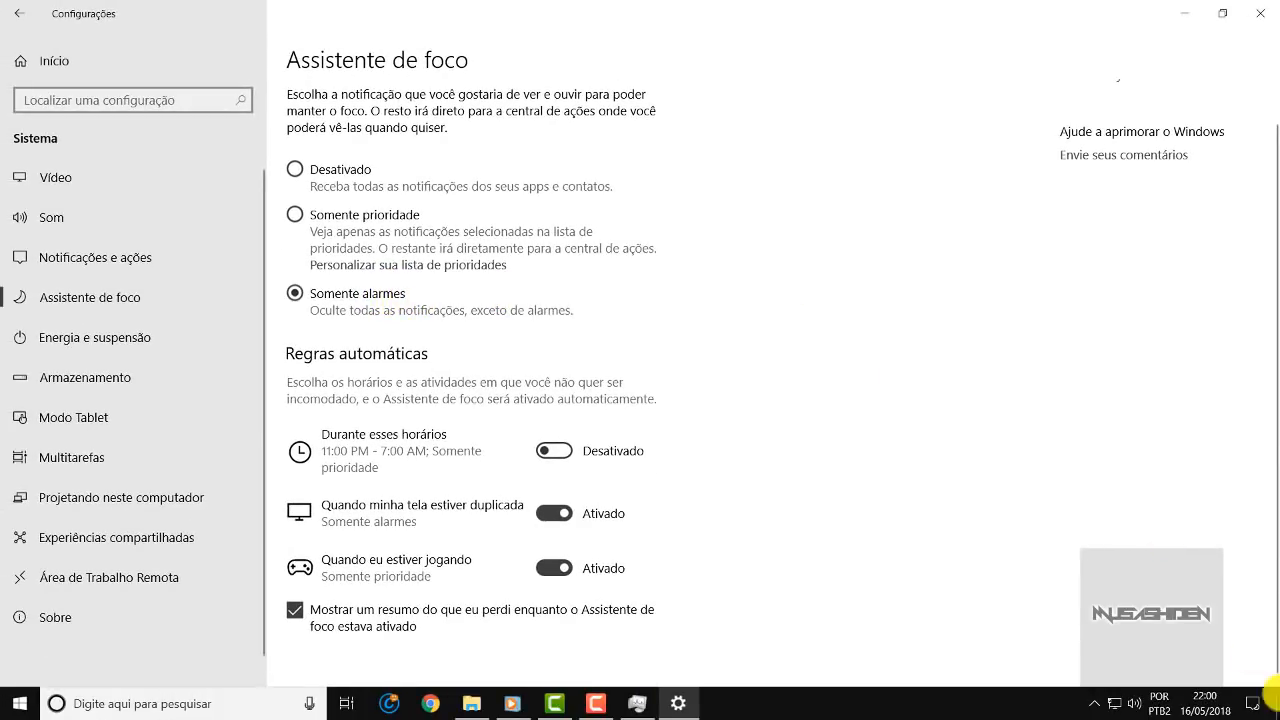
# Step: Check the action center for new notifications and close it again
pyautogui.click(1250, 710)
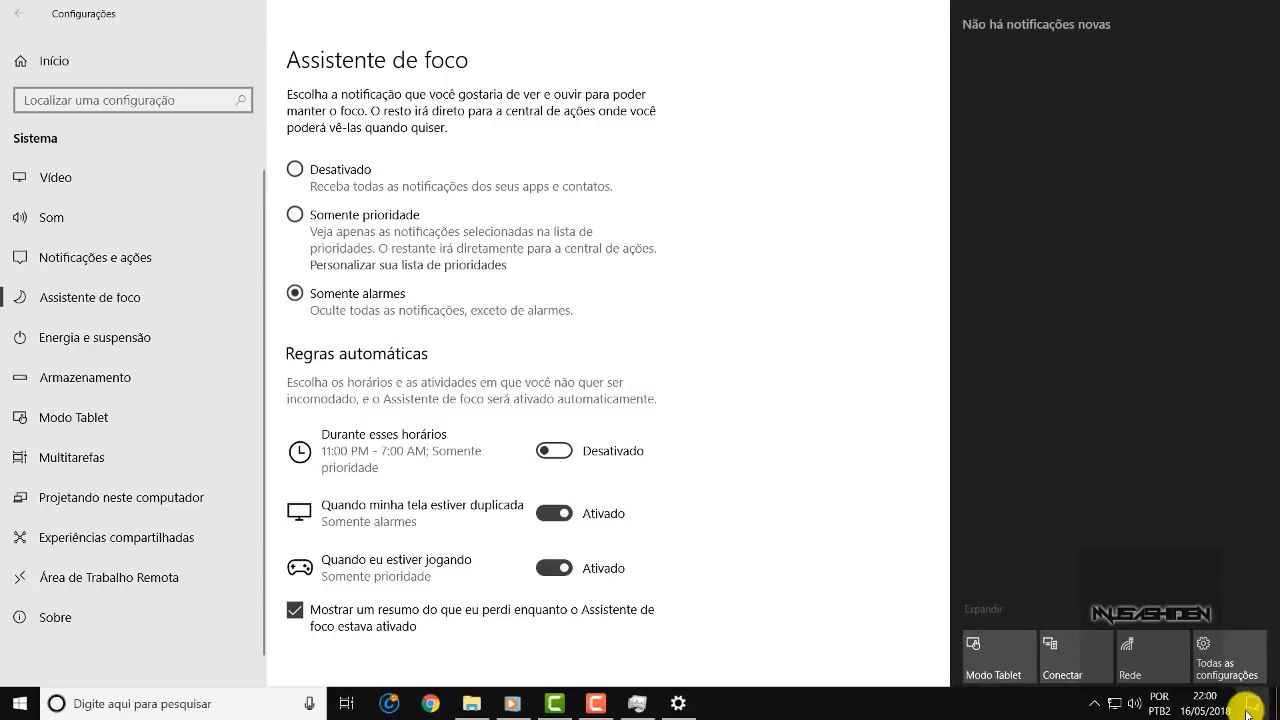
pyautogui.click(1250, 710)
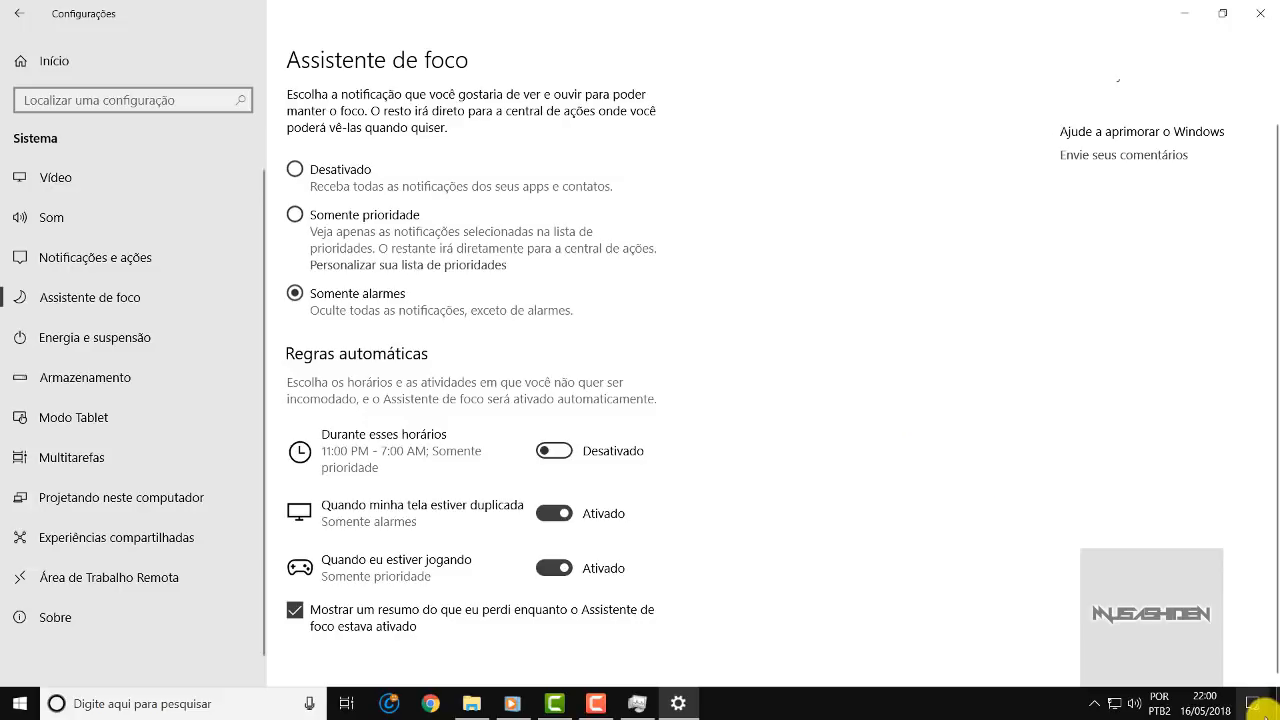
pyautogui.click(1252, 703)
pyautogui.click(1252, 703)
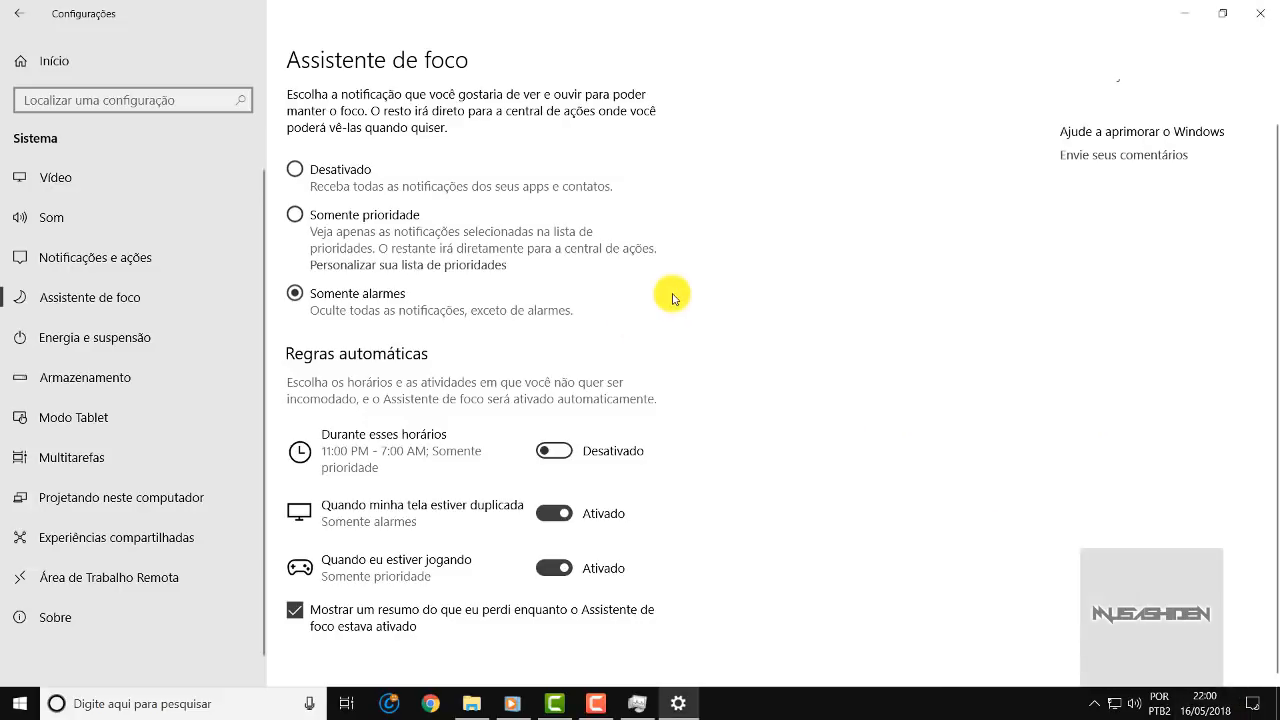
# Step: Open the Armazenamento settings and review the local drives' usage and the Sensor de armazenamento options
pyautogui.click(92, 385)
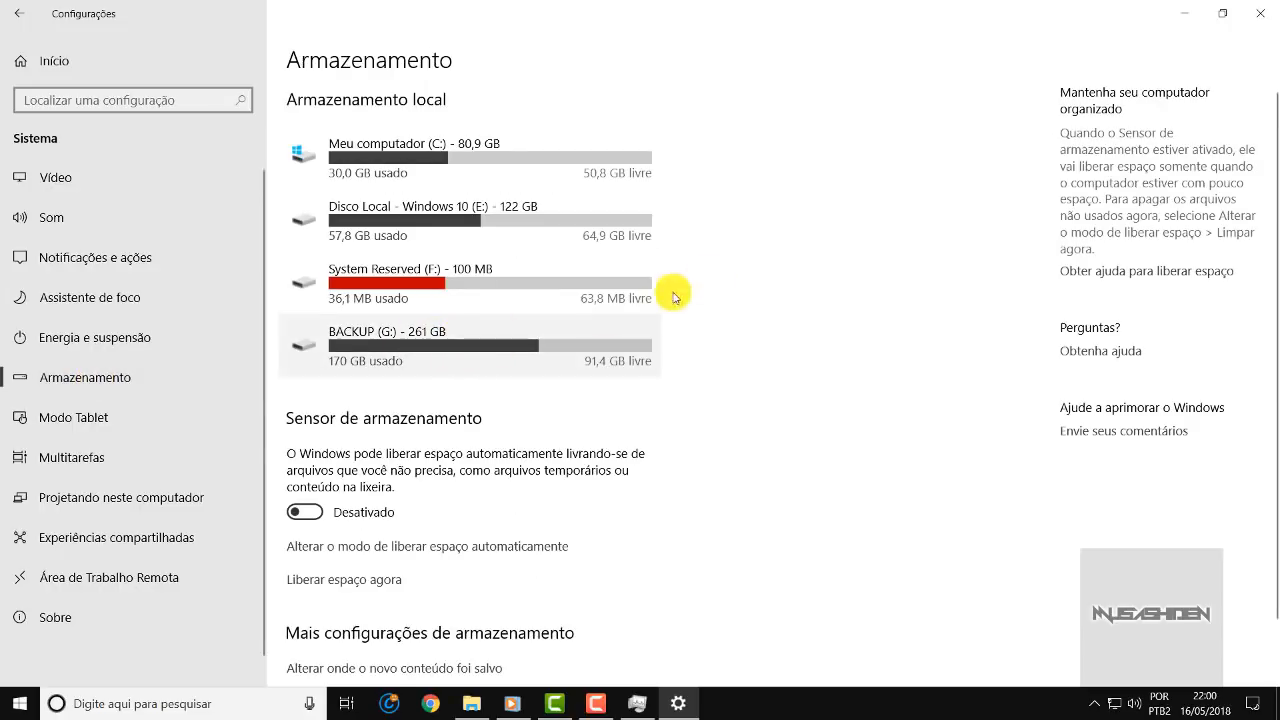
pyautogui.scroll(-1, 890, 165)
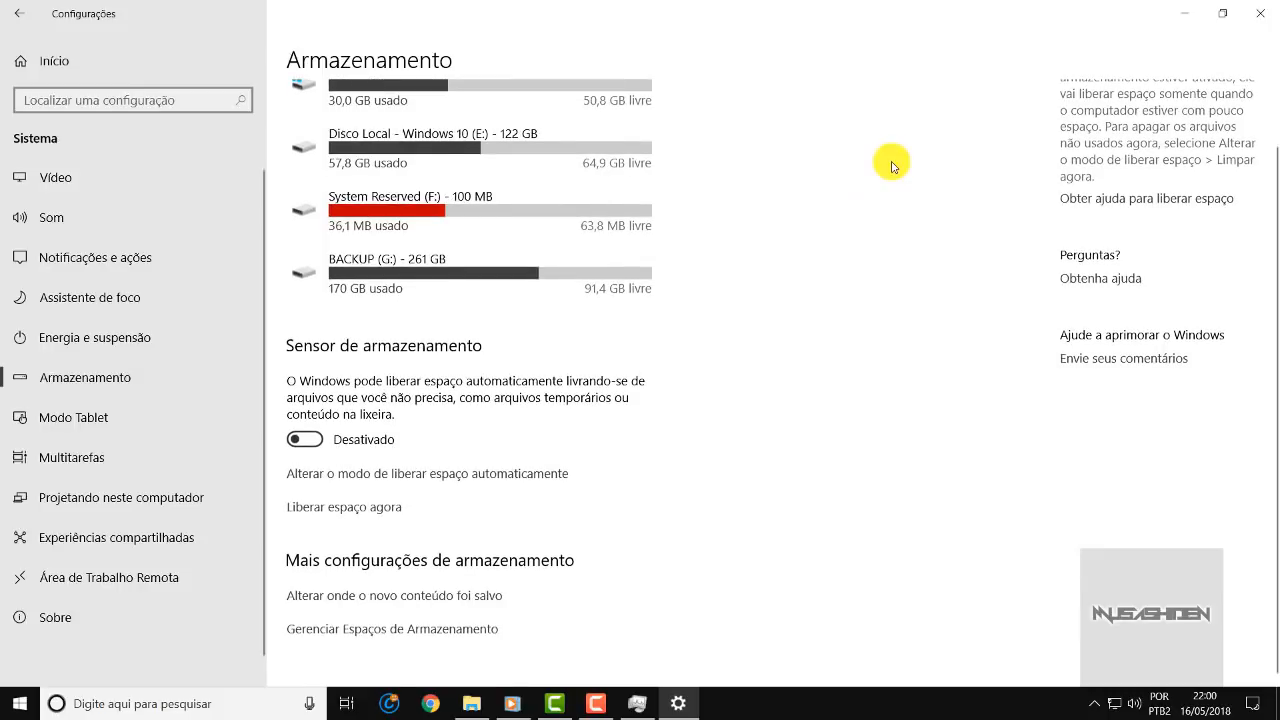
pyautogui.scroll(1, 893, 166)
pyautogui.scroll(-1, 893, 166)
pyautogui.scroll(1, 893, 166)
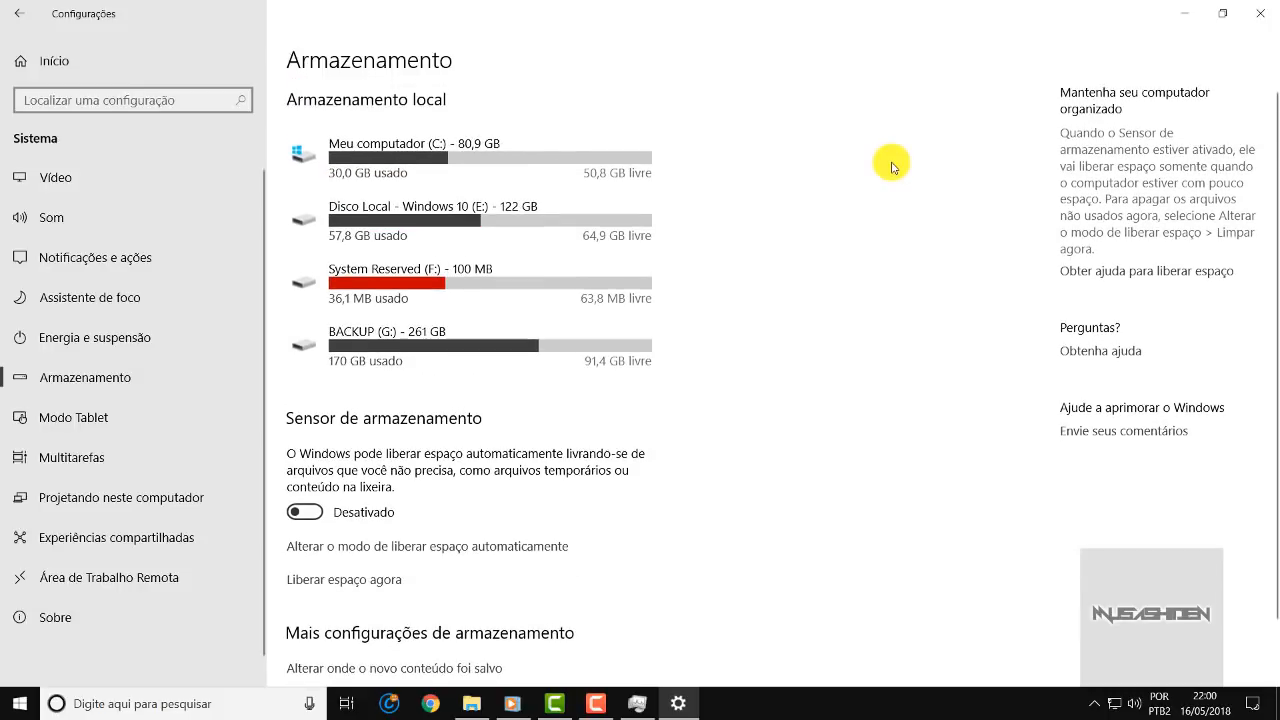
pyautogui.scroll(-1, 893, 166)
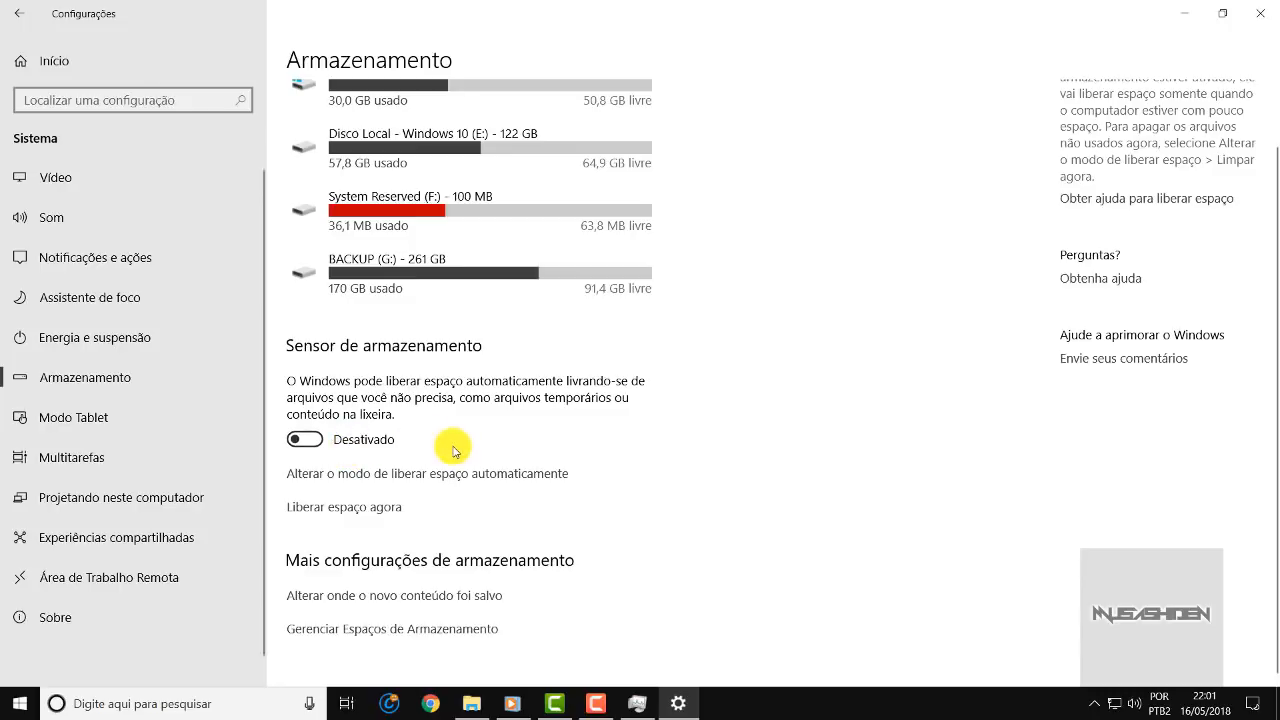
pyautogui.scroll(1, 464, 446)
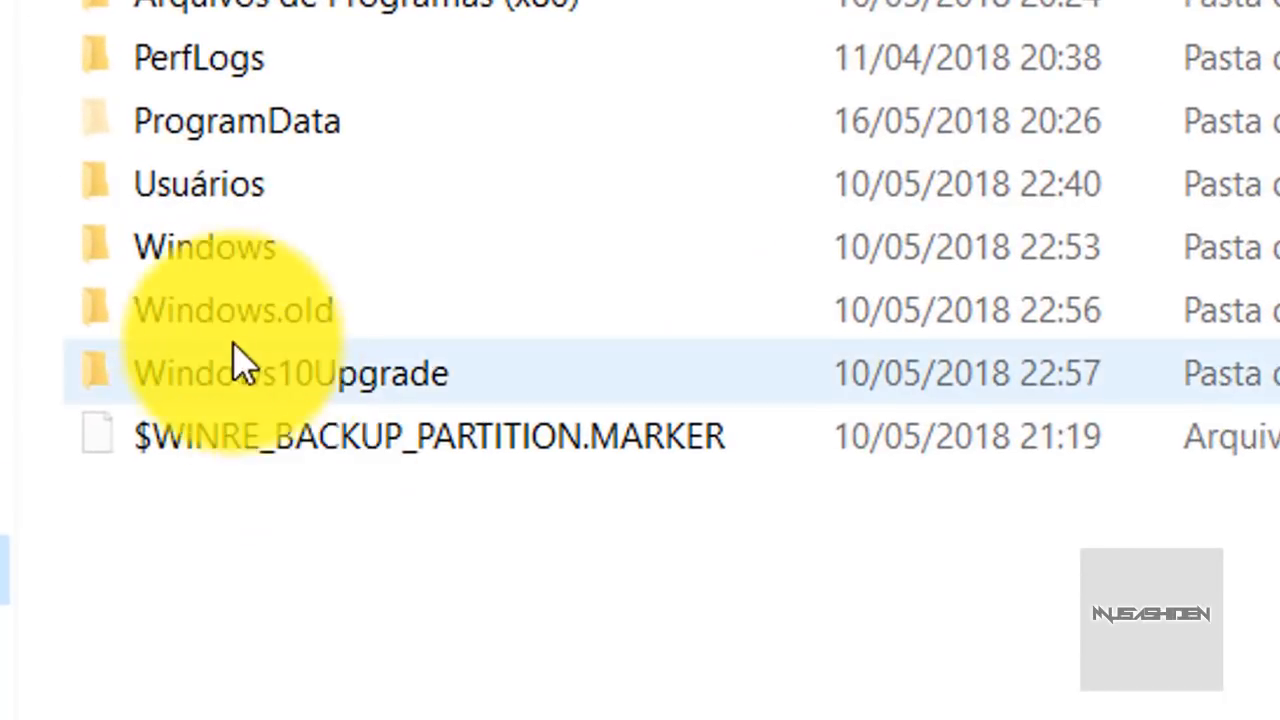
# Step: Inspect the Windows.old folder on Disco Local (C:) in File Explorer and close the window
pyautogui.click(222, 320)
pyautogui.click(251, 314)
pyautogui.click(370, 318)
pyautogui.click(347, 604)
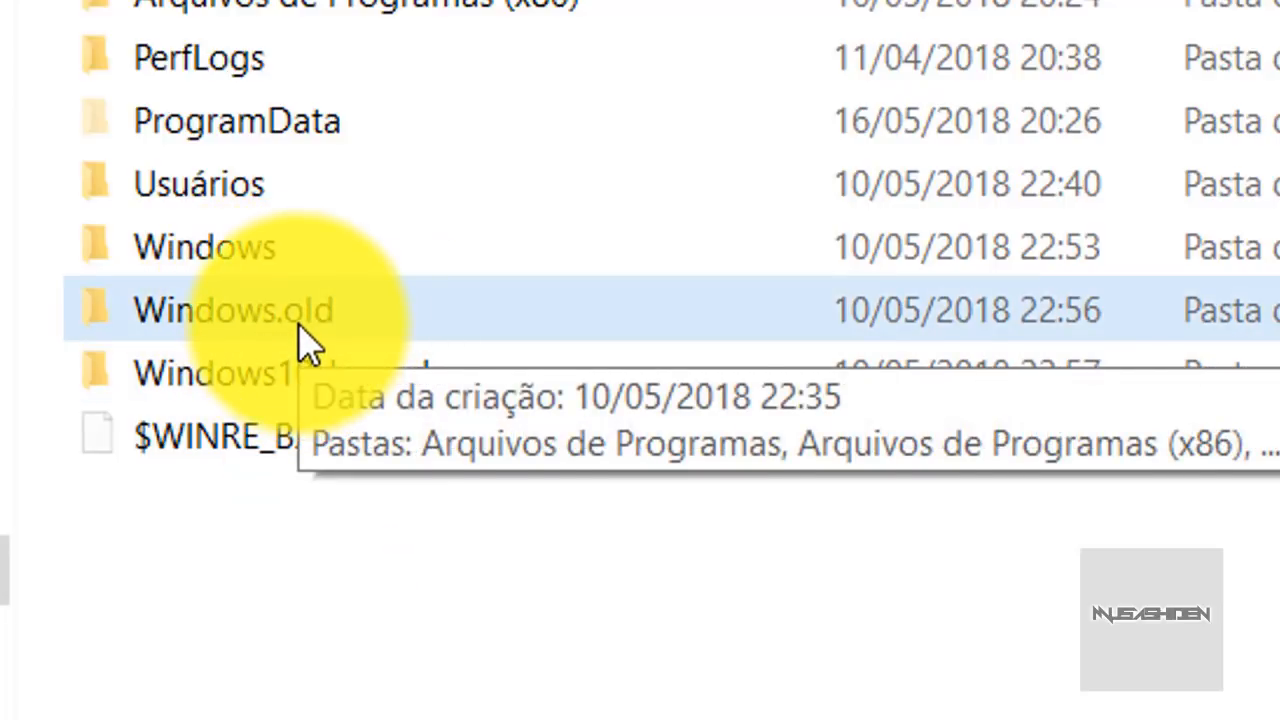
pyautogui.click(300, 322)
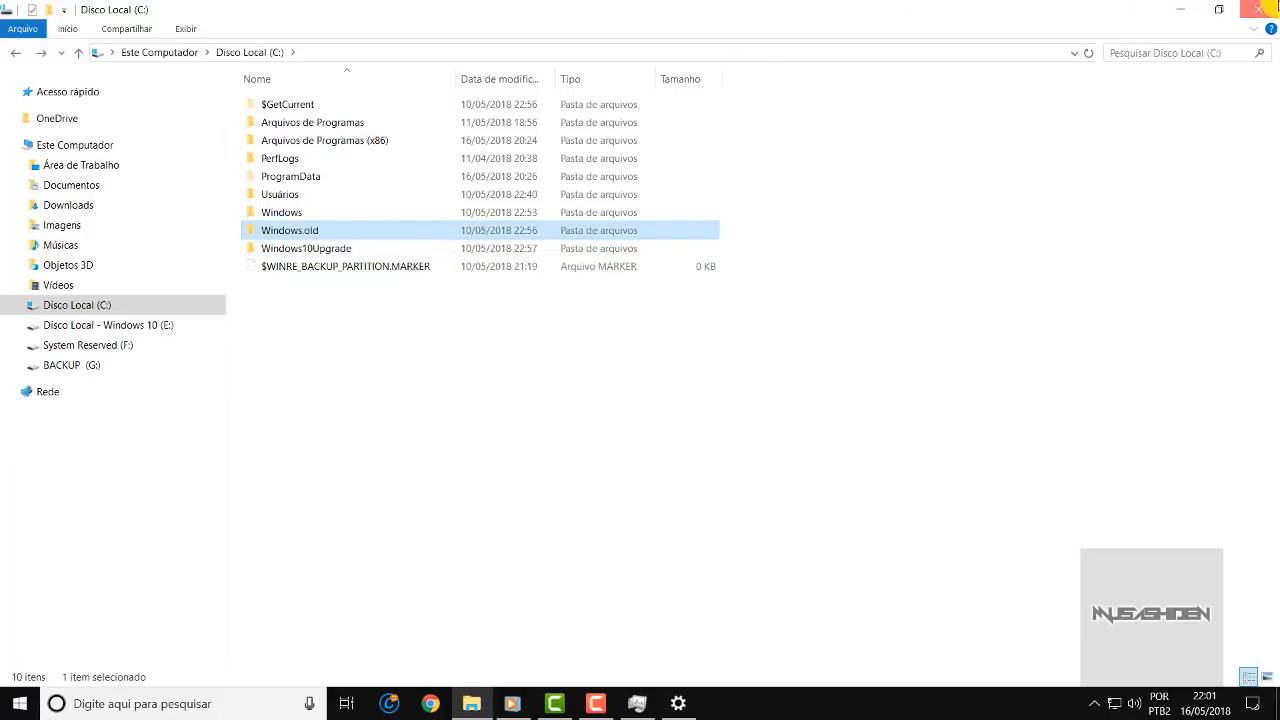
pyautogui.click(1276, 6)
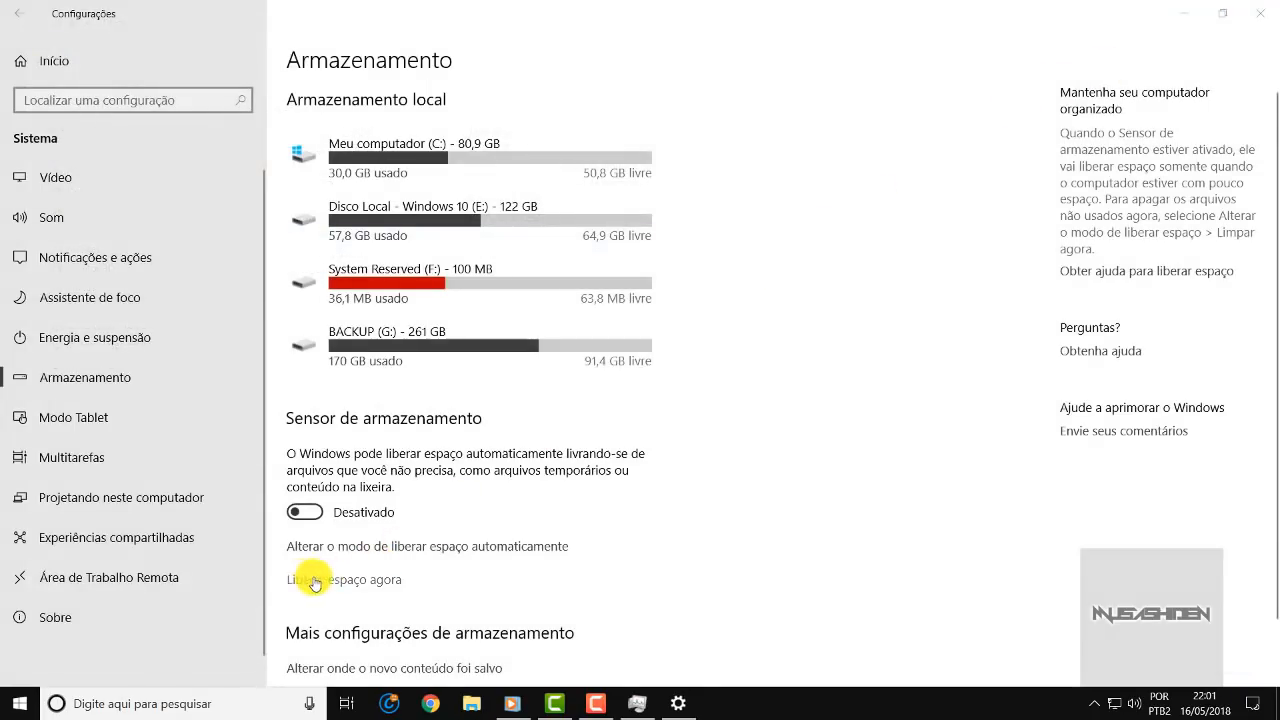
# Step: Open Liberar espaço agora and mark the system error report files, Lixeira and previous Windows installations for removal
pyautogui.click(366, 579)
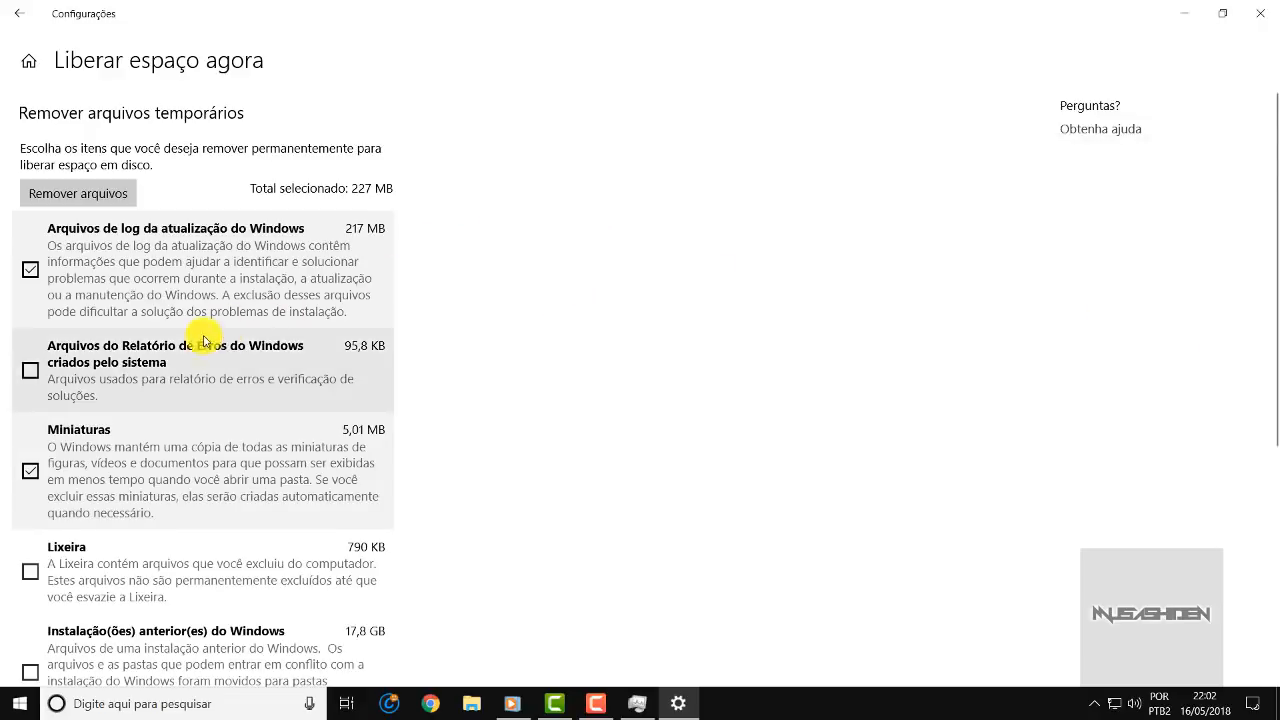
pyautogui.scroll(-3, 249, 278)
pyautogui.scroll(-5, 249, 270)
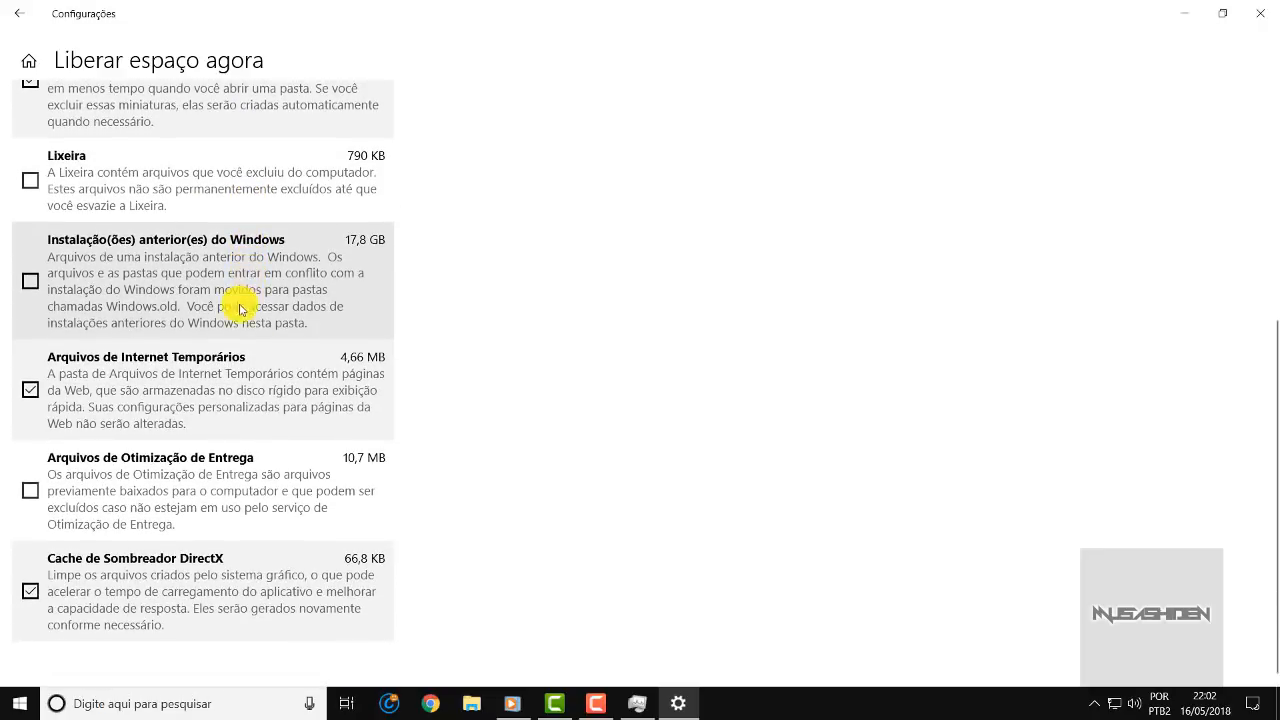
pyautogui.scroll(8, 190, 370)
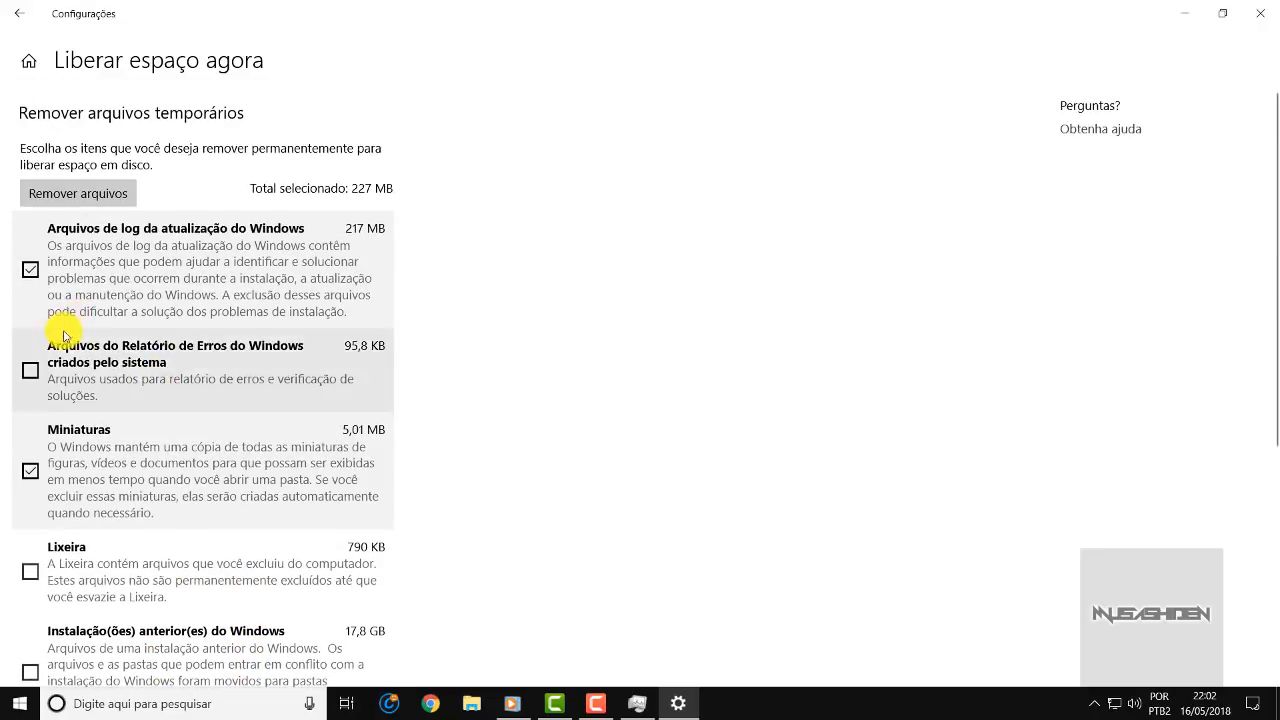
pyautogui.scroll(-2, 64, 332)
pyautogui.click(27, 291)
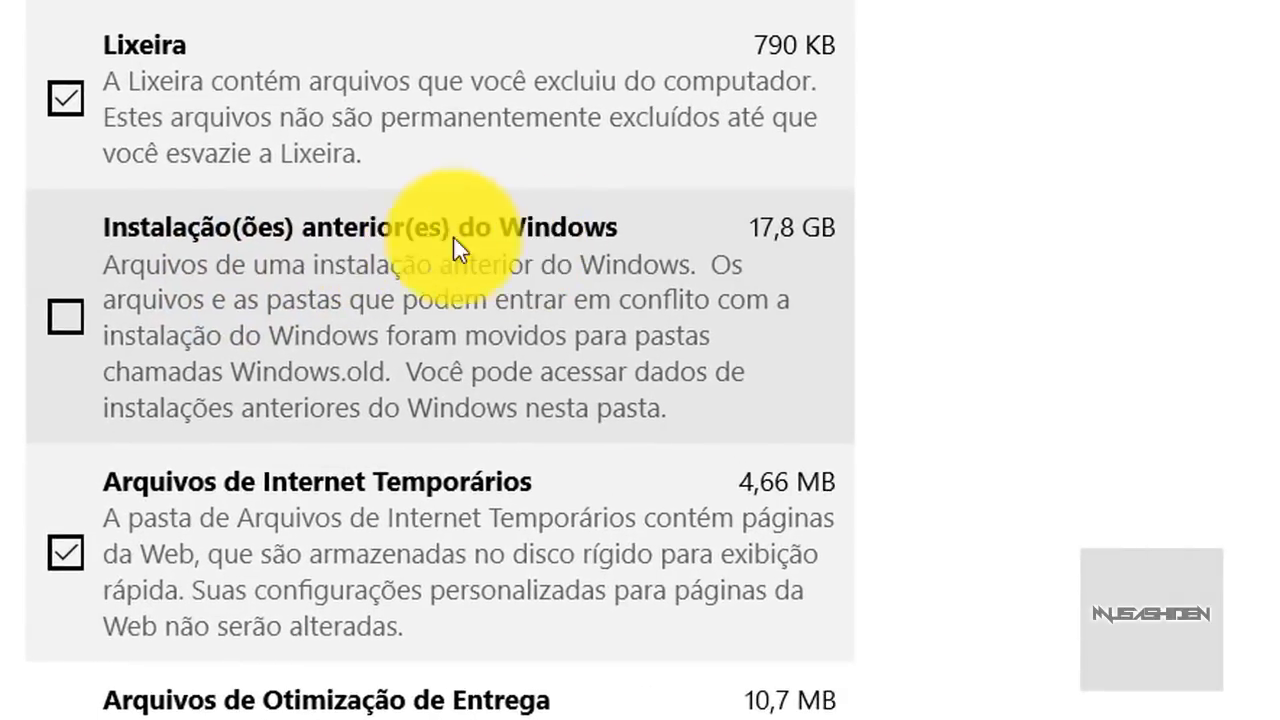
pyautogui.click(31, 398)
pyautogui.scroll(10, 291, 286)
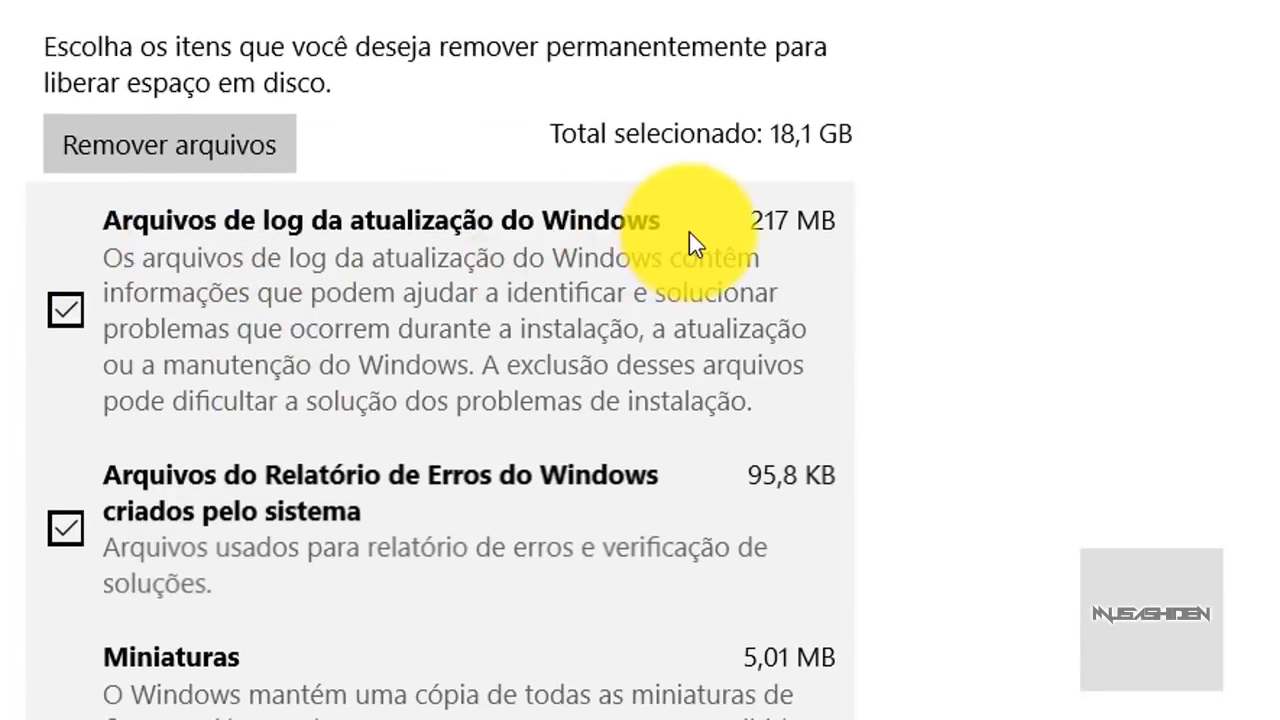
# Step: Exclude Miniaturas from the files to remove and include Arquivos de Otimização de Entrega
pyautogui.scroll(-8, 794, 266)
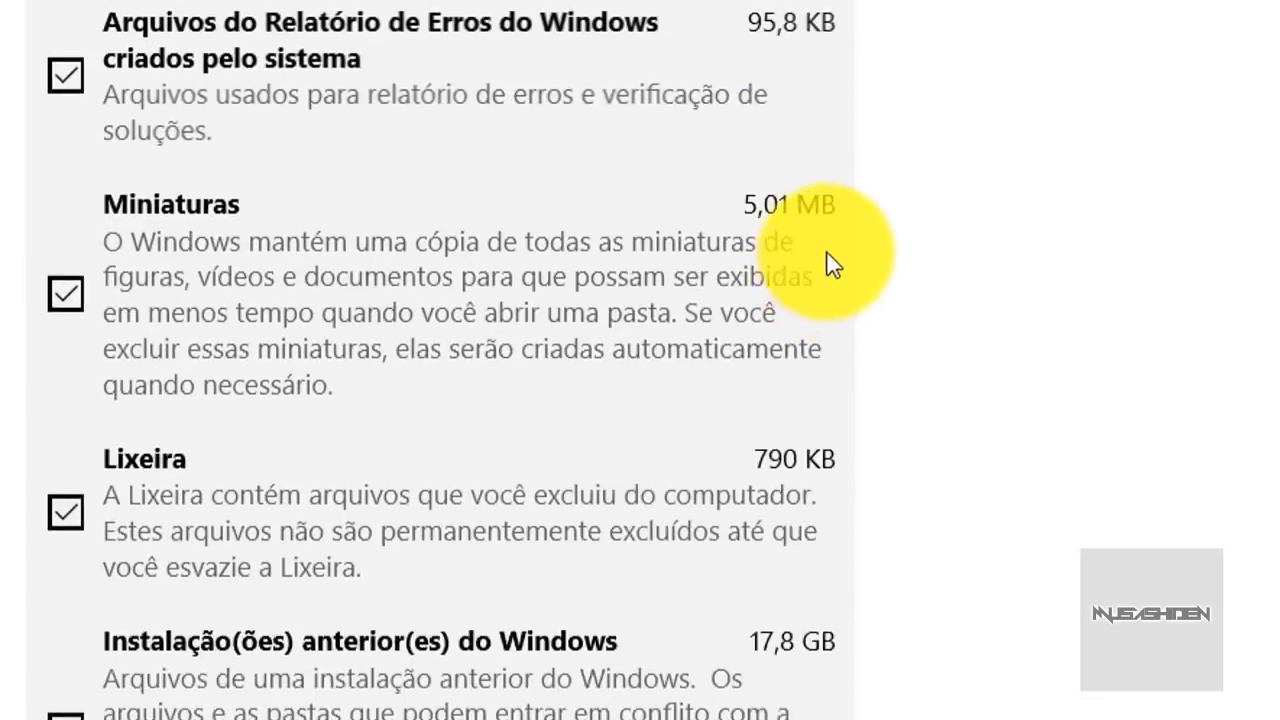
pyautogui.scroll(8, 1058, 186)
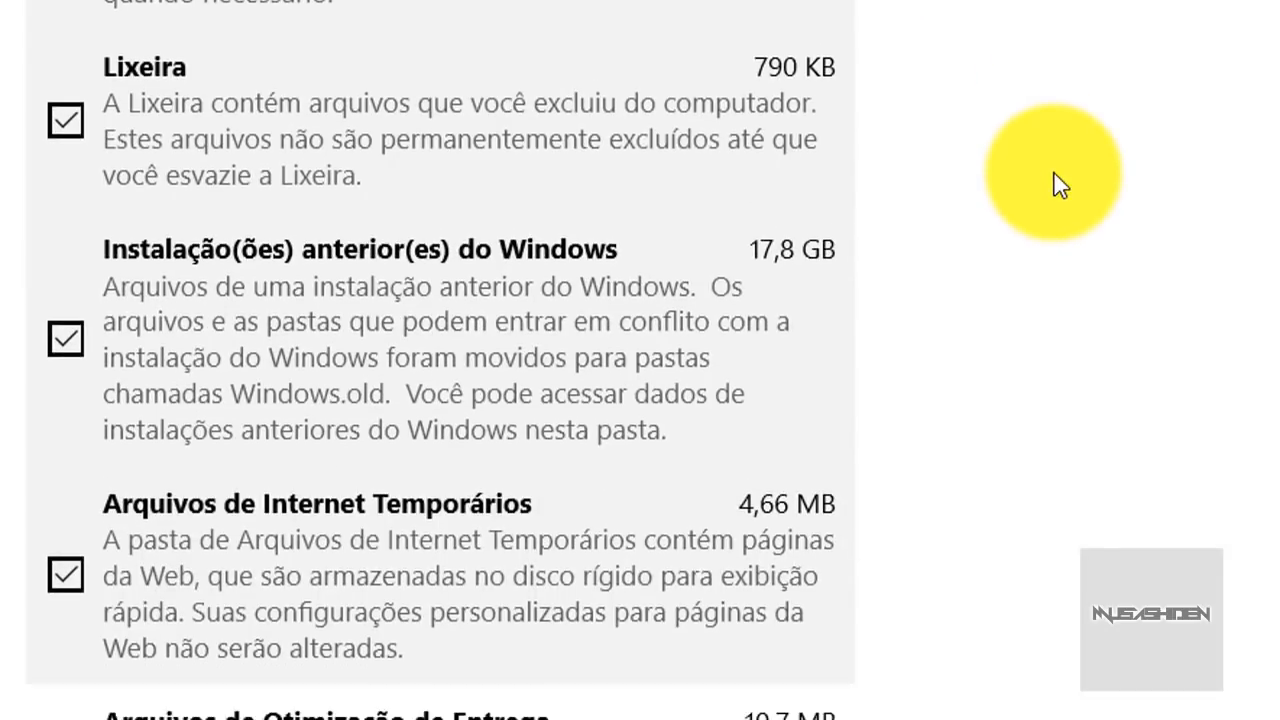
pyautogui.scroll(-1, 200, 600)
pyautogui.click(67, 564)
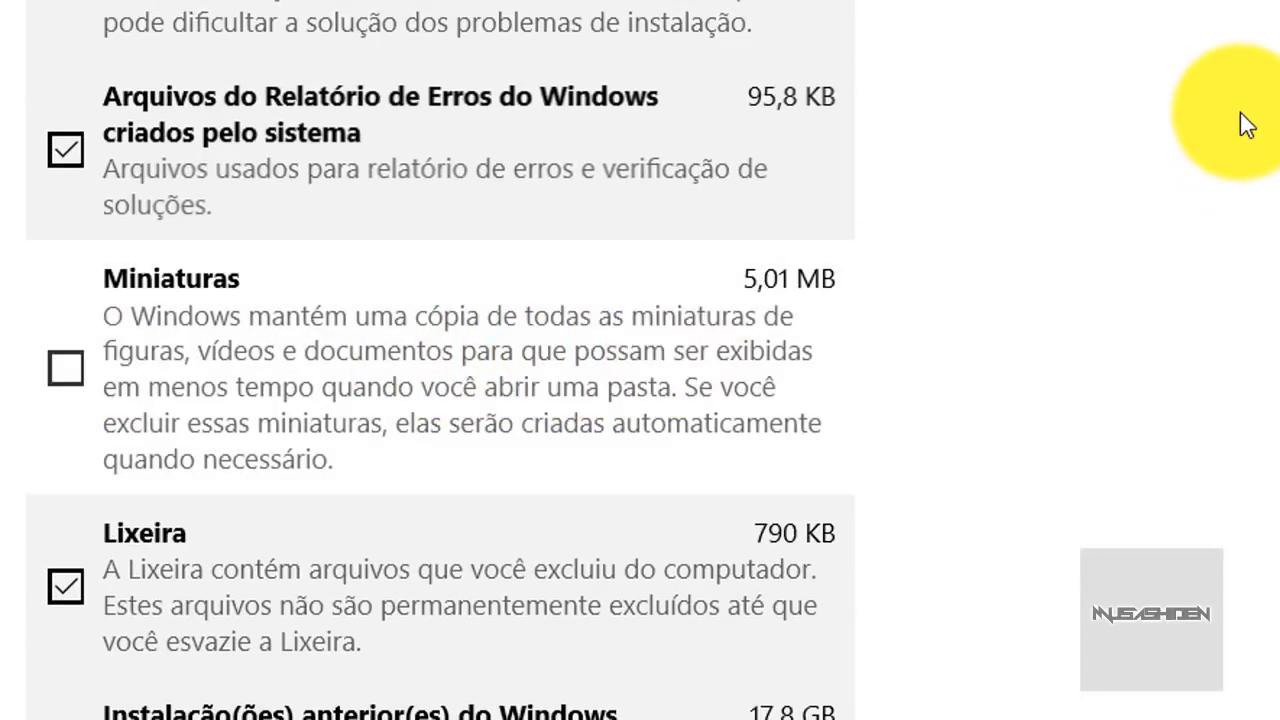
pyautogui.scroll(-5, 1240, 112)
pyautogui.click(120, 490)
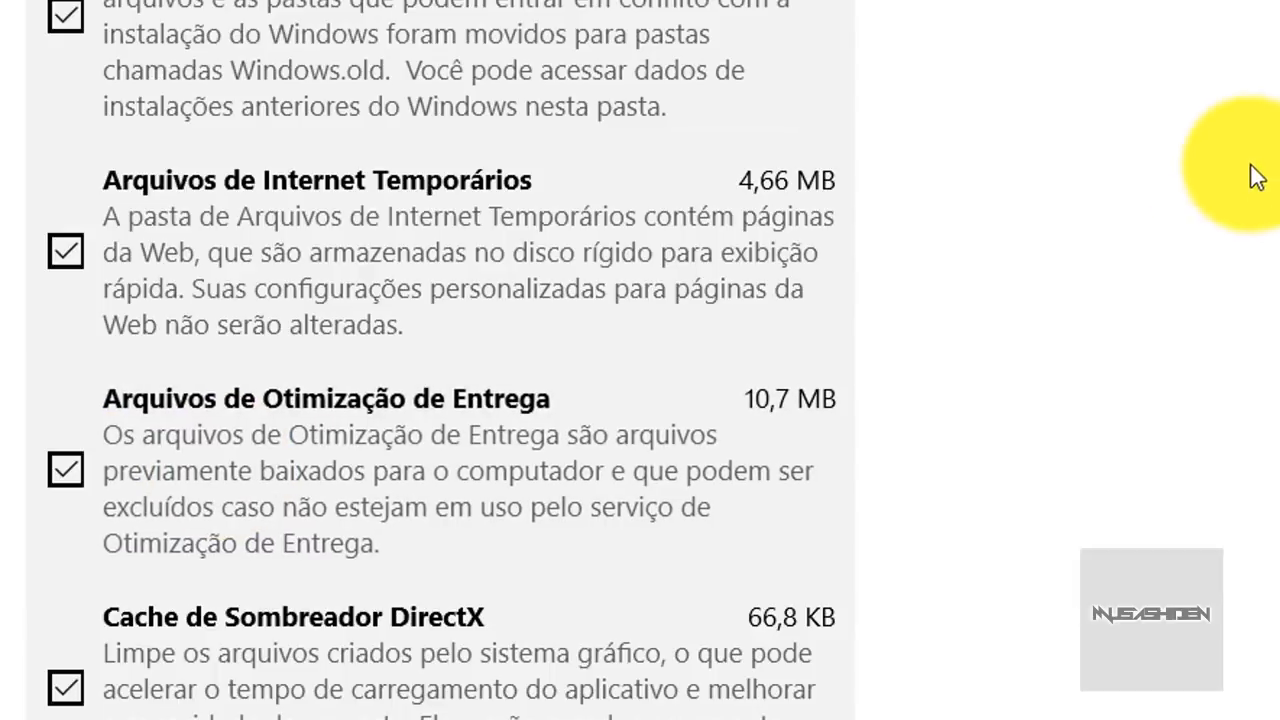
# Step: Recheck the whole selection of temporary files and remove the selected files
pyautogui.scroll(8, 1262, 160)
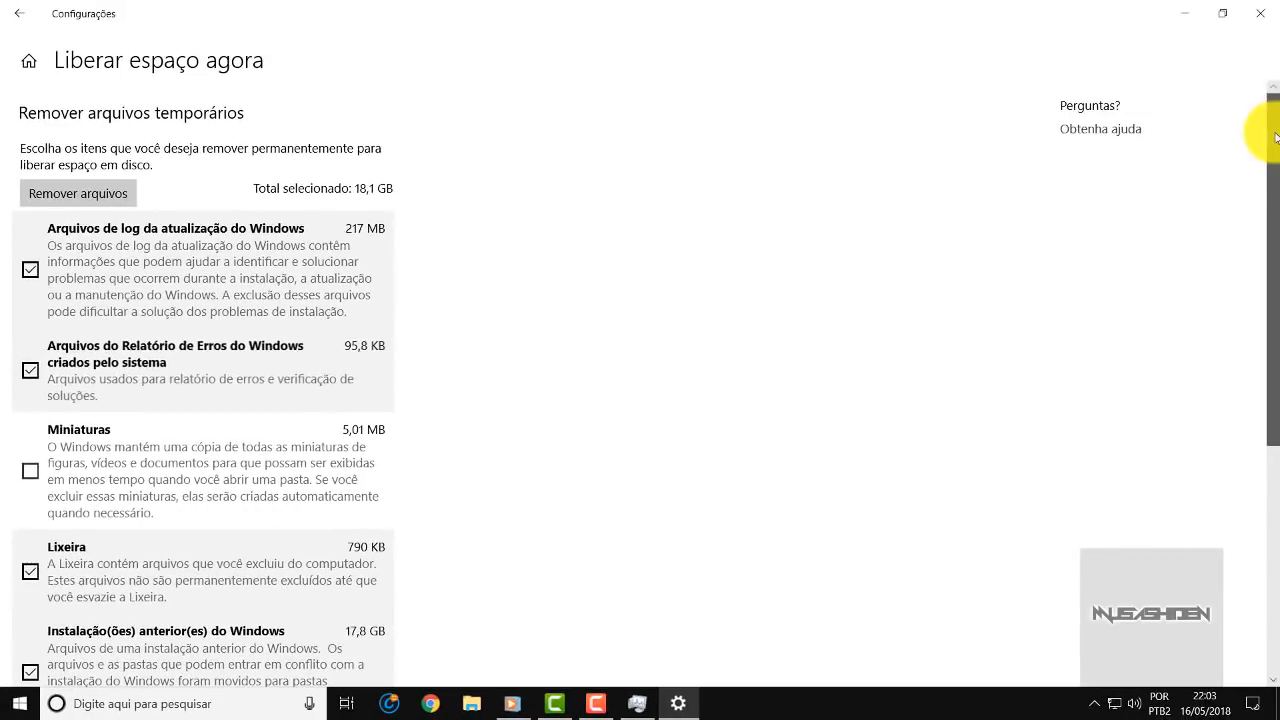
pyautogui.scroll(-2, 1274, 160)
pyautogui.moveTo(1276, 162); pyautogui.dragTo(1277, 206)
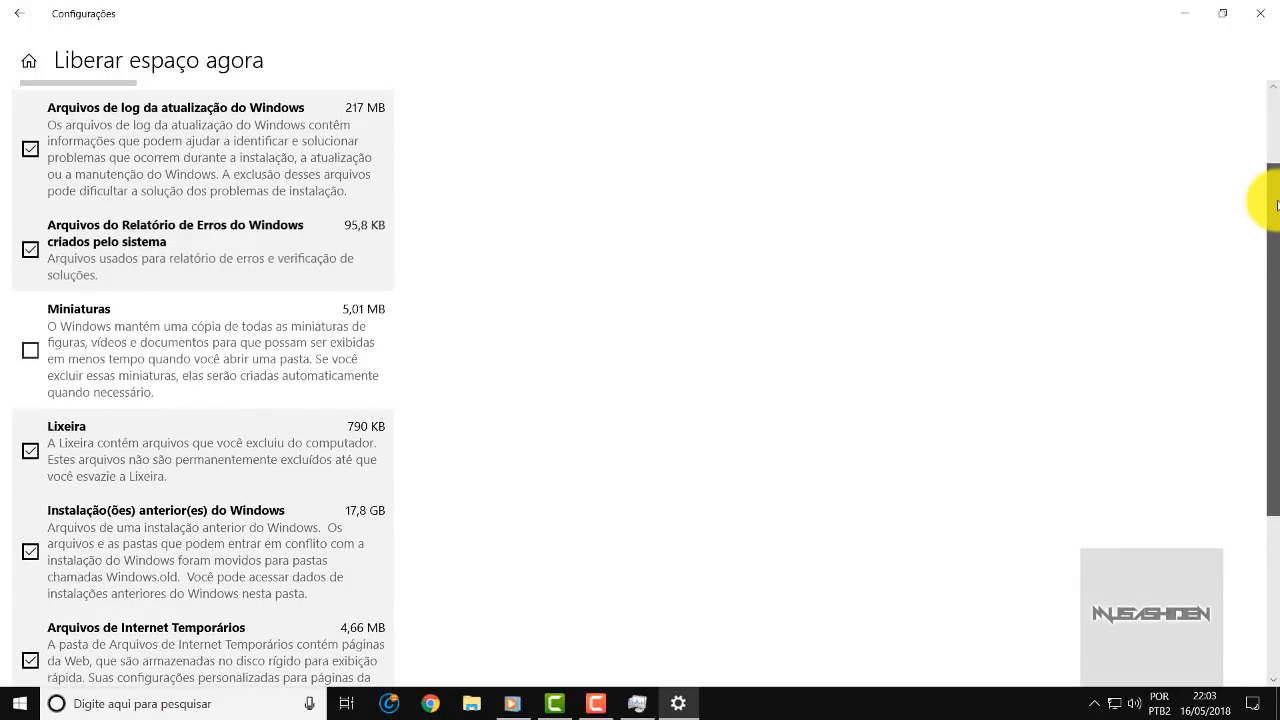
pyautogui.moveTo(1277, 205); pyautogui.dragTo(1277, 179)
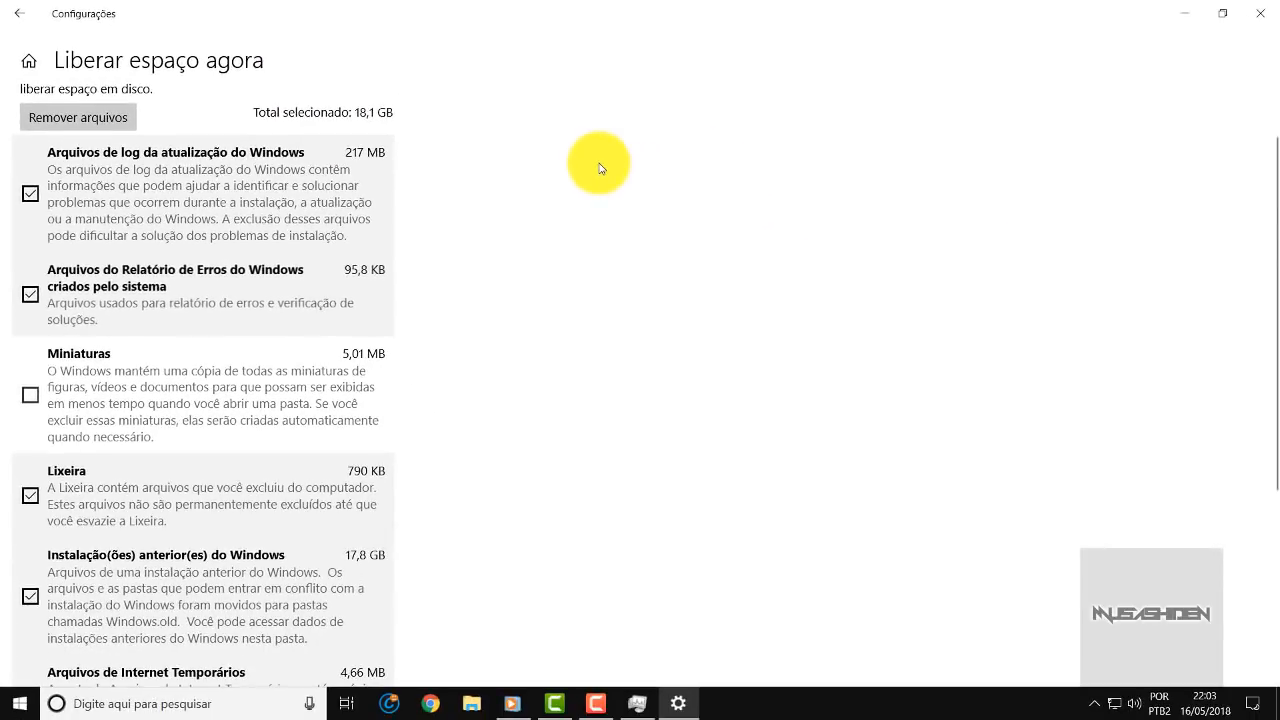
pyautogui.scroll(-3, 588, 170)
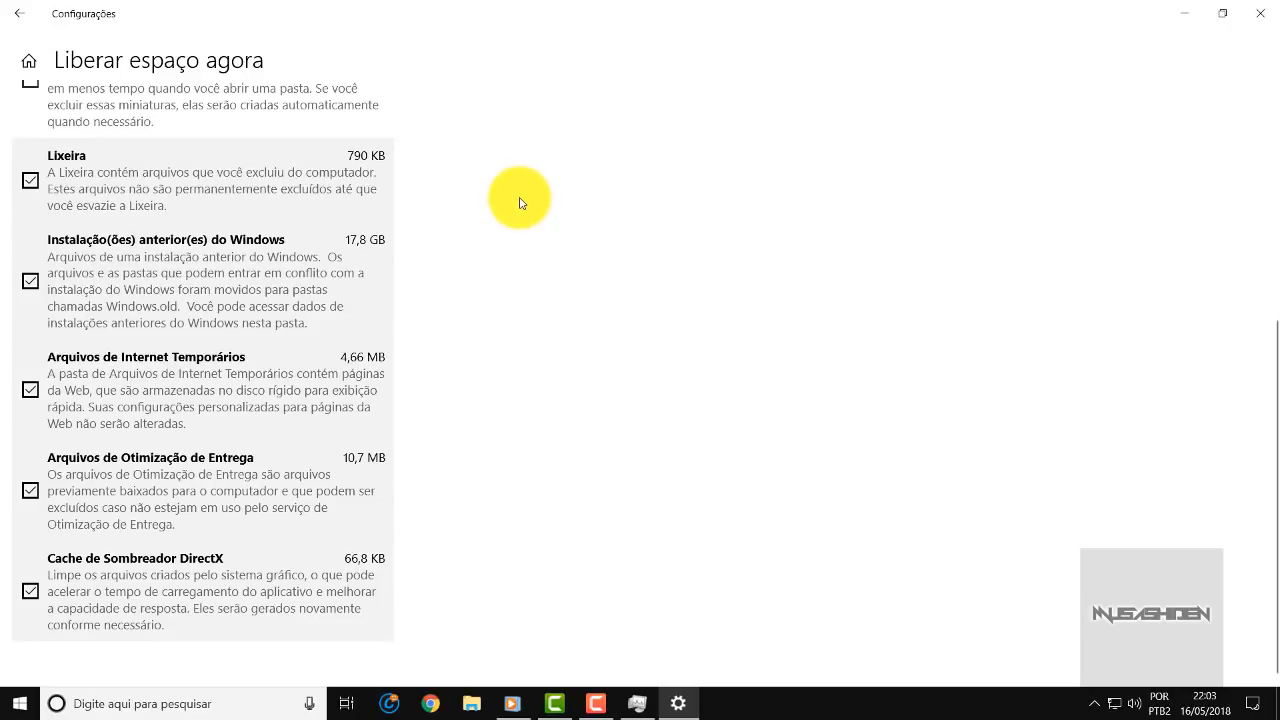
pyautogui.scroll(4, 519, 200)
pyautogui.click(85, 195)
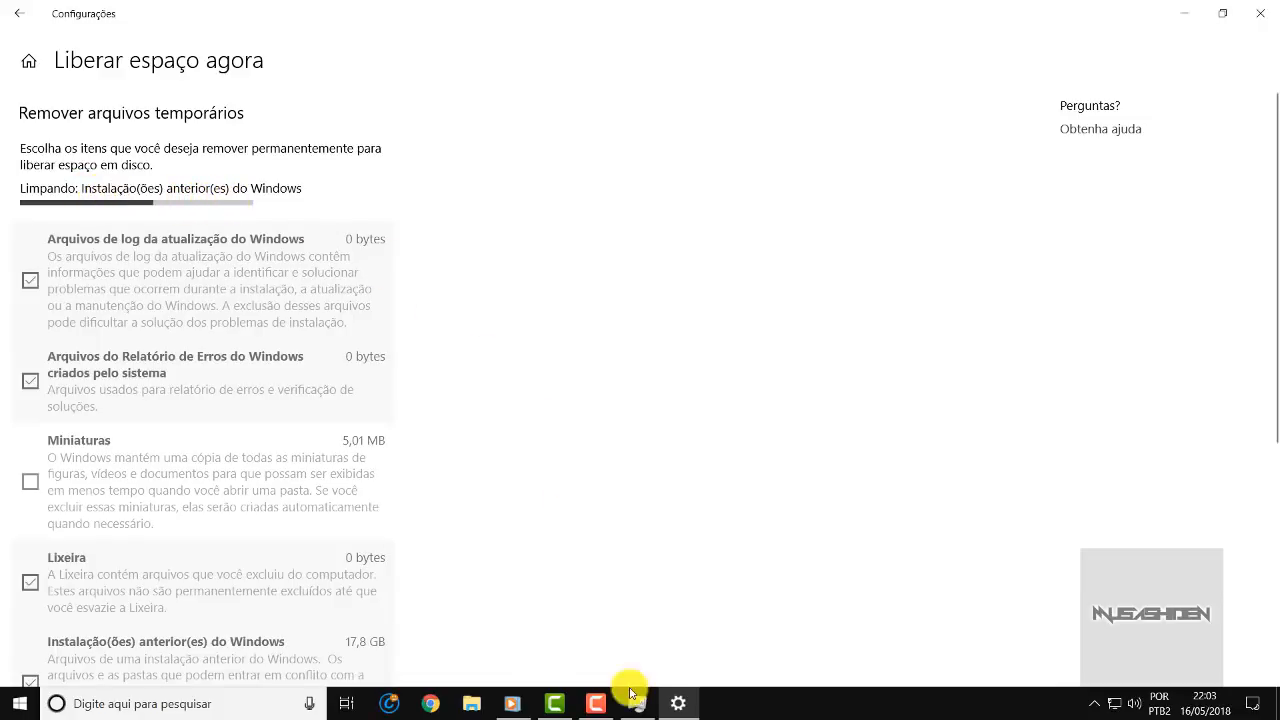
pyautogui.click(596, 703)
pyautogui.click(1220, 655)
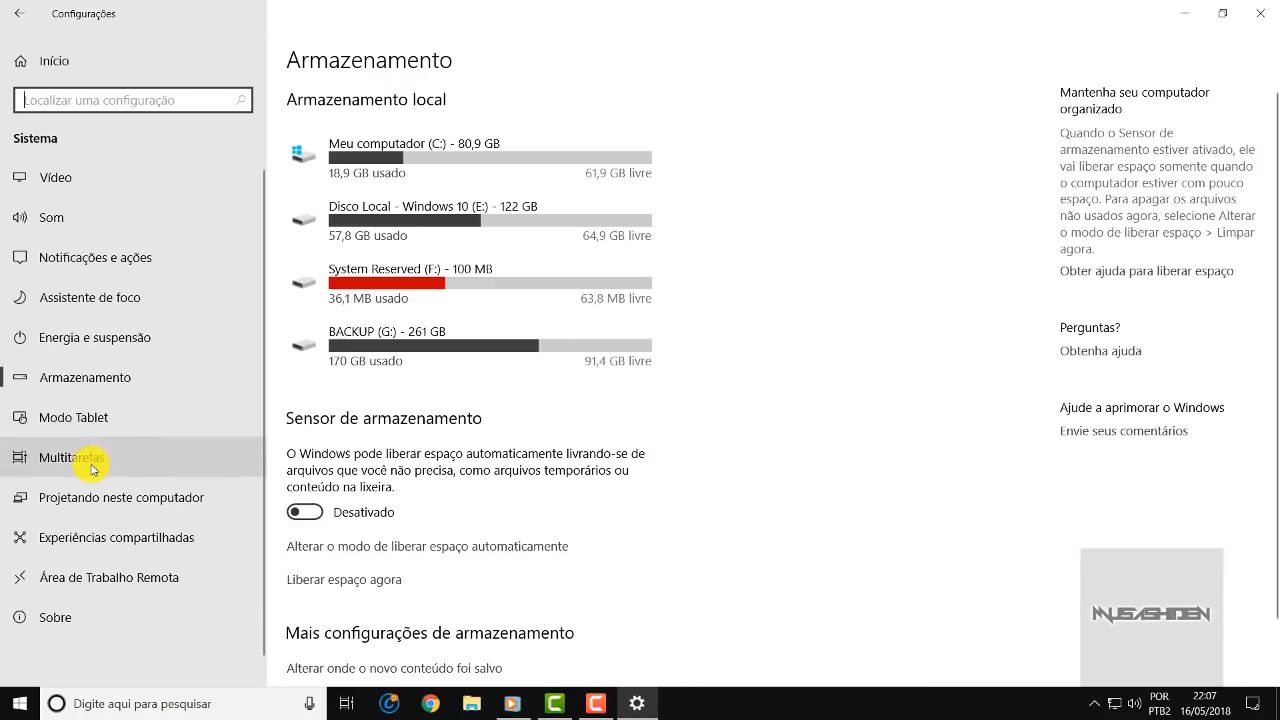
# Step: Open the Multitarefas settings and turn off the occasional suggestions in the Linha do Tempo
pyautogui.click(97, 460)
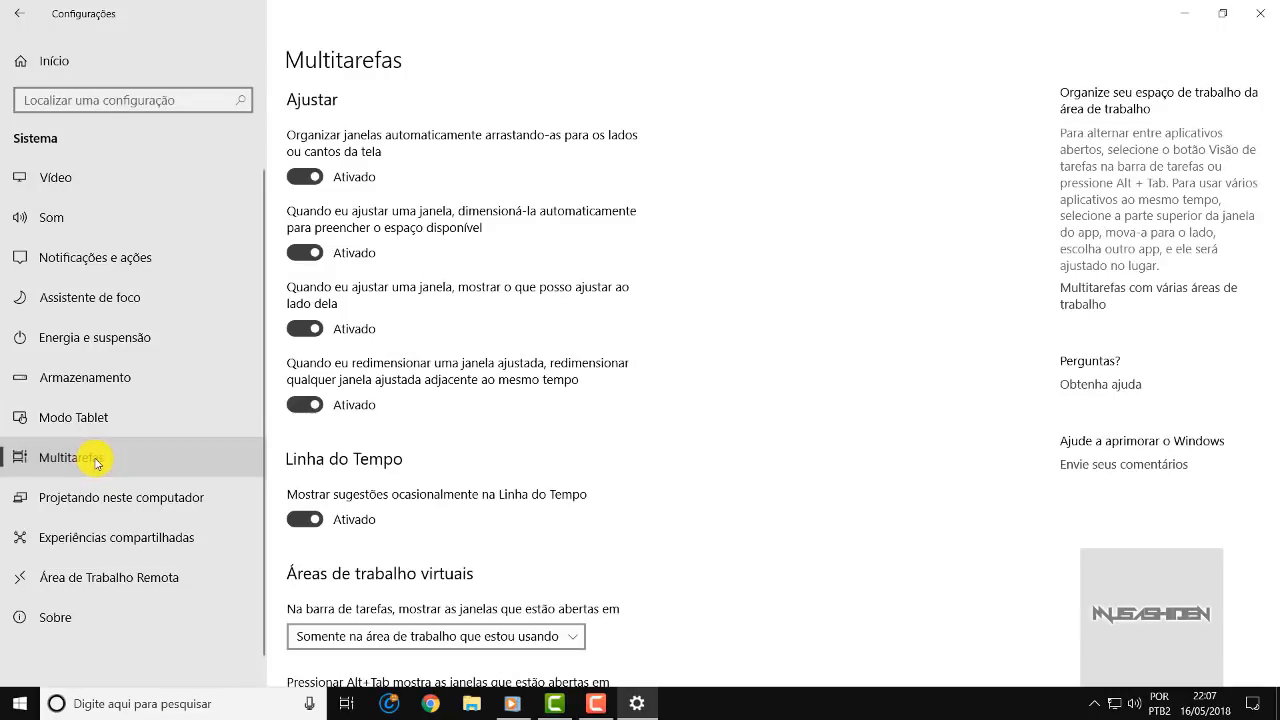
pyautogui.scroll(-2, 680, 220)
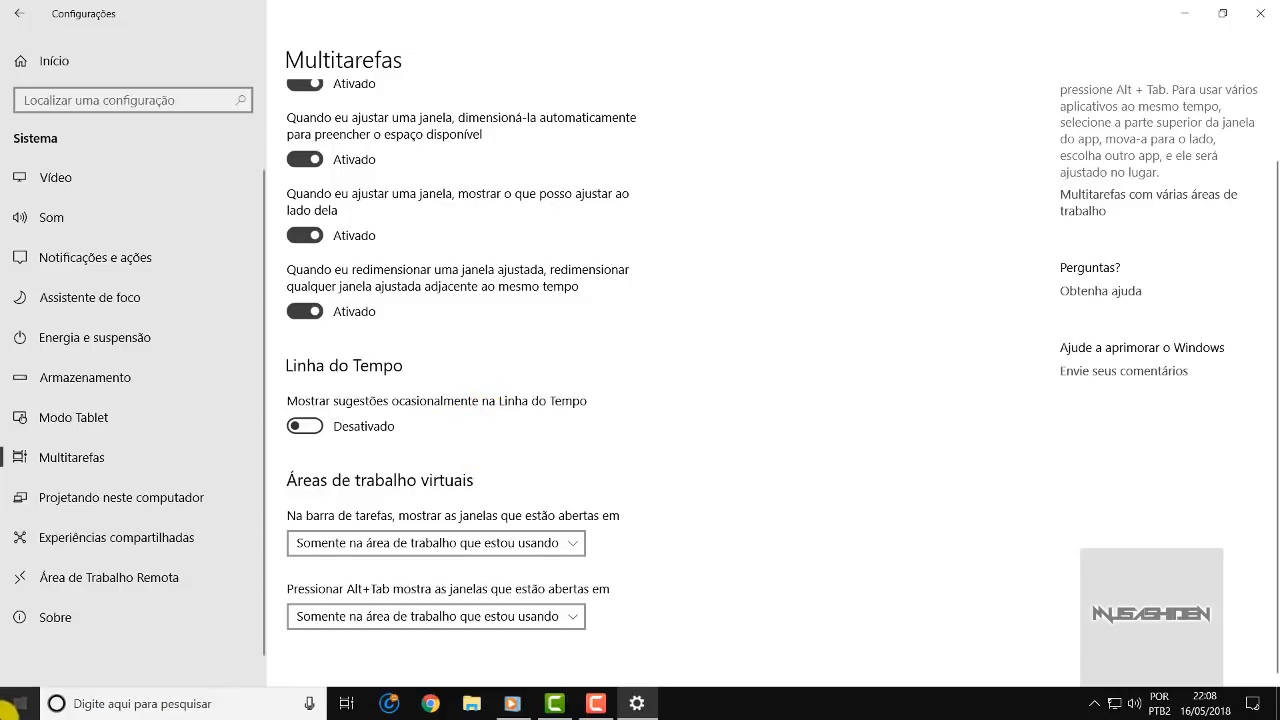
pyautogui.click(8, 706)
pyautogui.click(8, 706)
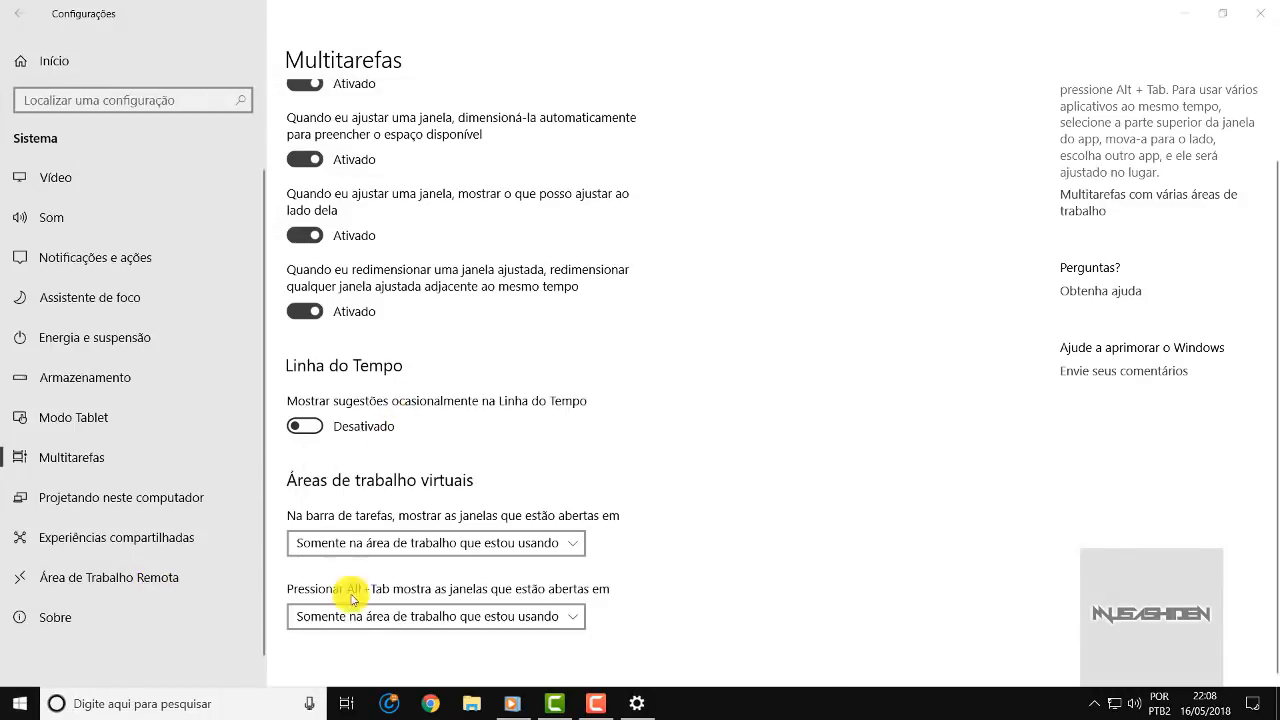
# Step: Look through the past activities in the Linha do Tempo of the task view and return to the Multitarefas settings
pyautogui.click(344, 704)
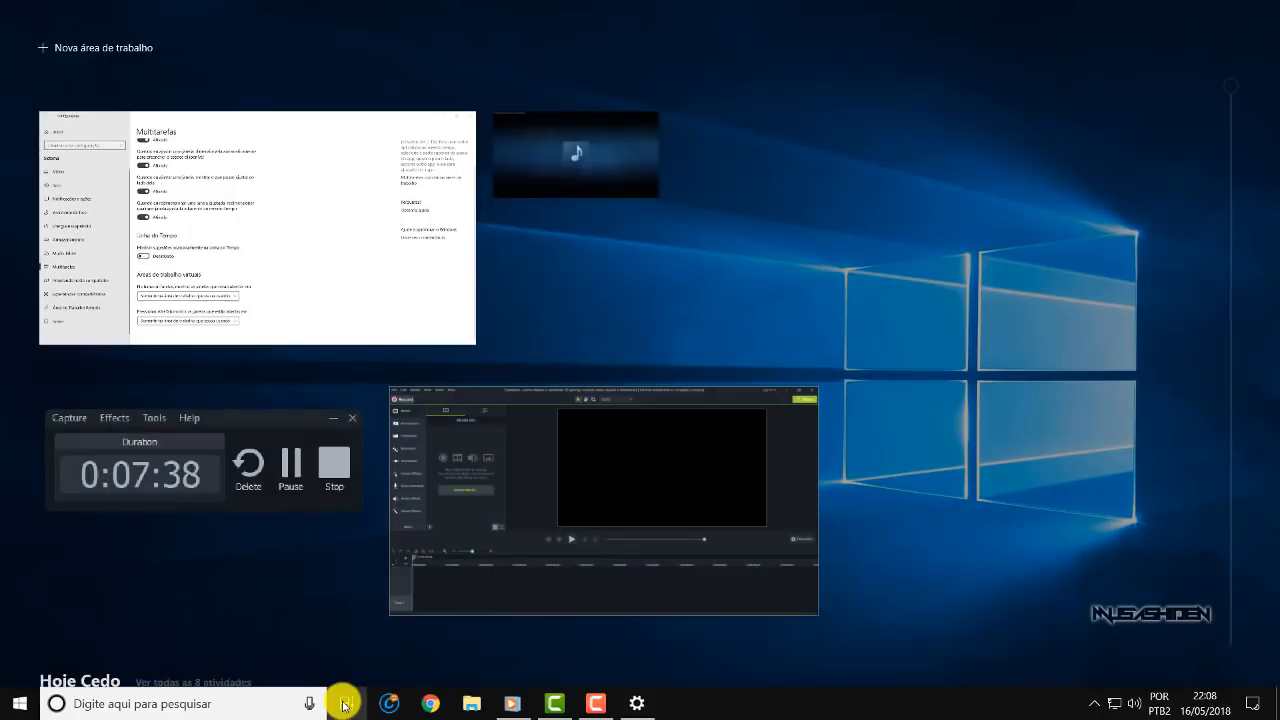
pyautogui.scroll(-4, 646, 230)
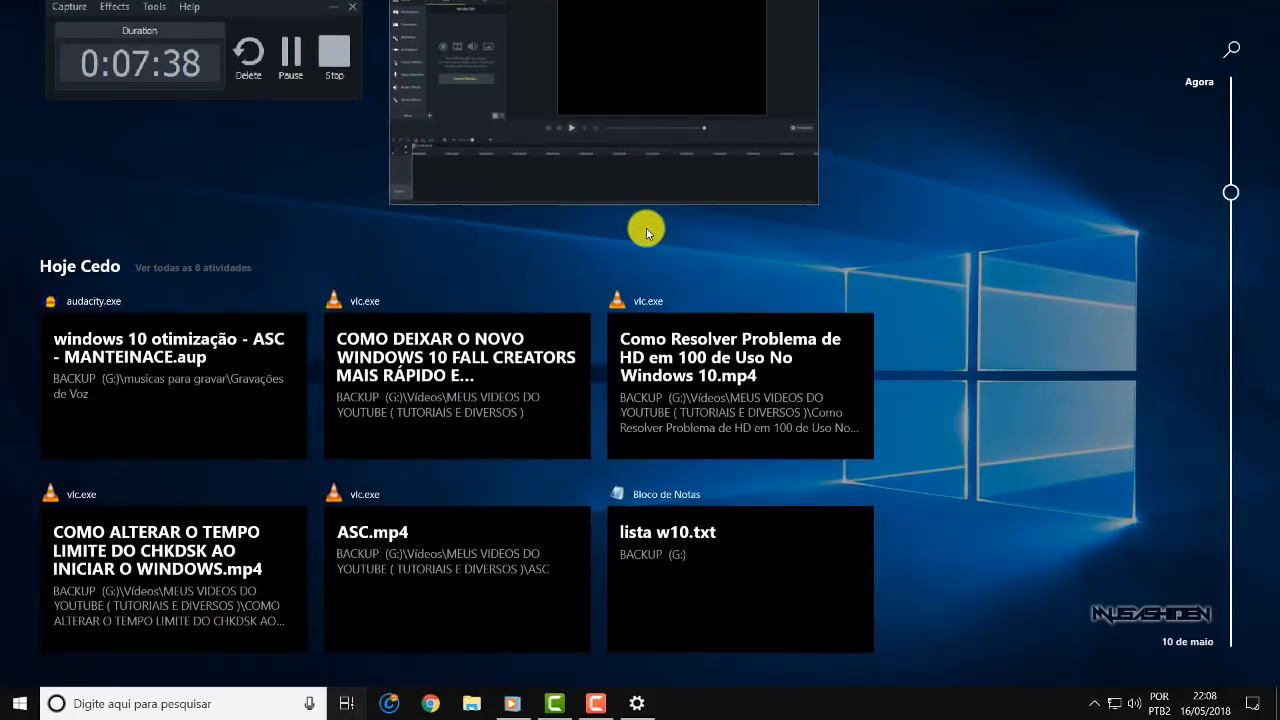
pyautogui.scroll(-2, 646, 230)
pyautogui.scroll(-4, 646, 233)
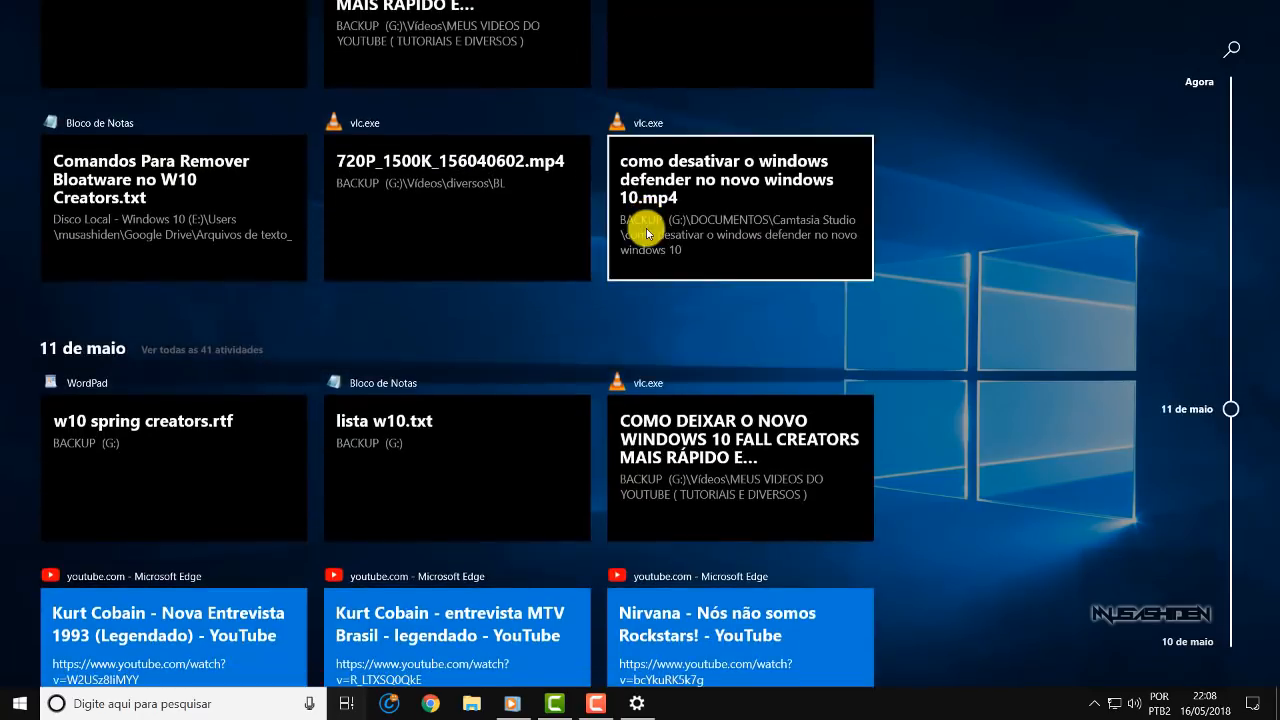
pyautogui.click(646, 233)
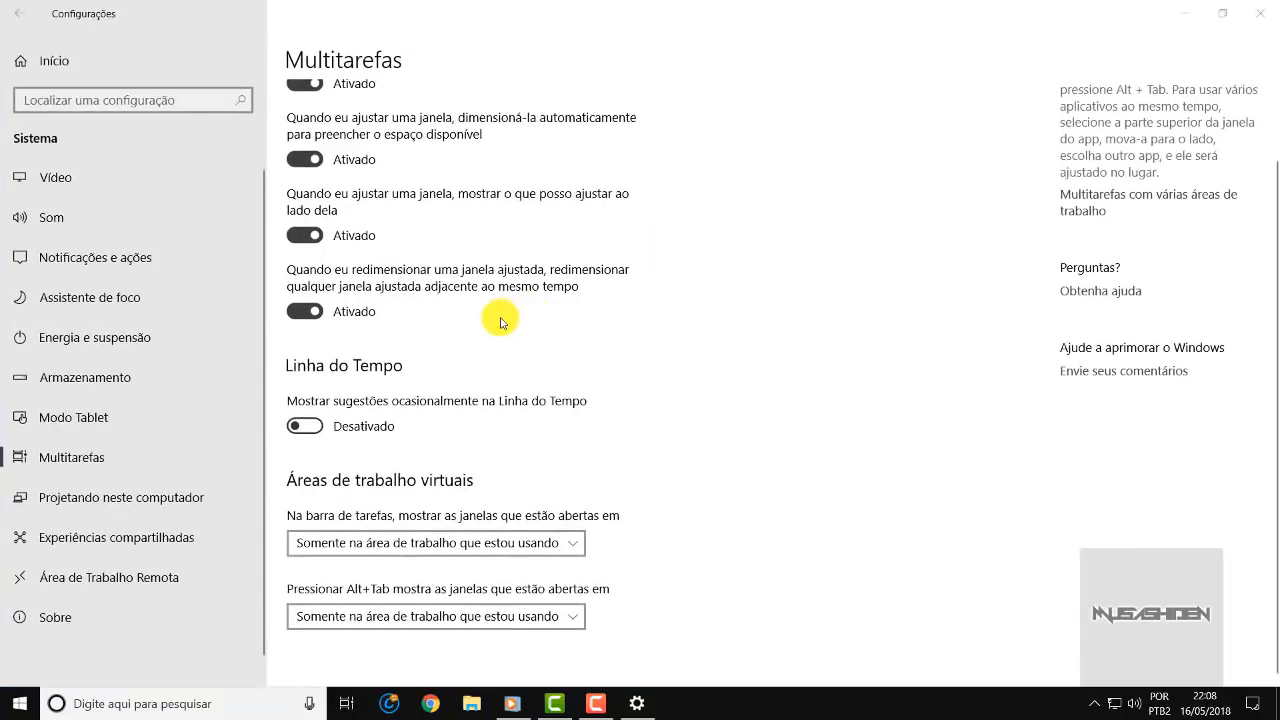
# Step: Turn off Compartilhar entre dispositivos in Experiências compartilhadas and open the Área de Trabalho Remota settings
pyautogui.click(167, 537)
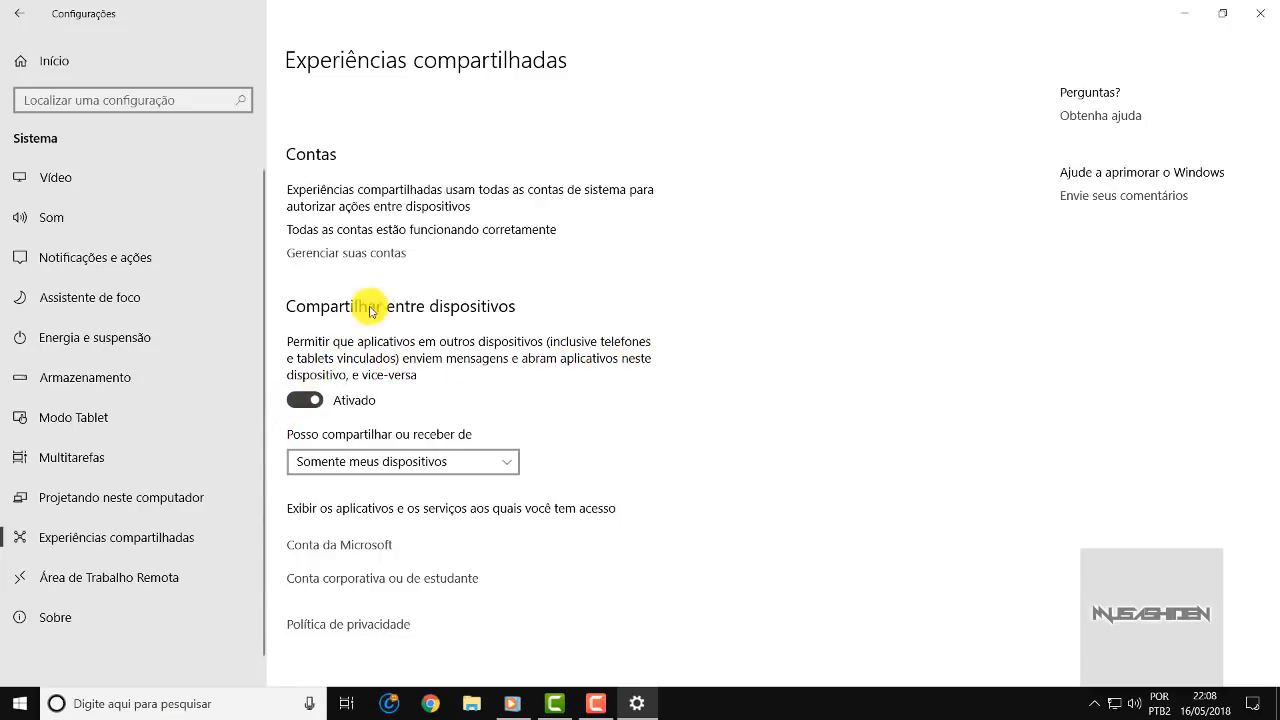
pyautogui.click(308, 400)
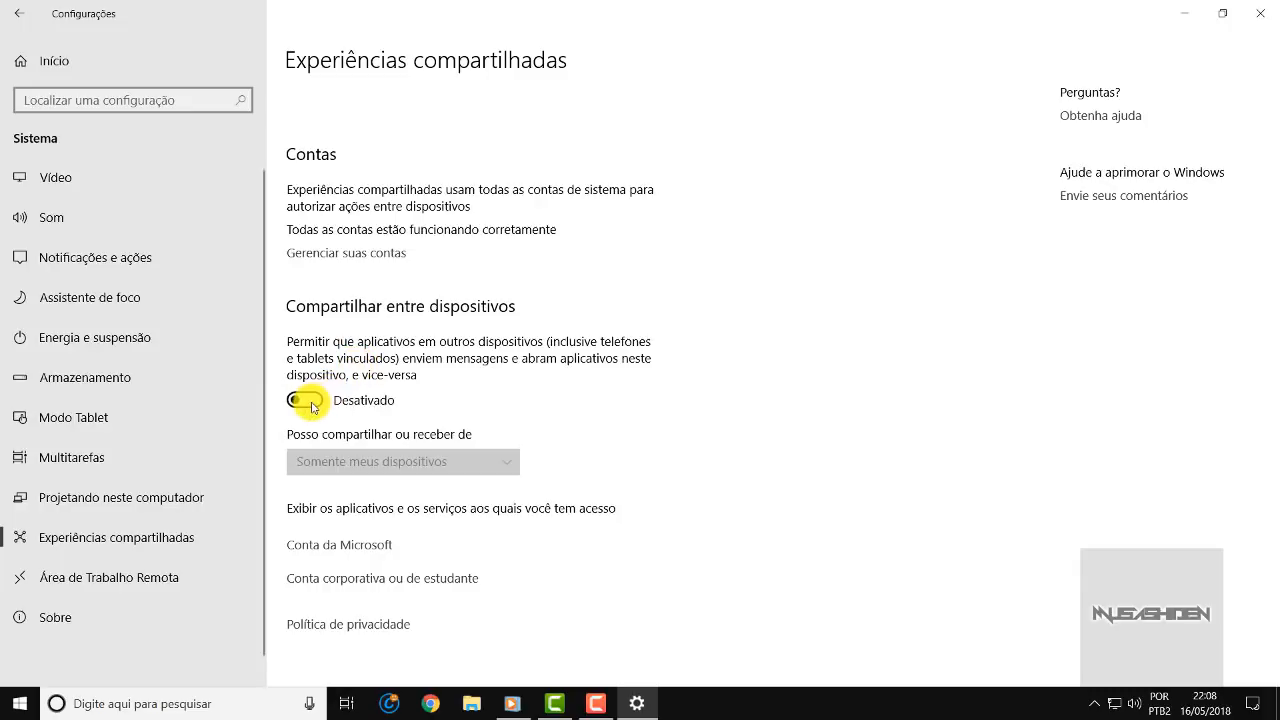
pyautogui.click(150, 578)
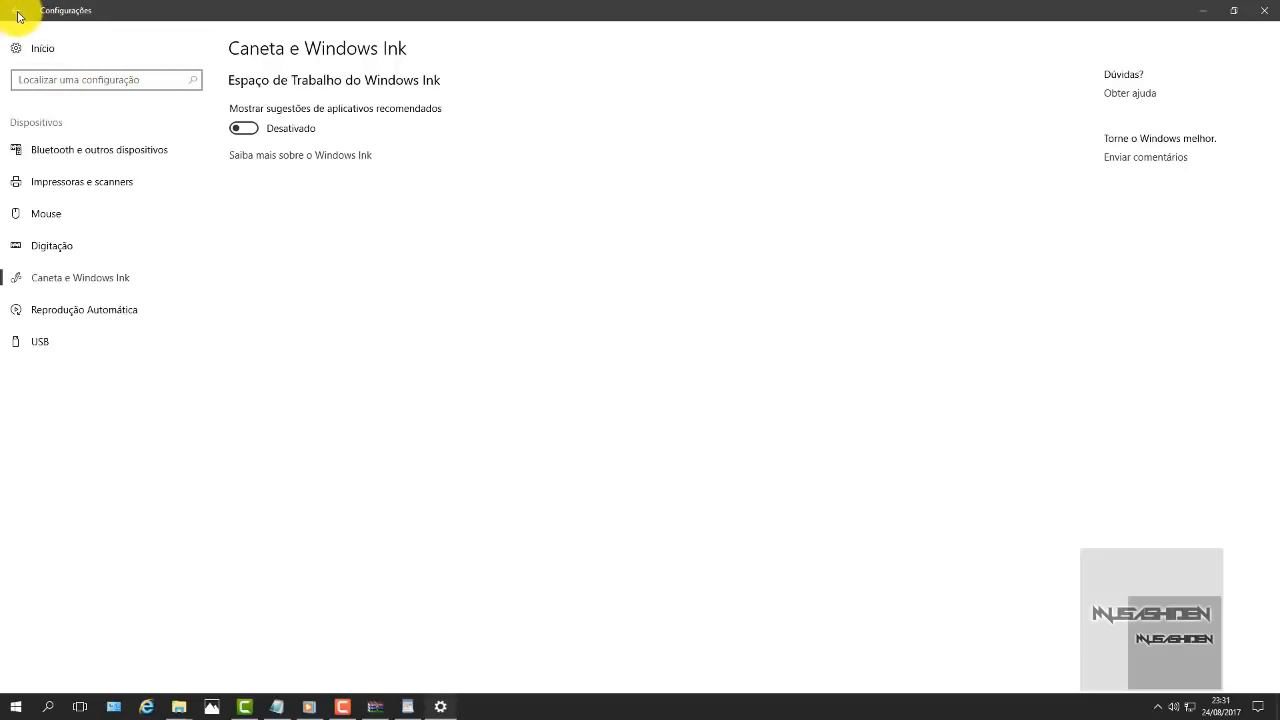
# Step: Open the Personalização settings, try the Cor sólida desktop background and set Tela de fundo back to Imagem
pyautogui.click(17, 13)
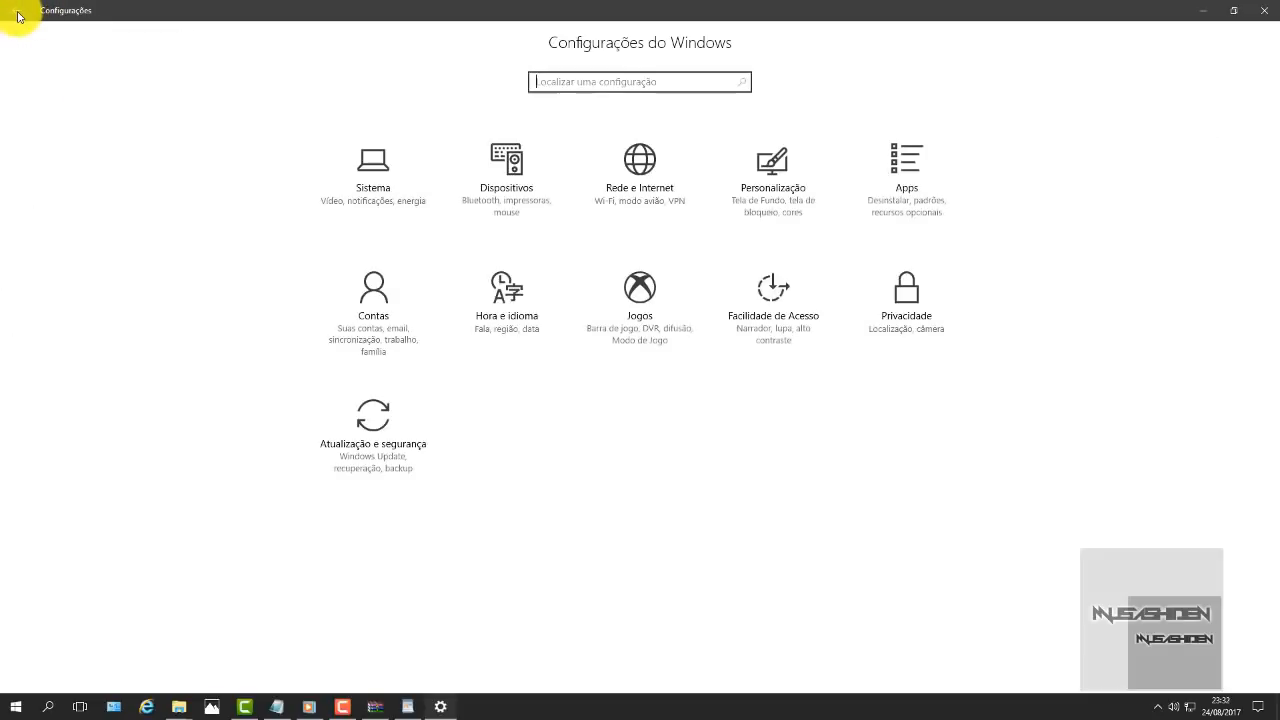
pyautogui.click(733, 178)
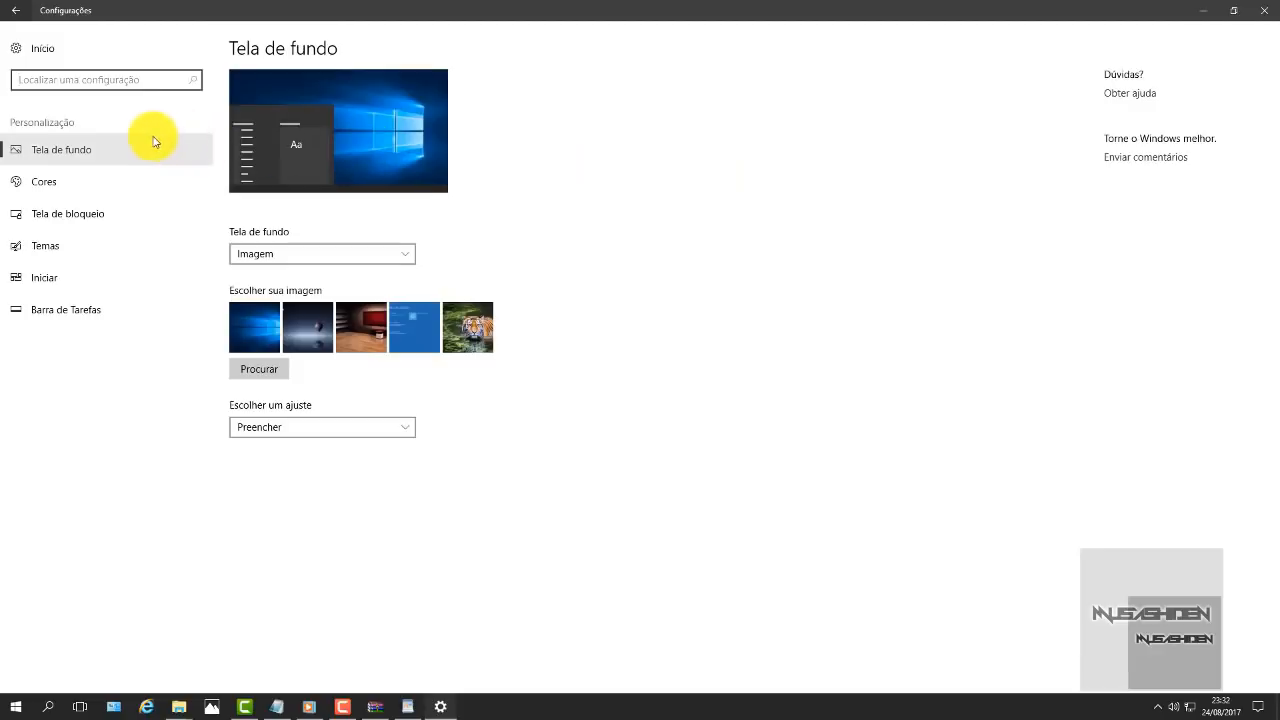
pyautogui.click(404, 258)
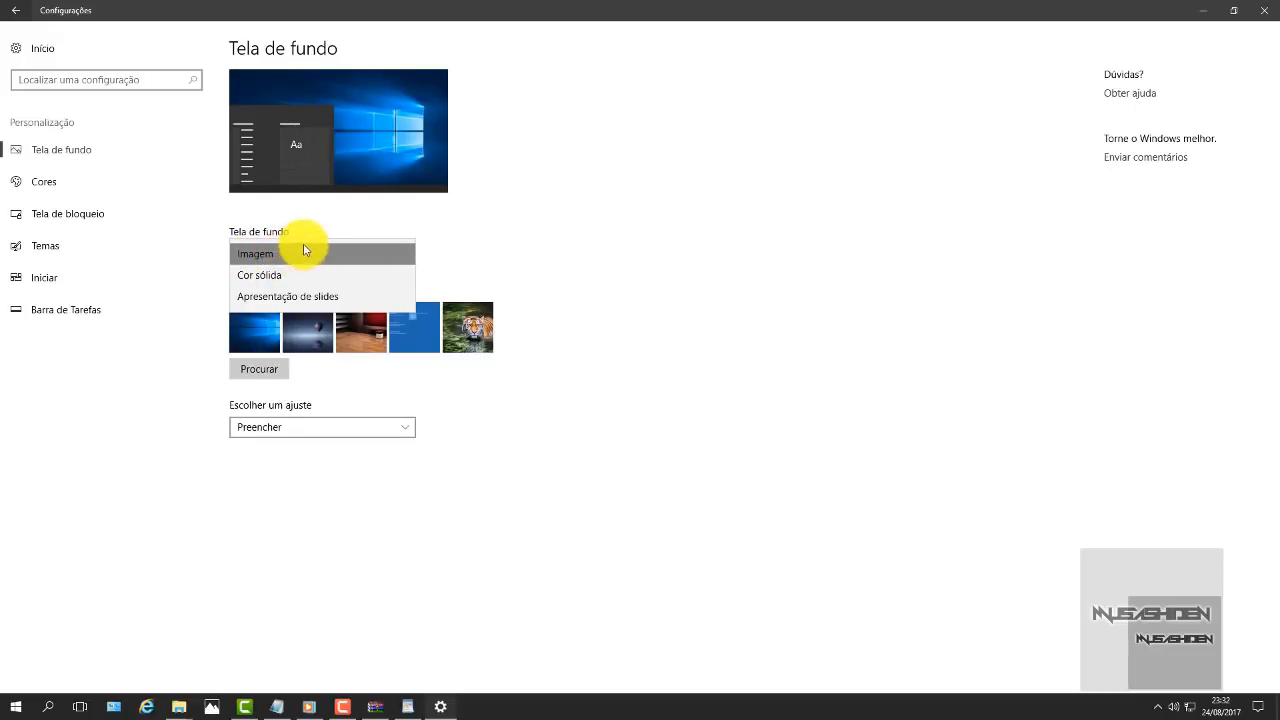
pyautogui.click(286, 276)
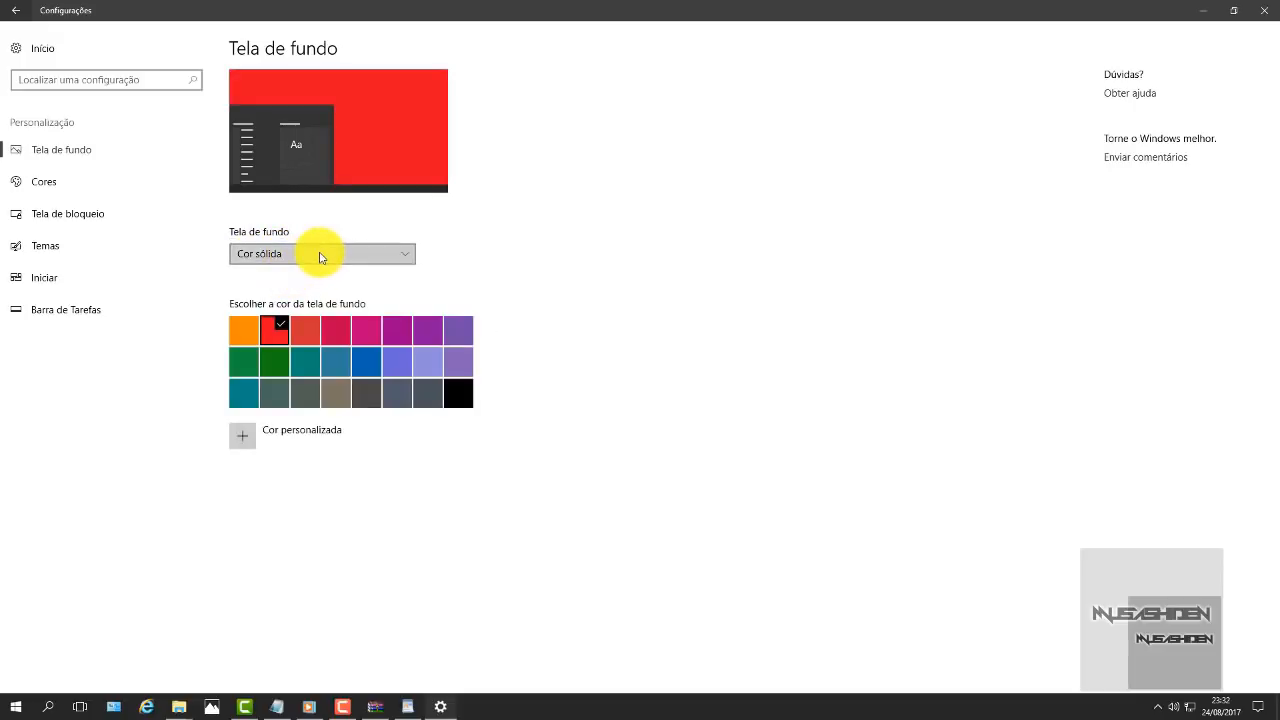
pyautogui.click(321, 258)
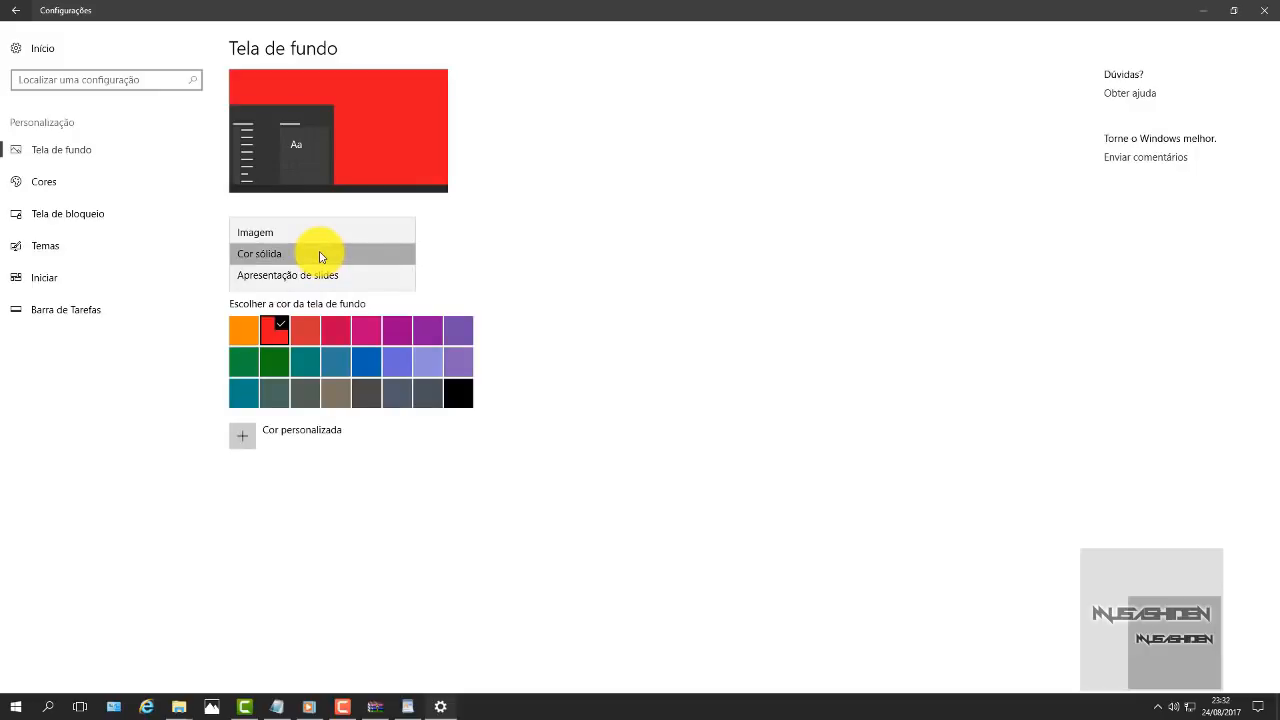
pyautogui.click(306, 232)
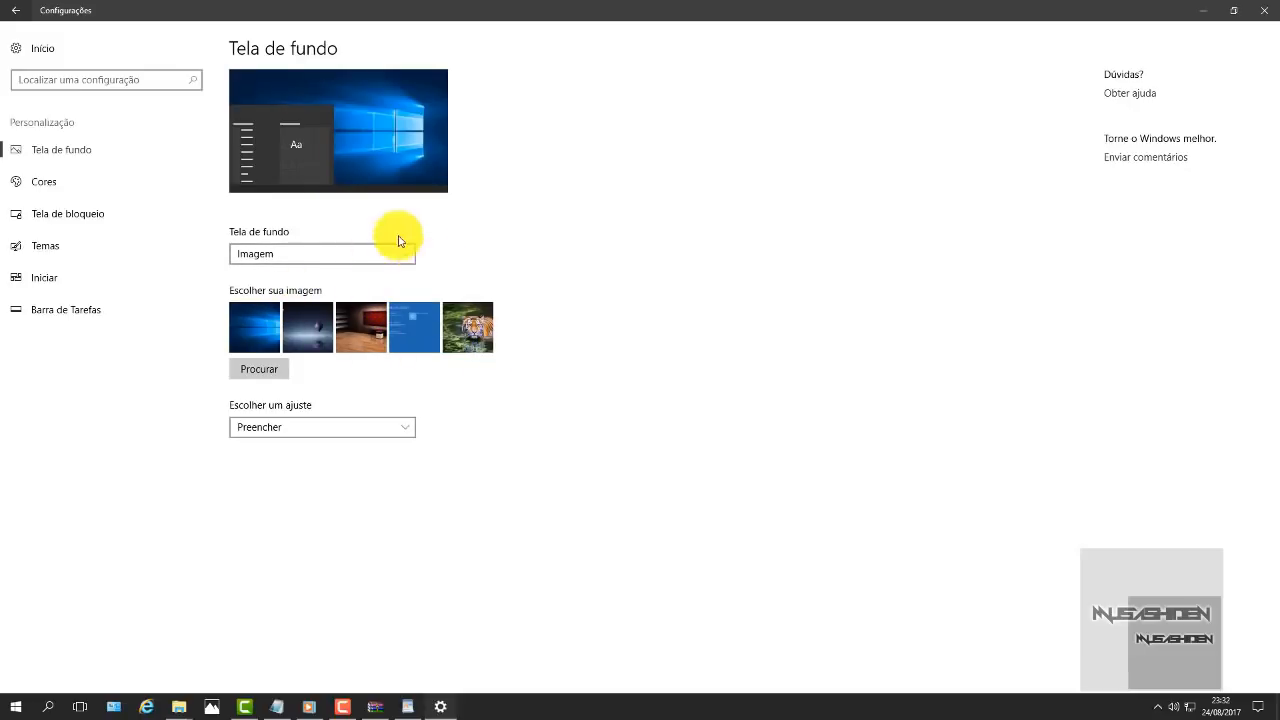
pyautogui.click(288, 253)
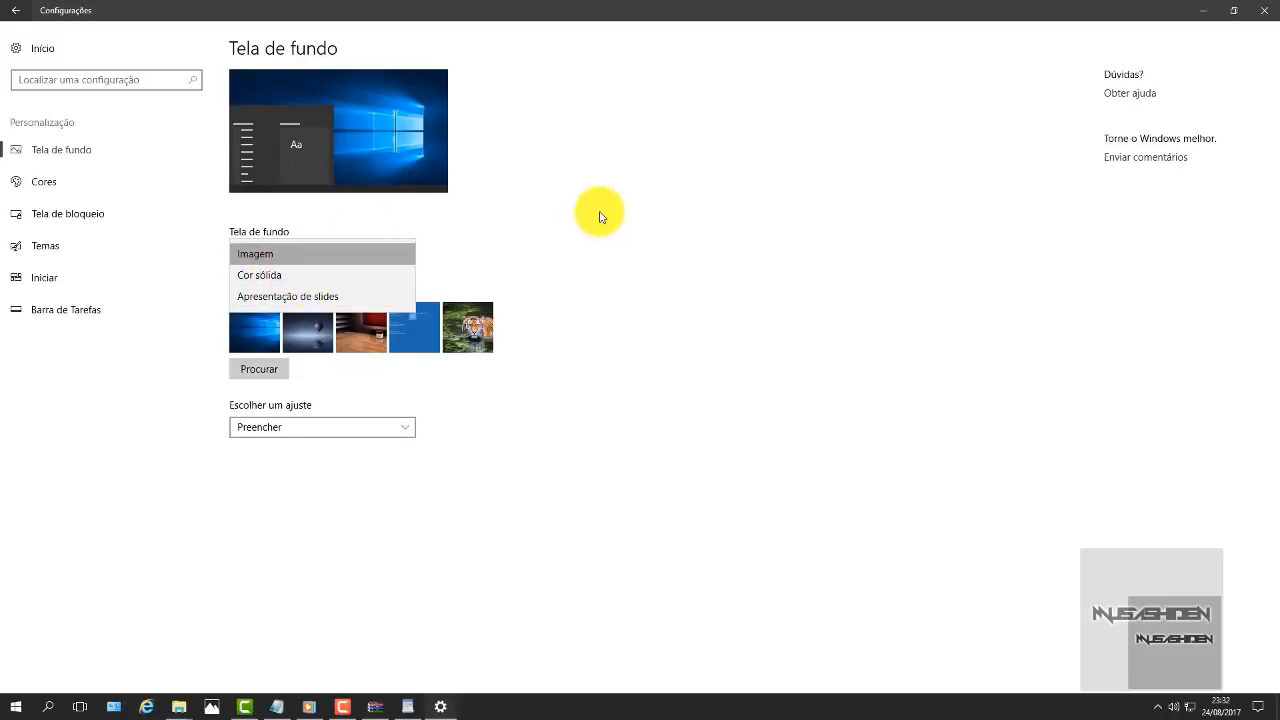
pyautogui.click(336, 252)
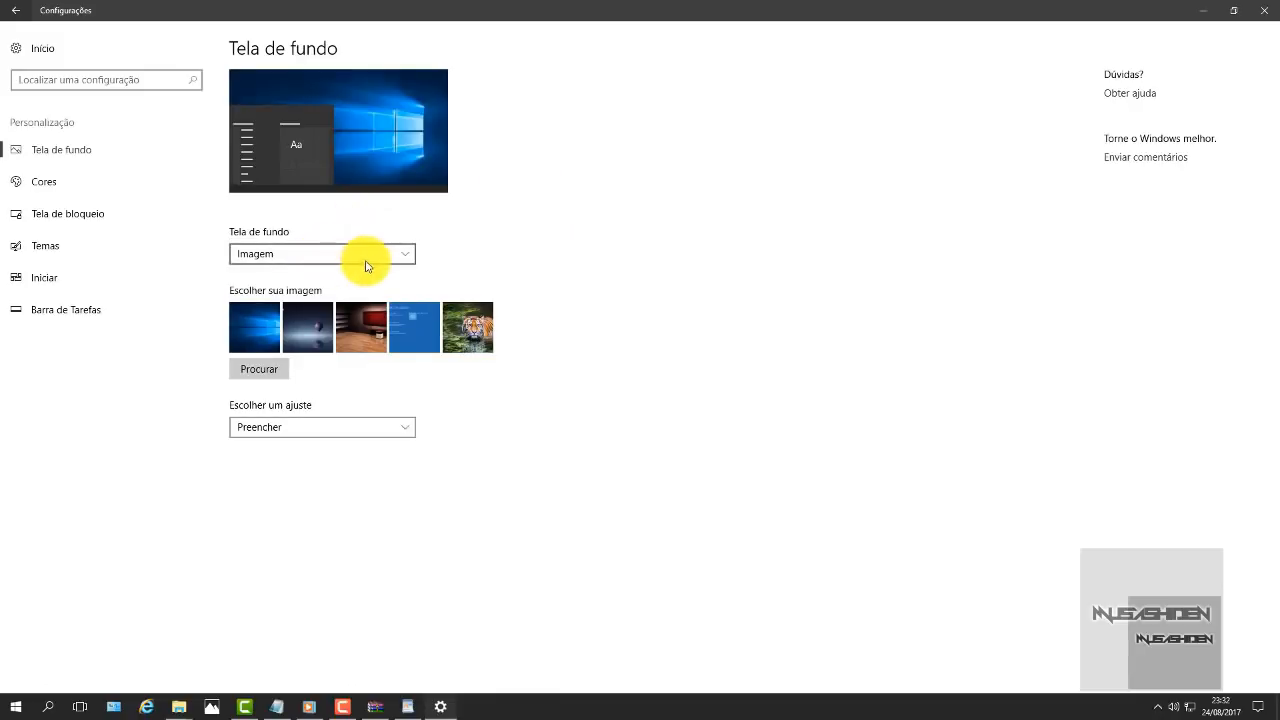
pyautogui.click(265, 258)
# Step: Open the Cores settings, try the dark blue recent accent colour and reselect the dark grey one
pyautogui.click(132, 188)
pyautogui.scroll(-2, 370, 171)
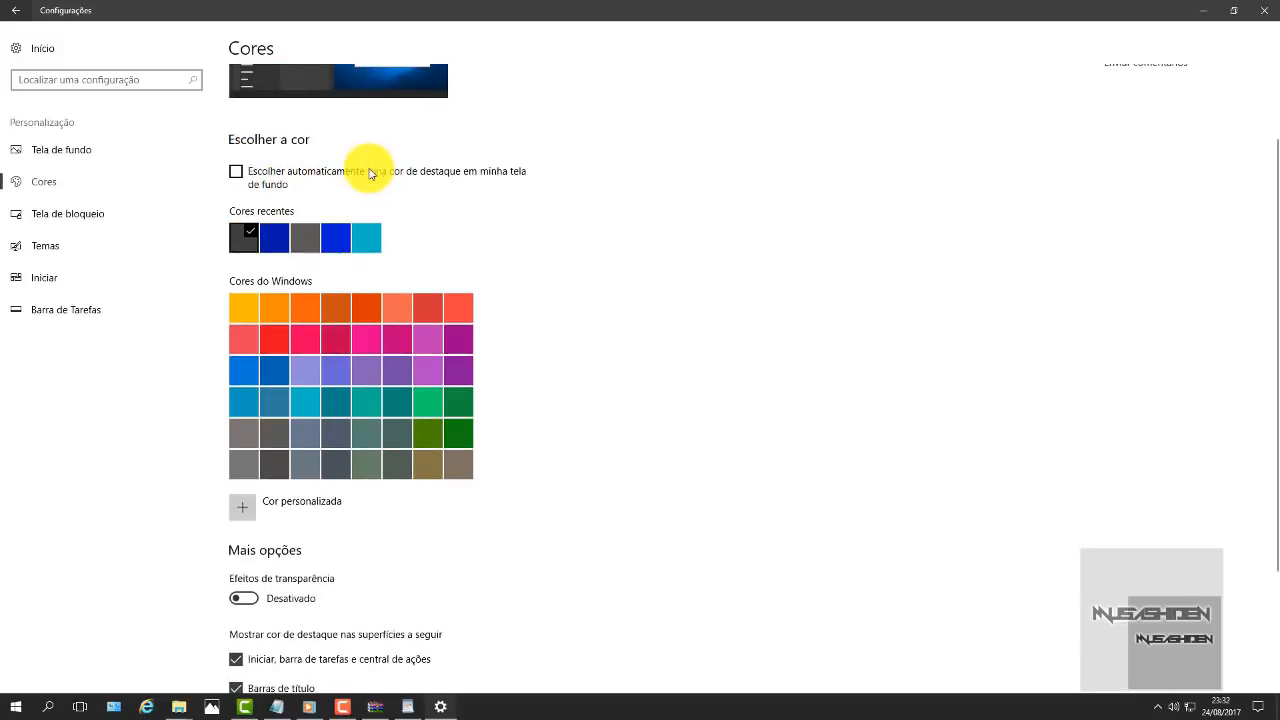
pyautogui.click(273, 236)
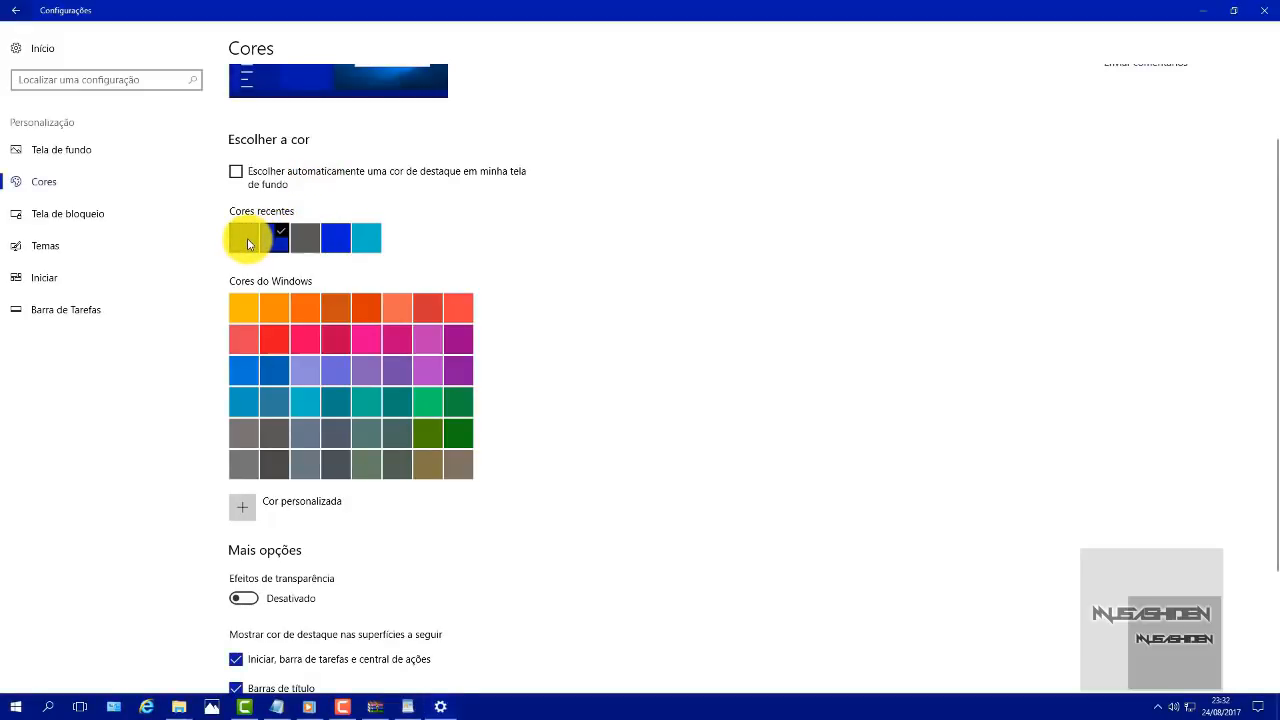
pyautogui.click(249, 244)
# Step: Toggle Efeitos de transparência under Mais opções and leave it off
pyautogui.scroll(-2, 256, 242)
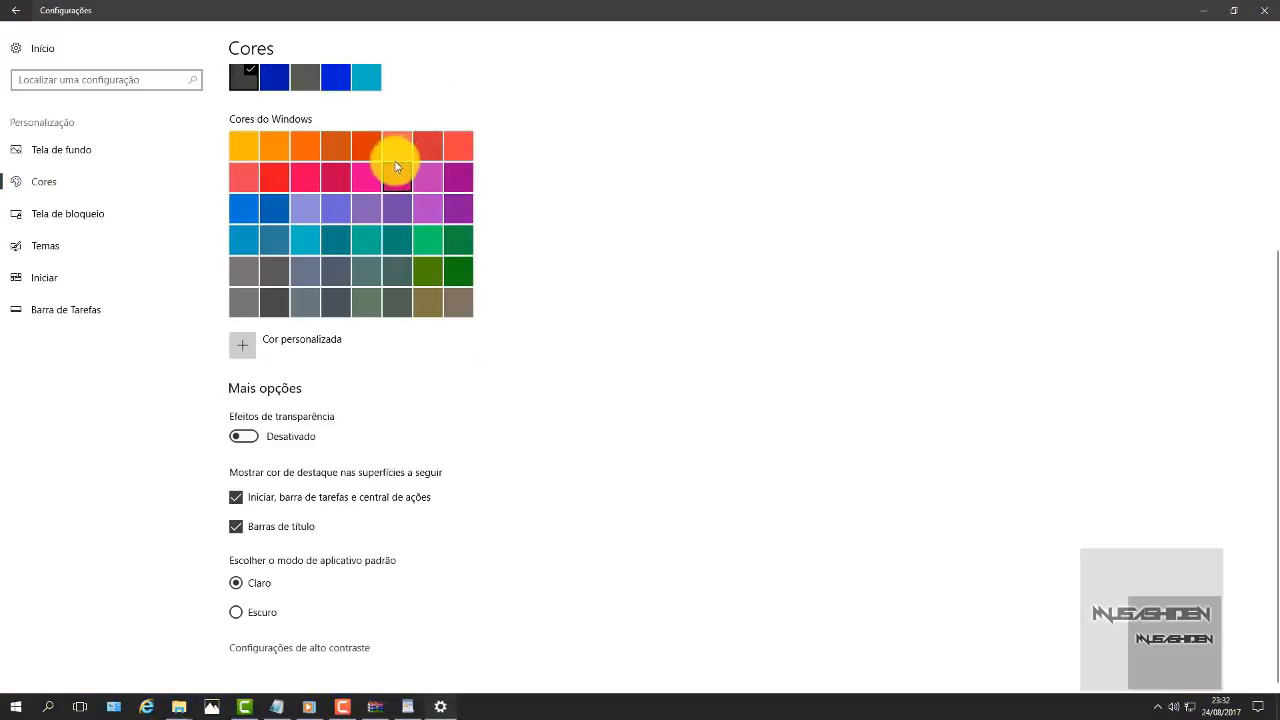
pyautogui.click(252, 444)
pyautogui.click(252, 444)
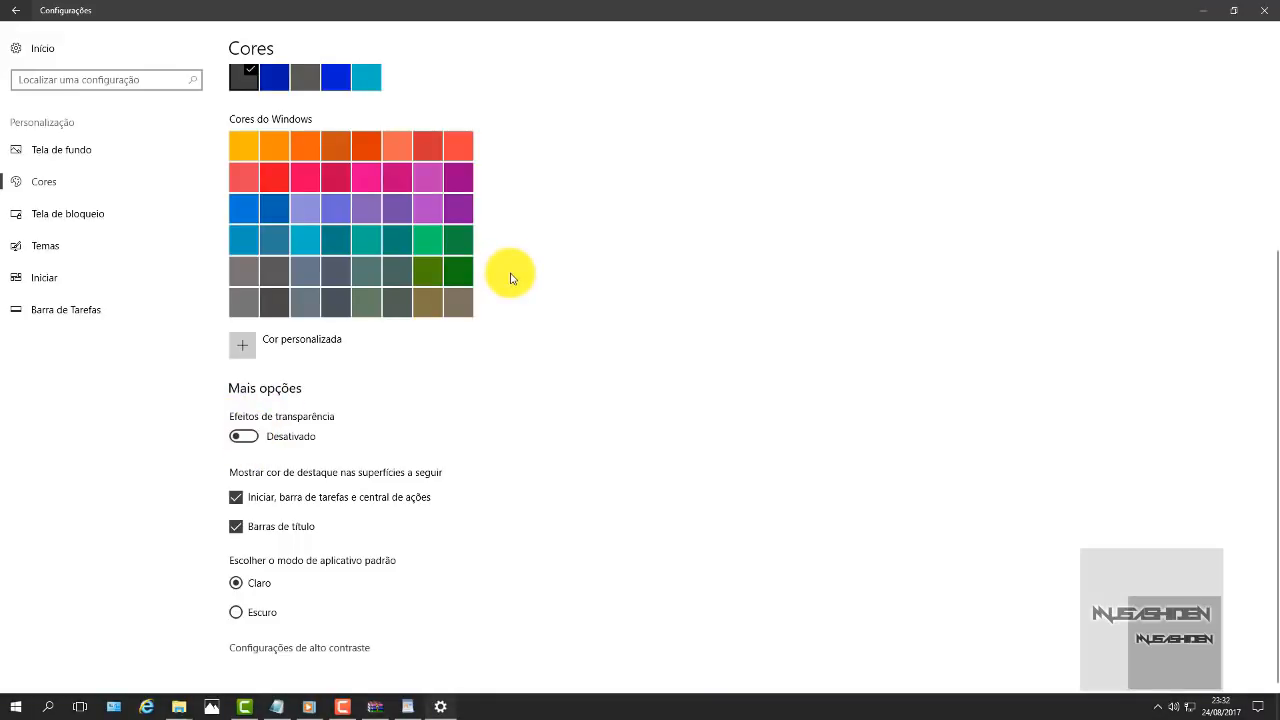
# Step: Set the Tela de bloqueio background to Imagem with the beach cave picture and turn off its fun facts, tips and tricks
pyautogui.click(138, 222)
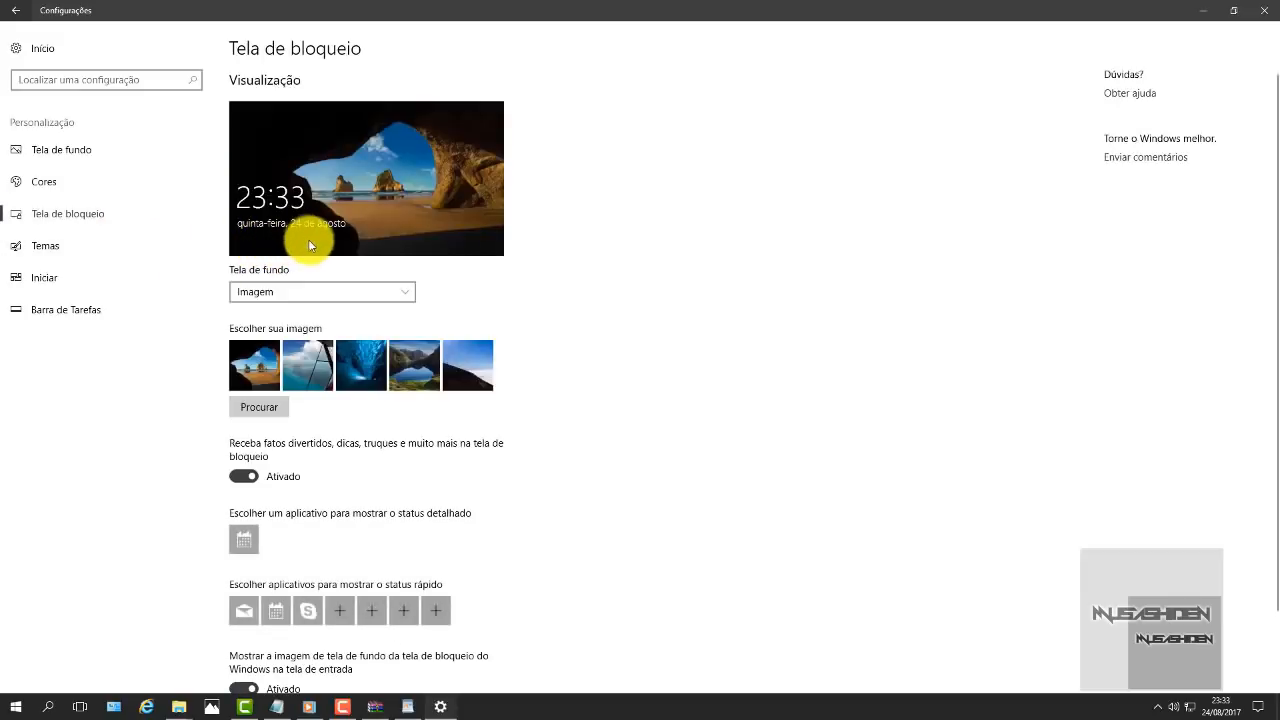
pyautogui.click(333, 295)
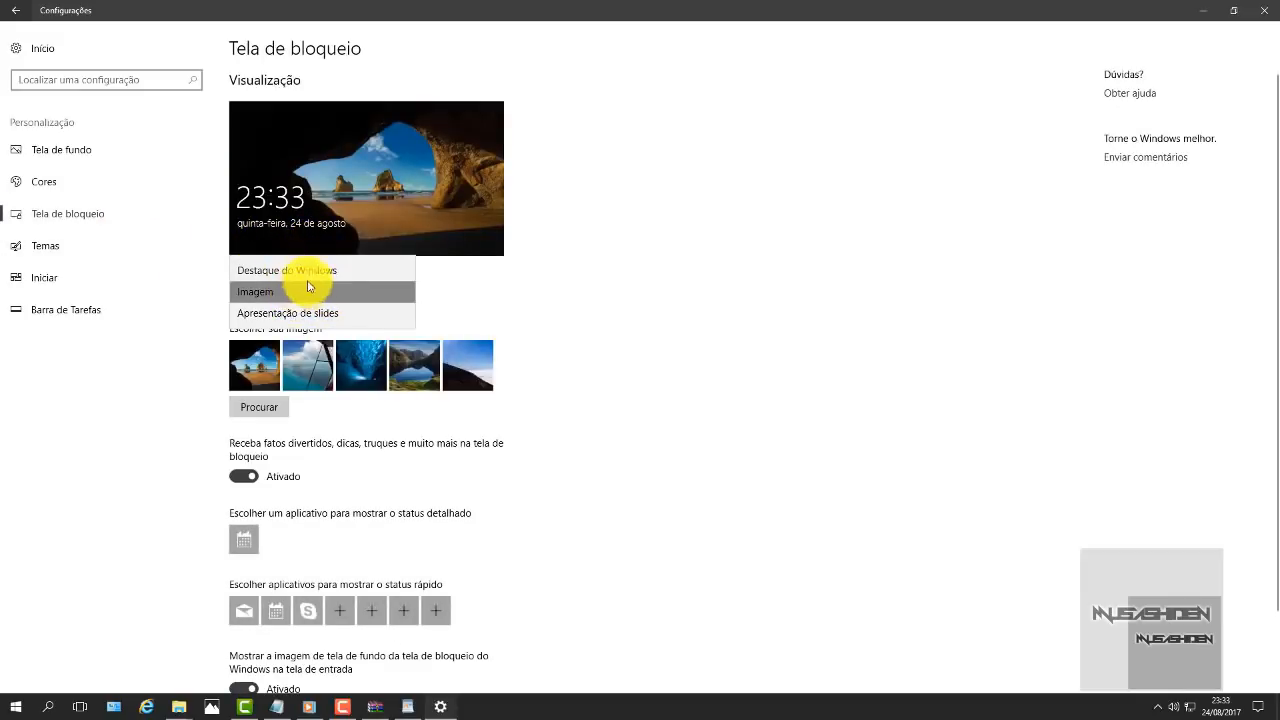
pyautogui.click(258, 292)
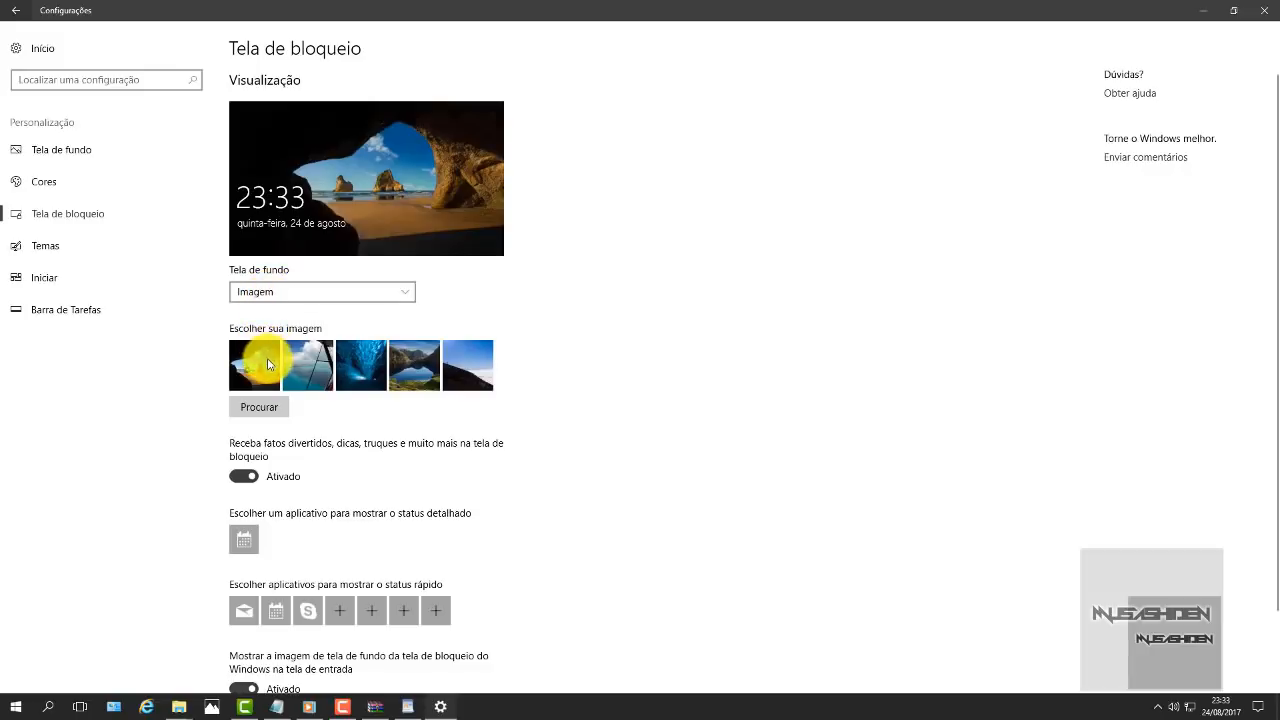
pyautogui.click(263, 369)
pyautogui.scroll(-2, 605, 203)
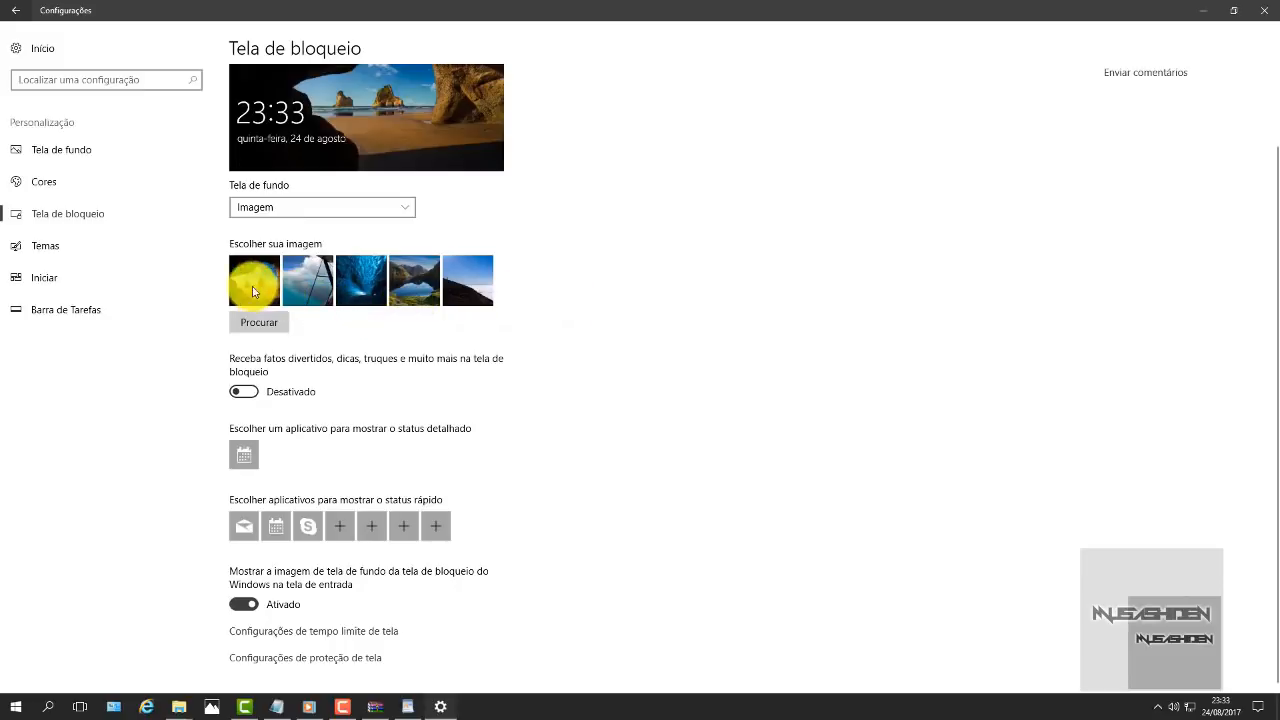
# Step: Open the Iniciar settings and compare their options, including the occasional suggestions, with the contents of the Start menu
pyautogui.click(149, 277)
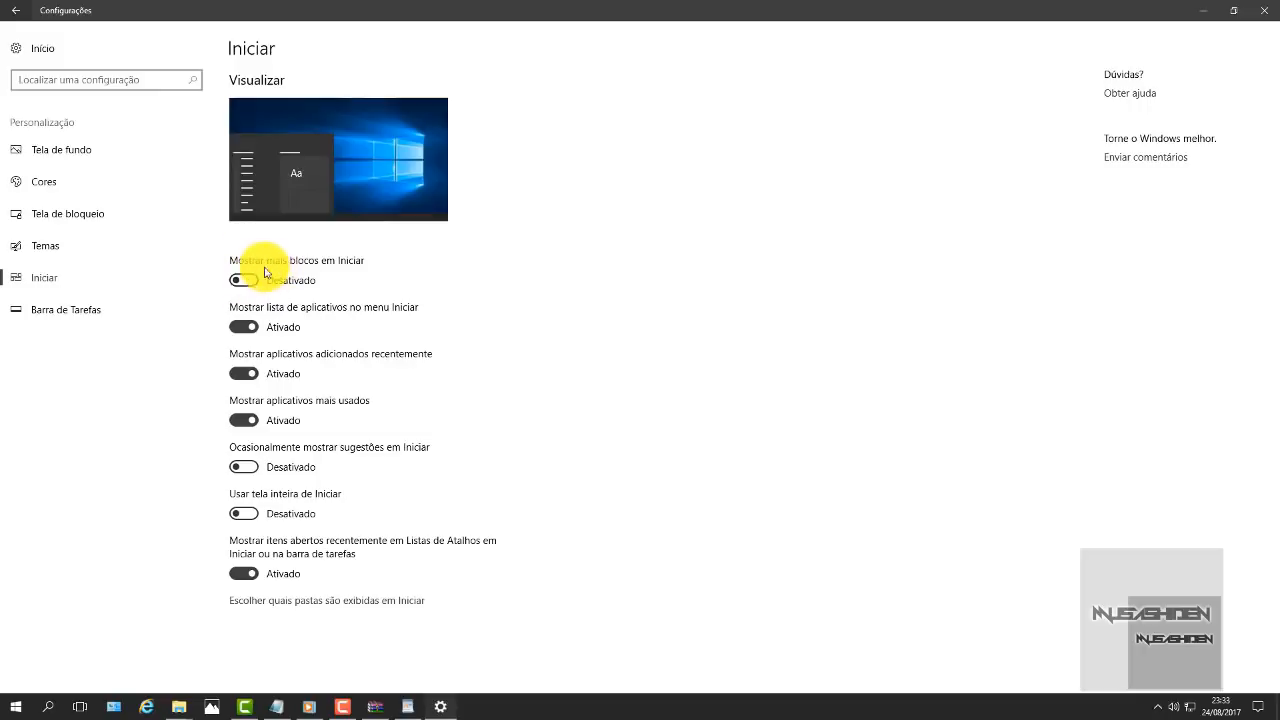
pyautogui.click(16, 707)
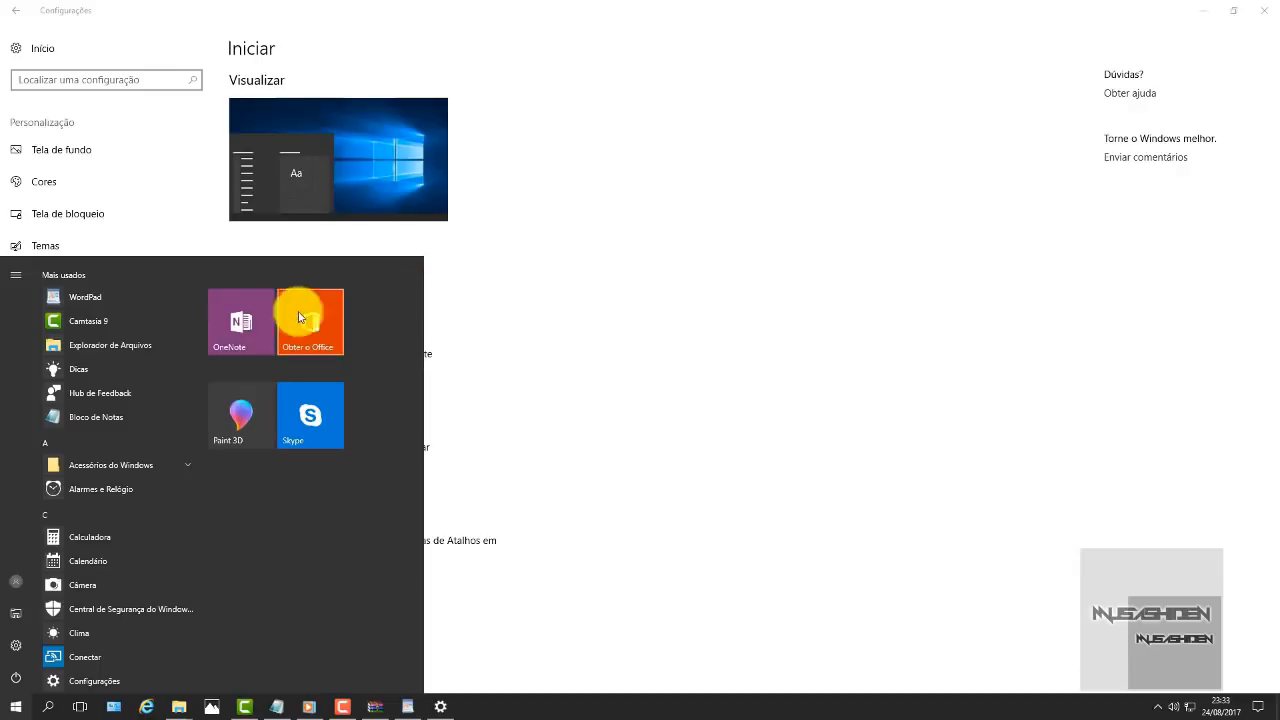
pyautogui.click(654, 140)
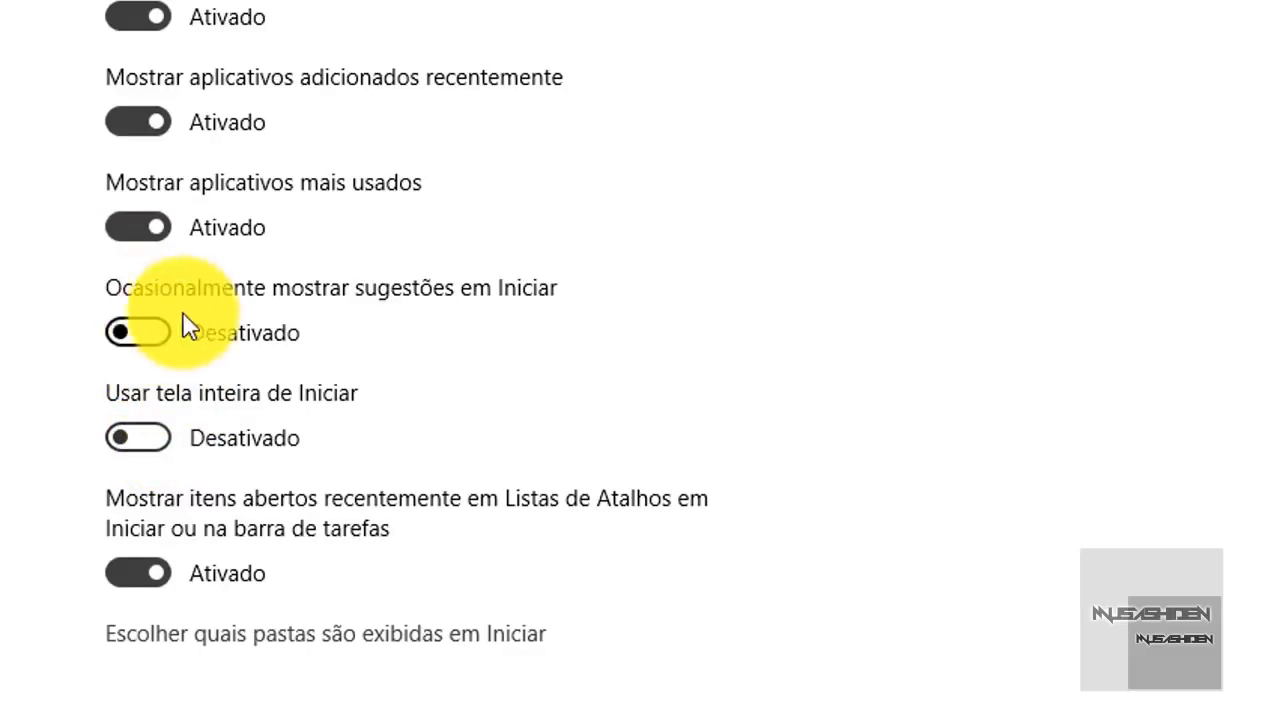
pyautogui.click(12, 708)
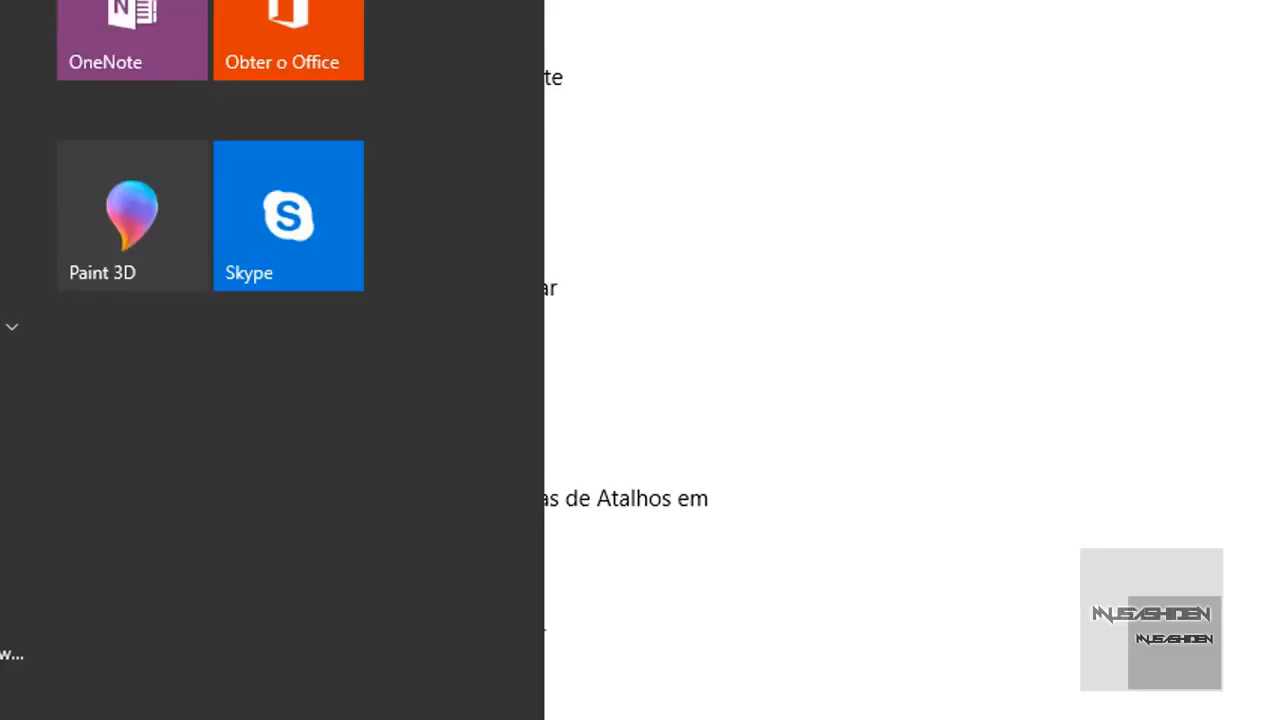
pyautogui.click(12, 708)
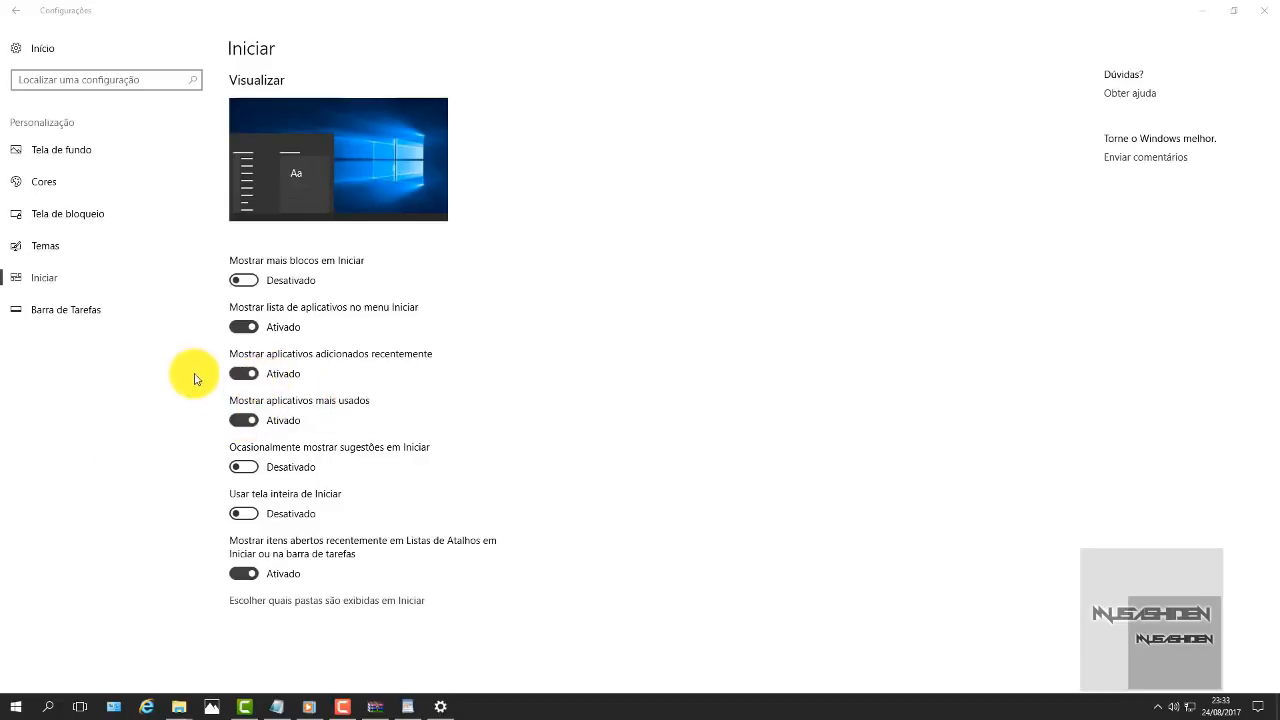
# Step: Open the Privacidade settings from the settings home and check the Geral privacy options
pyautogui.click(15, 12)
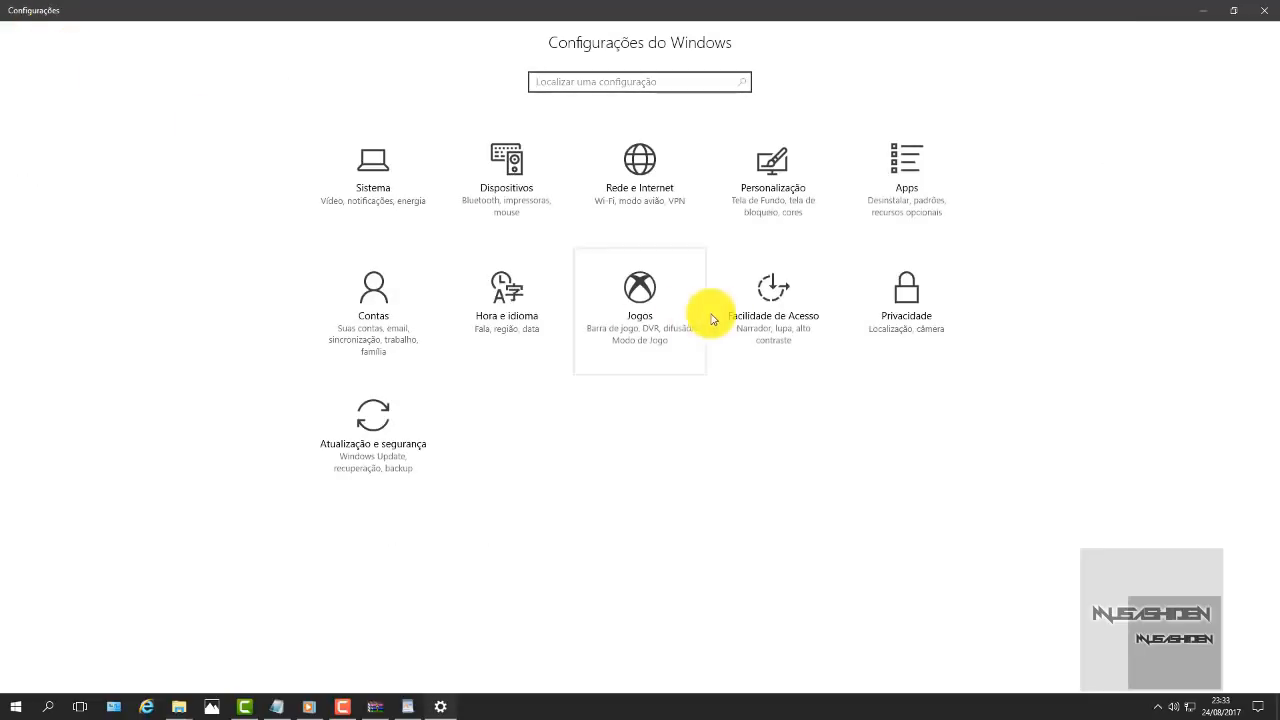
pyautogui.click(868, 303)
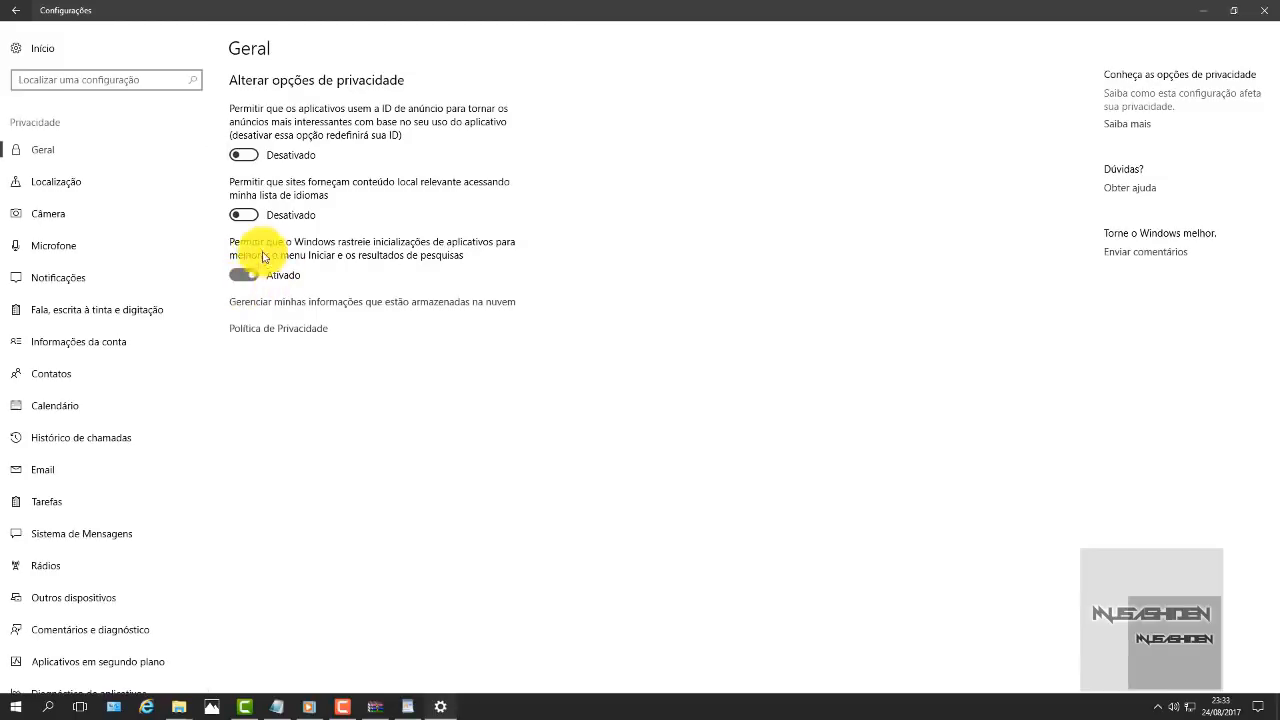
pyautogui.click(17, 14)
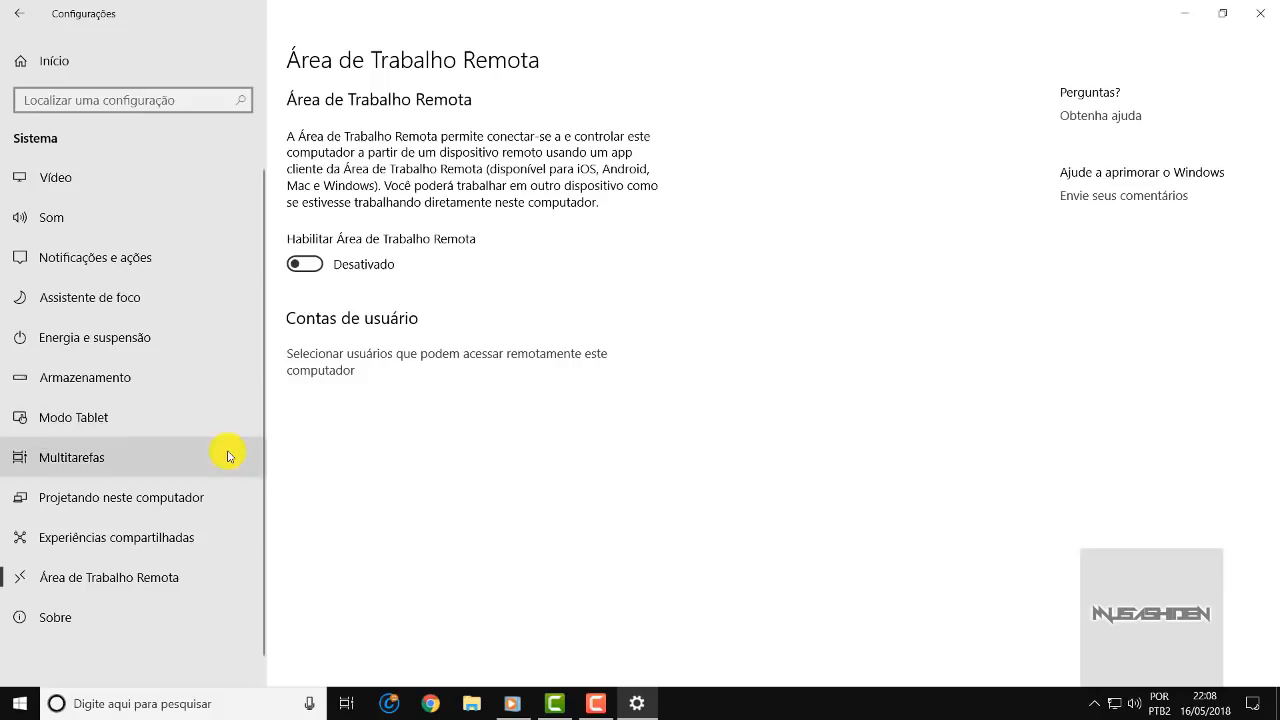
# Step: Open the Aplicativos settings from the settings home and examine the installed apps listed under Aplicativos e recursos
pyautogui.click(14, 54)
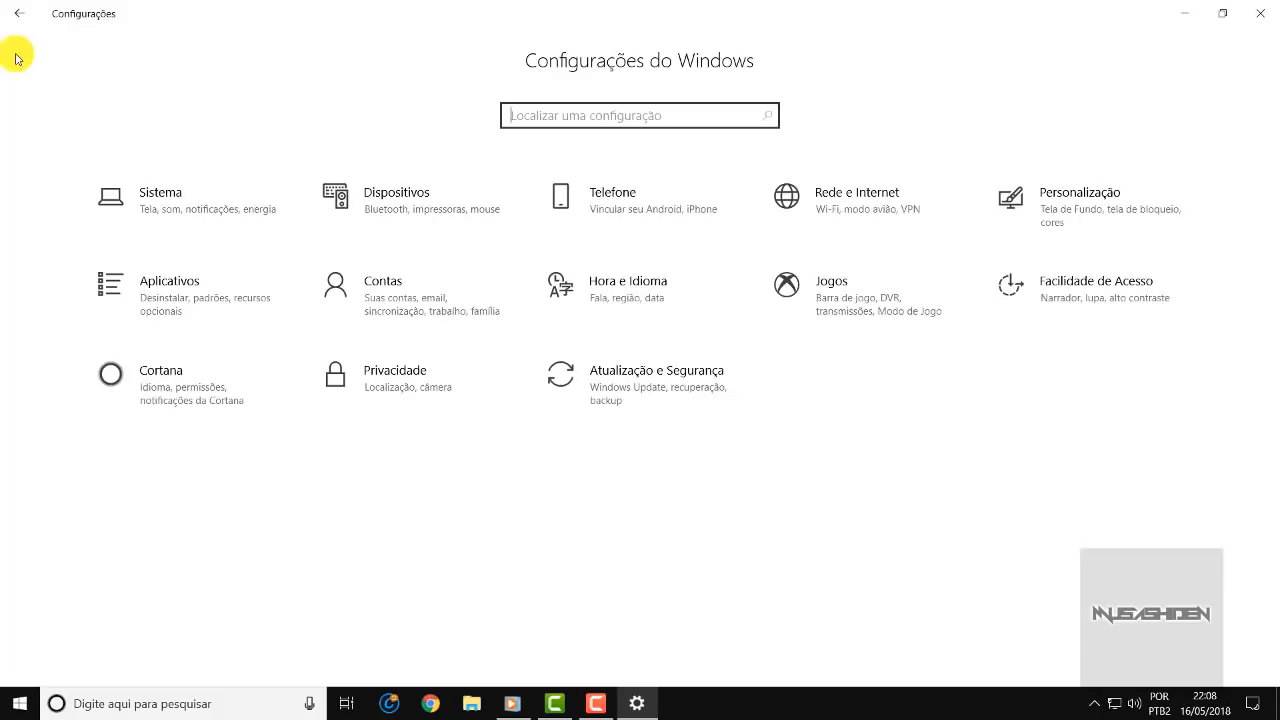
pyautogui.click(160, 298)
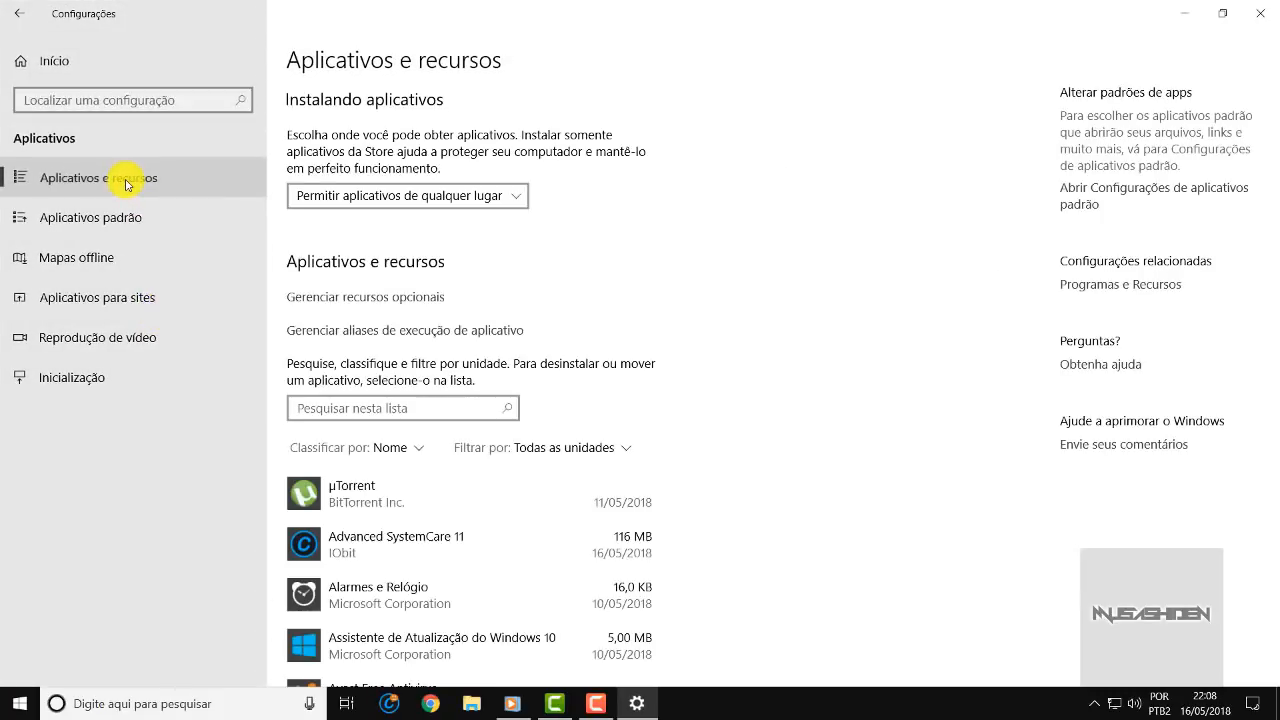
pyautogui.scroll(-3, 734, 166)
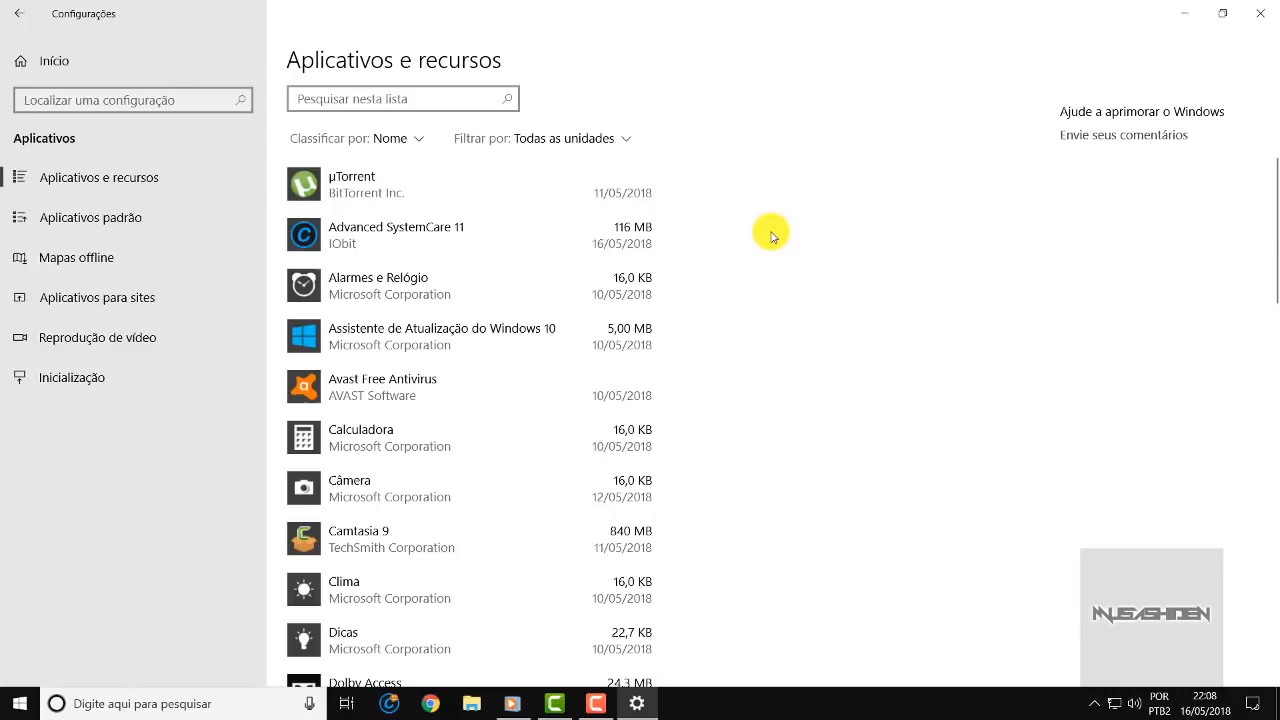
pyautogui.scroll(-10, 771, 234)
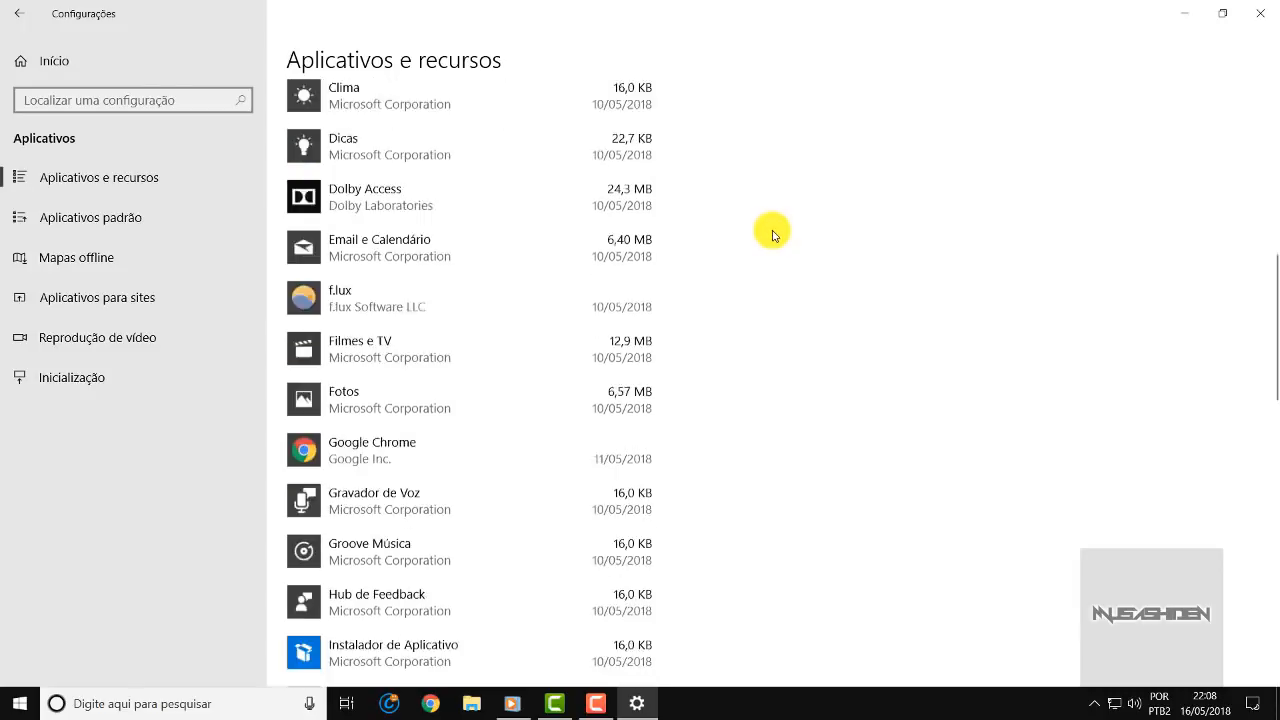
pyautogui.scroll(12, 775, 232)
pyautogui.scroll(-3, 779, 230)
pyautogui.scroll(1, 785, 231)
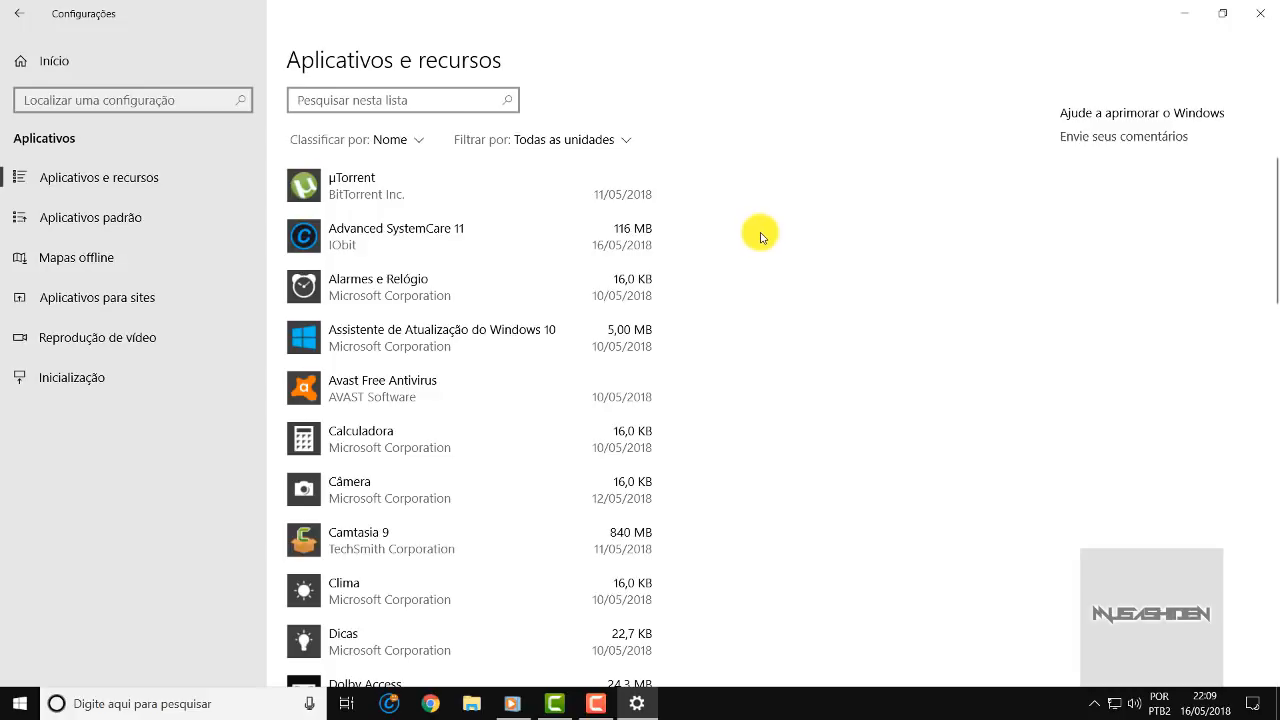
pyautogui.scroll(-5, 716, 243)
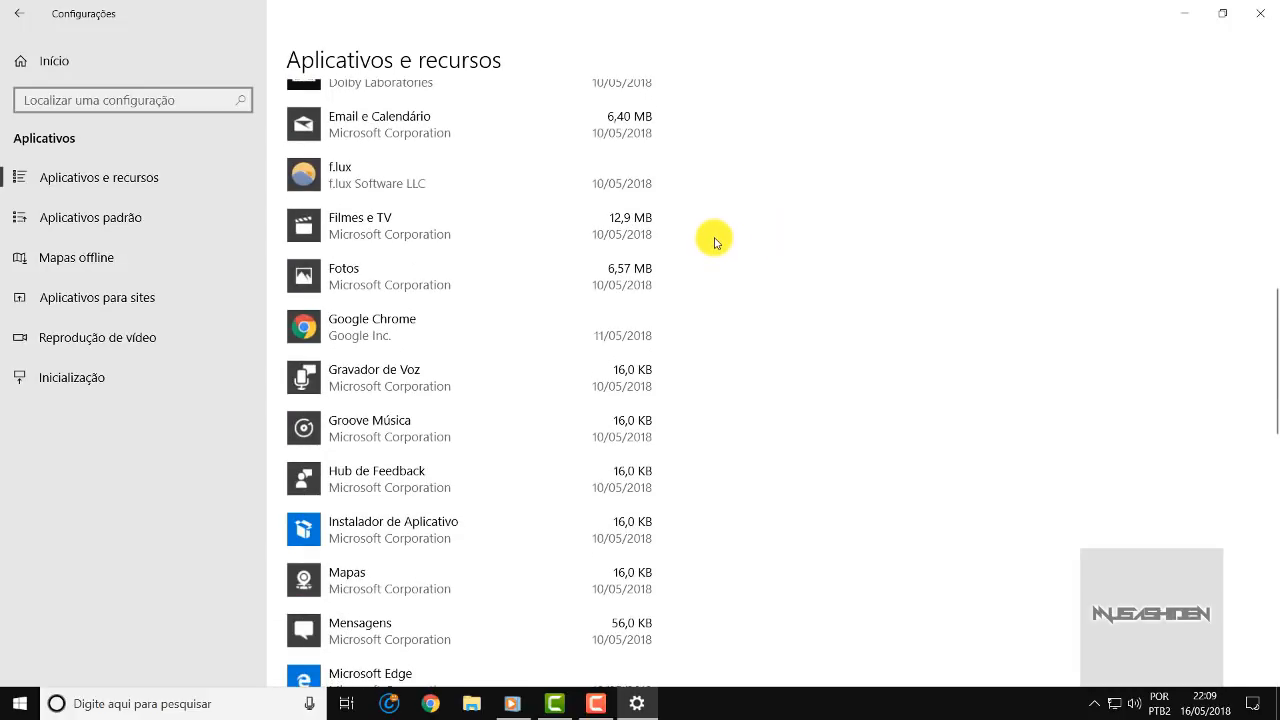
pyautogui.scroll(7, 716, 243)
pyautogui.scroll(-2, 709, 240)
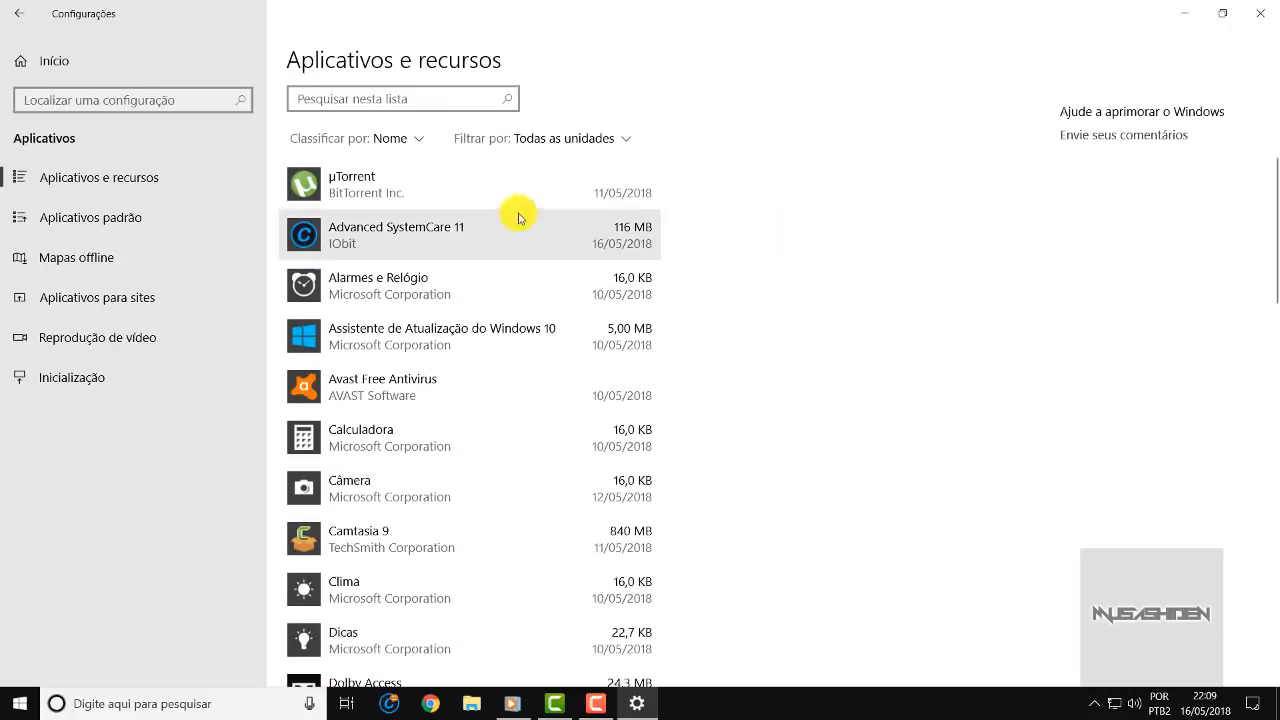
# Step: Sort the installed apps list by Tamanho
pyautogui.click(394, 142)
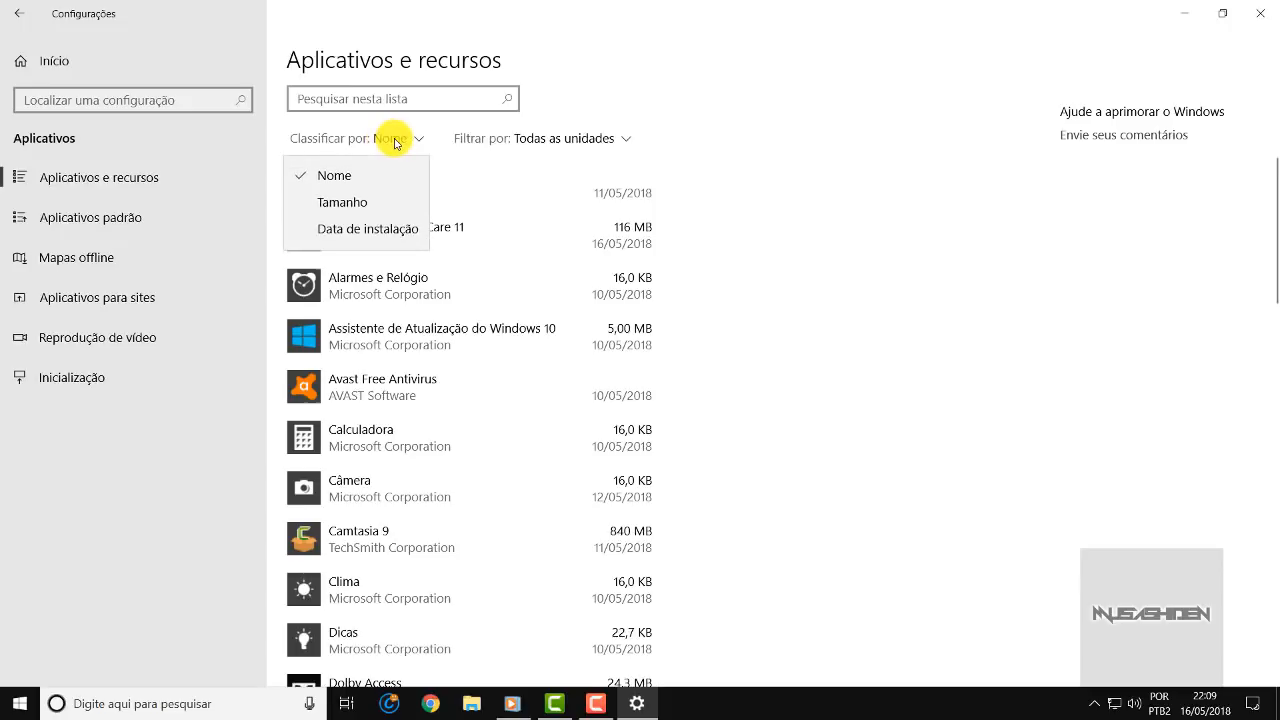
pyautogui.click(381, 203)
pyautogui.scroll(-4, 789, 171)
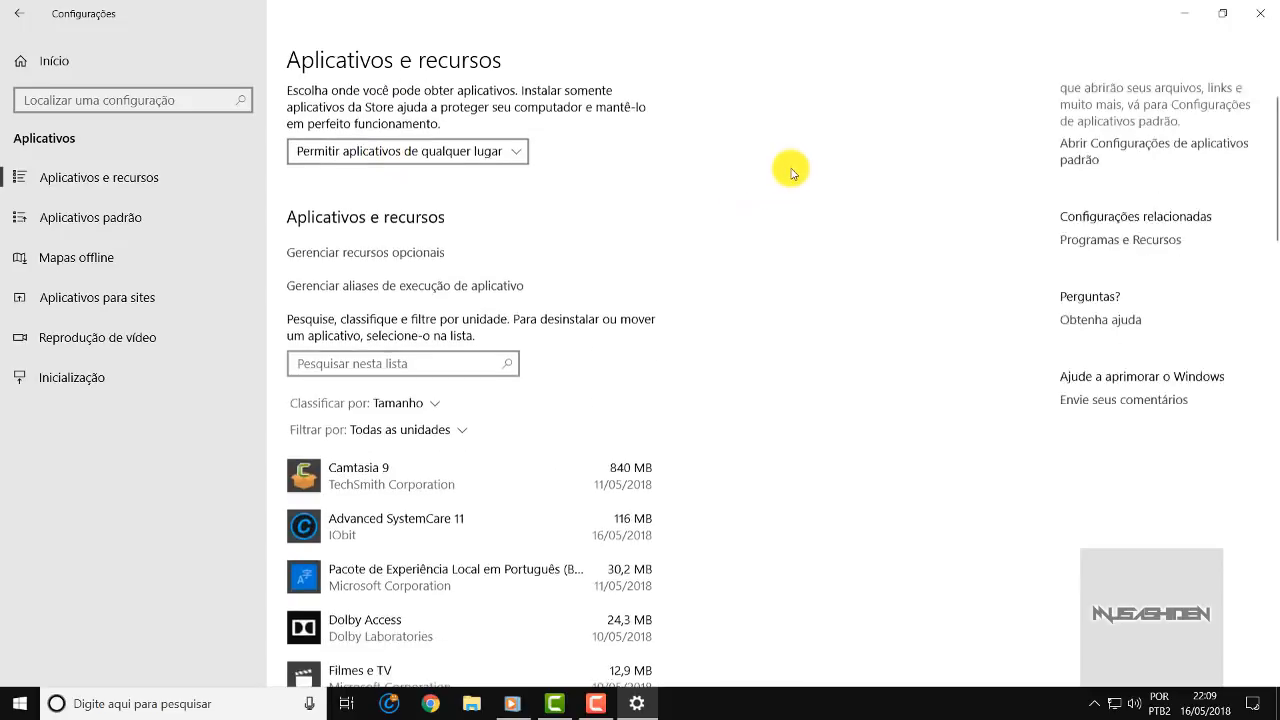
pyautogui.scroll(-1, 791, 172)
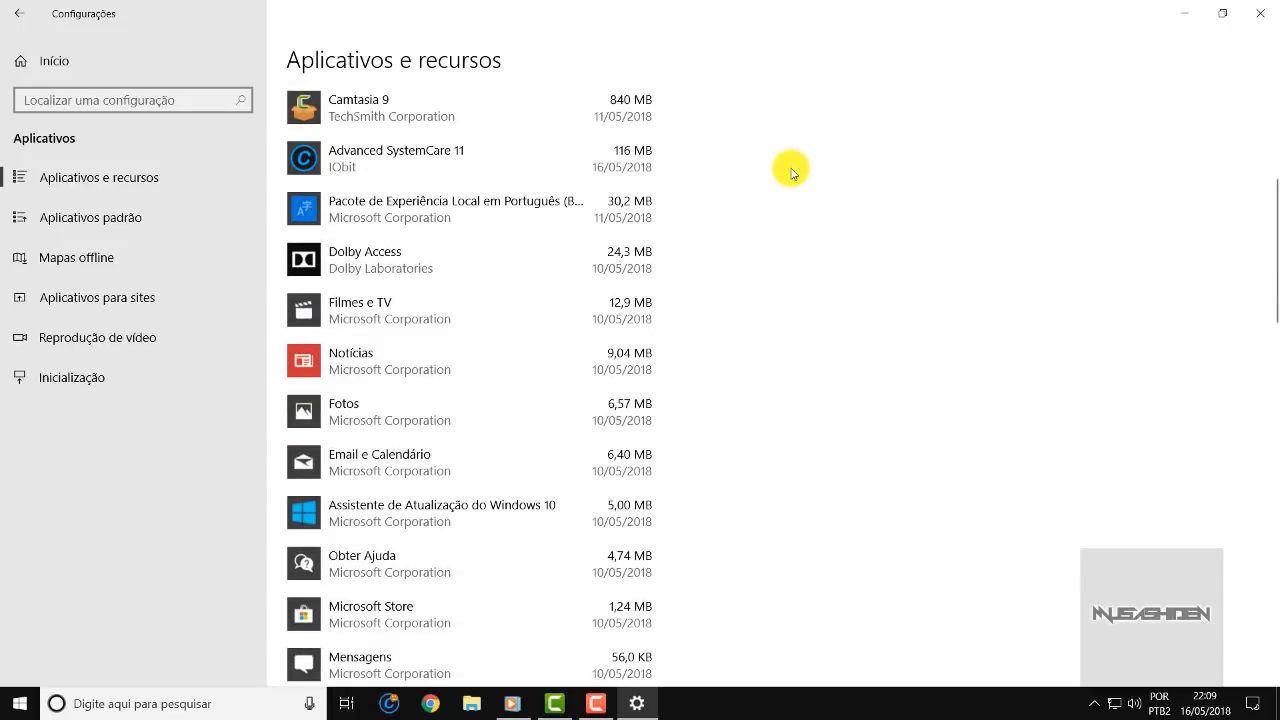
# Step: Check whether Dolby Access, Filmes e TV, Fotos and the neighbouring apps can be uninstalled
pyautogui.click(571, 256)
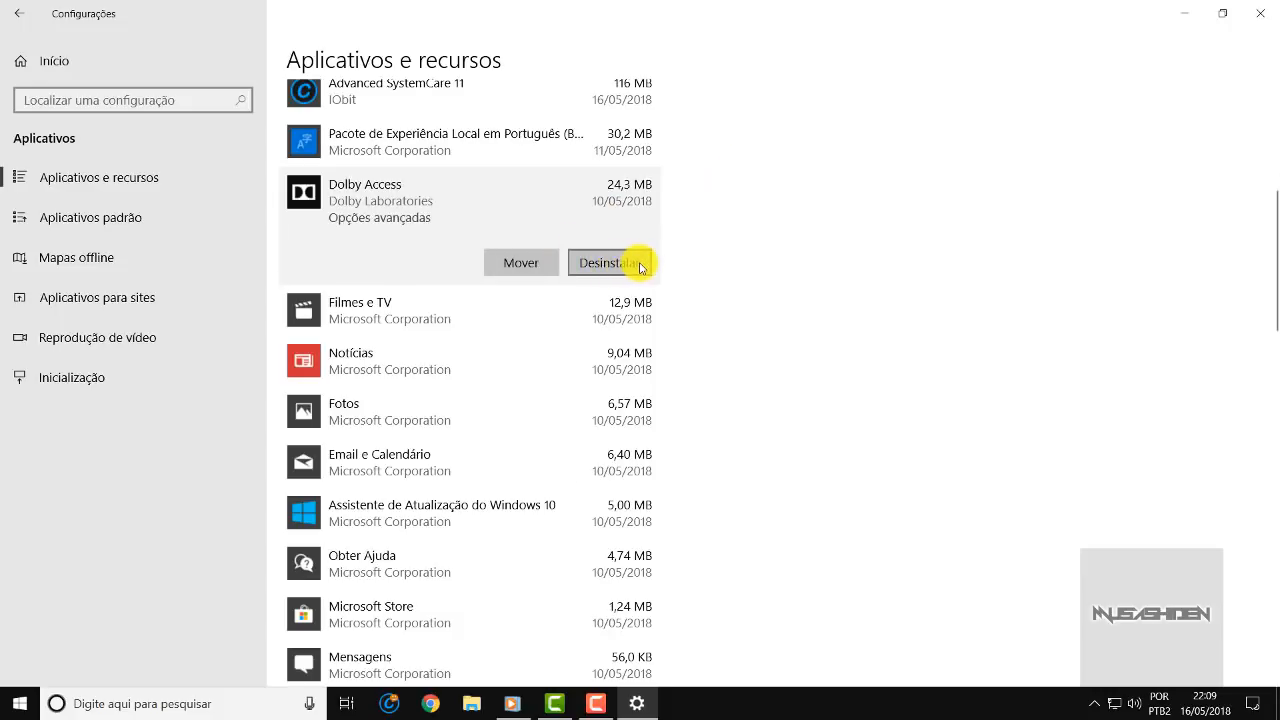
pyautogui.click(586, 312)
pyautogui.click(586, 403)
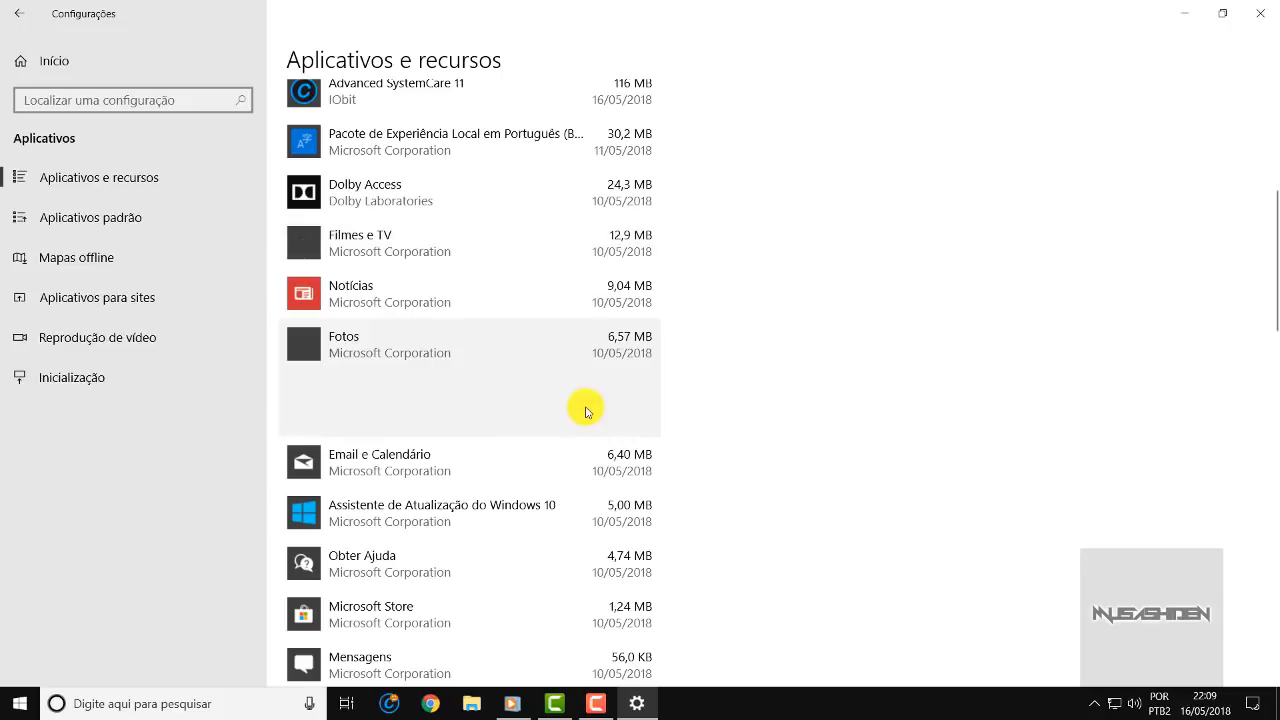
pyautogui.scroll(-5, 857, 229)
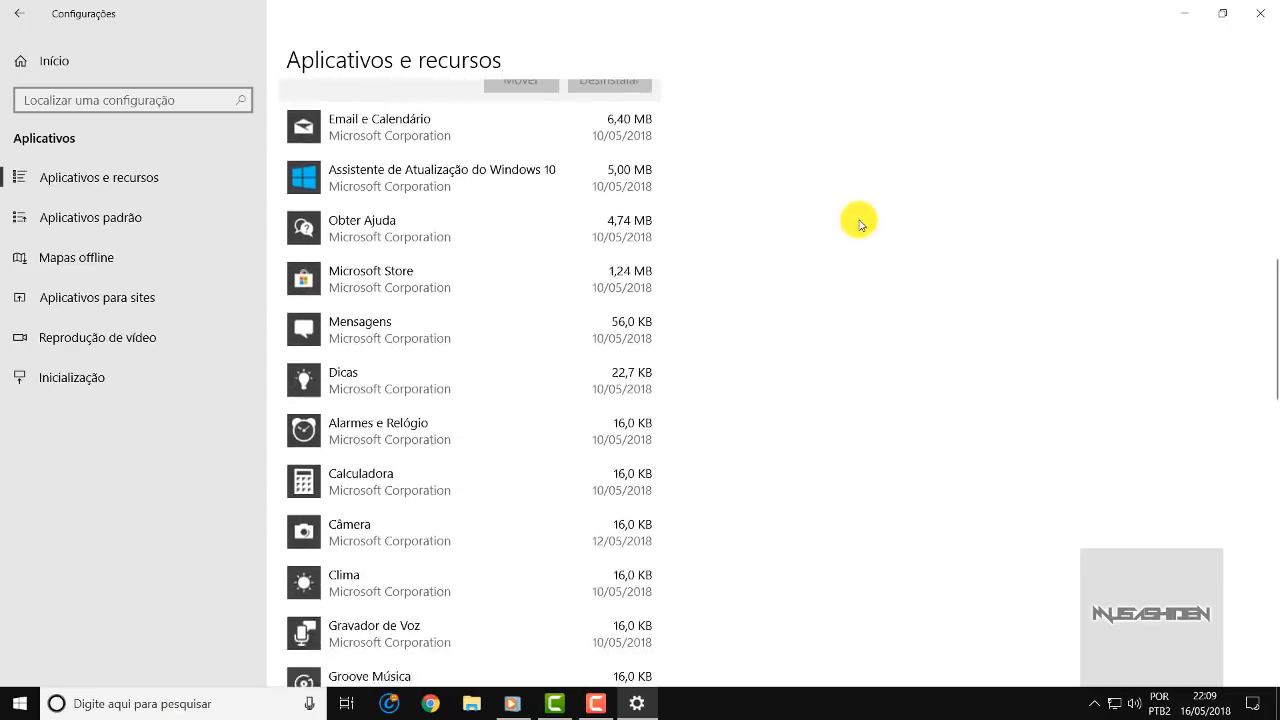
pyautogui.scroll(6, 857, 222)
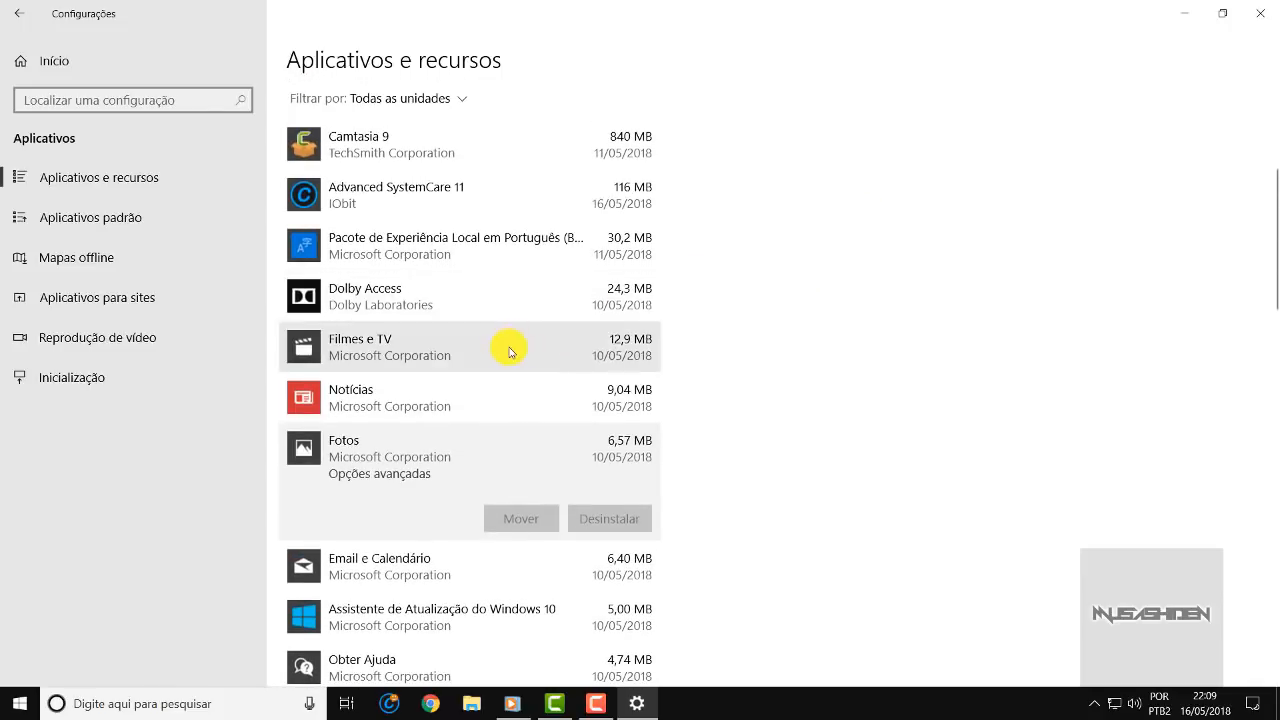
pyautogui.click(508, 351)
pyautogui.scroll(-1, 520, 350)
pyautogui.click(486, 371)
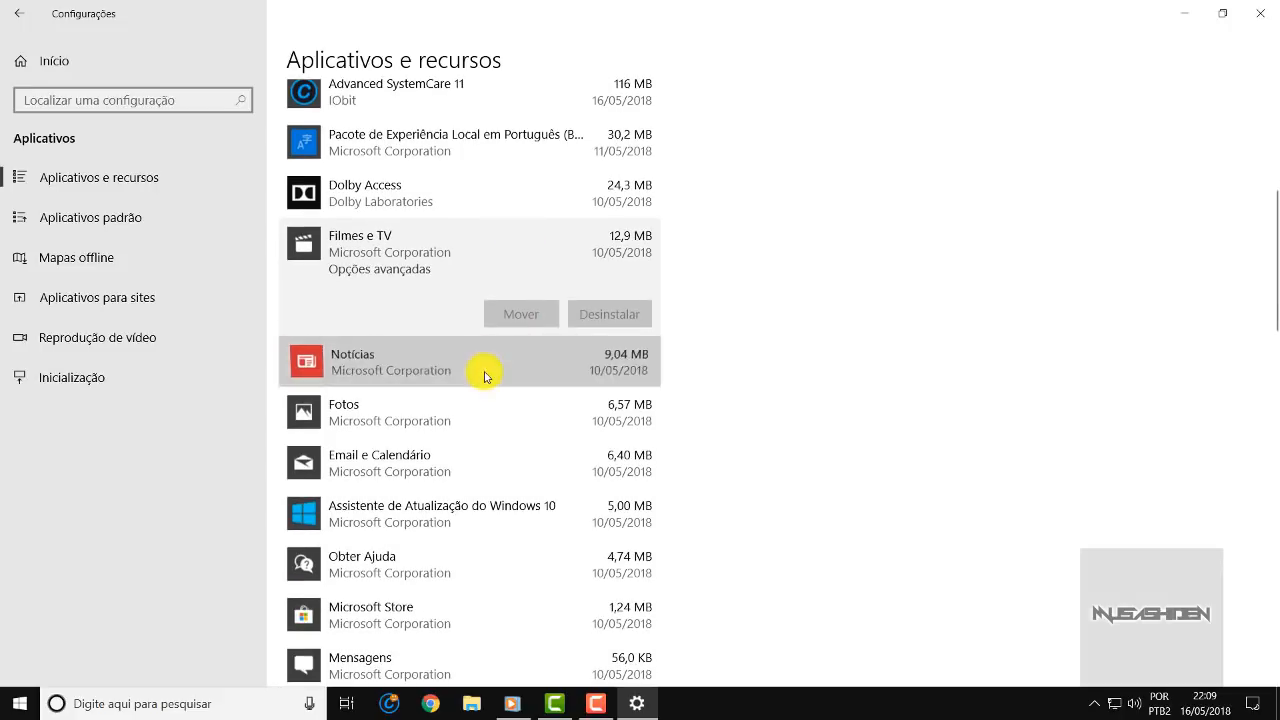
pyautogui.click(491, 209)
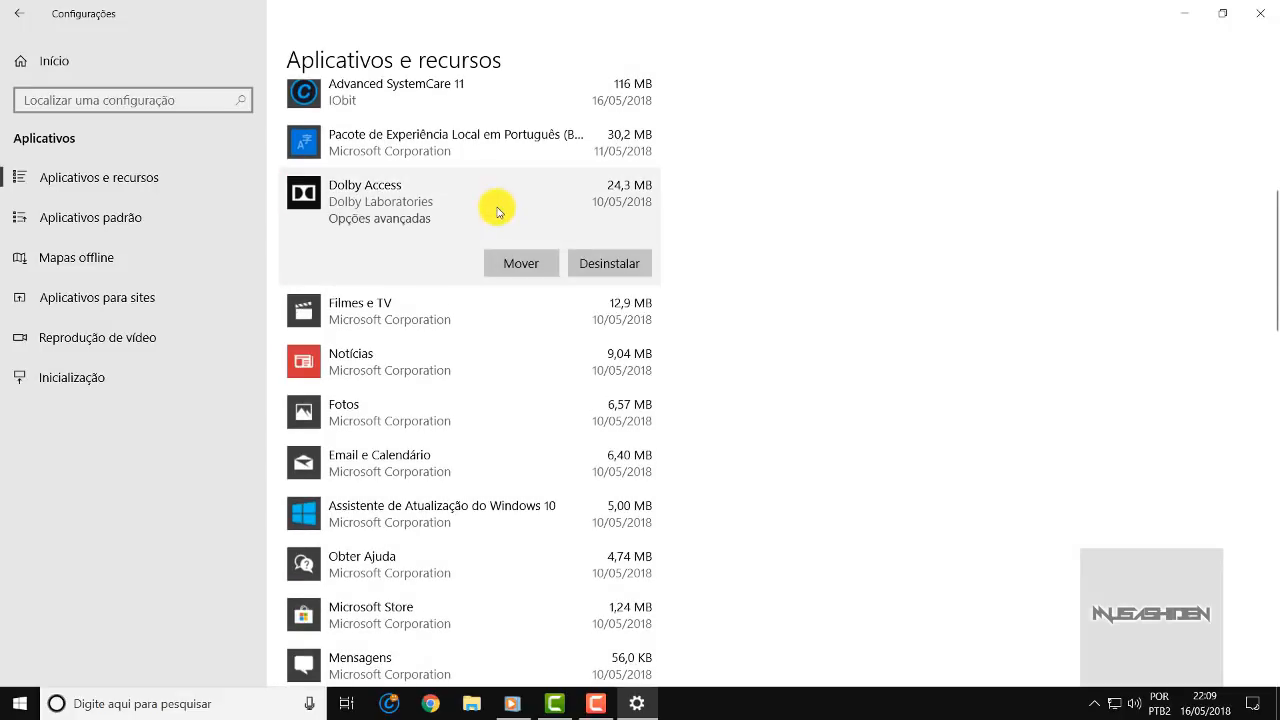
# Step: Uninstall the Notícias and Dolby Access apps
pyautogui.click(491, 371)
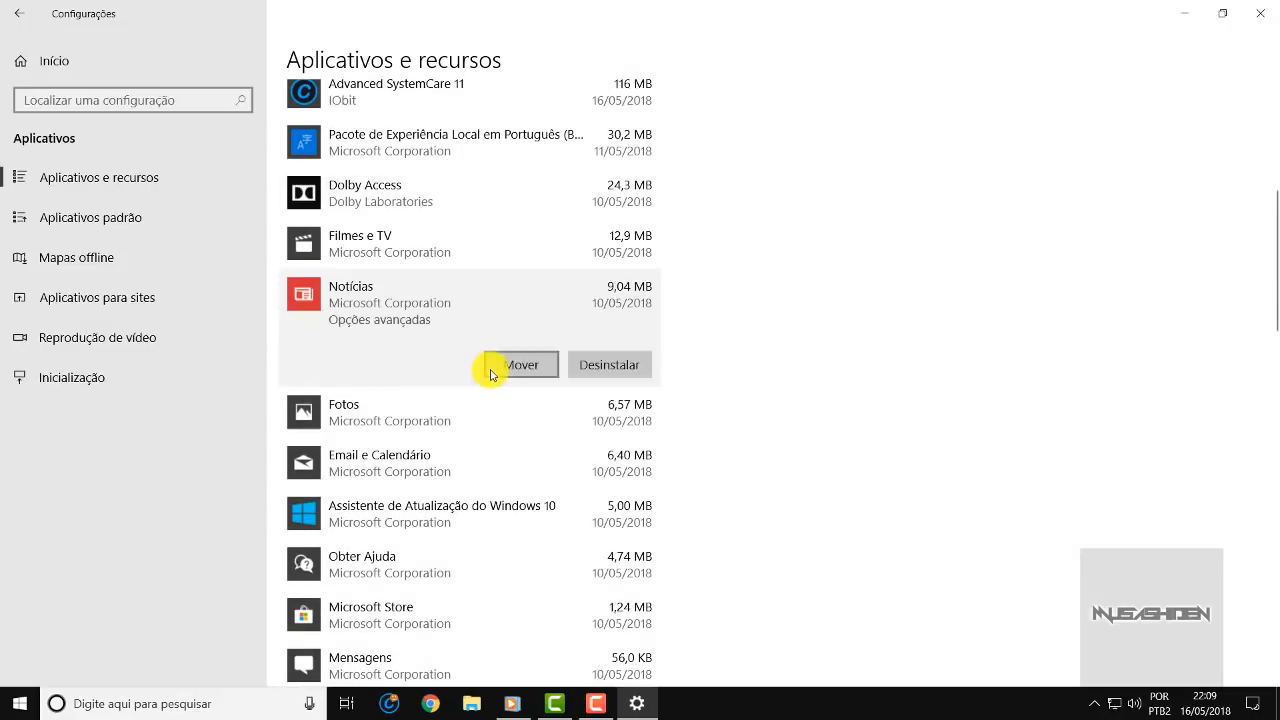
pyautogui.click(613, 366)
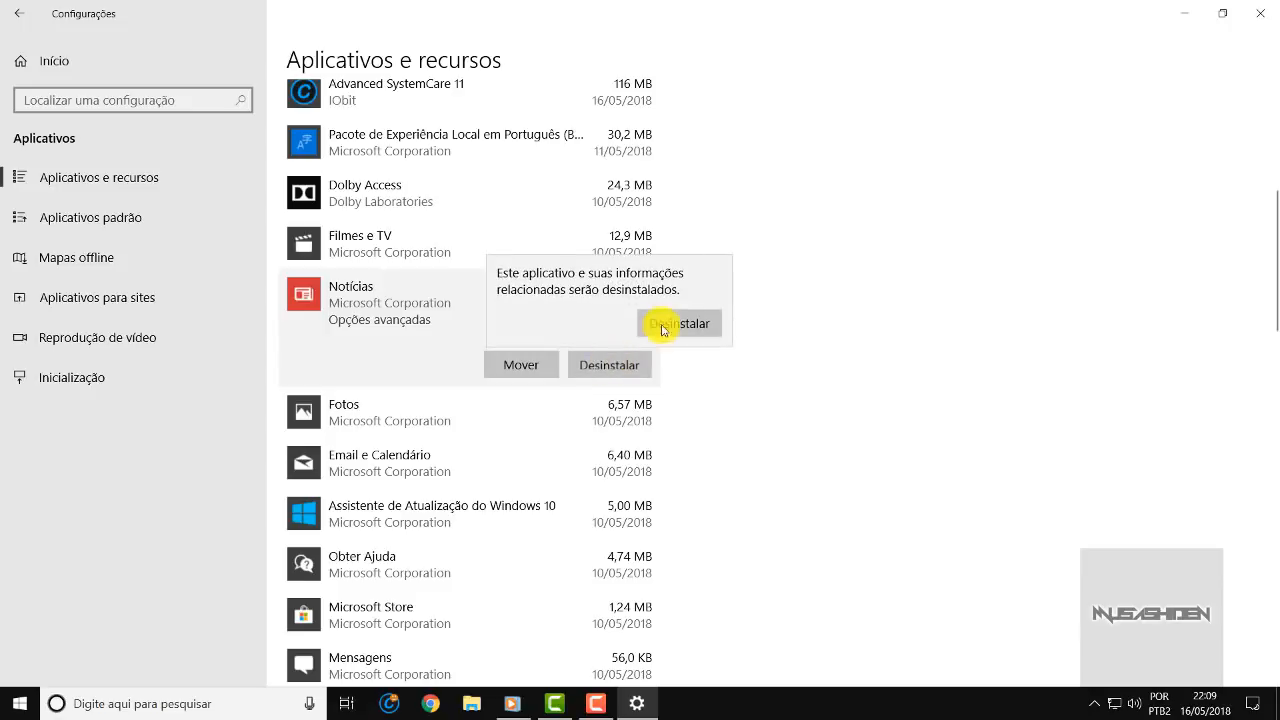
pyautogui.click(673, 325)
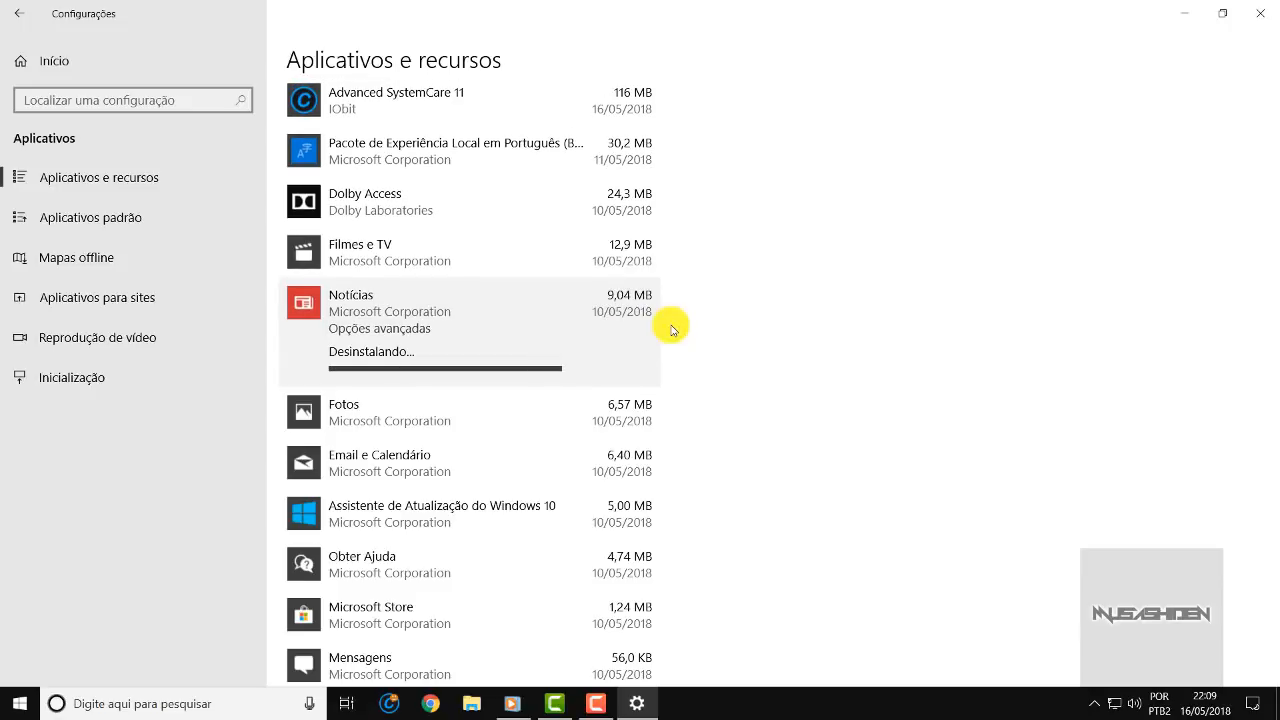
pyautogui.click(575, 318)
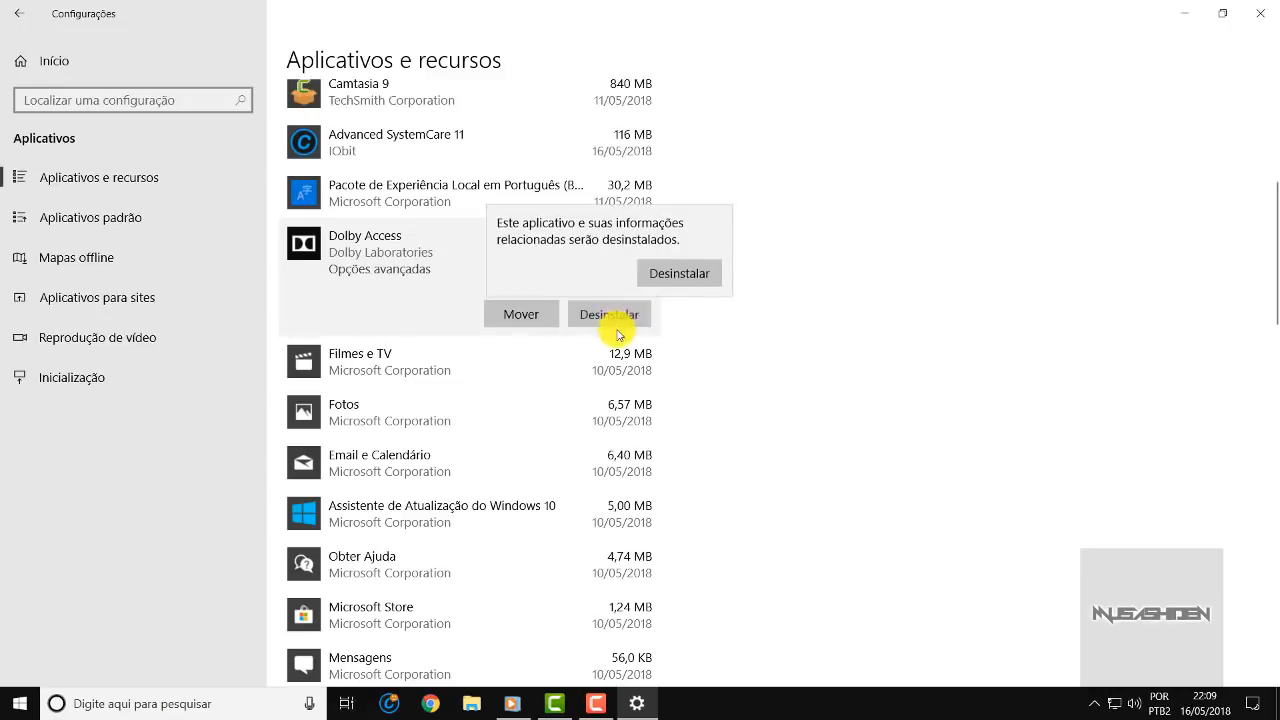
pyautogui.click(678, 272)
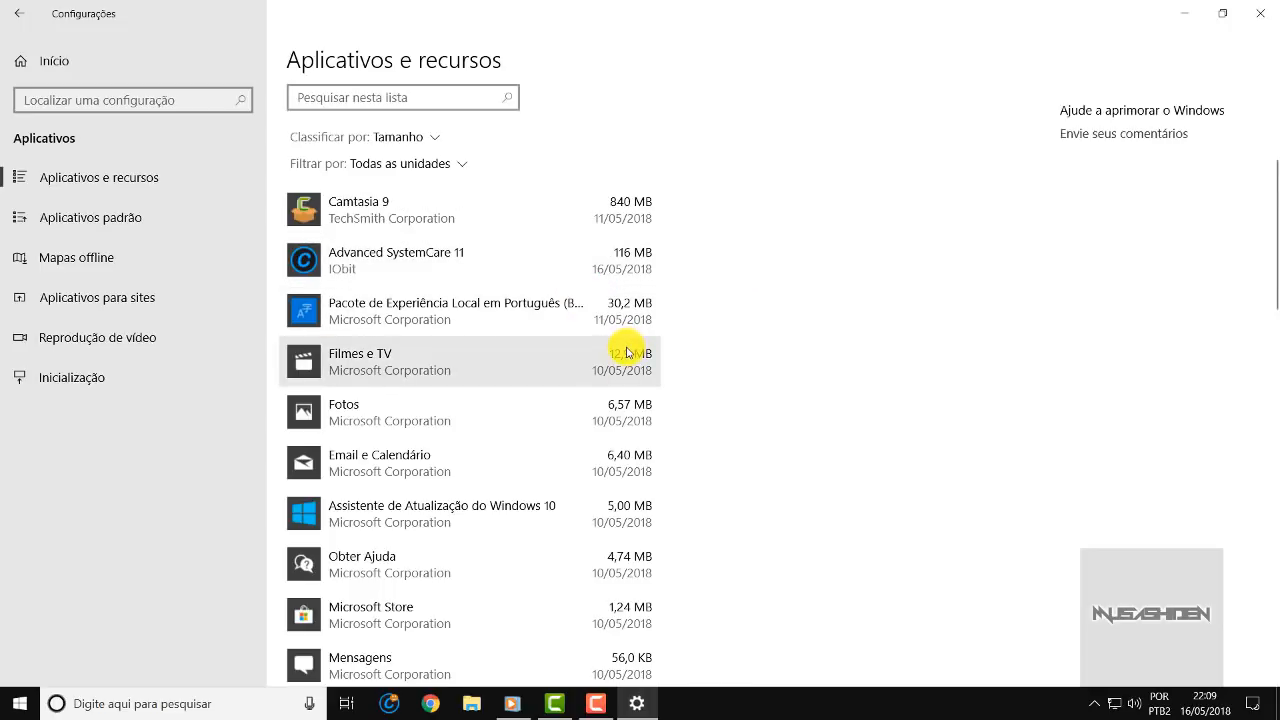
# Step: Check the uninstall option for Filmes e TV and review the remaining apps through the end of the list
pyautogui.scroll(-1, 627, 335)
pyautogui.click(595, 263)
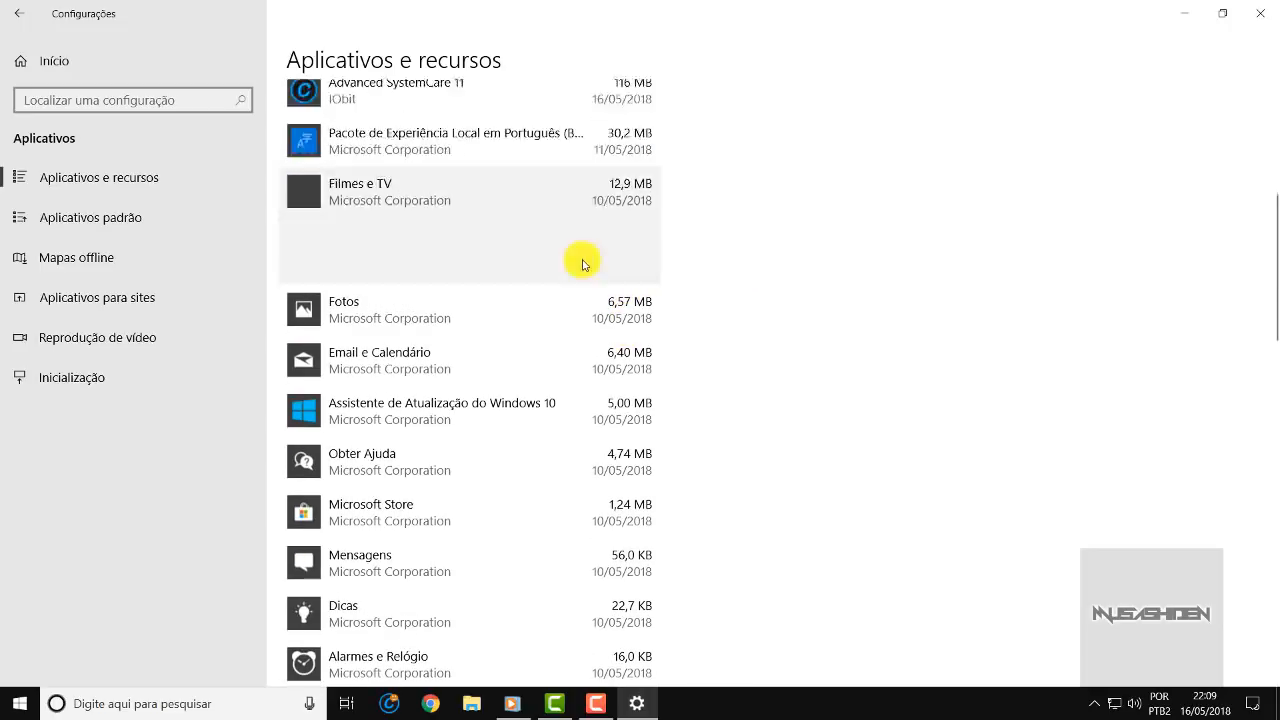
pyautogui.click(487, 309)
pyautogui.click(566, 203)
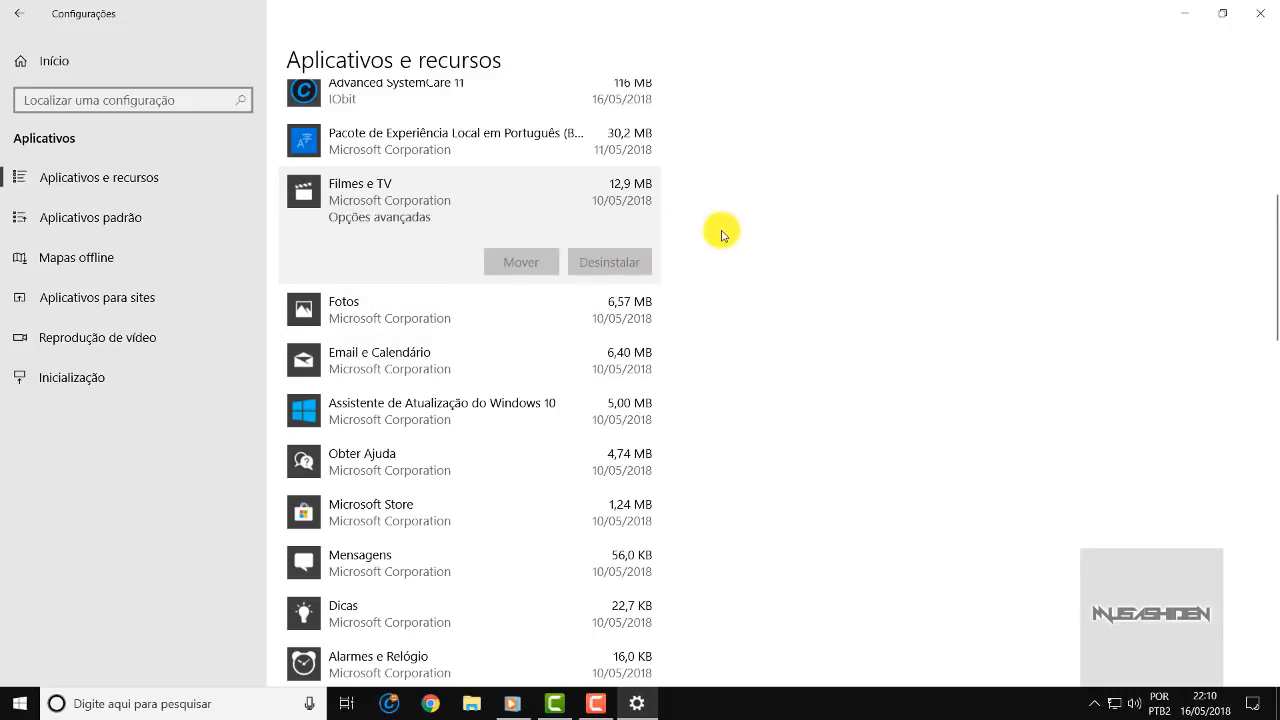
pyautogui.scroll(-10, 728, 224)
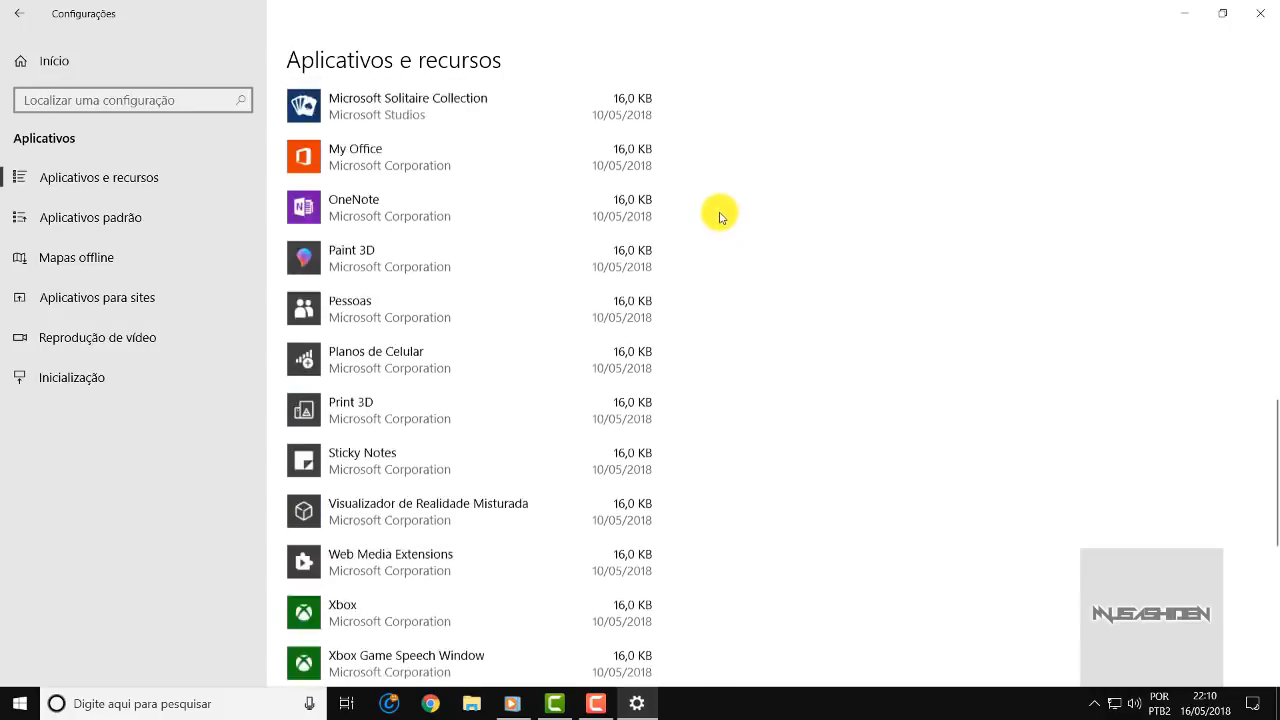
pyautogui.scroll(-2, 717, 220)
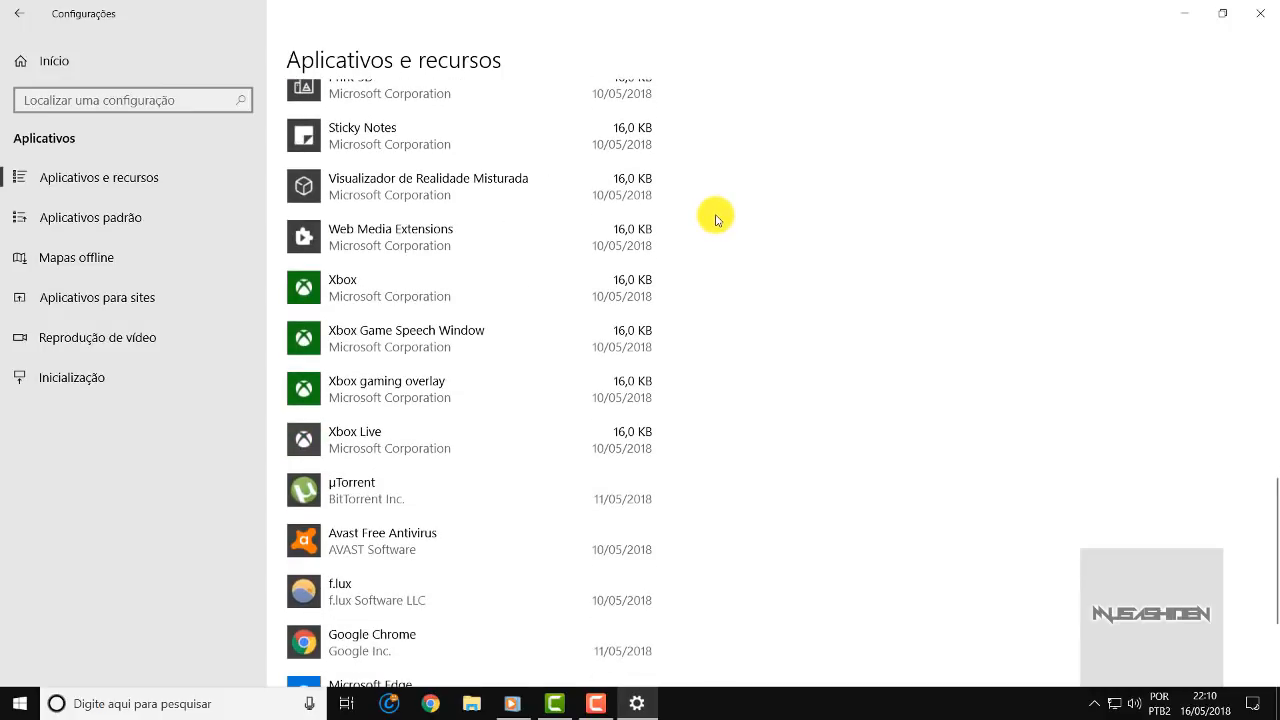
pyautogui.scroll(-3, 716, 220)
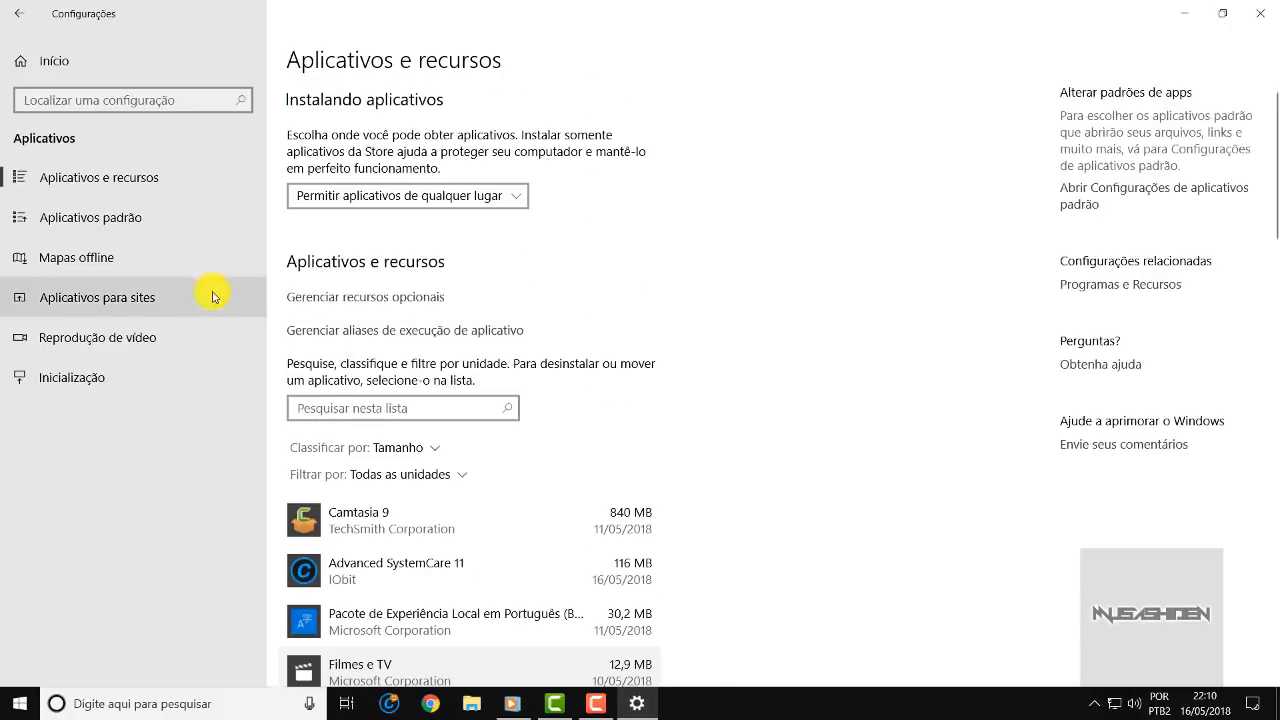
# Step: Turn off Atualizar mapas automaticamente in the Mapas offline settings
pyautogui.click(180, 262)
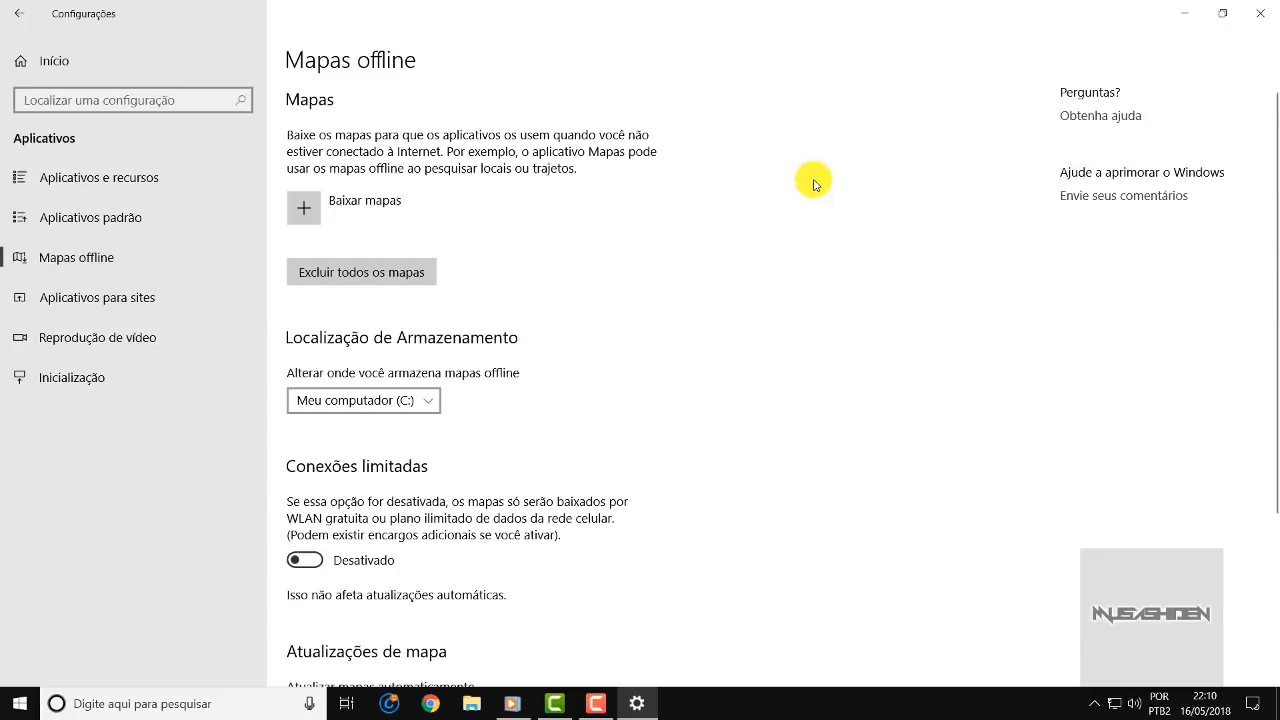
pyautogui.scroll(-3, 817, 182)
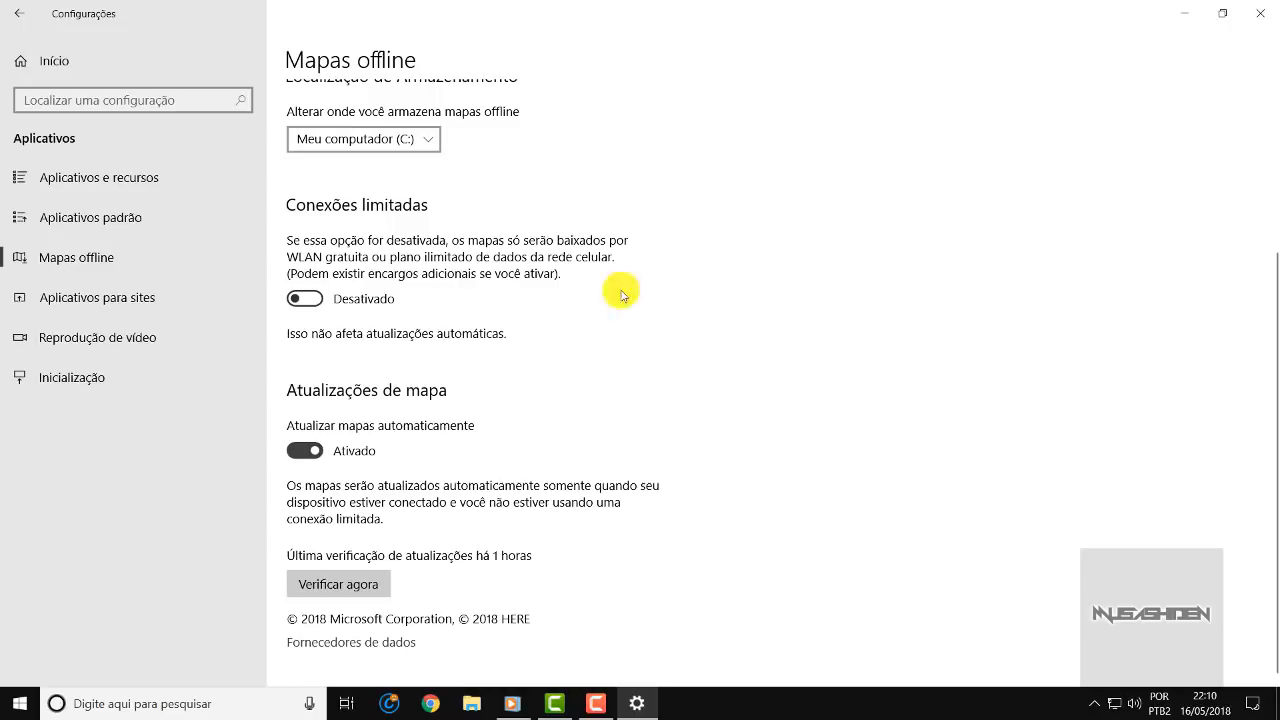
pyautogui.click(310, 452)
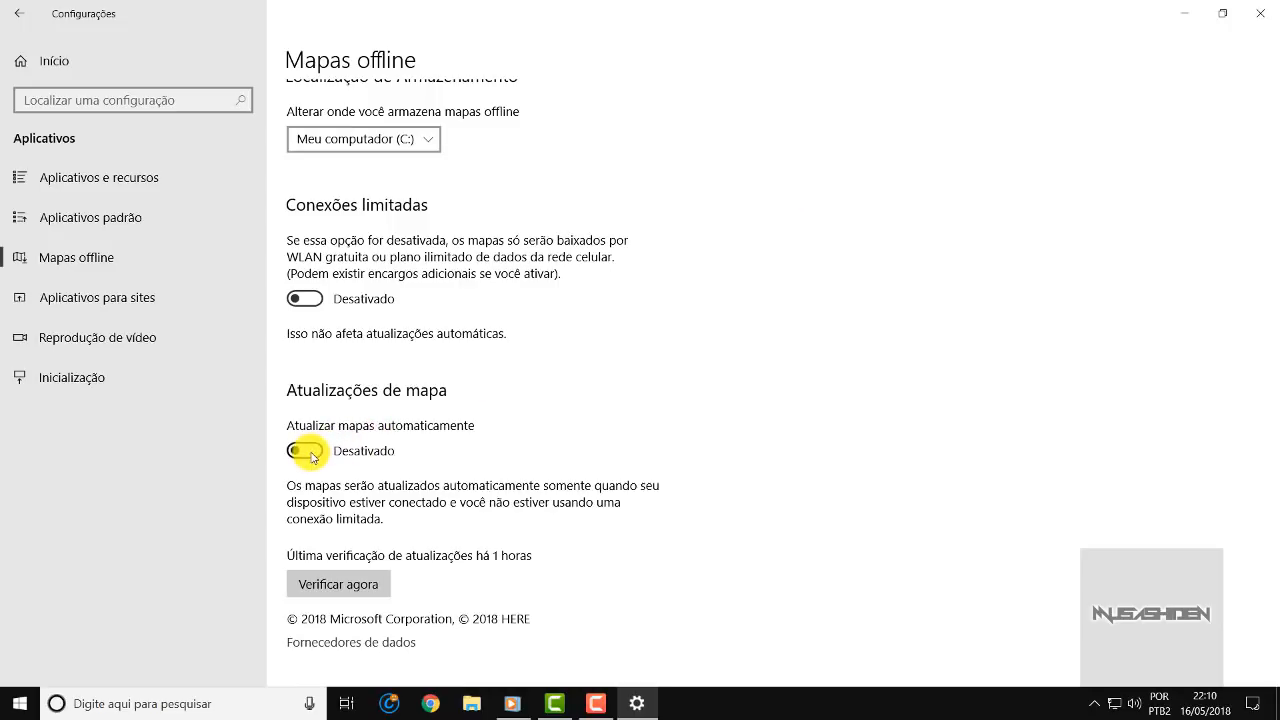
# Step: Enable the preference for playing video at a lower resolution in the Reprodução de vídeo settings
pyautogui.click(189, 348)
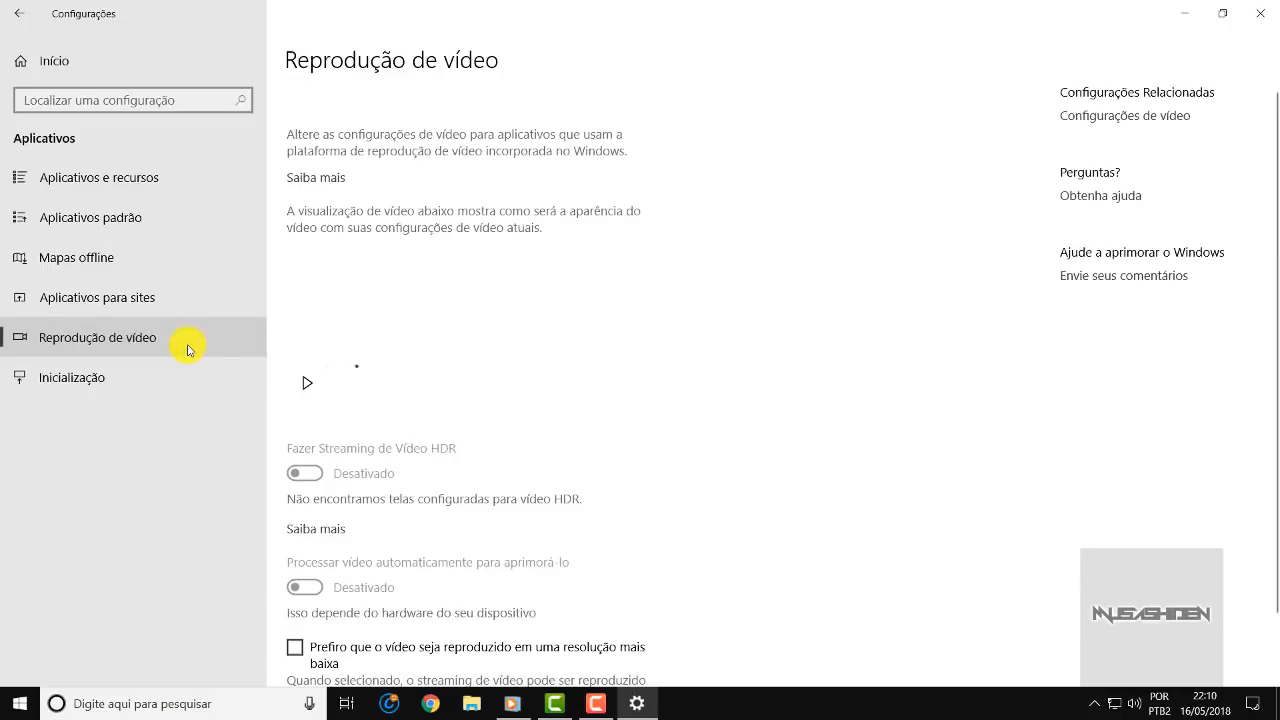
pyautogui.scroll(-2, 850, 178)
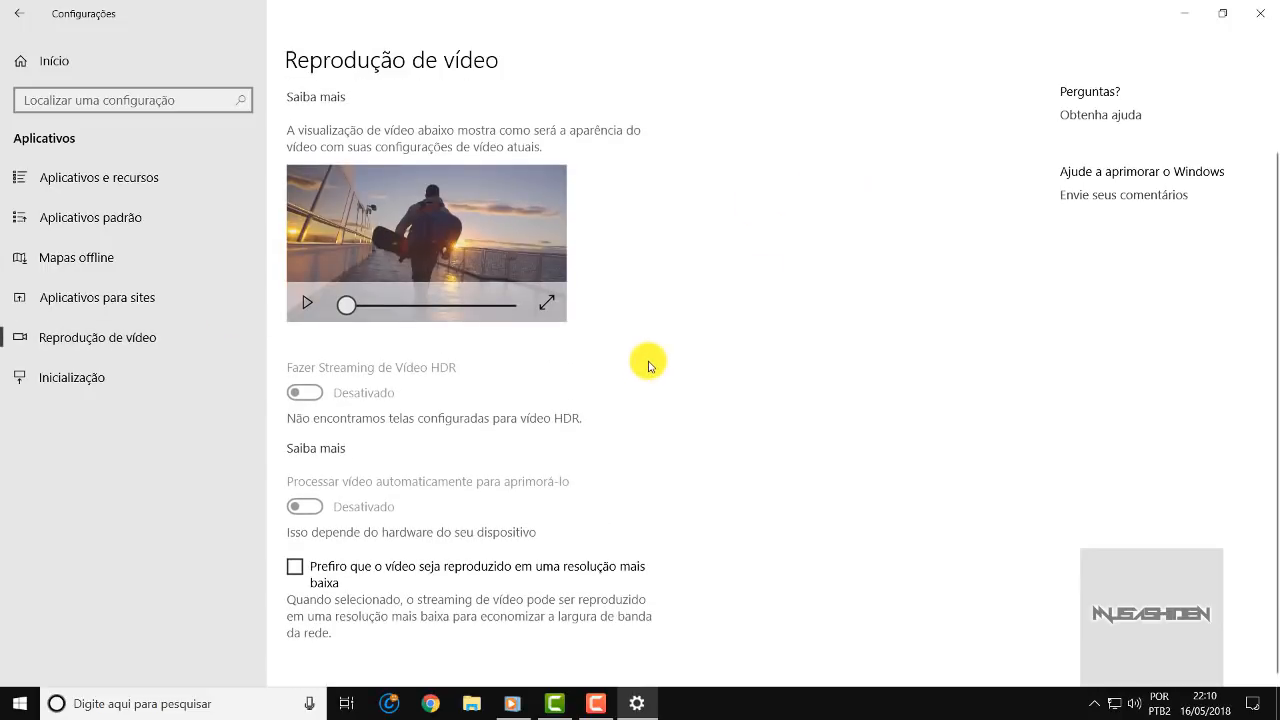
pyautogui.click(295, 569)
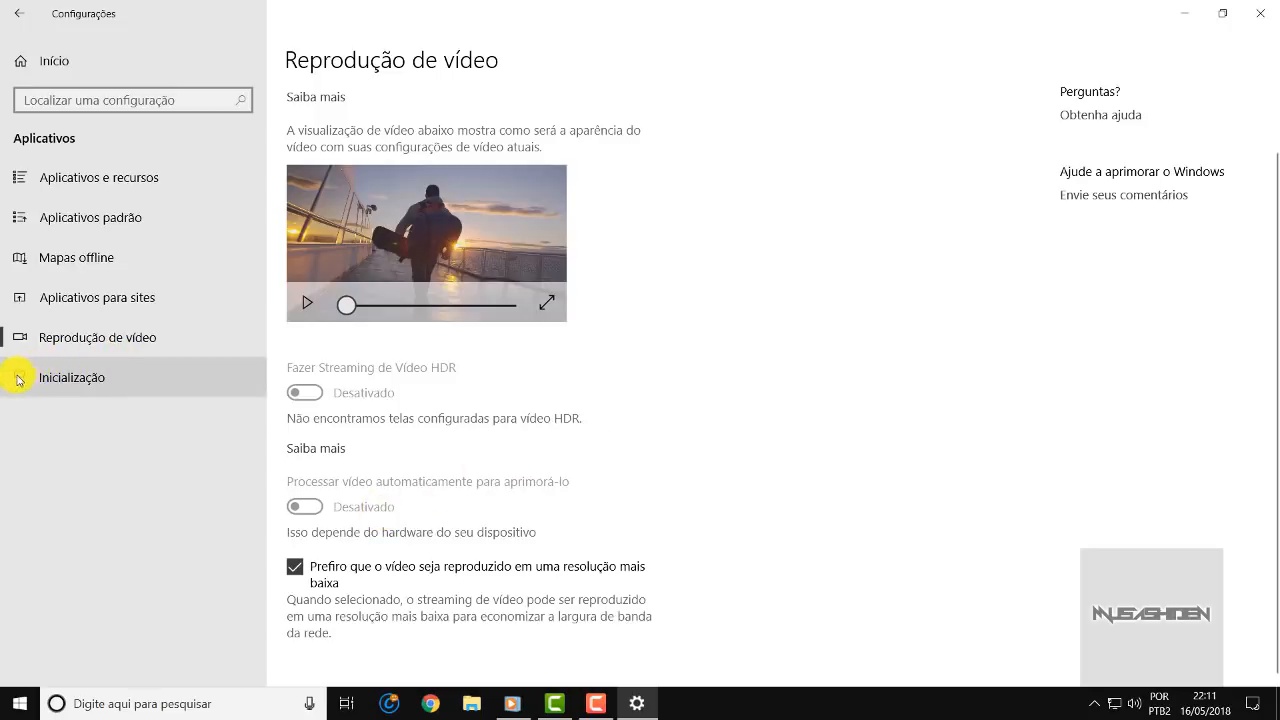
# Step: Disable Advanced SystemCare Tray in the Inicialização settings so it does not start at logon
pyautogui.click(102, 382)
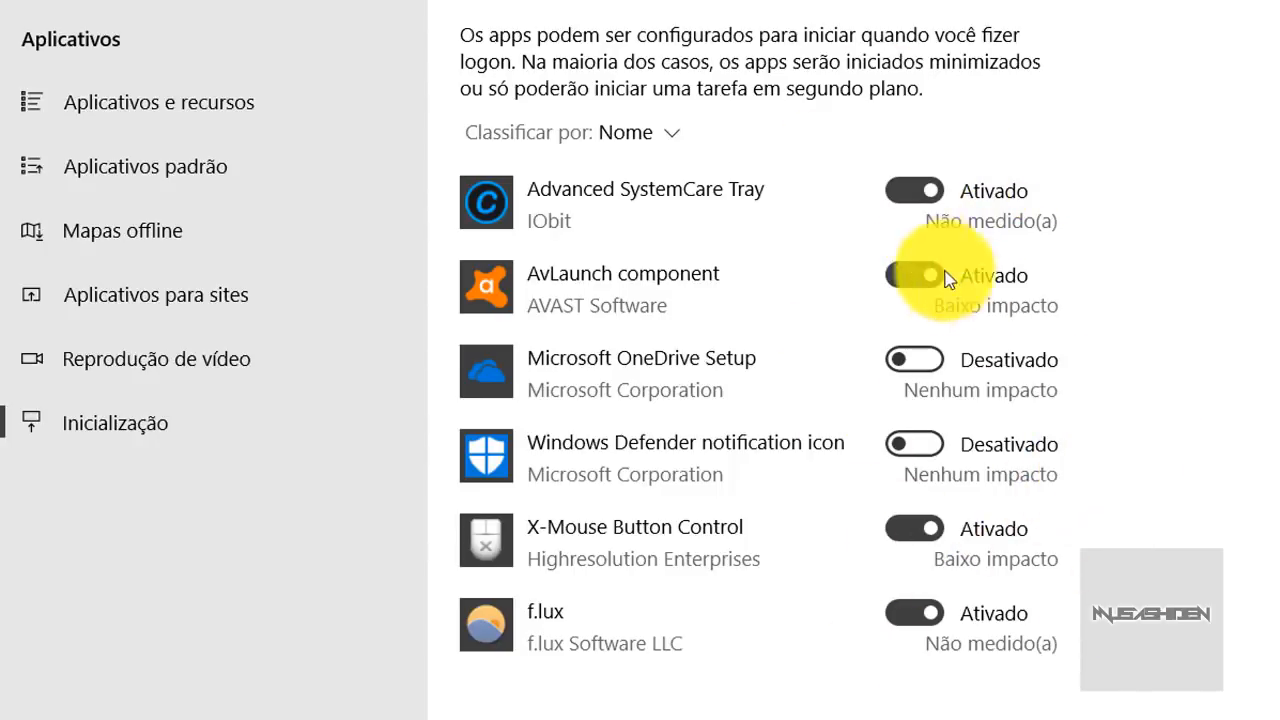
pyautogui.click(912, 190)
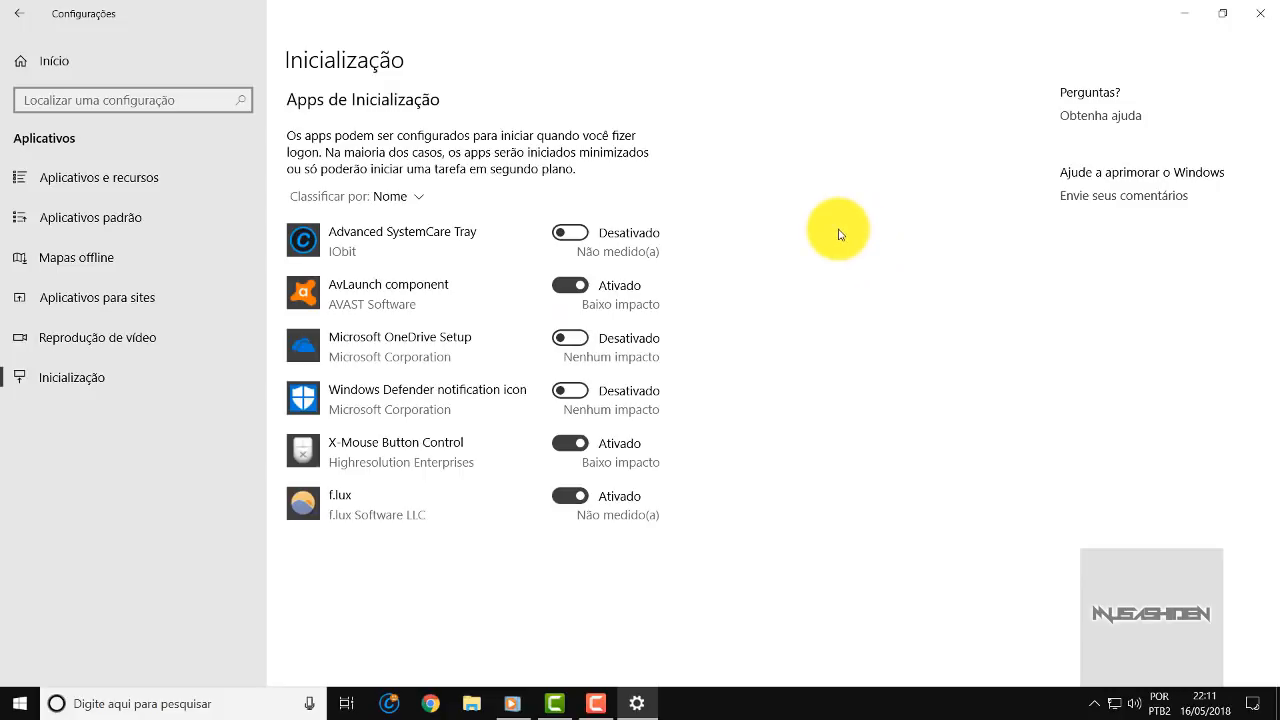
# Step: Review the startup programs in Gerenciador de Tarefas and check the available actions for Advanced SystemCare Tray and AvLaunch component
pyautogui.hotkey('ctrl', 'shift', 'Escape')
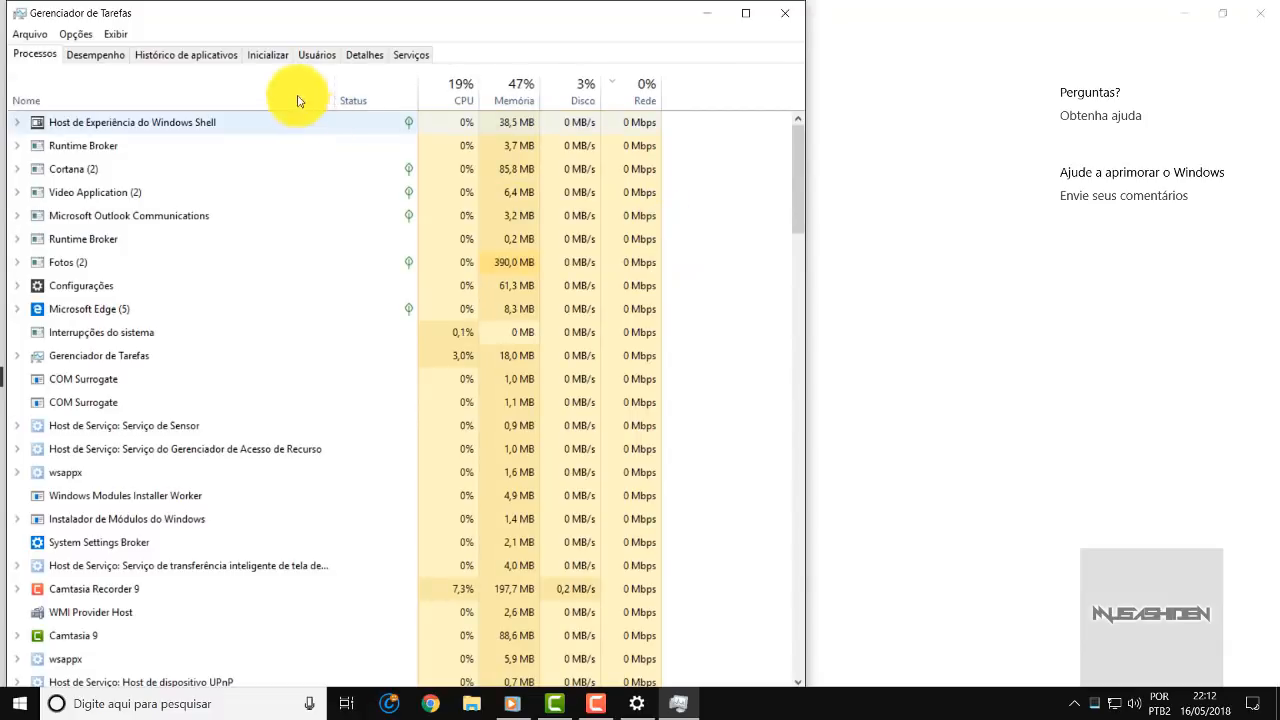
pyautogui.click(268, 55)
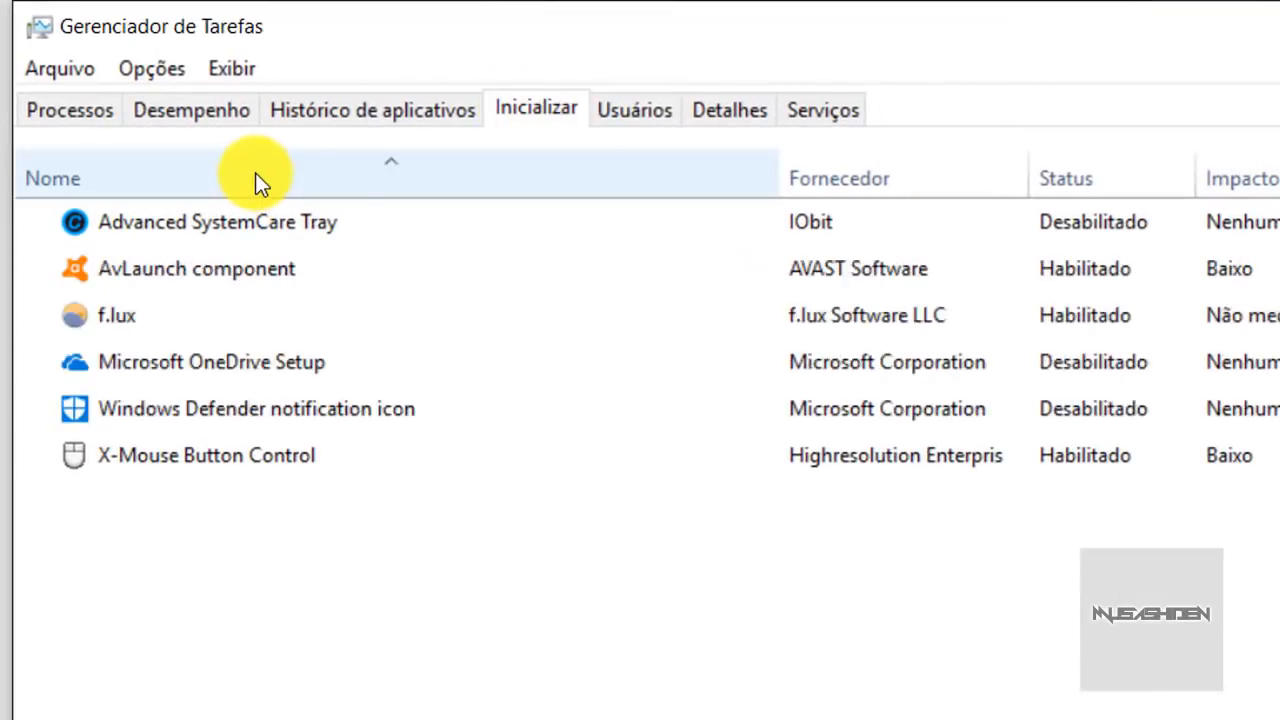
pyautogui.rightClick(263, 227)
pyautogui.click(219, 683)
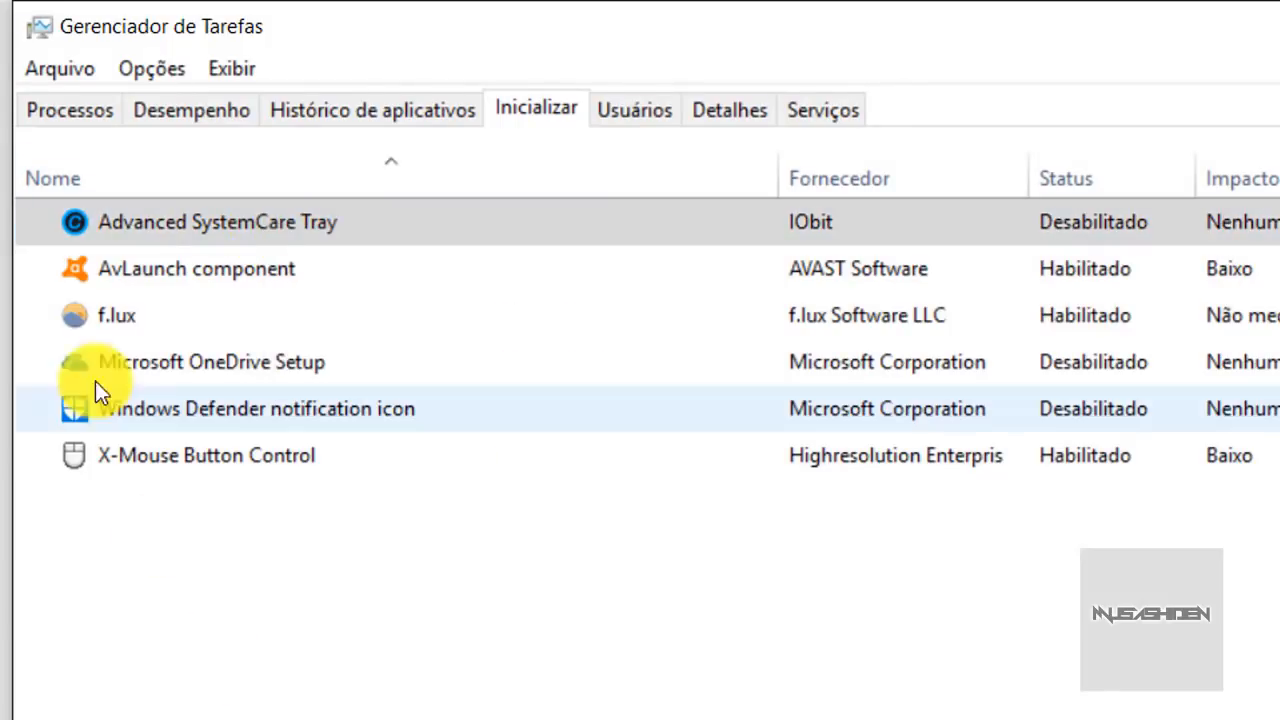
pyautogui.rightClick(173, 272)
pyautogui.click(225, 710)
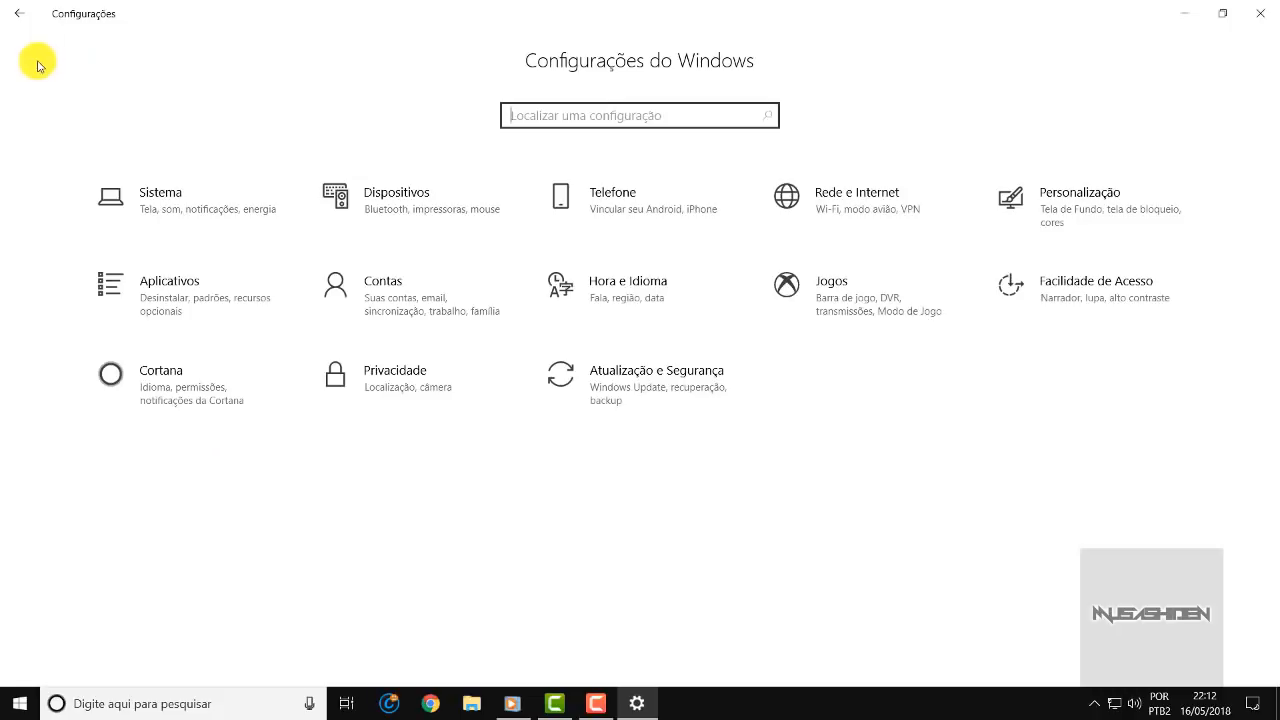
# Step: Check the Sincronizar configurações options in the Contas settings and return to the settings home page
pyautogui.click(406, 301)
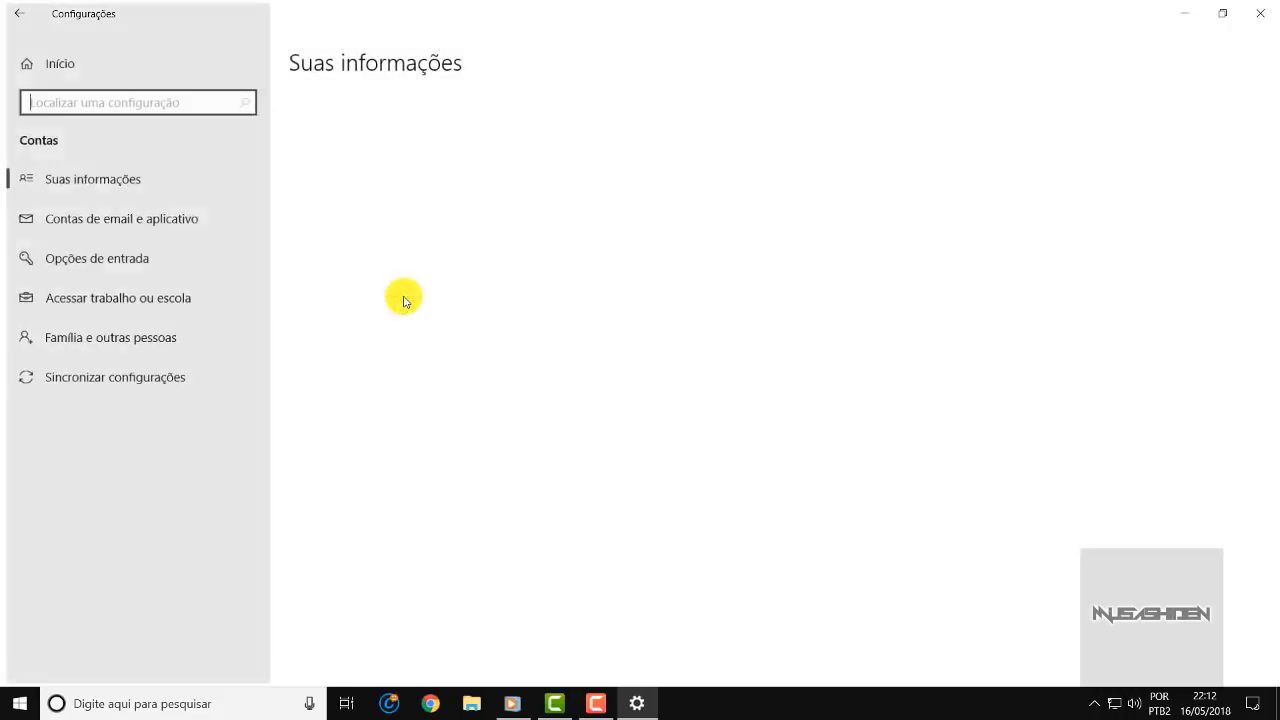
pyautogui.click(112, 384)
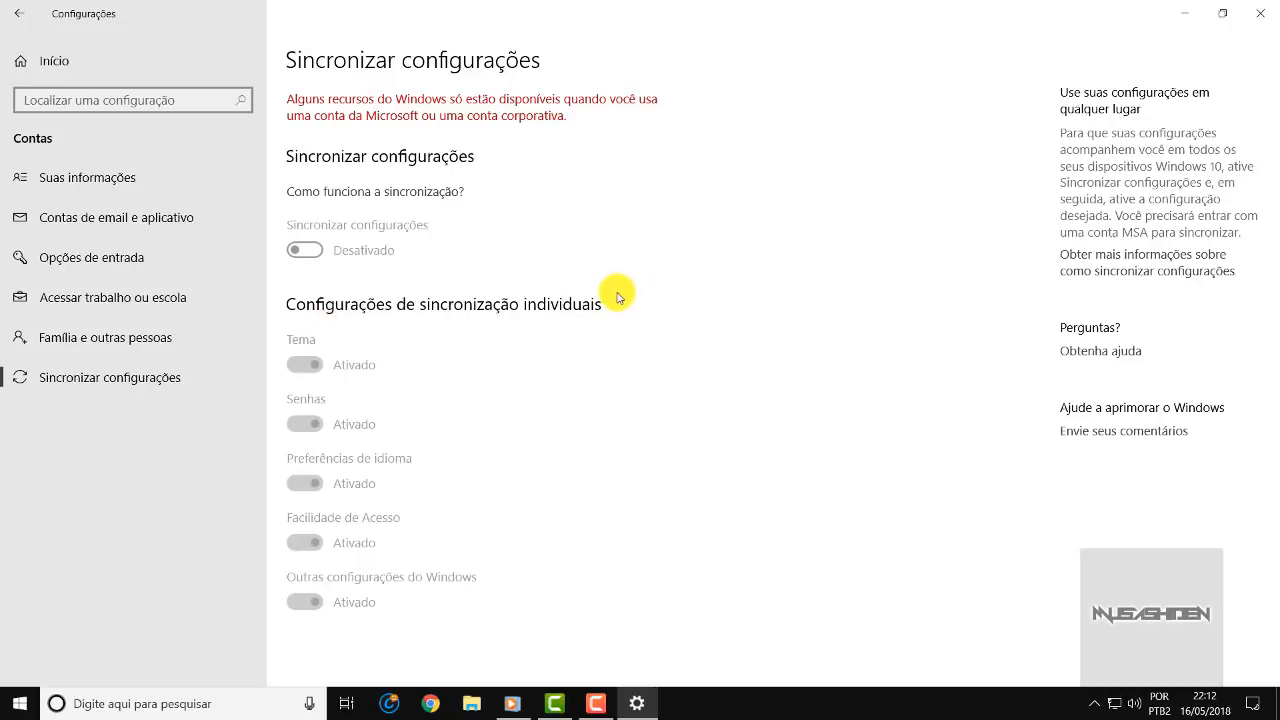
pyautogui.click(36, 59)
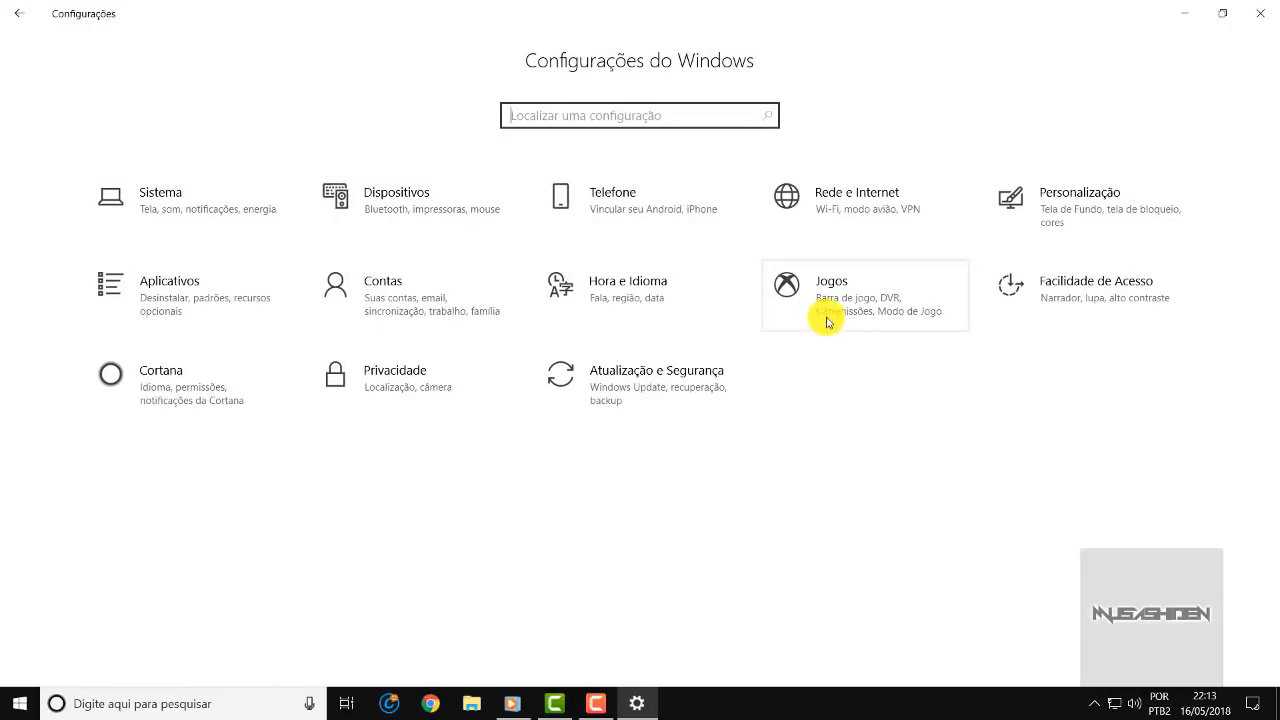
# Step: Turn off recording with Barra de jogo and opening it with the controller button in the Jogos settings
pyautogui.click(887, 306)
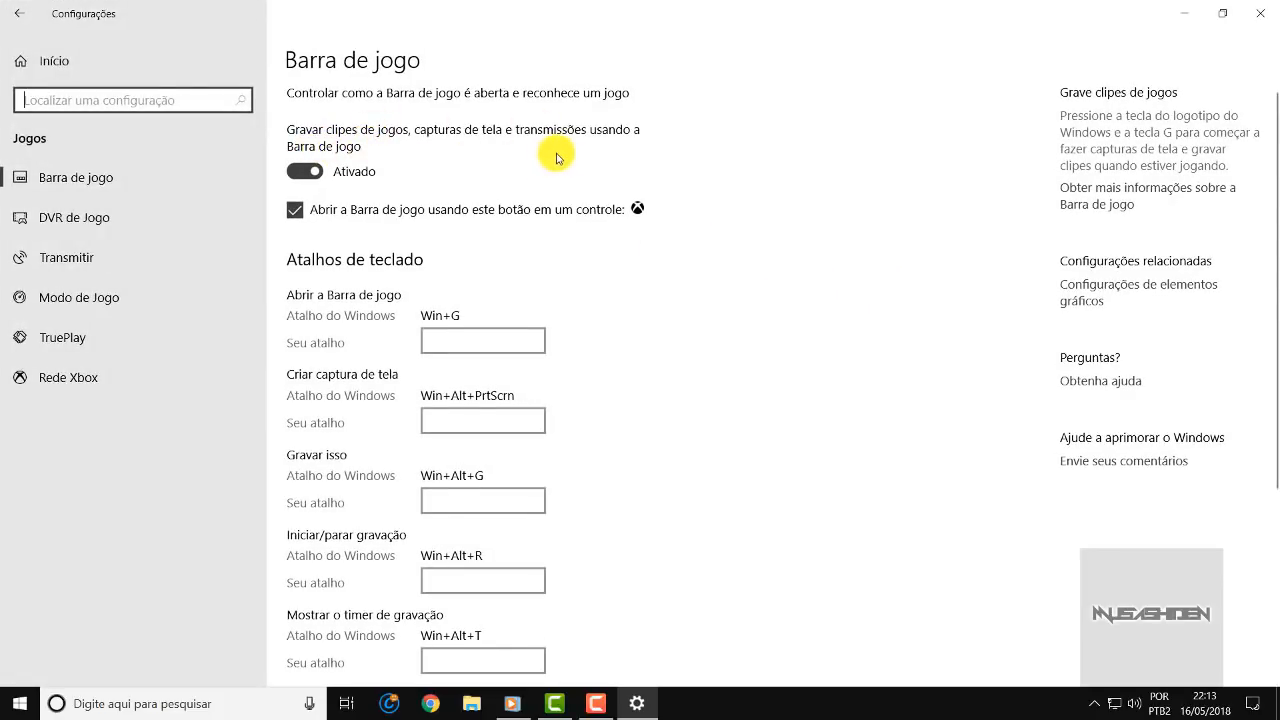
pyautogui.click(308, 173)
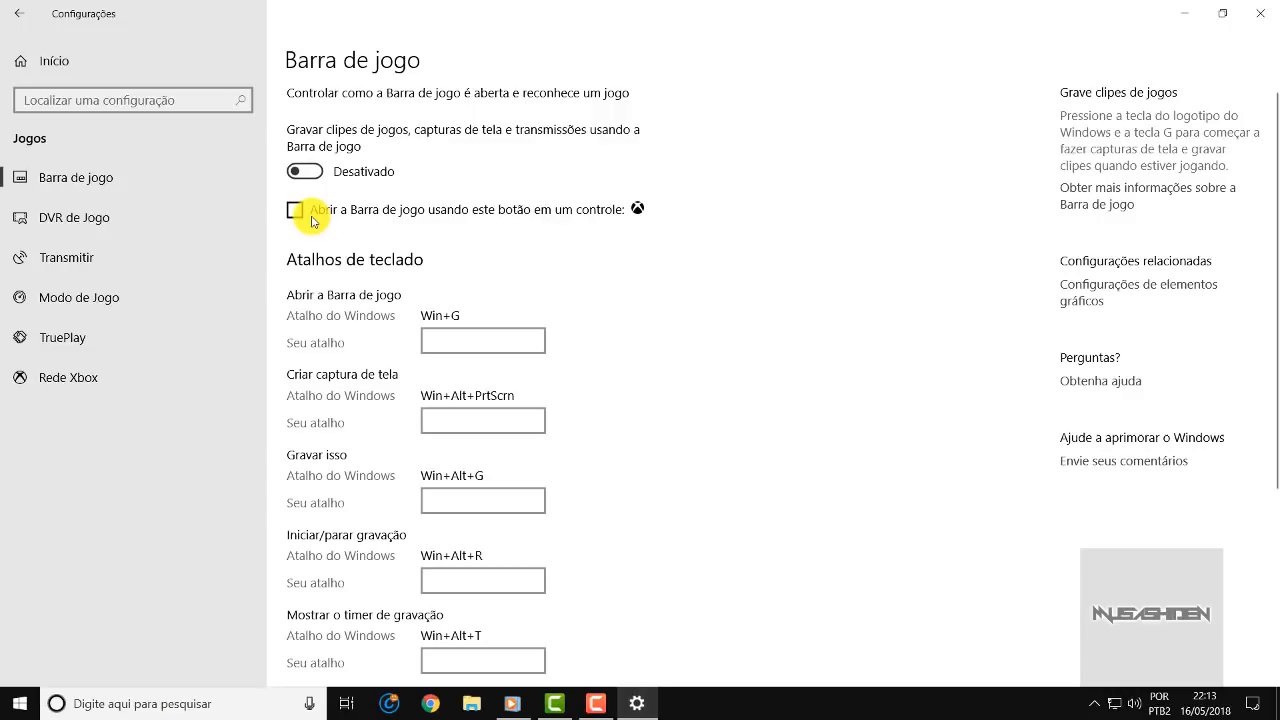
pyautogui.scroll(-2, 343, 211)
pyautogui.scroll(2, 340, 210)
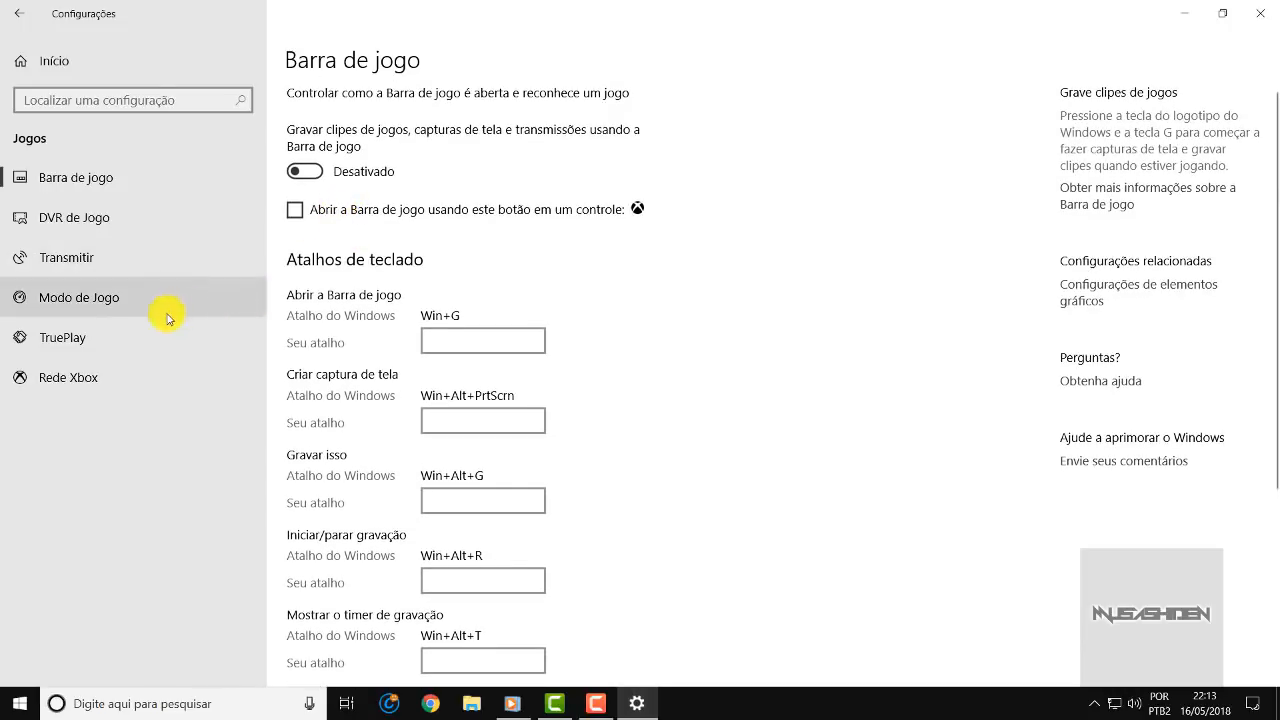
# Step: Turn TruePlay on and back off in the Jogos settings, and return to the settings home page
pyautogui.click(102, 345)
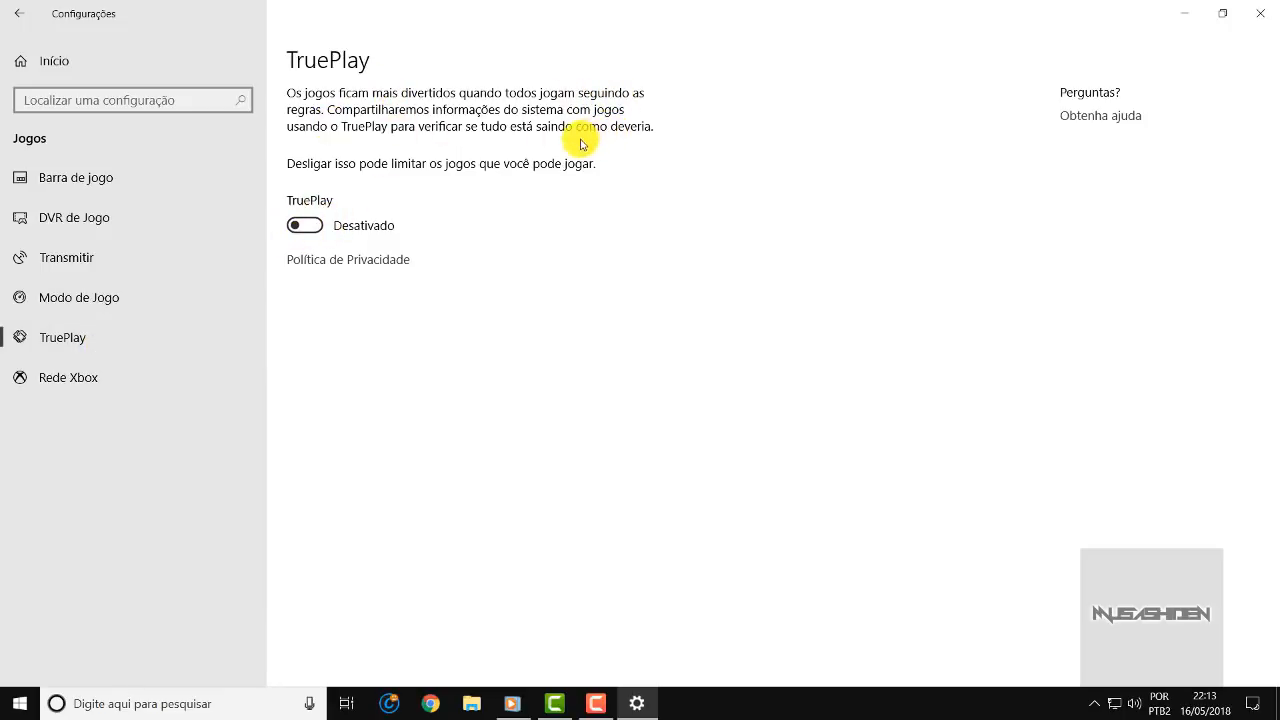
pyautogui.click(306, 226)
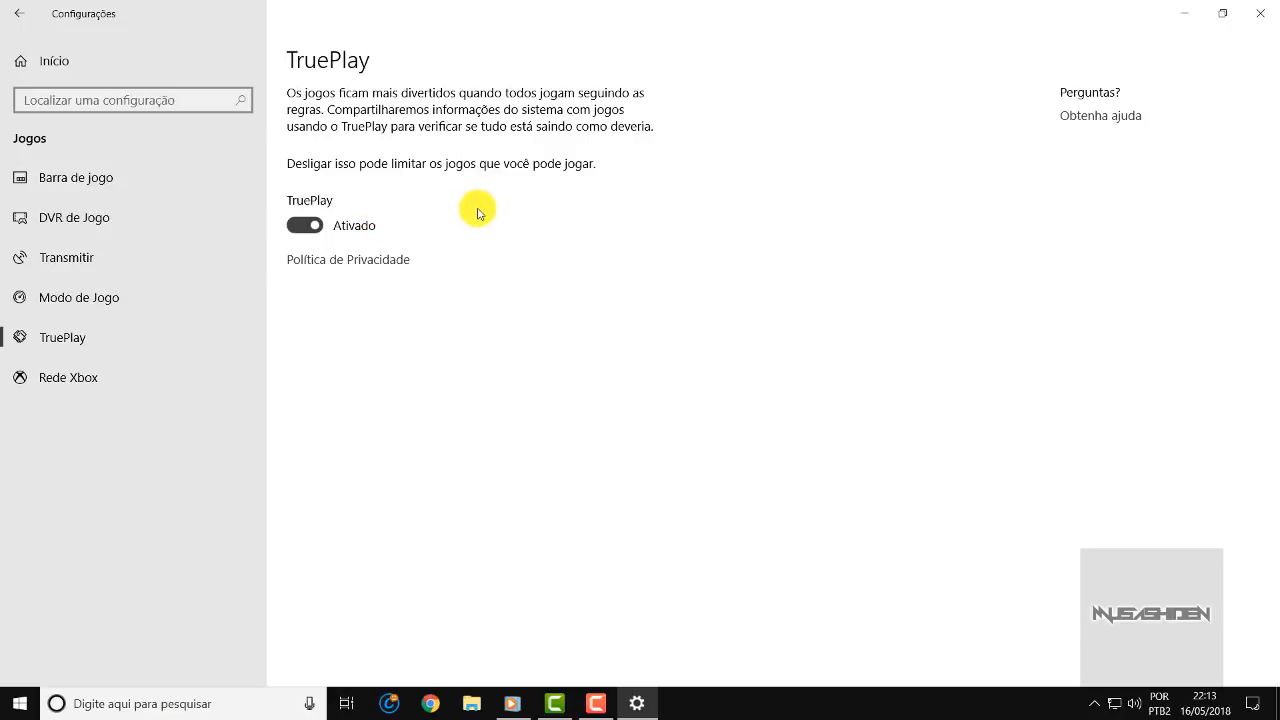
pyautogui.click(303, 226)
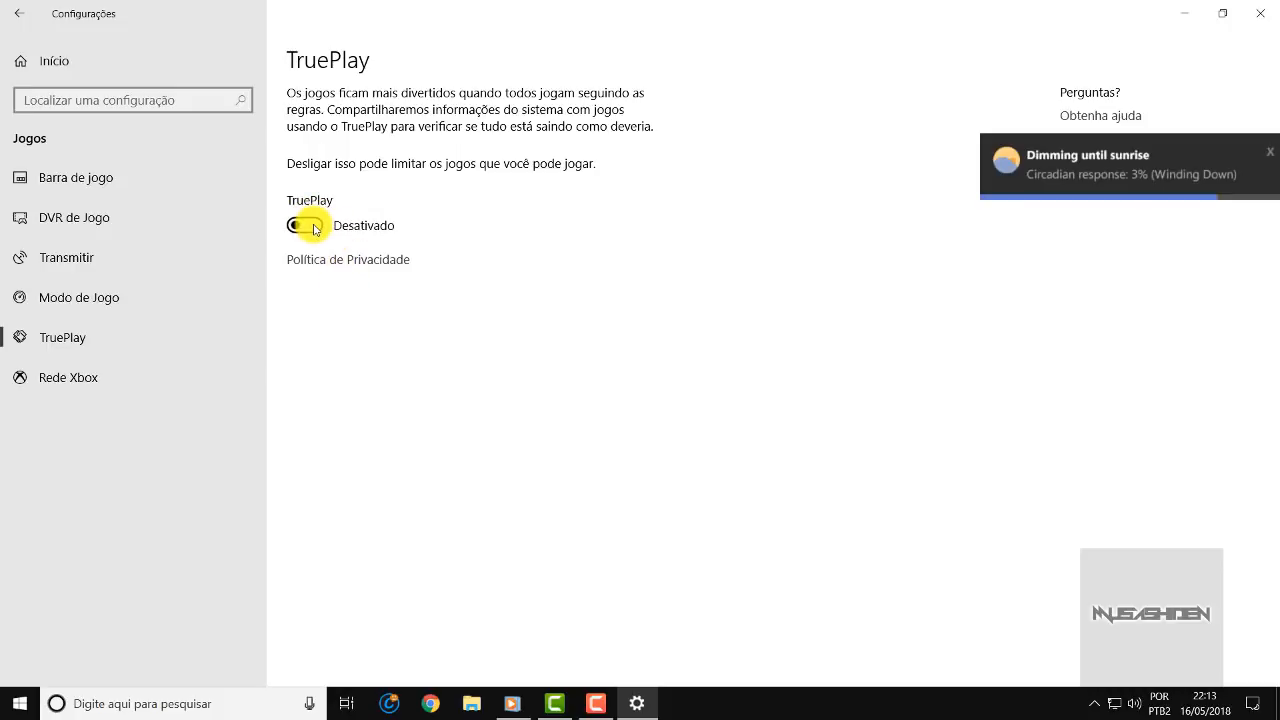
pyautogui.click(58, 57)
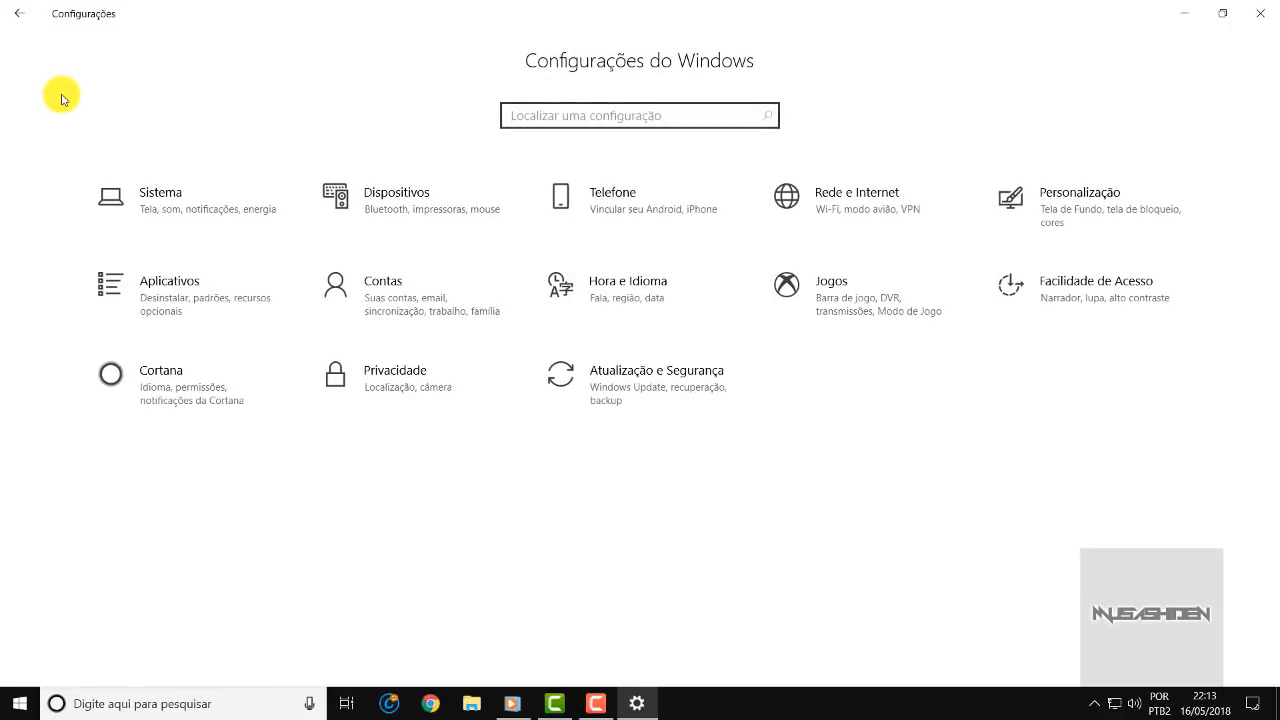
# Step: Turn off Mostrar animações no Windows in the Tela settings of Facilidade de Acesso
pyautogui.click(1155, 289)
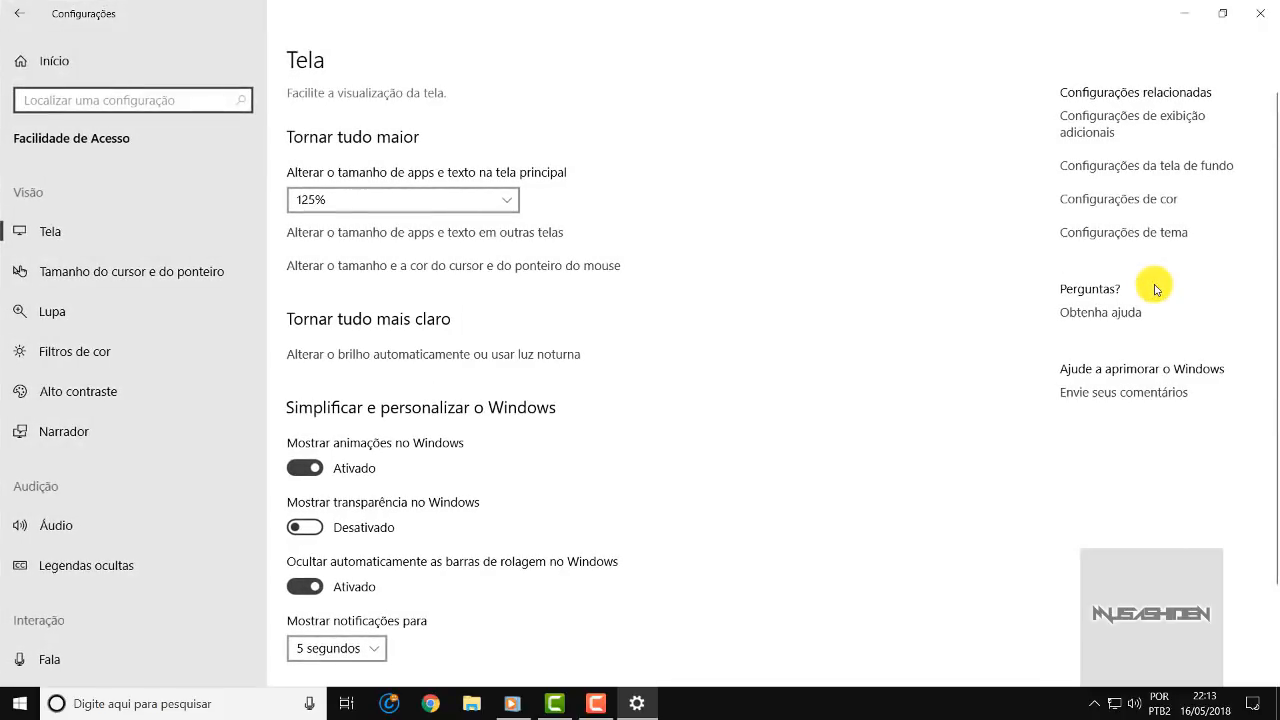
pyautogui.scroll(-1, 817, 195)
pyautogui.scroll(1, 820, 191)
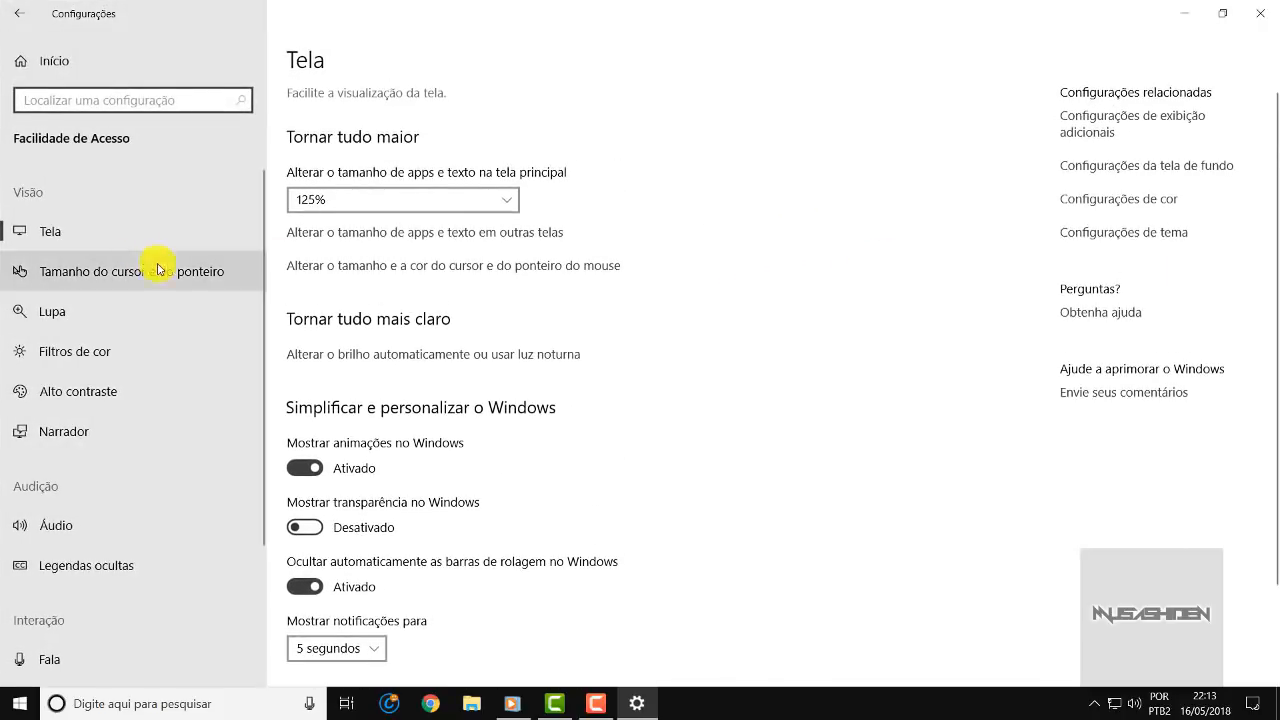
pyautogui.scroll(-1, 605, 168)
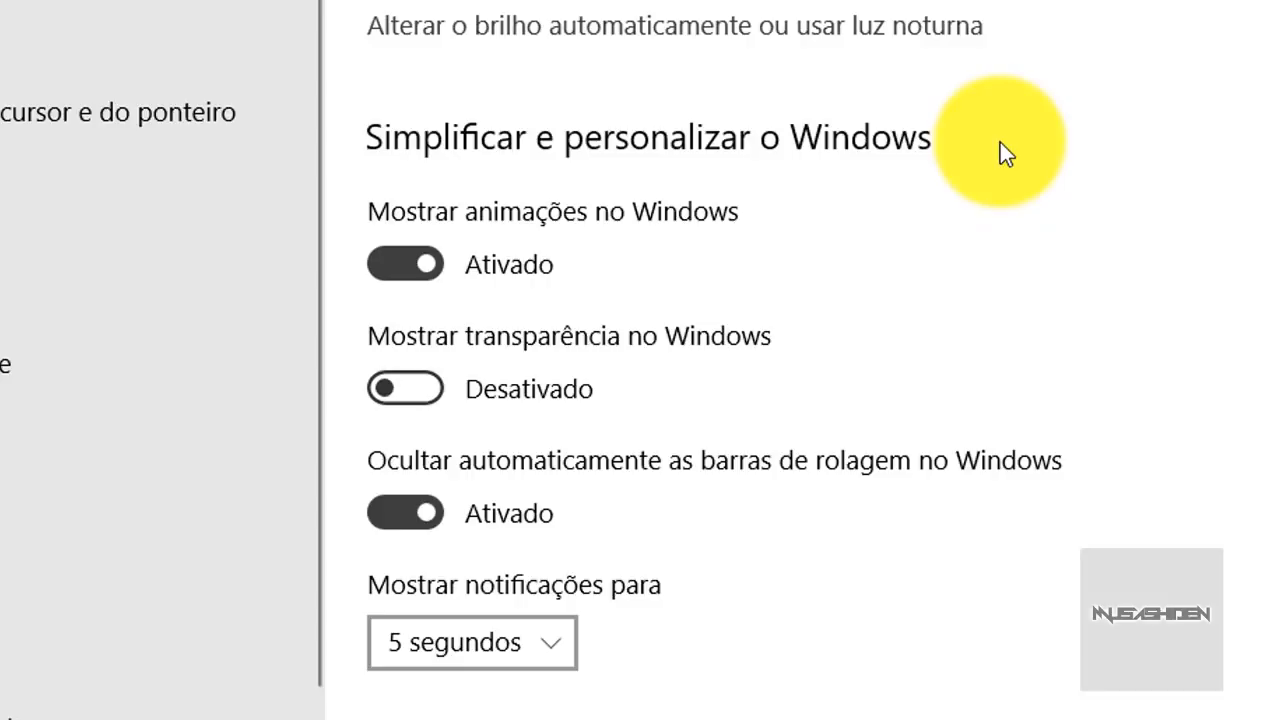
pyautogui.click(420, 272)
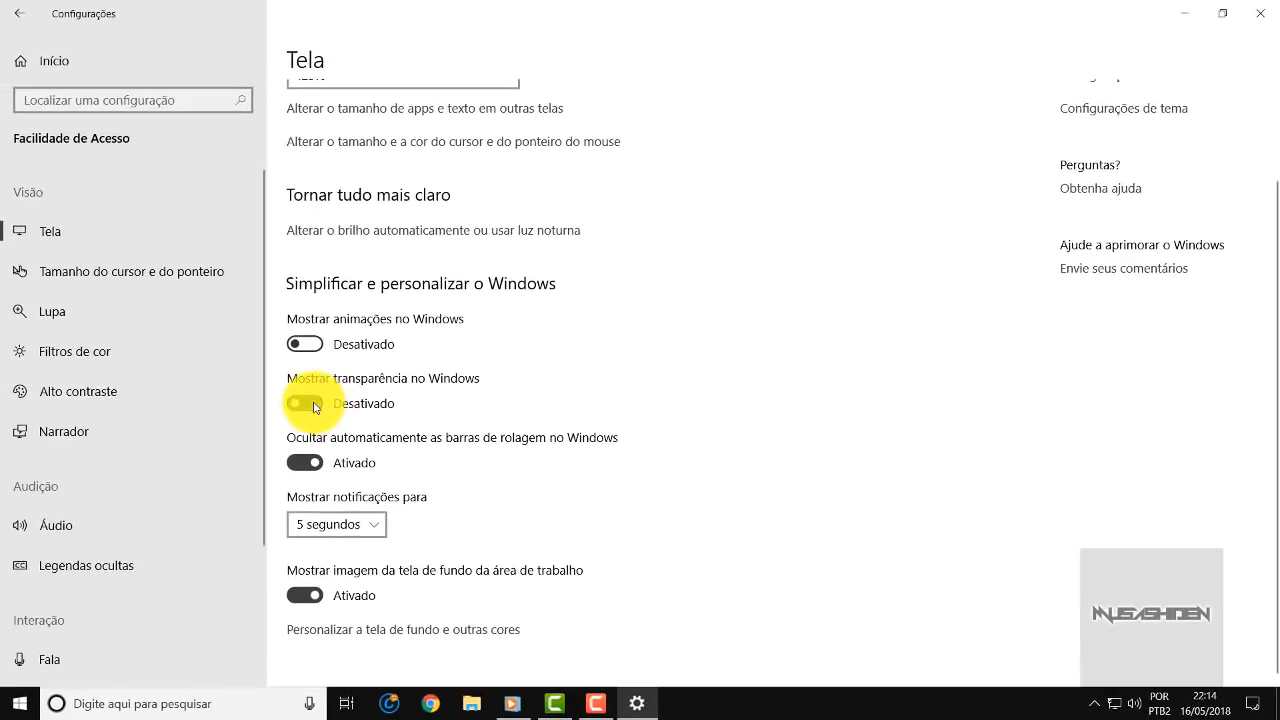
# Step: Compare the Start menu with Mostrar transparência no Windows turned on and off, leaving the option off
pyautogui.click(305, 403)
pyautogui.click(15, 703)
pyautogui.click(15, 703)
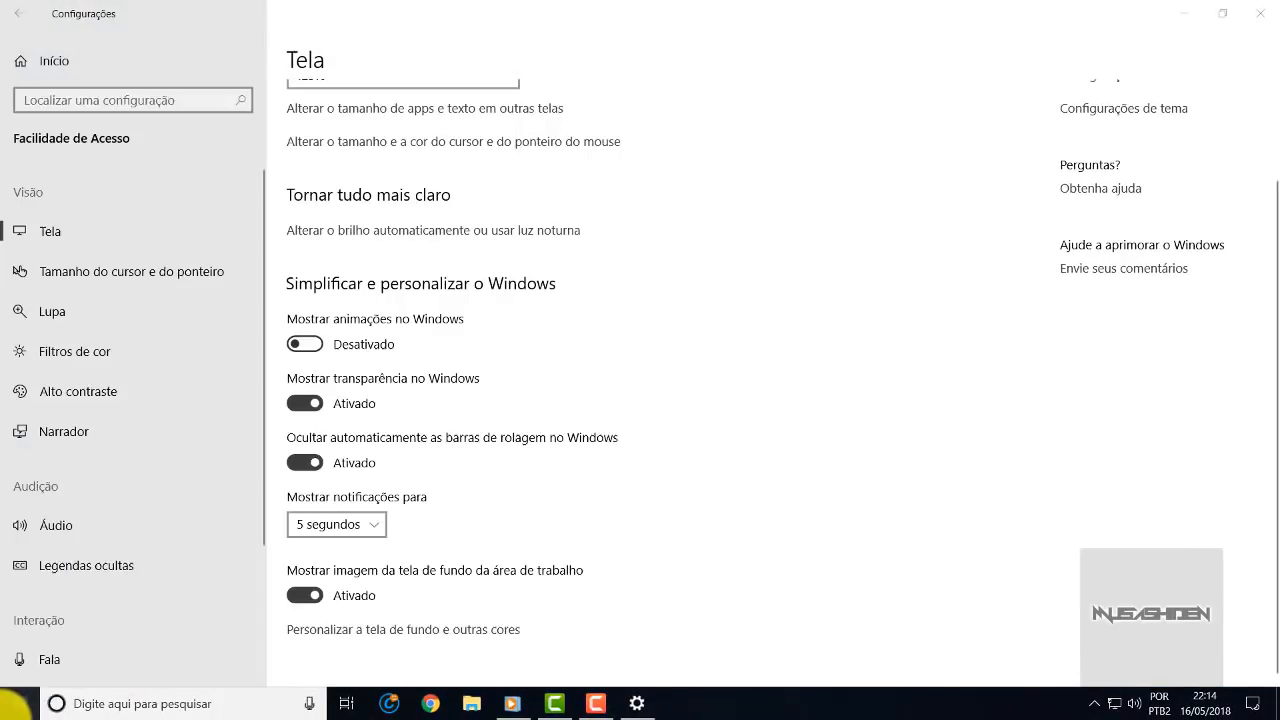
pyautogui.click(305, 403)
pyautogui.click(14, 704)
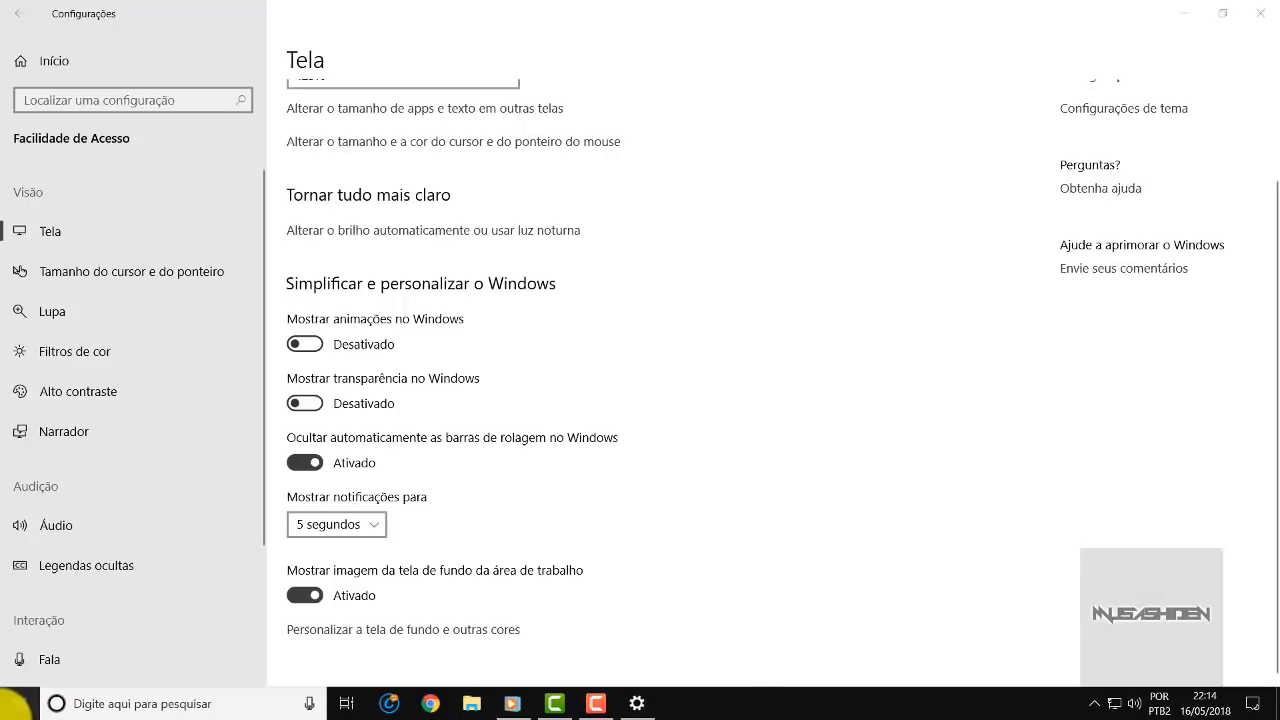
# Step: Disable Permitir que a tecla de atalho inicie o Narrador in the Narrador settings
pyautogui.click(120, 441)
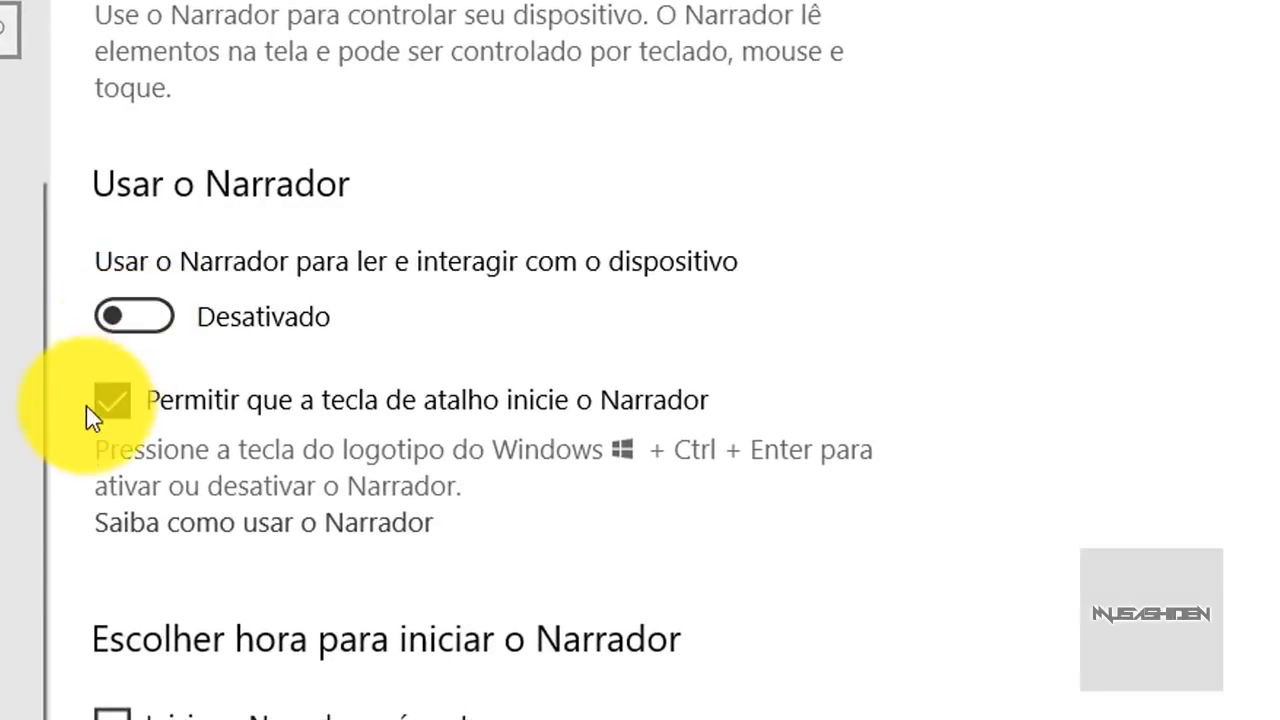
pyautogui.click(117, 400)
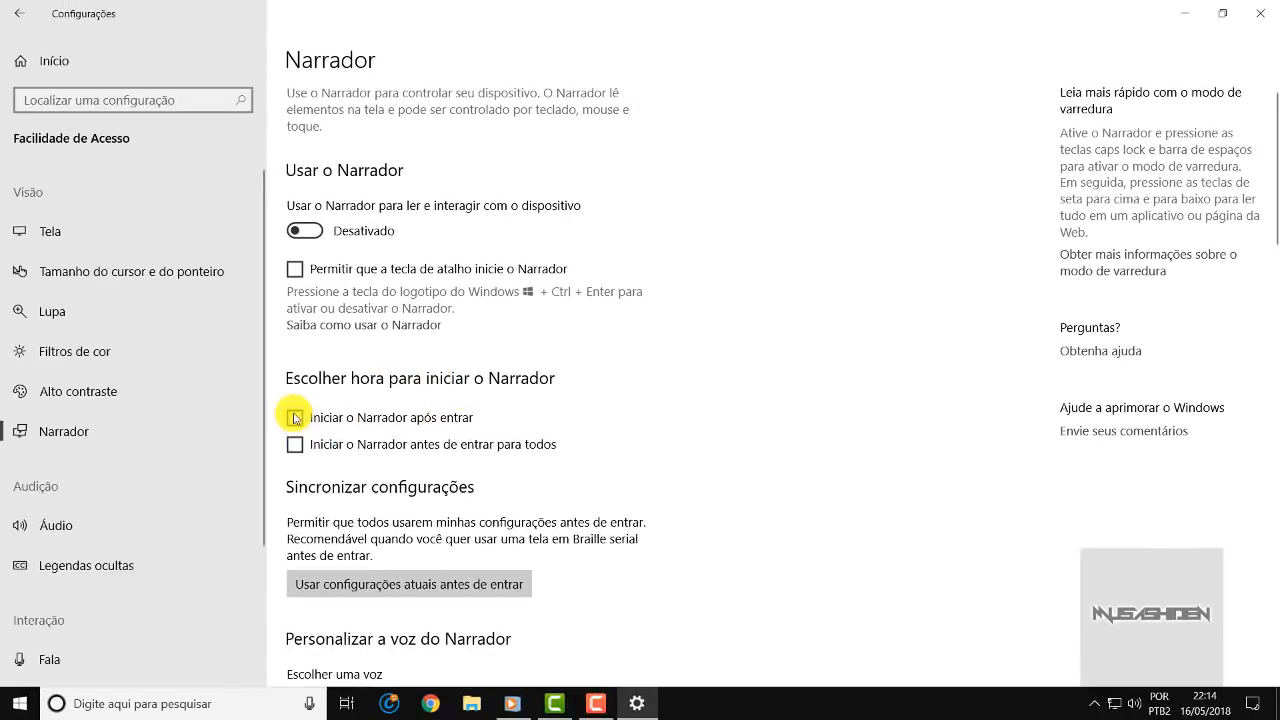
pyautogui.scroll(-5, 329, 471)
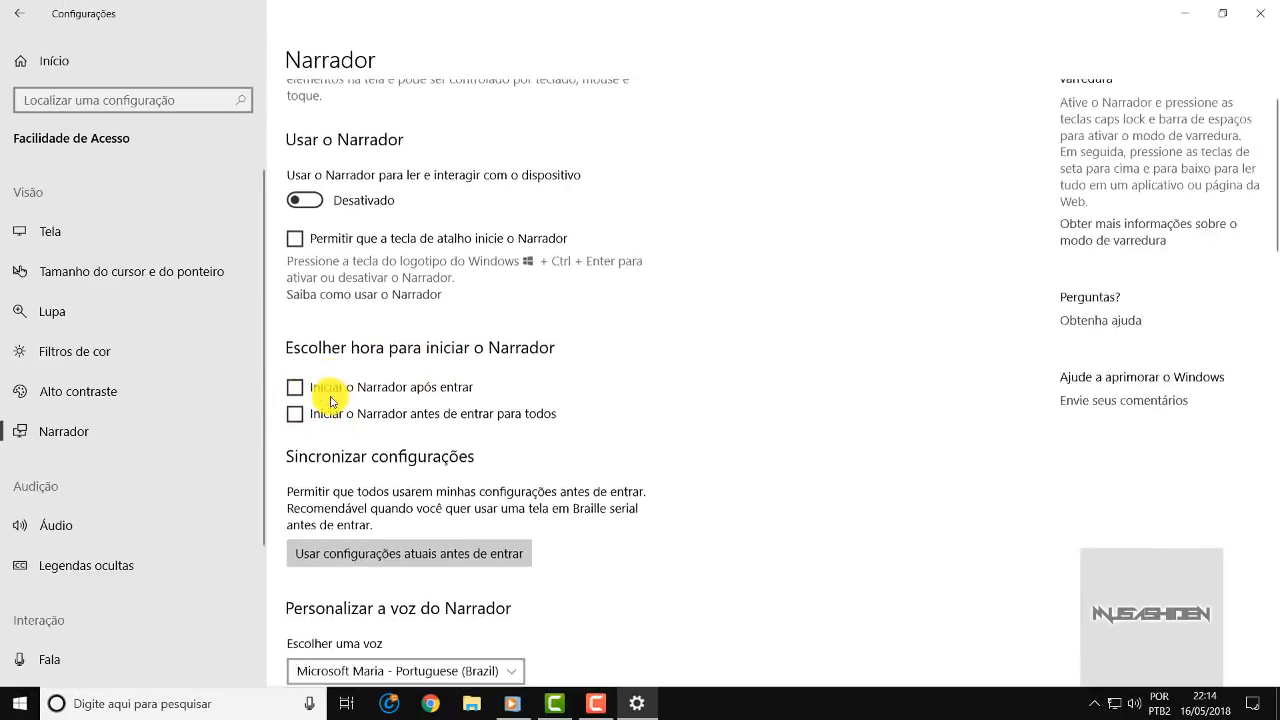
# Step: Review the Fala settings, including the Ativar o Reconhecimento de Fala option
pyautogui.scroll(-3, 177, 391)
pyautogui.click(119, 477)
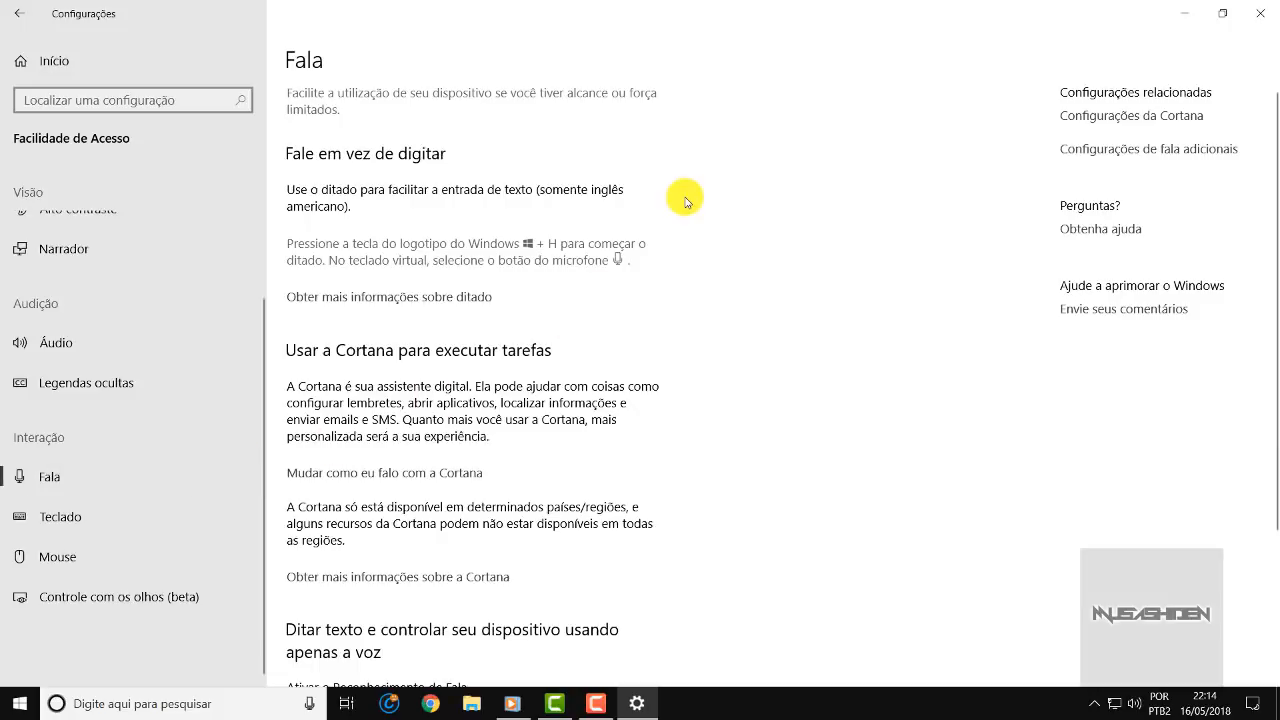
pyautogui.scroll(-4, 686, 201)
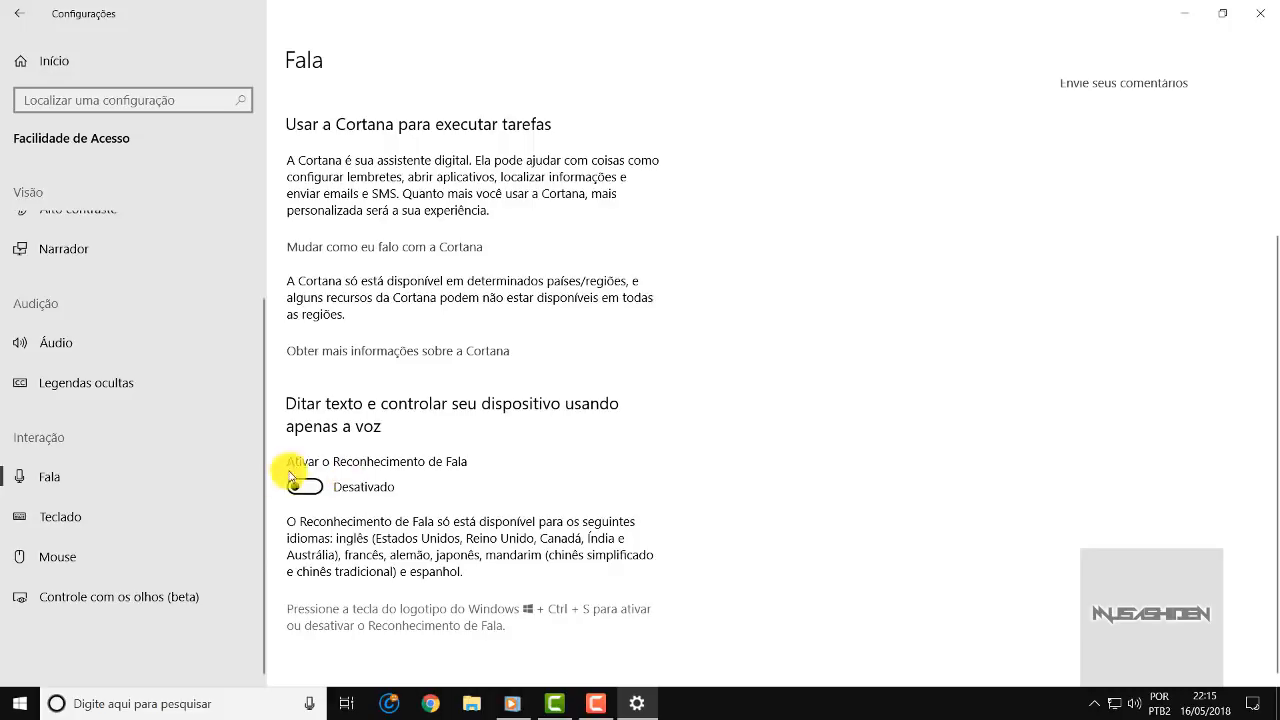
pyautogui.scroll(4, 457, 414)
pyautogui.scroll(-4, 689, 220)
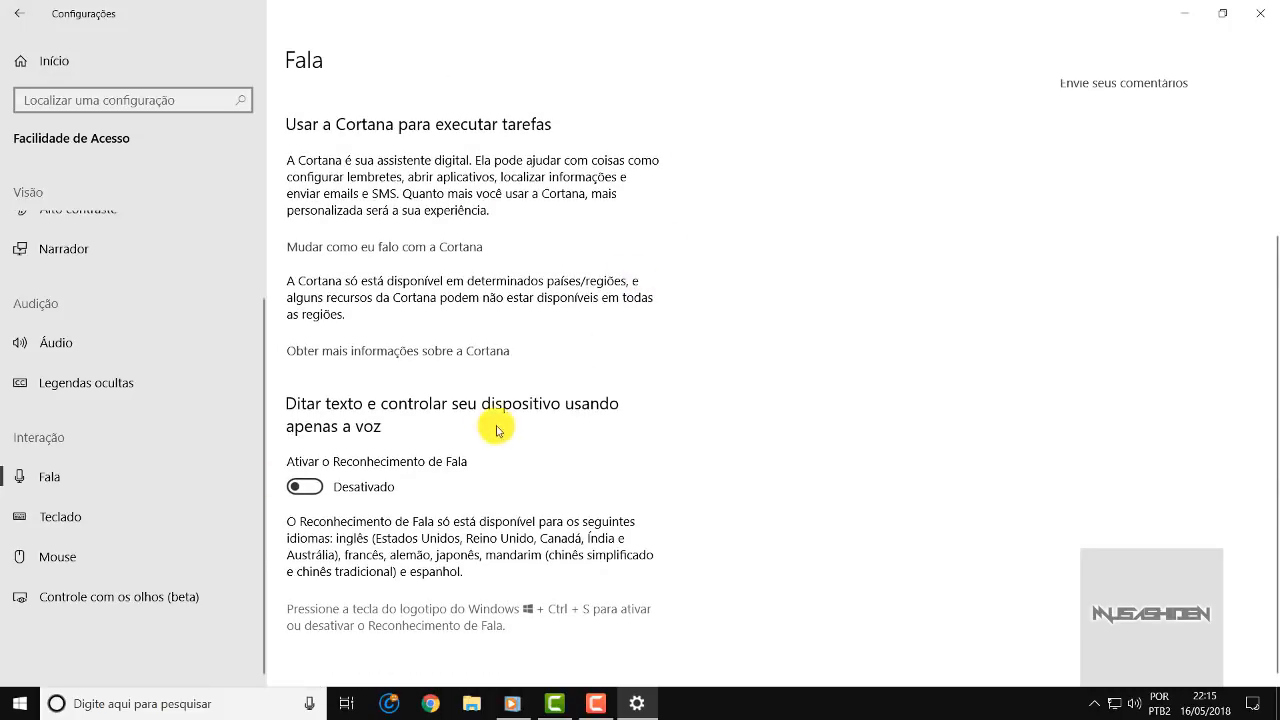
# Step: Disable the shortcut-key activation of Teclas de Aderência, Teclas de Alternância and Teclas de Filtro in the Teclado settings
pyautogui.click(110, 527)
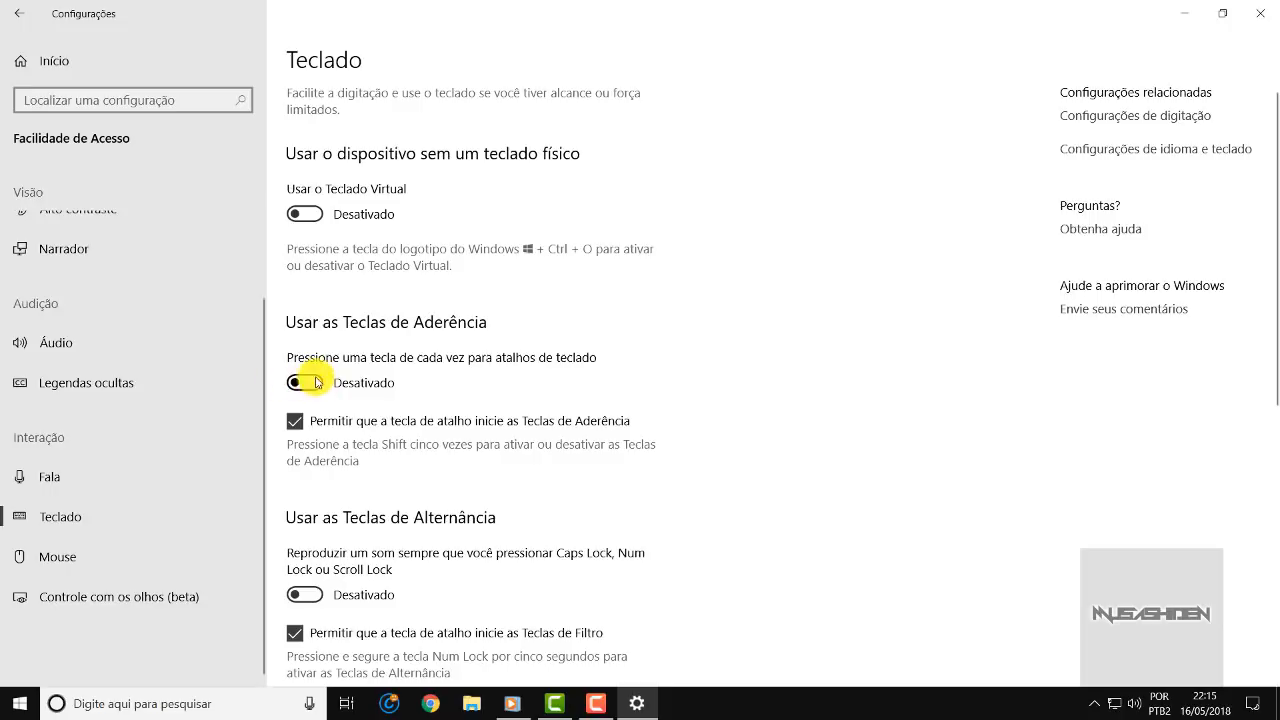
pyautogui.click(295, 420)
pyautogui.scroll(-3, 320, 340)
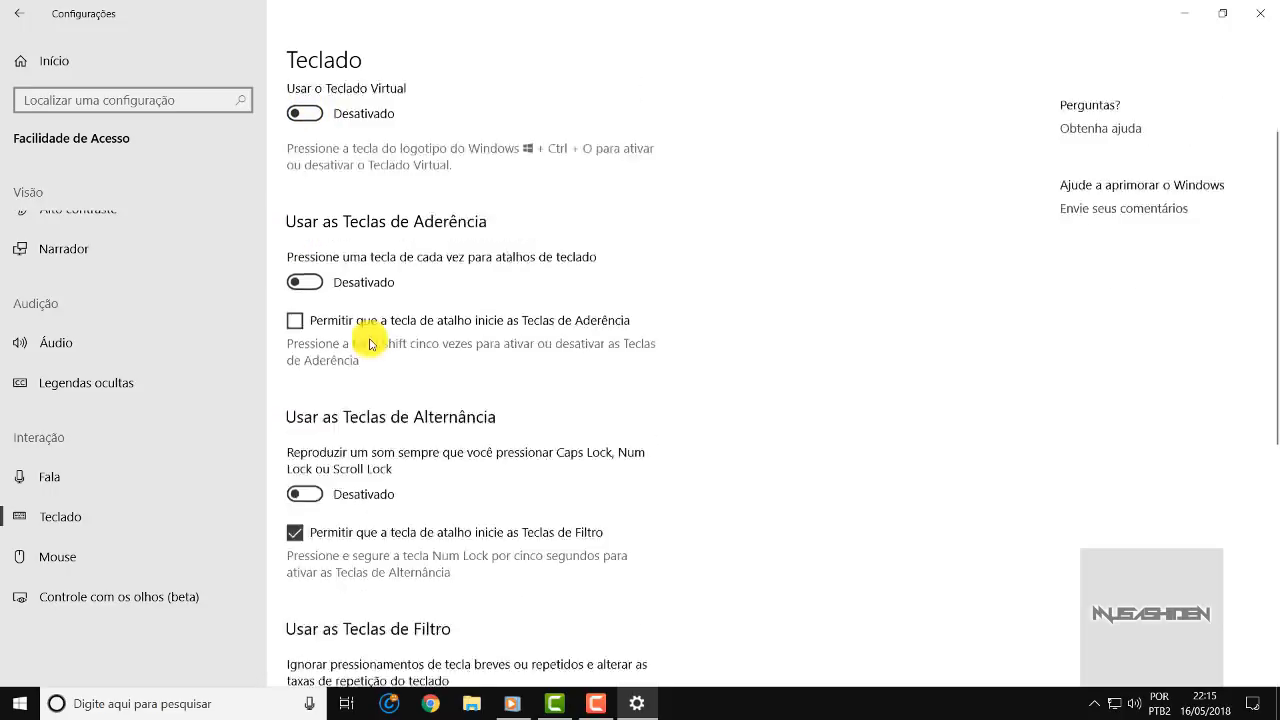
pyautogui.click(299, 326)
pyautogui.click(296, 535)
pyautogui.scroll(-1, 432, 336)
pyautogui.scroll(-2, 432, 336)
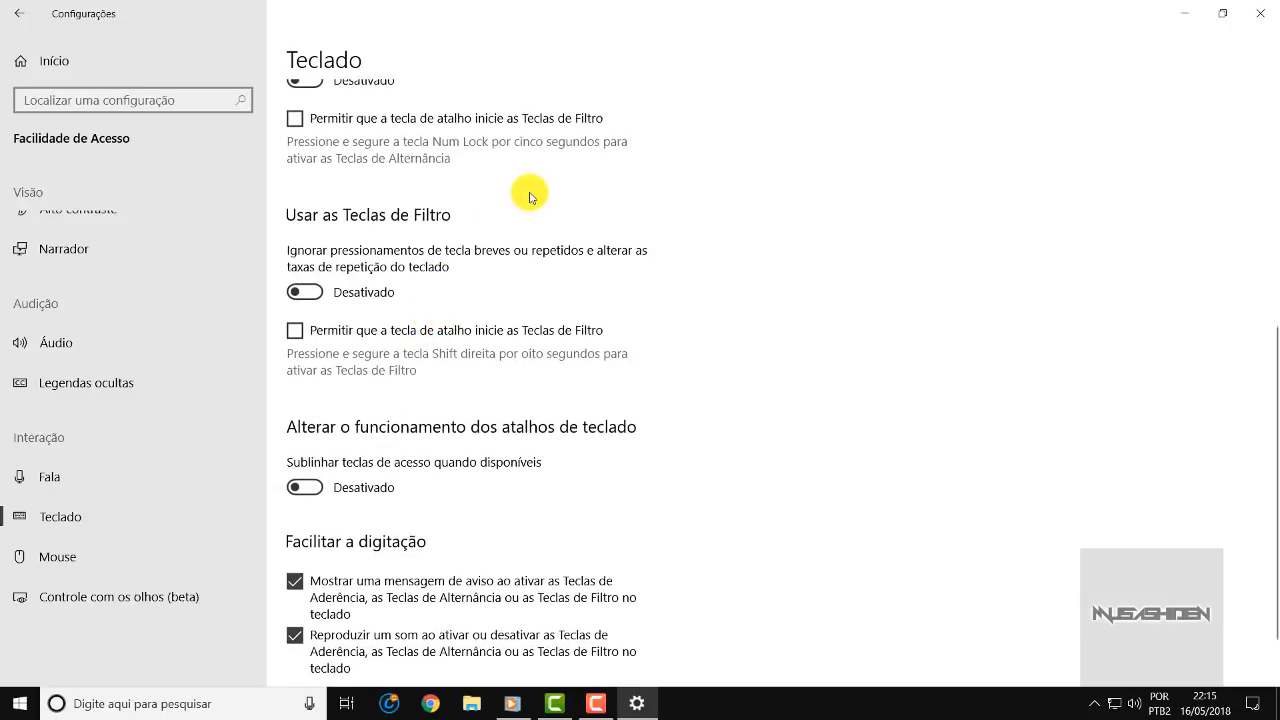
pyautogui.scroll(4, 530, 197)
pyautogui.scroll(-2, 530, 197)
pyautogui.scroll(-3, 530, 197)
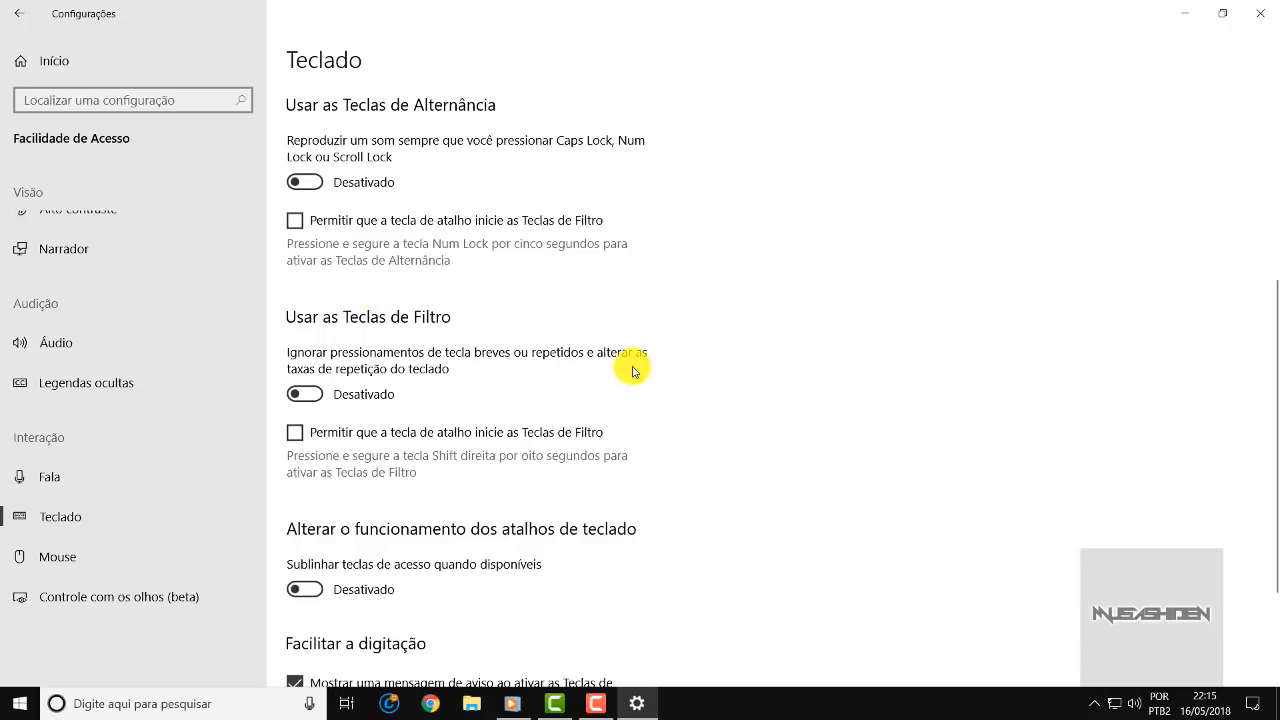
pyautogui.scroll(-4, 660, 337)
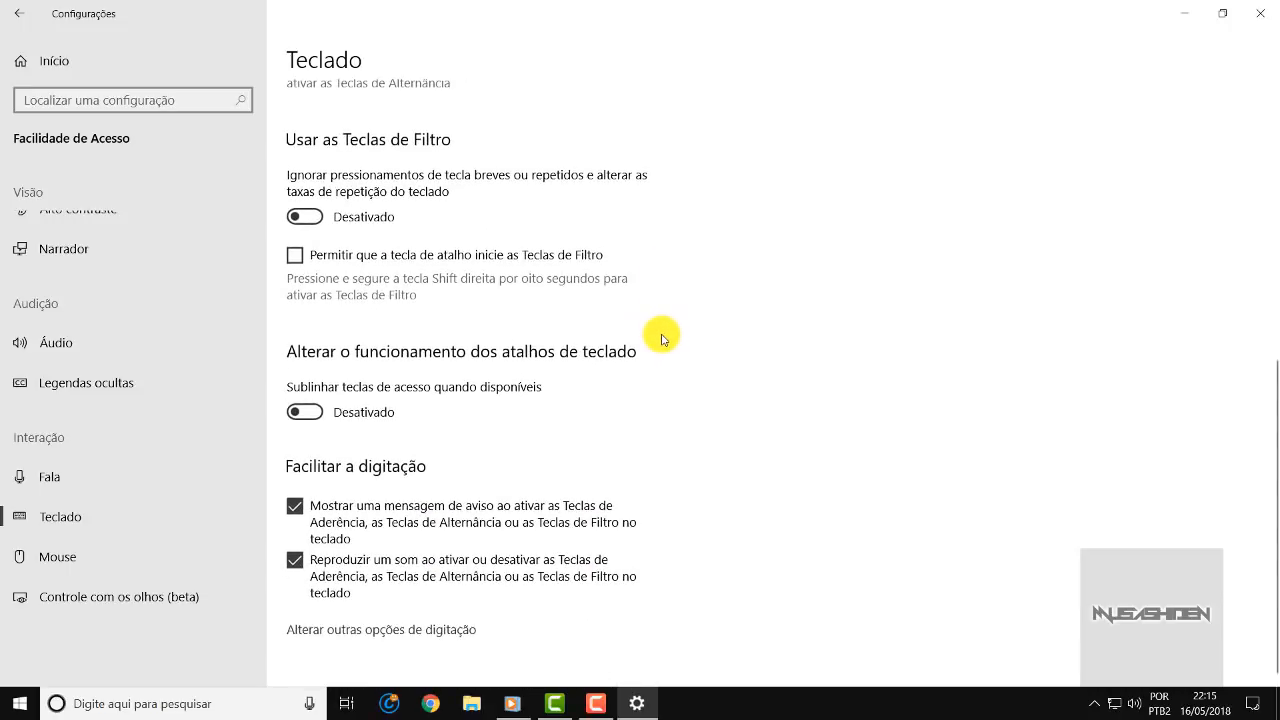
pyautogui.scroll(12, 654, 338)
pyautogui.scroll(-12, 526, 360)
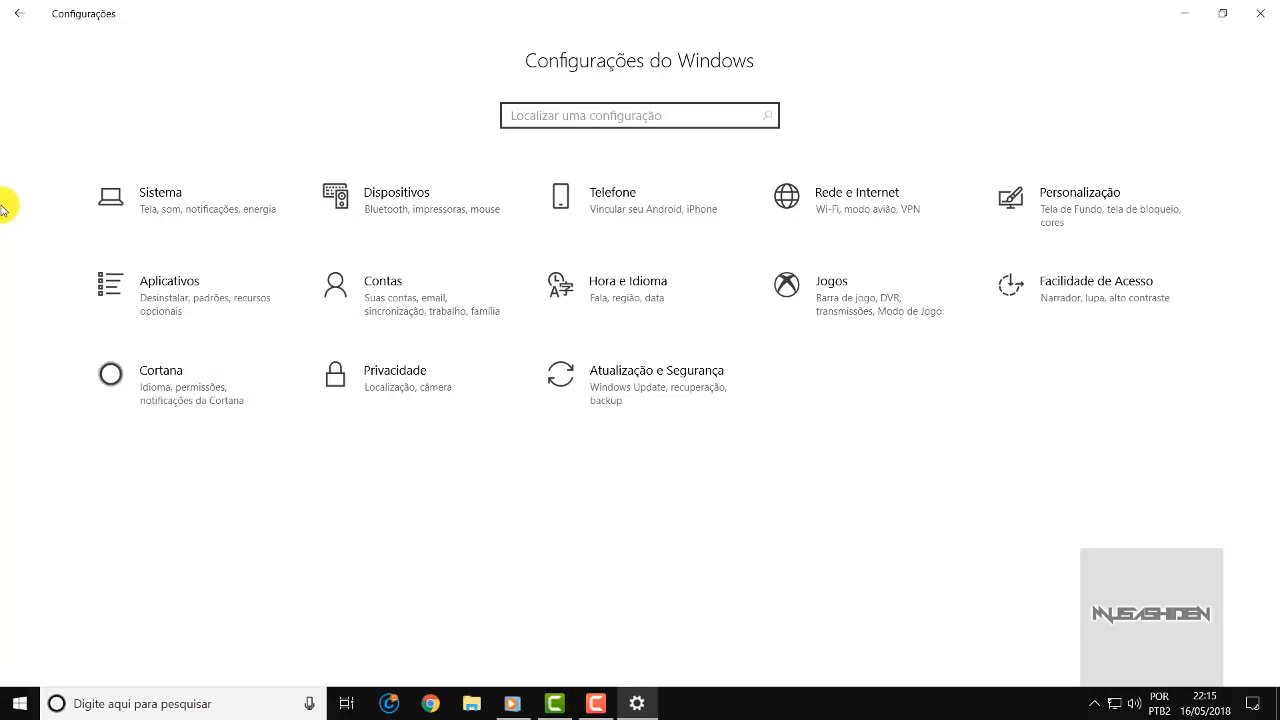
# Step: Review the Cortana settings under Conversar com a Cortana and Permissões e Histórico, and view the Cortana search pane
pyautogui.click(200, 385)
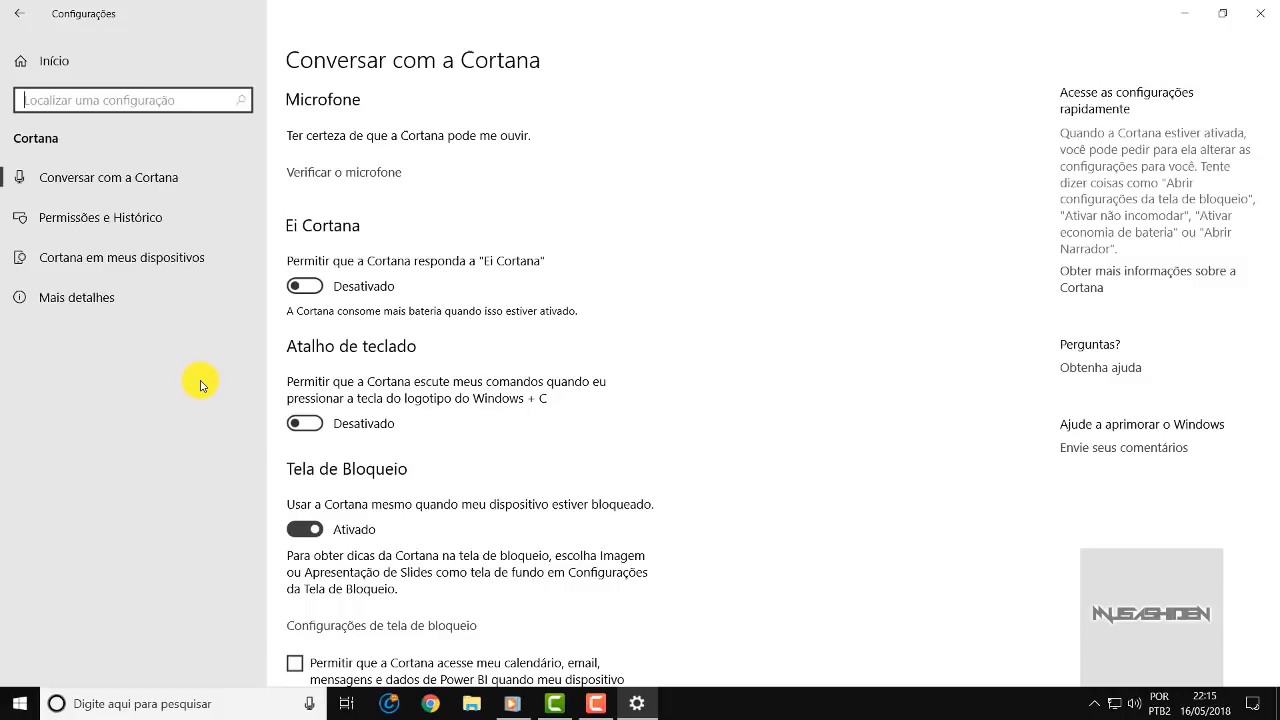
pyautogui.scroll(-5, 461, 177)
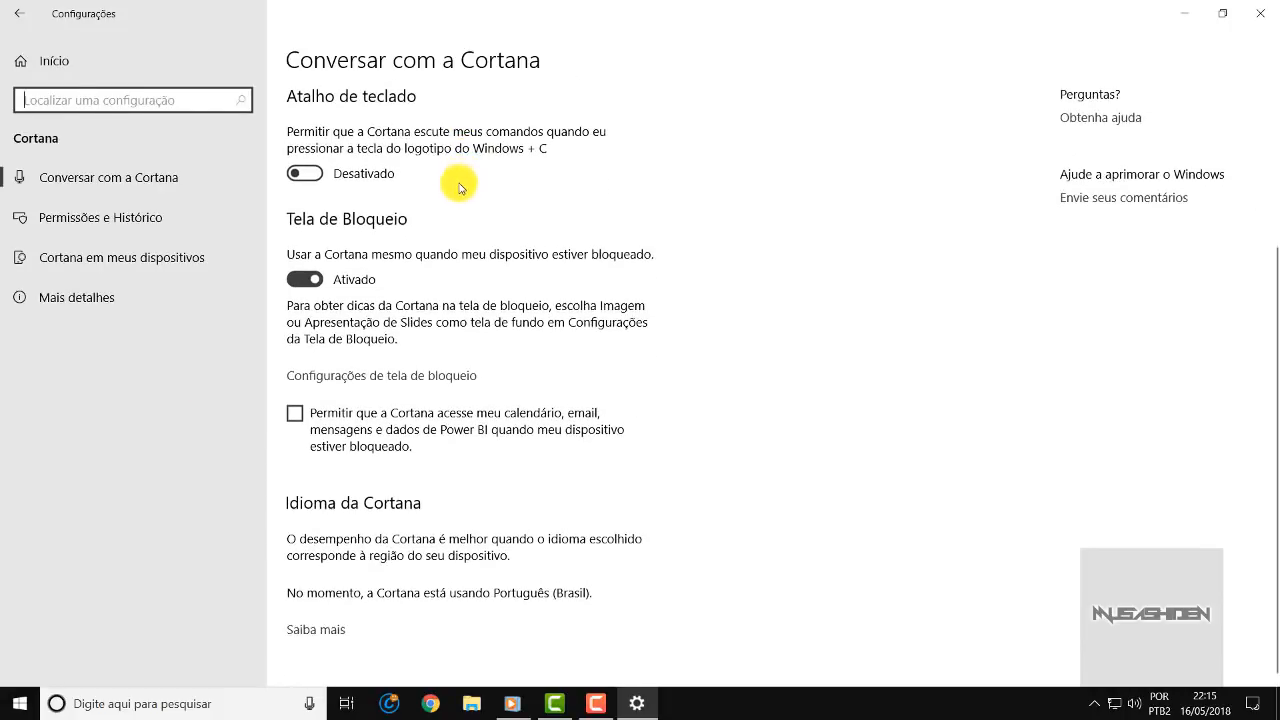
pyautogui.click(155, 217)
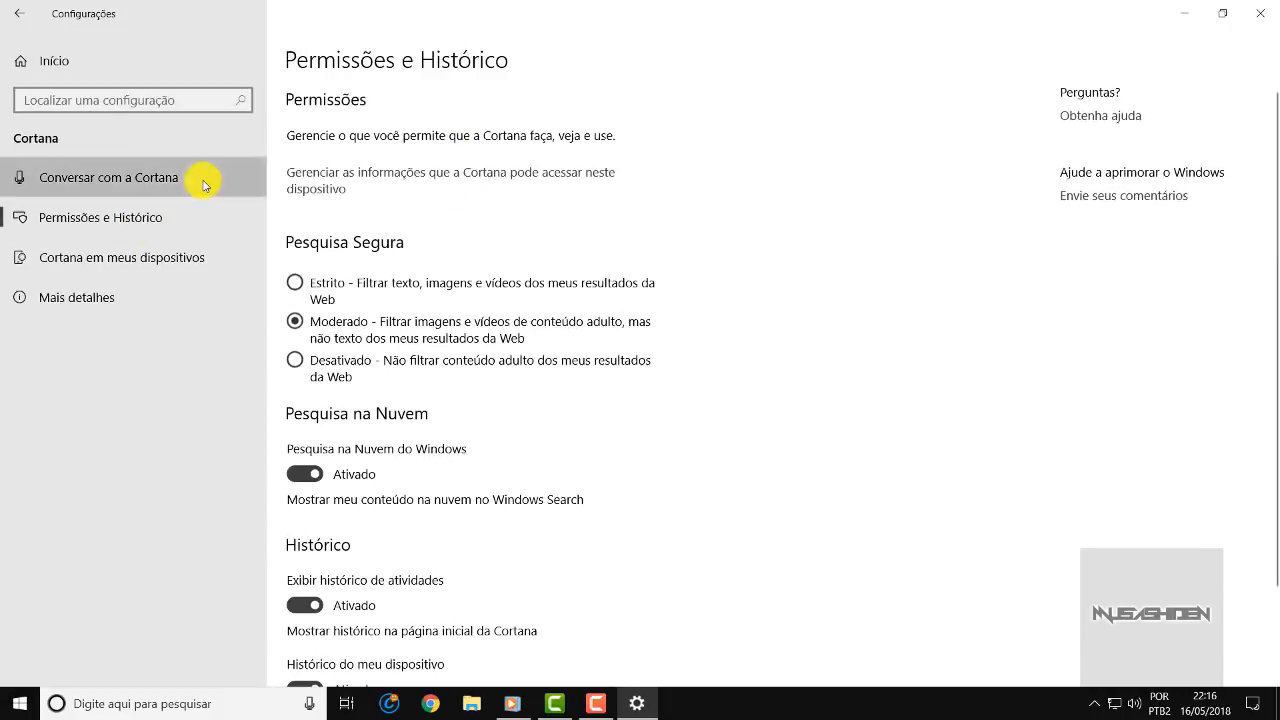
pyautogui.click(204, 185)
pyautogui.click(20, 703)
pyautogui.click(178, 704)
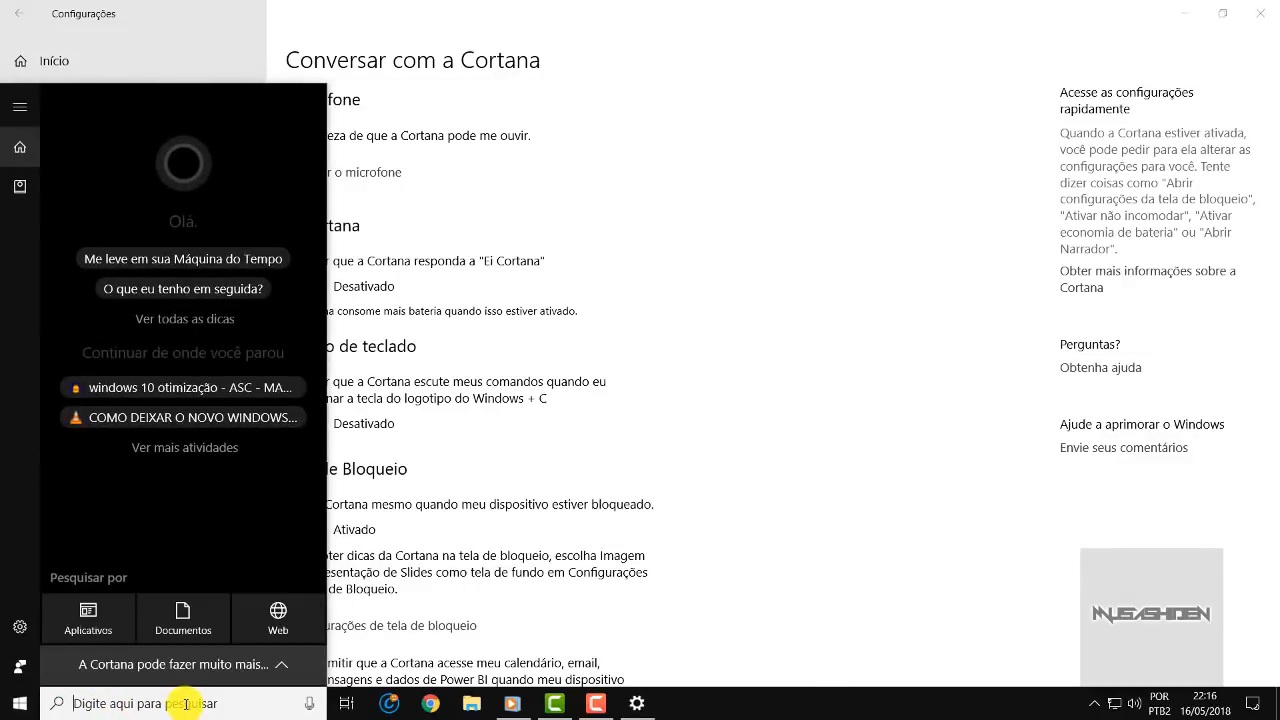
pyautogui.click(185, 704)
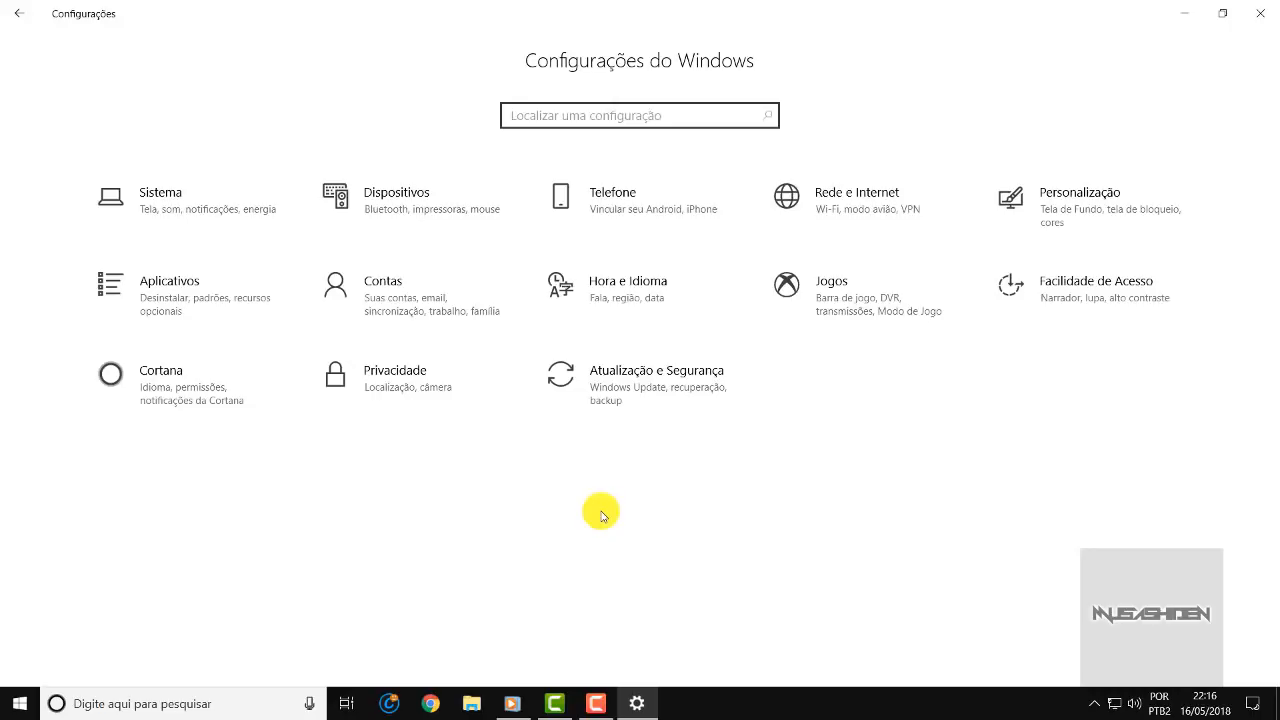
# Step: Disable website access to the language list and Mostrar conteúdo sugerido no app Configurações in the Geral privacy settings
pyautogui.click(400, 372)
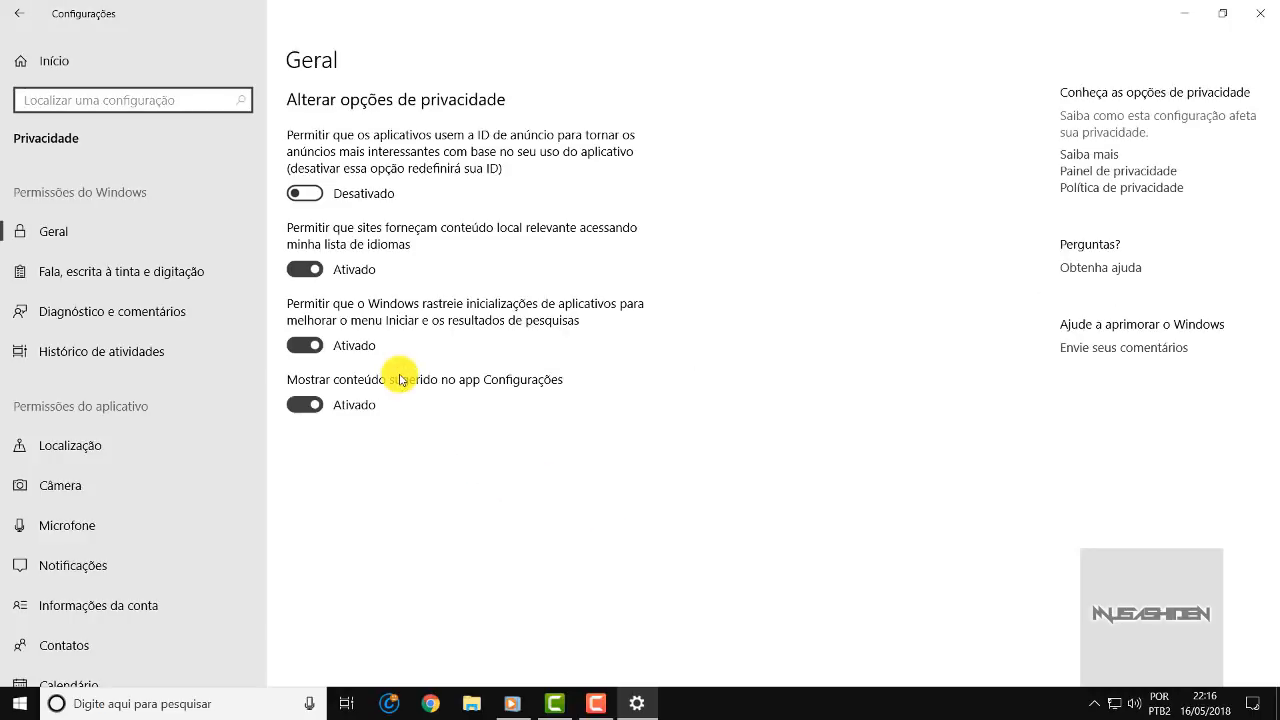
pyautogui.scroll(-5, 137, 298)
pyautogui.scroll(5, 137, 296)
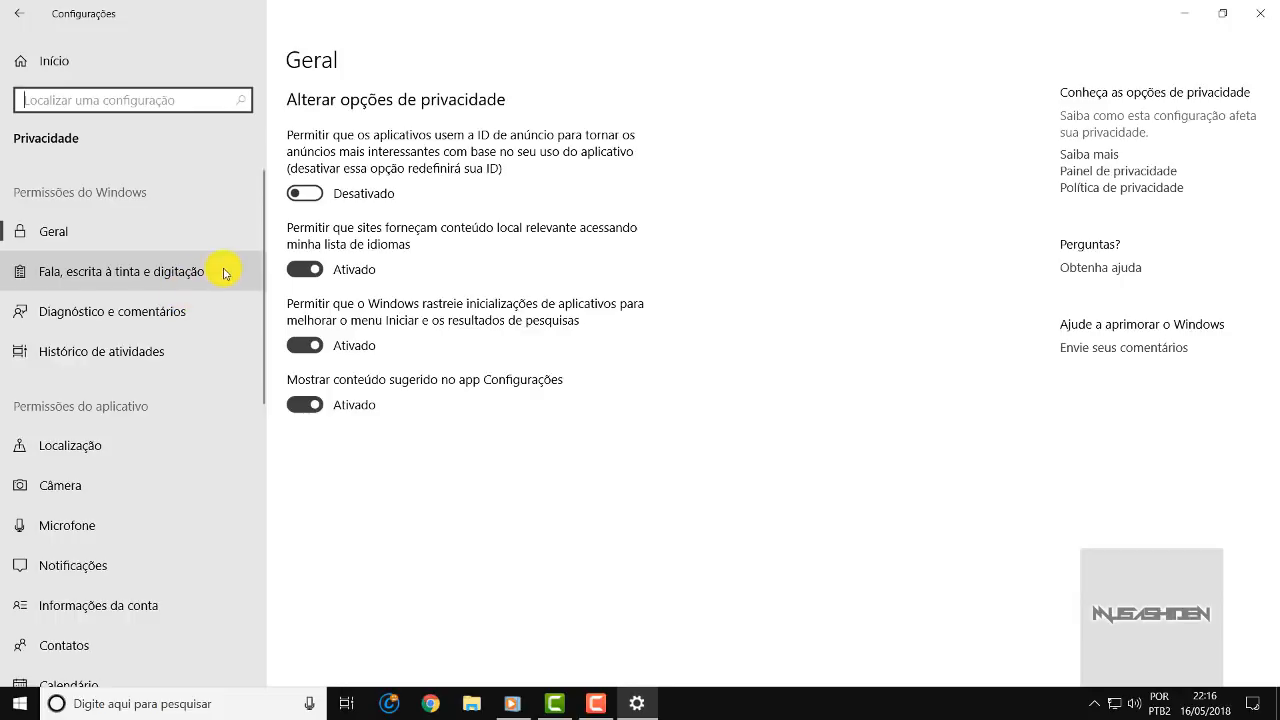
pyautogui.click(158, 236)
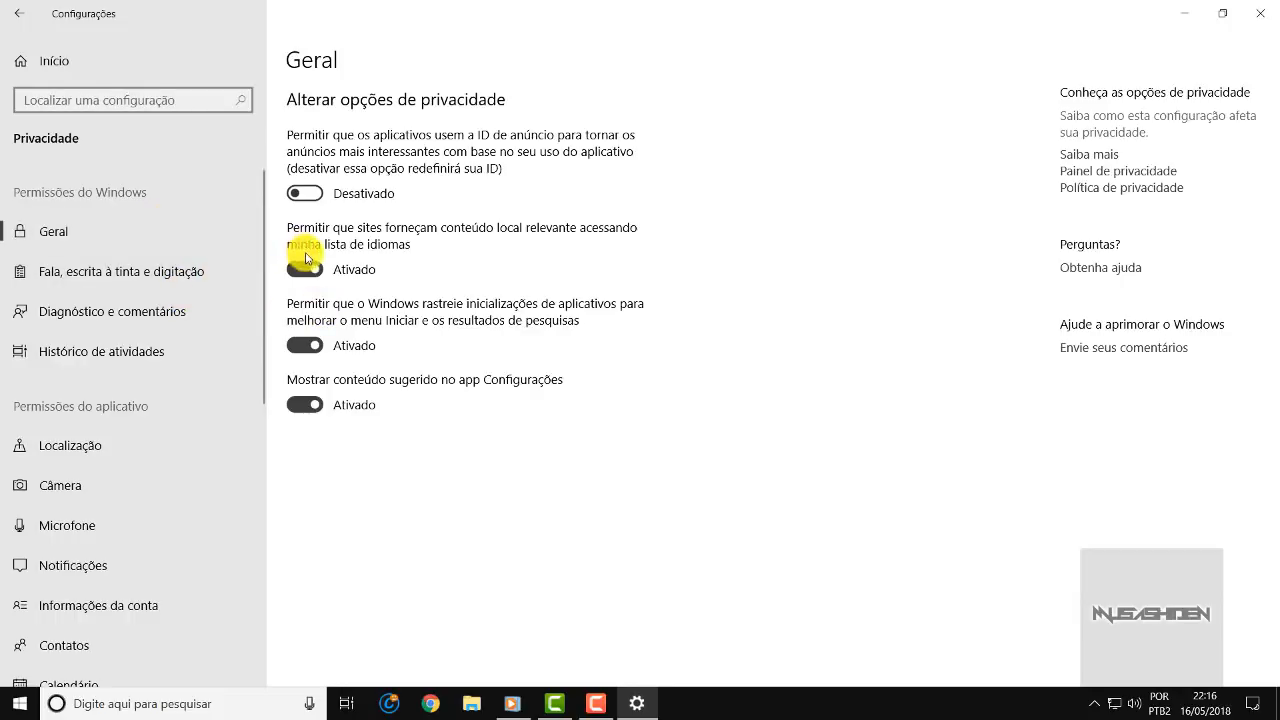
pyautogui.click(316, 406)
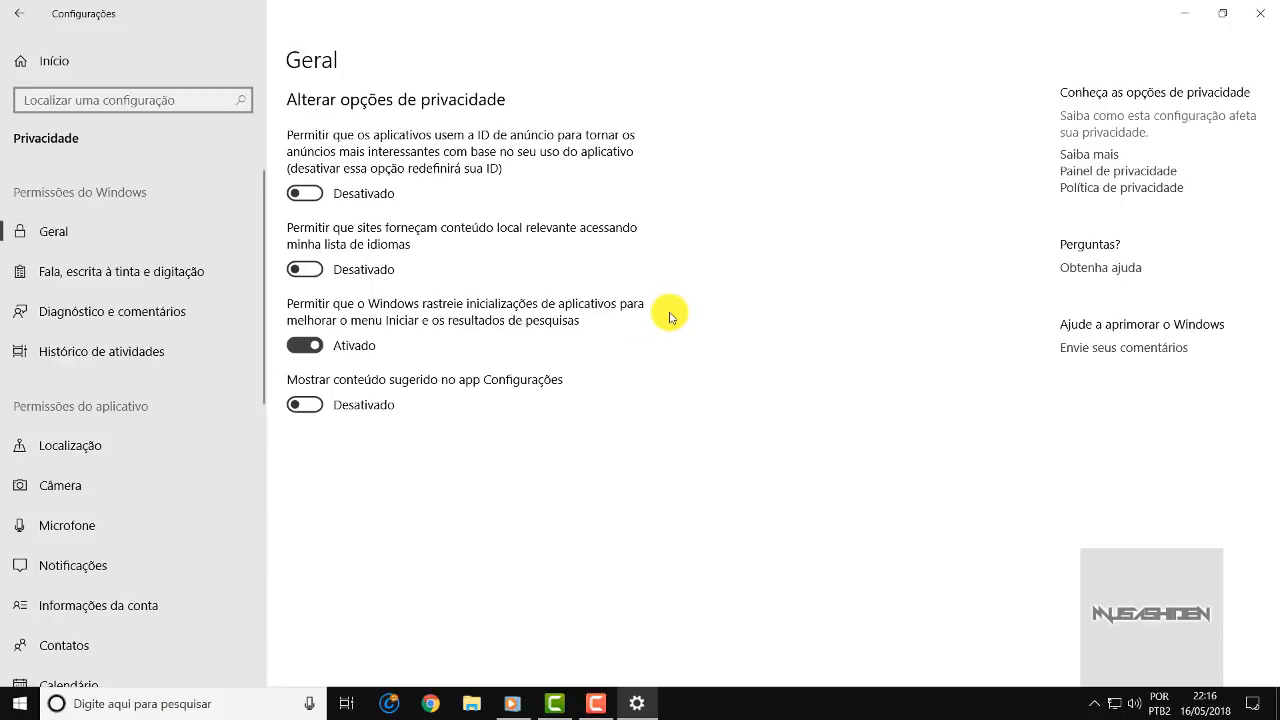
# Step: Examine the Mais usados list in the Start menu and its Mostrar aplicativos mais usados option in the Iniciar personalization settings
pyautogui.click(19, 703)
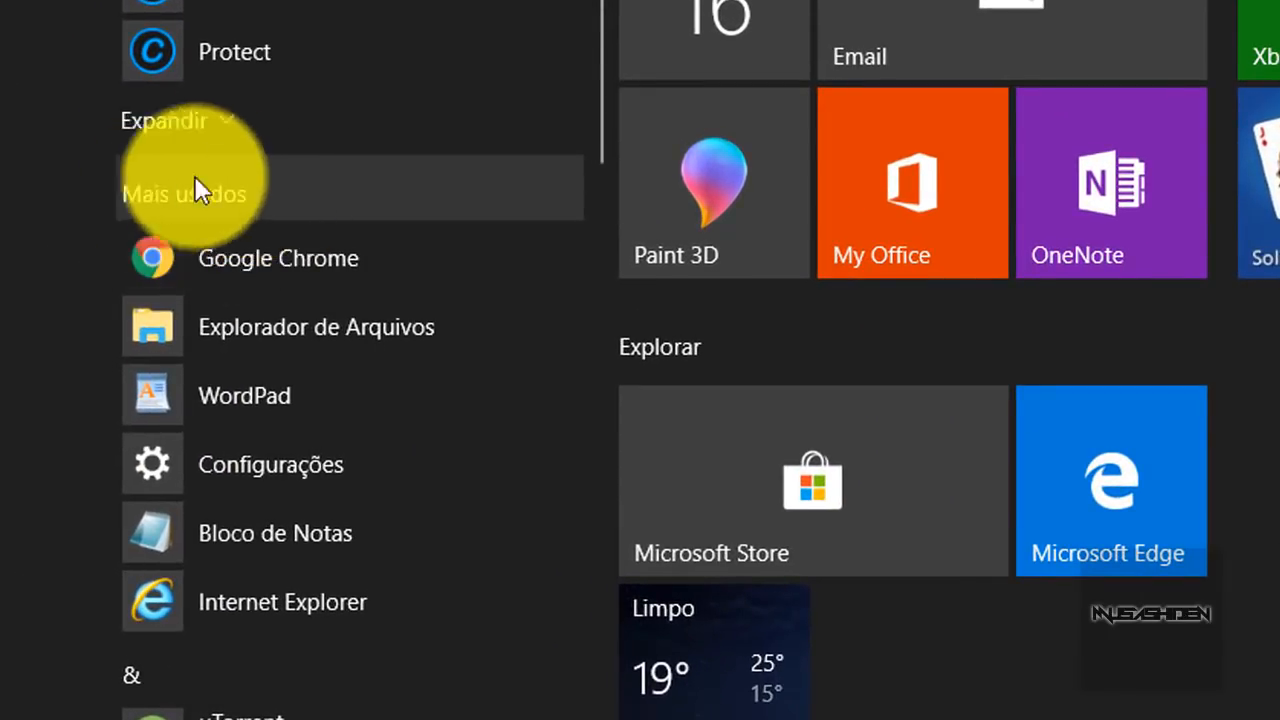
pyautogui.press('Escape')
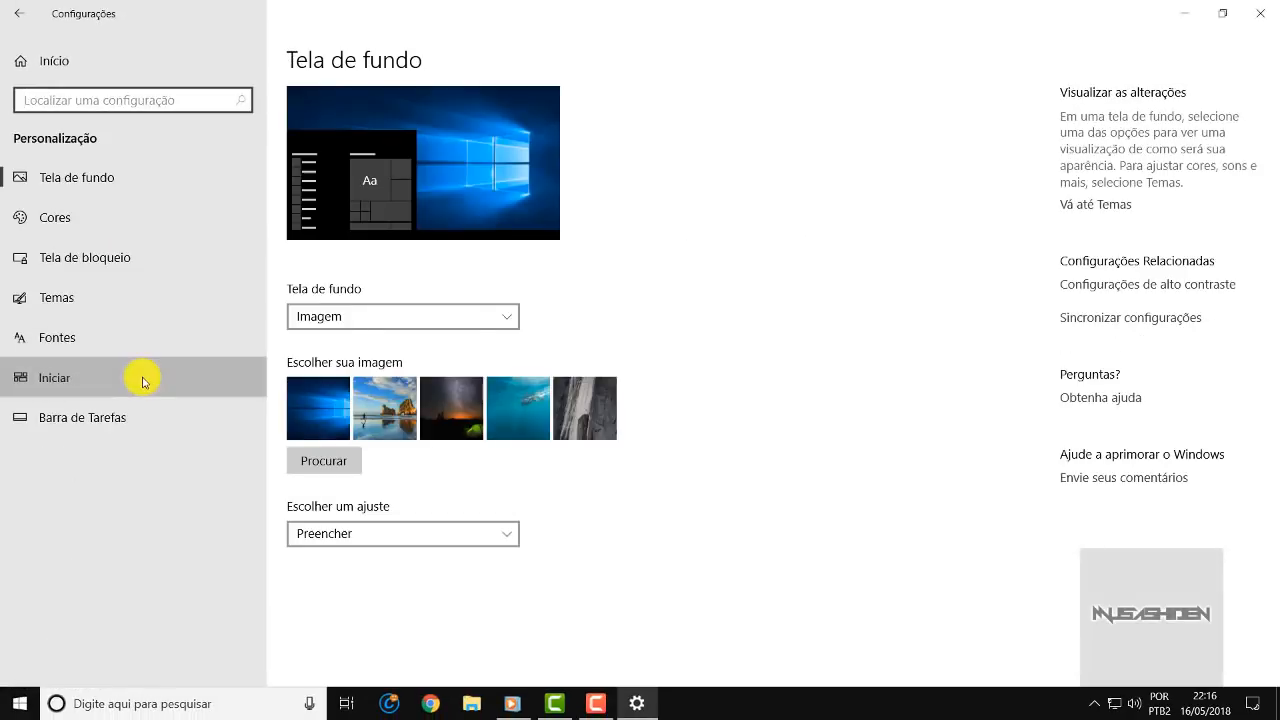
pyautogui.click(143, 377)
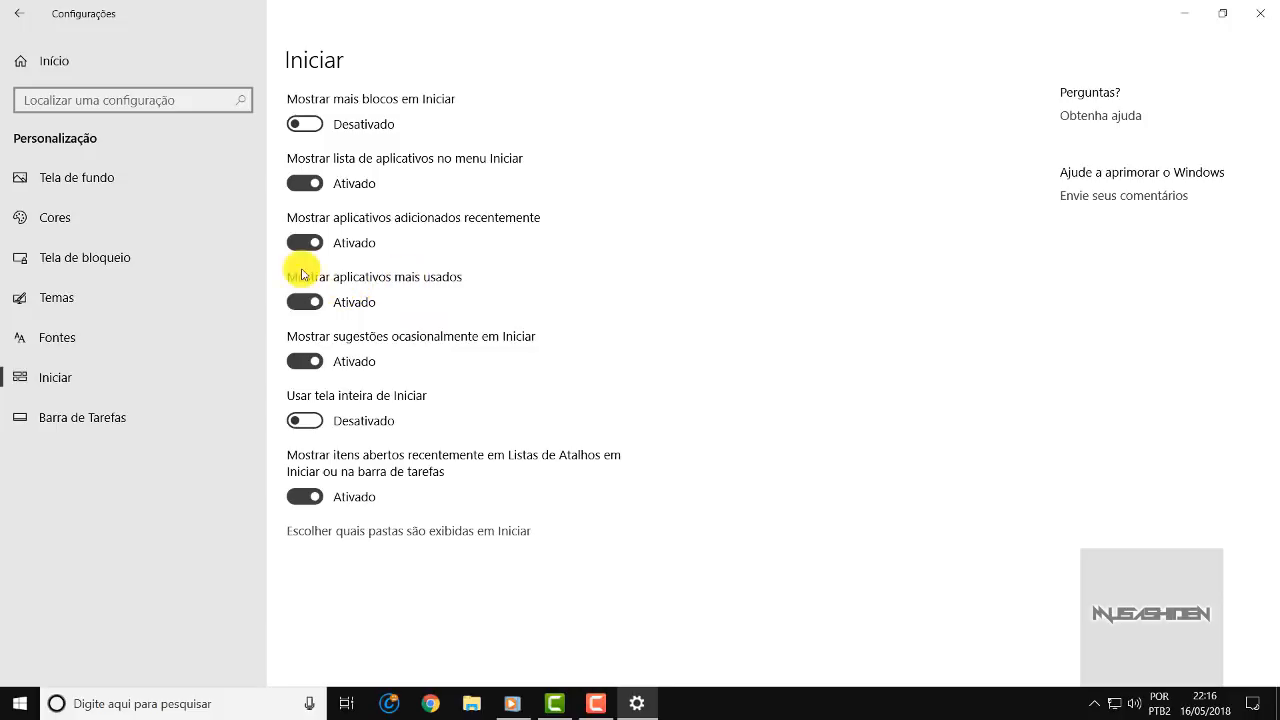
pyautogui.click(60, 62)
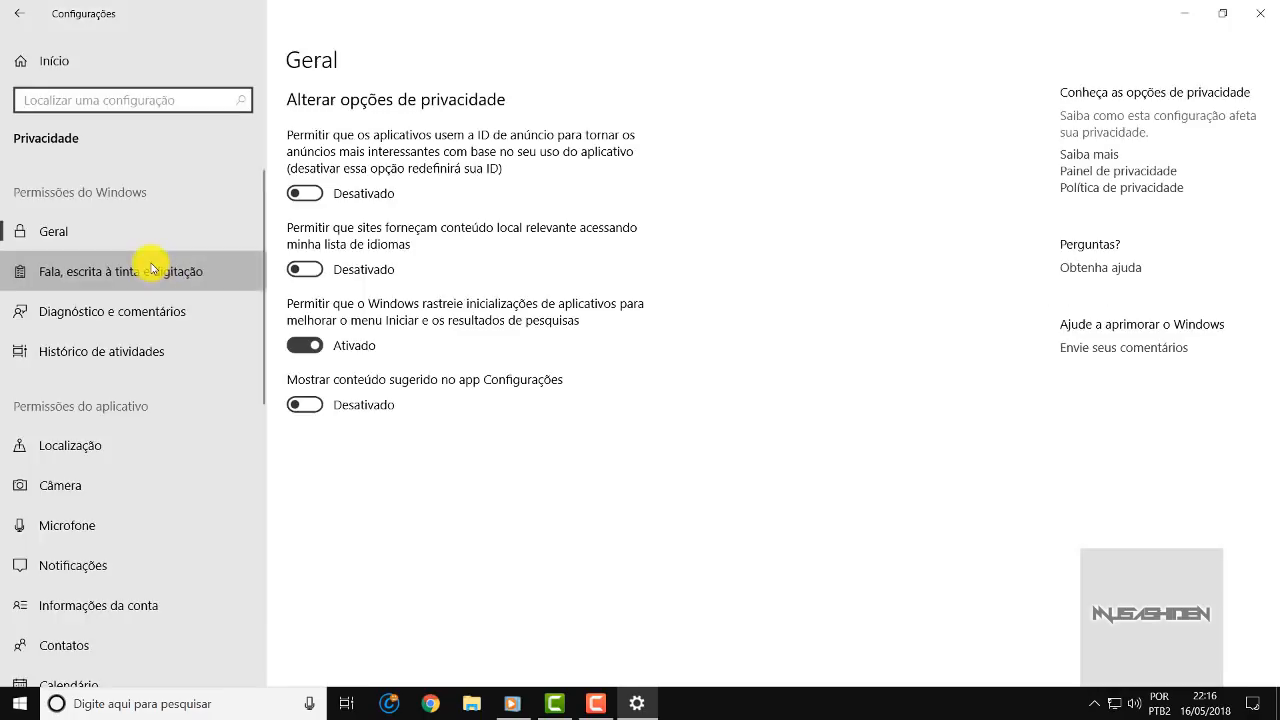
# Step: Review the Fala, escrita à tinta e digitação privacy settings and dismiss the speech services activation prompt without enabling them
pyautogui.click(150, 284)
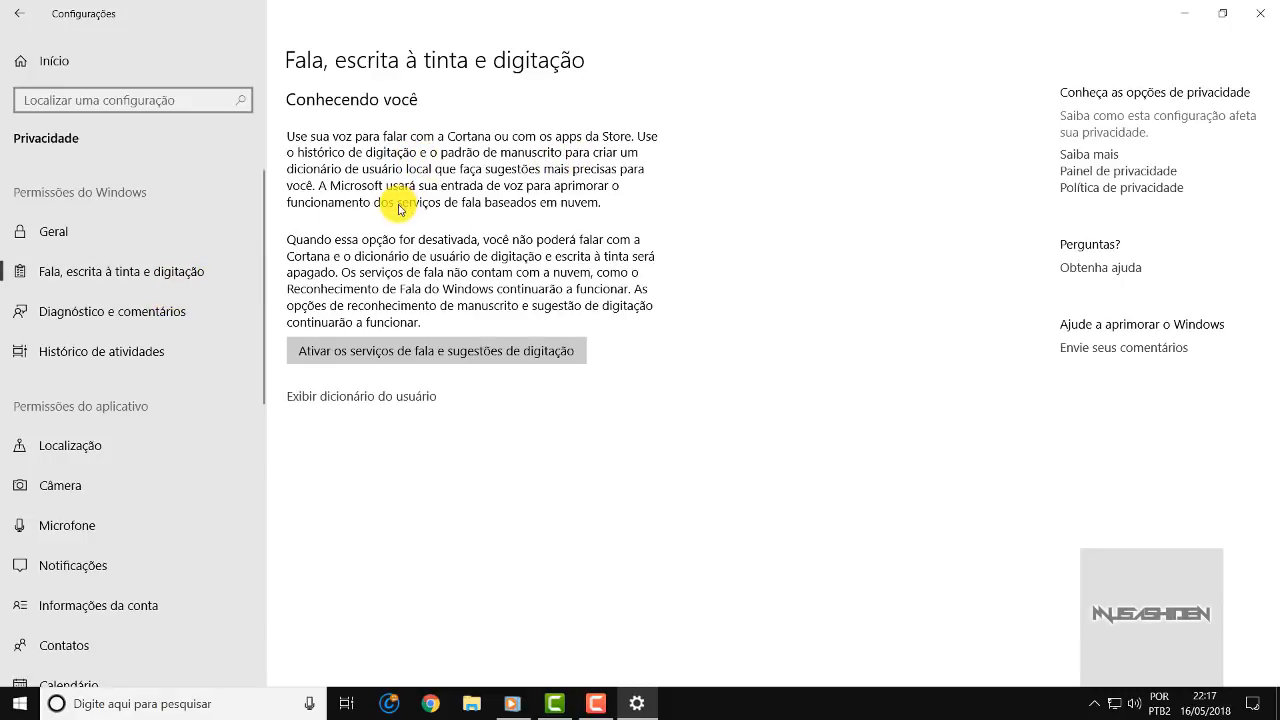
pyautogui.click(491, 358)
pyautogui.click(491, 358)
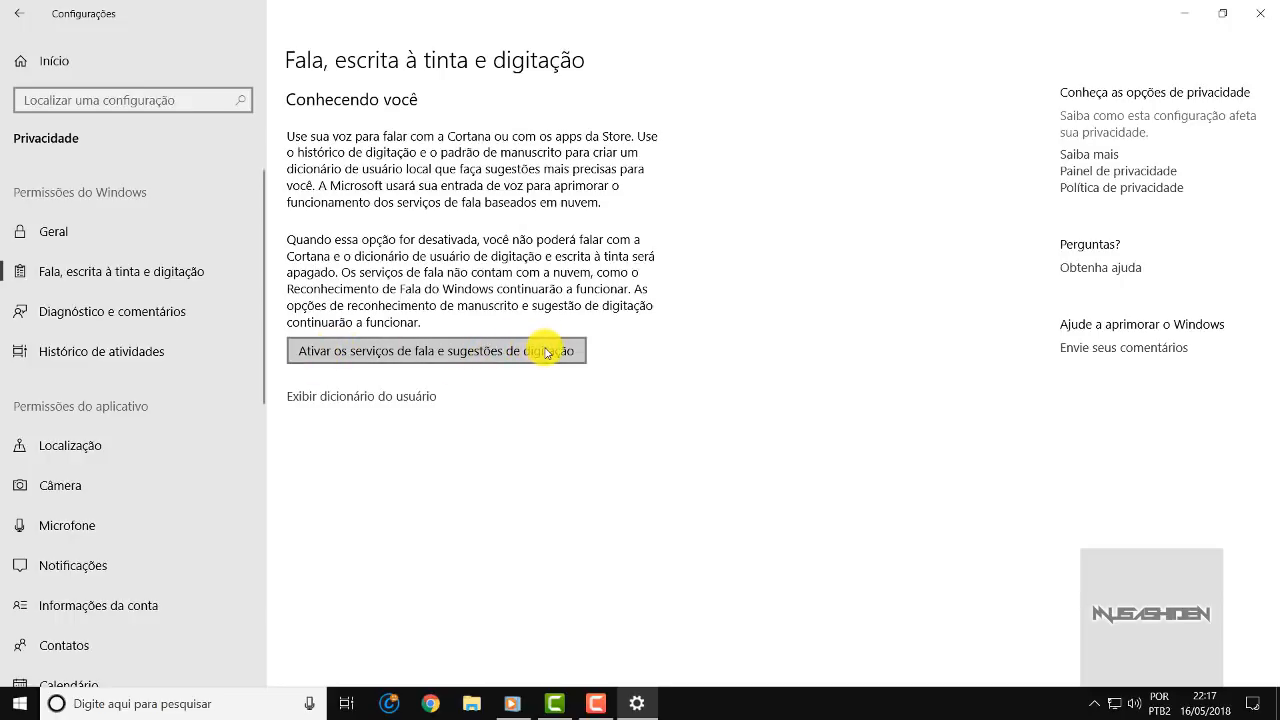
pyautogui.click(543, 357)
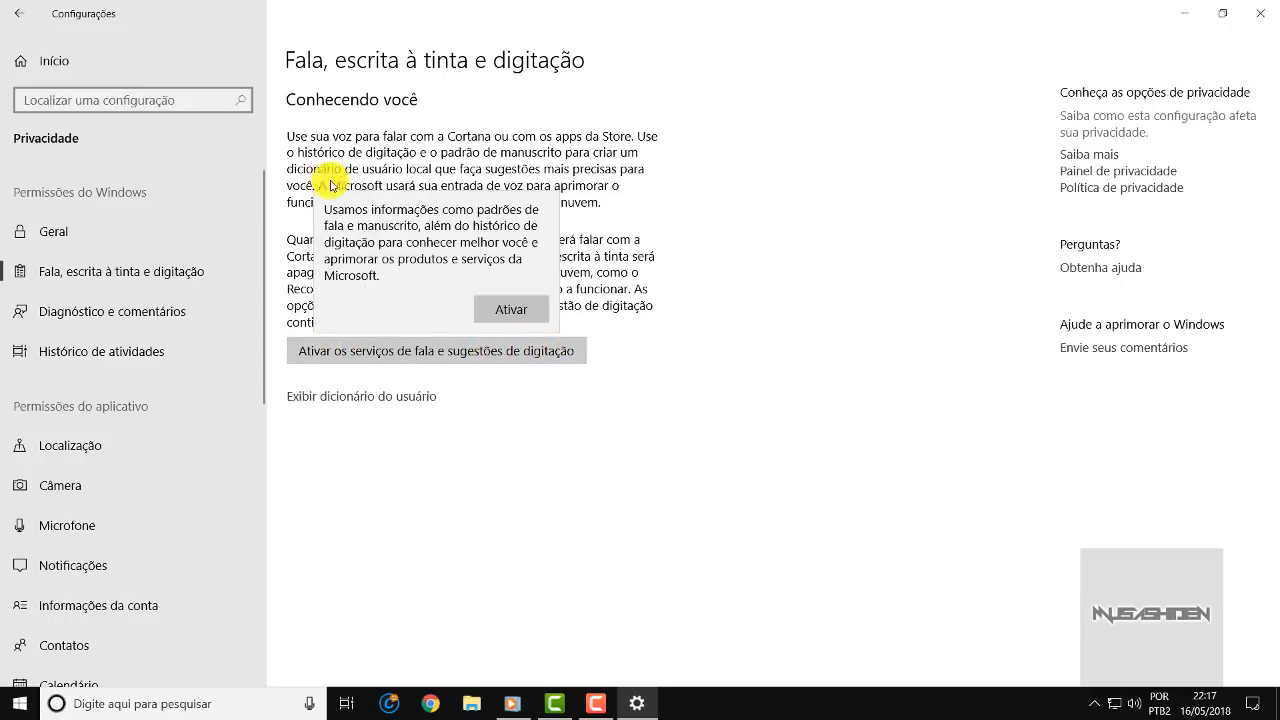
pyautogui.click(615, 150)
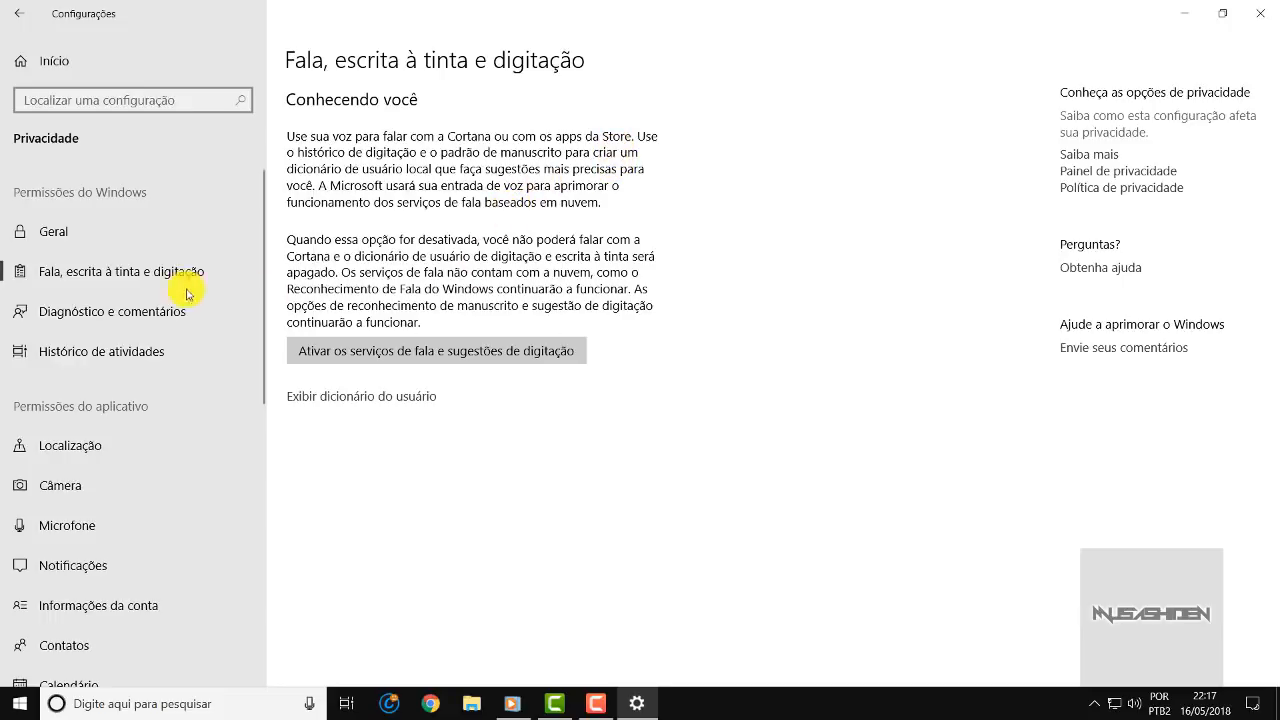
# Step: Compare the Básico and Completo diagnostic data options in the Diagnóstico e comentários privacy settings
pyautogui.click(125, 316)
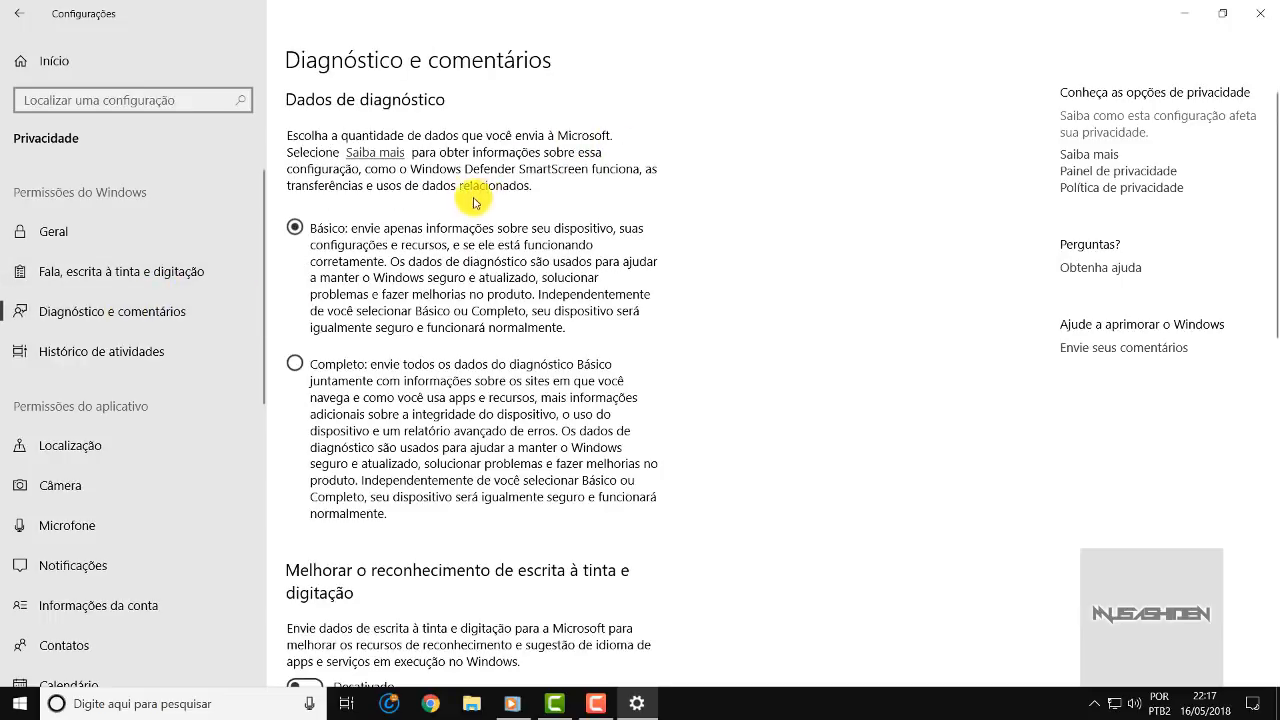
pyautogui.scroll(-5, 402, 165)
pyautogui.scroll(-2, 402, 165)
pyautogui.scroll(7, 405, 164)
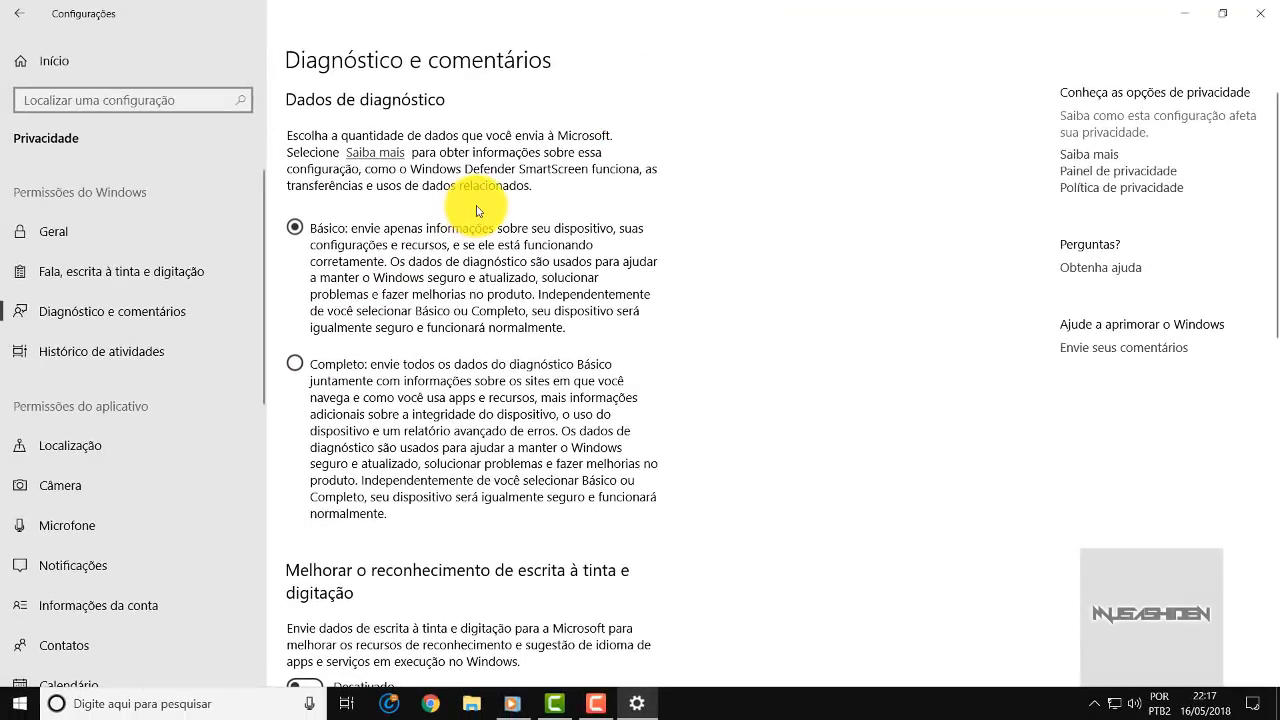
pyautogui.scroll(-5, 509, 184)
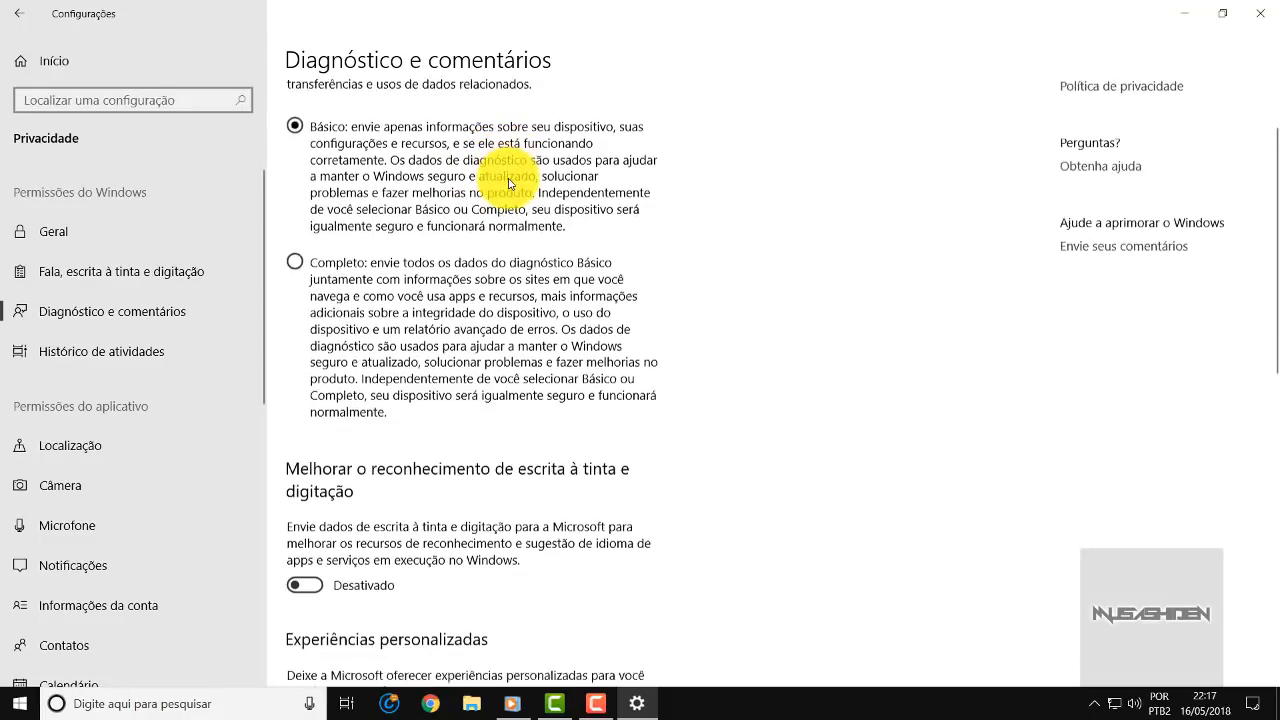
pyautogui.scroll(4, 509, 184)
pyautogui.scroll(1, 509, 184)
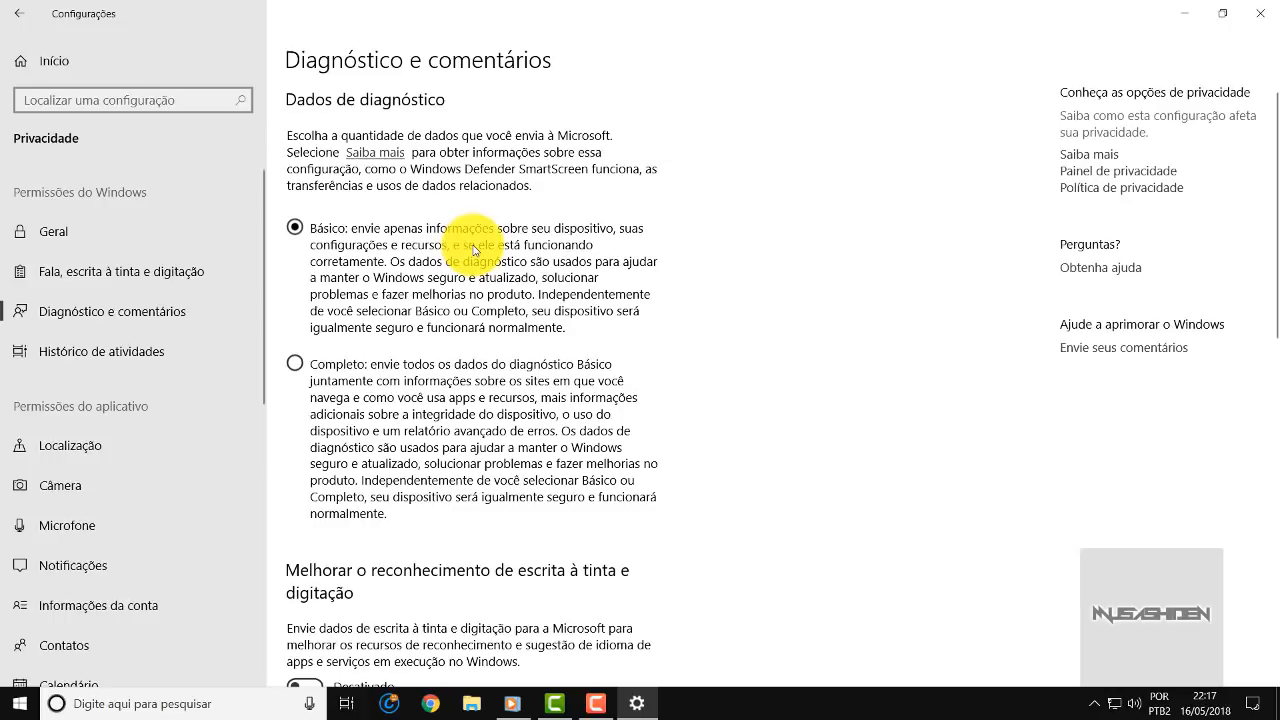
pyautogui.scroll(-1, 475, 250)
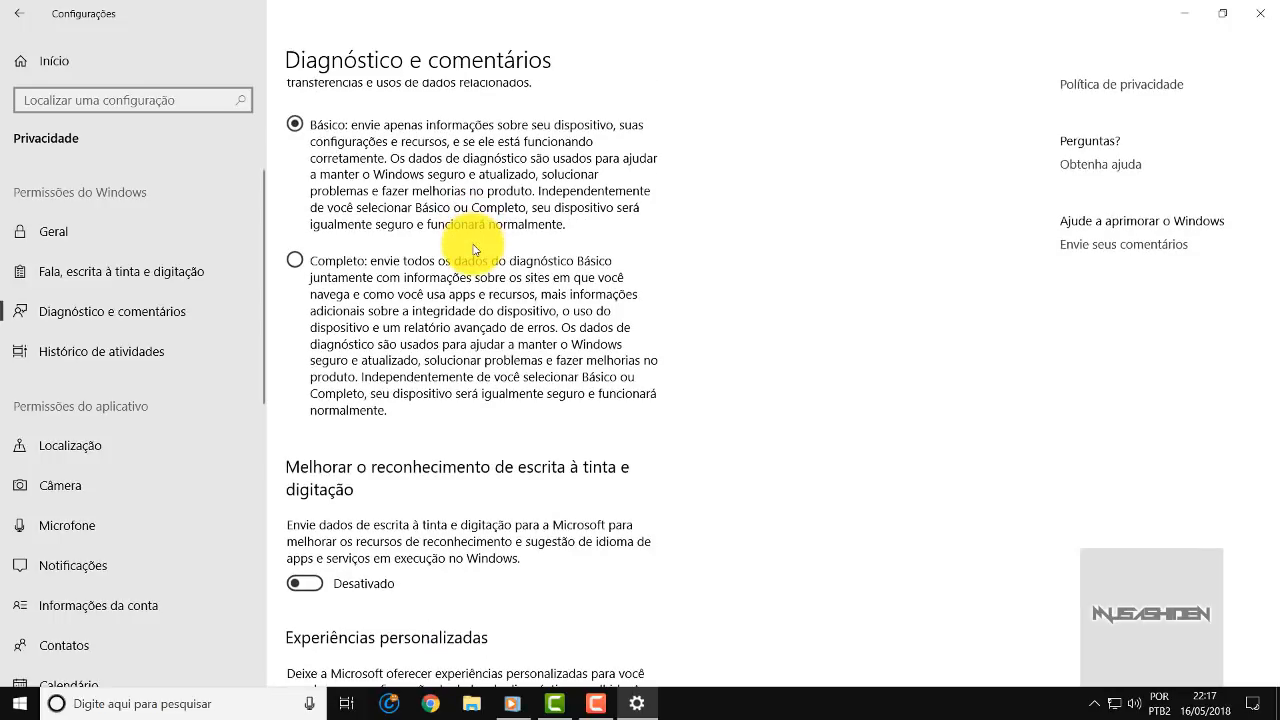
pyautogui.scroll(1, 475, 250)
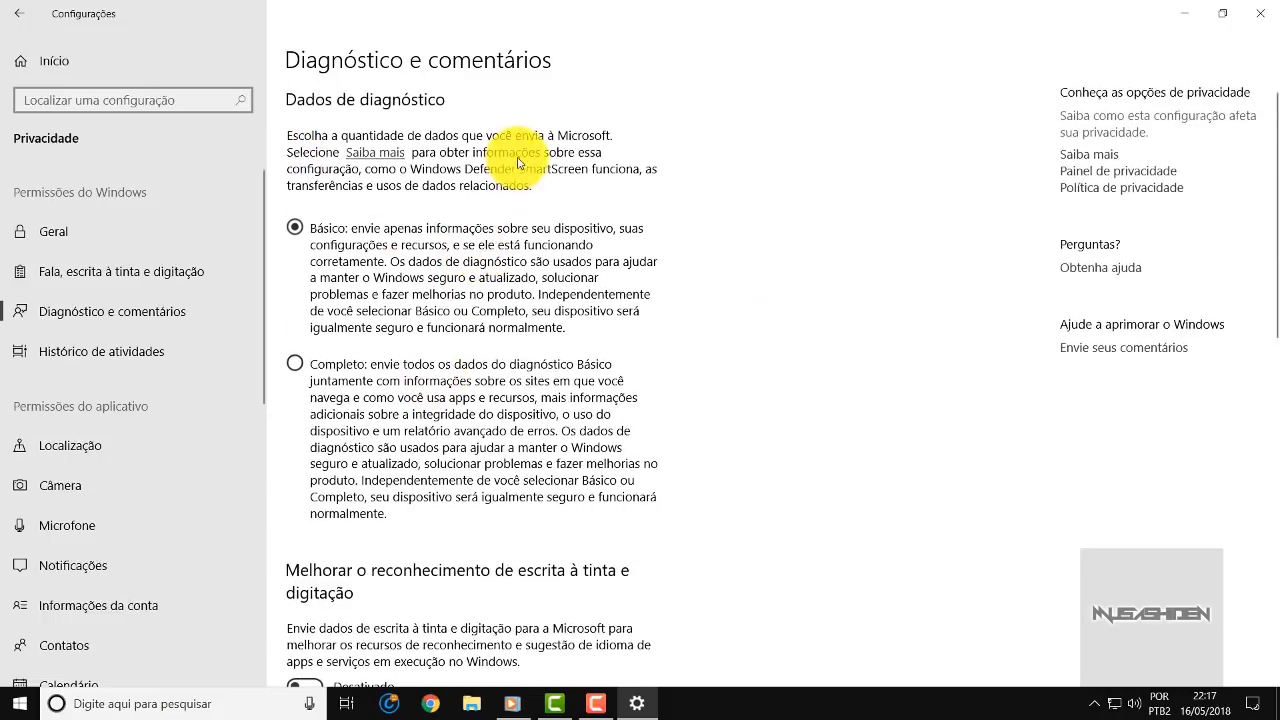
# Step: Review the handwriting recognition, Experiências personalizadas, diagnostic data viewer and deletion, and Frequência de comentários options
pyautogui.scroll(-4, 530, 160)
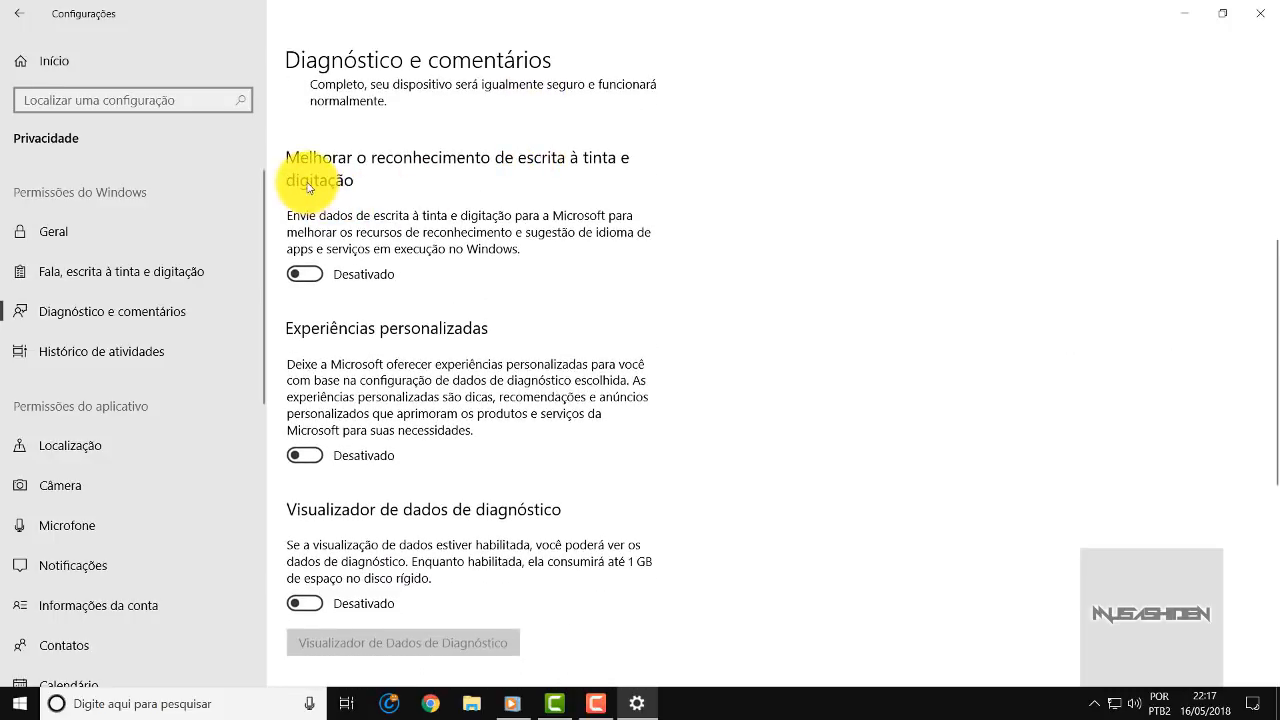
pyautogui.scroll(-2, 306, 357)
pyautogui.scroll(2, 330, 337)
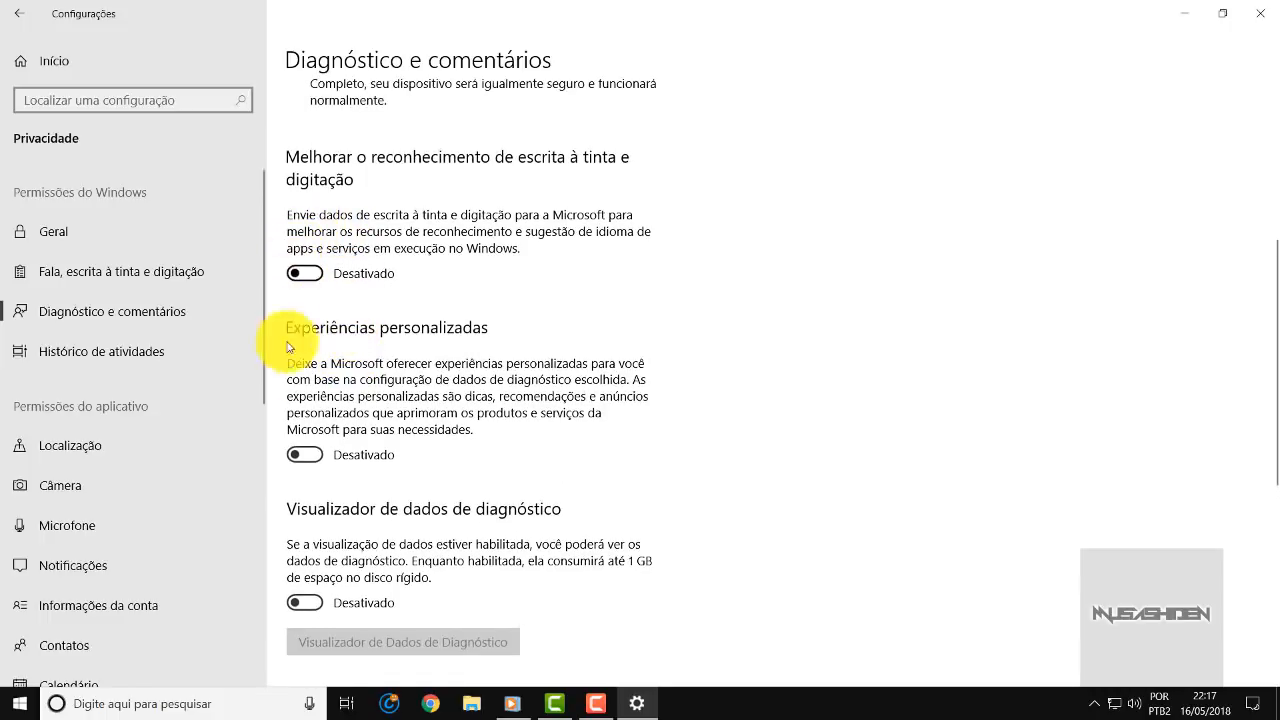
pyautogui.scroll(-3, 400, 334)
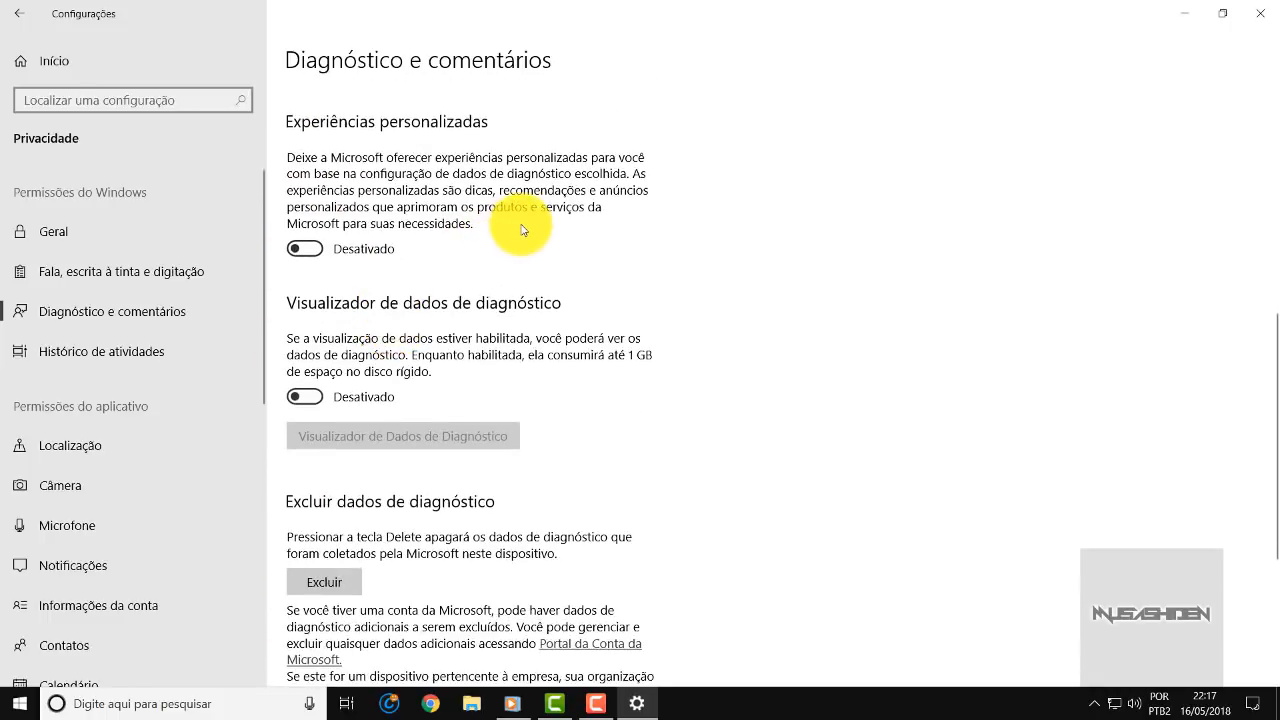
pyautogui.scroll(-3, 521, 229)
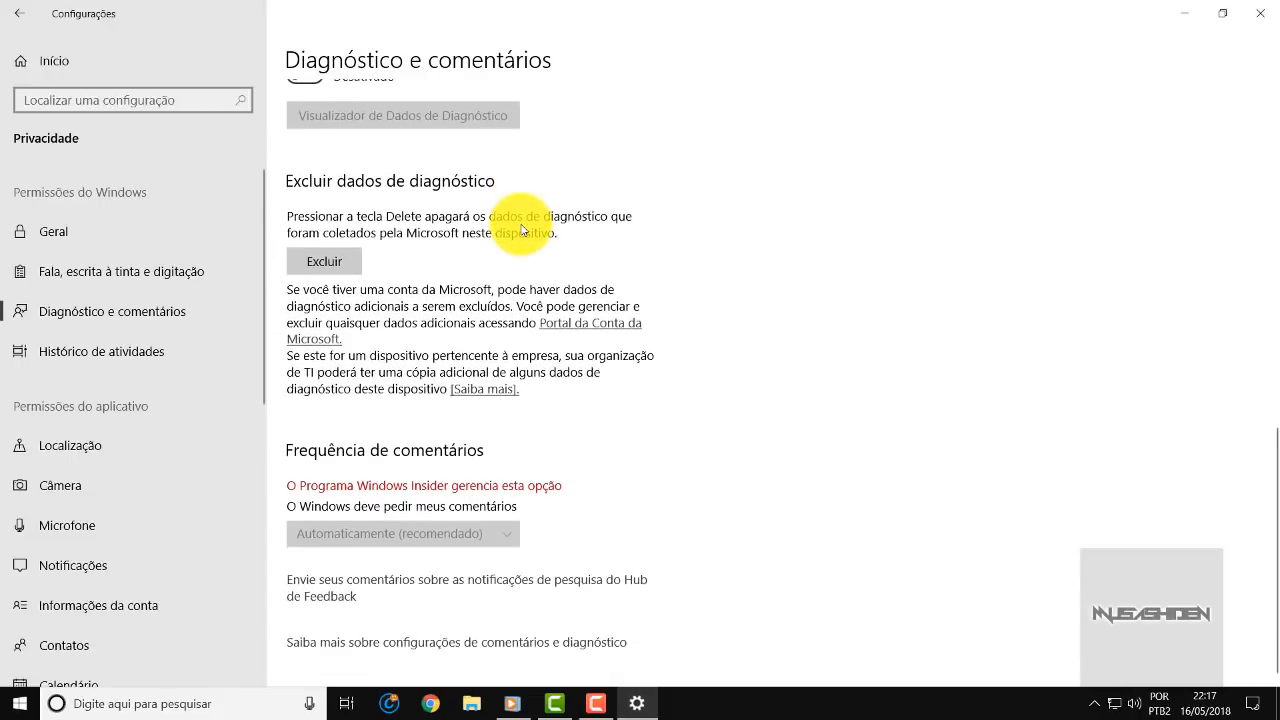
pyautogui.scroll(6, 510, 318)
# Step: Examine the Histórico de atividades privacy settings and browse the recorded activities in the Task View timeline back to 10 de maio
pyautogui.click(141, 362)
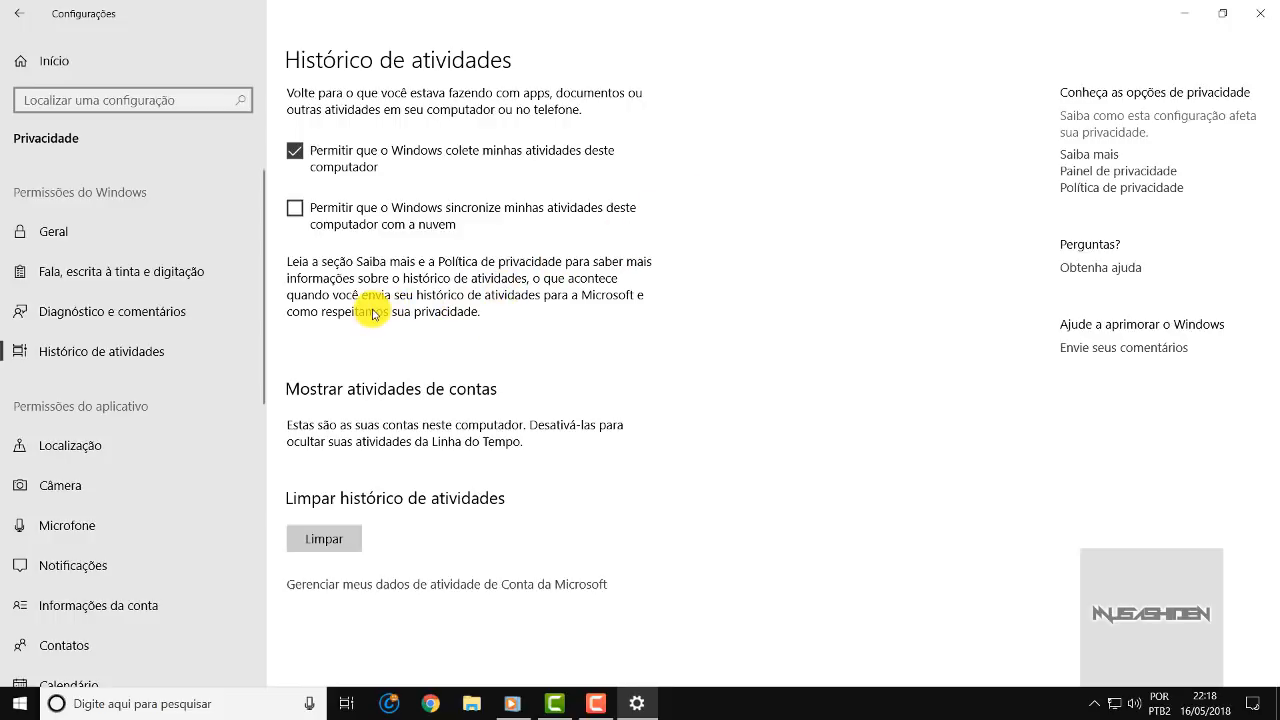
pyautogui.click(345, 706)
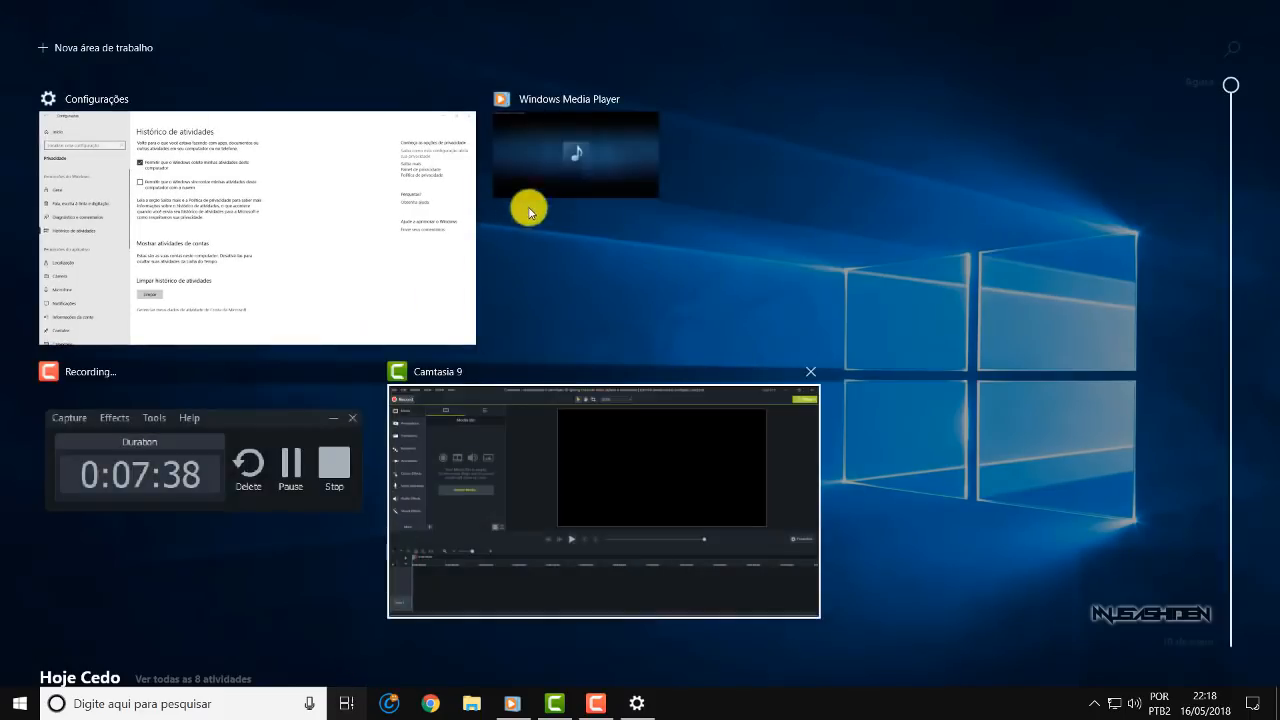
pyautogui.scroll(-10, 845, 175)
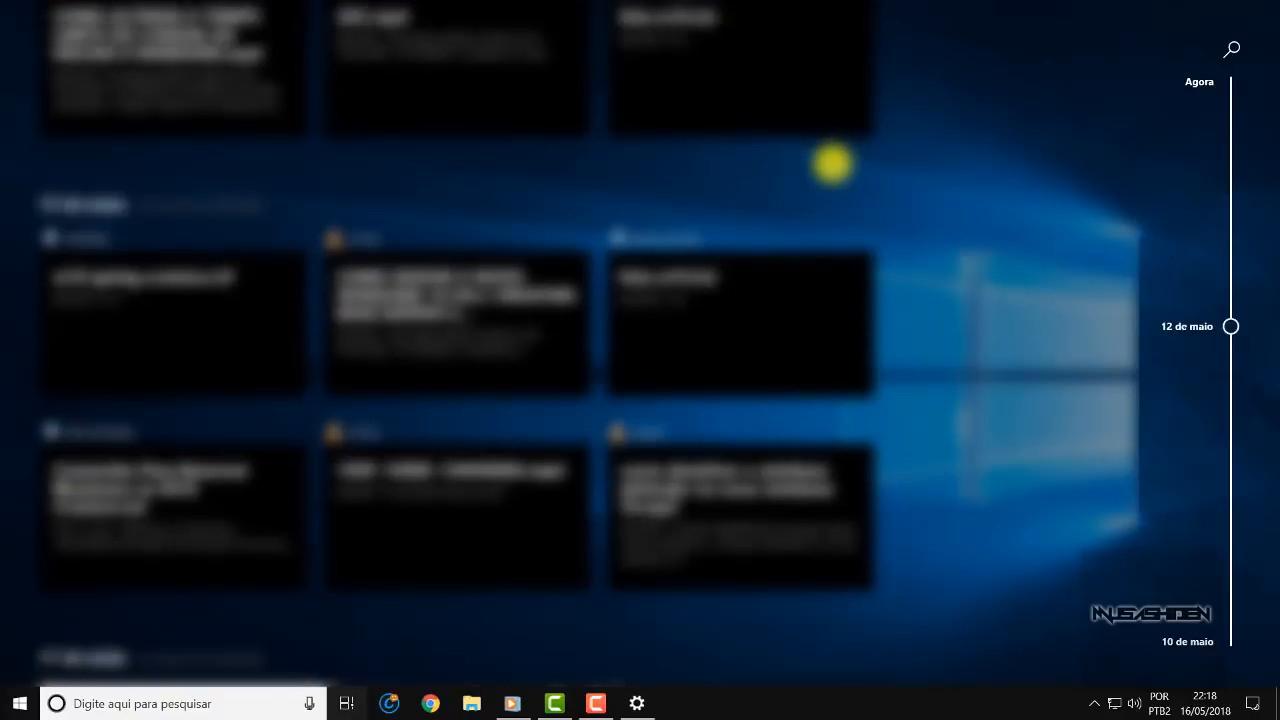
pyautogui.scroll(-4, 828, 160)
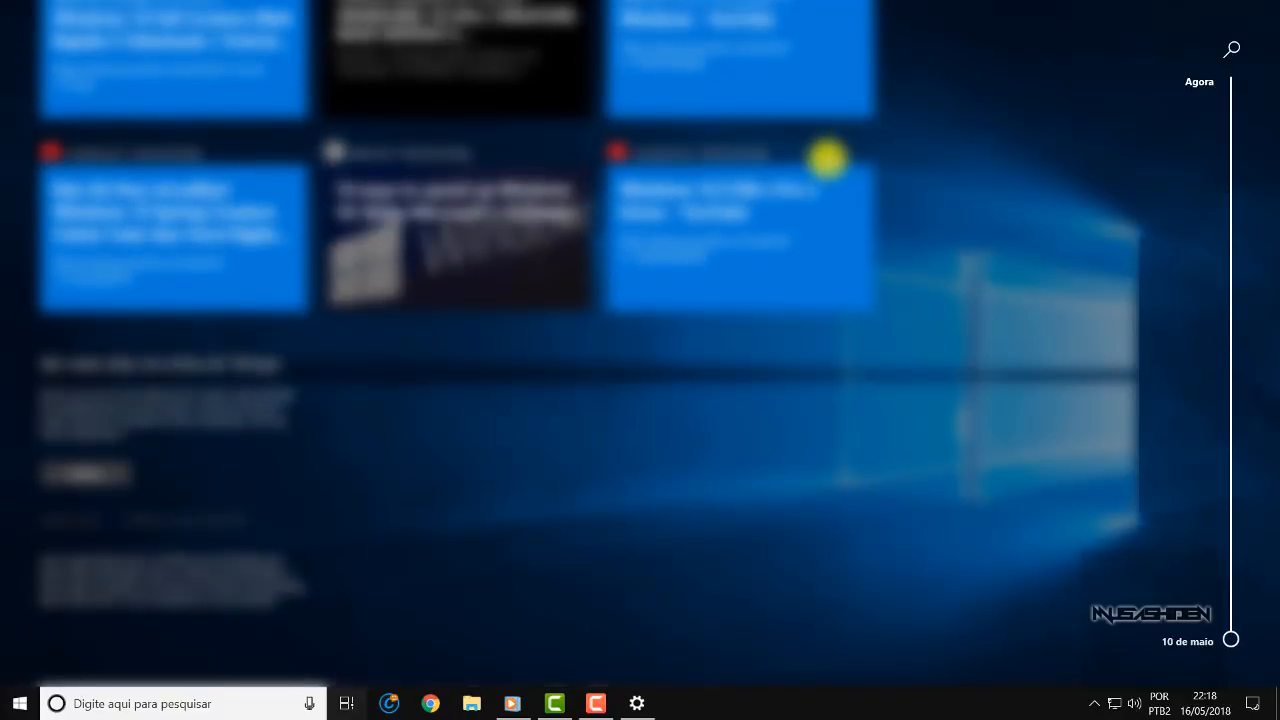
pyautogui.scroll(8, 820, 163)
pyautogui.scroll(6, 840, 142)
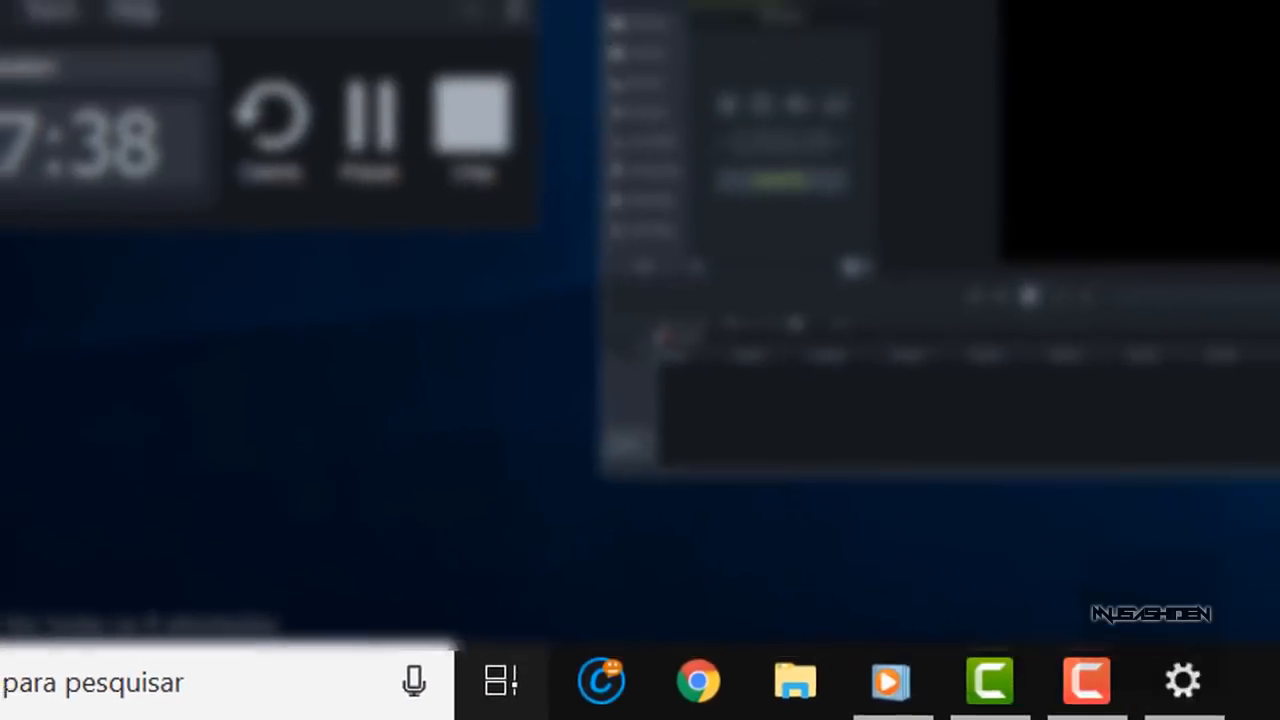
pyautogui.scroll(-8, 780, 196)
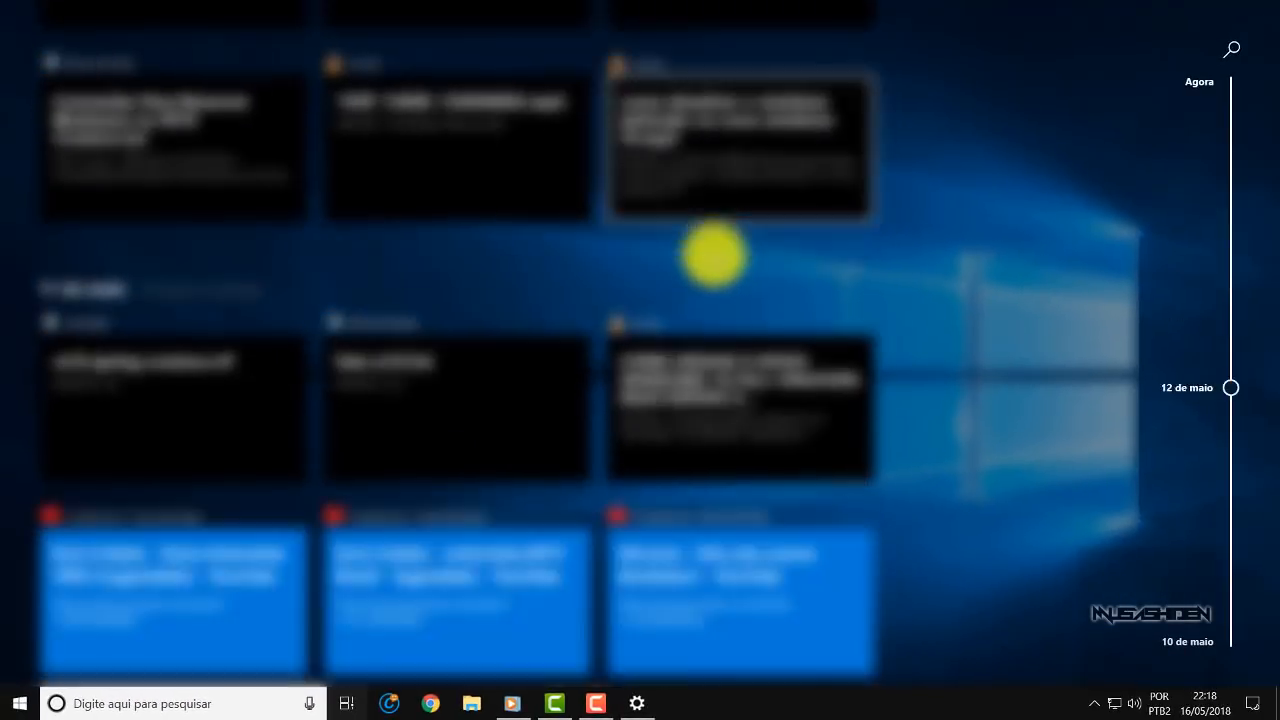
pyautogui.scroll(-7, 714, 254)
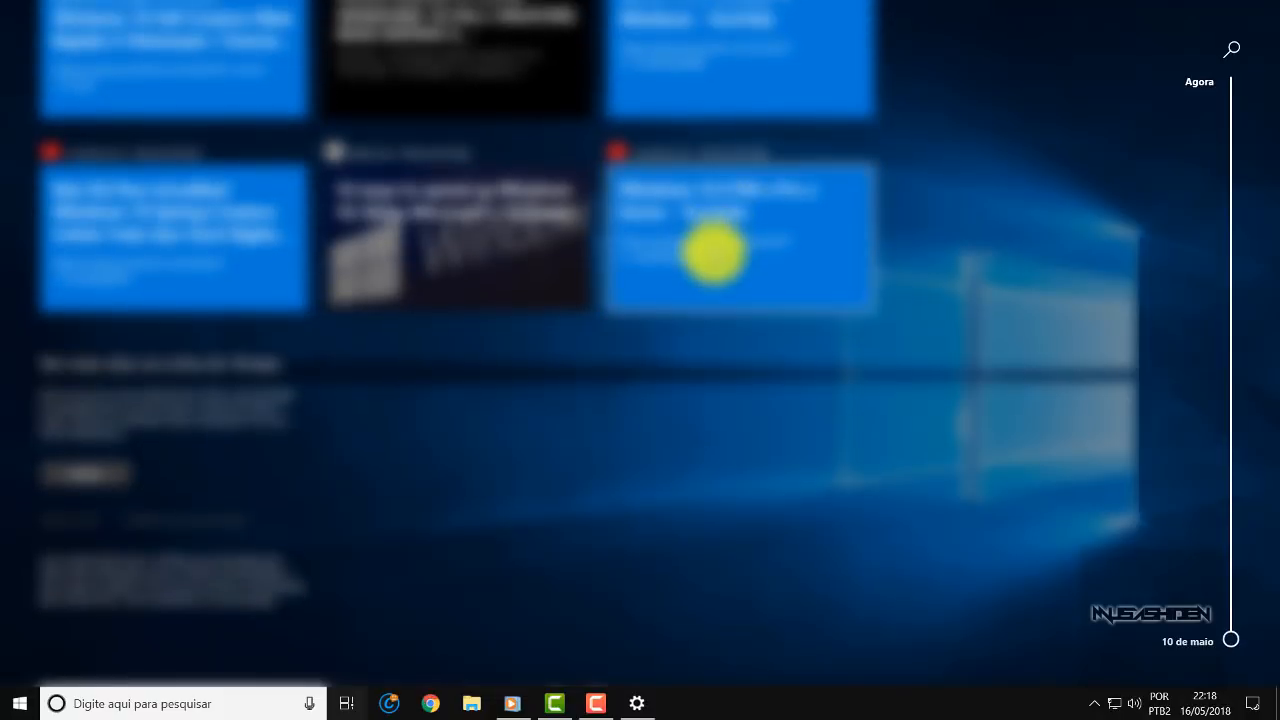
pyautogui.scroll(10, 714, 253)
pyautogui.scroll(4, 714, 252)
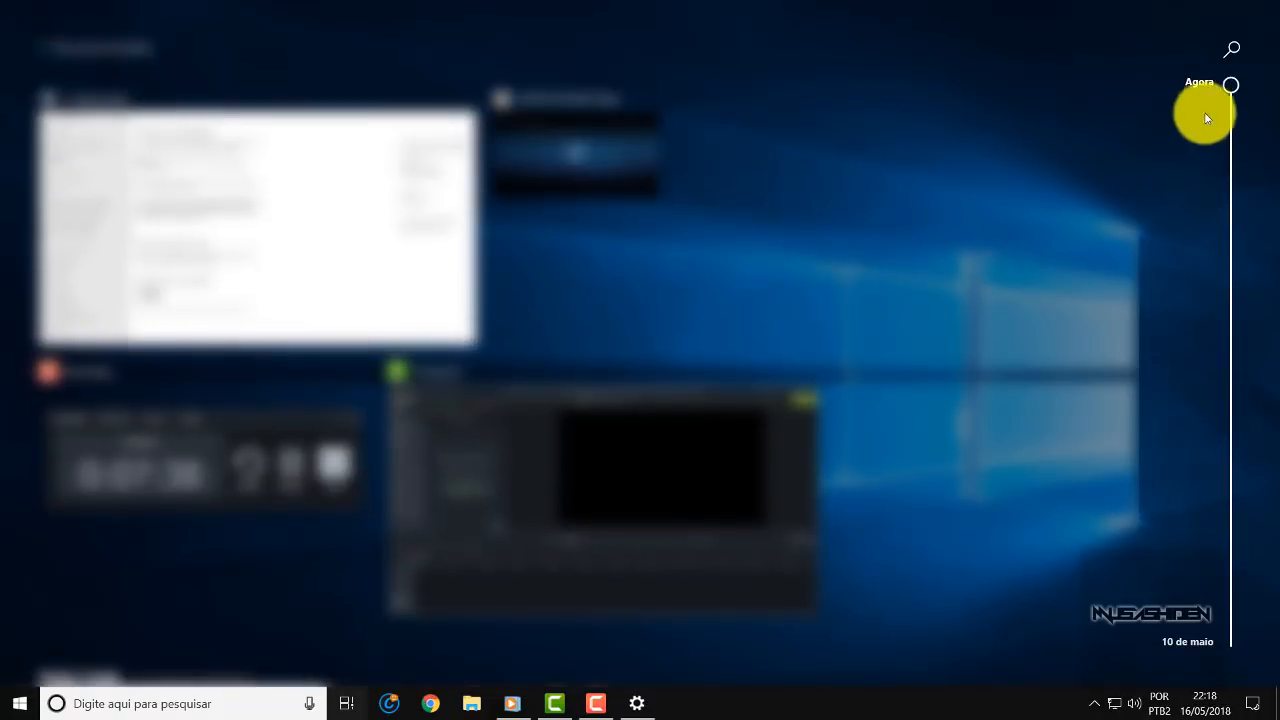
# Step: Examine the Task View timeline back to 10 de maio and its list of open windows, returning to the Histórico de atividades settings
pyautogui.moveTo(1230, 86); pyautogui.dragTo(1219, 569)
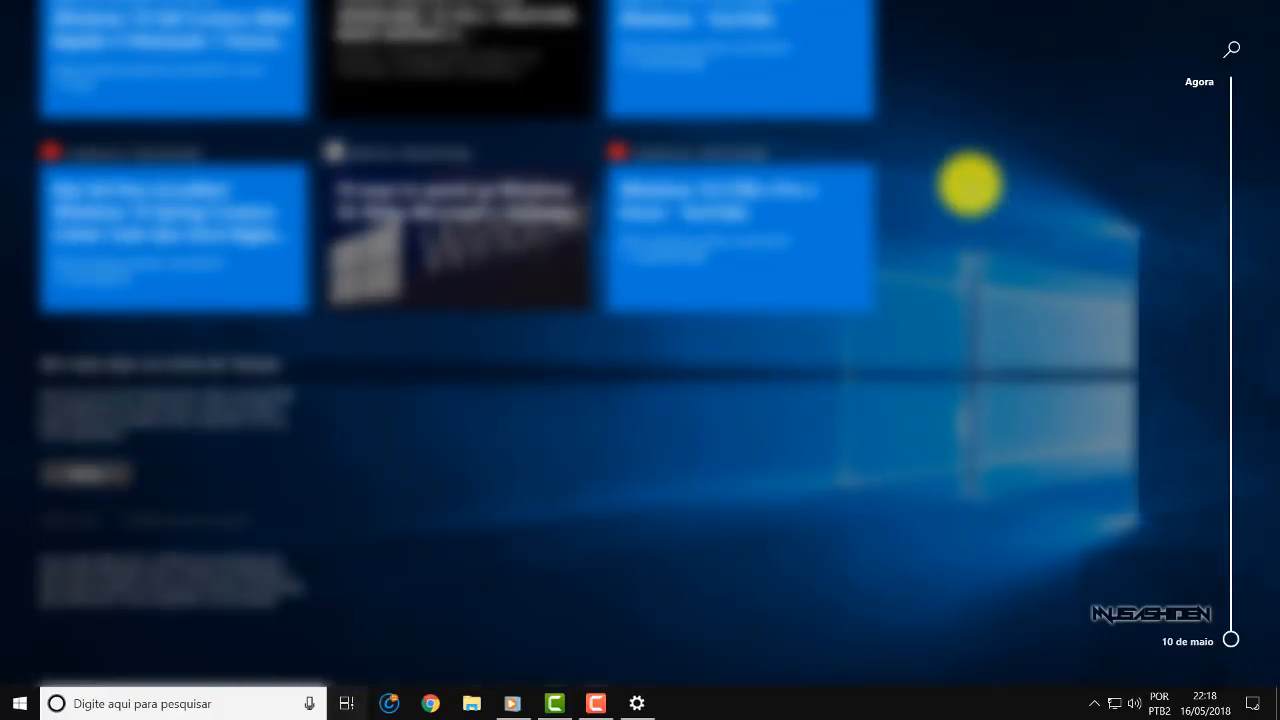
pyautogui.scroll(5, 970, 183)
pyautogui.scroll(5, 970, 183)
pyautogui.click(968, 186)
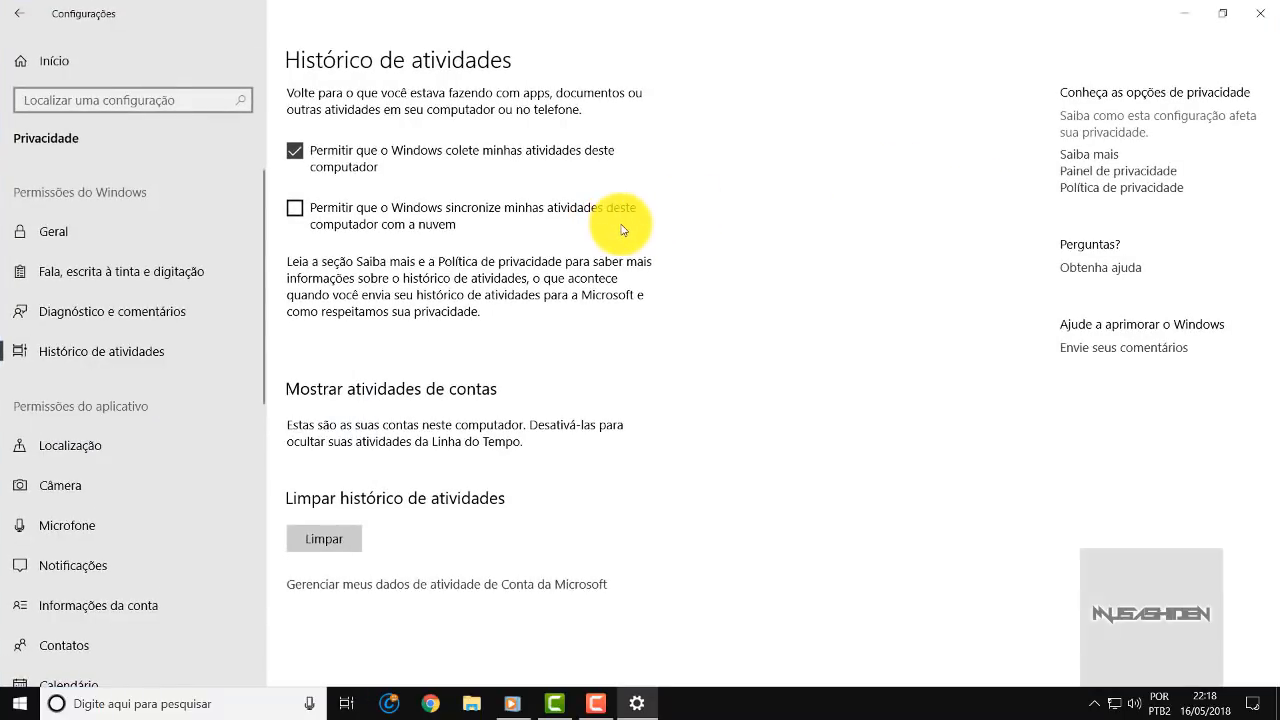
pyautogui.click(595, 705)
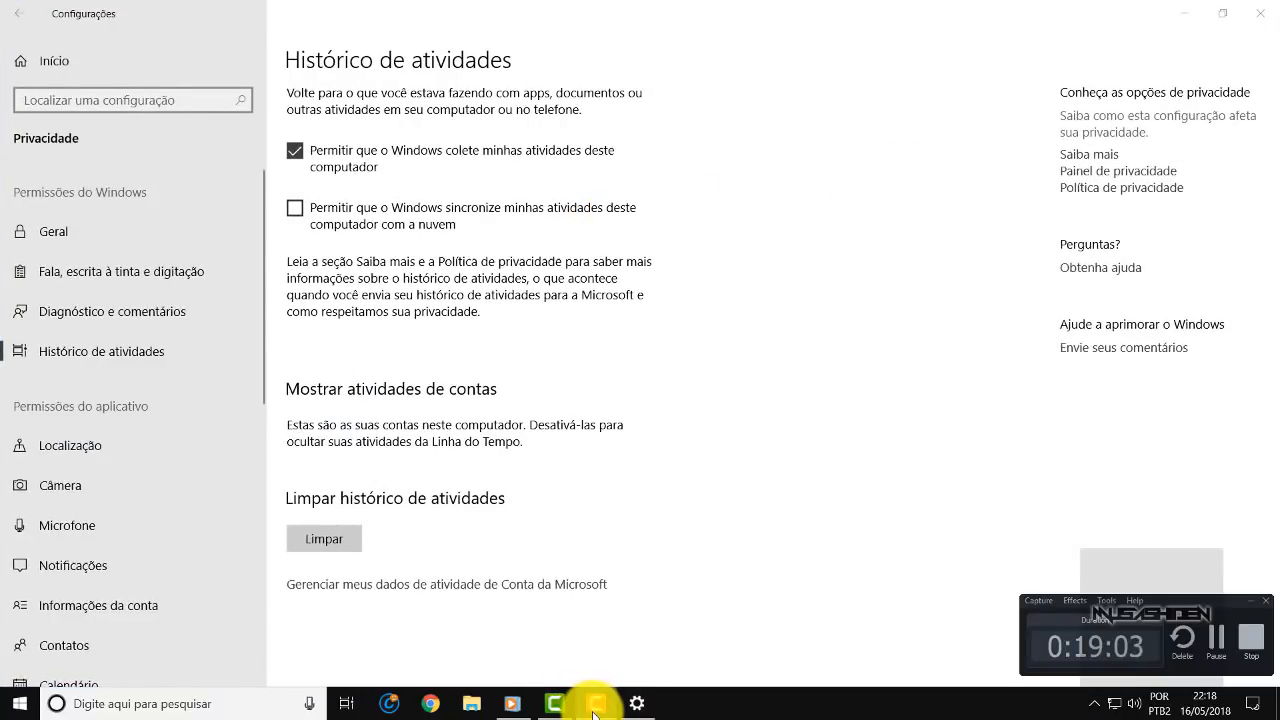
pyautogui.click(595, 705)
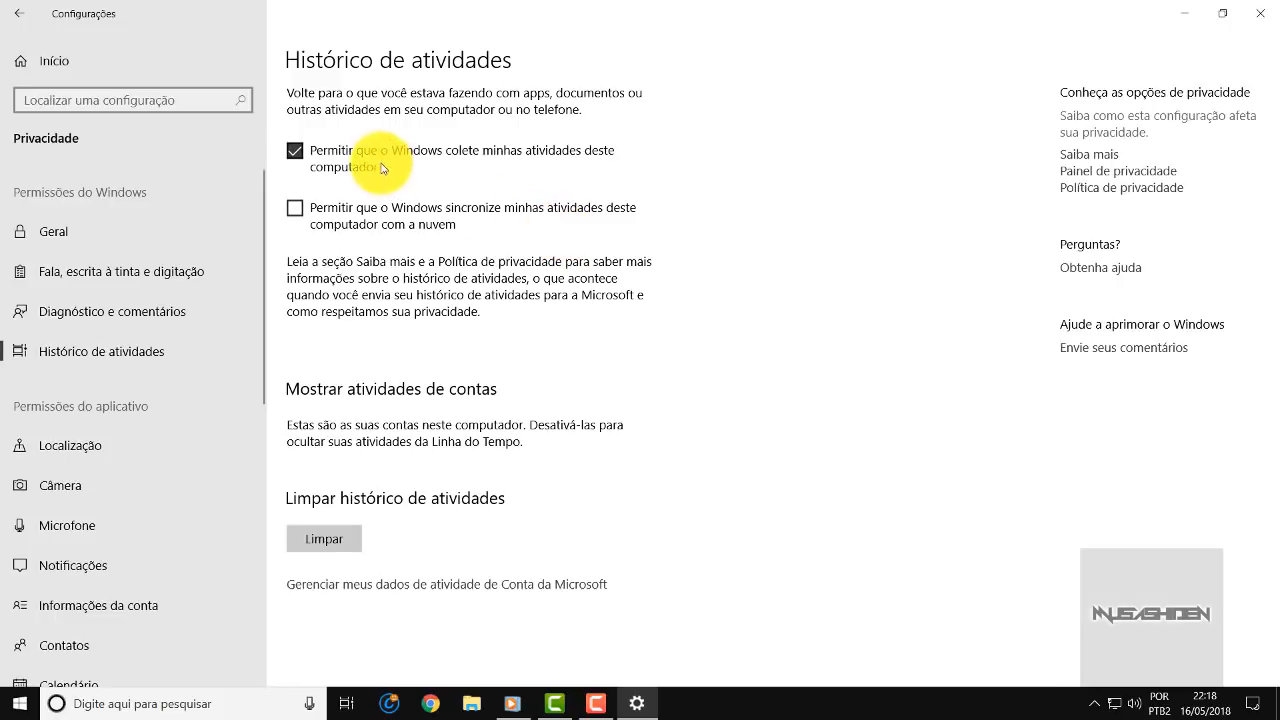
pyautogui.click(346, 703)
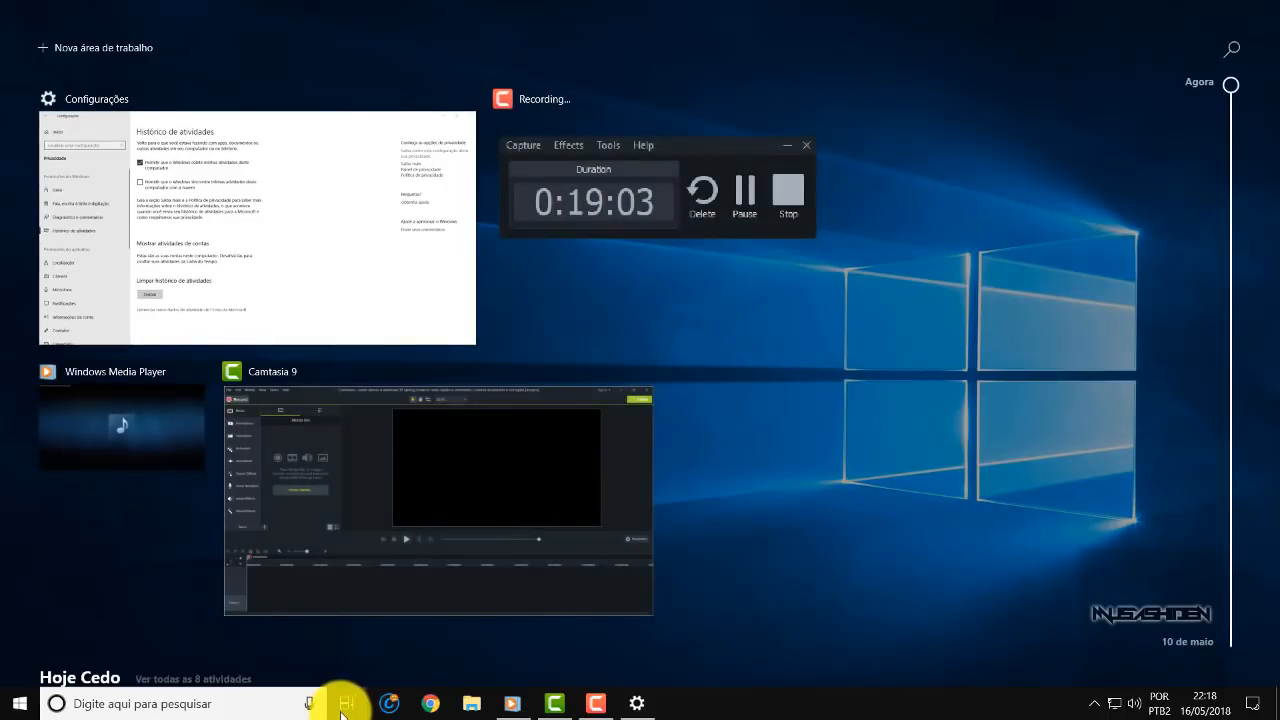
pyautogui.click(343, 704)
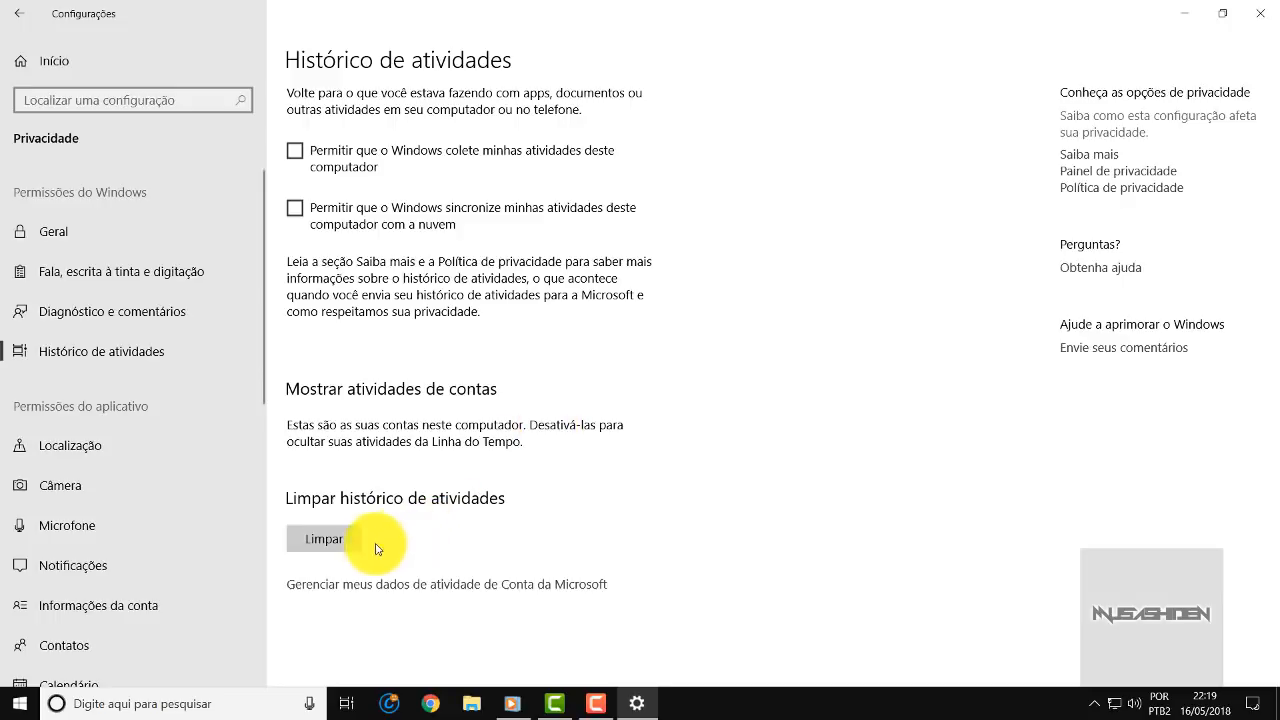
# Step: Clear the whole activity history in the Histórico de atividades settings and accept the confirmation
pyautogui.click(331, 541)
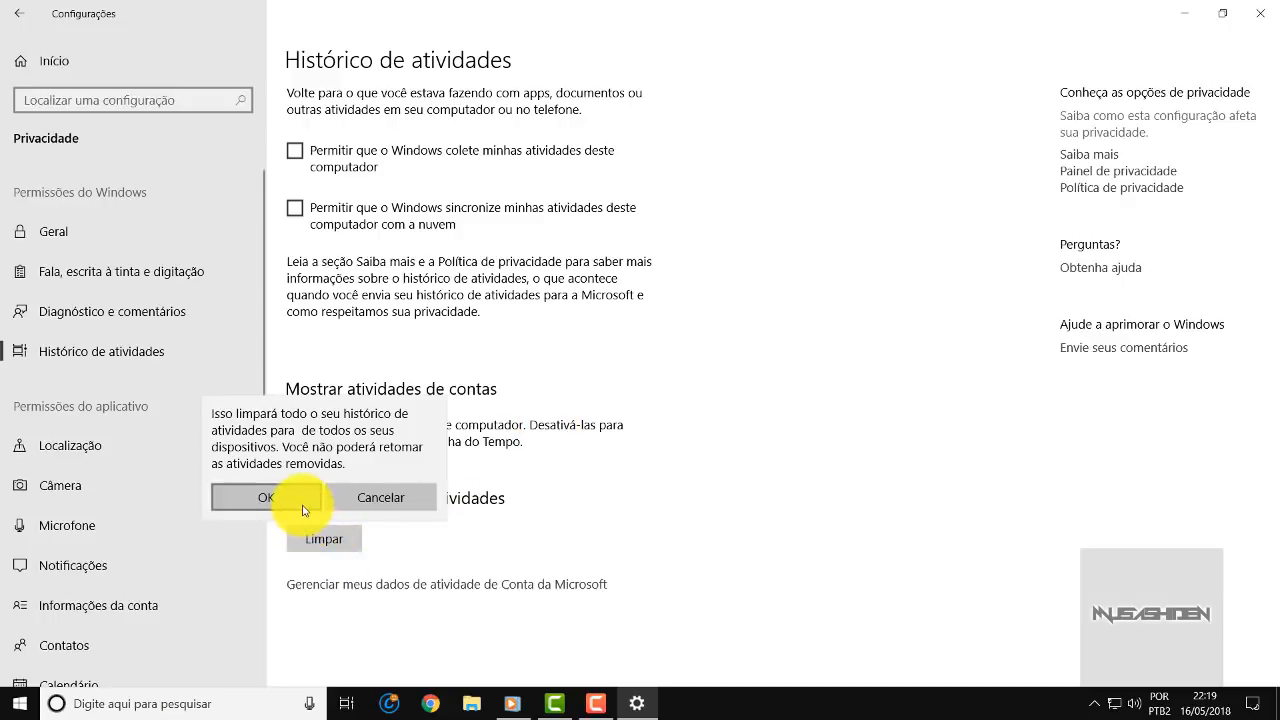
pyautogui.click(266, 498)
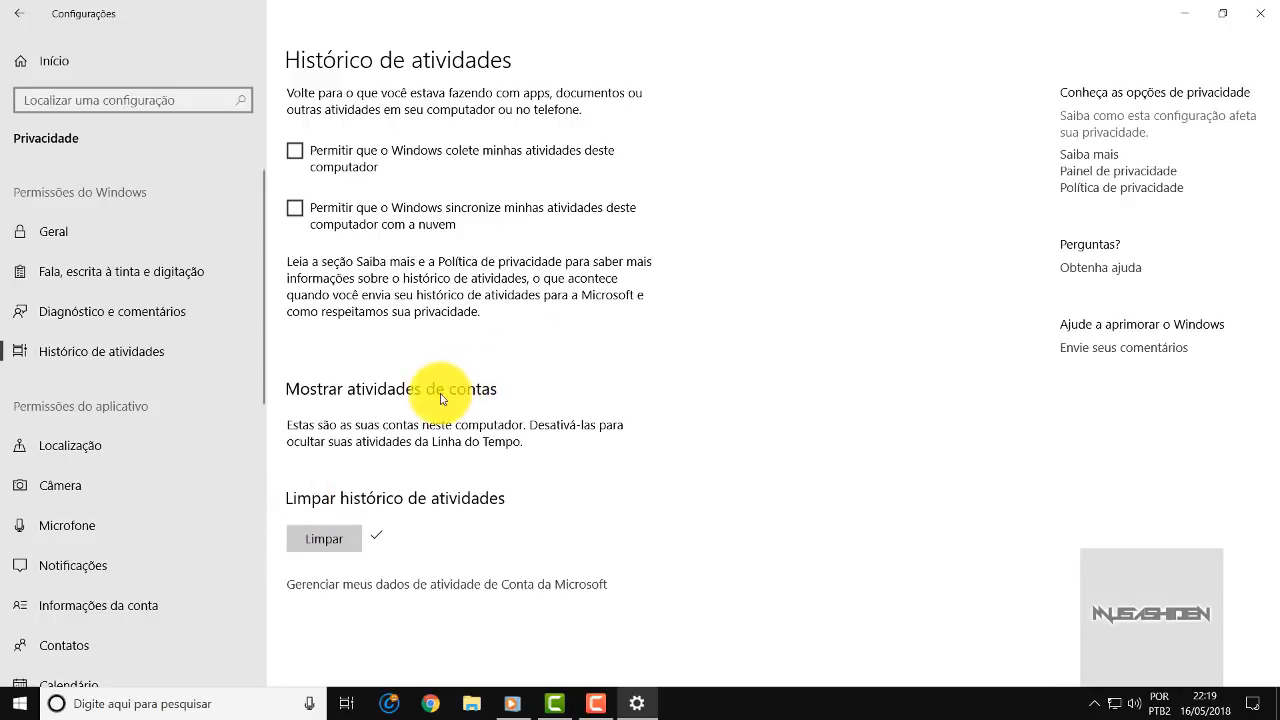
pyautogui.scroll(-2, 215, 250)
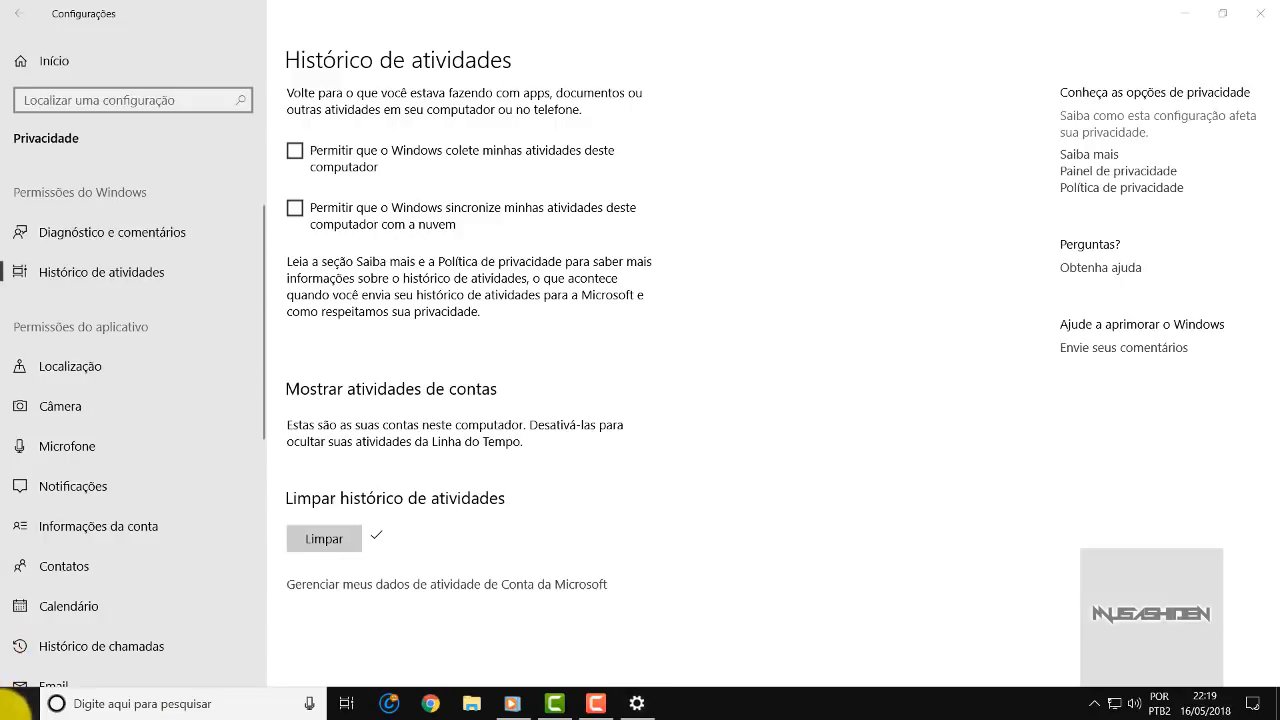
# Step: Launch regedit, maximize the Registry Editor and collapse its tree to the root keys
pyautogui.click(19, 703)
pyautogui.click(257, 690)
pyautogui.write('regedit')
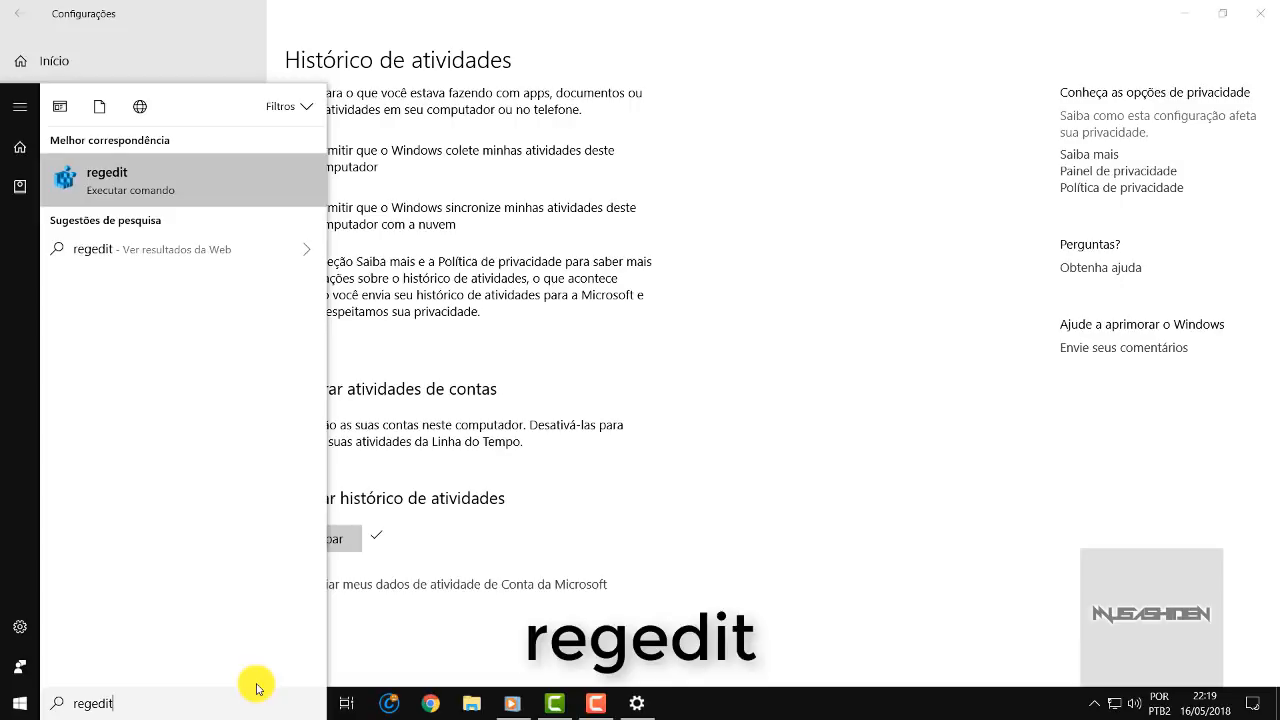
pyautogui.press('Return')
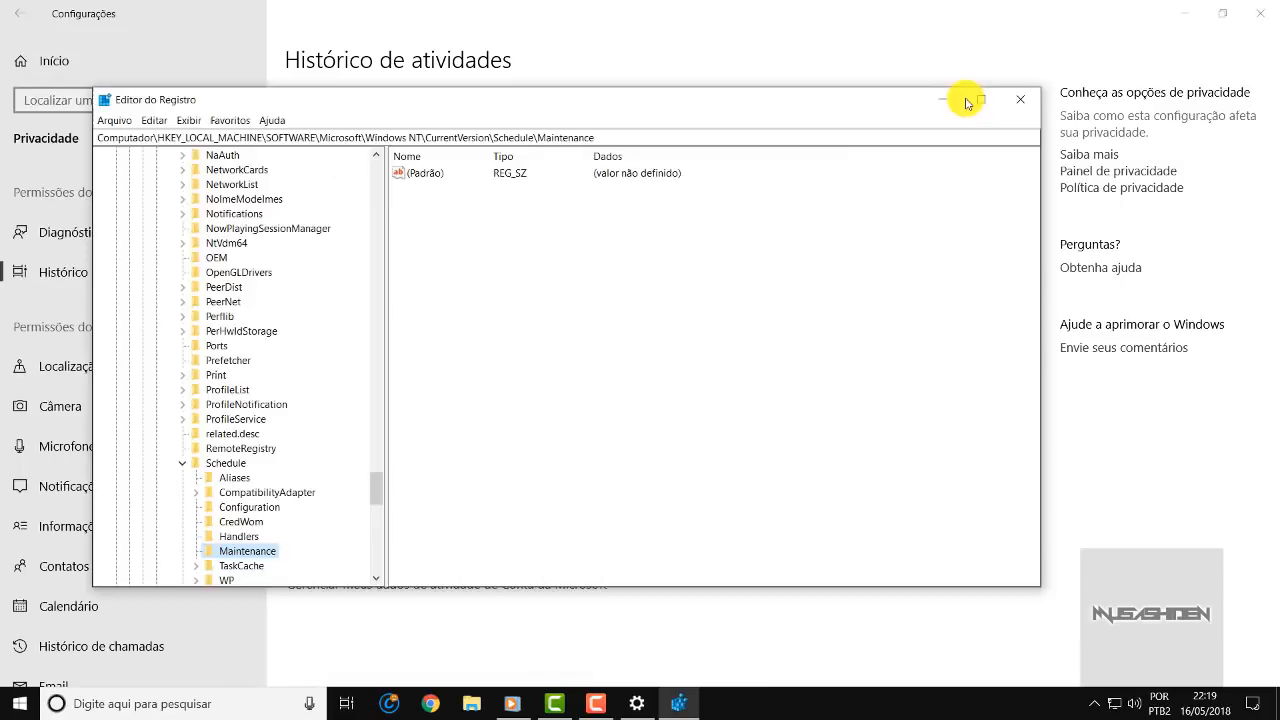
pyautogui.click(982, 99)
pyautogui.moveTo(310, 552); pyautogui.dragTo(286, 80)
pyautogui.click(47, 310)
pyautogui.click(37, 181)
pyautogui.click(23, 112)
# Step: Go to the registry key HKEY_LOCAL_MACHINE\SOFTWARE\Policies\Microsoft\Windows\System
pyautogui.click(366, 40)
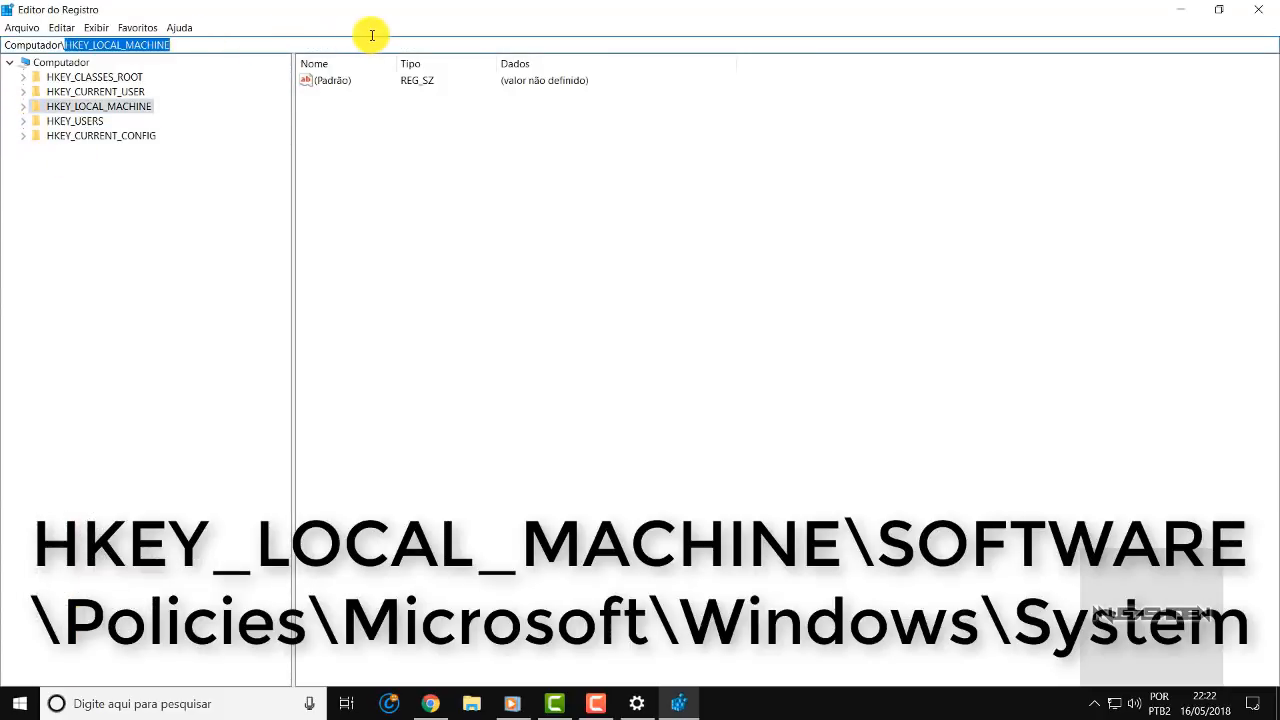
pyautogui.write('HKEY_LOCAL_MACHINE\\SOFTWARE\\Policies\\Microsoft\\Windows\\System')
pyautogui.press('Return')
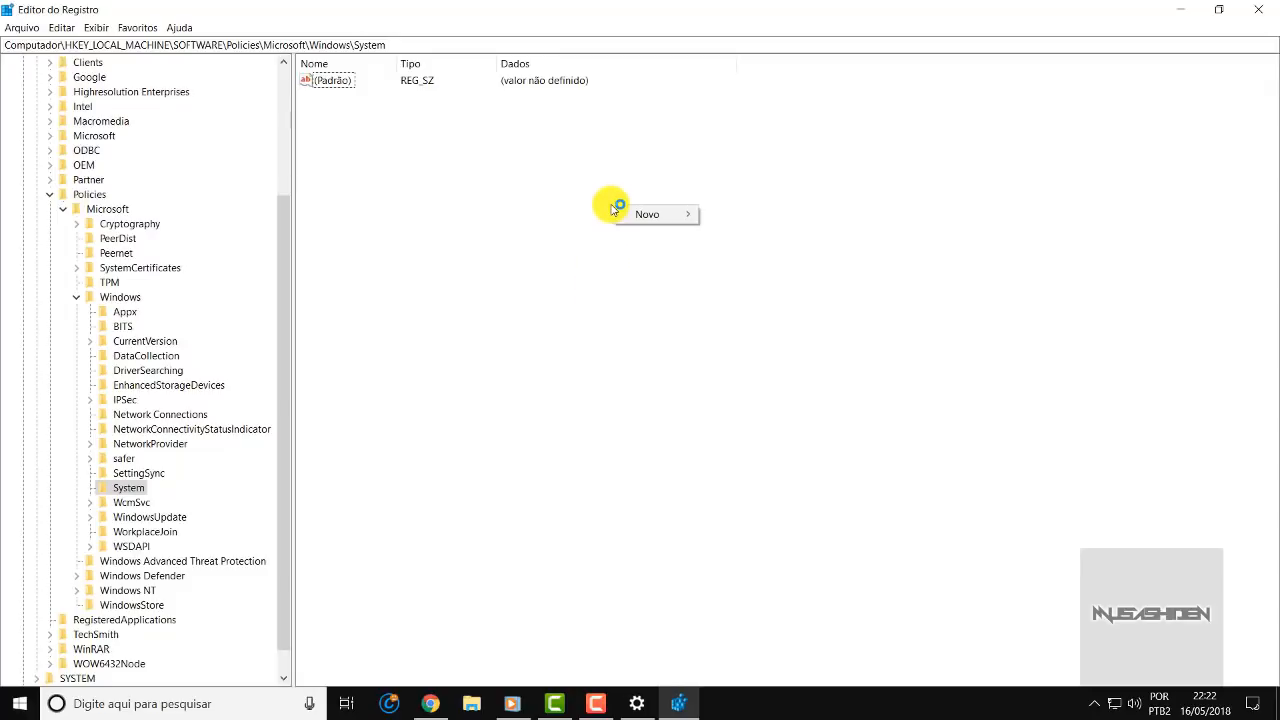
# Step: Create a 32-bit DWORD value named EnableActivityFeed in the System key, with value data 0
pyautogui.moveTo(680, 218)
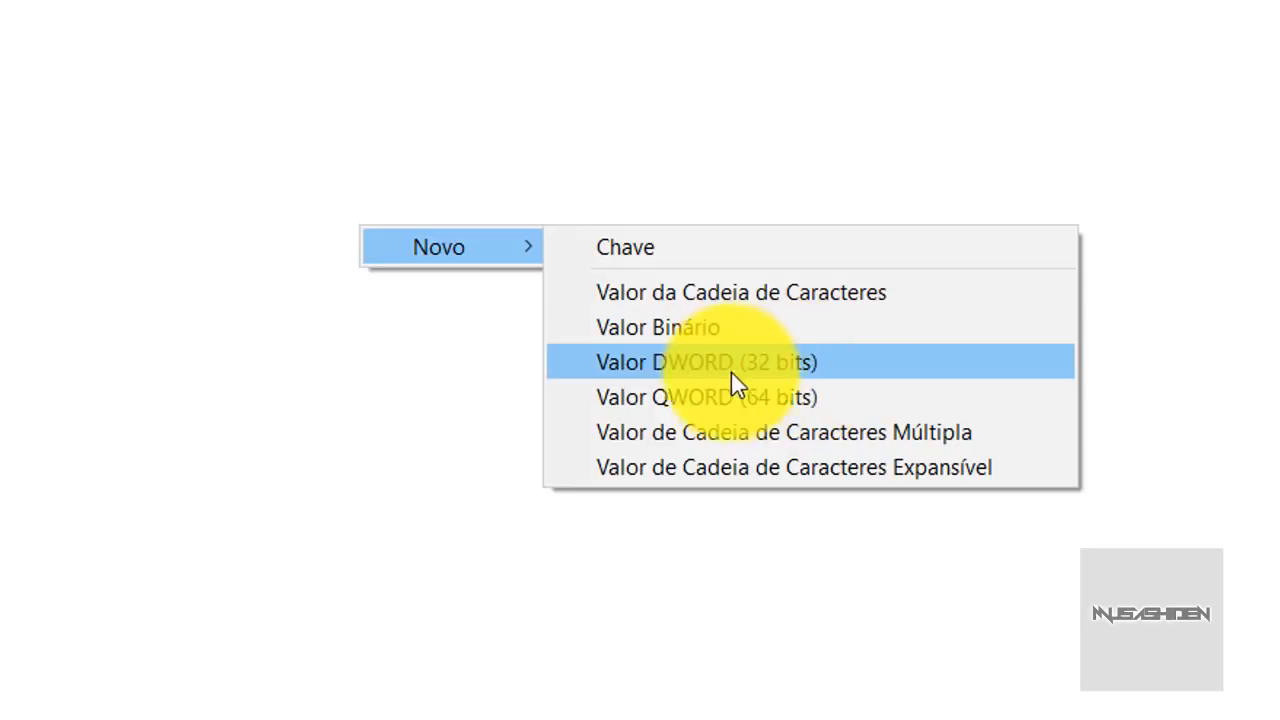
pyautogui.click(826, 378)
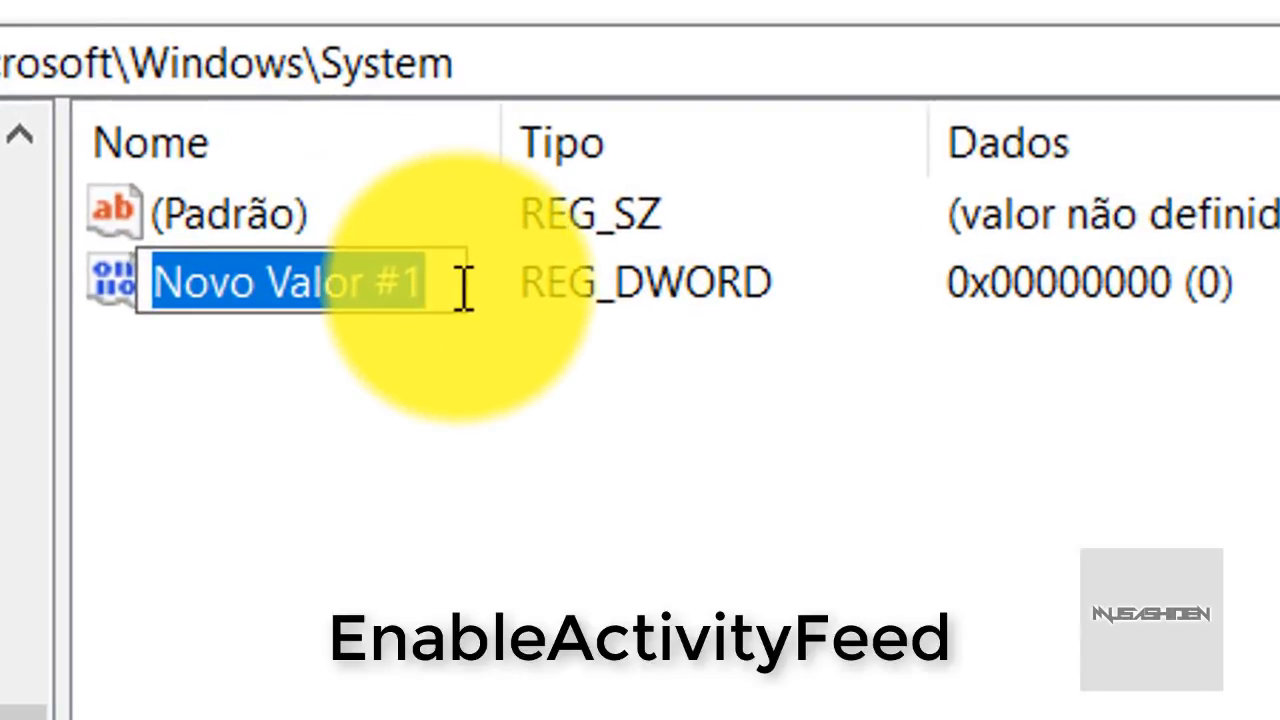
pyautogui.write('EnableActivityFeed')
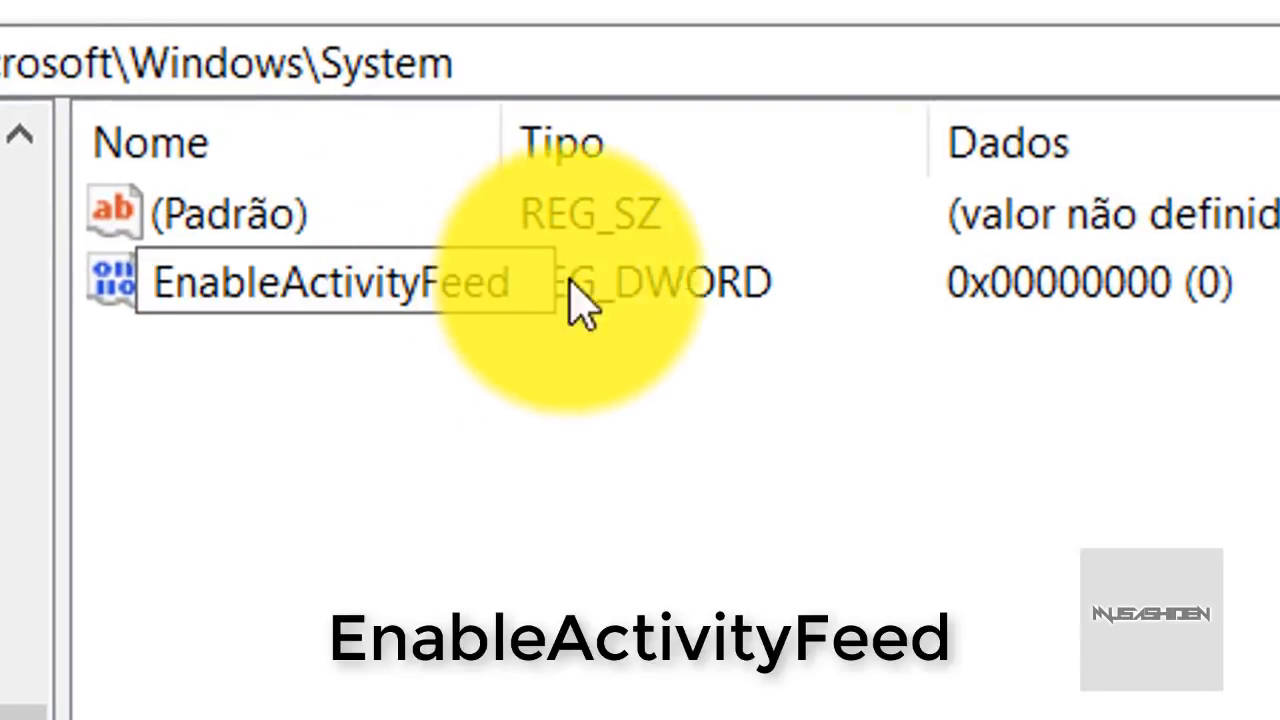
pyautogui.press('Return')
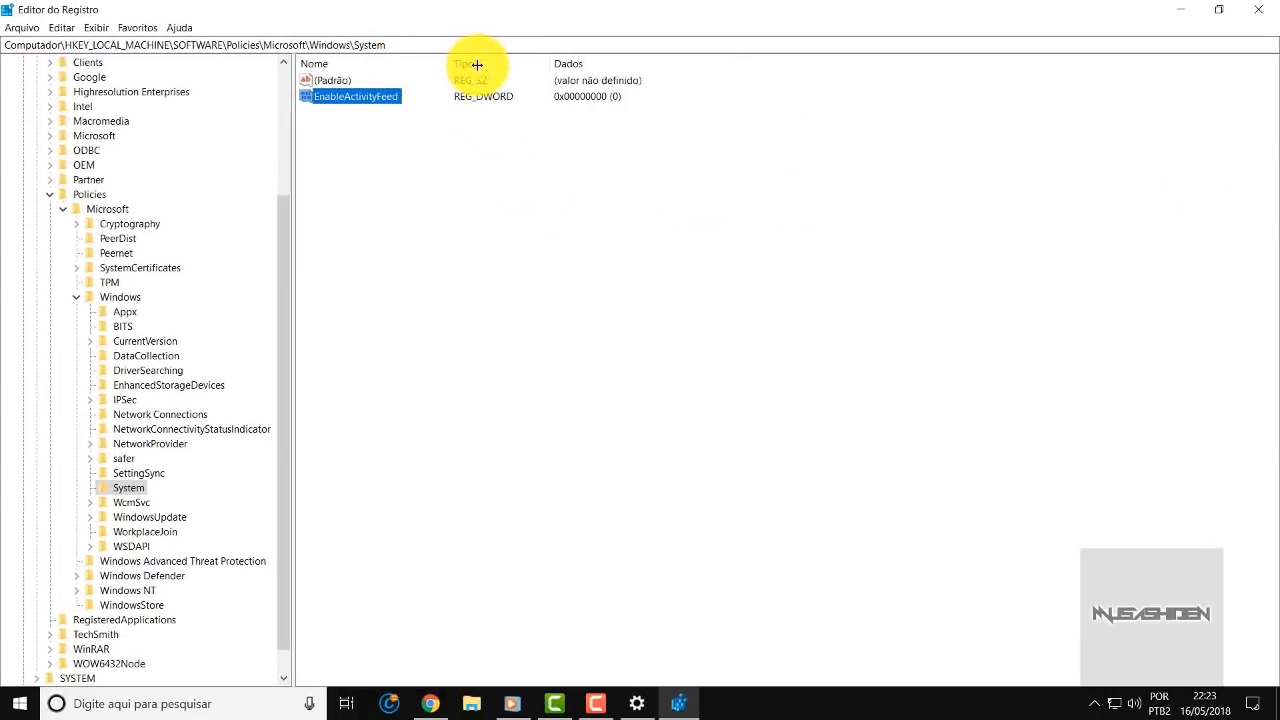
pyautogui.moveTo(477, 64); pyautogui.dragTo(490, 65)
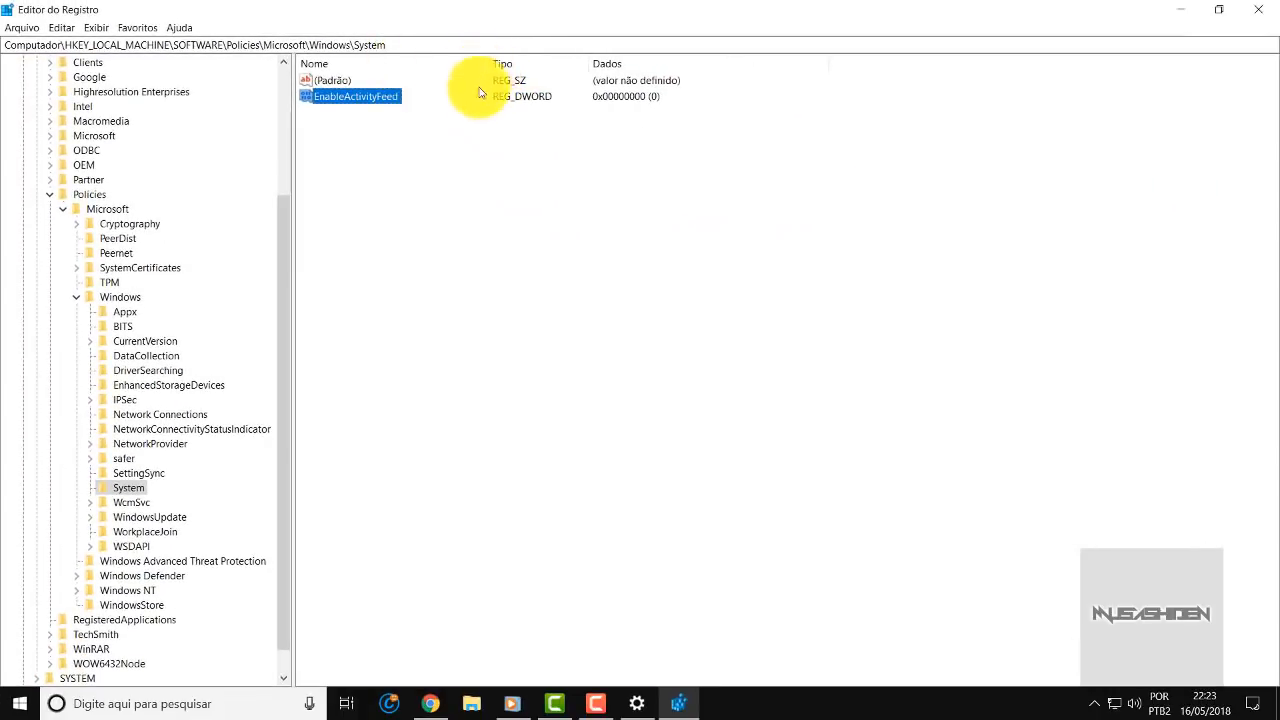
pyautogui.doubleClick(355, 97)
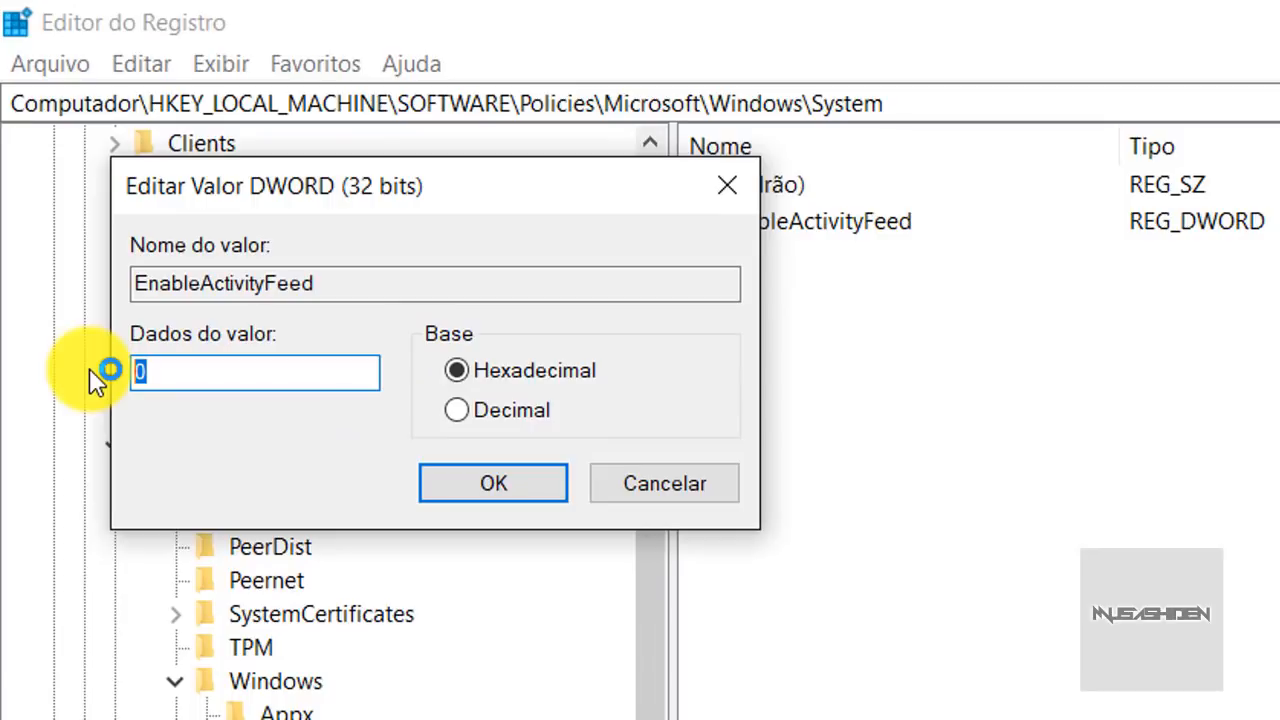
pyautogui.click(466, 480)
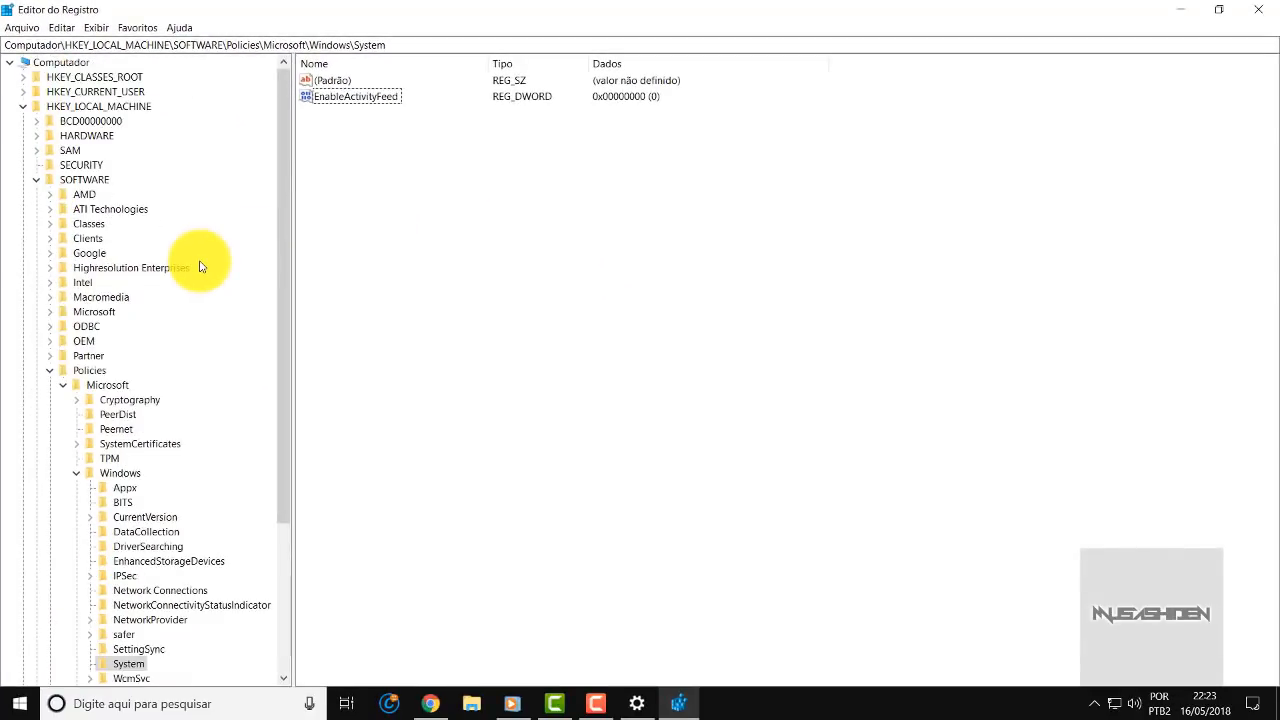
# Step: Collapse HKEY_LOCAL_MACHINE and go to the registry key HKEY_CURRENT_USER\Software\Microsoft\Windows\CurrentVersion\ContentDeliveryManager
pyautogui.click(23, 107)
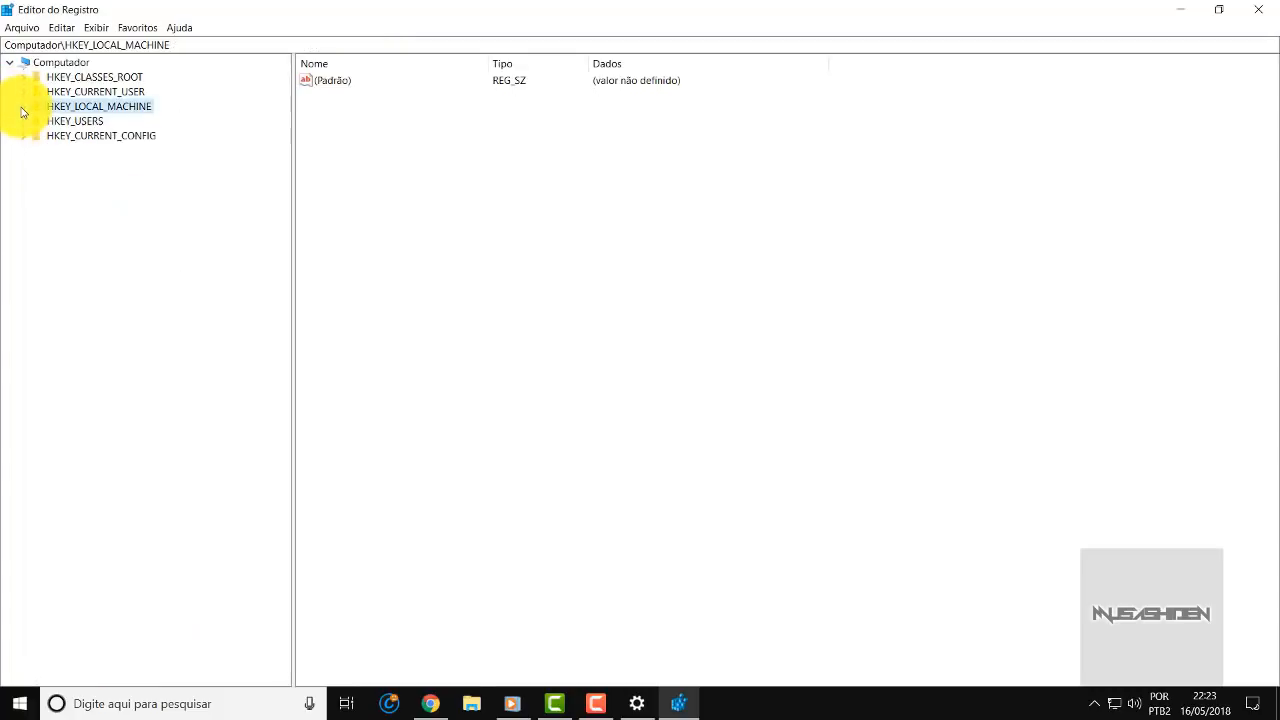
pyautogui.click(1181, 9)
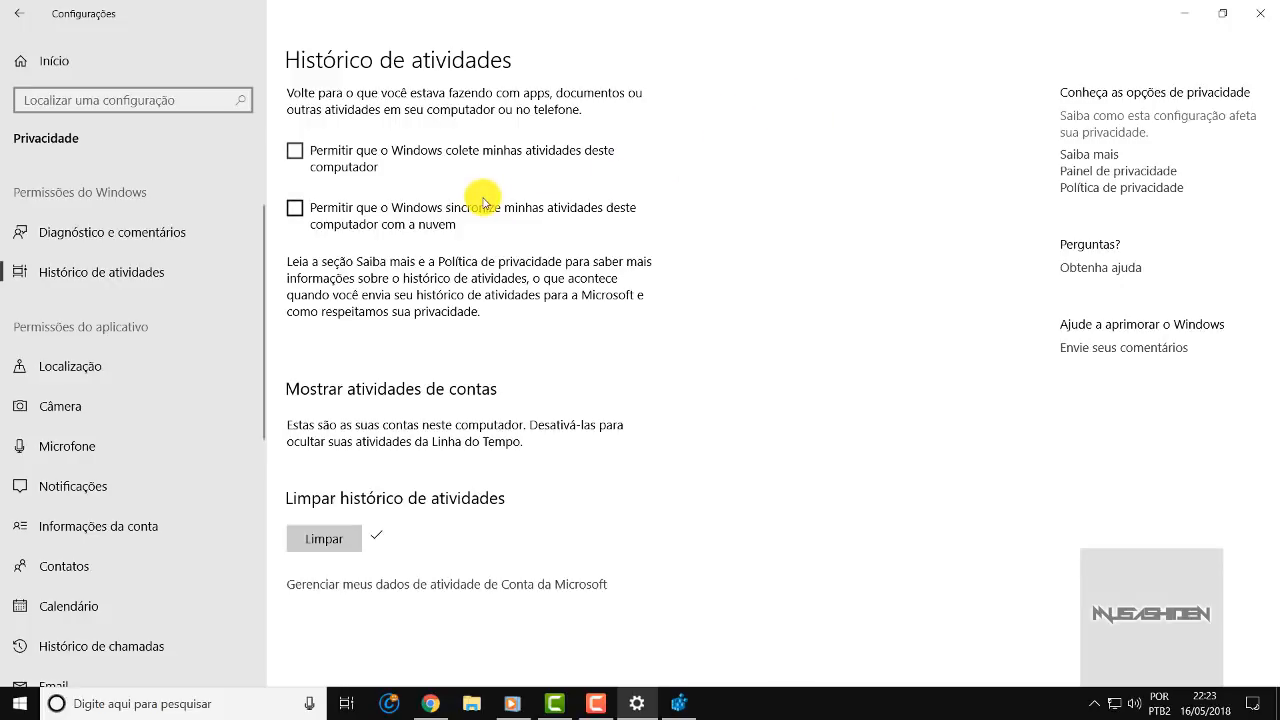
pyautogui.click(679, 710)
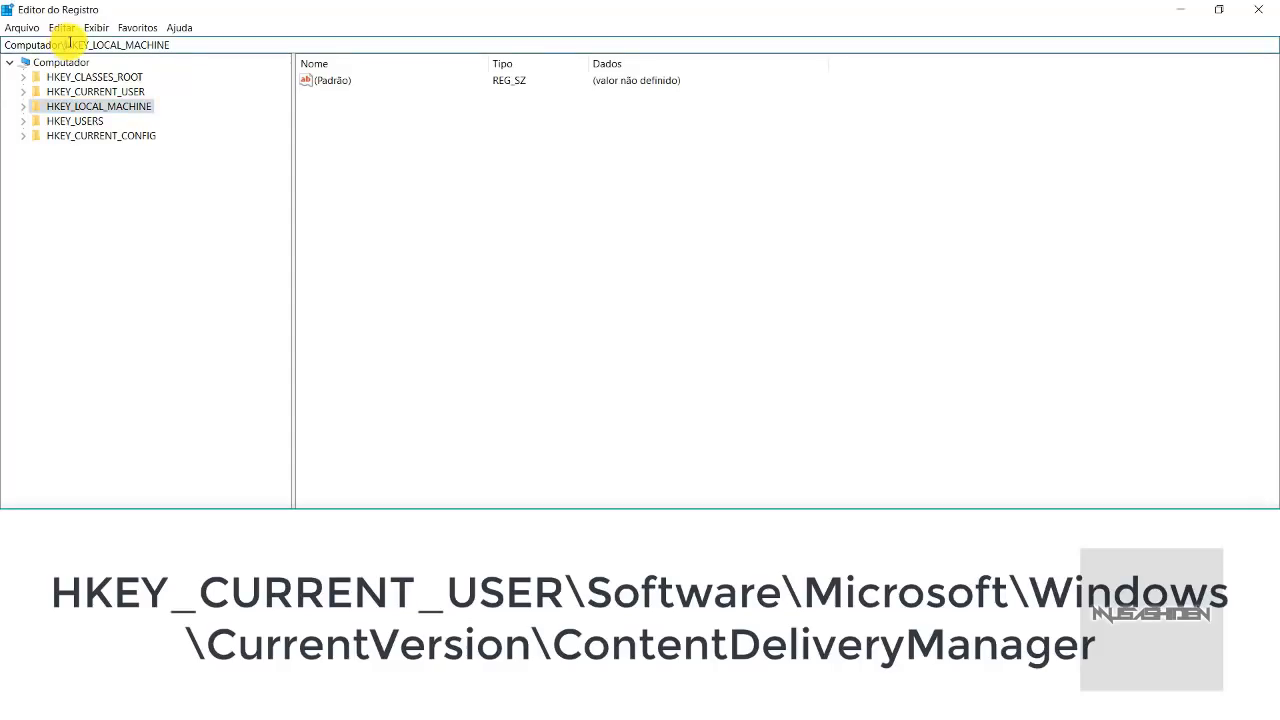
pyautogui.moveTo(106, 45); pyautogui.dragTo(188, 43)
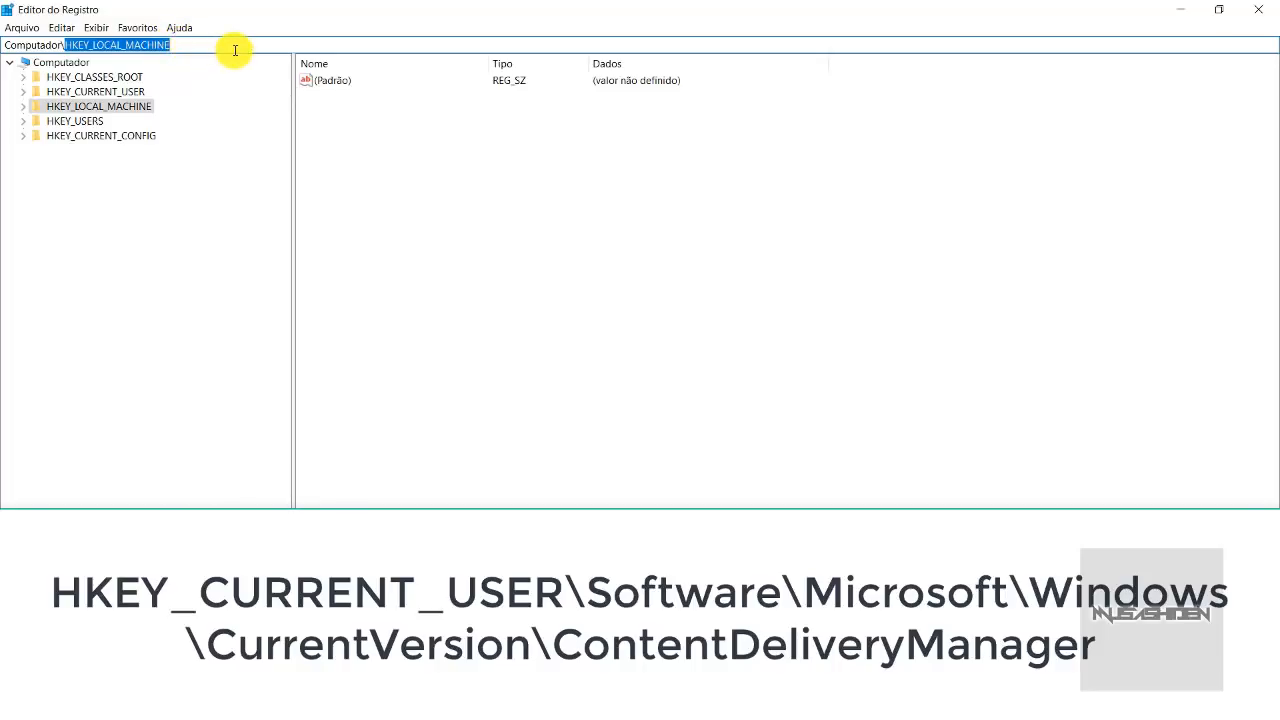
pyautogui.write('HKEY_CURRENT_USER\\Software\\Microsoft\\Windows\\CurrentVersion\\ContentDeliveryManager')
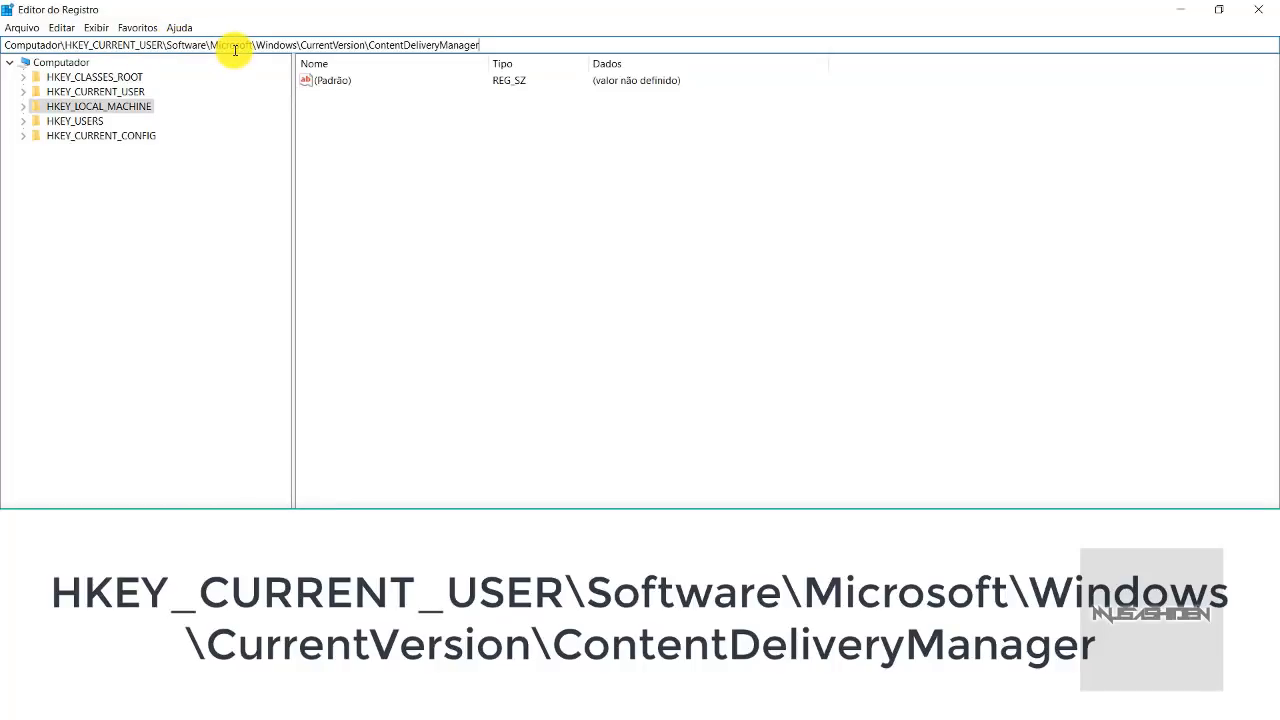
pyautogui.press('Return')
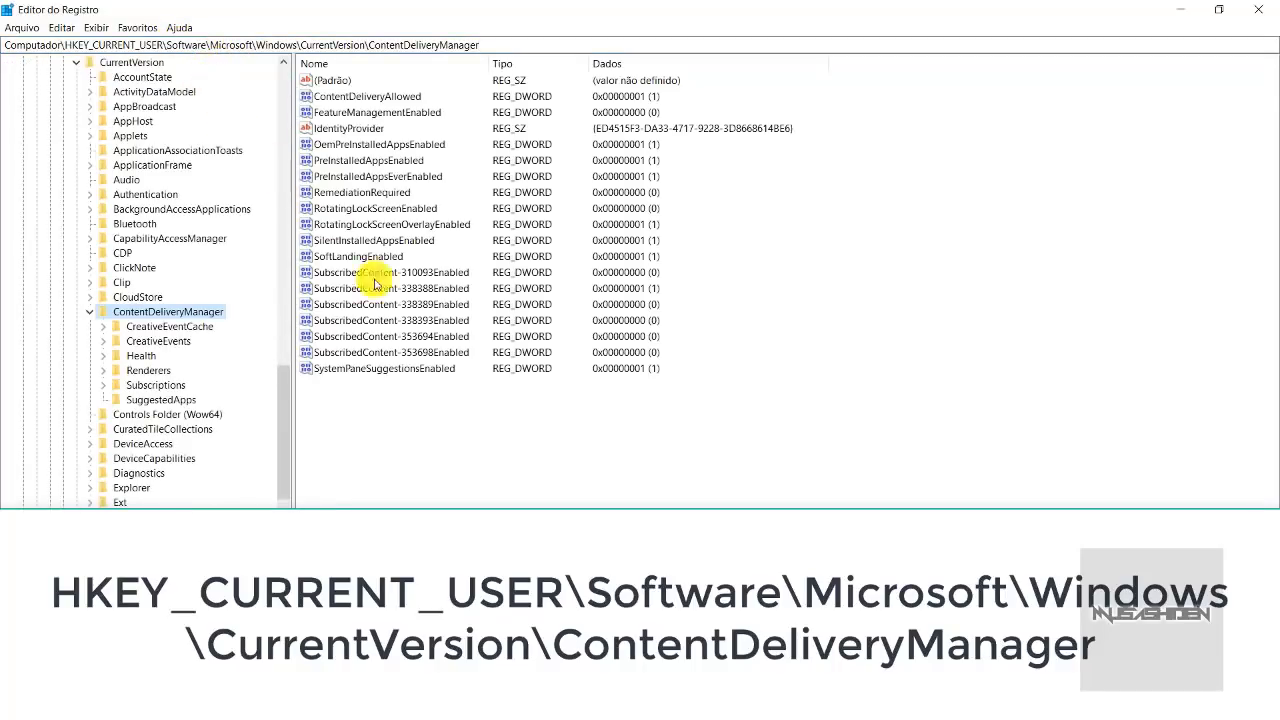
# Step: Create a 32-bit DWORD value named SubscribedContent-353698Enabled in the ContentDeliveryManager key
pyautogui.click(465, 440)
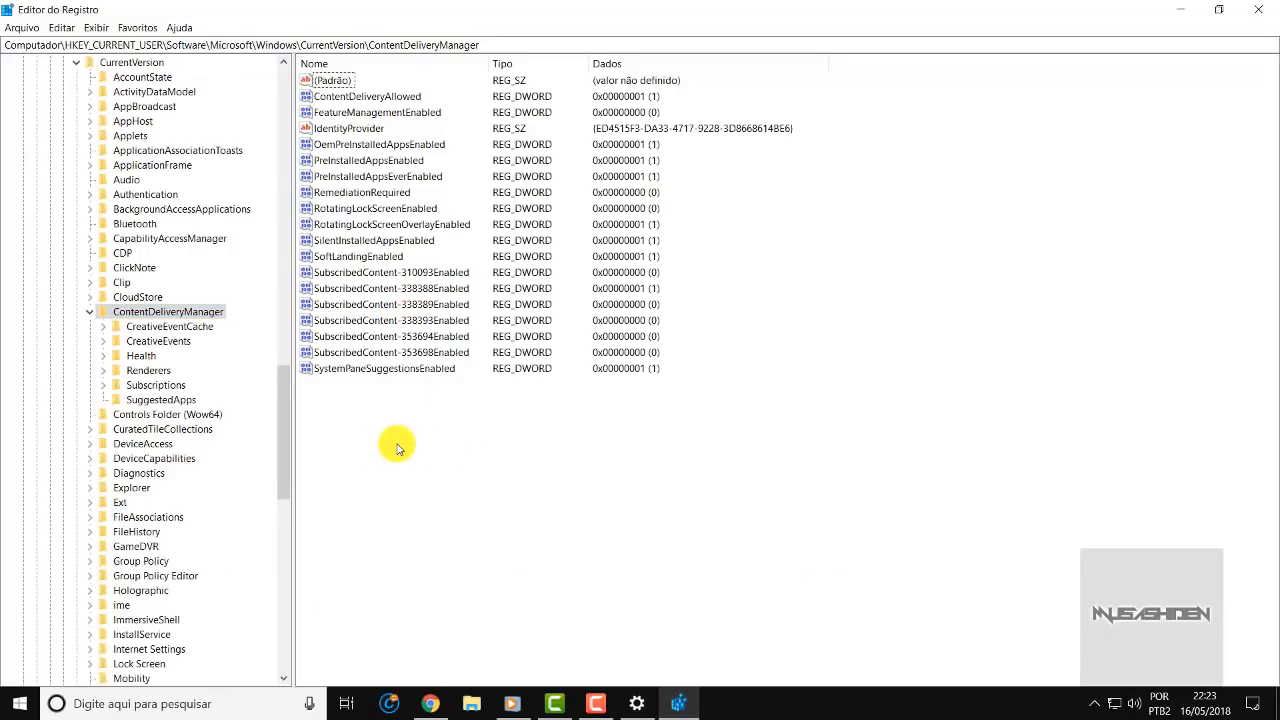
pyautogui.rightClick(551, 437)
pyautogui.click(716, 490)
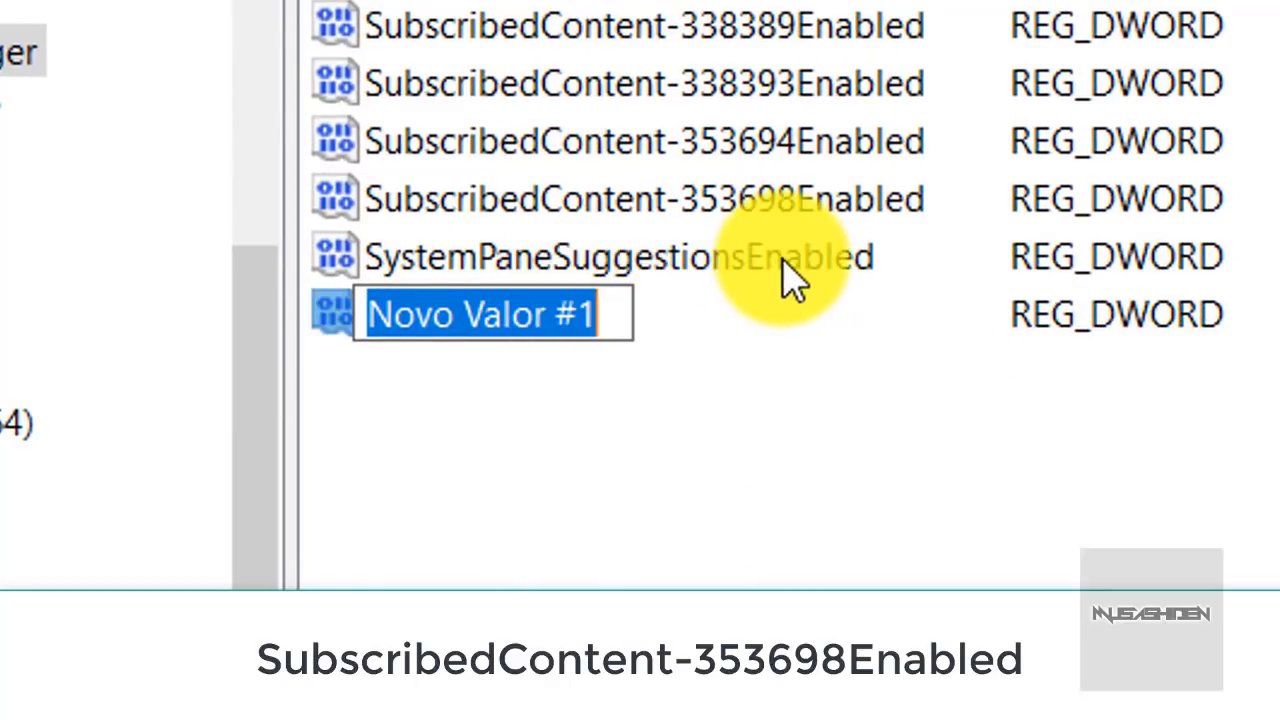
pyautogui.write('SubscribedContent-353698Enabled')
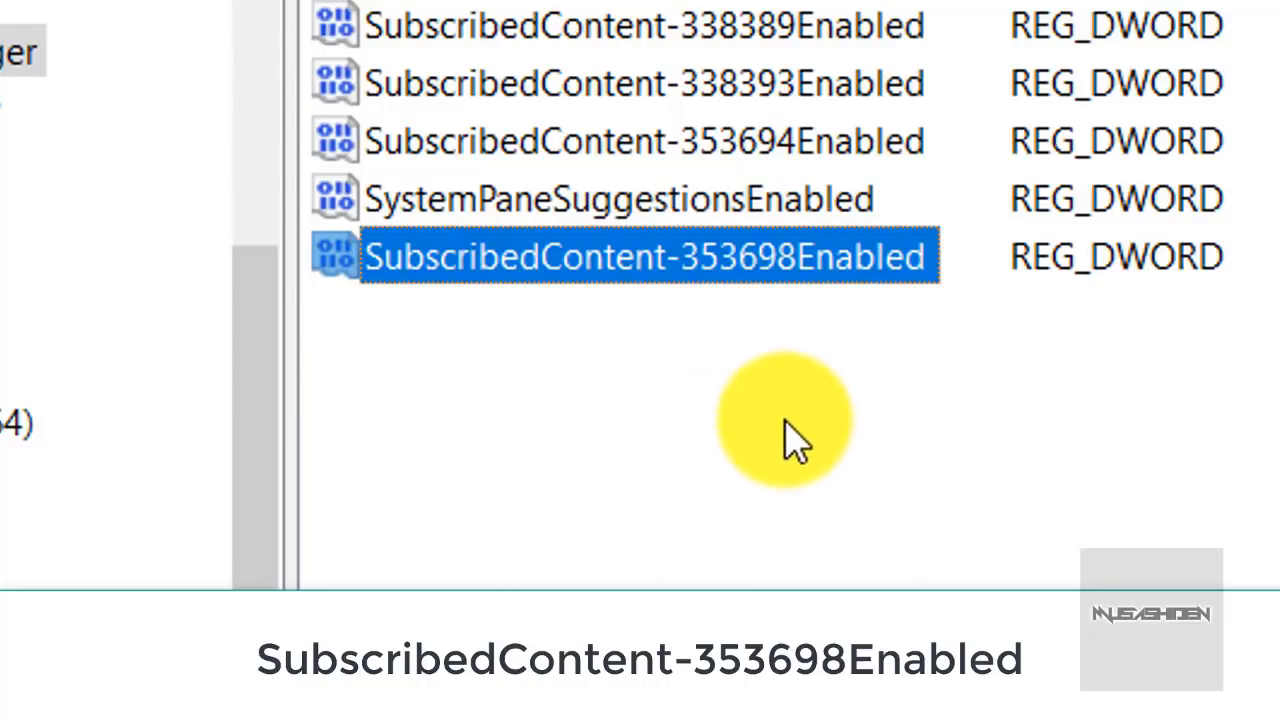
pyautogui.rightClick(785, 425)
pyautogui.click(642, 588)
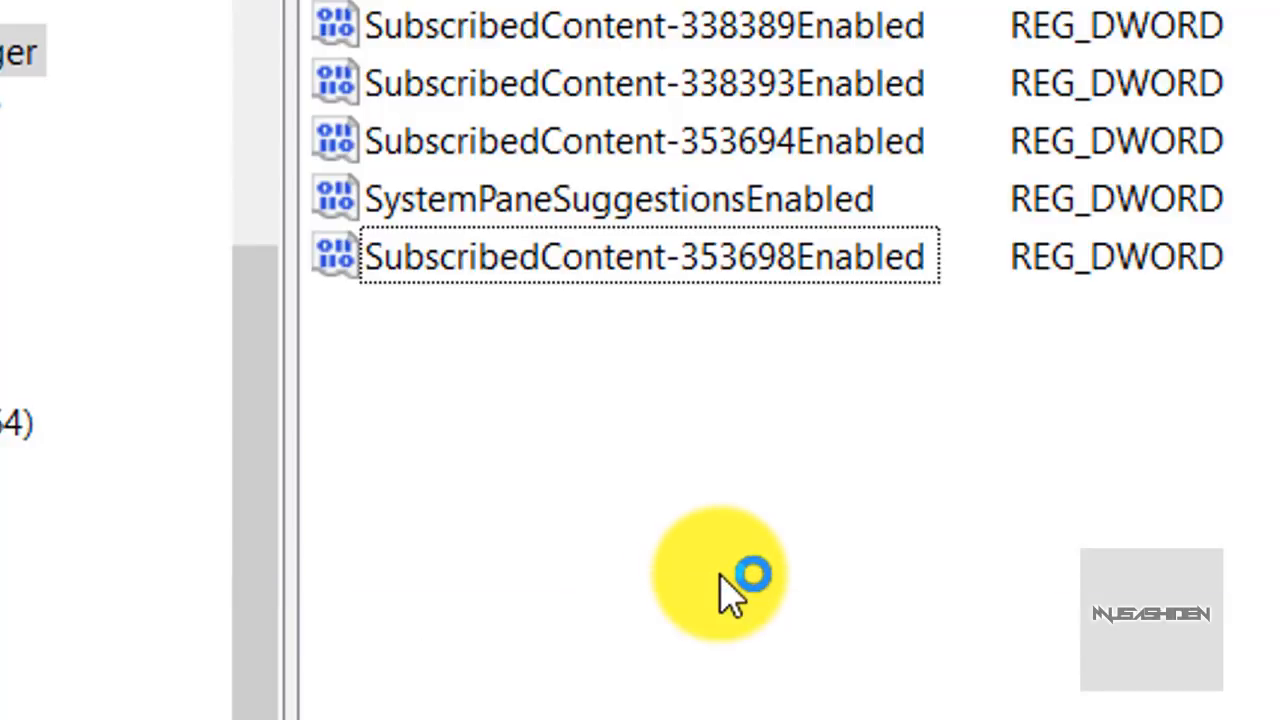
# Step: Open the SubscribedContent-353698Enabled value for editing and accept 0 as its hexadecimal value data
pyautogui.click(551, 262)
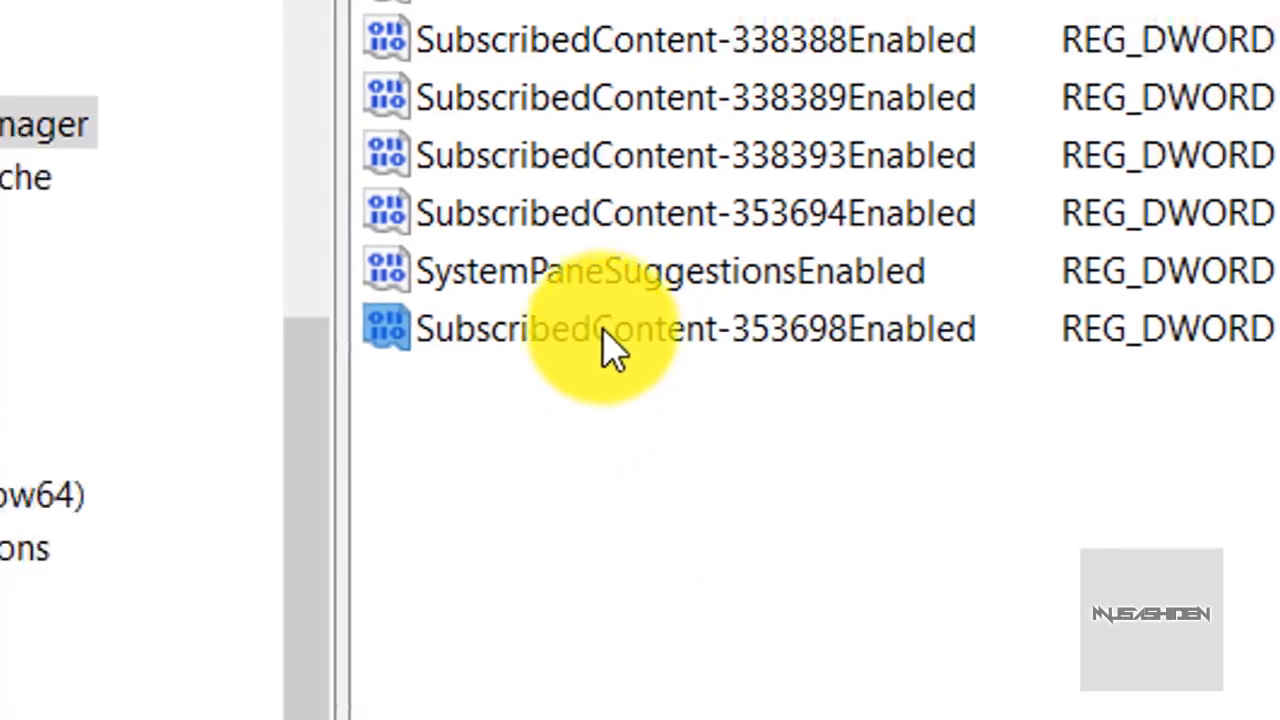
pyautogui.doubleClick(603, 330)
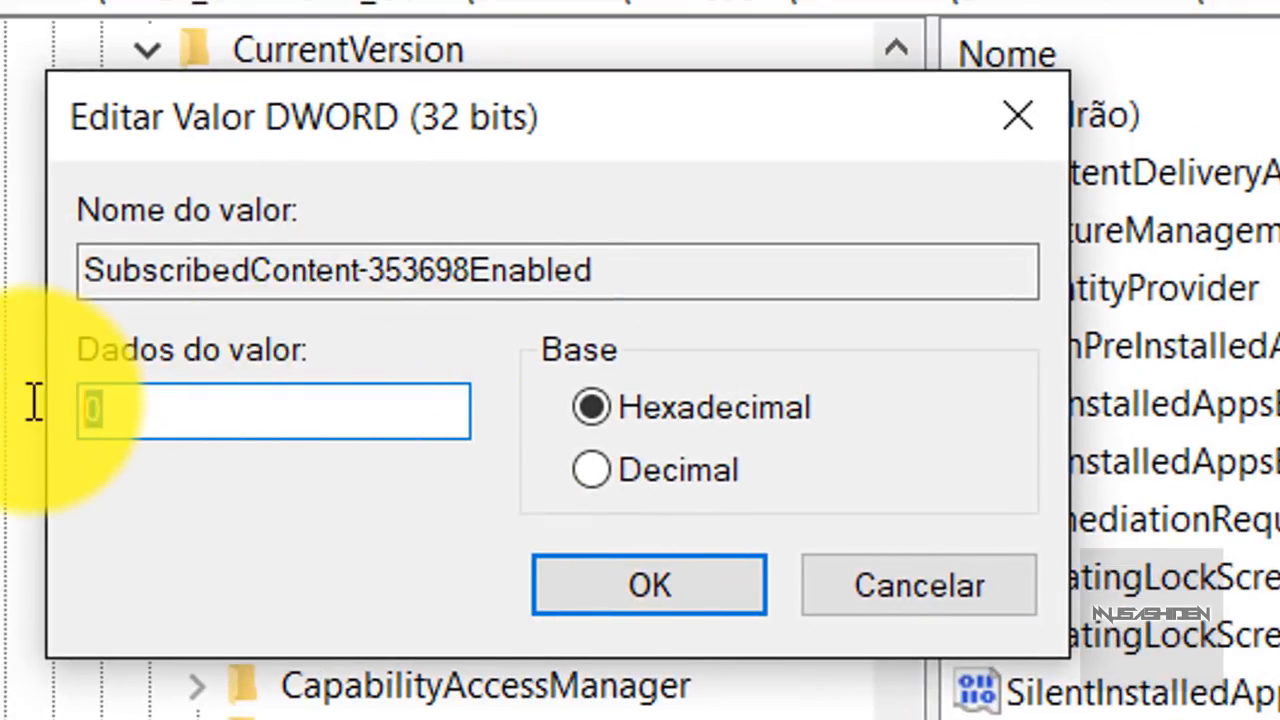
pyautogui.click(723, 594)
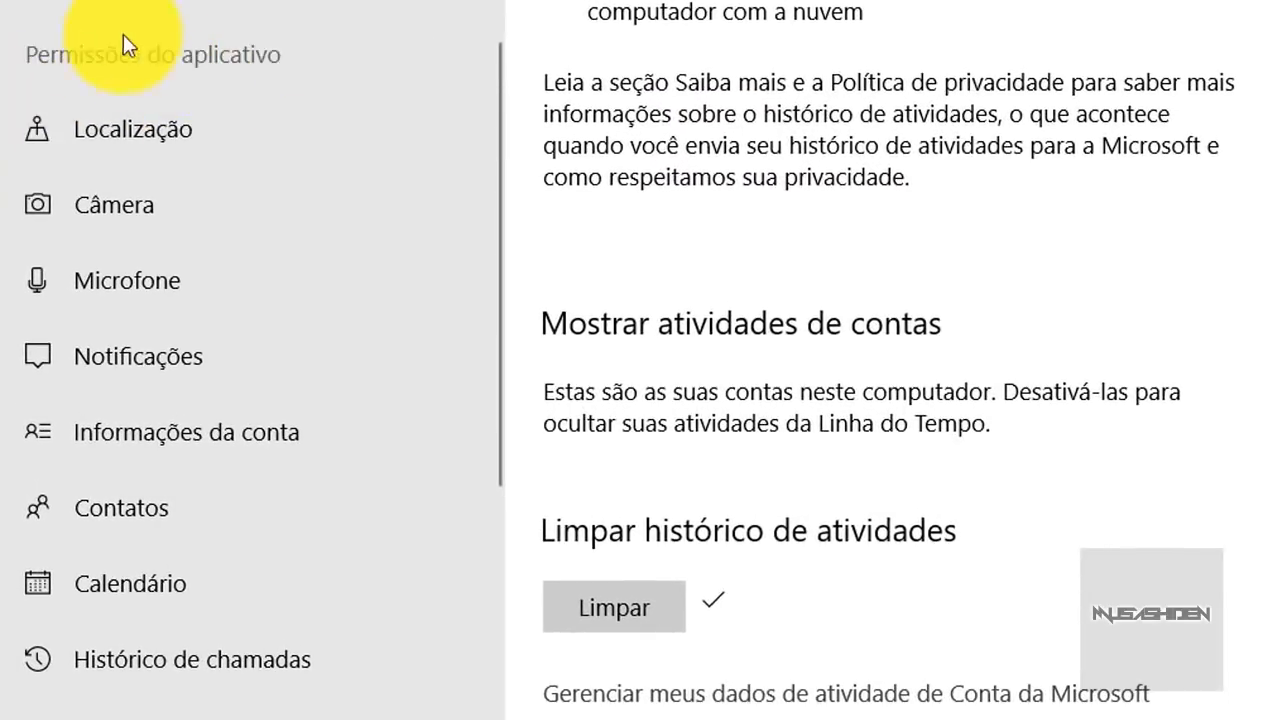
# Step: Review the app permission settings for location, camera, microphone, notifications, account information and contacts
pyautogui.scroll(-5, 321, 100)
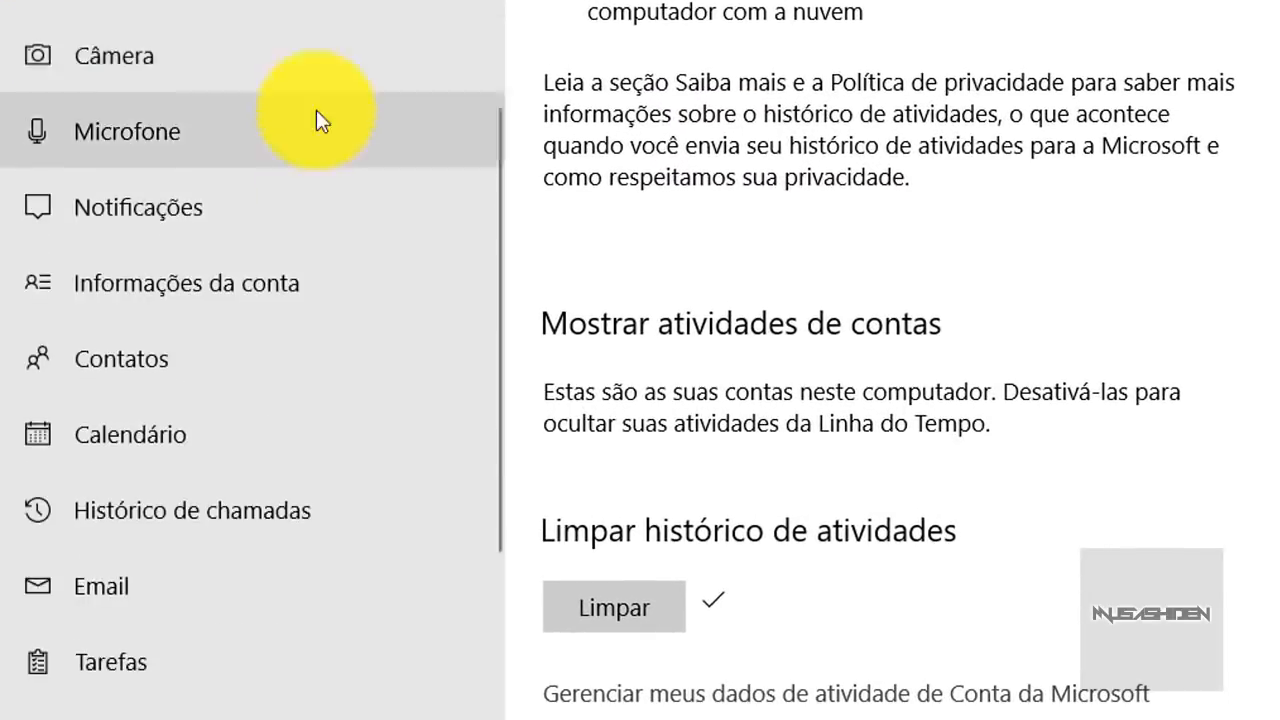
pyautogui.scroll(-6, 262, 138)
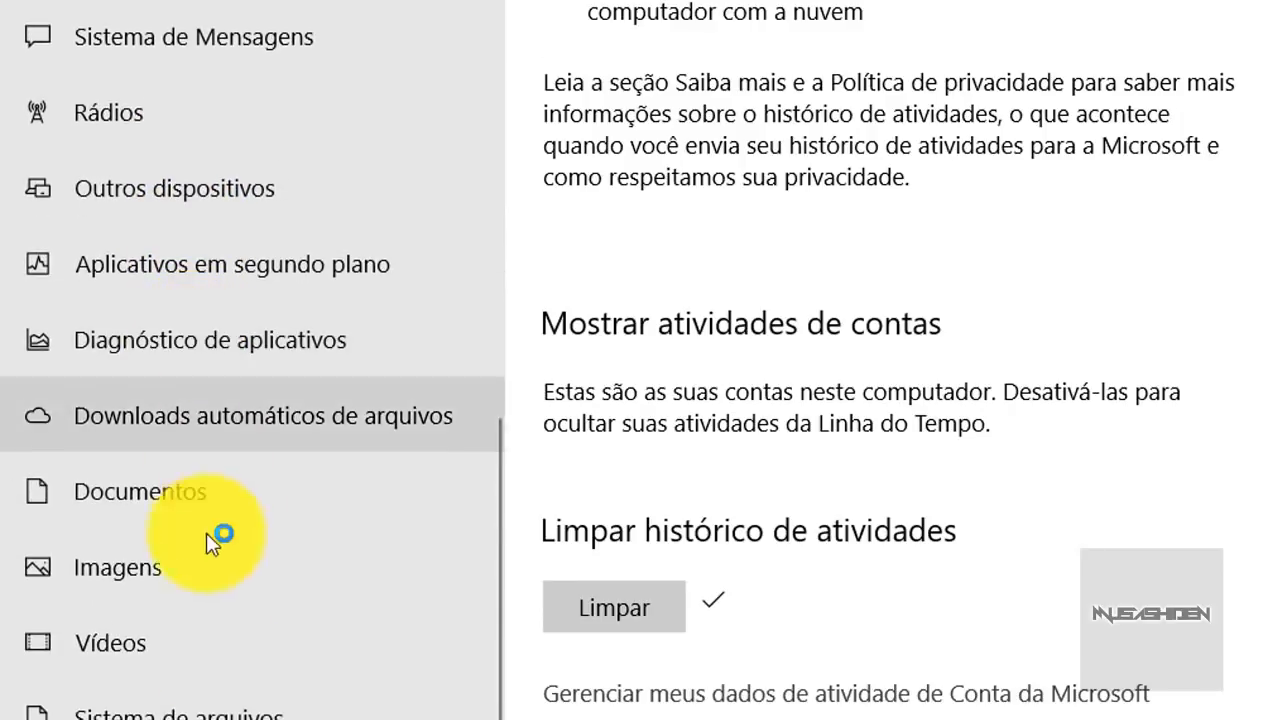
pyautogui.scroll(10, 282, 665)
pyautogui.scroll(-3, 249, 254)
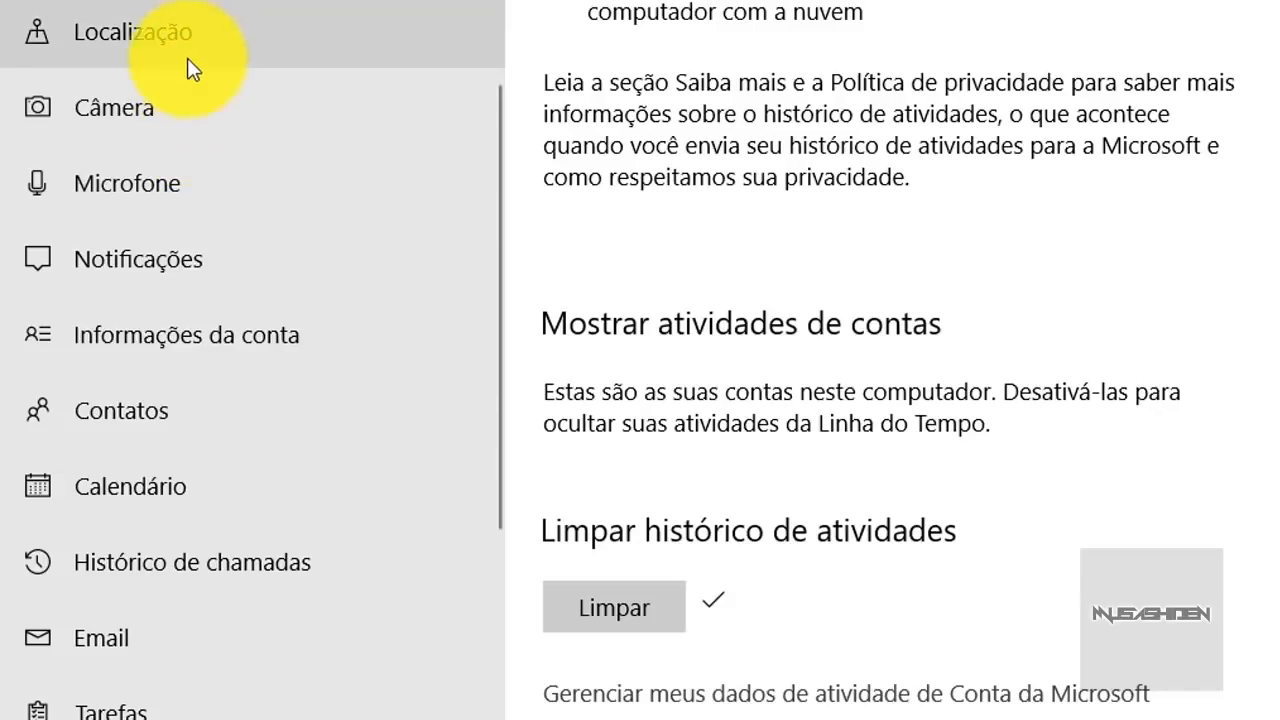
pyautogui.click(208, 36)
pyautogui.click(191, 127)
pyautogui.click(202, 190)
pyautogui.click(229, 268)
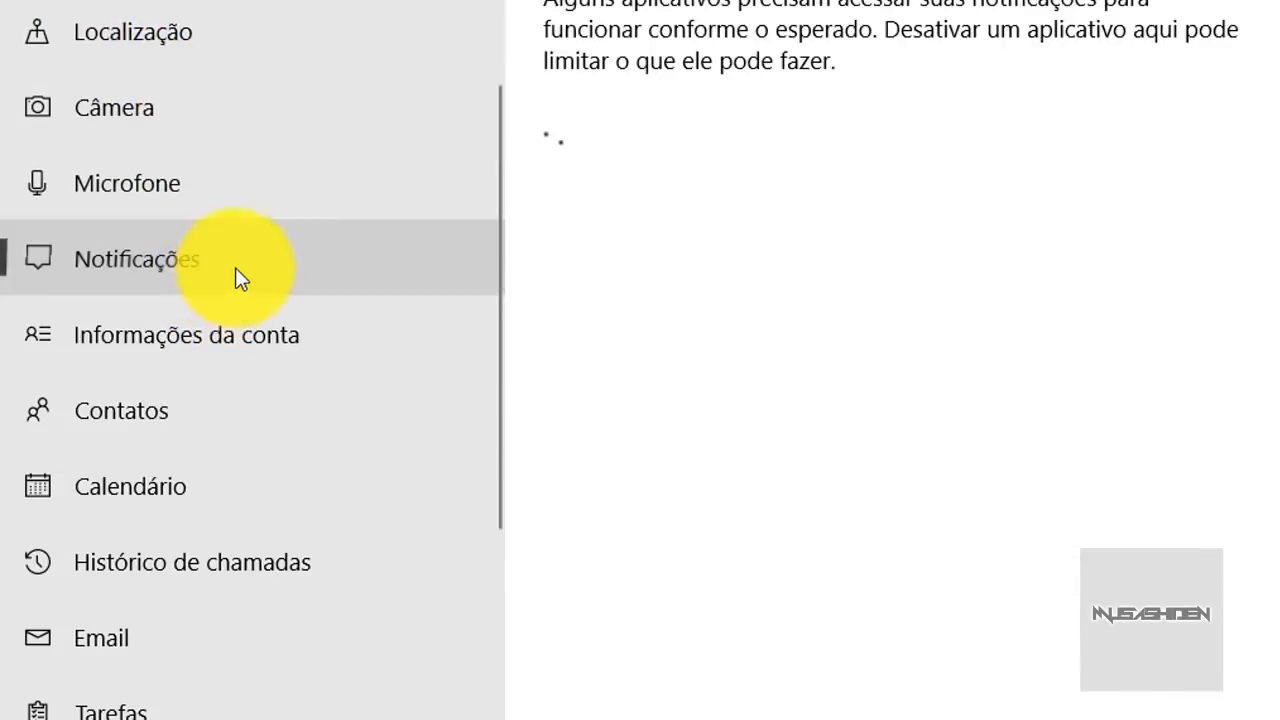
pyautogui.scroll(-2, 250, 260)
pyautogui.click(297, 184)
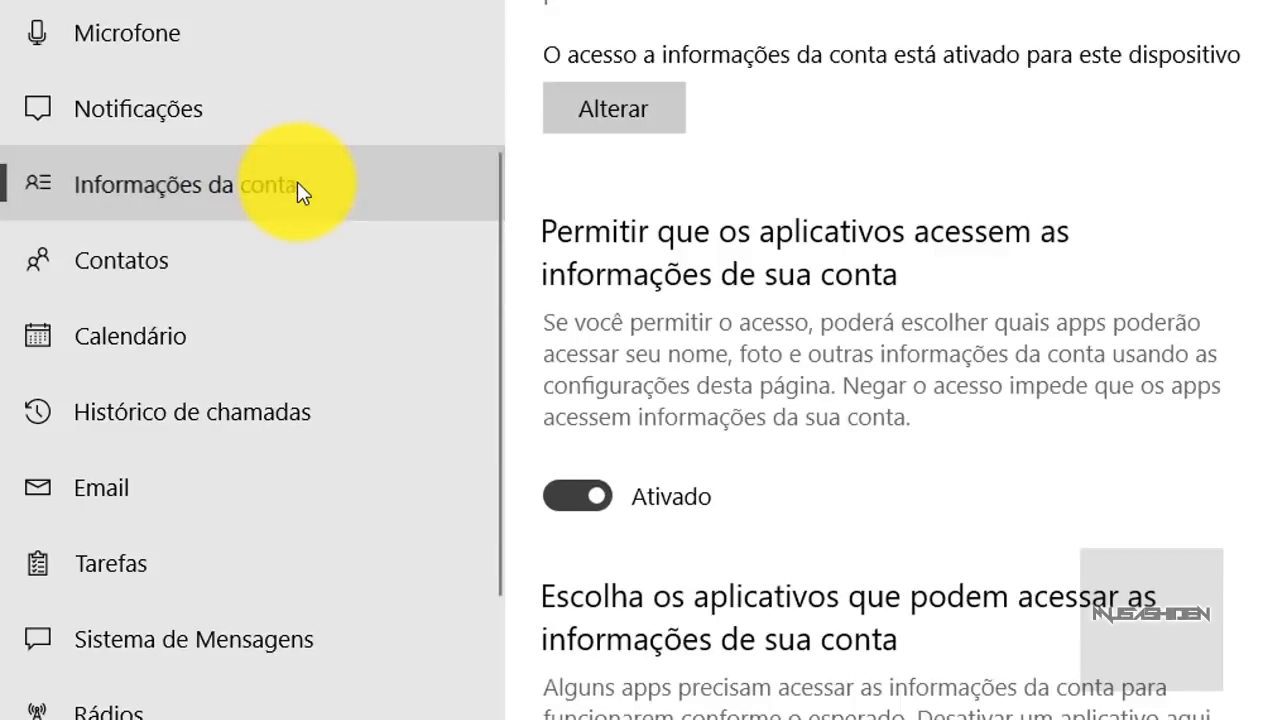
pyautogui.click(258, 264)
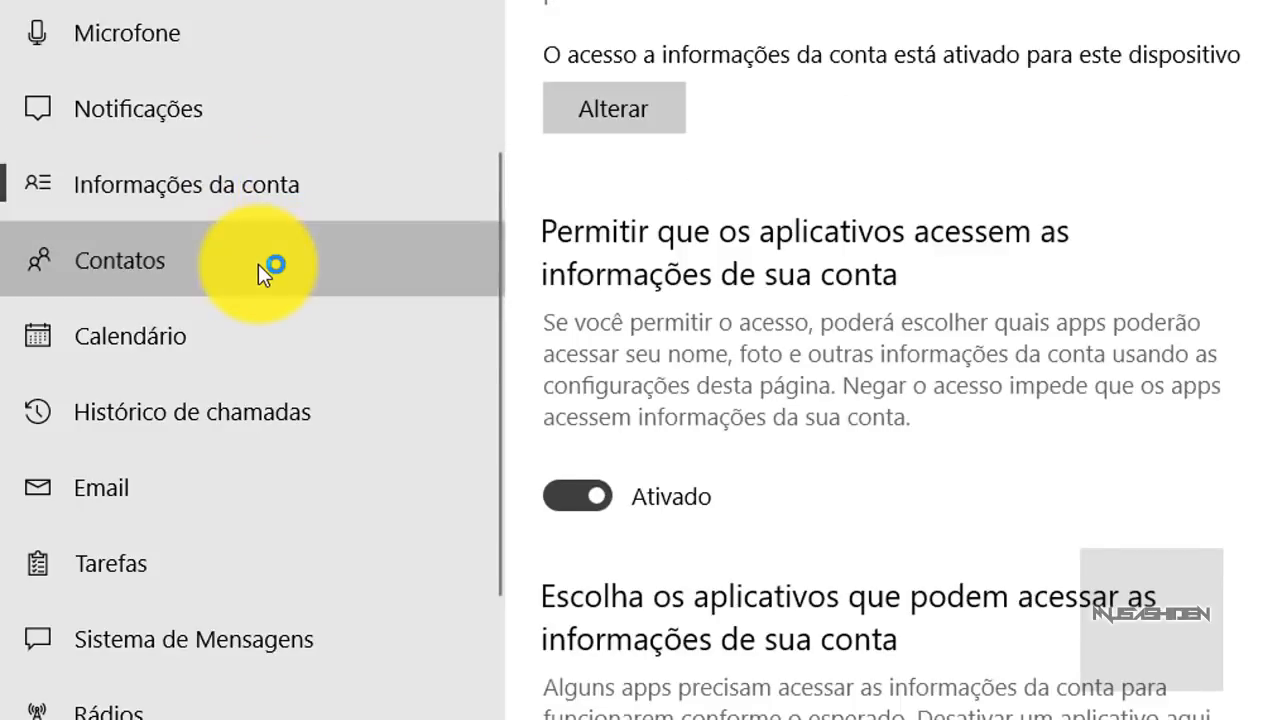
# Step: Review the app permission settings for calendar, call history, email, tasks, messaging and radios
pyautogui.click(215, 218)
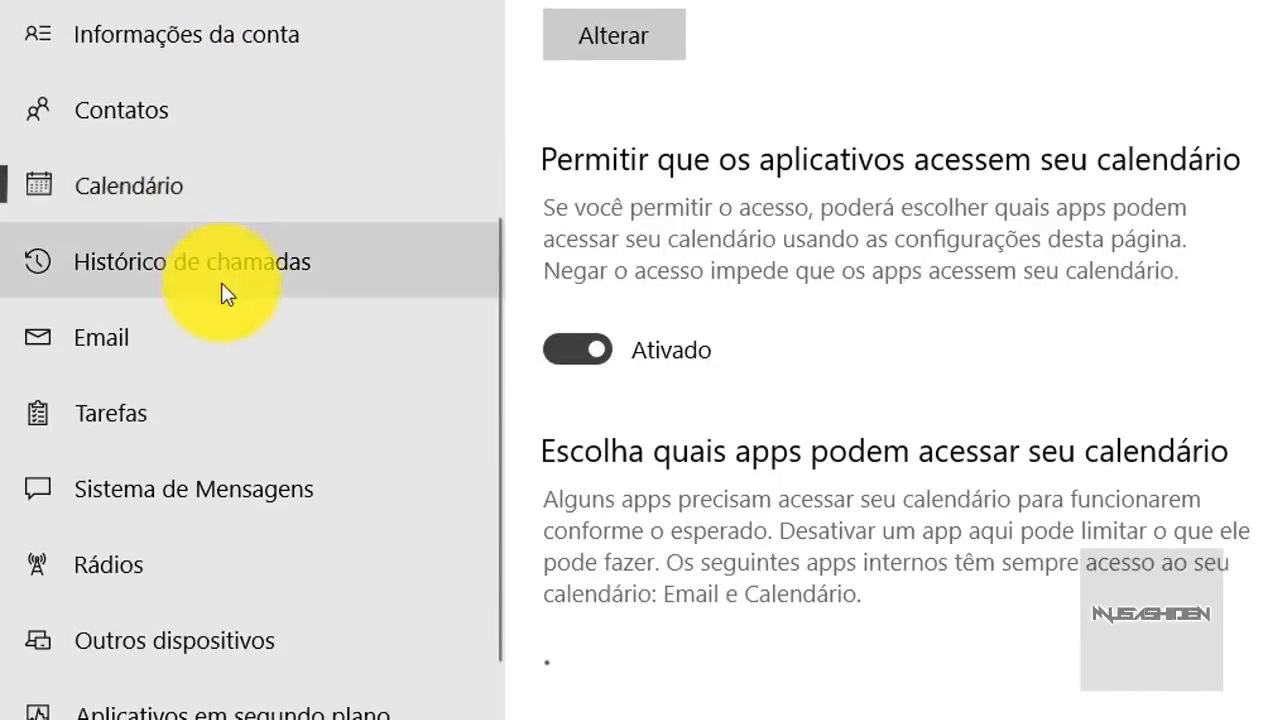
pyautogui.click(236, 280)
pyautogui.scroll(-2, 249, 258)
pyautogui.scroll(-1, 249, 254)
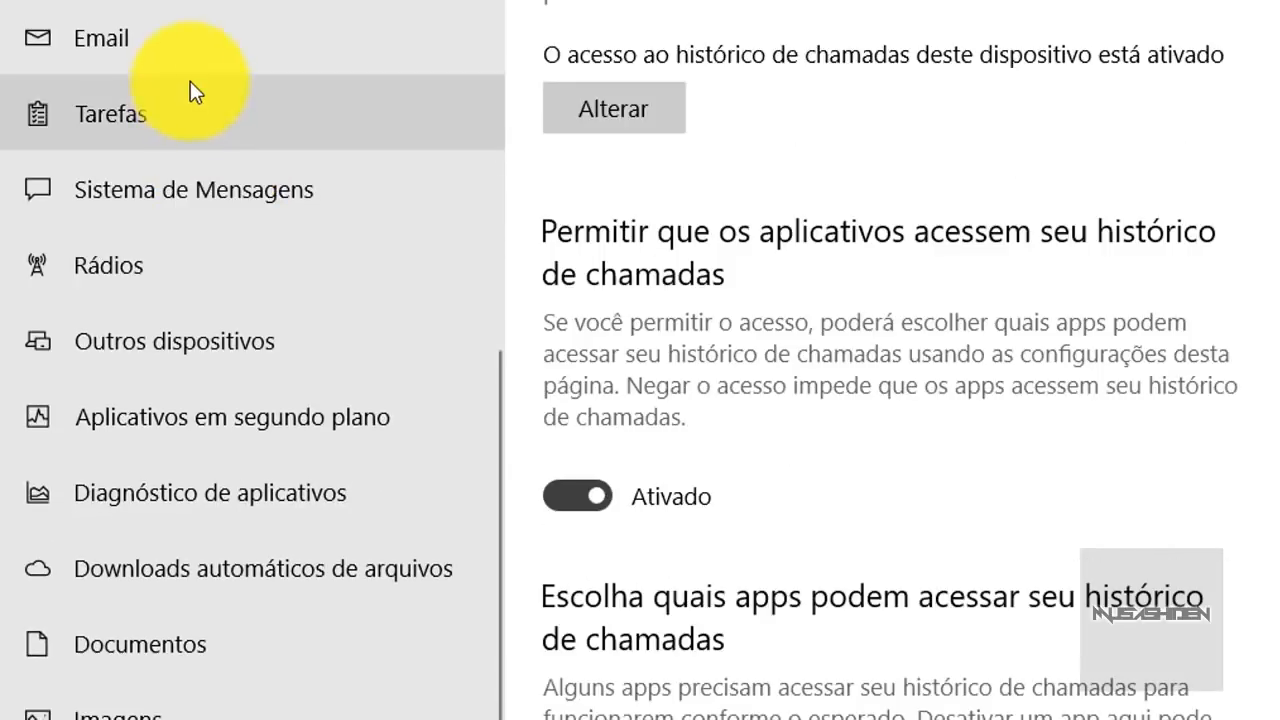
pyautogui.click(190, 62)
pyautogui.click(197, 125)
pyautogui.click(224, 197)
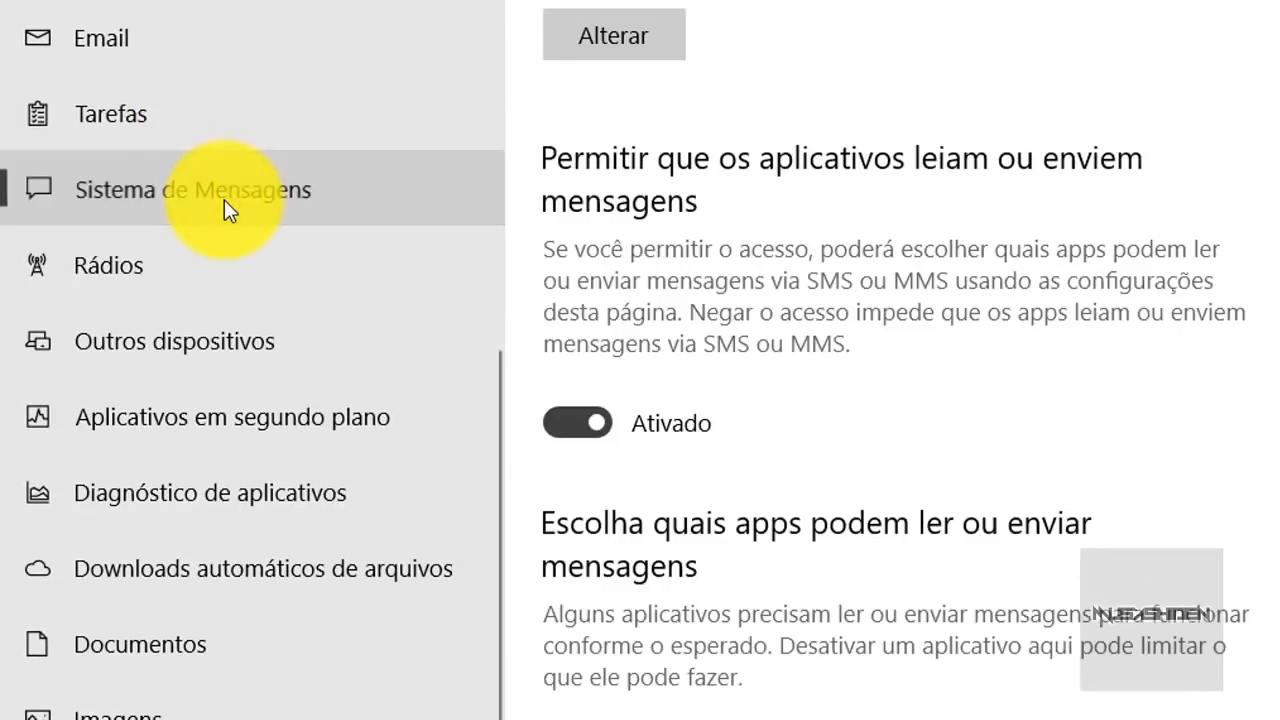
pyautogui.click(206, 268)
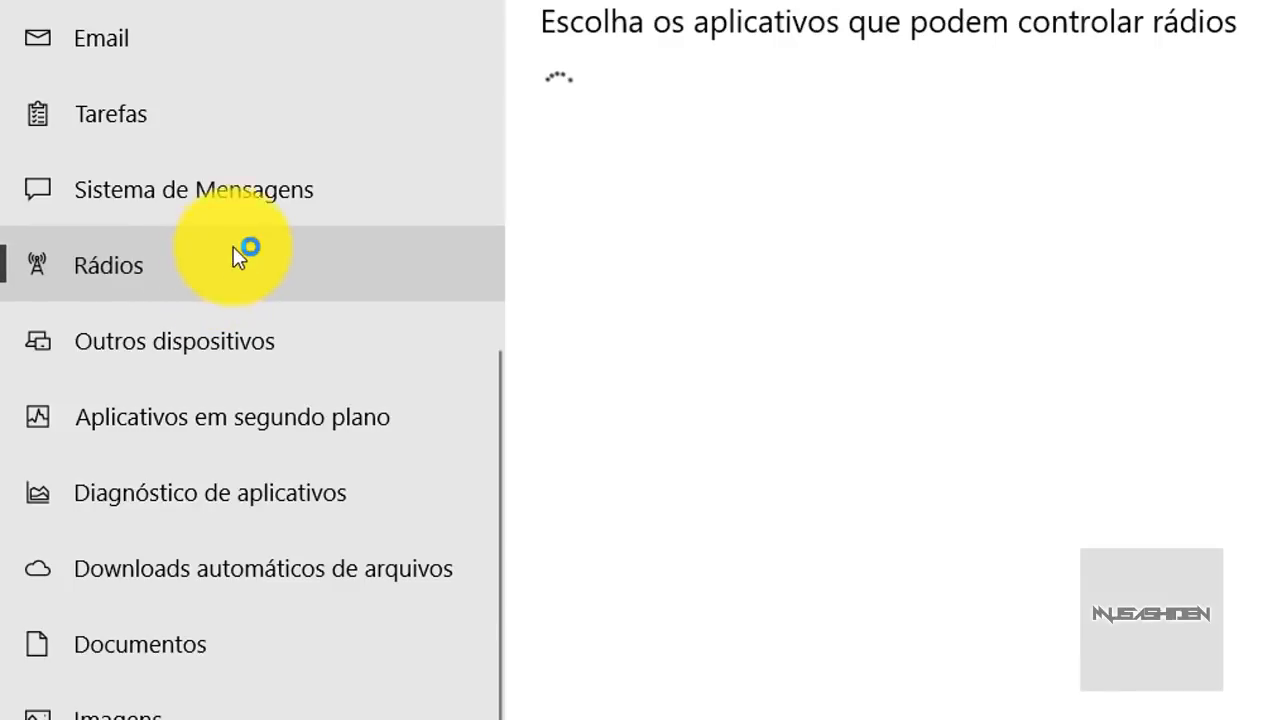
# Step: Review the app permission settings for other devices, app diagnostics, documents, pictures, videos and the file system
pyautogui.scroll(-2, 228, 210)
pyautogui.click(228, 210)
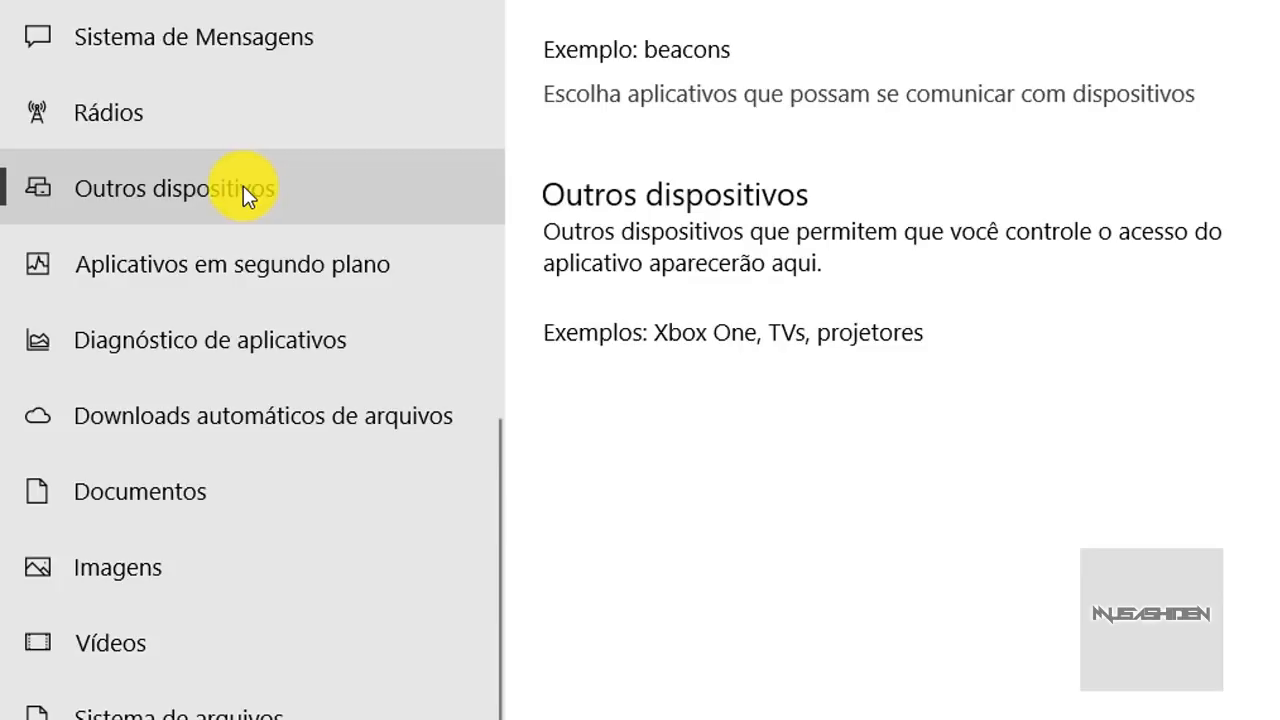
pyautogui.click(181, 337)
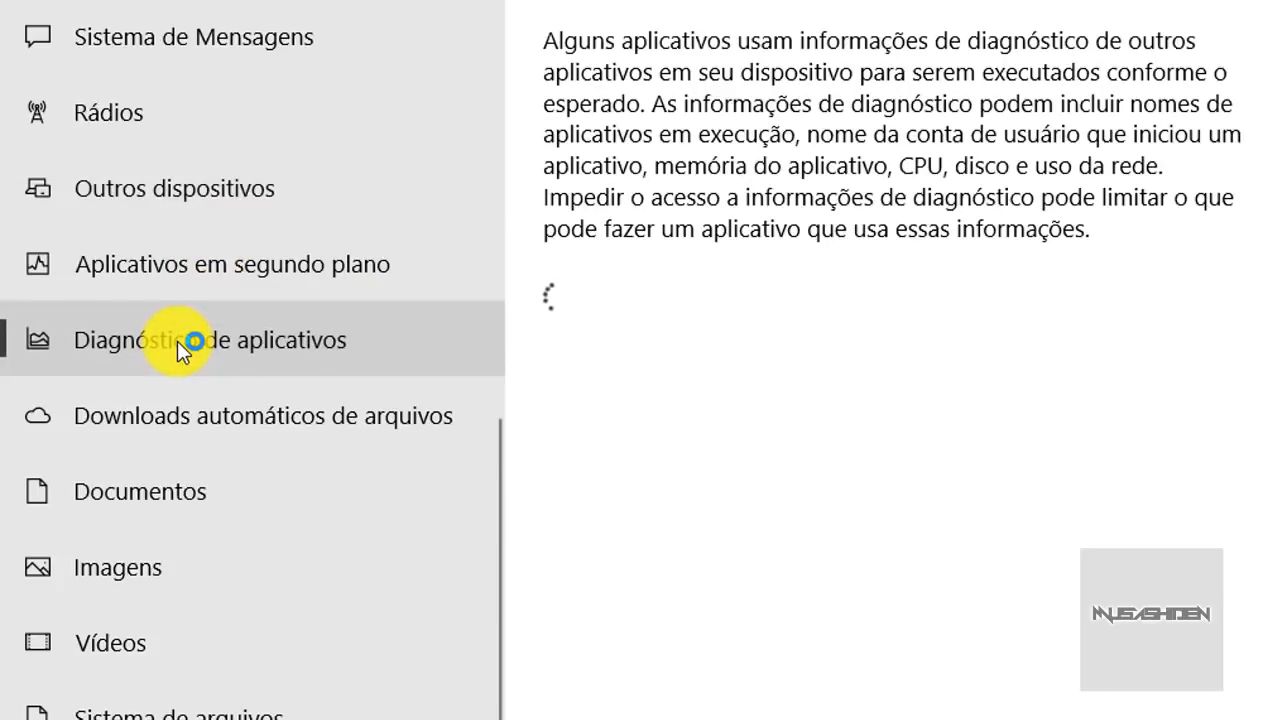
pyautogui.click(210, 495)
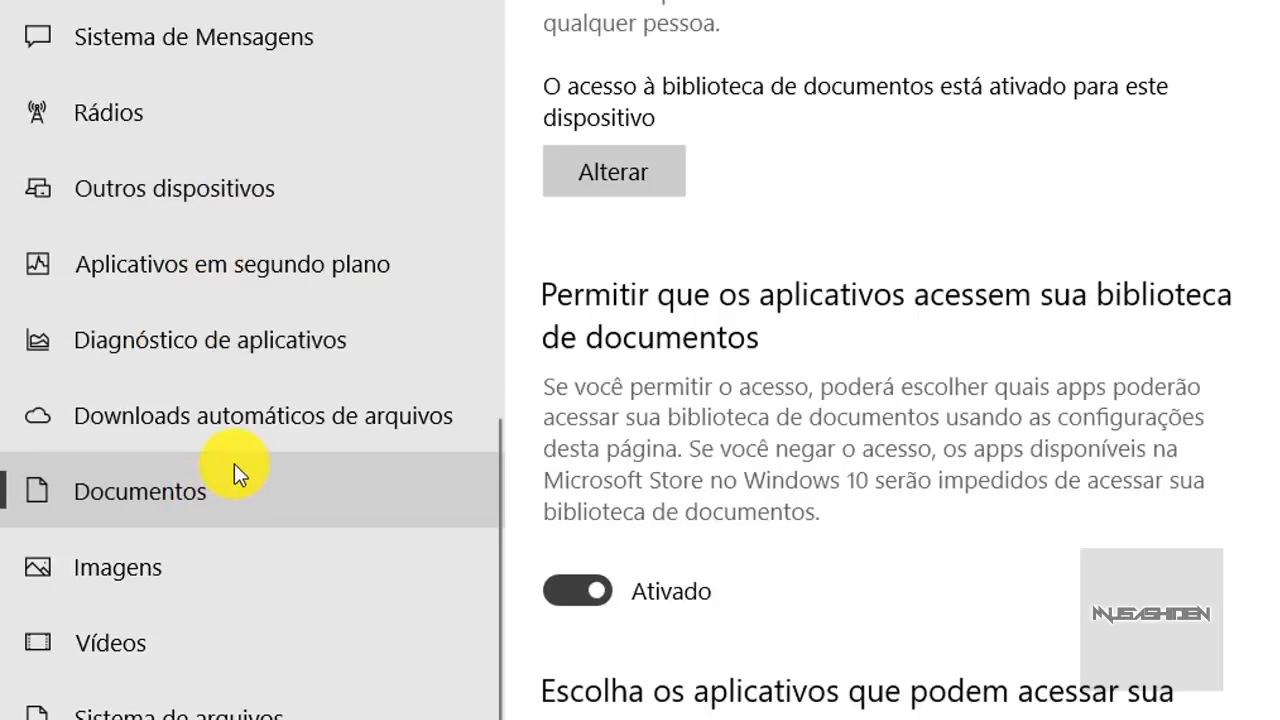
pyautogui.scroll(-4, 880, 400)
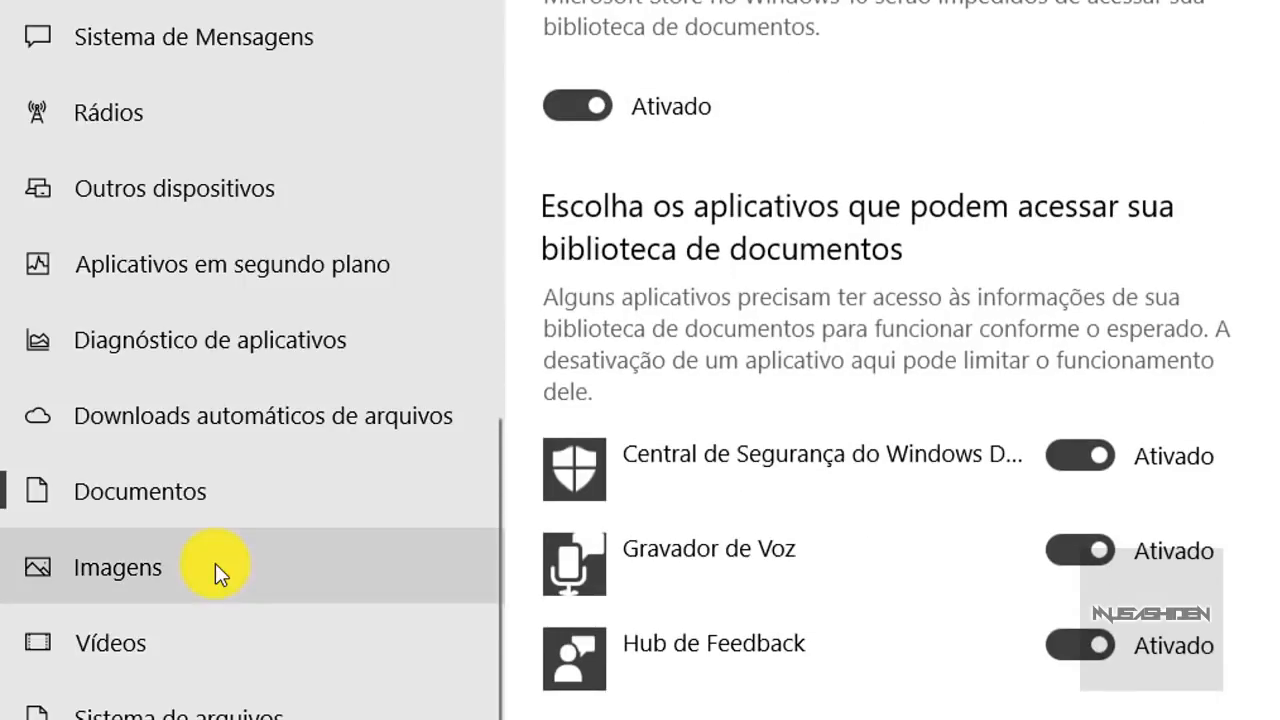
pyautogui.click(215, 565)
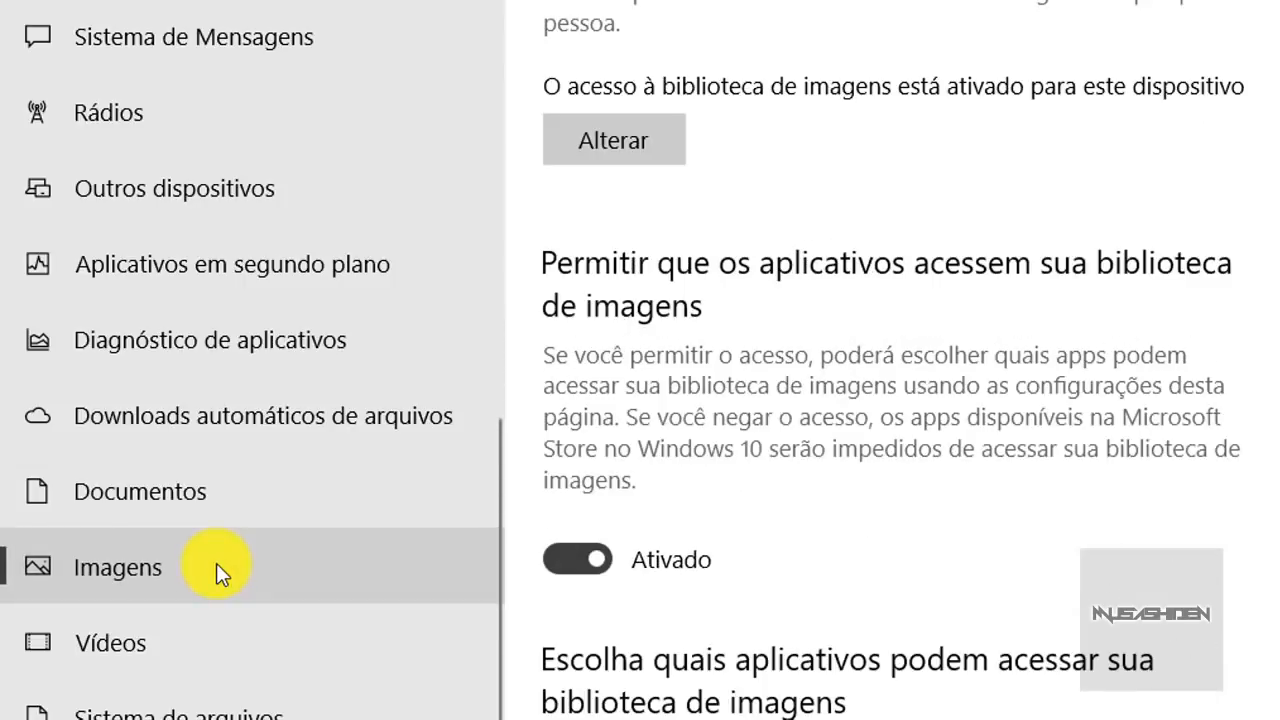
pyautogui.click(220, 638)
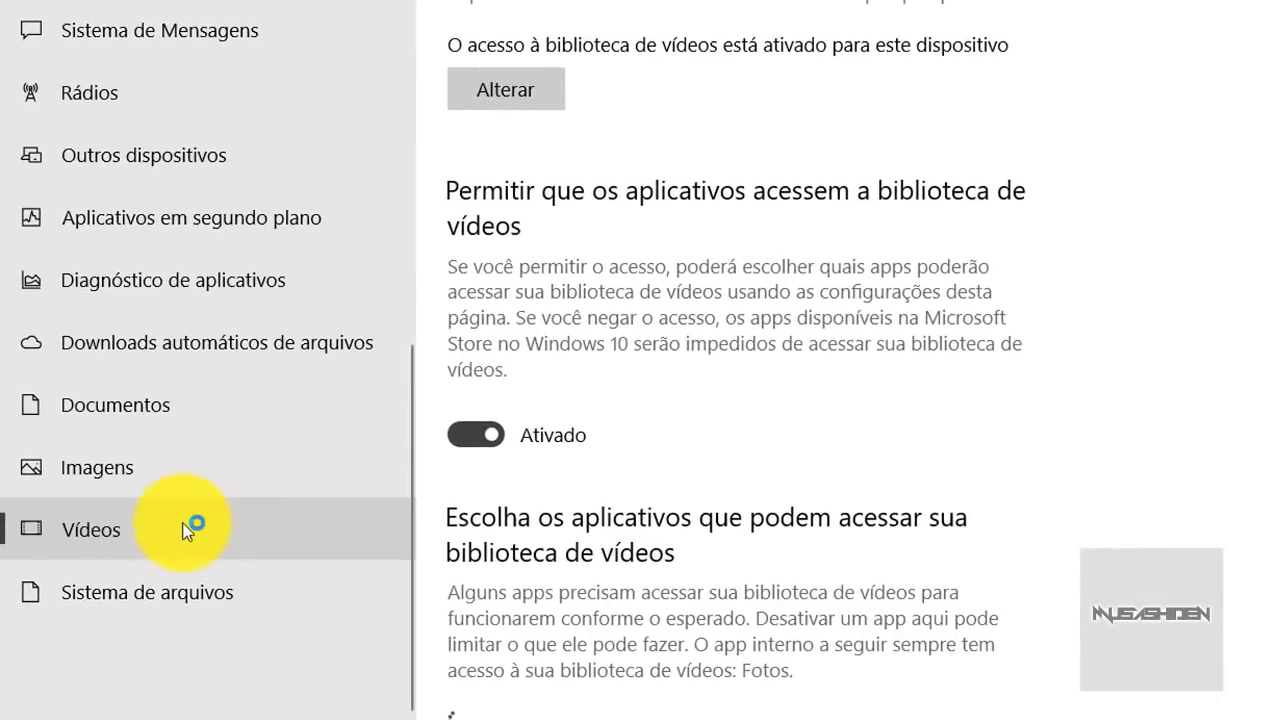
pyautogui.click(190, 592)
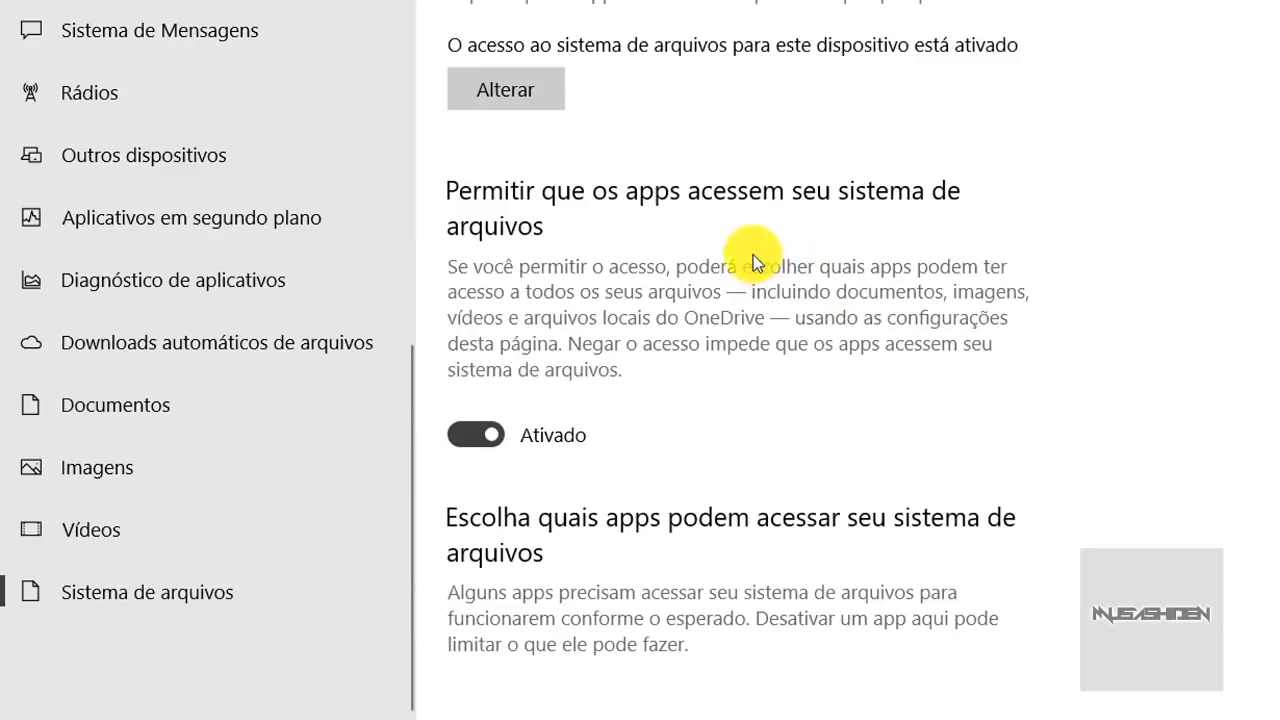
# Step: Return to the start of the app permissions and check the location, camera and microphone settings again
pyautogui.scroll(10, 286, 380)
pyautogui.scroll(-10, 286, 189)
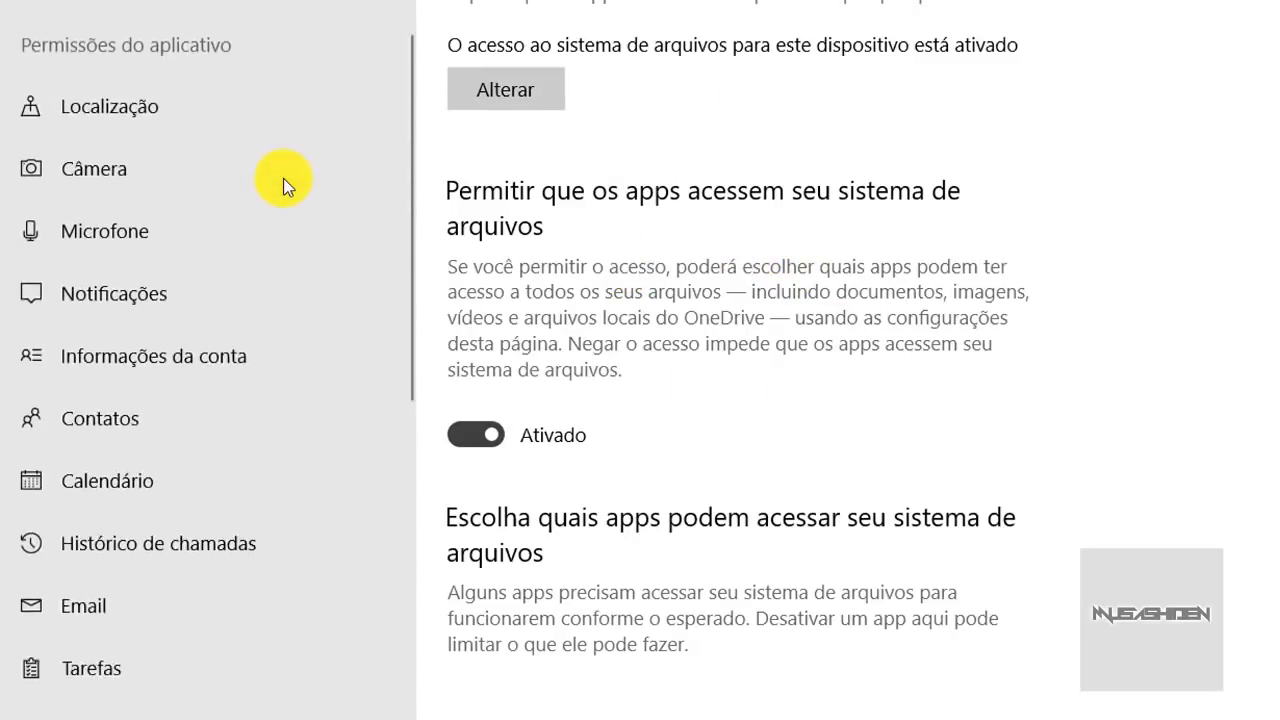
pyautogui.scroll(-1, 283, 176)
pyautogui.scroll(10, 290, 180)
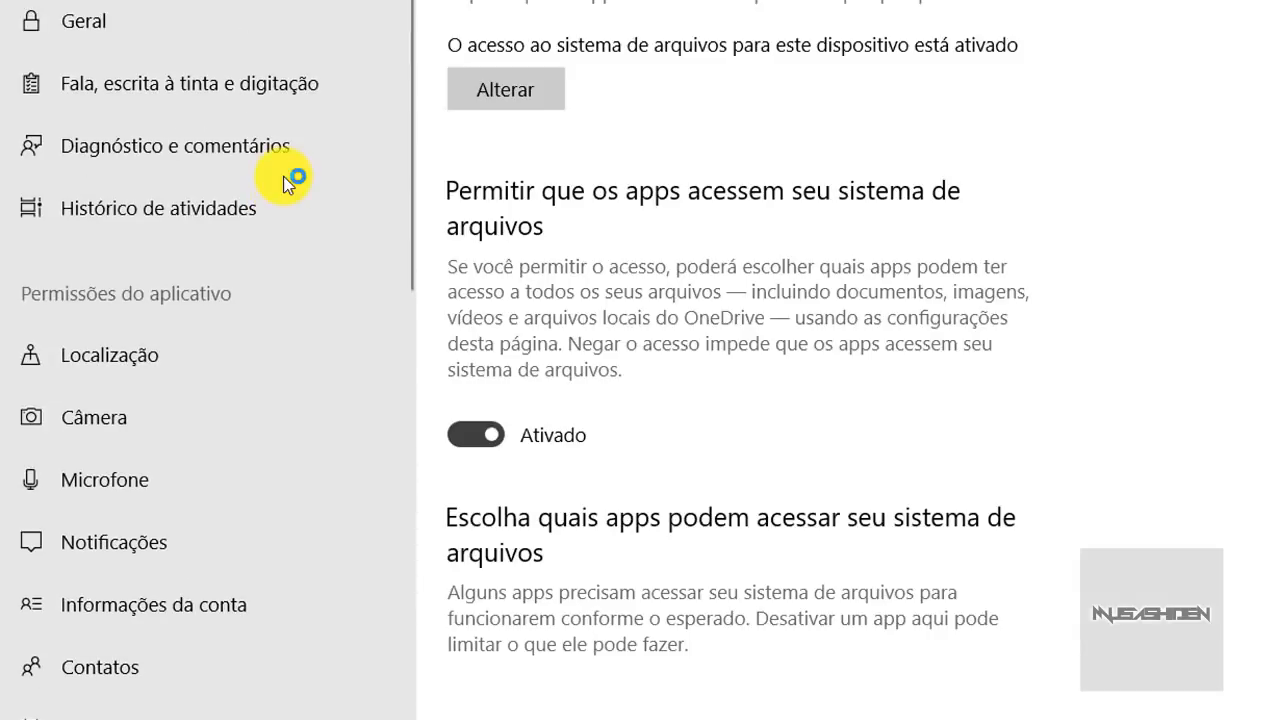
pyautogui.click(177, 380)
pyautogui.scroll(-2, 43, 540)
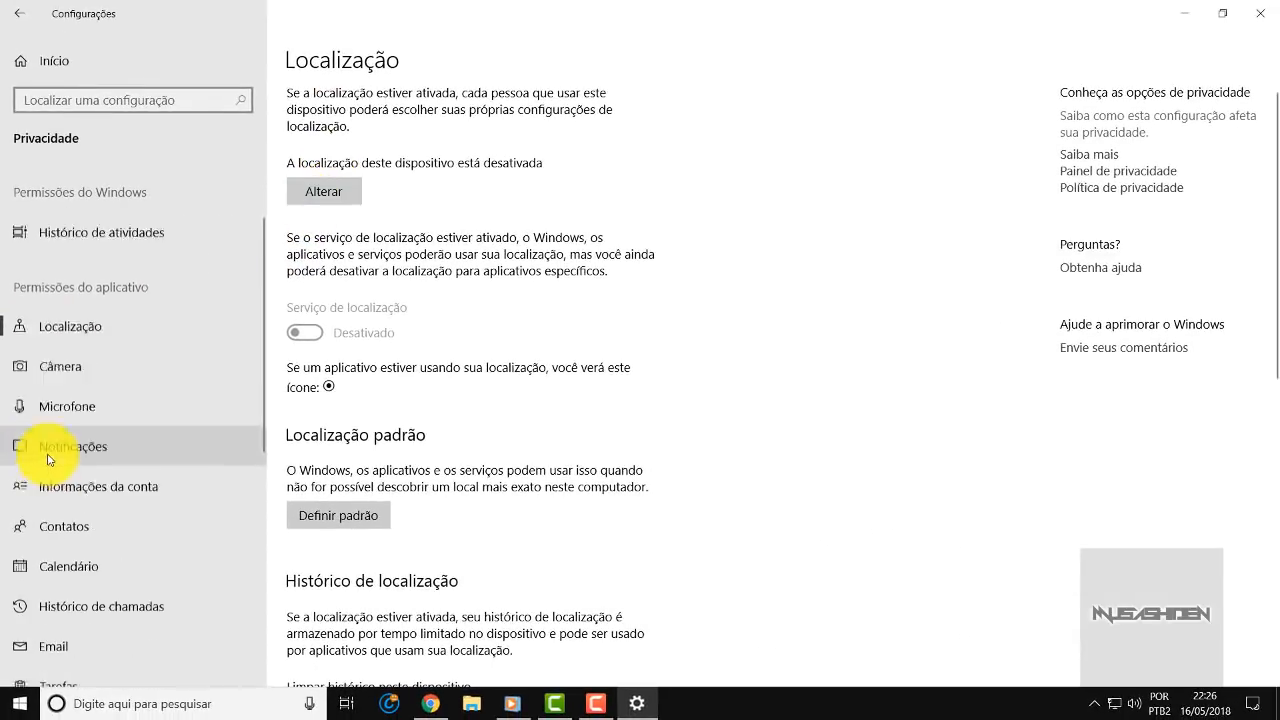
pyautogui.click(104, 320)
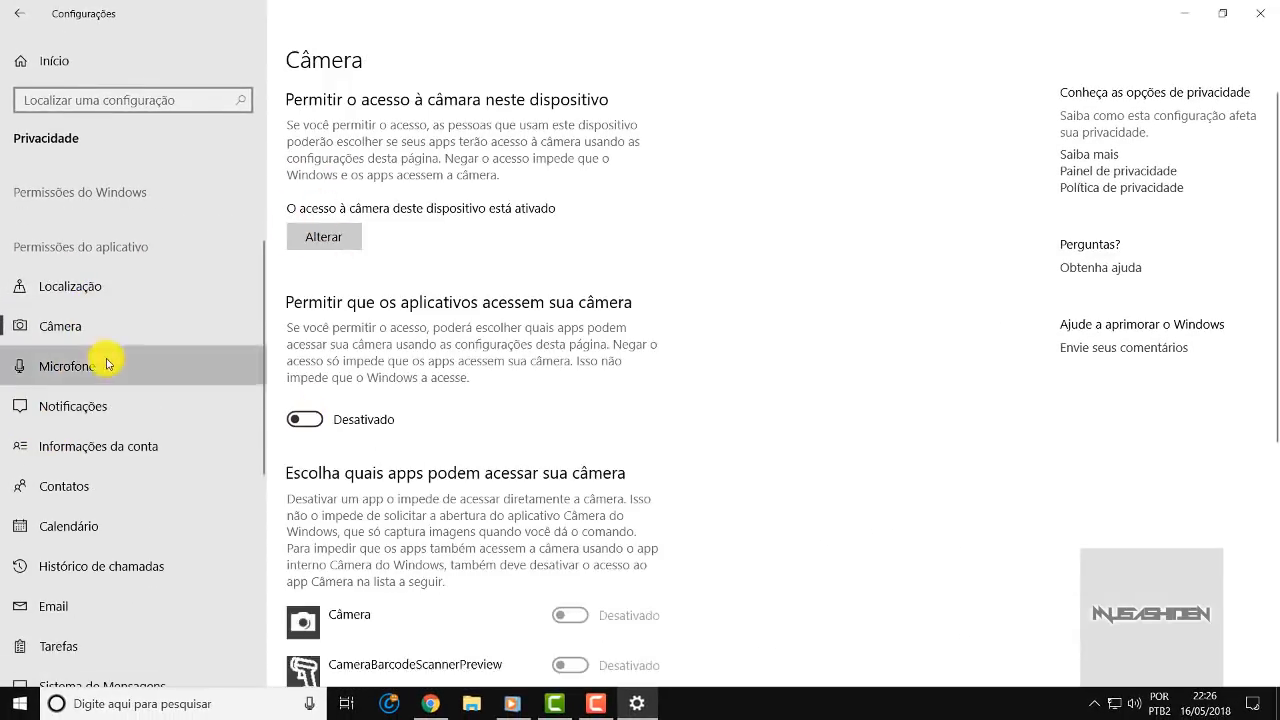
pyautogui.click(108, 364)
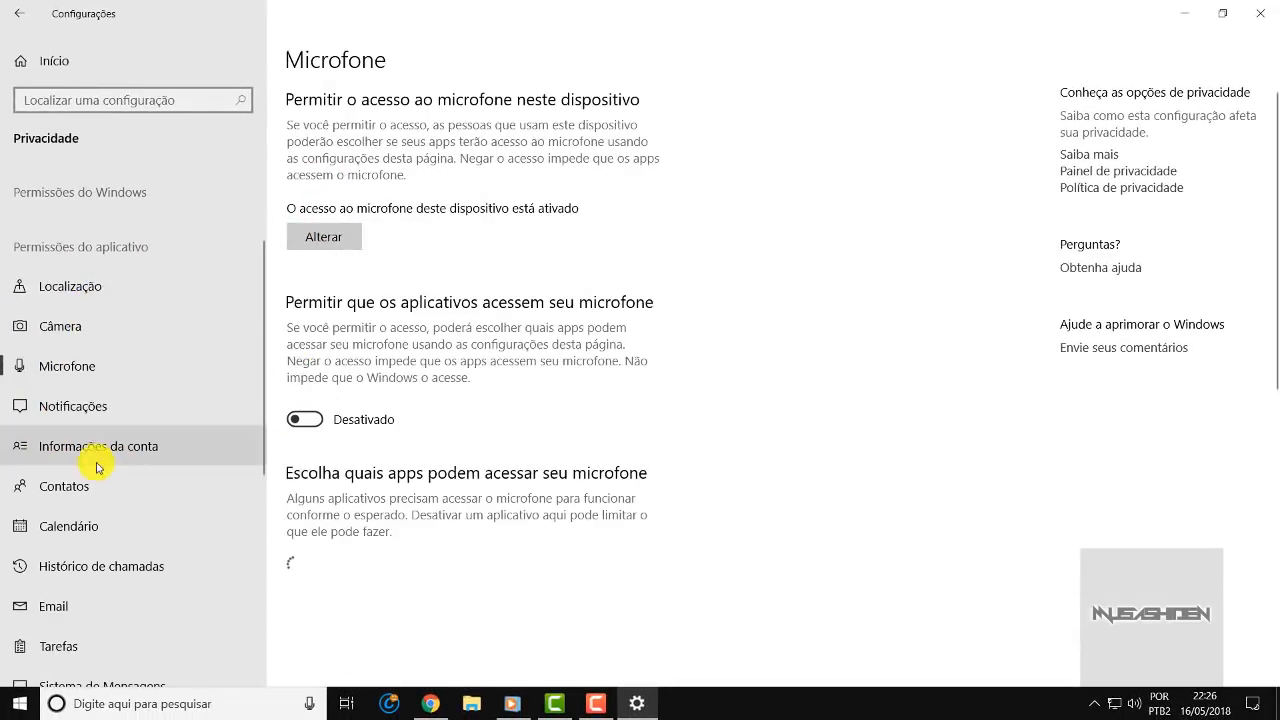
# Step: Turn off app access to notifications in the privacy settings
pyautogui.click(150, 440)
pyautogui.click(115, 410)
pyautogui.click(313, 119)
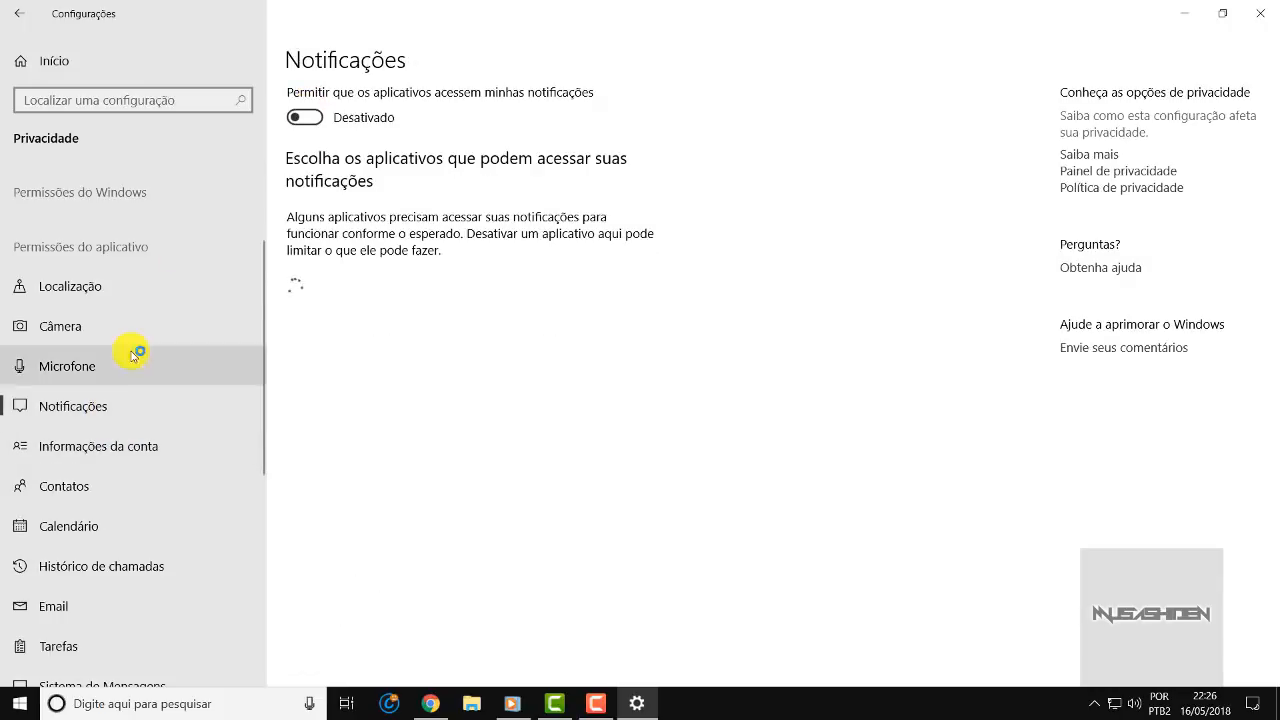
# Step: Turn off app access to contacts and to the call history
pyautogui.scroll(-1, 189, 409)
pyautogui.click(189, 406)
pyautogui.click(304, 400)
pyautogui.scroll(-2, 157, 334)
pyautogui.click(155, 330)
pyautogui.click(304, 480)
# Step: Turn off app control of radios and automatic communication with unpaired devices
pyautogui.scroll(-2, 137, 300)
pyautogui.click(160, 328)
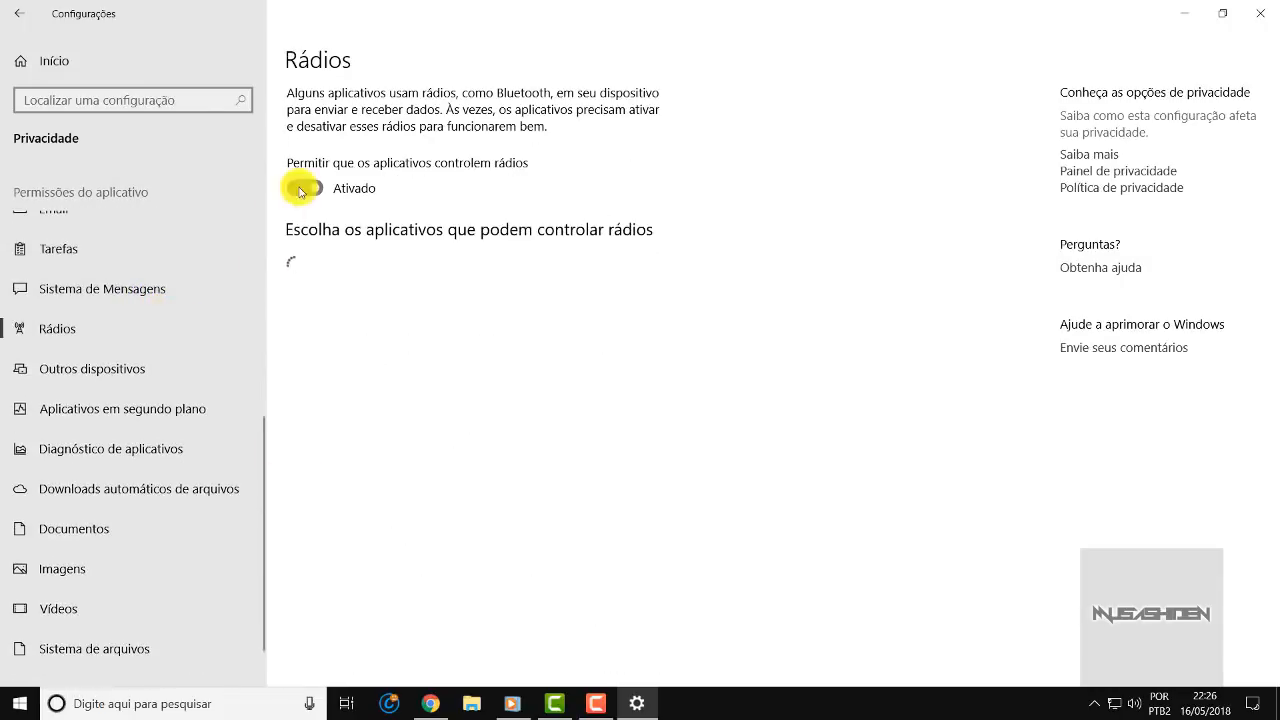
pyautogui.click(303, 192)
pyautogui.click(100, 368)
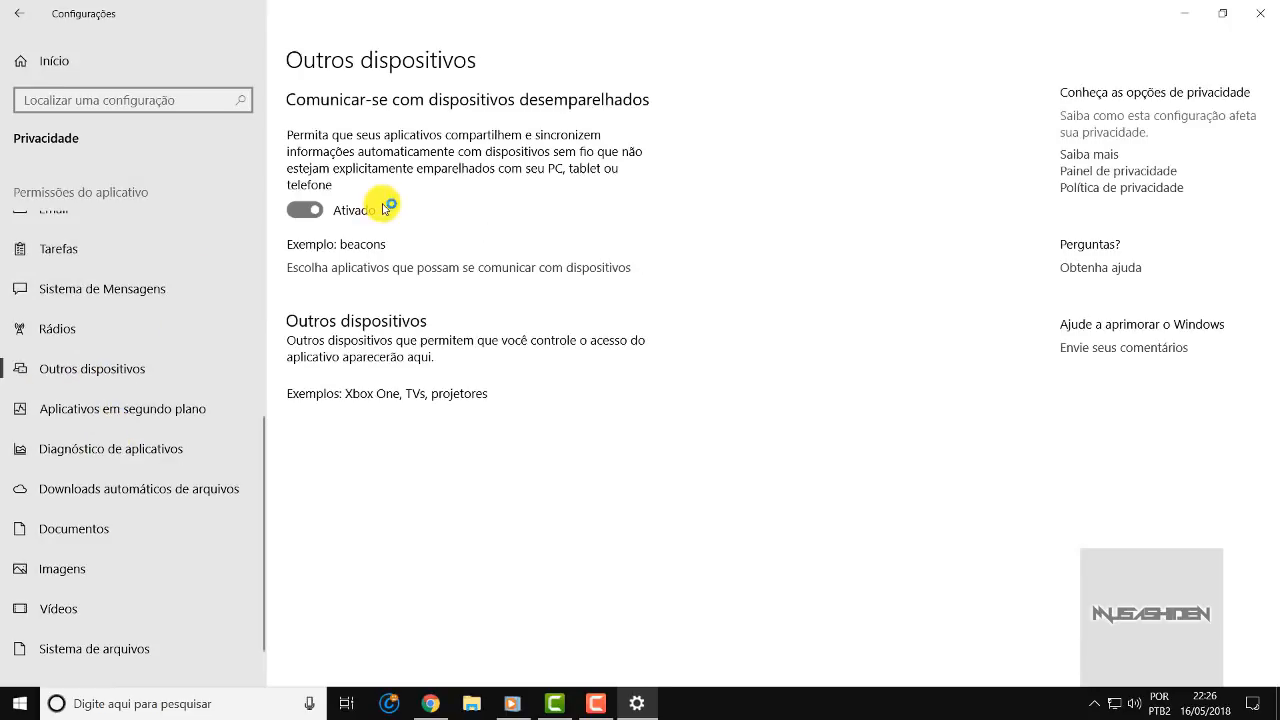
pyautogui.click(305, 210)
# Step: Turn off app access to diagnostic information and to the documents library
pyautogui.scroll(-1, 170, 290)
pyautogui.click(106, 394)
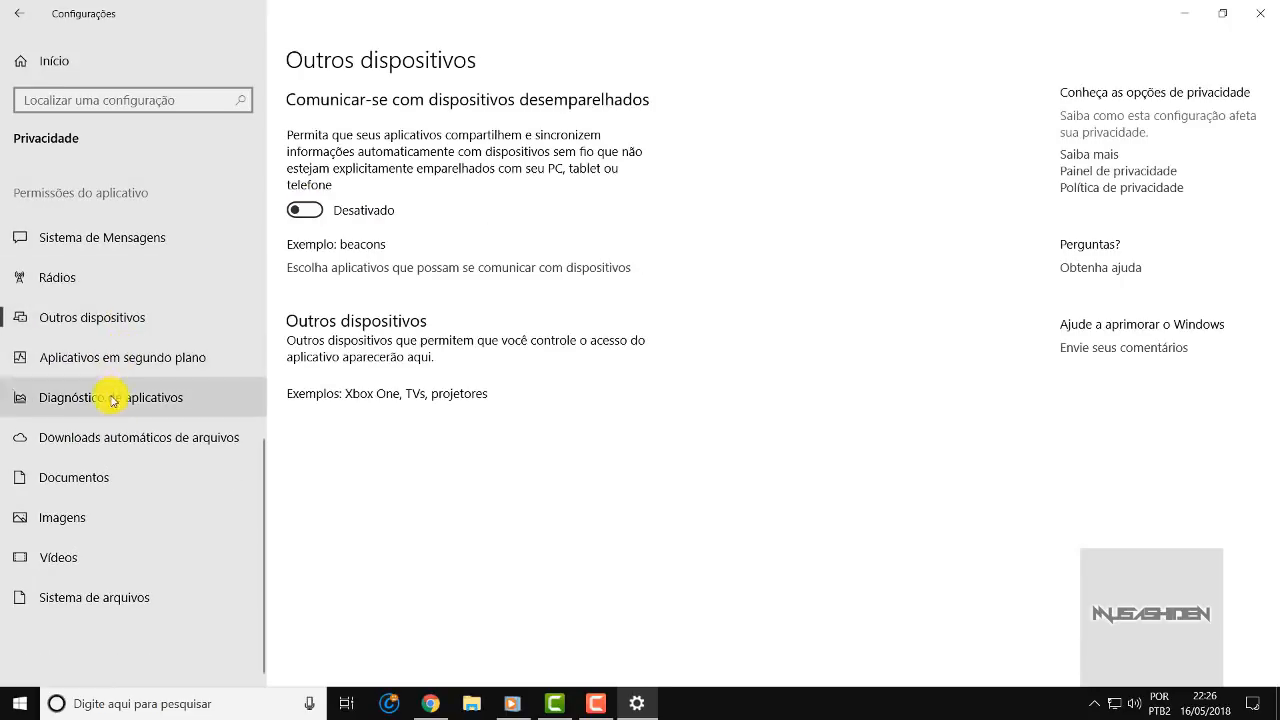
pyautogui.click(300, 118)
pyautogui.click(160, 435)
pyautogui.click(150, 477)
pyautogui.click(303, 528)
# Step: Turn off app access to the pictures library and to the file system
pyautogui.click(140, 512)
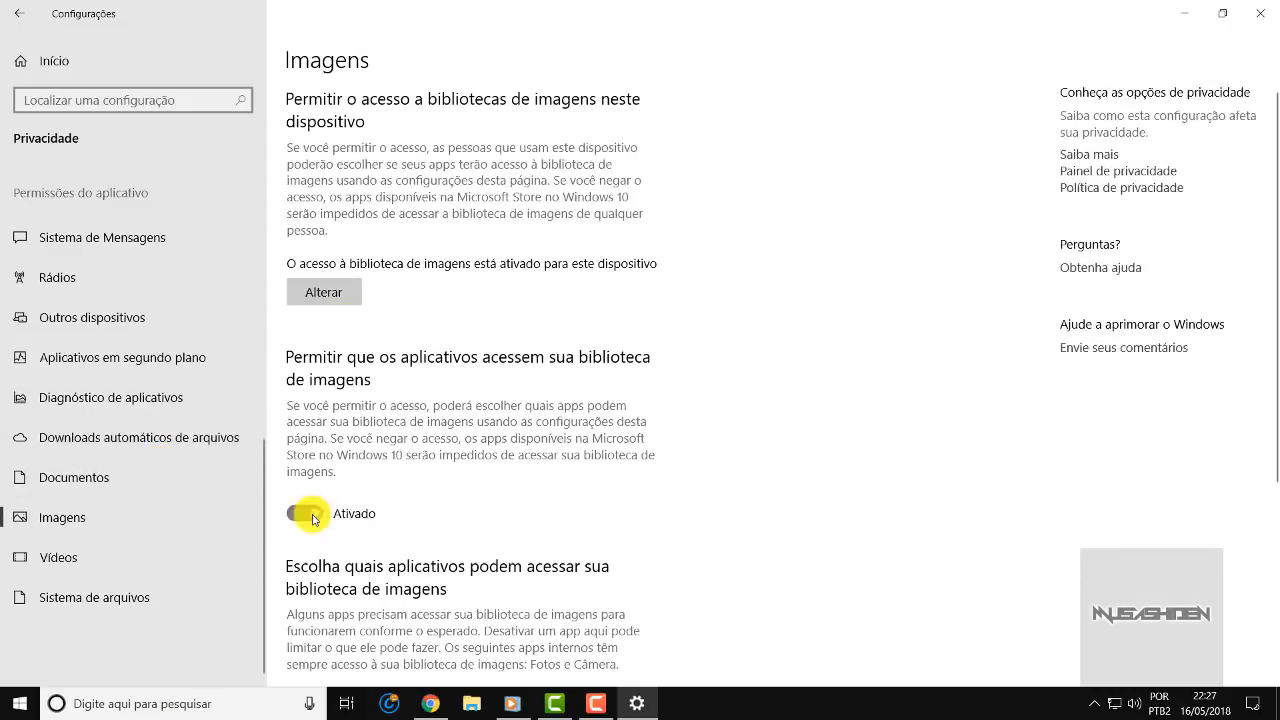
pyautogui.click(305, 513)
pyautogui.click(150, 557)
pyautogui.click(150, 597)
pyautogui.click(325, 515)
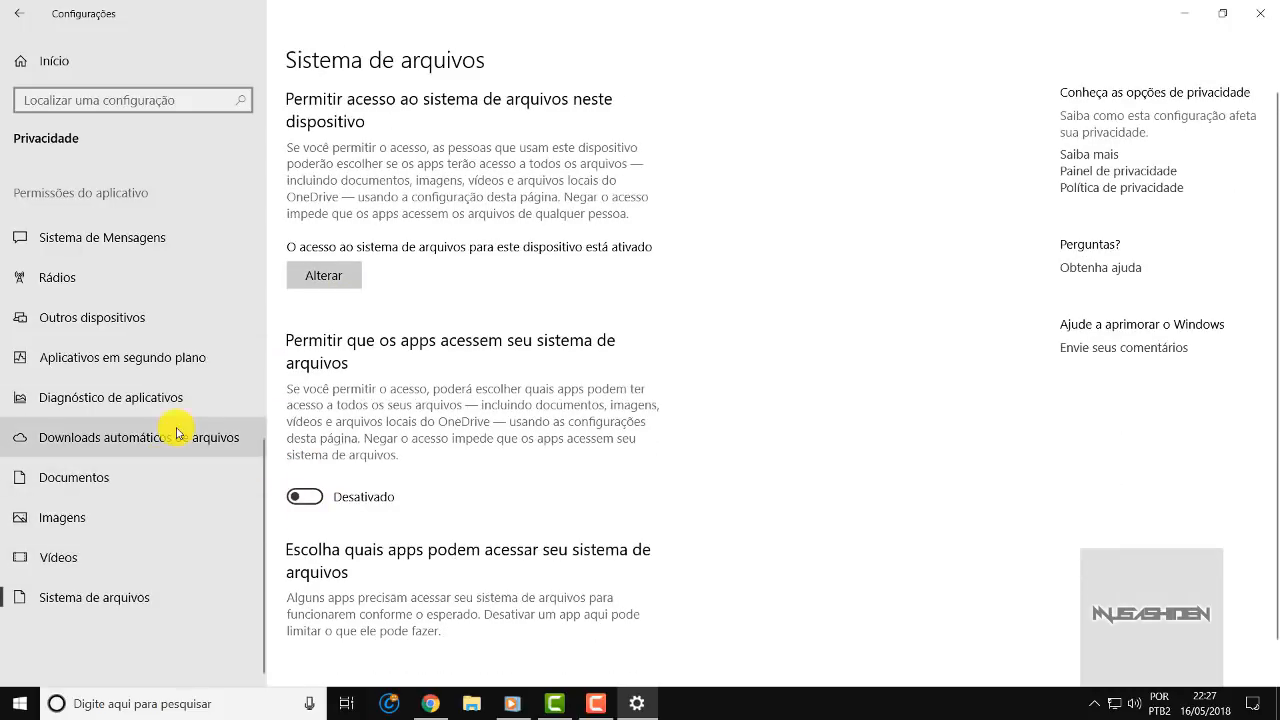
# Step: Stop Alarmes e Relógio from running as a background app
pyautogui.scroll(8, 180, 430)
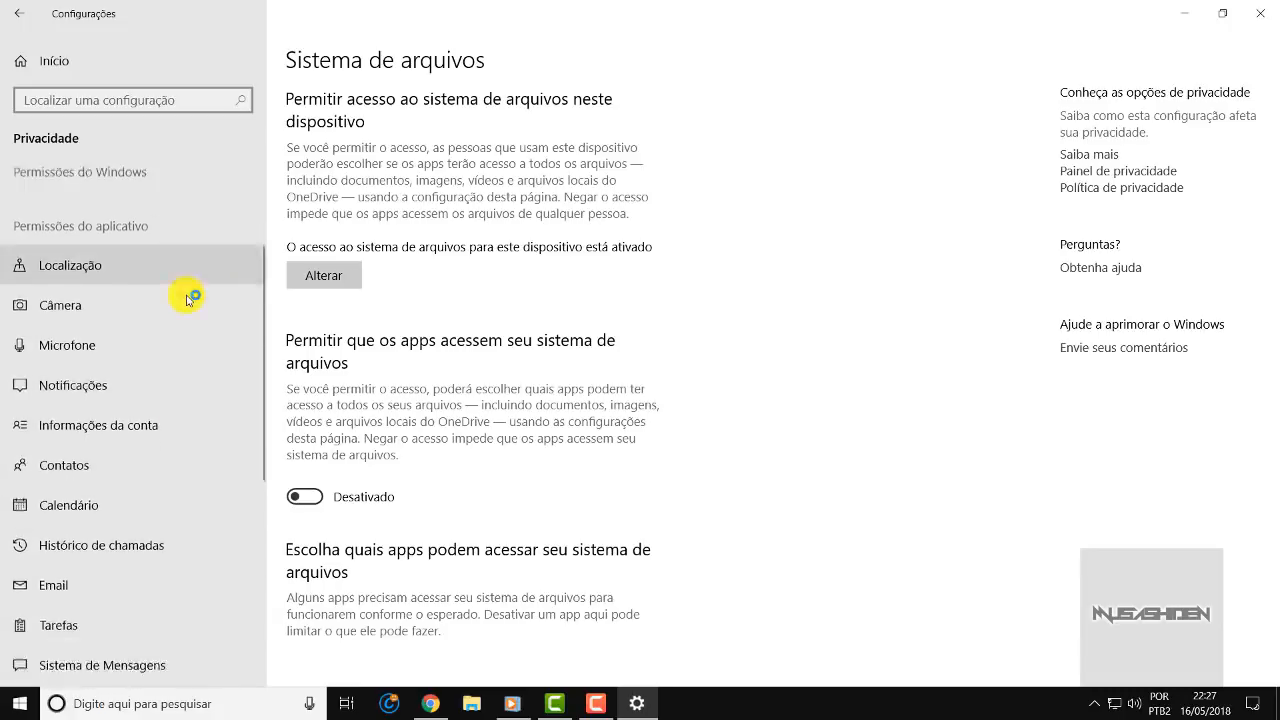
pyautogui.scroll(-5, 180, 423)
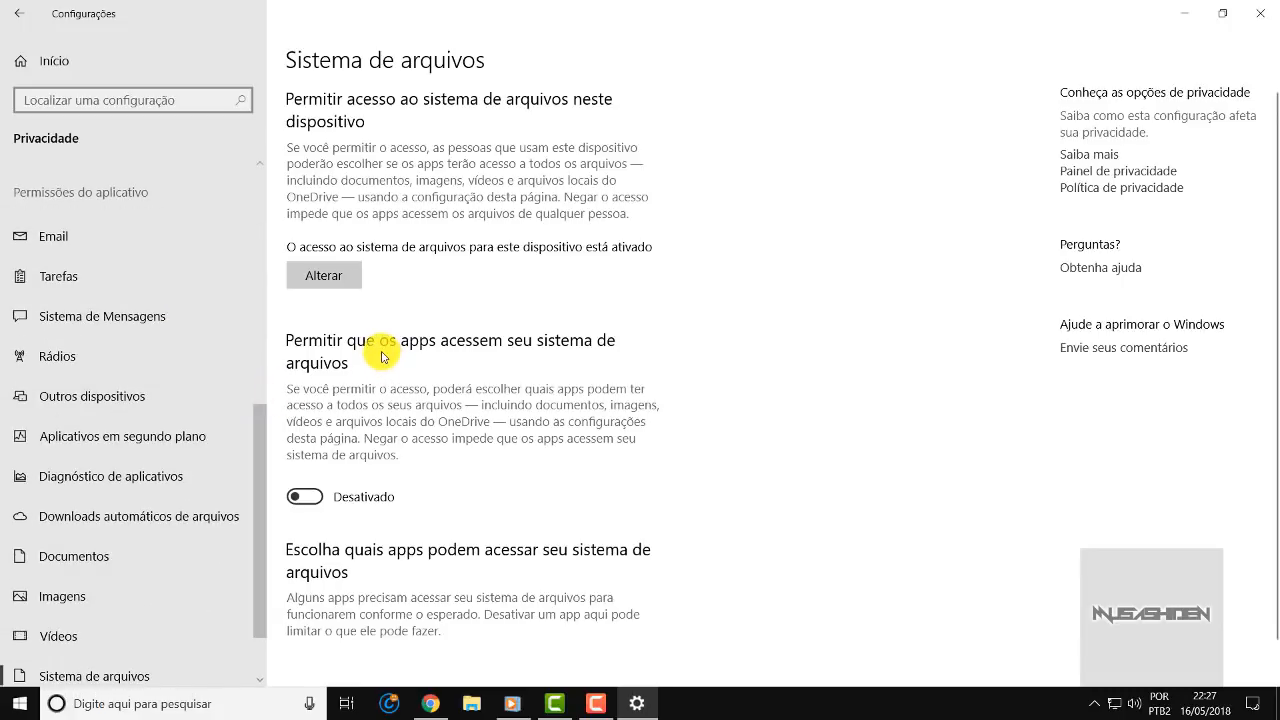
pyautogui.click(130, 448)
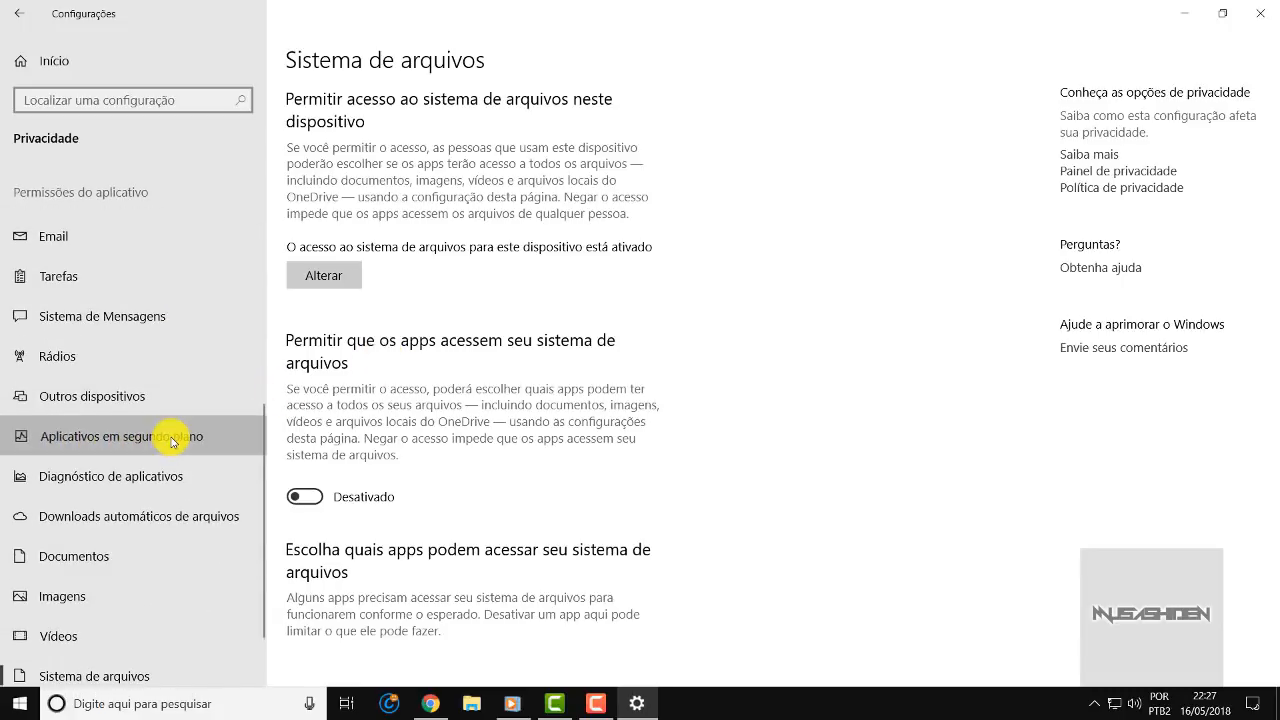
pyautogui.scroll(-10, 727, 155)
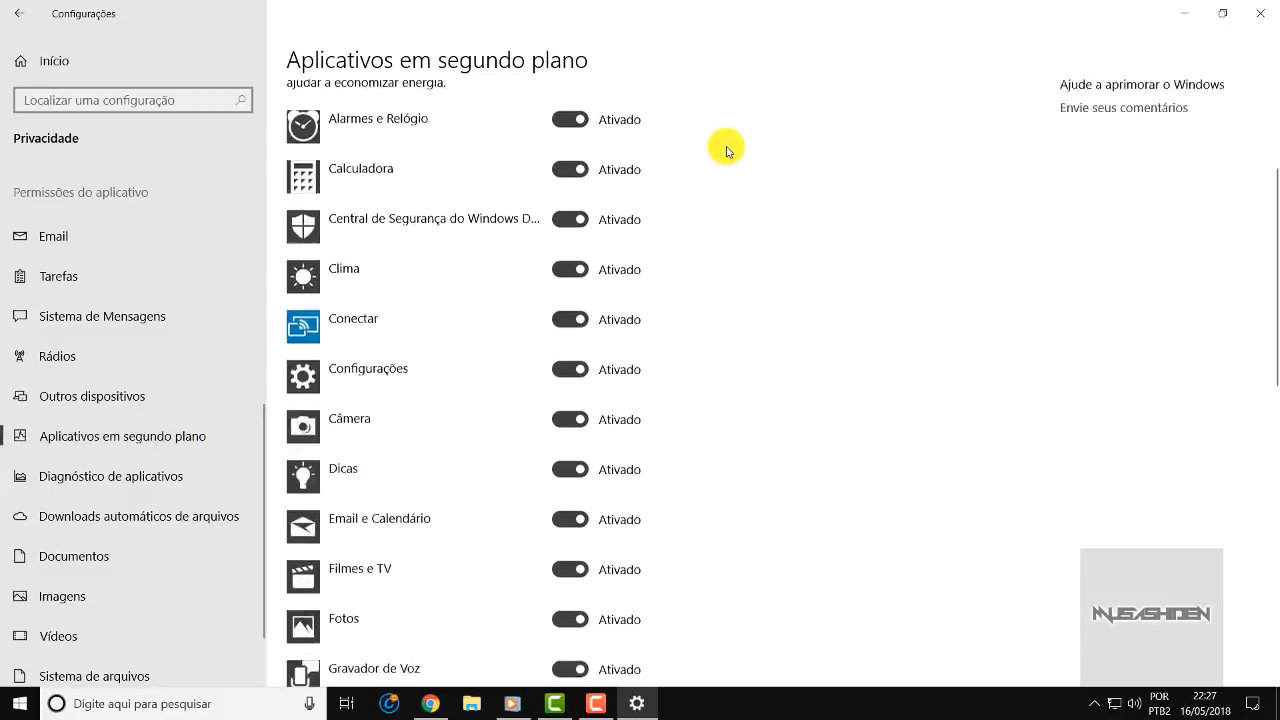
pyautogui.scroll(10, 714, 153)
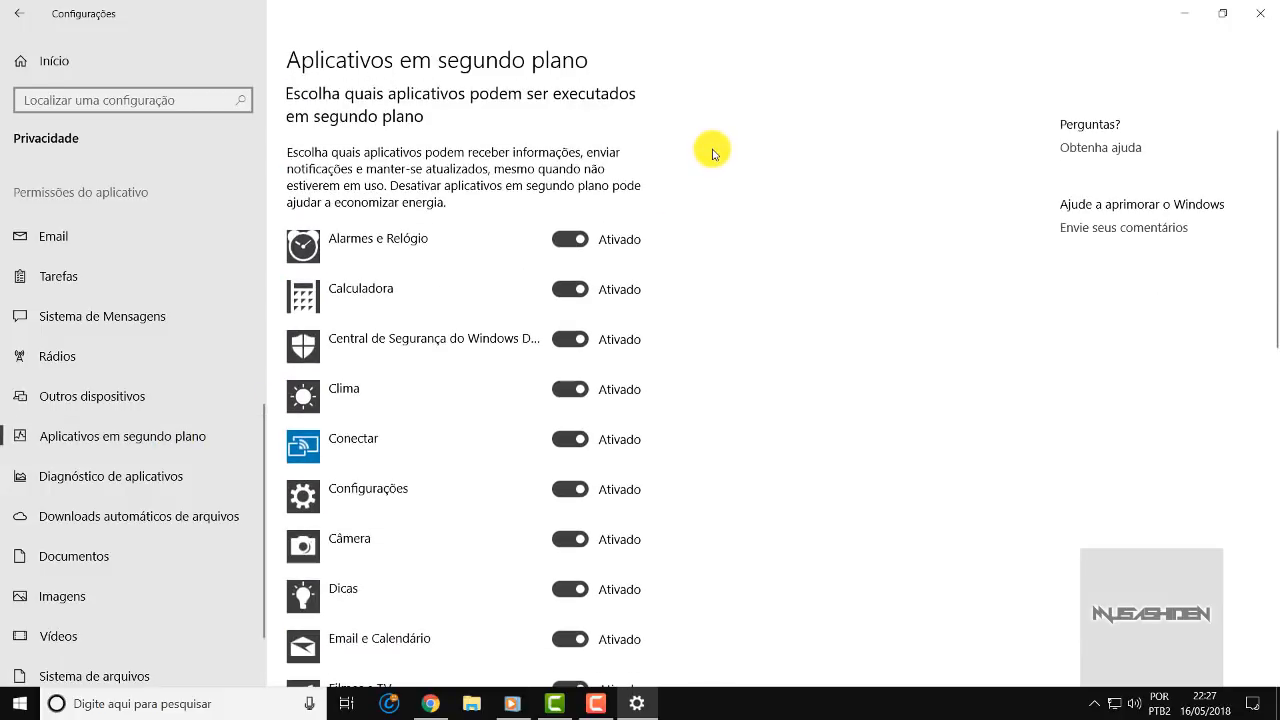
pyautogui.scroll(2, 714, 153)
pyautogui.moveTo(1271, 120); pyautogui.dragTo(1266, 194)
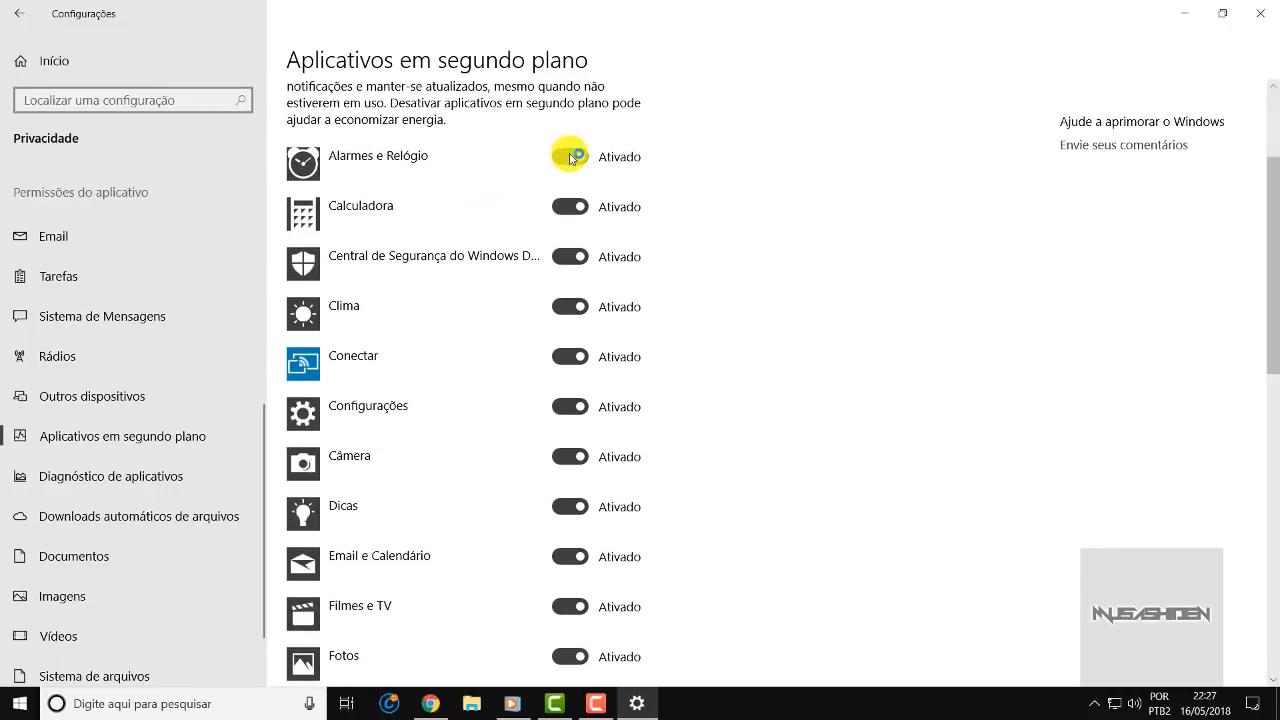
pyautogui.click(571, 157)
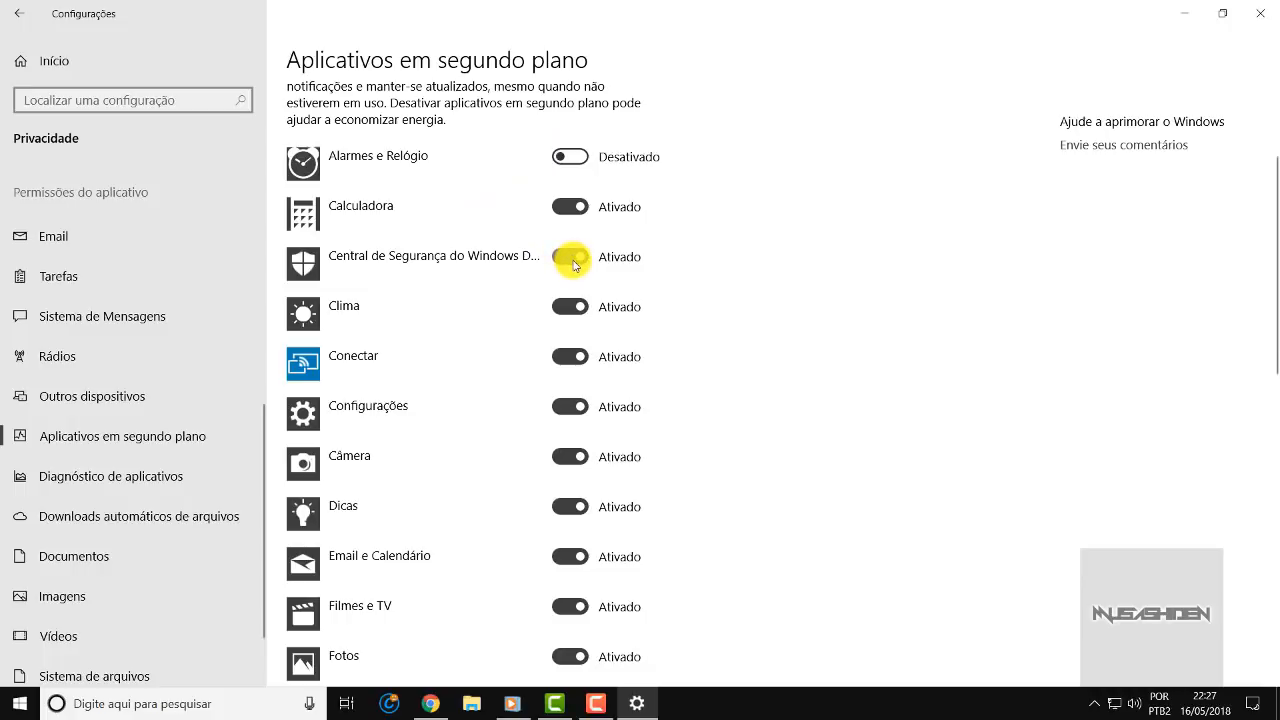
# Step: Stop Central de Segurança do Windows Defender, Clima, Conectar, Câmera and Dicas from running as background apps
pyautogui.click(573, 259)
pyautogui.click(560, 306)
pyautogui.click(565, 357)
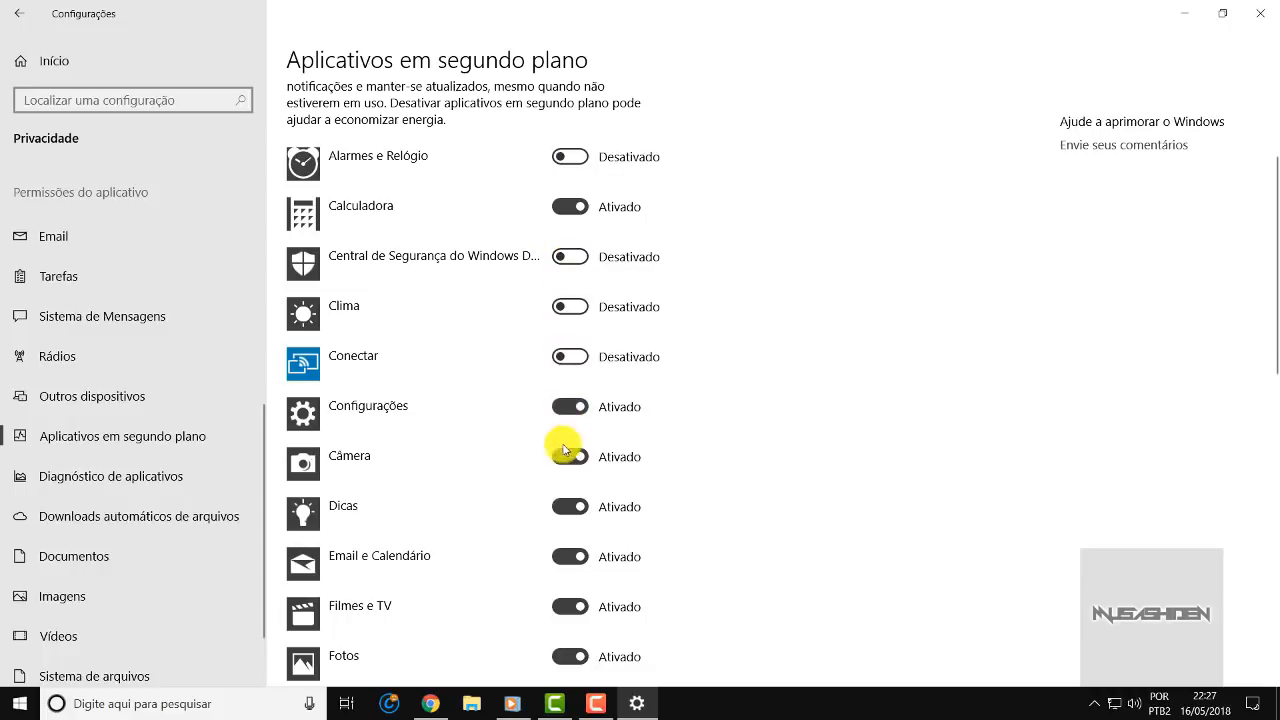
pyautogui.click(561, 457)
pyautogui.scroll(-3, 553, 400)
pyautogui.click(572, 300)
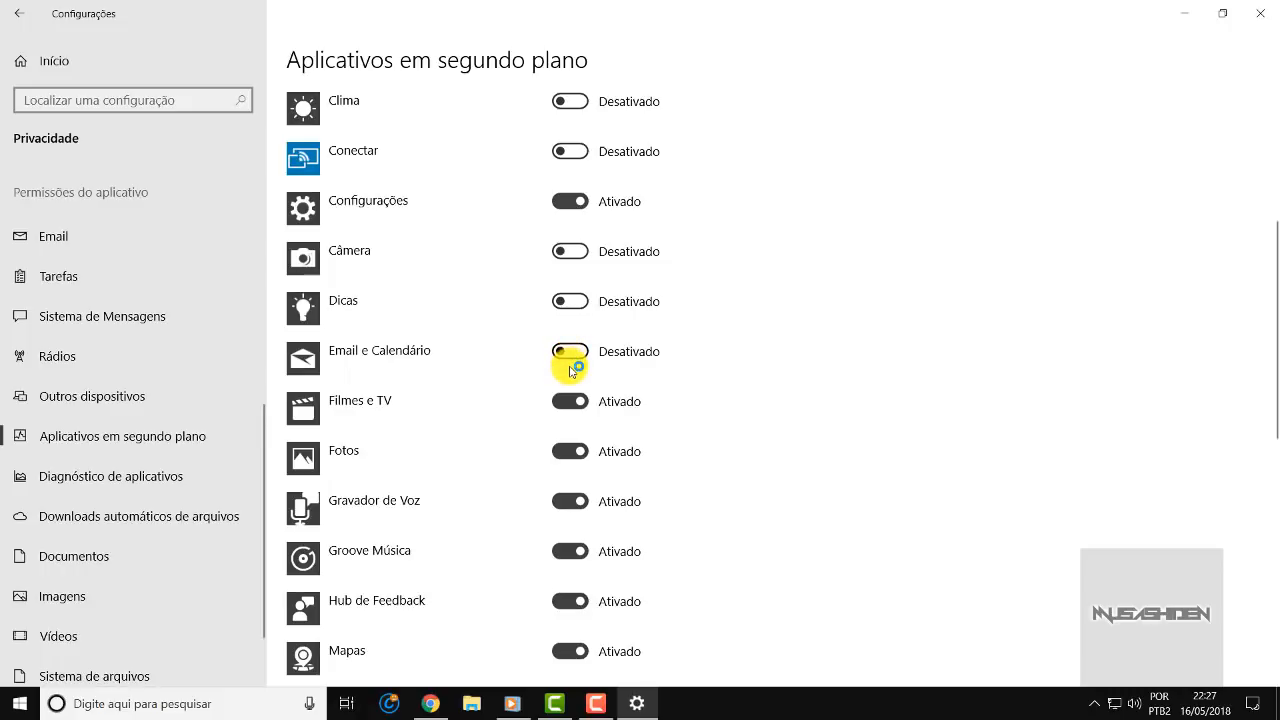
# Step: Stop Filmes e TV, Gravador de Voz and Groove Música from running as background apps
pyautogui.click(580, 402)
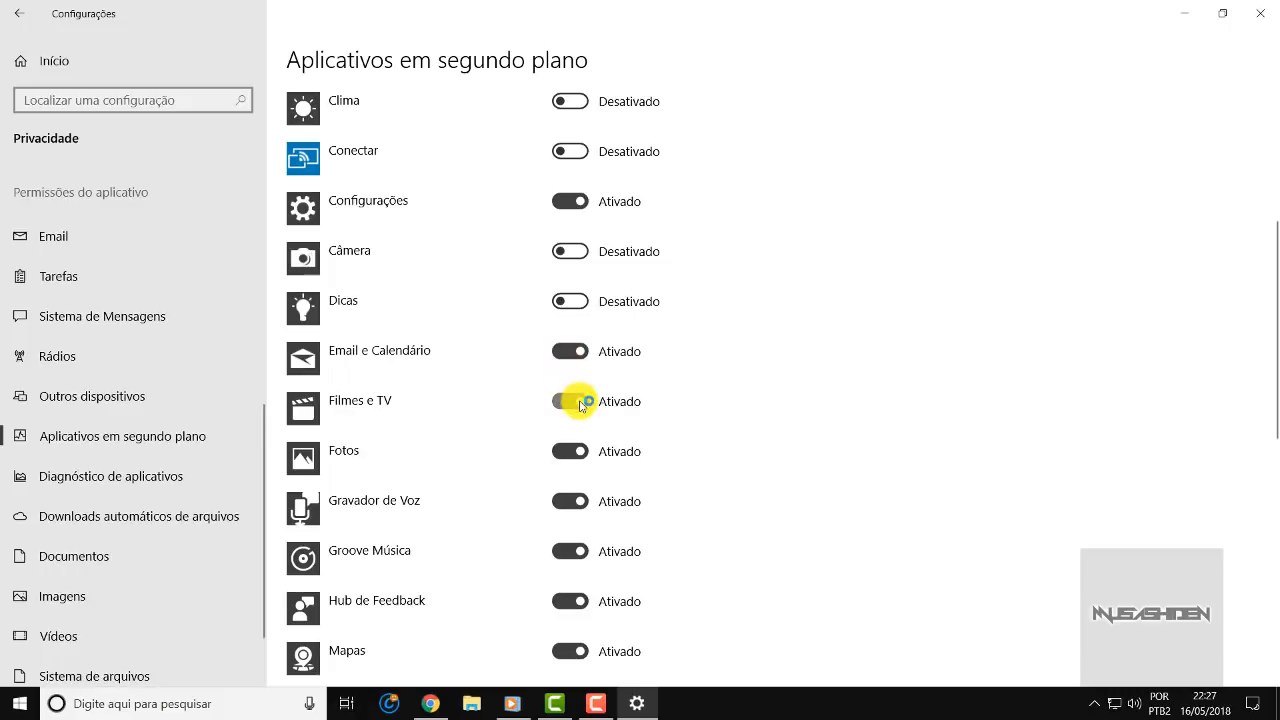
pyautogui.click(577, 494)
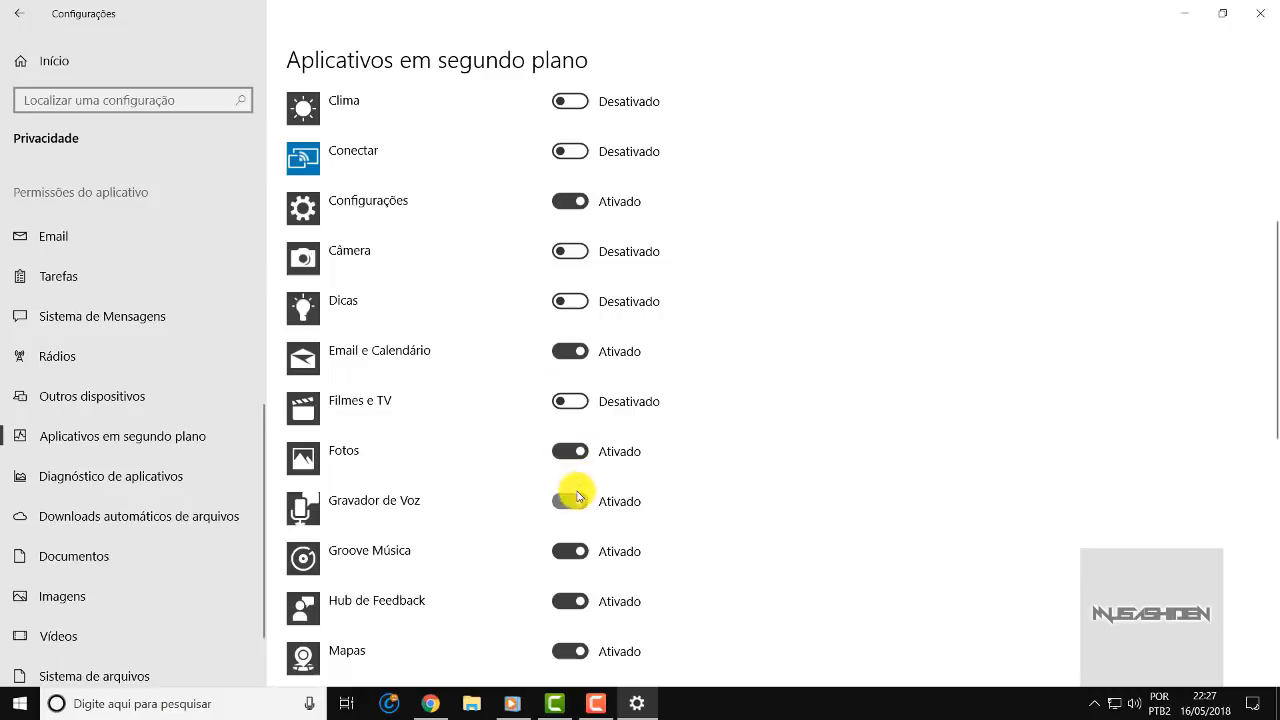
pyautogui.click(560, 558)
pyautogui.scroll(-3, 572, 557)
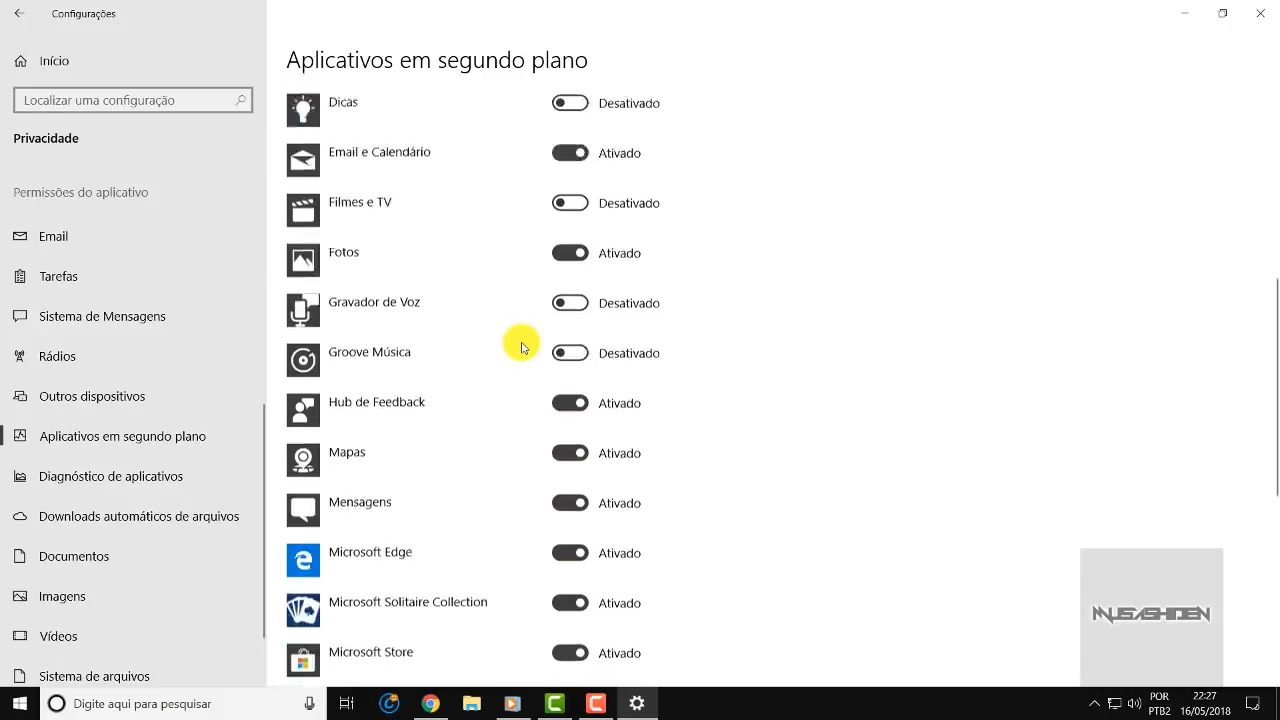
# Step: Allow Groove Música to run in the background again and turn off Hub de Feedback, Mapas, Mensagens and Microsoft Edge
pyautogui.click(566, 240)
pyautogui.click(572, 242)
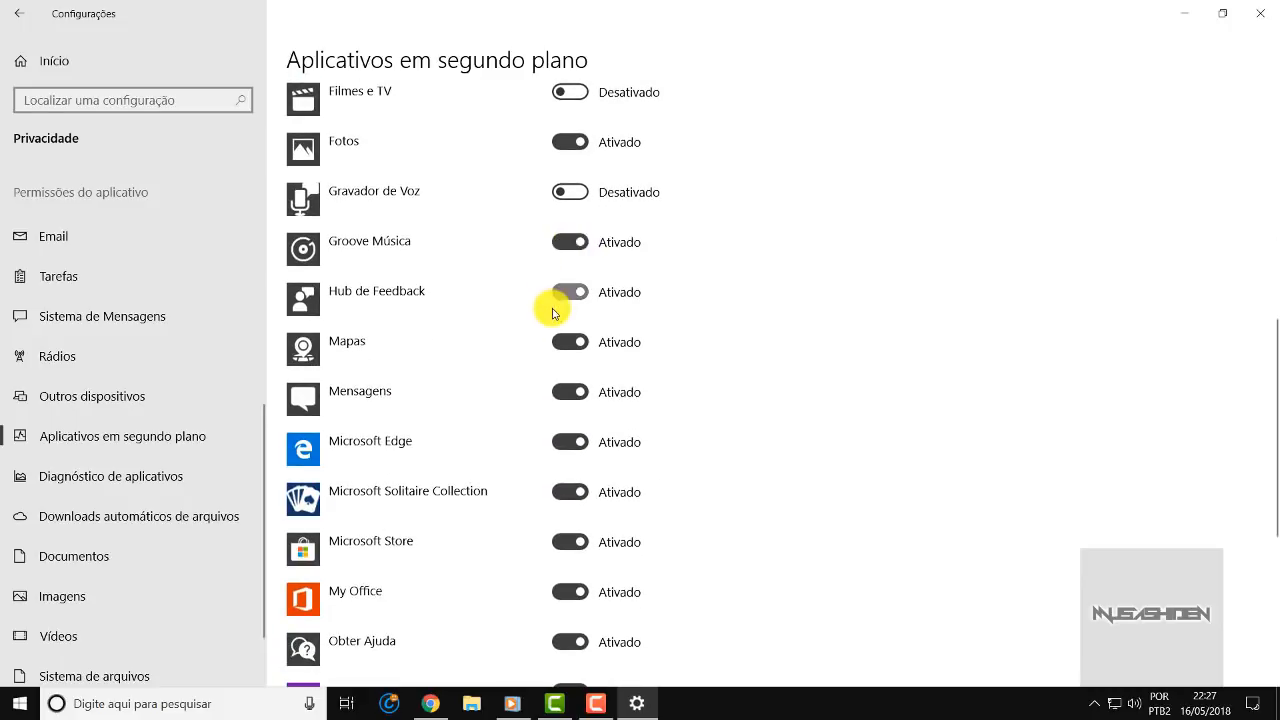
pyautogui.click(592, 300)
pyautogui.click(570, 342)
pyautogui.scroll(-1, 520, 350)
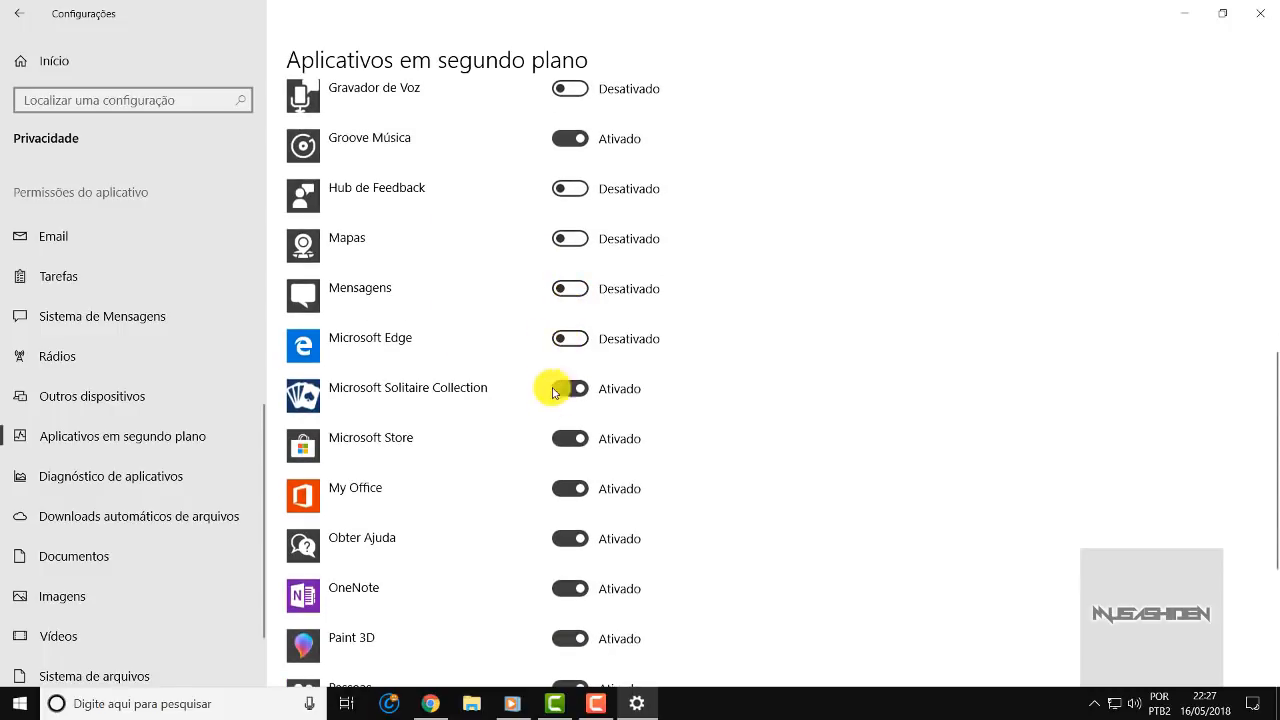
# Step: Stop Microsoft Store, My Office, Obter Ajuda, OneNote and Paint 3D from running as background apps
pyautogui.scroll(9, 540, 320)
pyautogui.scroll(-3, 577, 350)
pyautogui.scroll(-7, 576, 310)
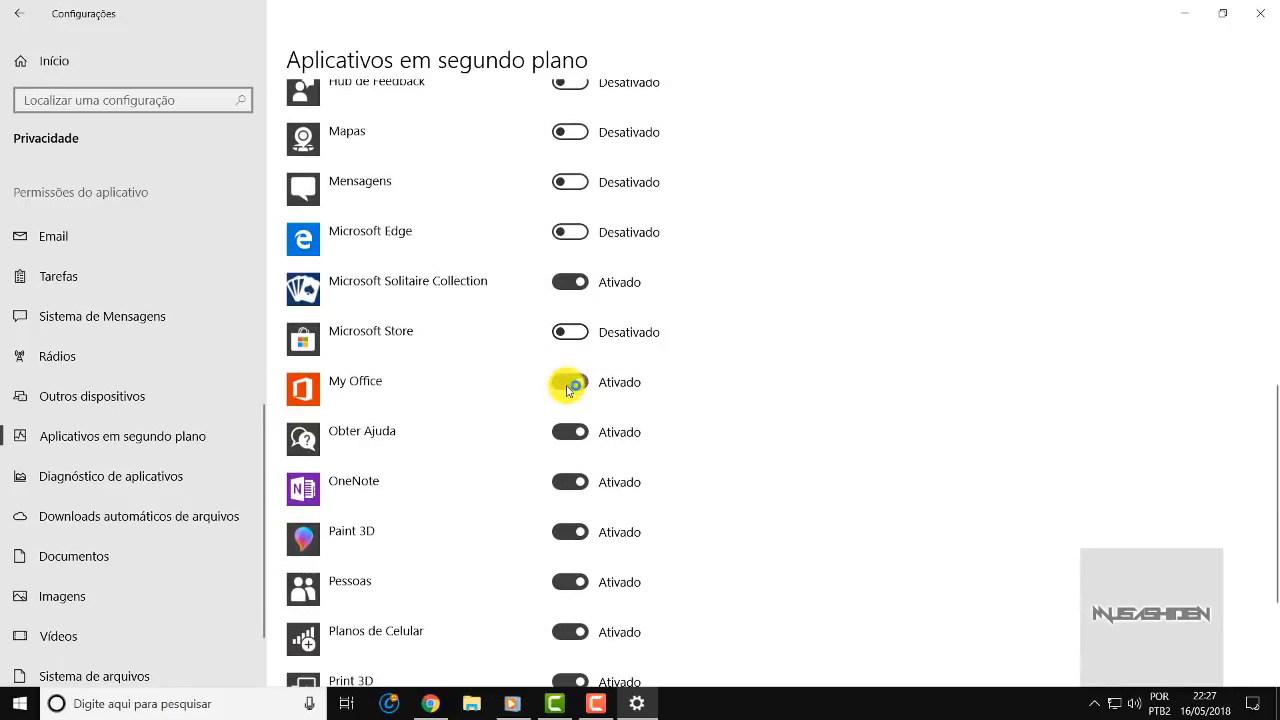
pyautogui.click(567, 388)
pyautogui.scroll(-2, 564, 360)
pyautogui.click(568, 227)
pyautogui.click(578, 292)
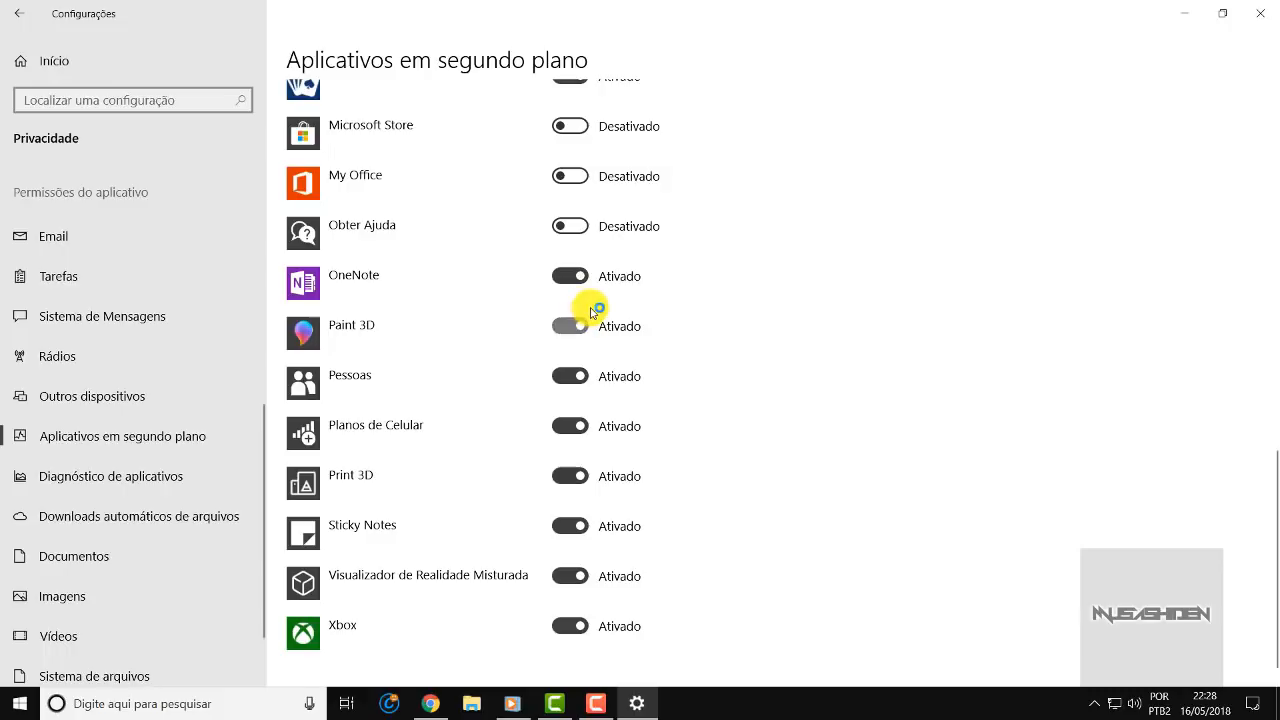
# Step: Stop Pessoas, Planos de Celular, Print 3D, Sticky Notes, Visualizador de Realidade Misturada and Xbox from running as background apps
pyautogui.click(572, 389)
pyautogui.click(569, 428)
pyautogui.scroll(-1, 575, 440)
pyautogui.click(570, 456)
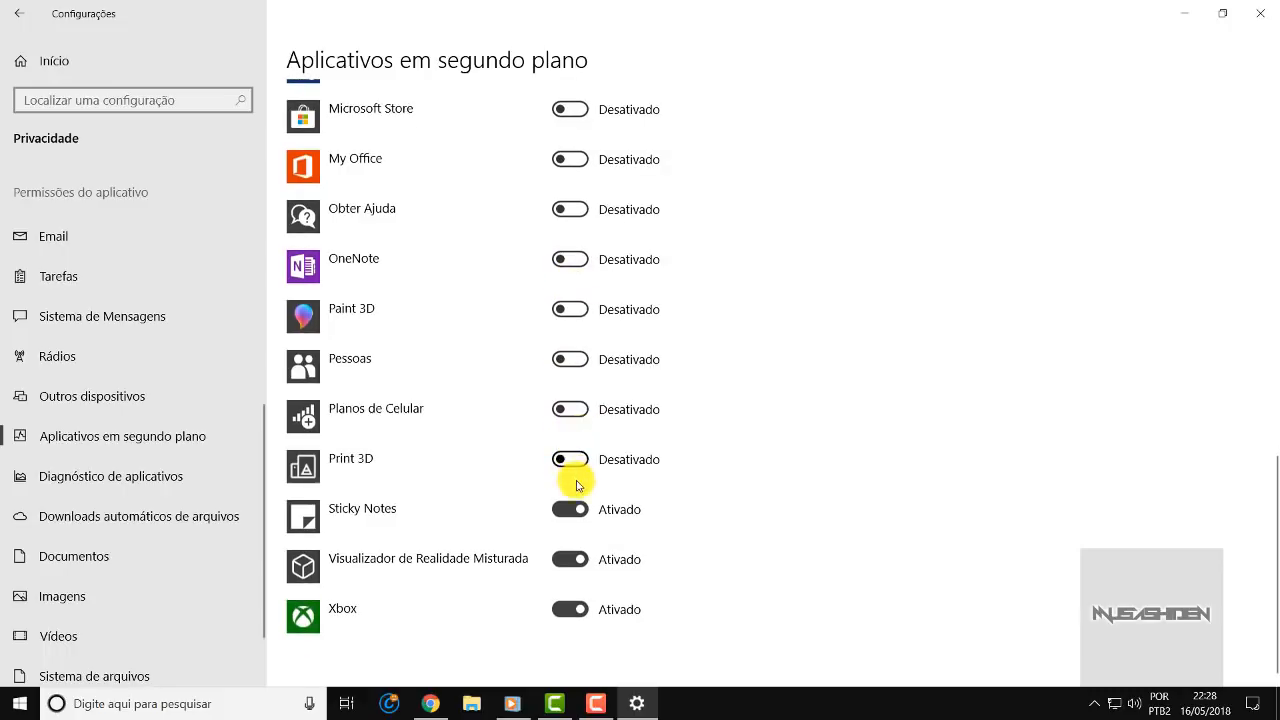
pyautogui.click(575, 509)
pyautogui.click(582, 548)
pyautogui.click(566, 607)
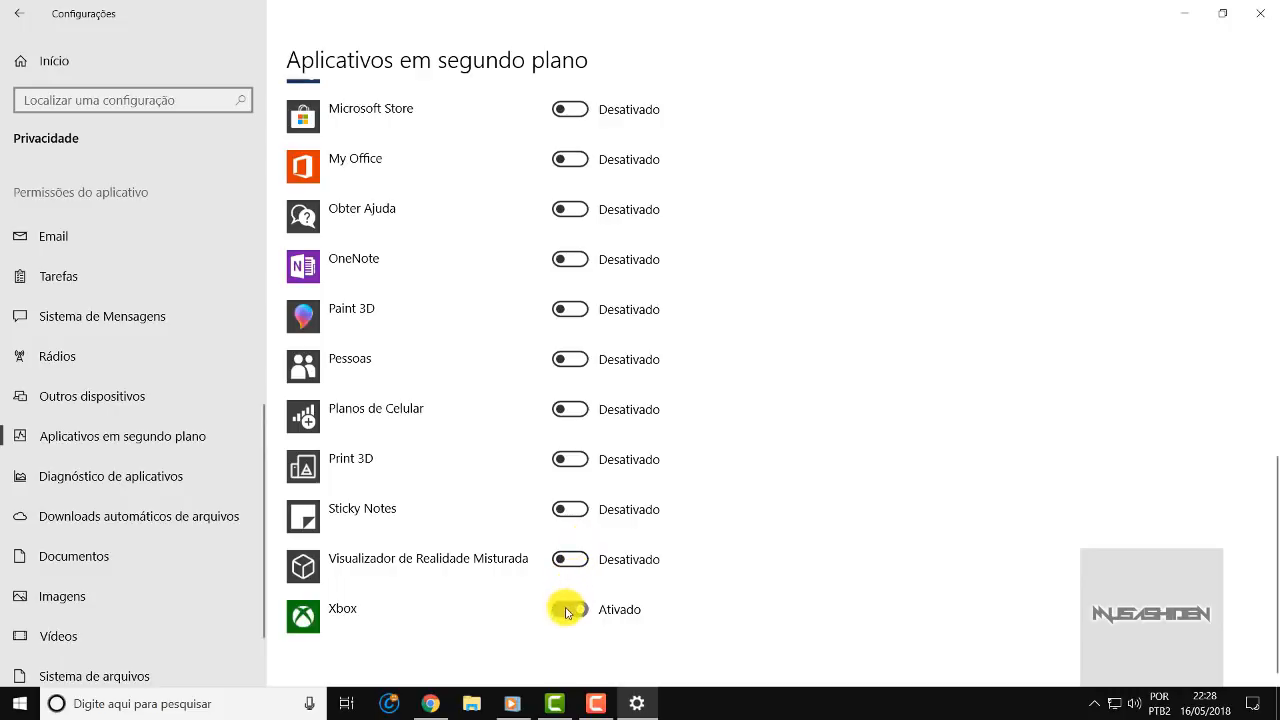
# Step: Stop Microsoft Solitaire Collection and Email e Calendário from running as background apps
pyautogui.scroll(2, 740, 387)
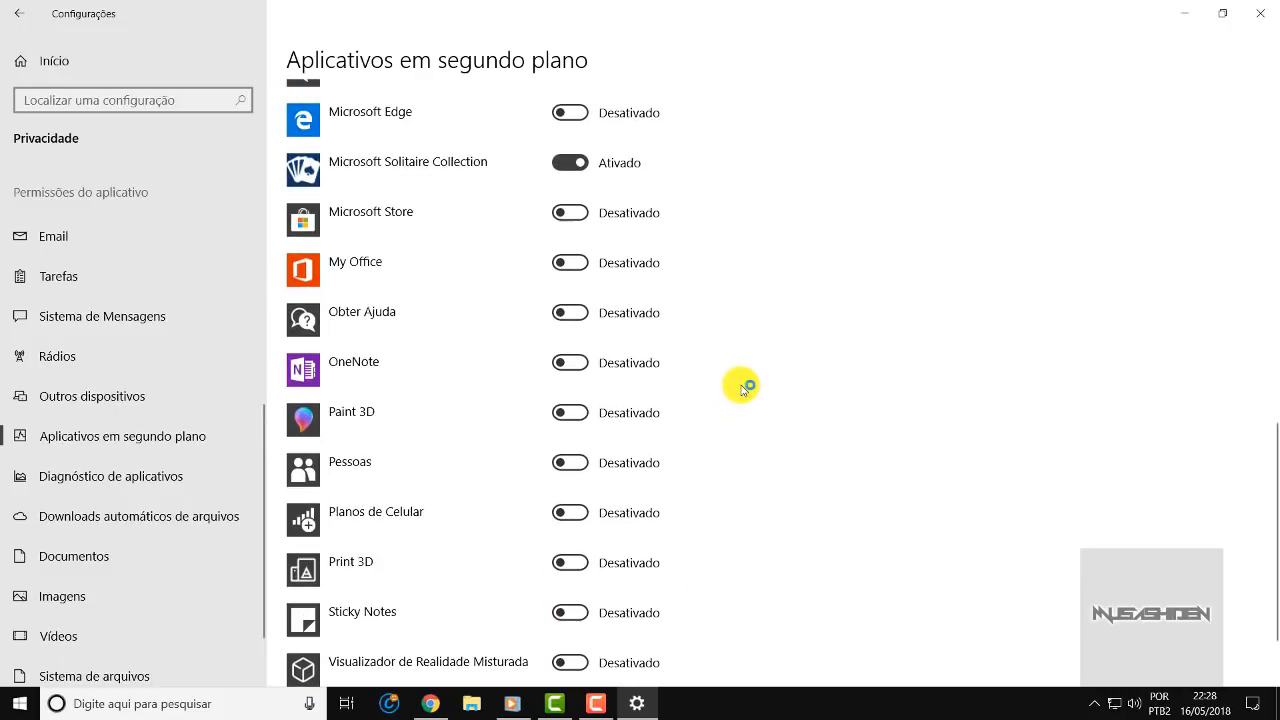
pyautogui.scroll(4, 742, 388)
pyautogui.click(598, 362)
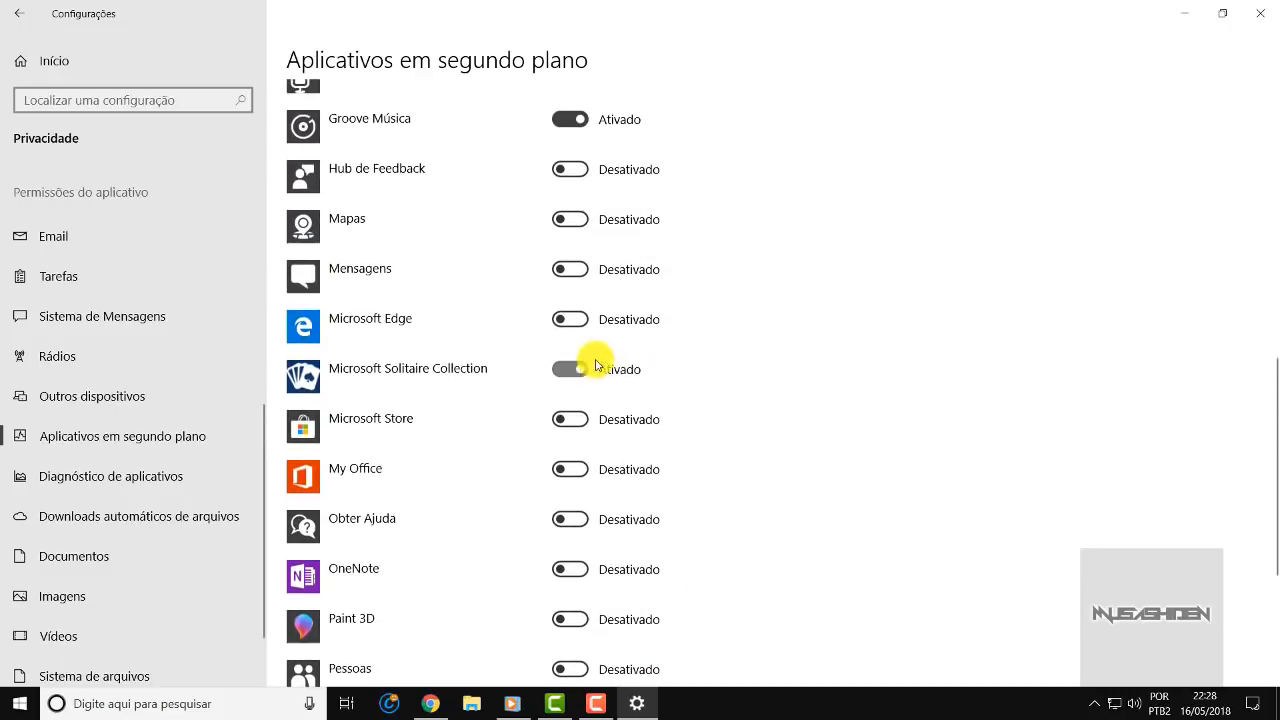
pyautogui.scroll(6, 748, 236)
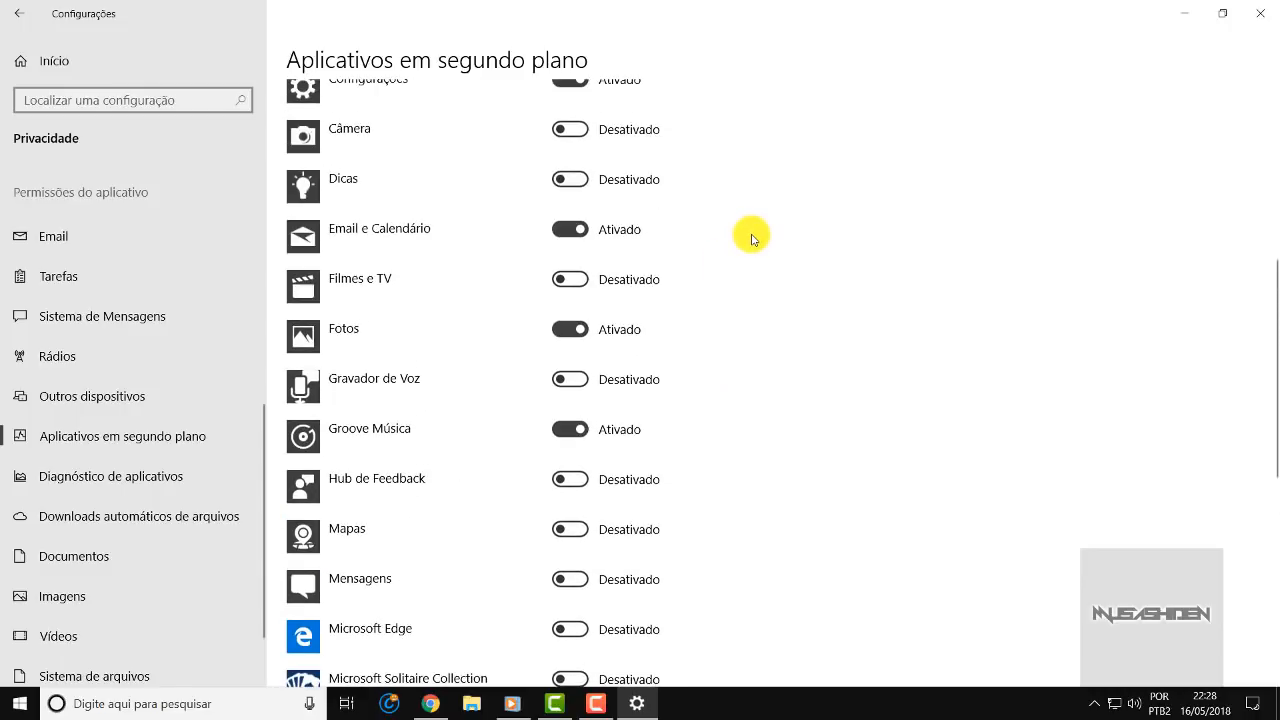
pyautogui.click(580, 228)
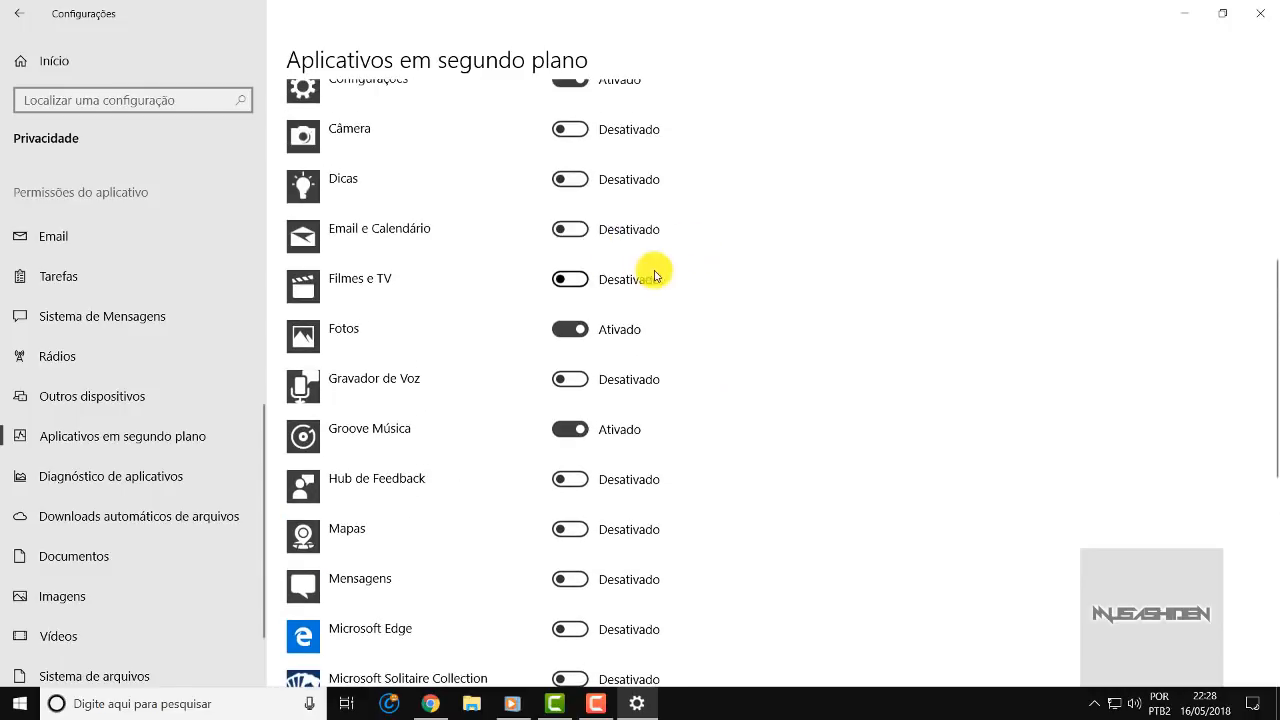
pyautogui.scroll(5, 676, 258)
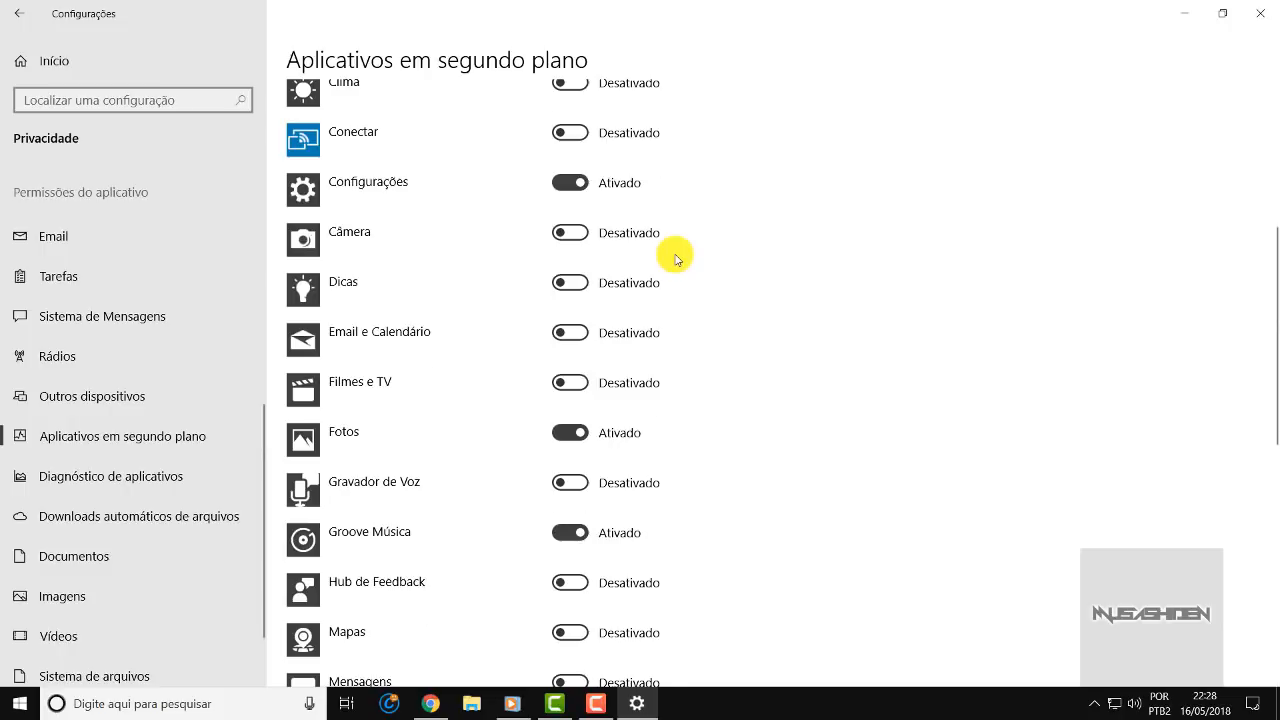
pyautogui.scroll(4, 676, 256)
pyautogui.scroll(-10, 677, 252)
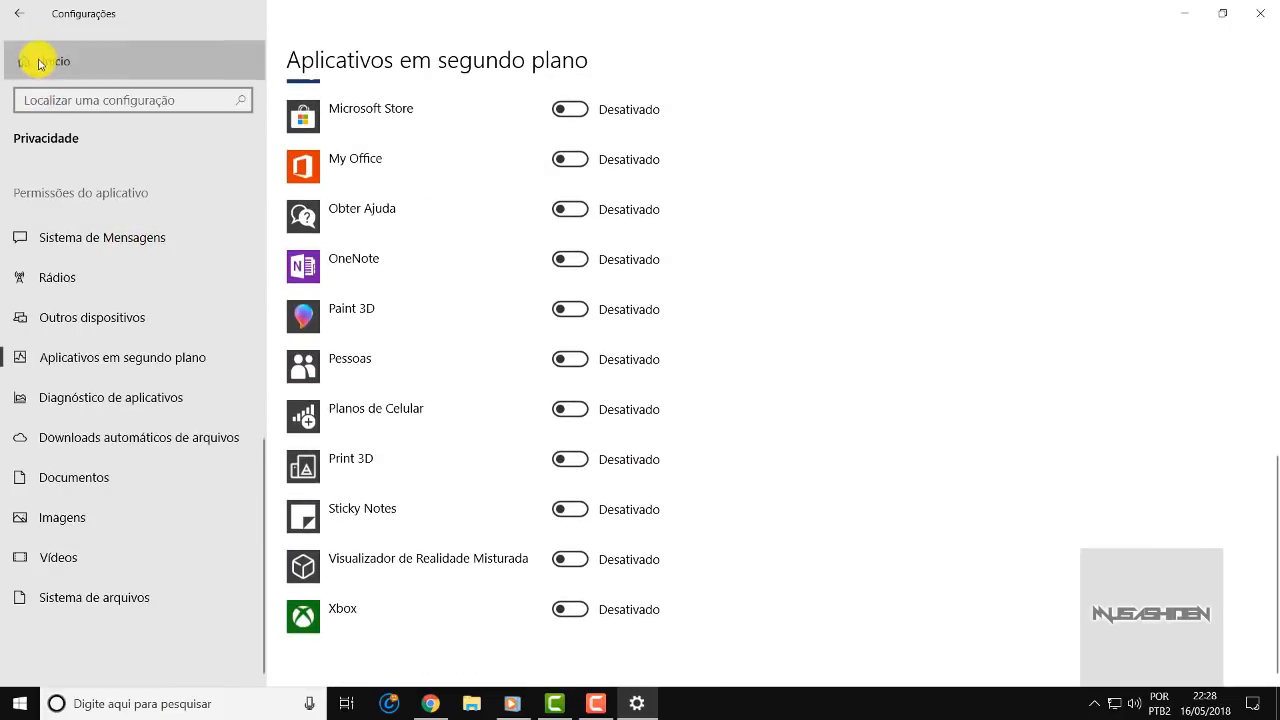
# Step: Turn on the reminder for required restarts in the advanced options of Windows Update
pyautogui.click(40, 60)
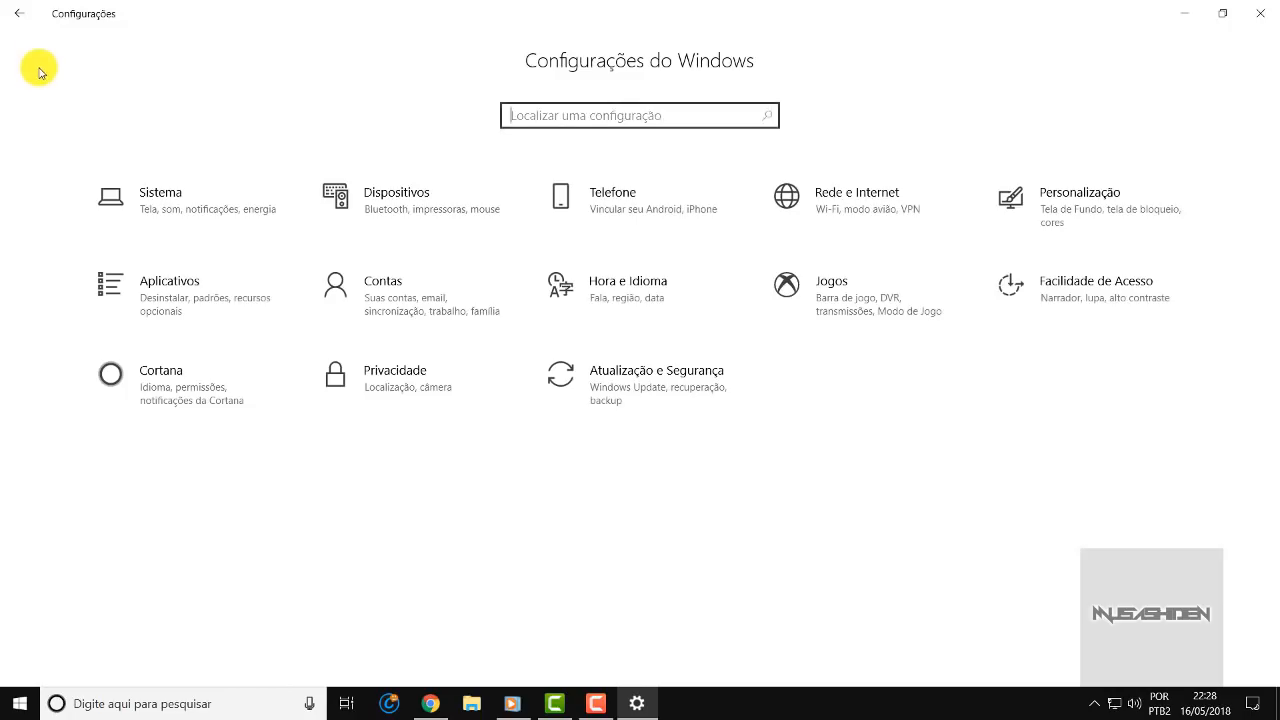
pyautogui.click(703, 380)
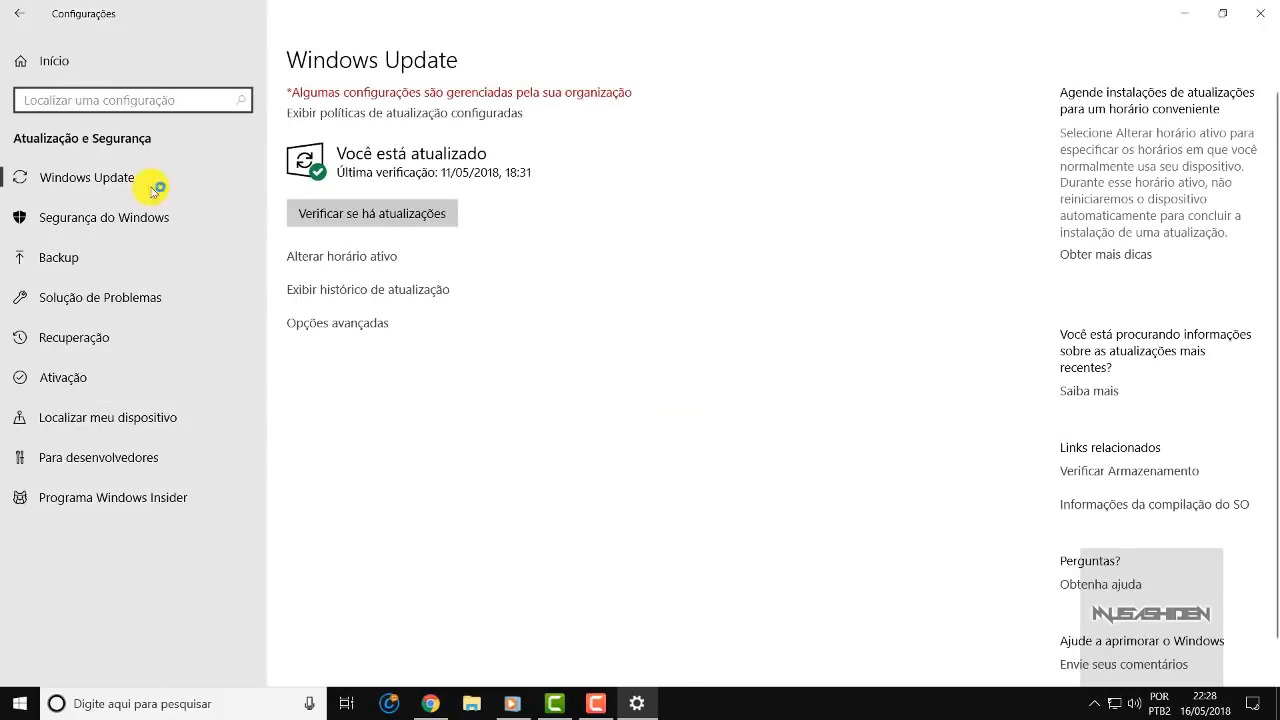
pyautogui.click(95, 173)
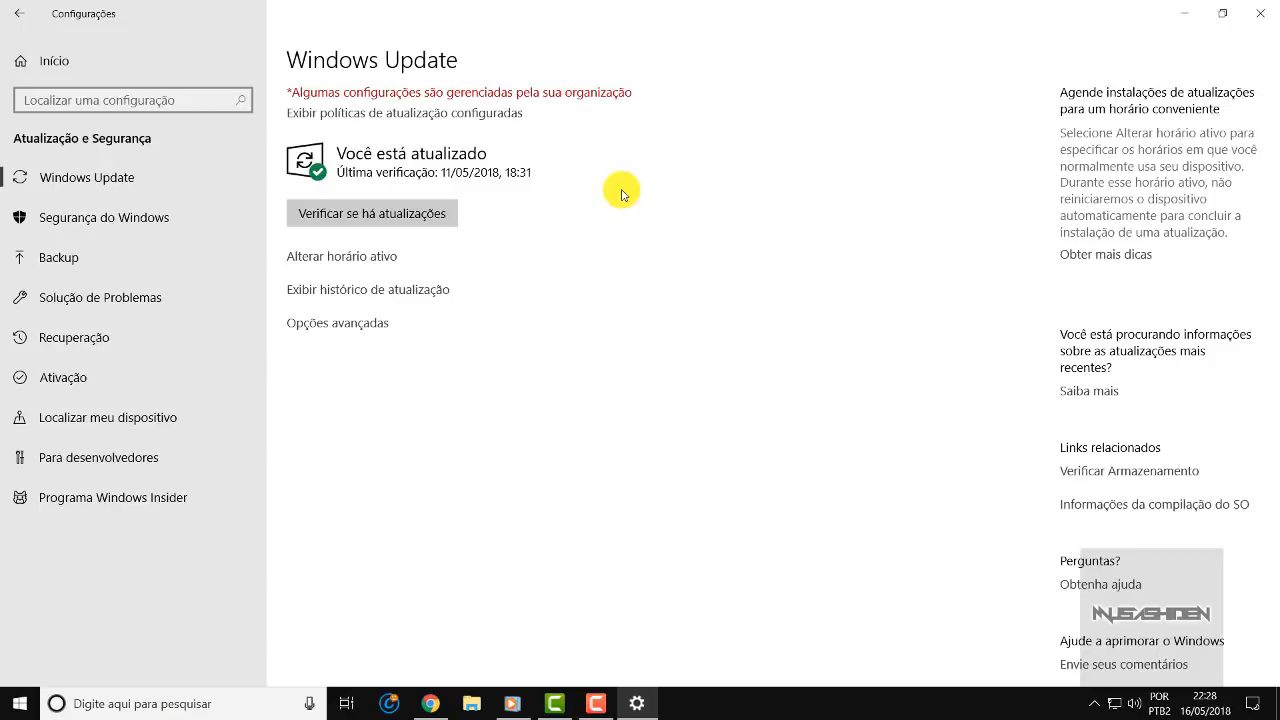
pyautogui.click(313, 334)
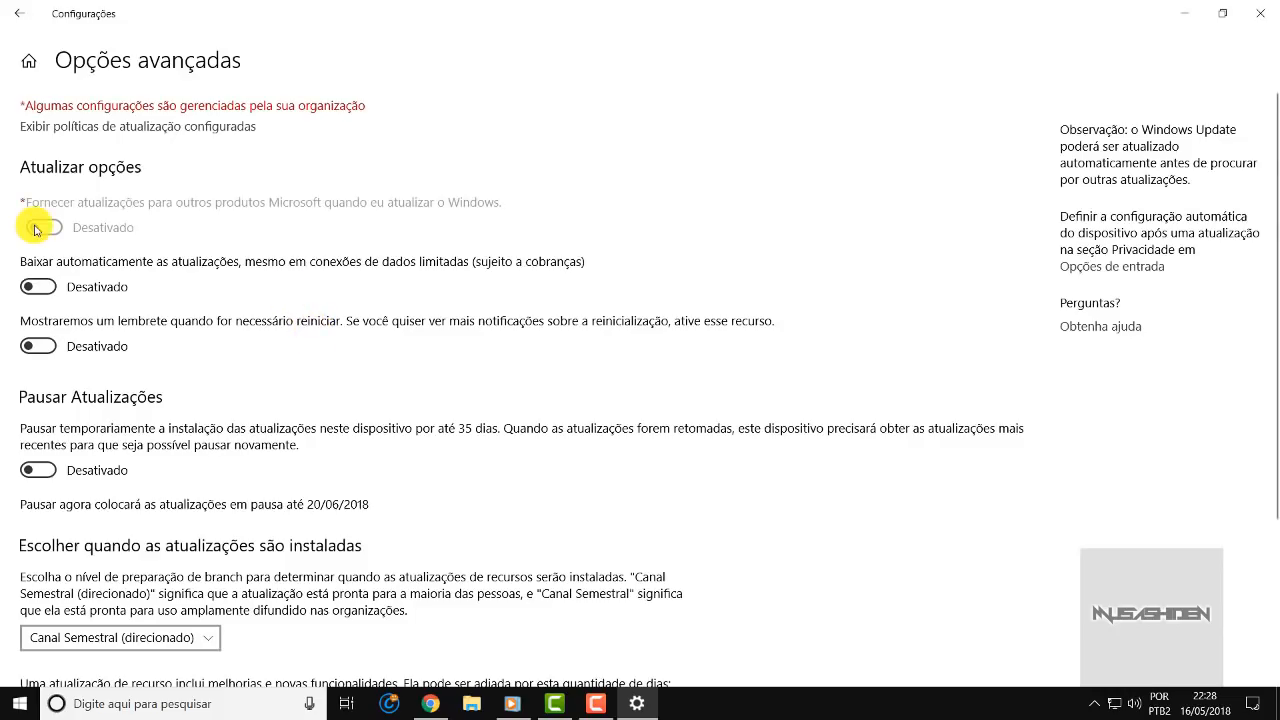
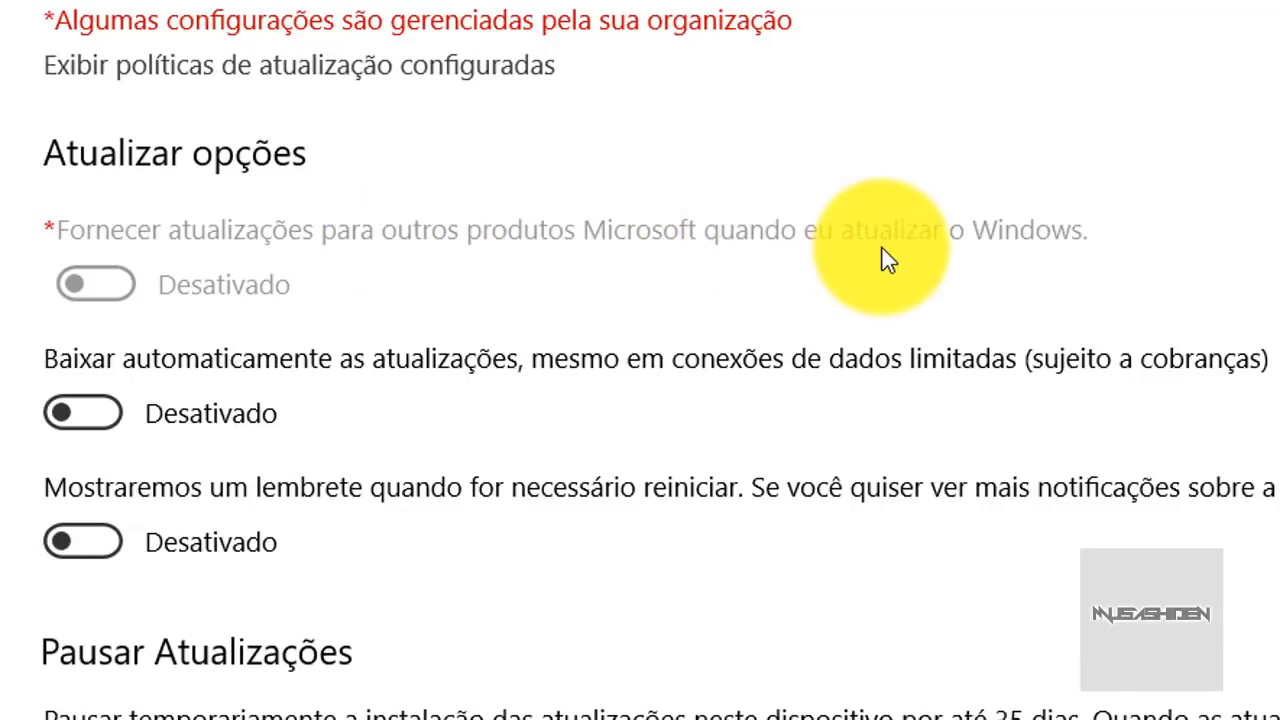
pyautogui.click(86, 541)
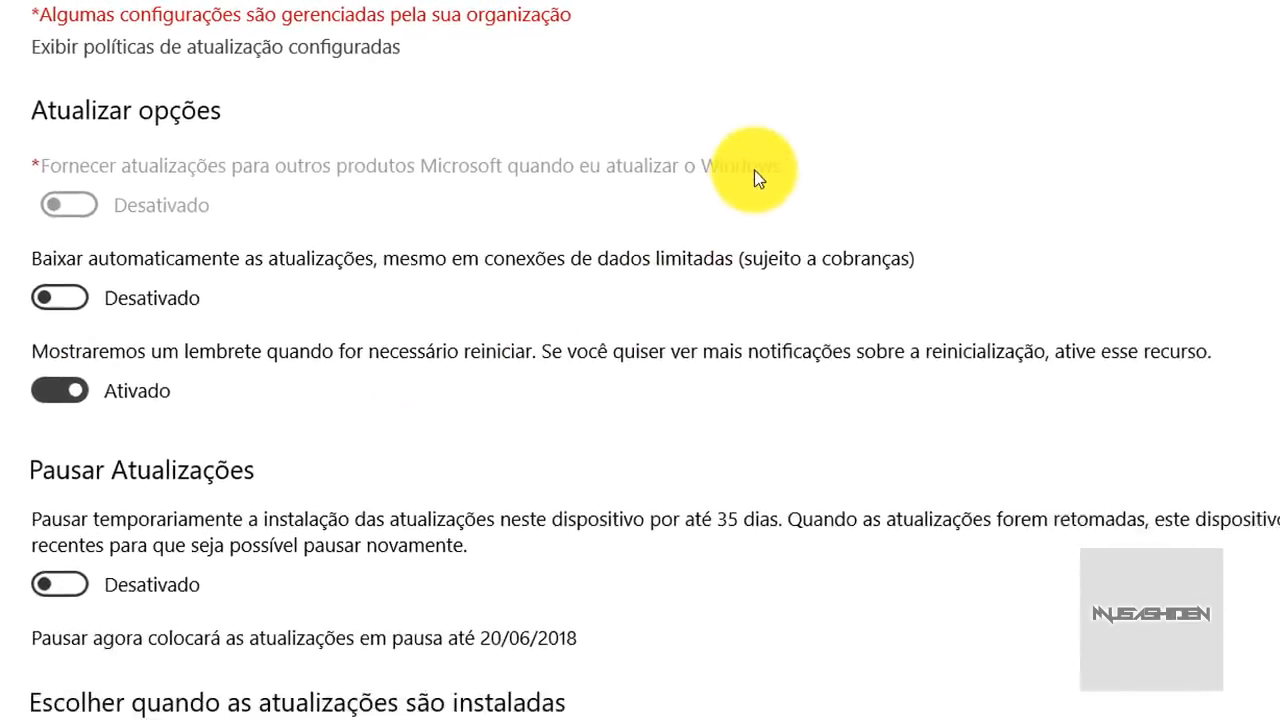
# Step: Turn on the temporary pause of updates and switch it back off
pyautogui.scroll(-3, 752, 115)
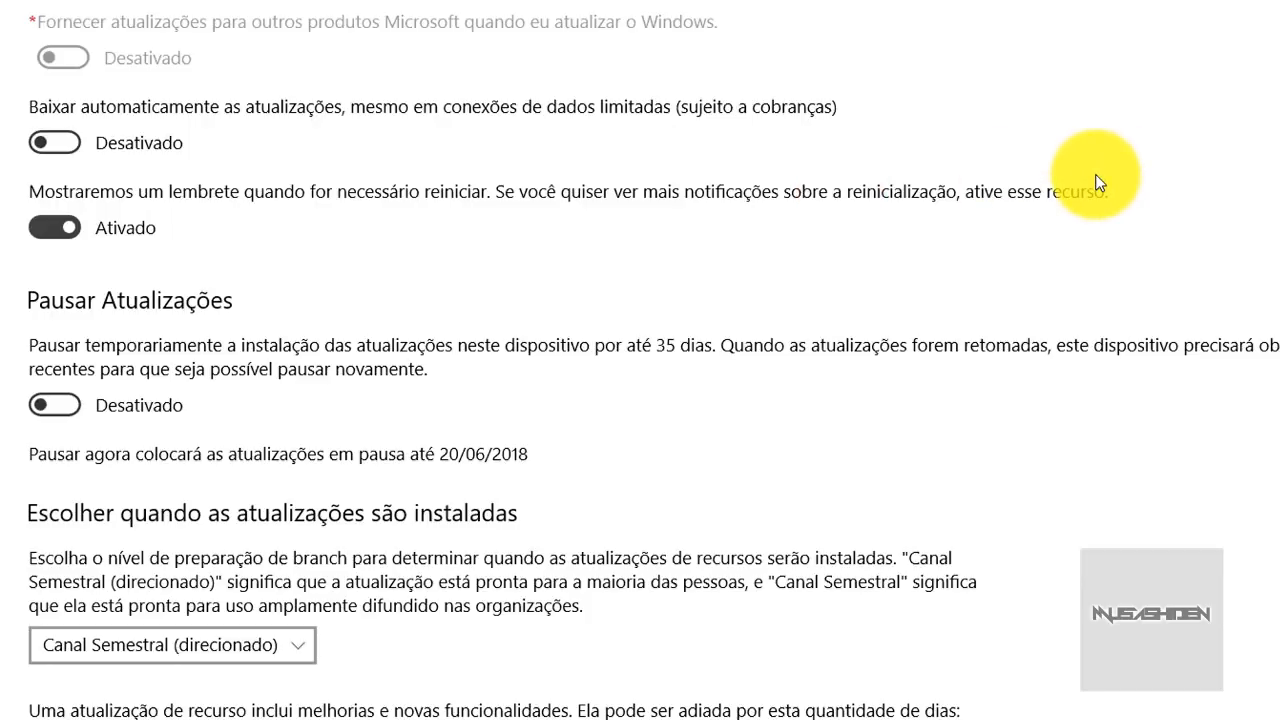
pyautogui.scroll(-2, 1065, 178)
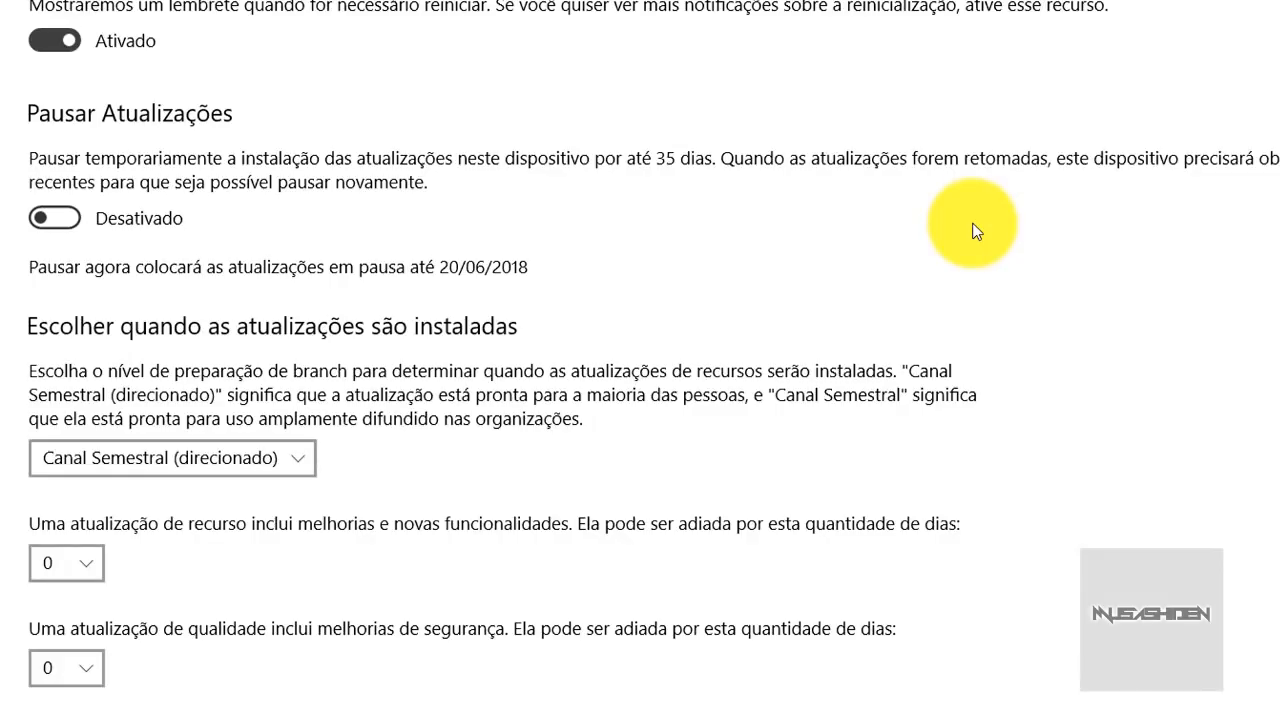
pyautogui.click(55, 219)
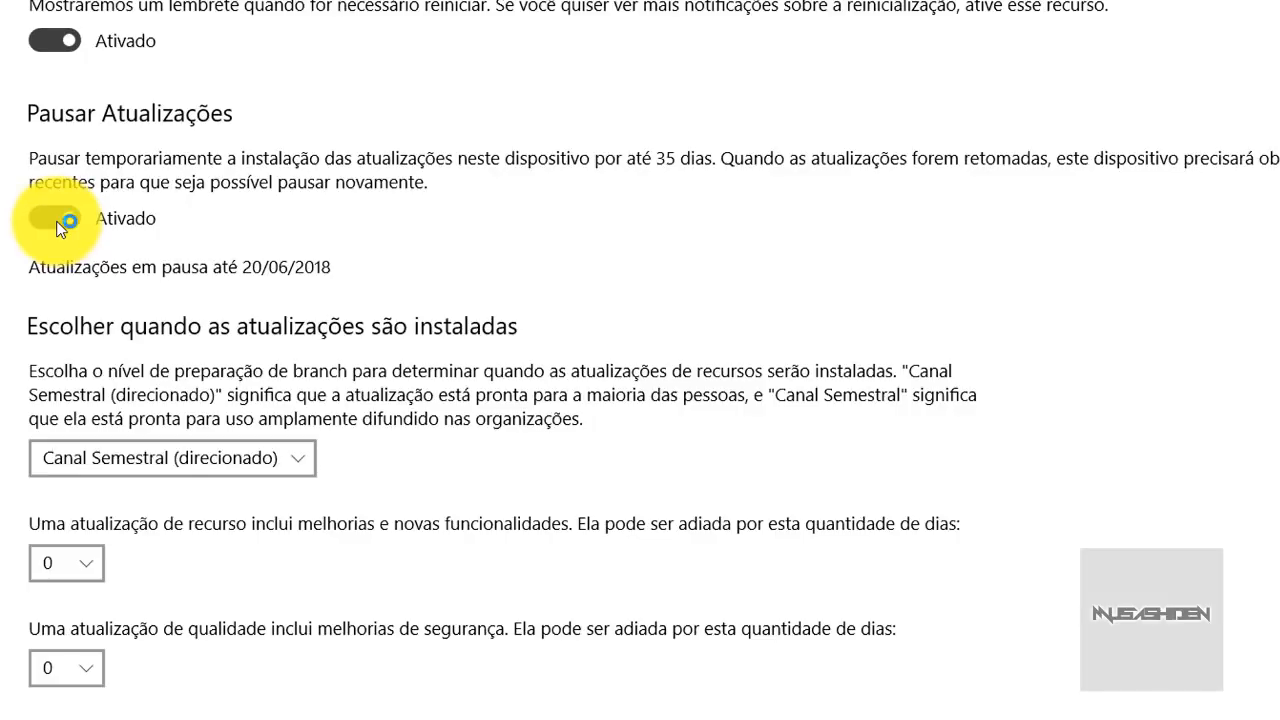
pyautogui.click(55, 219)
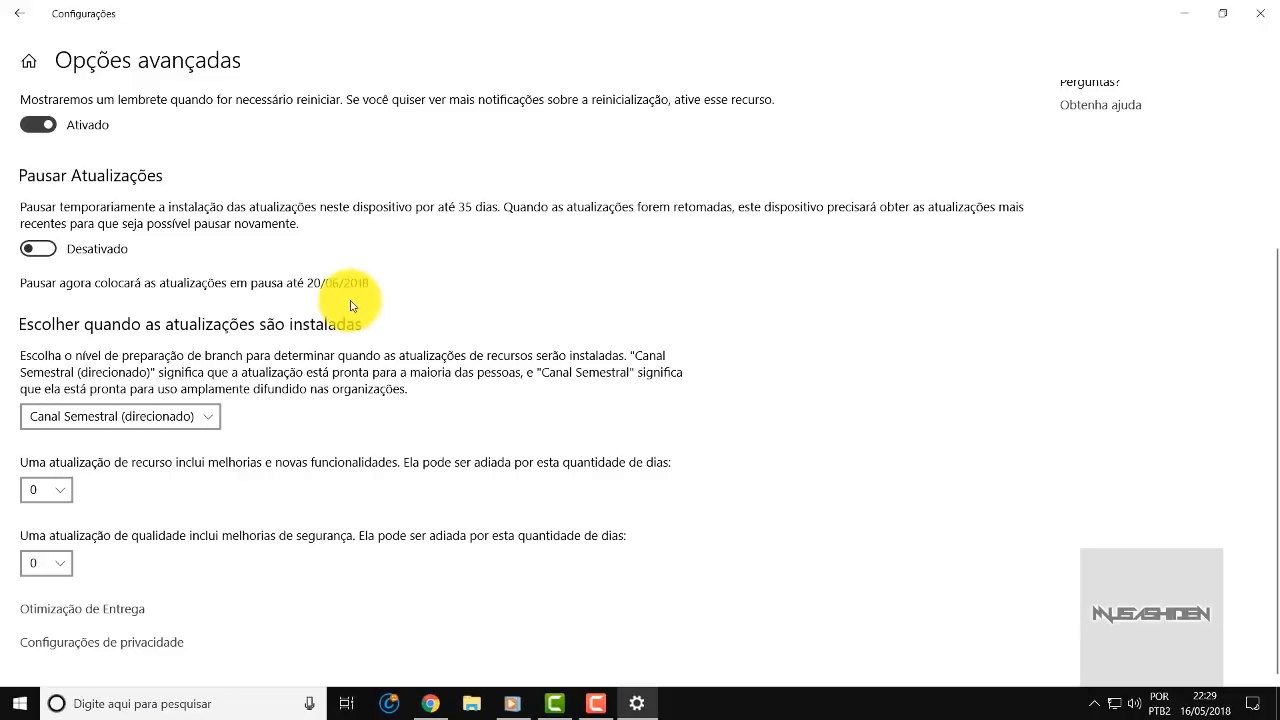
pyautogui.click(19, 703)
pyautogui.scroll(-5, 166, 183)
pyautogui.scroll(8, 126, 363)
pyautogui.scroll(-4, 211, 337)
pyautogui.scroll(-4, 177, 309)
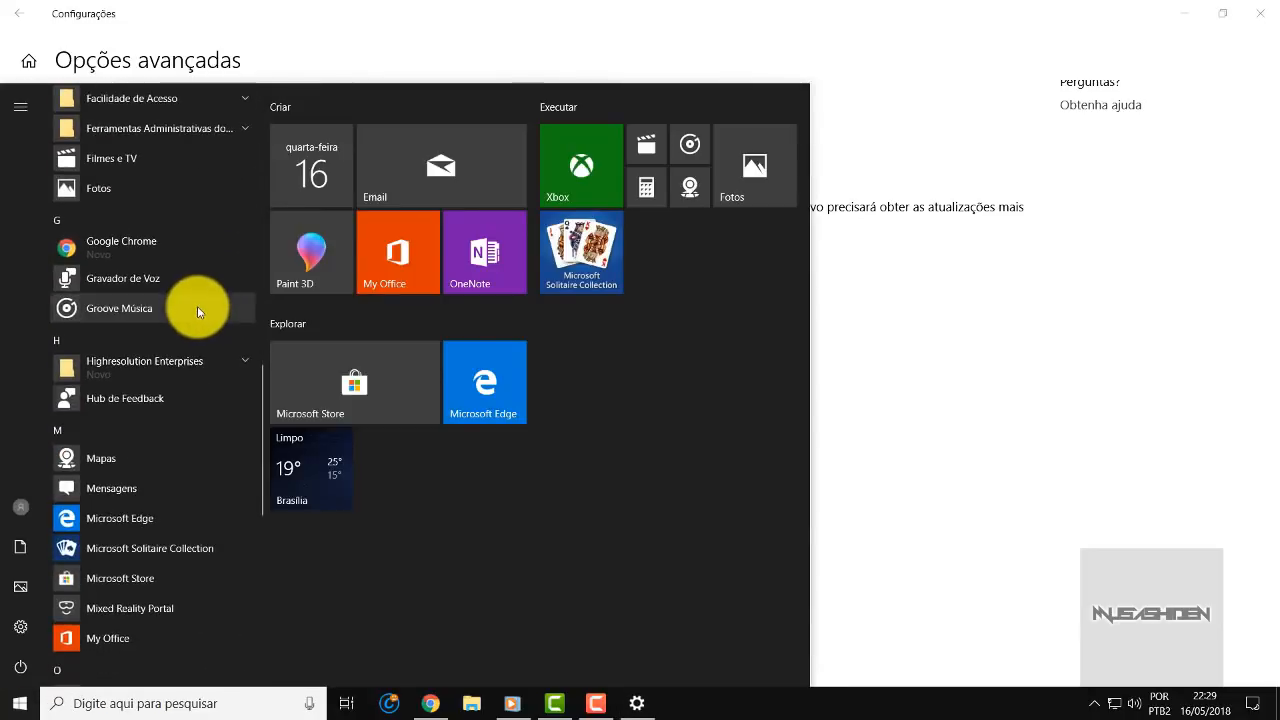
pyautogui.click(191, 309)
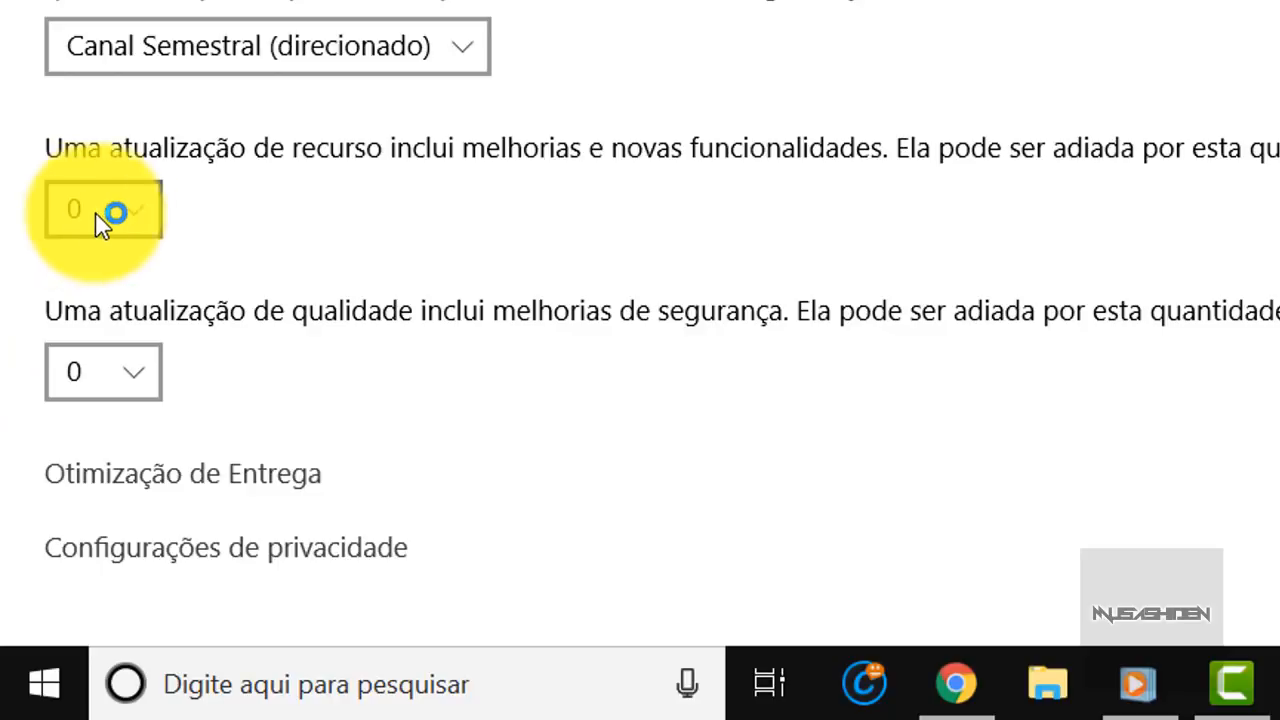
# Step: Examine the range of days by which feature updates can be deferred, keeping the deferral at 0
pyautogui.click(128, 212)
pyautogui.scroll(-5, 127, 190)
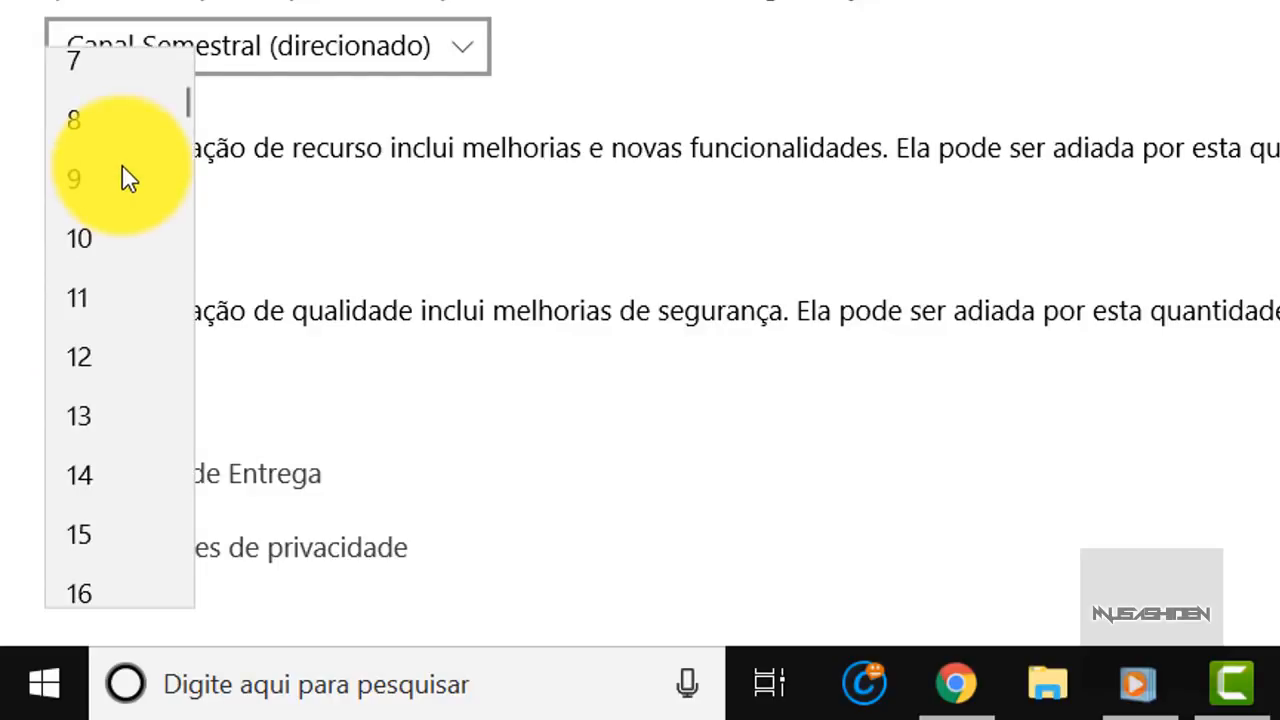
pyautogui.moveTo(186, 120); pyautogui.dragTo(218, 610)
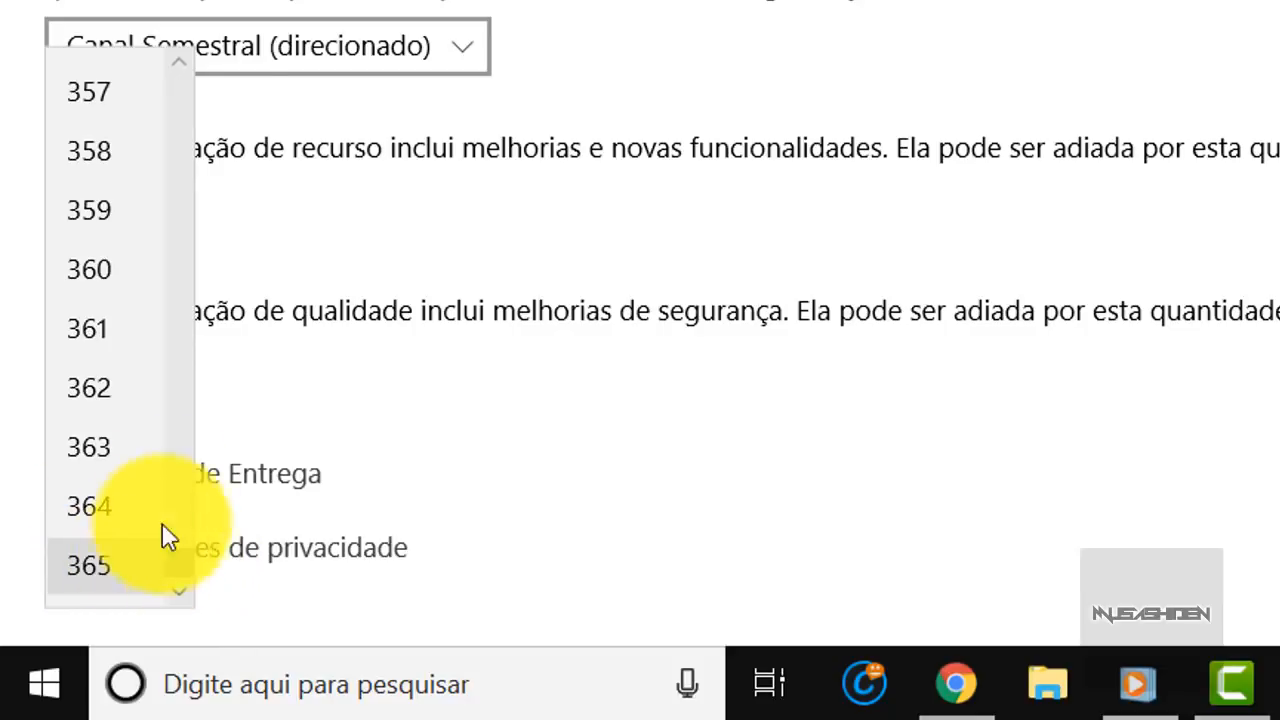
pyautogui.click(199, 200)
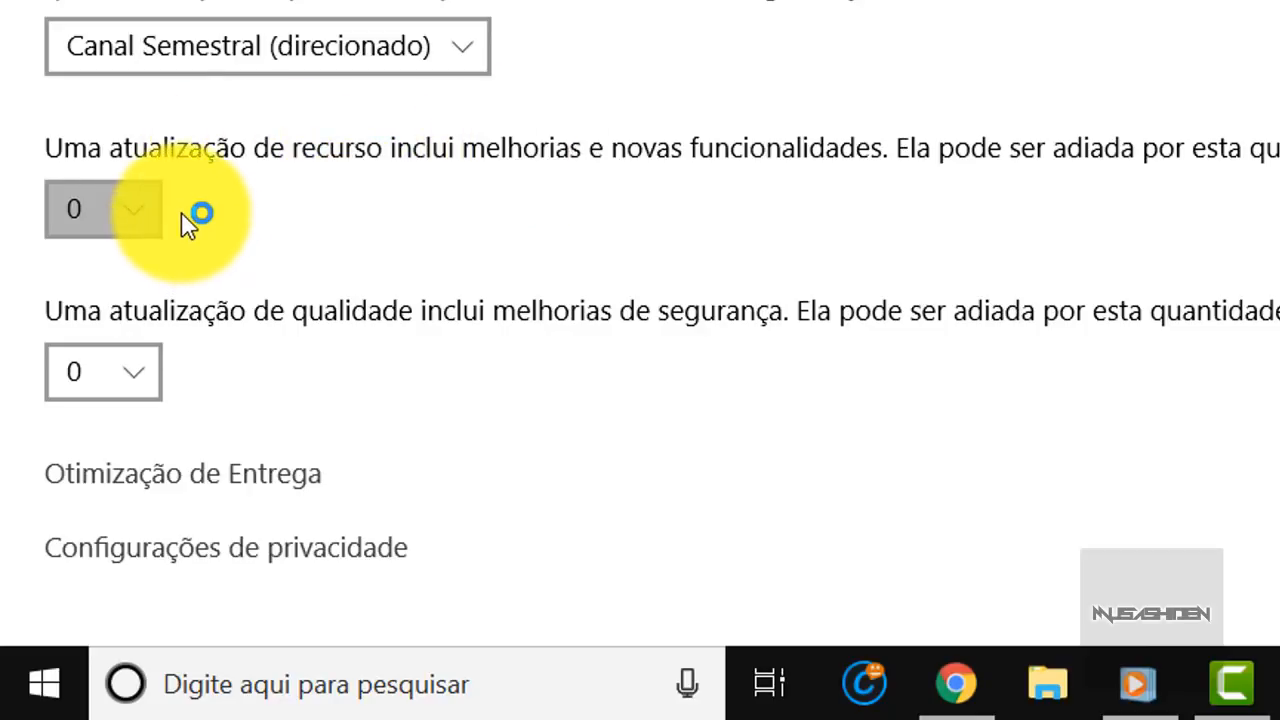
pyautogui.click(141, 217)
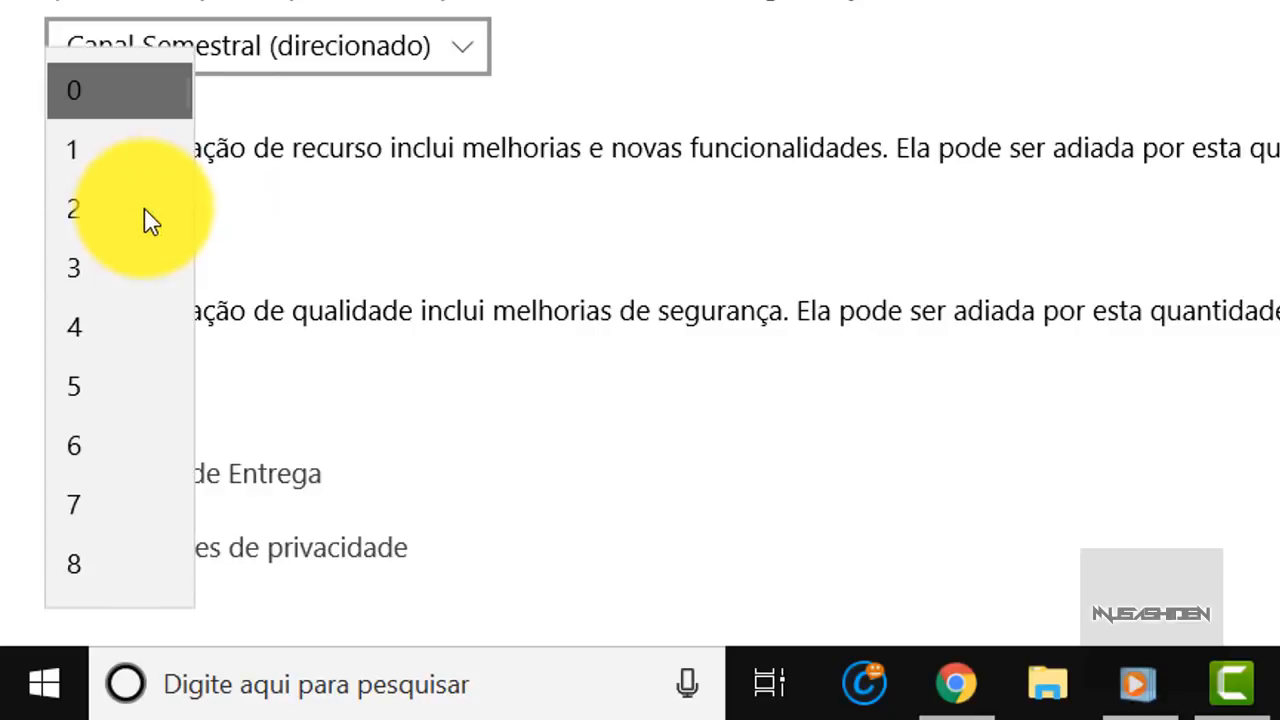
pyautogui.scroll(-3, 180, 117)
pyautogui.moveTo(183, 110)
pyautogui.mouseDown()
pyautogui.moveTo(177, 423)
pyautogui.moveTo(195, 585)
pyautogui.moveTo(187, 111)
pyautogui.mouseUp()
pyautogui.click(227, 218)
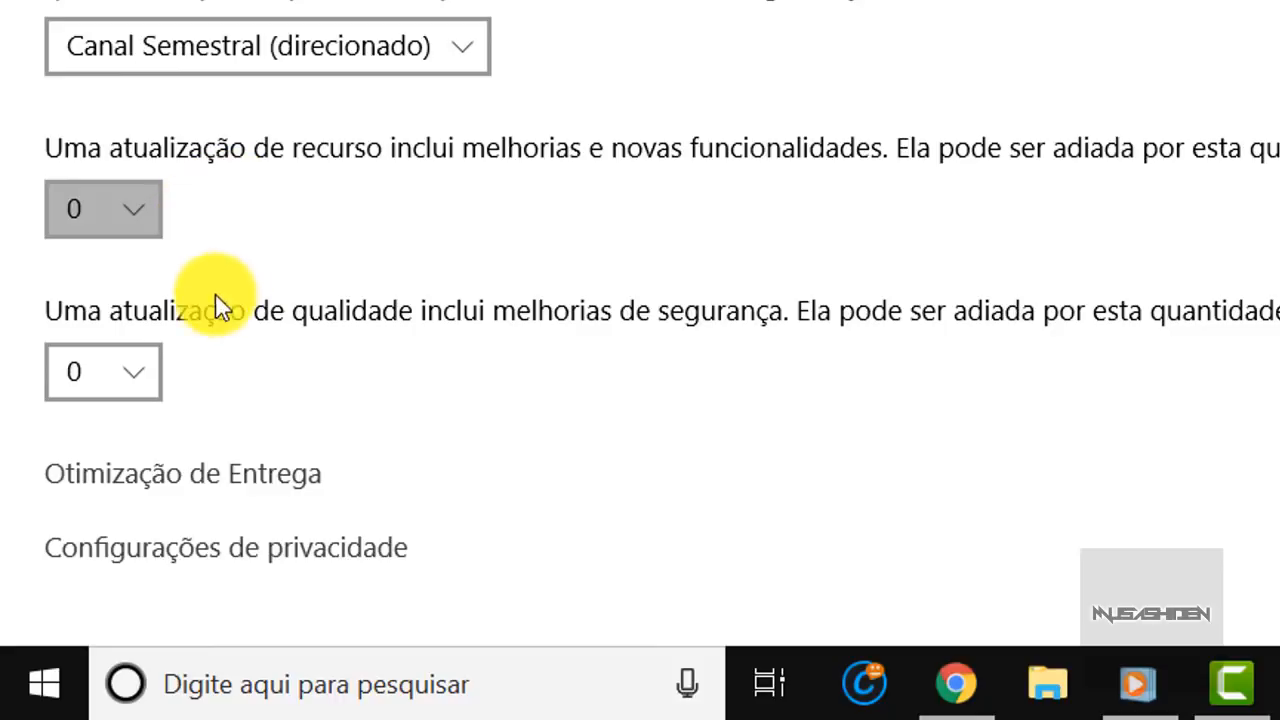
# Step: Examine the range of days by which quality updates can be deferred
pyautogui.click(140, 375)
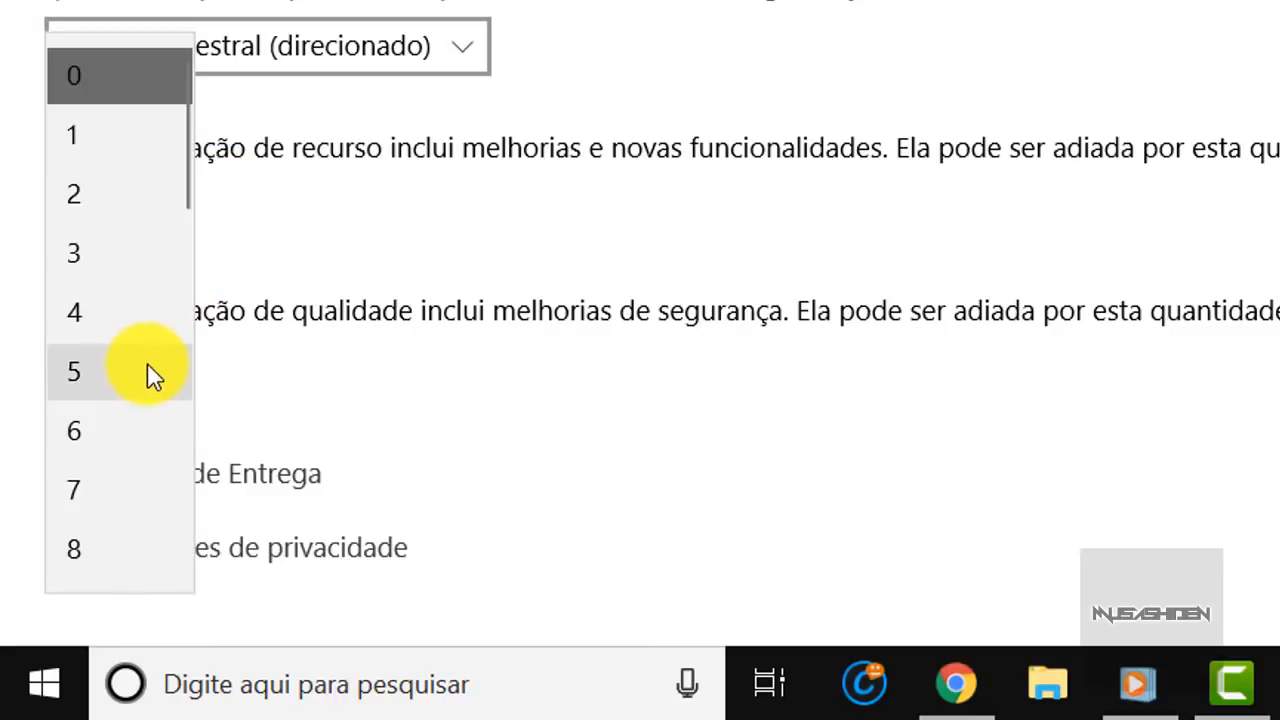
pyautogui.moveTo(175, 96)
pyautogui.mouseDown()
pyautogui.moveTo(189, 263)
pyautogui.moveTo(180, 486)
pyautogui.moveTo(181, 86)
pyautogui.mouseUp()
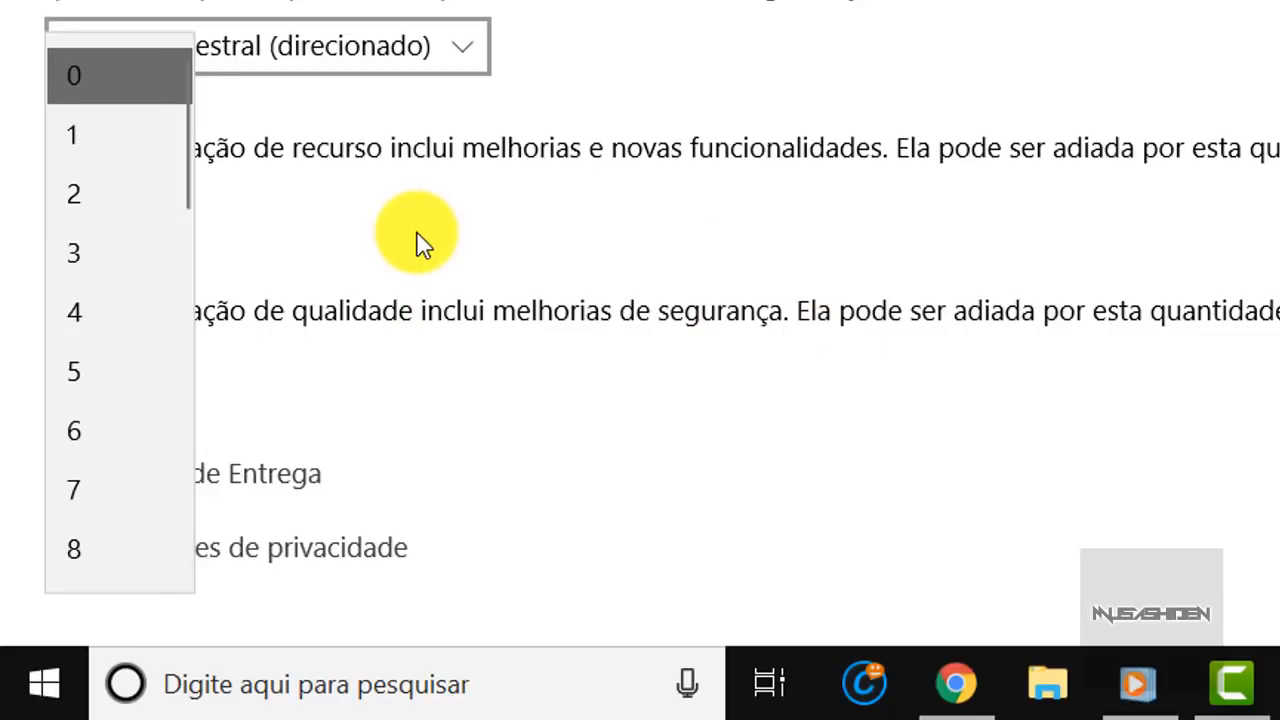
pyautogui.moveTo(181, 90); pyautogui.dragTo(110, 543)
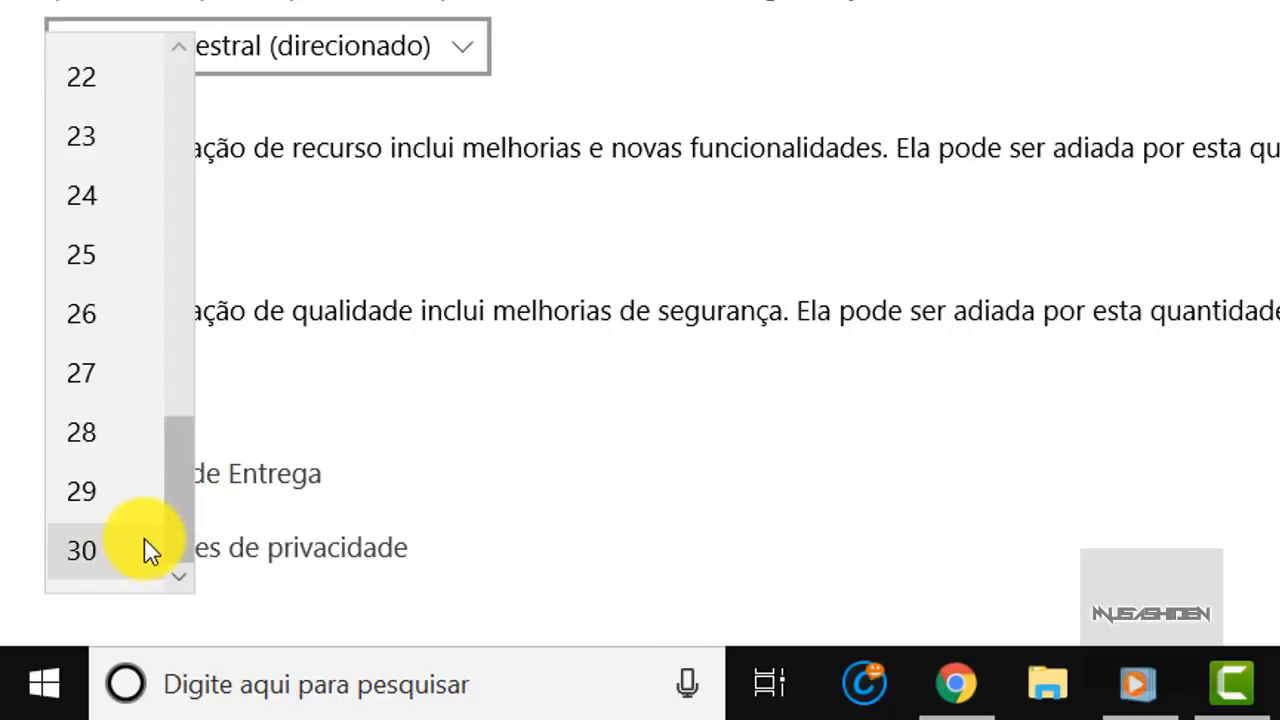
pyautogui.moveTo(170, 510); pyautogui.dragTo(200, 195)
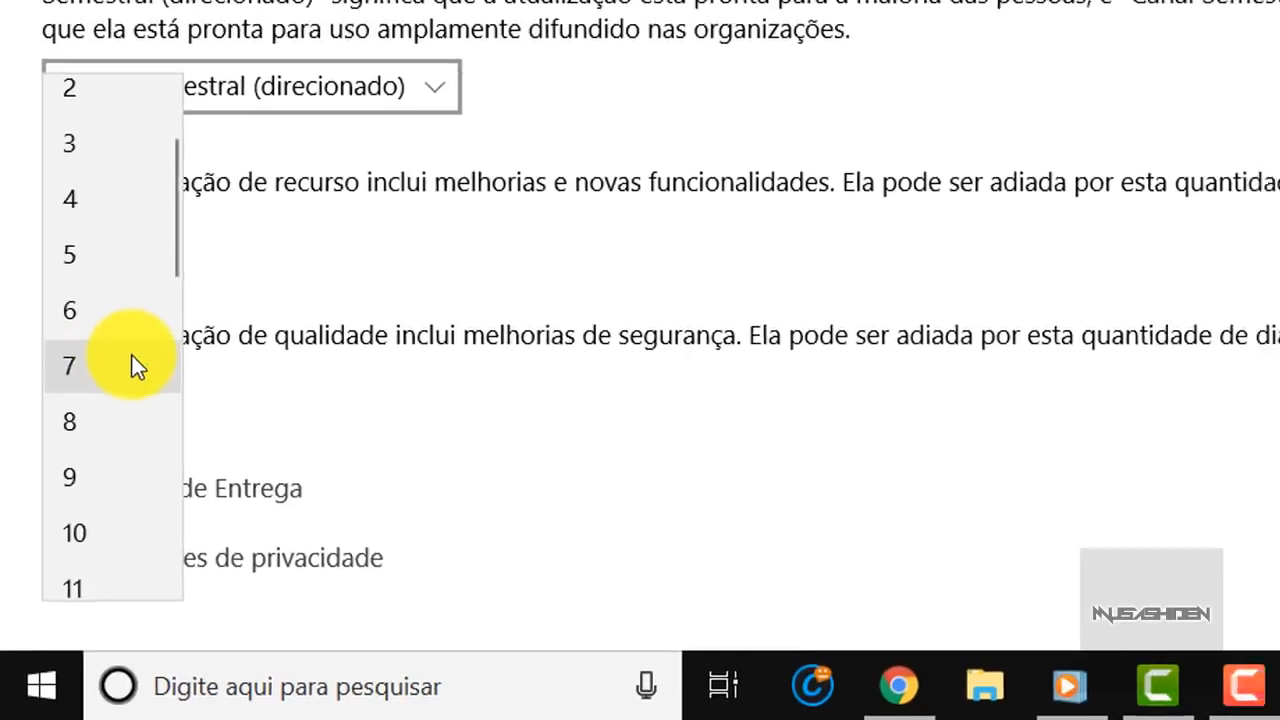
# Step: Dismiss the deferral-days list and open the advanced options of Otimização de Entrega
pyautogui.press('Escape')
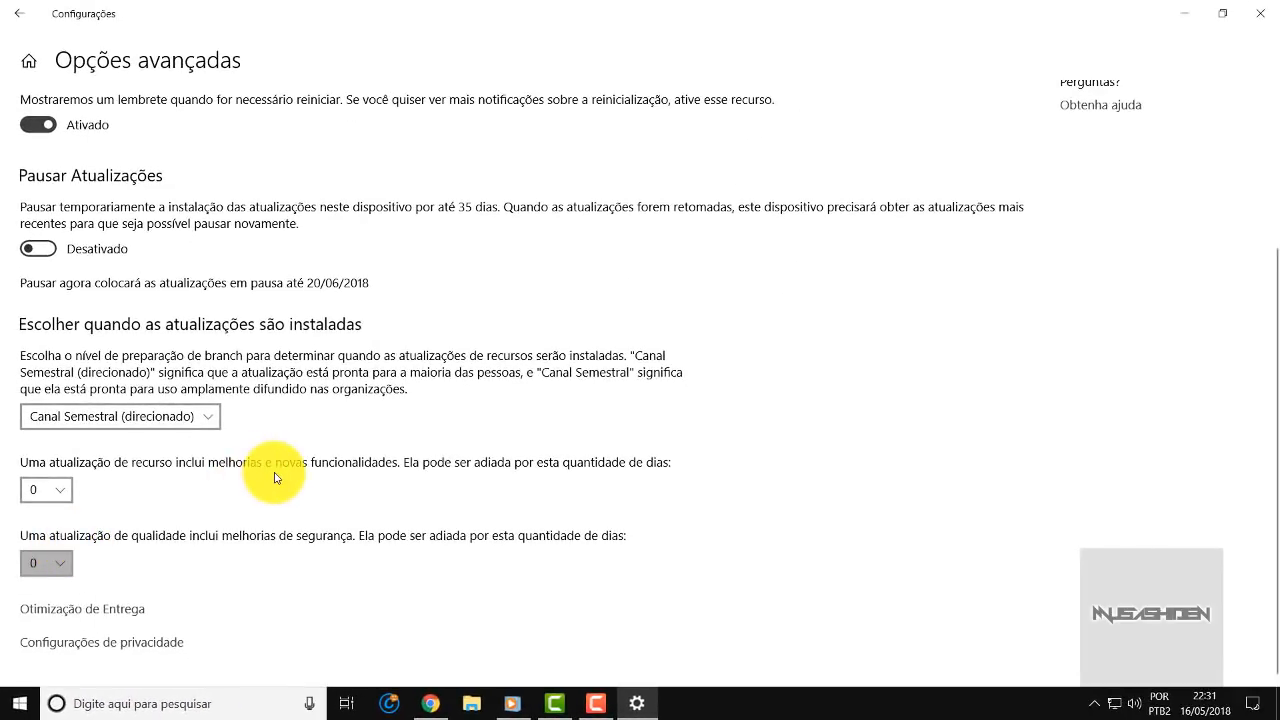
pyautogui.click(117, 610)
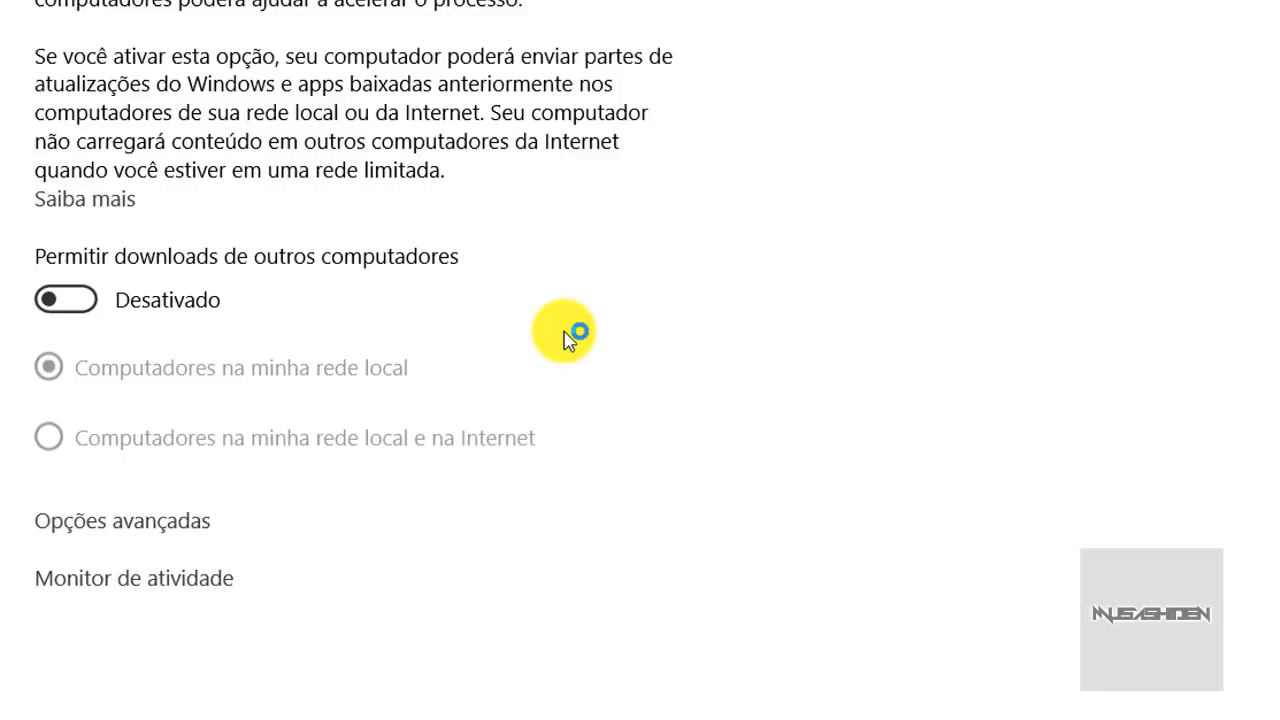
pyautogui.click(171, 527)
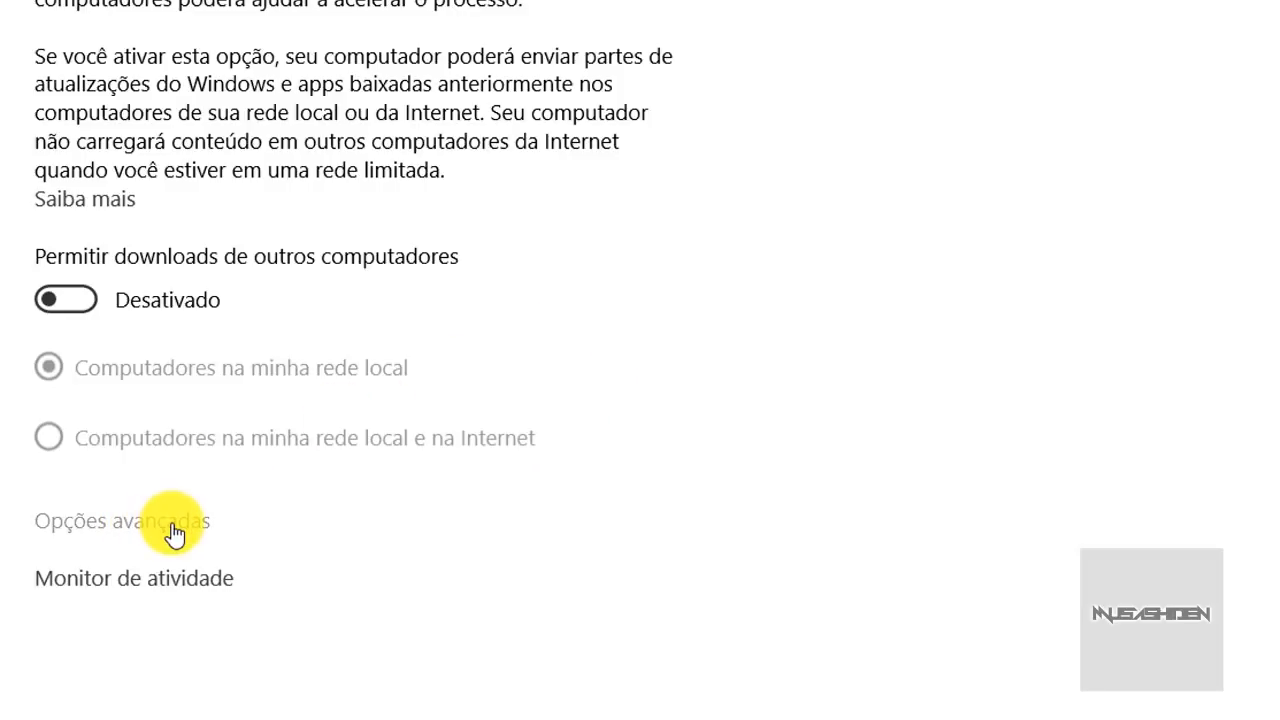
pyautogui.click(48, 6)
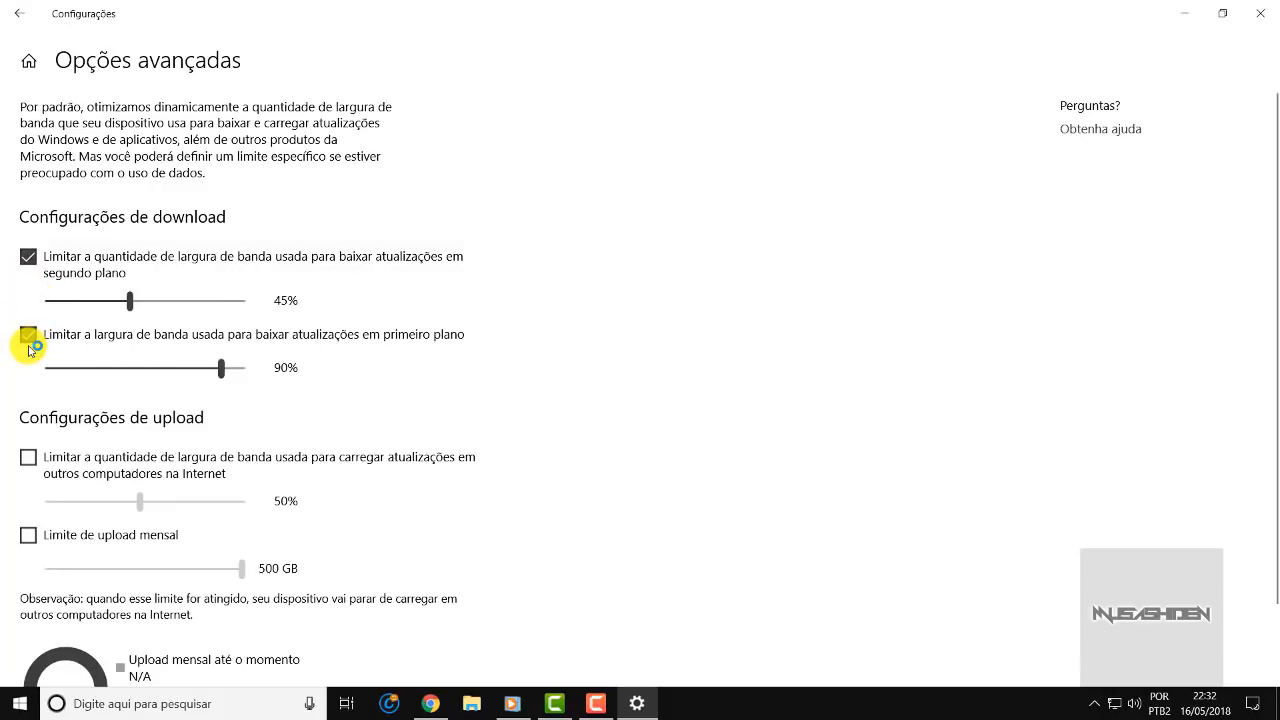
# Step: Limit the download bandwidth for both background and foreground updates to 5%
pyautogui.moveTo(130, 300); pyautogui.dragTo(96, 299)
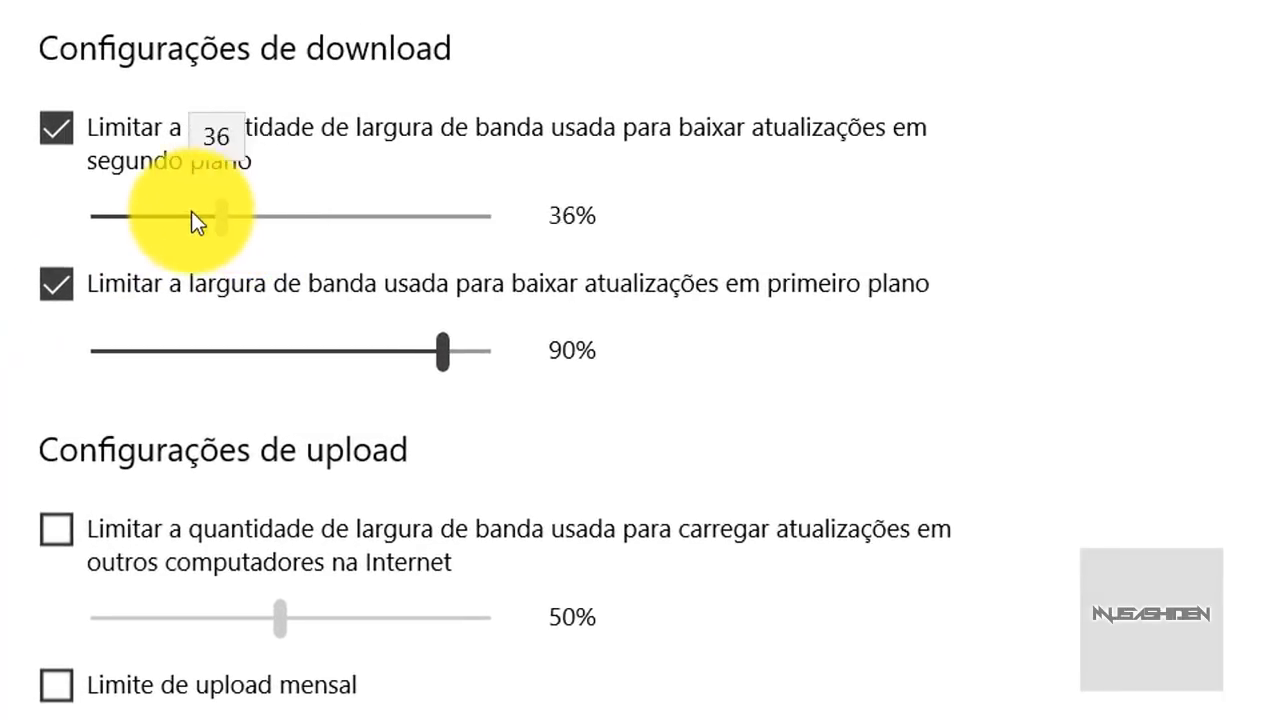
pyautogui.moveTo(191, 211); pyautogui.dragTo(87, 219)
pyautogui.moveTo(433, 345); pyautogui.dragTo(50, 326)
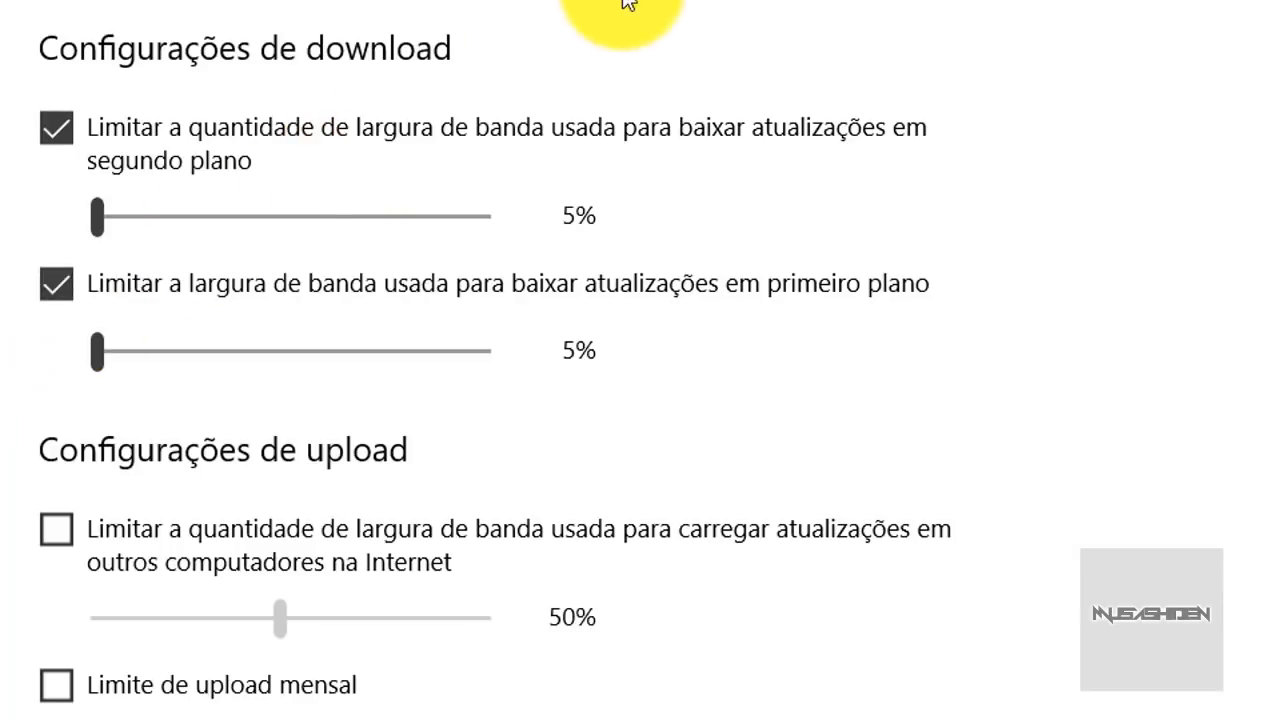
pyautogui.scroll(-2, 628, 5)
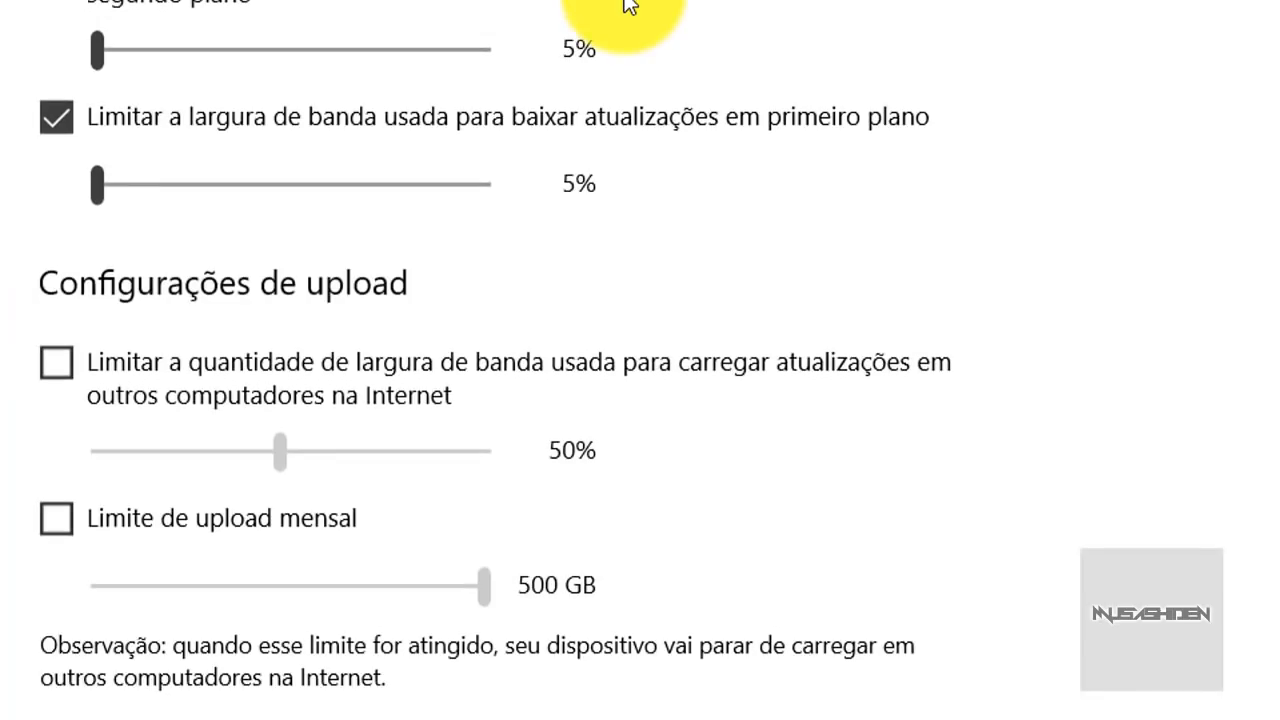
pyautogui.scroll(2, 628, 5)
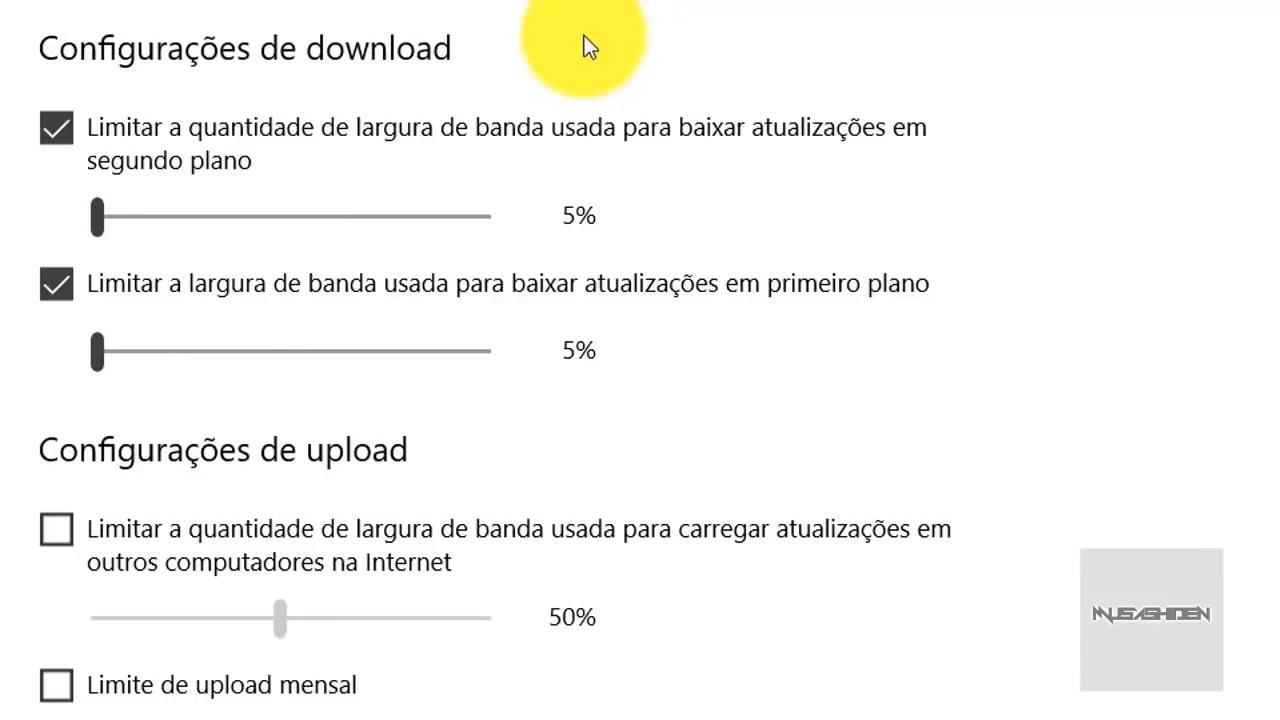
pyautogui.scroll(-2, 592, 40)
pyautogui.scroll(3, 654, 44)
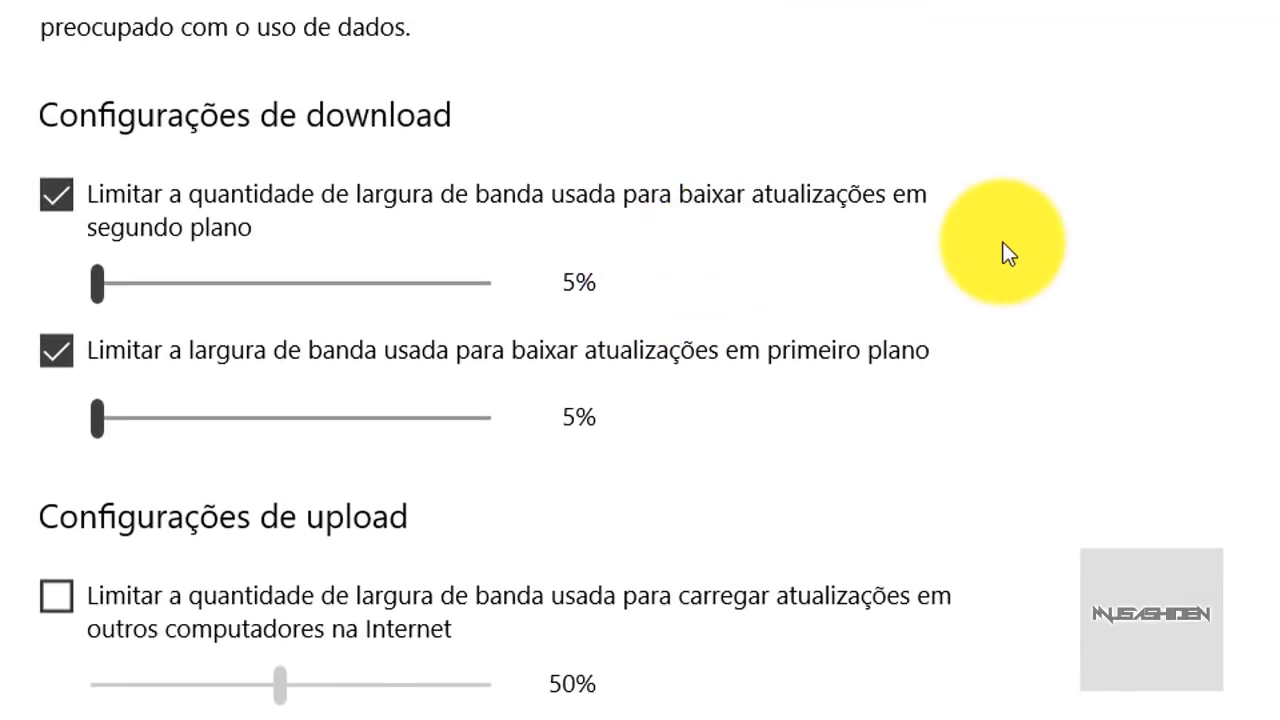
pyautogui.click(98, 286)
pyautogui.moveTo(98, 281); pyautogui.dragTo(57, 281)
pyautogui.moveTo(109, 410); pyautogui.dragTo(50, 425)
# Step: Enable the bandwidth limit for uploading updates to other computers on the Internet and set it to 5%
pyautogui.scroll(-2, 46, 301)
pyautogui.scroll(-3, 46, 301)
pyautogui.click(70, 308)
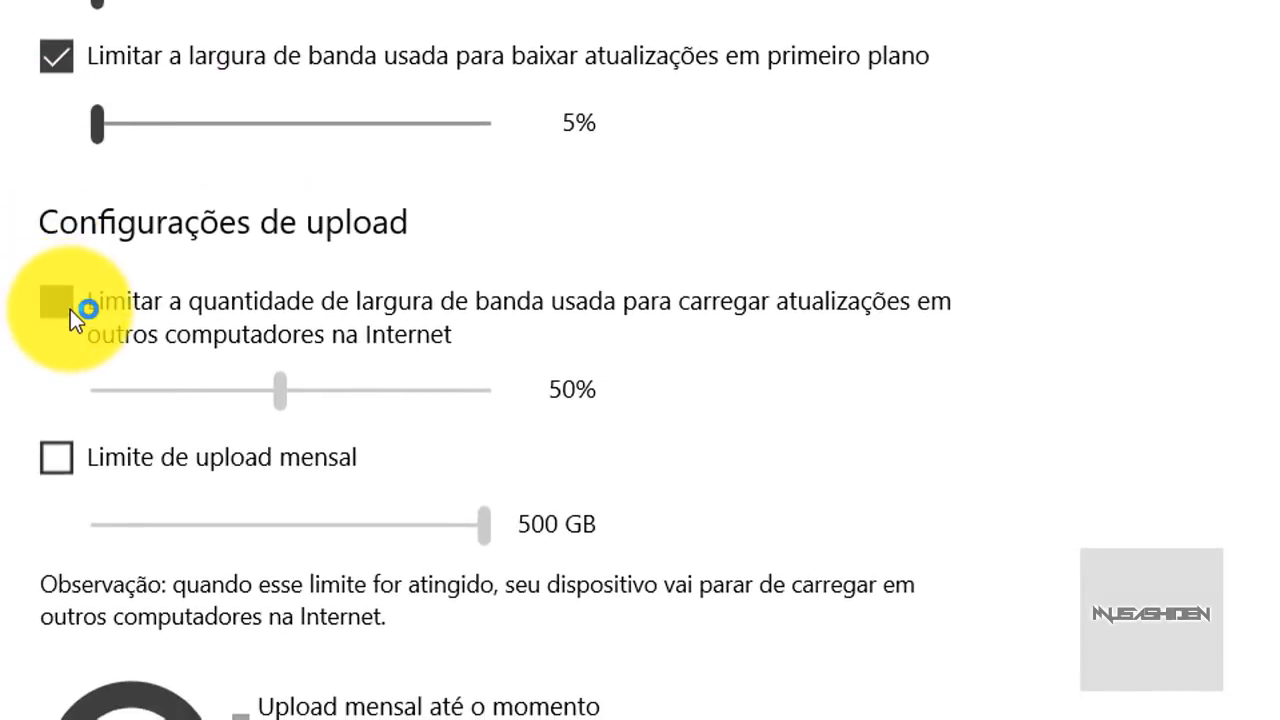
pyautogui.moveTo(283, 398); pyautogui.dragTo(9, 400)
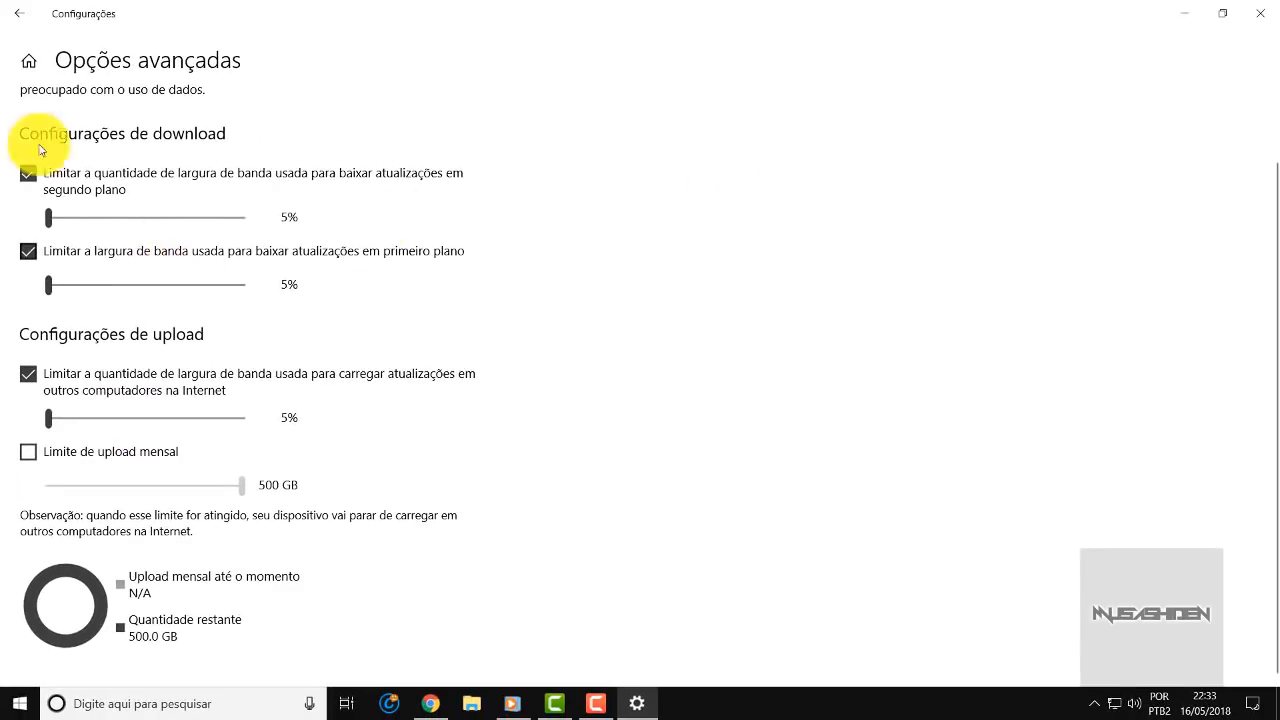
# Step: Return to the settings home and examine Cortana's conversation, permissions and history, and device options
pyautogui.click(20, 15)
pyautogui.click(29, 61)
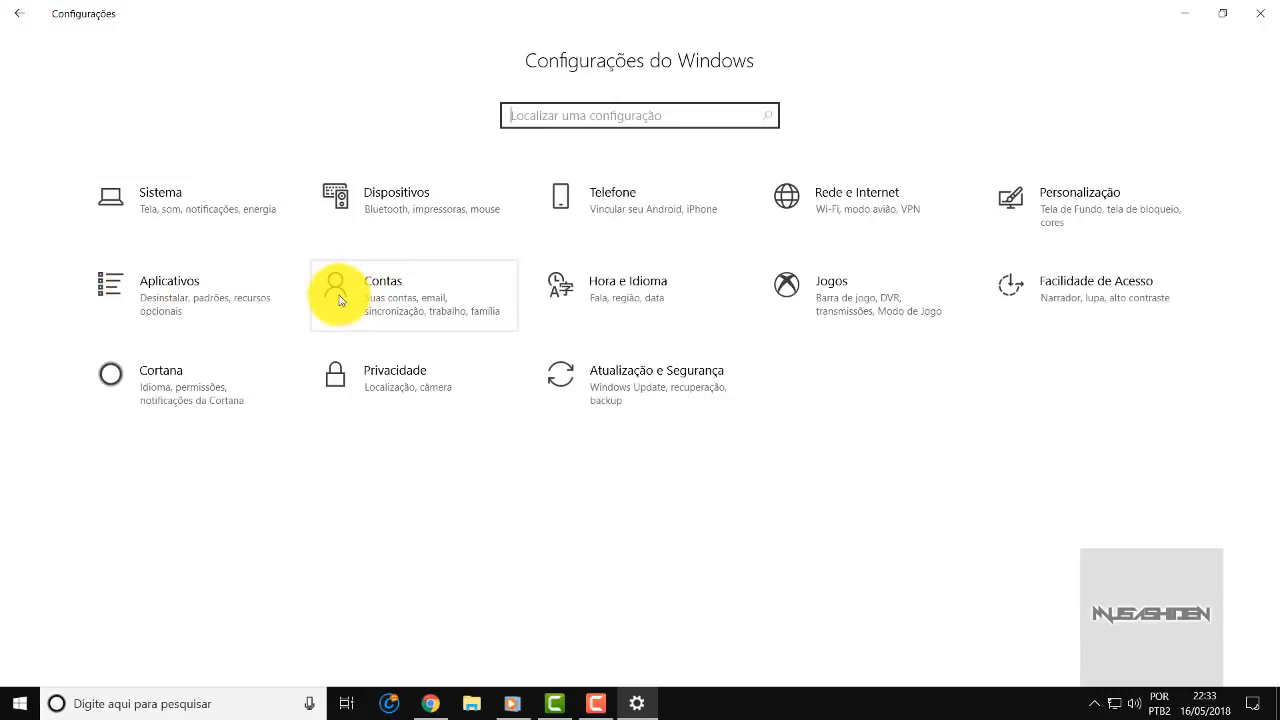
pyautogui.click(191, 391)
pyautogui.click(150, 230)
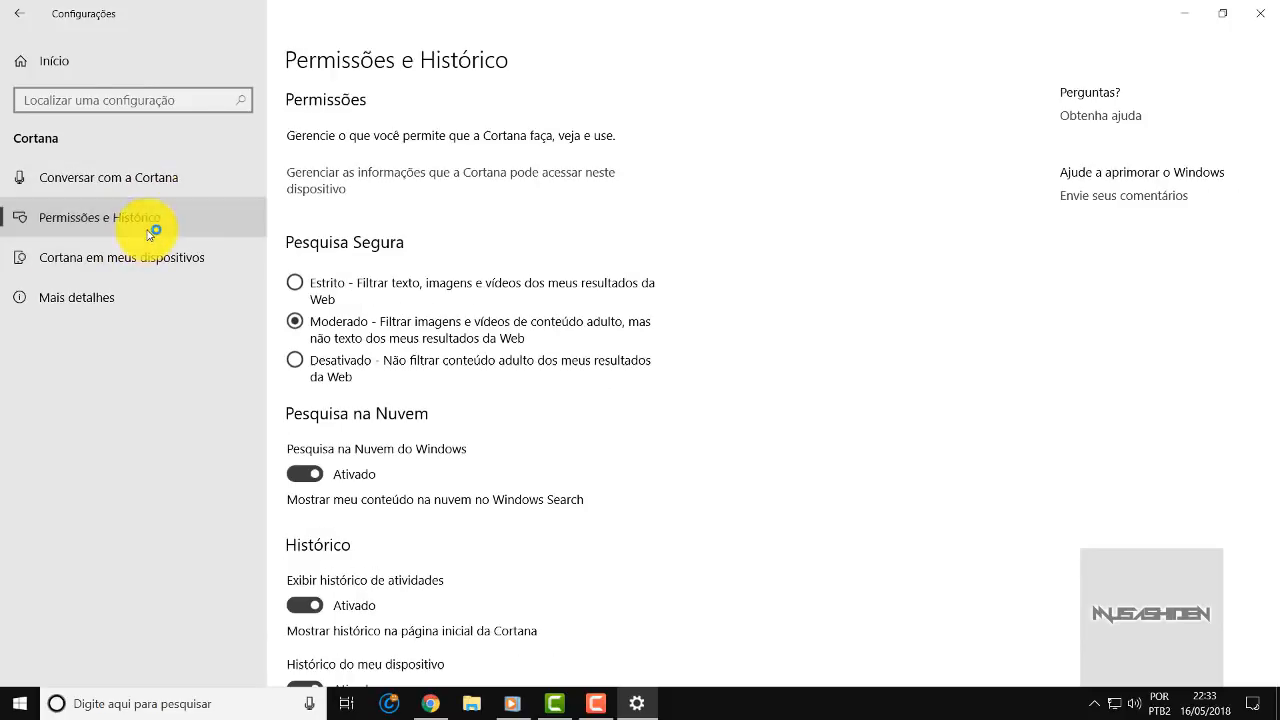
pyautogui.click(130, 259)
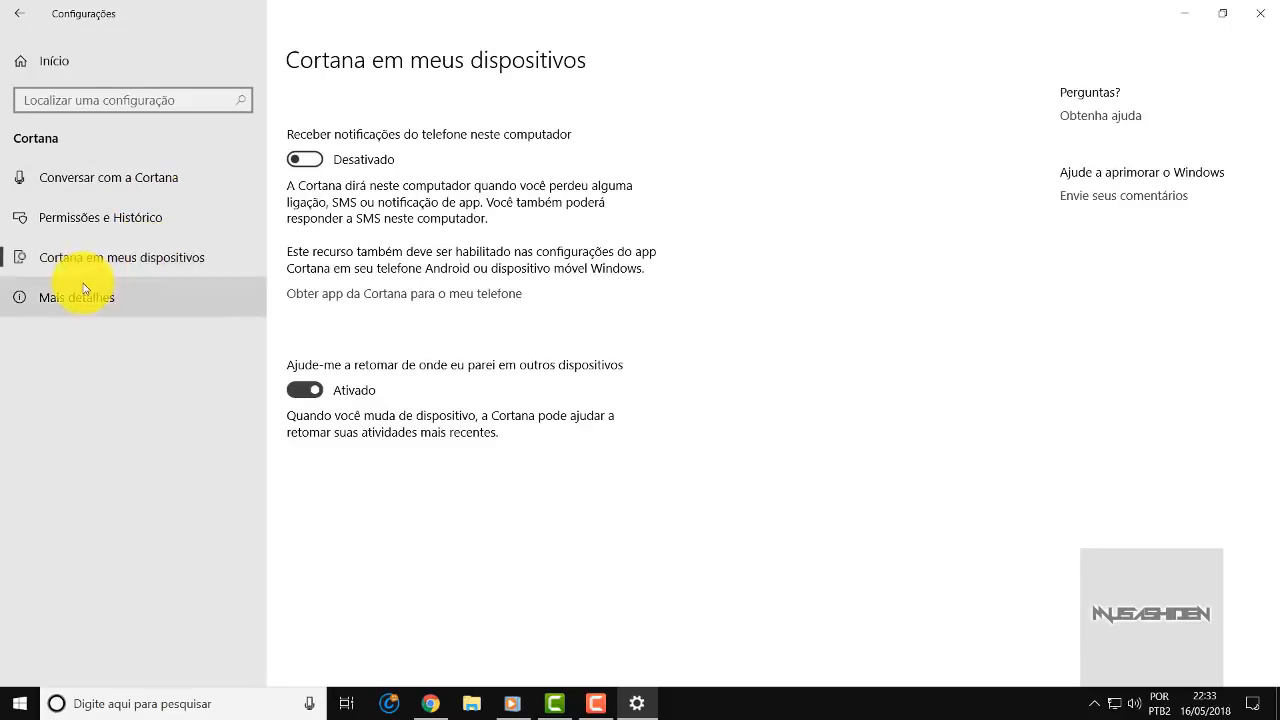
pyautogui.click(153, 183)
pyautogui.scroll(-3, 443, 214)
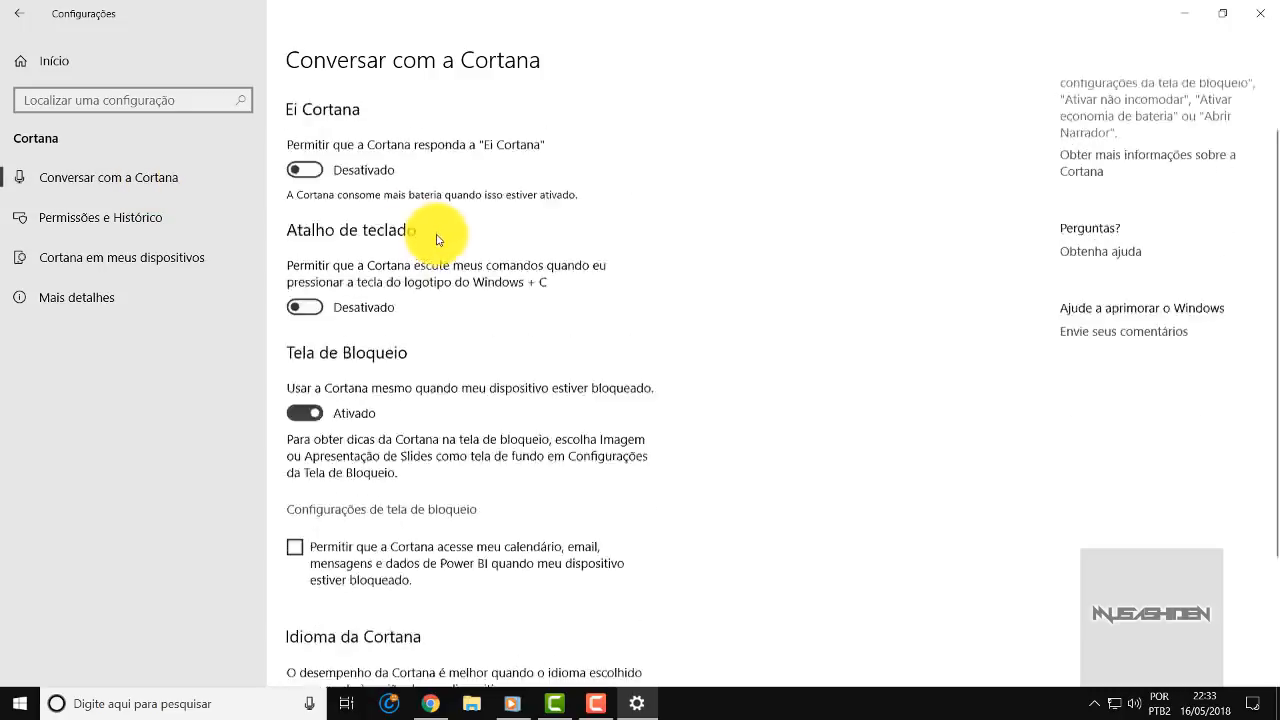
pyautogui.scroll(3, 429, 236)
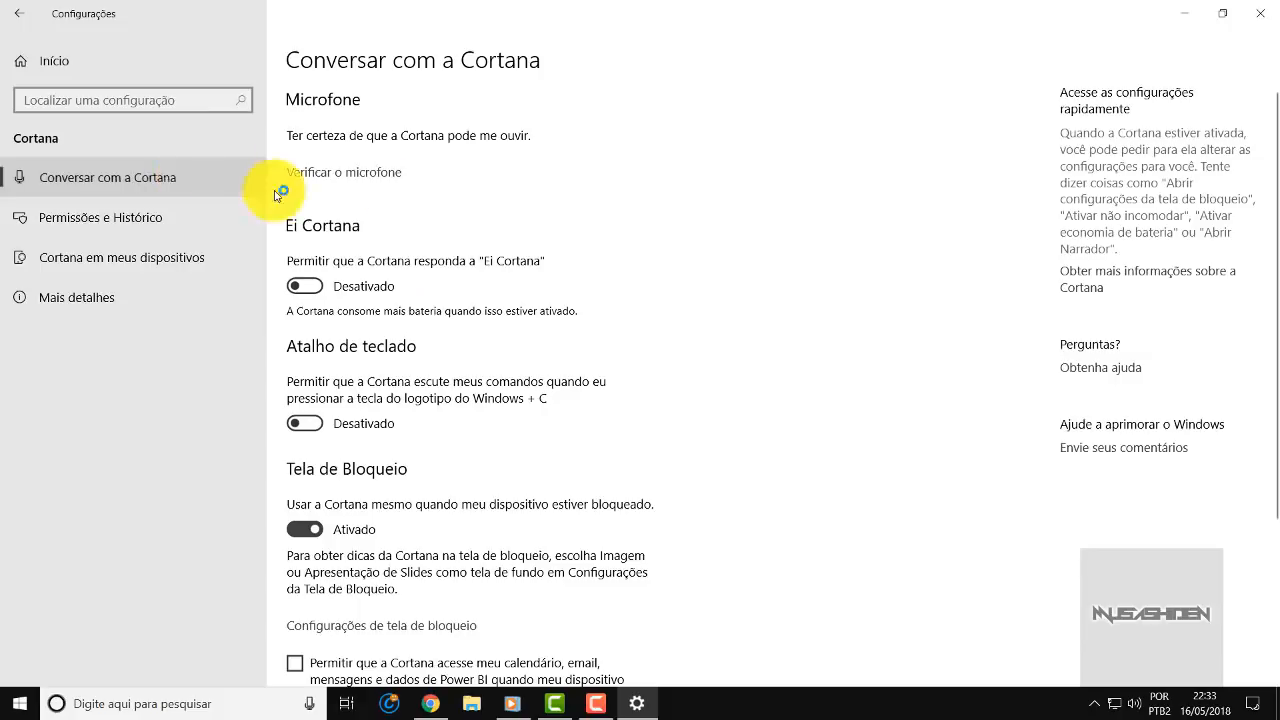
pyautogui.scroll(-3, 443, 277)
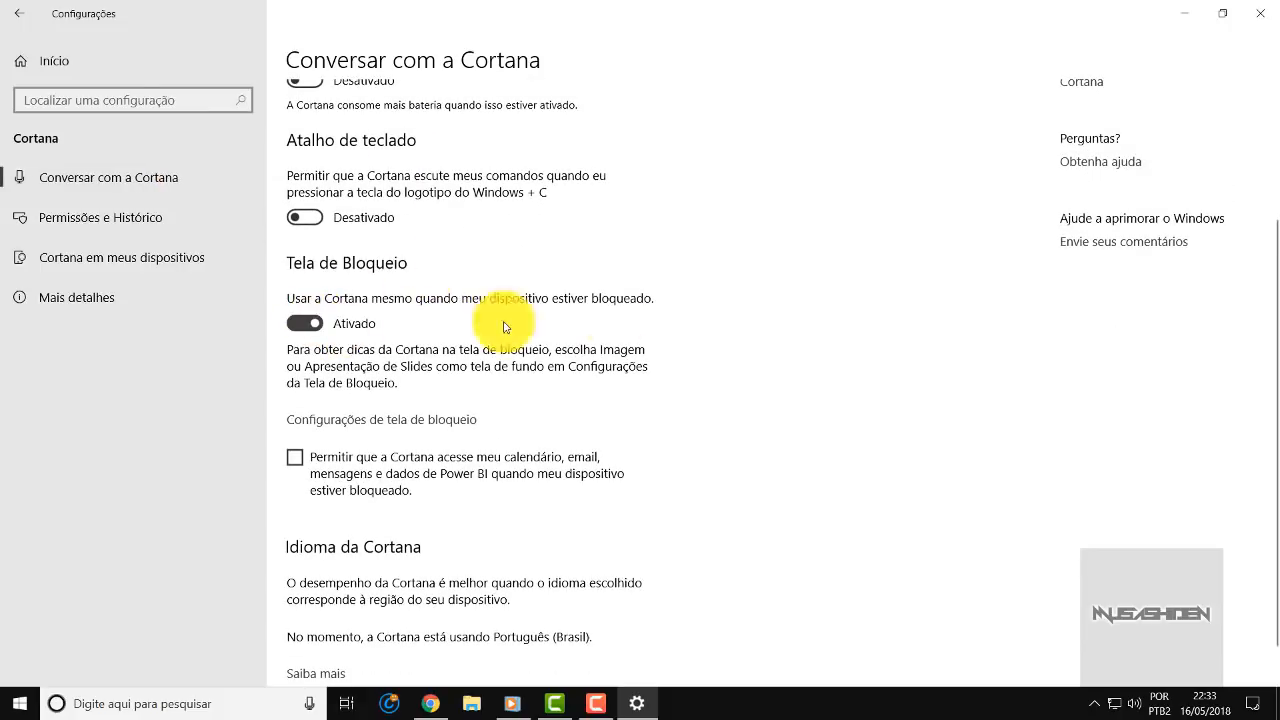
pyautogui.click(140, 219)
pyautogui.scroll(-1, 468, 257)
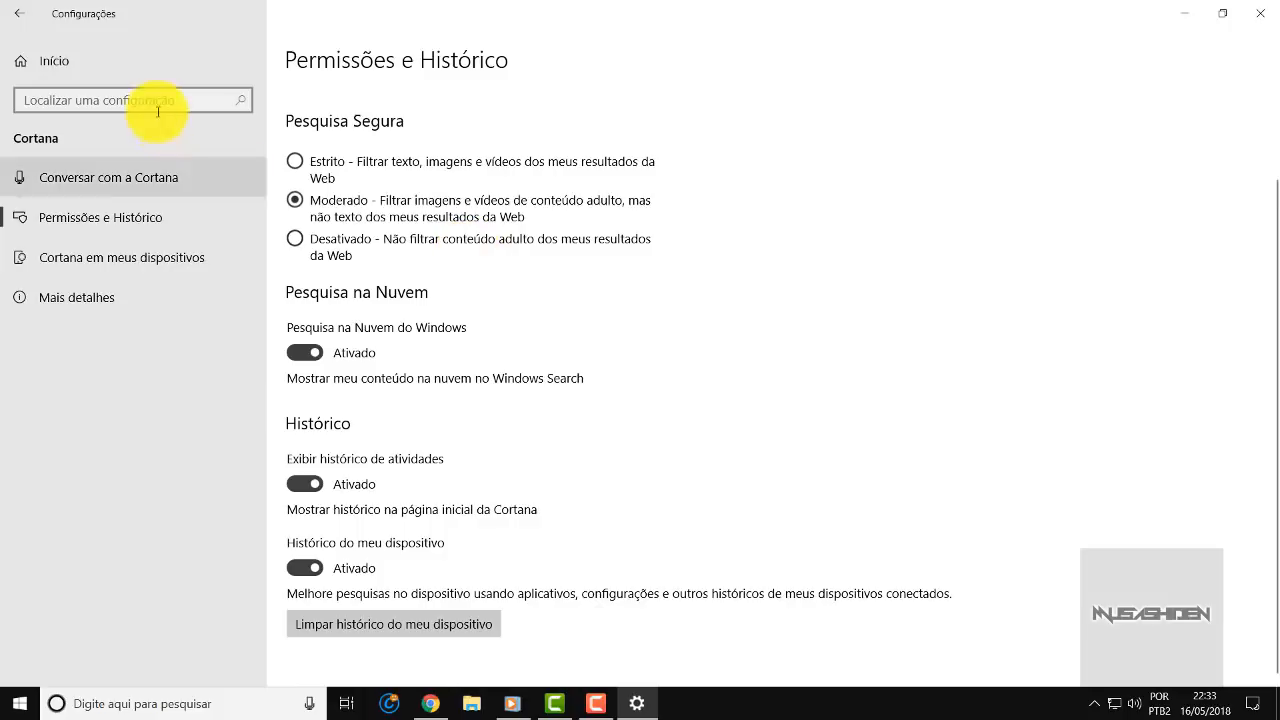
# Step: Return to the main Configurações do Windows page and close the settings window
pyautogui.click(140, 70)
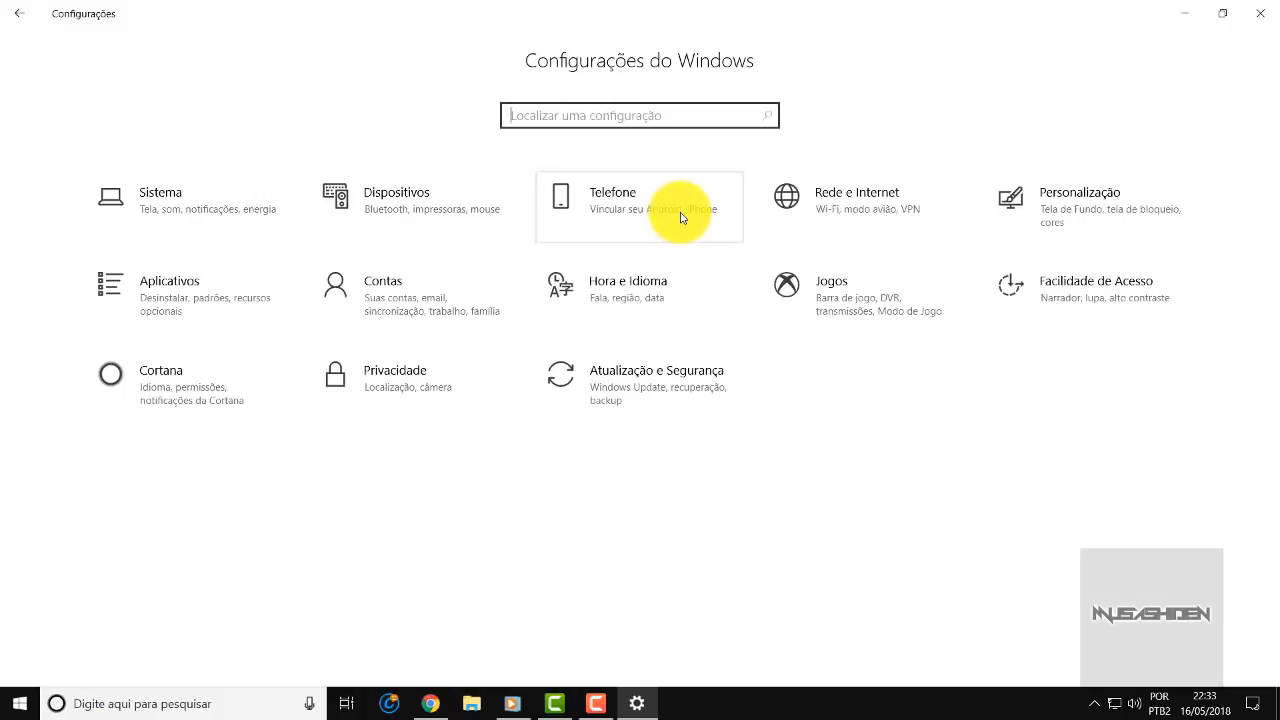
pyautogui.click(714, 386)
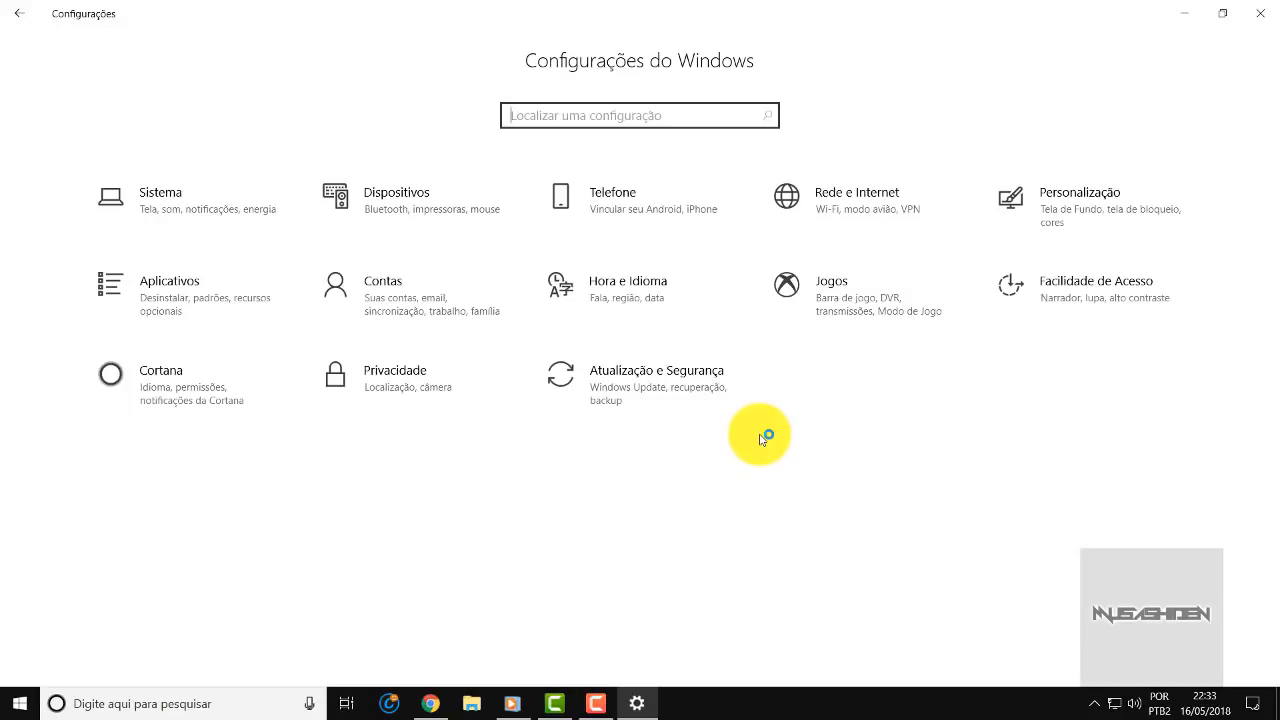
pyautogui.click(1261, 12)
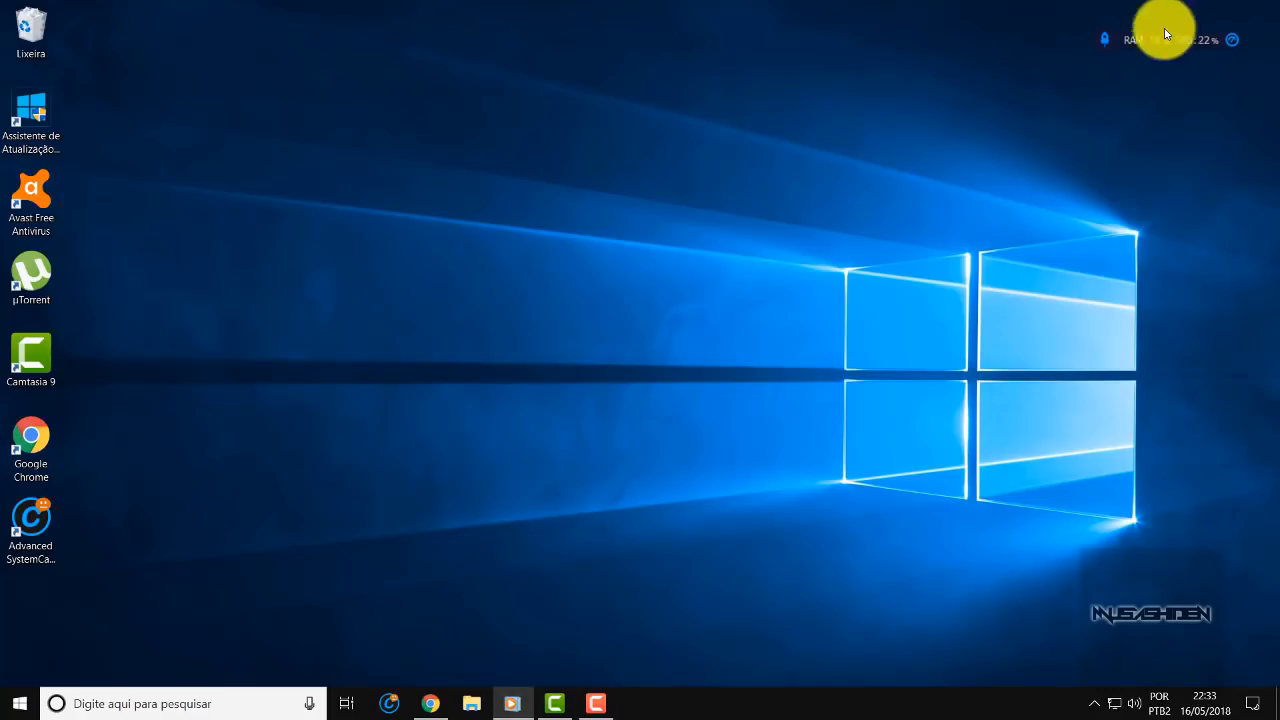
pyautogui.rightClick(541, 124)
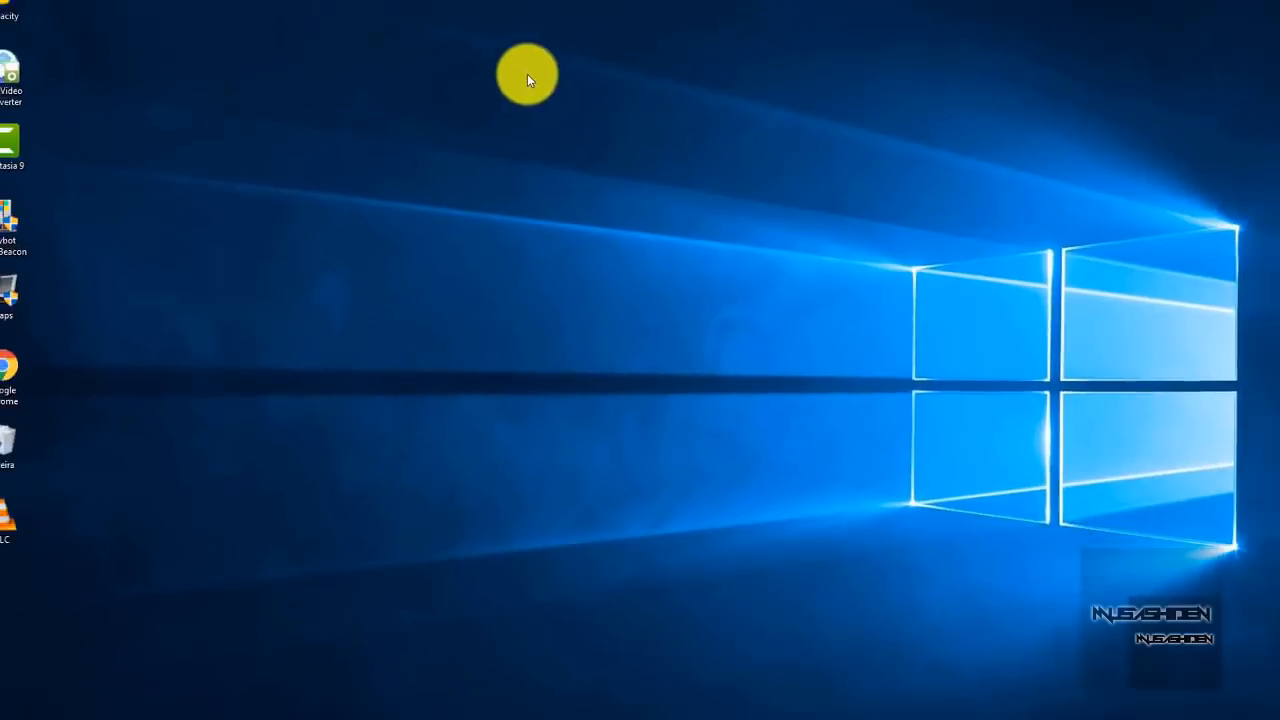
pyautogui.rightClick(503, 97)
pyautogui.click(535, 124)
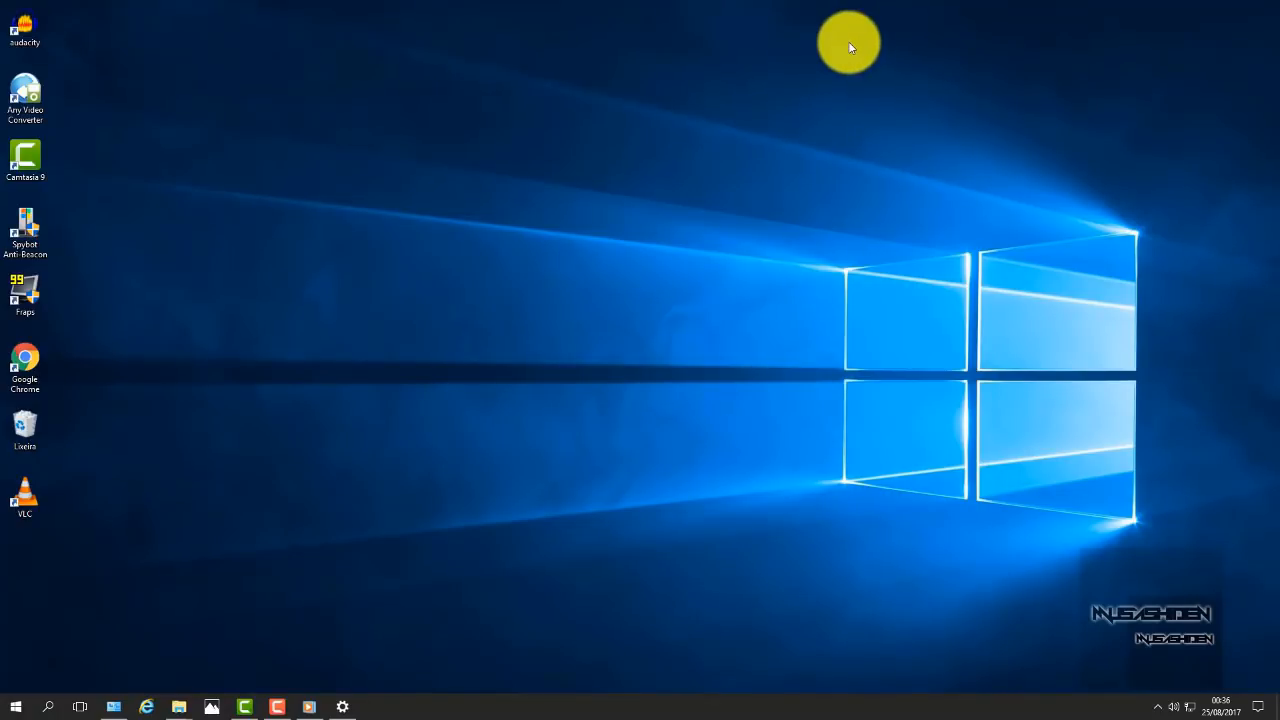
# Step: Unpin the Paint 3D, Skype, OneNote and Obter o Office tiles from the Start menu
pyautogui.click(8, 708)
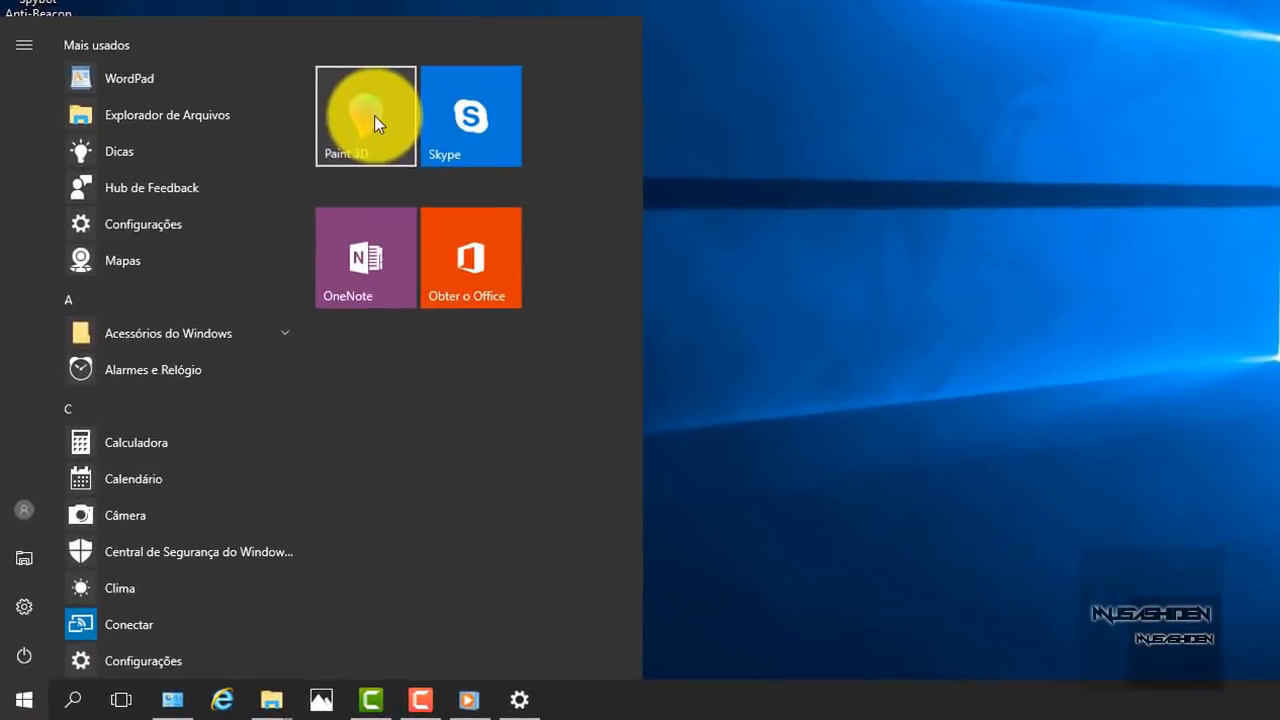
pyautogui.rightClick(374, 115)
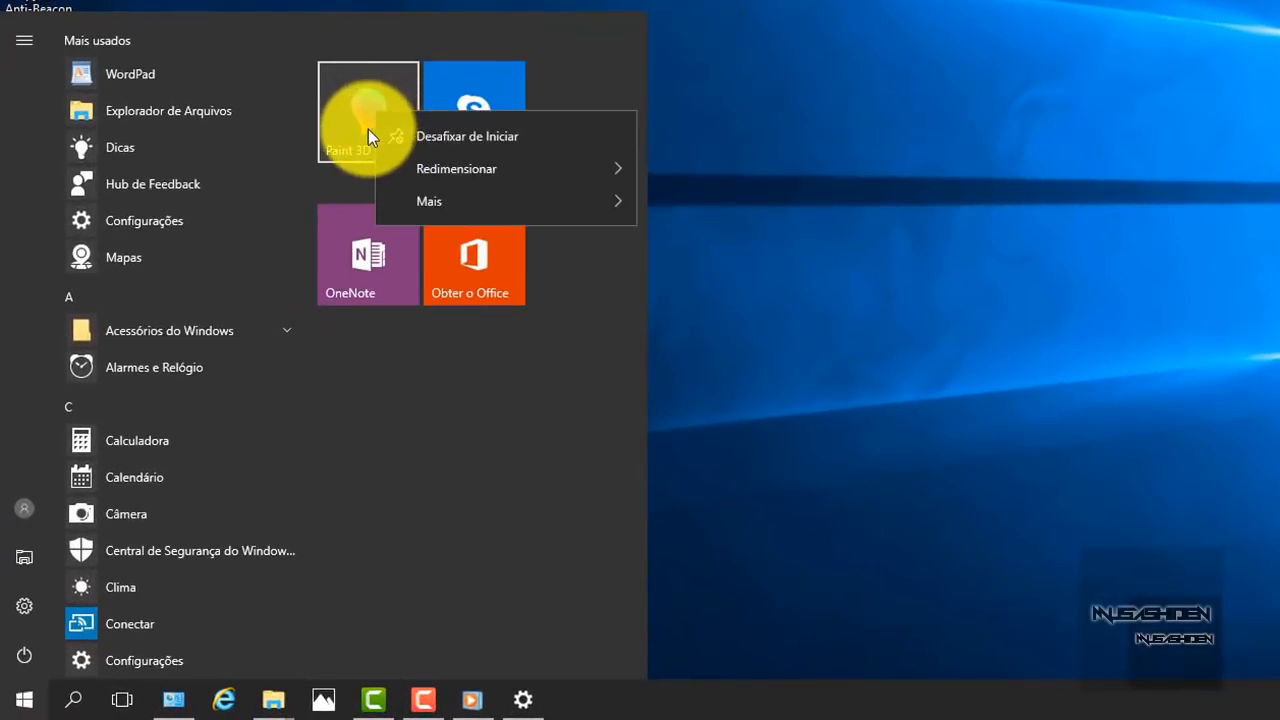
pyautogui.click(461, 138)
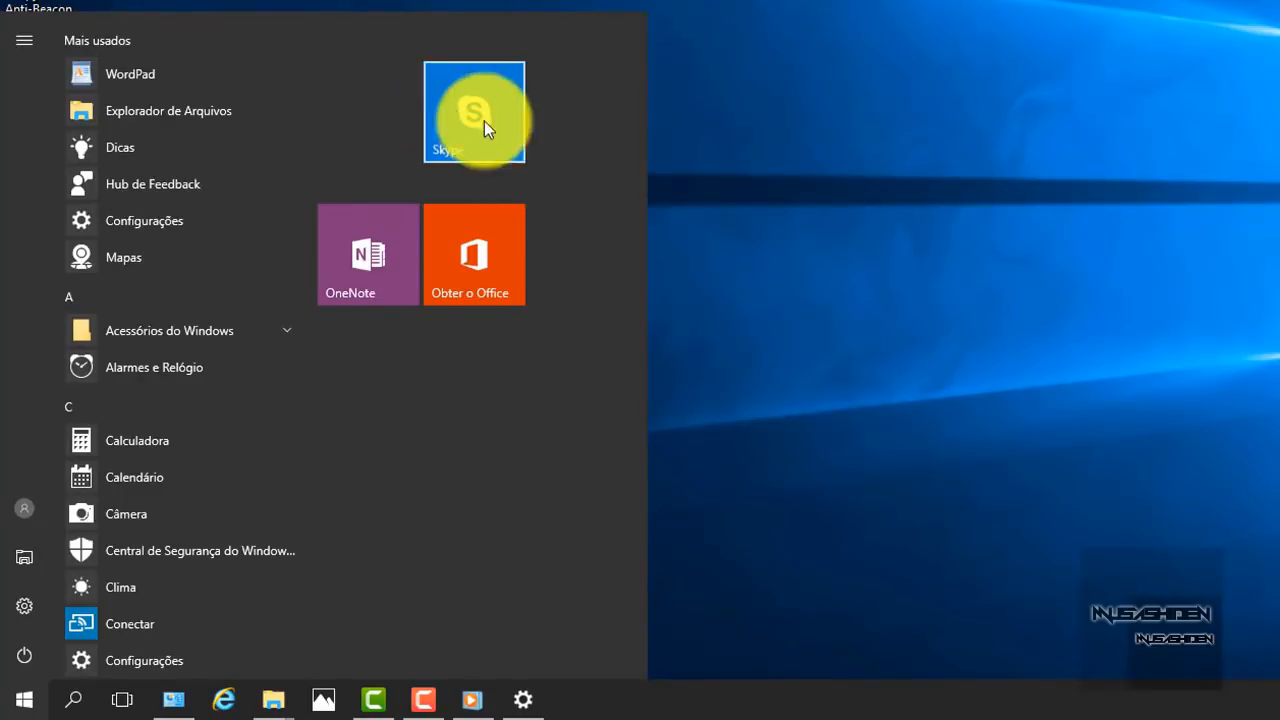
pyautogui.rightClick(459, 142)
pyautogui.click(466, 163)
pyautogui.rightClick(352, 141)
pyautogui.click(405, 162)
pyautogui.rightClick(442, 86)
pyautogui.click(493, 107)
# Step: Reopen the Start menu and look through its list of installed apps
pyautogui.click(24, 699)
pyautogui.click(24, 699)
pyautogui.scroll(-15, 209, 270)
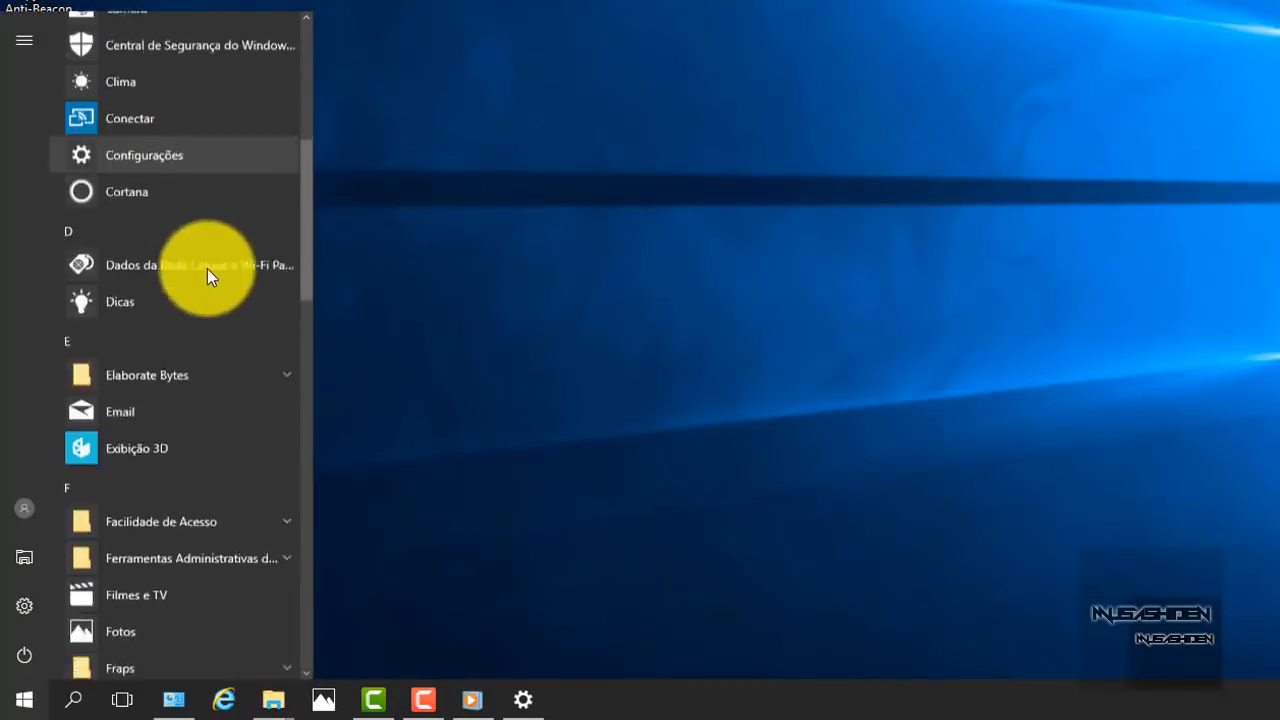
pyautogui.scroll(15, 211, 262)
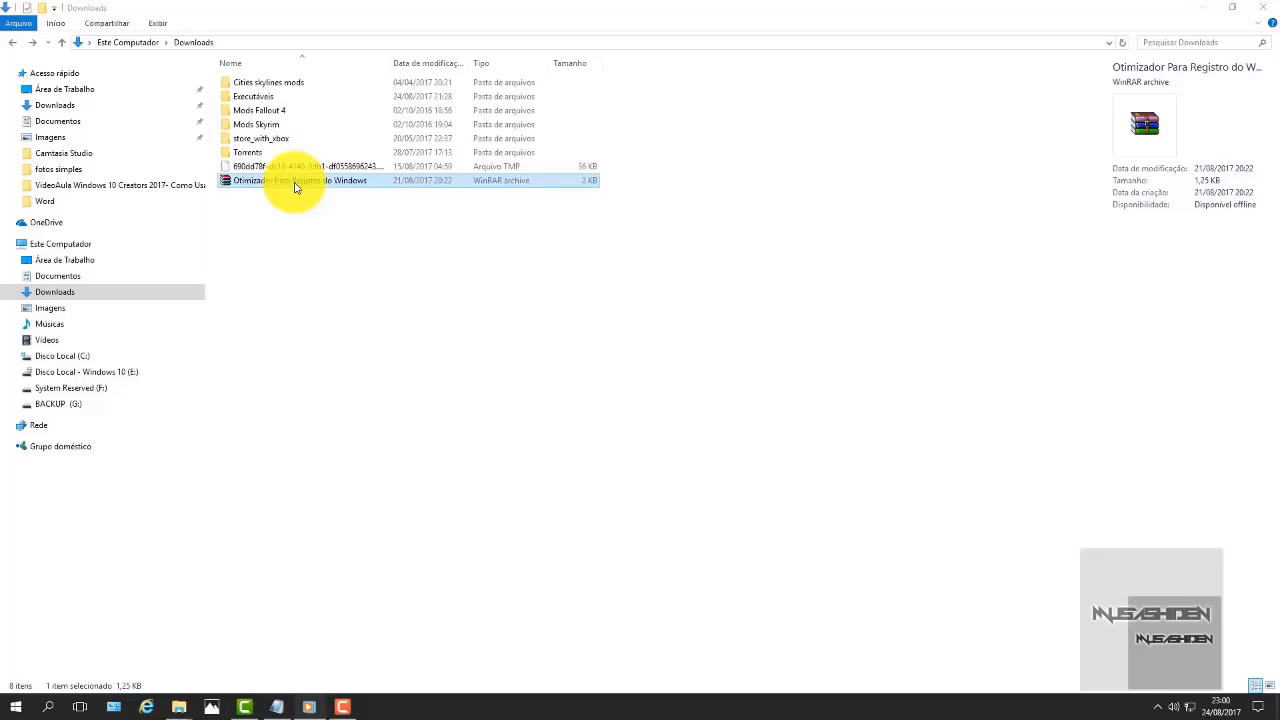
# Step: Open the archive Otimizador Para Registro do Windows in WinRAR and enter its inner folder, moving the window aside
pyautogui.doubleClick(294, 182)
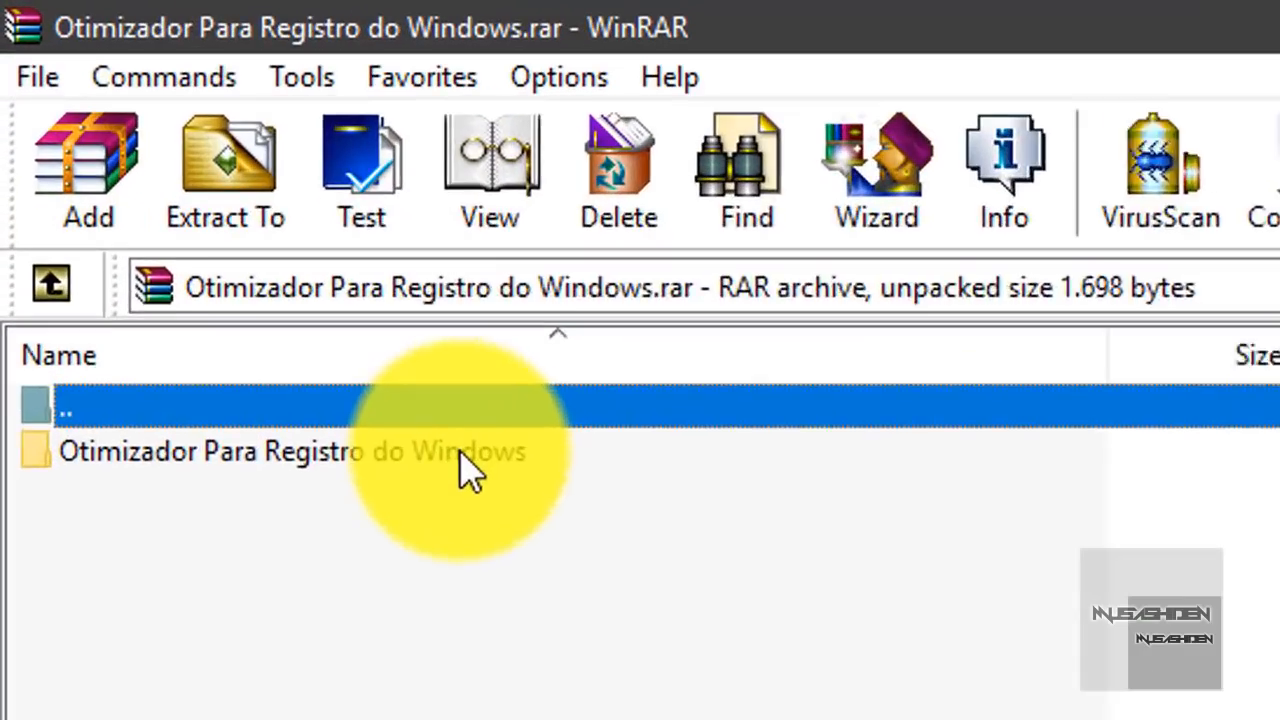
pyautogui.doubleClick(172, 170)
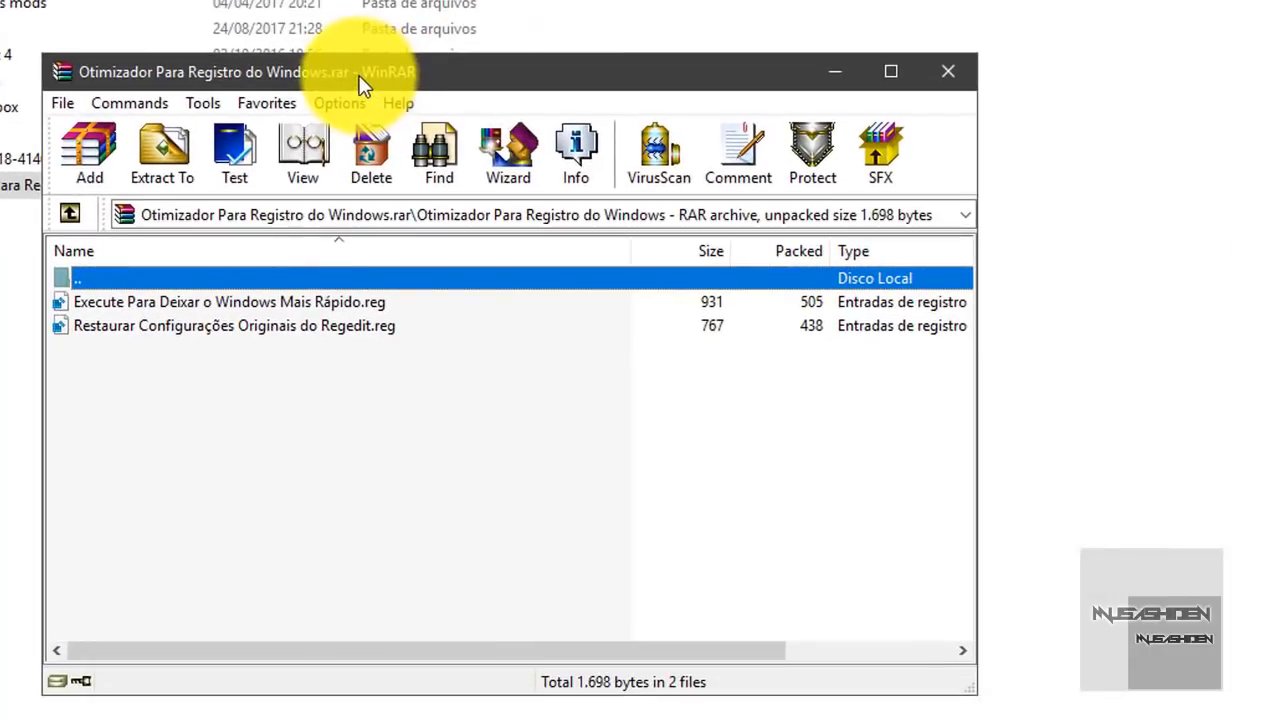
pyautogui.moveTo(362, 85); pyautogui.dragTo(429, 82)
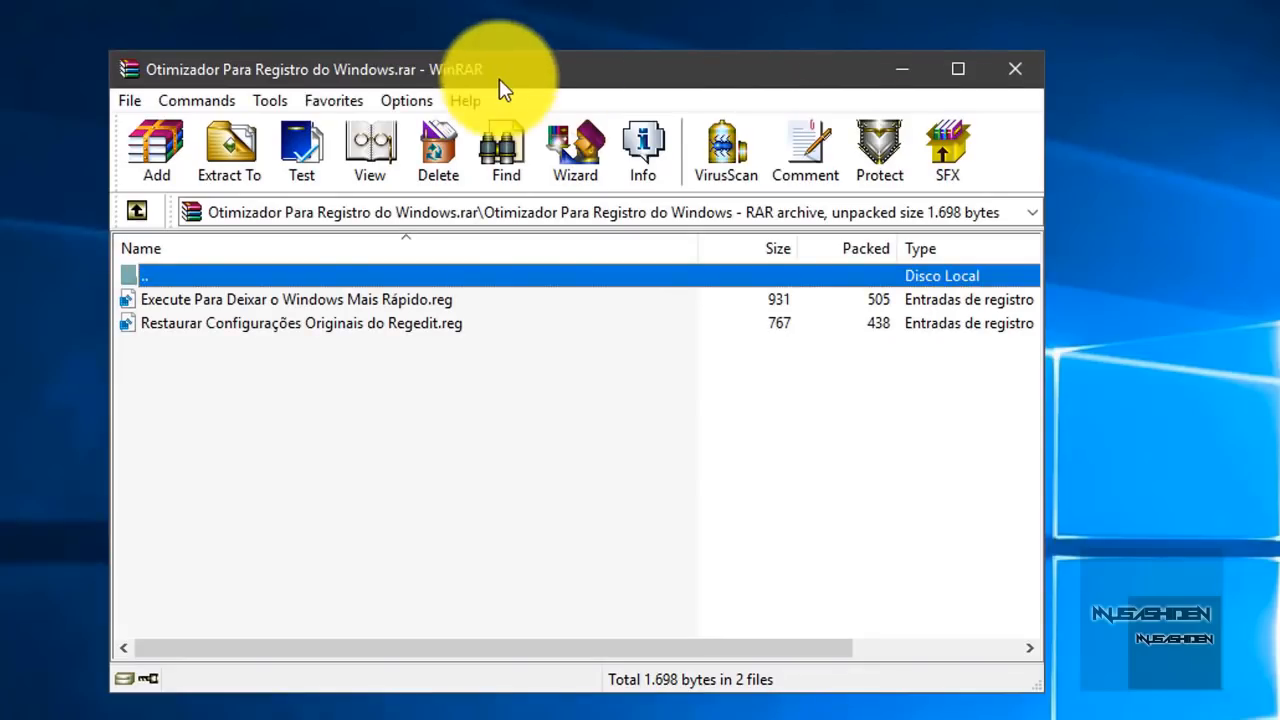
# Step: Extract Execute Para Deixar o Windows Mais Rápido.reg from the archive to the desktop and minimize the WinRAR window
pyautogui.click(284, 303)
pyautogui.moveTo(289, 304); pyautogui.dragTo(1103, 277)
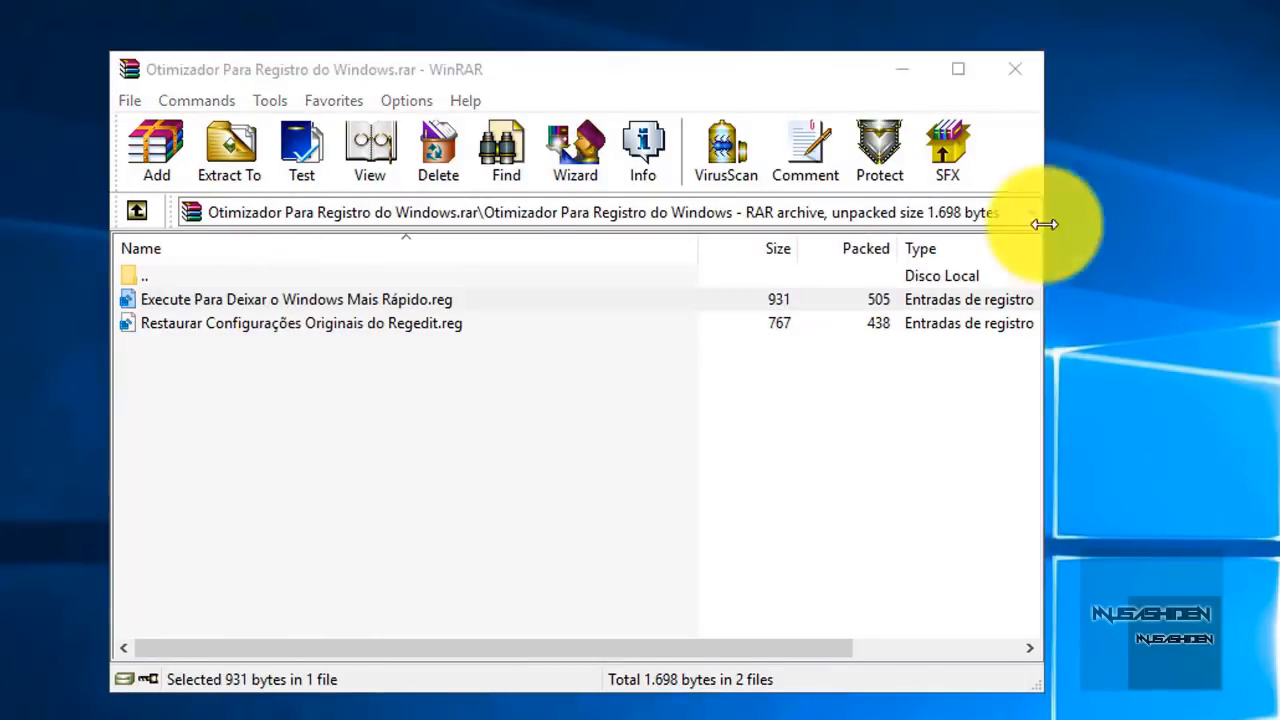
pyautogui.click(905, 72)
pyautogui.click(1207, 341)
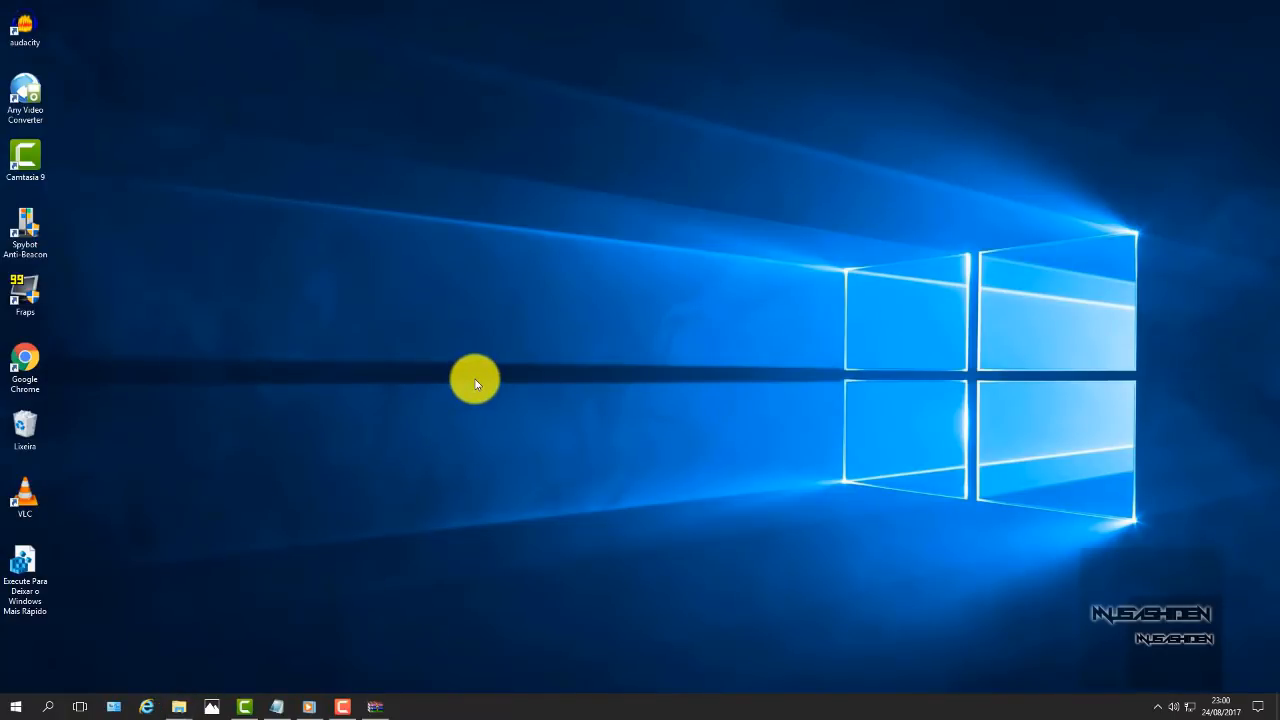
pyautogui.click(20, 568)
pyautogui.click(35, 582)
pyautogui.click(67, 579)
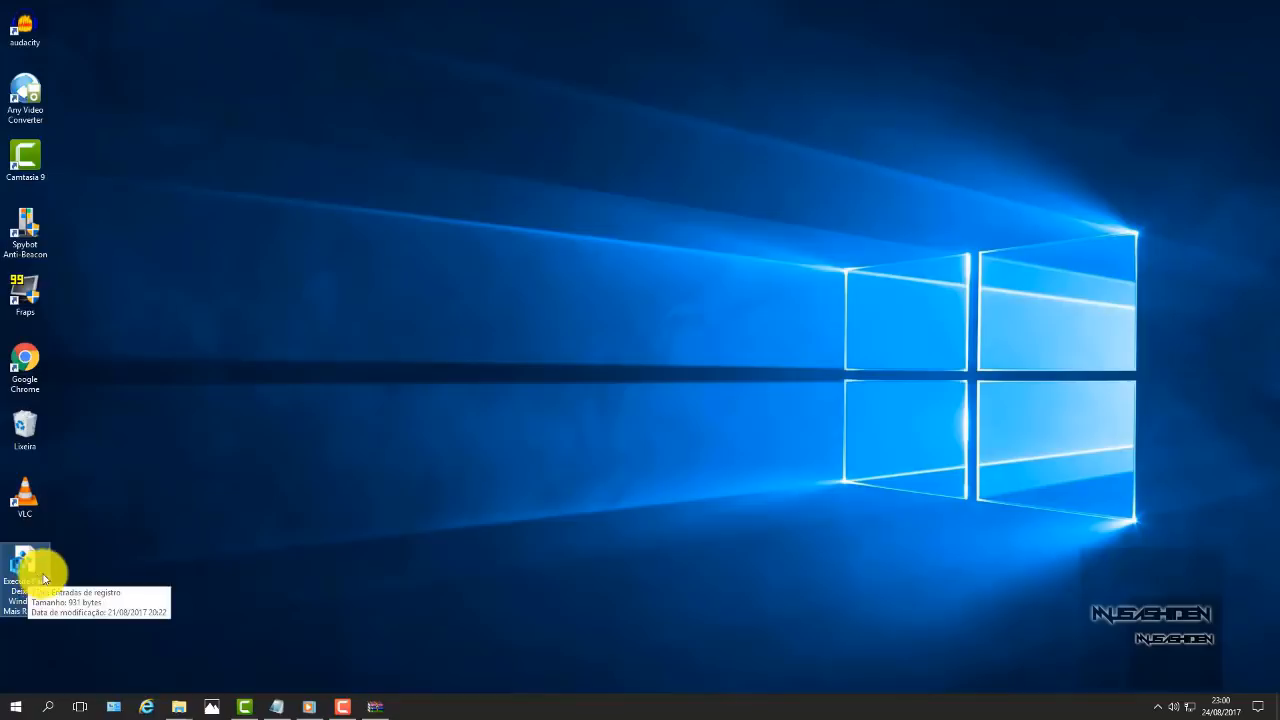
pyautogui.click(234, 418)
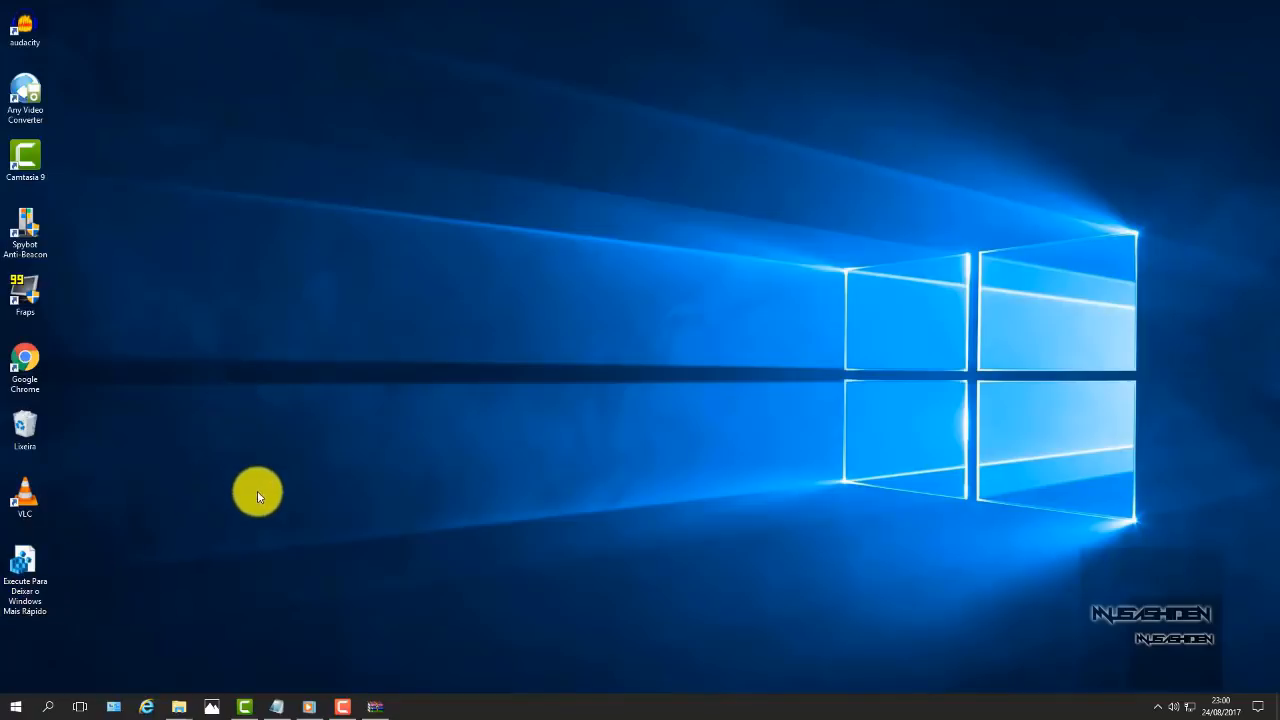
# Step: Open the archive Otimizador Para Registro do Windows from the Downloads folder in WinRAR and enter its inner folder
pyautogui.moveTo(179, 706)
pyautogui.click(226, 638)
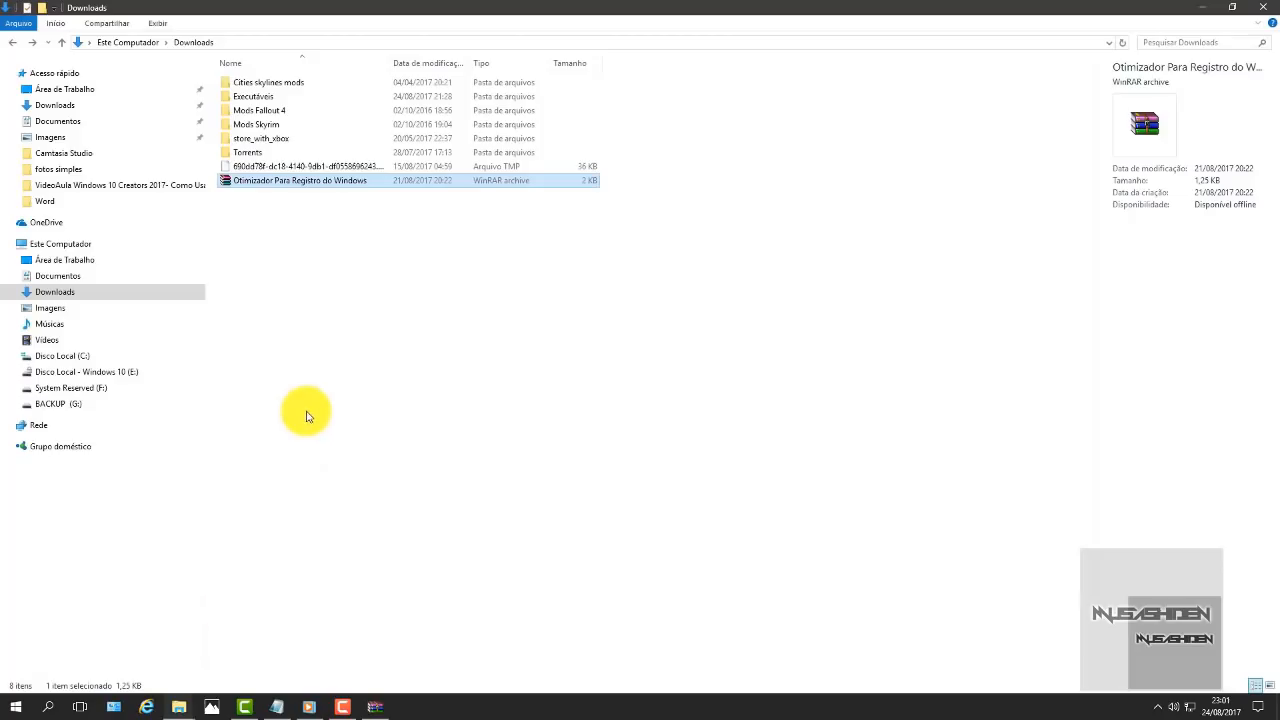
pyautogui.click(310, 323)
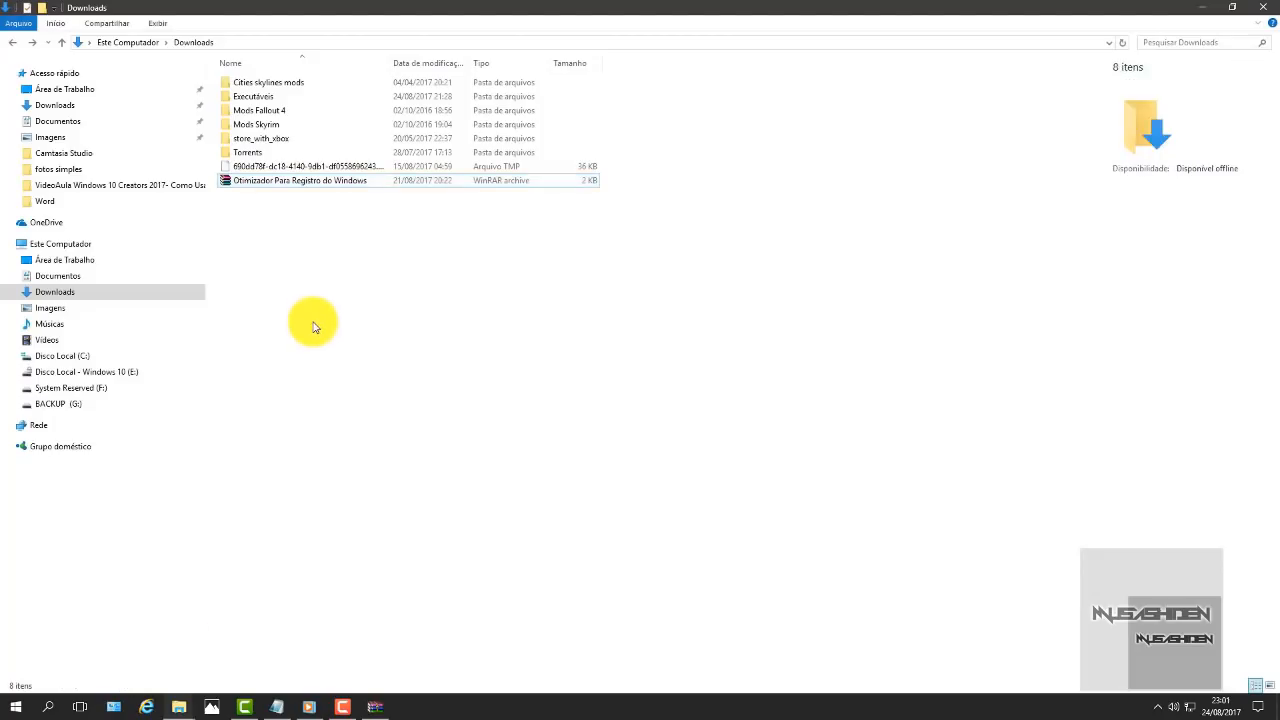
pyautogui.doubleClick(332, 187)
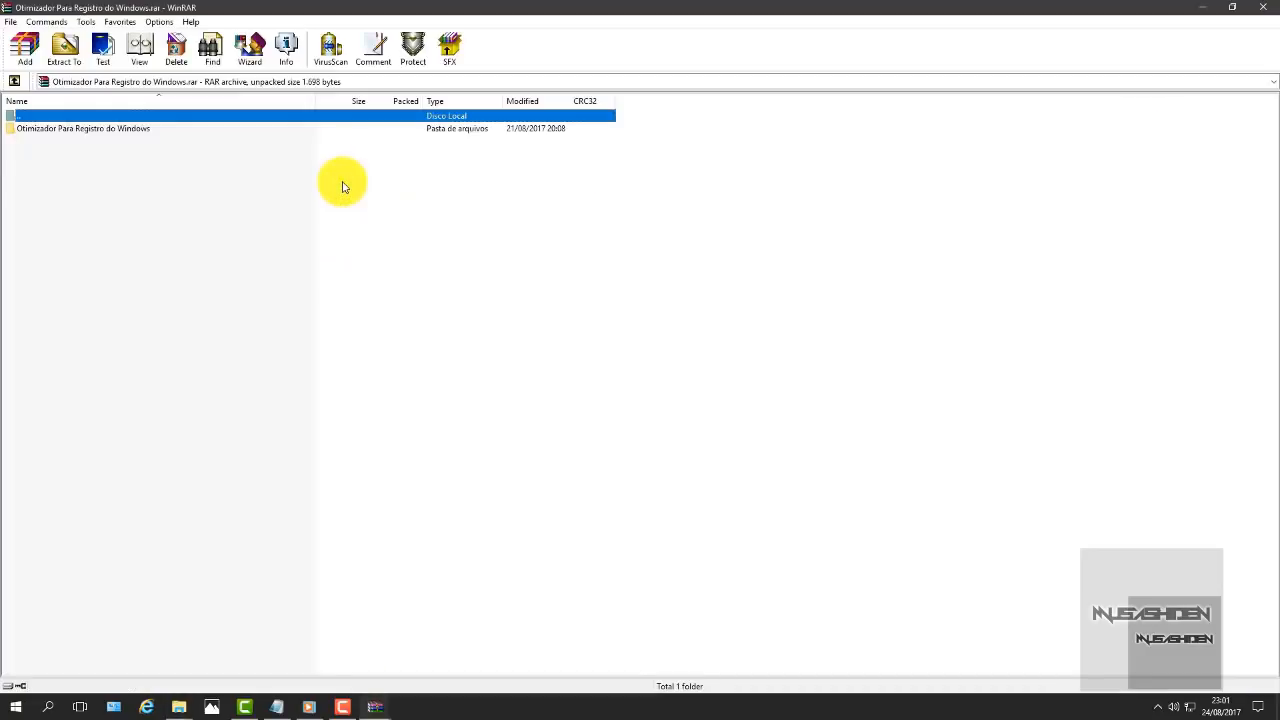
pyautogui.doubleClick(114, 127)
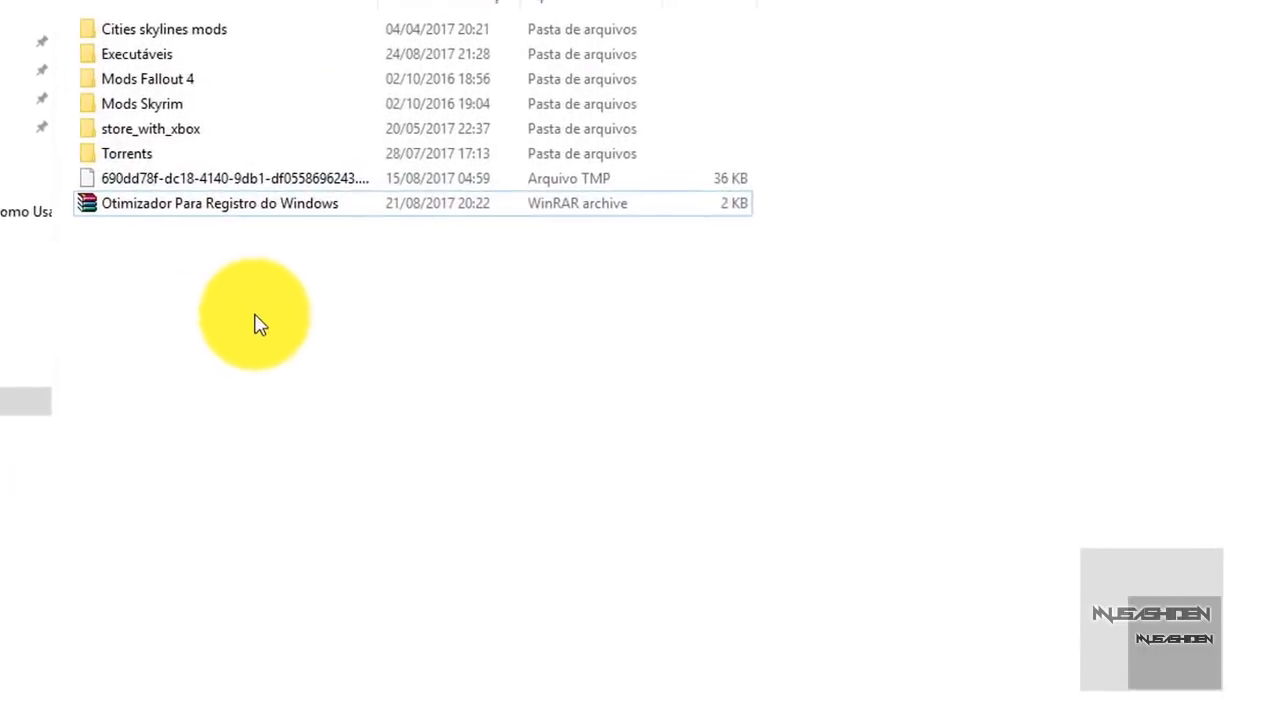
pyautogui.click(185, 208)
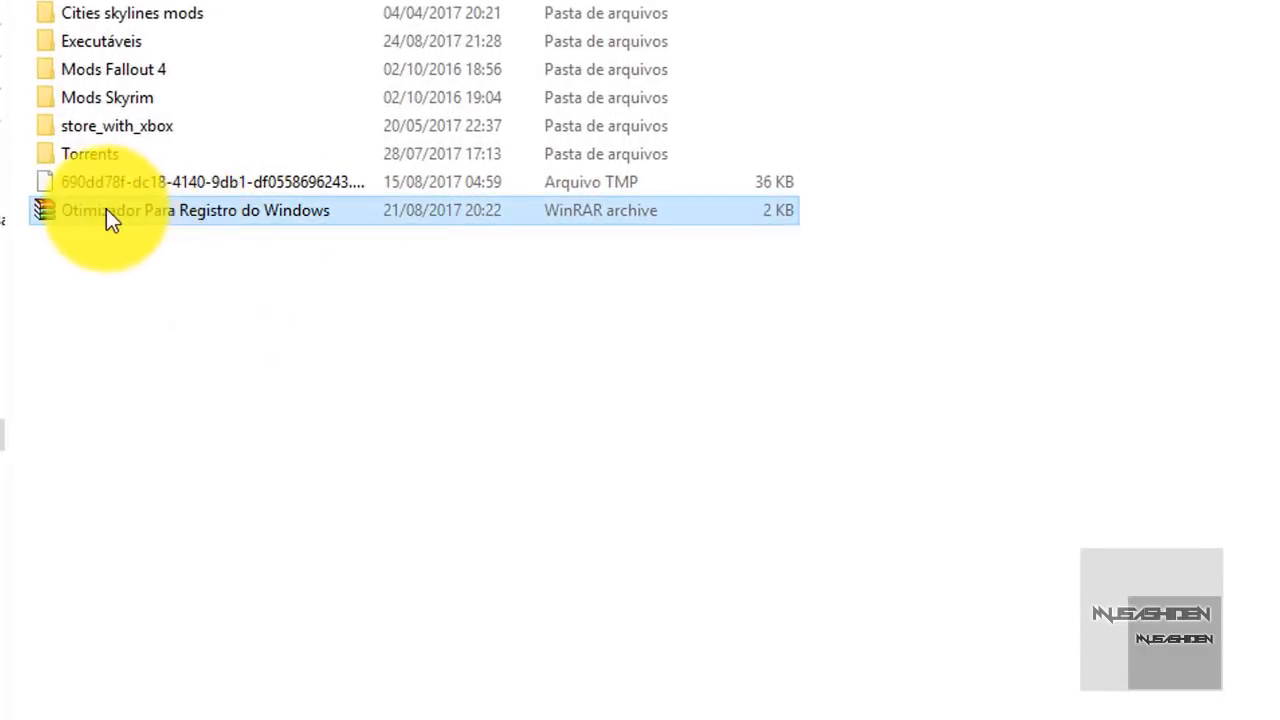
pyautogui.doubleClick(157, 210)
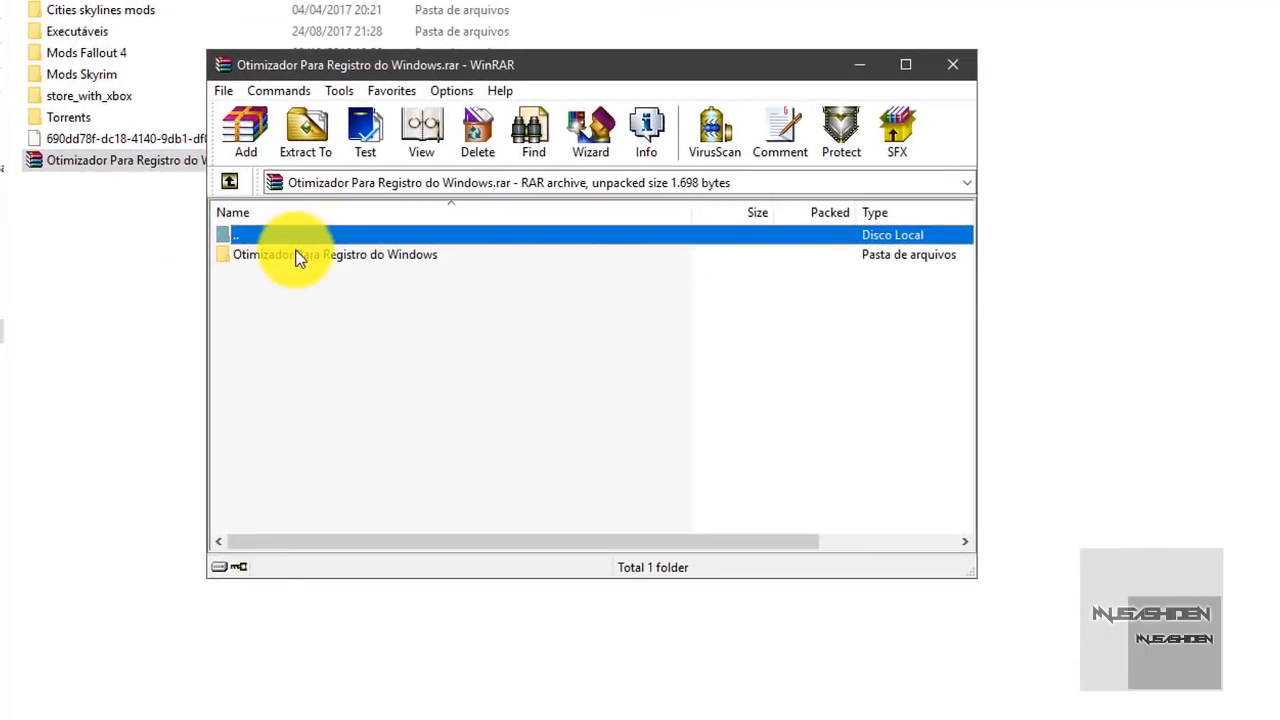
pyautogui.doubleClick(297, 256)
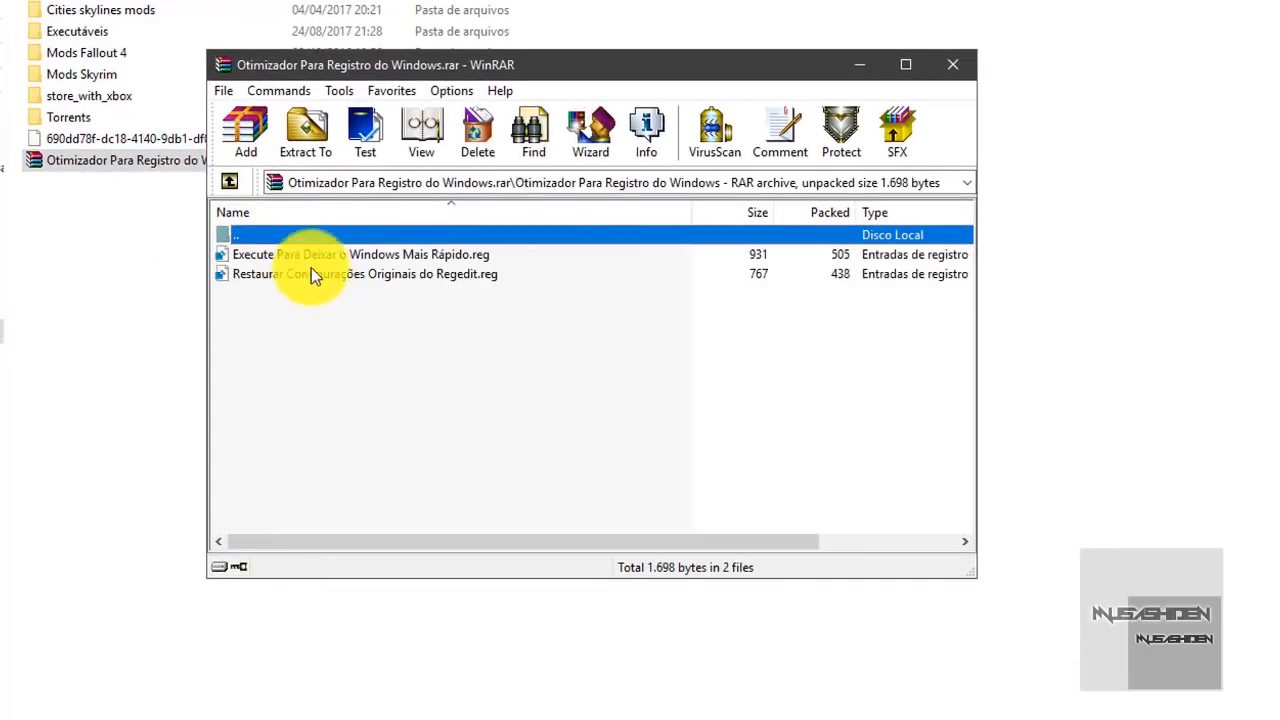
# Step: Merge Execute Para Deixar o Windows Mais Rápido.reg from the archive into the registry, accepting the prompts, and close WinRAR
pyautogui.click(345, 260)
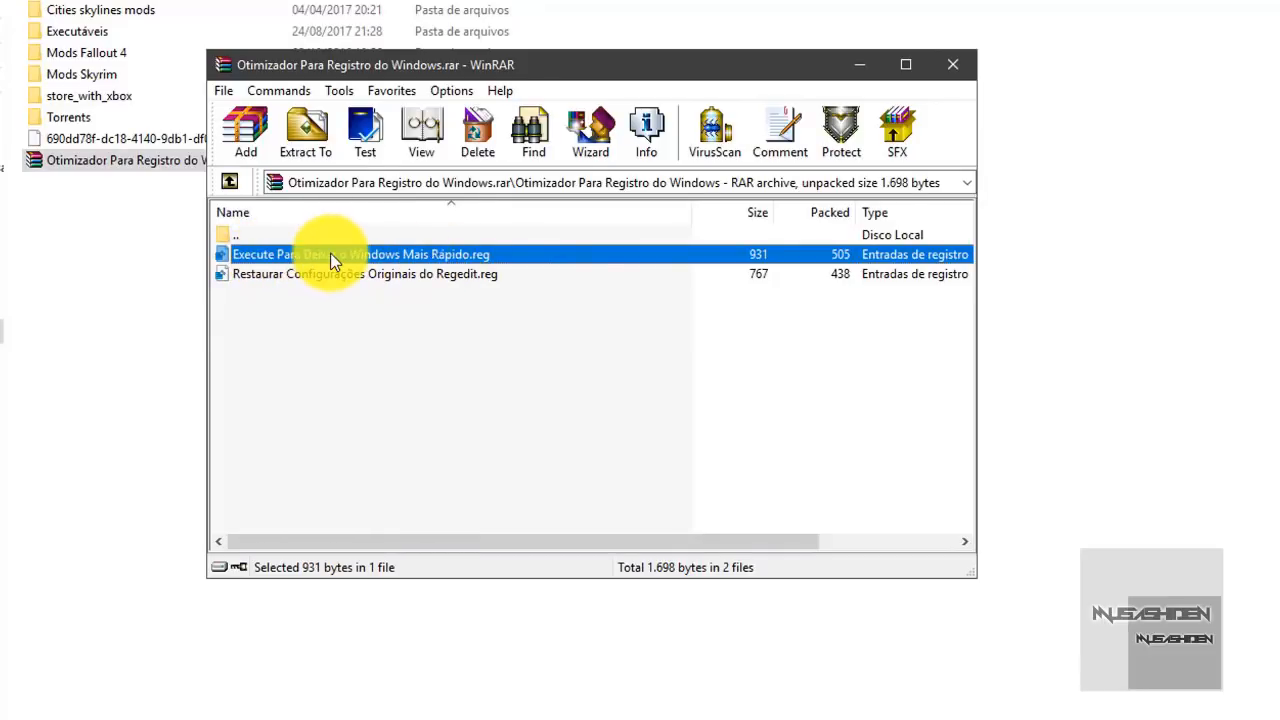
pyautogui.doubleClick(350, 252)
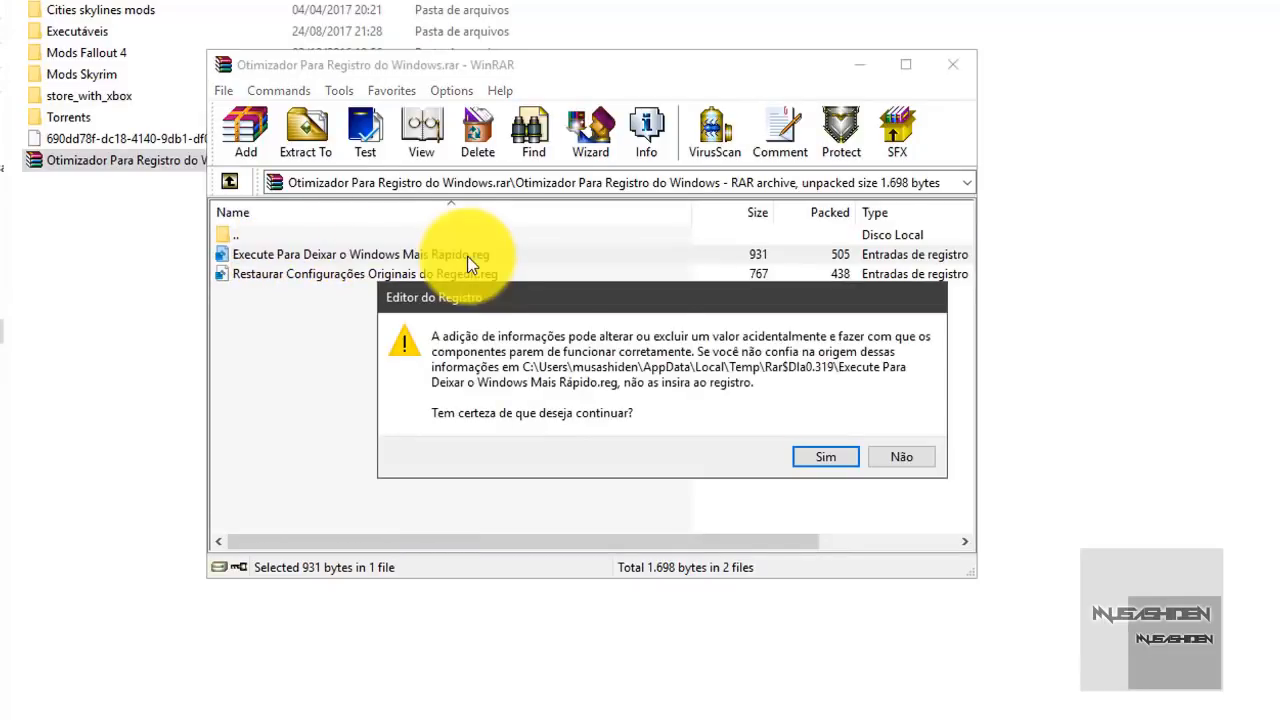
pyautogui.click(850, 463)
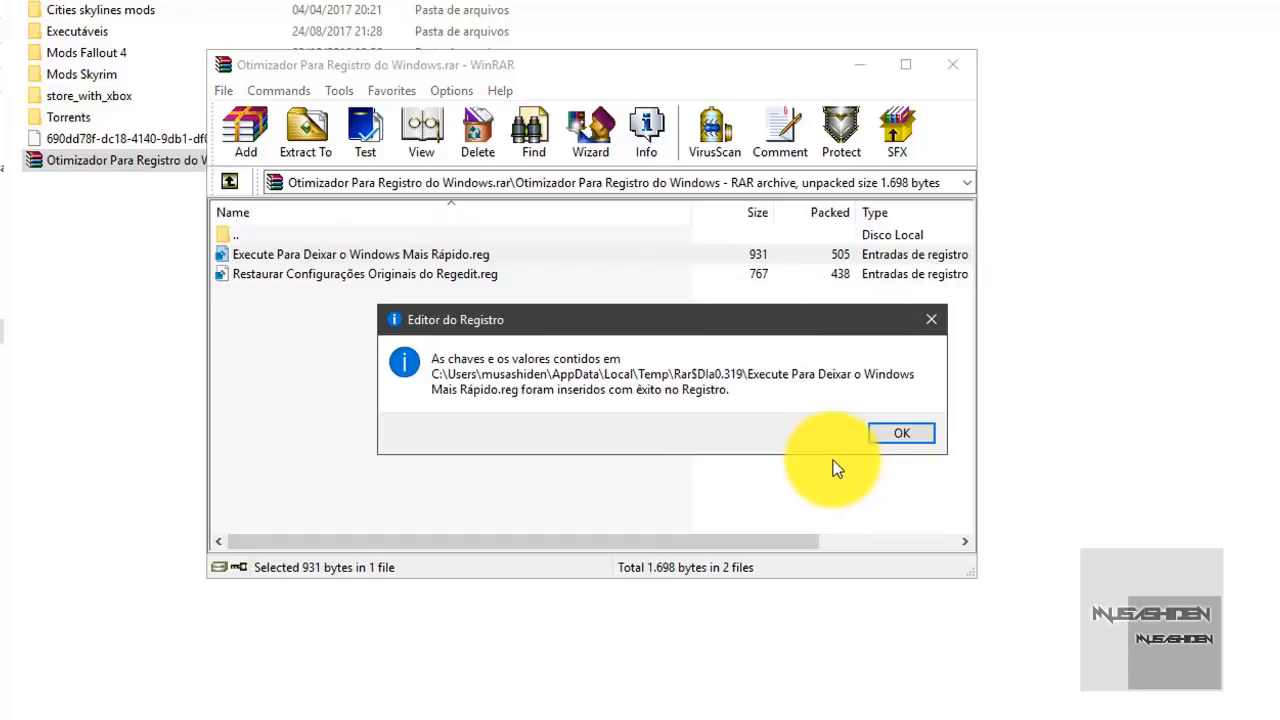
pyautogui.click(905, 435)
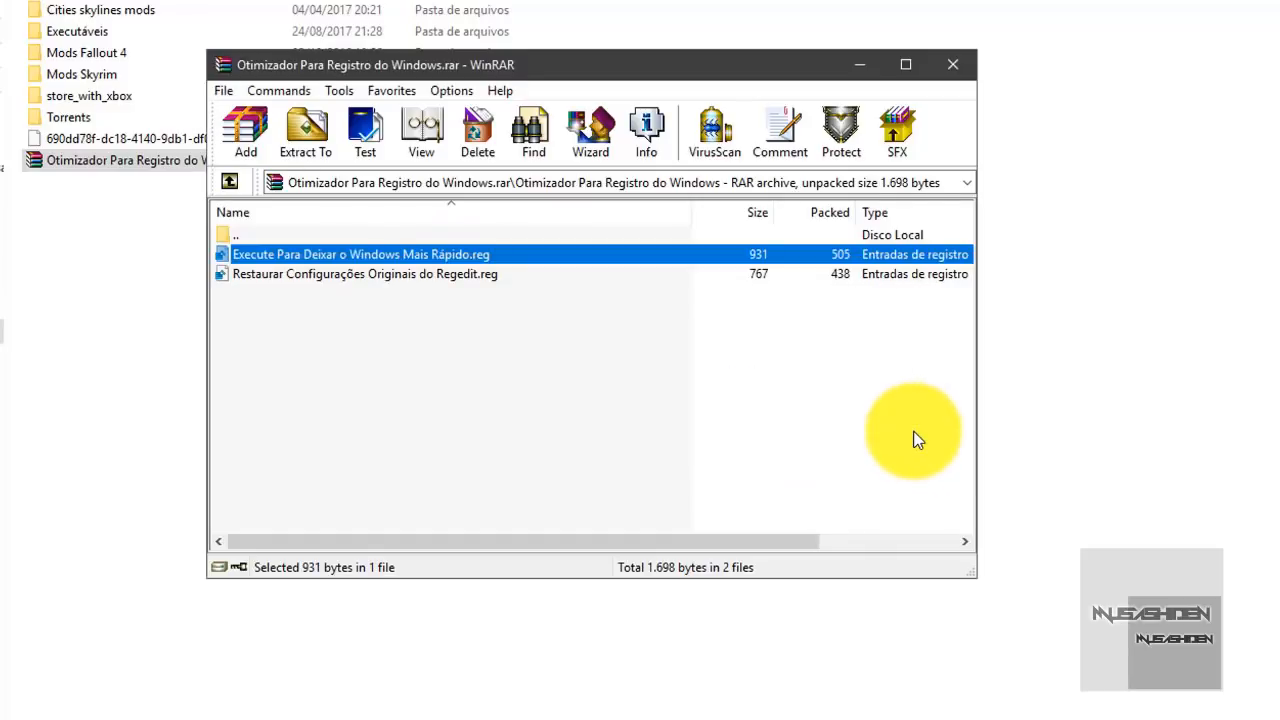
pyautogui.click(950, 69)
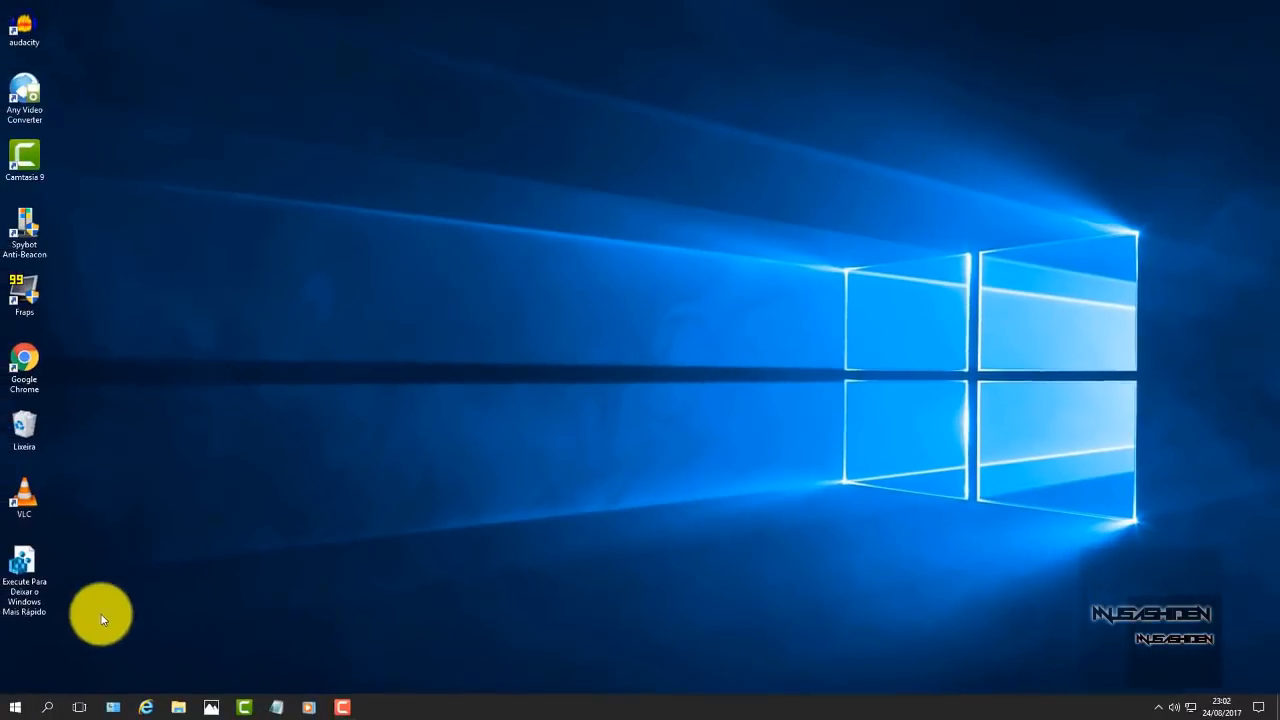
# Step: Scan the archive Otimizador Para Registro do Windows in the Downloads folder with Windows Defender
pyautogui.click(175, 705)
pyautogui.click(250, 640)
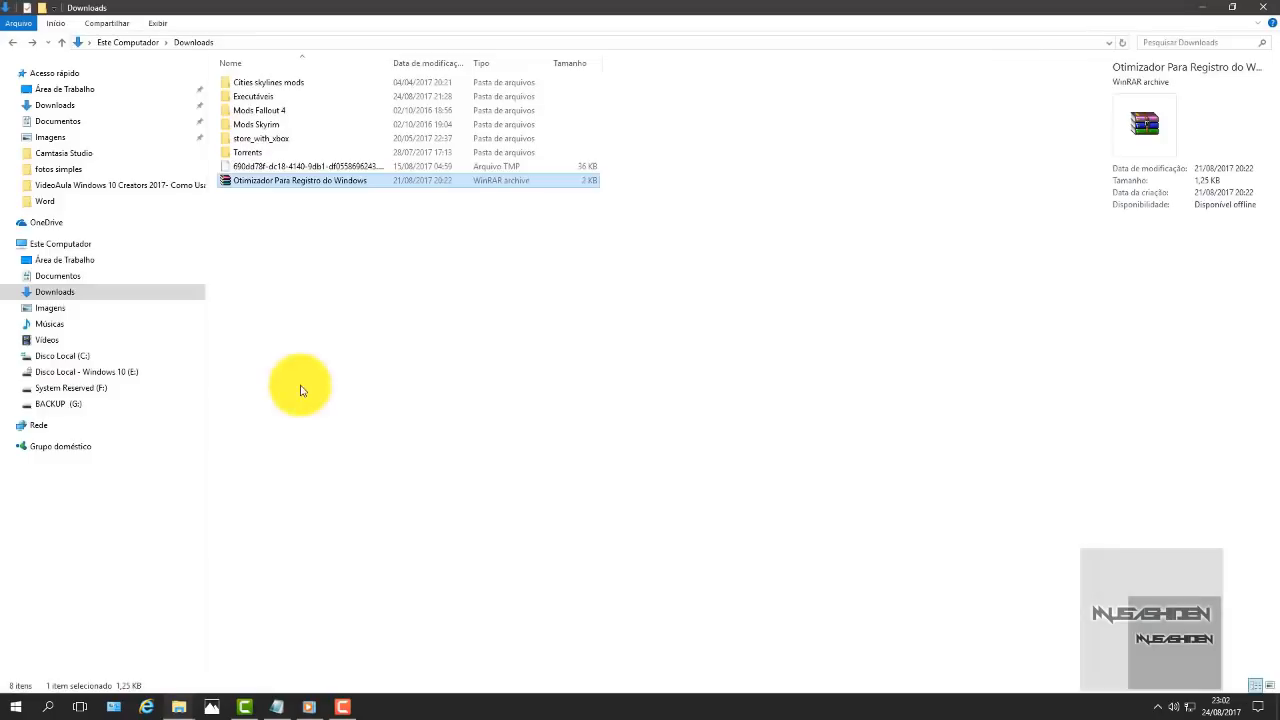
pyautogui.rightClick(270, 181)
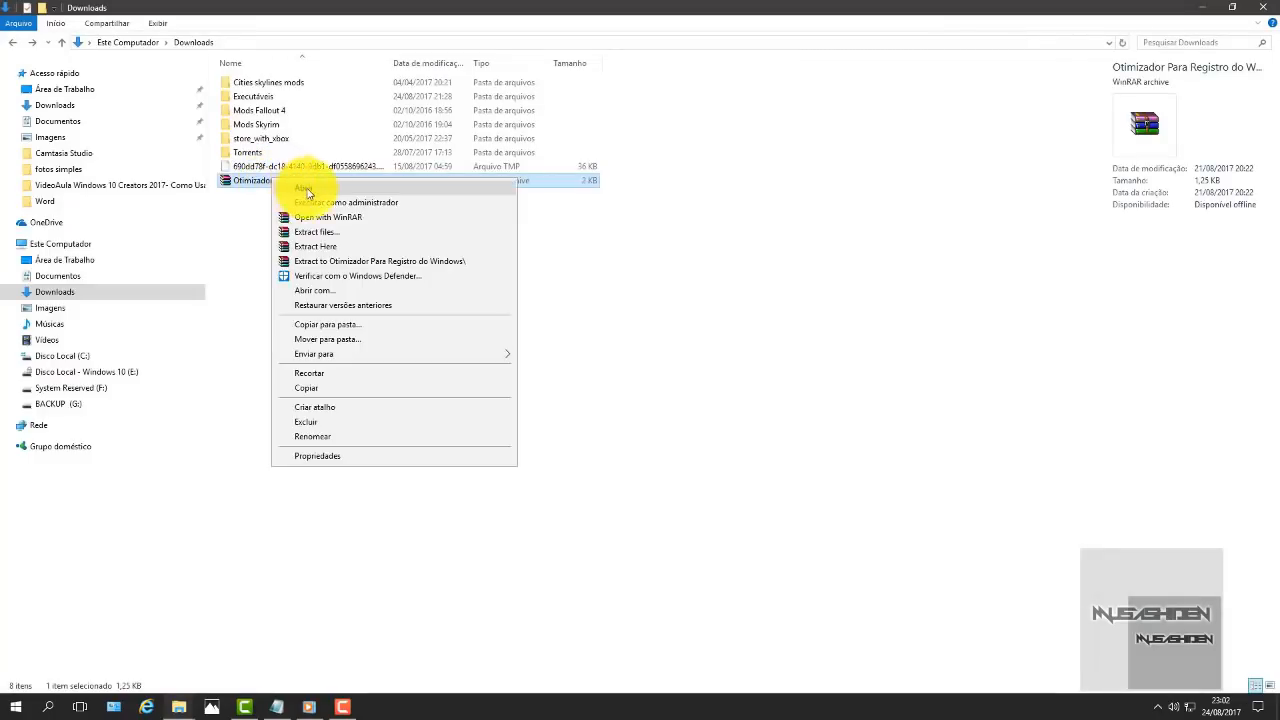
pyautogui.click(327, 279)
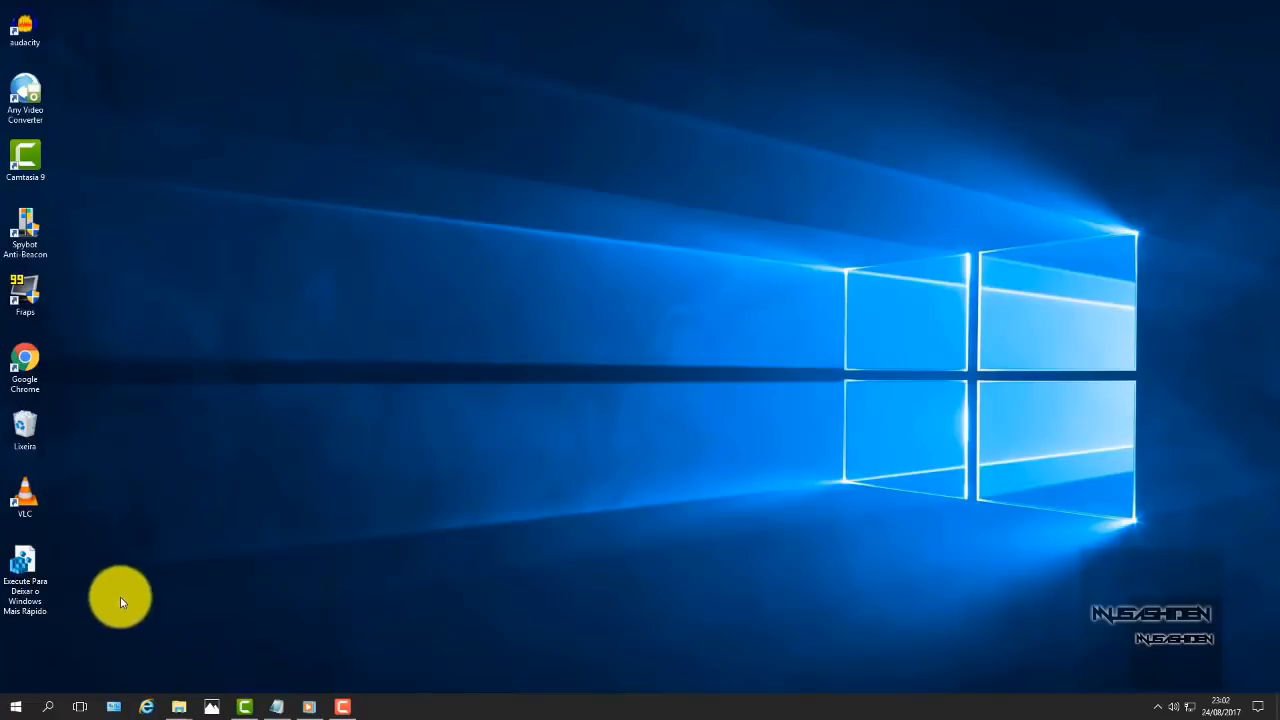
# Step: Open the desktop file Execute Para Deixar o Windows Mais Rápido for editing in Notepad, maximize it and review its registry entries
pyautogui.rightClick(33, 580)
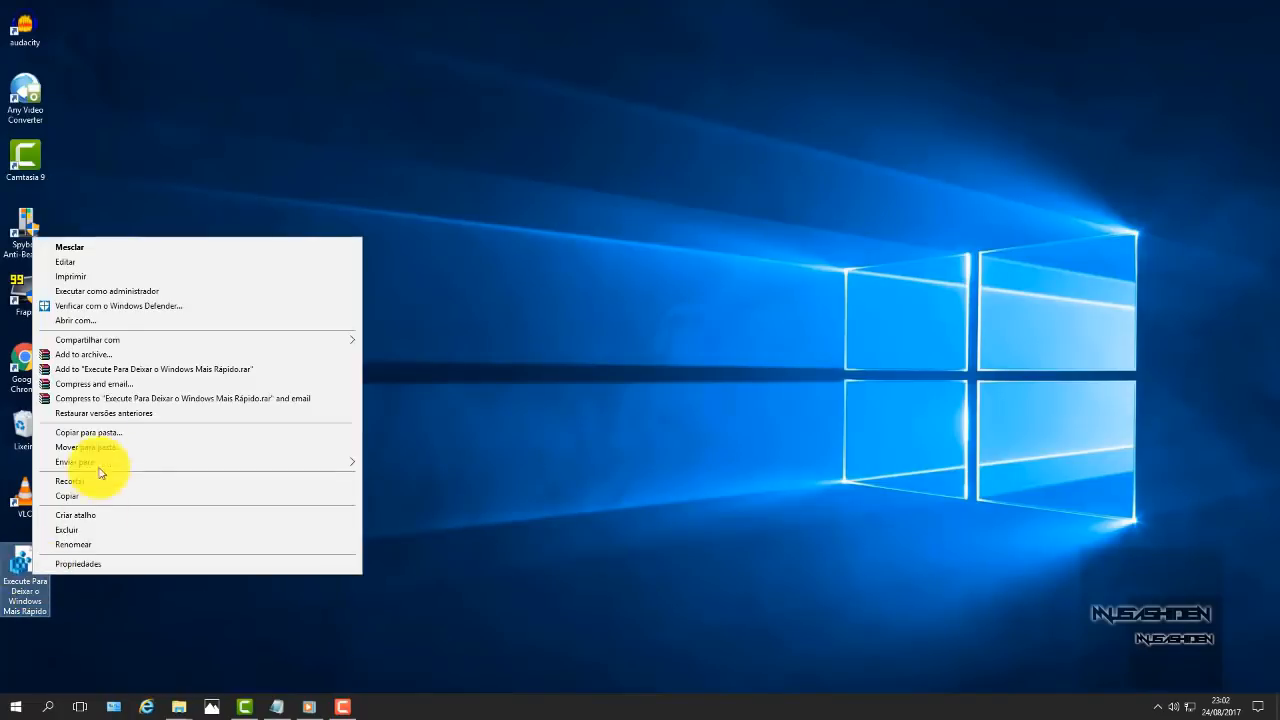
pyautogui.click(98, 264)
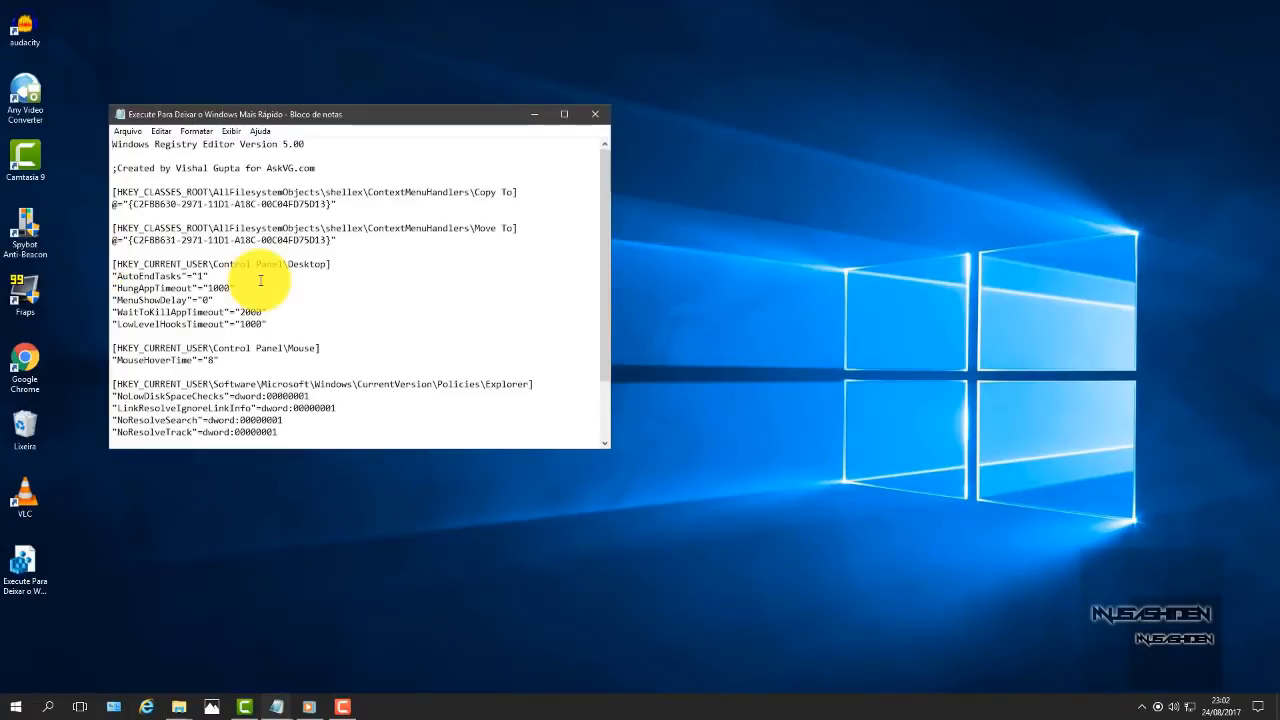
pyautogui.click(564, 113)
pyautogui.moveTo(268, 372); pyautogui.dragTo(33, 85)
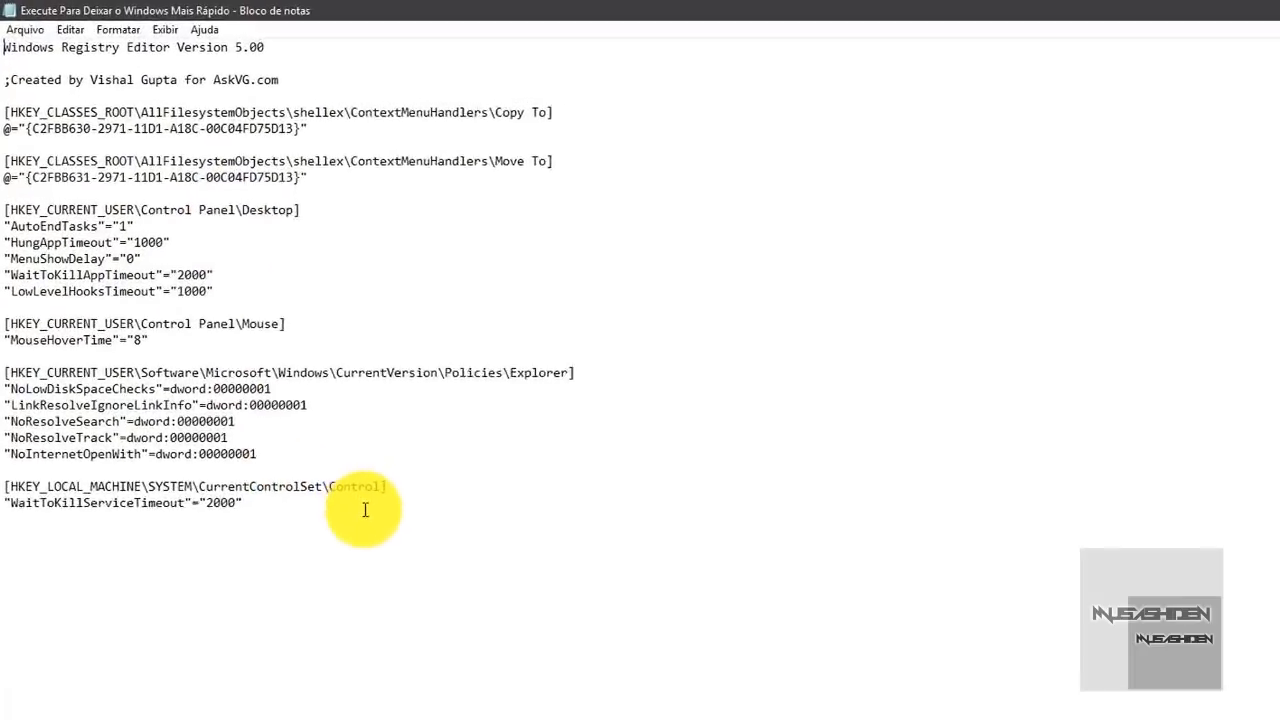
pyautogui.moveTo(57, 146); pyautogui.dragTo(86, 614)
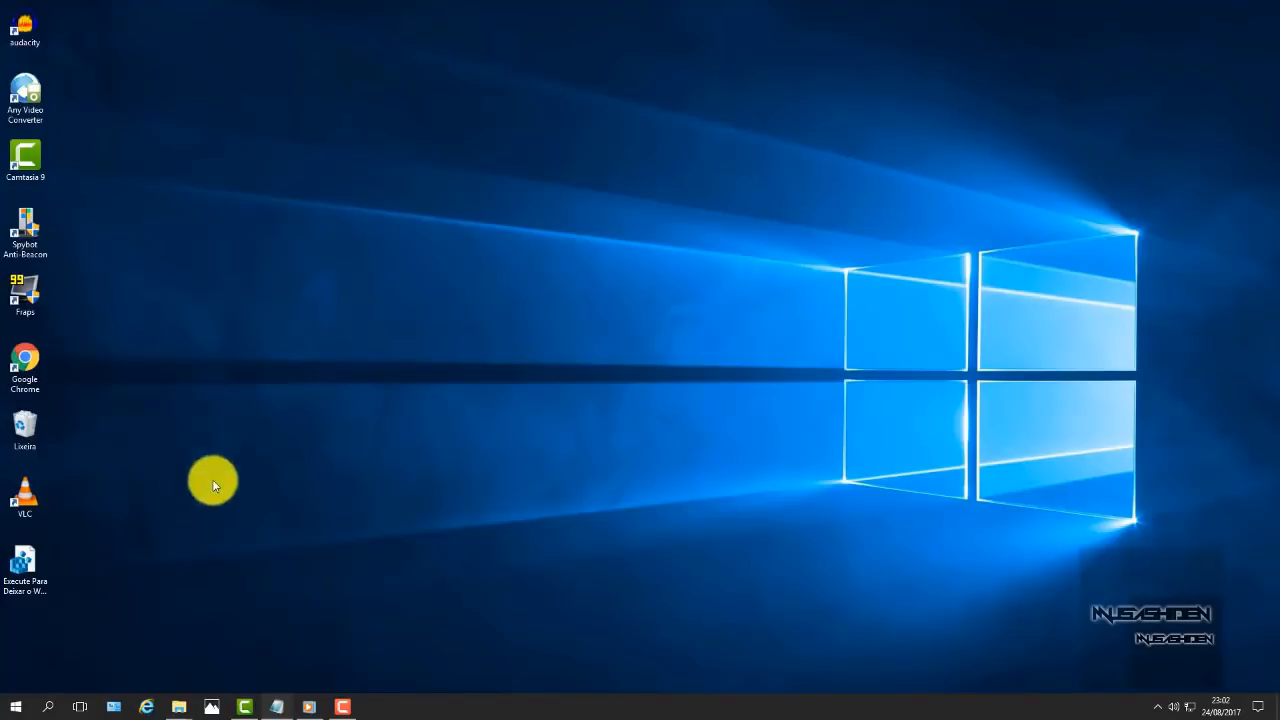
# Step: Search for regedit and launch the Registry Editor, maximize it, widen the key tree and select the root Computador
pyautogui.click(10, 706)
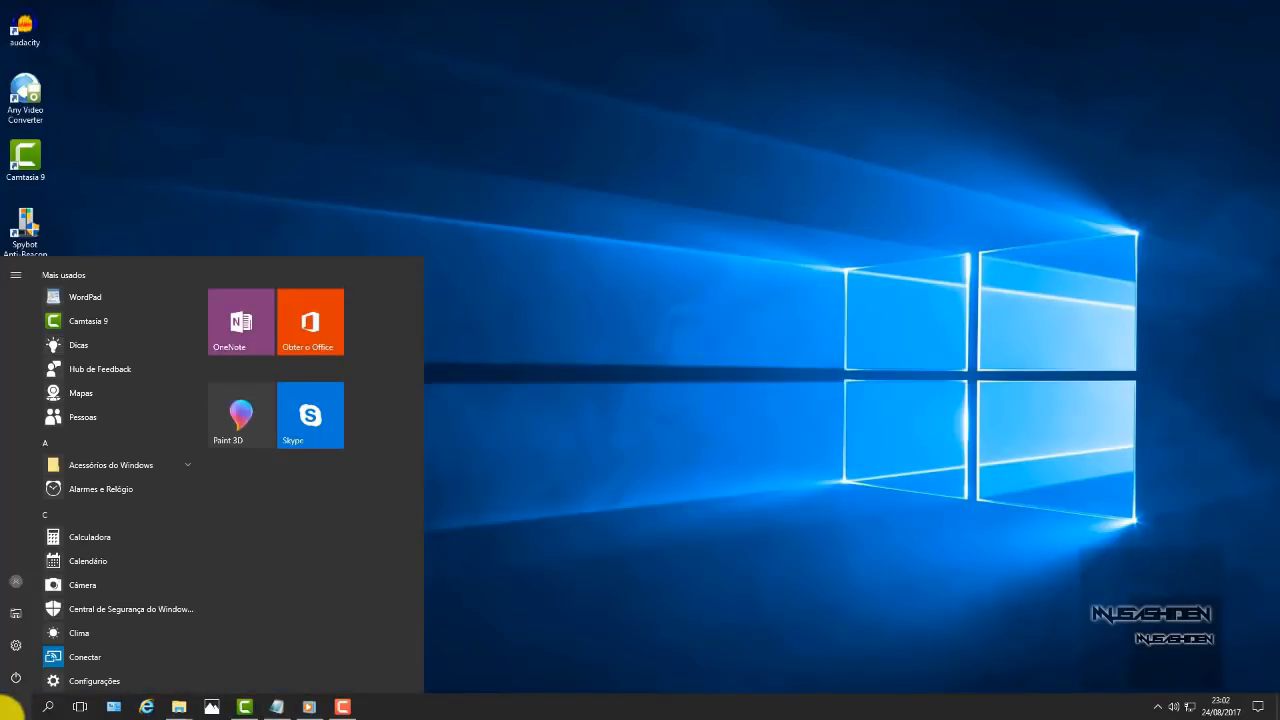
pyautogui.write('regedit')
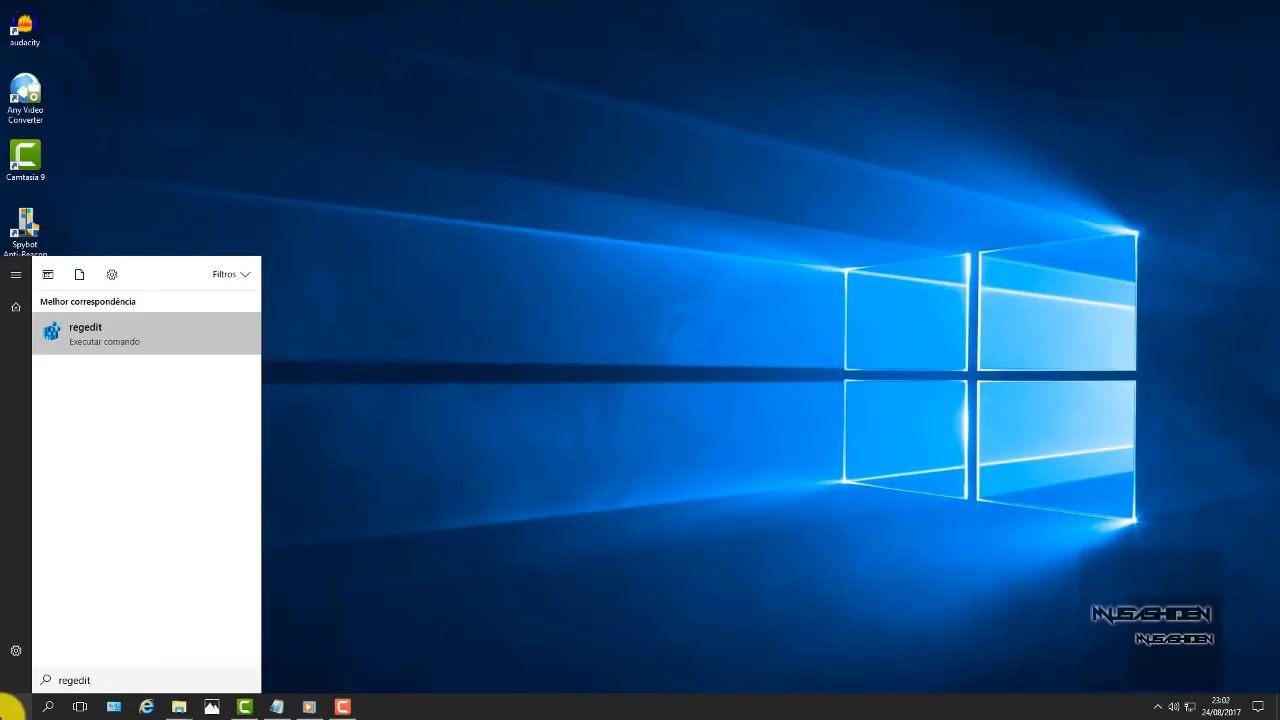
pyautogui.press('Return')
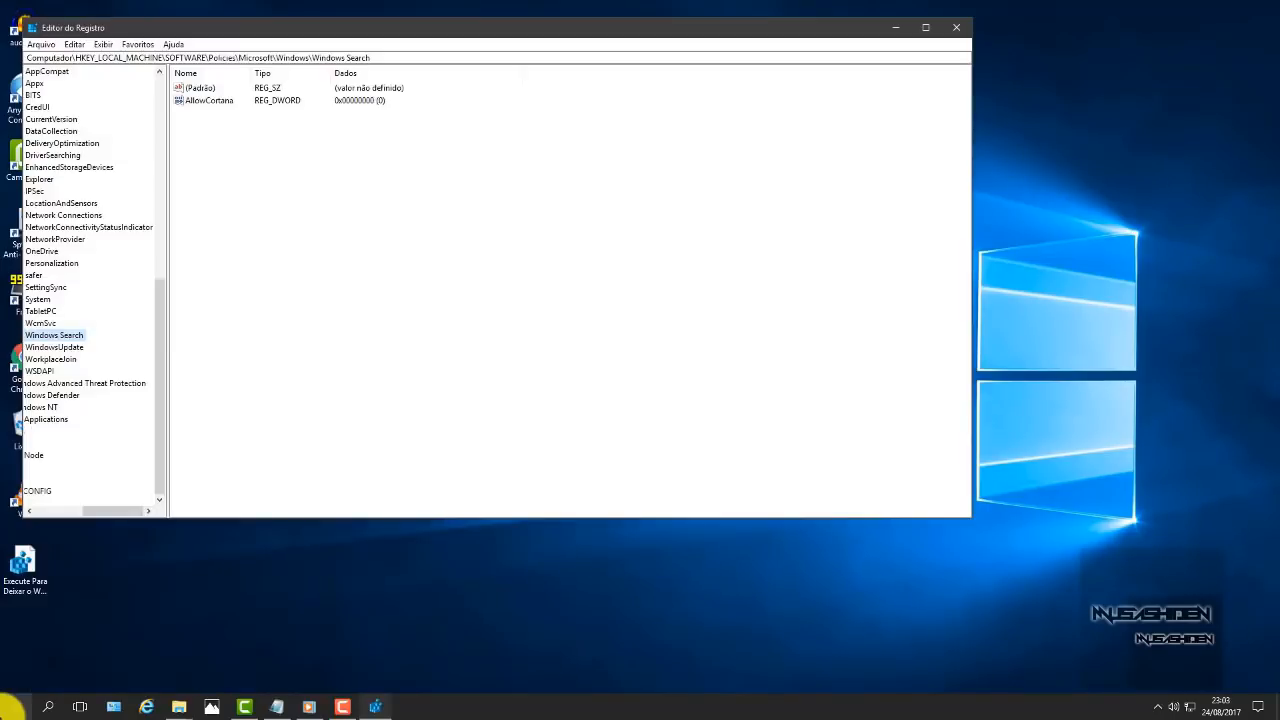
pyautogui.click(925, 27)
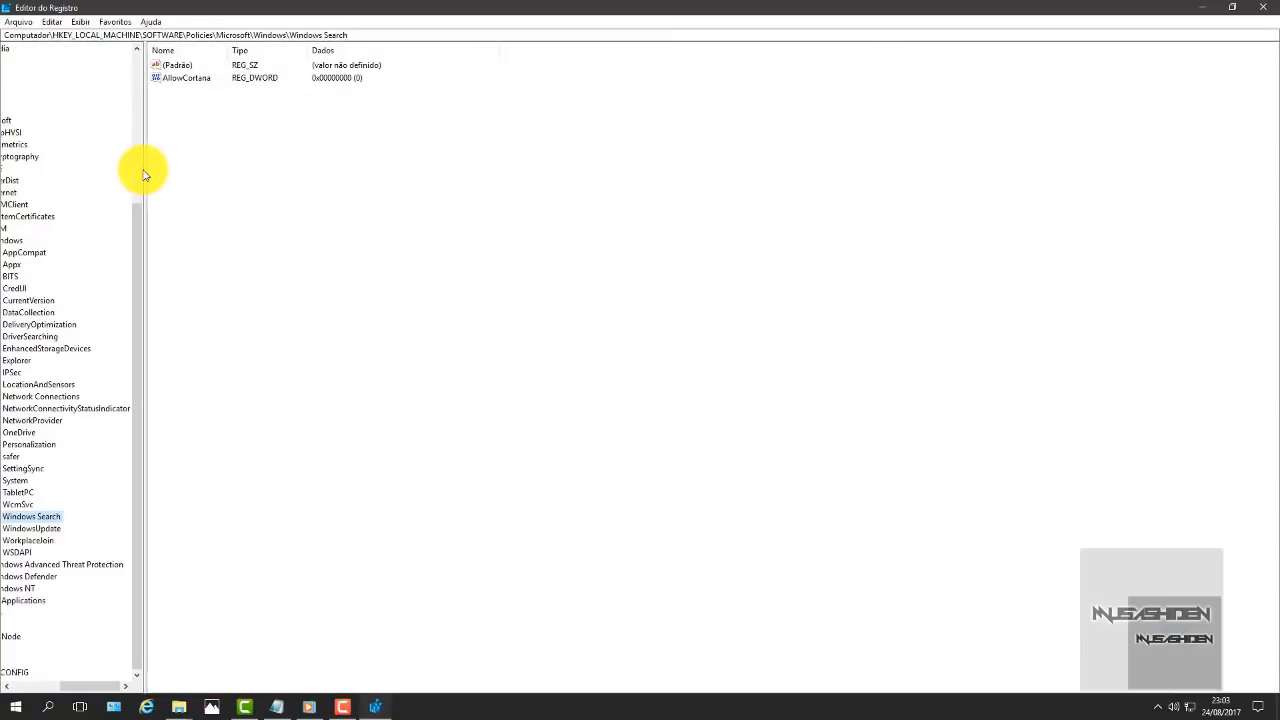
pyautogui.moveTo(145, 171); pyautogui.dragTo(216, 171)
pyautogui.click(33, 49)
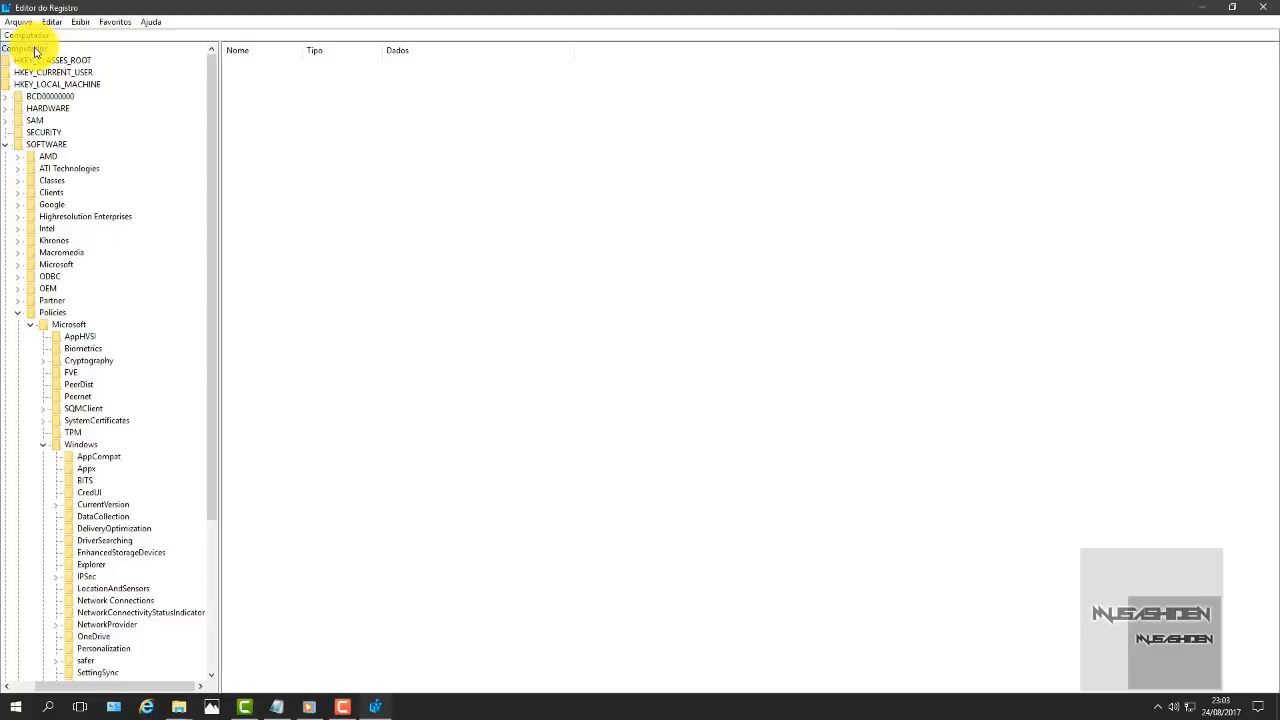
# Step: Search the registry for menushowdelay and set MenuShowDelay under HKEY_CURRENT_USER\Control Panel\Desktop to 0
pyautogui.hotkey('ctrl', 'f')
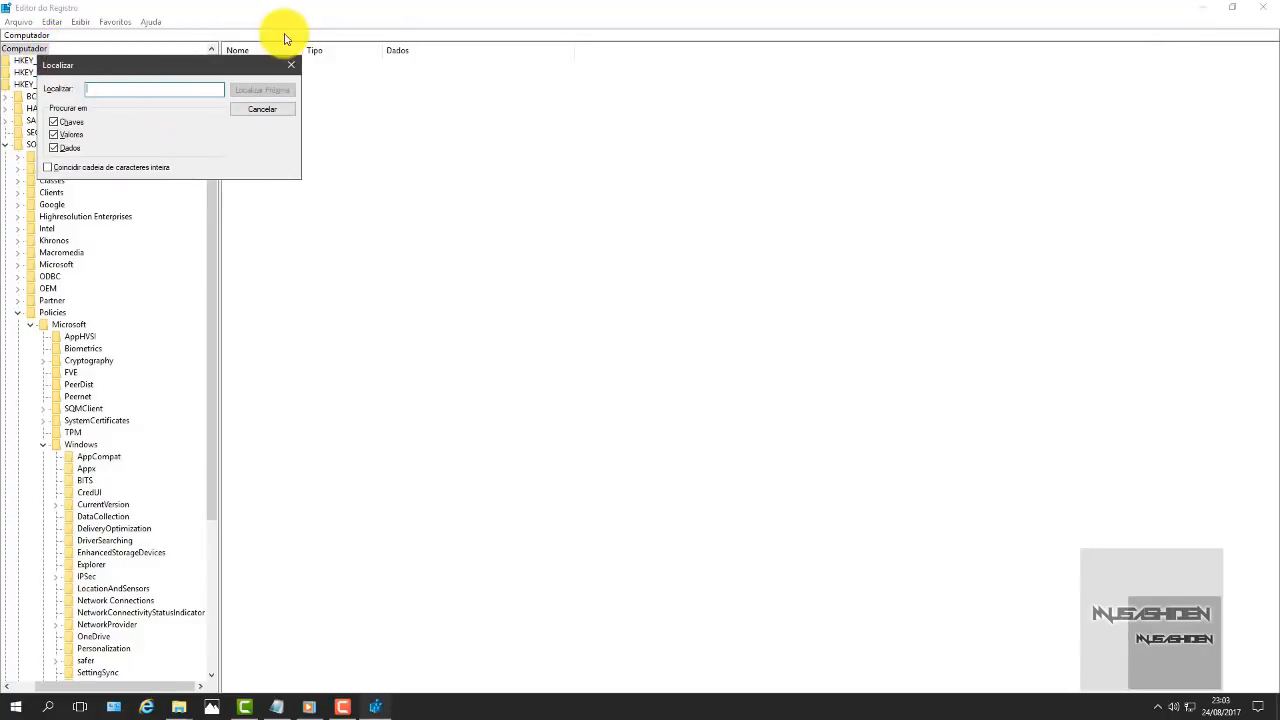
pyautogui.write('menushowdelay')
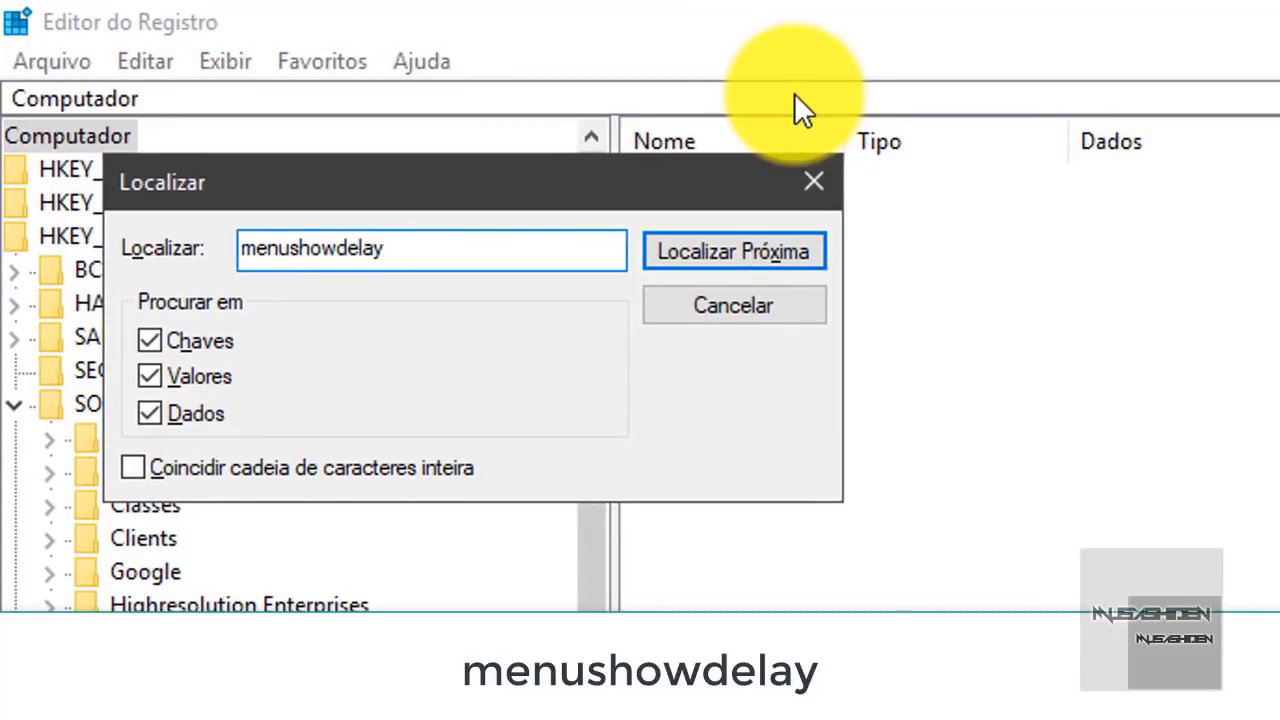
pyautogui.press('Return')
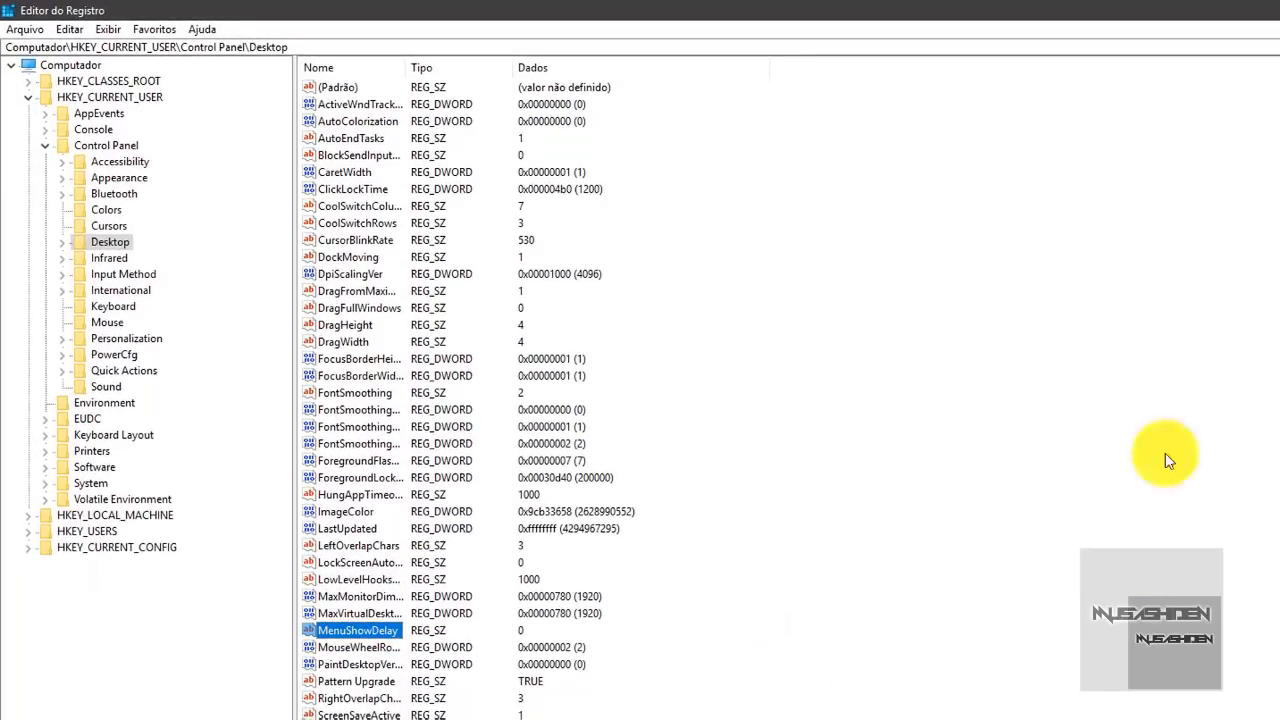
pyautogui.doubleClick(369, 633)
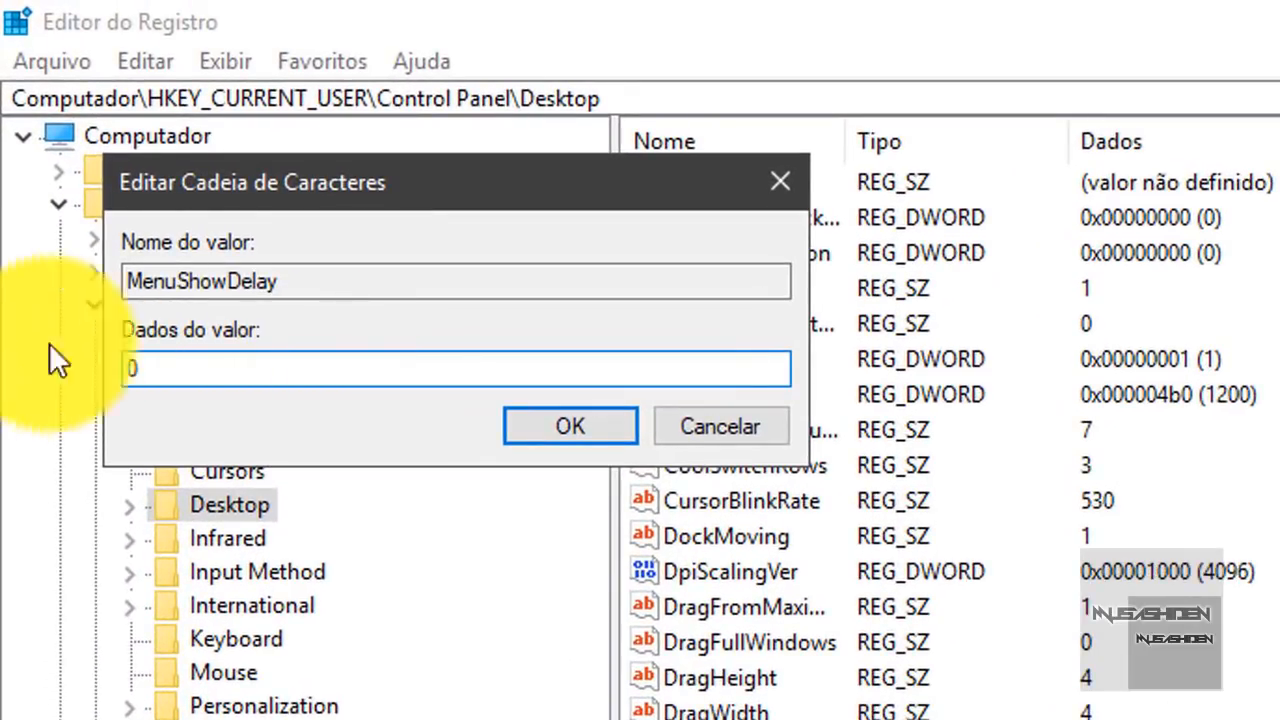
pyautogui.click(544, 422)
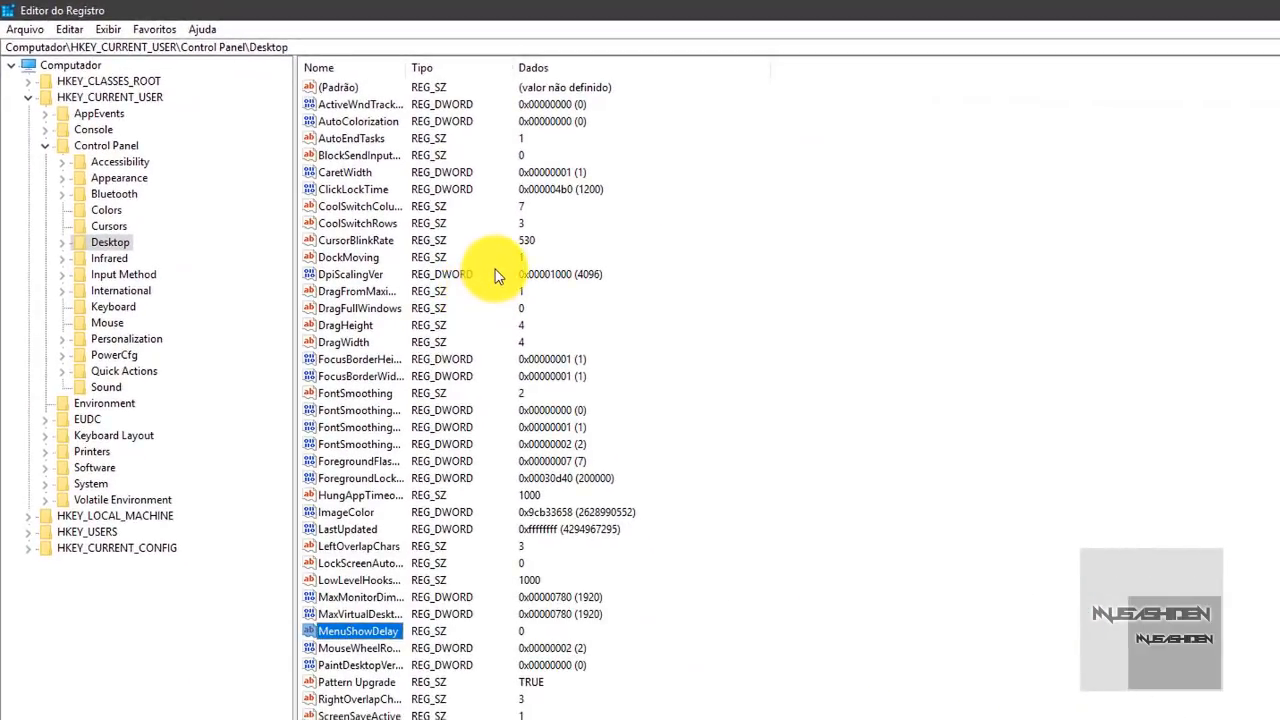
# Step: Find the next MenuShowDelay entry, under HKEY_USERS\S-1-5-19\Control Panel\Desktop, then open its value data and confirm the dialog
pyautogui.press('F3')
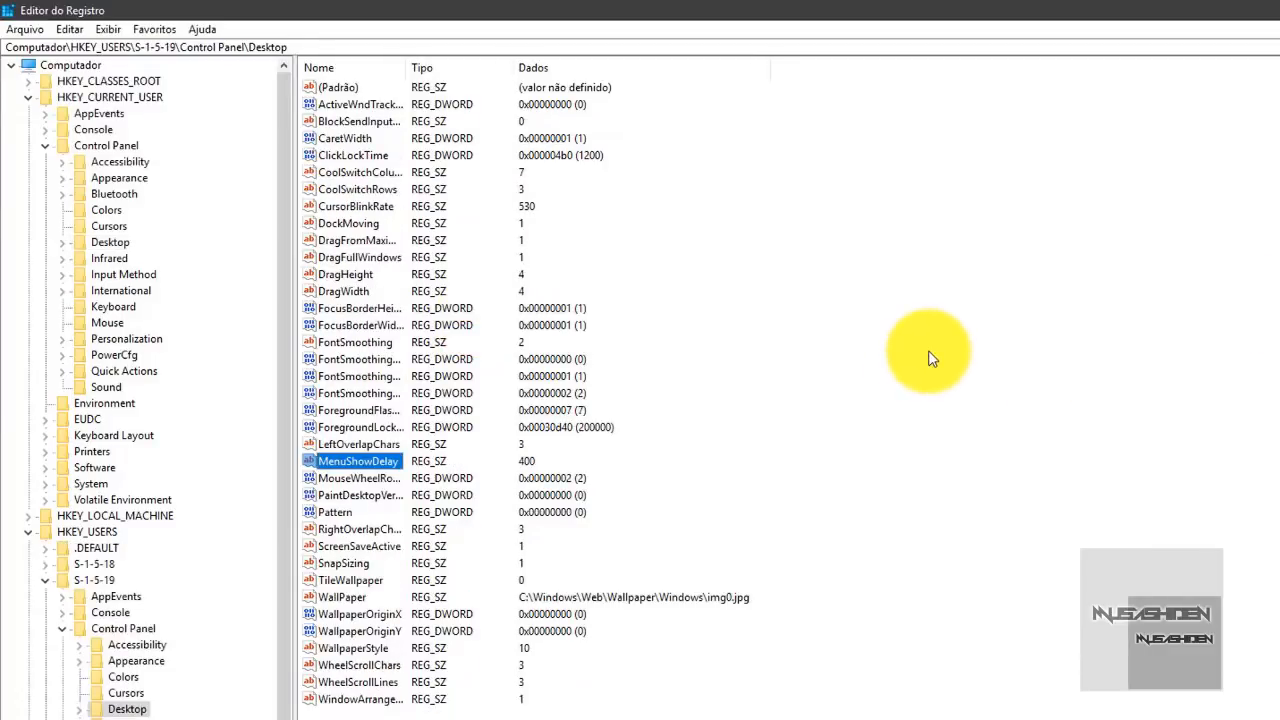
pyautogui.doubleClick(358, 461)
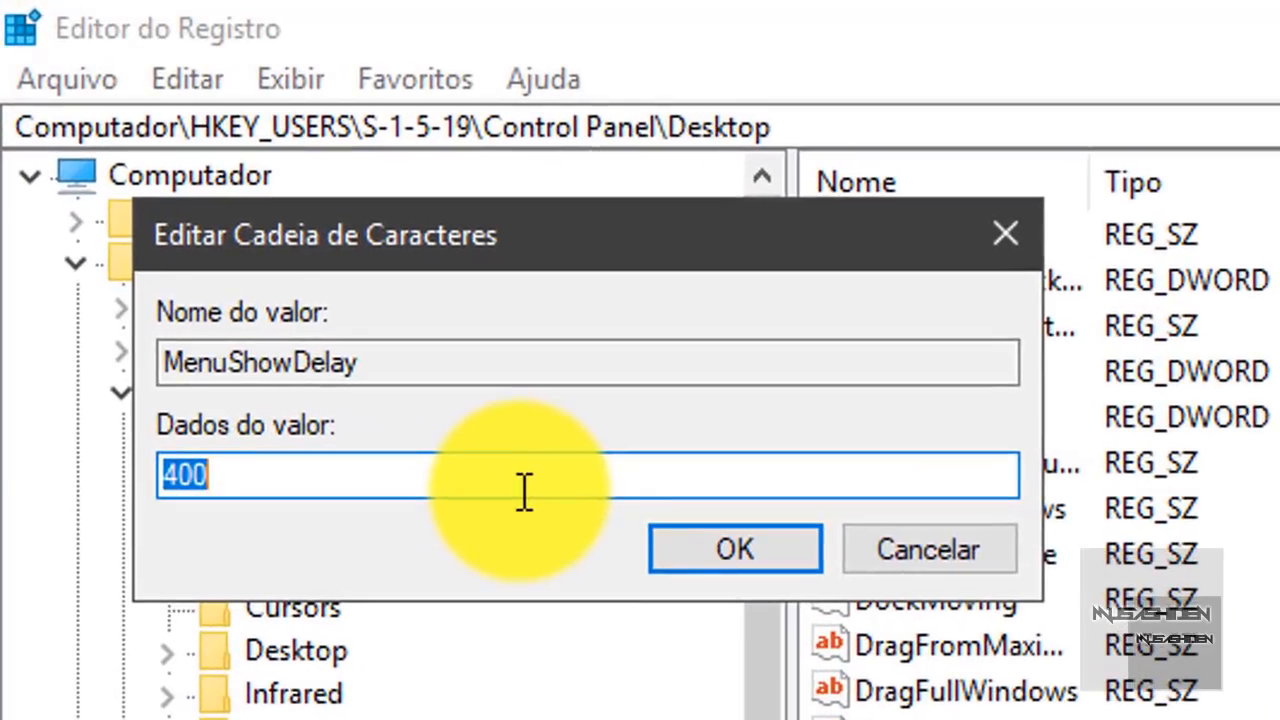
pyautogui.click(729, 551)
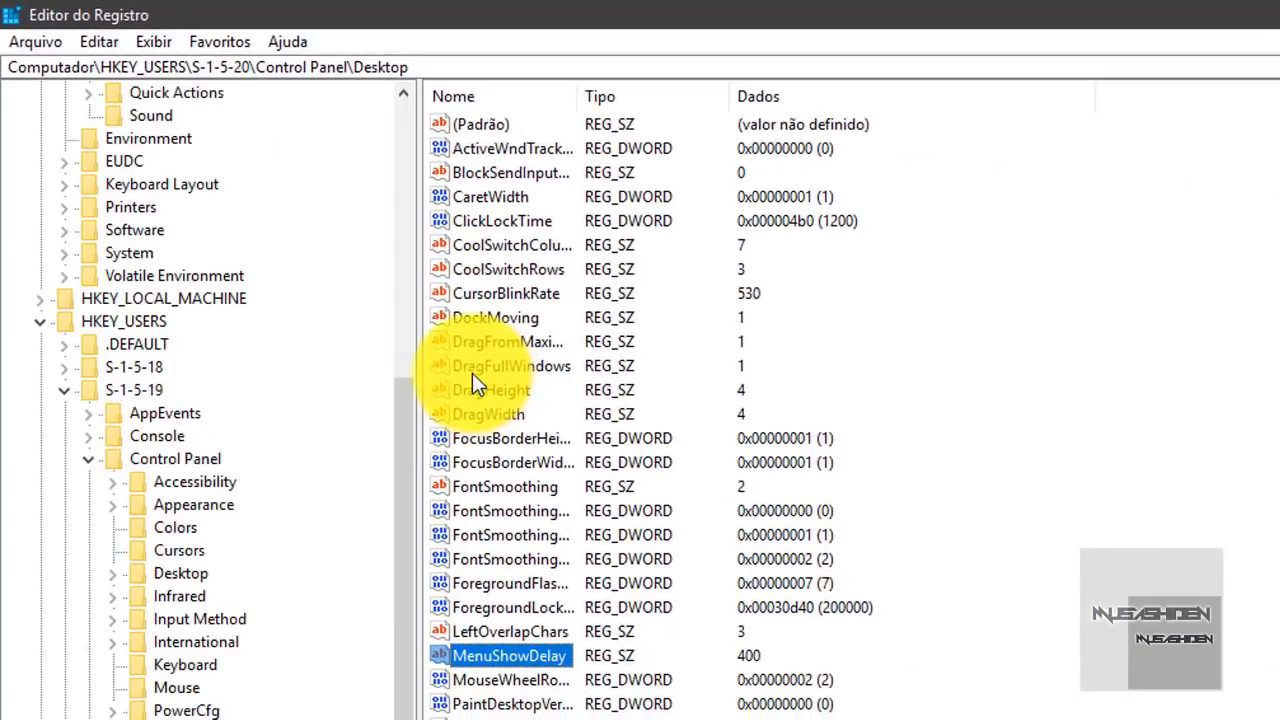
# Step: Set MenuShowDelay under HKEY_USERS\S-1-5-20\Control Panel\Desktop to 0 and move on to the next matching entry
pyautogui.doubleClick(501, 655)
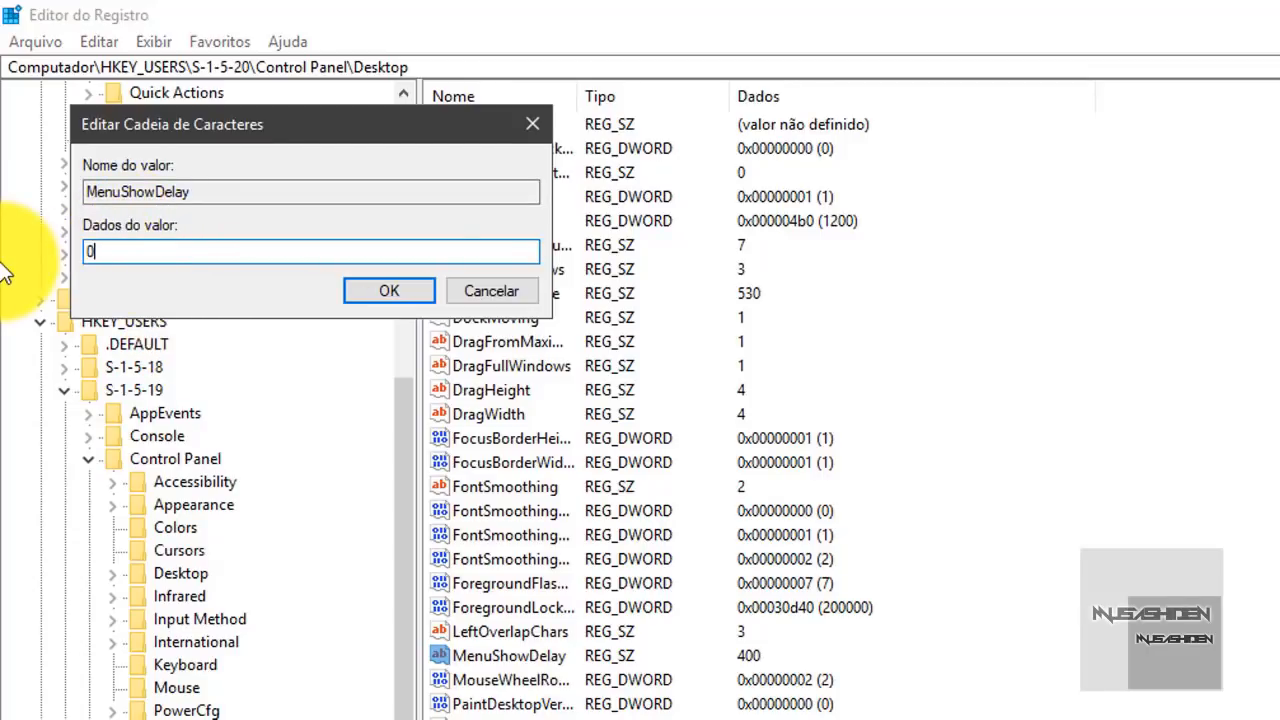
pyautogui.write('0')
pyautogui.press('Return')
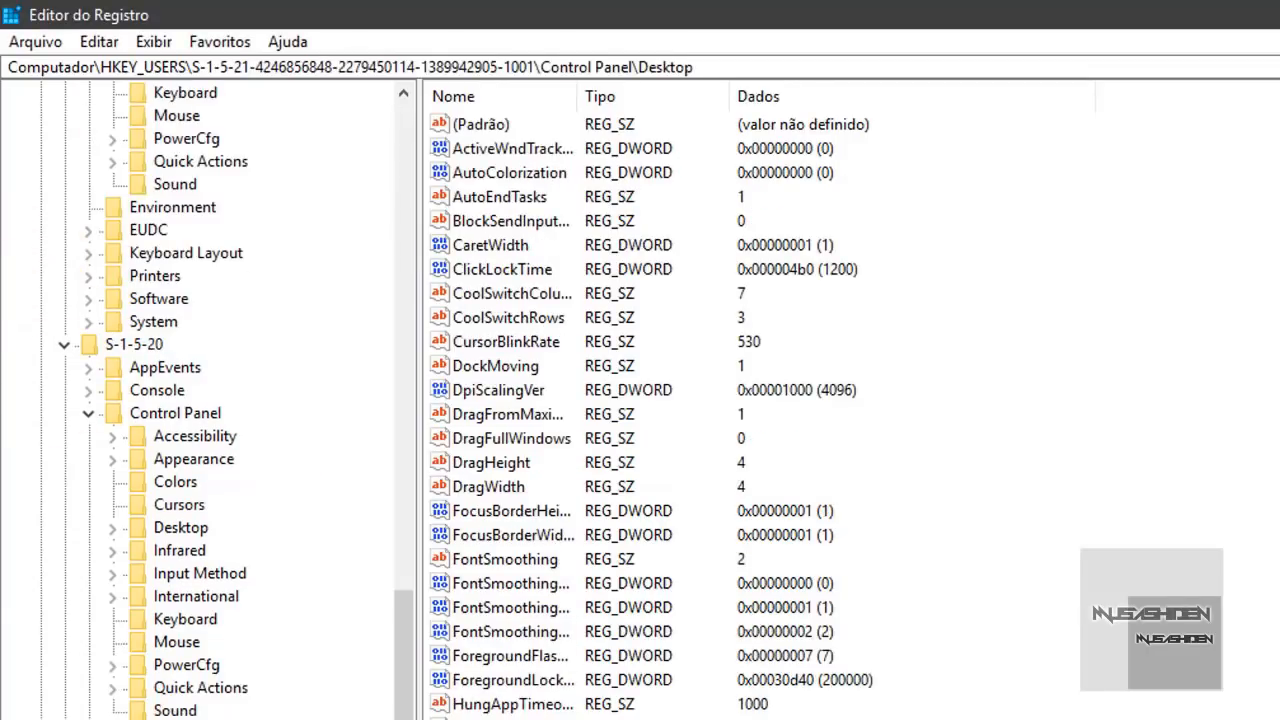
pyautogui.click(251, 462)
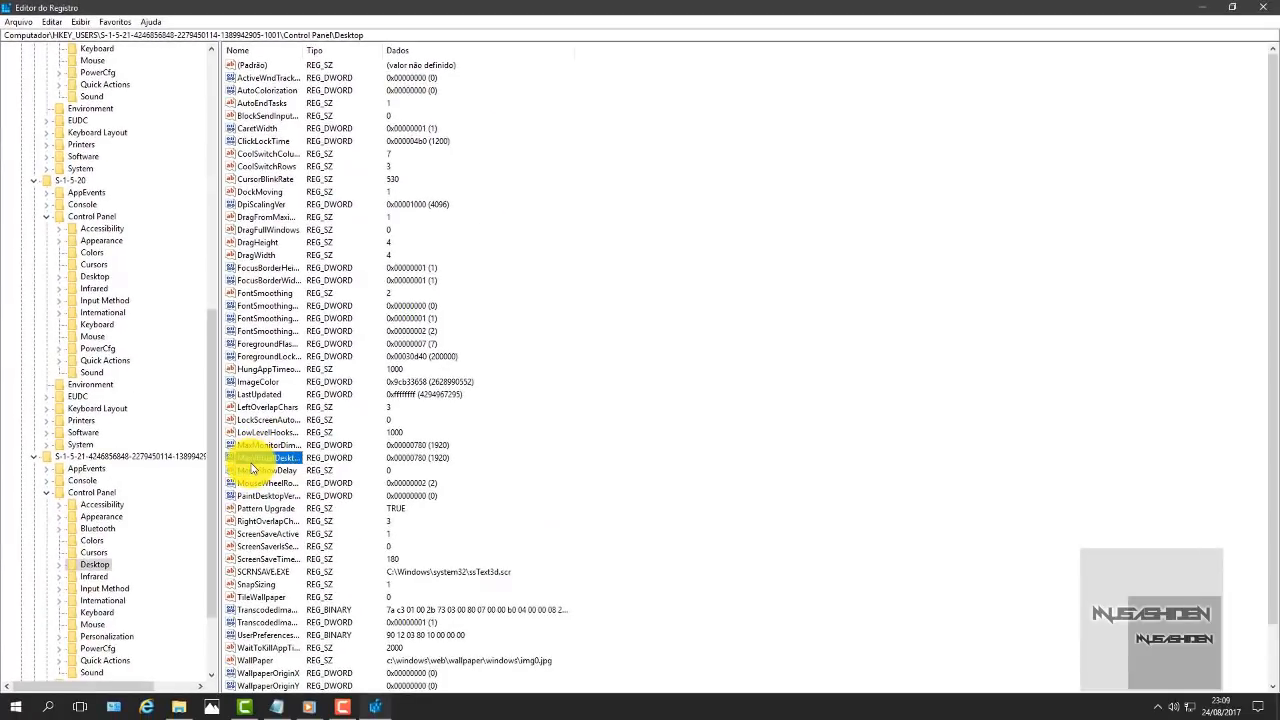
pyautogui.doubleClick(251, 462)
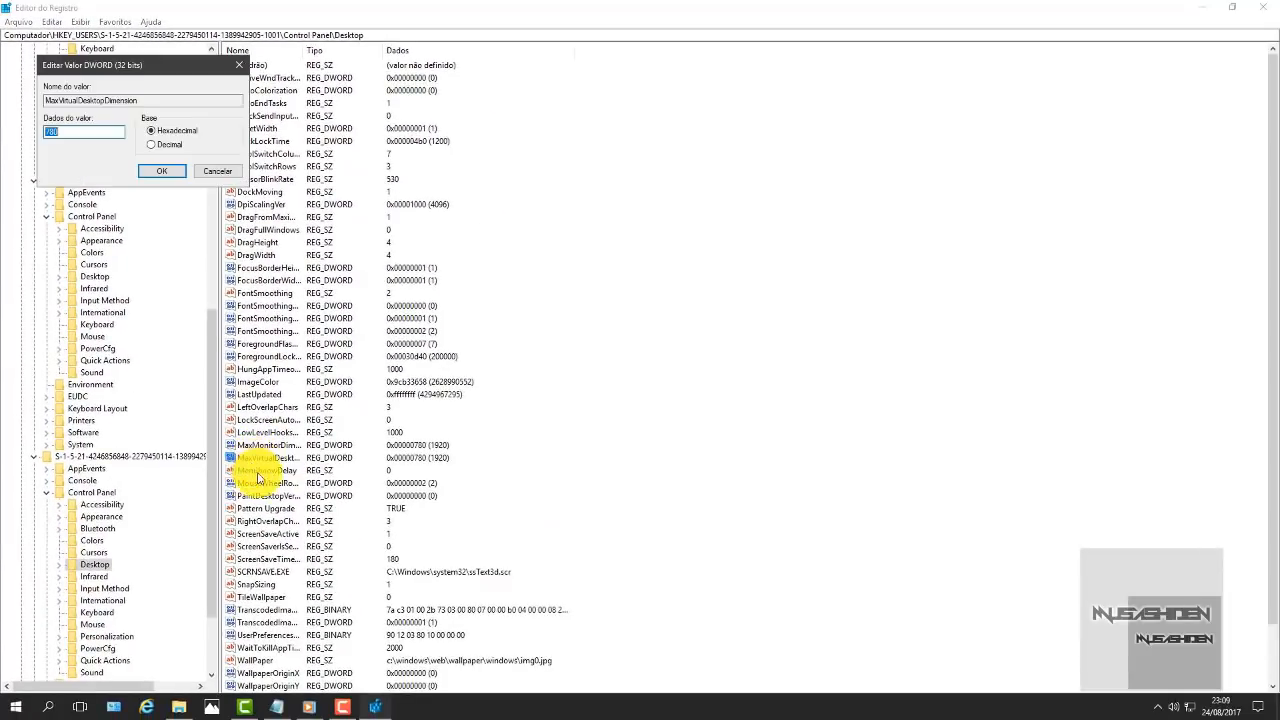
pyautogui.click(190, 170)
pyautogui.hotkey('ctrl', 'f')
pyautogui.click(207, 150)
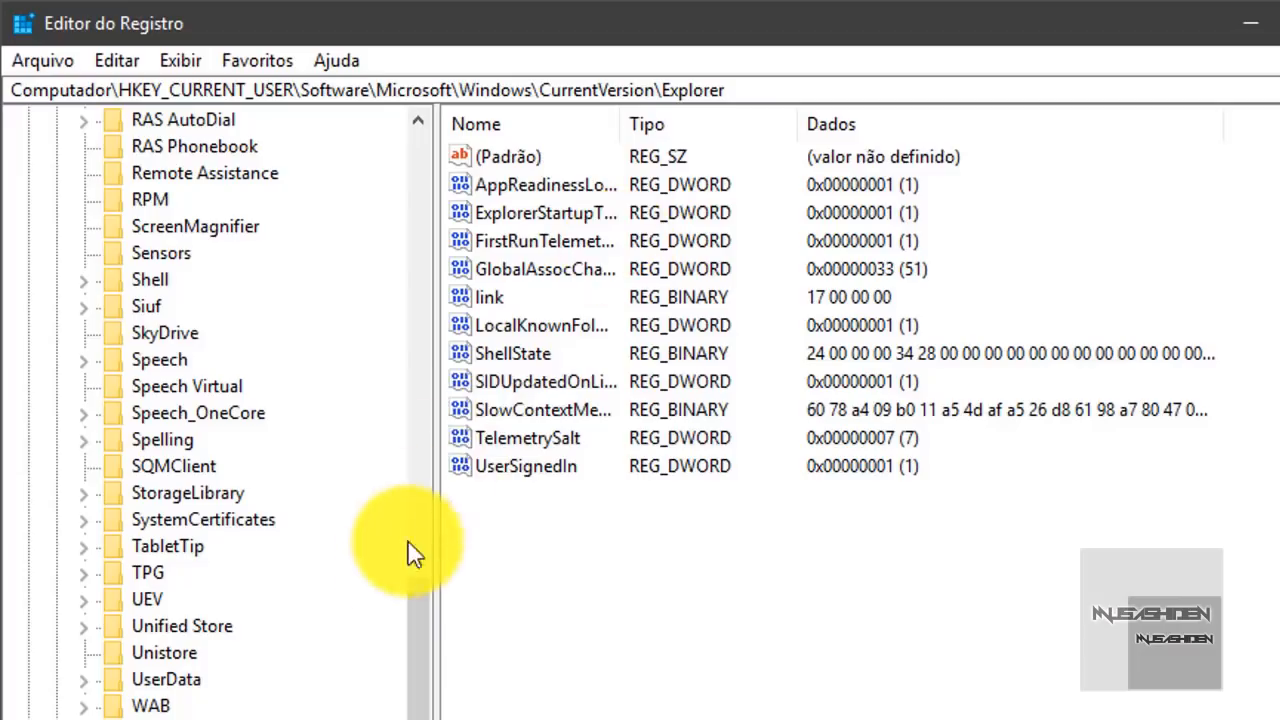
# Step: Examine the key tree around HKEY_CURRENT_USER\Software\Microsoft\Windows\CurrentVersion\Explorer, including the Explorer key's subkeys
pyautogui.scroll(-20, 414, 551)
pyautogui.scroll(-5, 307, 633)
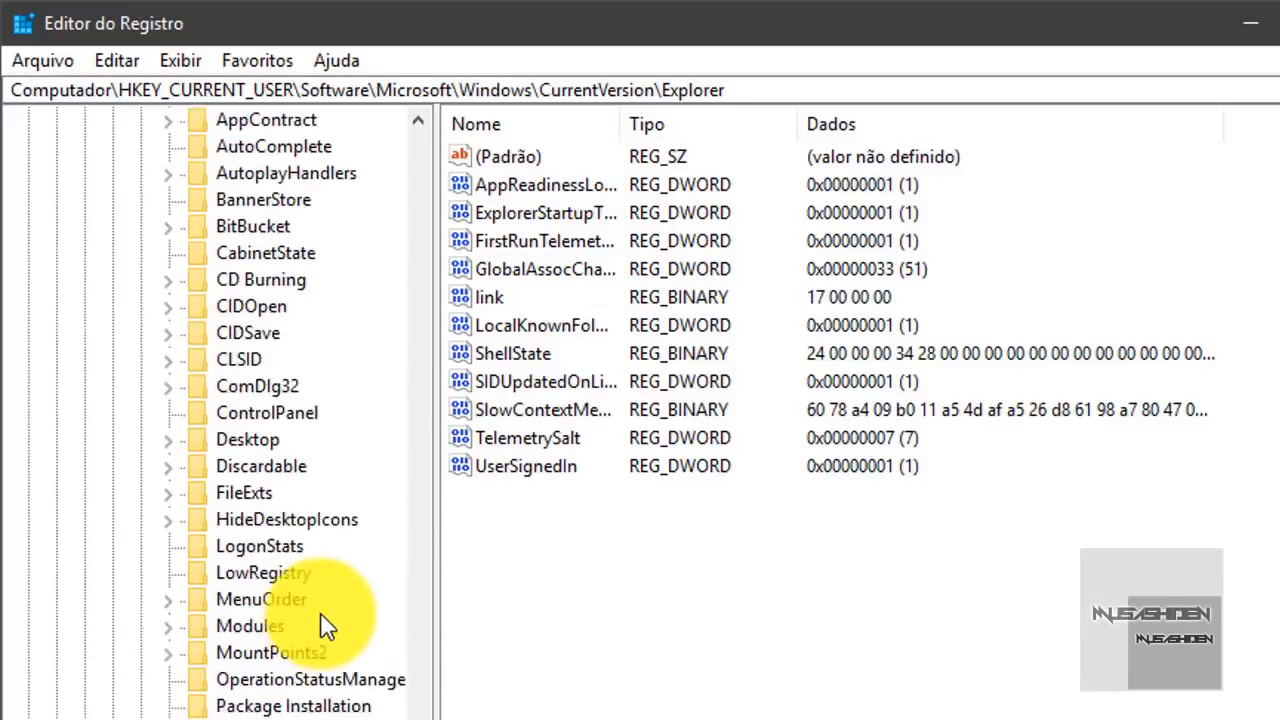
pyautogui.scroll(2, 335, 618)
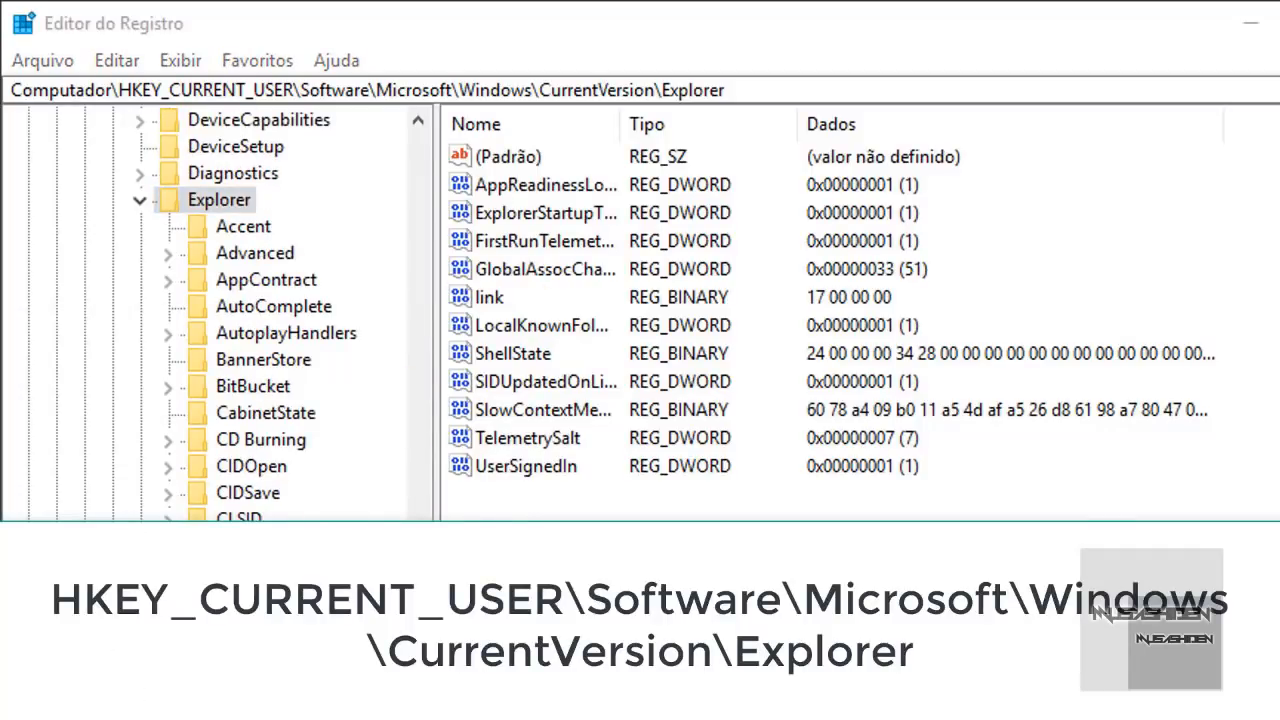
pyautogui.click(880, 600)
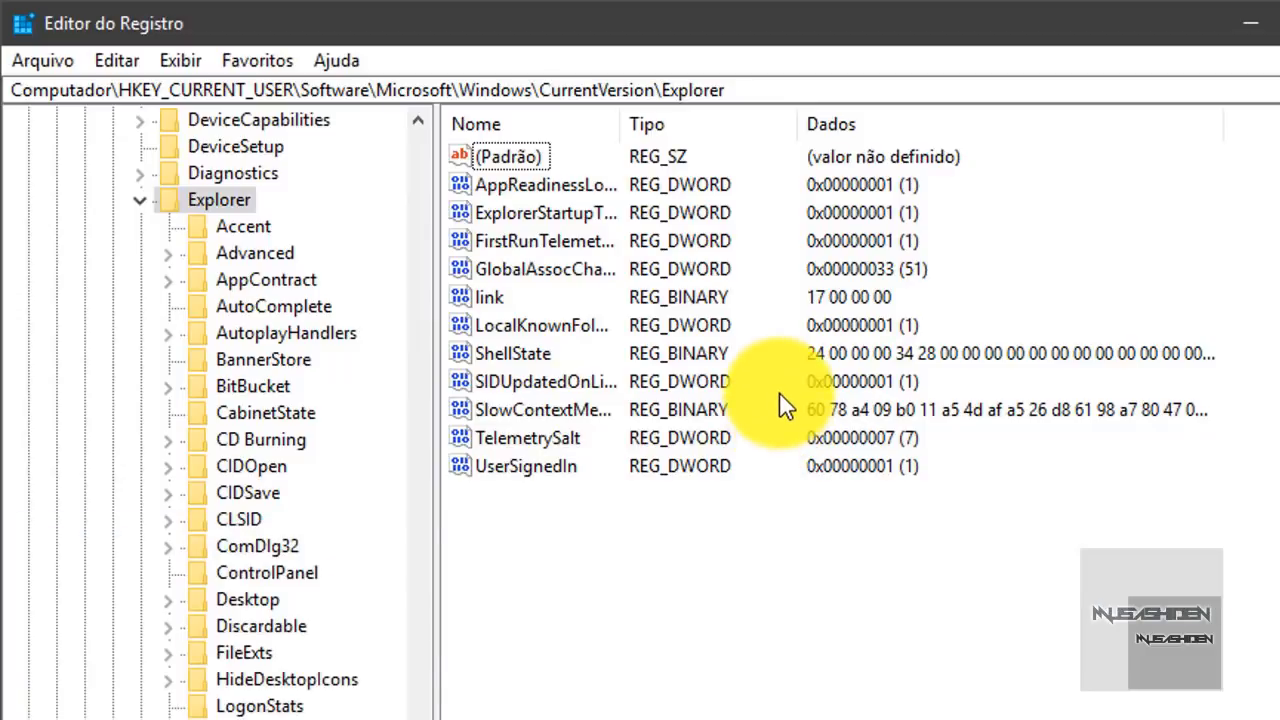
pyautogui.scroll(1, 220, 410)
pyautogui.scroll(-2, 220, 410)
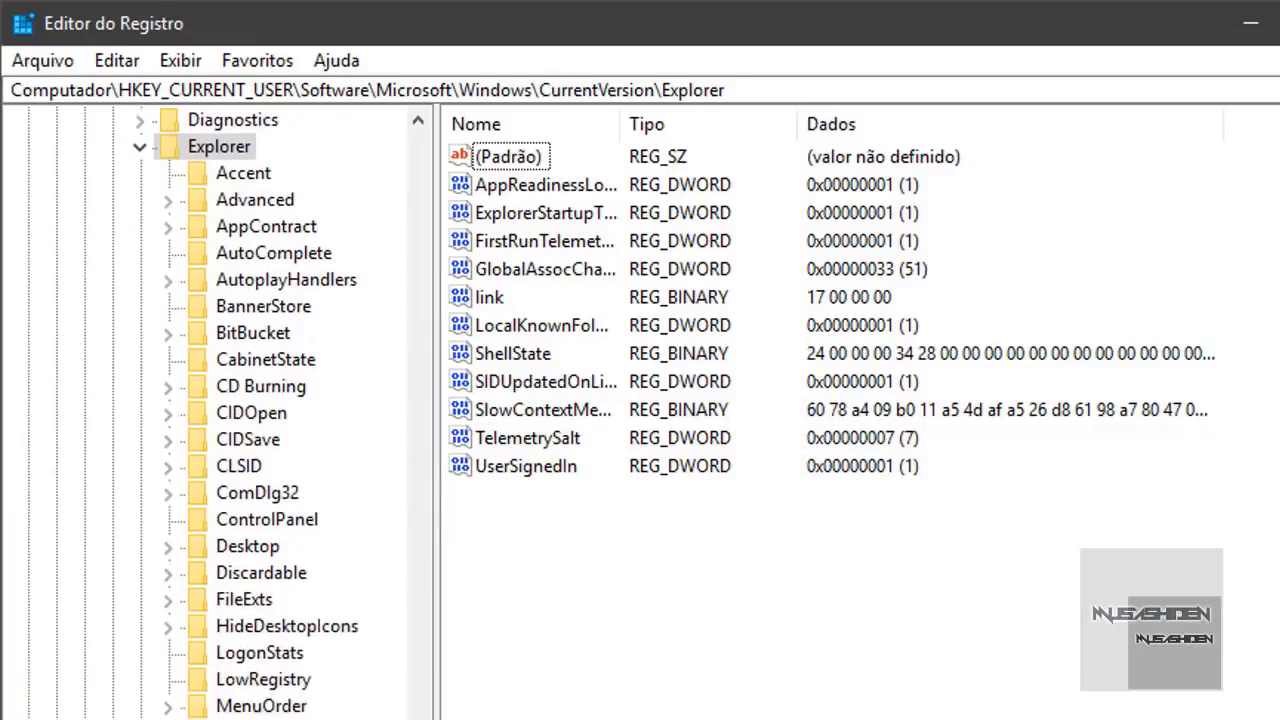
pyautogui.scroll(-1, 246, 410)
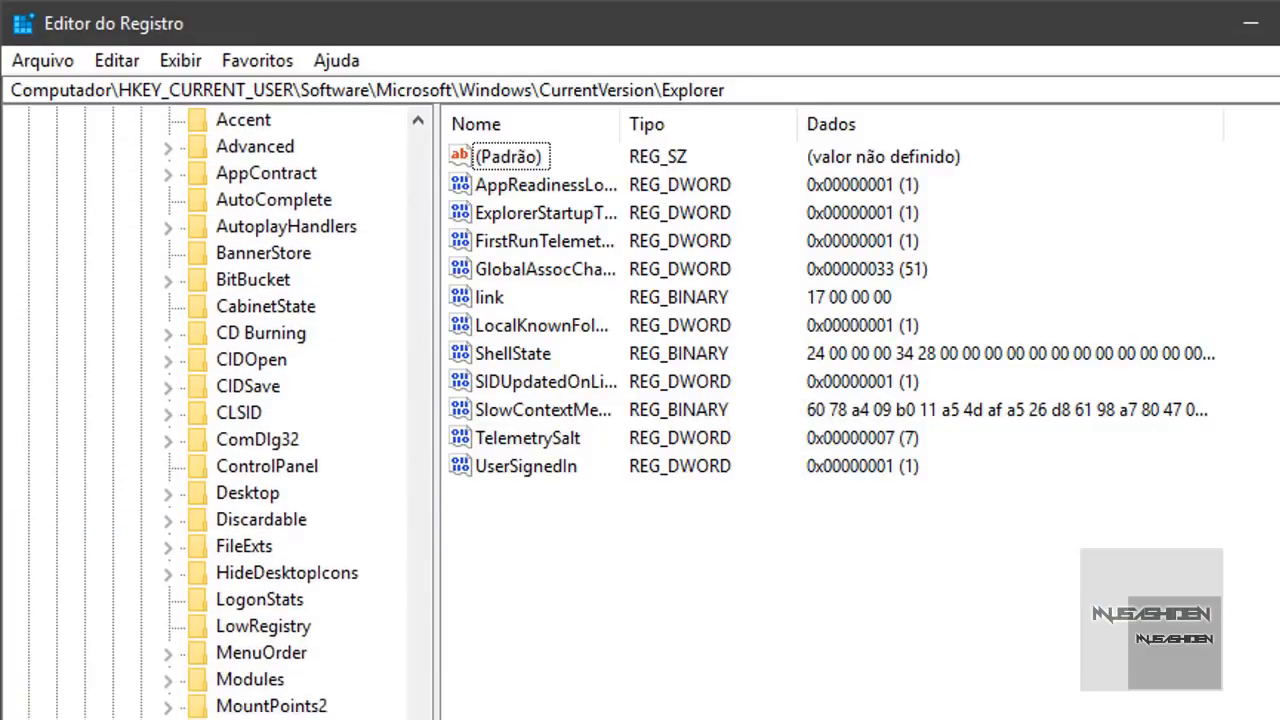
pyautogui.scroll(20, 423, 514)
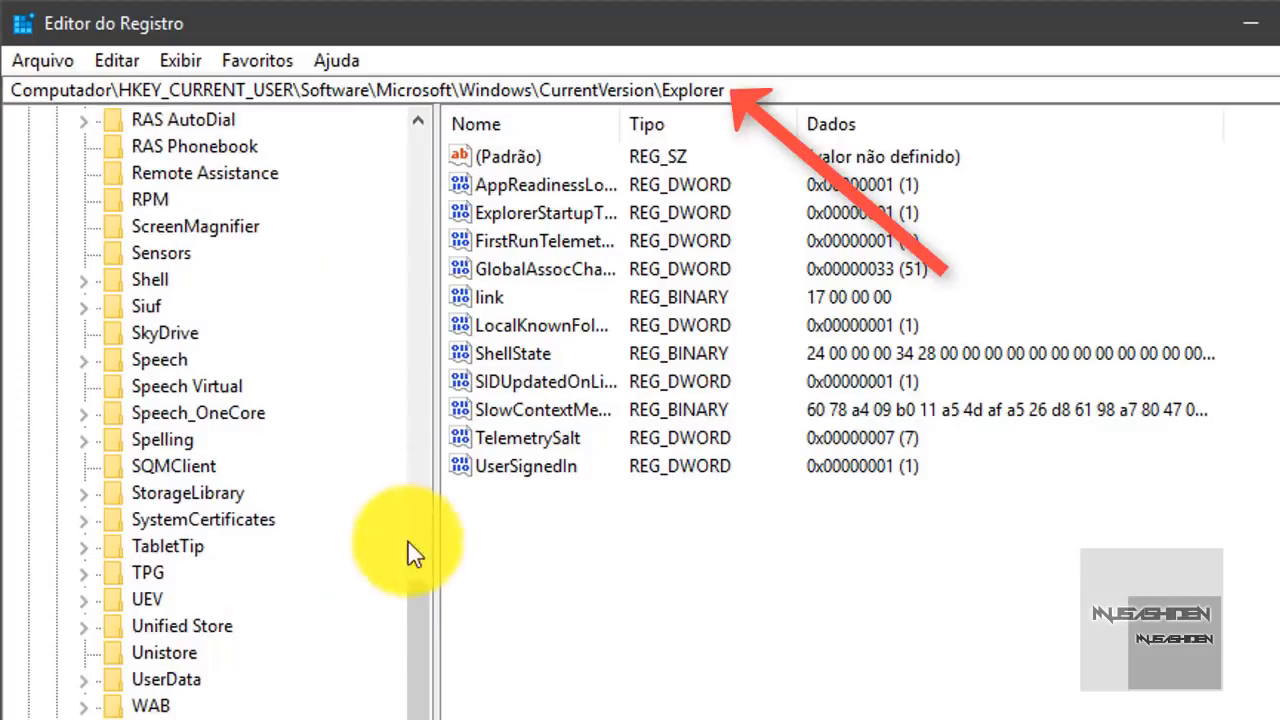
pyautogui.scroll(-7, 366, 617)
pyautogui.scroll(8, 296, 665)
pyautogui.scroll(-13, 363, 614)
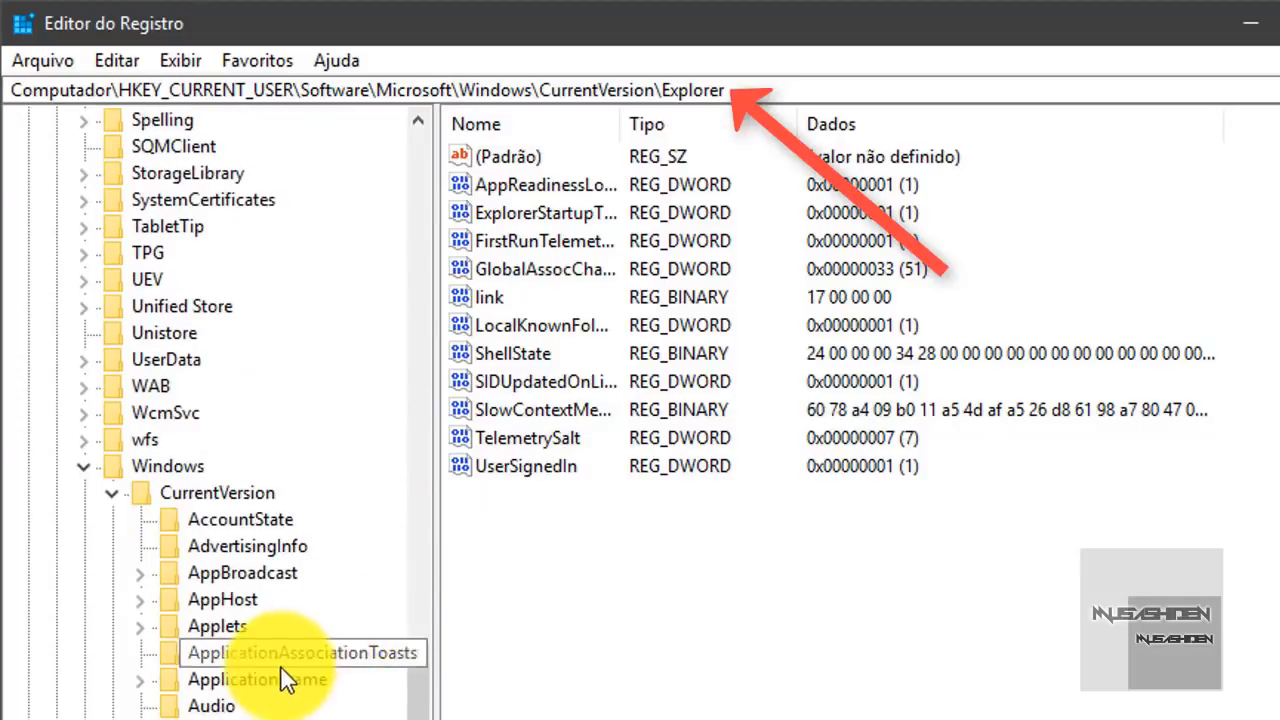
pyautogui.scroll(-5, 322, 626)
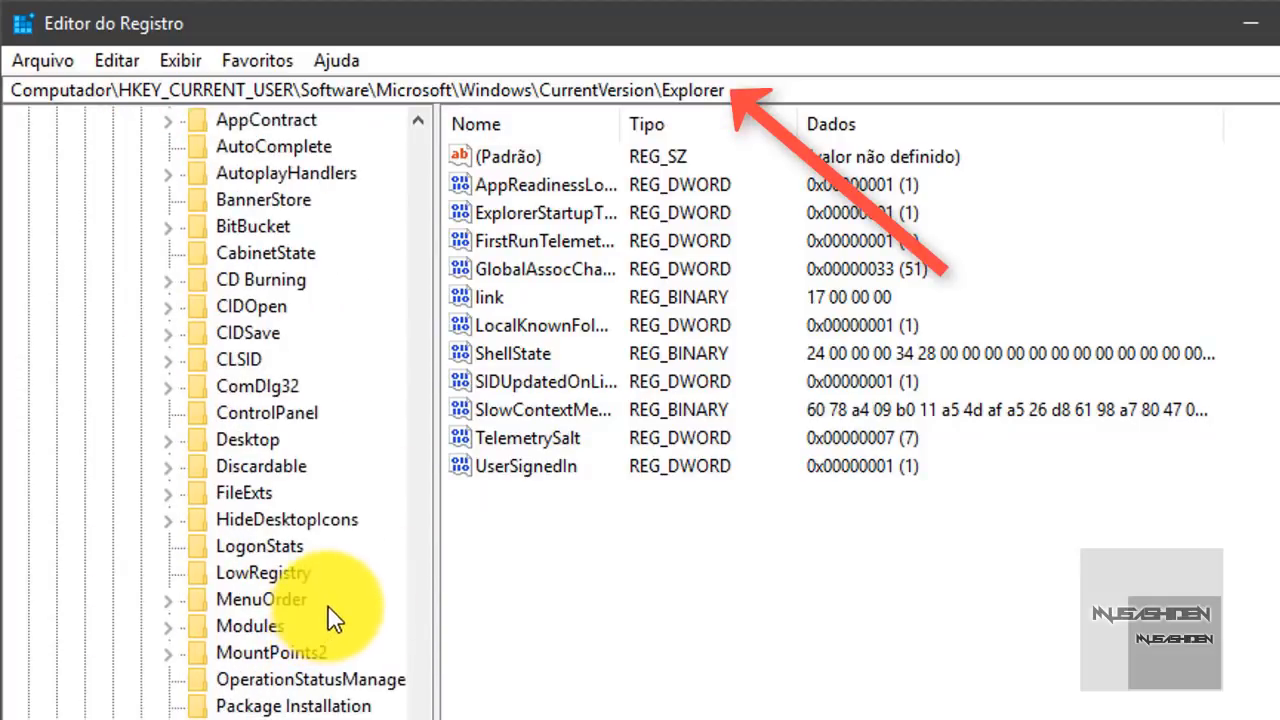
pyautogui.scroll(3, 330, 625)
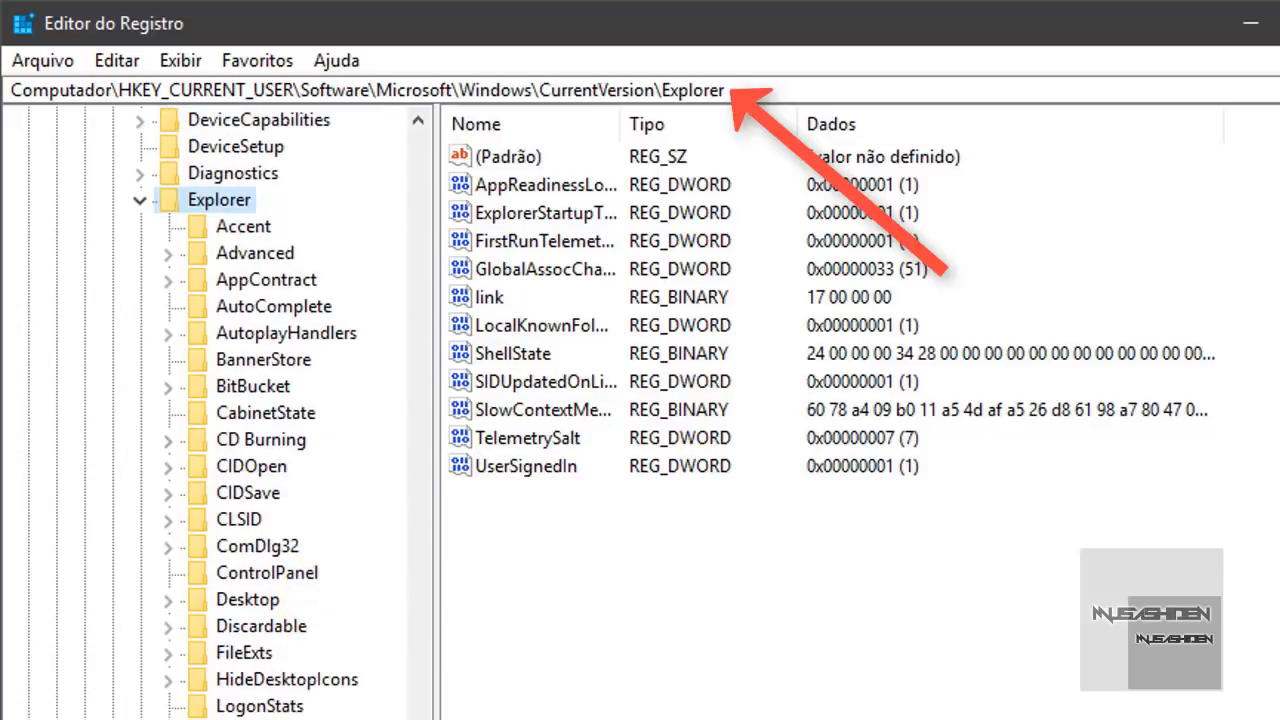
pyautogui.scroll(18, 380, 600)
pyautogui.scroll(-4, 330, 635)
pyautogui.scroll(-14, 328, 630)
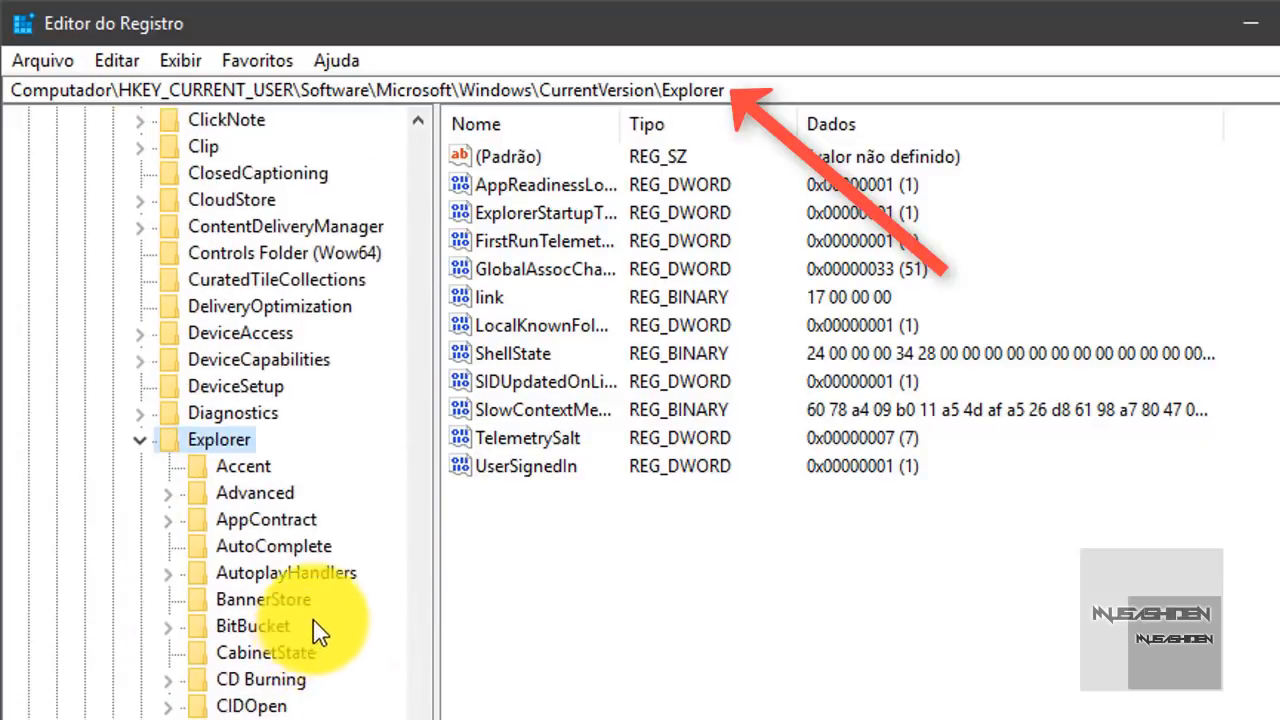
pyautogui.scroll(2, 333, 618)
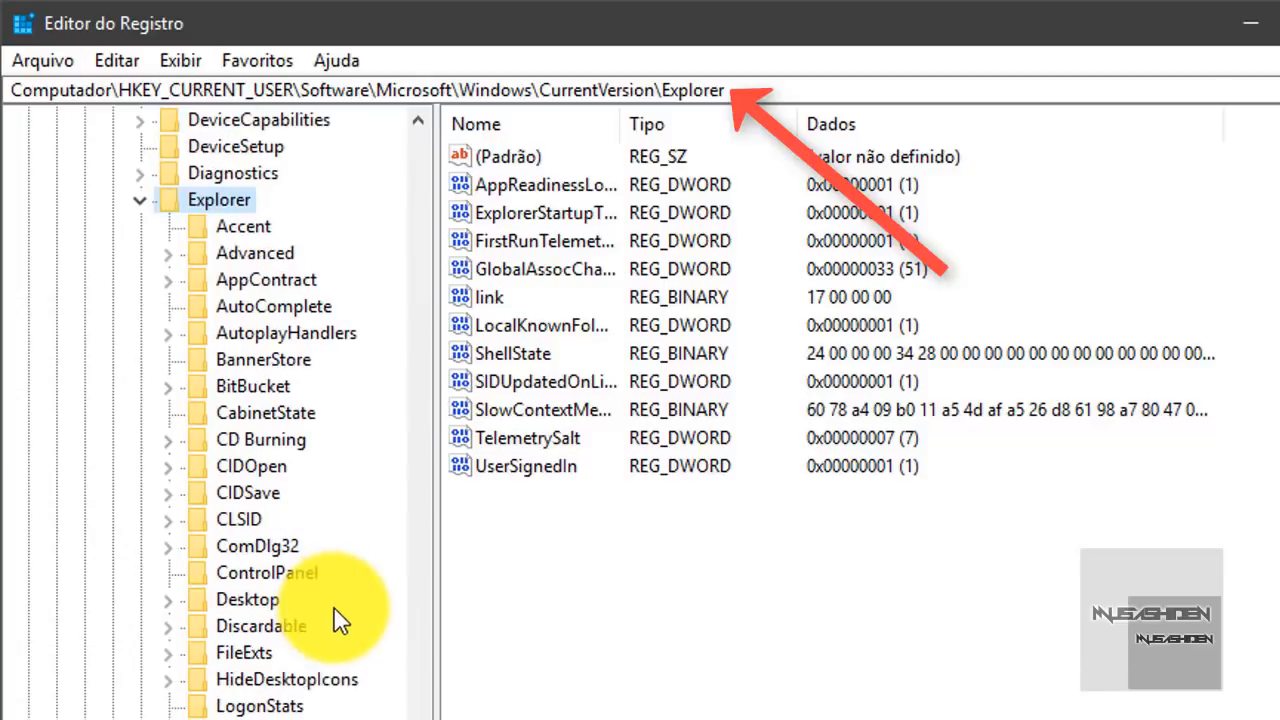
pyautogui.scroll(18, 394, 580)
pyautogui.scroll(-15, 363, 620)
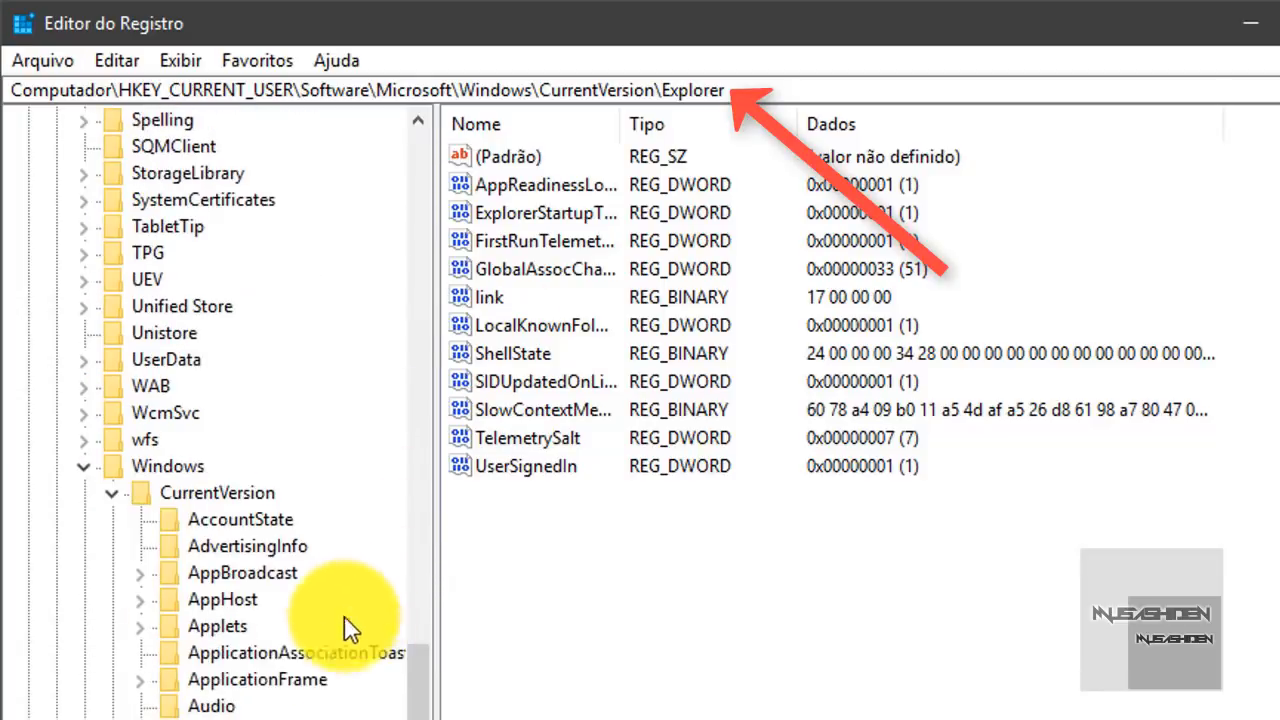
pyautogui.scroll(-3, 310, 630)
pyautogui.click(829, 677)
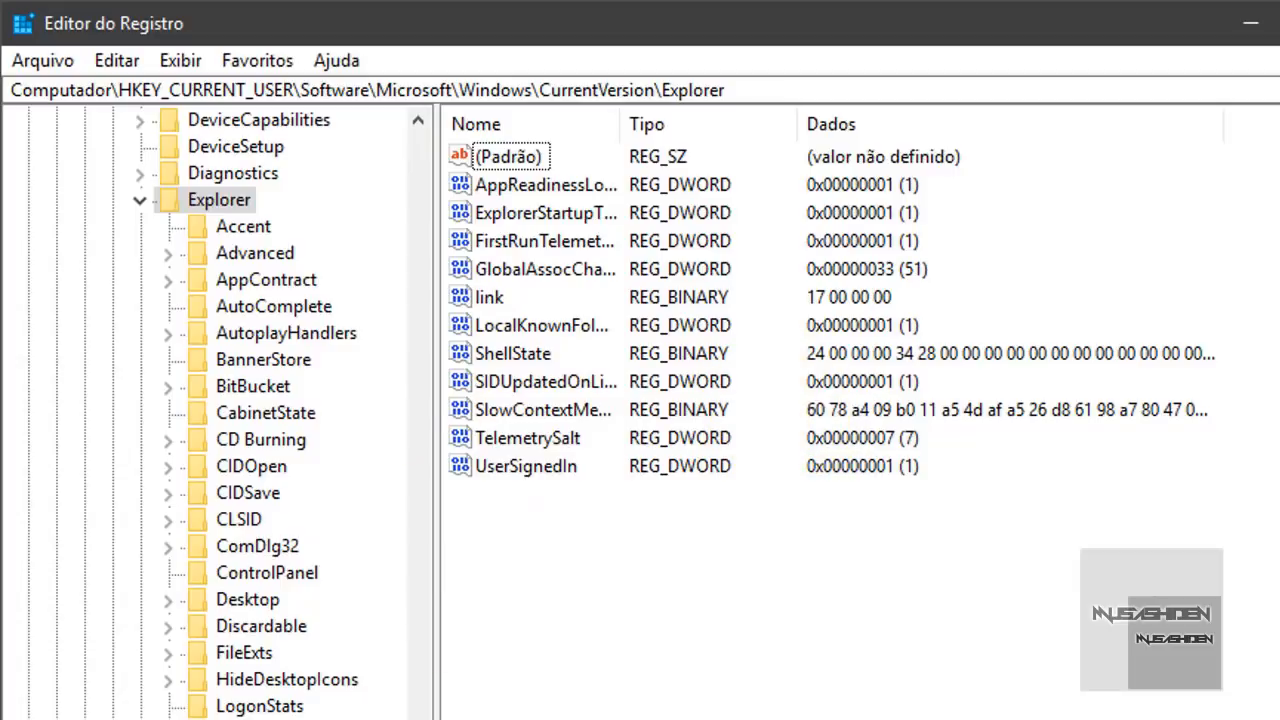
pyautogui.scroll(1, 246, 410)
pyautogui.scroll(-2, 246, 410)
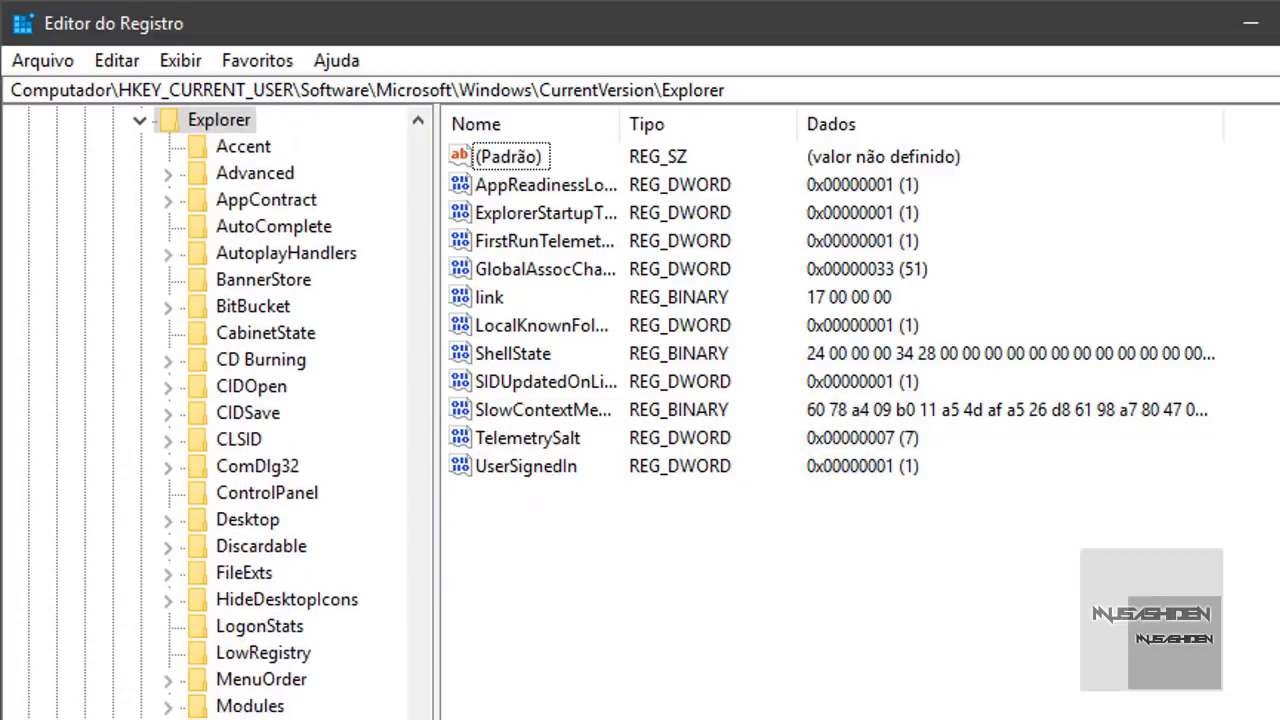
pyautogui.scroll(-1, 246, 410)
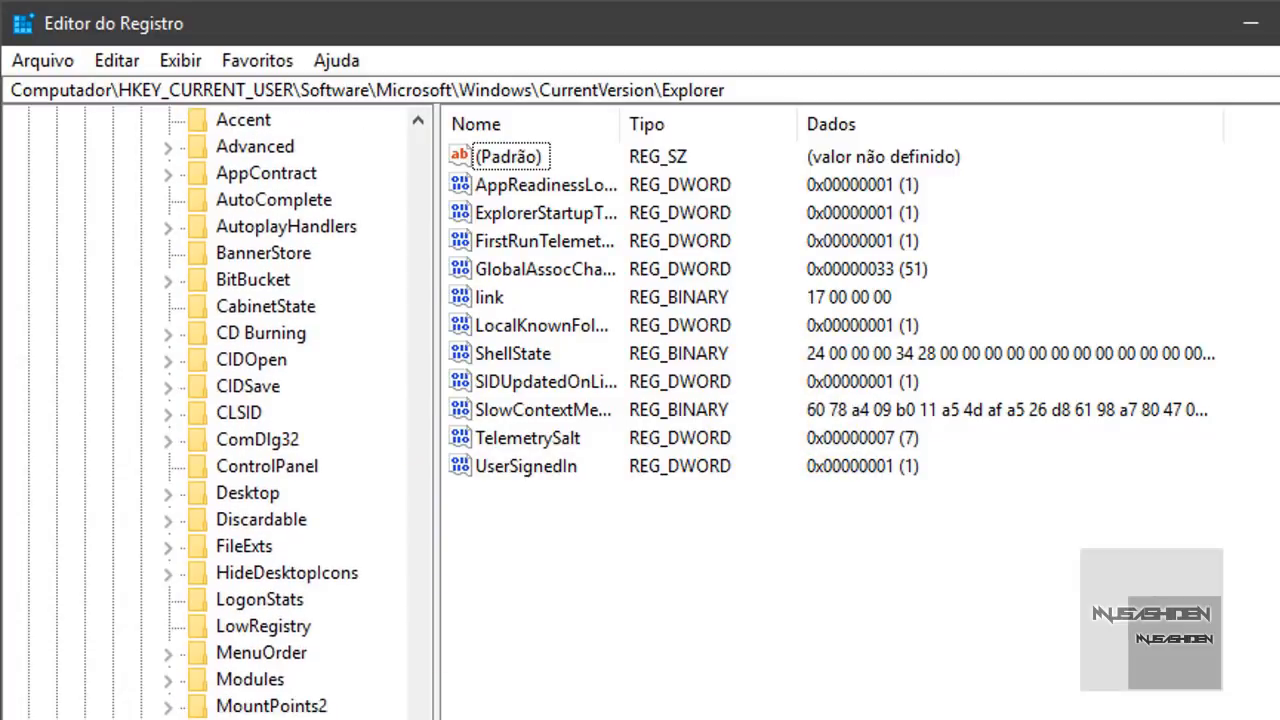
pyautogui.scroll(1, 280, 690)
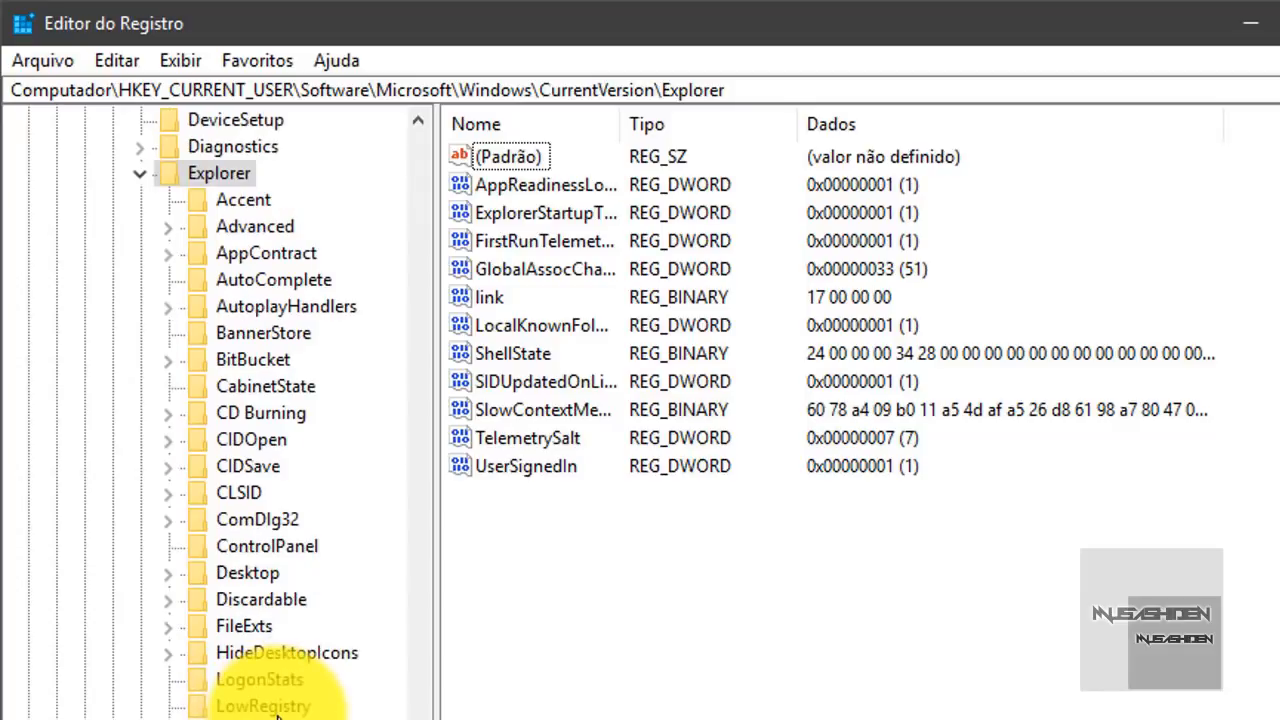
# Step: Create a new key named Serialize under the CurrentVersion\Explorer key
pyautogui.rightClick(215, 176)
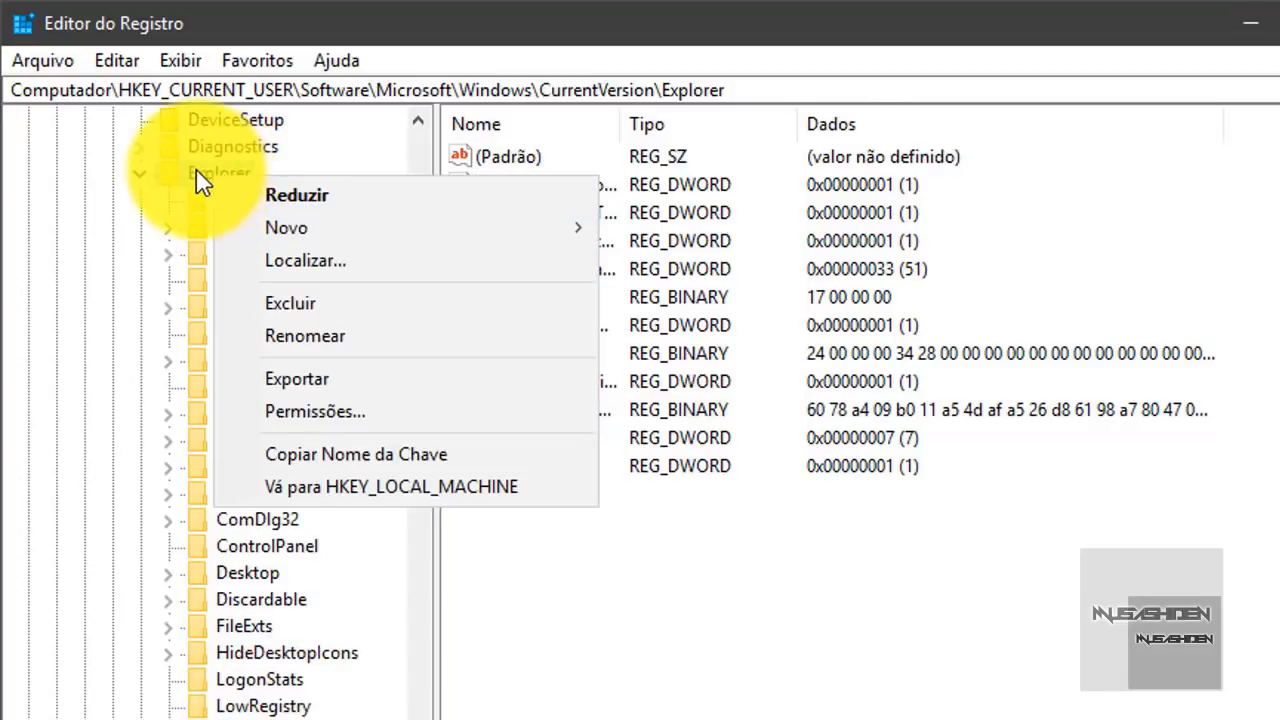
pyautogui.moveTo(453, 237)
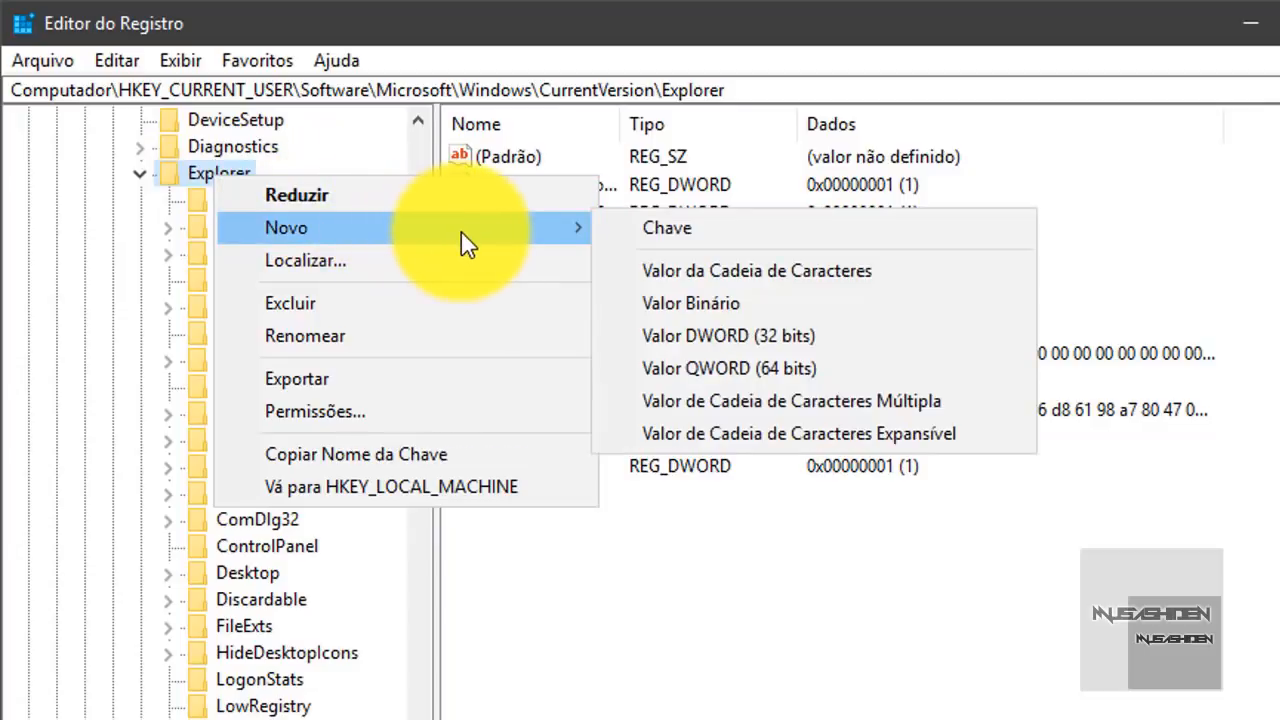
pyautogui.click(766, 226)
pyautogui.write('Serialize')
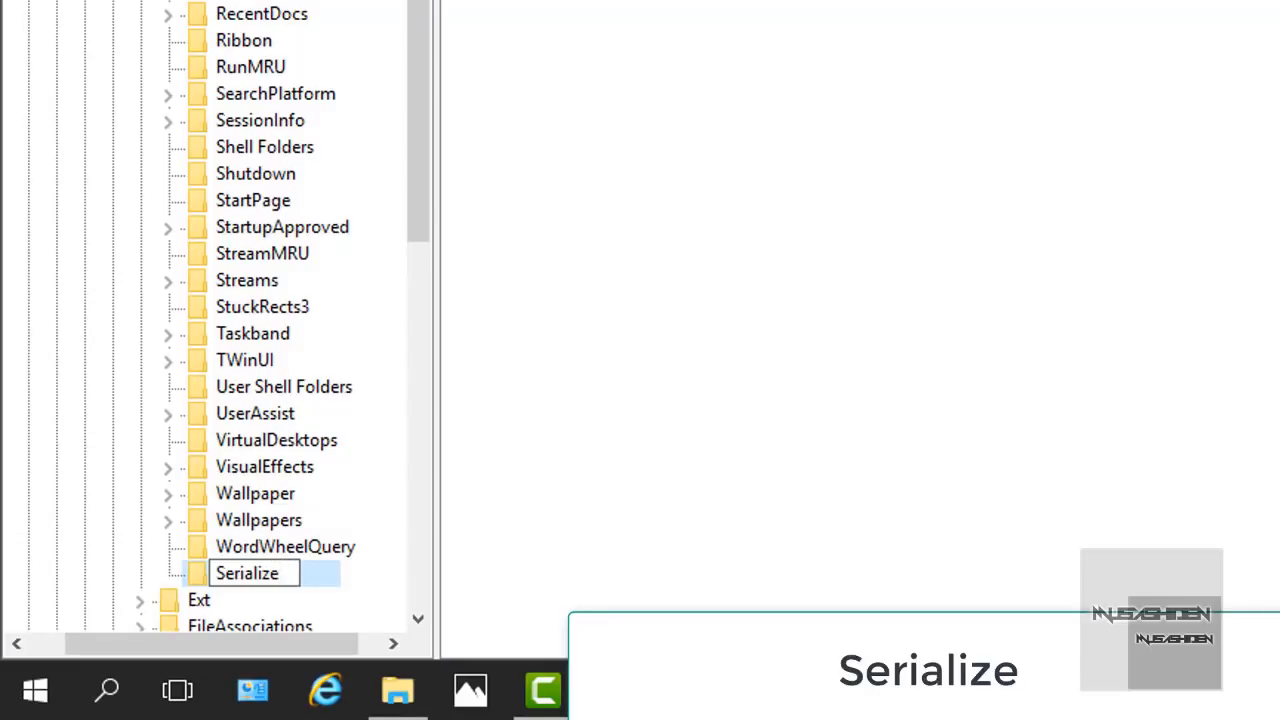
pyautogui.press('Return')
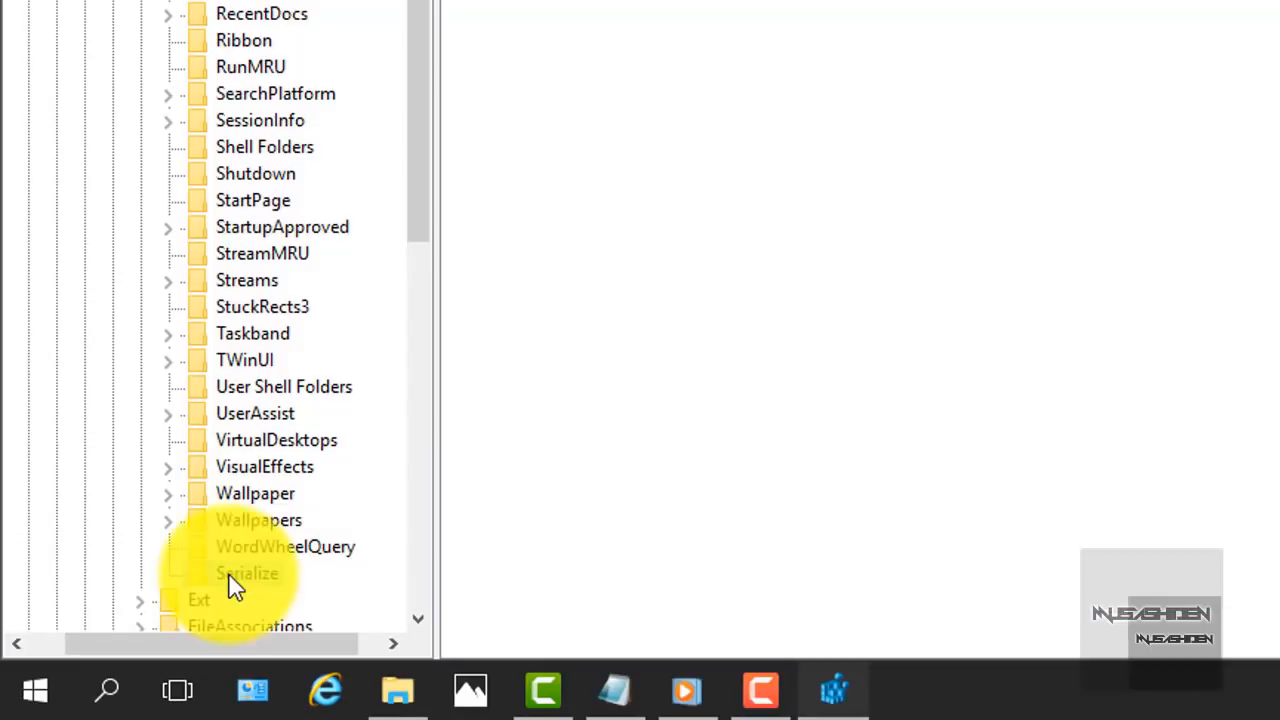
# Step: Add a 32-bit DWORD value named StartupDelayInMSec to the Serialize key and widen the name column to fit it
pyautogui.rightClick(742, 292)
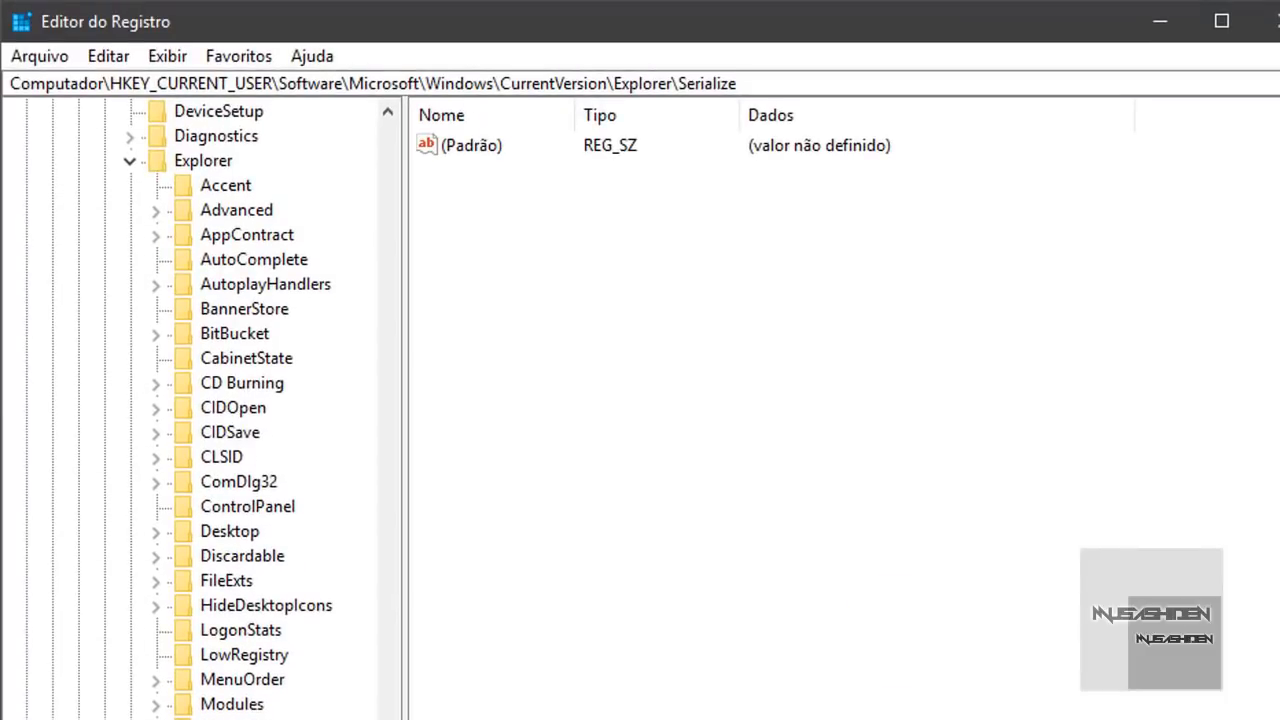
pyautogui.moveTo(838, 321)
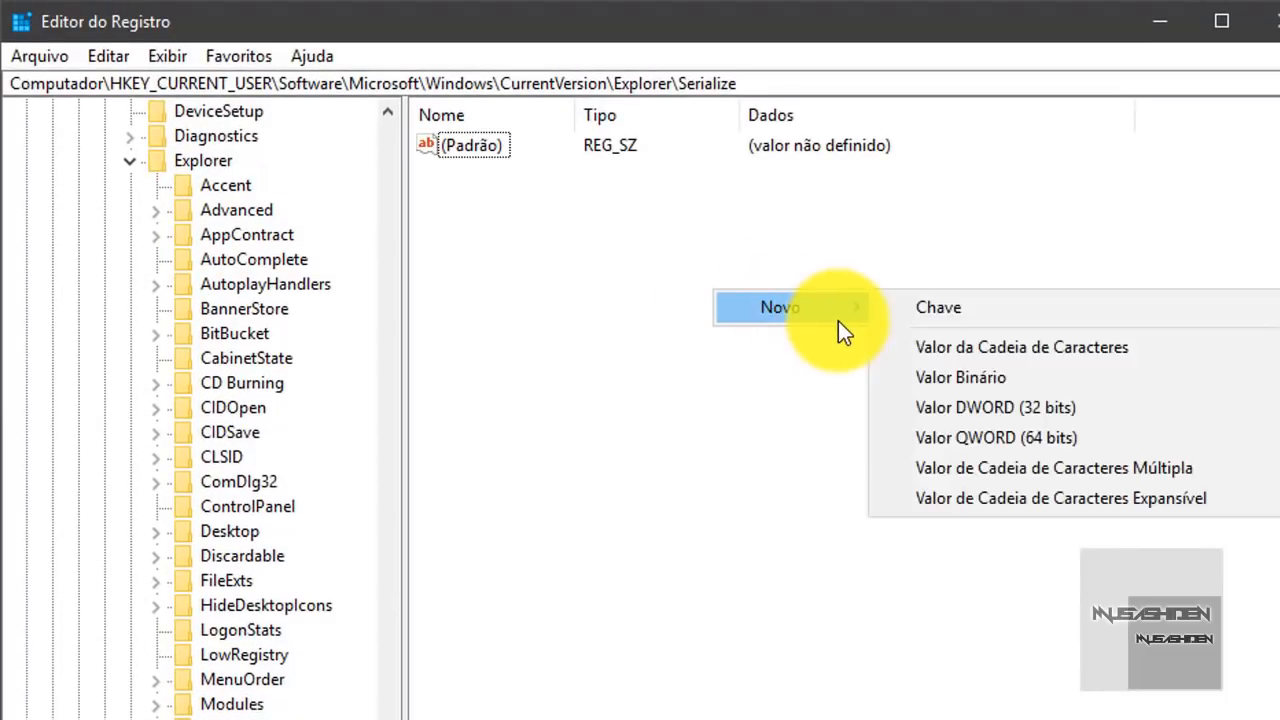
pyautogui.click(1014, 415)
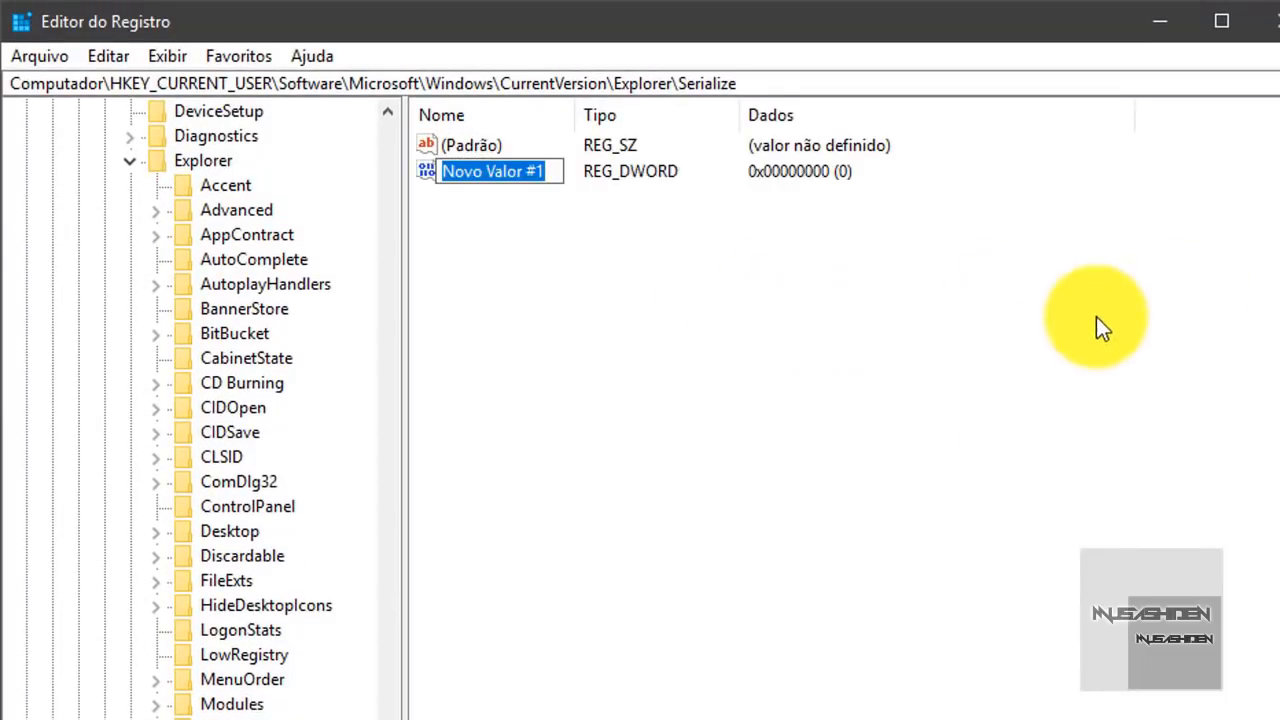
pyautogui.write('StartupDelayInMSec')
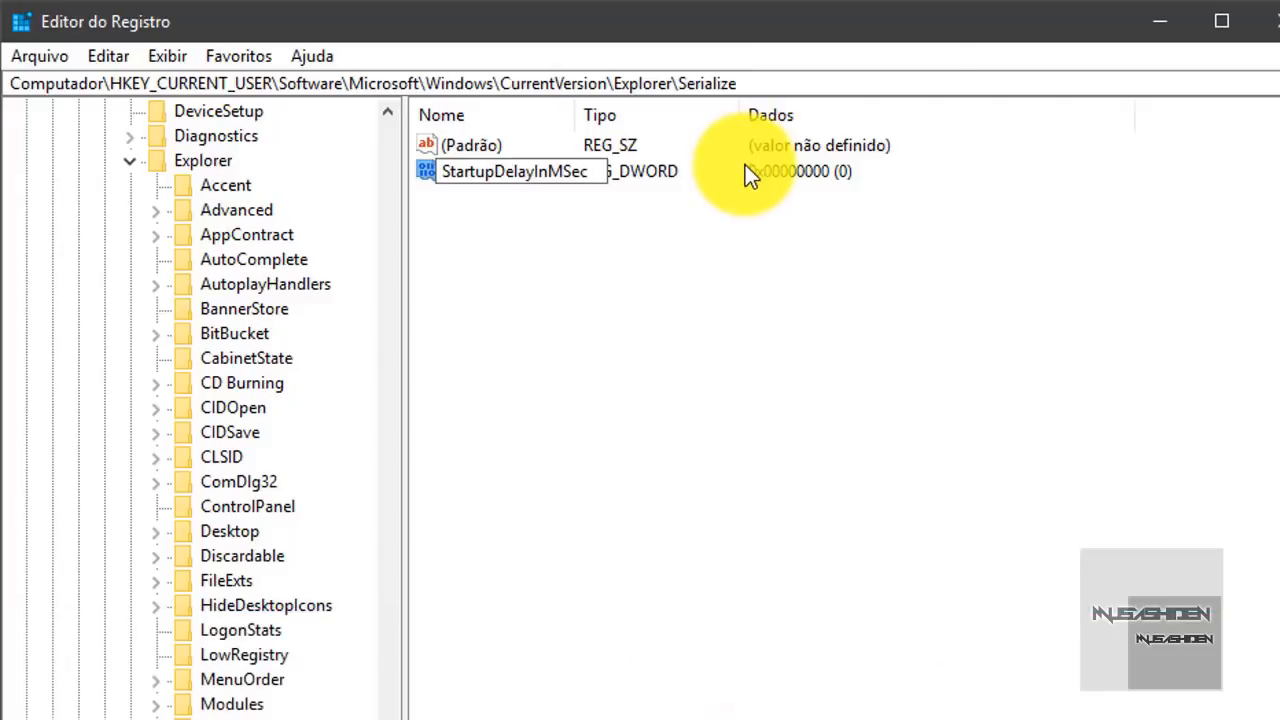
pyautogui.press('Return')
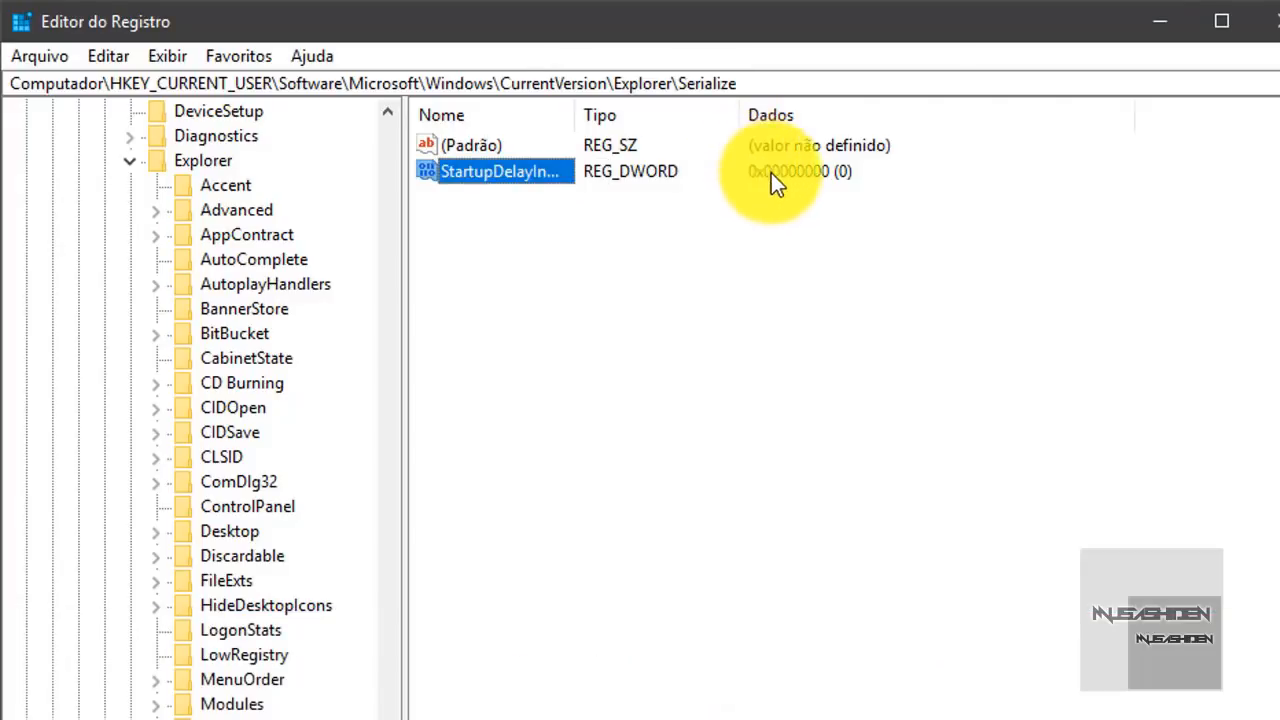
pyautogui.moveTo(577, 109); pyautogui.dragTo(710, 108)
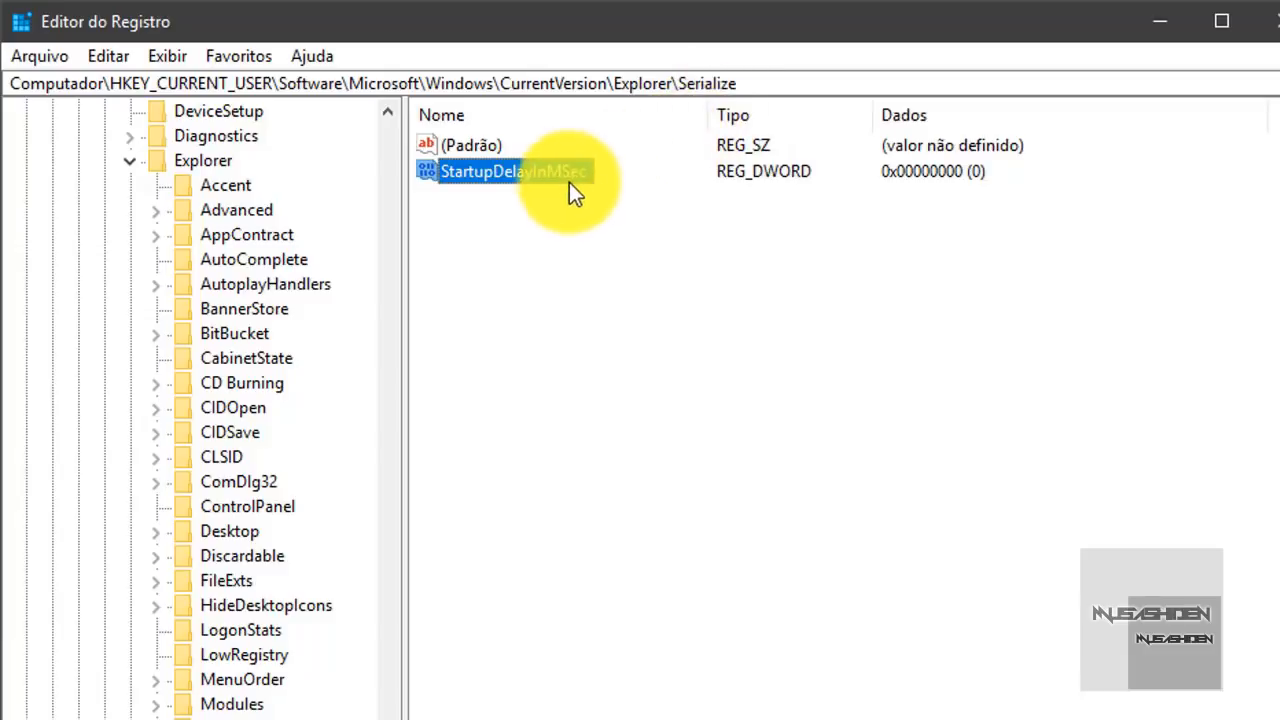
pyautogui.rightClick(710, 352)
pyautogui.moveTo(826, 368)
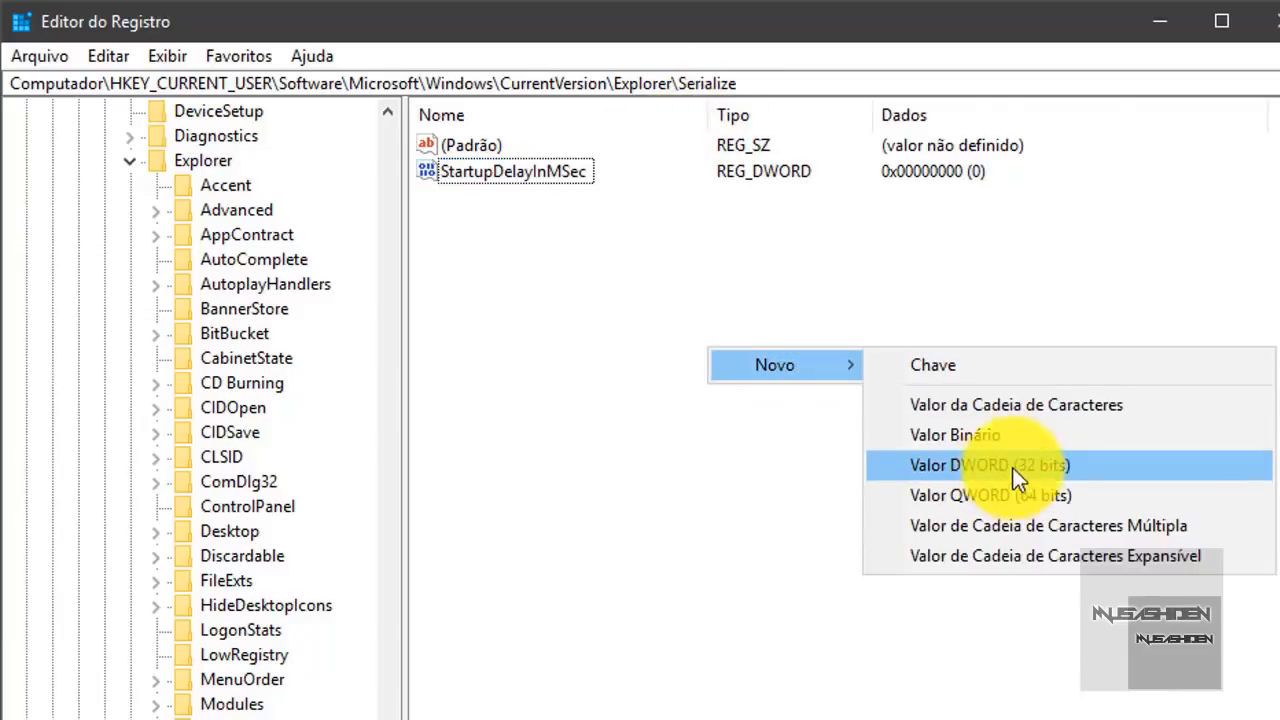
pyautogui.click(612, 357)
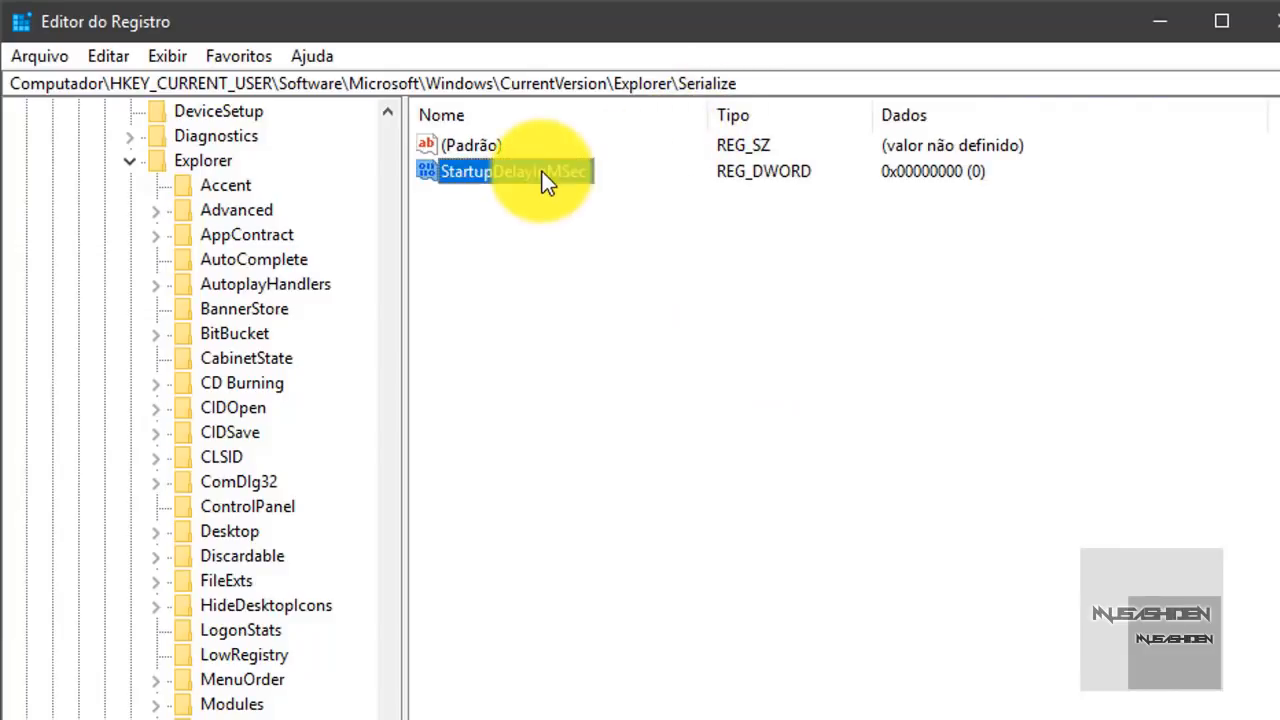
# Step: Open the value data of StartupDelayInMSec, accept 0 in hexadecimal and deselect the entry
pyautogui.doubleClick(543, 172)
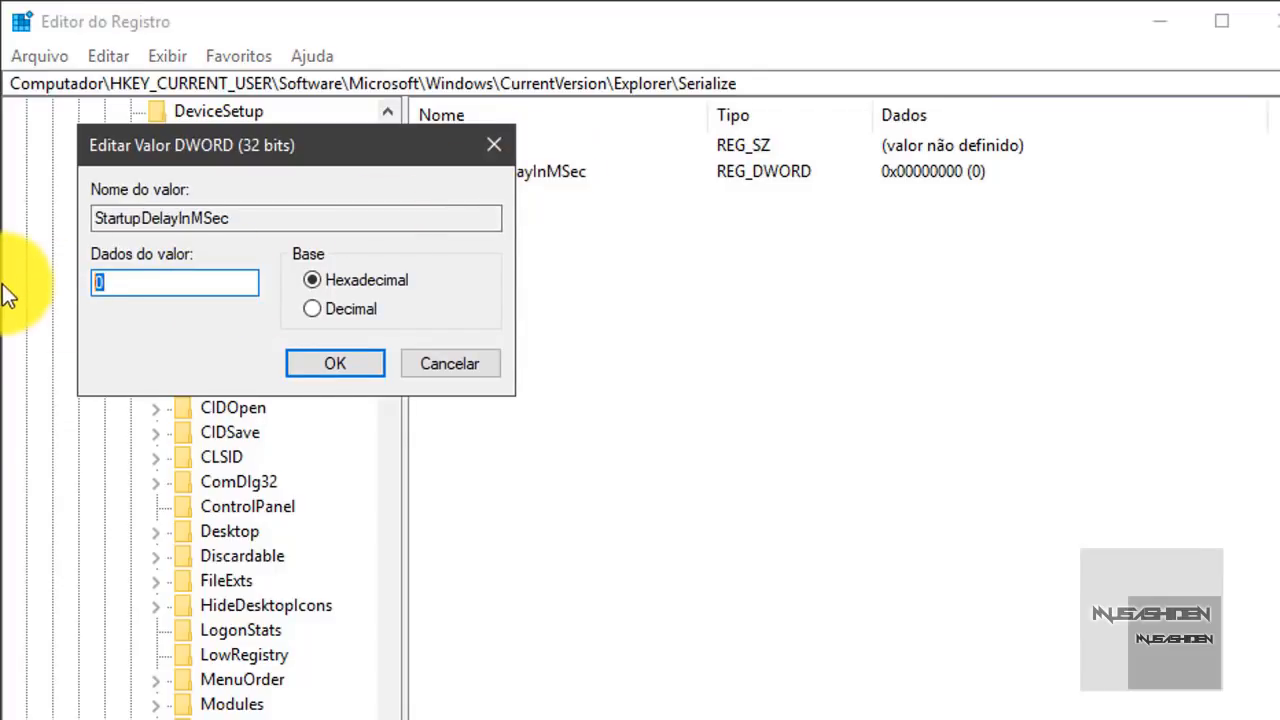
pyautogui.click(330, 370)
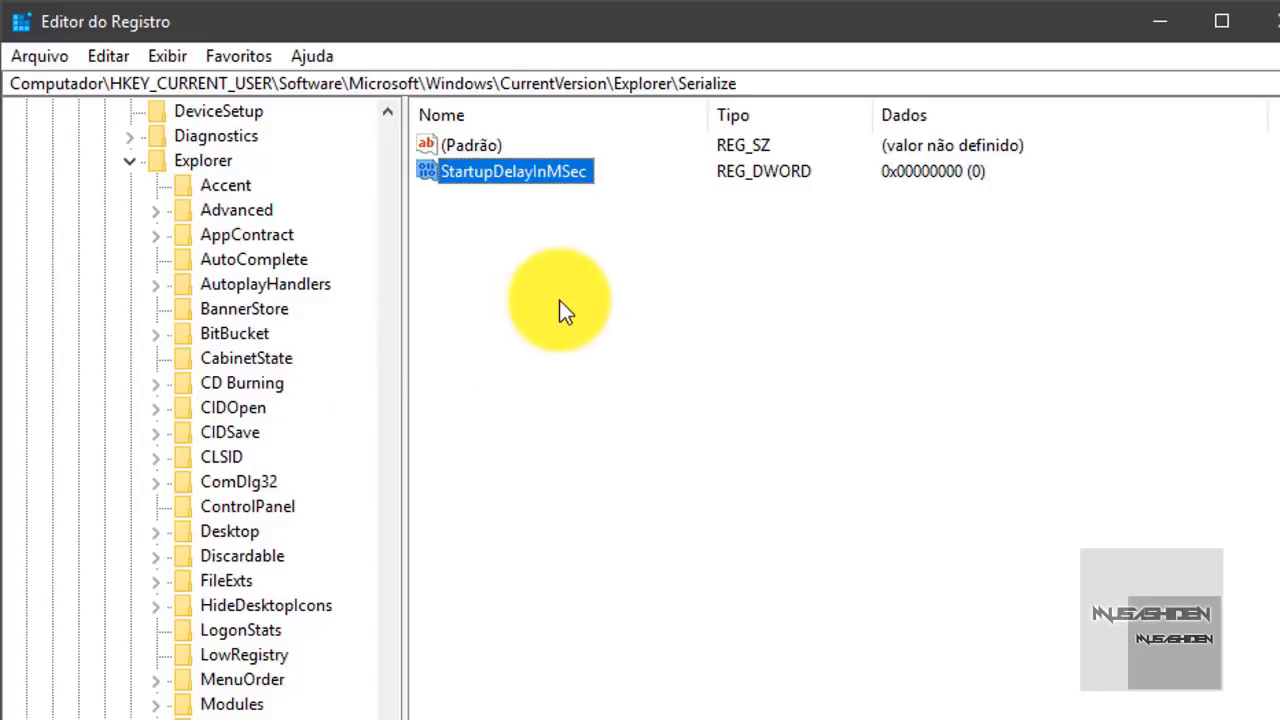
pyautogui.click(558, 303)
# Step: Go to the key HKEY_LOCAL_MACHINE\SYSTEM\CurrentControlSet\Control\Session Manager\Memory Management\PrefetchParameters
pyautogui.click(581, 719)
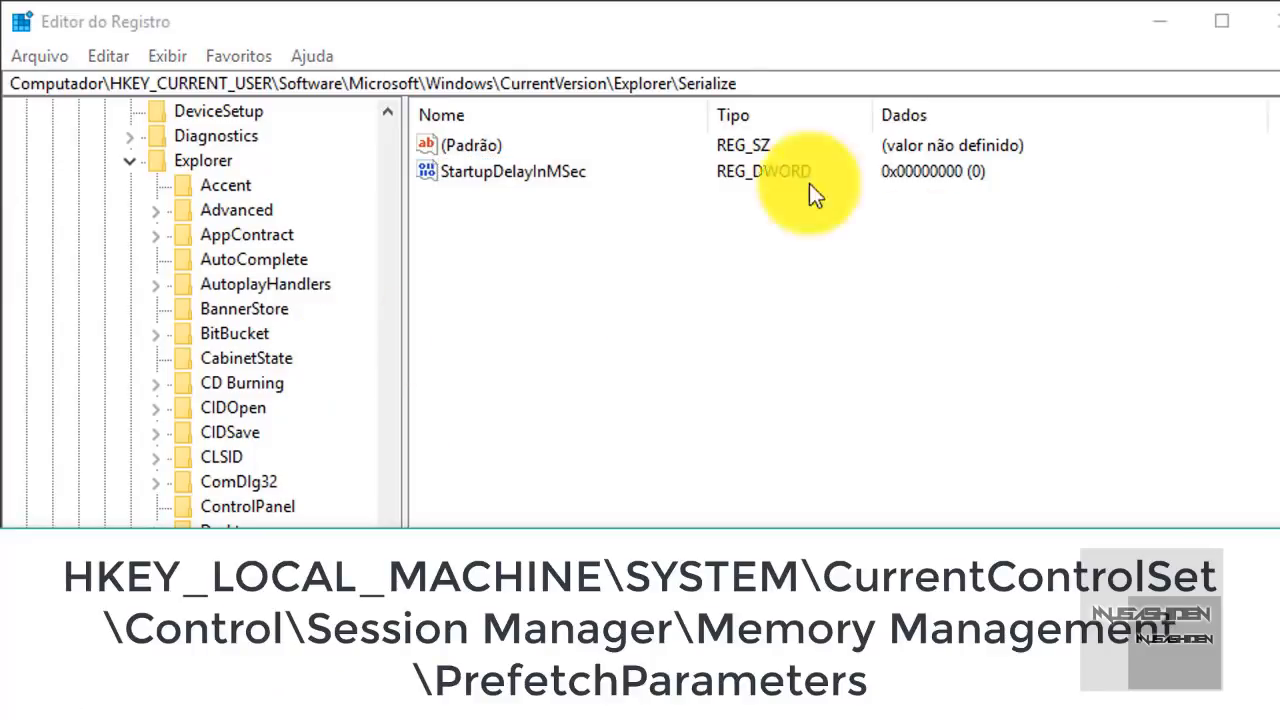
pyautogui.click(749, 86)
pyautogui.write('HKEY_LOCAL_MACHINE\\SYSTEM\\CurrentControlSet\\Control\\Session Manager\\Memory Management\\PrefetchParameters')
pyautogui.press('Return')
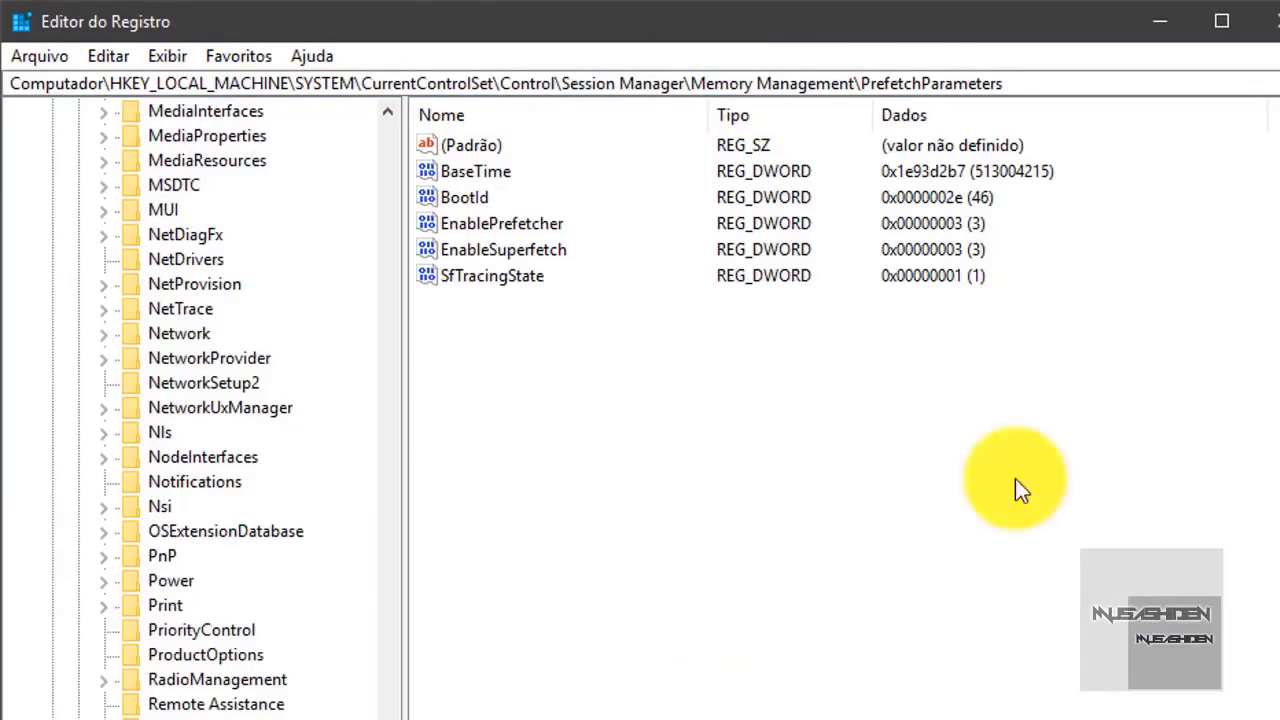
pyautogui.scroll(-8, 200, 410)
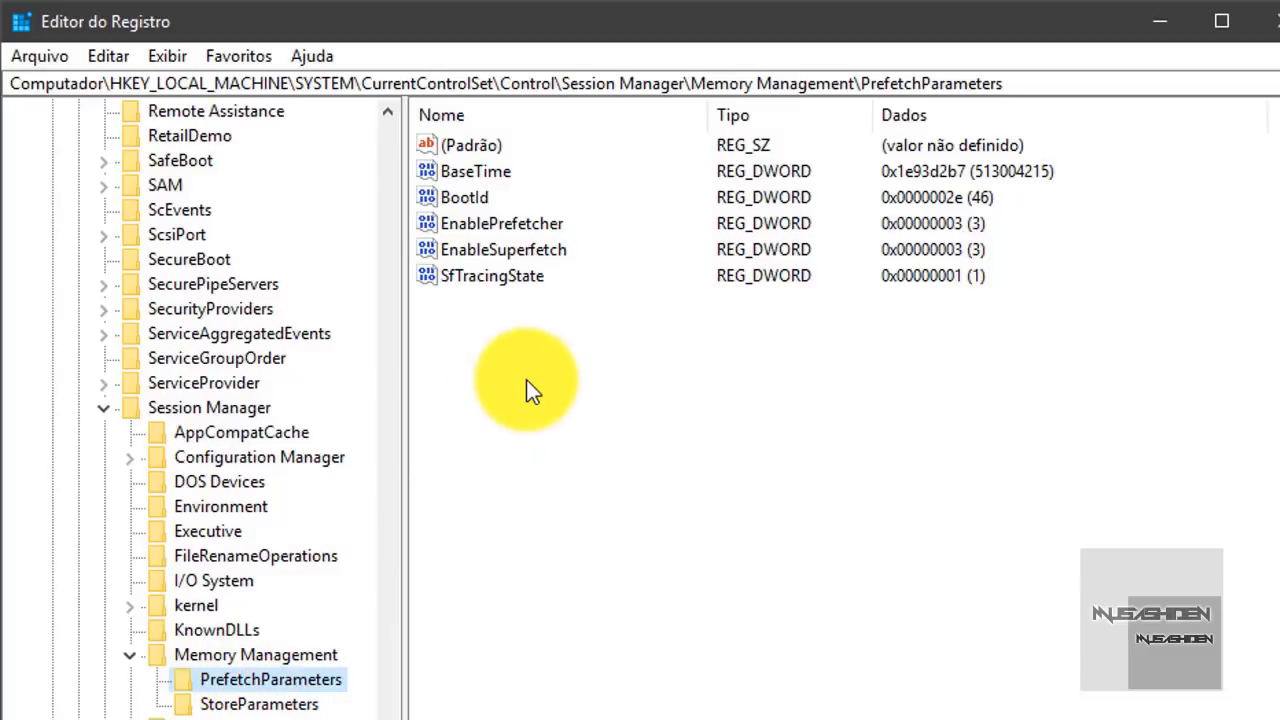
# Step: Examine the EnablePrefetcher and EnableSuperfetch values under PrefetchParameters, opening EnablePrefetcher without changing it
pyautogui.click(550, 220)
pyautogui.click(539, 245)
pyautogui.click(541, 224)
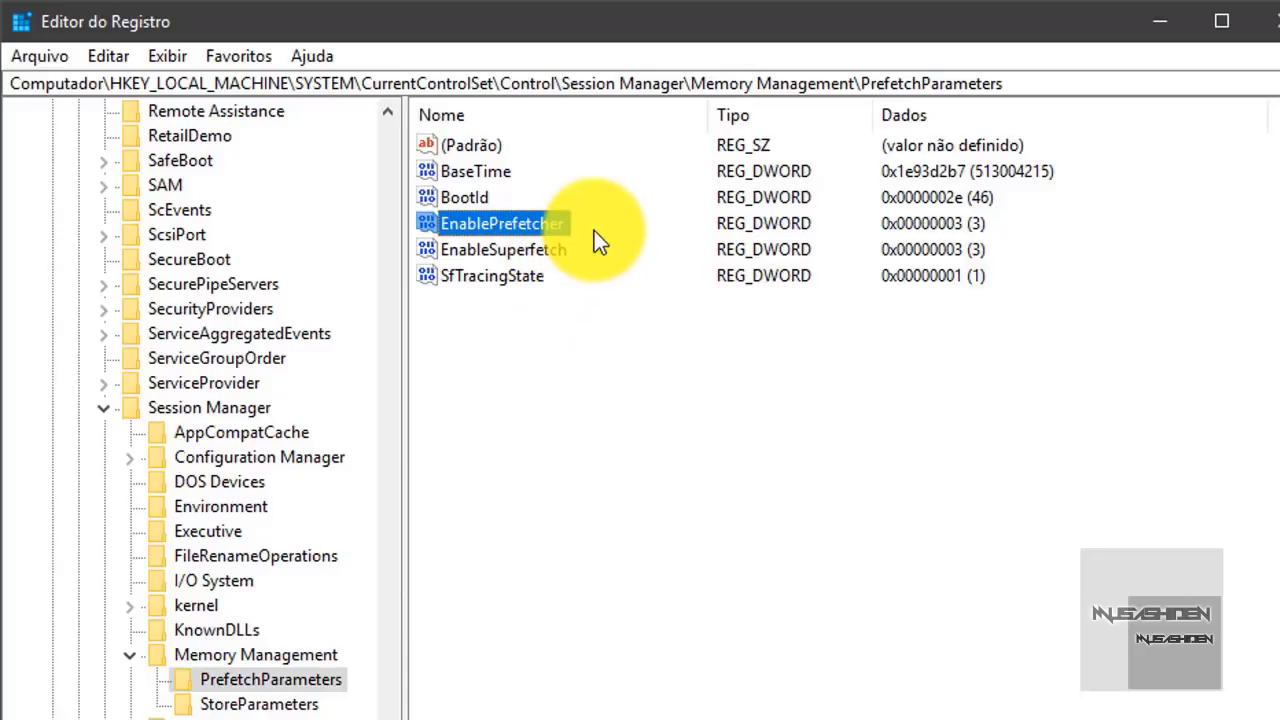
pyautogui.click(528, 248)
pyautogui.click(533, 221)
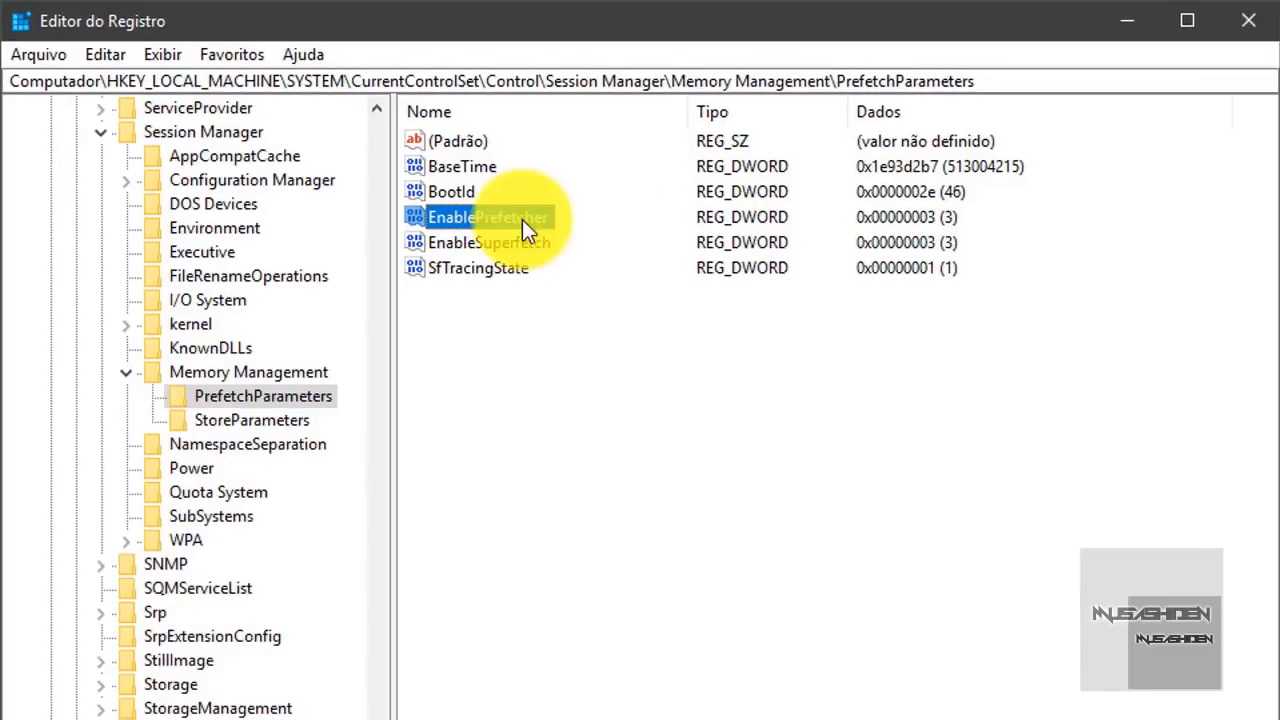
pyautogui.click(506, 240)
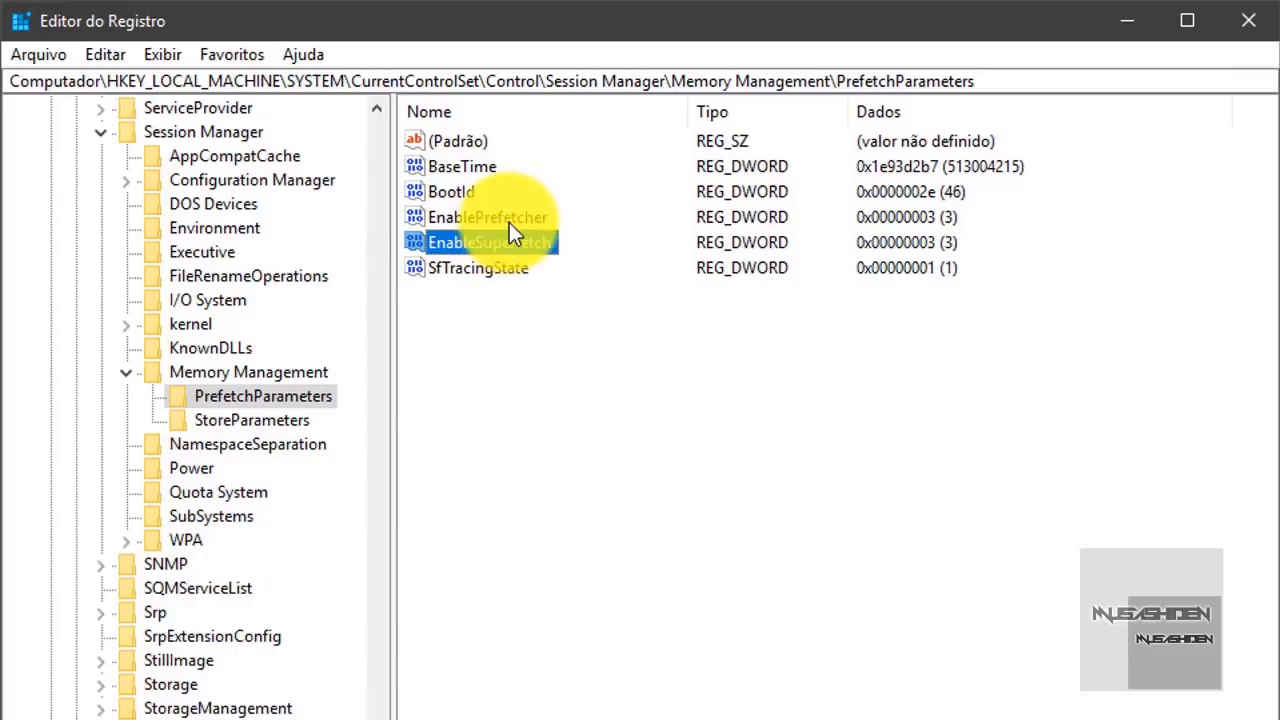
pyautogui.click(508, 221)
pyautogui.doubleClick(508, 220)
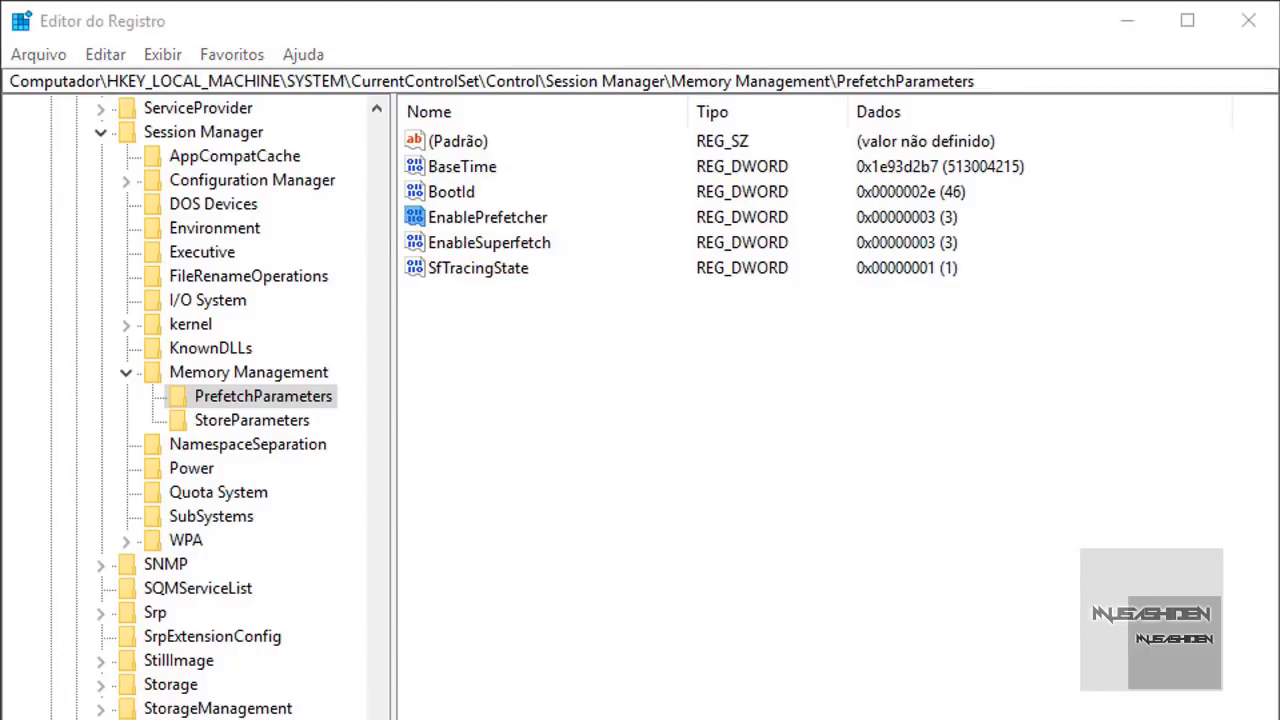
pyautogui.press('Escape')
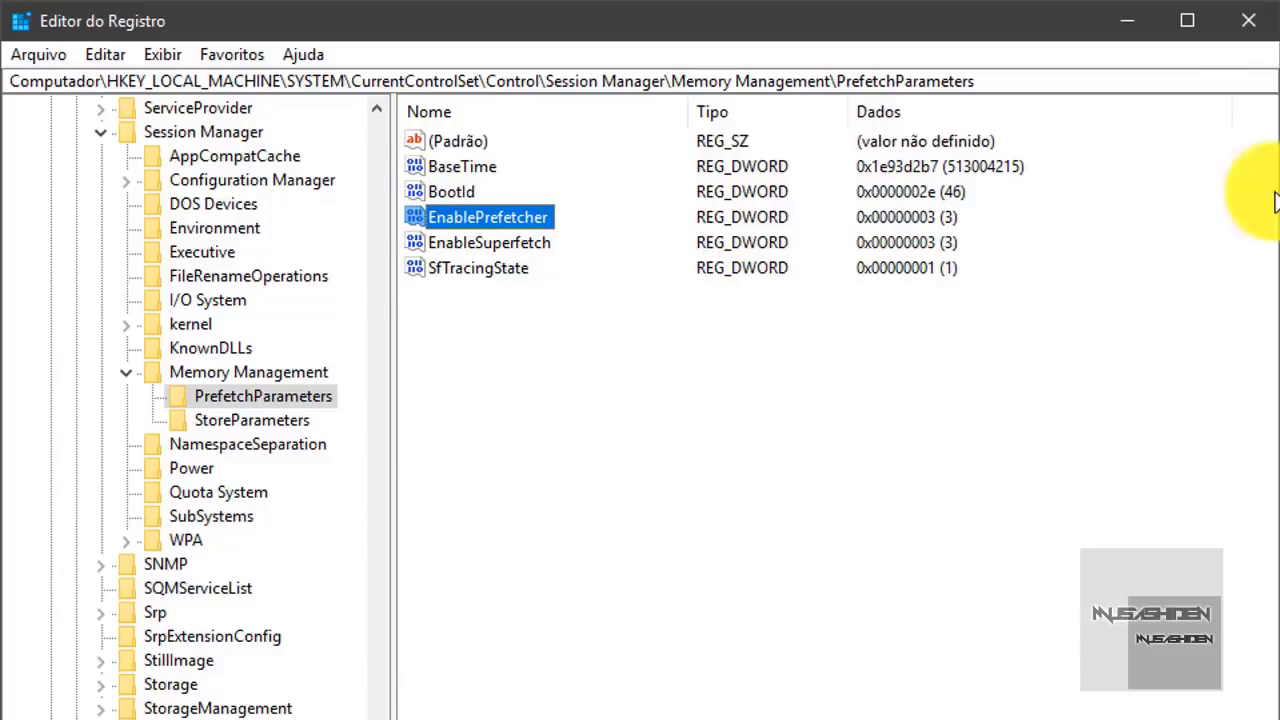
pyautogui.click(1248, 20)
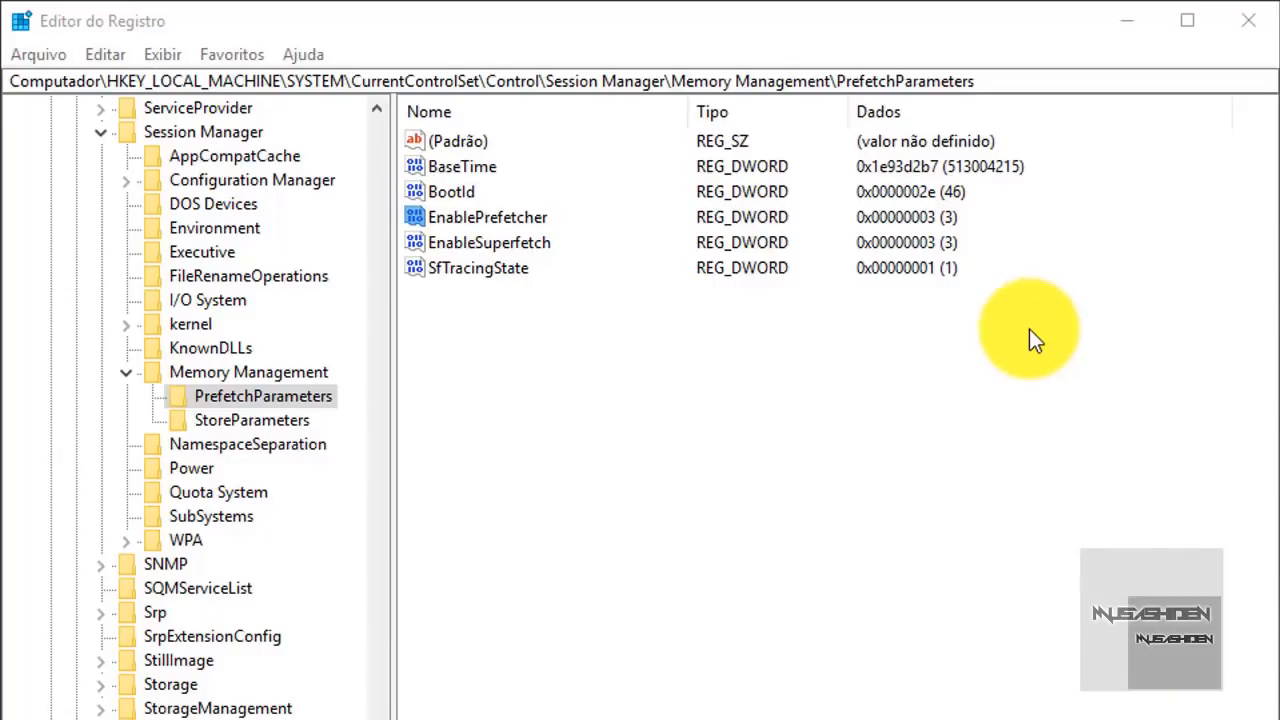
# Step: Set the value data of EnablePrefetcher to 0 in hexadecimal
pyautogui.click(517, 243)
pyautogui.click(536, 217)
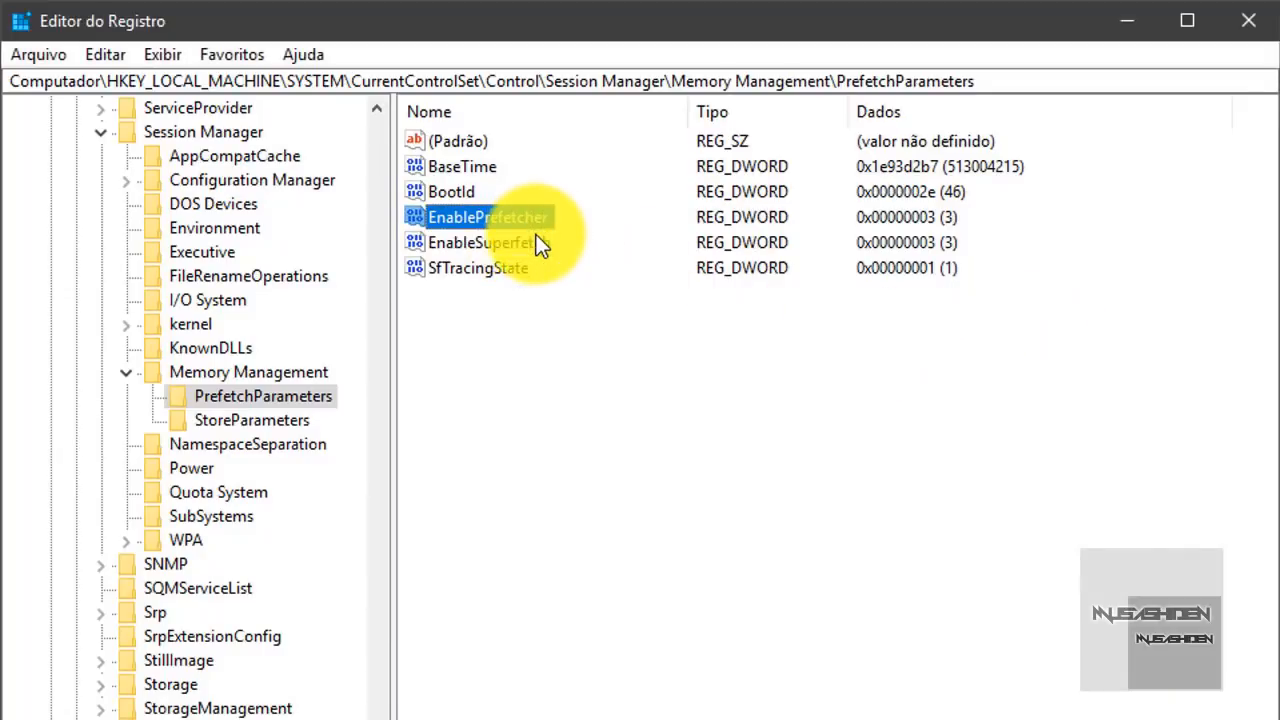
pyautogui.click(538, 243)
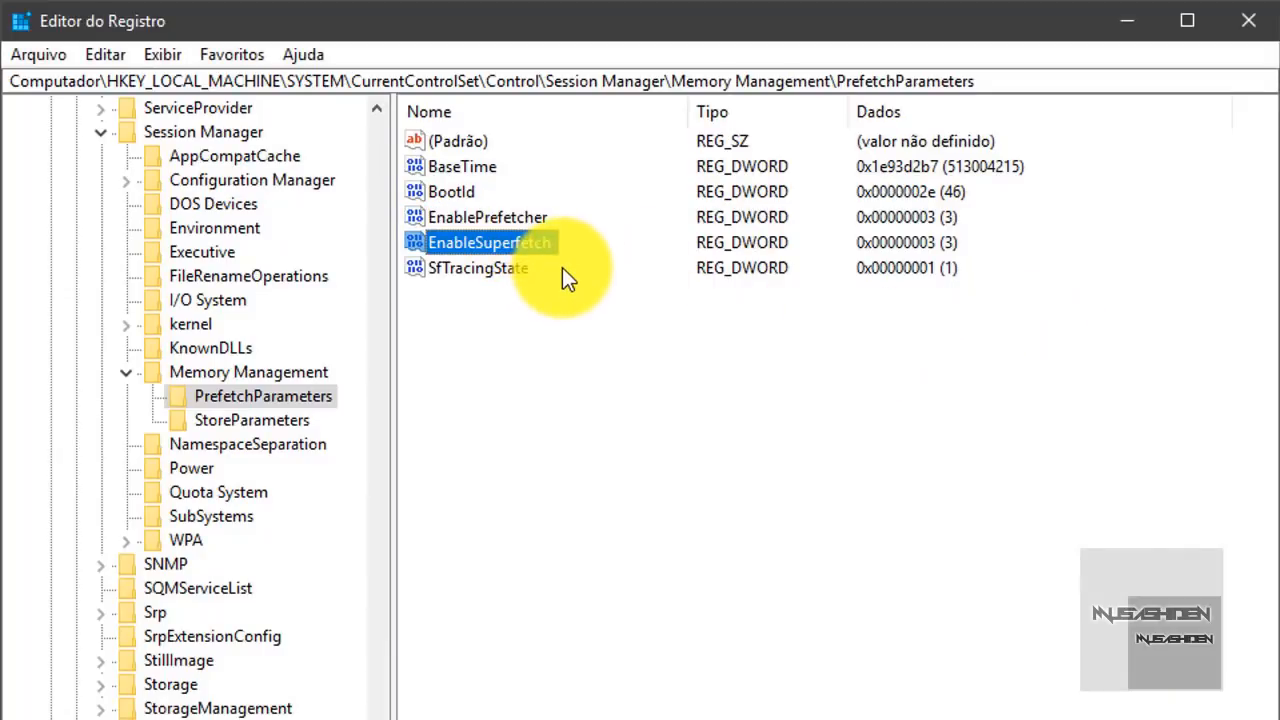
pyautogui.doubleClick(509, 219)
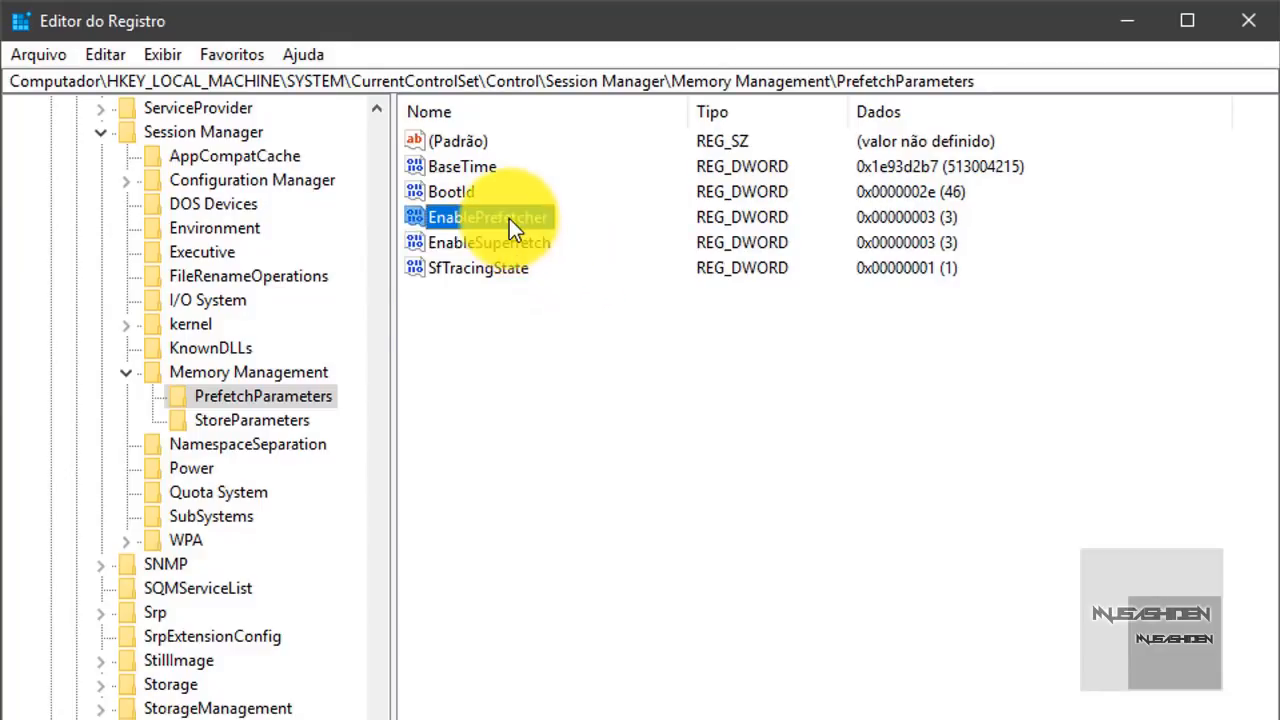
pyautogui.click(175, 277)
pyautogui.moveTo(175, 279); pyautogui.dragTo(4, 286)
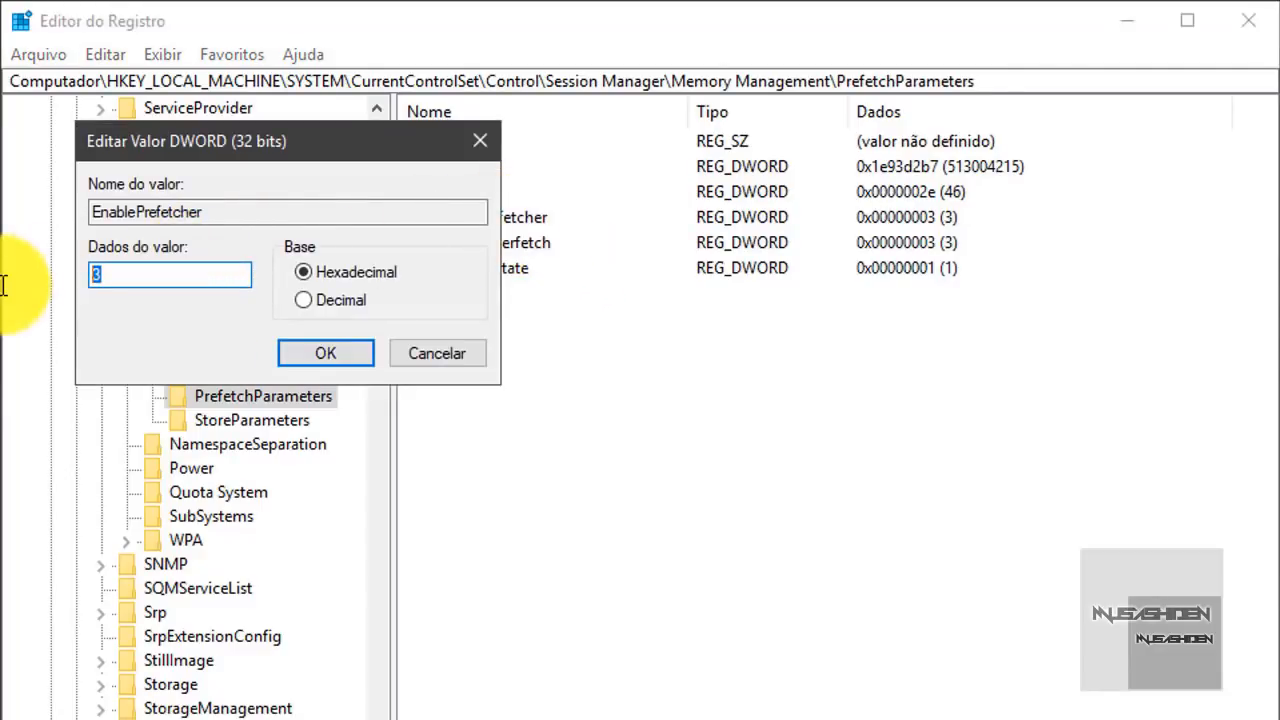
pyautogui.press('Return')
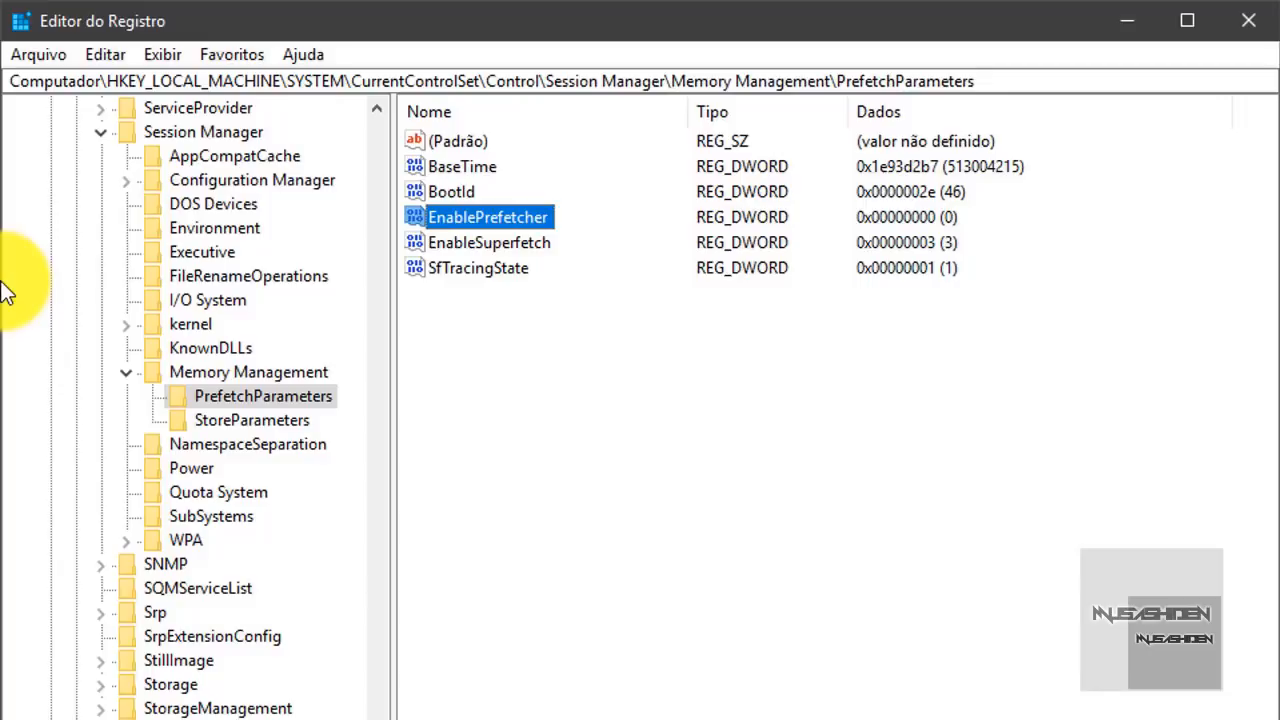
# Step: Set the value data of EnableSuperfetch to 0 in hexadecimal
pyautogui.click(524, 243)
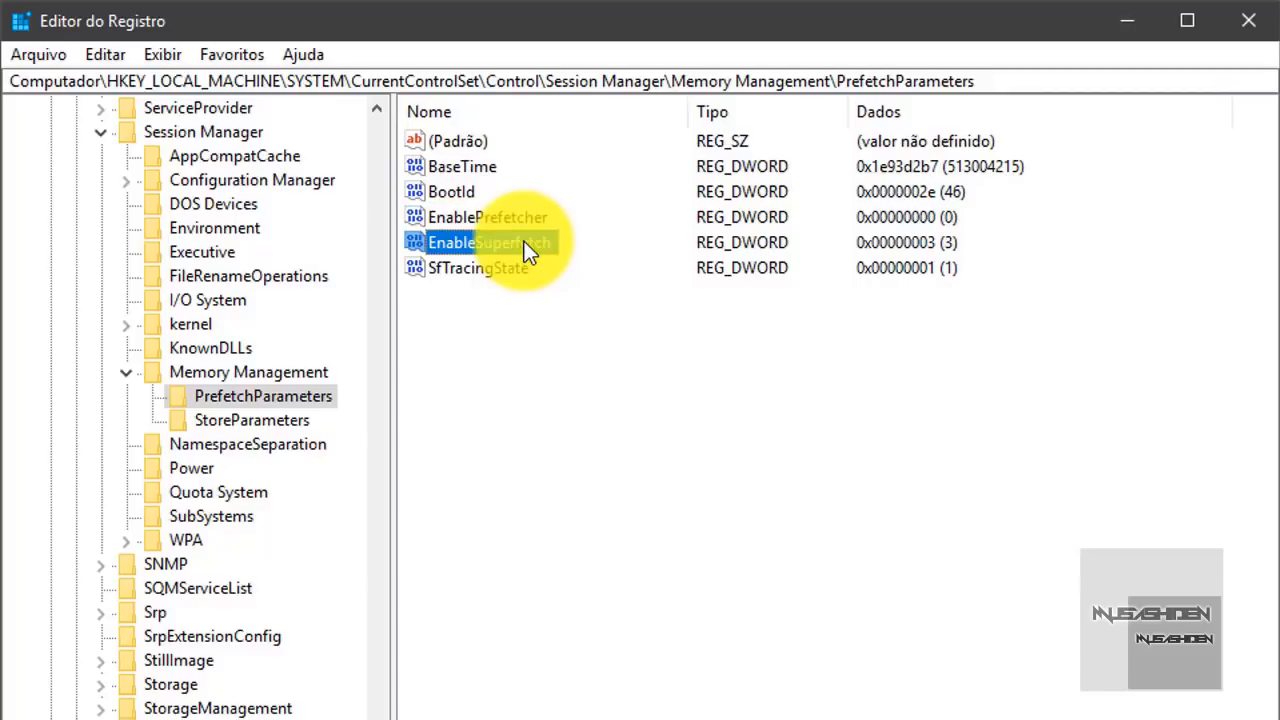
pyautogui.doubleClick(524, 241)
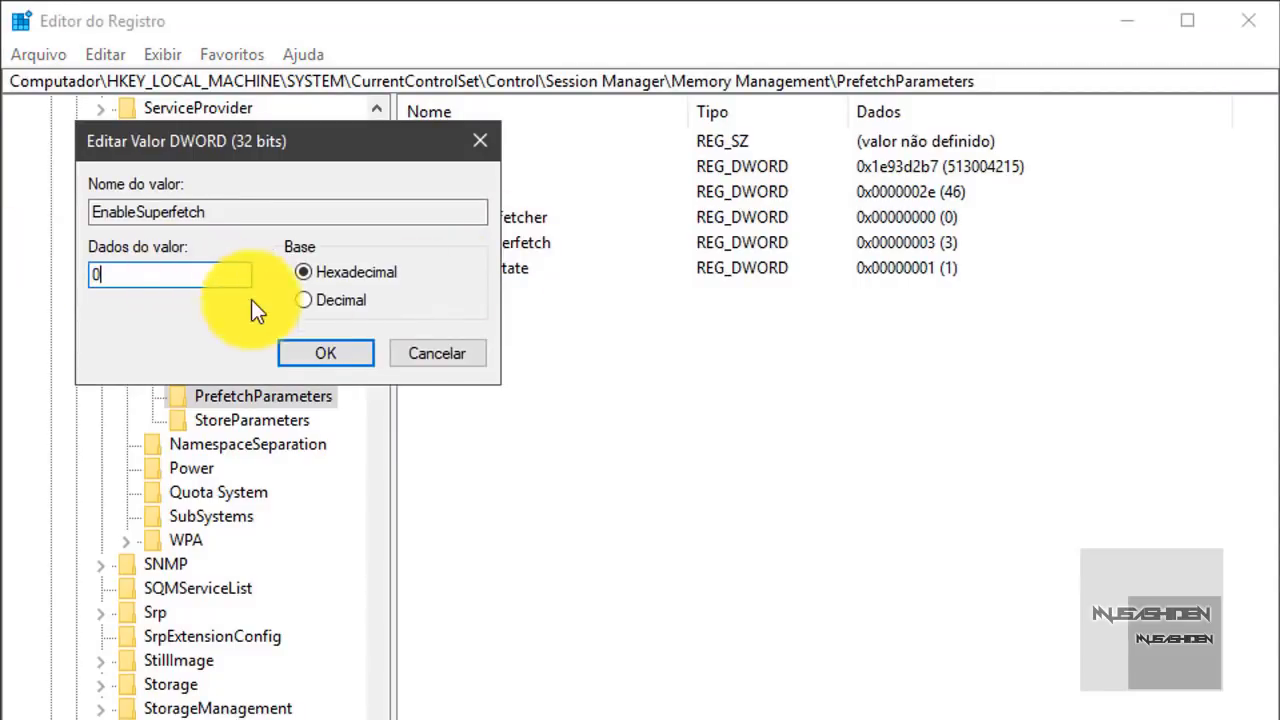
pyautogui.click(327, 354)
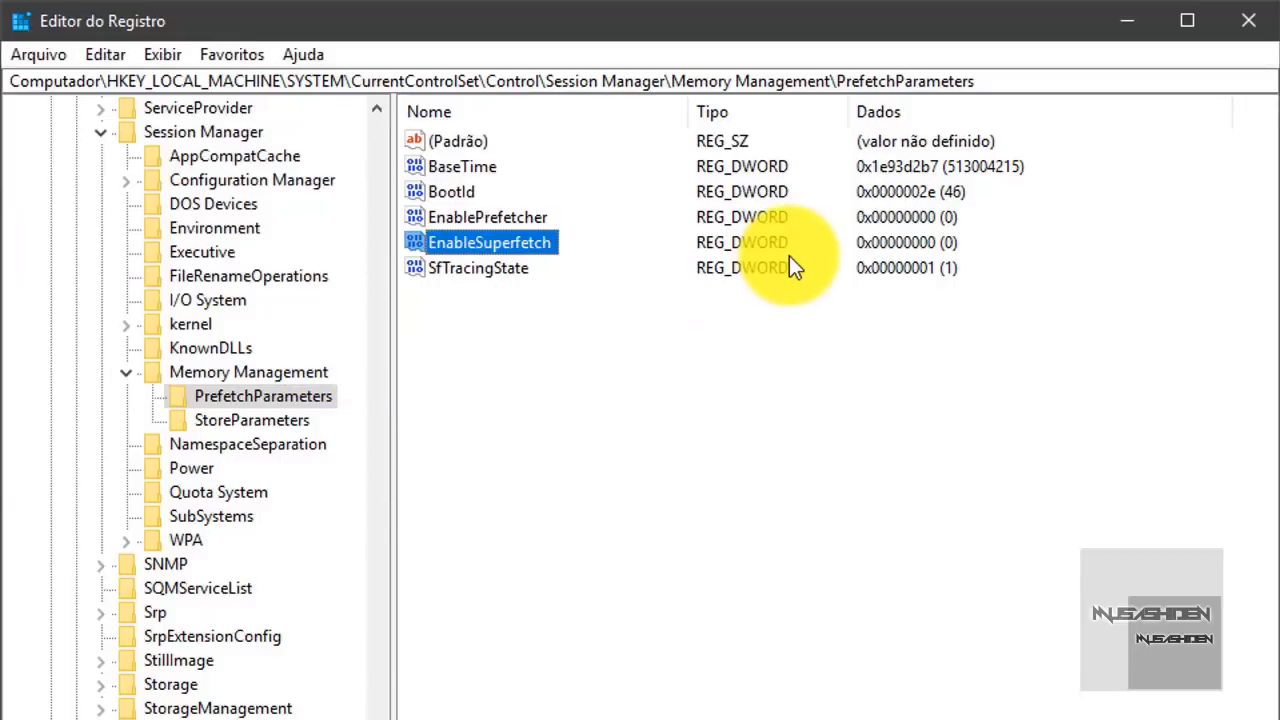
# Step: Recheck the value data of EnablePrefetcher and EnableSuperfetch, accepting 0 for both
pyautogui.doubleClick(509, 222)
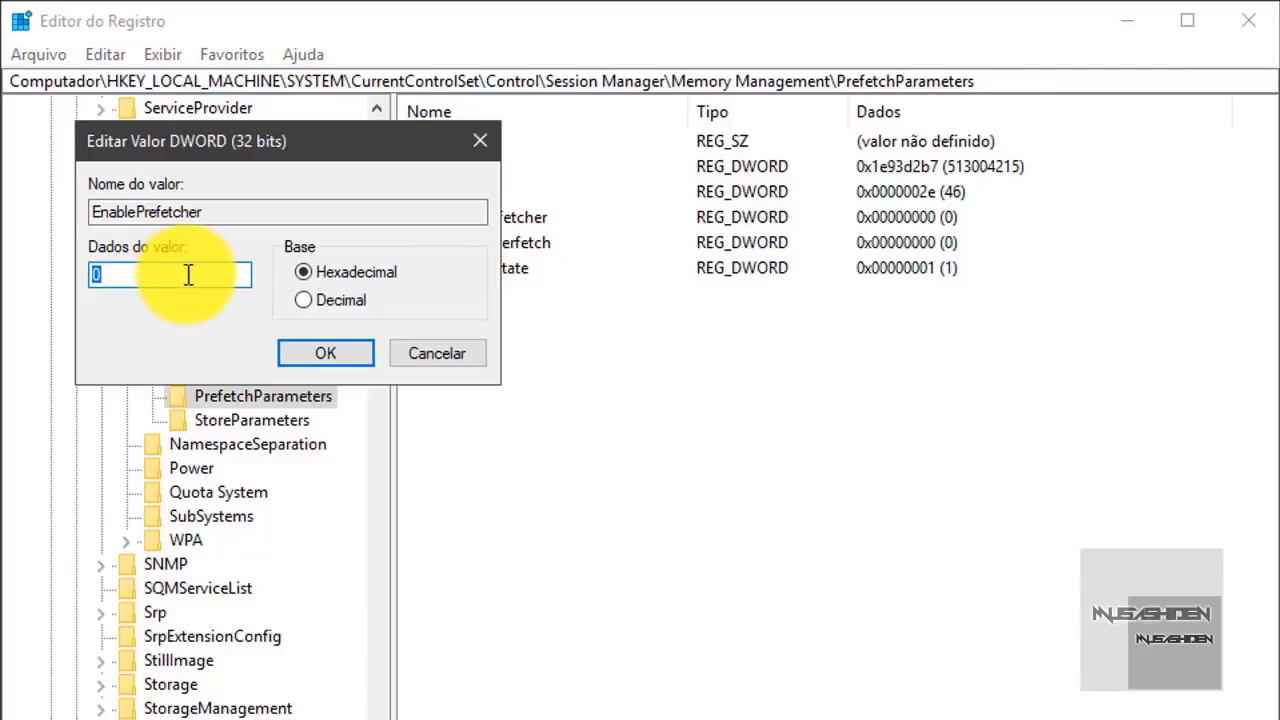
pyautogui.write('0')
pyautogui.click(359, 354)
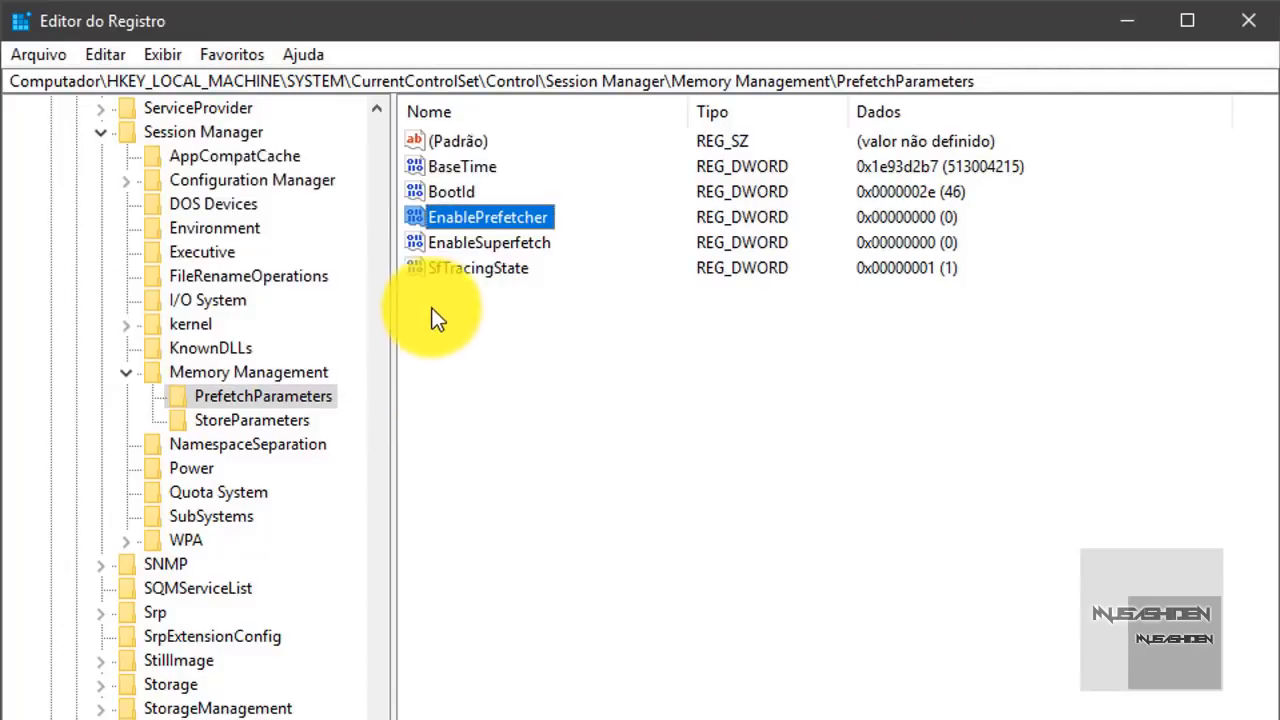
pyautogui.doubleClick(468, 242)
pyautogui.click(341, 356)
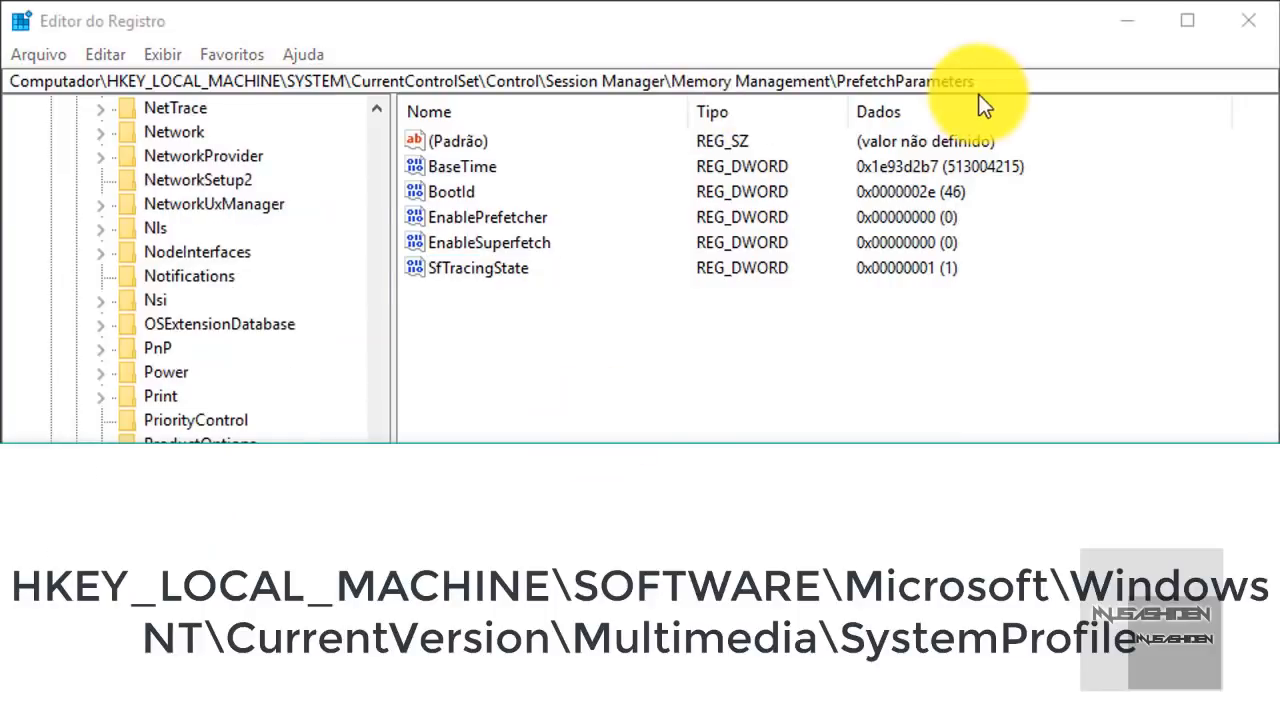
# Step: Go to the key HKEY_LOCAL_MACHINE\SOFTWARE\Microsoft\Windows NT\CurrentVersion\Multimedia\SystemProfile
pyautogui.moveTo(978, 84); pyautogui.dragTo(25, 30)
pyautogui.write('HKEY_LOCAL_MACHINE\\SOFTWARE\\Microsoft\\Windows NT\\CurrentVersion\\Multimedia\\SystemProfile')
pyautogui.press('Return')
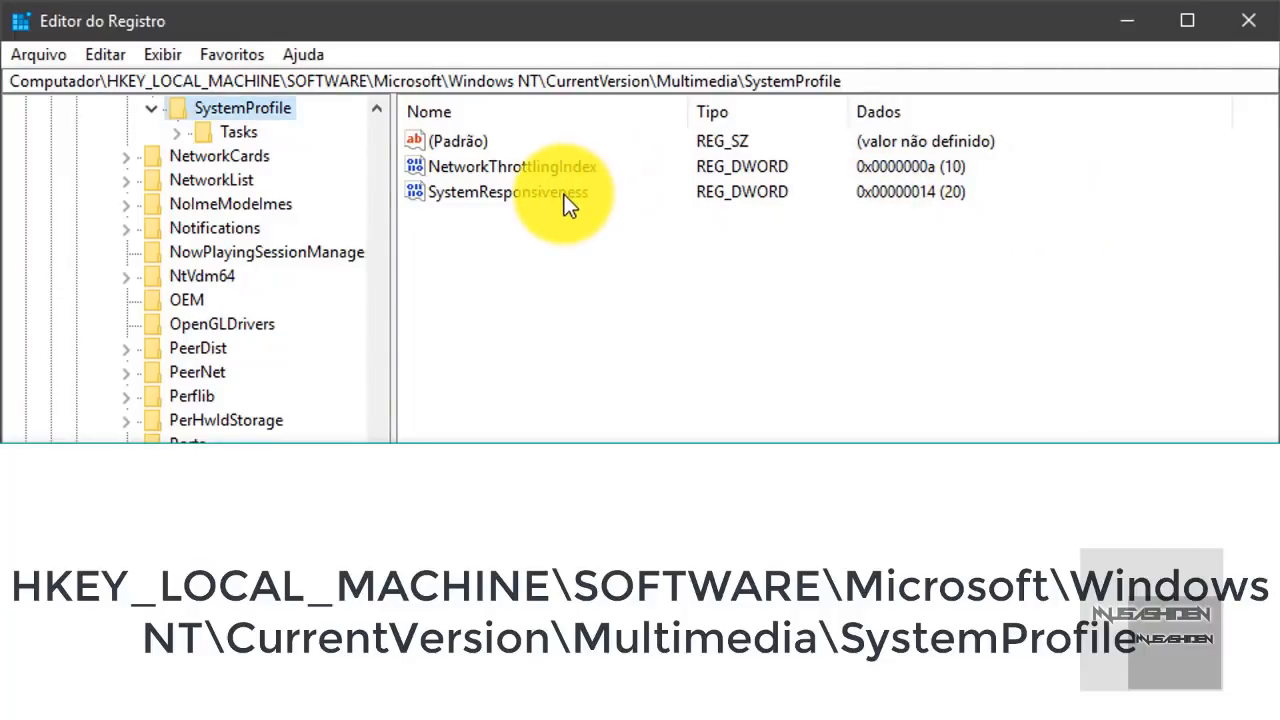
# Step: Set the value data of SystemResponsiveness to 10 in hexadecimal
pyautogui.click(489, 192)
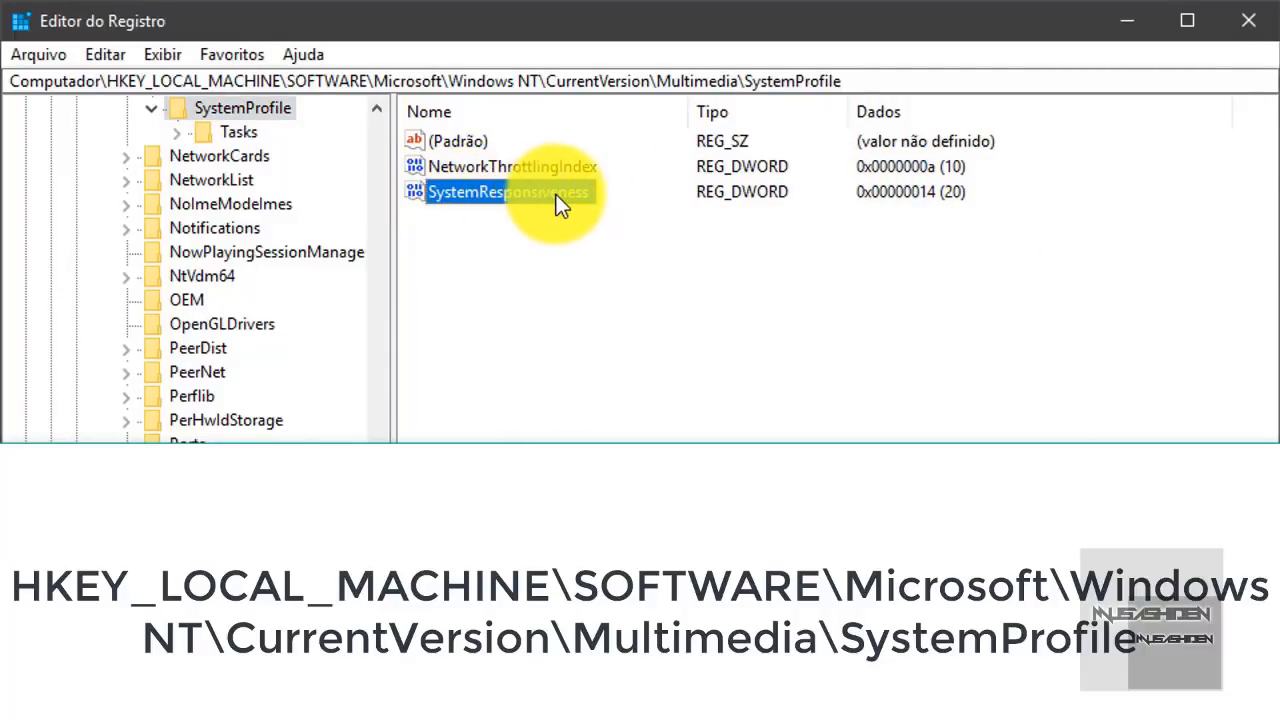
pyautogui.doubleClick(550, 193)
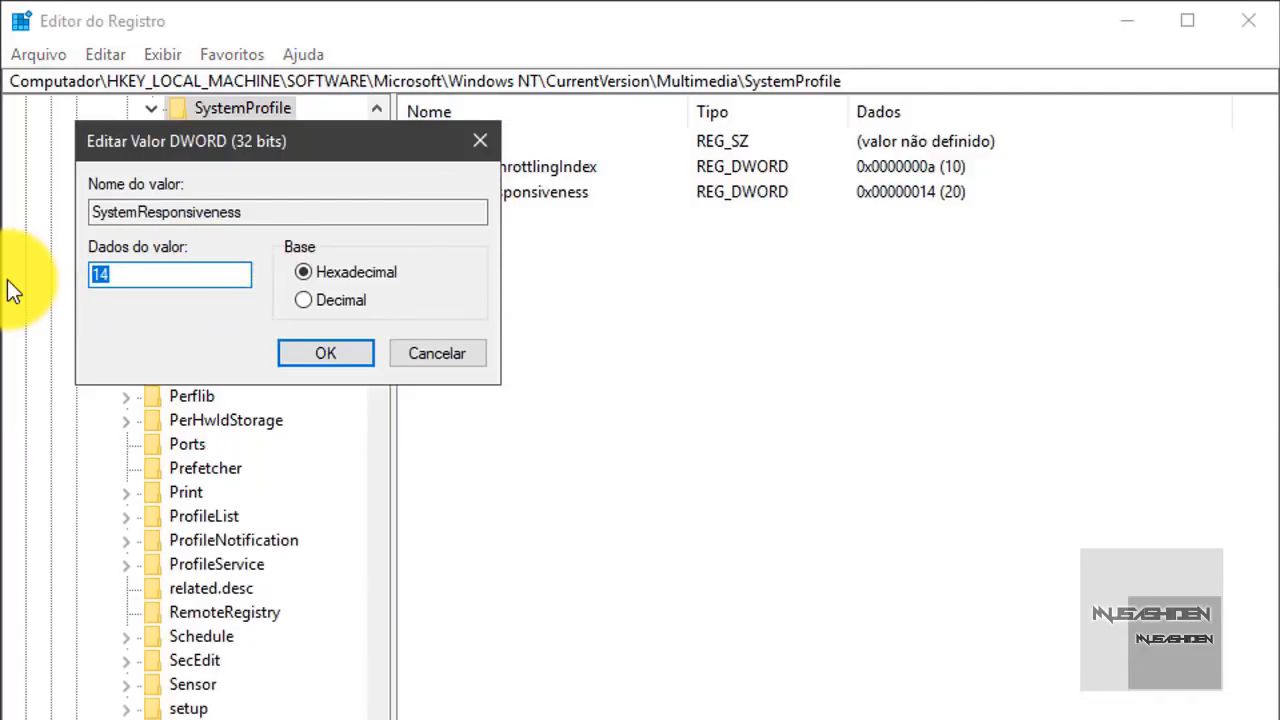
pyautogui.write('10')
pyautogui.click(294, 347)
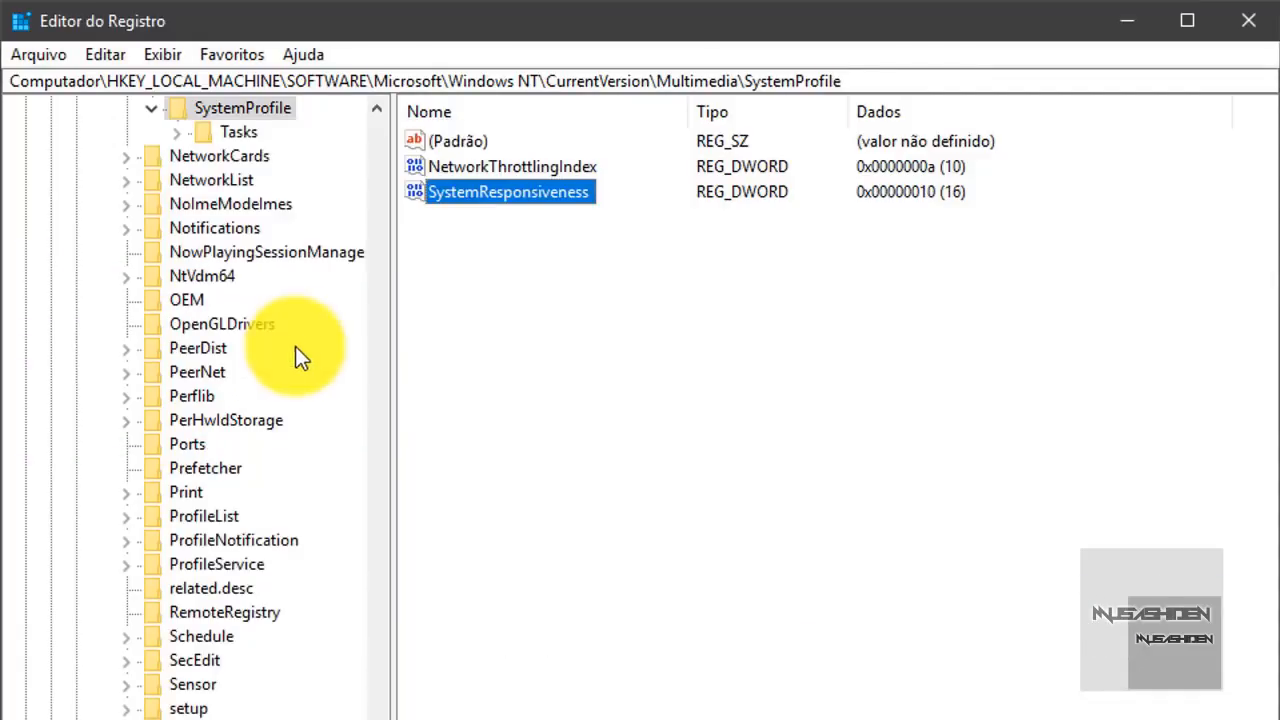
pyautogui.click(775, 320)
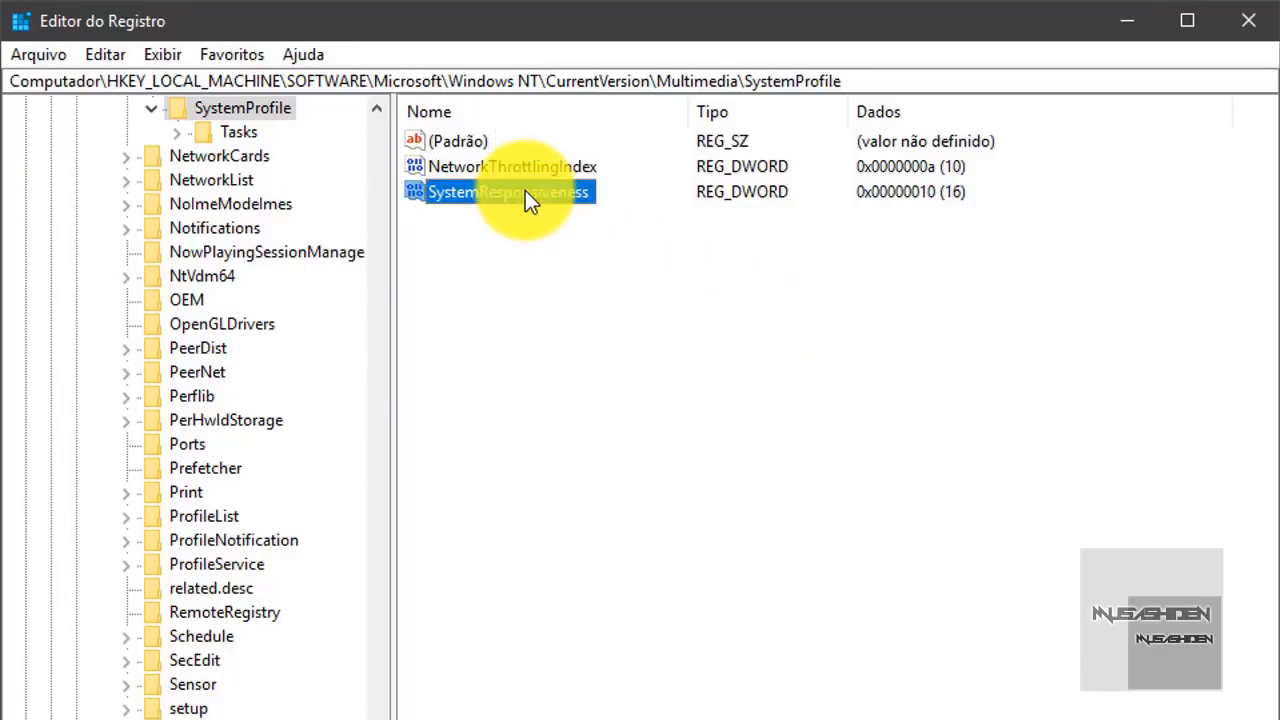
# Step: Recheck the value data of SystemResponsiveness twice, accepting 10 in hexadecimal
pyautogui.doubleClick(525, 193)
pyautogui.click(304, 348)
pyautogui.click(822, 332)
pyautogui.doubleClick(560, 194)
pyautogui.click(181, 276)
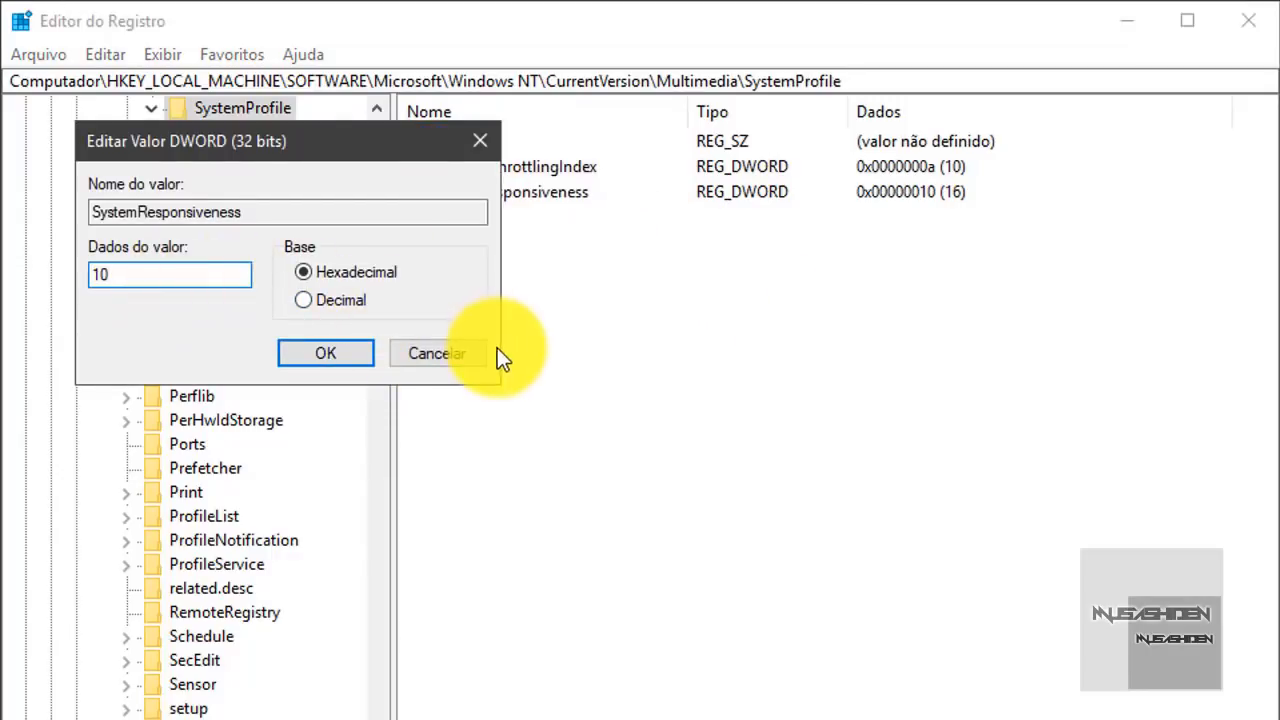
pyautogui.click(354, 353)
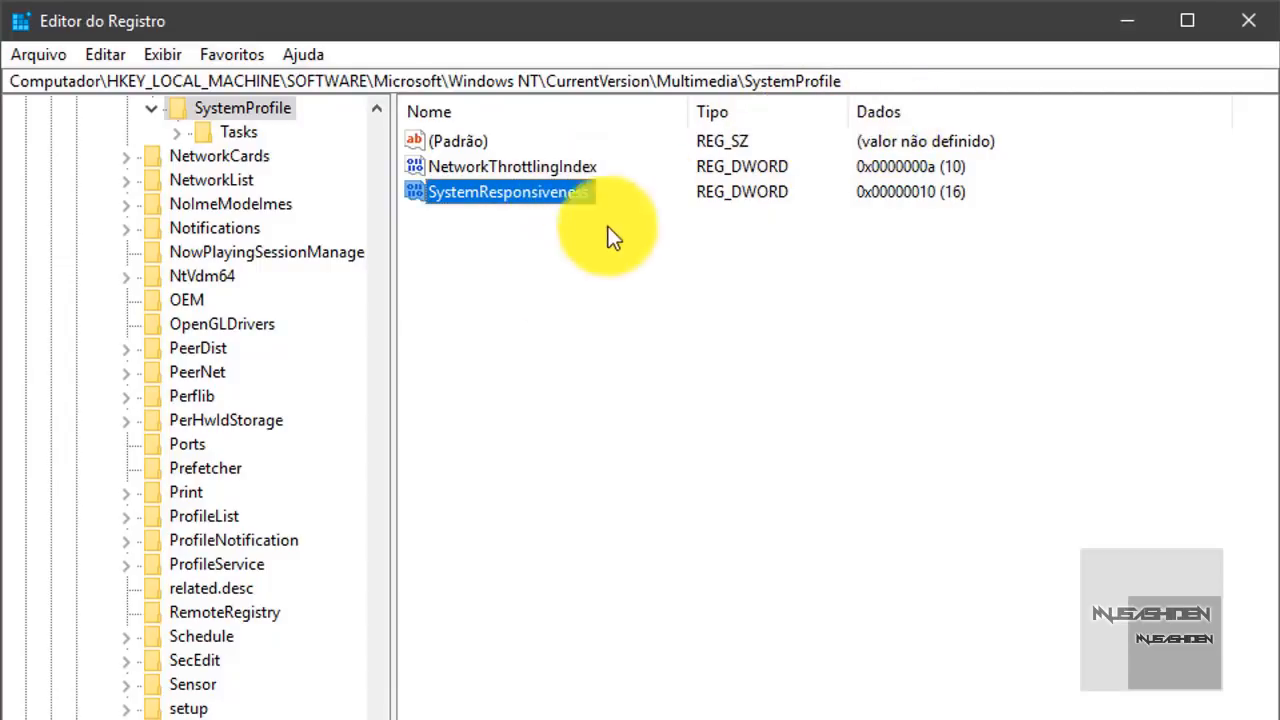
# Step: Look through the key tree up to its root, view SystemResponsiveness's value data once more and cancel the edit
pyautogui.scroll(20, 233, 374)
pyautogui.scroll(20, 262, 354)
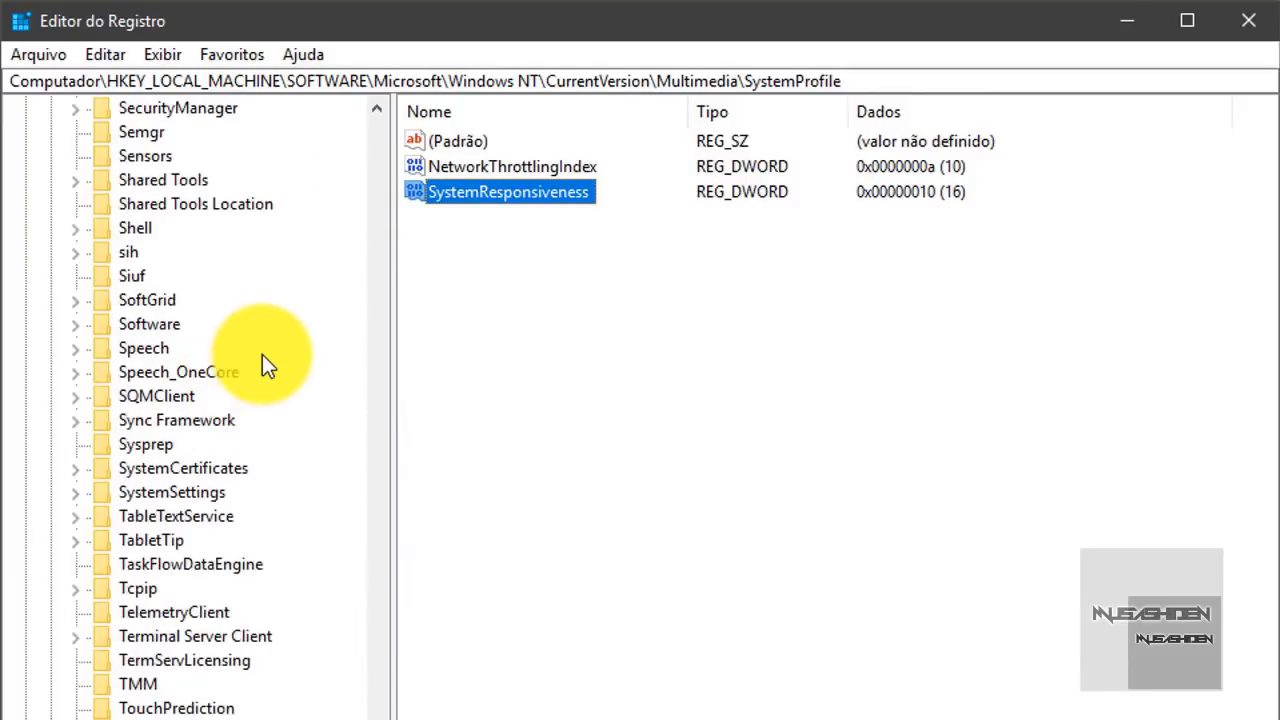
pyautogui.scroll(12, 271, 357)
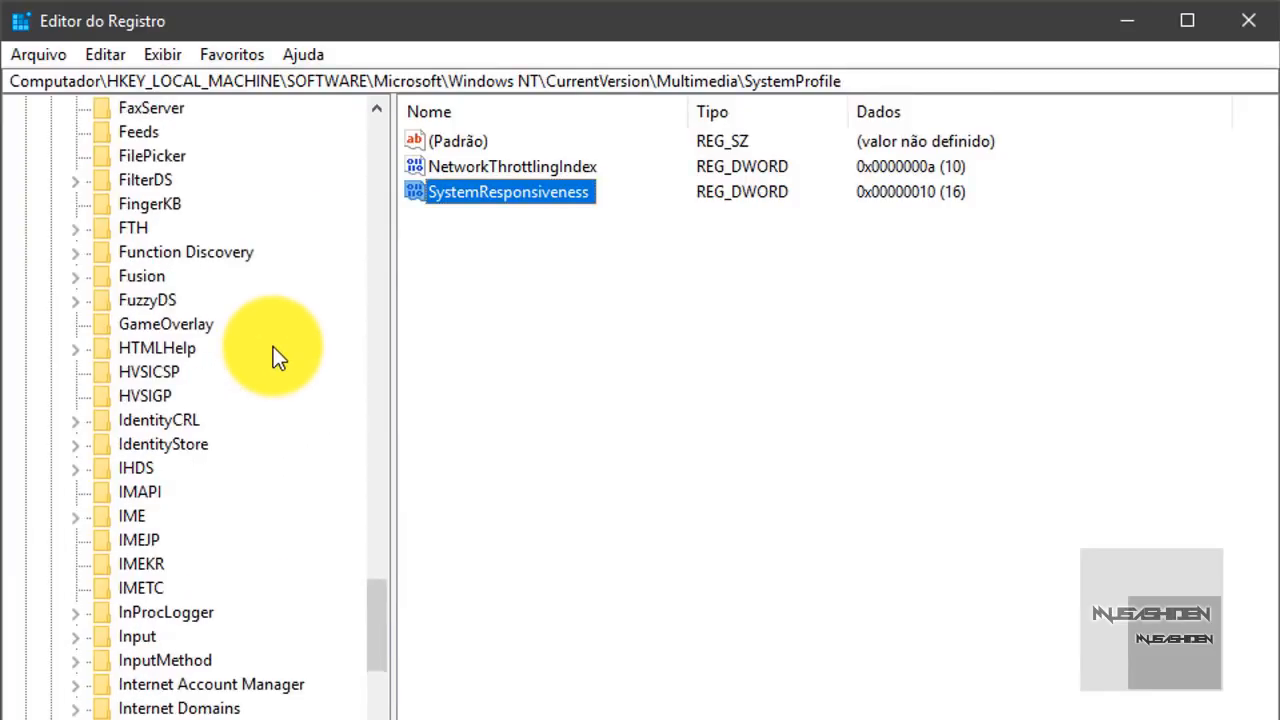
pyautogui.moveTo(380, 644); pyautogui.dragTo(378, 150)
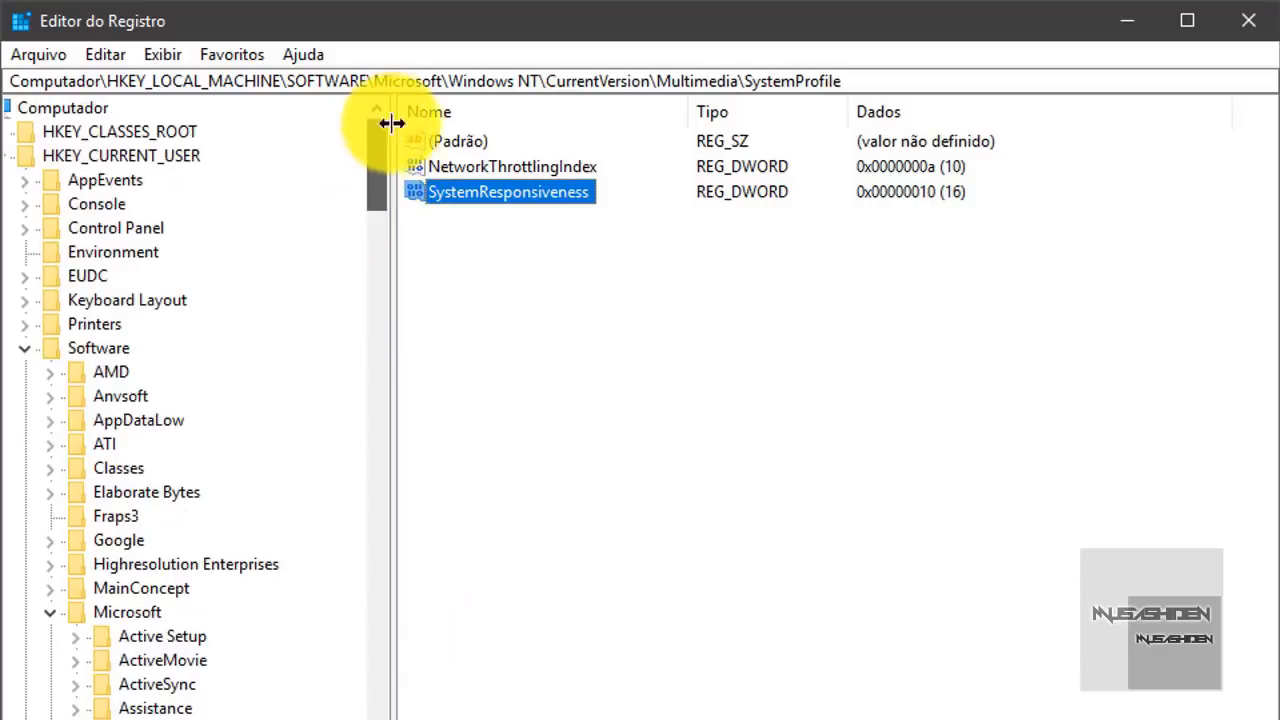
pyautogui.doubleClick(505, 200)
pyautogui.click(170, 277)
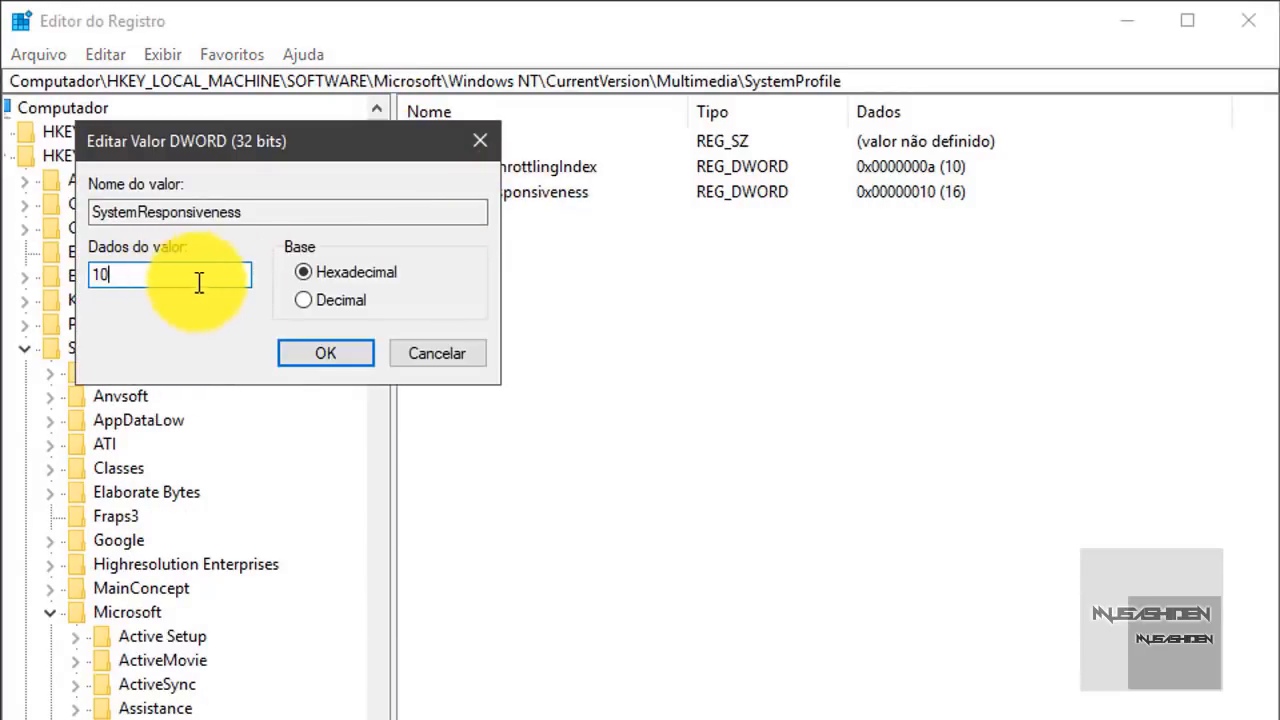
pyautogui.click(455, 360)
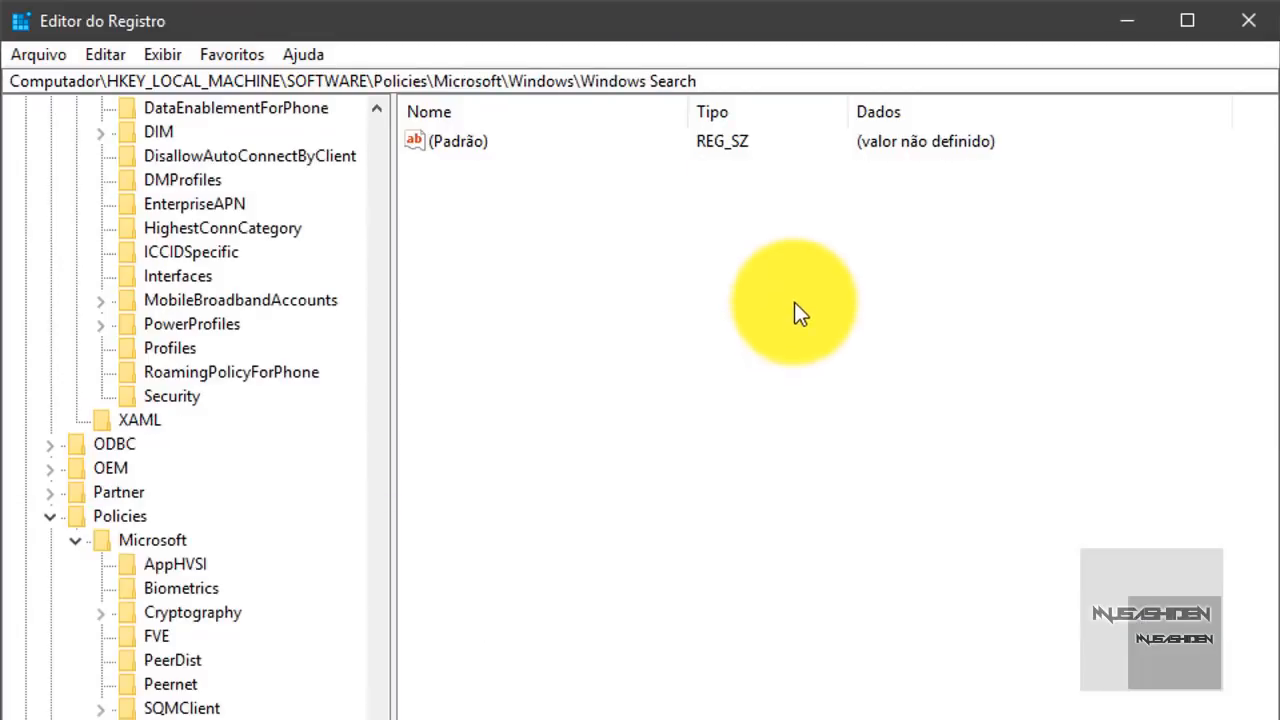
# Step: Try to create another key named Windows Search inside Policies\Microsoft\Windows, abandon the naming and delete the new key
pyautogui.scroll(-7, 190, 700)
pyautogui.scroll(2, 190, 700)
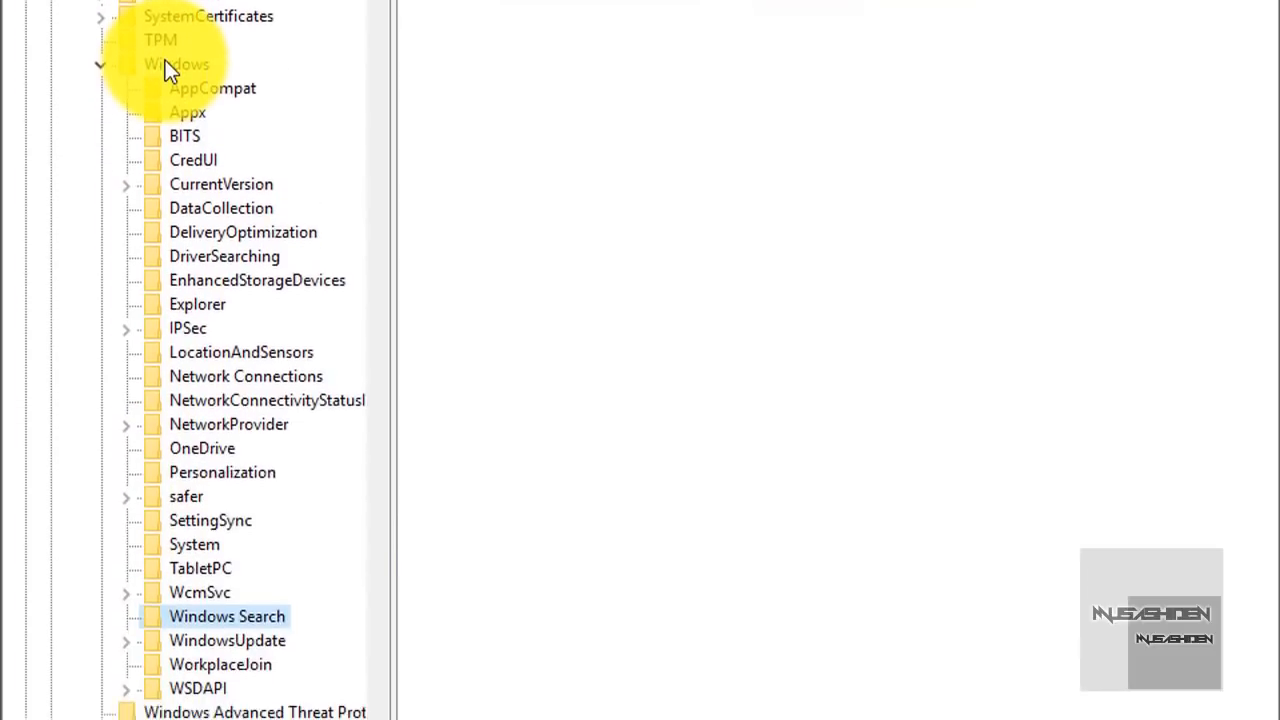
pyautogui.click(170, 350)
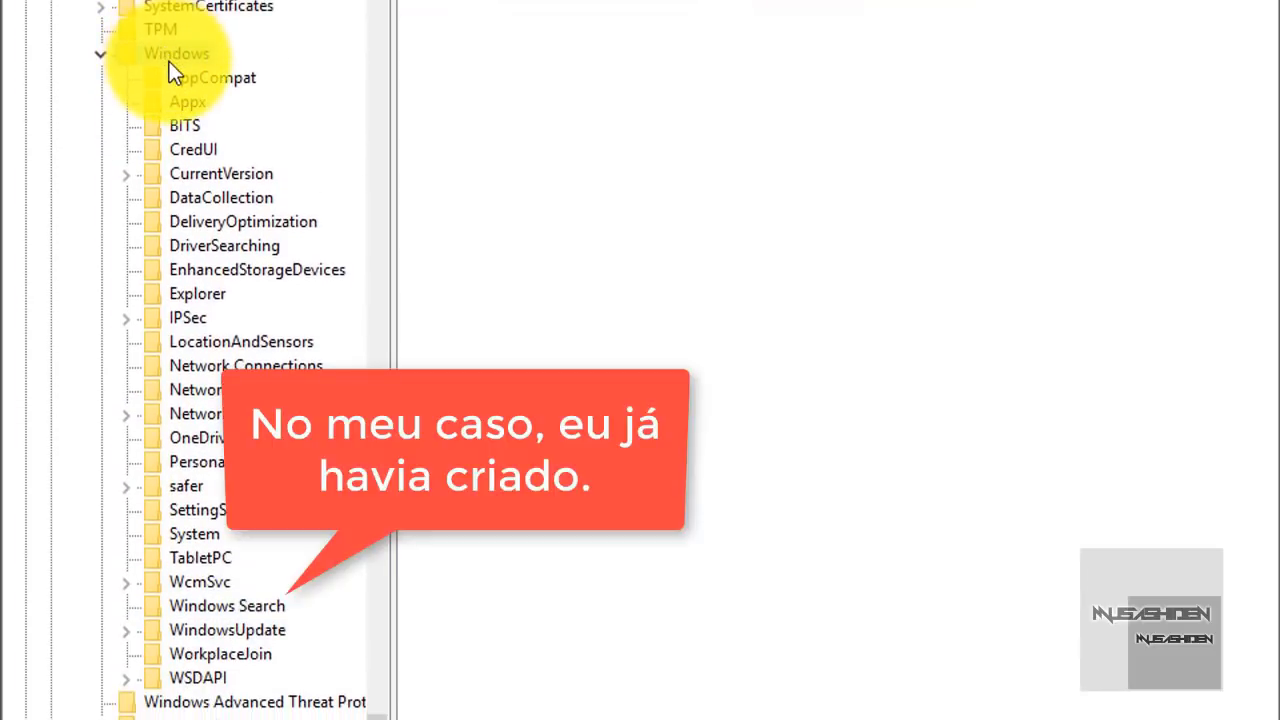
pyautogui.click(210, 605)
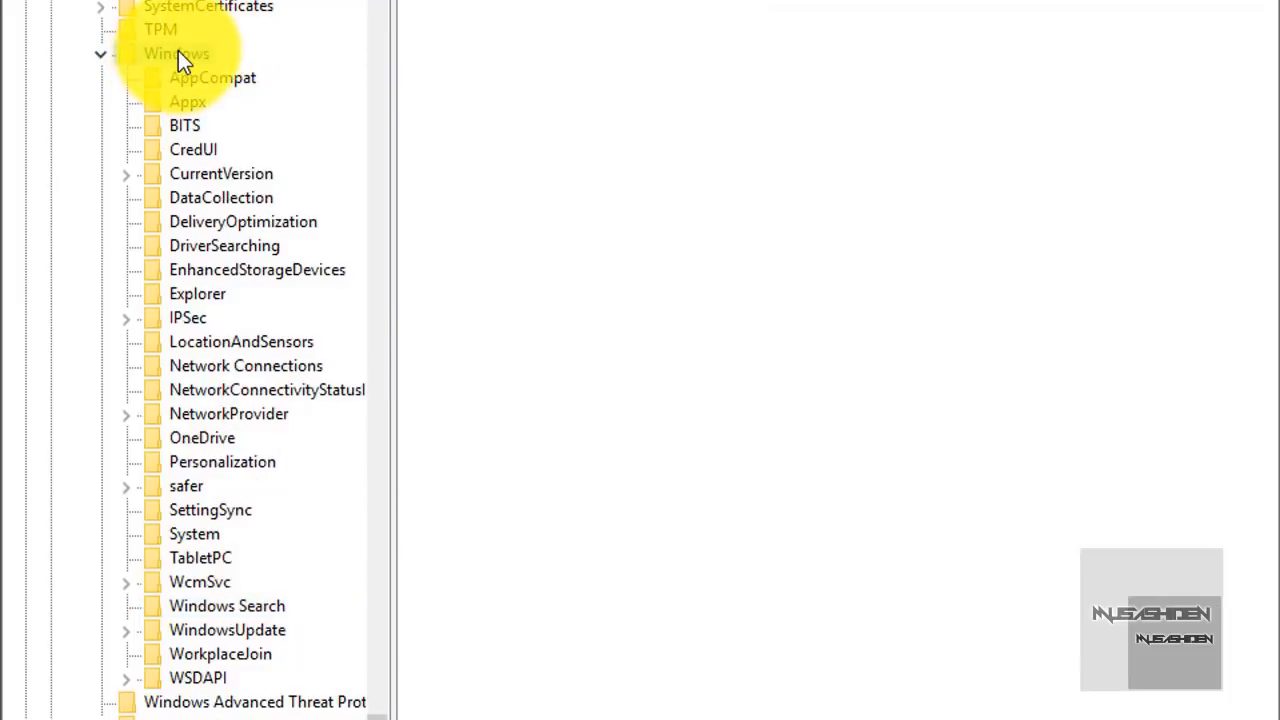
pyautogui.rightClick(178, 50)
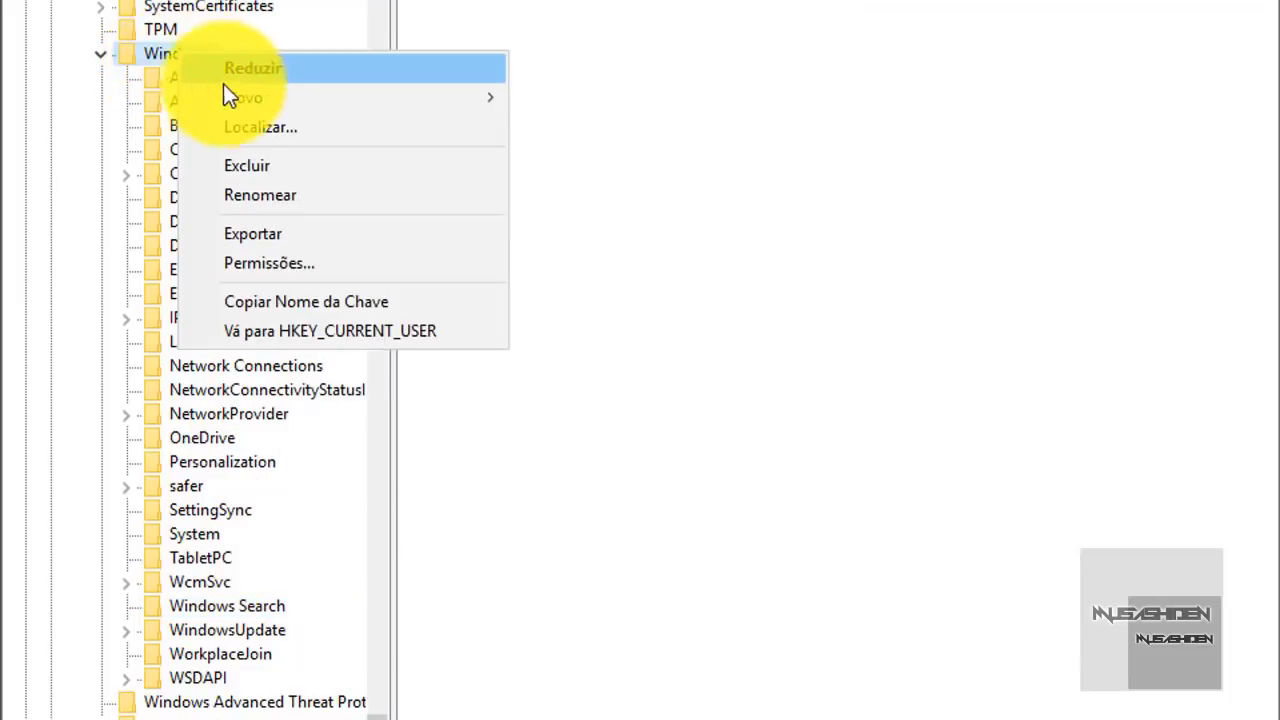
pyautogui.moveTo(281, 105)
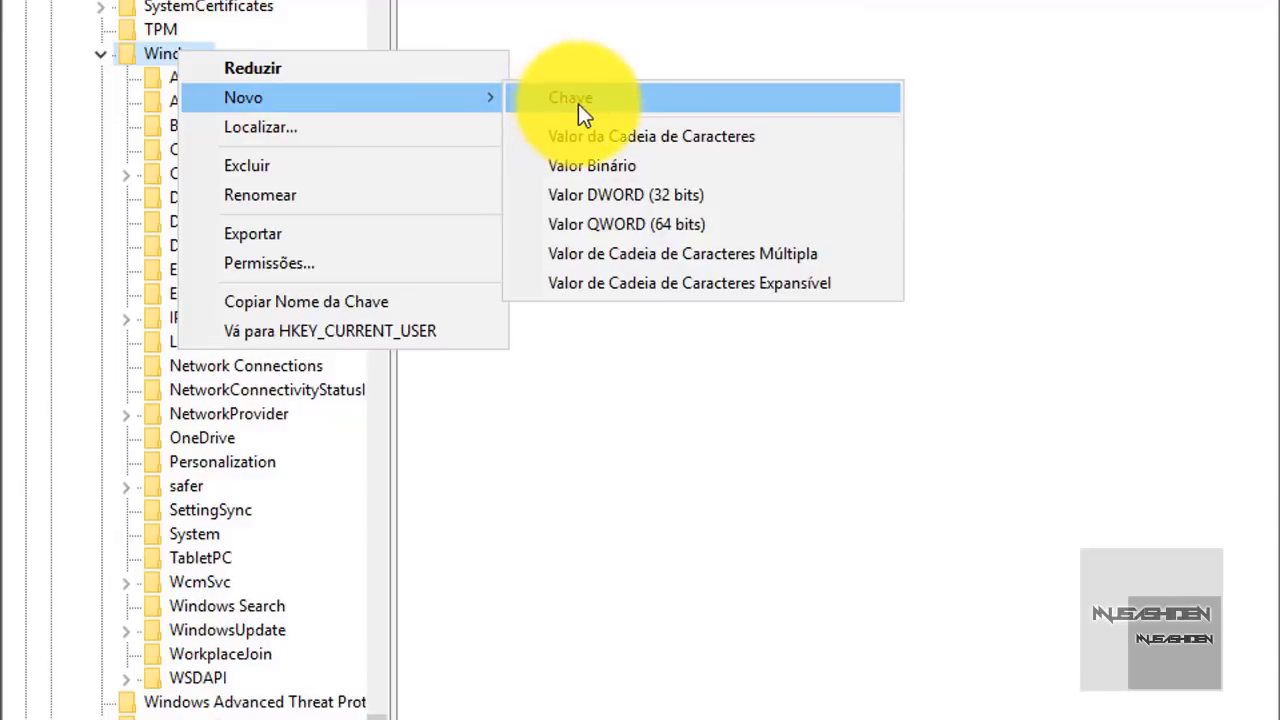
pyautogui.click(638, 98)
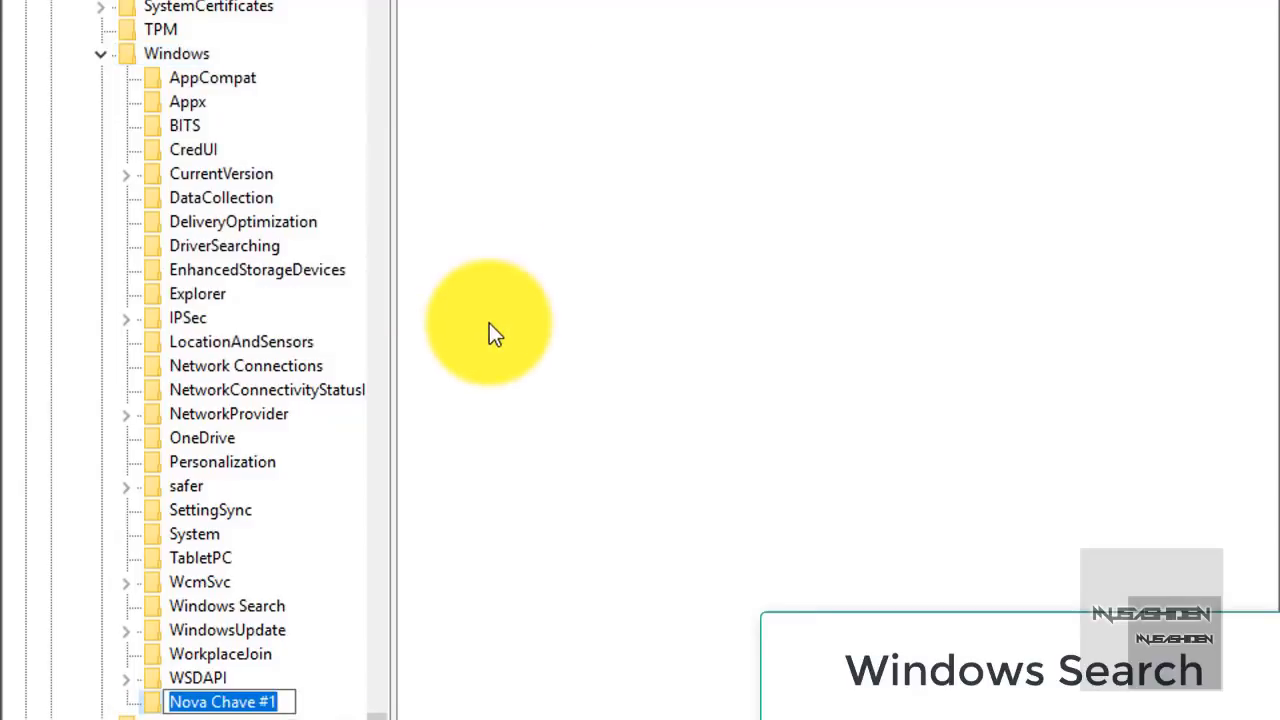
pyautogui.write('Windows Search')
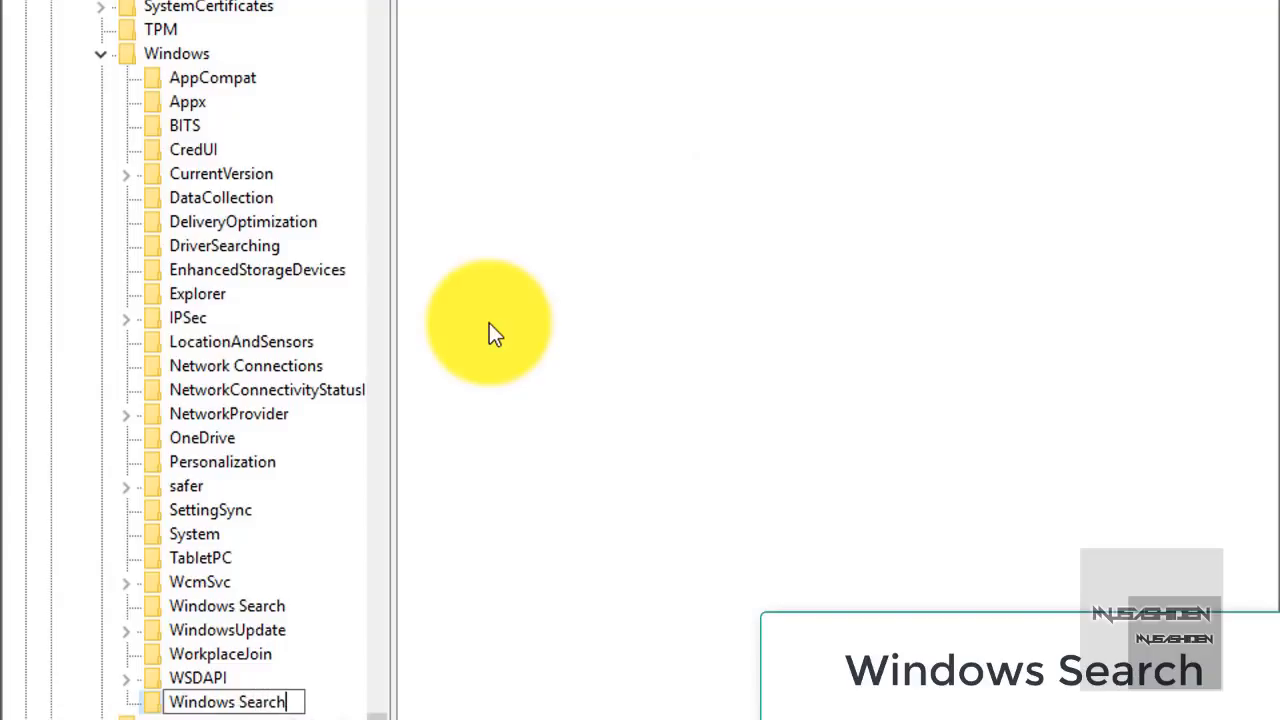
pyautogui.press('Escape')
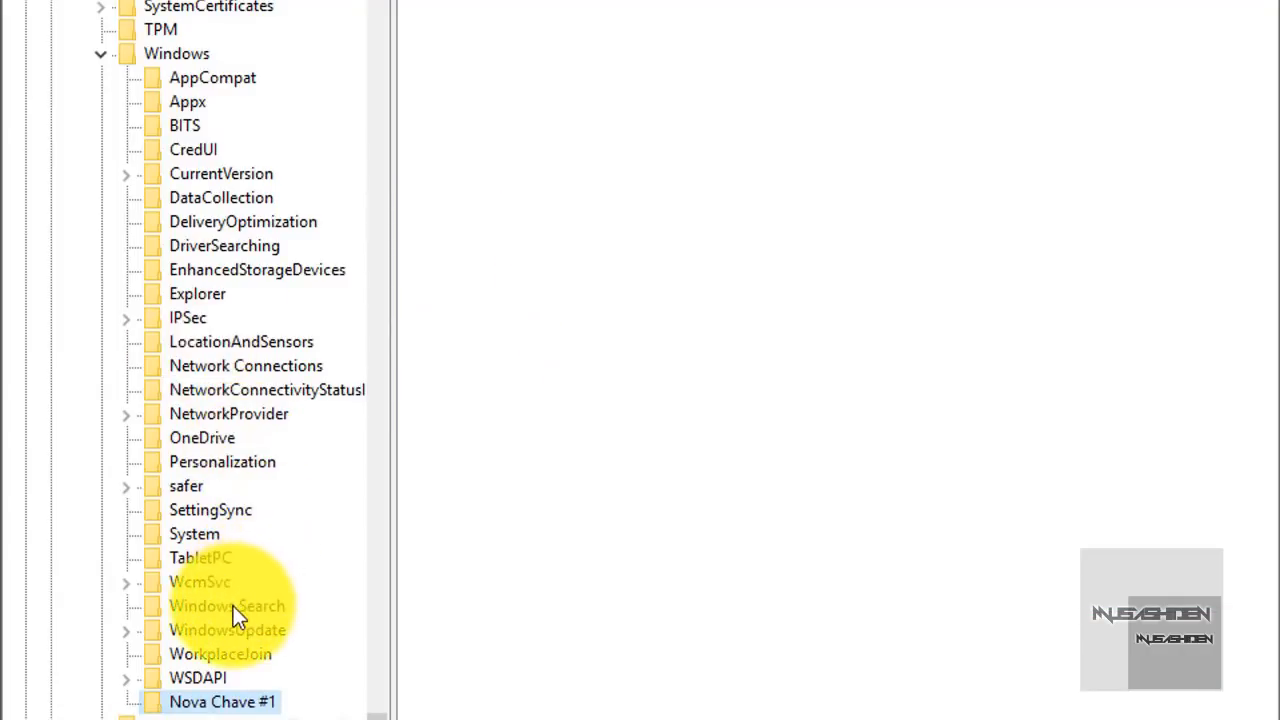
pyautogui.press('Delete')
pyautogui.click(1279, 407)
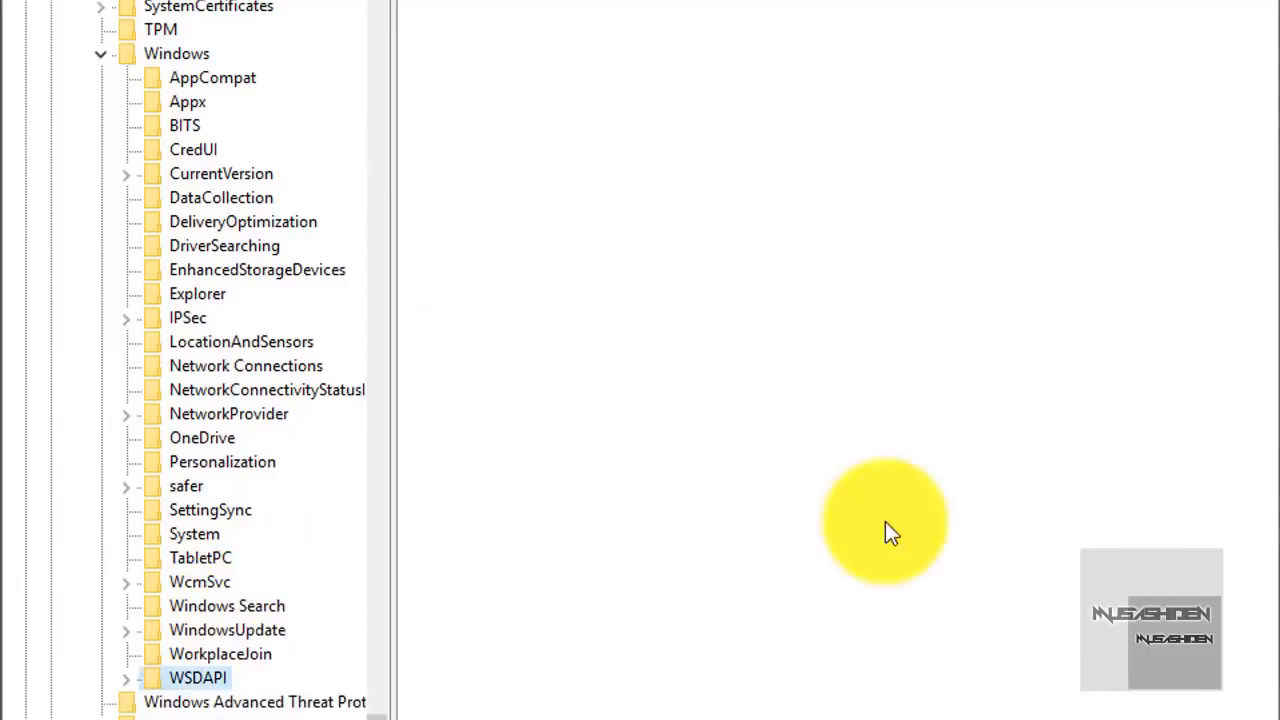
# Step: Select the existing Windows Search key and try a system search for "rgrge", dismissing it again
pyautogui.click(214, 607)
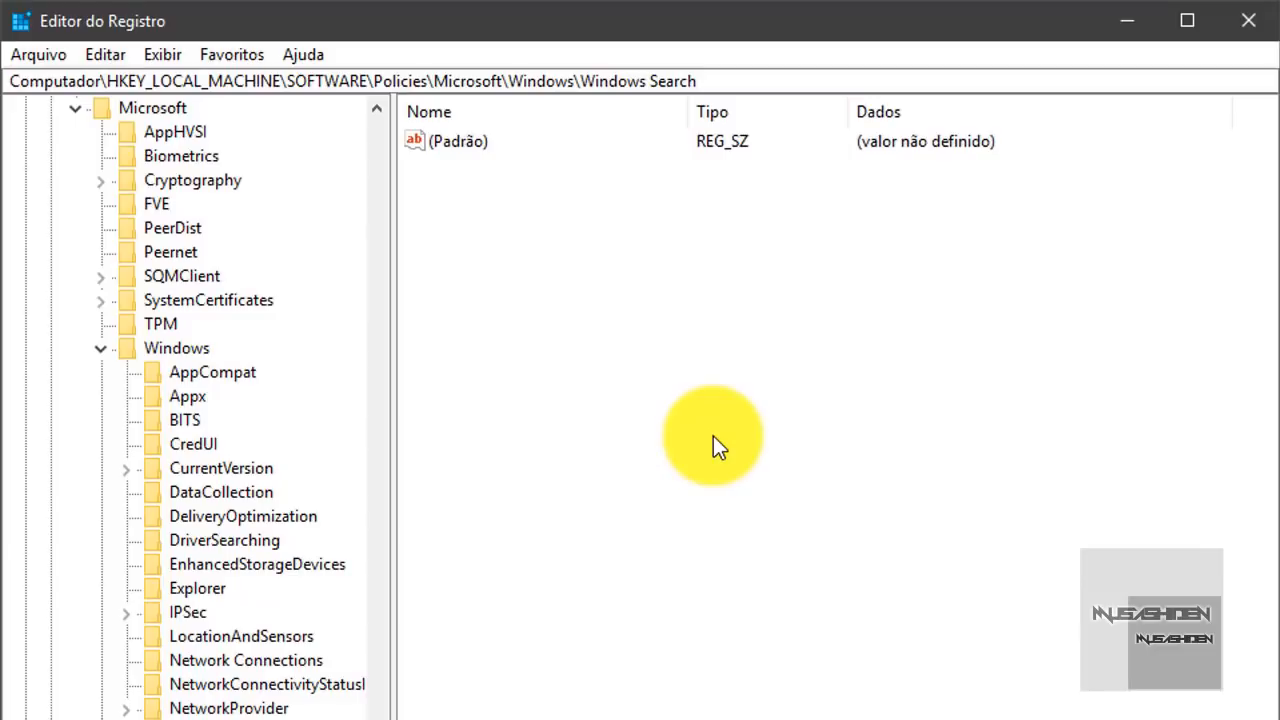
pyautogui.press('super')
pyautogui.write('rgrge')
pyautogui.press('Escape')
# Step: Create a 32-bit DWORD value named AllowCortana in the Windows Search key
pyautogui.rightClick(544, 325)
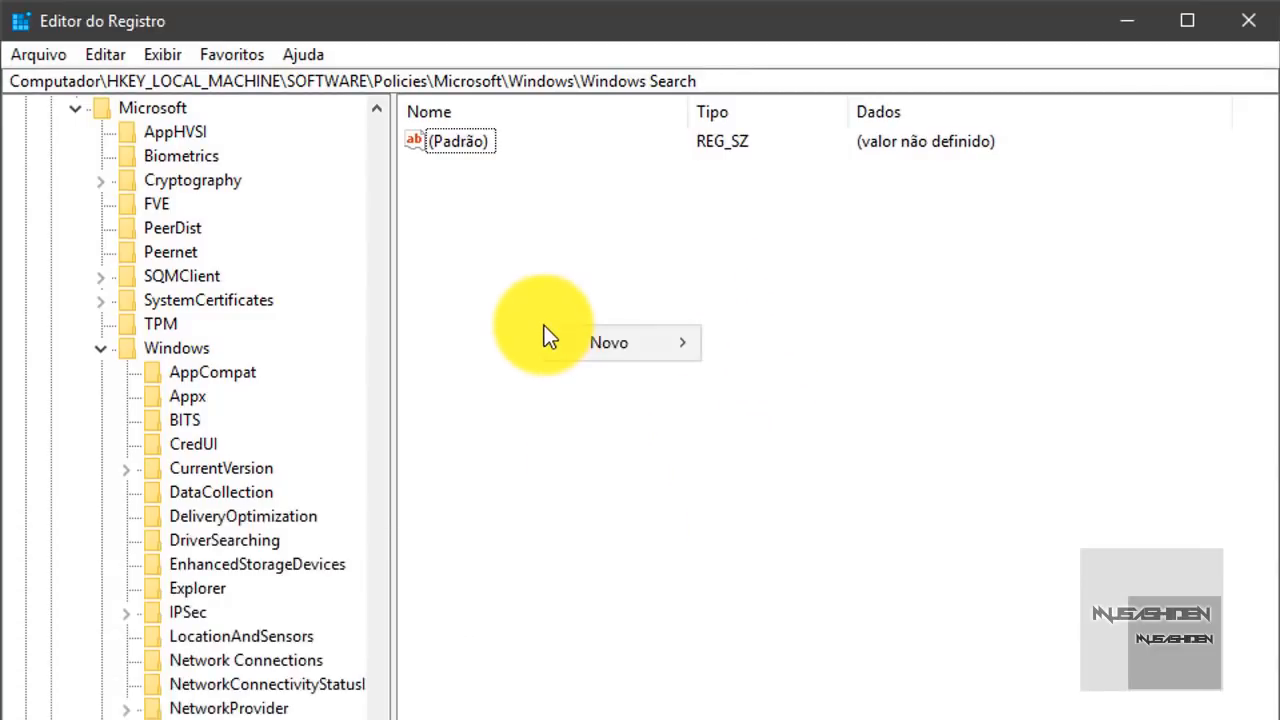
pyautogui.moveTo(620, 342)
pyautogui.click(857, 420)
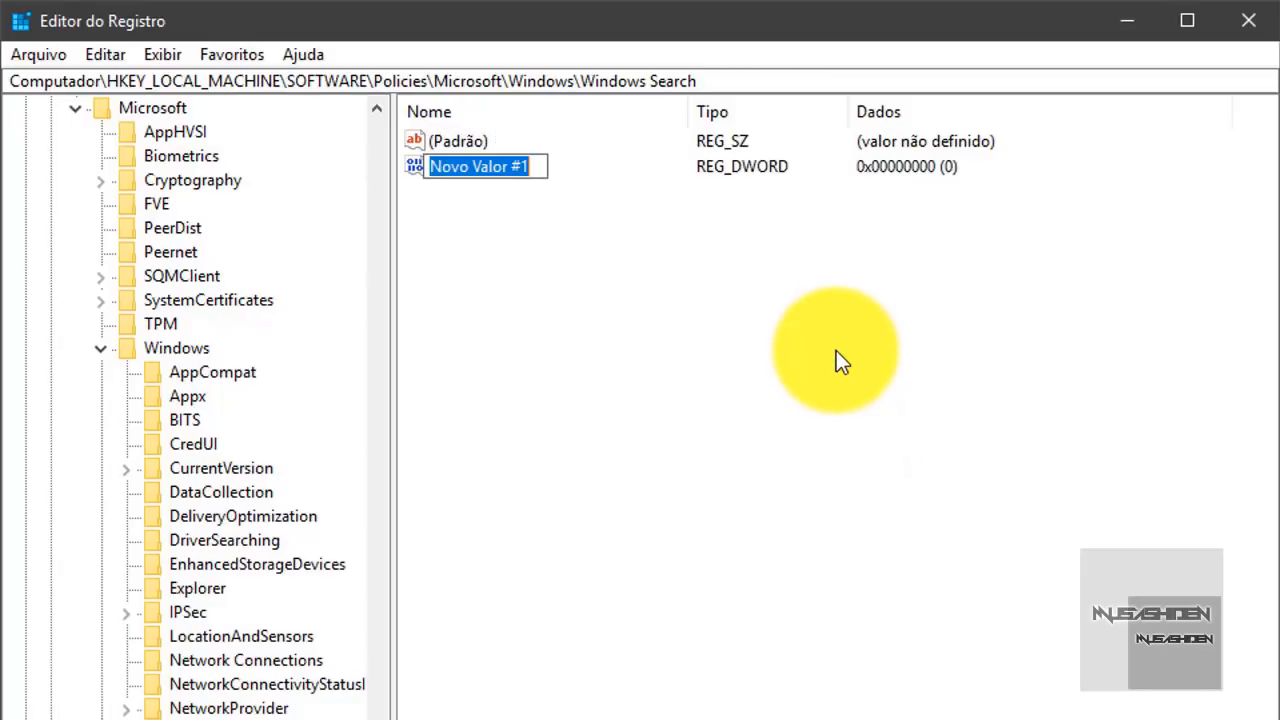
pyautogui.write('AllowCortana')
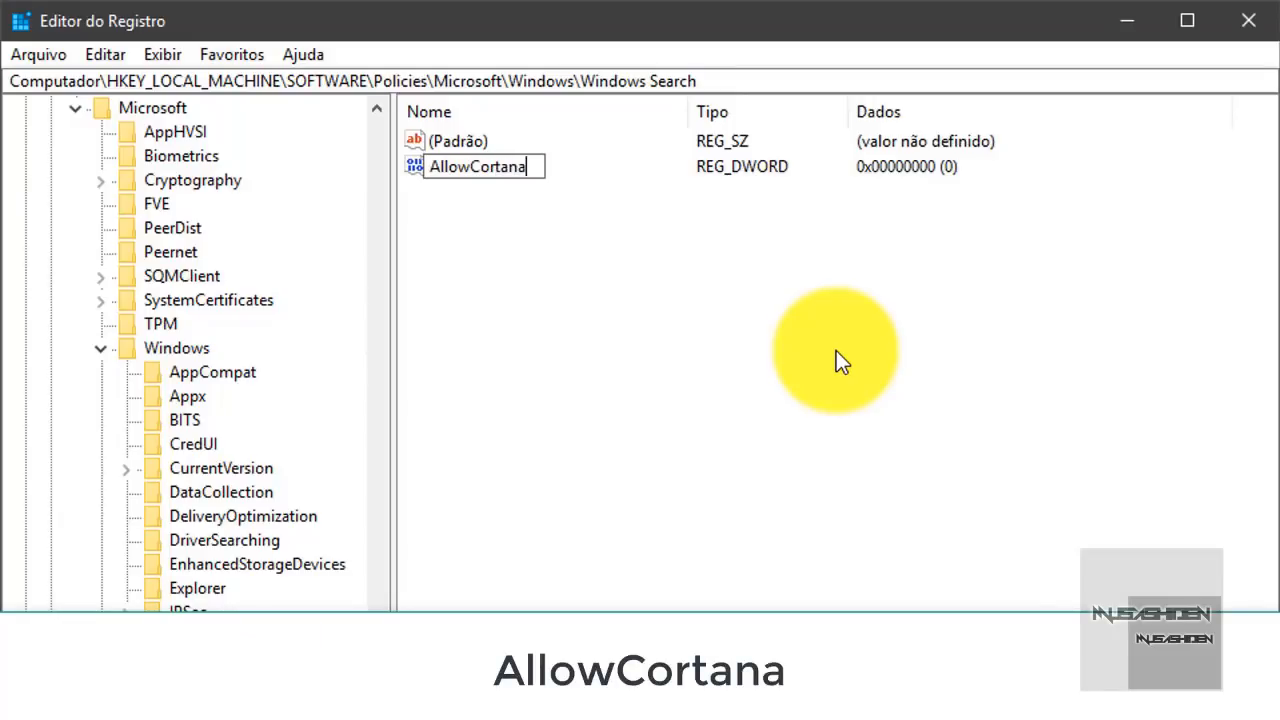
pyautogui.press('Return')
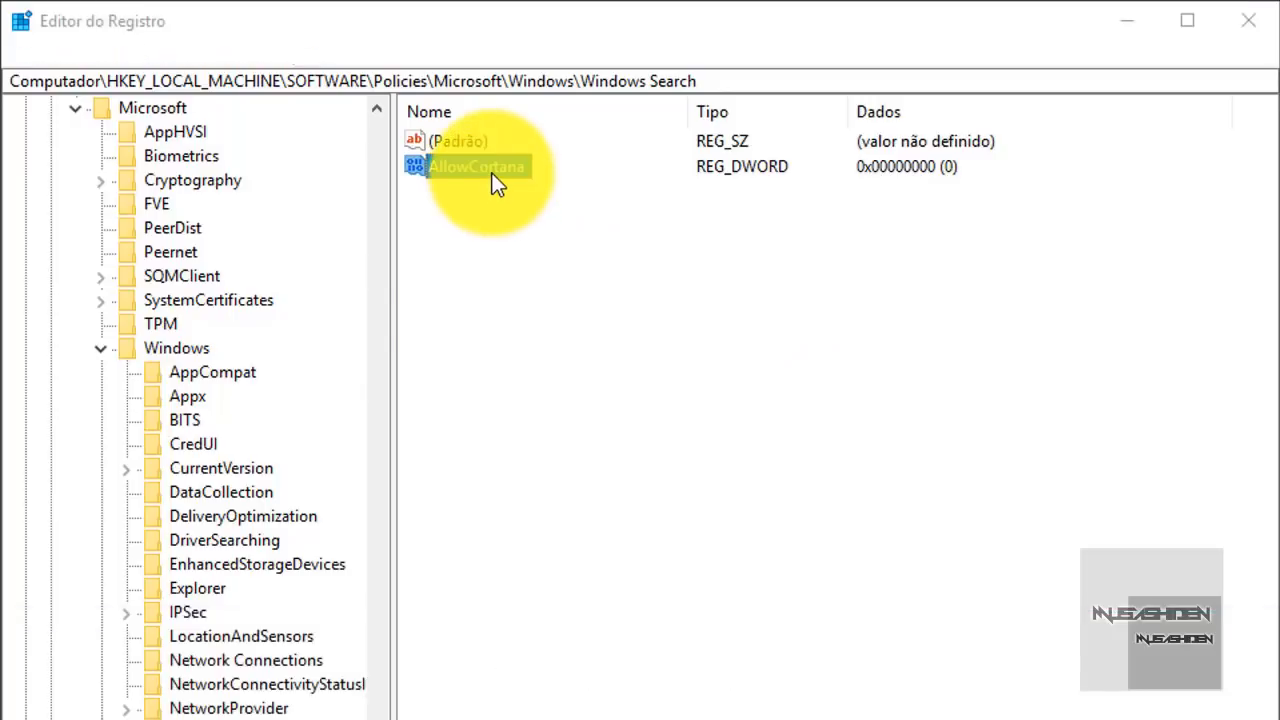
# Step: Review the value data of AllowCortana and accept 0 in hexadecimal
pyautogui.doubleClick(492, 172)
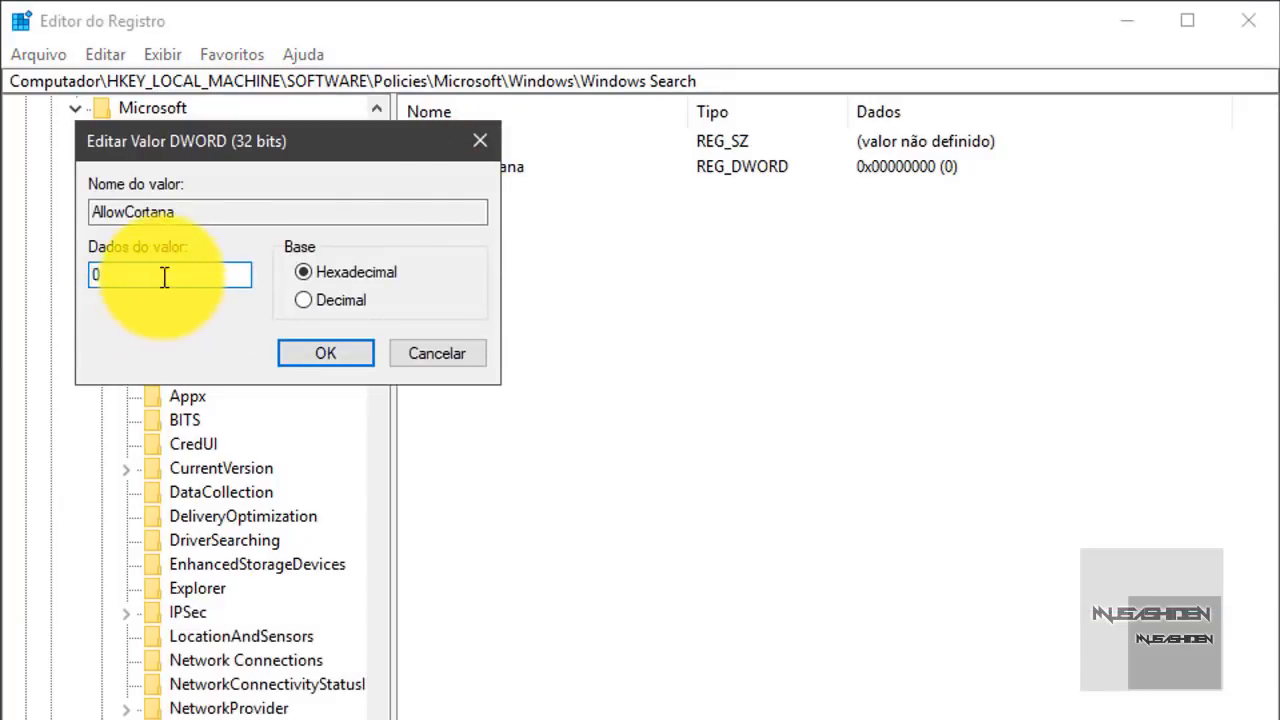
pyautogui.click(200, 276)
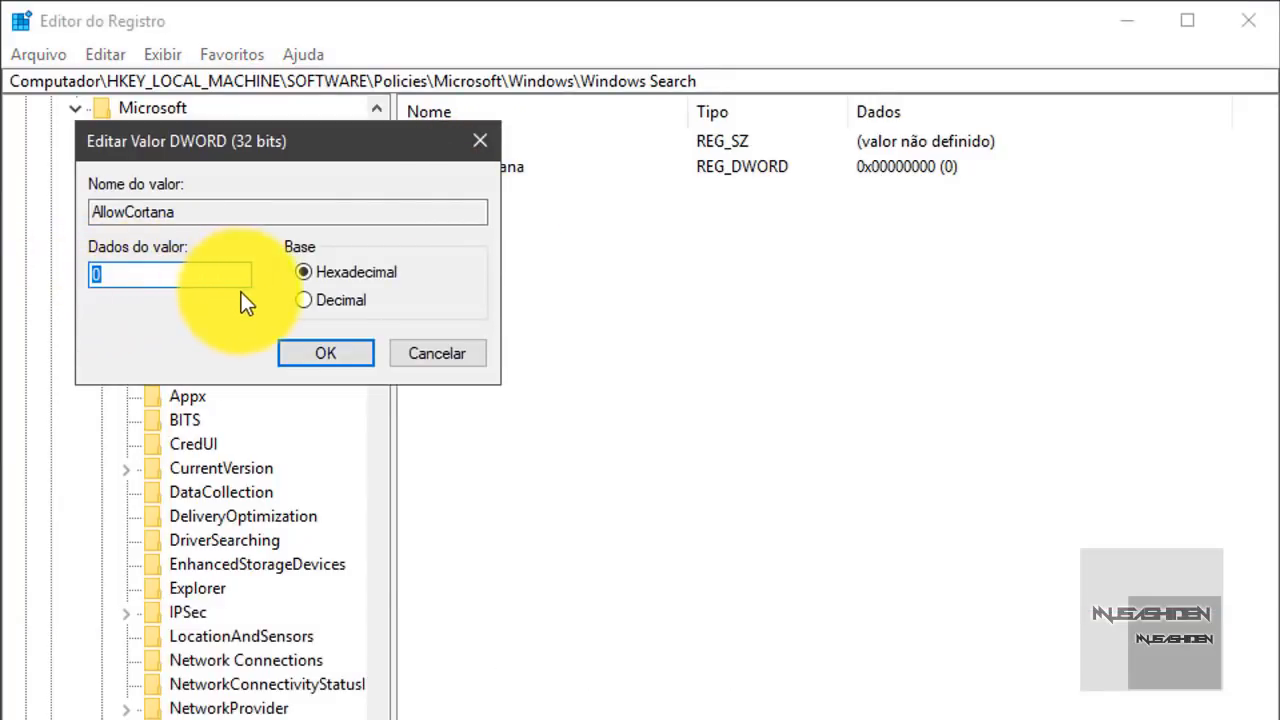
pyautogui.click(314, 352)
pyautogui.click(632, 310)
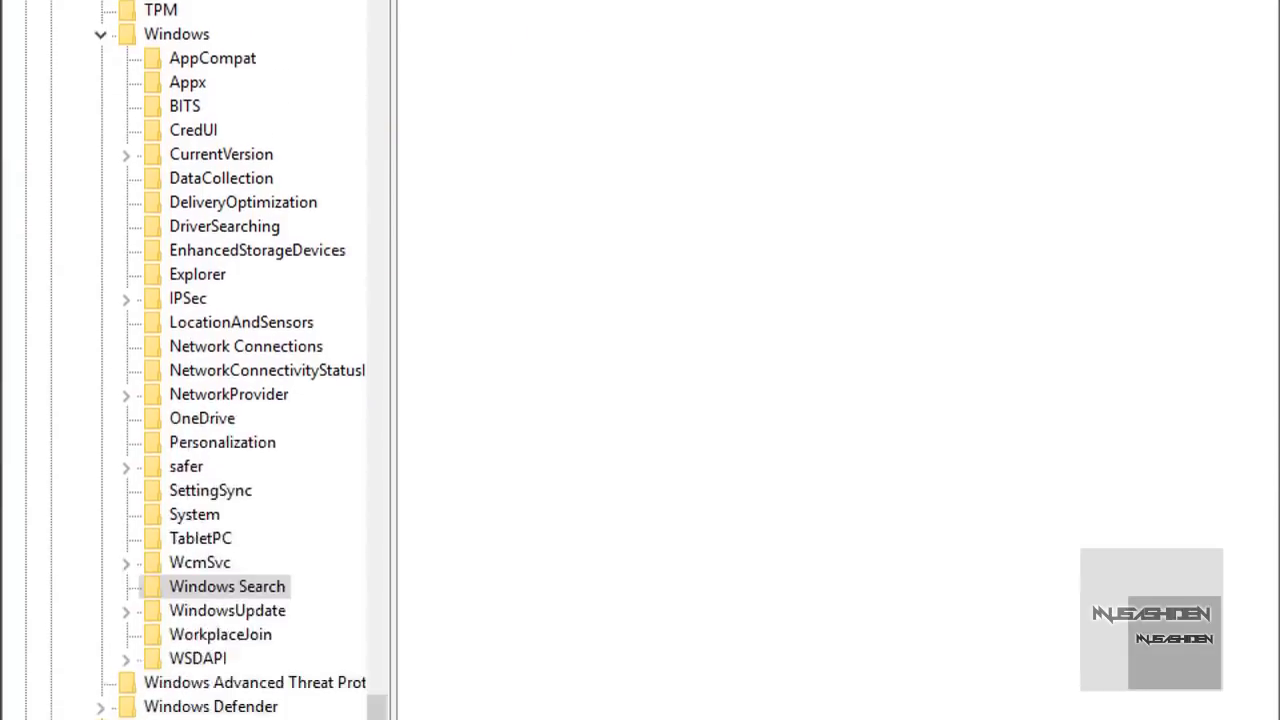
# Step: Test the Start menu search with the text "rergegerg" and close it
pyautogui.click(20, 694)
pyautogui.write('rergegerg')
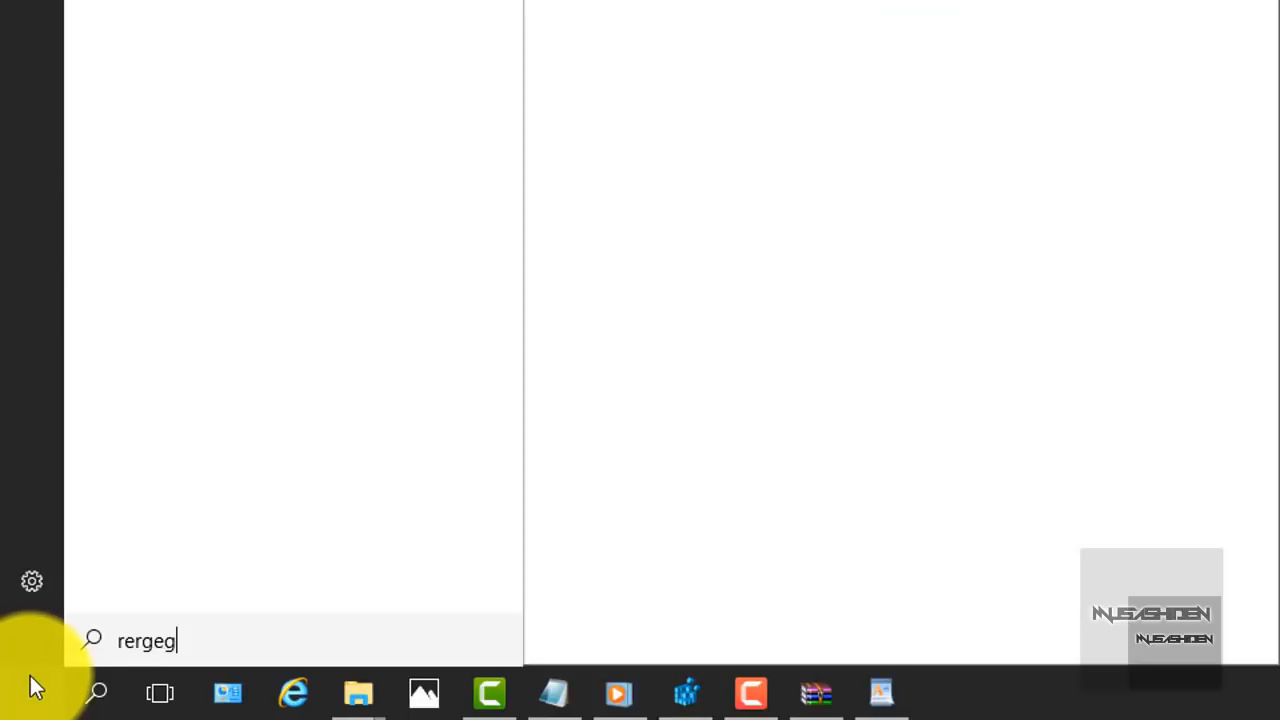
pyautogui.click(43, 668)
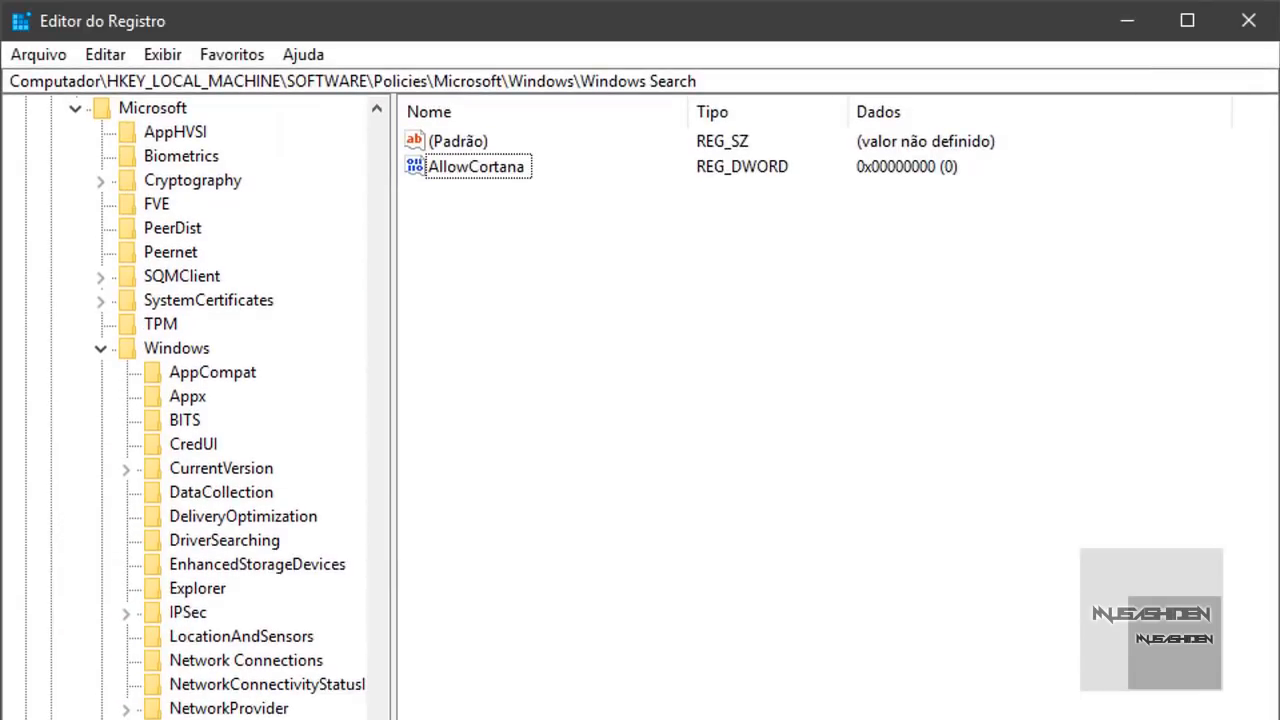
# Step: Check the running processes in Task Manager for Cortana and close Task Manager
pyautogui.hotkey('ctrl', 'shift', 'Escape')
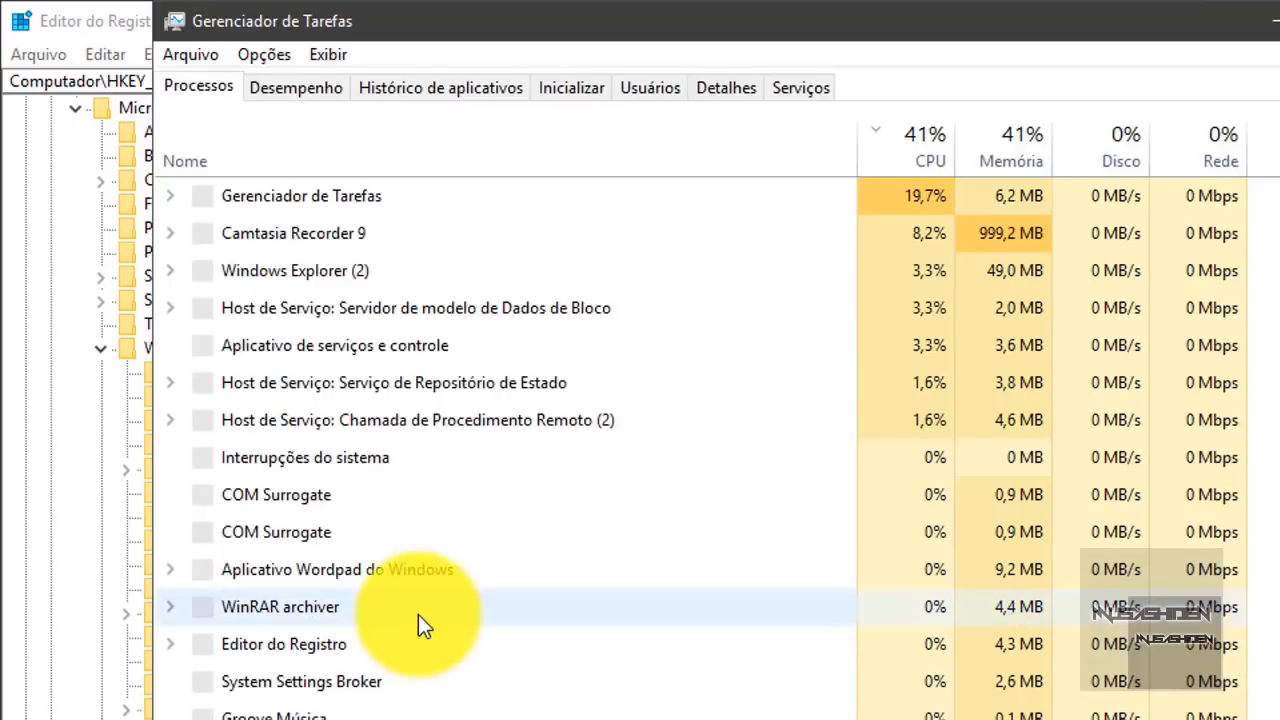
pyautogui.scroll(-4, 418, 614)
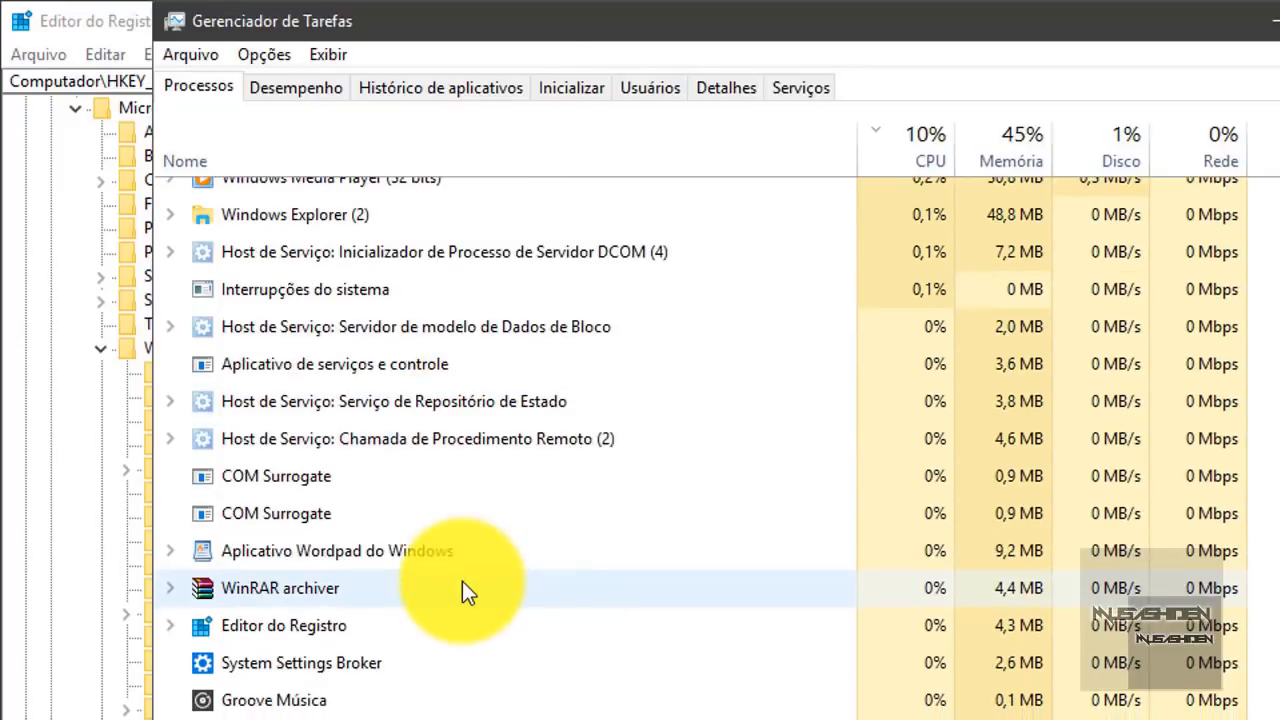
pyautogui.scroll(-3, 449, 623)
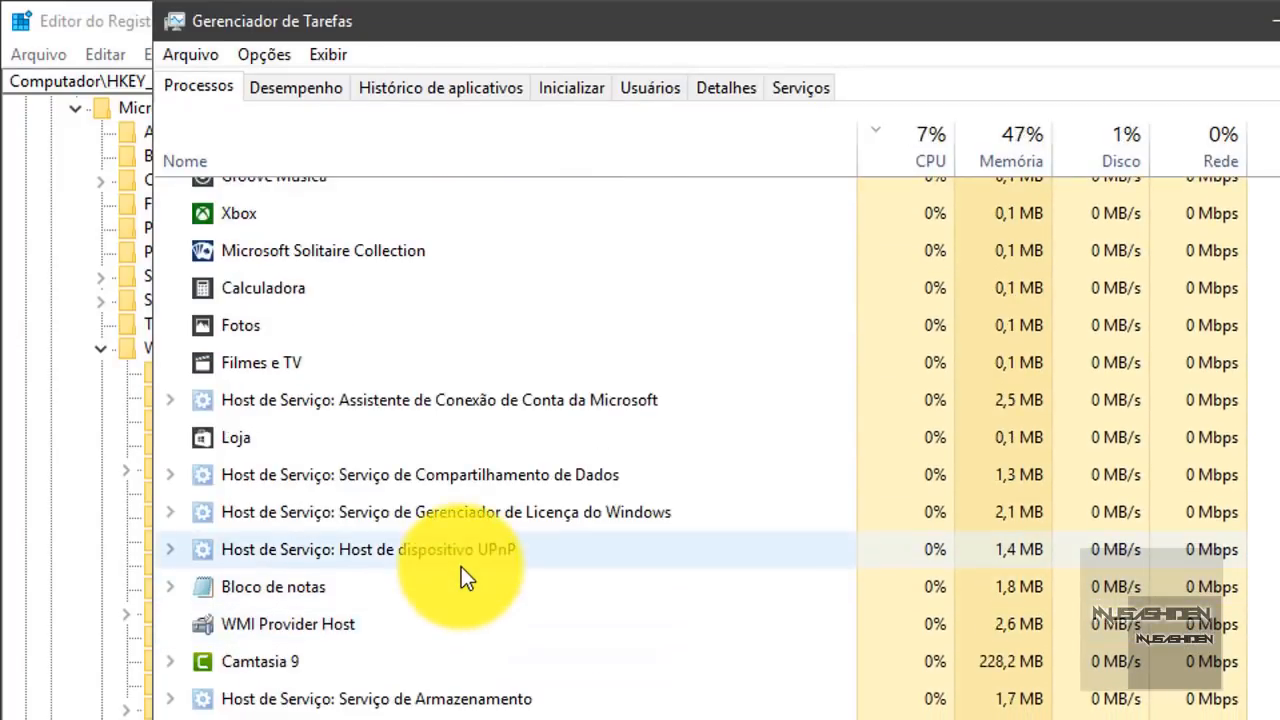
pyautogui.scroll(-3, 460, 577)
pyautogui.scroll(-3, 461, 567)
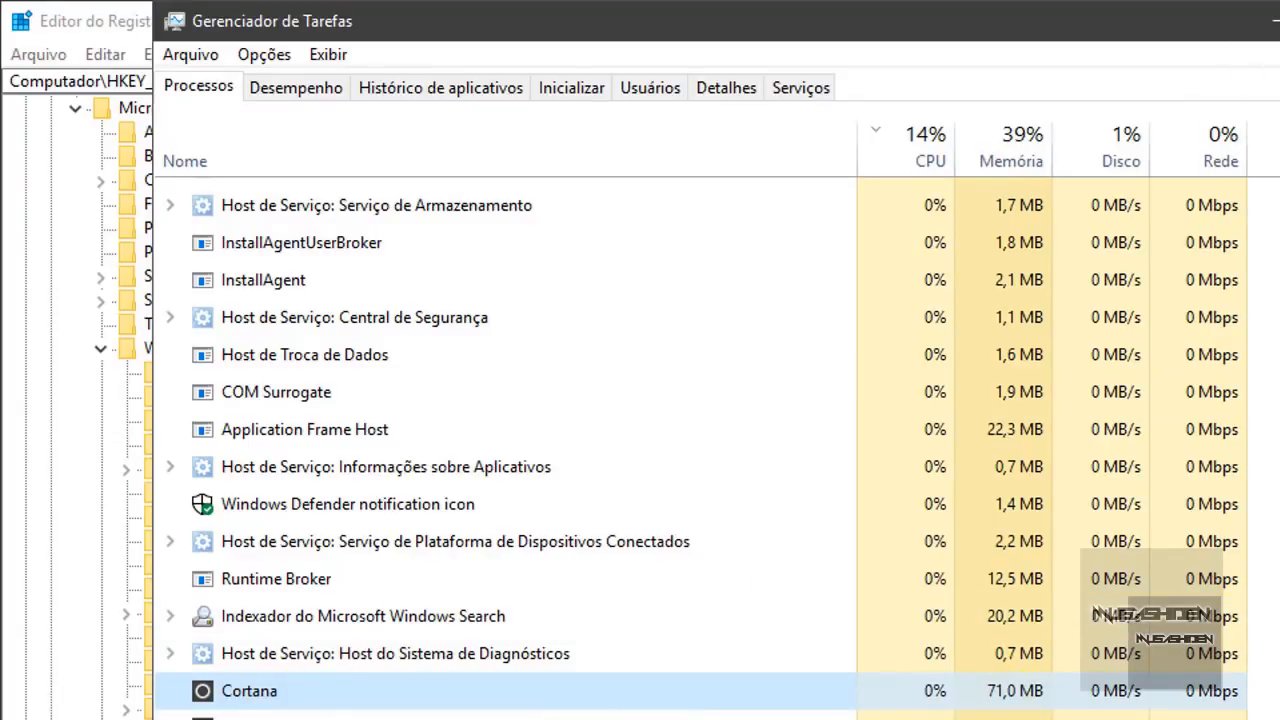
pyautogui.click(1279, 20)
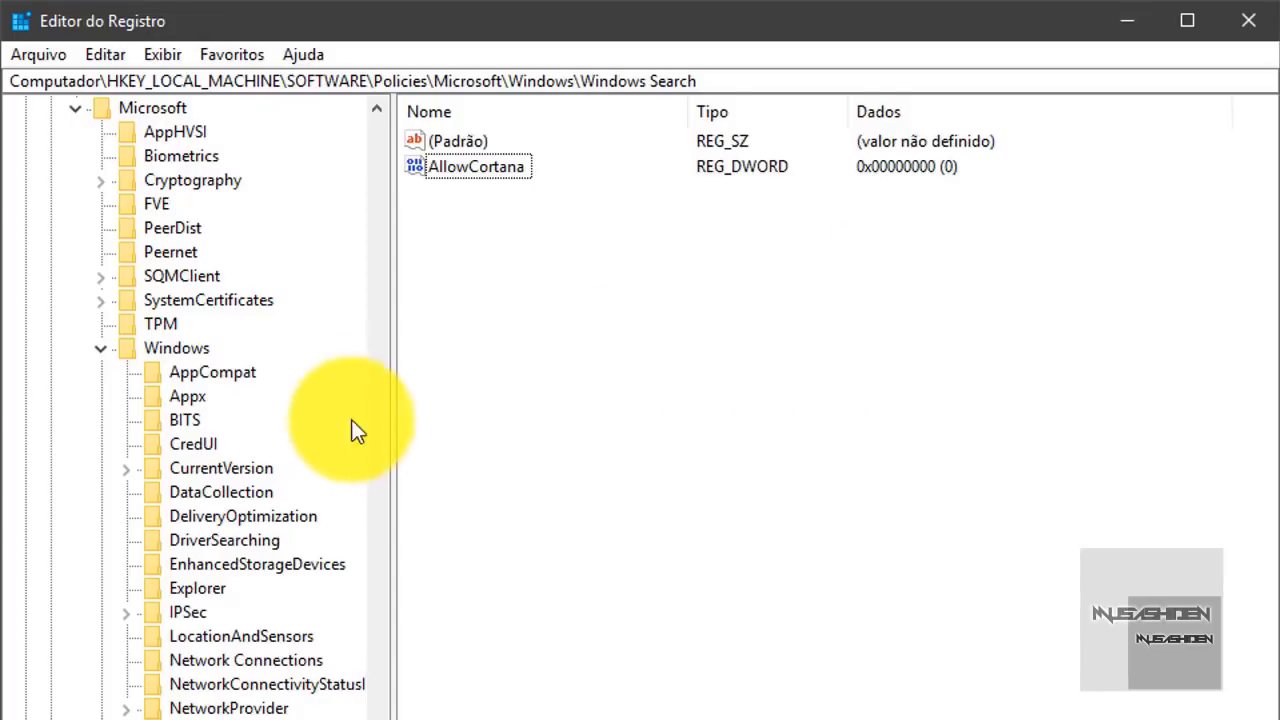
# Step: Look through the installed apps listed in the Start menu
pyautogui.click(30, 719)
pyautogui.click(30, 719)
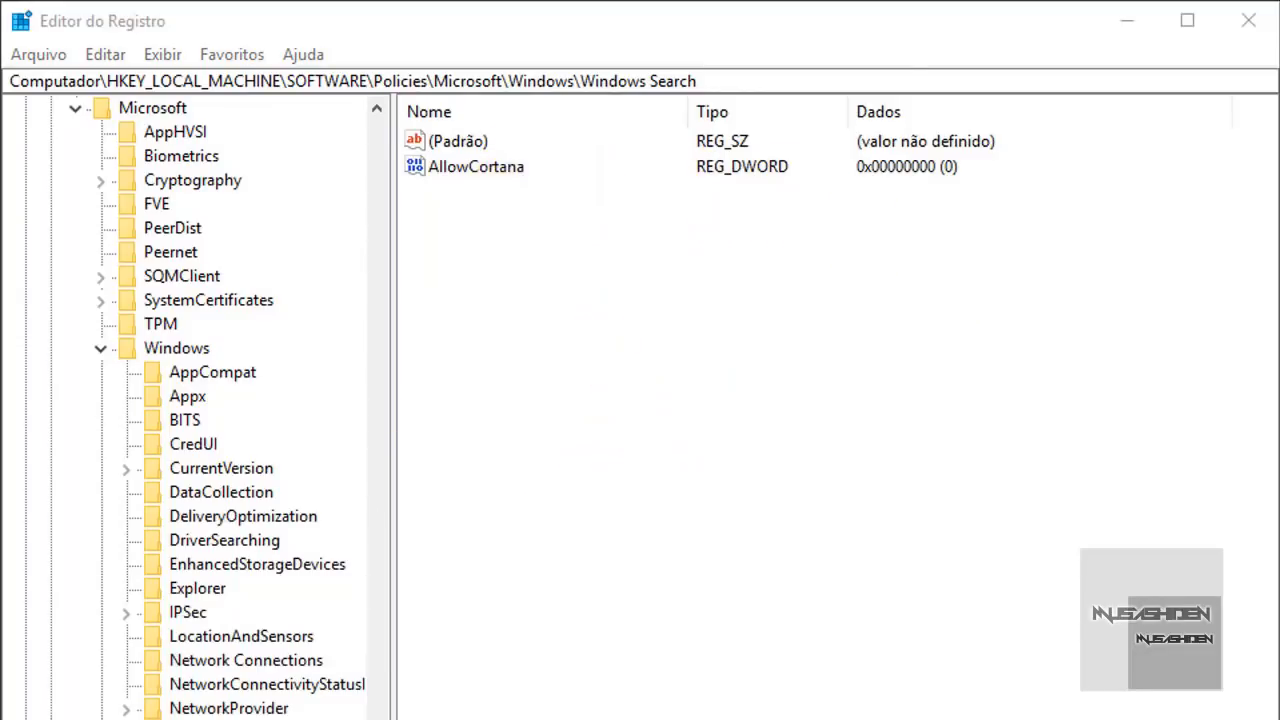
pyautogui.click(32, 694)
pyautogui.scroll(-8, 336, 2)
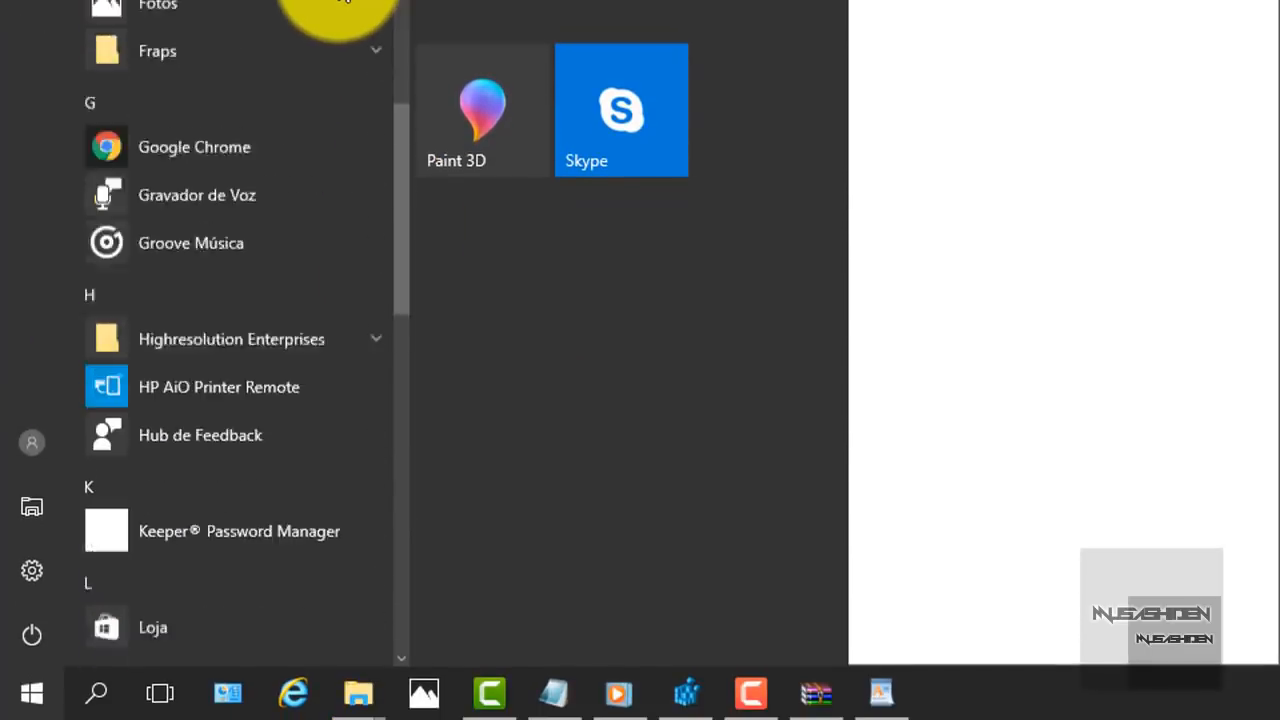
pyautogui.scroll(-5, 340, 3)
pyautogui.scroll(12, 340, 3)
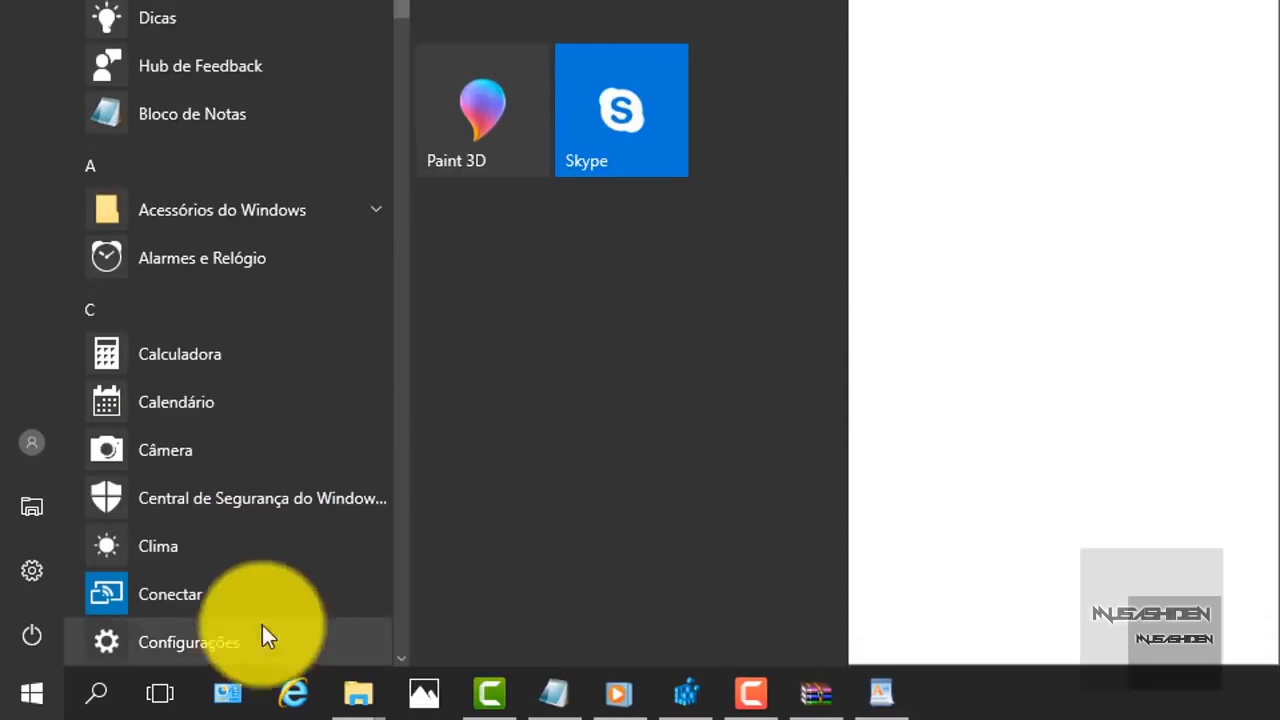
pyautogui.scroll(-6, 271, 52)
pyautogui.scroll(5, 274, 50)
pyautogui.scroll(2, 274, 50)
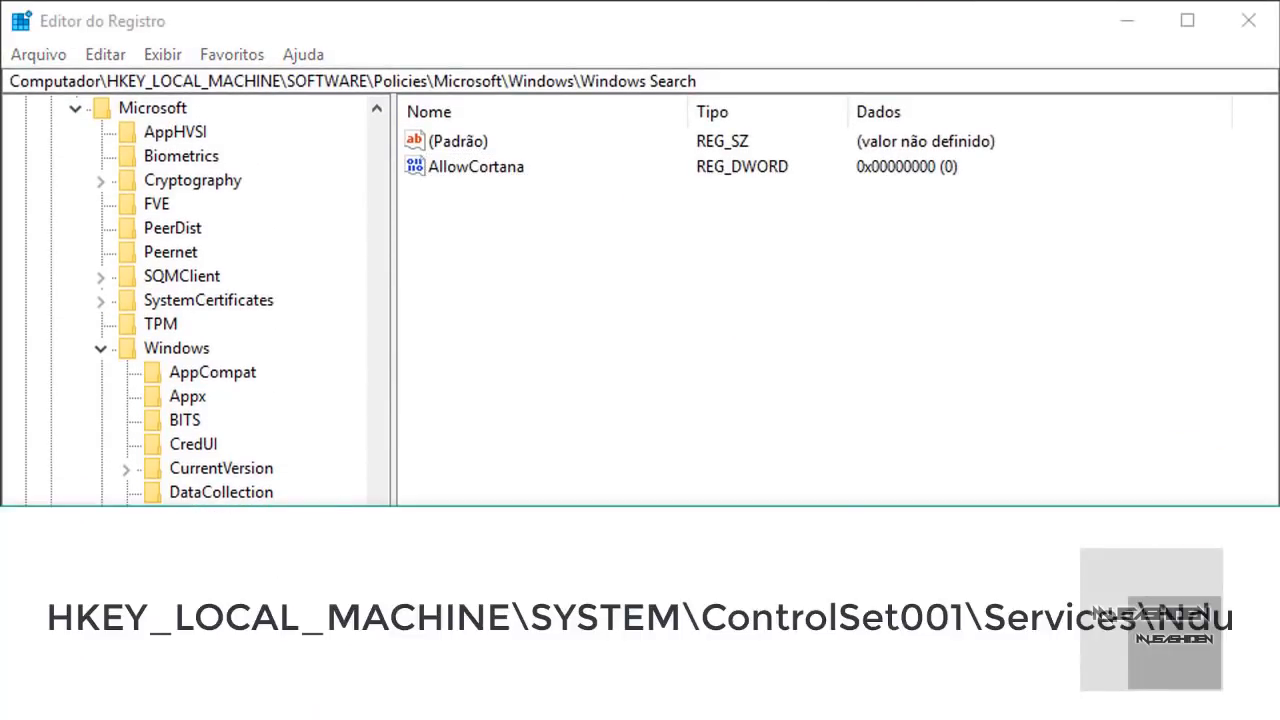
# Step: In the key HKEY_LOCAL_MACHINE\SYSTEM\ControlSet001\Services\Ndu, set the value data of Start to 4 in hexadecimal
pyautogui.moveTo(757, 80); pyautogui.dragTo(3, 97)
pyautogui.write('HKEY_LOCAL_MACHINE\\SYSTEM\\ControlSet001\\Services\\Ndu')
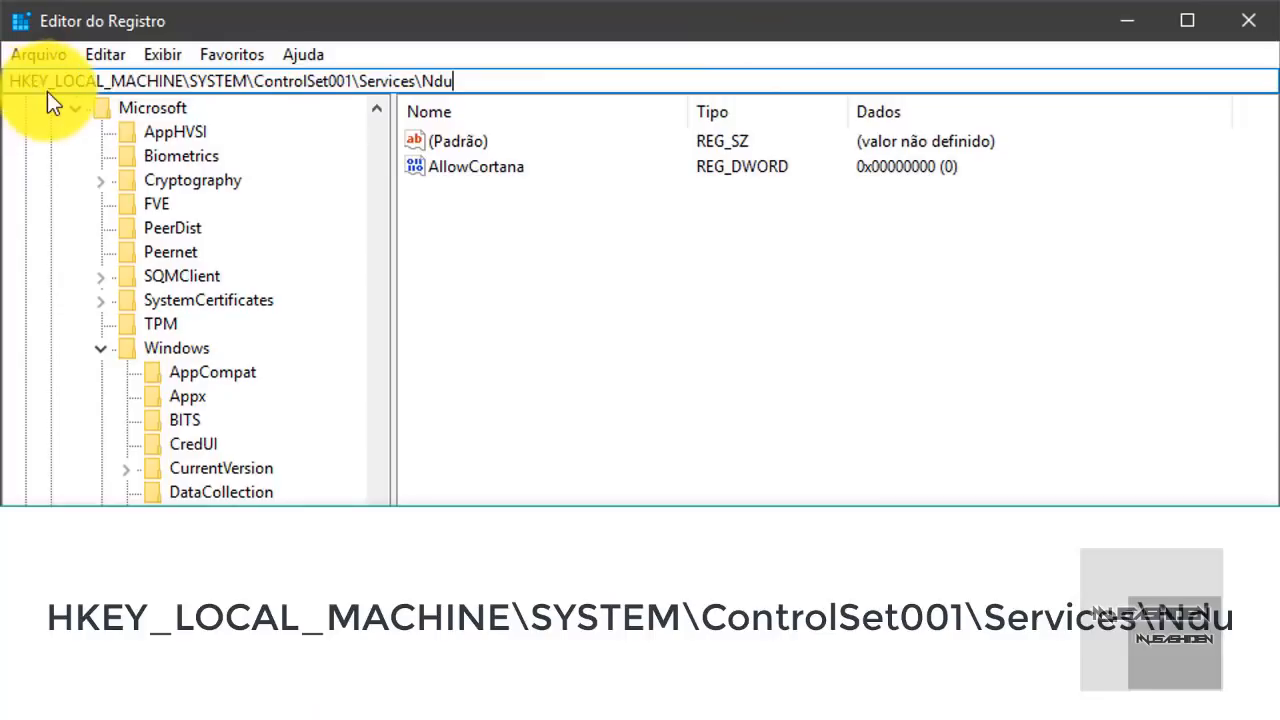
pyautogui.press('Return')
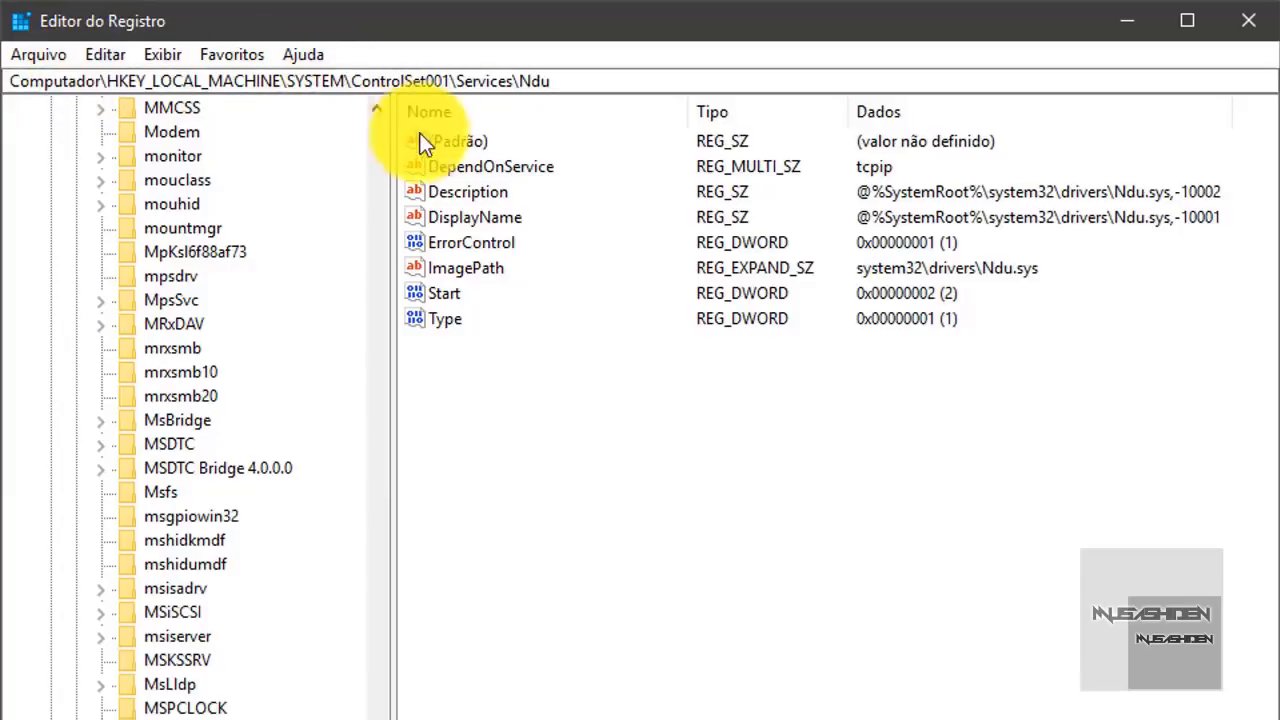
pyautogui.doubleClick(454, 291)
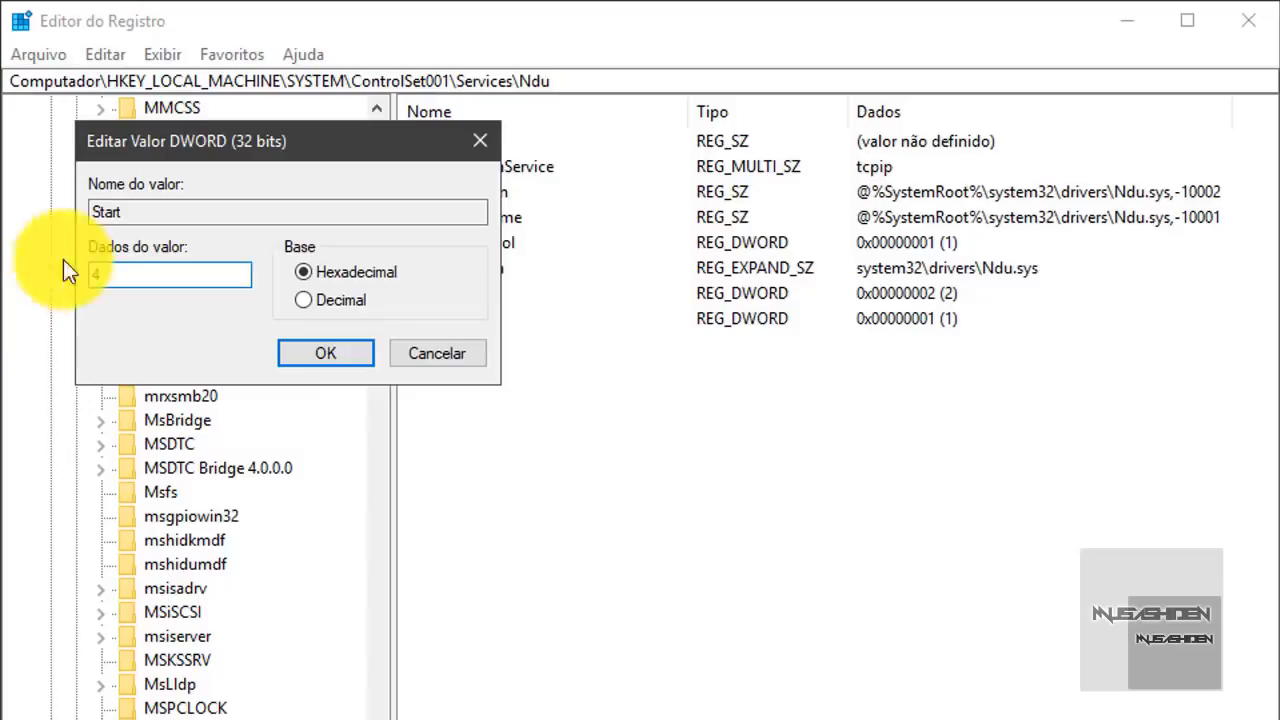
pyautogui.click(365, 358)
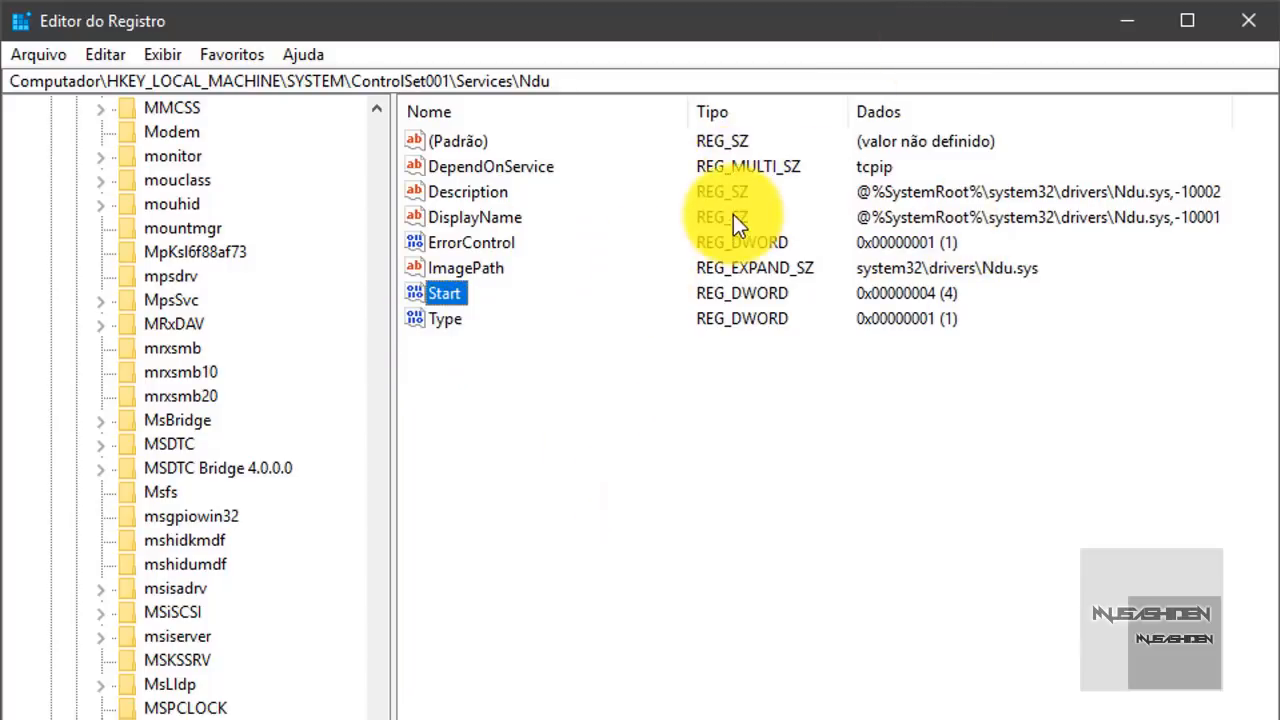
# Step: Examine the Ethernet, memory and CPU performance graphs in Task Manager
pyautogui.hotkey('ctrl', 'shift', 'Escape')
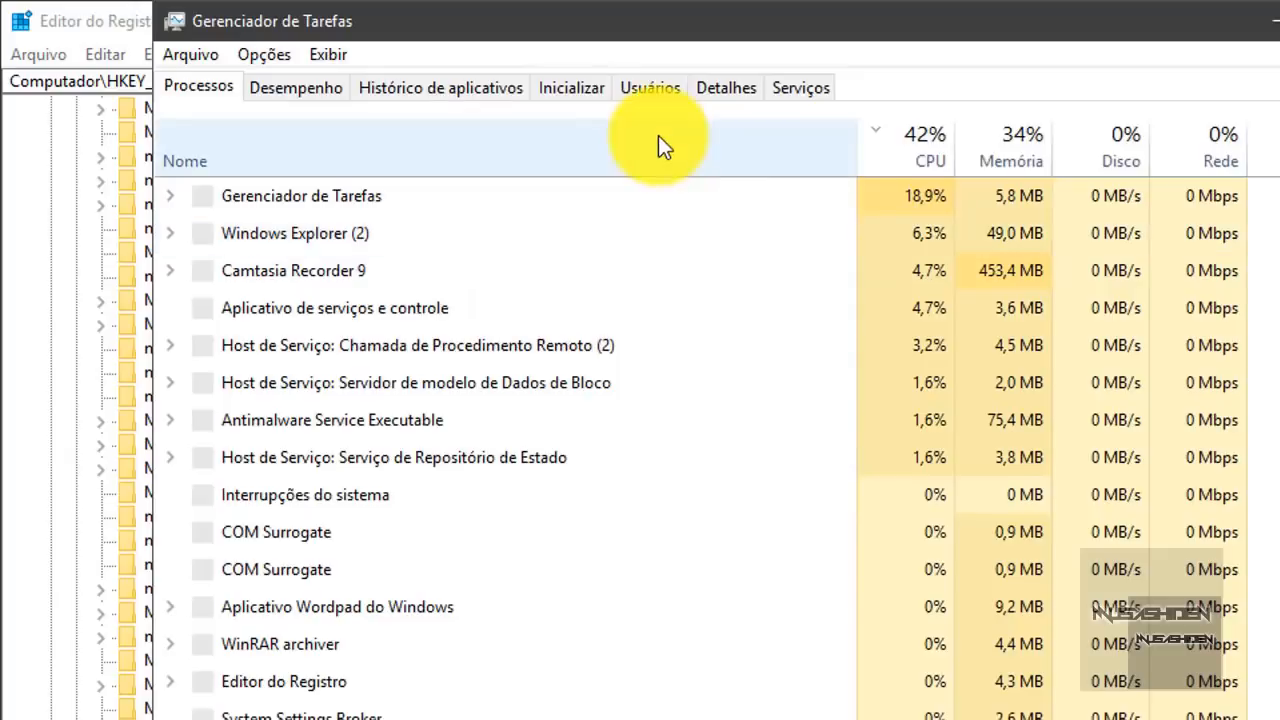
pyautogui.click(294, 90)
pyautogui.click(280, 400)
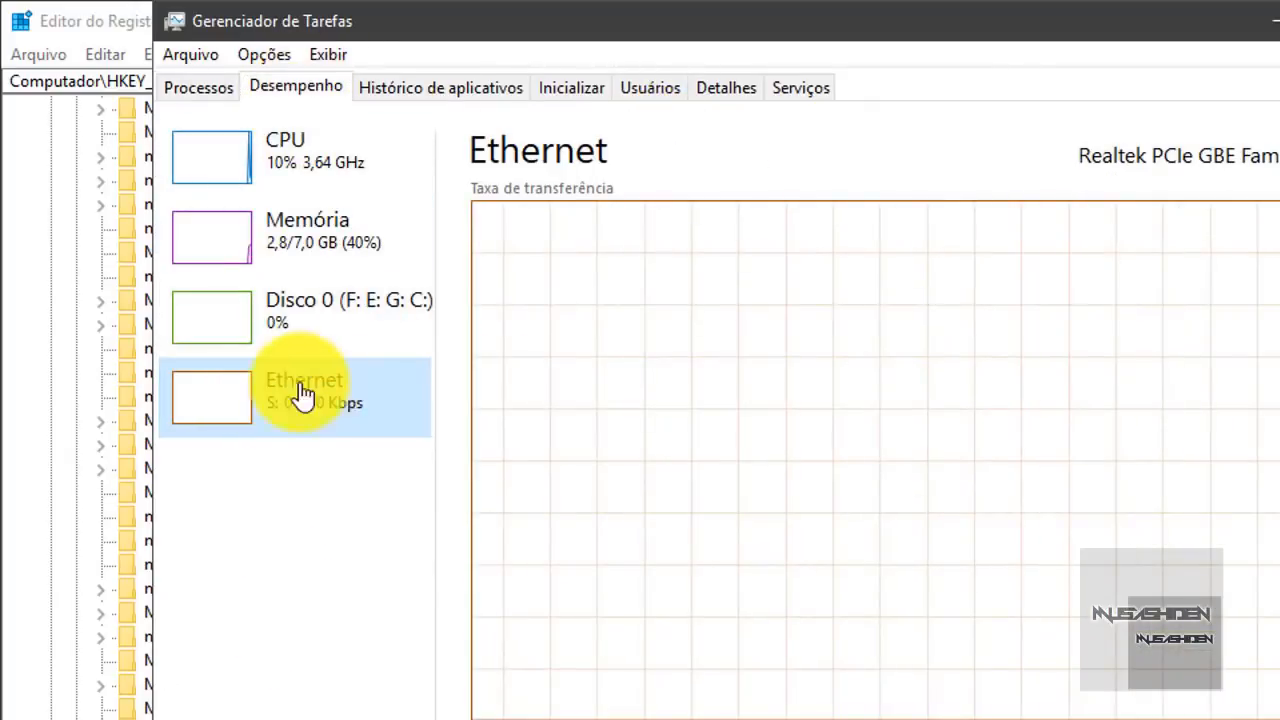
pyautogui.click(316, 248)
pyautogui.click(300, 170)
pyautogui.click(322, 235)
pyautogui.click(325, 160)
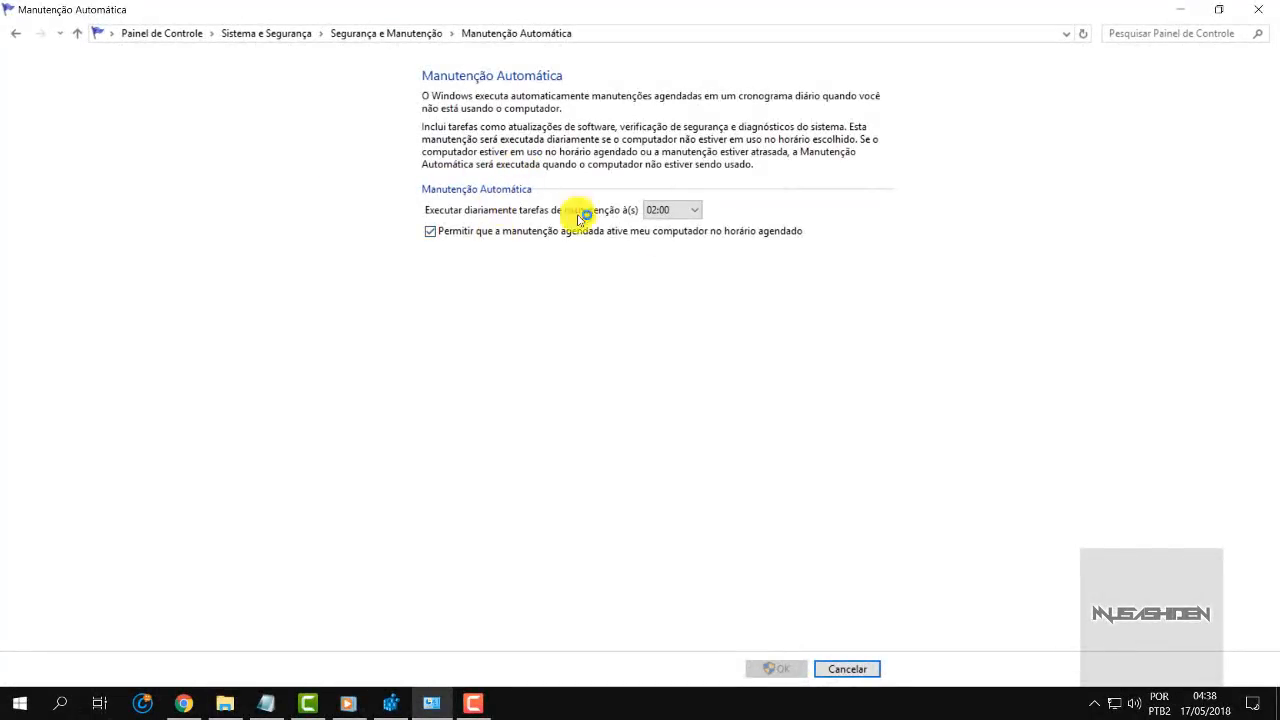
# Step: Check the daily run time options for Automatic Maintenance and close the window
pyautogui.click(664, 210)
pyautogui.click(667, 212)
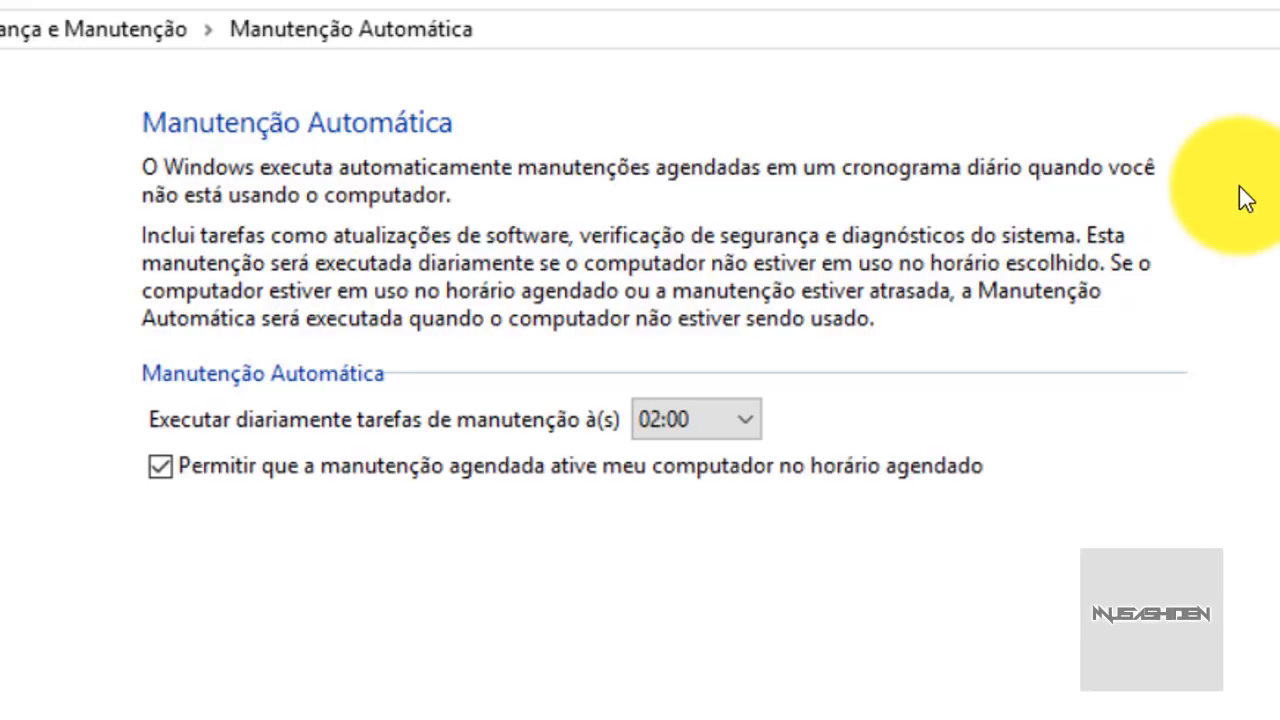
pyautogui.click(722, 417)
pyautogui.click(737, 508)
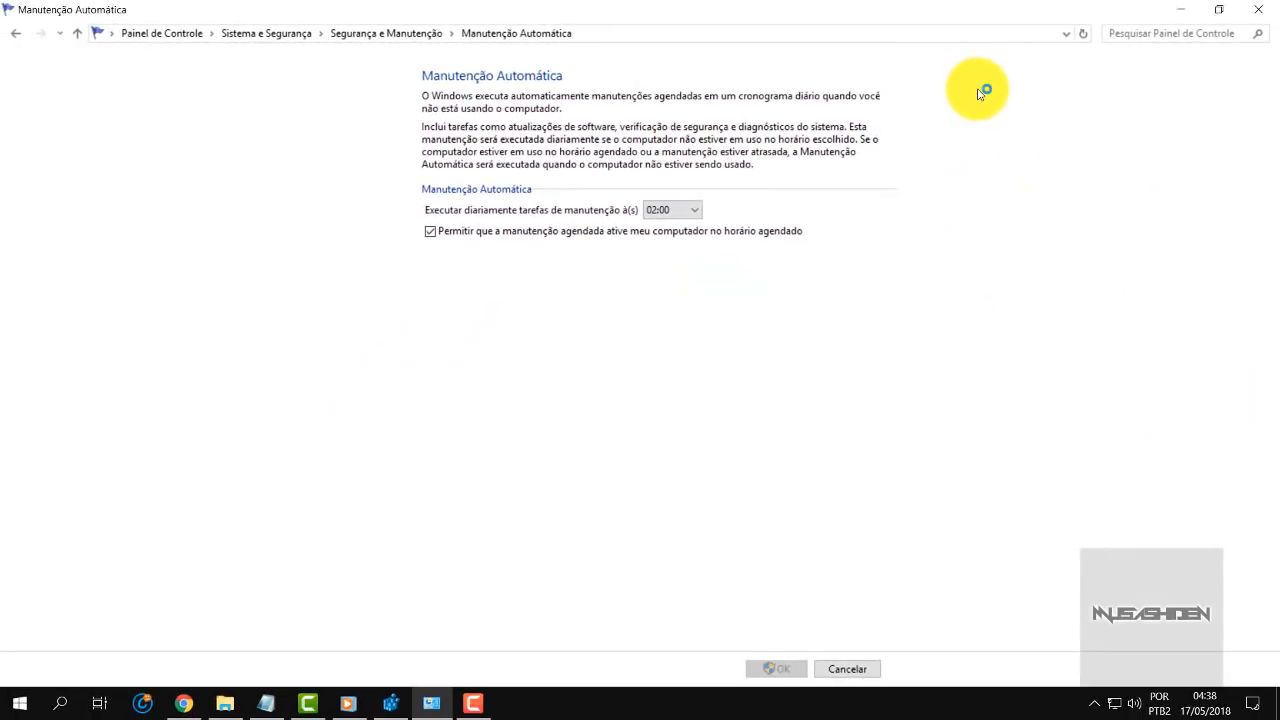
pyautogui.click(1258, 9)
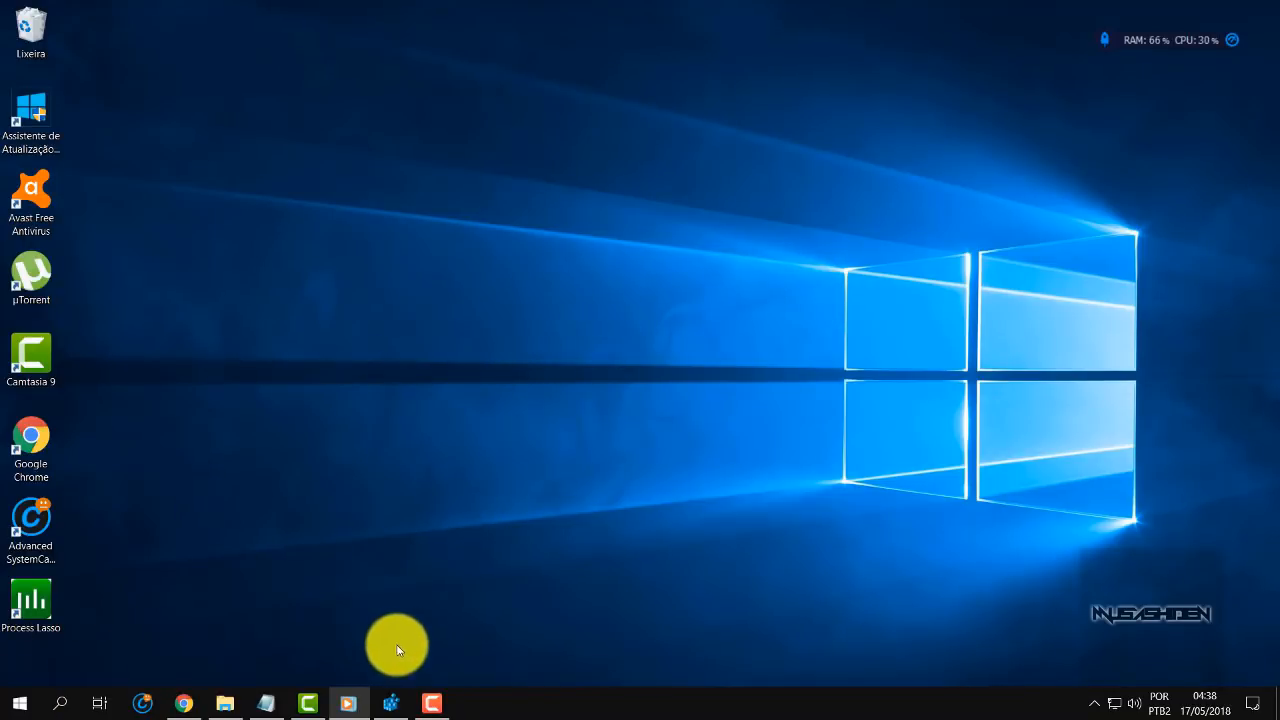
# Step: Go to the registry key HKEY_LOCAL_MACHINE\SOFTWARE\Microsoft\Windows NT\CurrentVersion\Schedule\Maintenance in the Registry Editor
pyautogui.click(390, 703)
pyautogui.click(107, 45)
pyautogui.write('HKEY_LOCAL_MACHINE\\SOFTWARE\\Microsoft\\Windows NT\\CurrentVersion\\Schedule\\Maintenance')
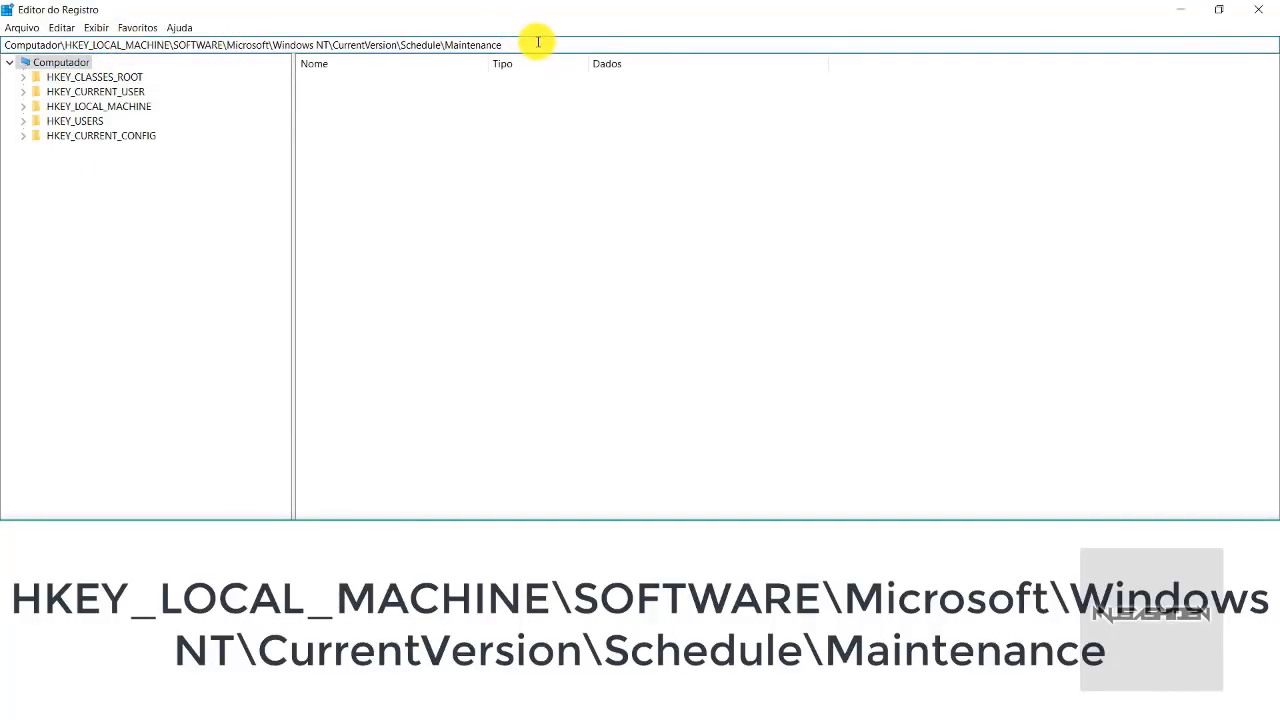
pyautogui.press('Return')
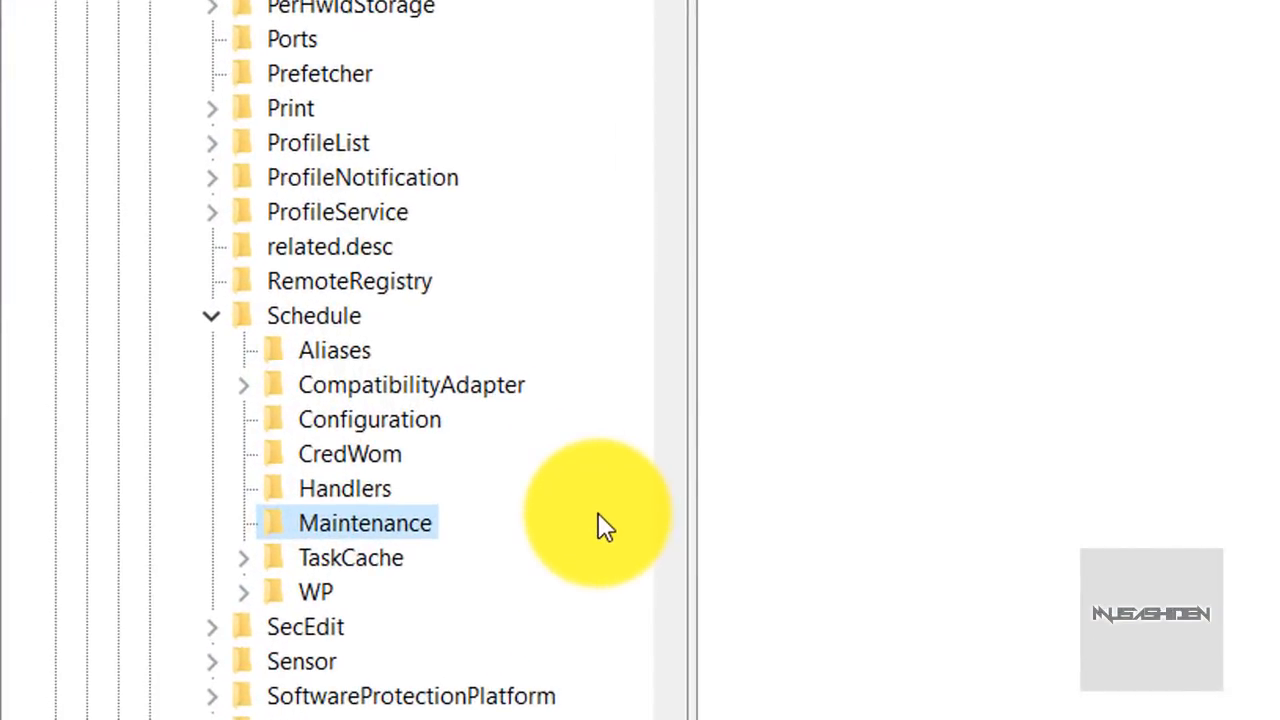
pyautogui.click(321, 317)
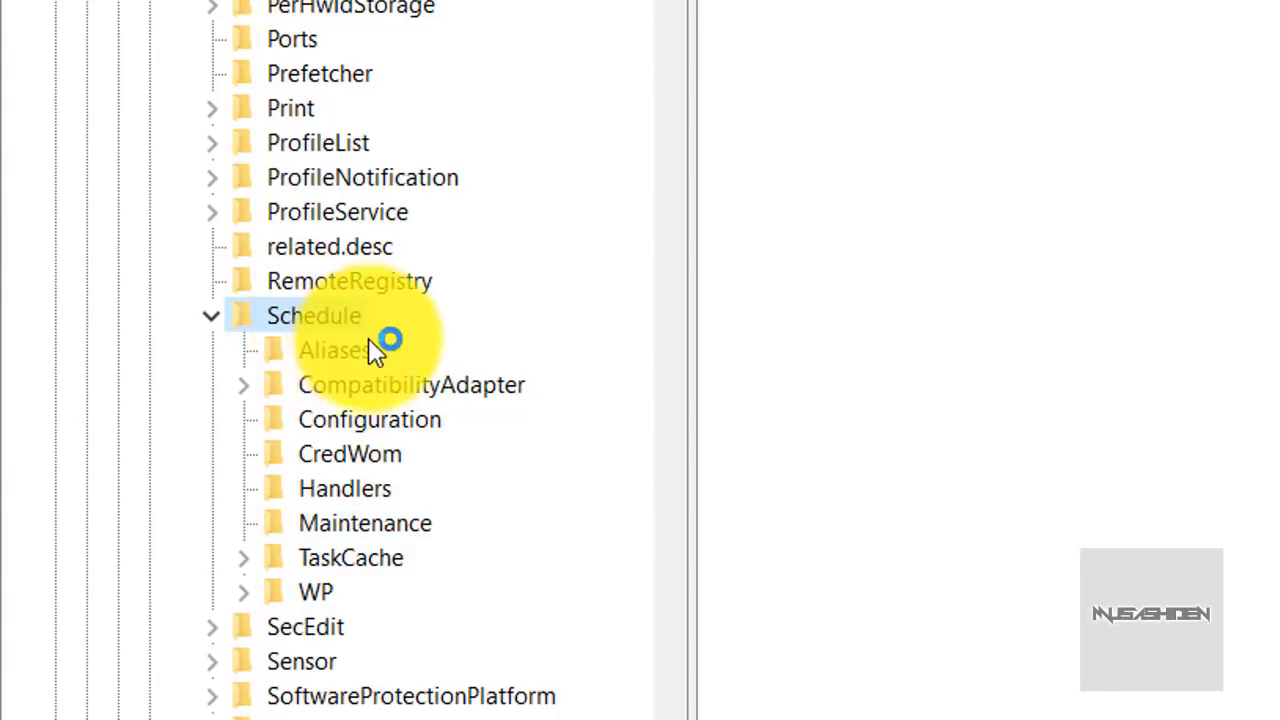
pyautogui.click(354, 521)
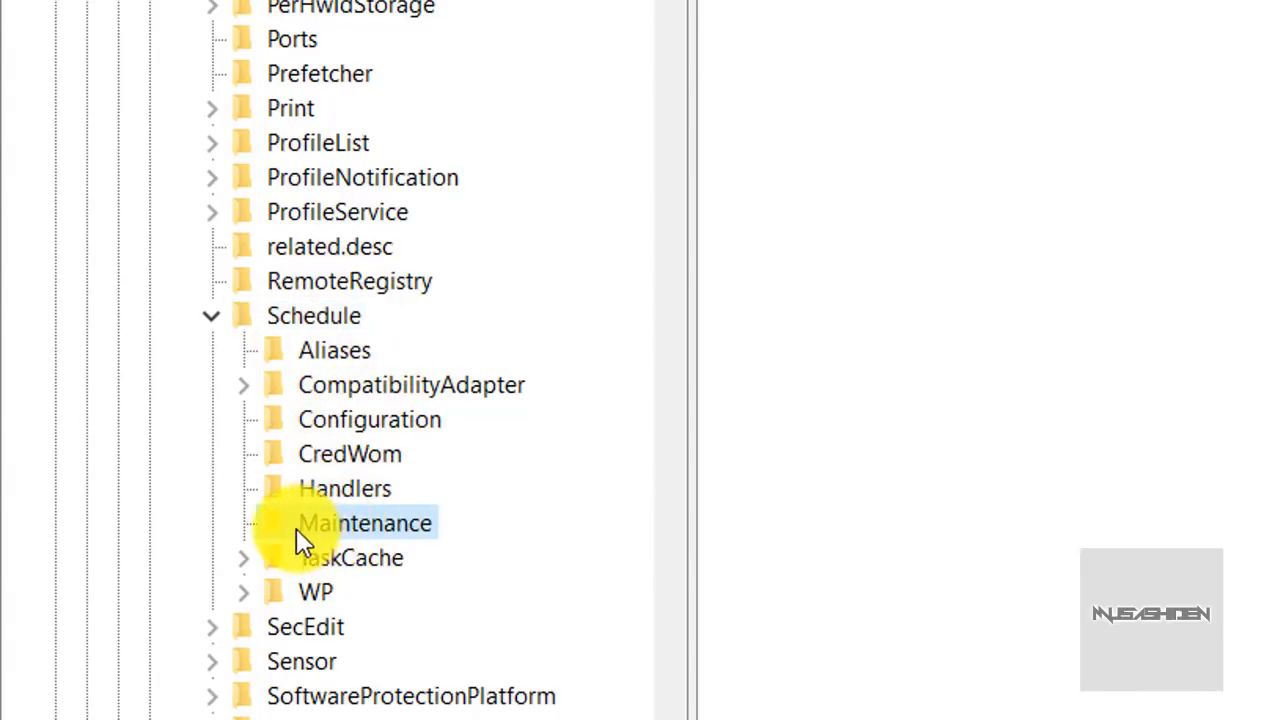
pyautogui.click(387, 522)
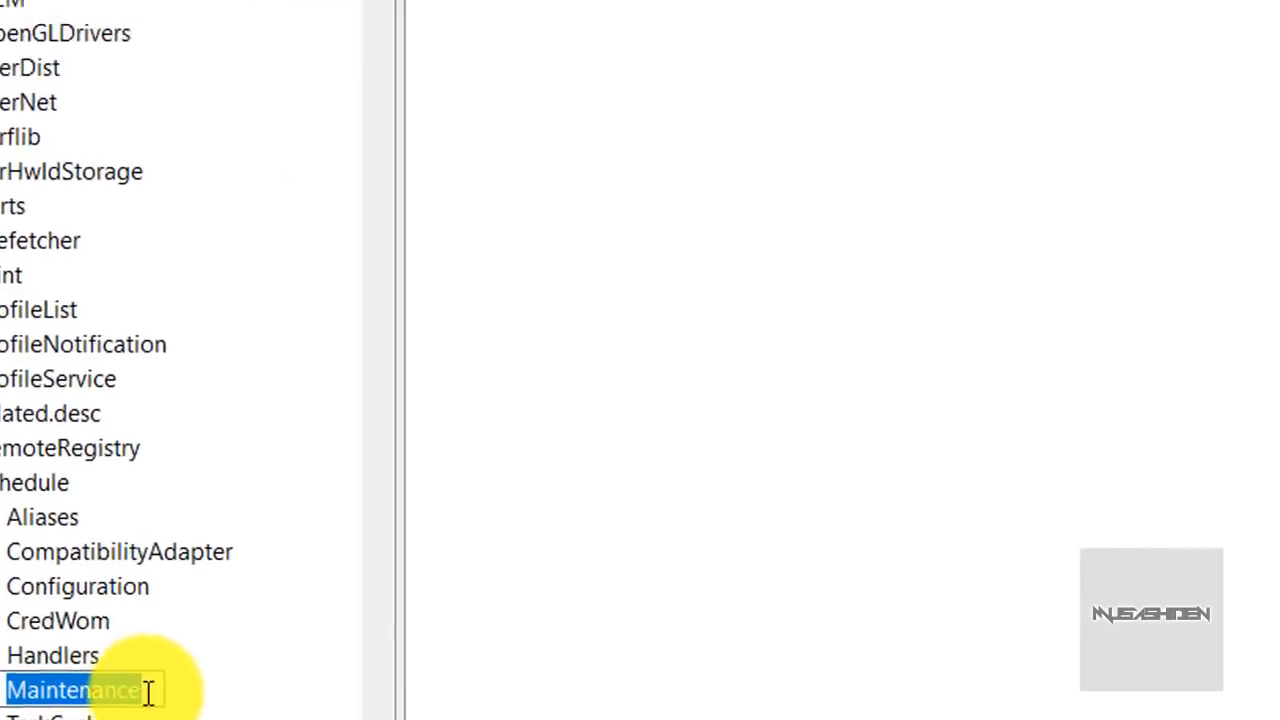
pyautogui.rightClick(318, 316)
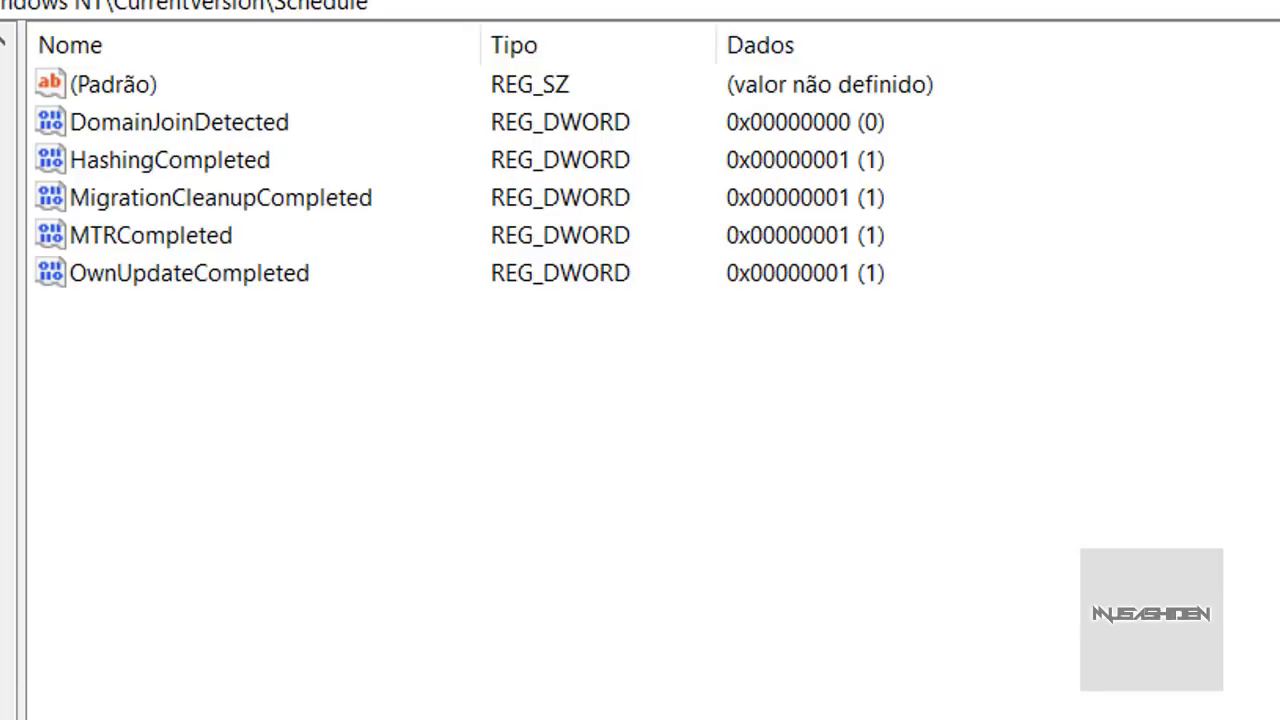
pyautogui.click(2, 715)
# Step: Create a DWORD (32-bit) value named MaintenanceDisabled in the Maintenance key
pyautogui.rightClick(768, 250)
pyautogui.moveTo(806, 268)
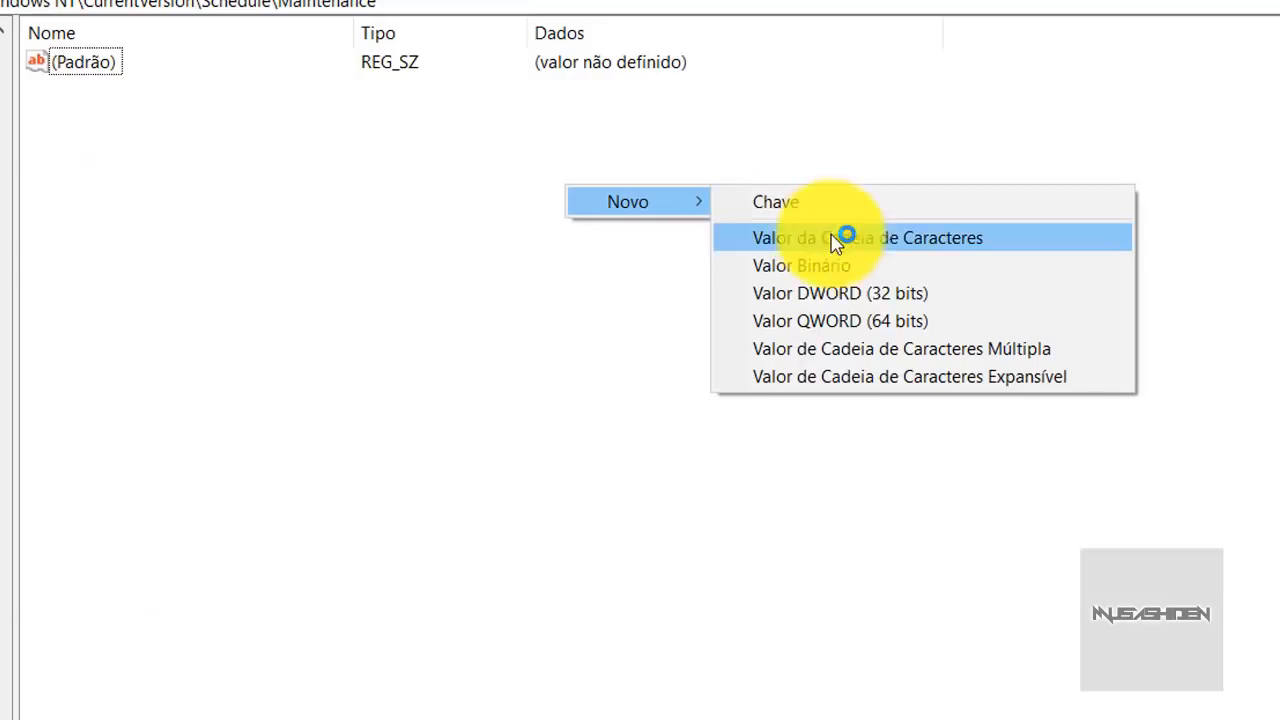
pyautogui.click(918, 293)
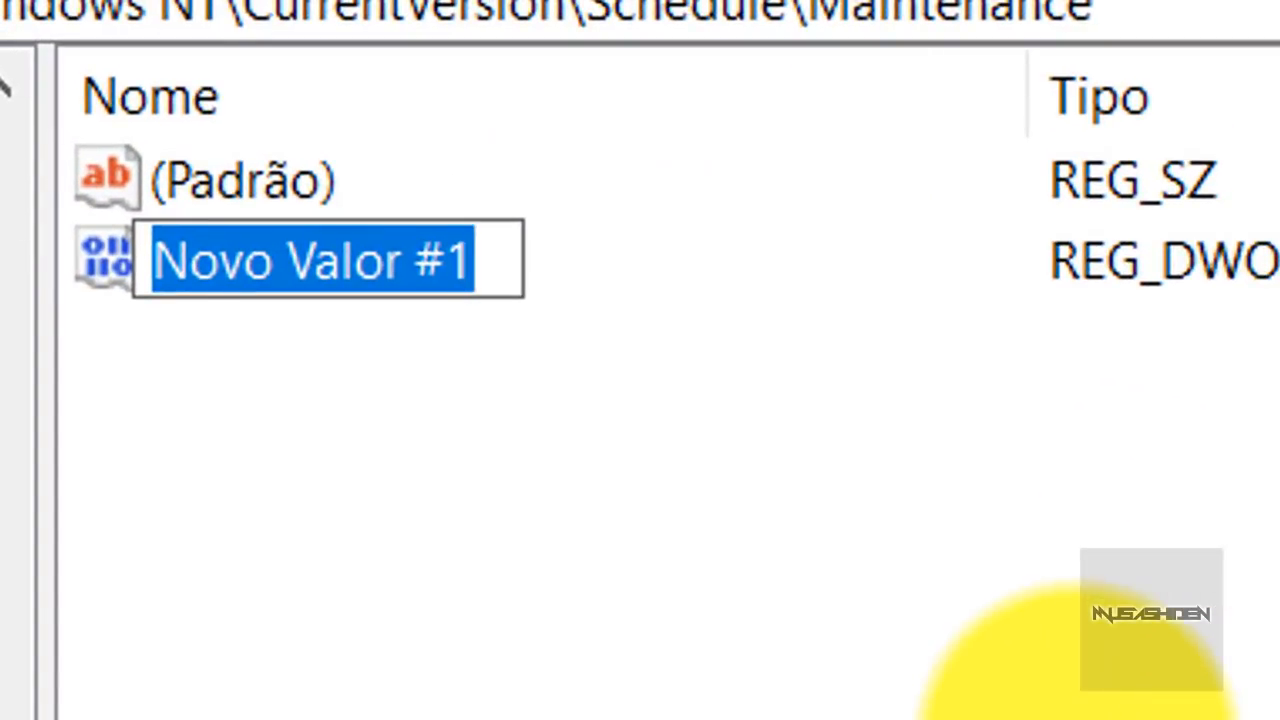
pyautogui.write('MaintenanceDisabled')
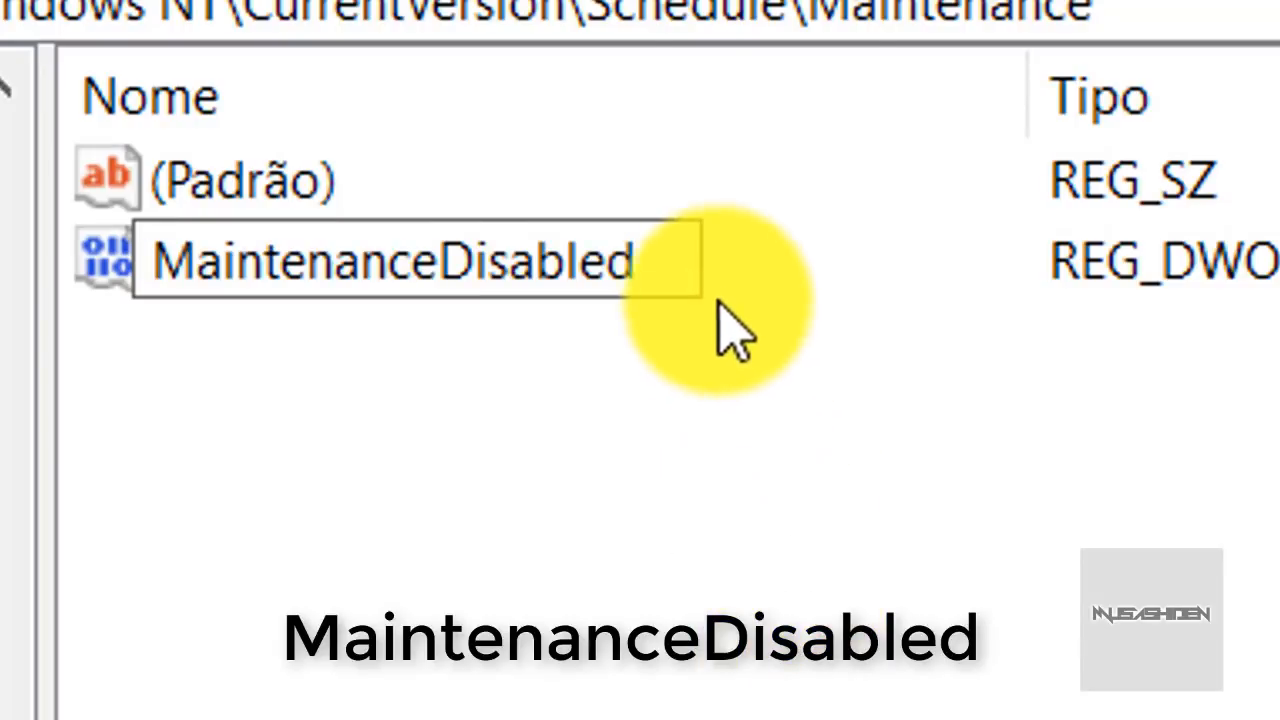
pyautogui.press('Return')
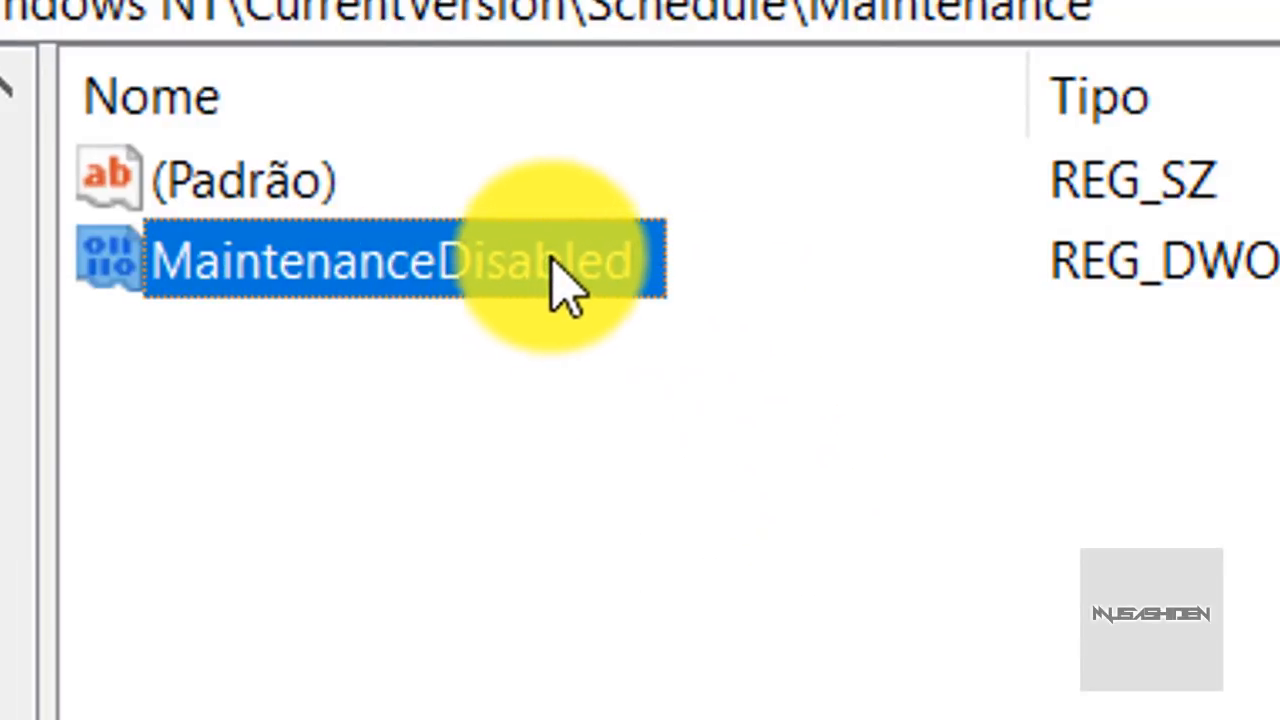
# Step: Set the value data of MaintenanceDisabled to 1 in hexadecimal and recheck the entry
pyautogui.doubleClick(557, 265)
pyautogui.click(389, 287)
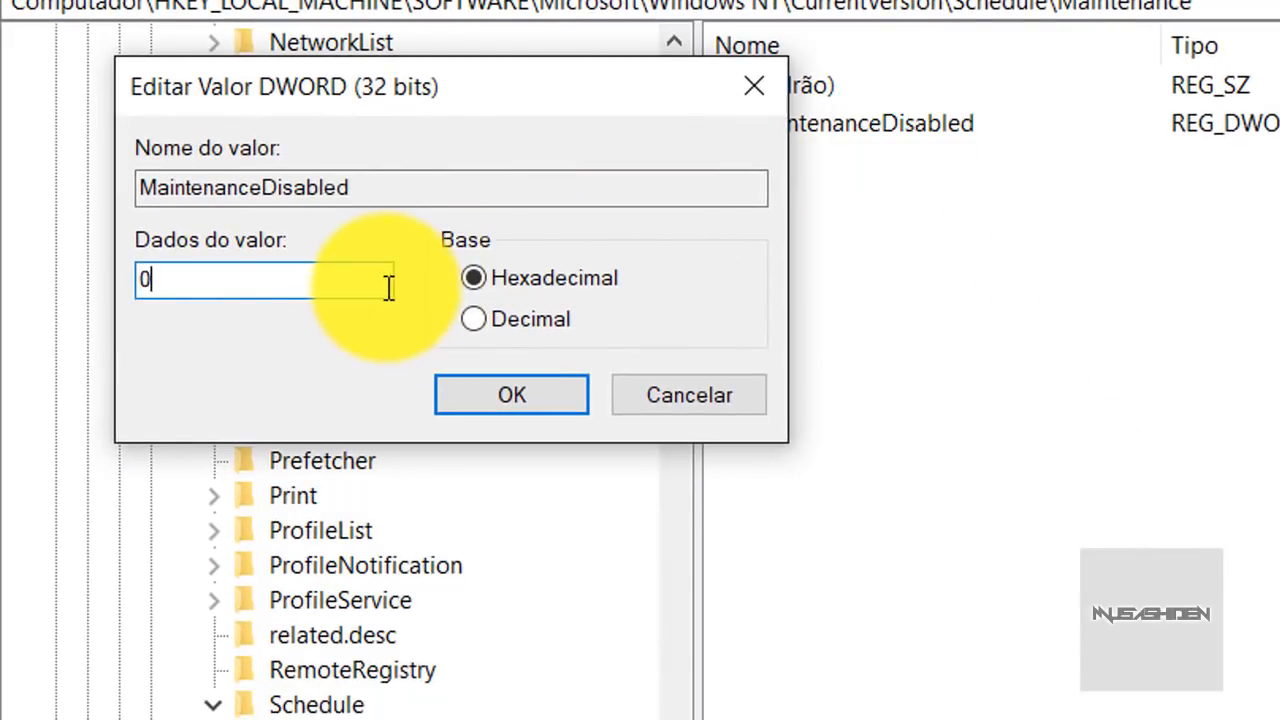
pyautogui.doubleClick(191, 277)
pyautogui.write('1')
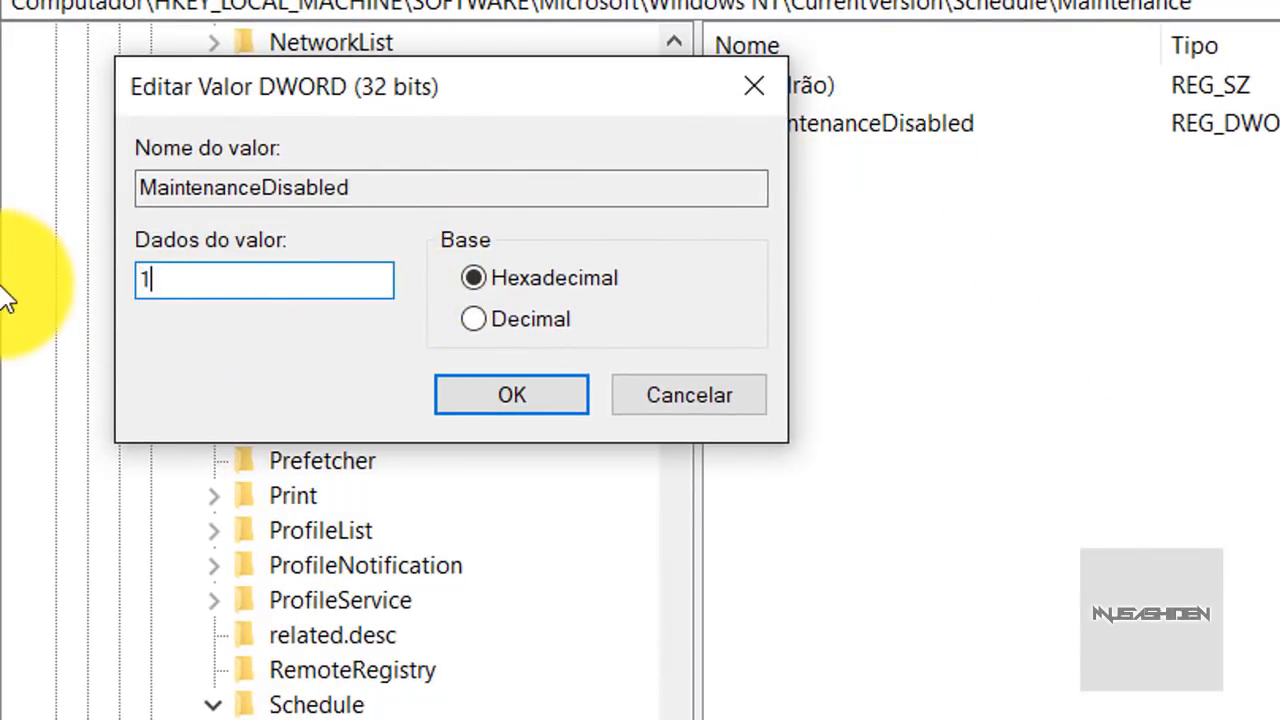
pyautogui.click(109, 320)
pyautogui.click(512, 394)
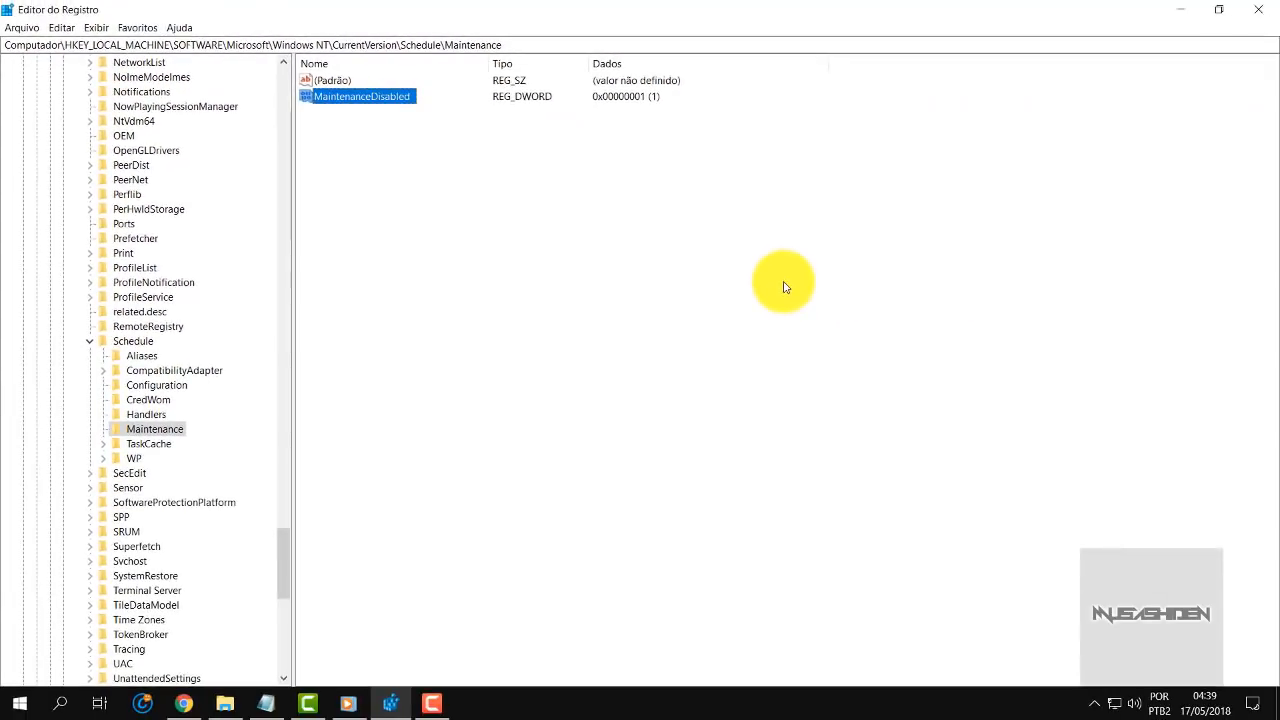
pyautogui.doubleClick(336, 97)
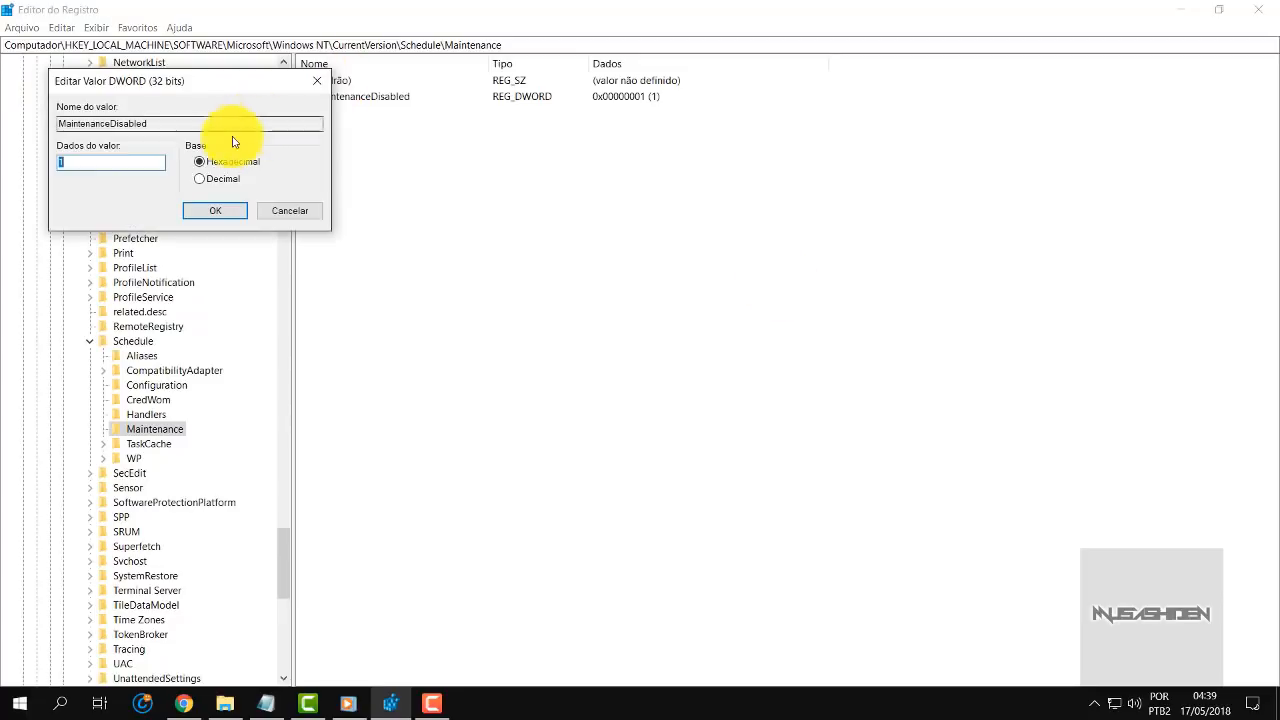
pyautogui.click(297, 211)
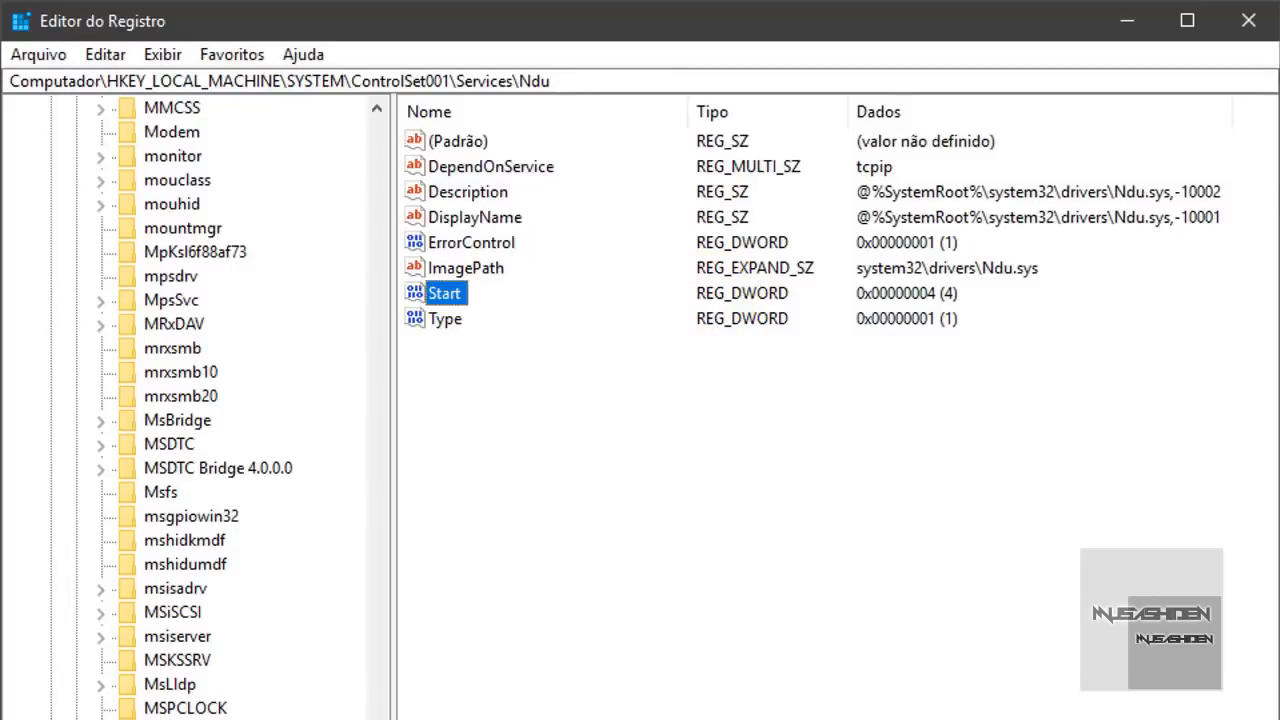
pyautogui.click(22, 54)
pyautogui.click(80, 320)
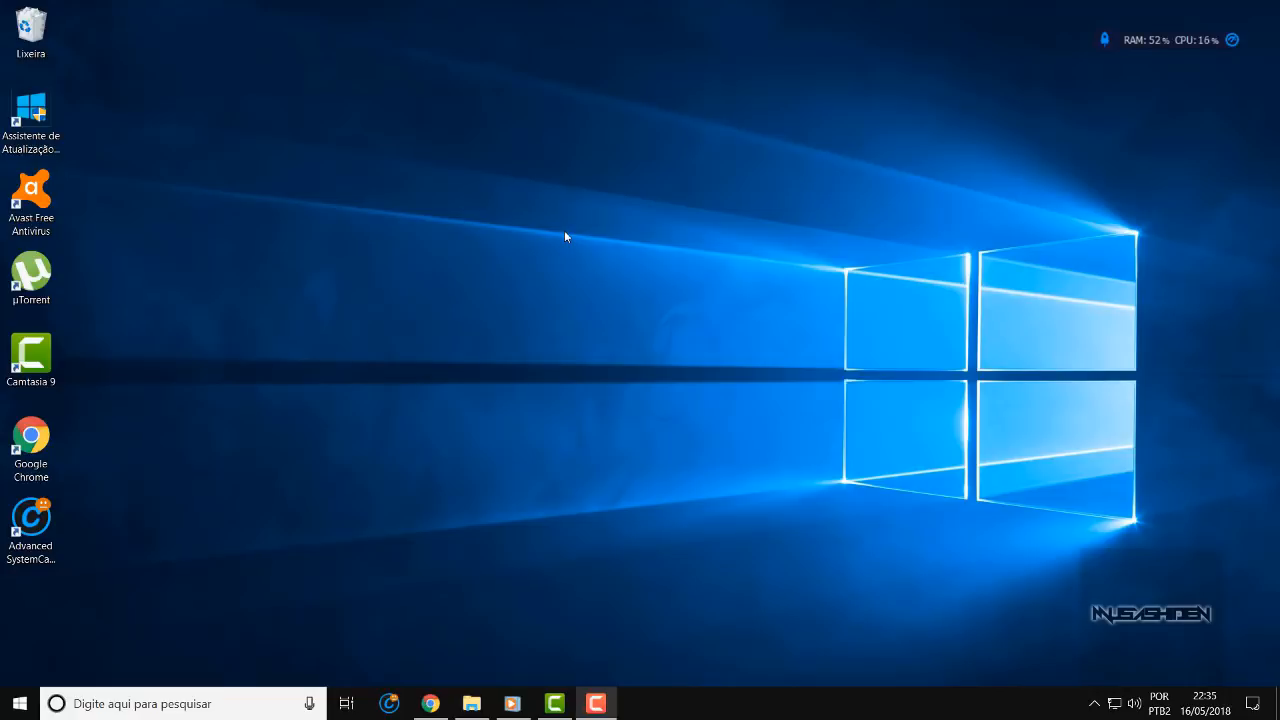
# Step: Search for gpedit.msc in Windows and open the Local Group Policy Editor
pyautogui.click(14, 706)
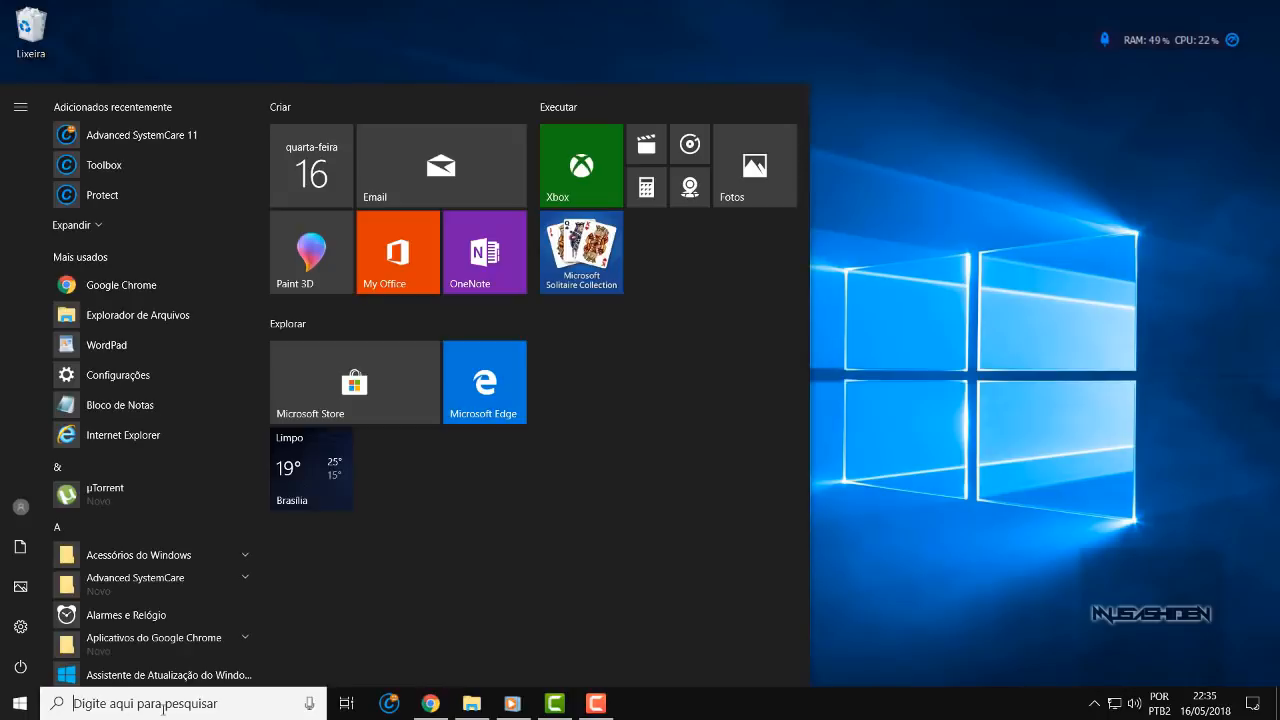
pyautogui.click(151, 704)
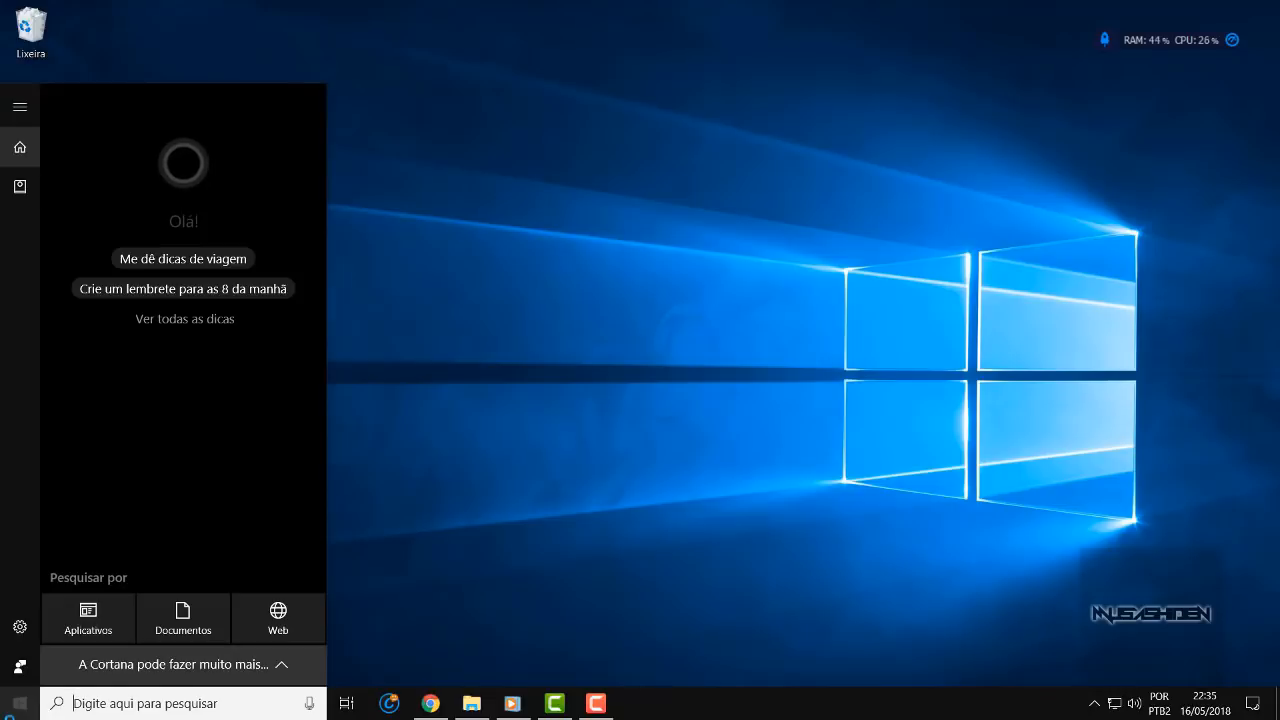
pyautogui.click(19, 703)
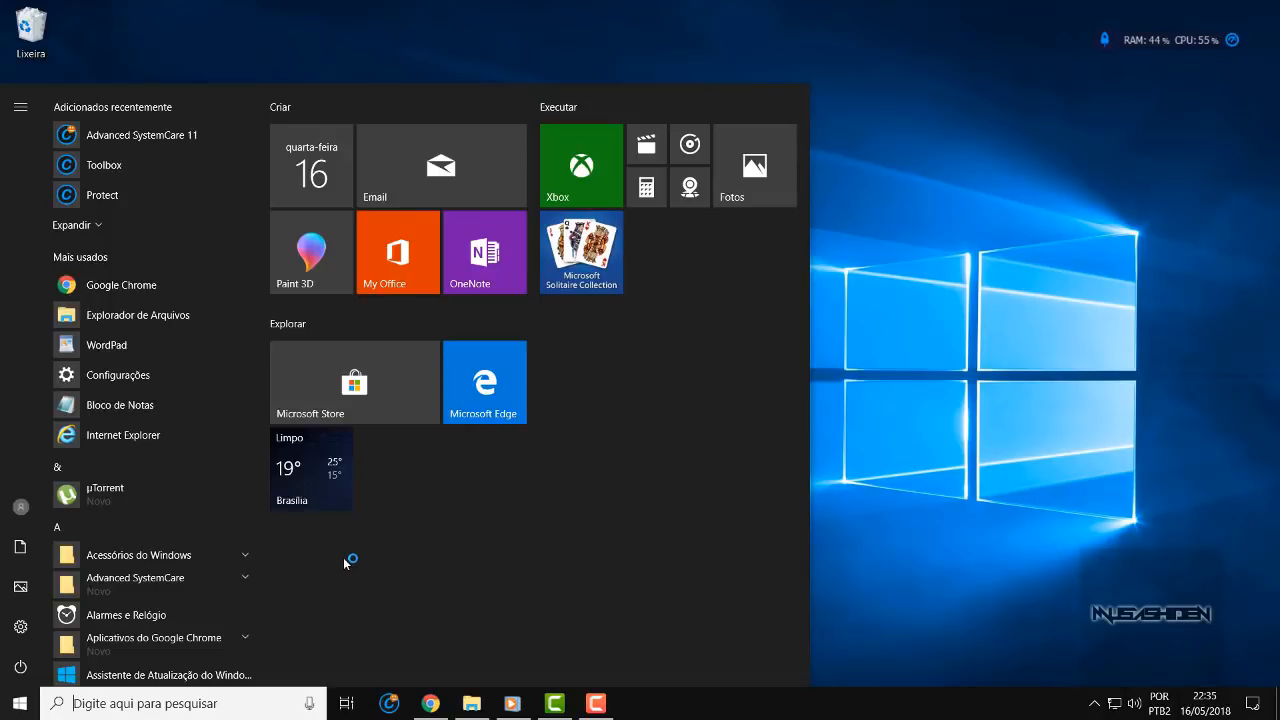
pyautogui.click(172, 703)
pyautogui.write('gp')
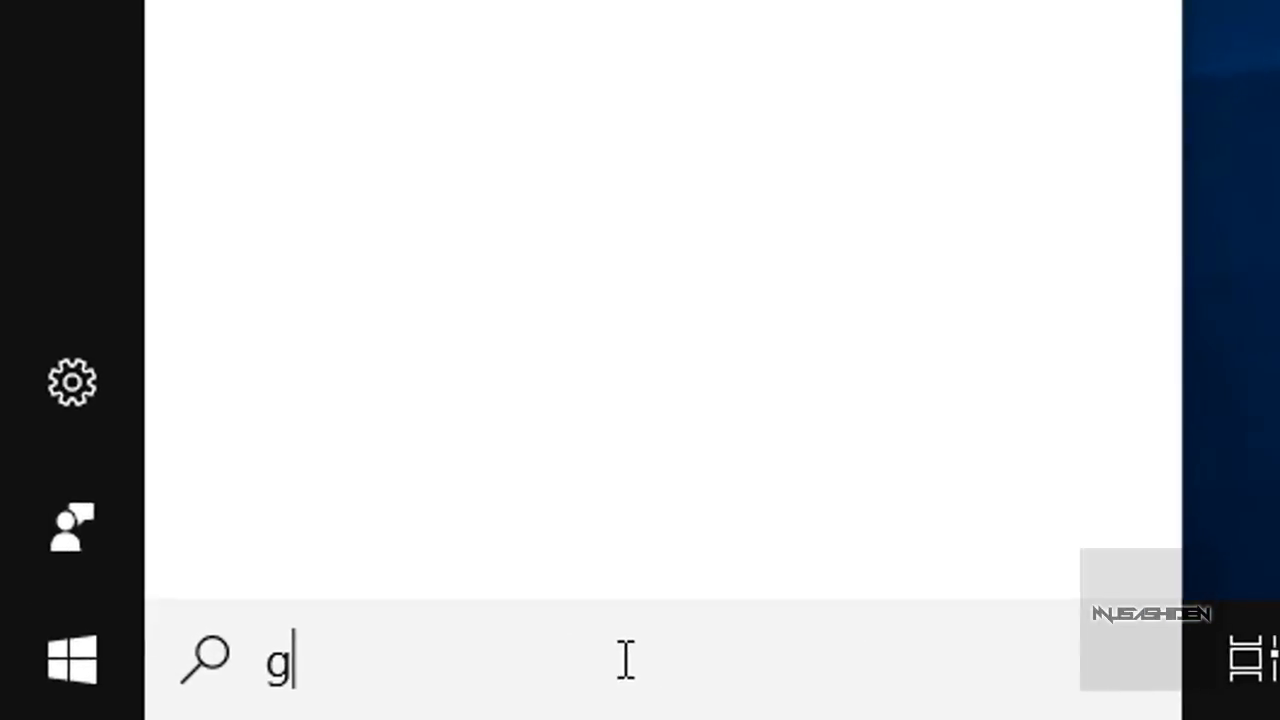
pyautogui.write('edit.msc')
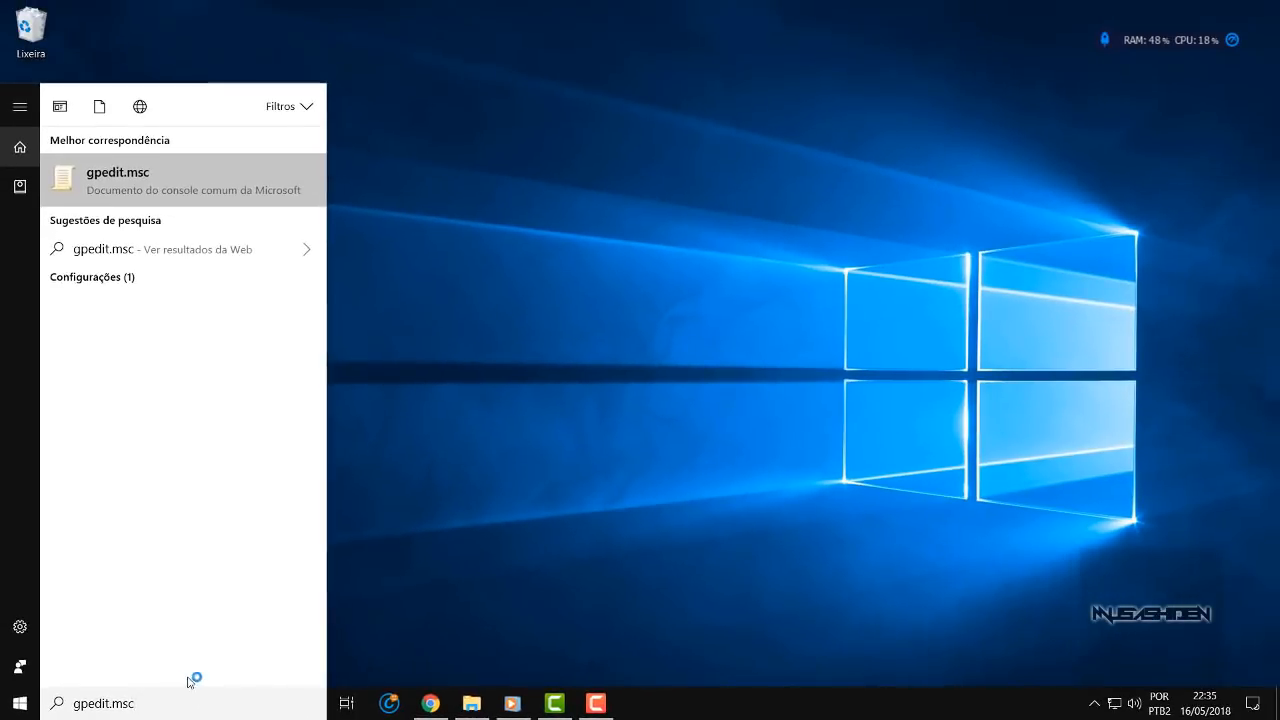
pyautogui.press('Return')
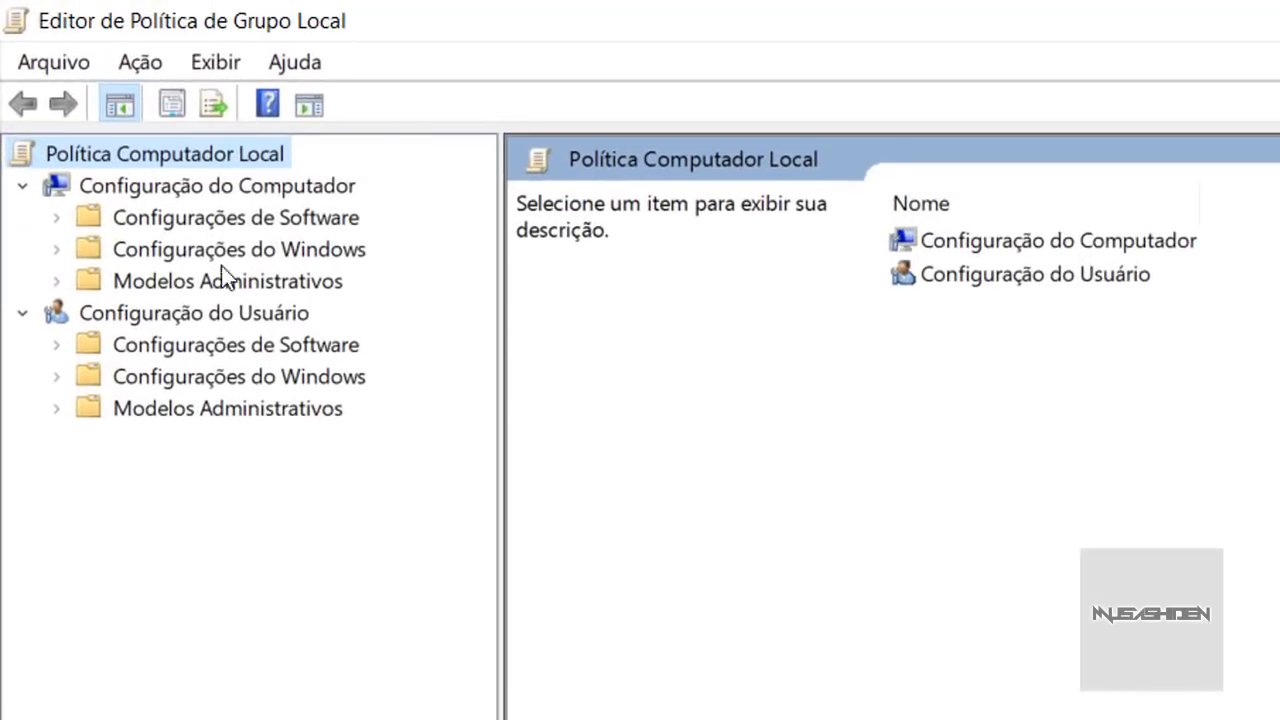
# Step: Open Componentes do Windows within Modelos Administrativos of Configuração do Computador
pyautogui.click(211, 181)
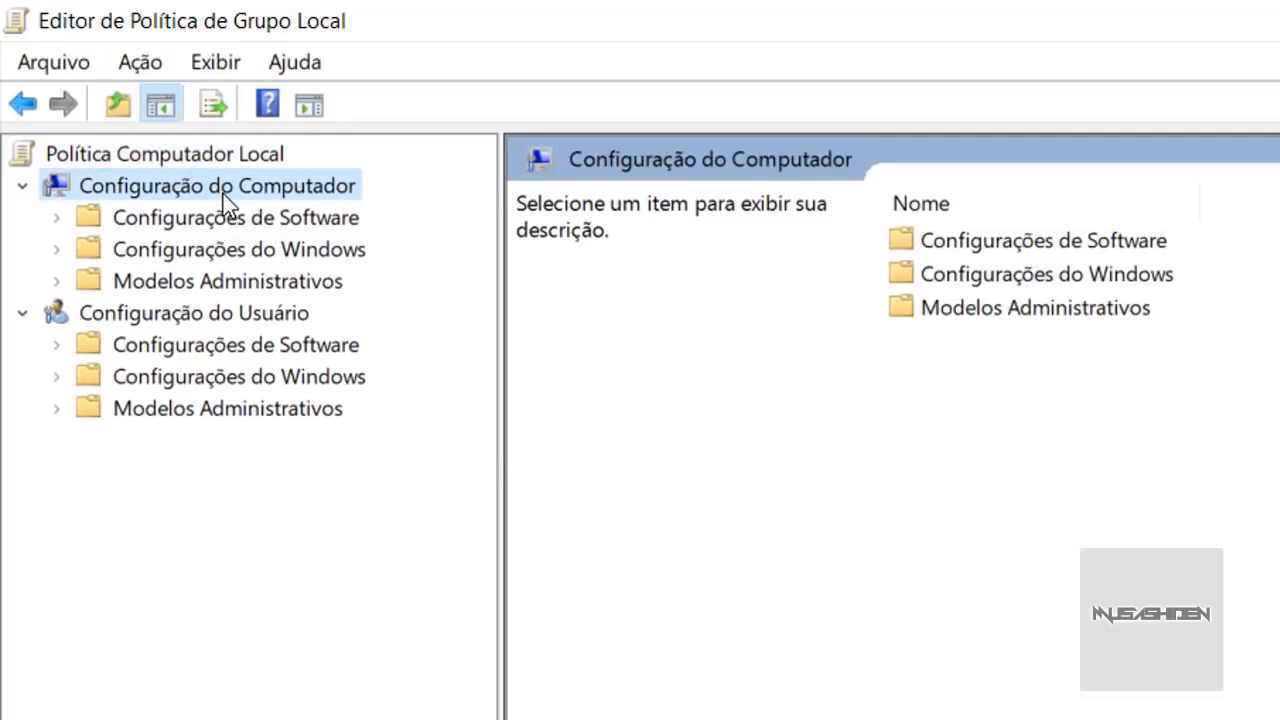
pyautogui.click(245, 280)
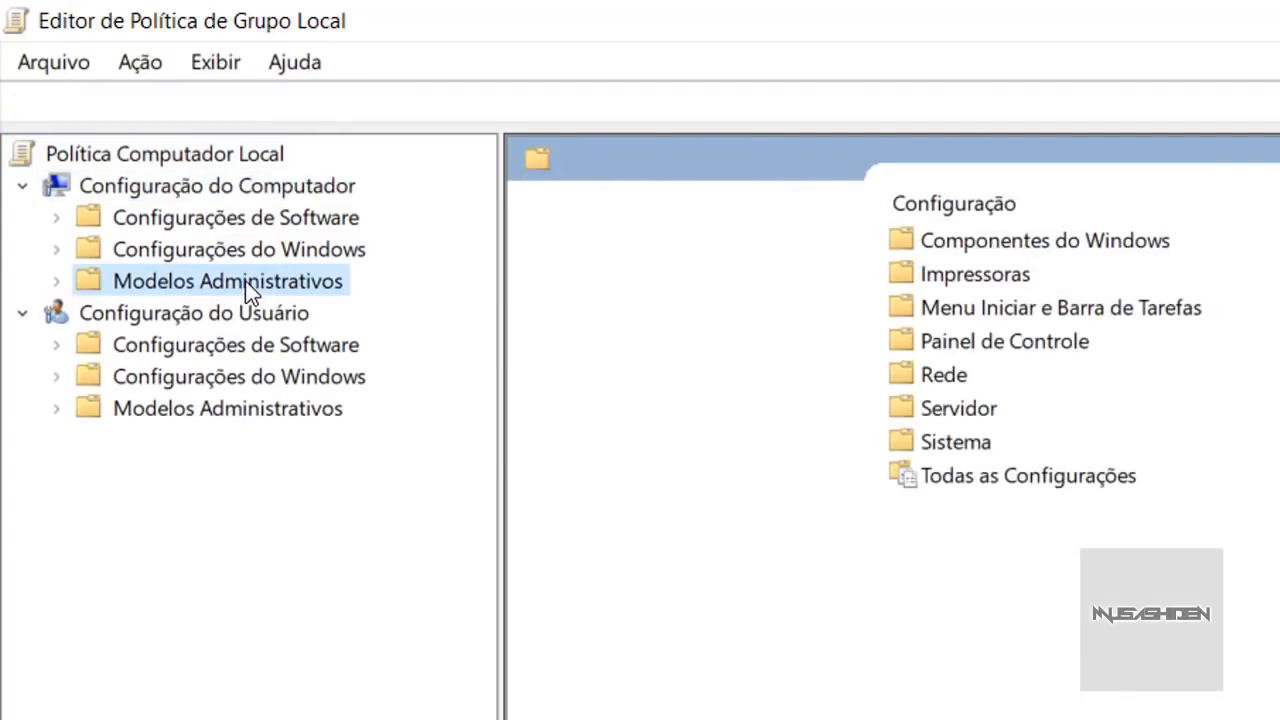
pyautogui.click(1080, 245)
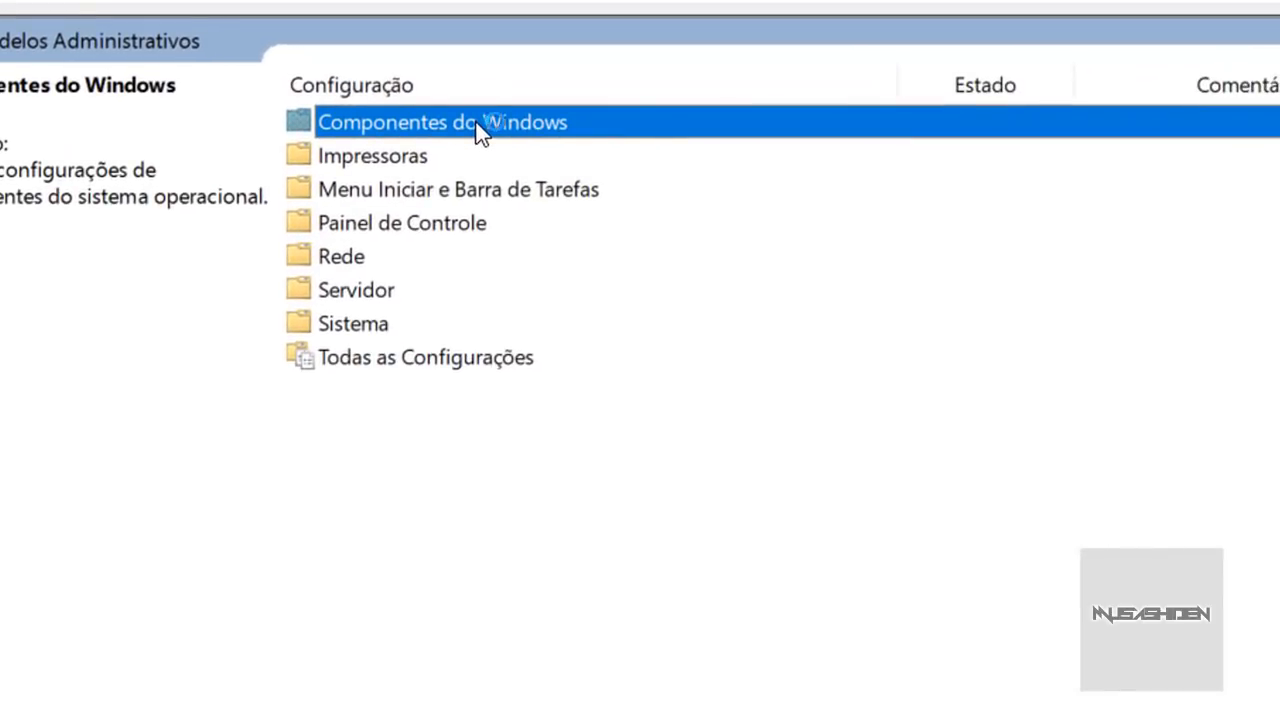
pyautogui.doubleClick(481, 130)
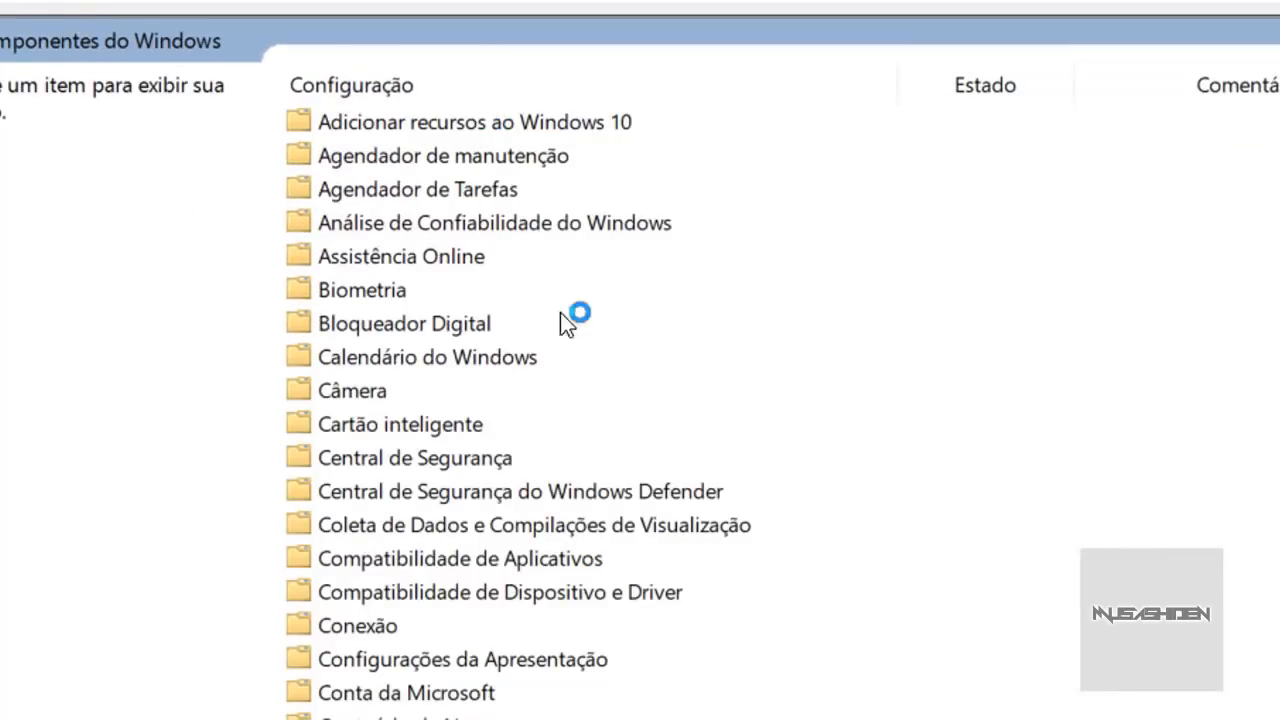
# Step: Open the OneDrive folder in Componentes do Windows and select the policy "Impedir o uso do OneDrive para armazenamento de arquivos"
pyautogui.scroll(-10, 694, 254)
pyautogui.scroll(-6, 656, 262)
pyautogui.scroll(16, 632, 262)
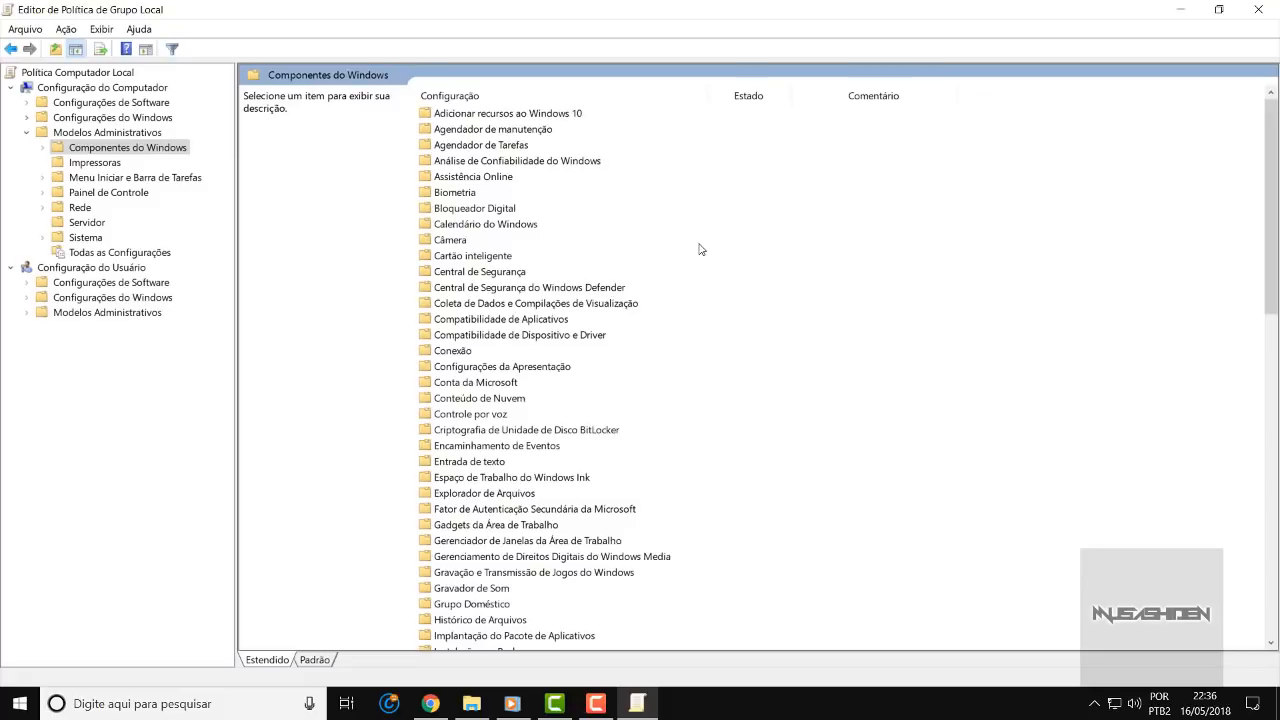
pyautogui.scroll(-17, 702, 247)
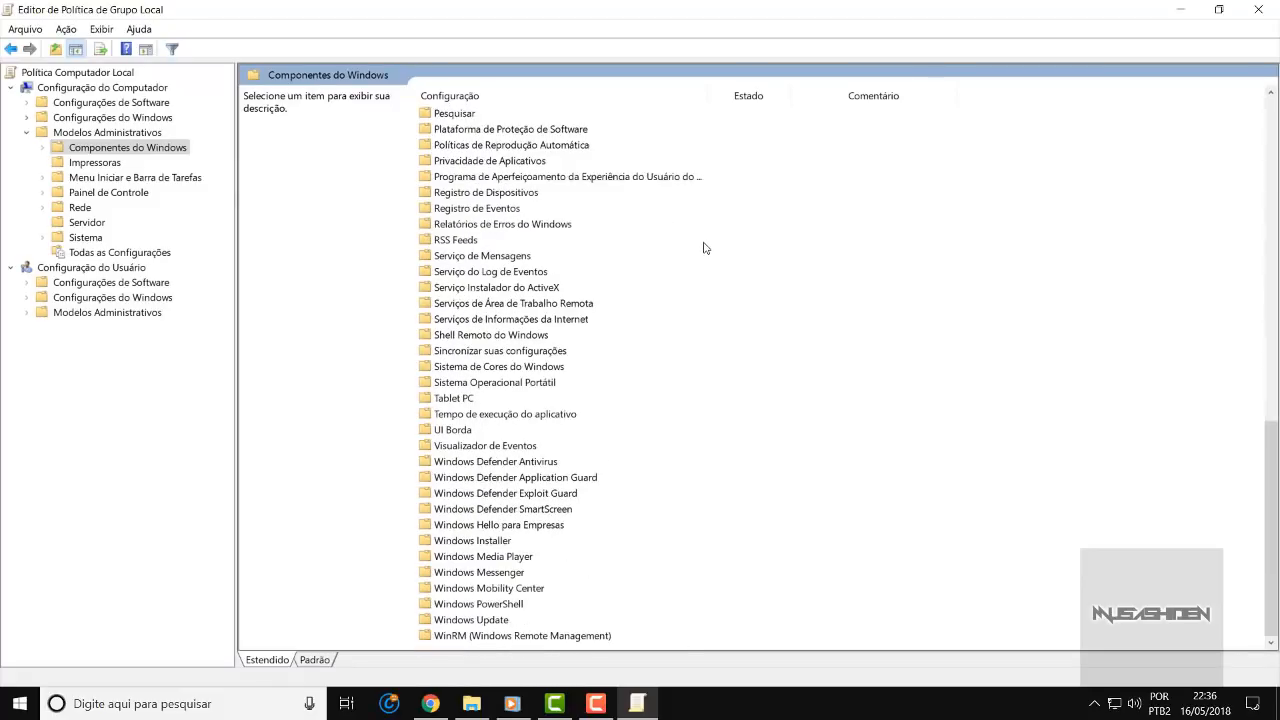
pyautogui.moveTo(1275, 460); pyautogui.dragTo(1255, 100)
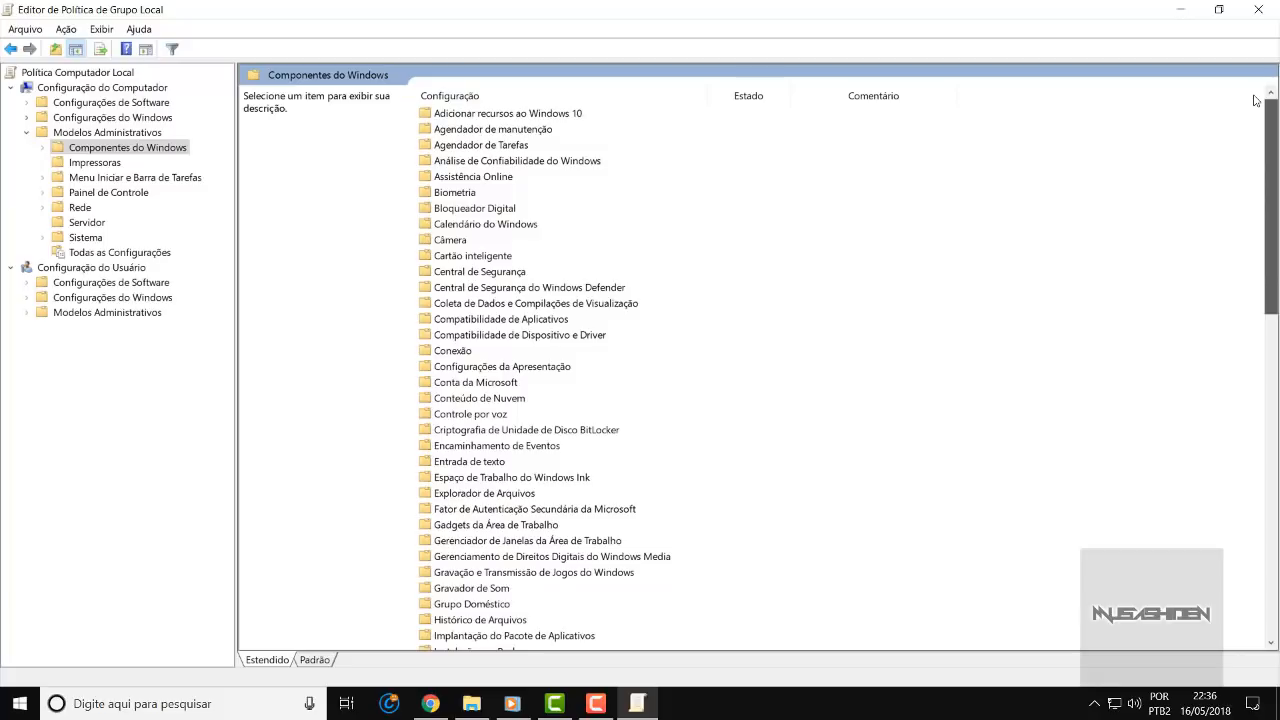
pyautogui.moveTo(1265, 105); pyautogui.dragTo(1276, 335)
pyautogui.click(462, 355)
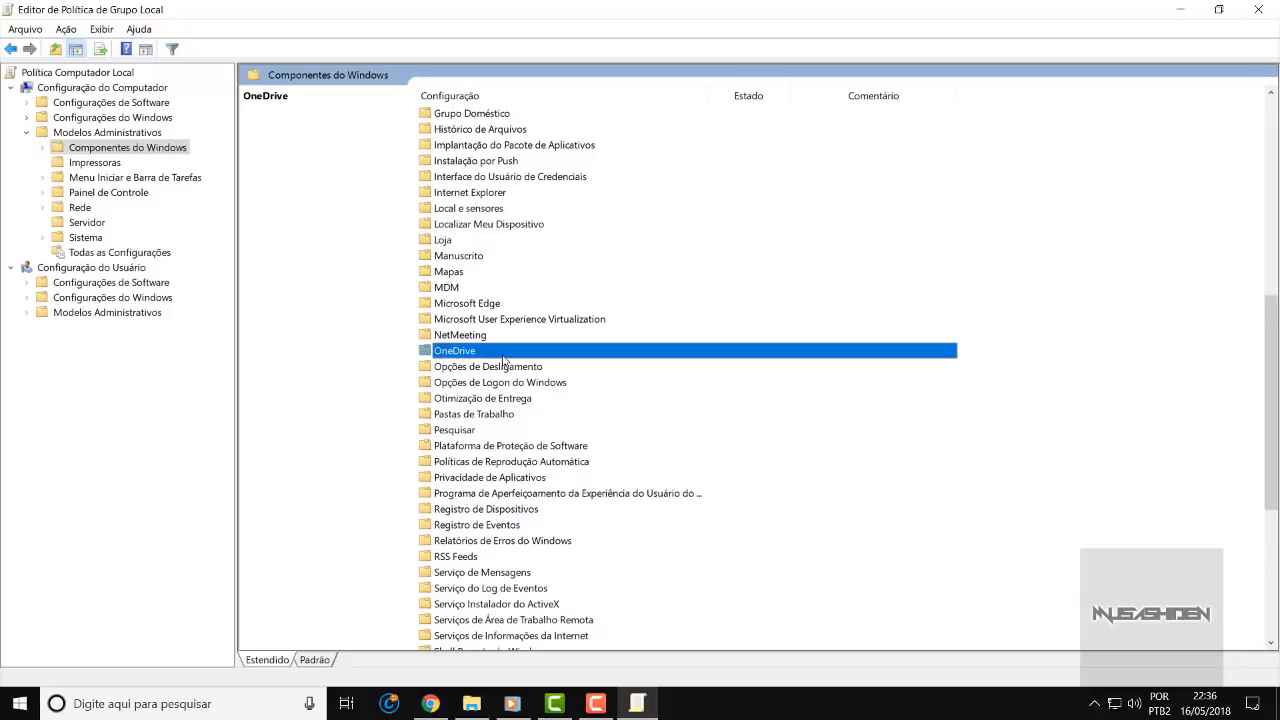
pyautogui.doubleClick(503, 358)
pyautogui.moveTo(1070, 118); pyautogui.dragTo(1245, 120)
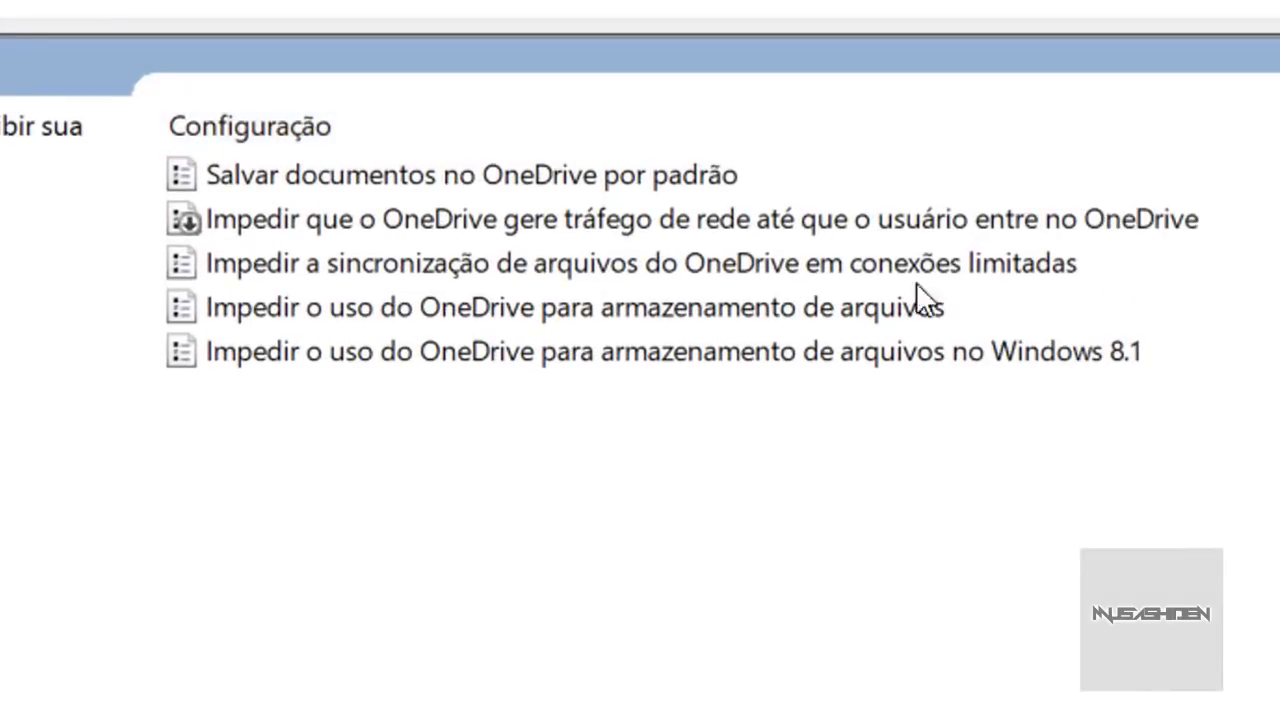
pyautogui.click(832, 309)
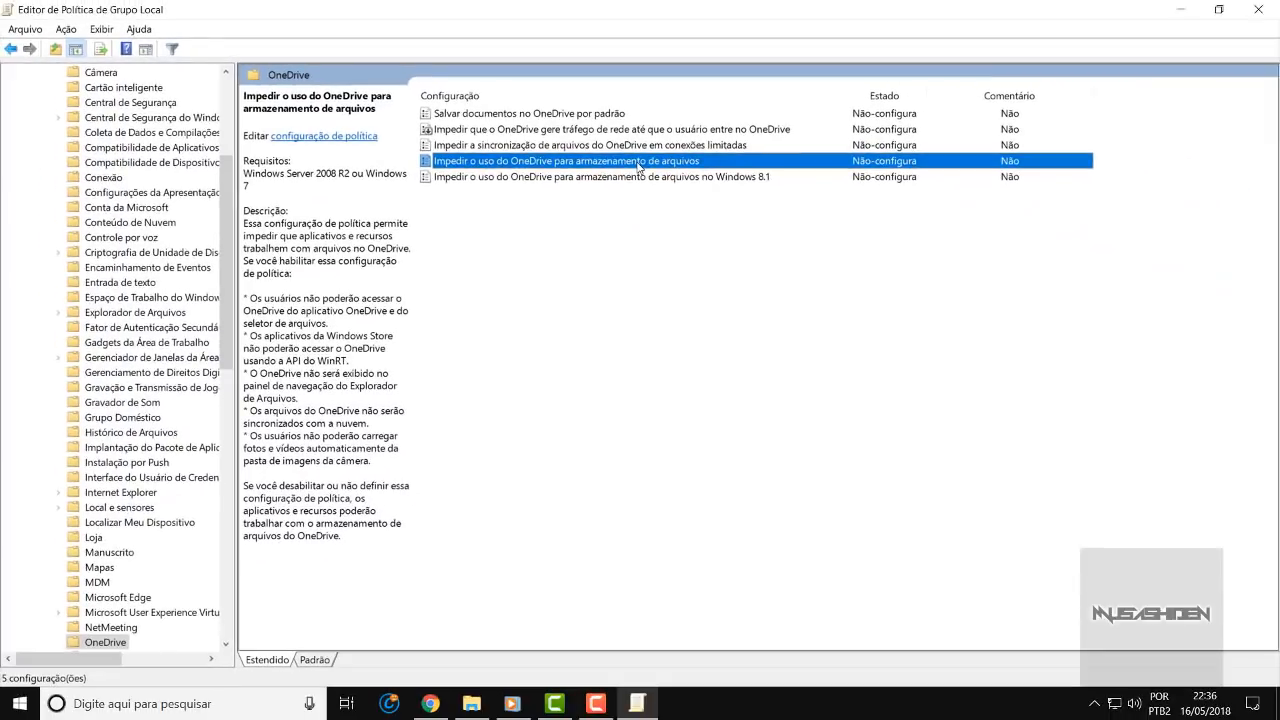
# Step: Set the policy "Impedir o uso do OneDrive para armazenamento de arquivos" to Habilitado and apply it
pyautogui.doubleClick(832, 309)
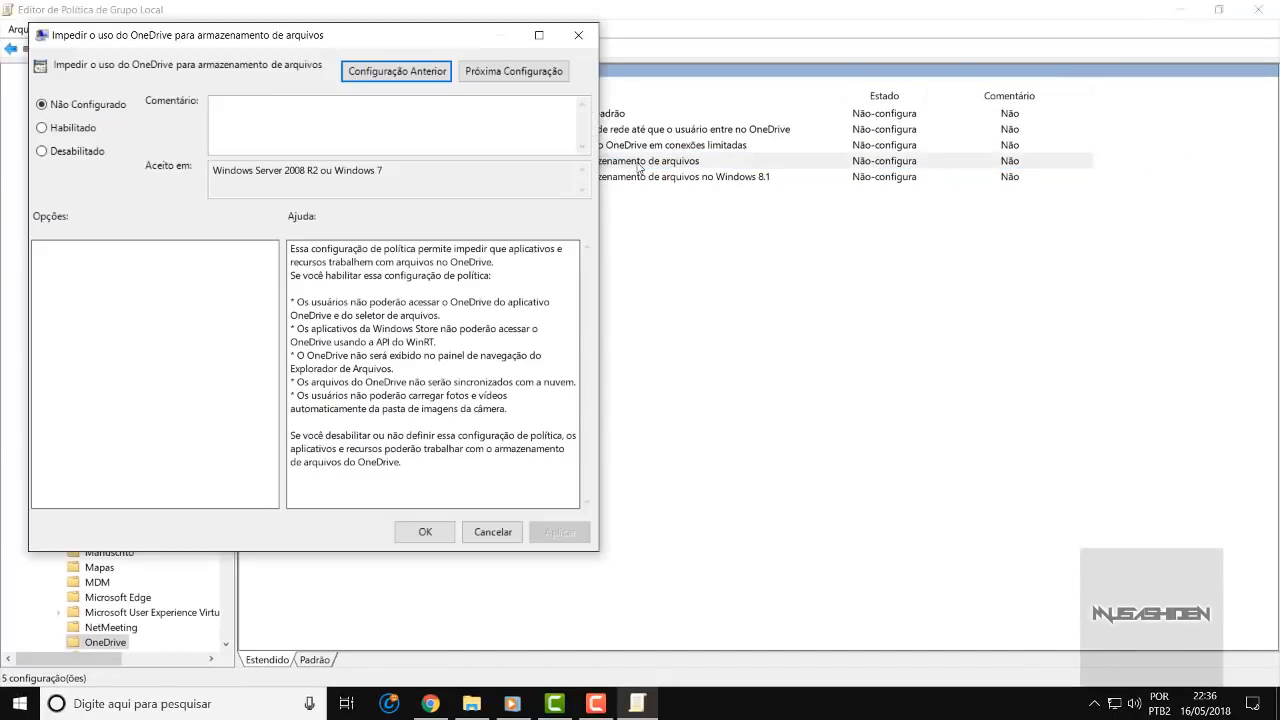
pyautogui.click(68, 129)
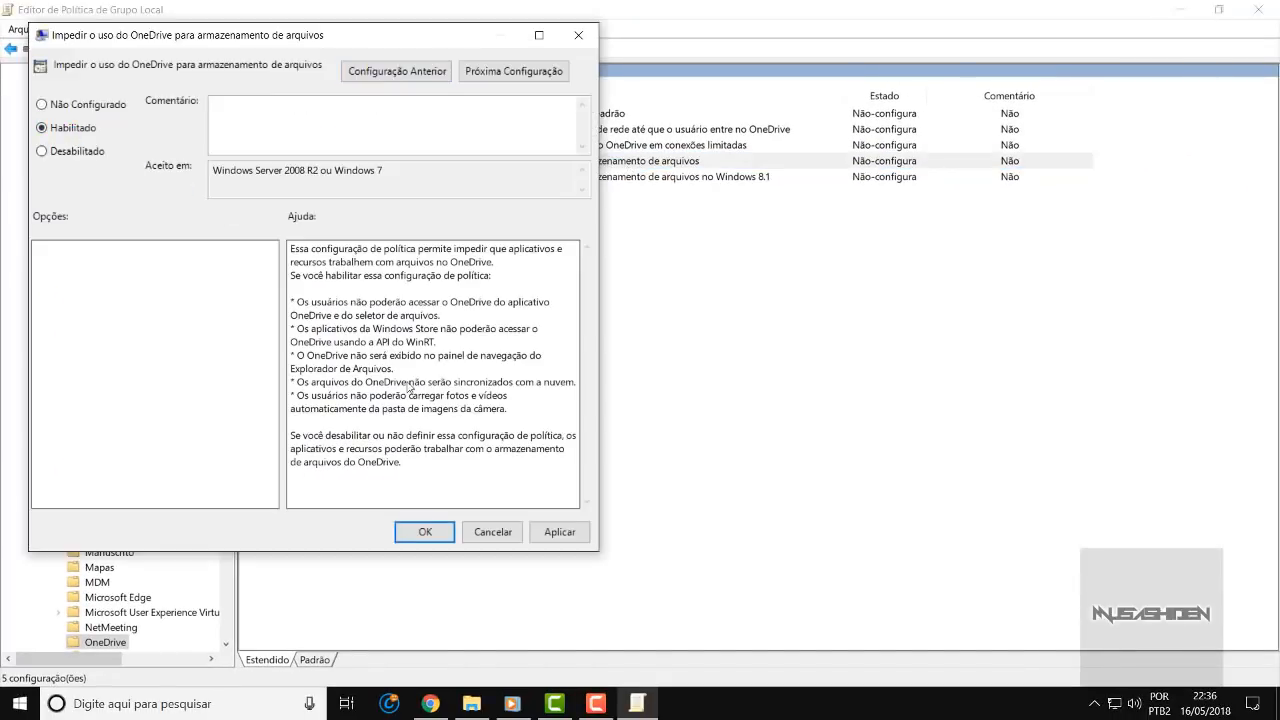
pyautogui.click(428, 535)
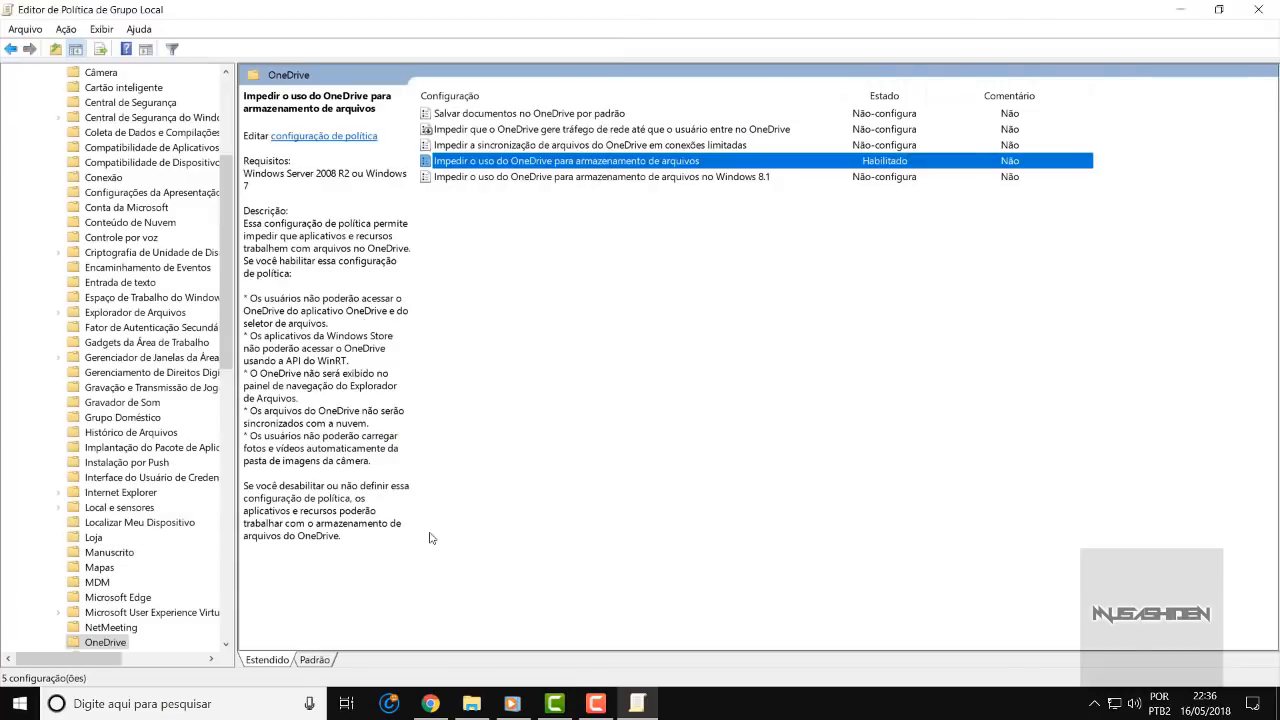
pyautogui.click(735, 392)
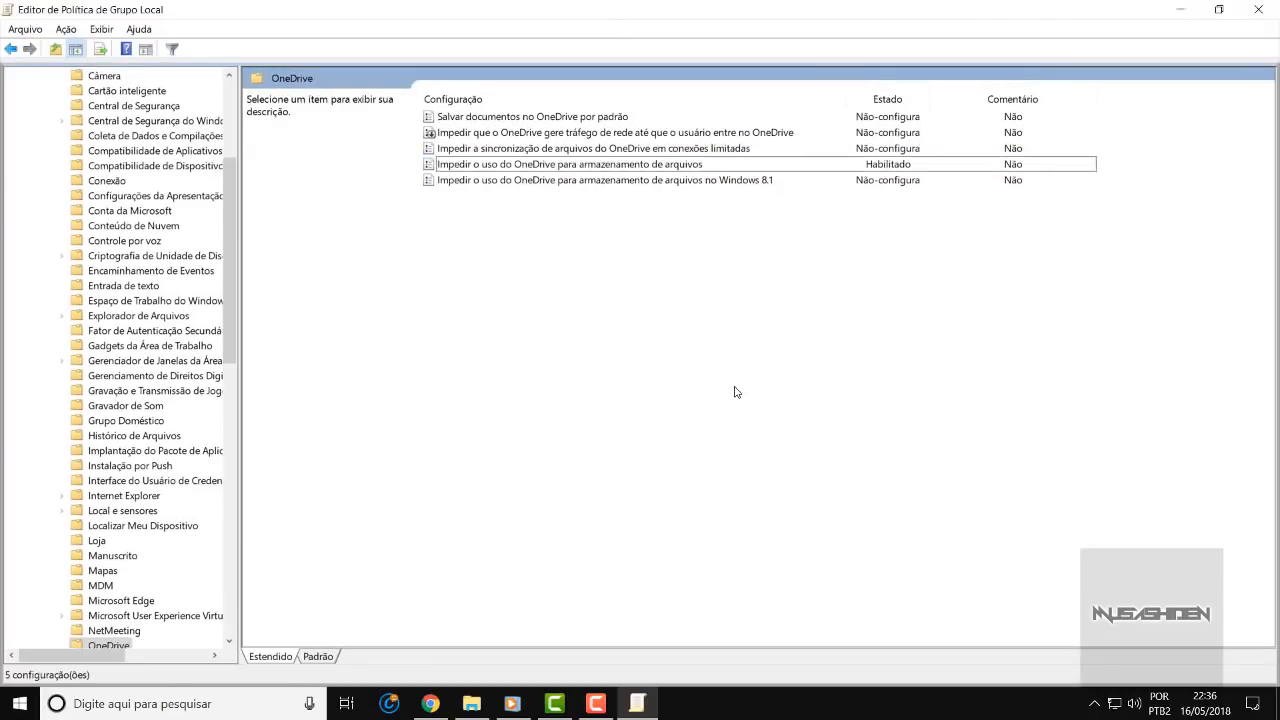
# Step: Return to Componentes do Windows, open the Otimização de Entrega folder and widen the folder tree slightly
pyautogui.press('BackSpace')
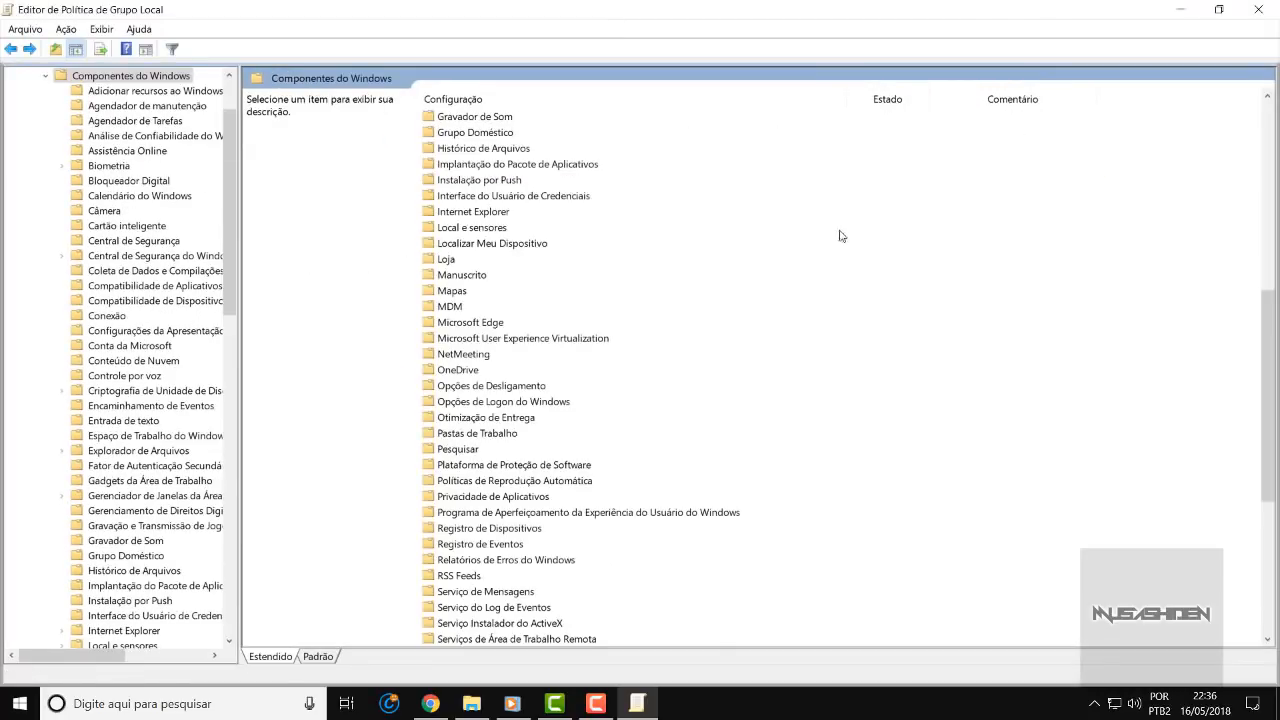
pyautogui.click(462, 420)
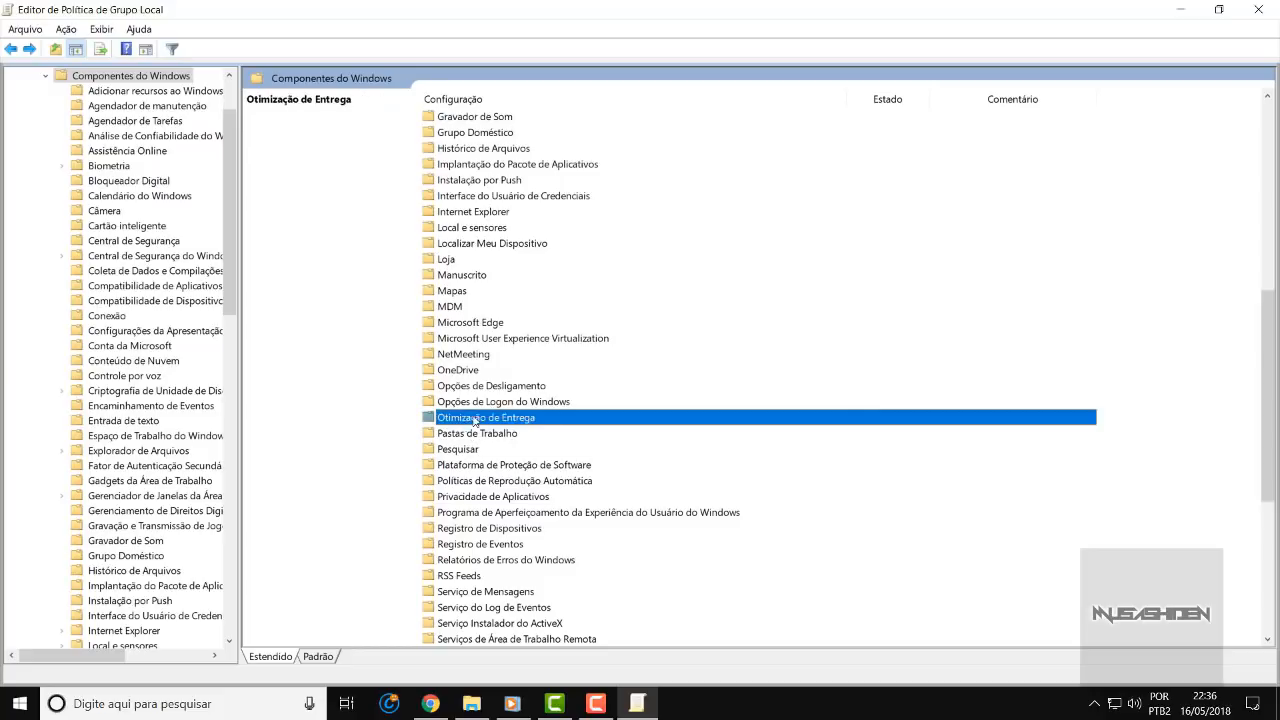
pyautogui.doubleClick(523, 424)
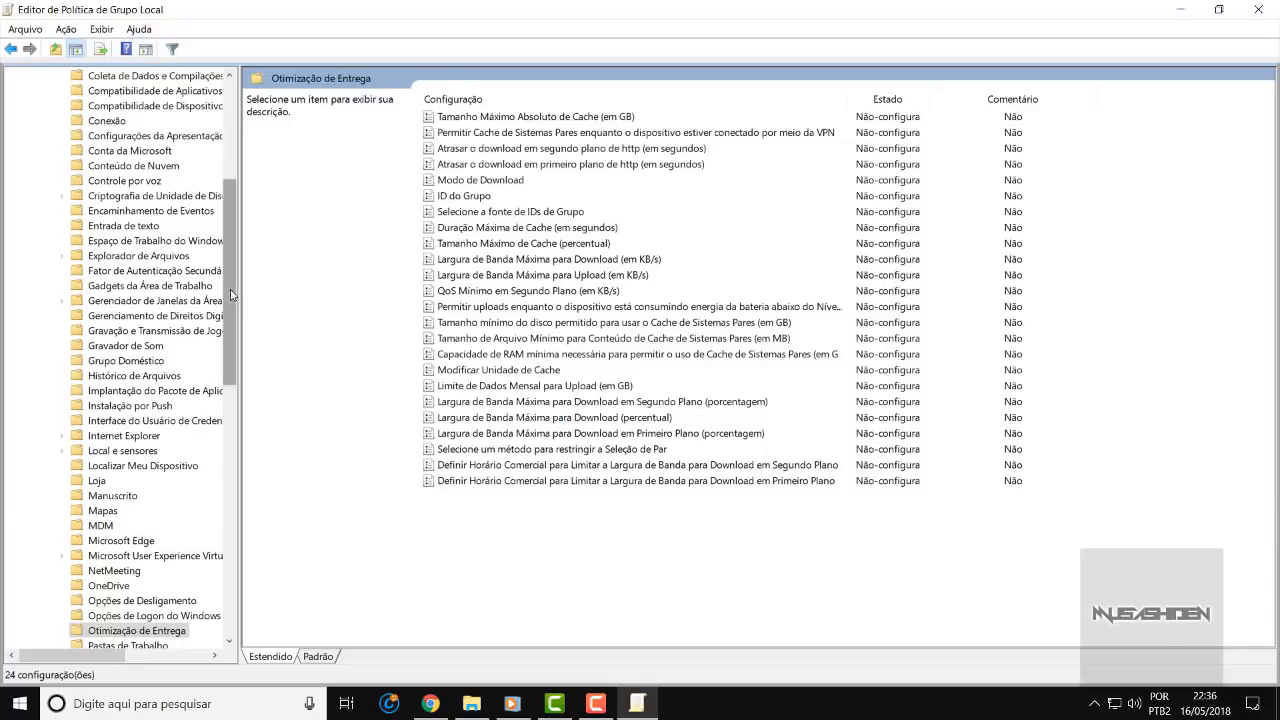
pyautogui.moveTo(240, 286); pyautogui.dragTo(272, 288)
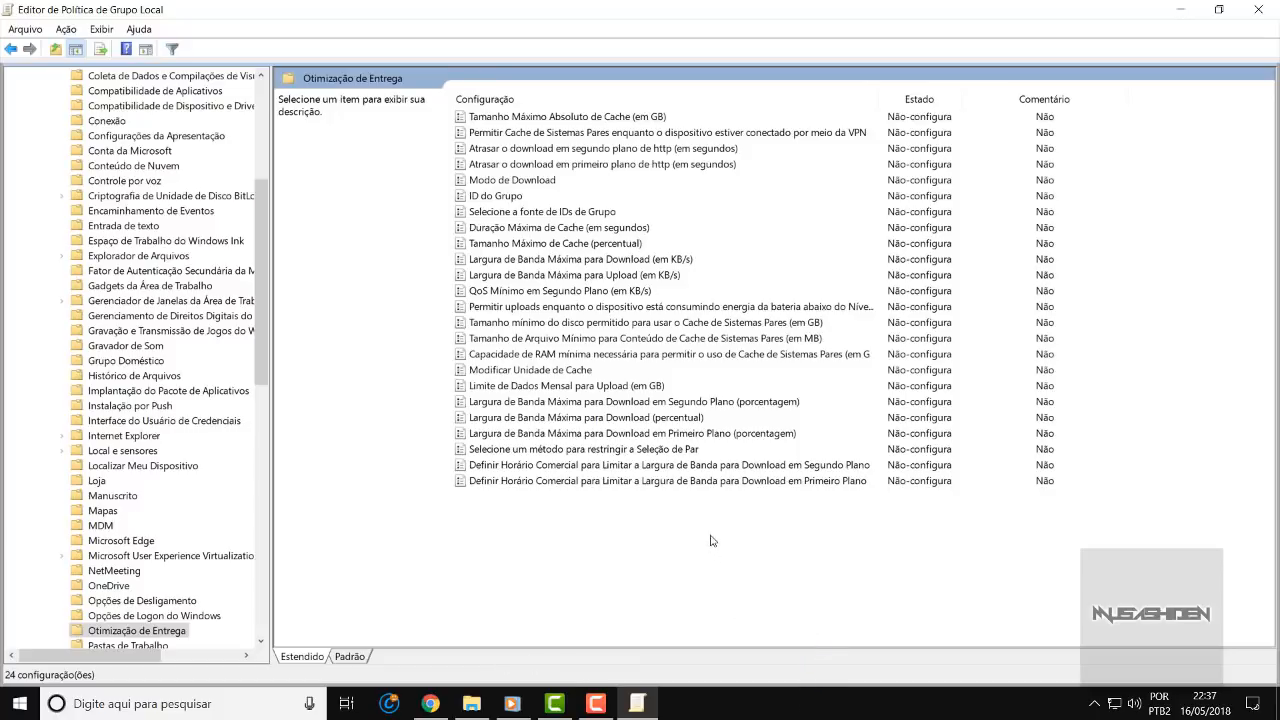
# Step: Enable the policy "Largura de Banda Máxima para Download (em KB/s)" with a maximum download bandwidth of 1 KB/s
pyautogui.click(620, 260)
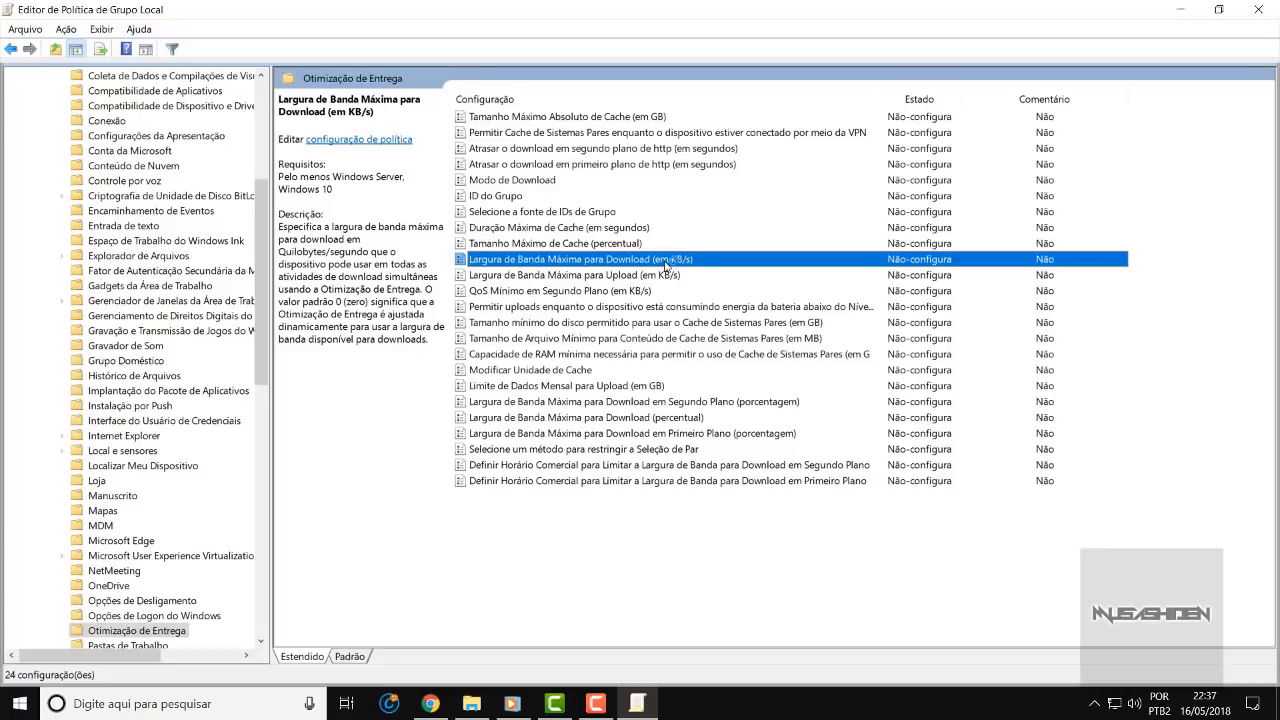
pyautogui.doubleClick(668, 262)
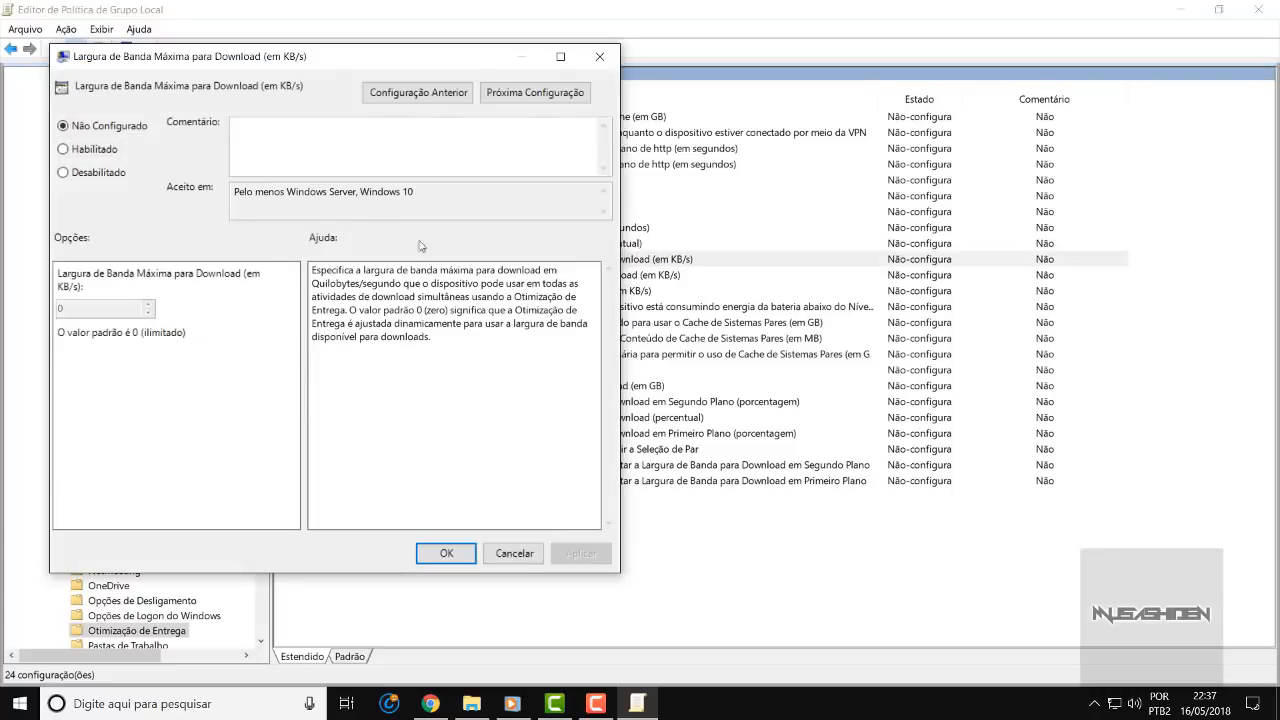
pyautogui.click(95, 149)
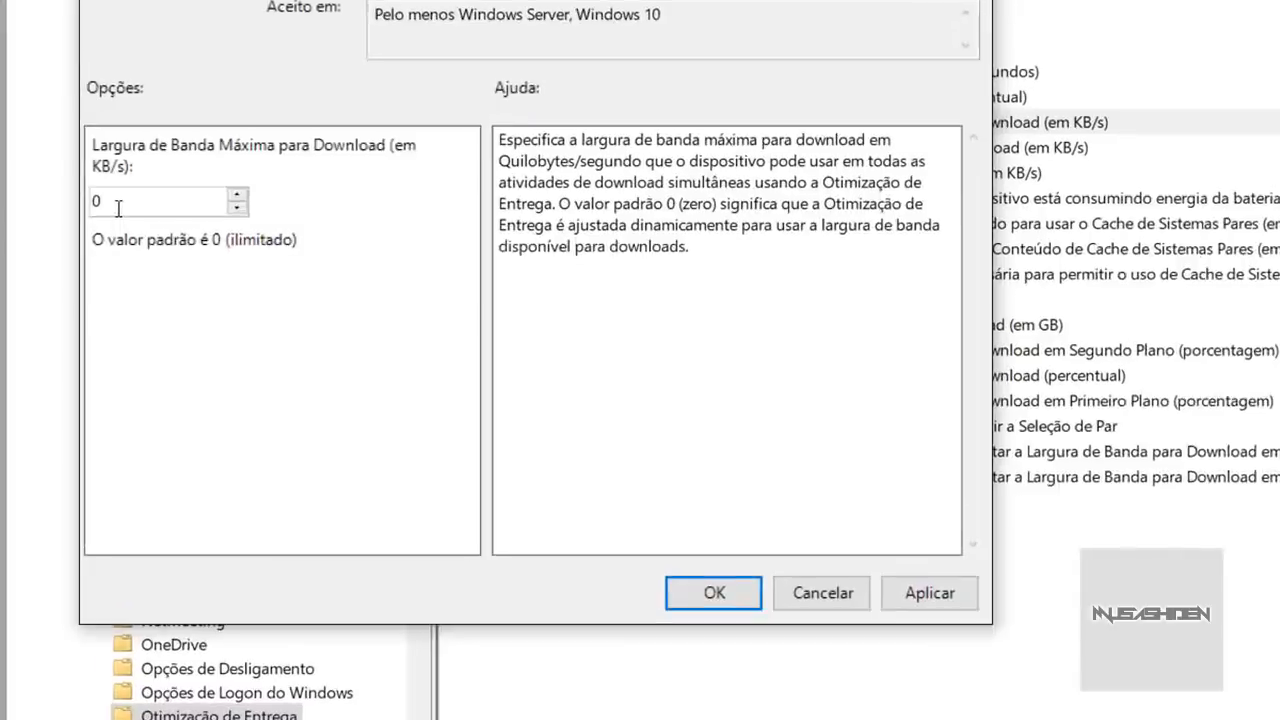
pyautogui.doubleClick(118, 205)
pyautogui.write('1')
pyautogui.click(703, 597)
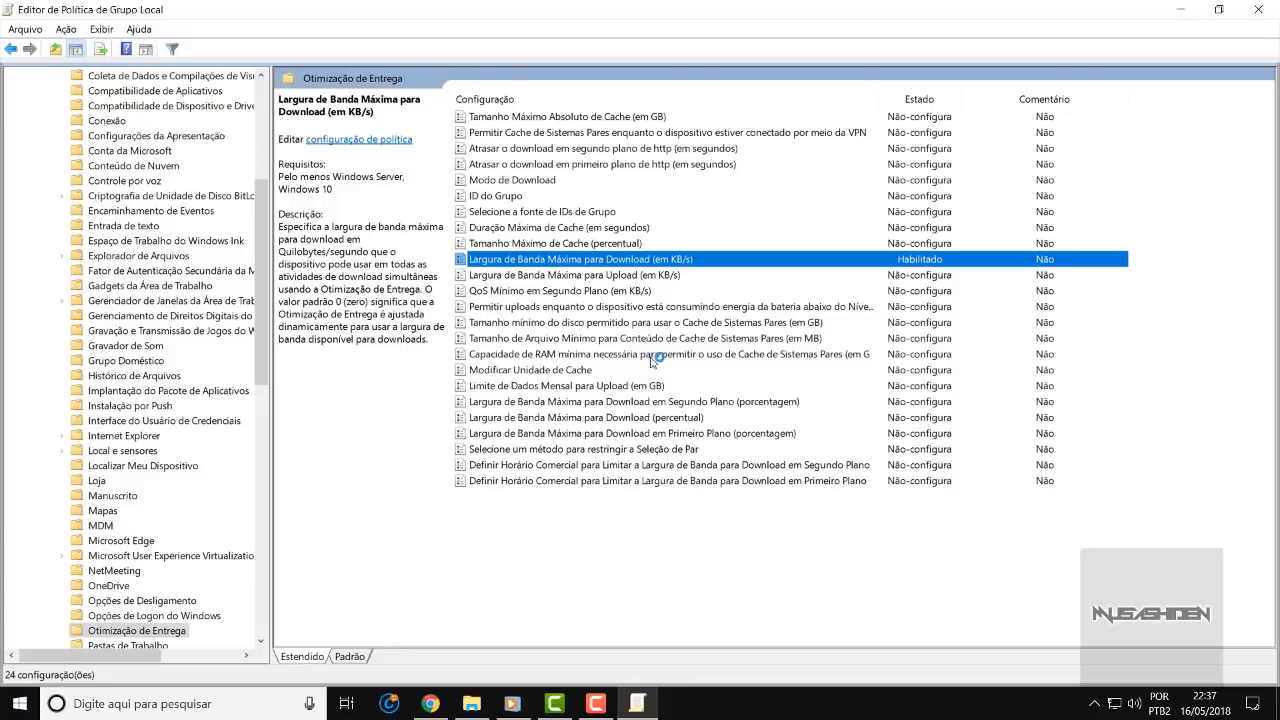
# Step: Reset the policy "Largura de Banda Máxima para Download (em KB/s)" to Não Configurado
pyautogui.click(582, 195)
pyautogui.click(582, 355)
pyautogui.click(597, 450)
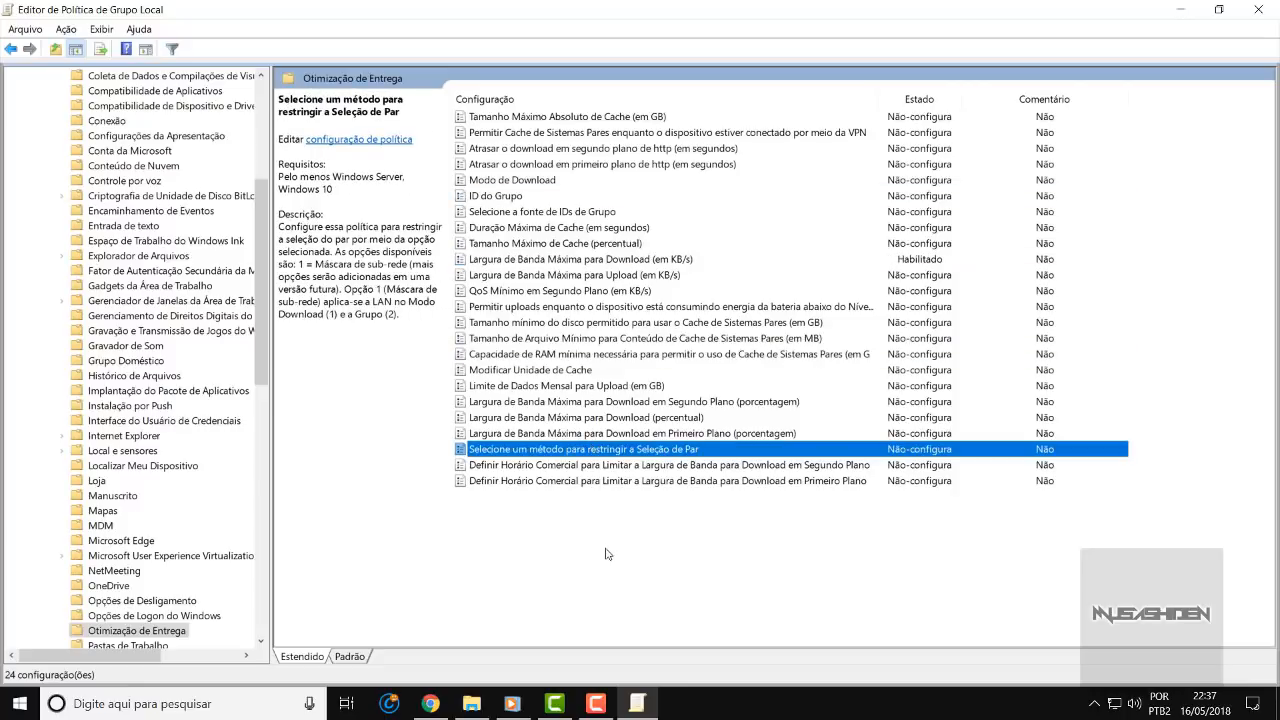
pyautogui.click(615, 259)
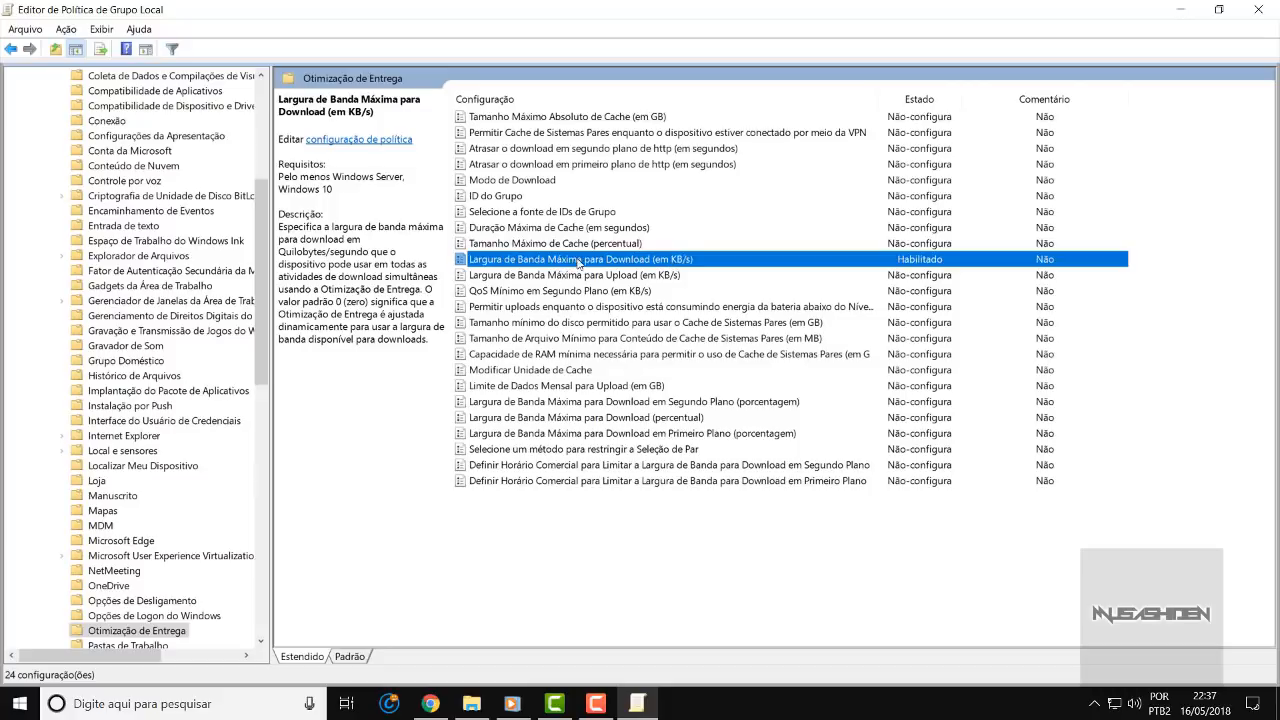
pyautogui.doubleClick(679, 263)
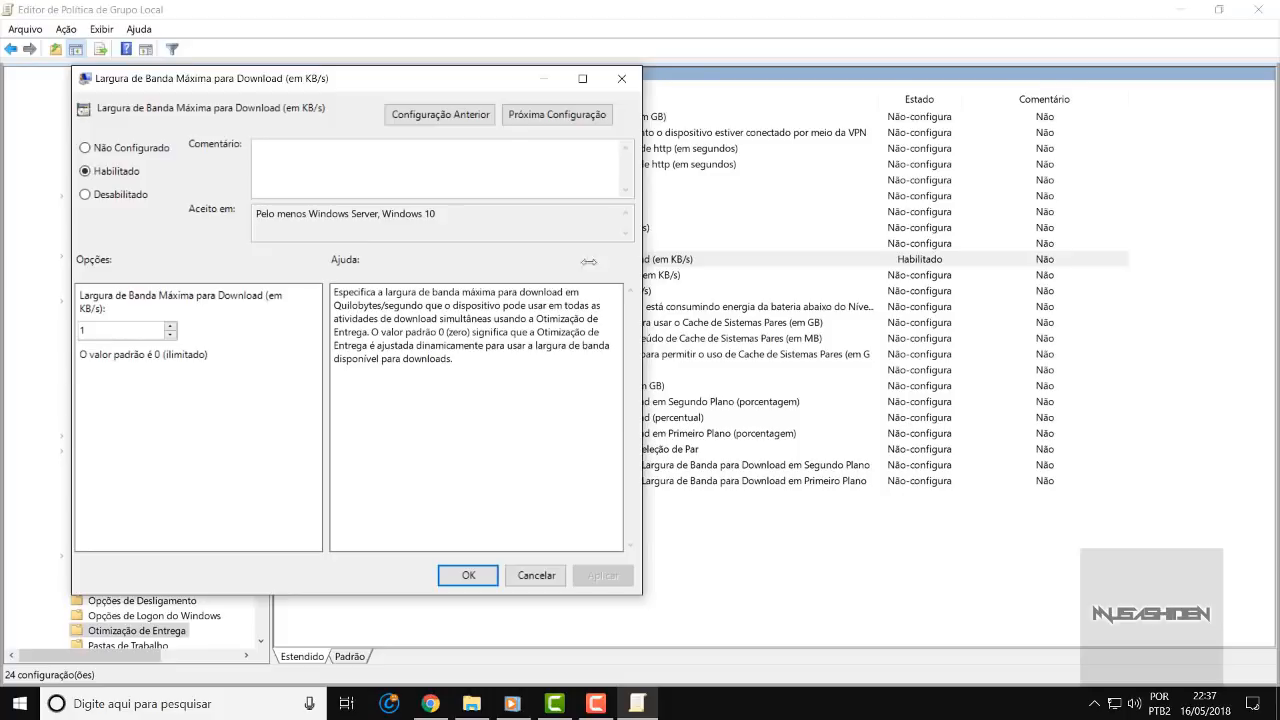
pyautogui.click(127, 152)
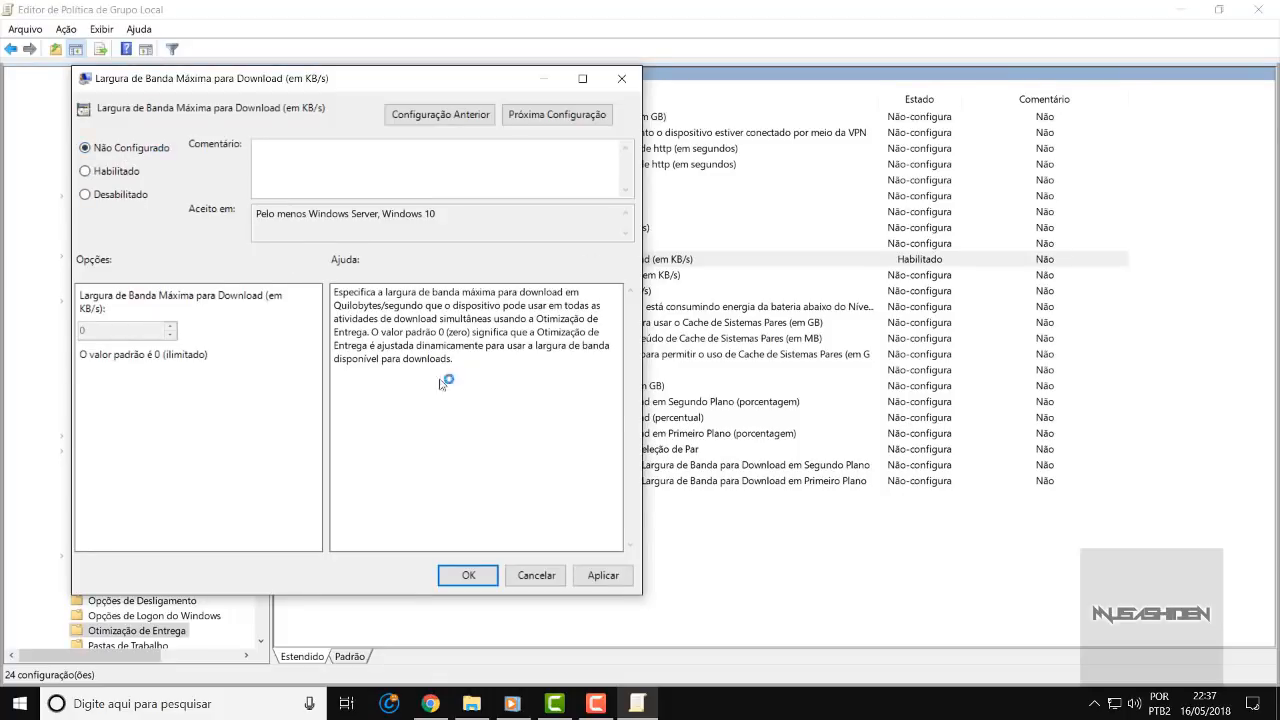
pyautogui.click(576, 578)
pyautogui.click(465, 575)
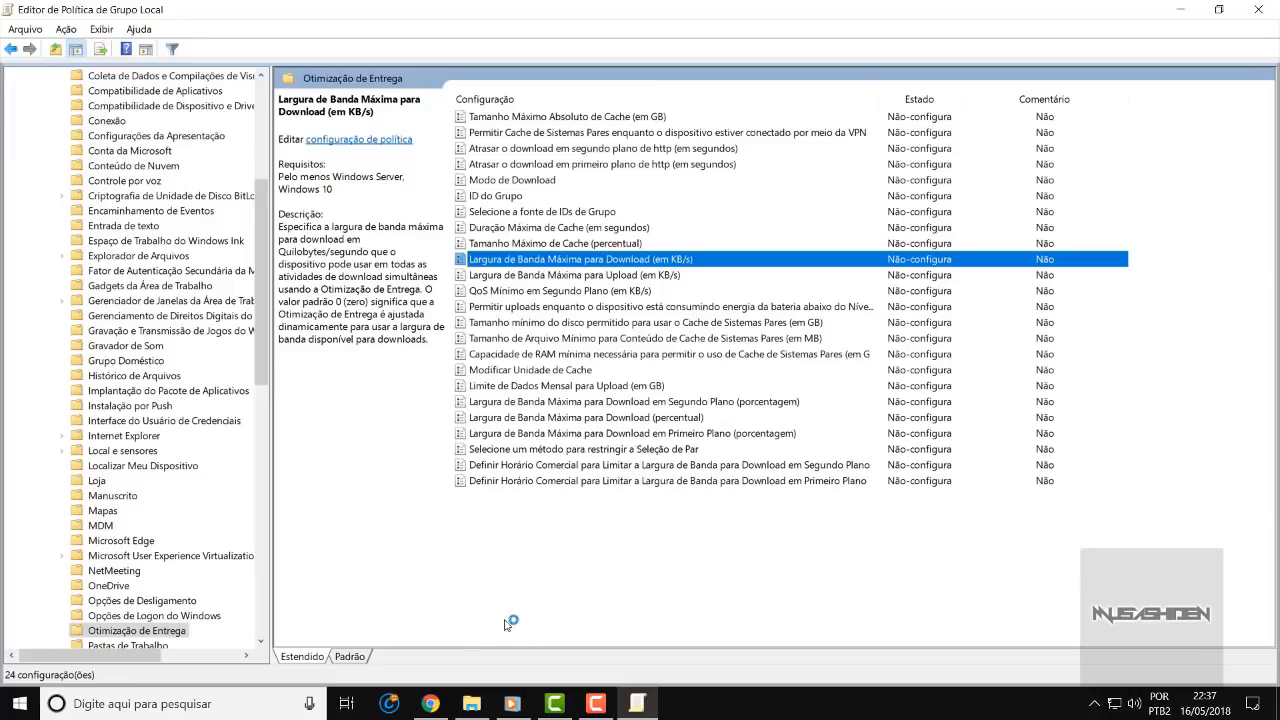
pyautogui.click(645, 593)
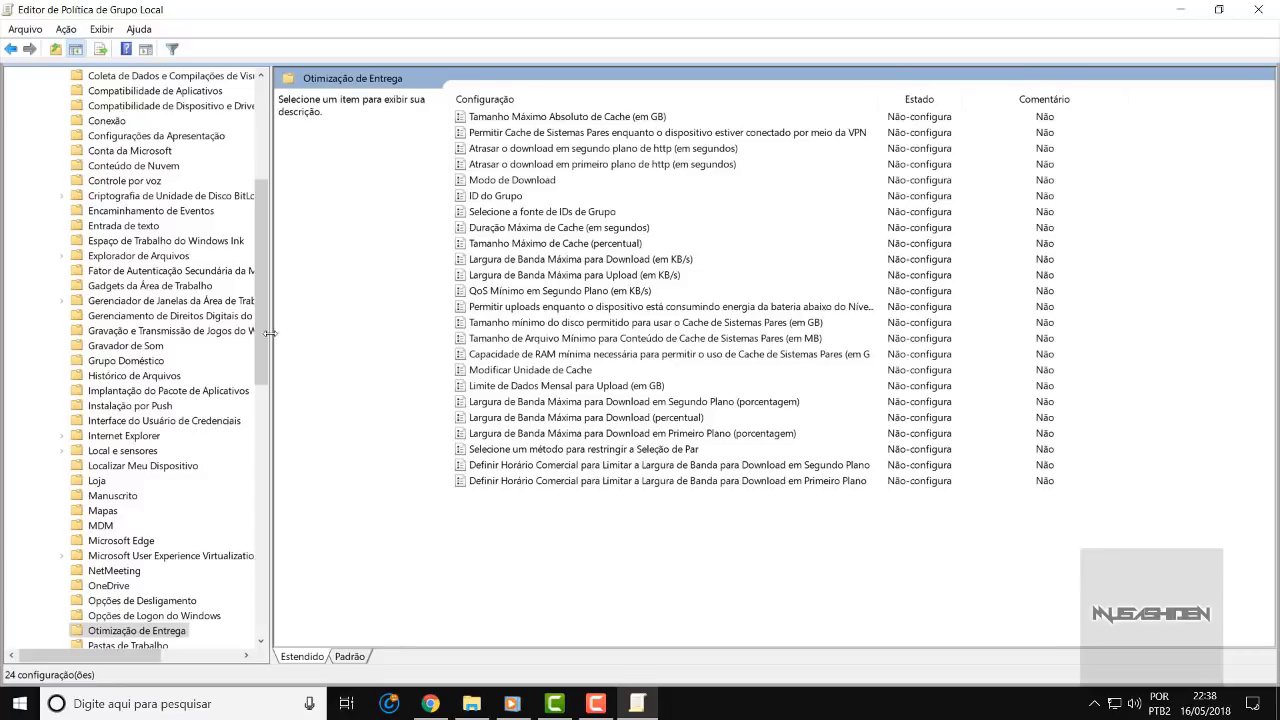
# Step: Widen the folder tree to fit its names and open the Pesquisar folder in Componentes do Windows
pyautogui.moveTo(268, 316); pyautogui.dragTo(357, 316)
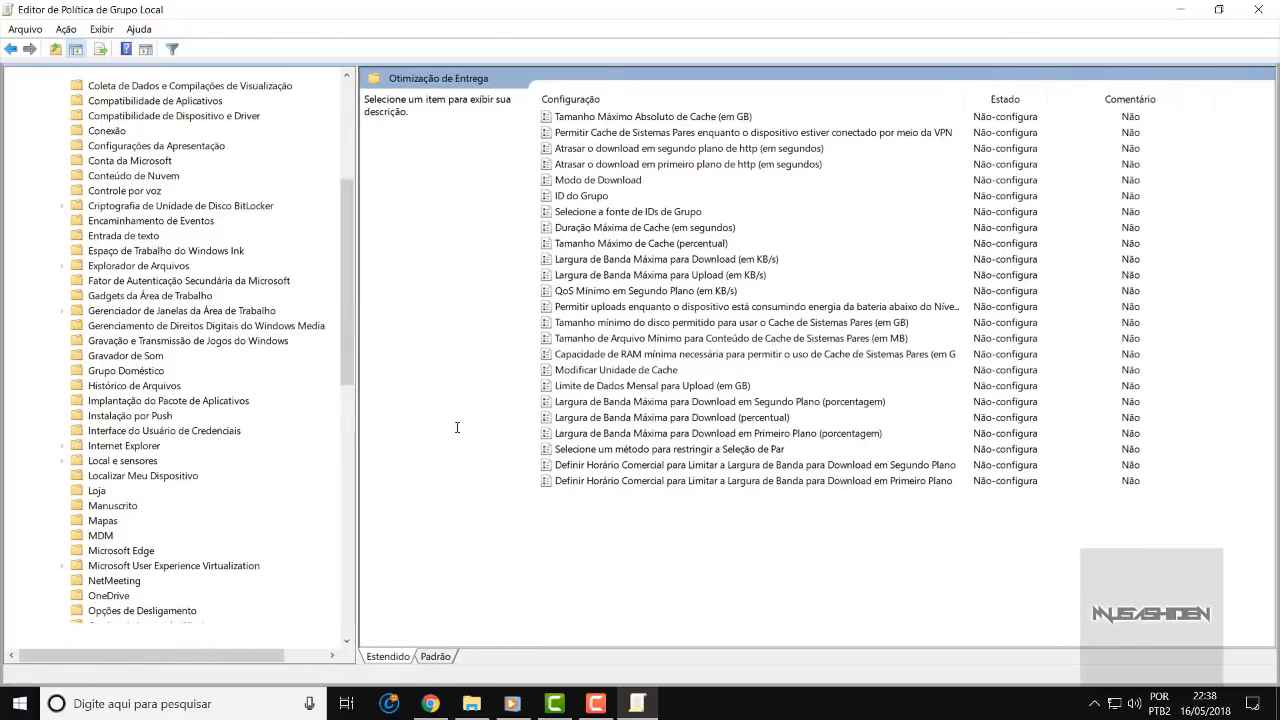
pyautogui.press('Left')
pyautogui.scroll(-5, 948, 186)
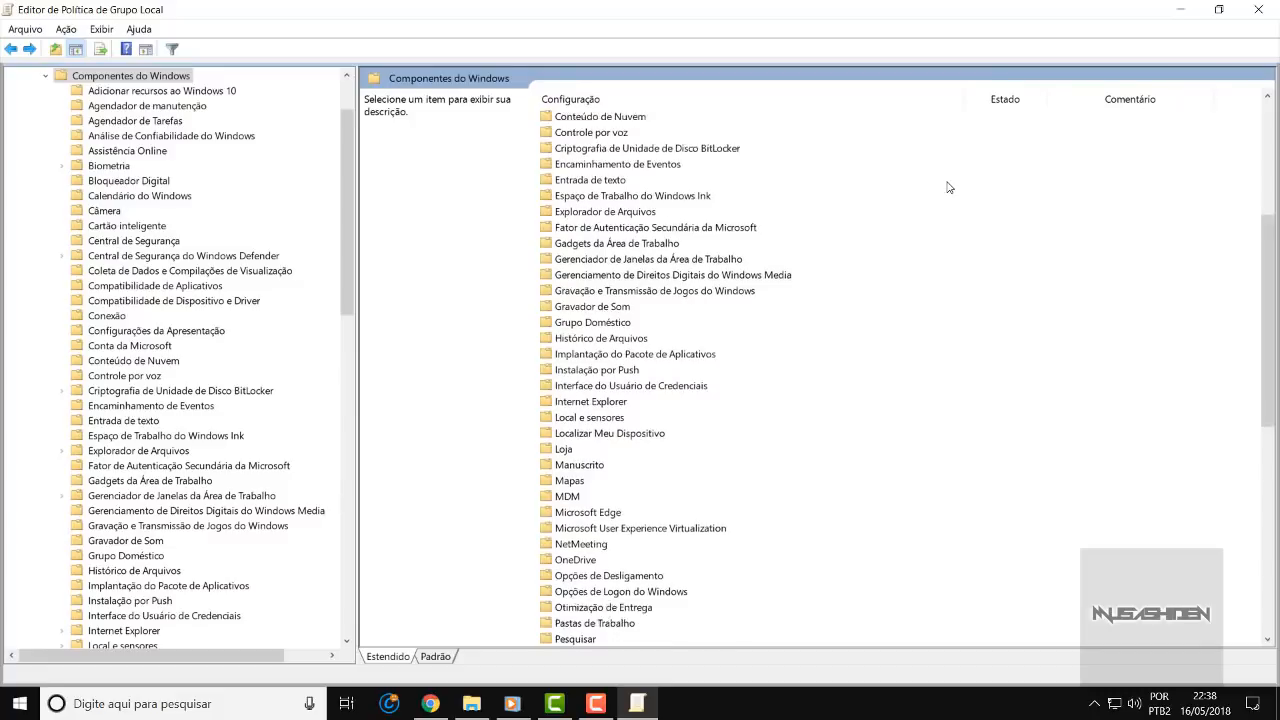
pyautogui.click(584, 451)
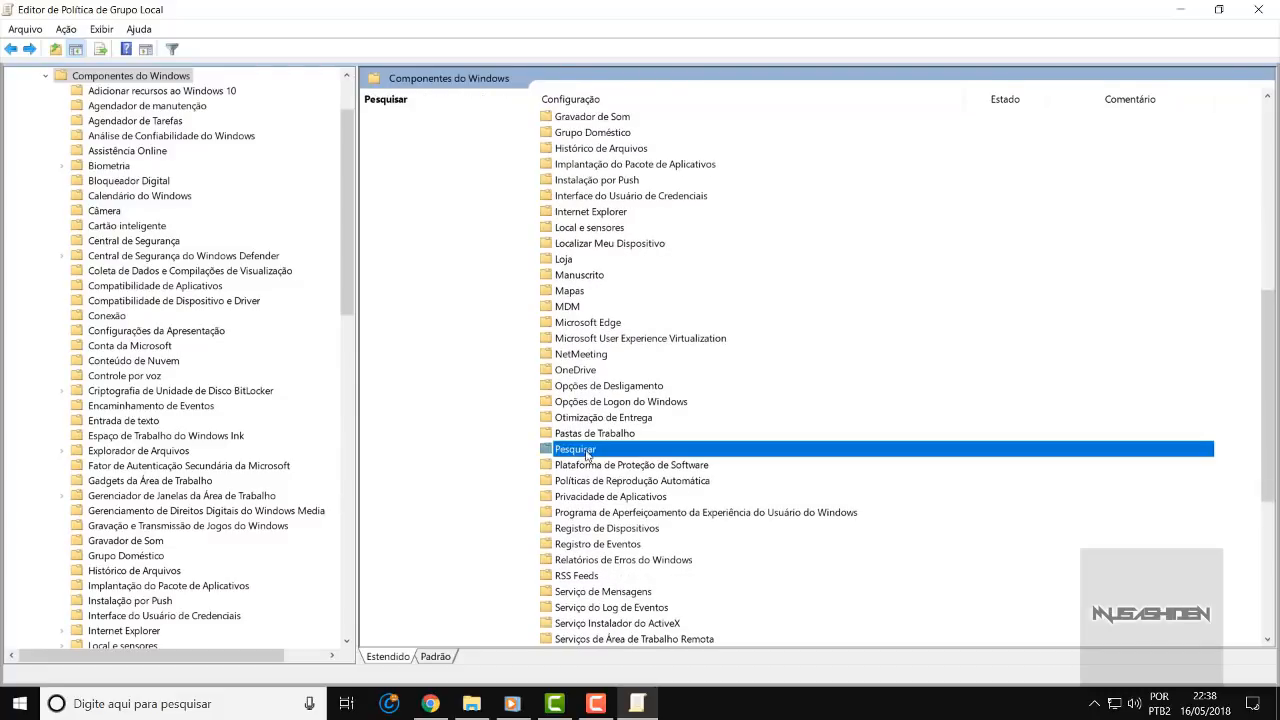
pyautogui.doubleClick(606, 450)
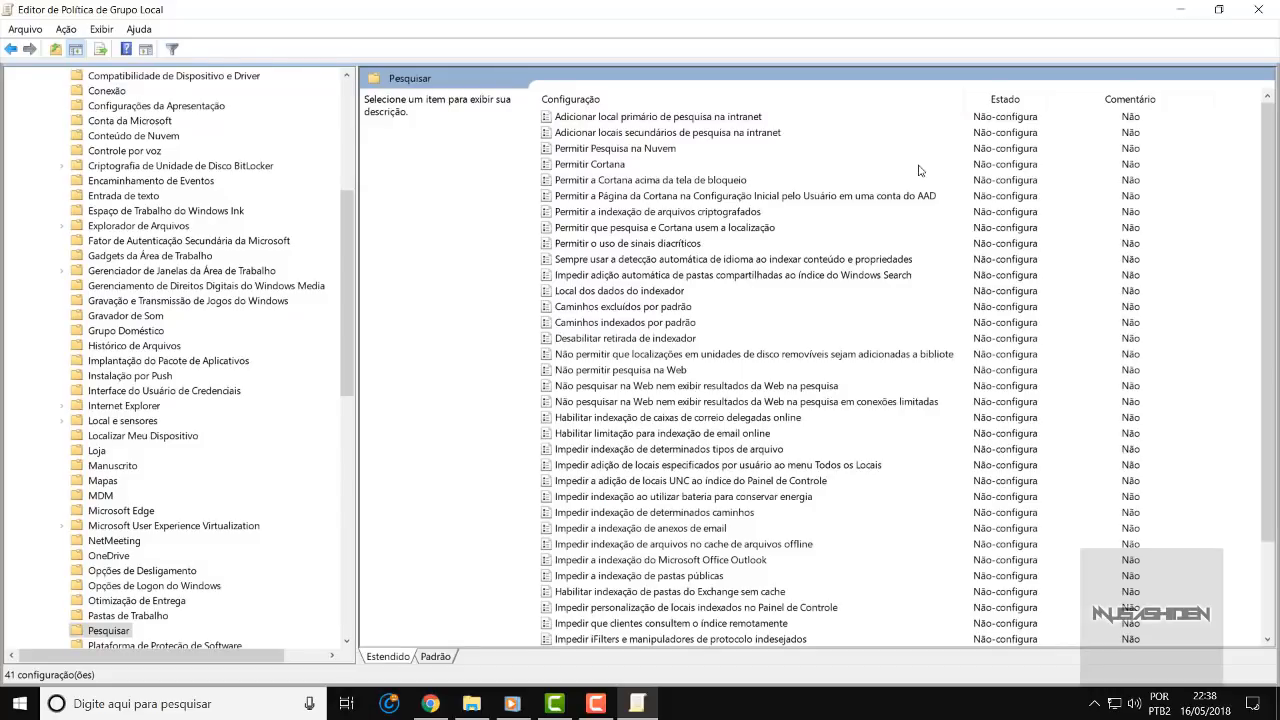
# Step: Set the policy "Permitir Cortana" to Desabilitado and apply it
pyautogui.doubleClick(604, 164)
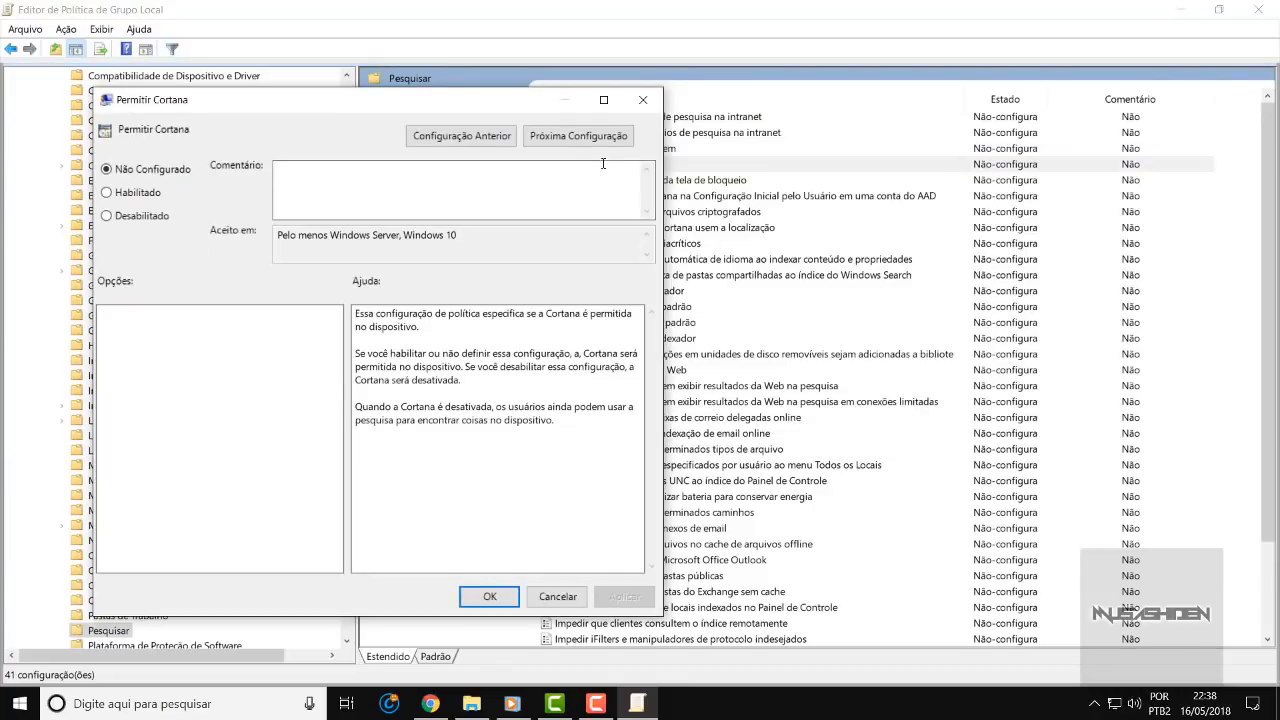
pyautogui.click(107, 217)
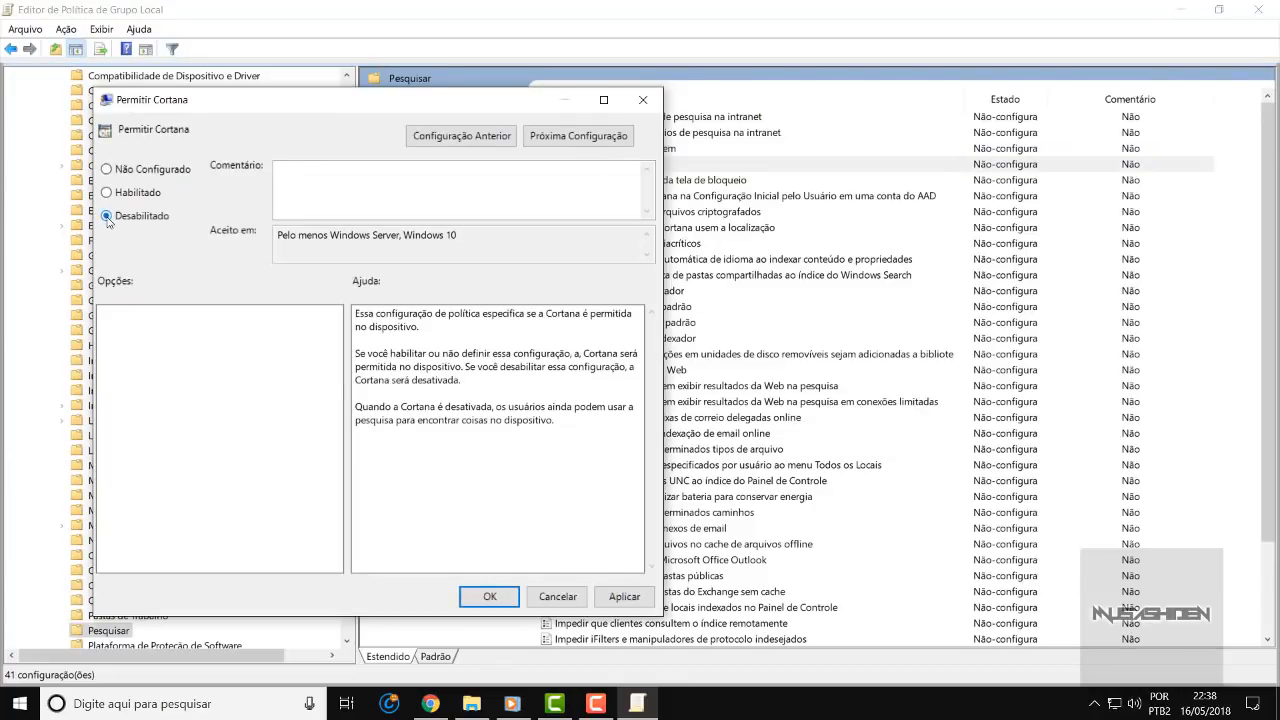
pyautogui.click(508, 598)
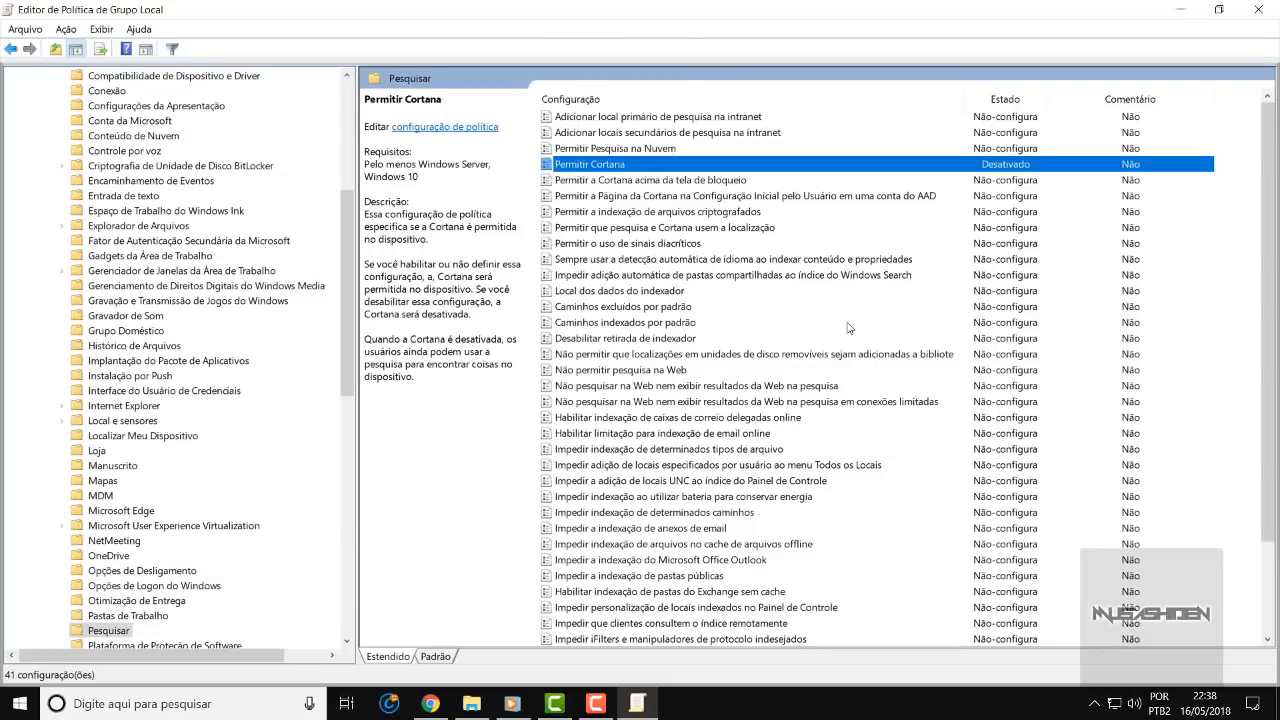
# Step: Search Windows for "windows 10", check the web suggestion "windows 10 iso", close the browser and recheck the search panel
pyautogui.click(207, 704)
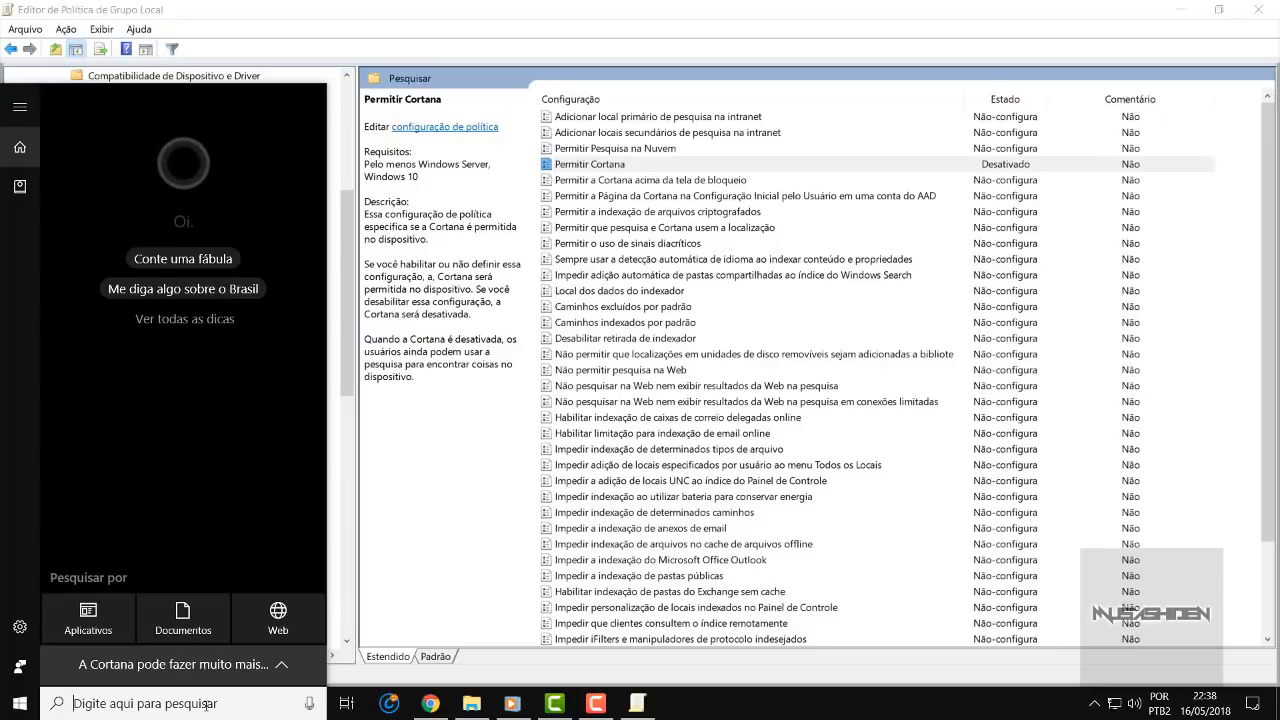
pyautogui.write('wind')
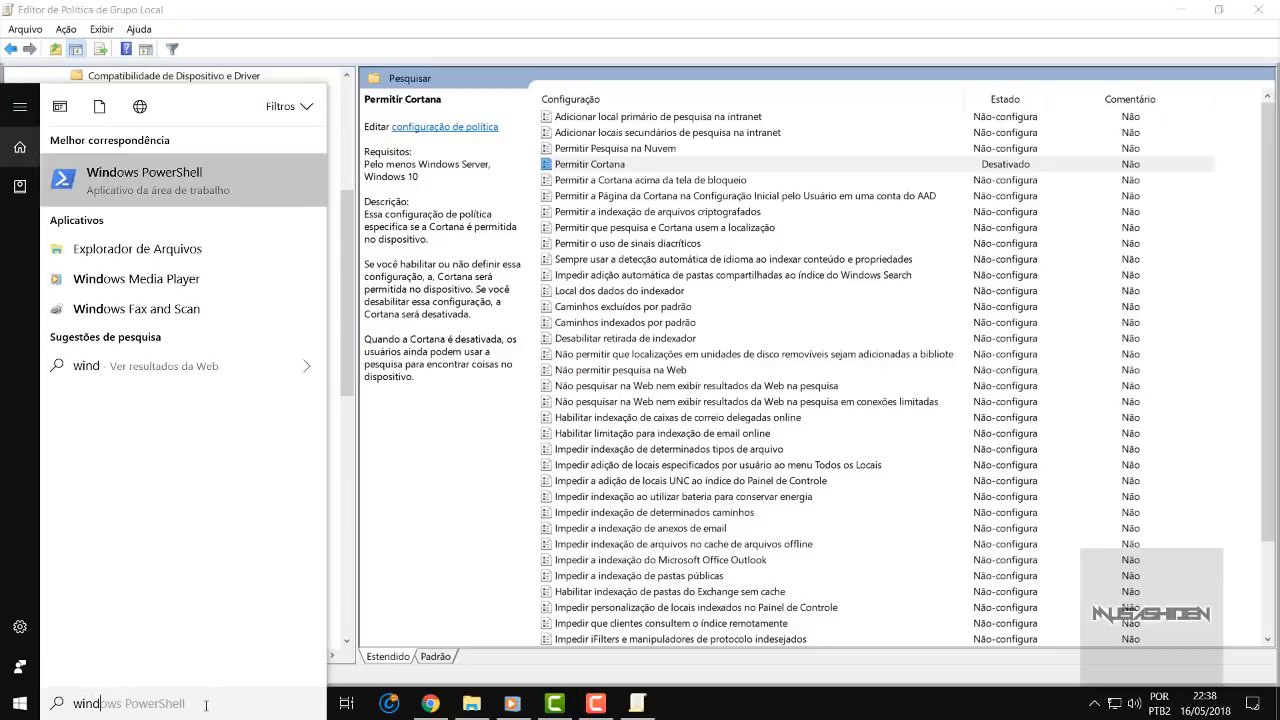
pyautogui.write('ows 10')
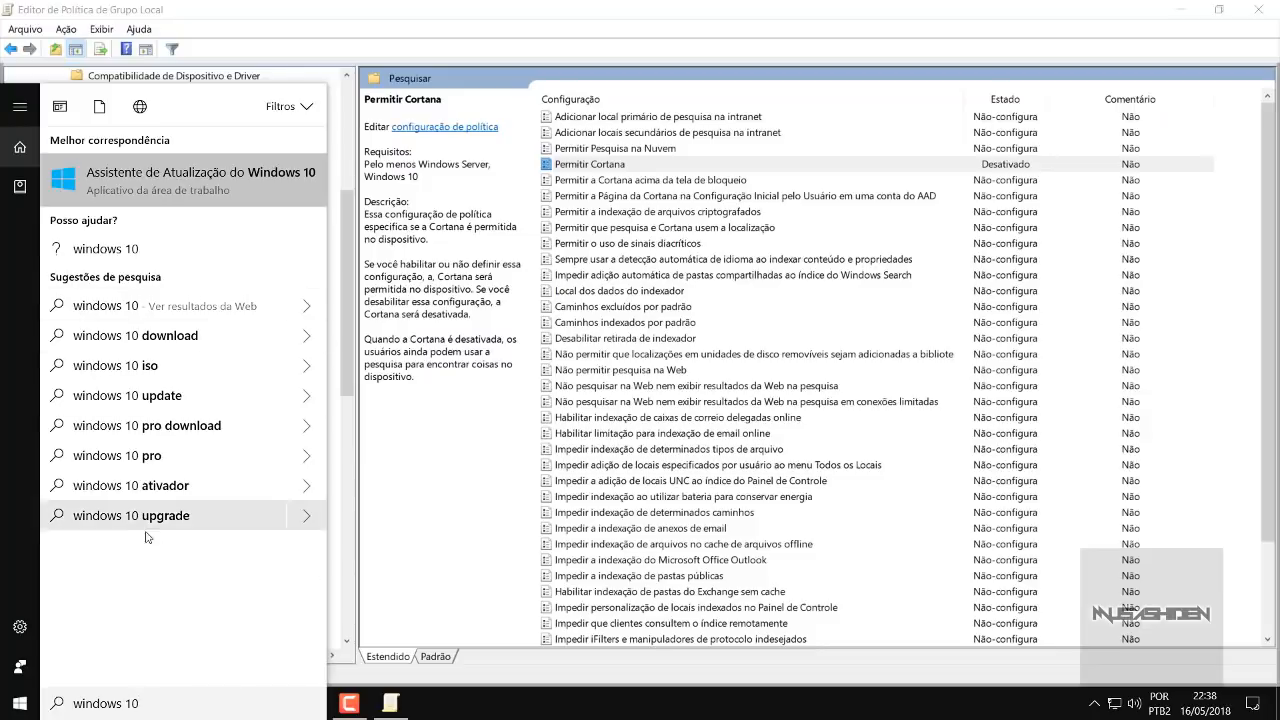
pyautogui.click(169, 372)
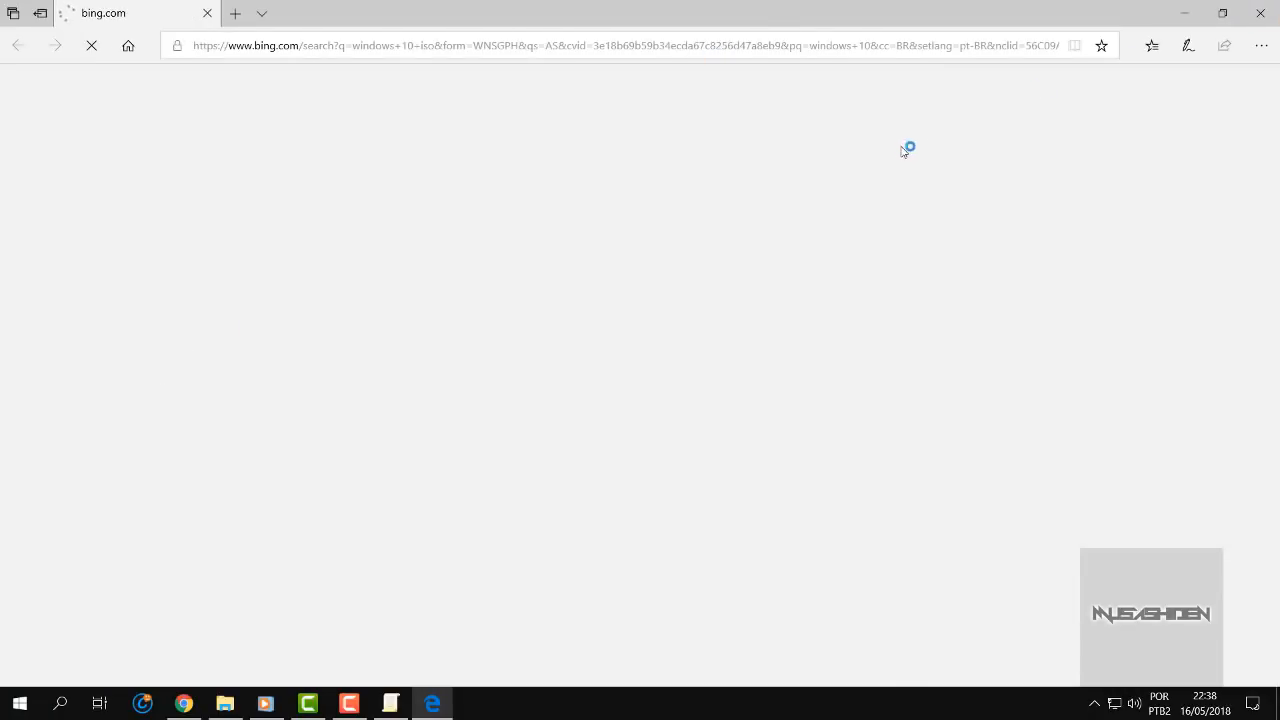
pyautogui.click(1272, 16)
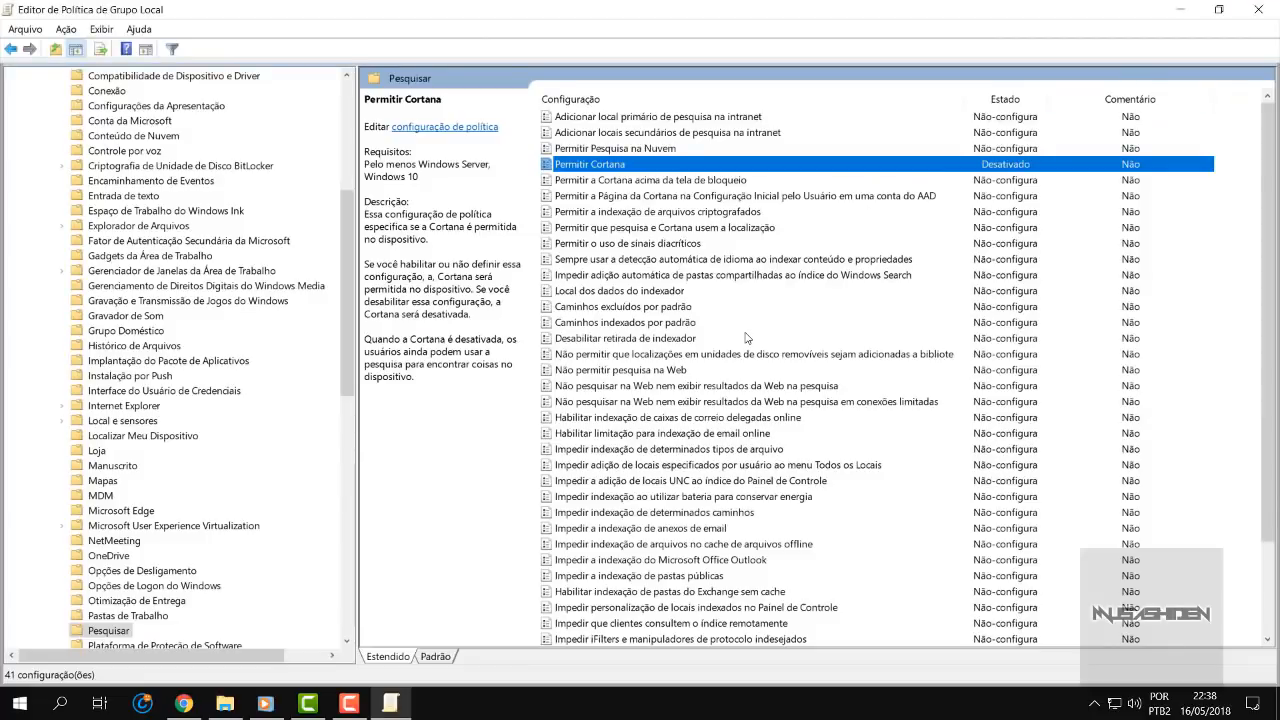
pyautogui.click(60, 703)
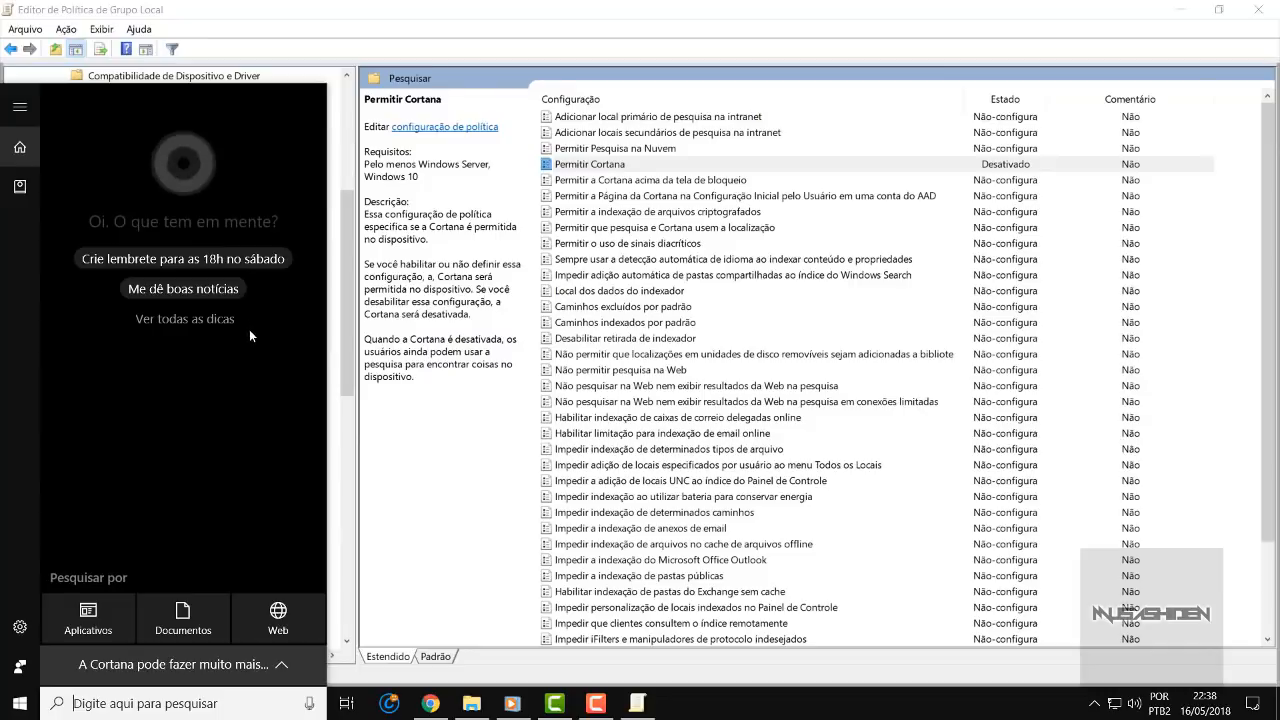
pyautogui.press('Escape')
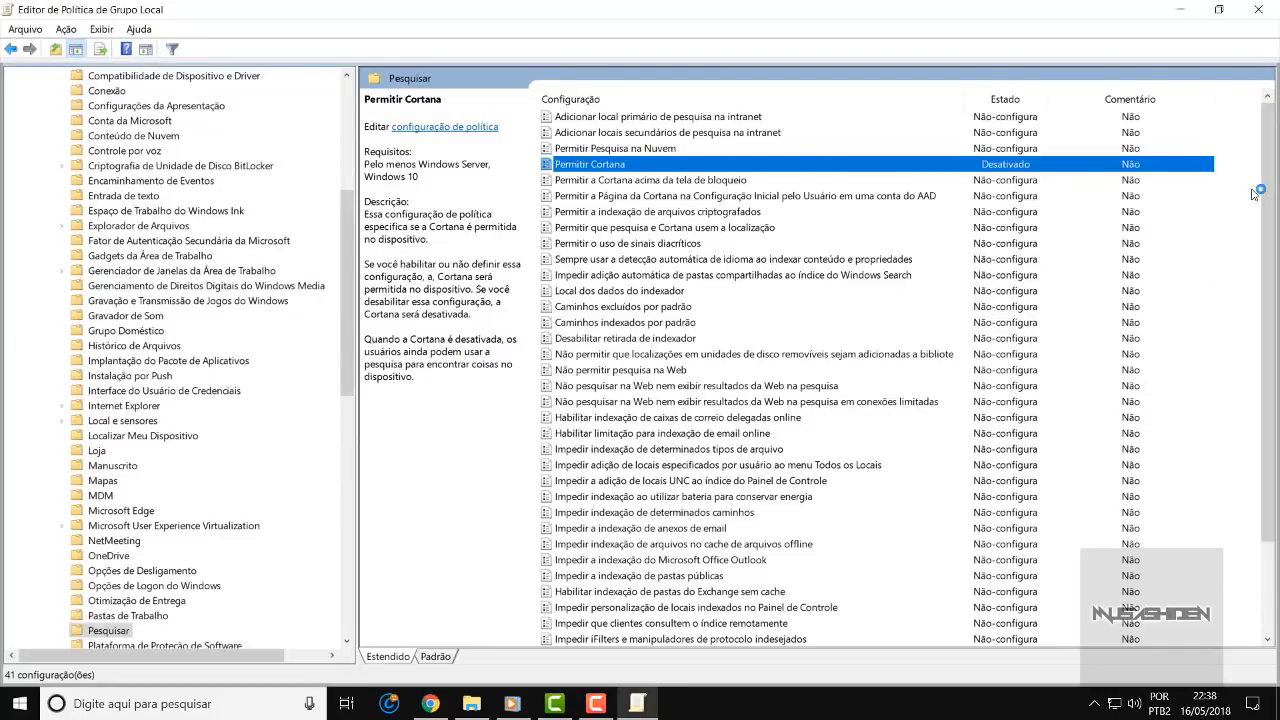
# Step: Set the policy "Não permitir pesquisa na Web" in the Pesquisar folder to Habilitado
pyautogui.scroll(-1, 1263, 189)
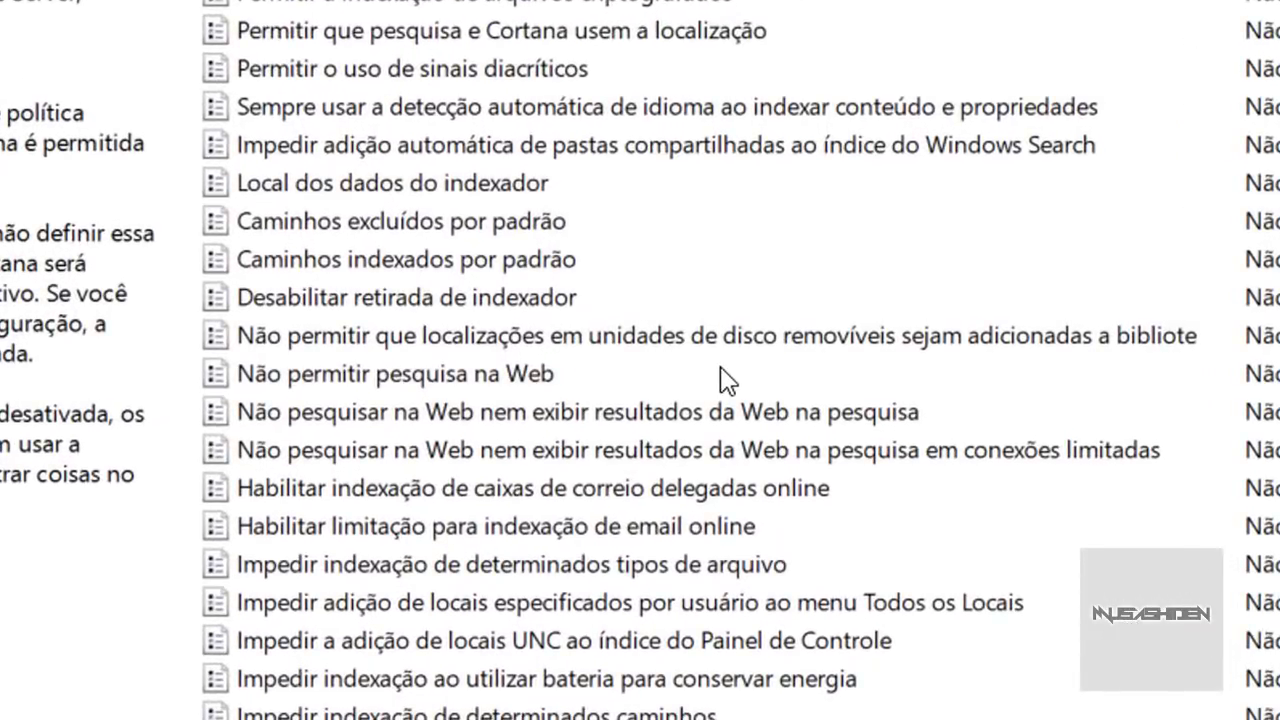
pyautogui.doubleClick(460, 375)
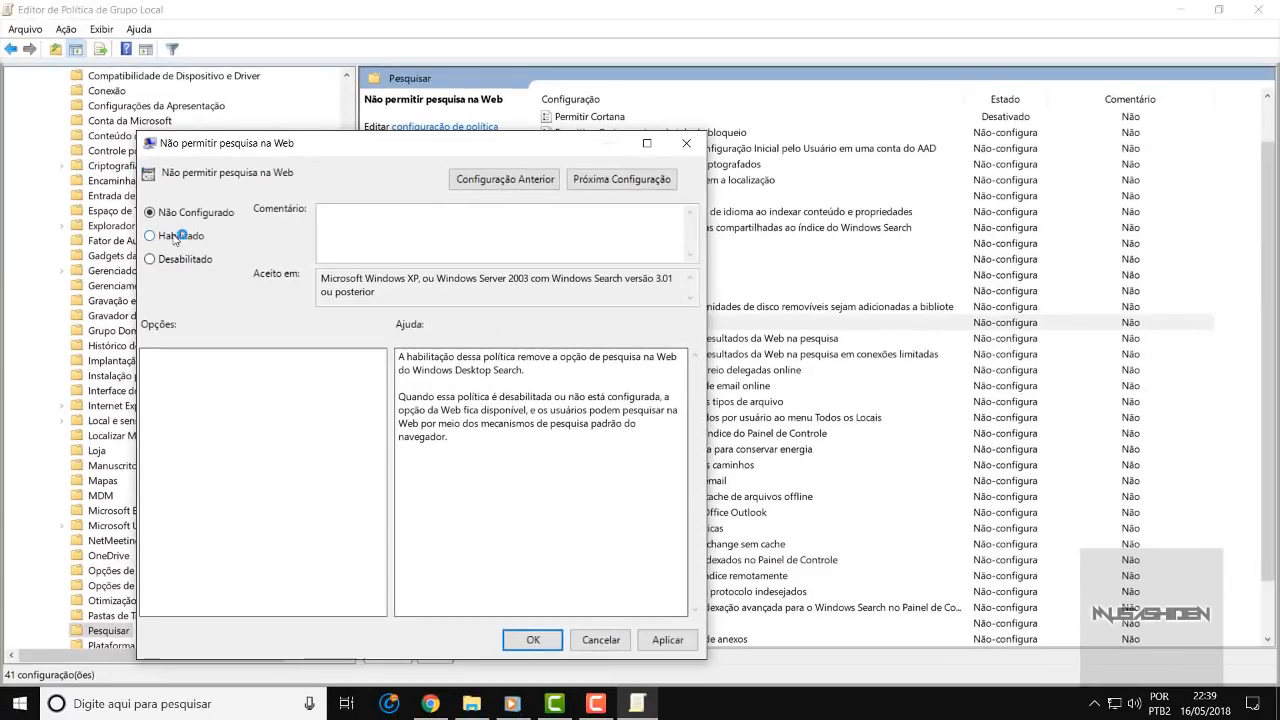
pyautogui.click(142, 236)
pyautogui.click(518, 640)
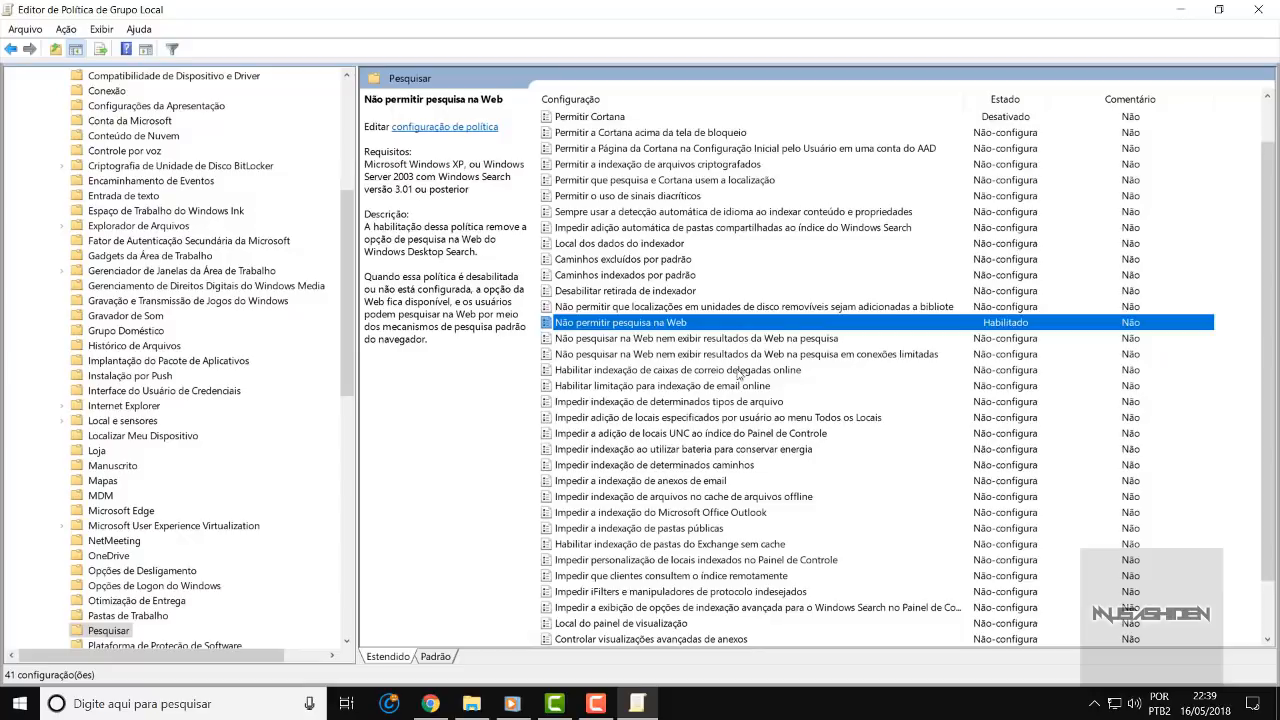
# Step: Set the policy "Não pesquisar na Web nem exibir resultados da Web na pesquisa" to Habilitado
pyautogui.click(790, 339)
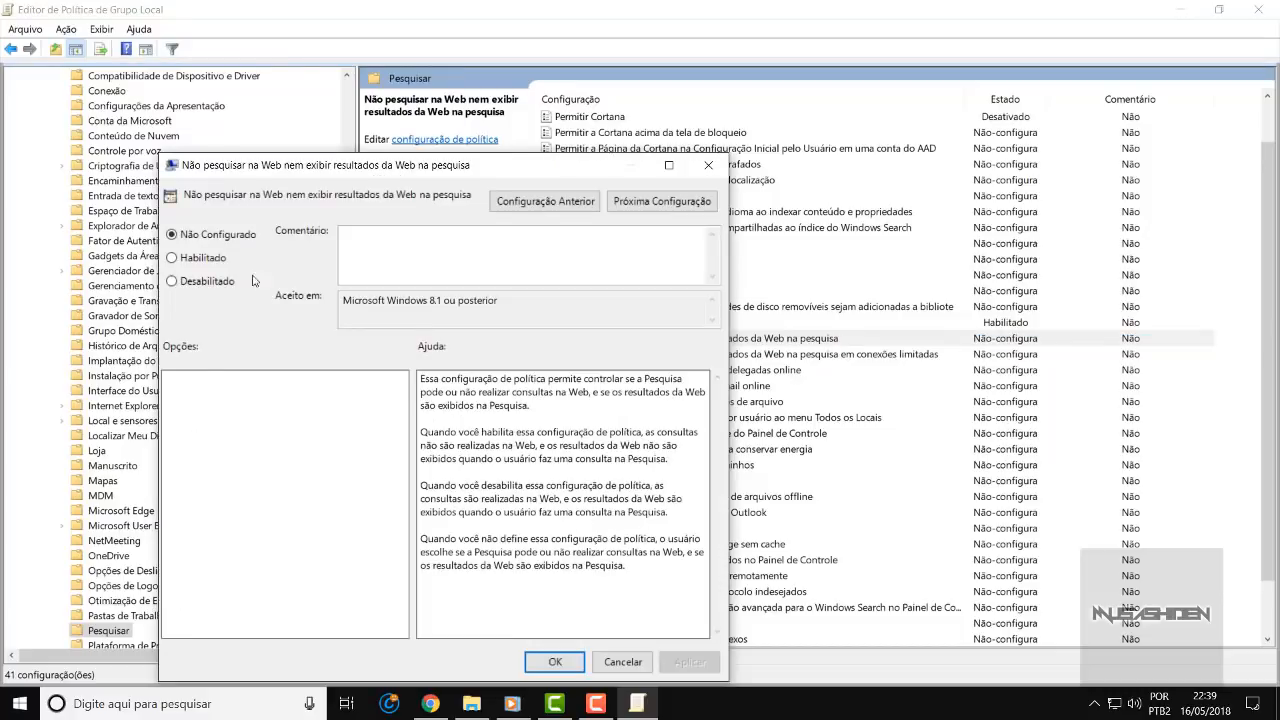
pyautogui.click(201, 262)
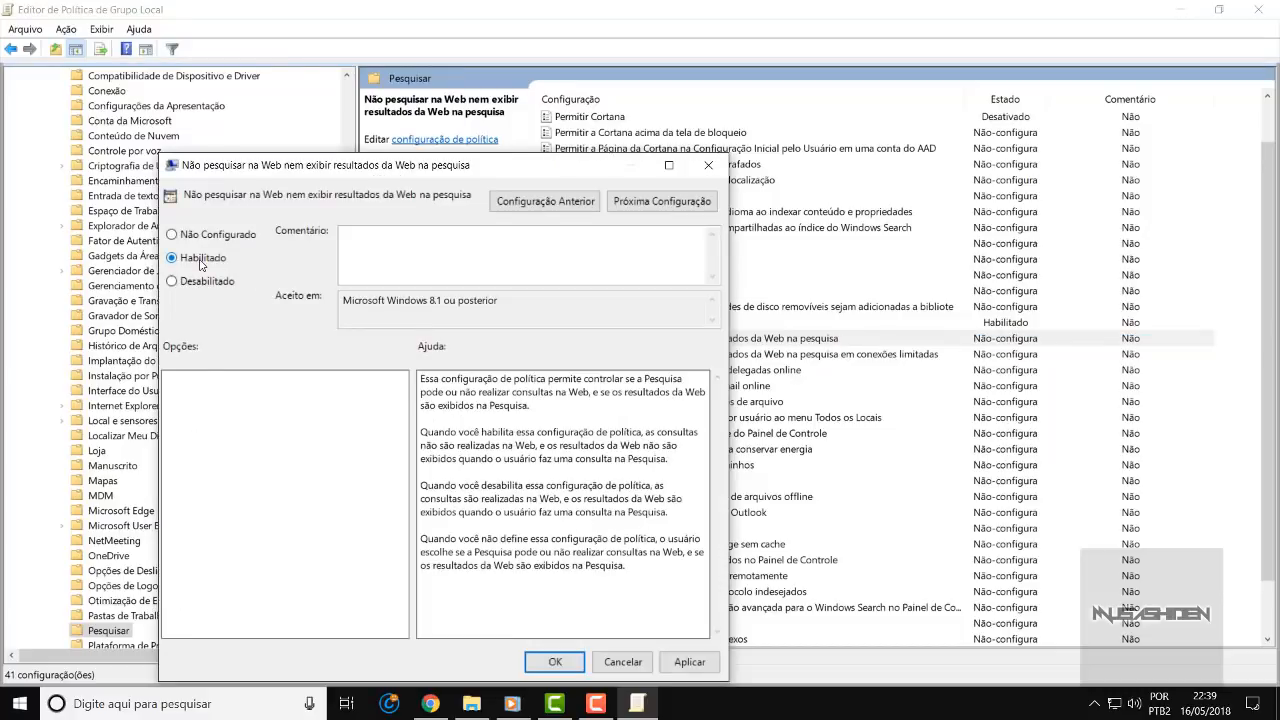
pyautogui.click(555, 662)
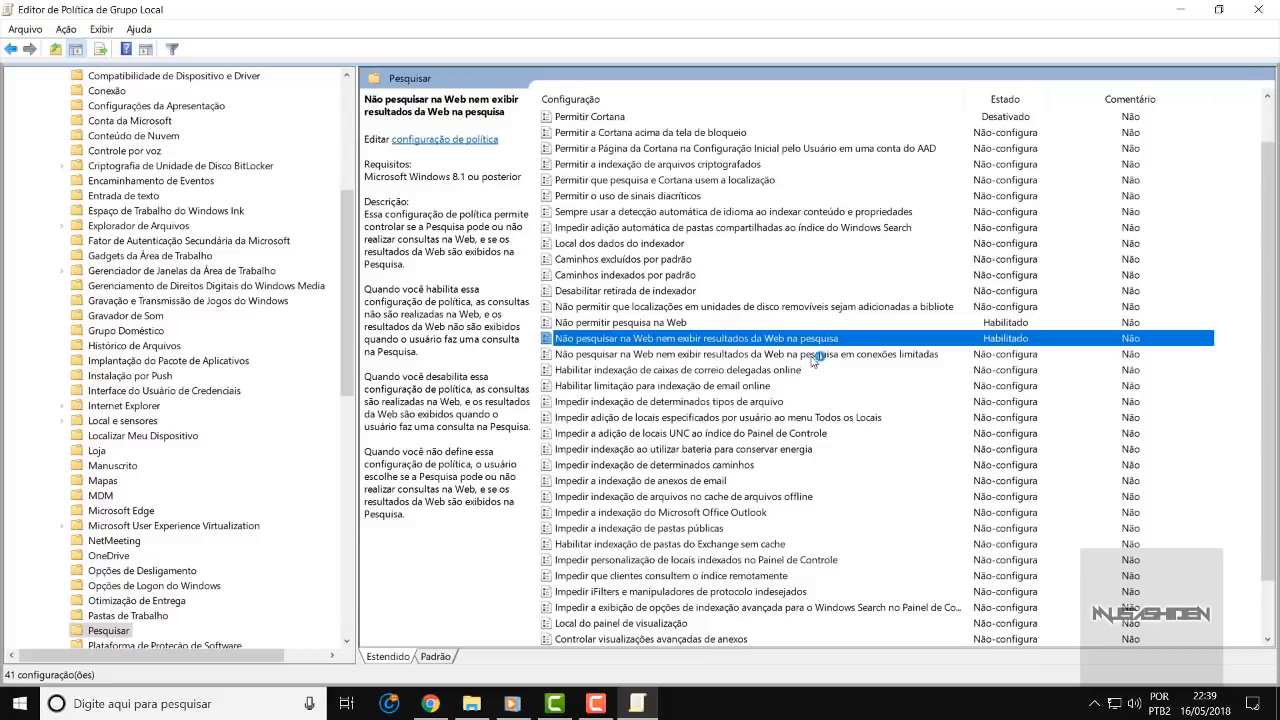
# Step: Return to the Componentes do Windows folder, then search Windows for "defender" and open Central de Segurança do Windows Defender
pyautogui.press('BackSpace')
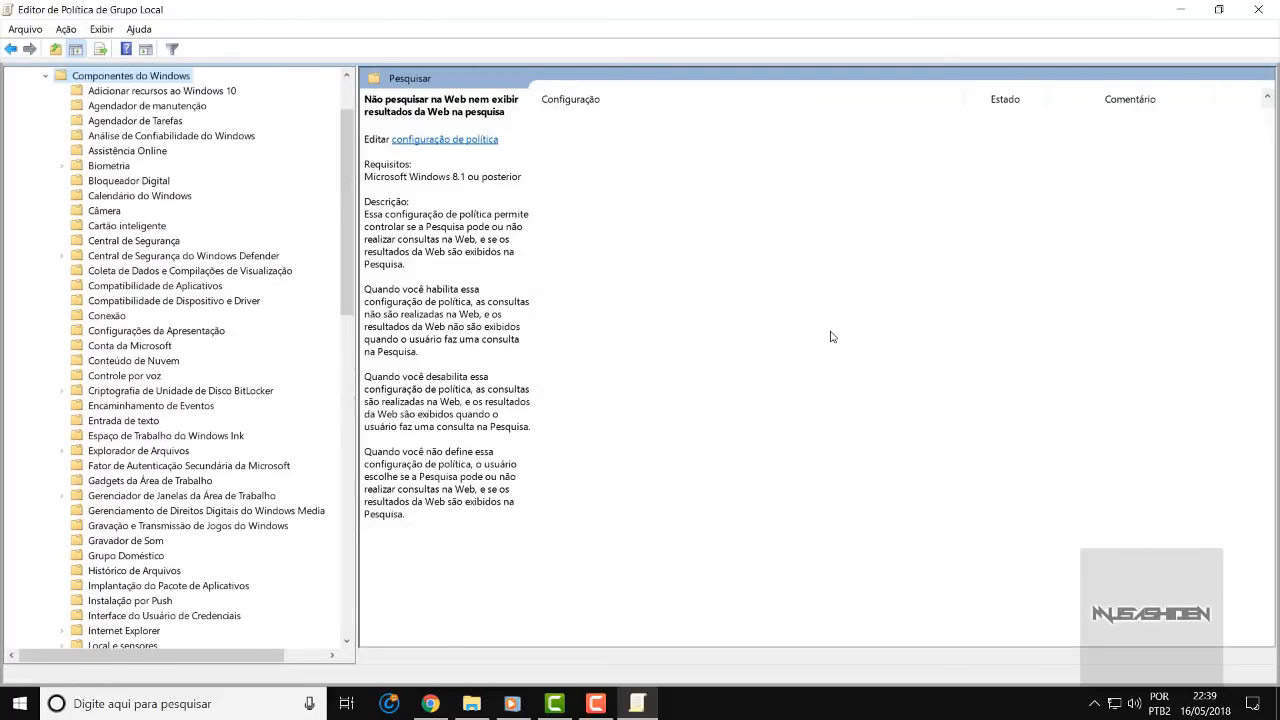
pyautogui.scroll(-13, 889, 196)
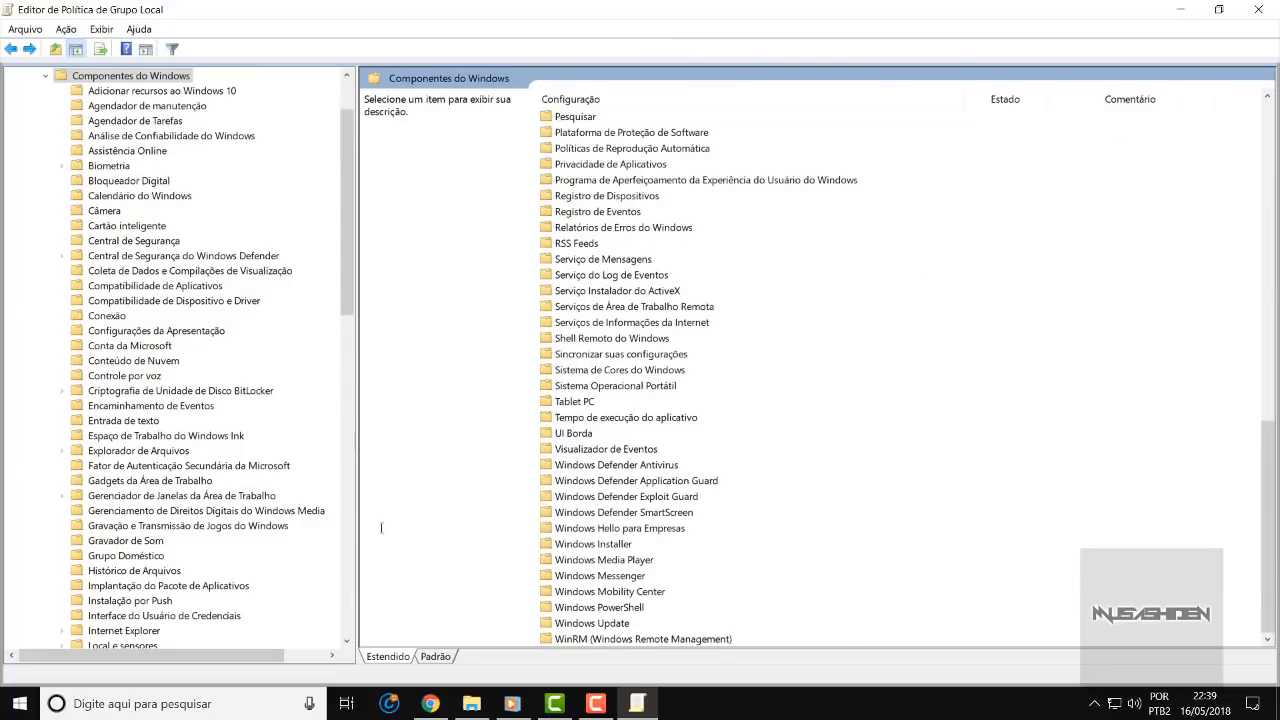
pyautogui.press('super')
pyautogui.write('defender')
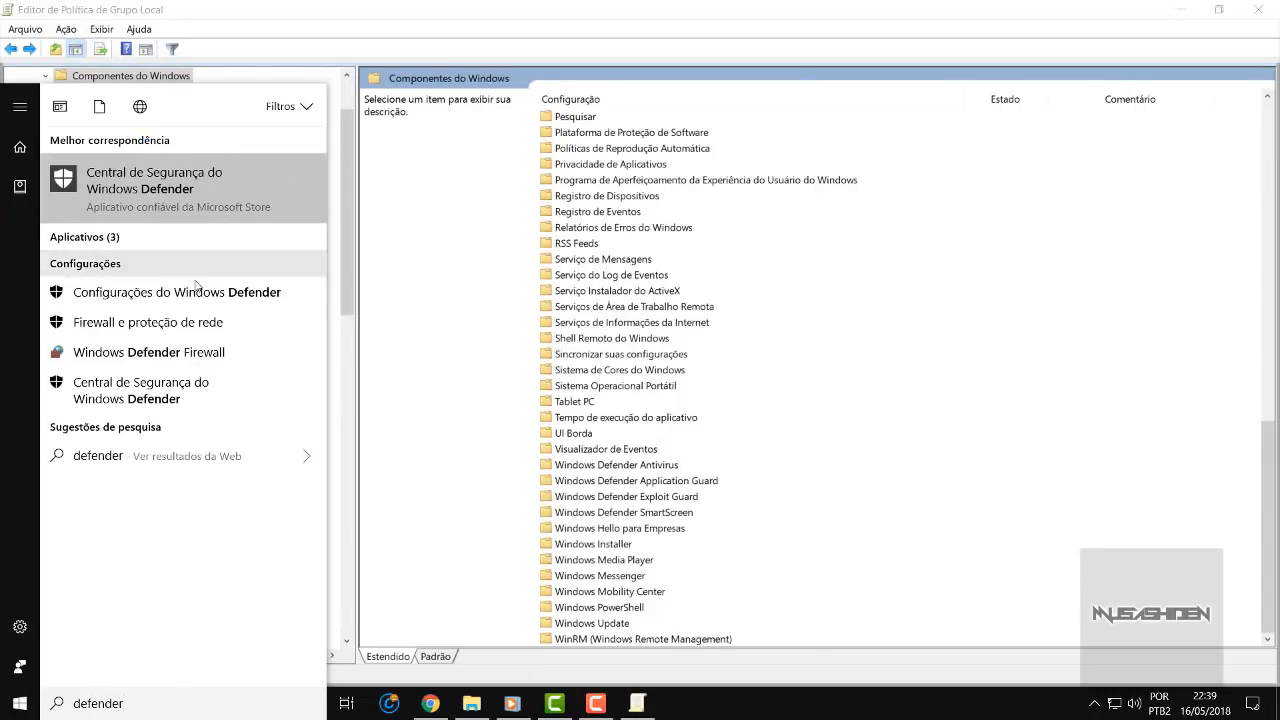
pyautogui.click(205, 183)
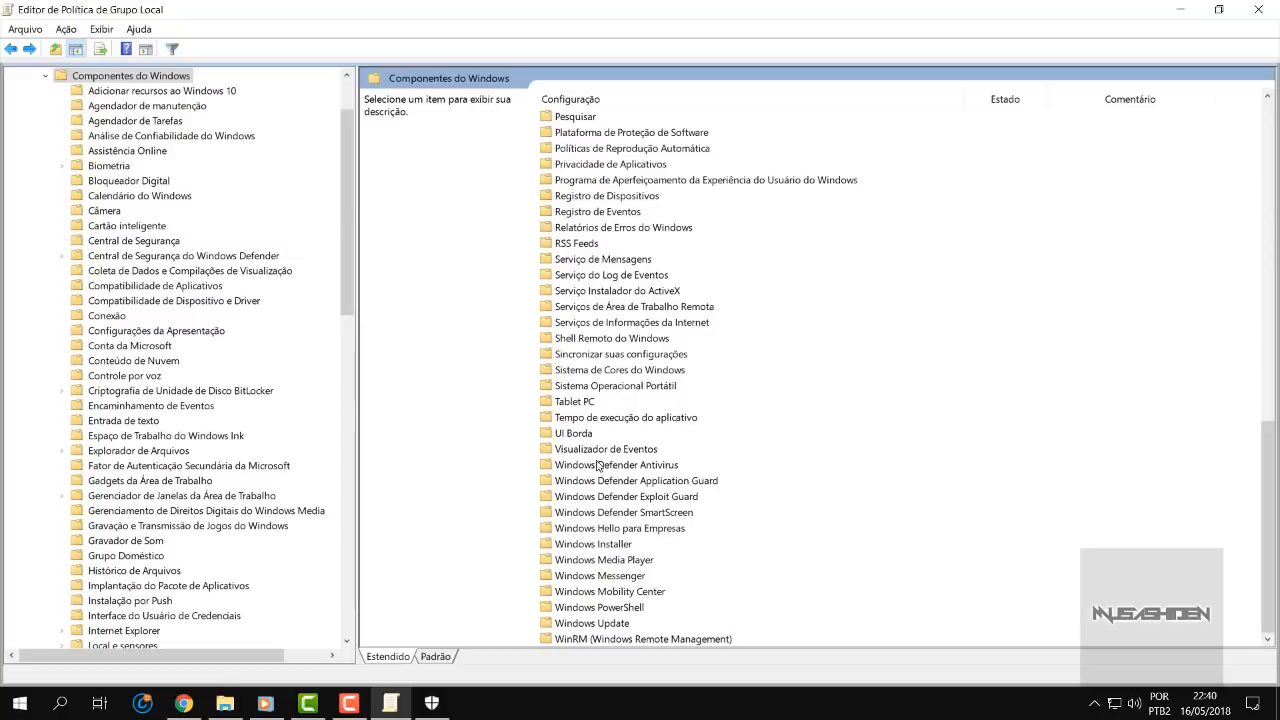
# Step: Open the policy "Desativar o Windows Defender Antivirus" in the Windows Defender Antivirus folder to examine its options
pyautogui.click(566, 467)
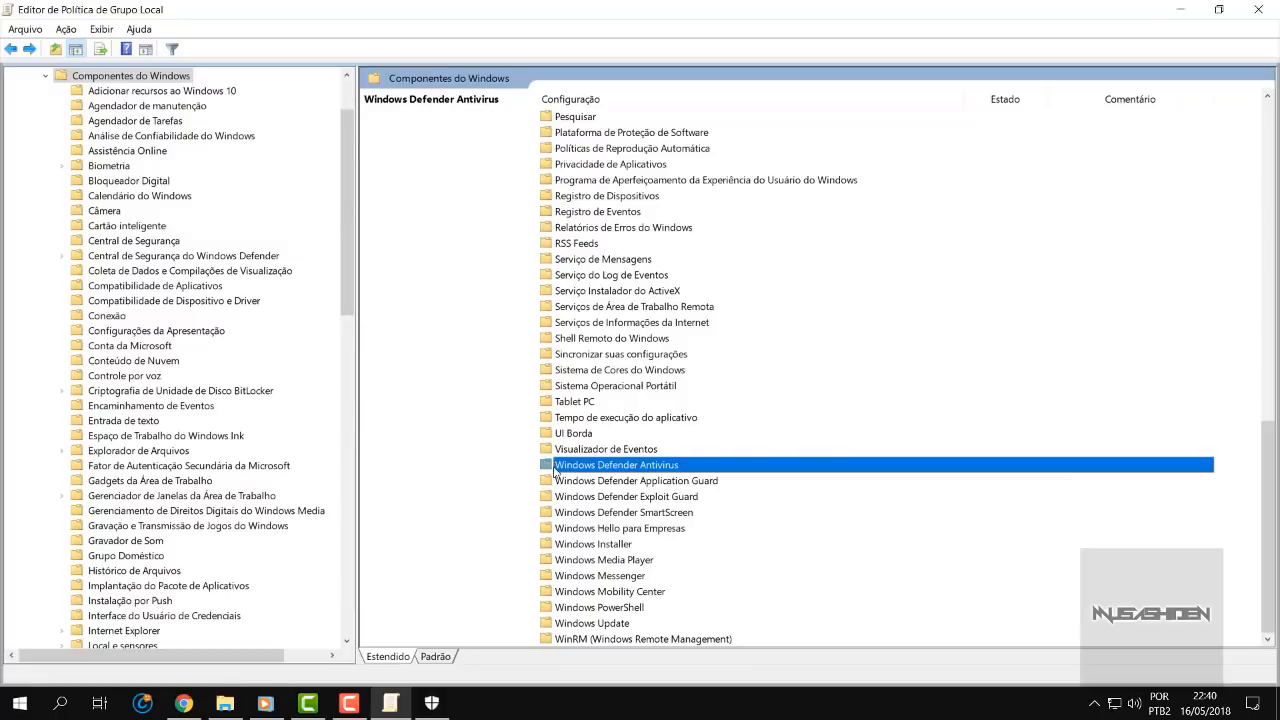
pyautogui.doubleClick(653, 467)
pyautogui.click(645, 340)
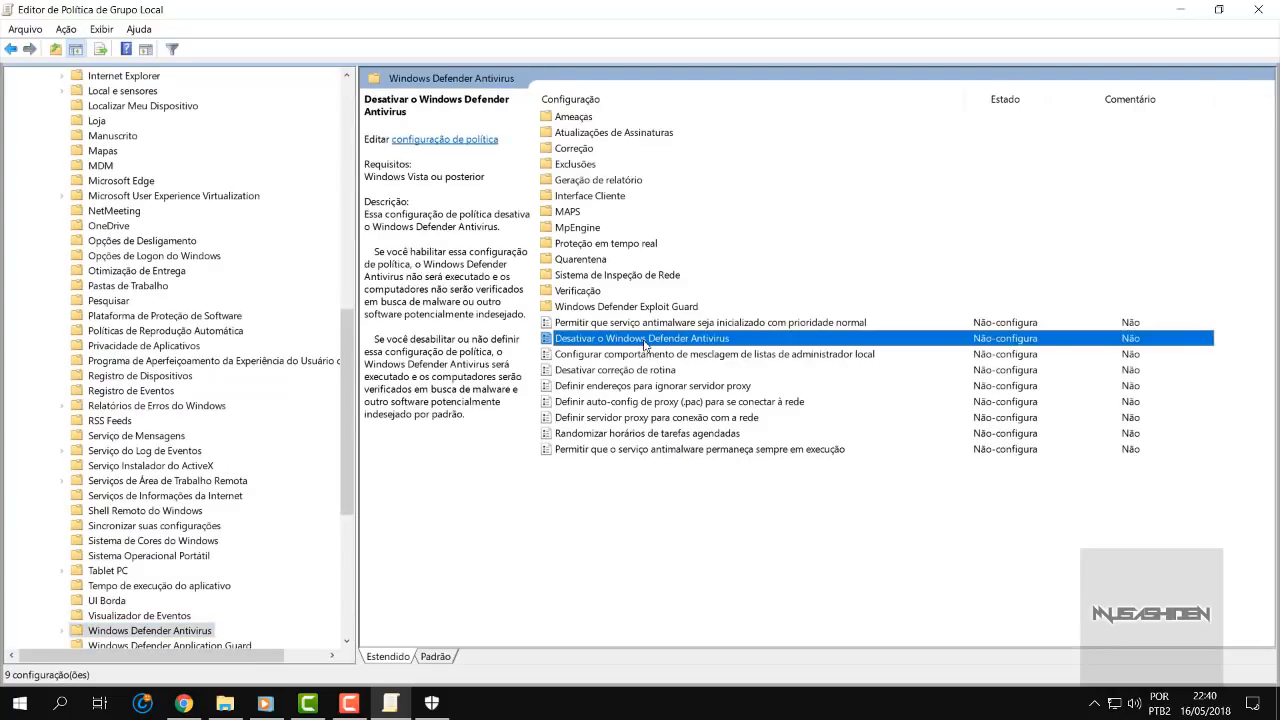
pyautogui.doubleClick(735, 340)
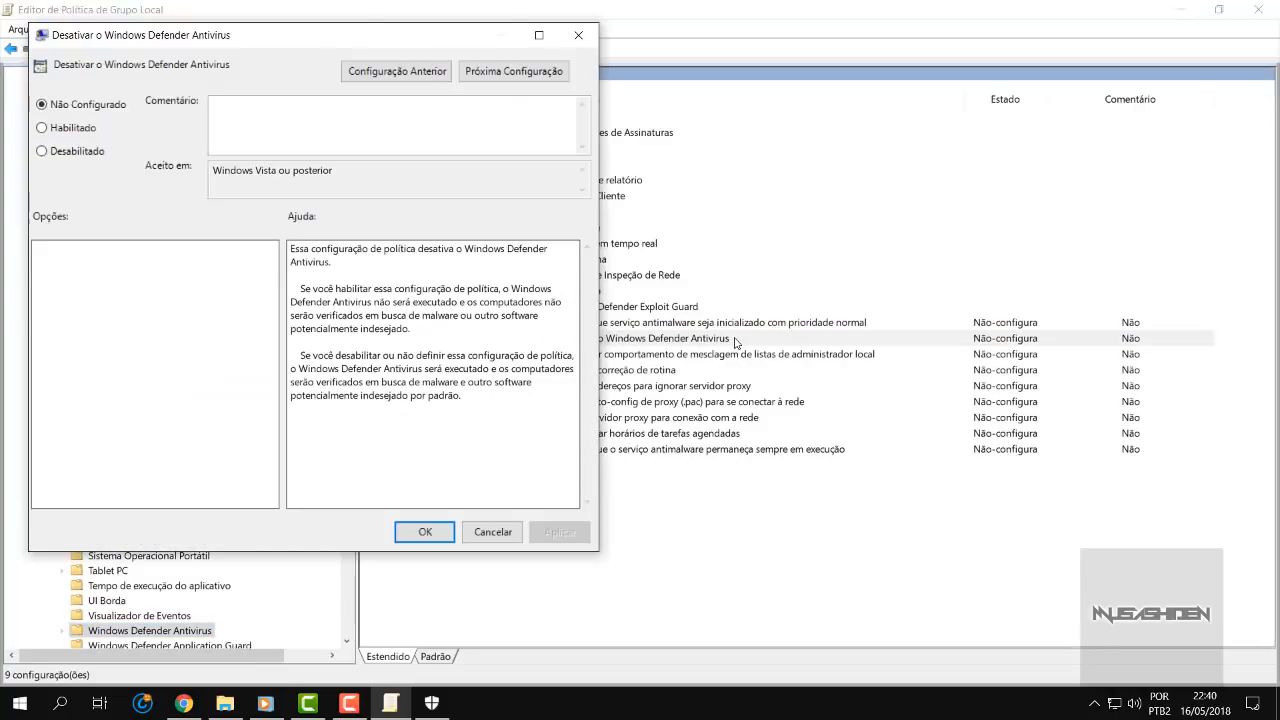
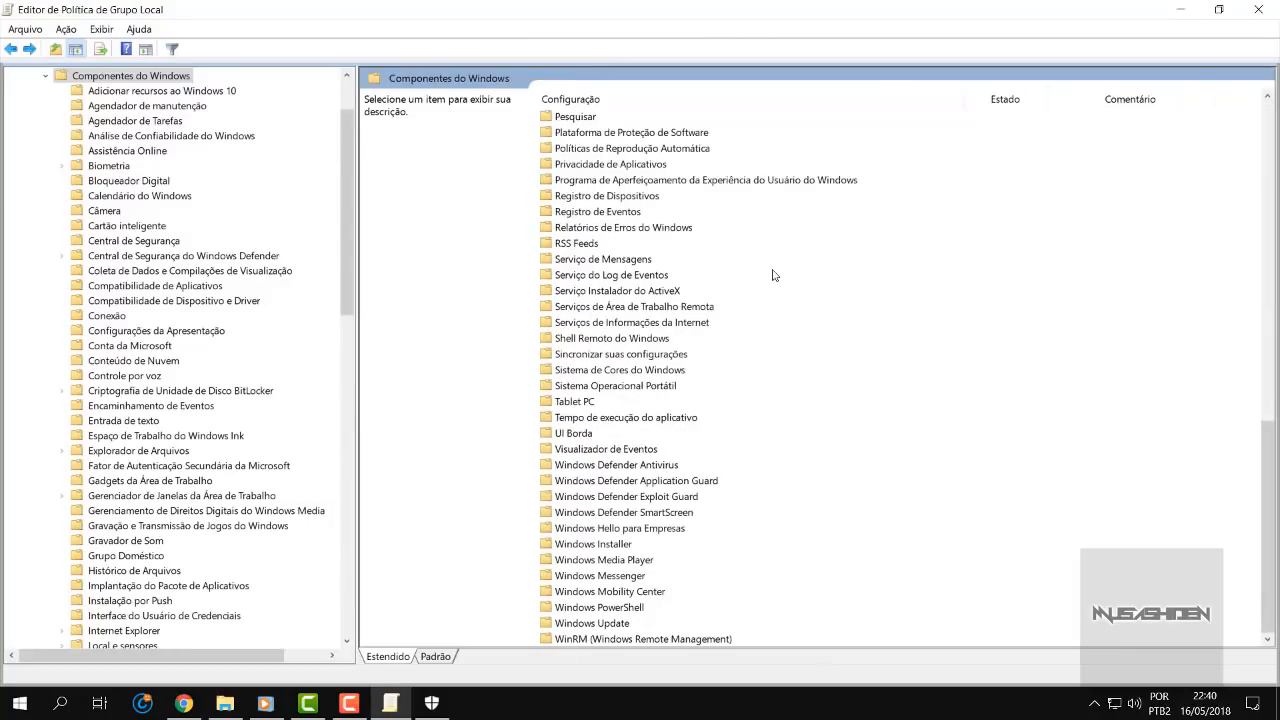
# Step: Open the policy "Configurar Atualizações Automáticas" in the Windows Update folder and choose Desabilitado
pyautogui.click(577, 628)
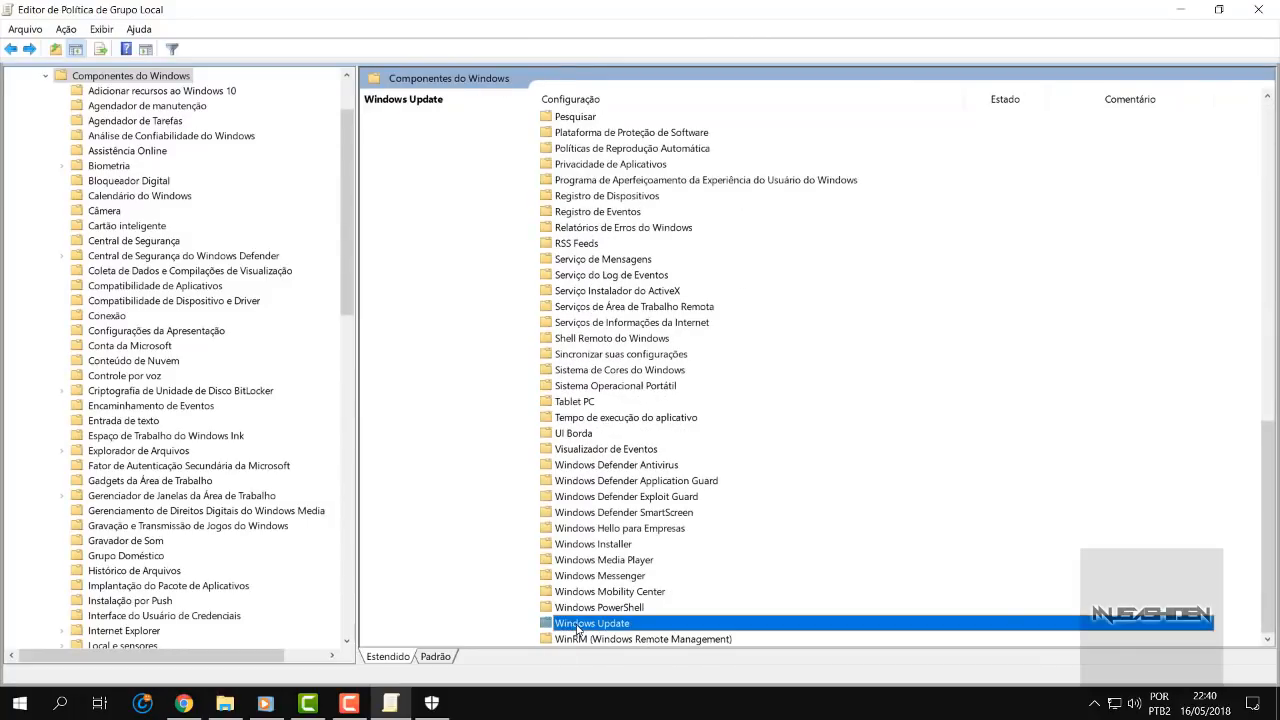
pyautogui.doubleClick(636, 625)
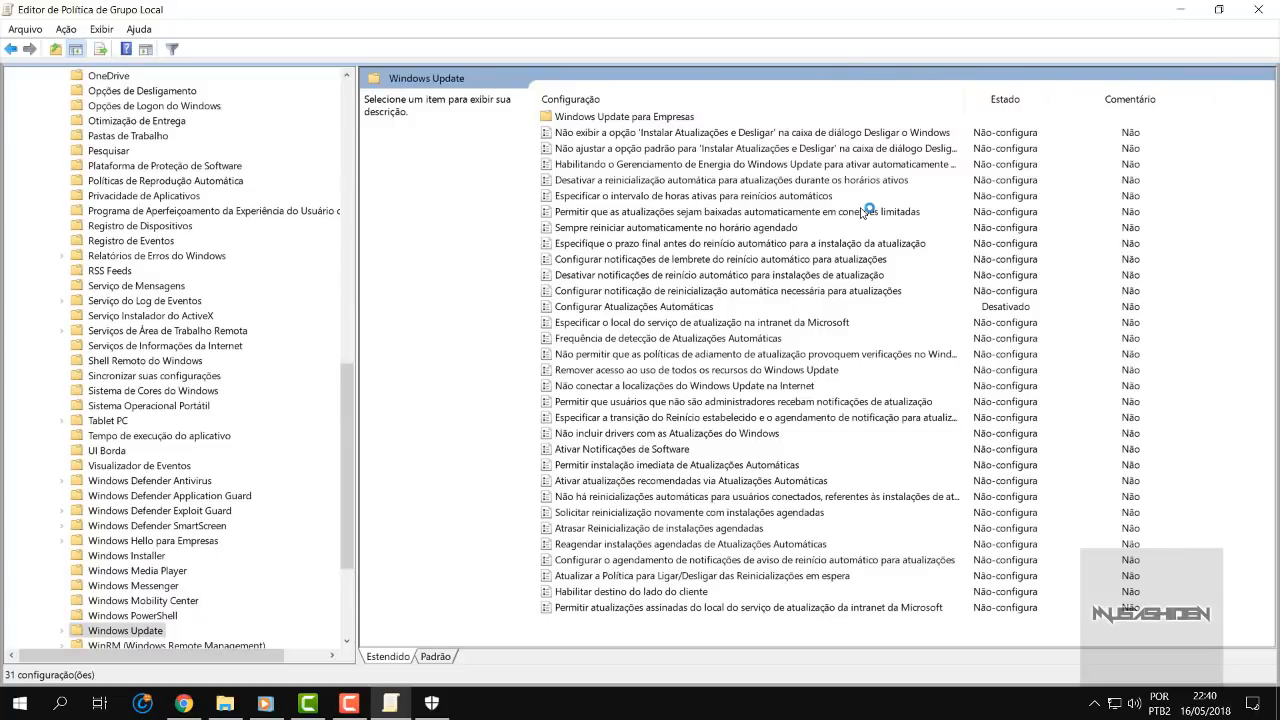
pyautogui.click(607, 310)
pyautogui.doubleClick(695, 314)
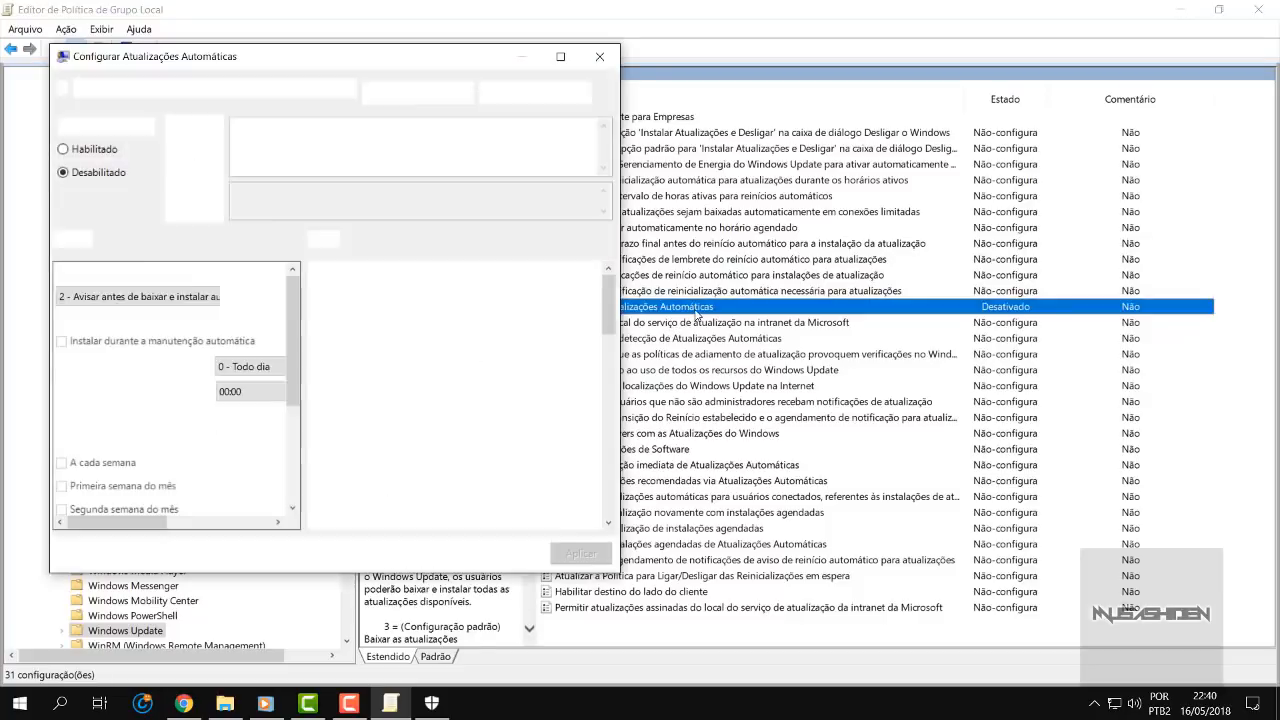
pyautogui.click(86, 195)
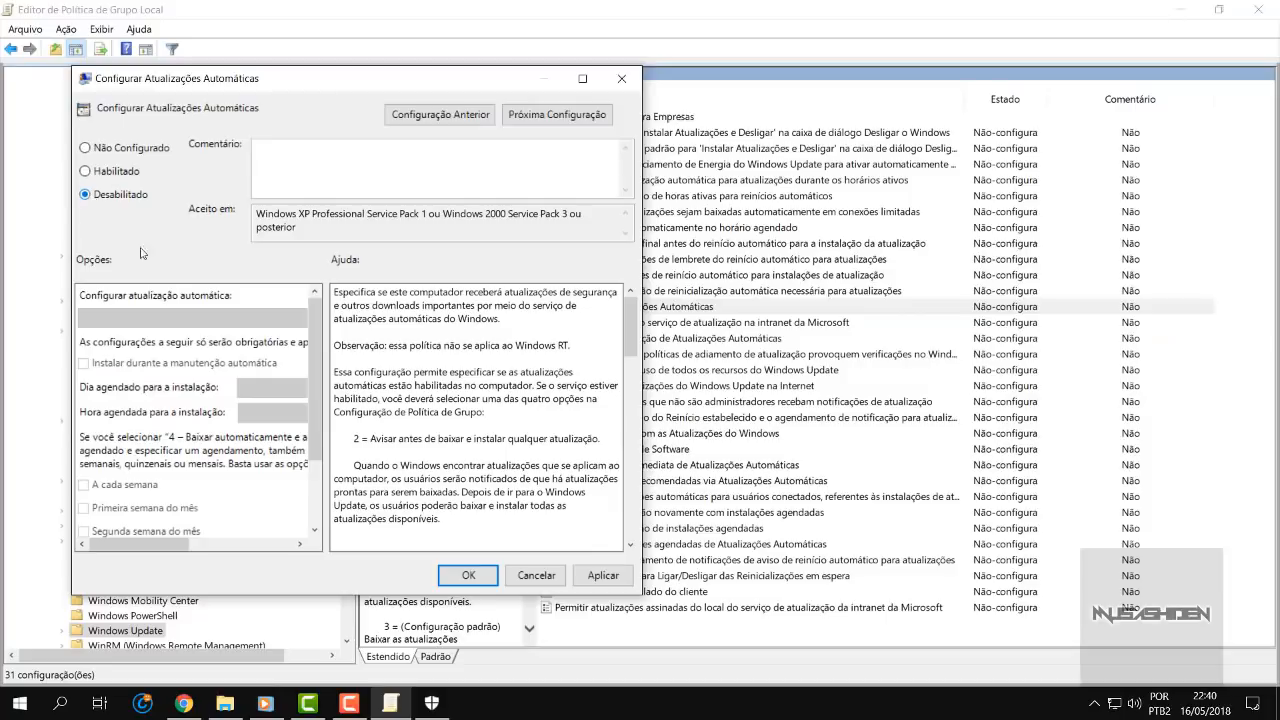
pyautogui.click(470, 575)
# Step: Check the Windows Update page under Atualização e Segurança in the system settings, and close the settings
pyautogui.click(20, 703)
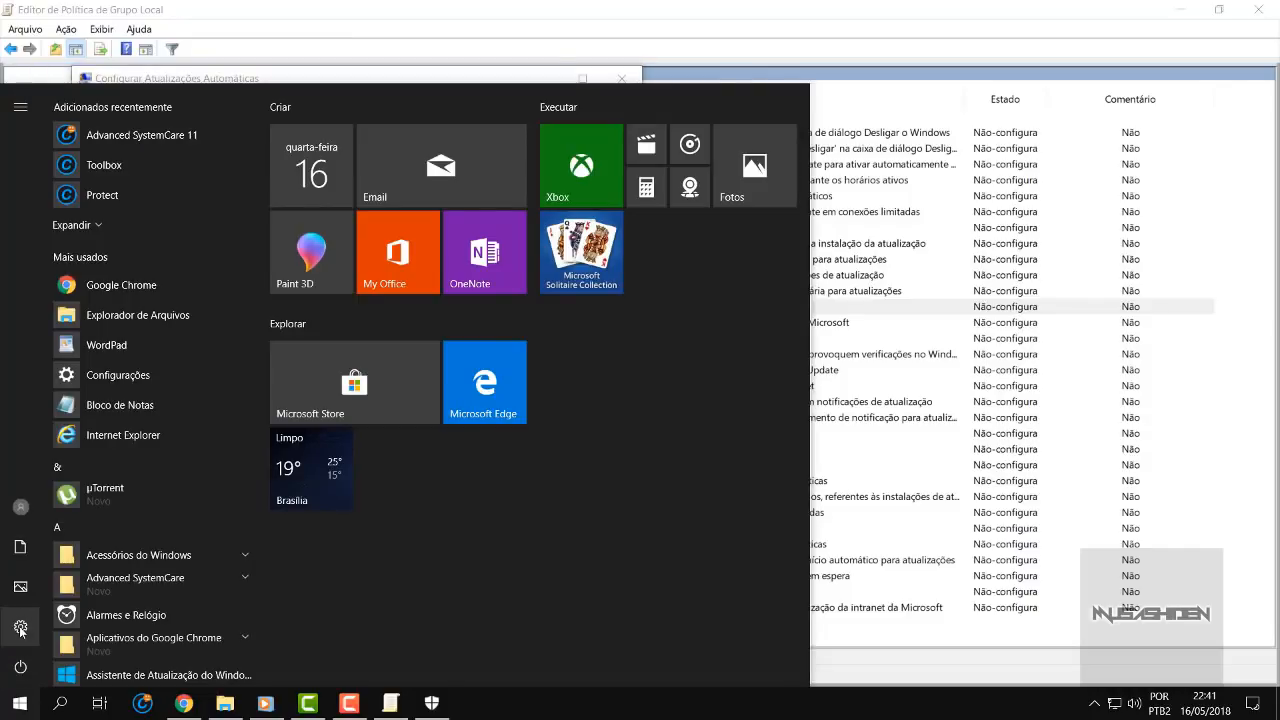
pyautogui.click(20, 630)
pyautogui.click(417, 394)
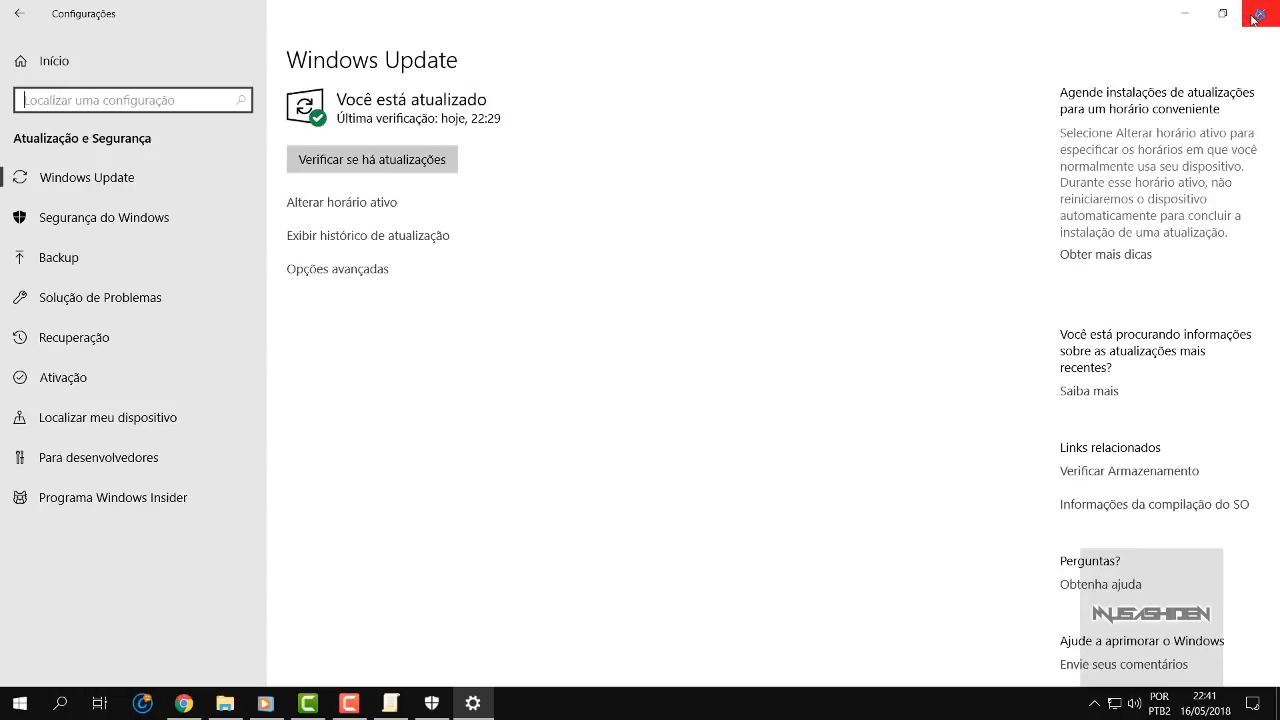
pyautogui.click(1258, 17)
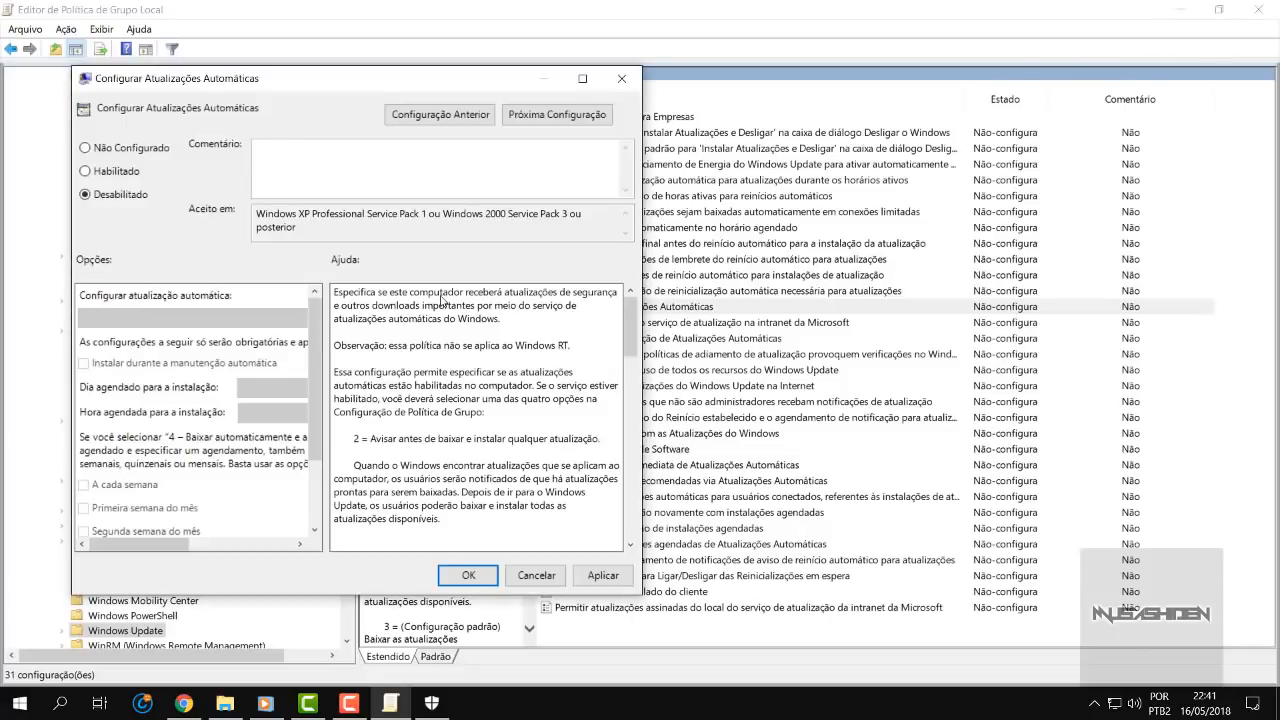
# Step: Try Habilitado with "2 - Avisar antes de baixar e instalar automaticamente" for automatic updates, widening the options pane to read the choices
pyautogui.click(86, 171)
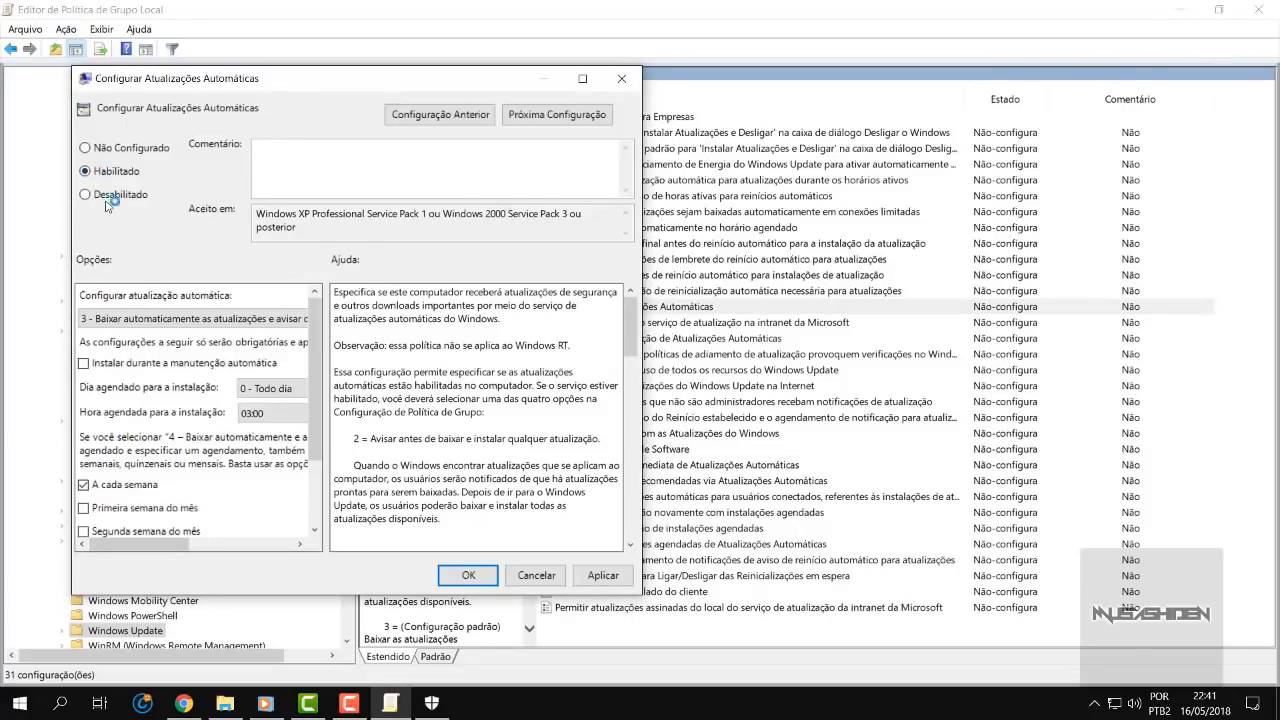
pyautogui.click(148, 318)
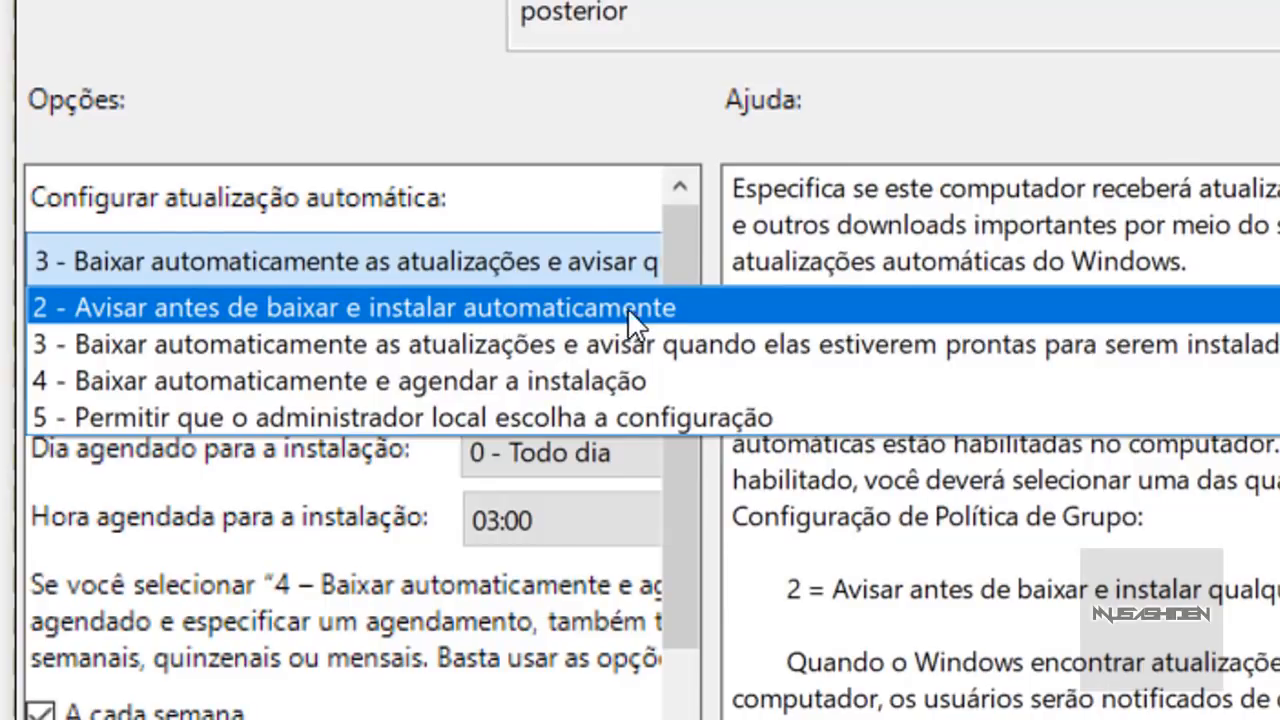
pyautogui.click(662, 306)
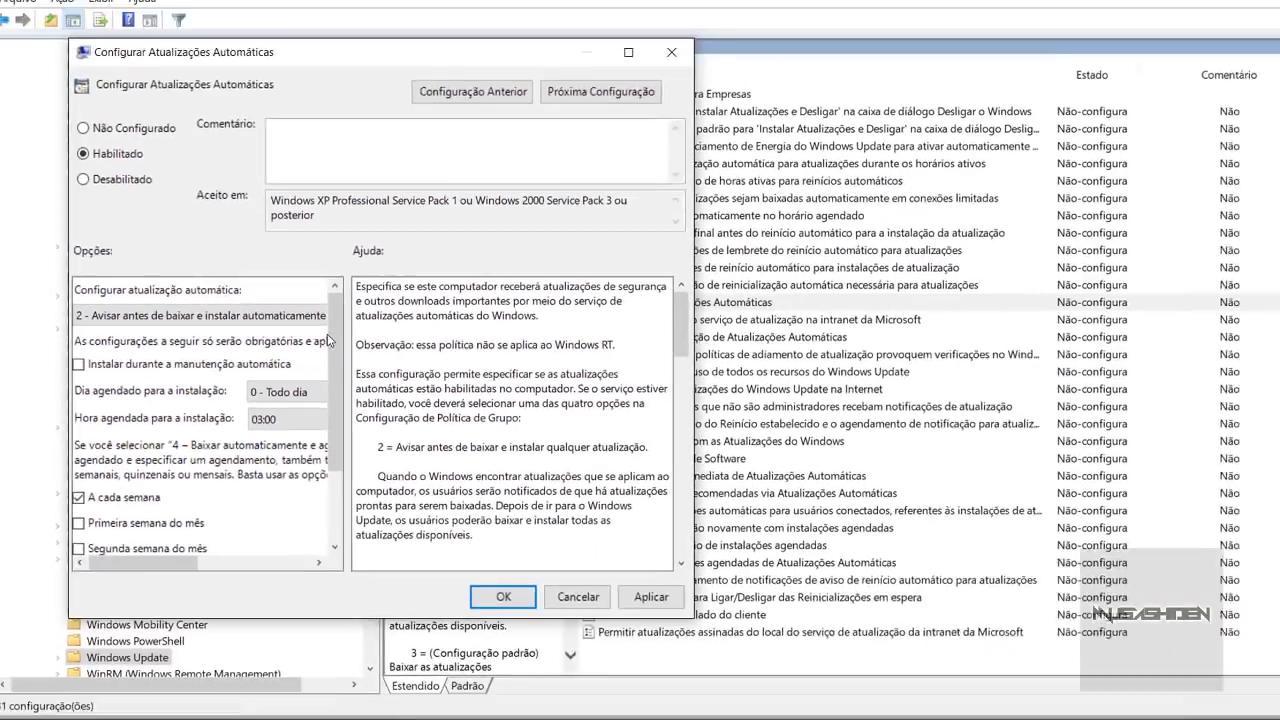
pyautogui.moveTo(347, 319); pyautogui.dragTo(423, 318)
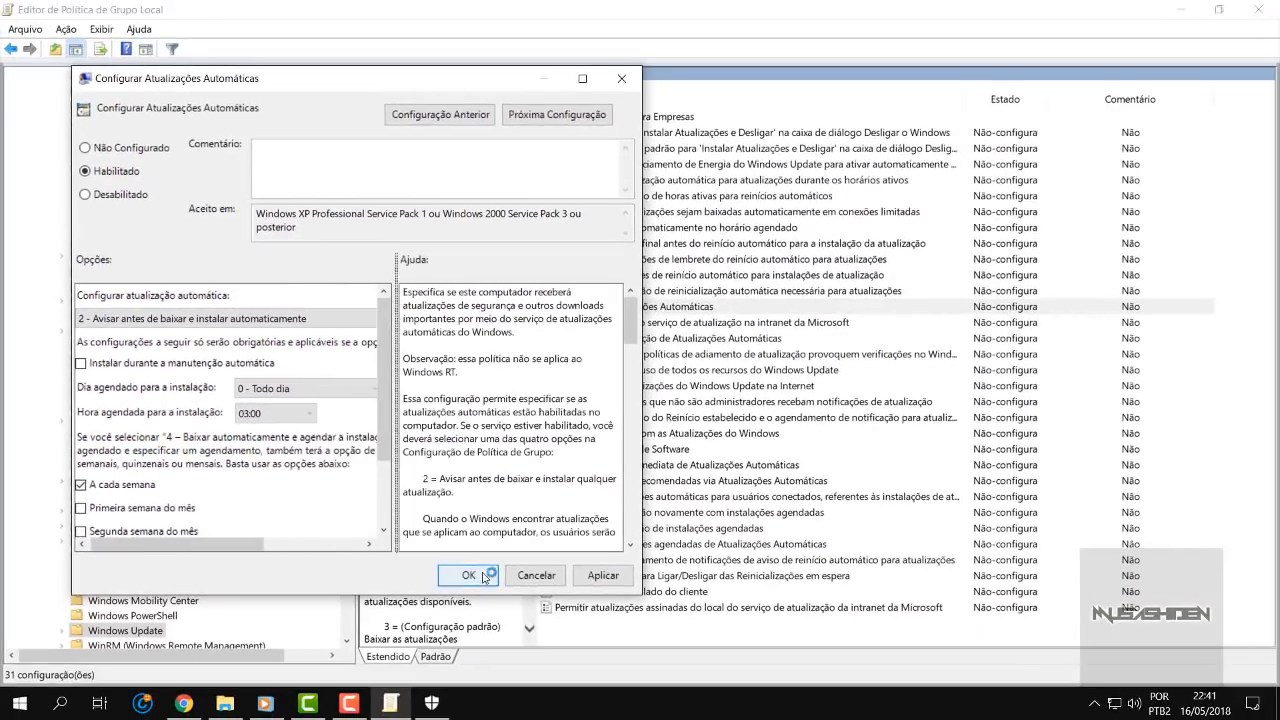
pyautogui.click(247, 319)
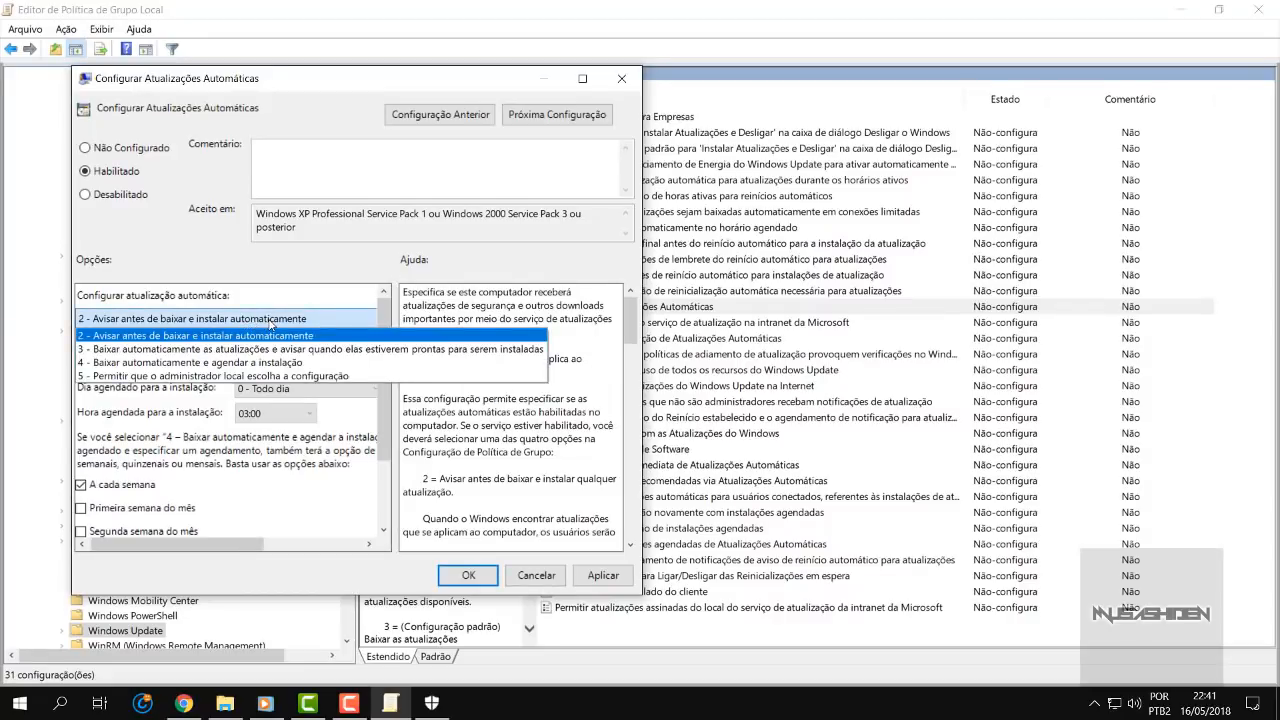
pyautogui.click(270, 325)
# Step: Set "Configurar Atualizações Automáticas" to Desabilitado and close the Group Policy Editor
pyautogui.click(124, 194)
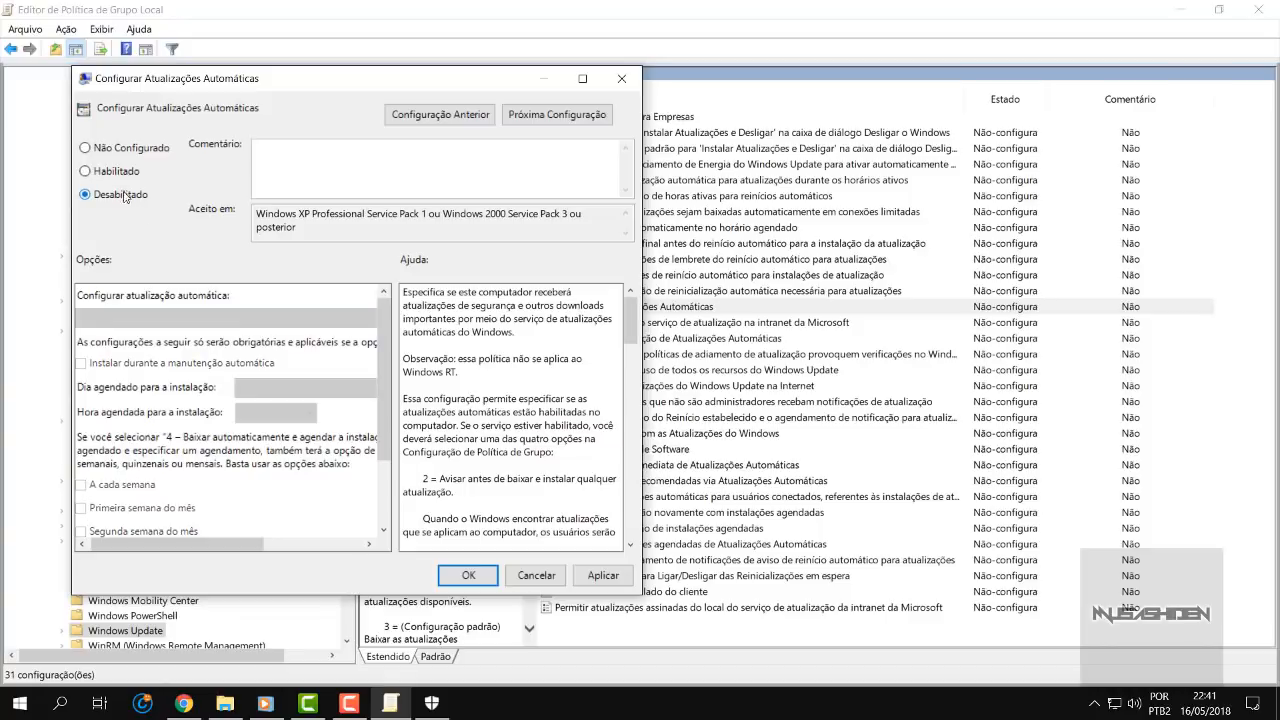
pyautogui.click(468, 575)
pyautogui.click(766, 386)
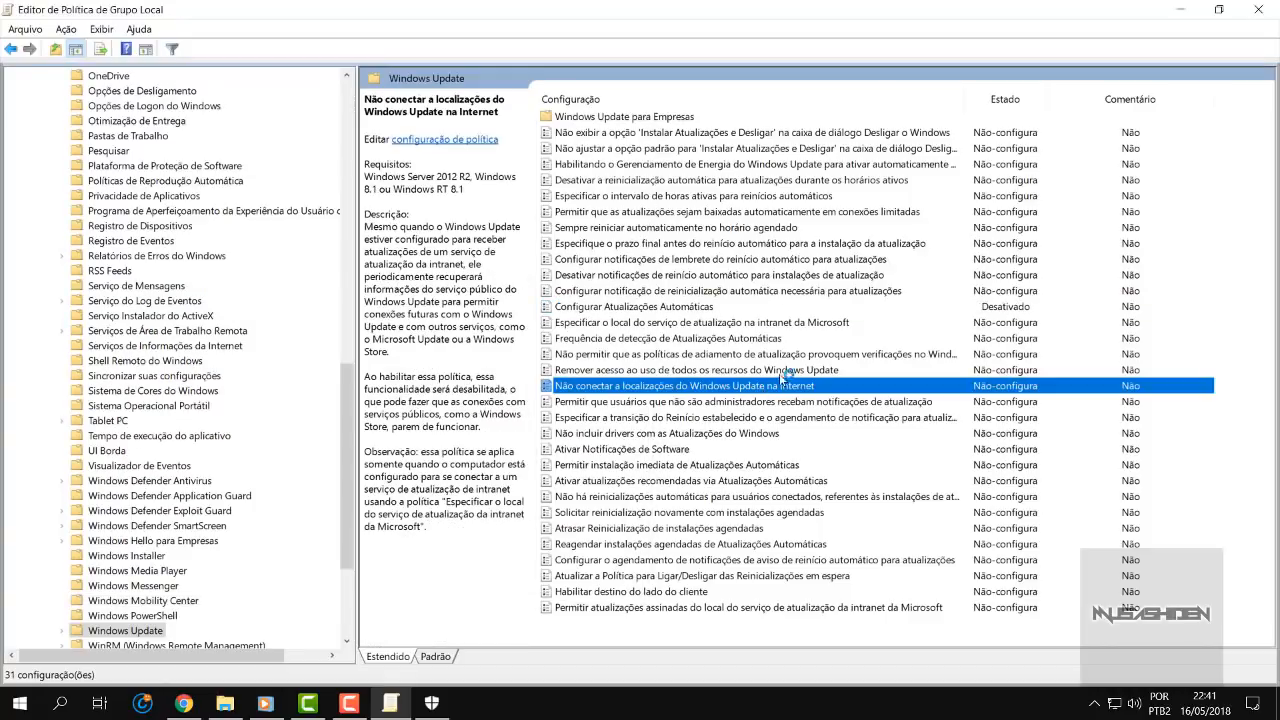
pyautogui.click(1258, 9)
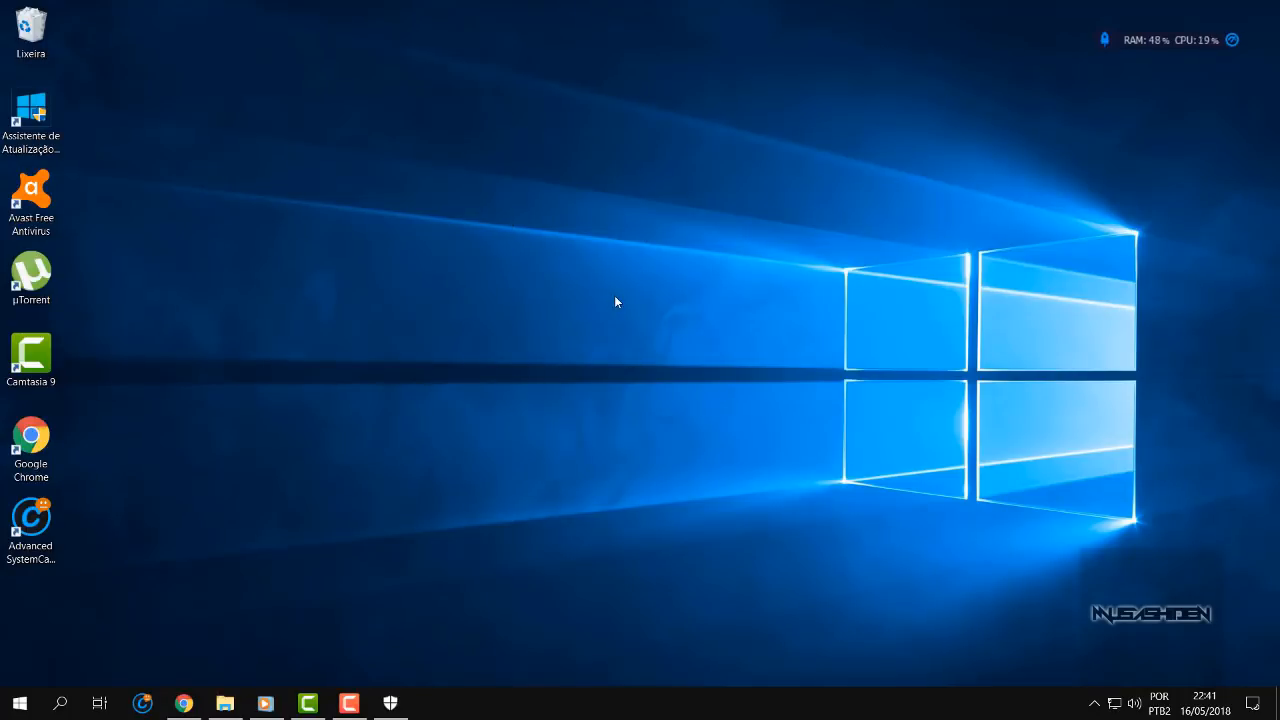
# Step: Close the open Central de Segurança do Windows Defender window
pyautogui.click(404, 690)
pyautogui.click(1260, 14)
pyautogui.rightClick(461, 113)
pyautogui.click(517, 174)
# Step: Search Windows for "central", open Central de Segurança do Windows Defender and examine the SmartScreen settings under Controle de aplicativos e do navegador
pyautogui.click(20, 703)
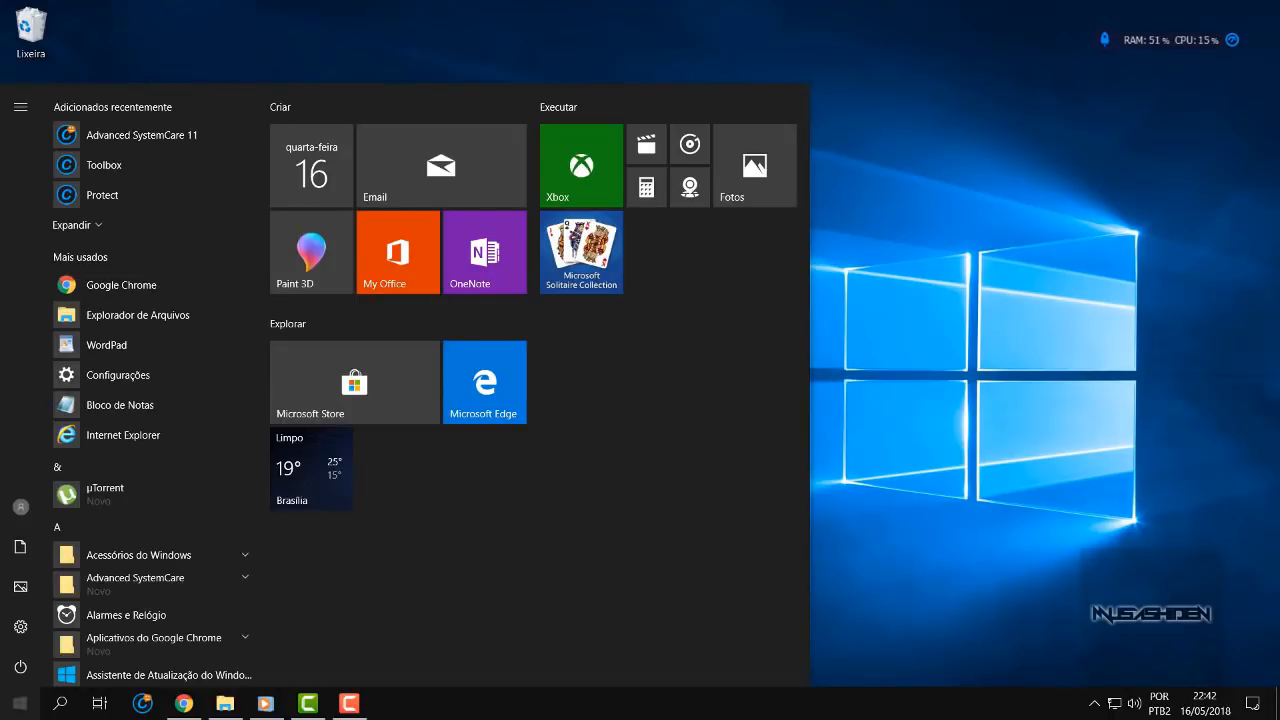
pyautogui.write('central')
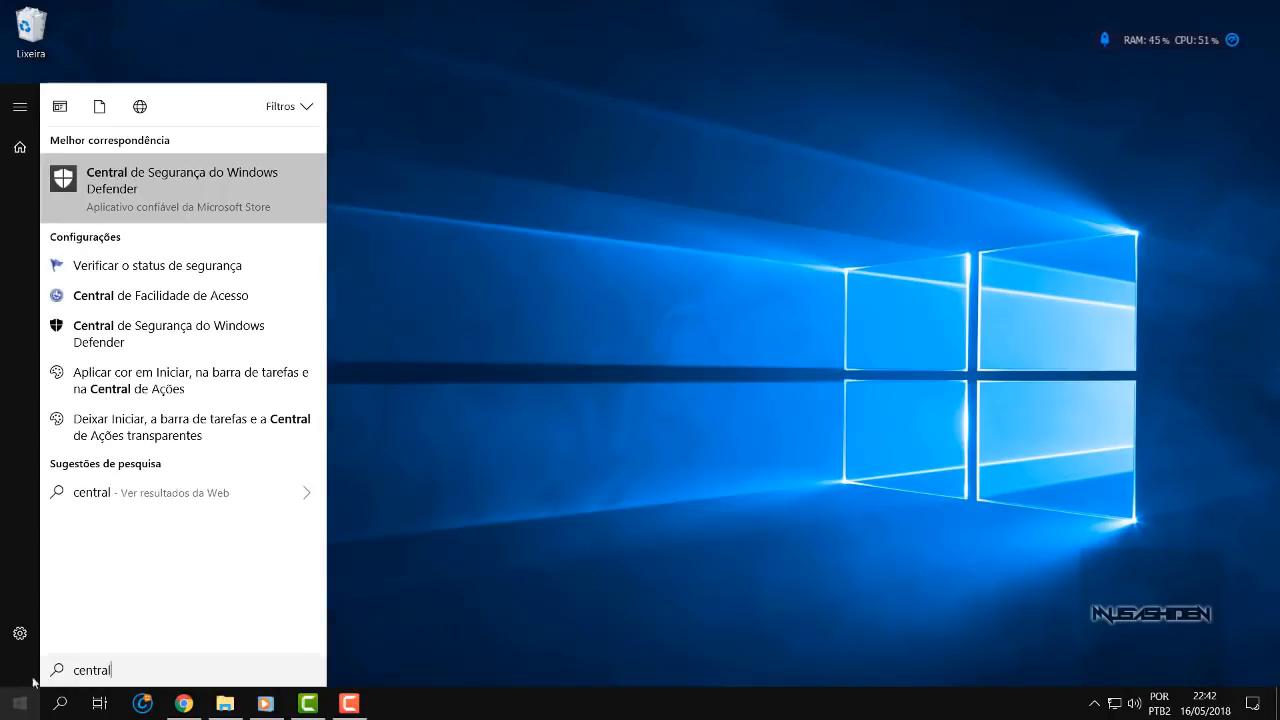
pyautogui.click(128, 196)
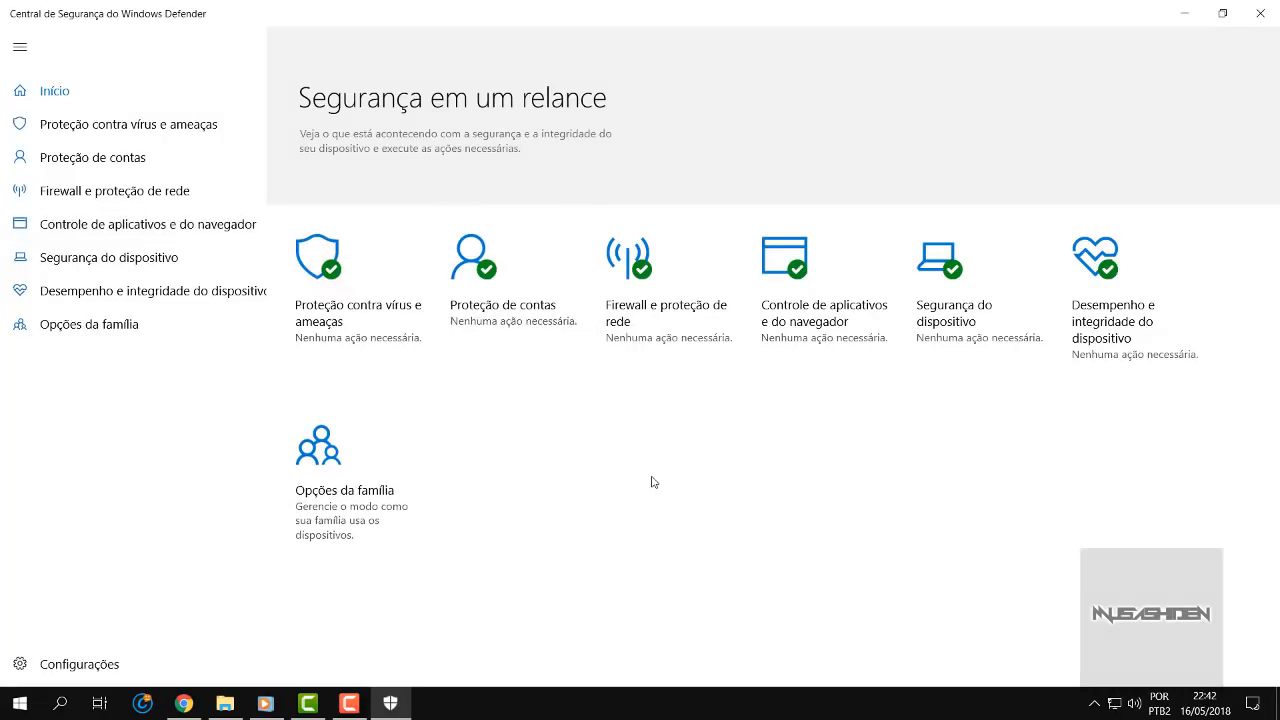
pyautogui.click(825, 323)
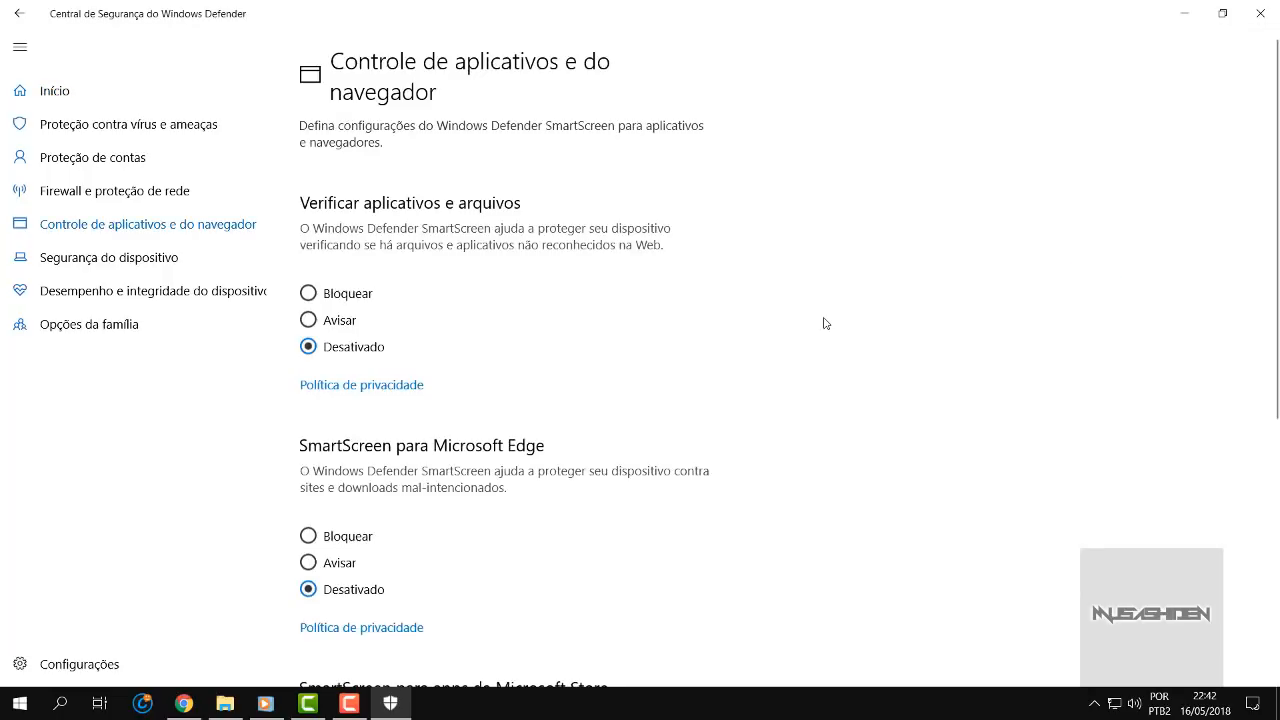
pyautogui.scroll(-2, 840, 157)
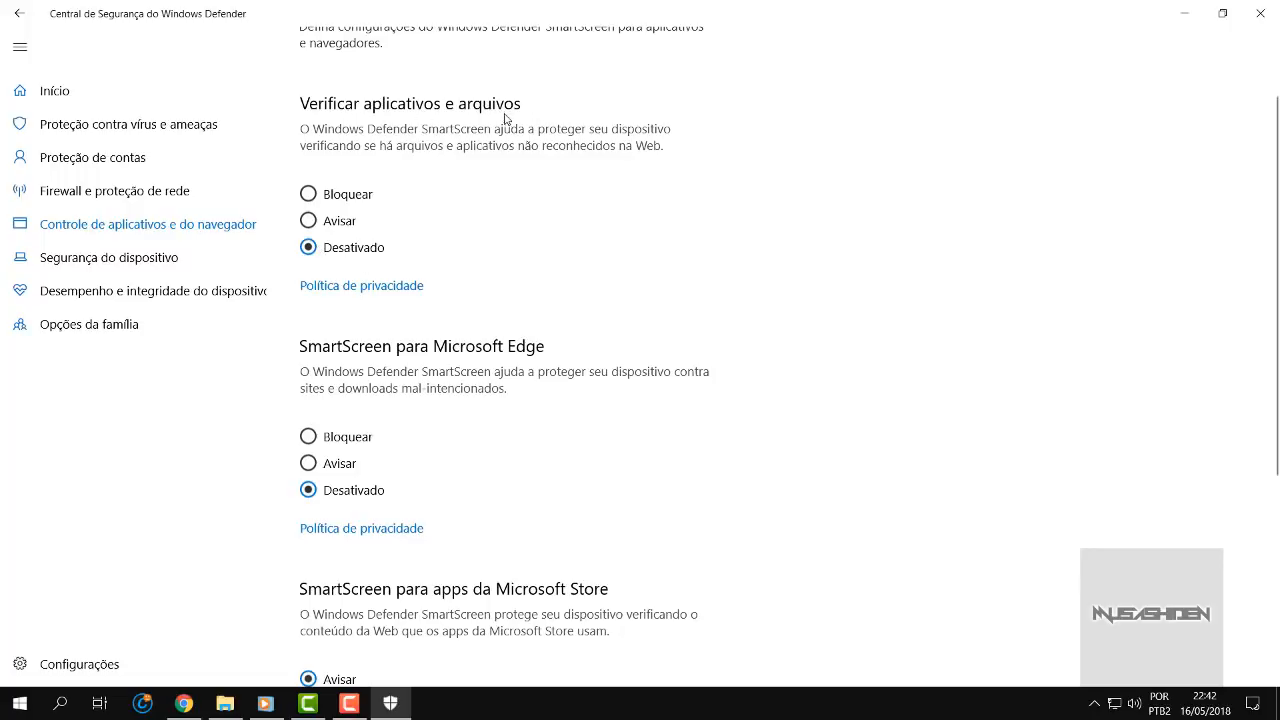
pyautogui.scroll(-1, 893, 182)
pyautogui.scroll(-3, 893, 182)
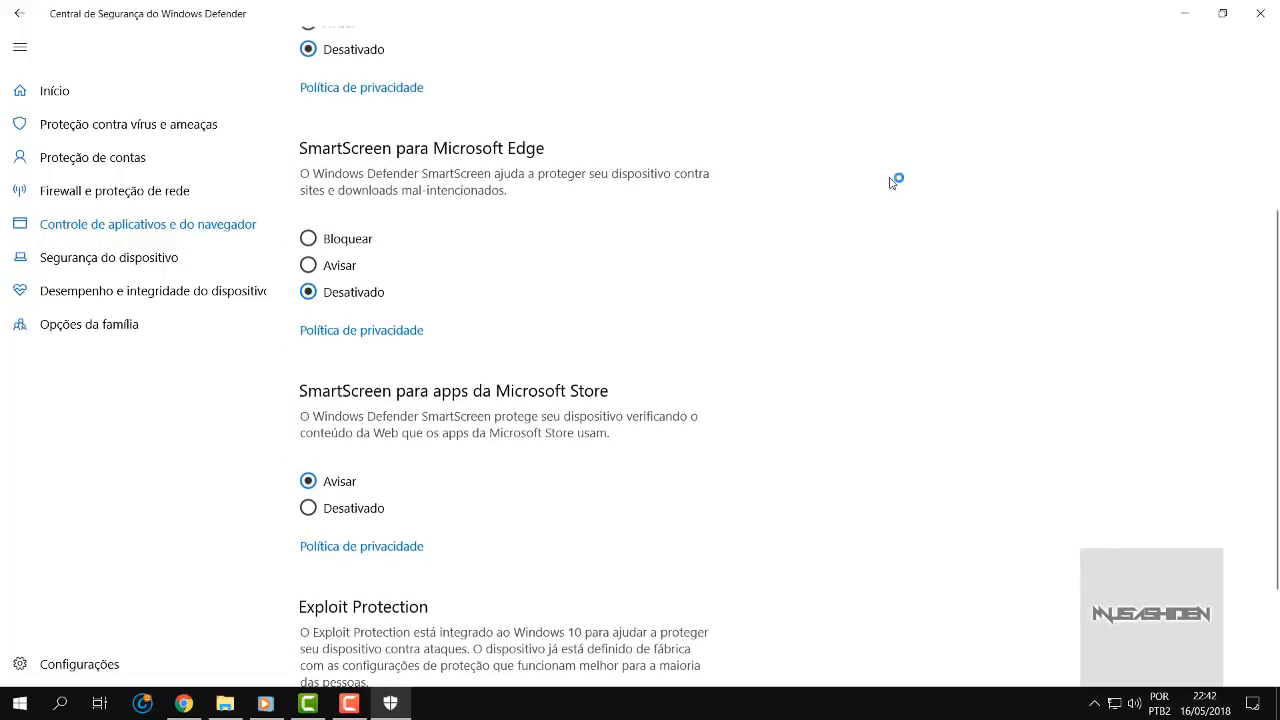
pyautogui.scroll(-2, 893, 182)
pyautogui.scroll(2, 894, 180)
# Step: Try SmartScreen para apps da Microsoft Store at Desativado and set it back to Avisar
pyautogui.click(309, 508)
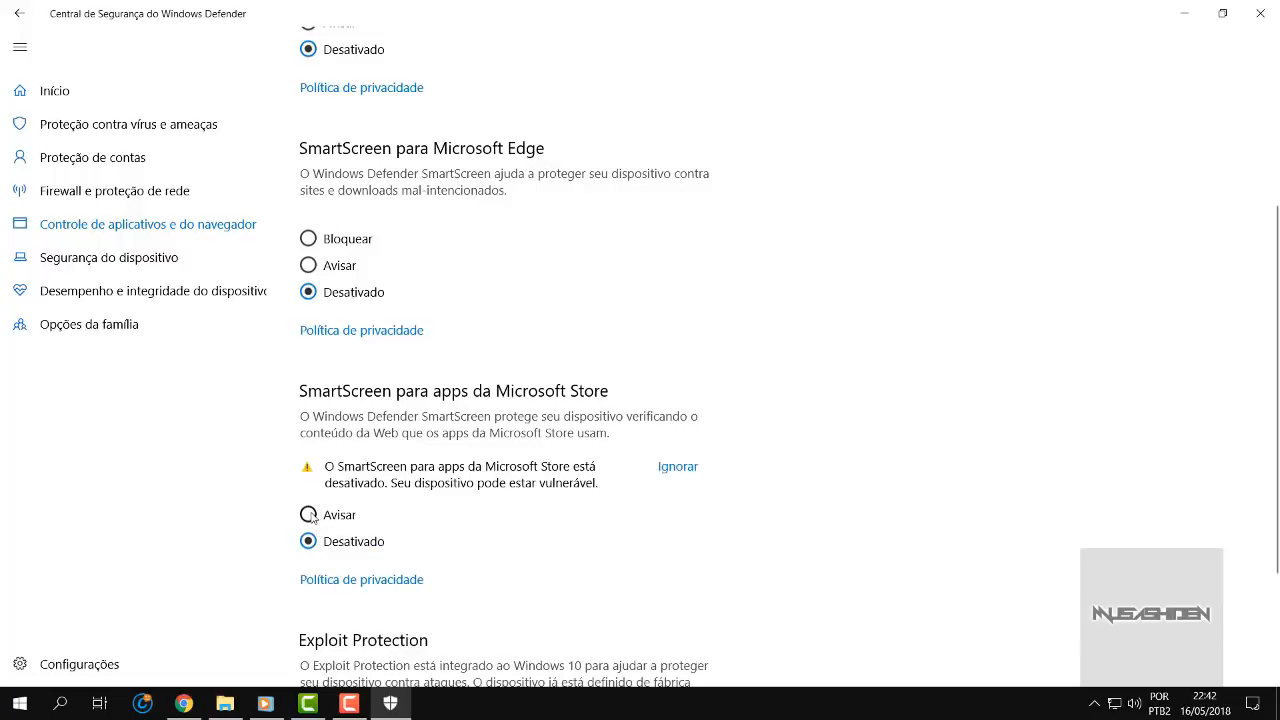
pyautogui.click(308, 514)
pyautogui.scroll(3, 943, 246)
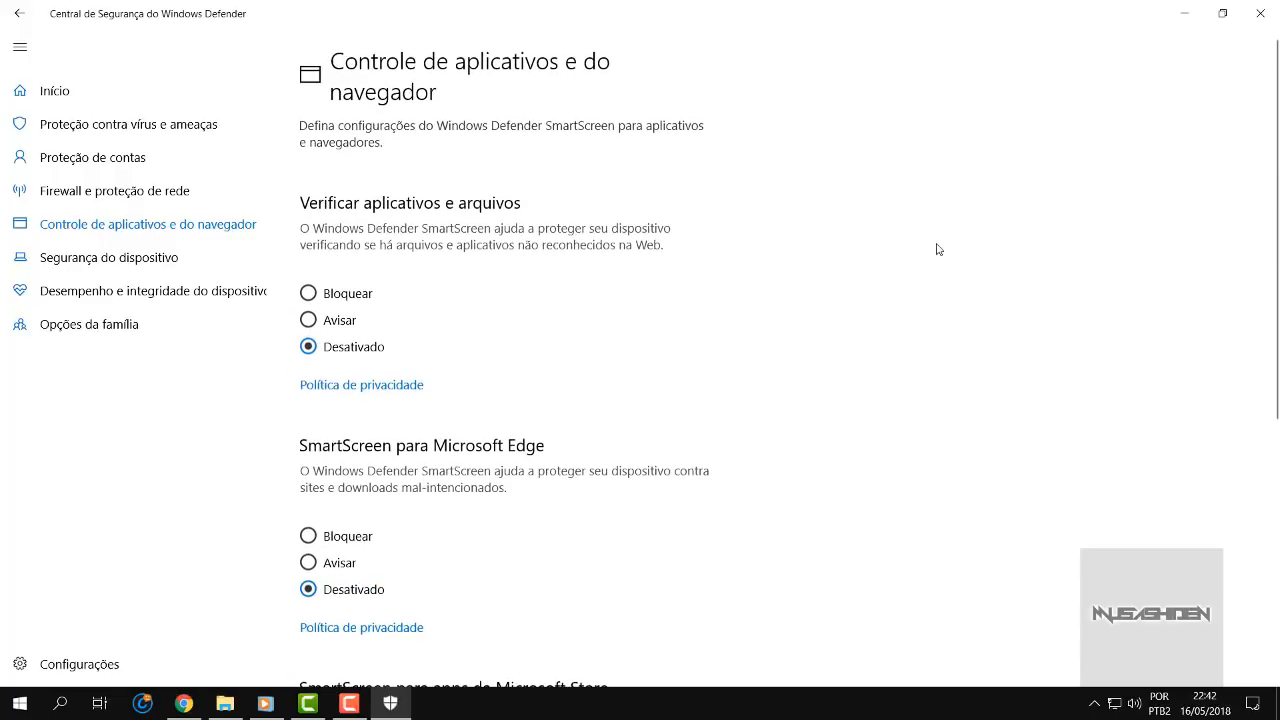
# Step: Look over the app and browser control settings once more and return to the security overview page
pyautogui.scroll(-5, 938, 249)
pyautogui.scroll(5, 938, 249)
pyautogui.click(97, 94)
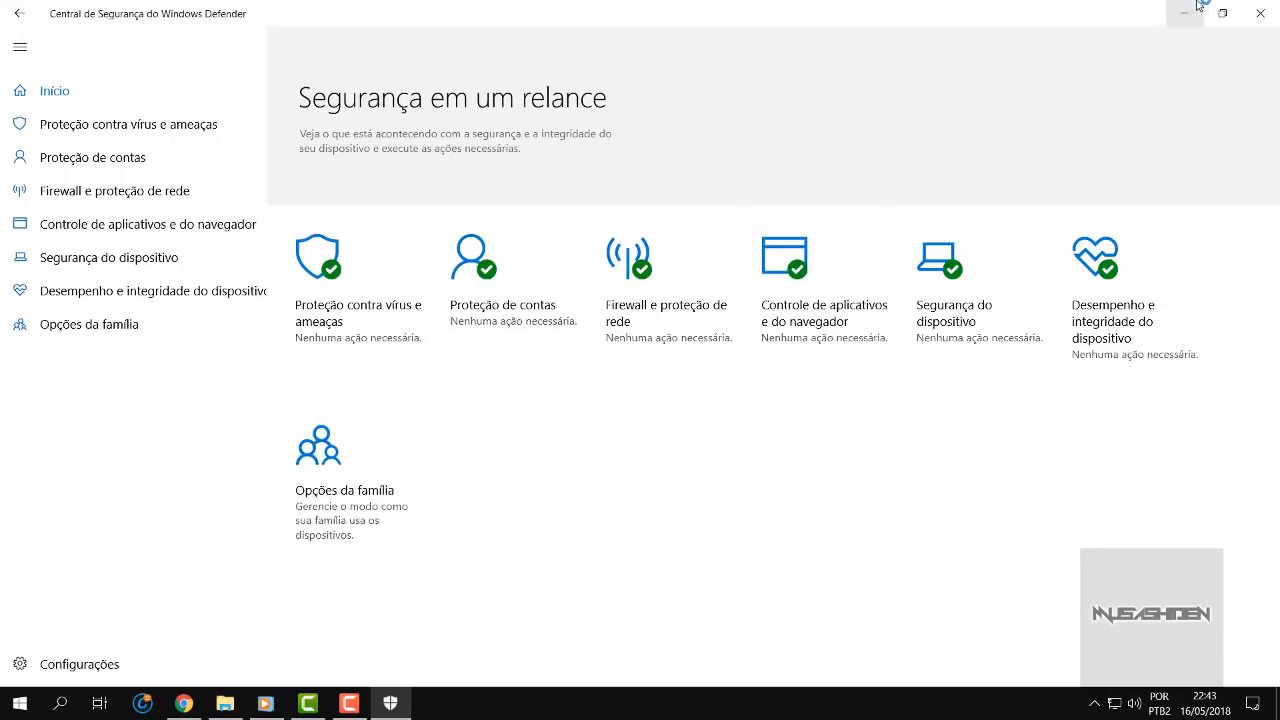
# Step: Close Central de Segurança do Windows Defender, search Windows for "defender" and dismiss the results
pyautogui.click(1262, 10)
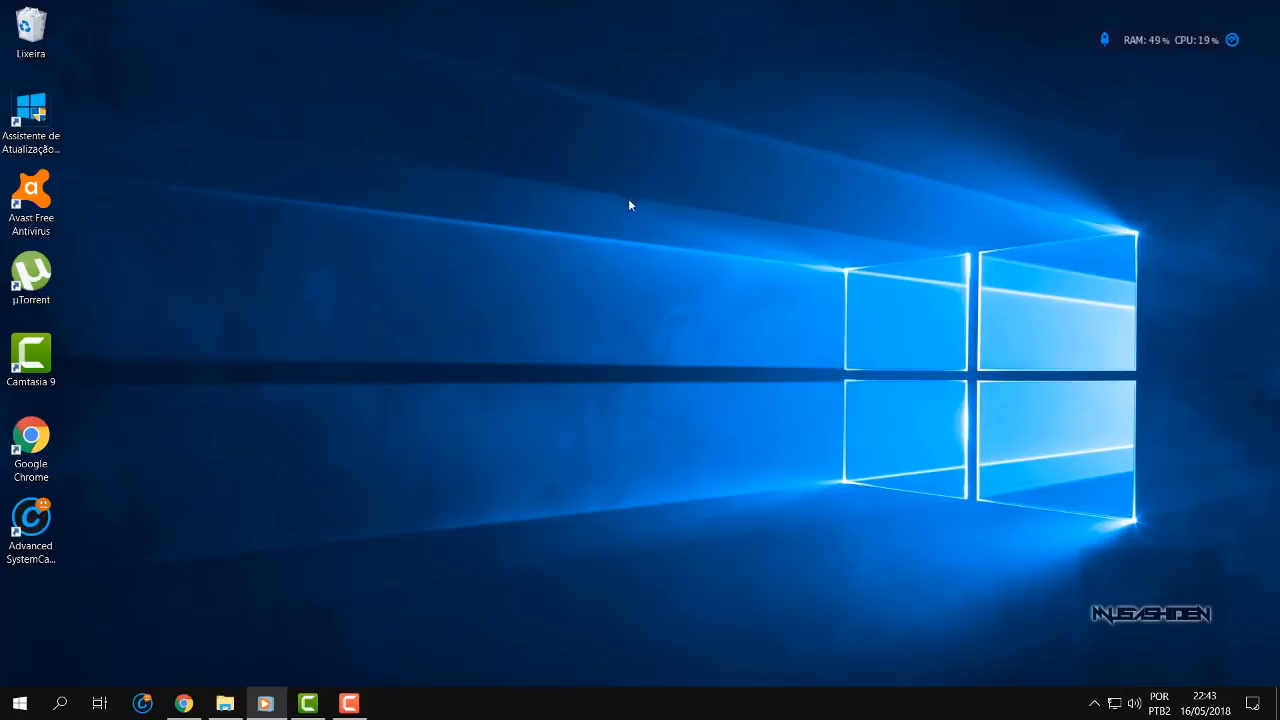
pyautogui.press('super')
pyautogui.write('defe')
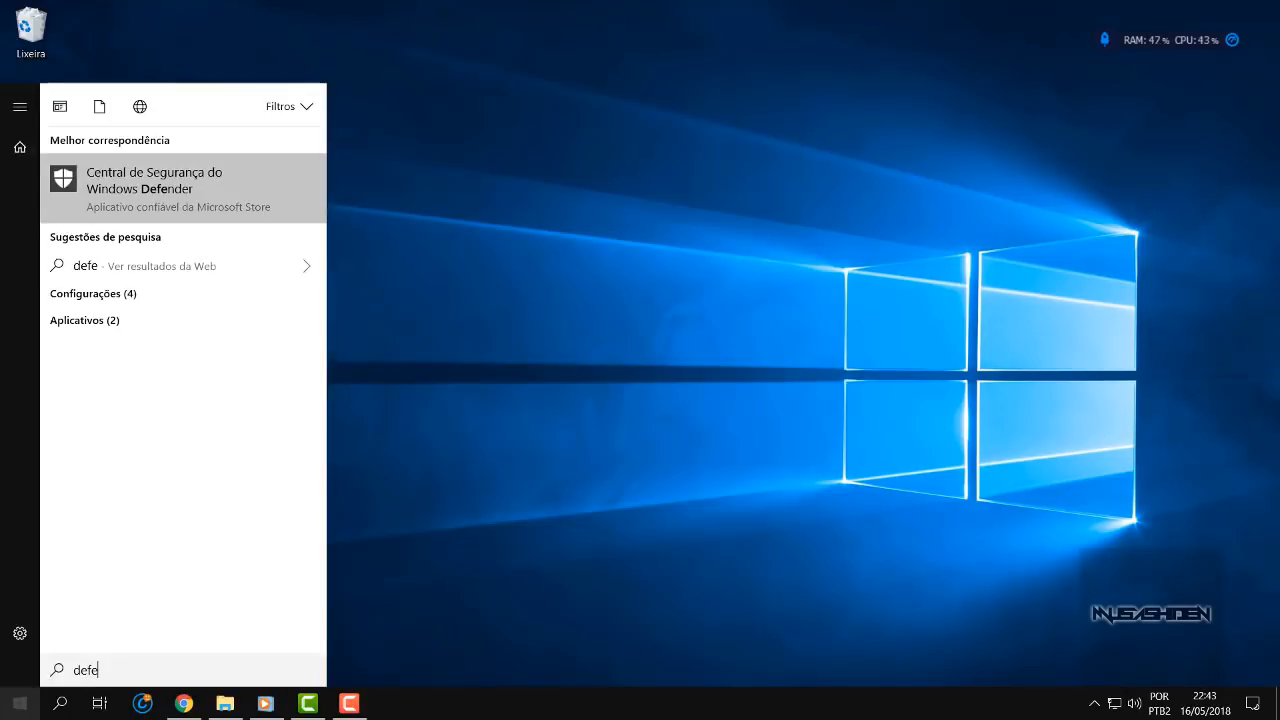
pyautogui.write('nder')
pyautogui.click(87, 181)
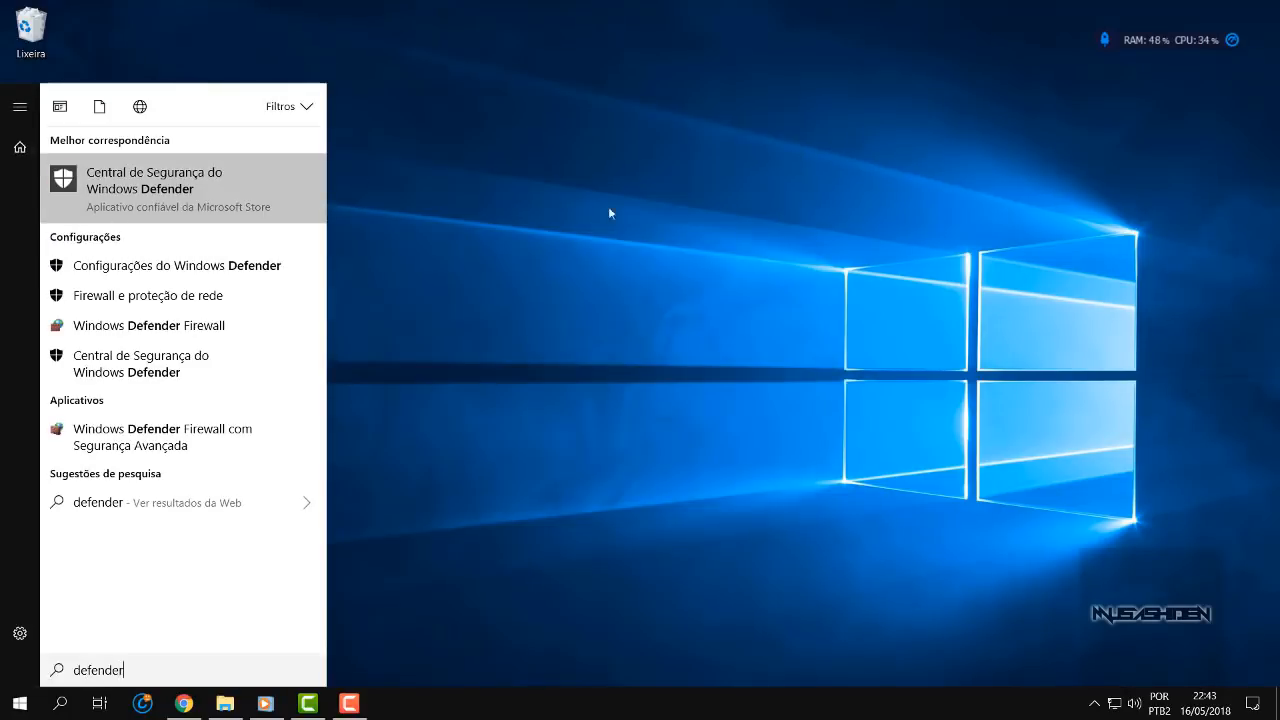
pyautogui.rightClick(590, 197)
pyautogui.click(677, 251)
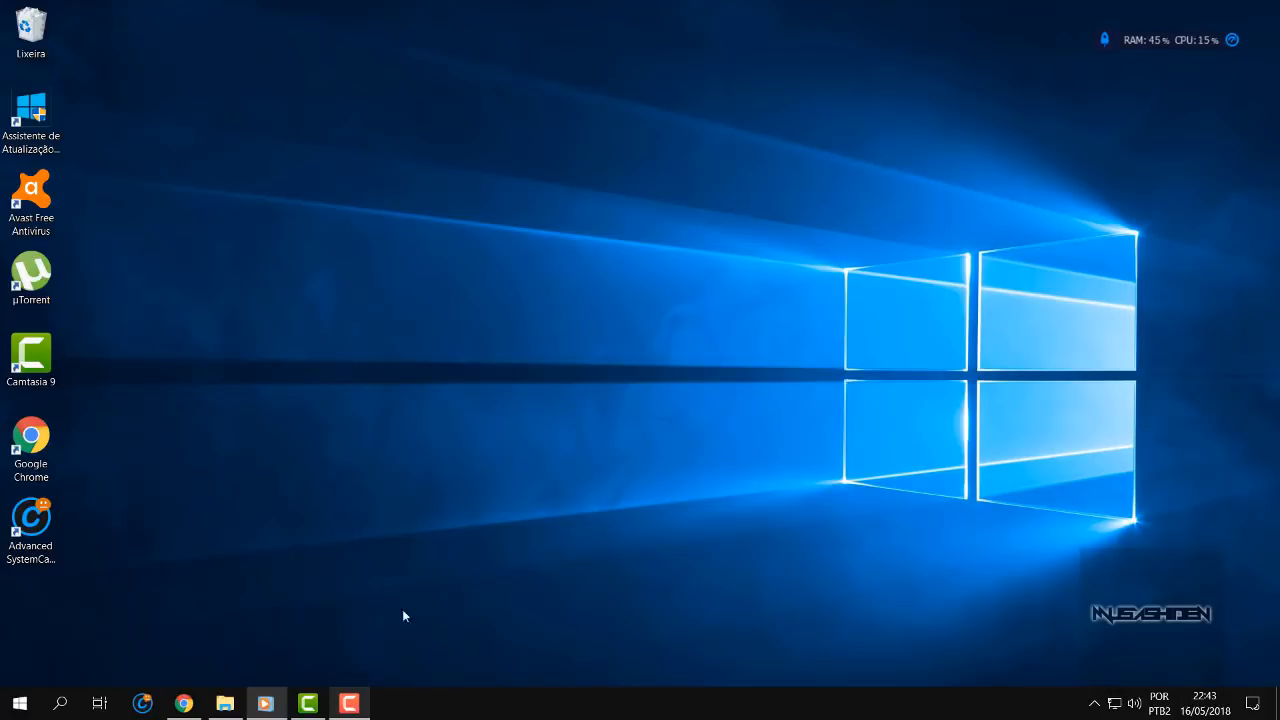
# Step: Search Windows for "desfrag" and open Desfragmentar e Otimizar Unidades
pyautogui.click(2, 701)
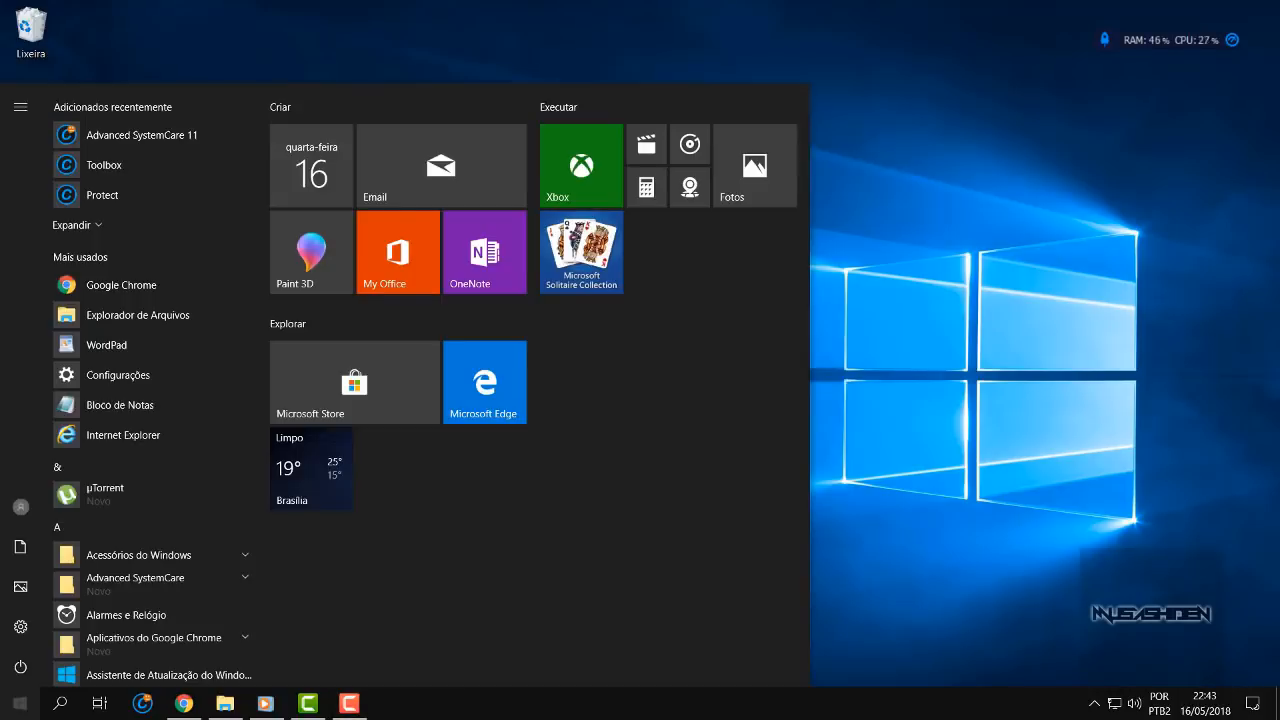
pyautogui.write('desfrag')
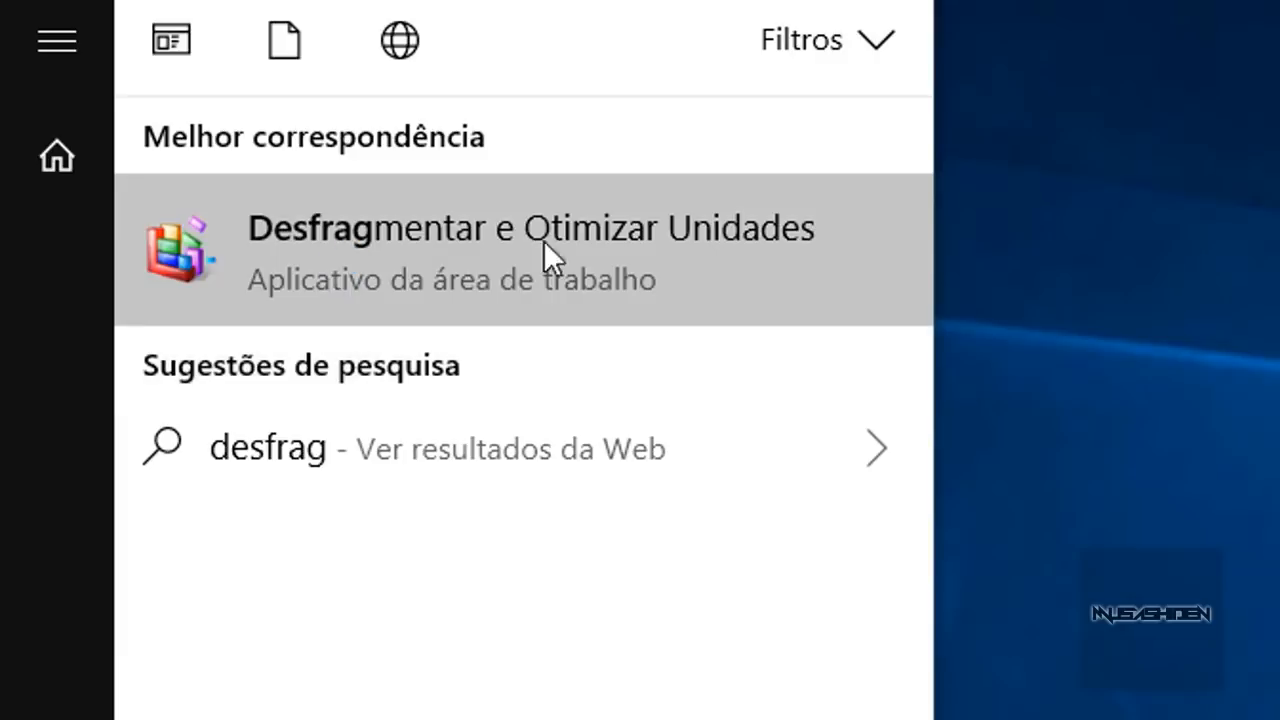
pyautogui.click(671, 249)
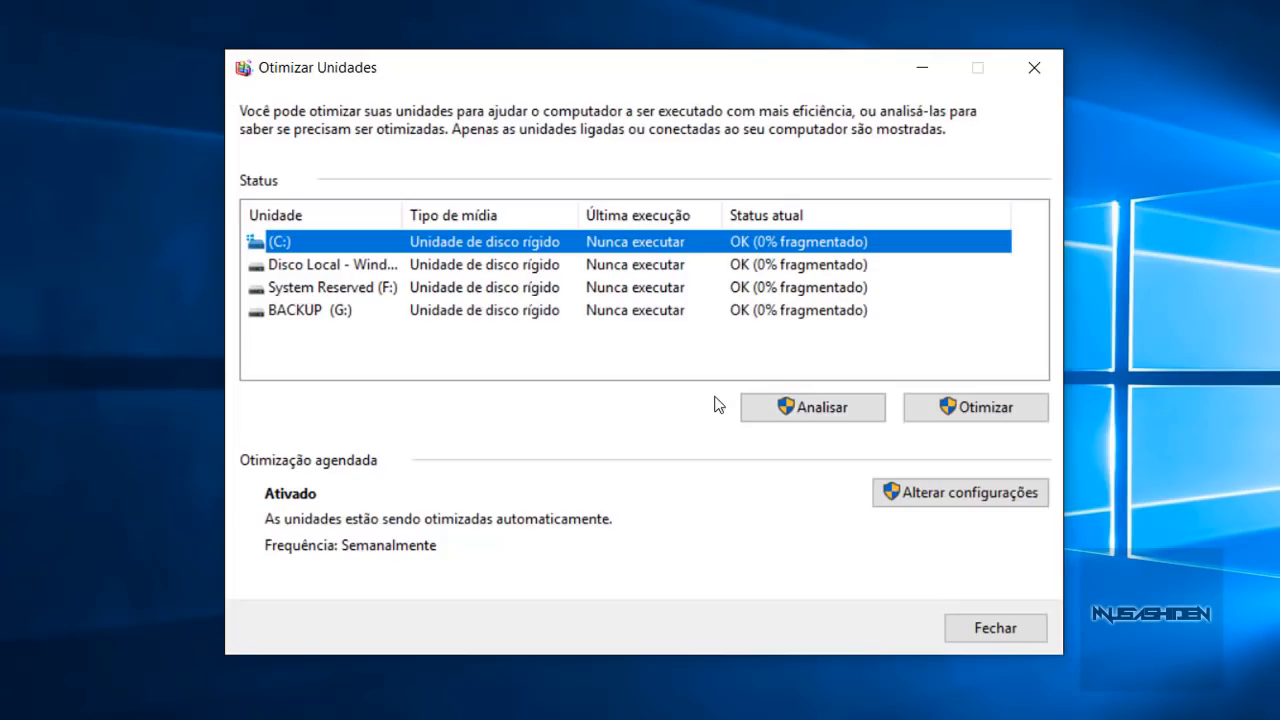
# Step: Check the frequency options of the drive optimization schedule, turn off Executar seguindo um agendamento and save the change
pyautogui.click(976, 505)
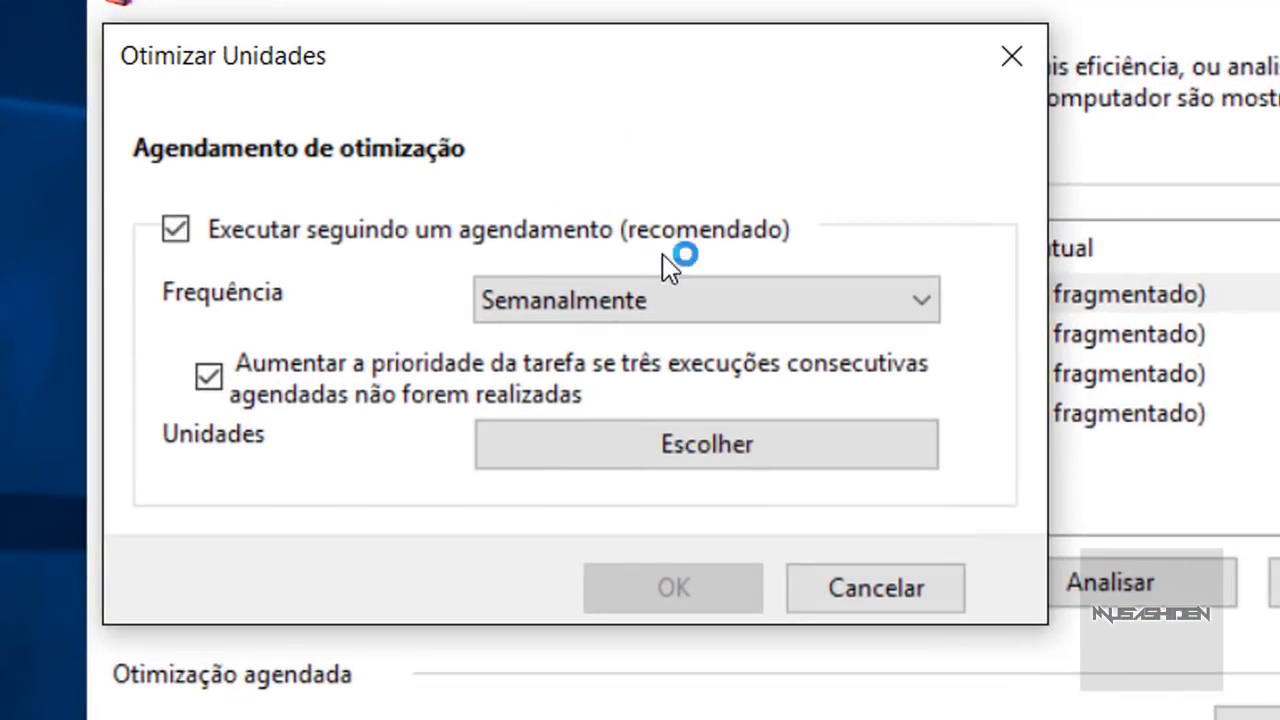
pyautogui.click(812, 305)
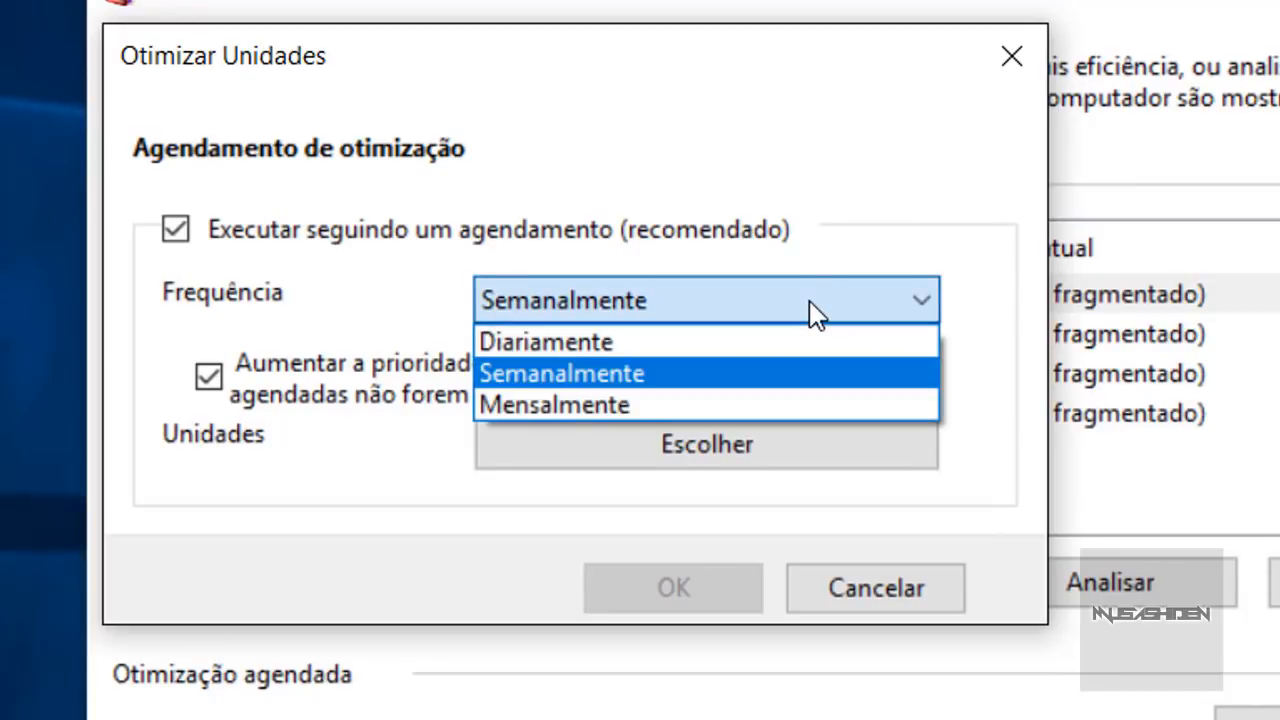
pyautogui.click(812, 305)
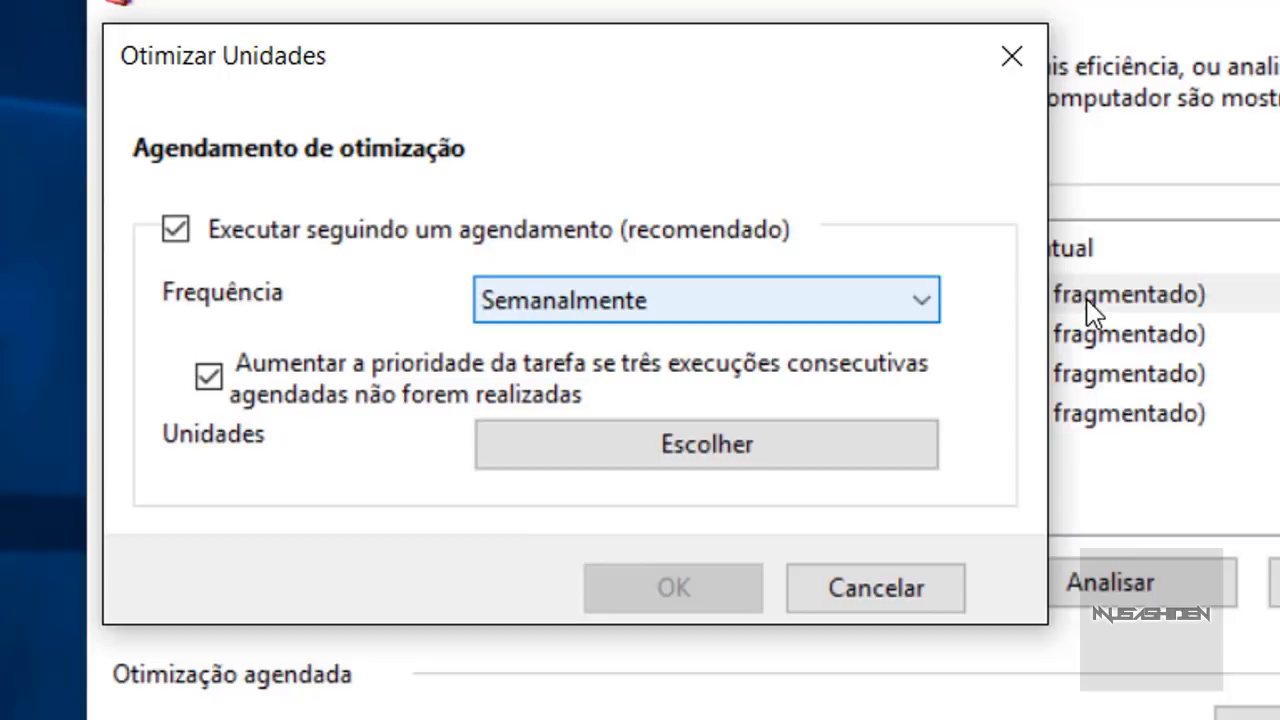
pyautogui.moveTo(792, 70)
pyautogui.mouseDown()
pyautogui.moveTo(420, 82)
pyautogui.moveTo(0, 70)
pyautogui.moveTo(0, 92)
pyautogui.moveTo(797, 55)
pyautogui.mouseUp()
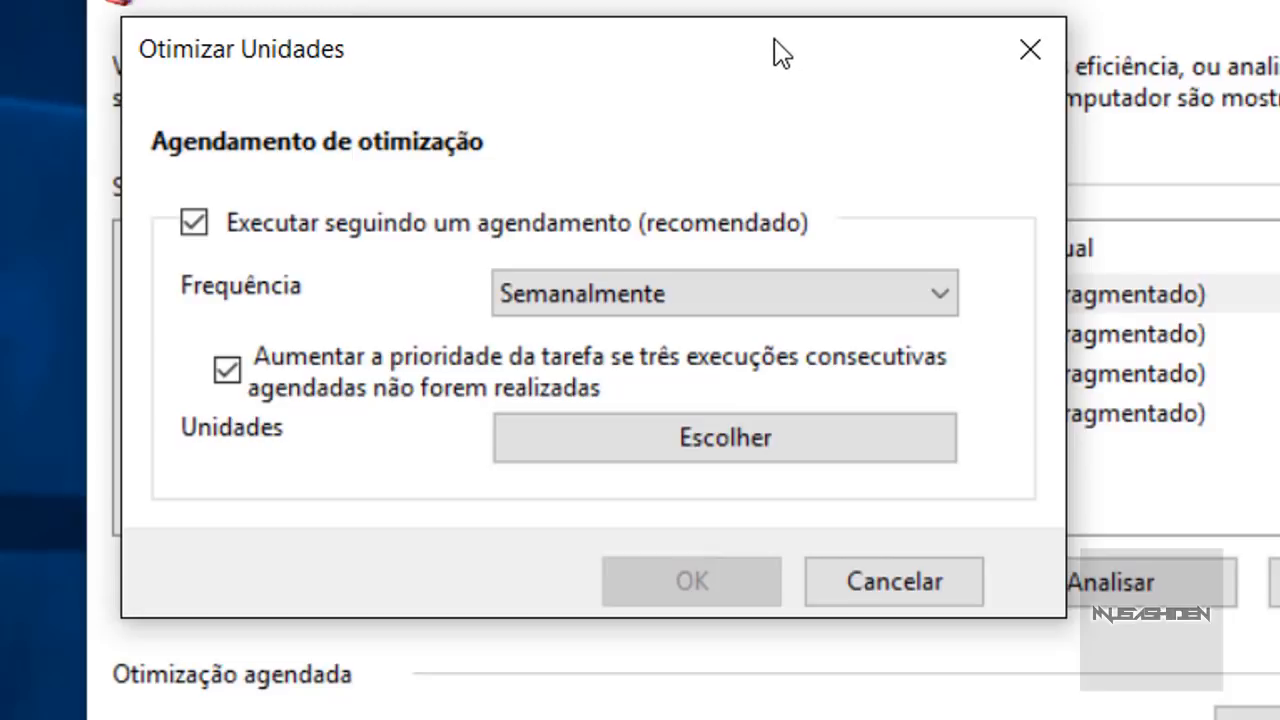
pyautogui.click(205, 223)
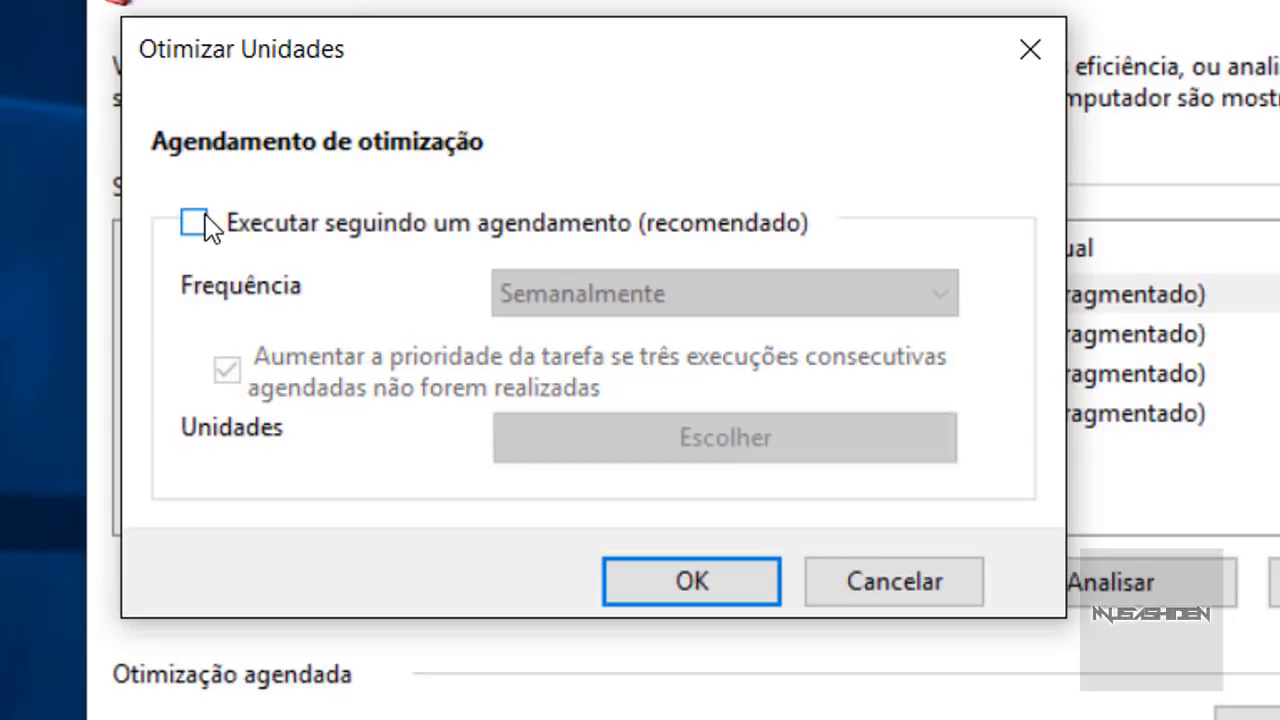
pyautogui.click(707, 598)
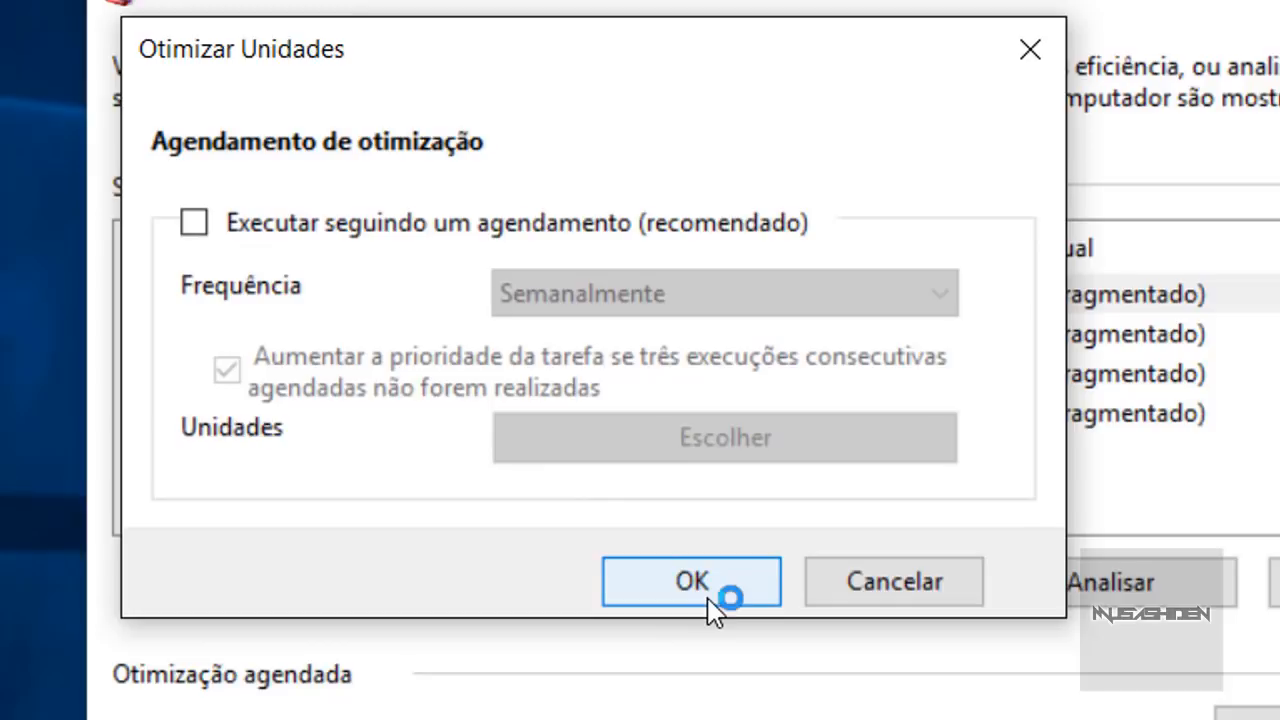
pyautogui.click(735, 583)
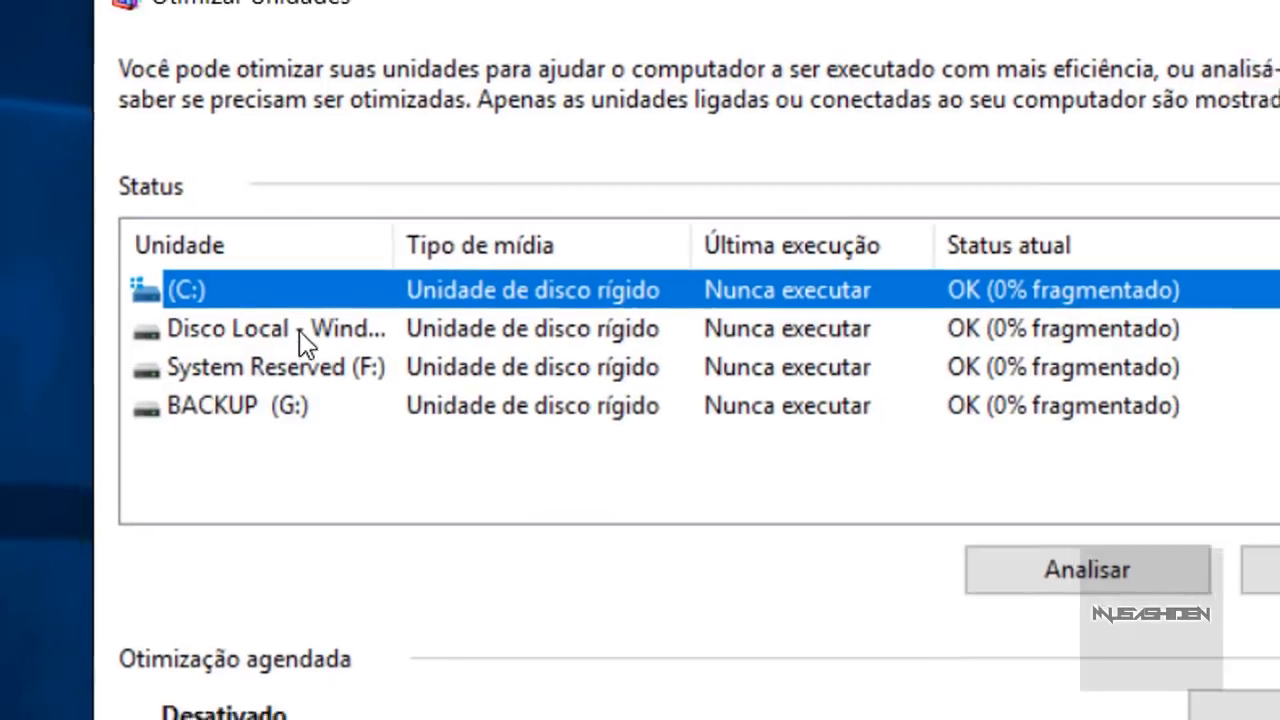
# Step: Look over the drives in Otimizar Unidades, widening the Unidade column to read the full drive names
pyautogui.press('Down')
pyautogui.press('Down')
pyautogui.press('Down')
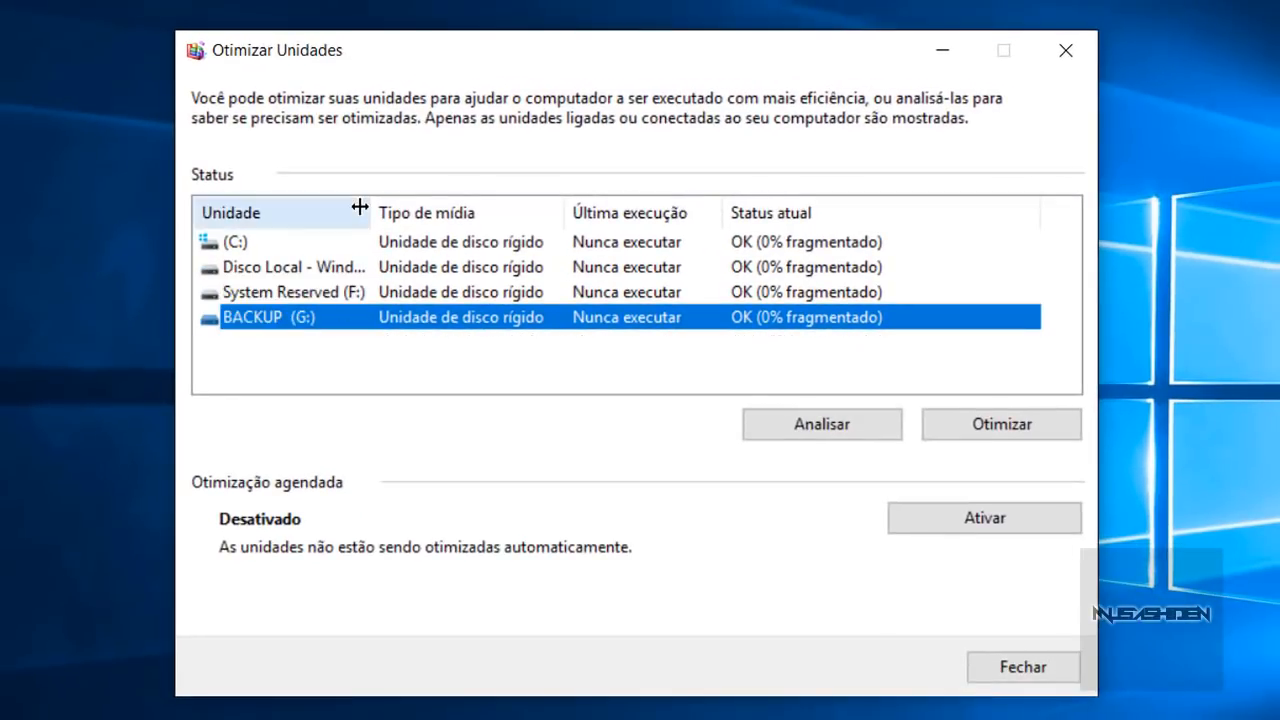
pyautogui.moveTo(369, 210); pyautogui.dragTo(444, 209)
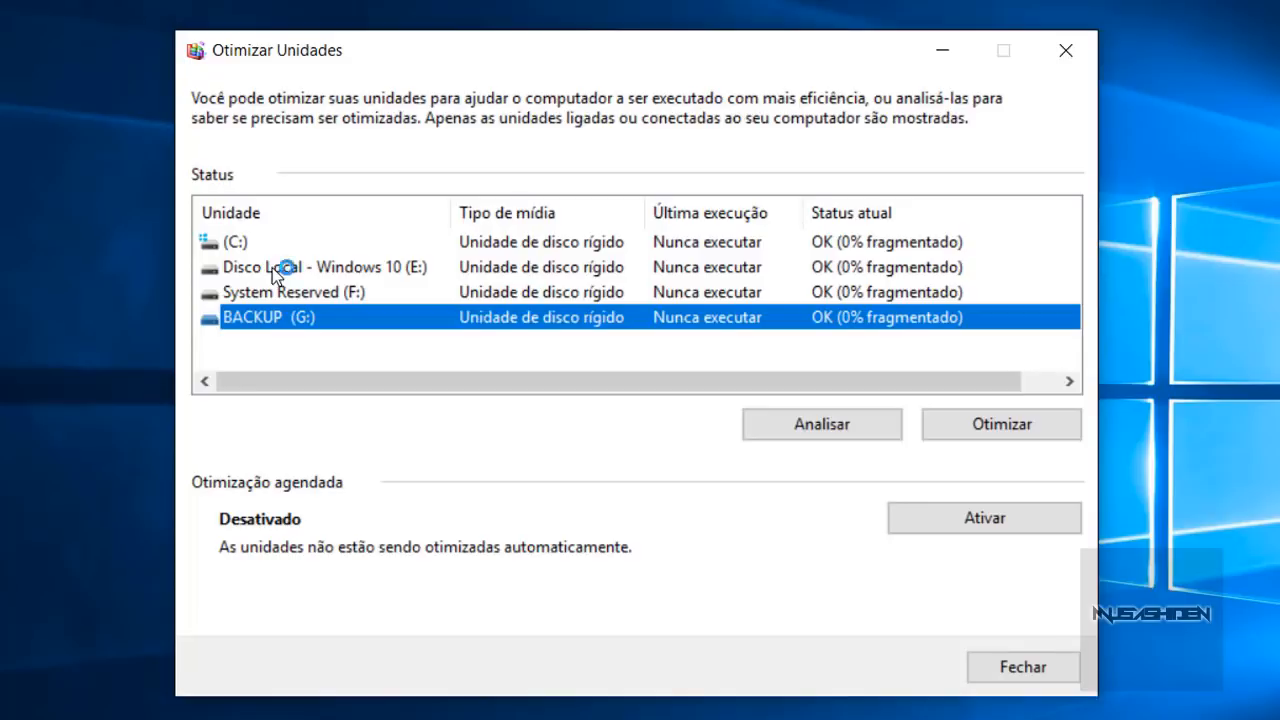
pyautogui.click(385, 270)
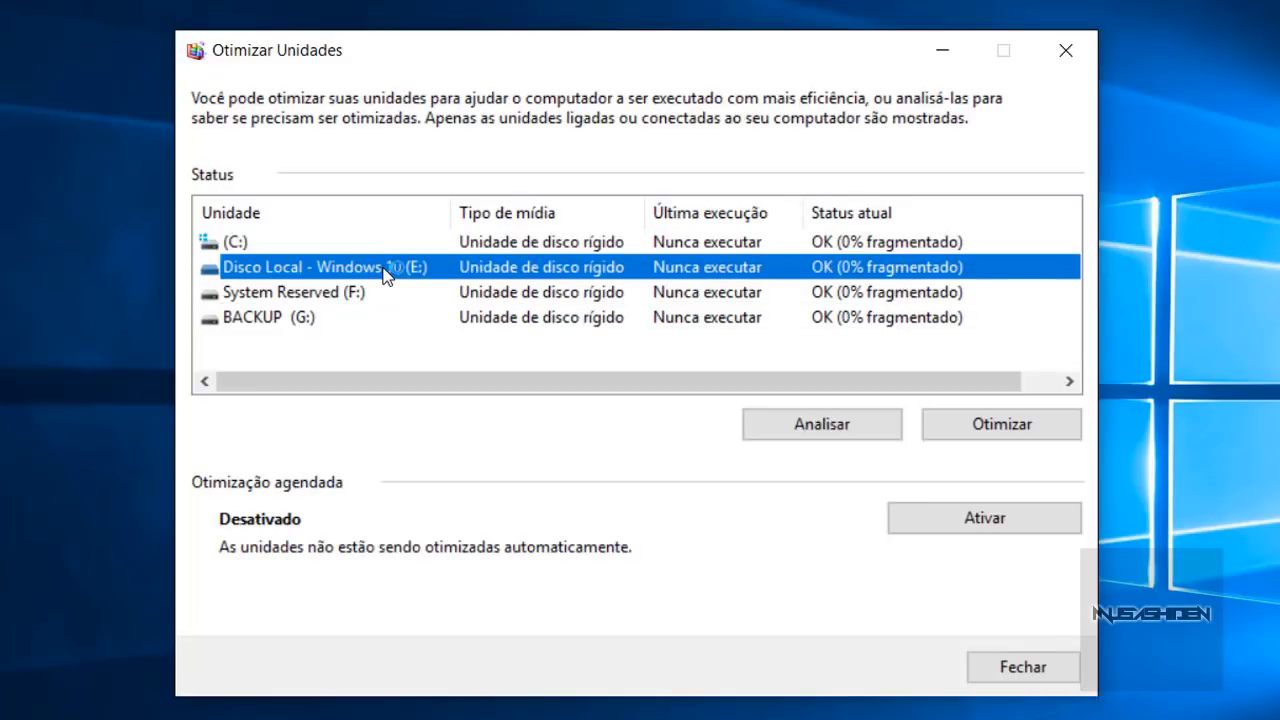
pyautogui.click(386, 249)
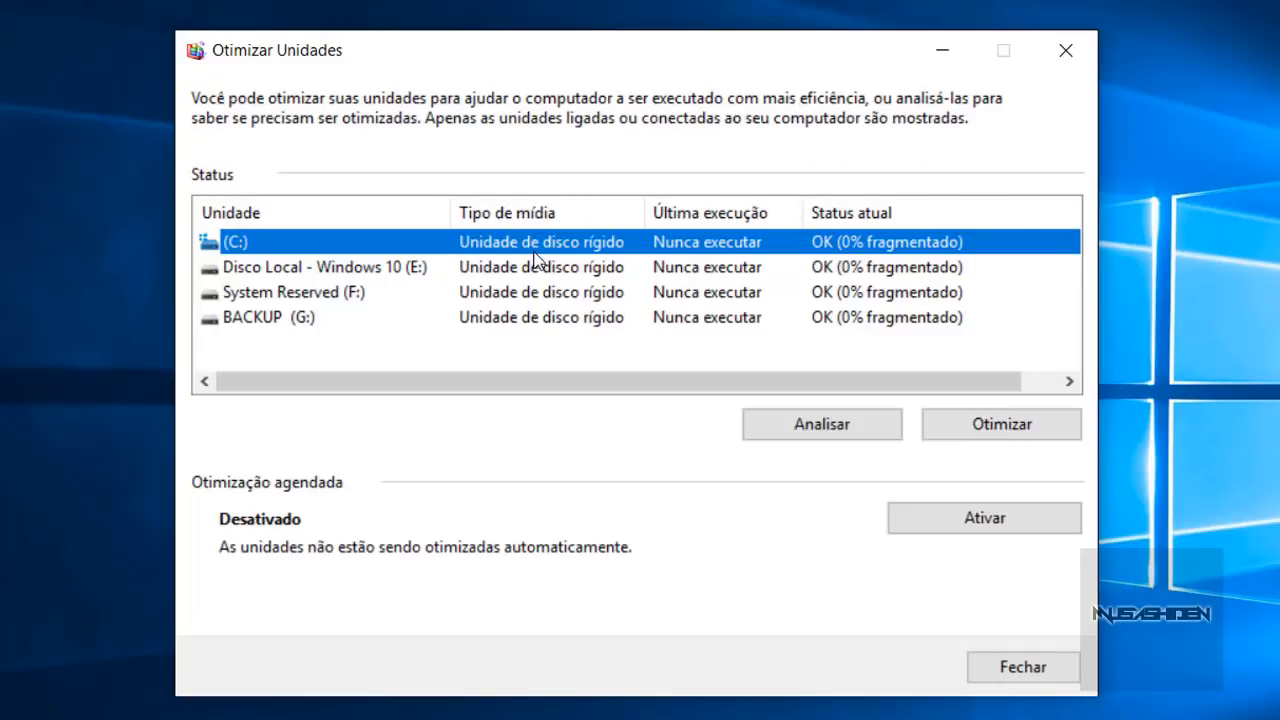
pyautogui.moveTo(594, 54); pyautogui.dragTo(588, 32)
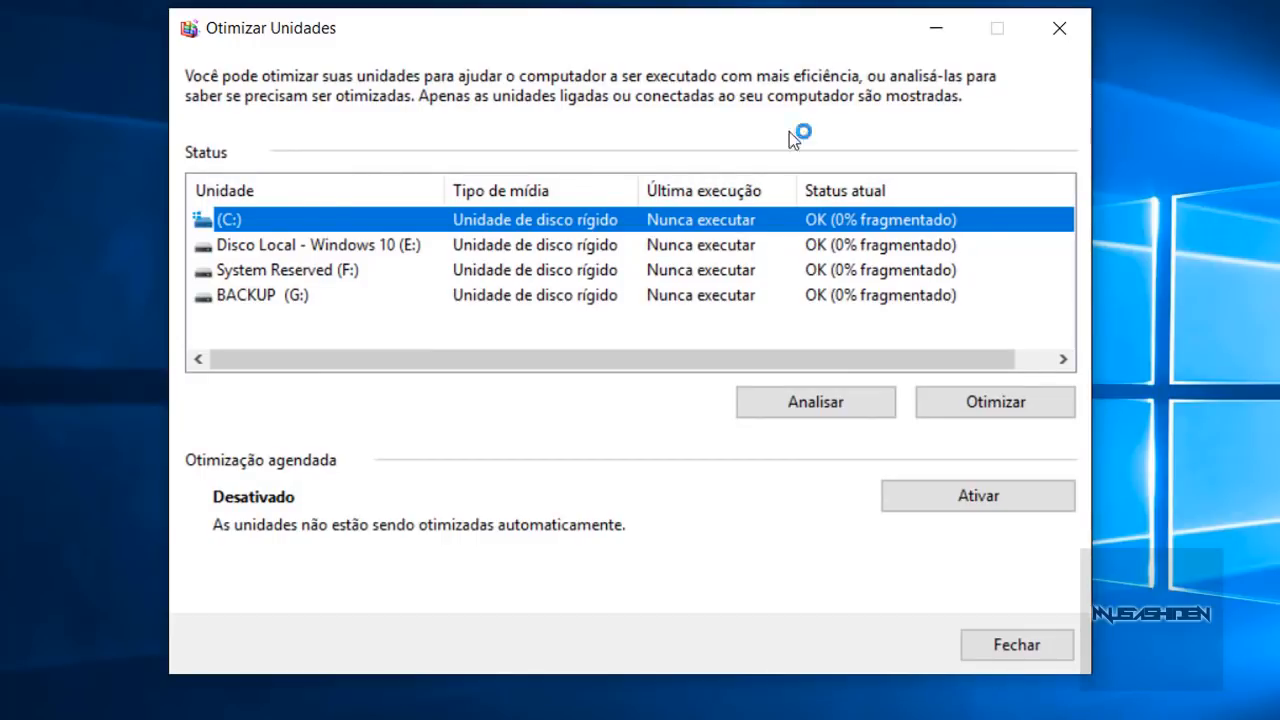
pyautogui.moveTo(409, 349); pyautogui.dragTo(291, 363)
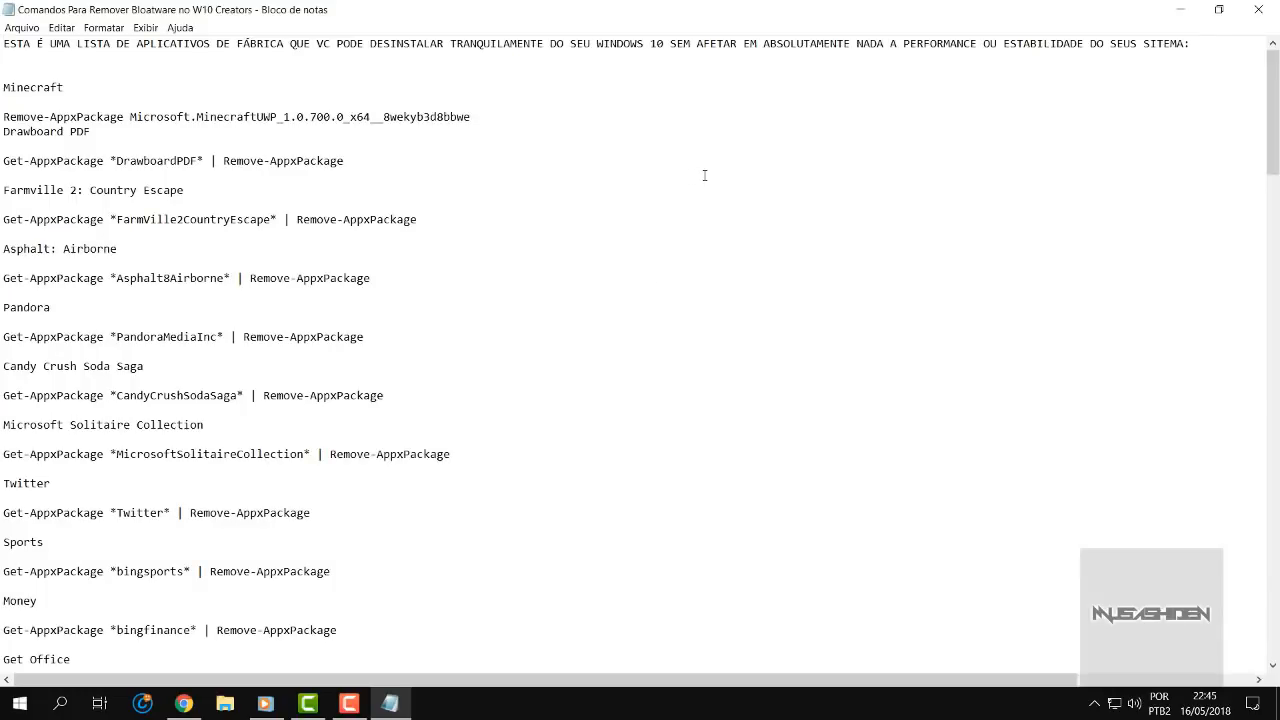
# Step: Skim the Bloco de notas list of PowerShell commands for removing Windows 10 bloatware and return to its beginning
pyautogui.scroll(-16, 660, 130)
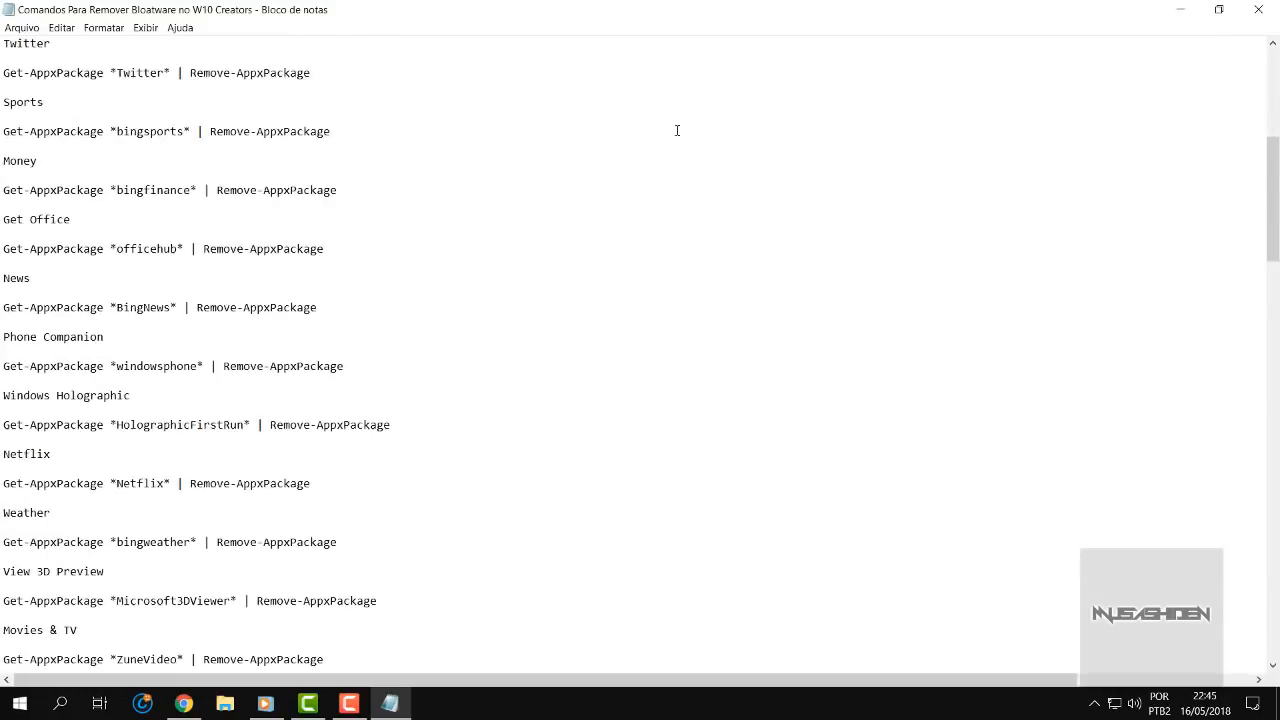
pyautogui.scroll(13, 677, 135)
pyautogui.scroll(3, 677, 135)
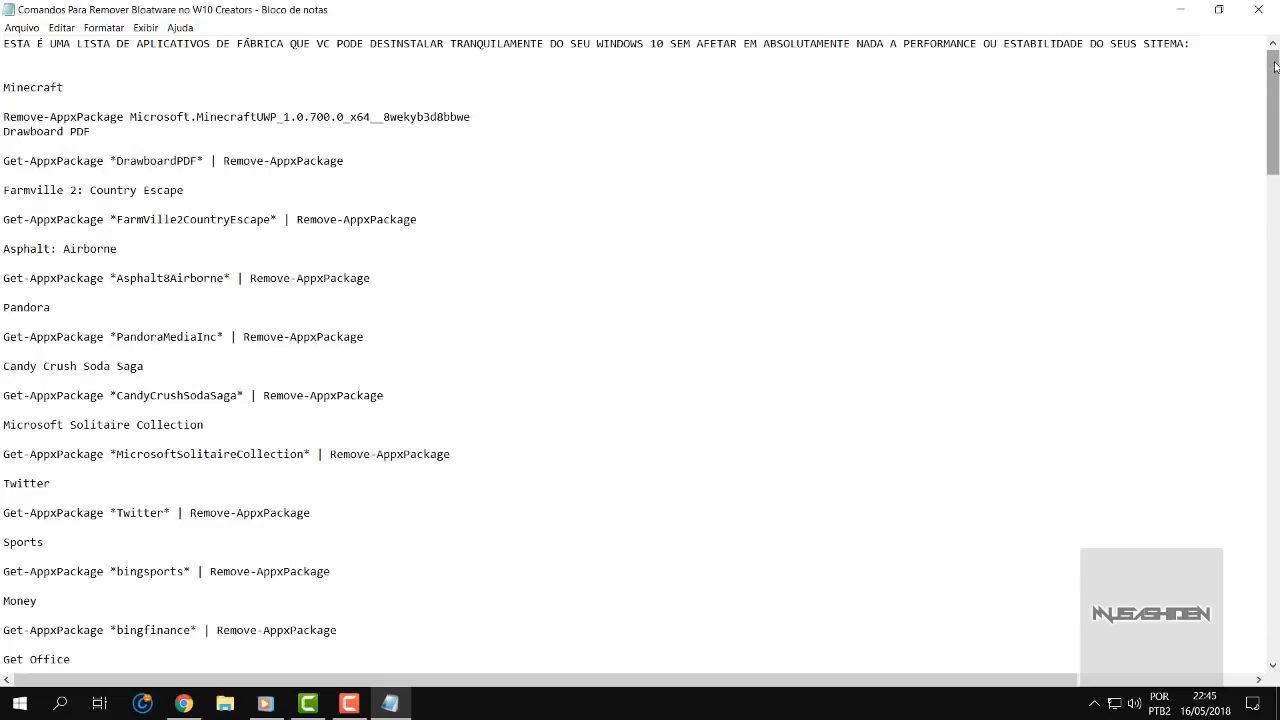
pyautogui.scroll(-20, 1275, 66)
pyautogui.scroll(14, 1278, 320)
pyautogui.scroll(8, 1278, 320)
pyautogui.scroll(-7, 1276, 394)
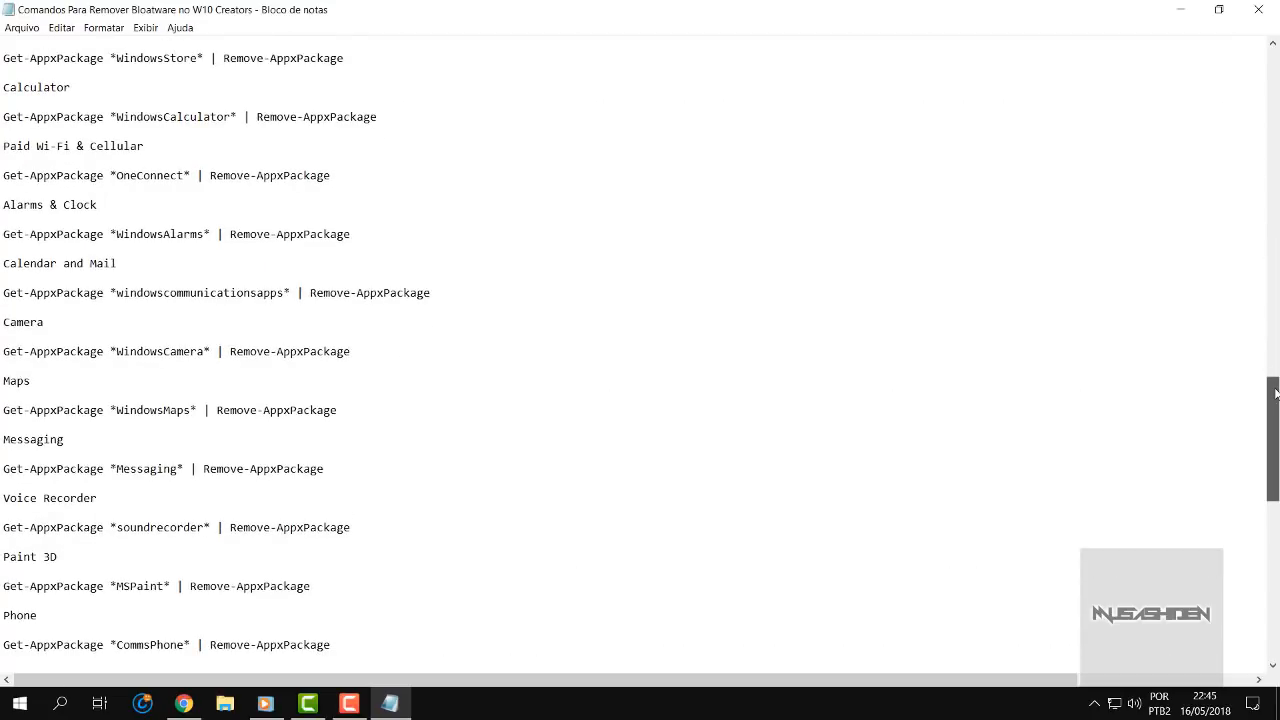
pyautogui.moveTo(1276, 382); pyautogui.dragTo(1276, 50)
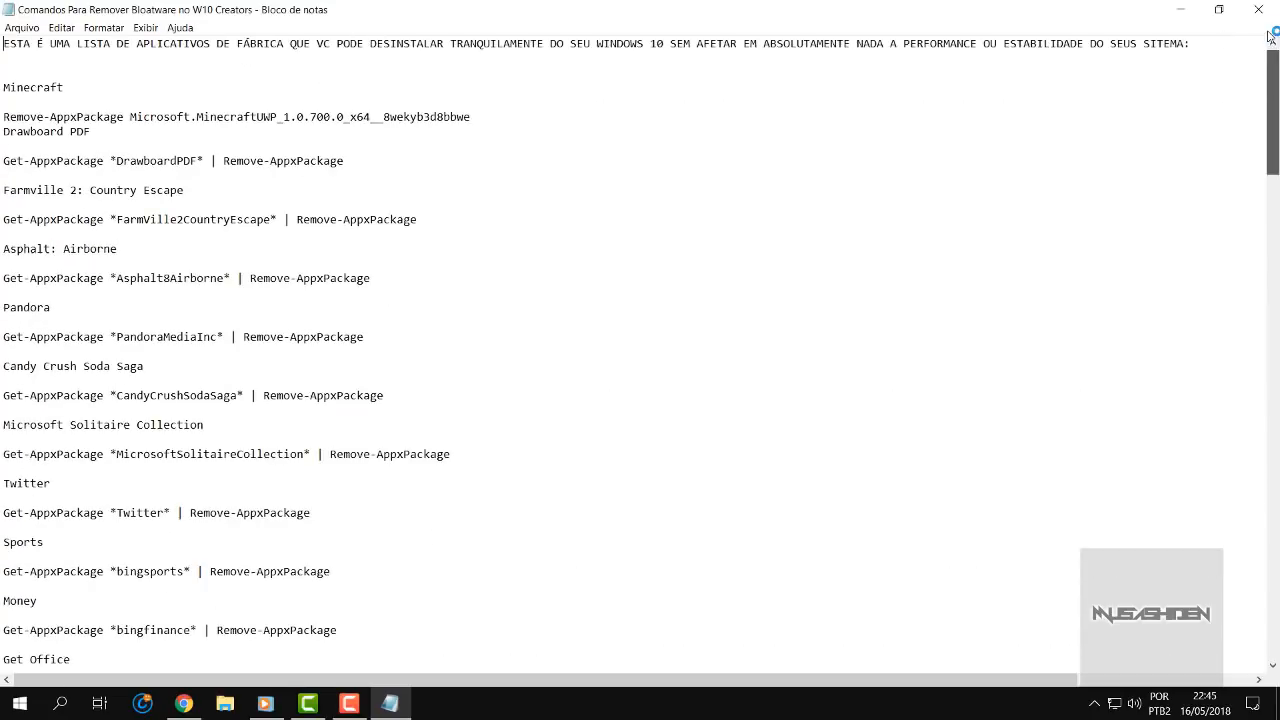
# Step: Highlight the Minecraft, Farmville 2 and Asphalt entries, then read on to the section of apps recommended to keep
pyautogui.moveTo(4, 87); pyautogui.dragTo(76, 91)
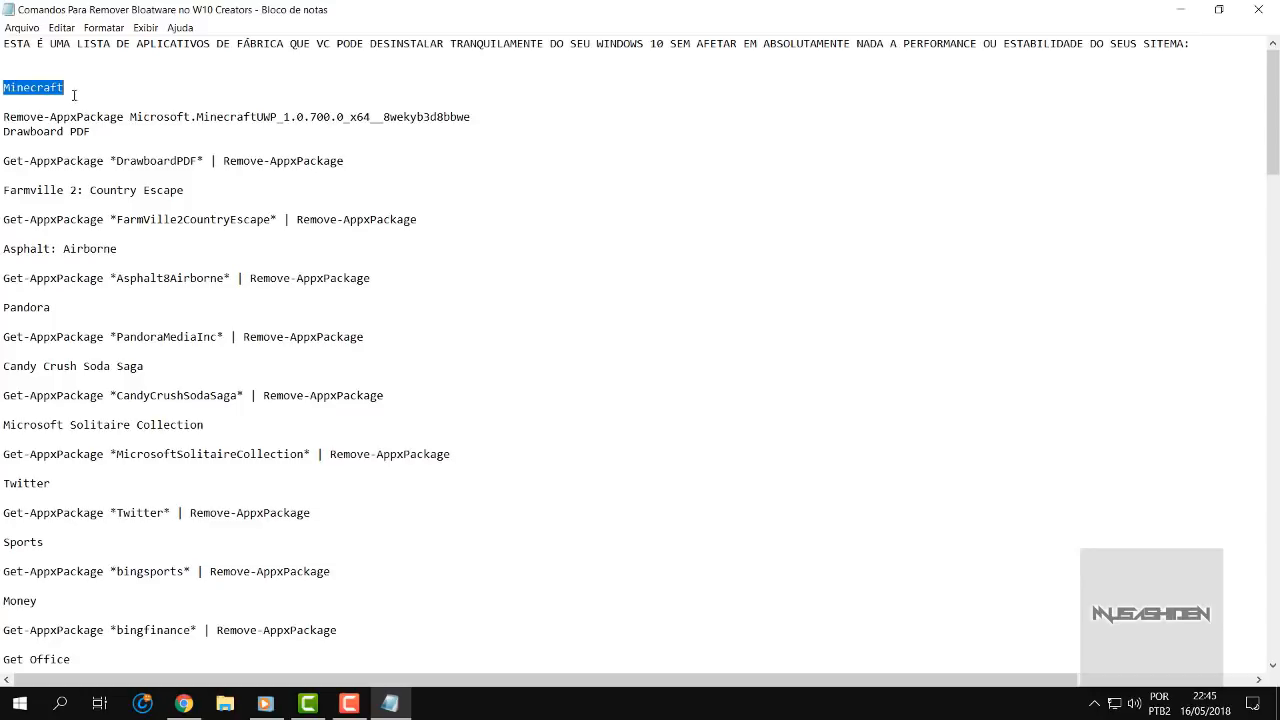
pyautogui.moveTo(2, 192); pyautogui.dragTo(185, 195)
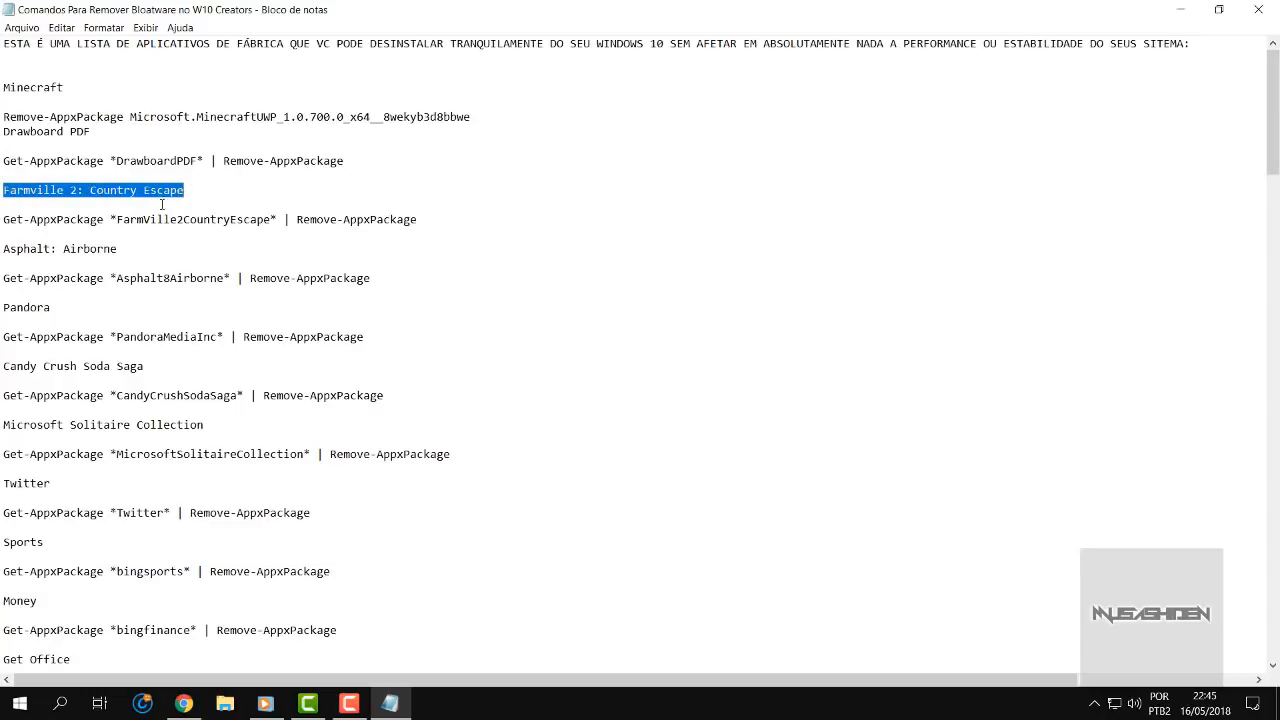
pyautogui.moveTo(2, 249); pyautogui.dragTo(118, 251)
pyautogui.click(411, 165)
pyautogui.scroll(-5, 424, 174)
pyautogui.scroll(2, 424, 174)
pyautogui.scroll(-17, 576, 257)
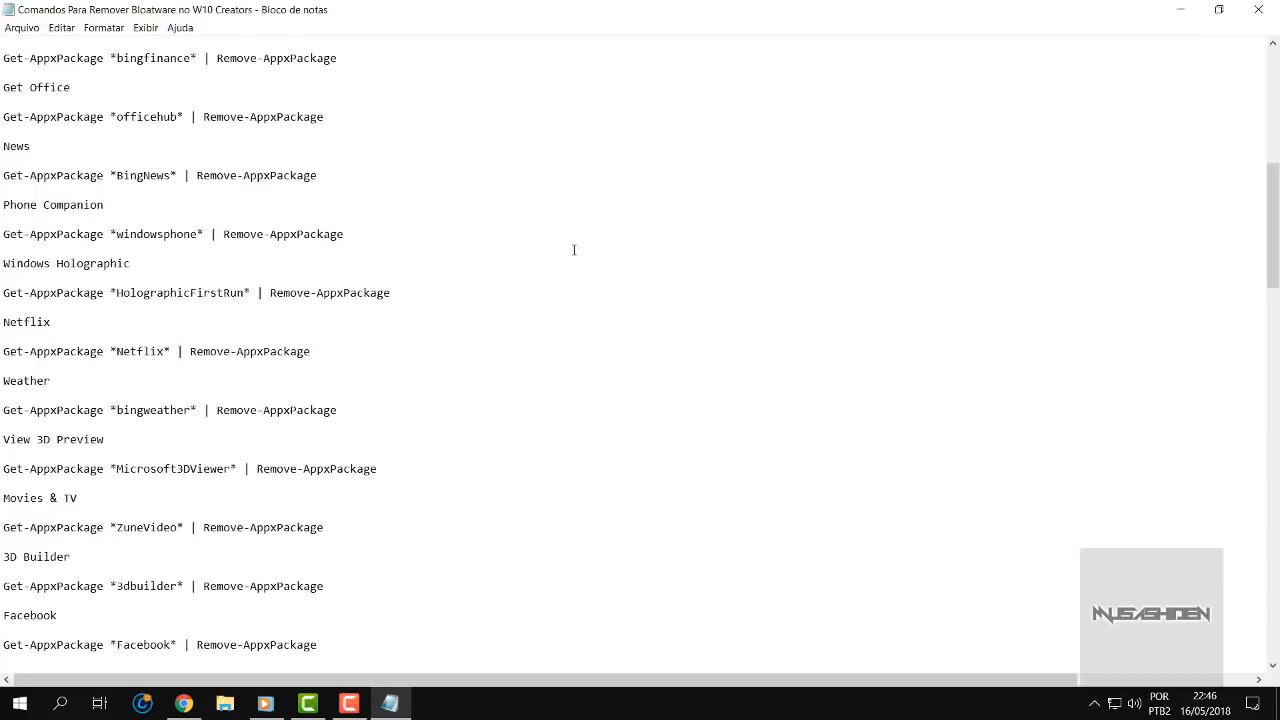
pyautogui.scroll(-9, 573, 249)
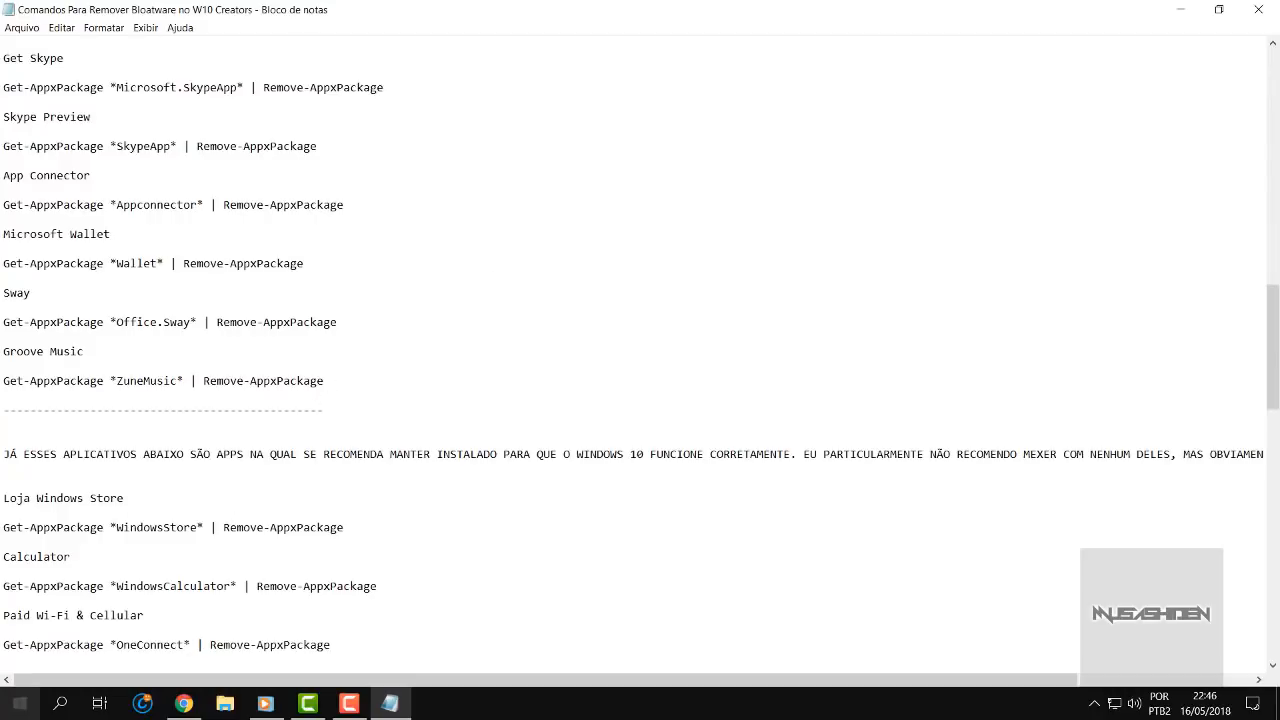
# Step: Search Windows for "foto" to check for the Fotos app, then return to the removal command list
pyautogui.click(22, 702)
pyautogui.write('foto')
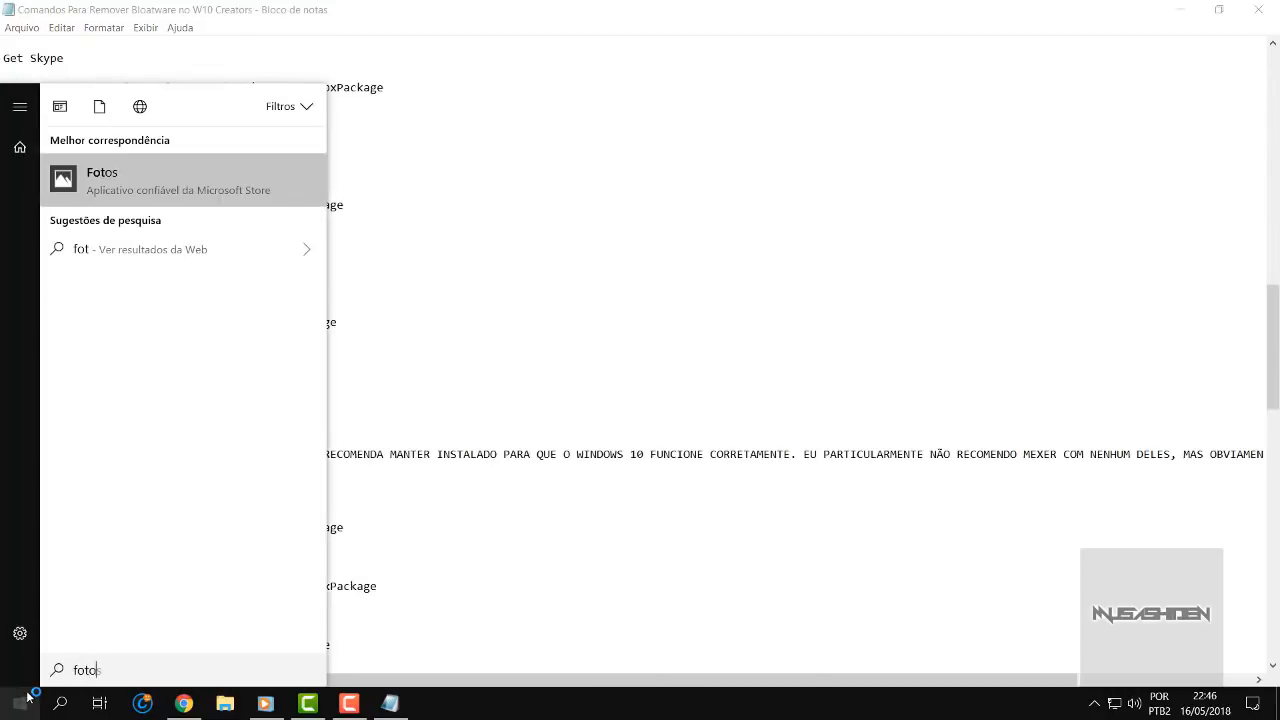
pyautogui.click(300, 219)
pyautogui.scroll(-3, 157, 216)
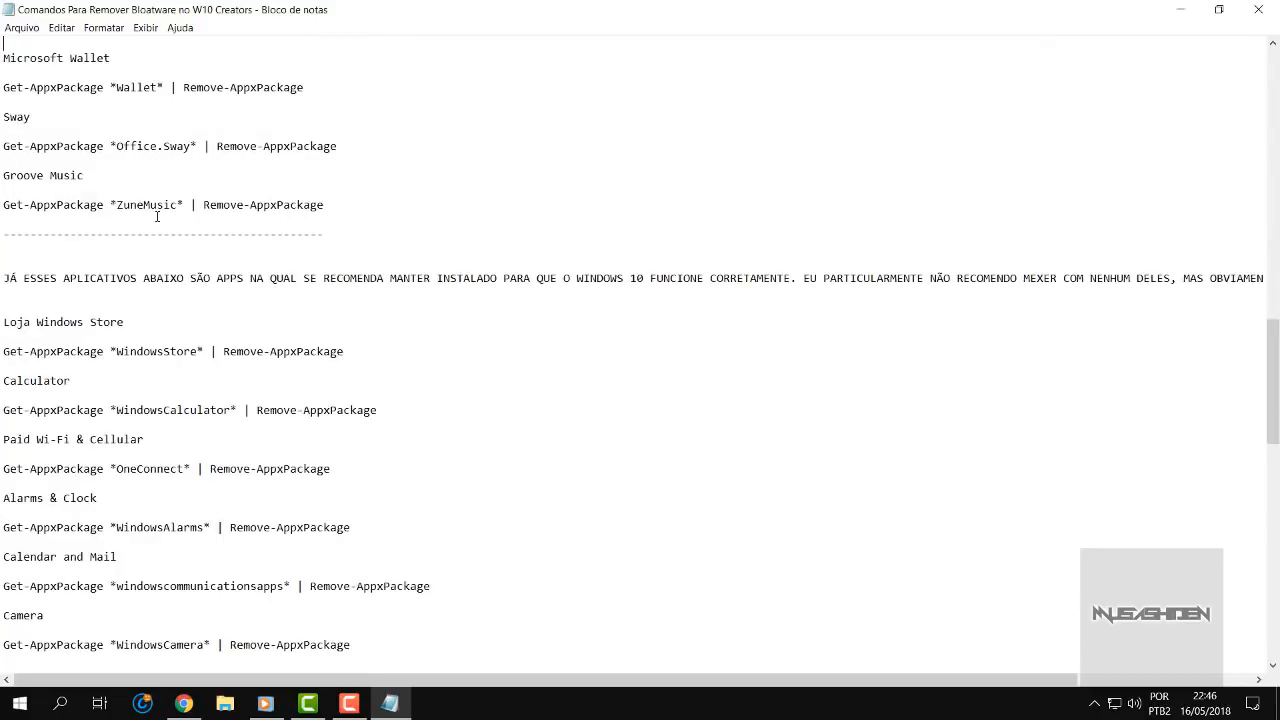
# Step: Copy the command Get-AppxPackage *bingweather* | Remove-AppxPackage listed under Weather
pyautogui.scroll(14, 157, 216)
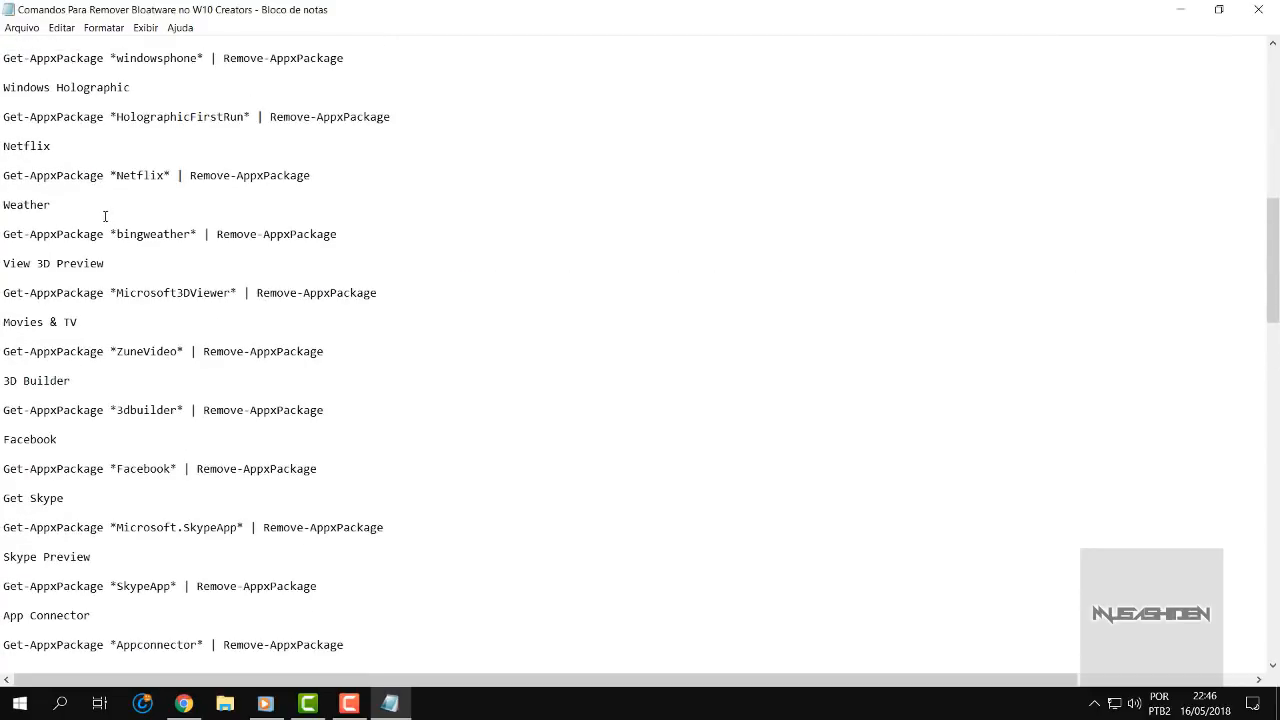
pyautogui.moveTo(2, 233); pyautogui.dragTo(343, 232)
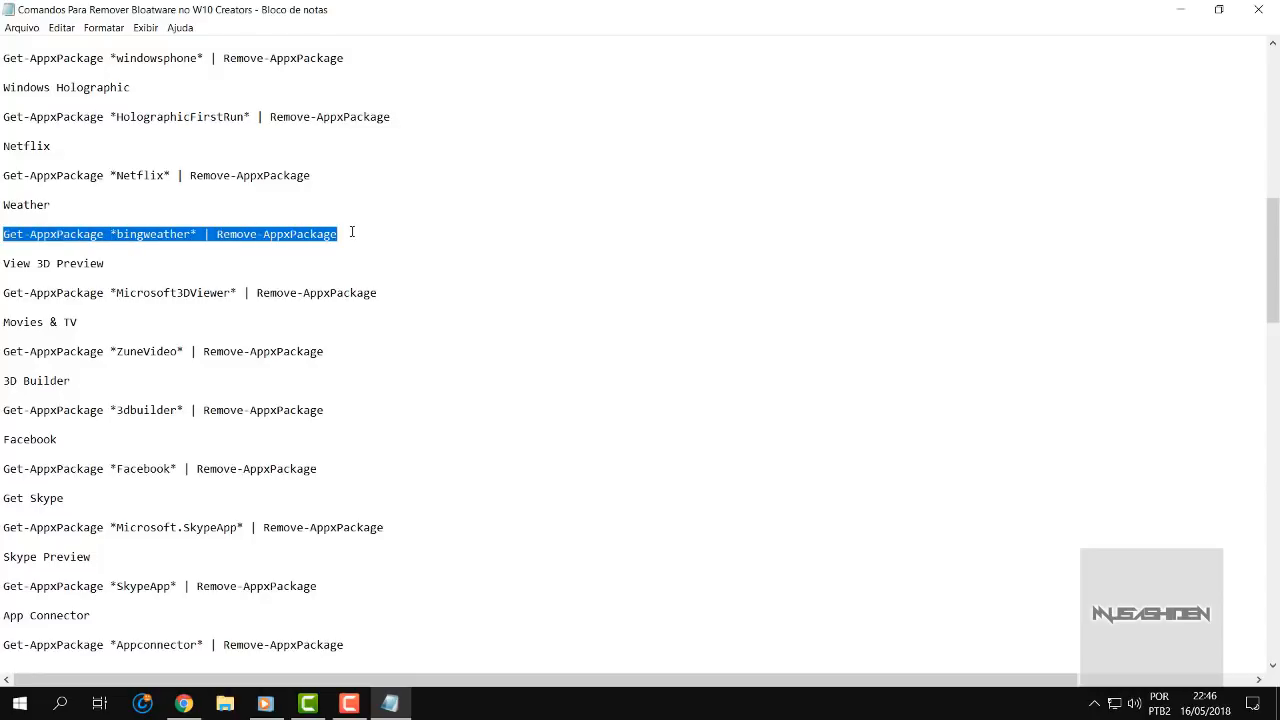
pyautogui.rightClick(266, 234)
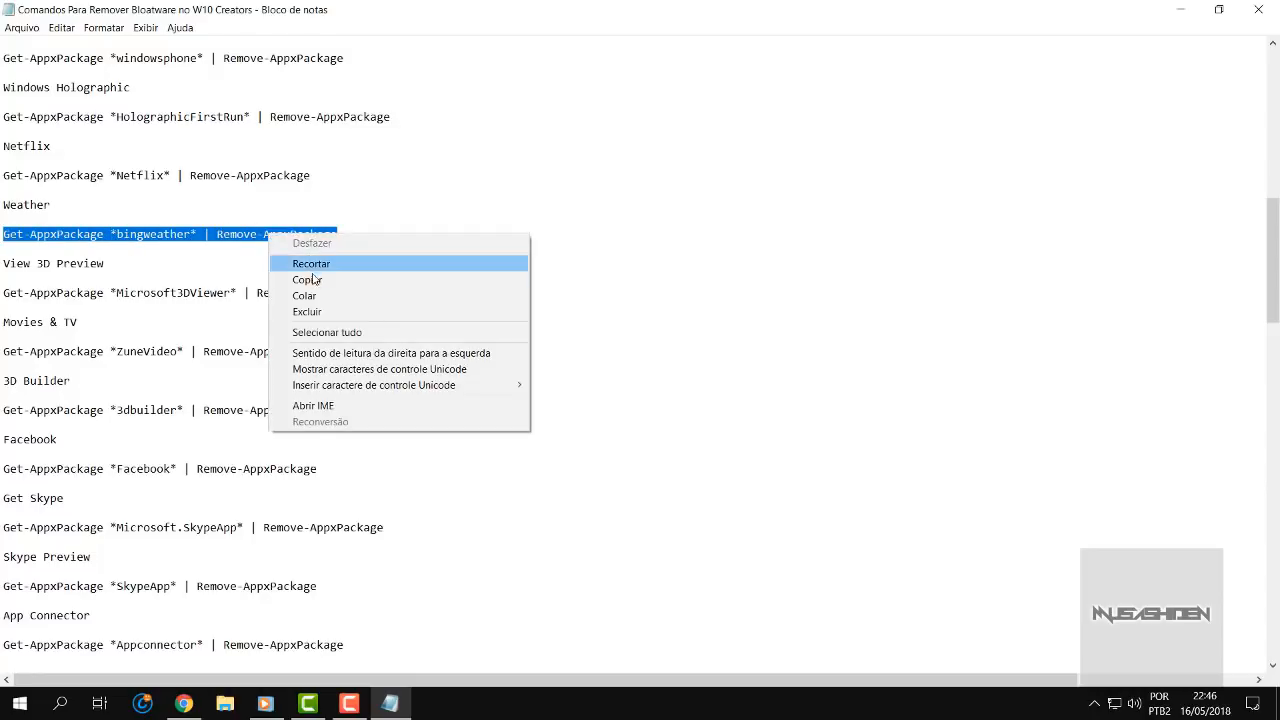
# Step: Copy the bingweather removal command from the notes and open Windows PowerShell as administrator
pyautogui.click(312, 279)
pyautogui.press('super+d')
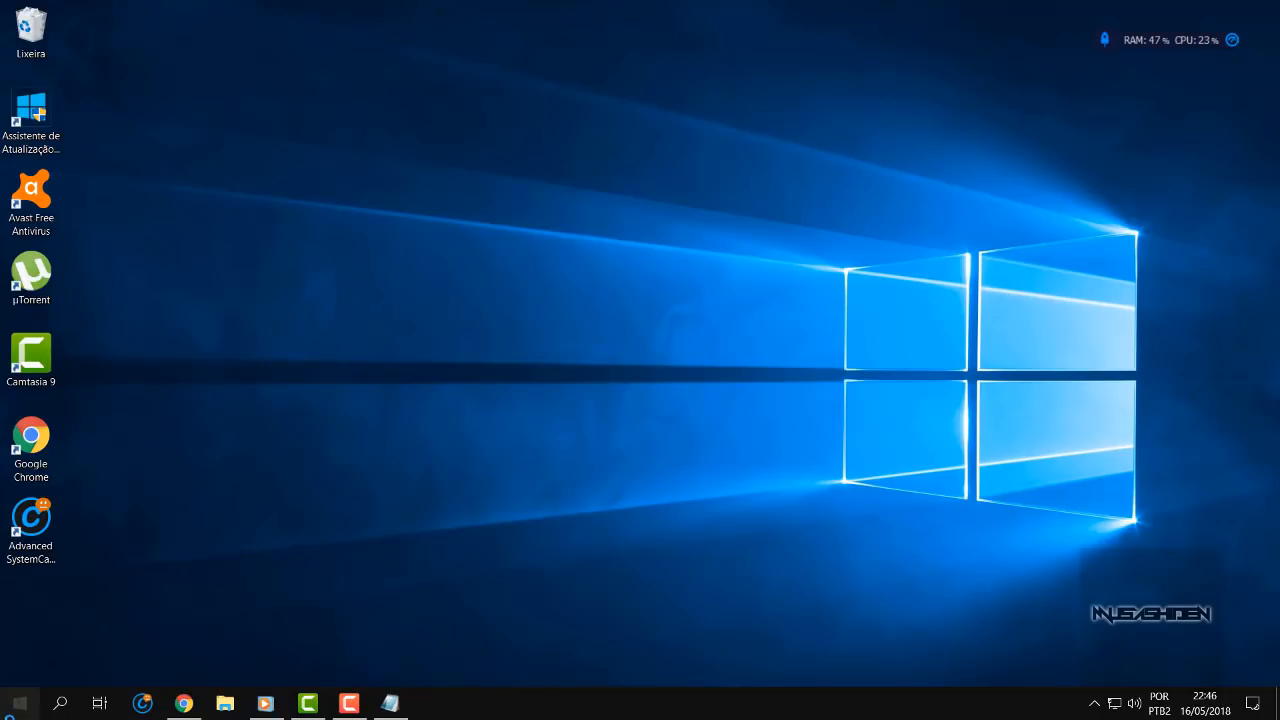
pyautogui.click(20, 703)
pyautogui.write('powershell')
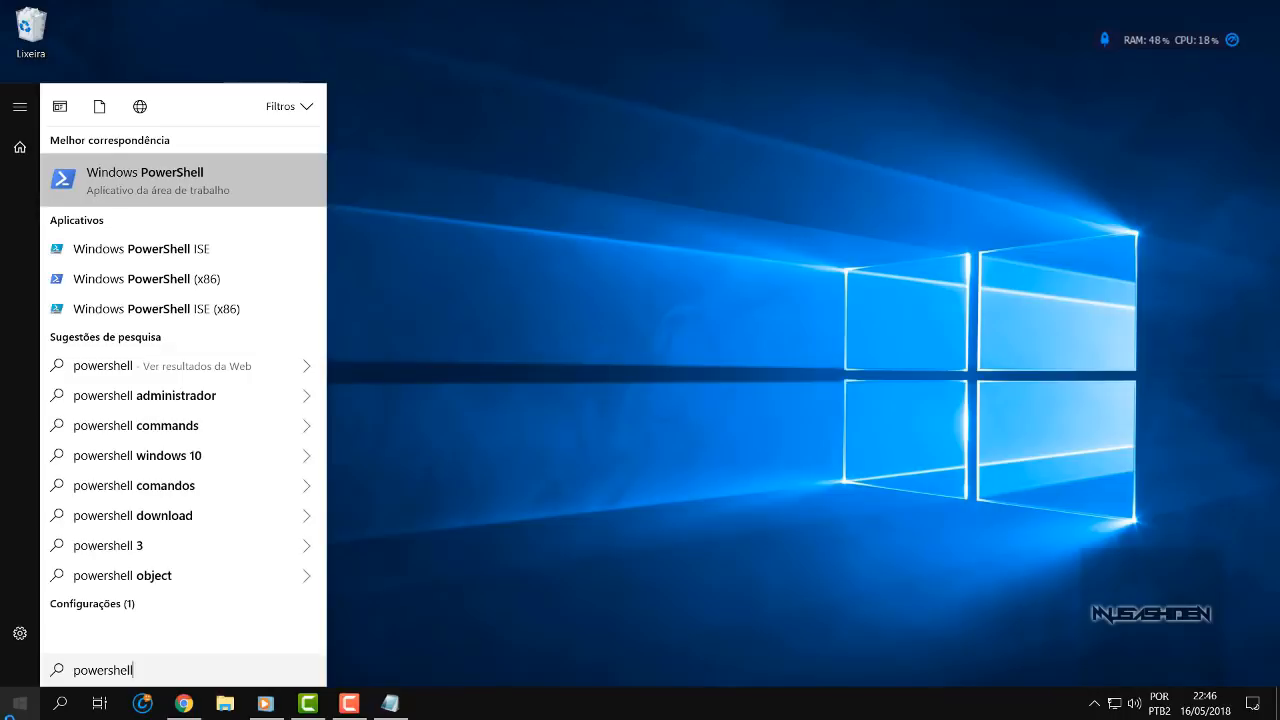
pyautogui.rightClick(166, 174)
pyautogui.click(157, 193)
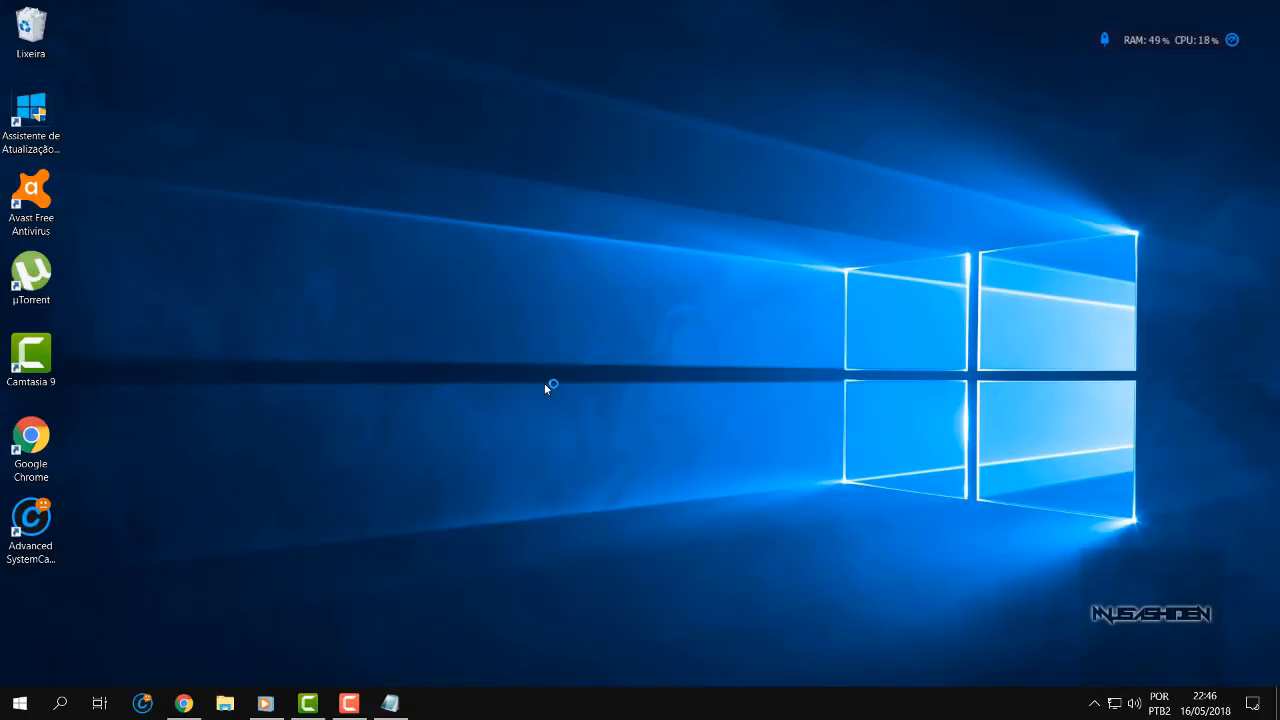
pyautogui.doubleClick(368, 113)
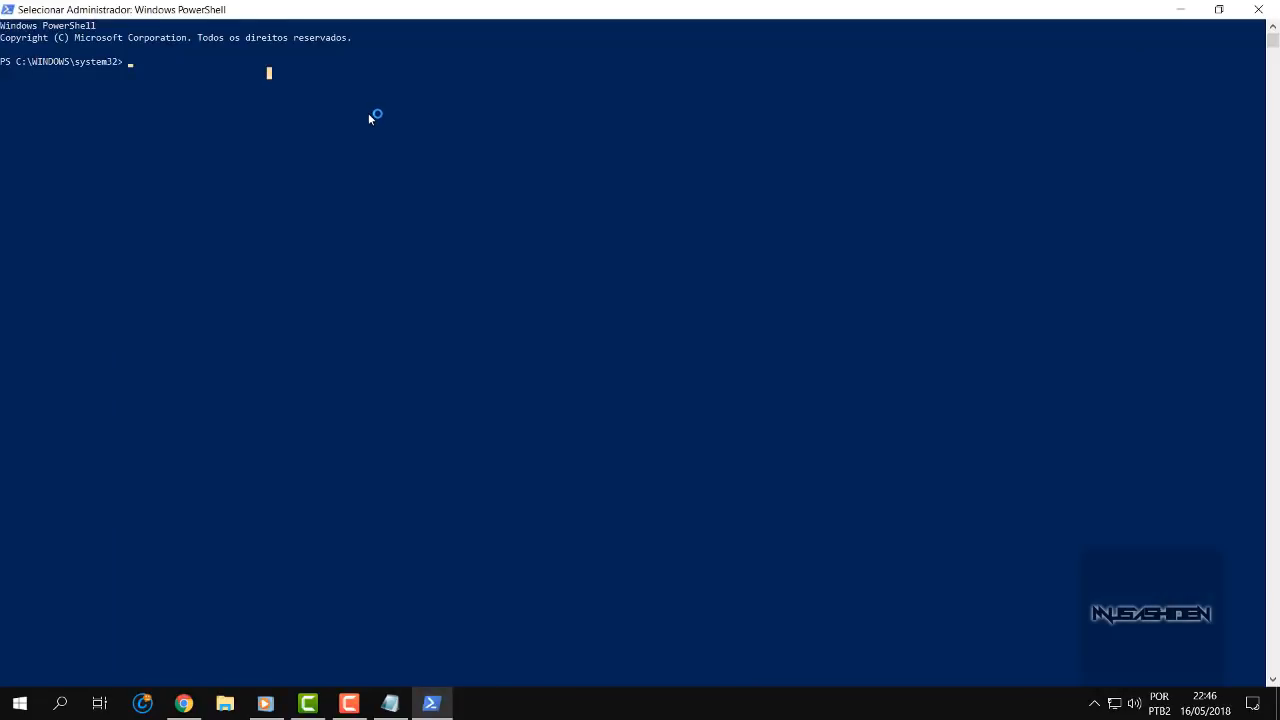
pyautogui.press('Escape')
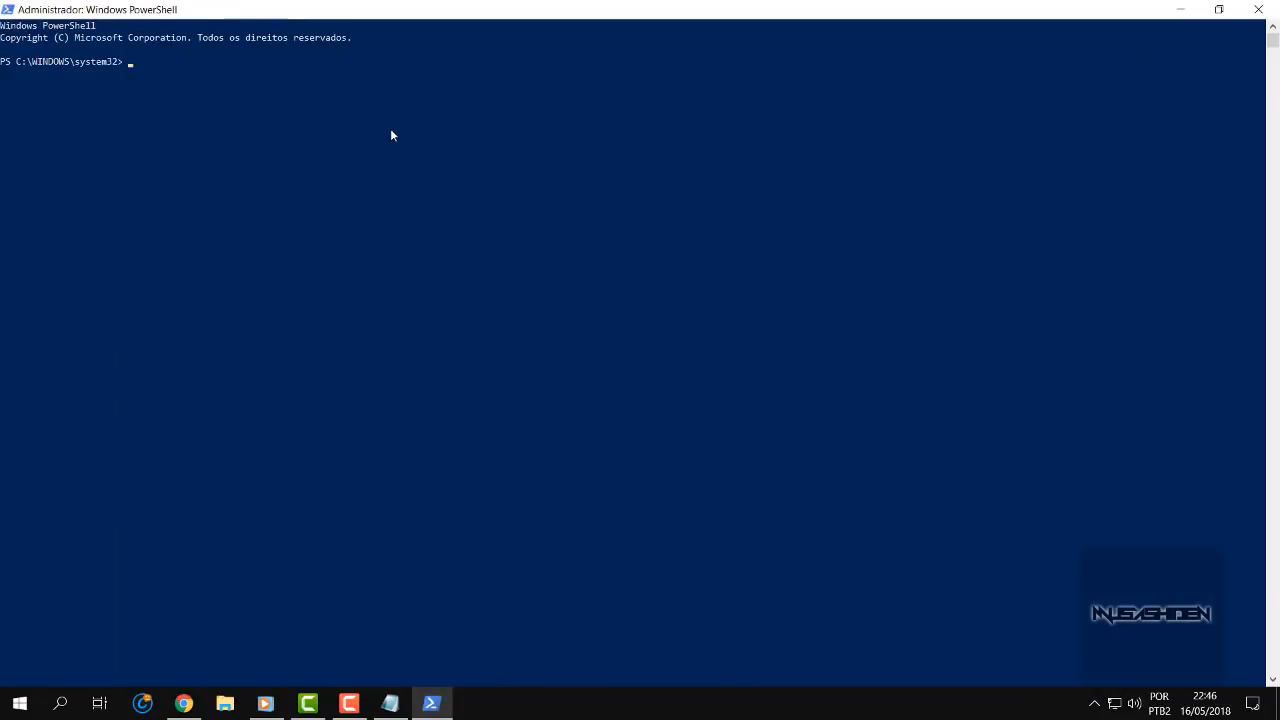
# Step: Run Get-AppxPackage *bingweather* | Remove-AppxPackage in PowerShell and check the Start menu for the Weather app
pyautogui.hotkey('ctrl', 'v')
pyautogui.press('Return')
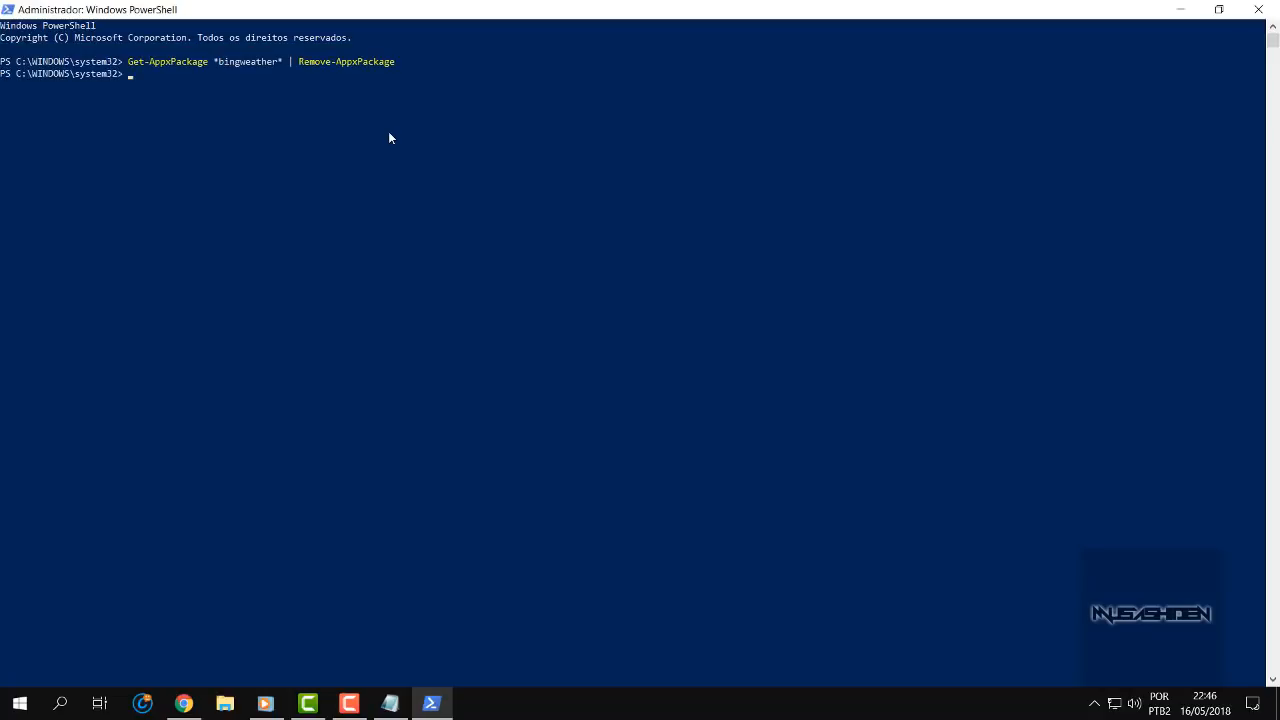
pyautogui.click(19, 703)
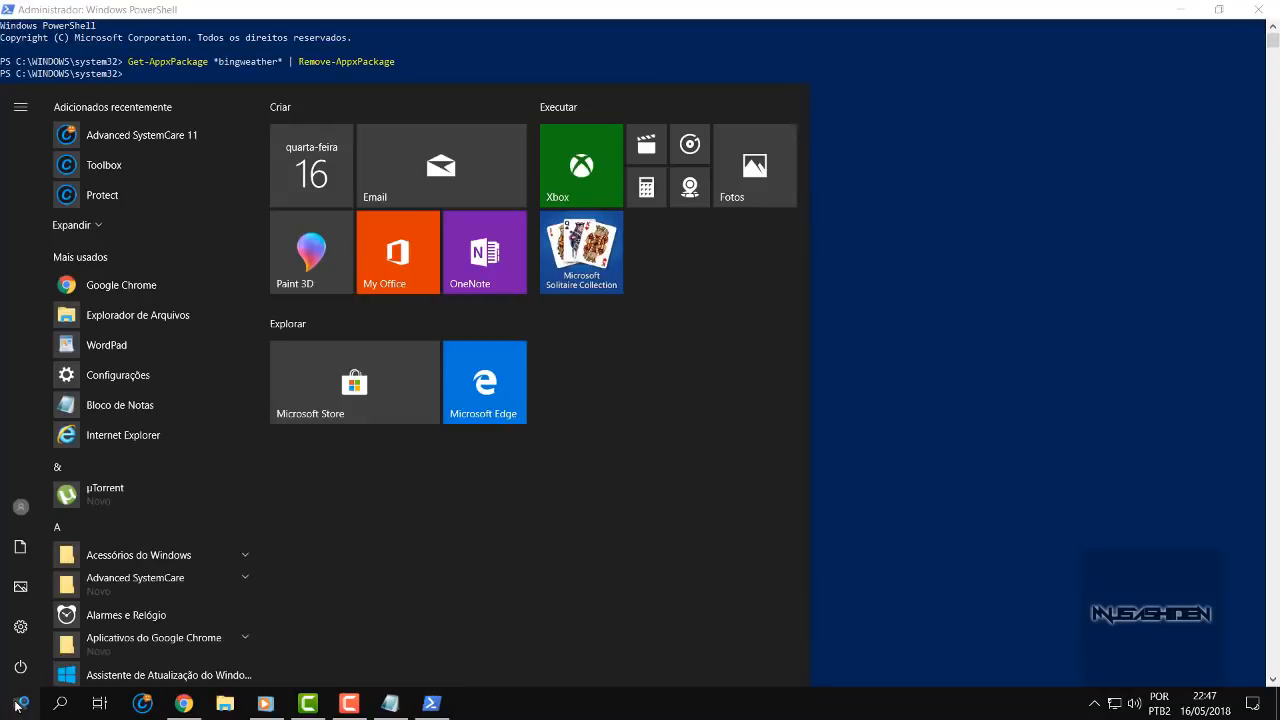
pyautogui.click(944, 222)
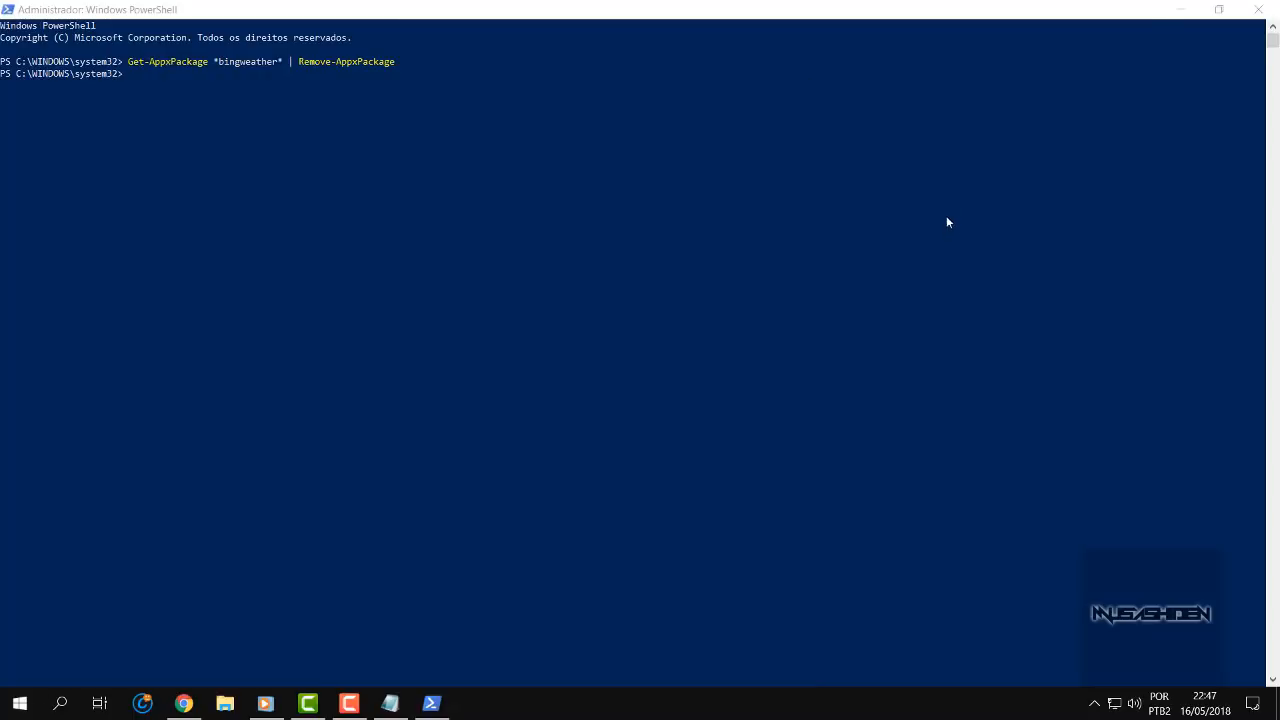
# Step: Review the notes on the apps recommended to stay installed, such as Loja Windows Store, and compare with the Start menu
pyautogui.click(1180, 9)
pyautogui.moveTo(9, 43); pyautogui.dragTo(1266, 389)
pyautogui.click(1223, 53)
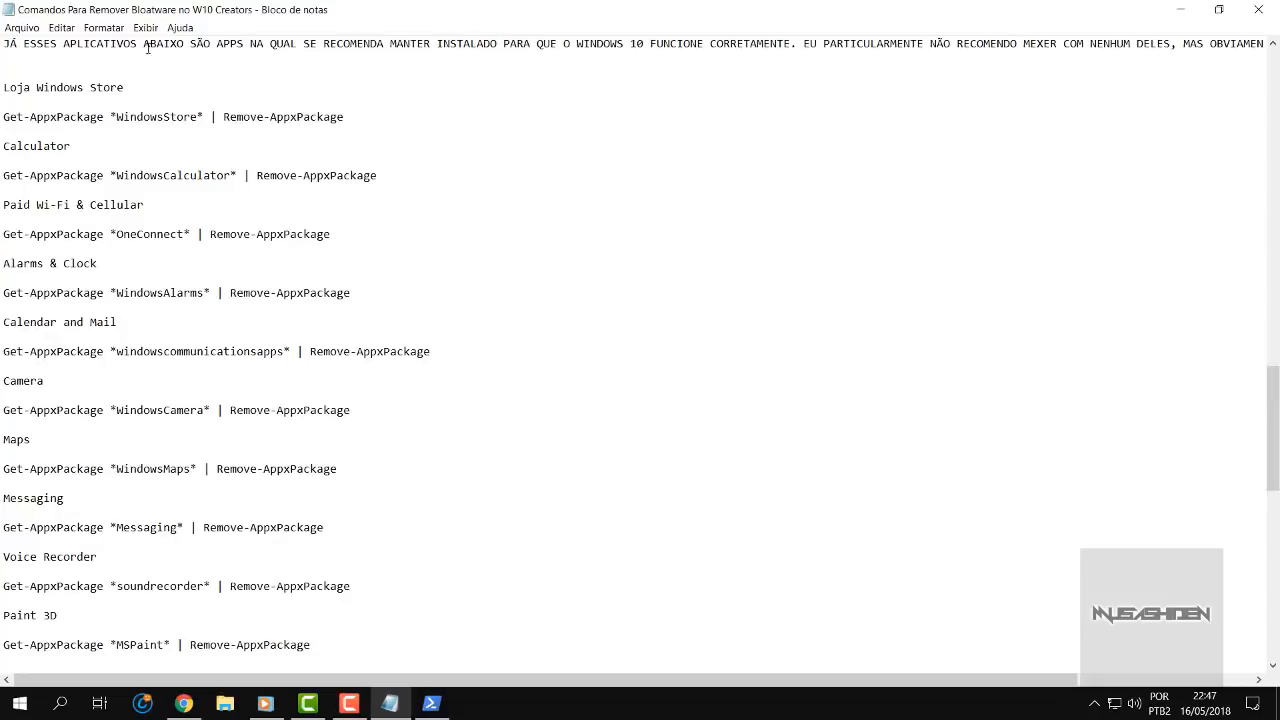
pyautogui.moveTo(3, 87); pyautogui.dragTo(127, 83)
pyautogui.click(19, 703)
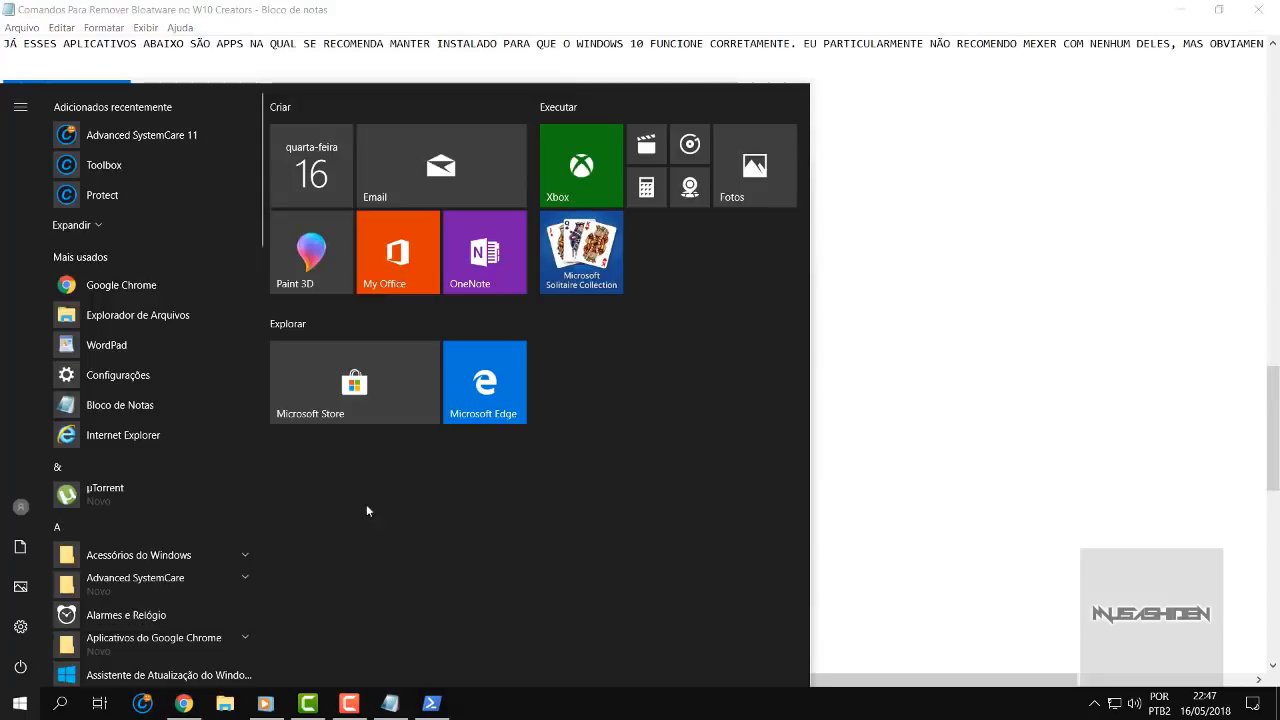
pyautogui.click(985, 305)
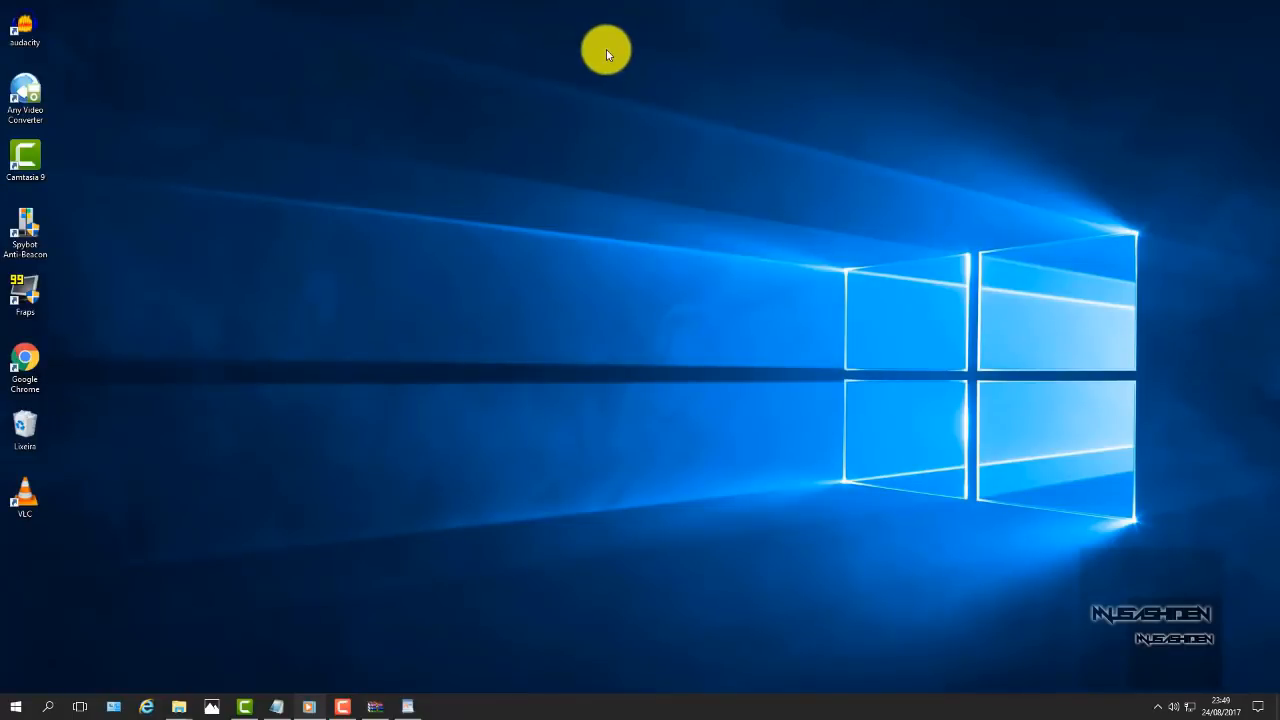
# Step: Open the Windows performance options from the advanced system settings, reached through the computer's system information
pyautogui.click(14, 711)
pyautogui.rightClick(14, 711)
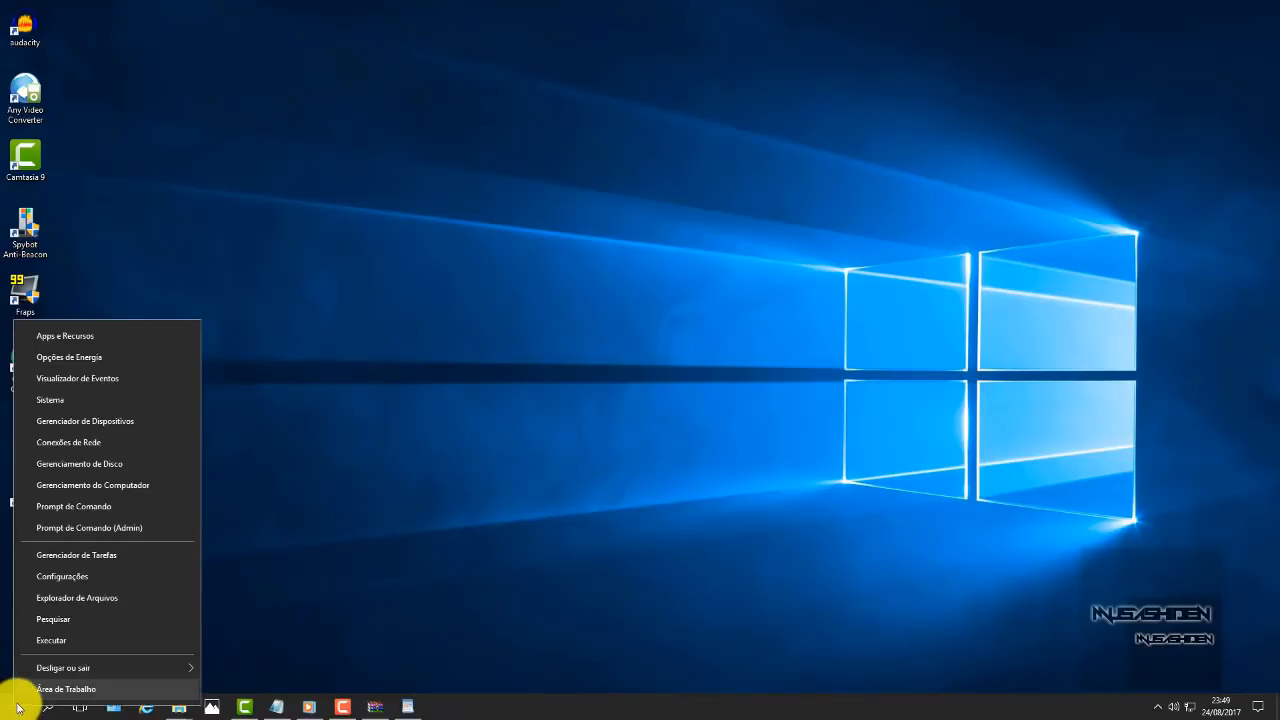
pyautogui.click(77, 400)
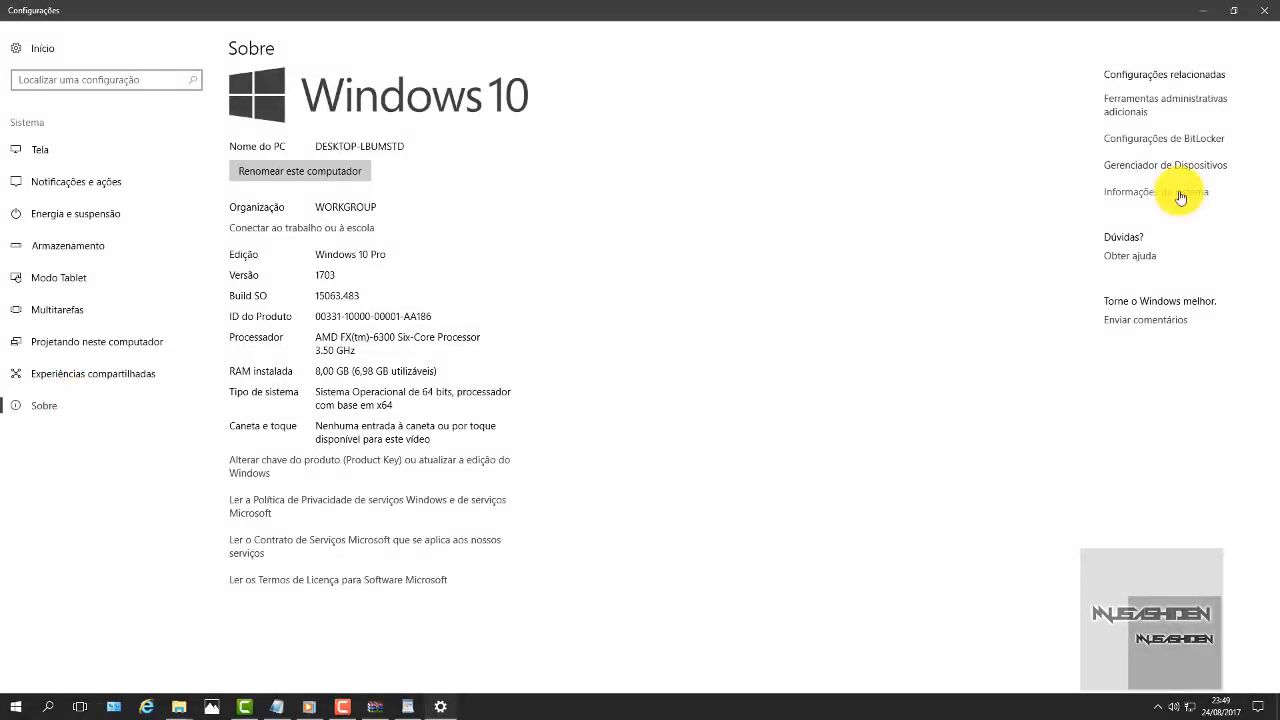
pyautogui.click(1183, 193)
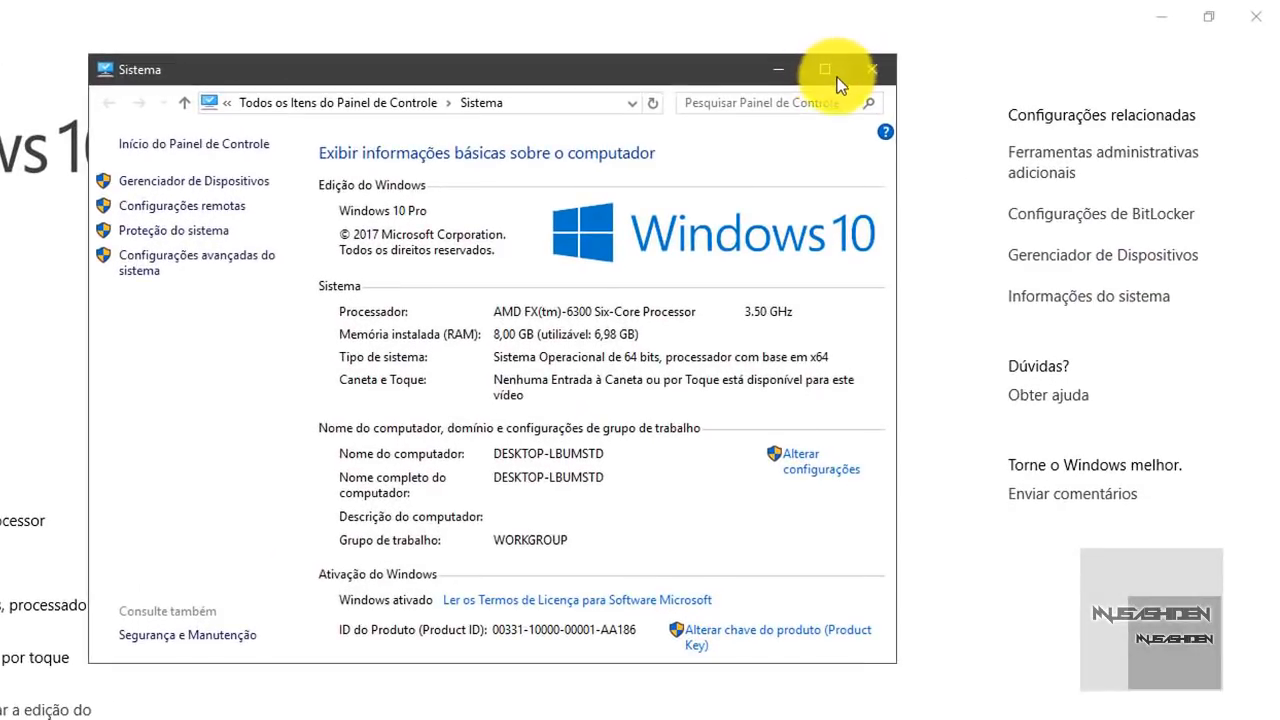
pyautogui.click(143, 262)
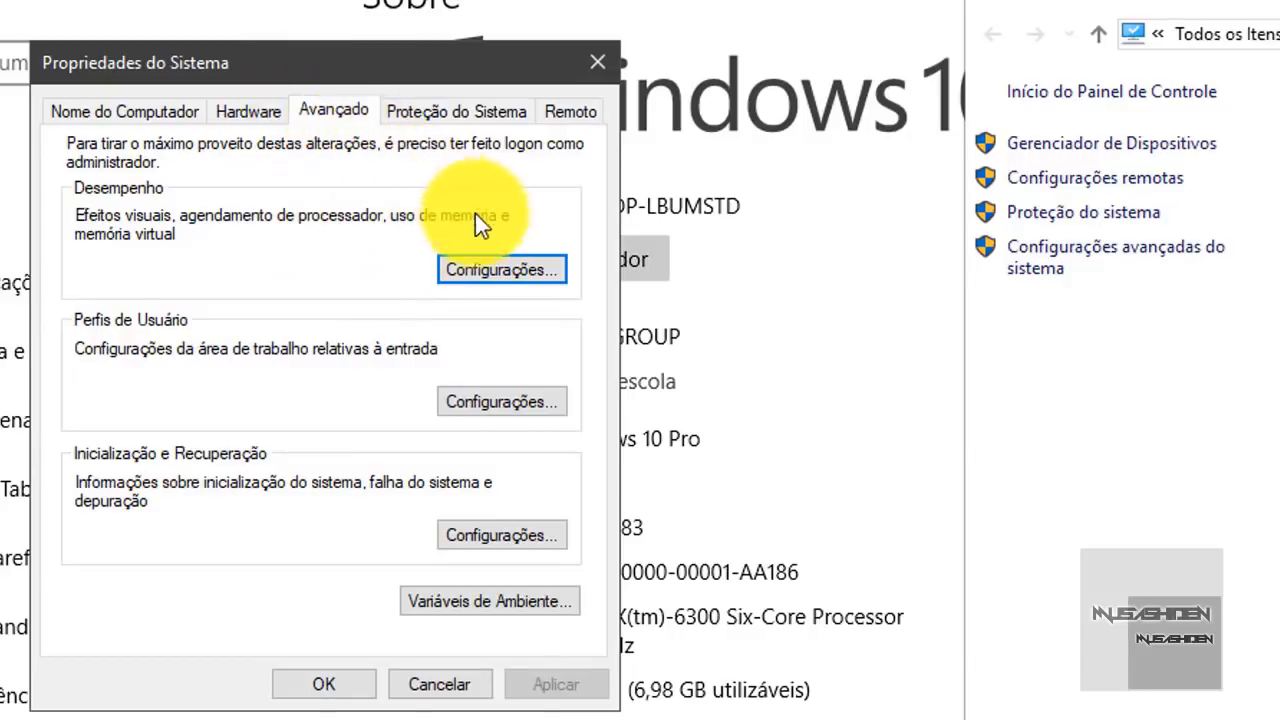
pyautogui.click(548, 273)
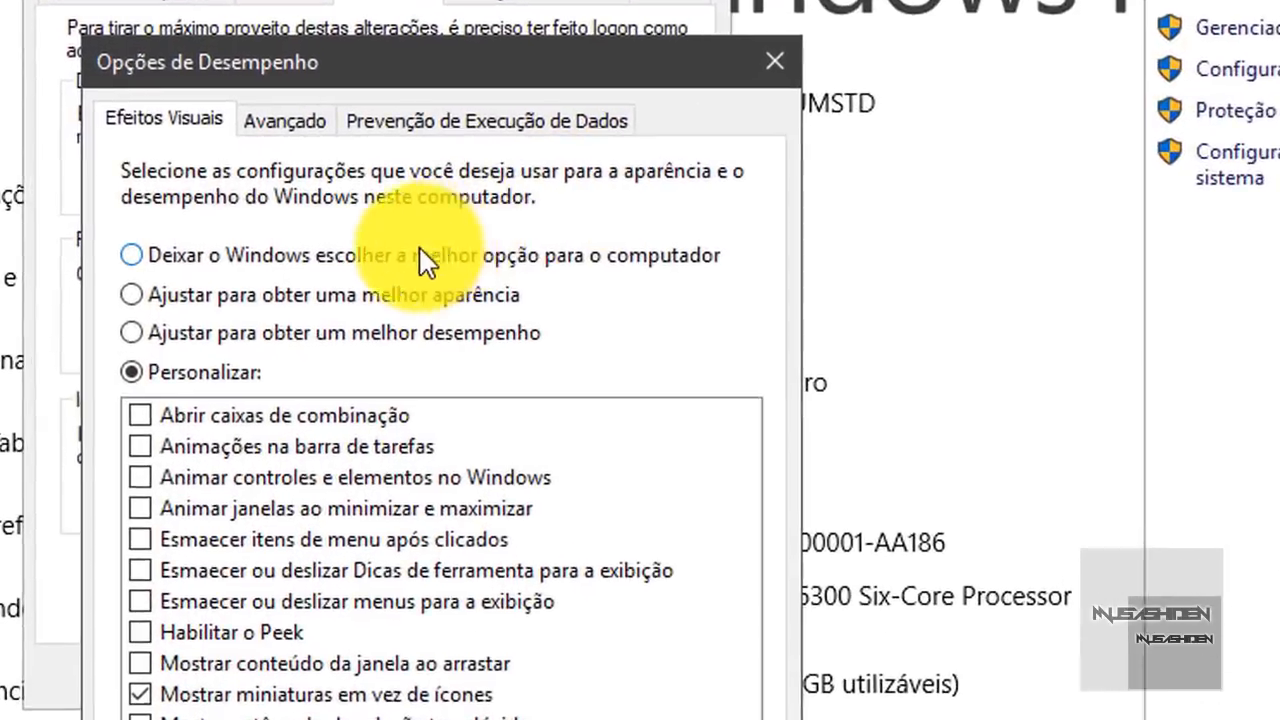
# Step: Adjust visual effects for best performance, enabling only smooth-edged screen fonts and thumbnails instead of icons, and apply the changes
pyautogui.click(137, 338)
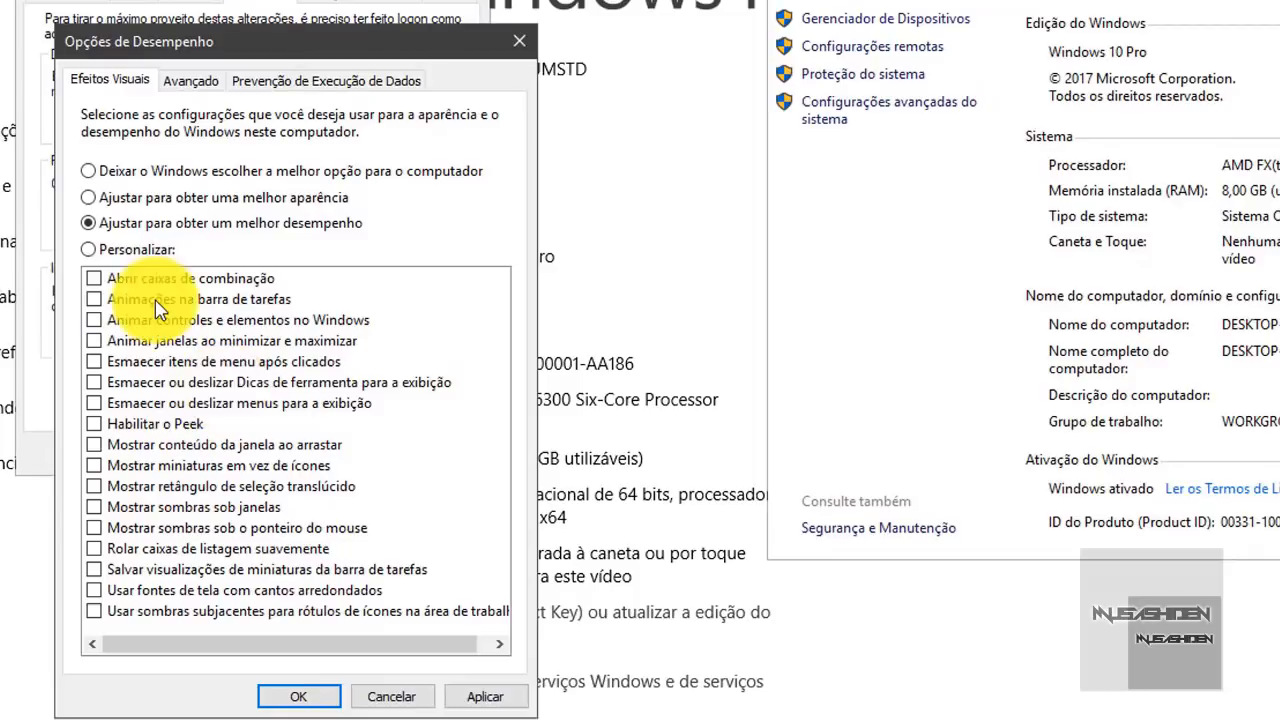
pyautogui.click(96, 591)
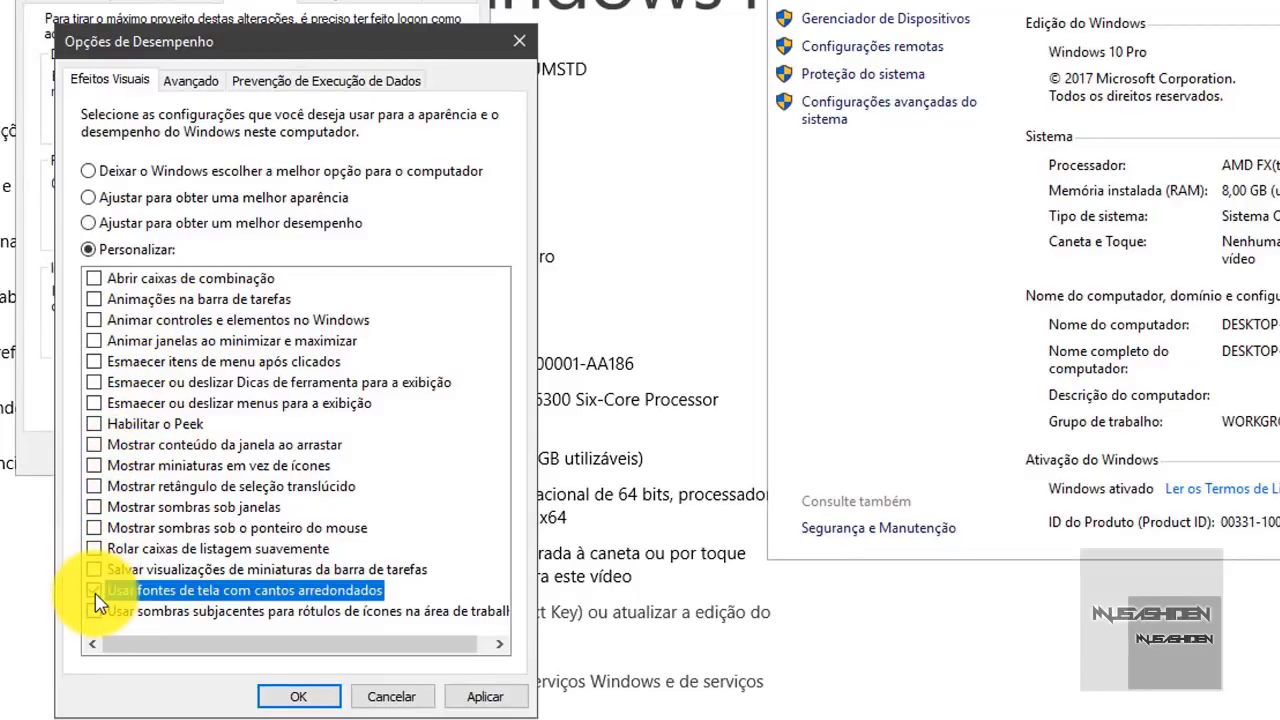
pyautogui.click(98, 466)
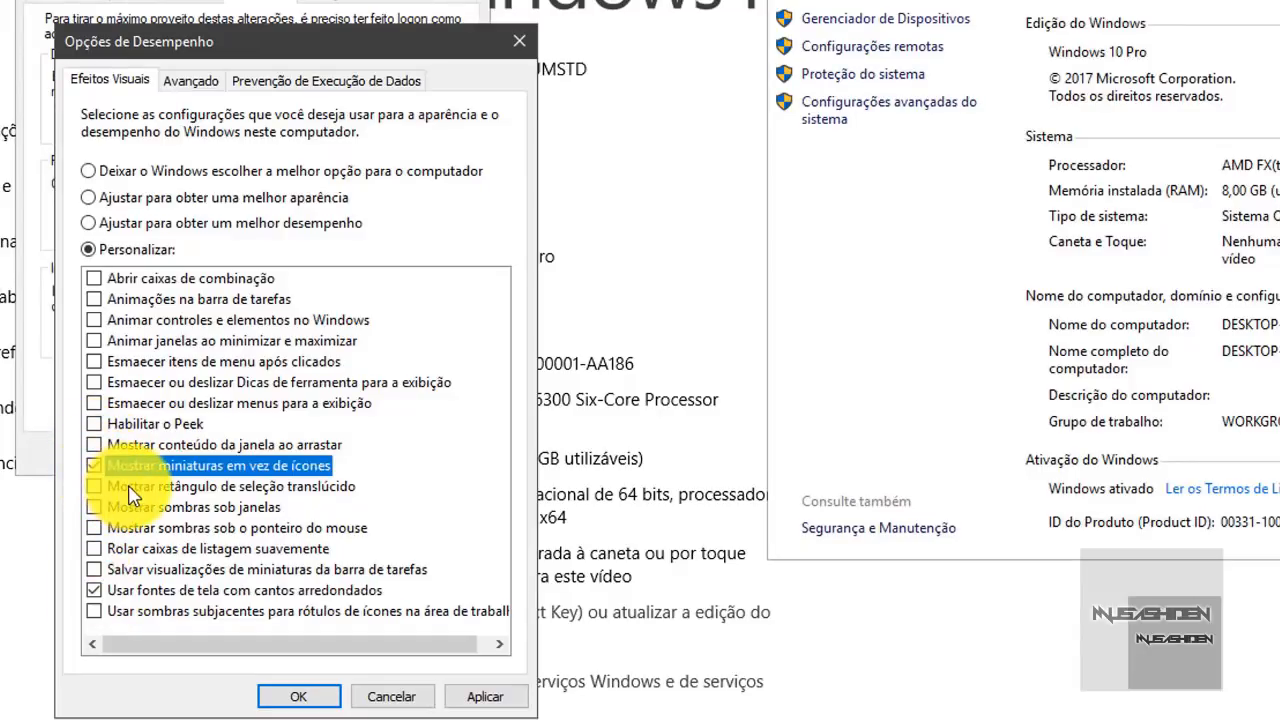
pyautogui.click(463, 700)
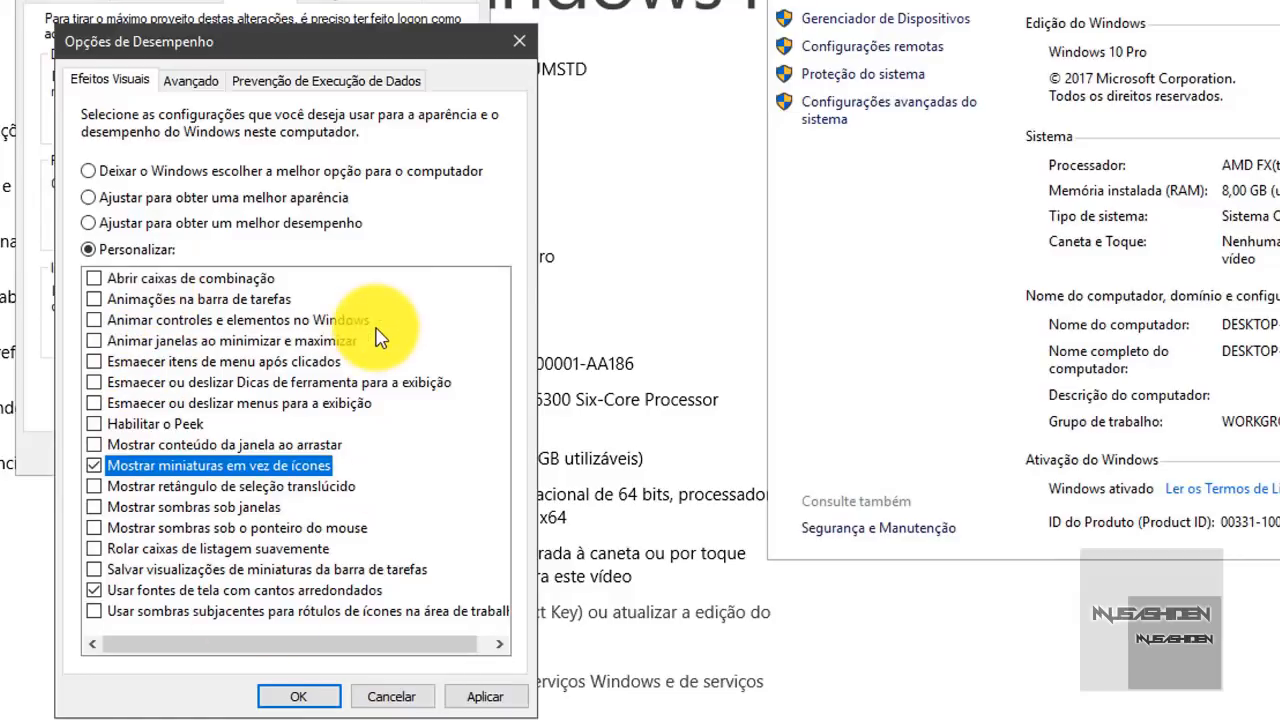
pyautogui.click(488, 698)
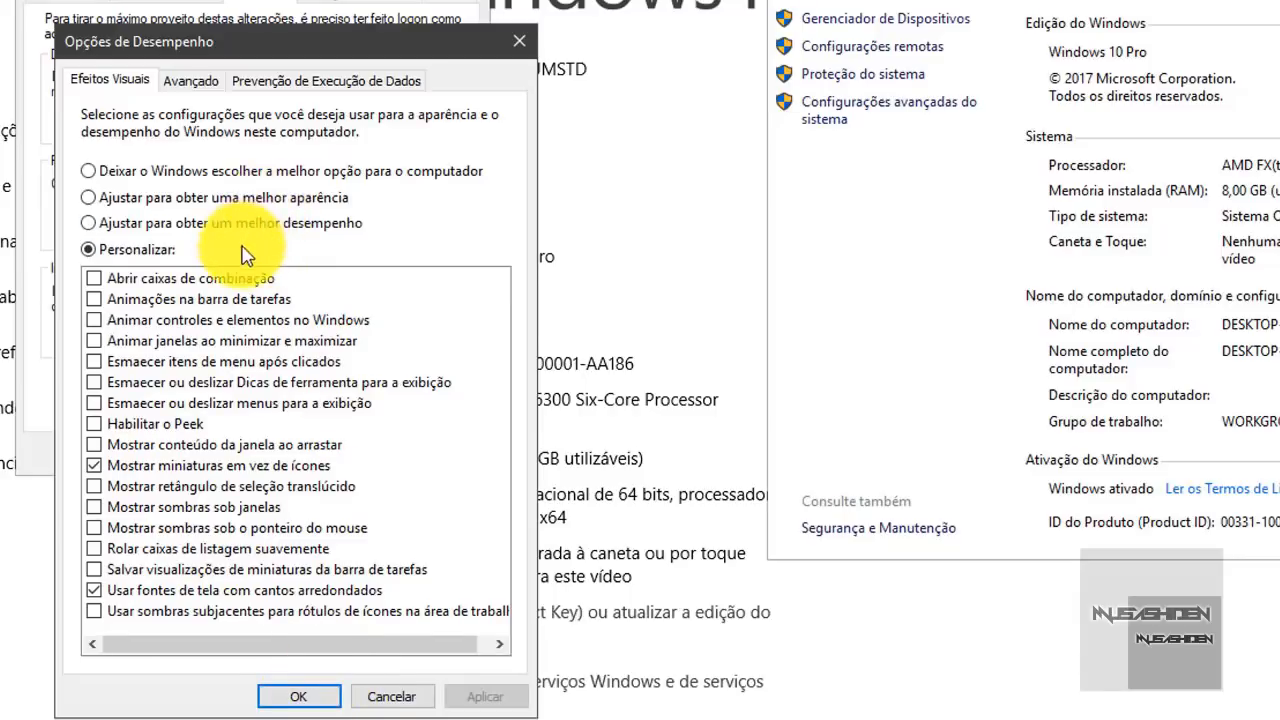
# Step: Turn off automatic paging file management in the virtual memory settings and choose a custom size for drive E:
pyautogui.click(209, 84)
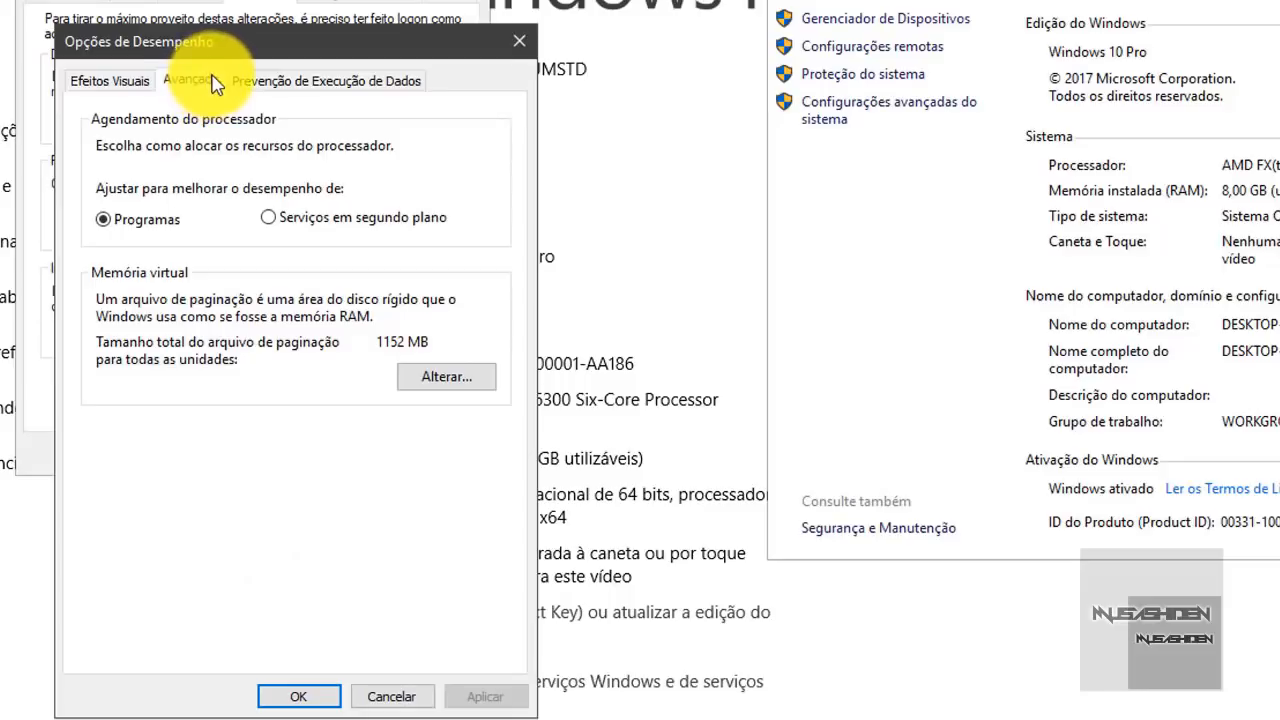
pyautogui.click(430, 377)
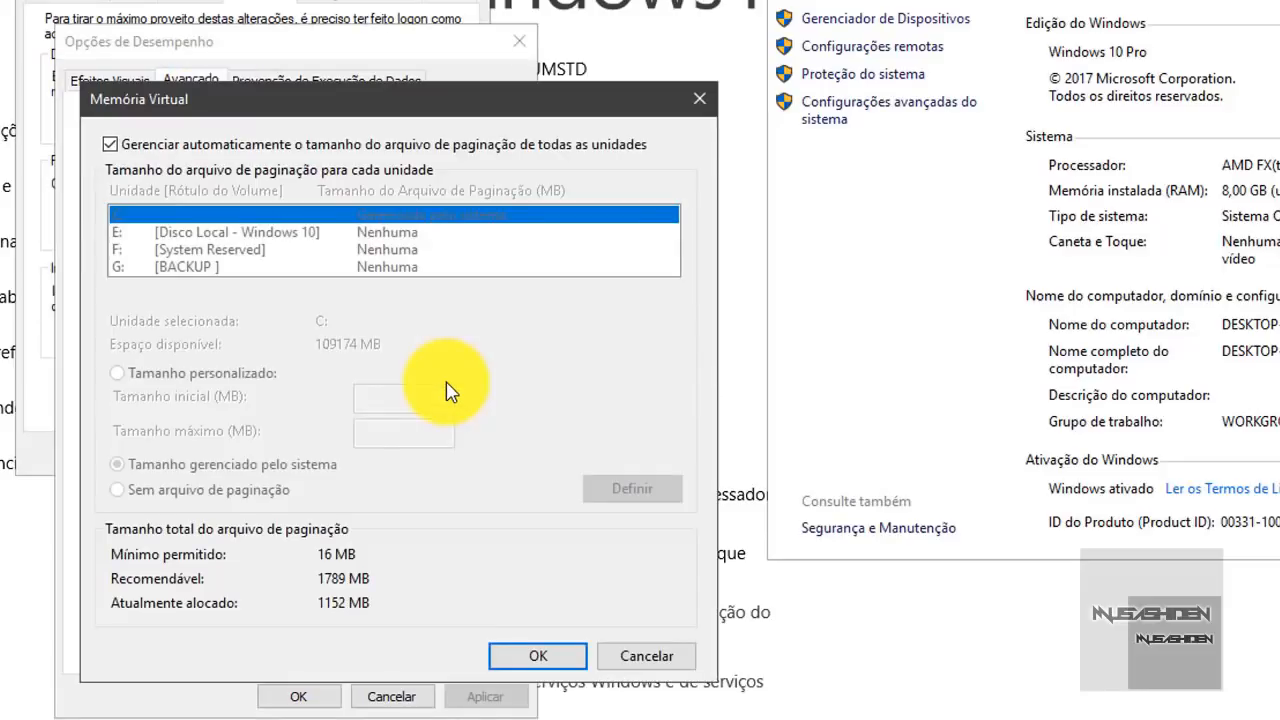
pyautogui.click(136, 147)
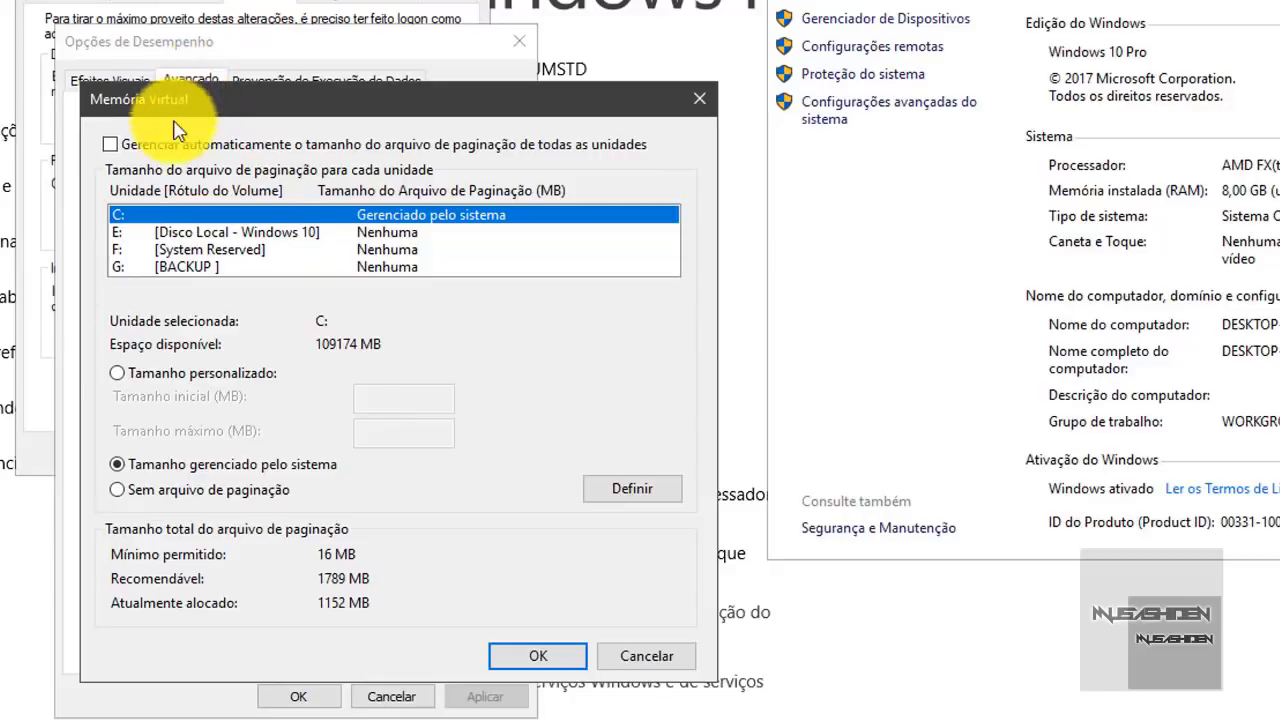
pyautogui.click(378, 235)
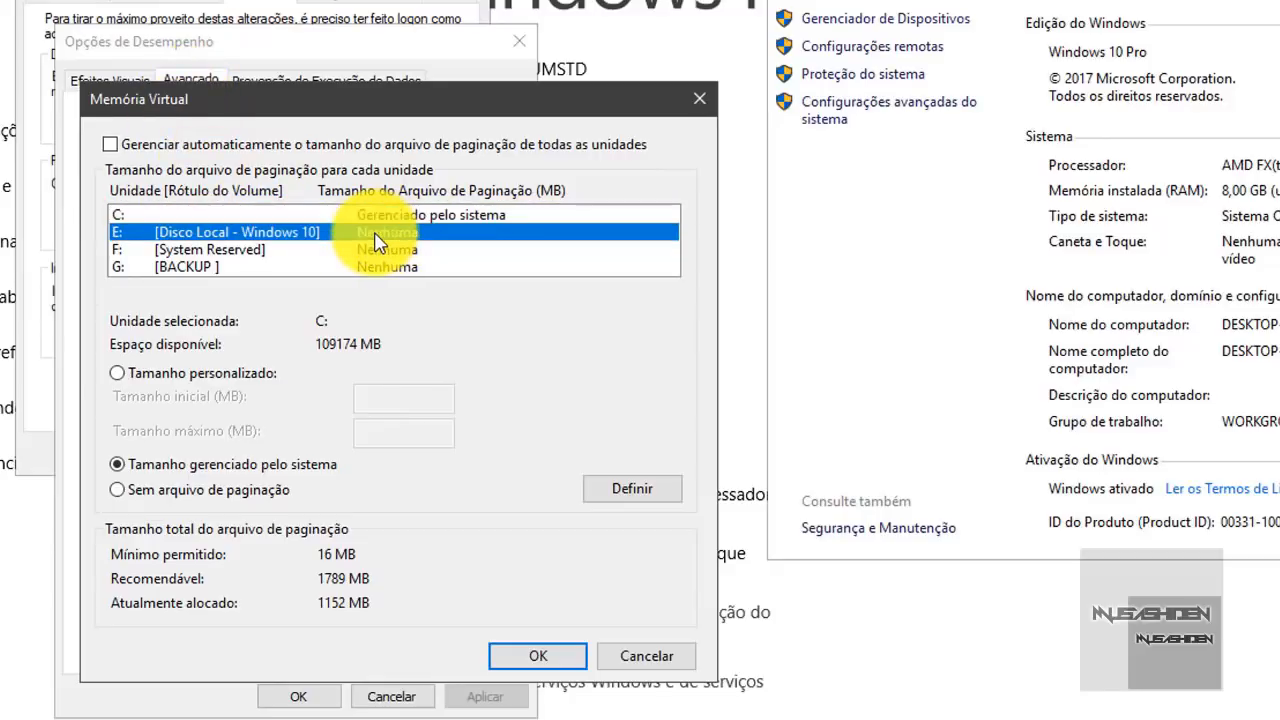
pyautogui.click(167, 377)
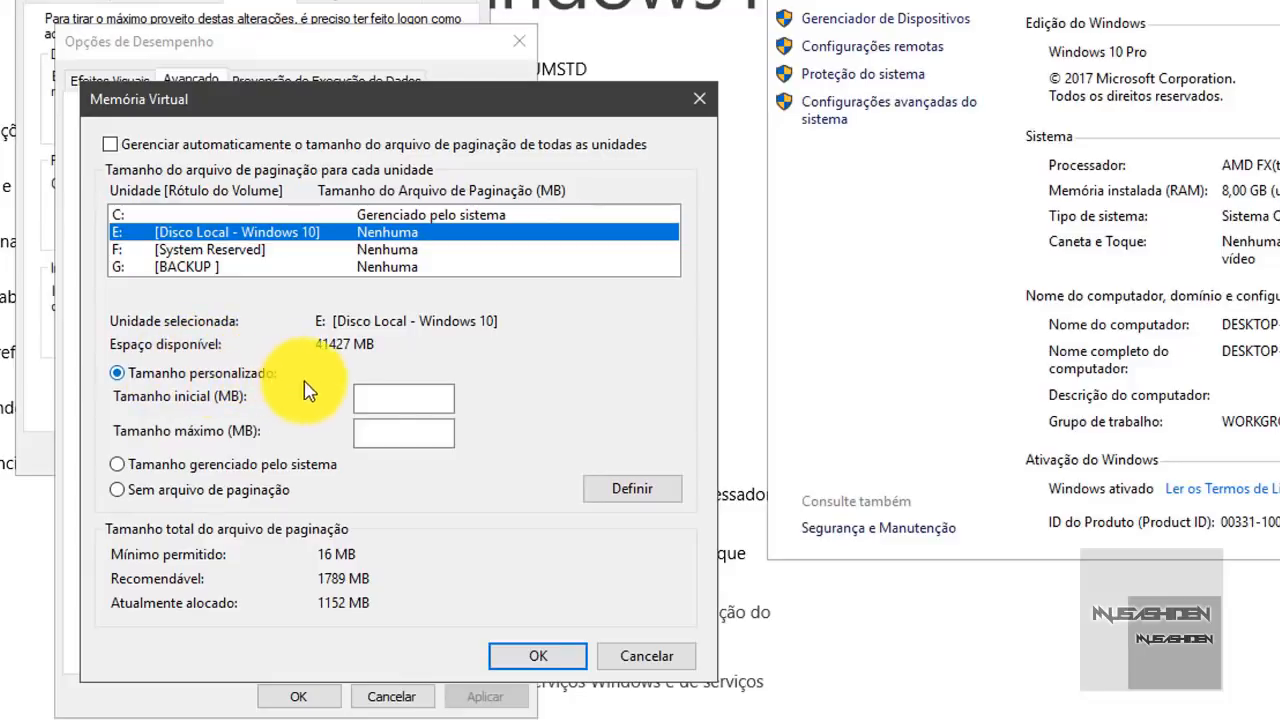
pyautogui.click(439, 396)
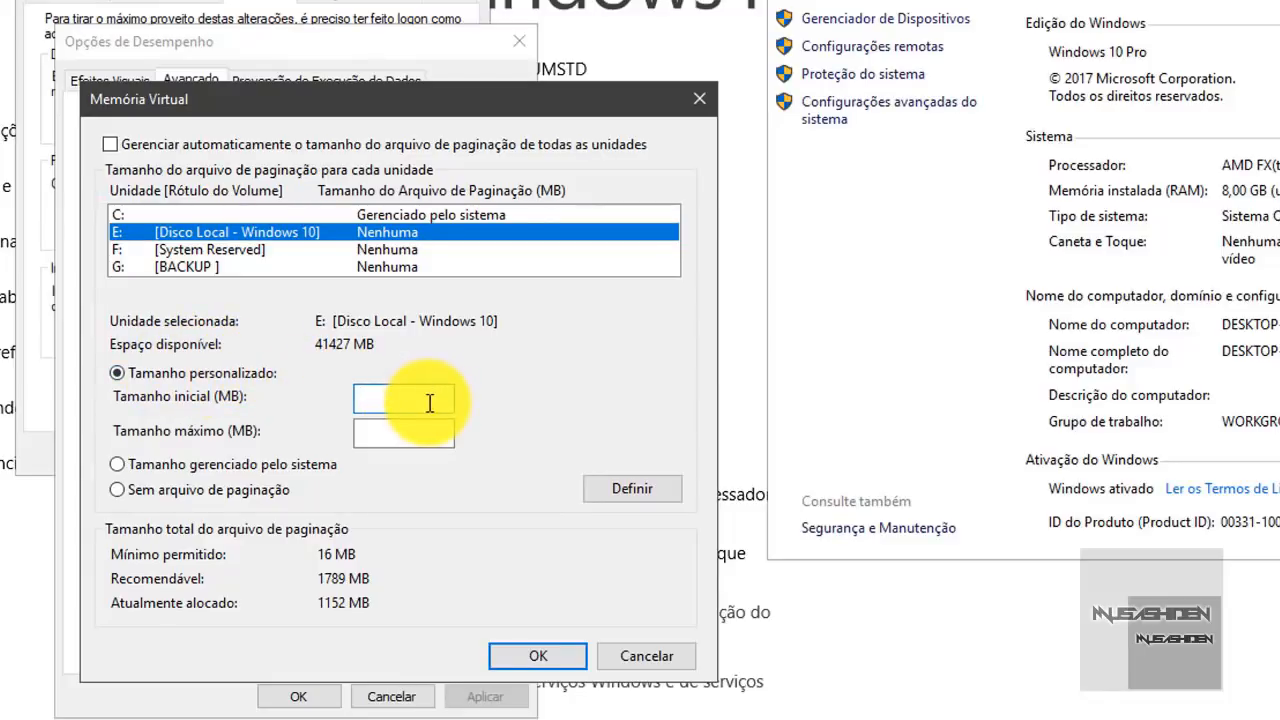
# Step: Calculate the paging file size for 2 GB of RAM in the Calculator as 2 × 1024 × 1,5
pyautogui.press('XF86Calculator')
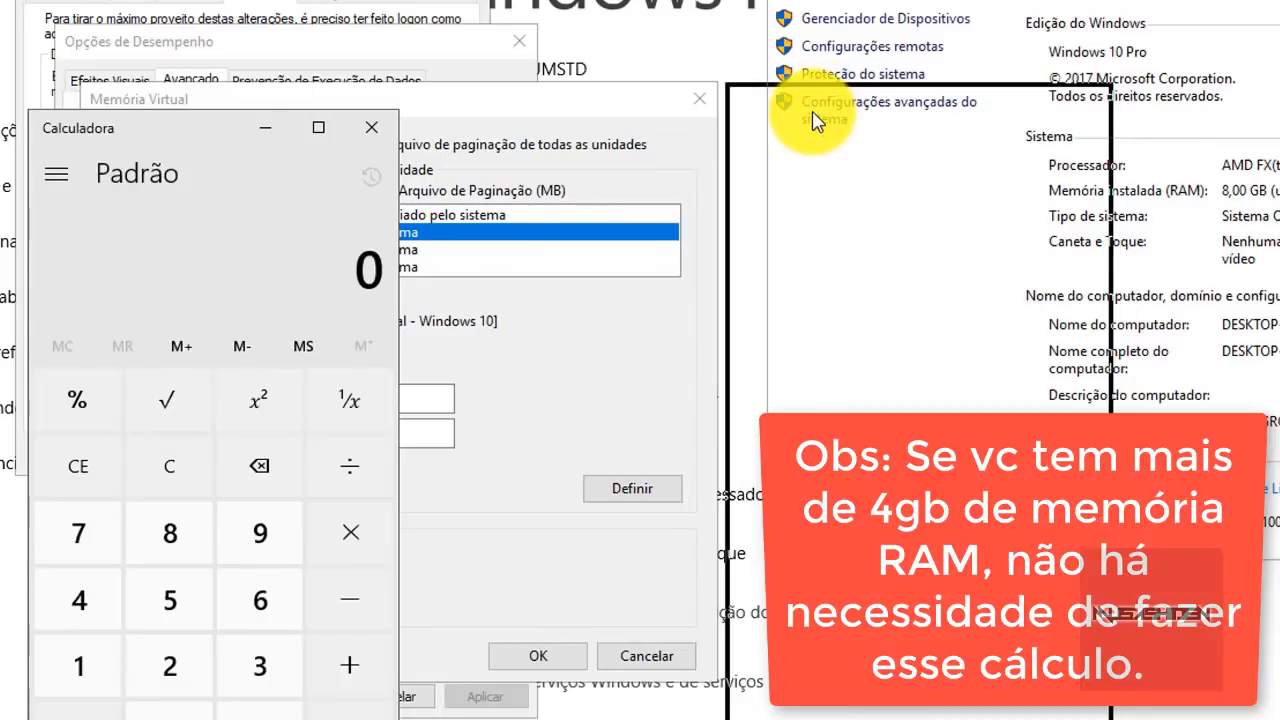
pyautogui.moveTo(107, 139); pyautogui.dragTo(813, 112)
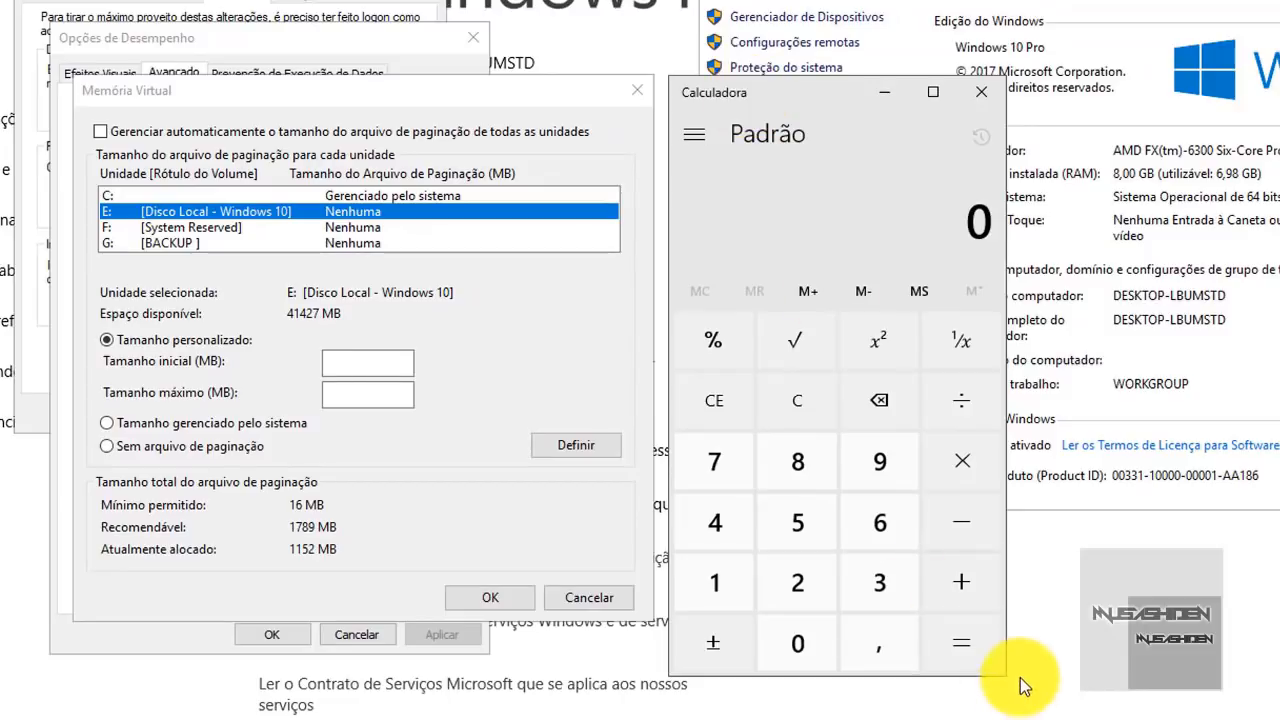
pyautogui.moveTo(997, 677); pyautogui.dragTo(976, 620)
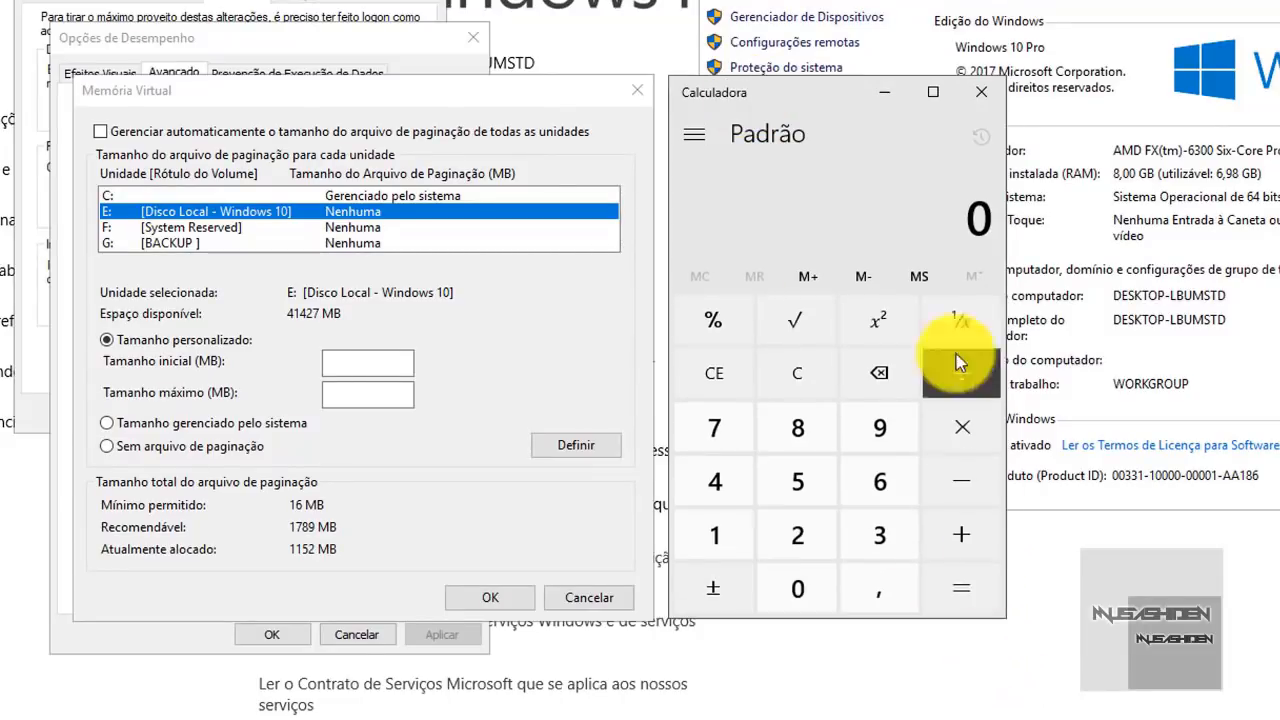
pyautogui.write('2')
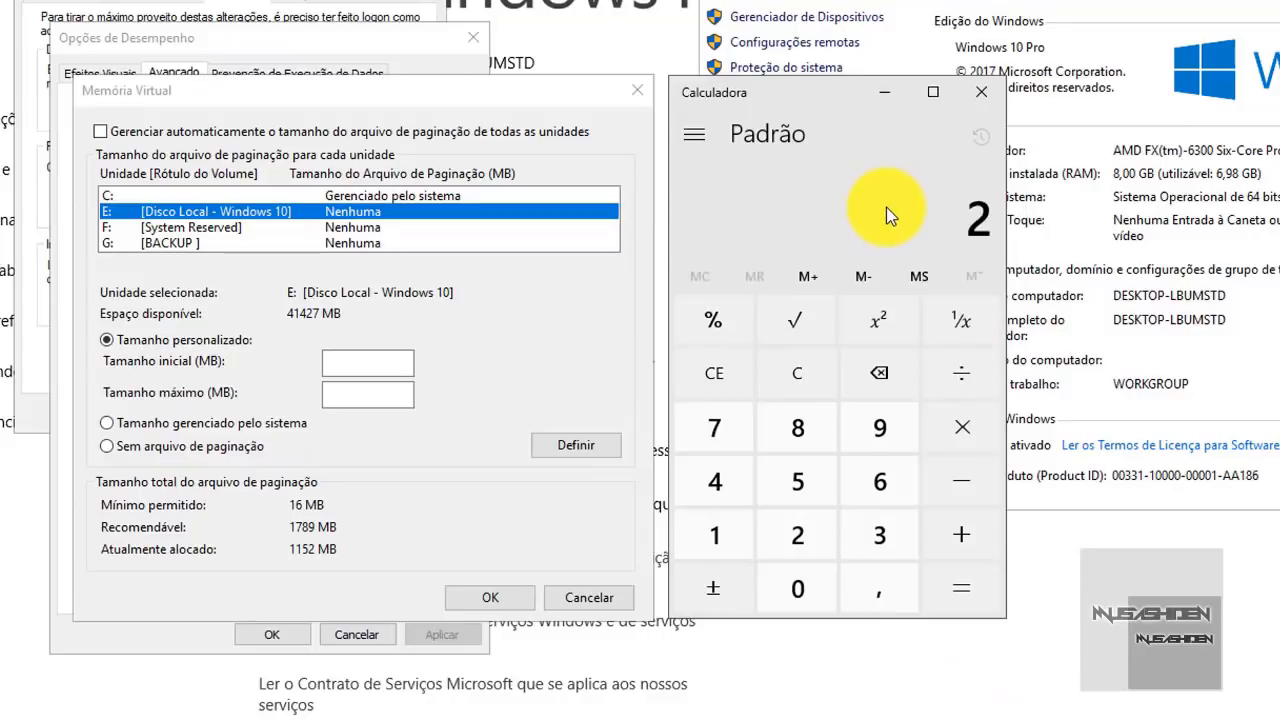
pyautogui.write('*1024')
pyautogui.press('Return')
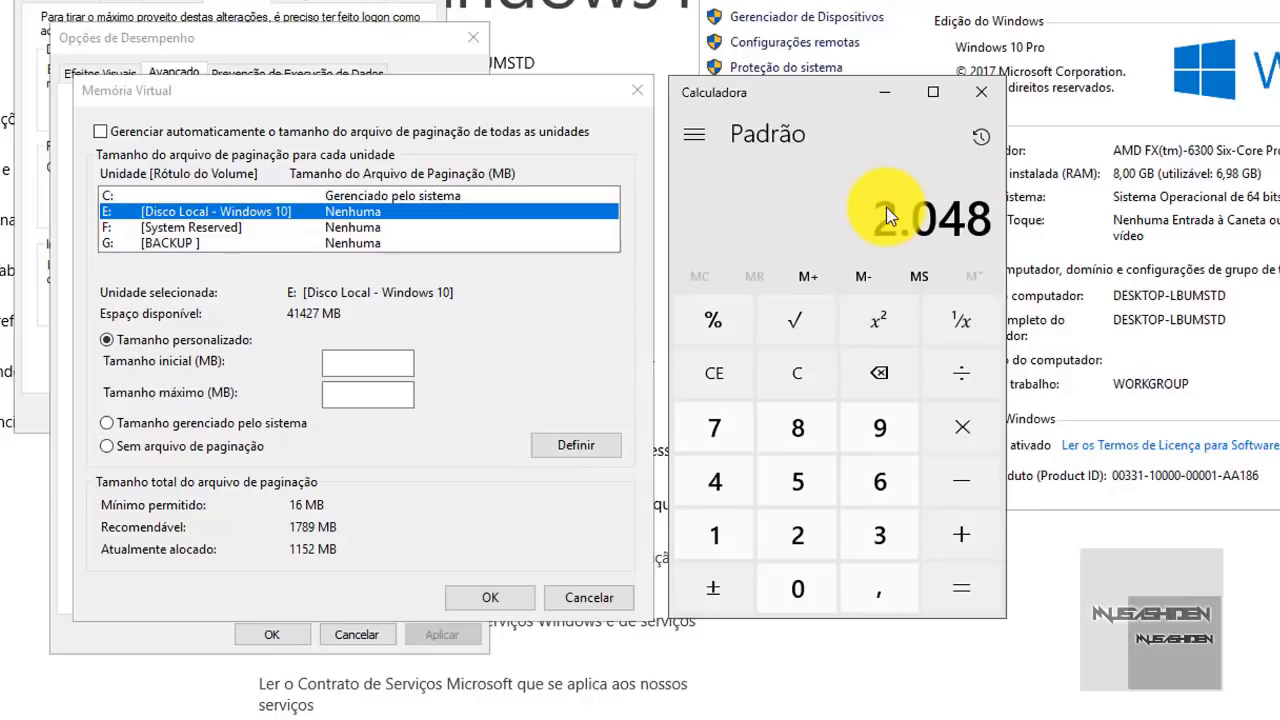
pyautogui.write('*1,5')
pyautogui.press('Return')
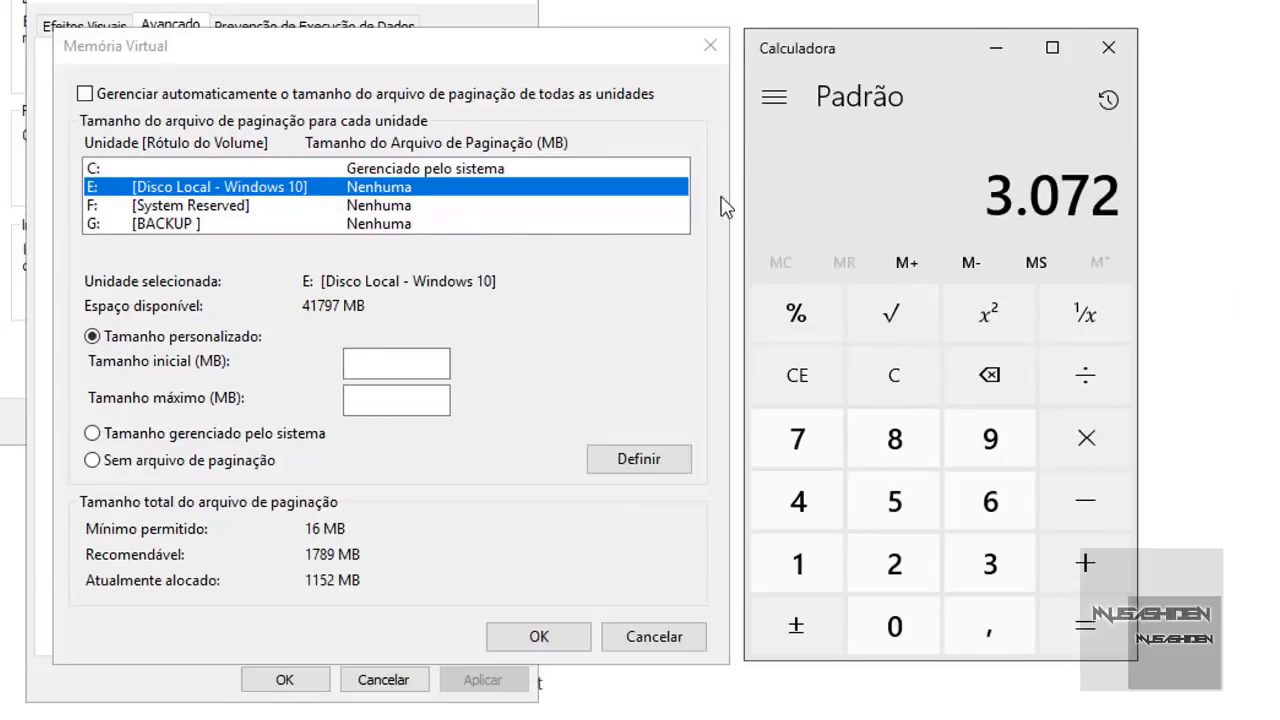
# Step: Set the initial paging file size for drive E: to 3072 MB and calculate the maximum as 2048 × 3 in the Calculator
pyautogui.click(391, 366)
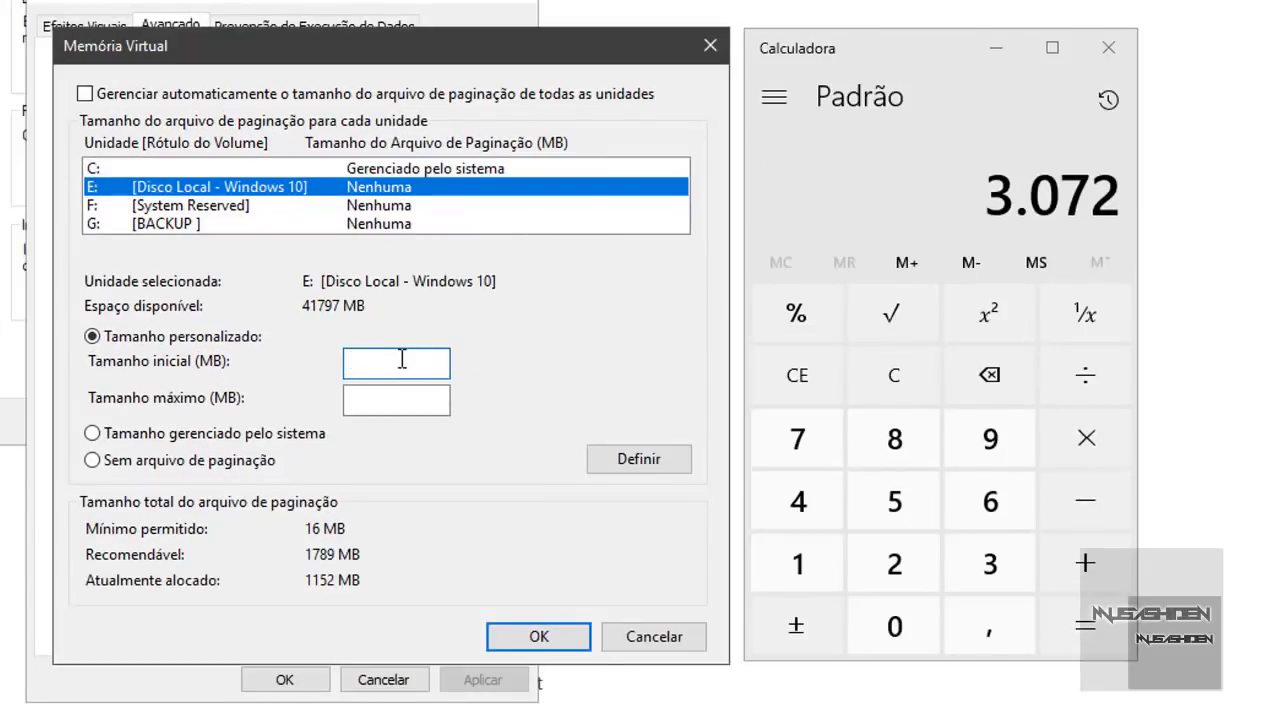
pyautogui.write('3072')
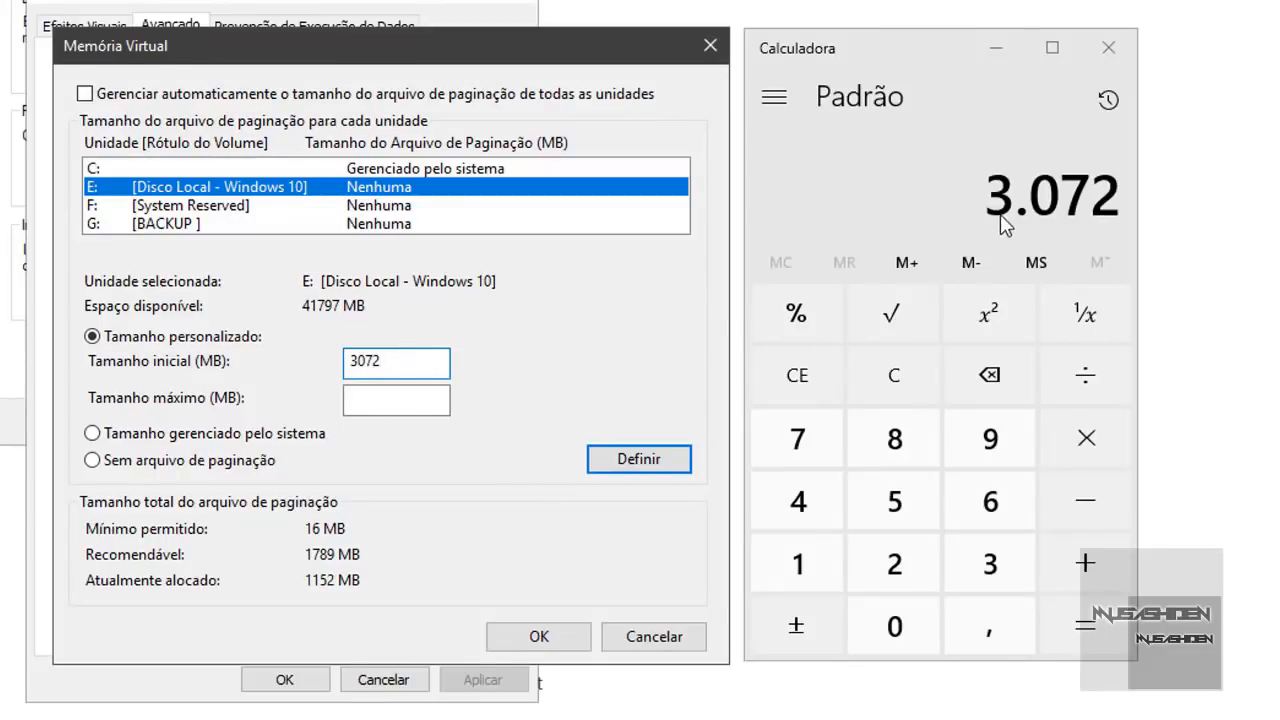
pyautogui.click(893, 376)
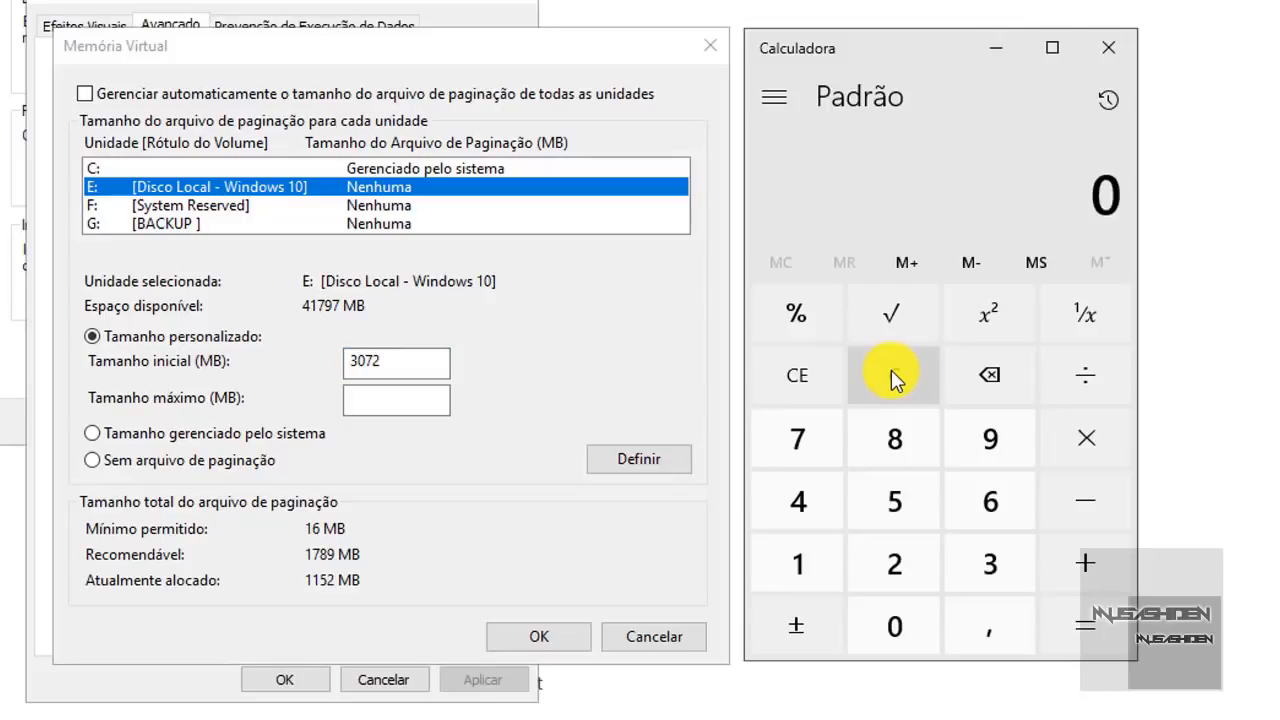
pyautogui.write('2048')
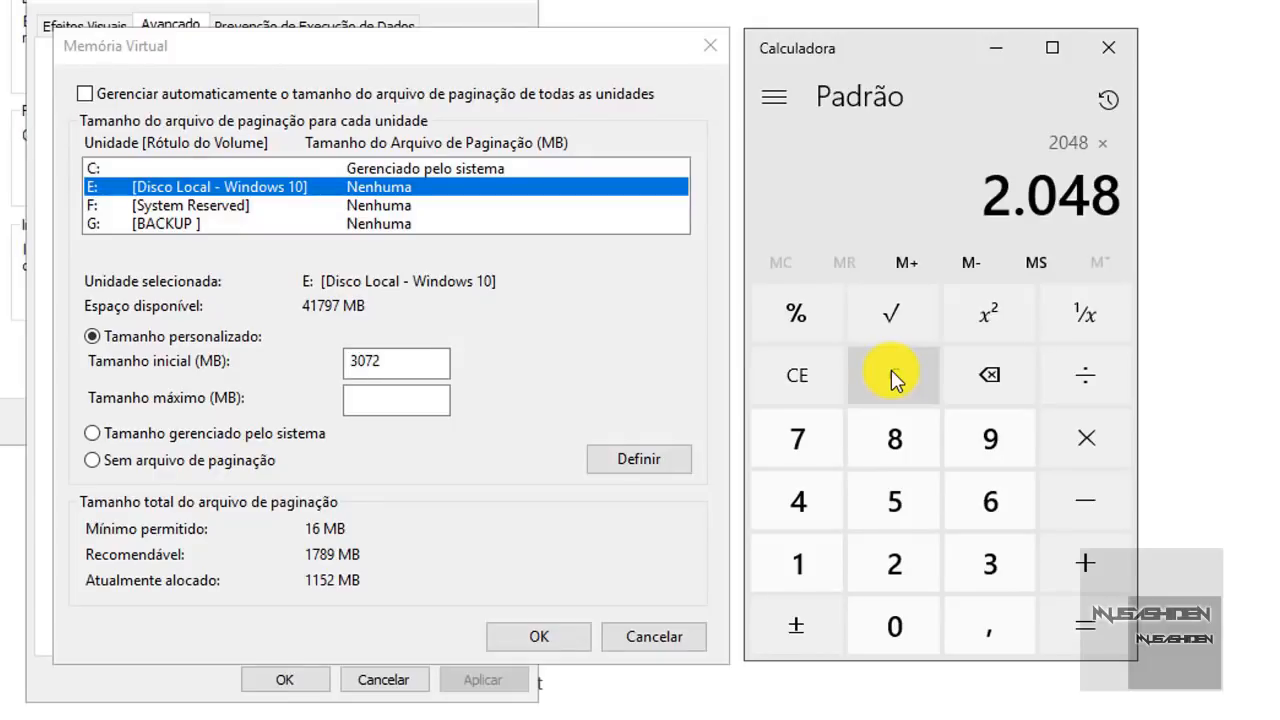
pyautogui.write('3')
pyautogui.press('Return')
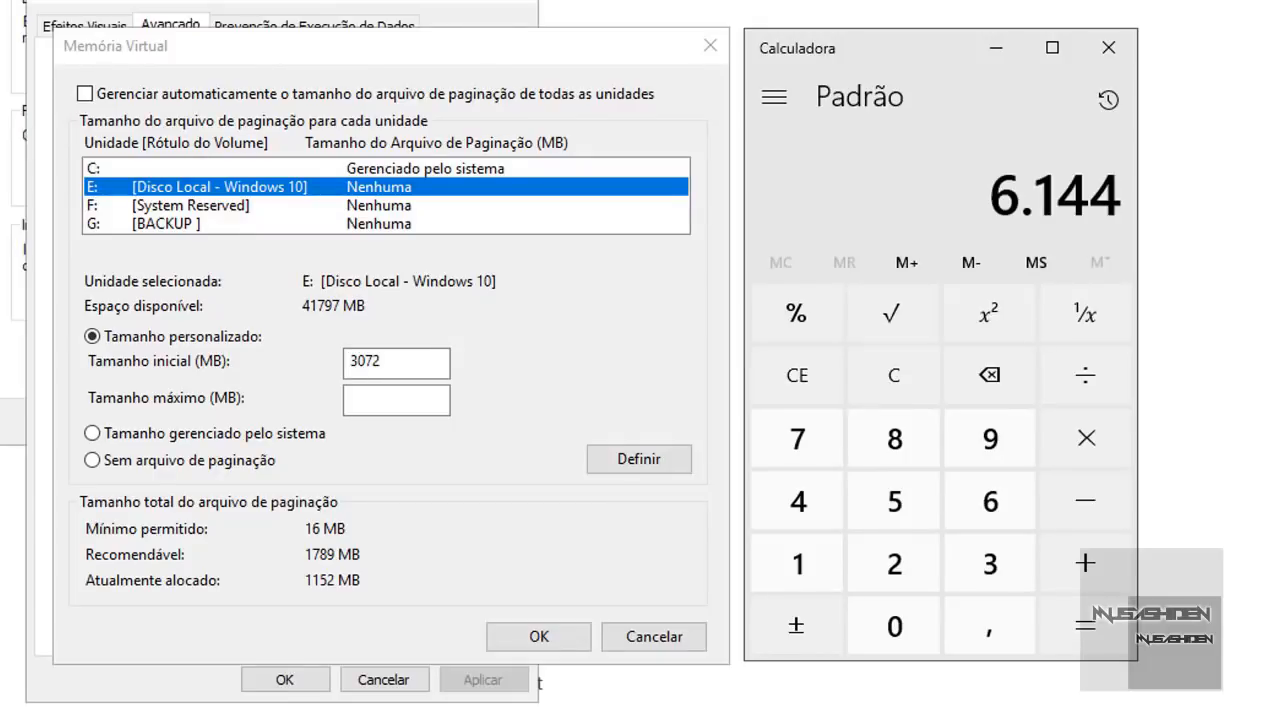
# Step: Set the maximum paging file size for drive E: to 6144 MB and assign the custom size to the drive
pyautogui.click(401, 400)
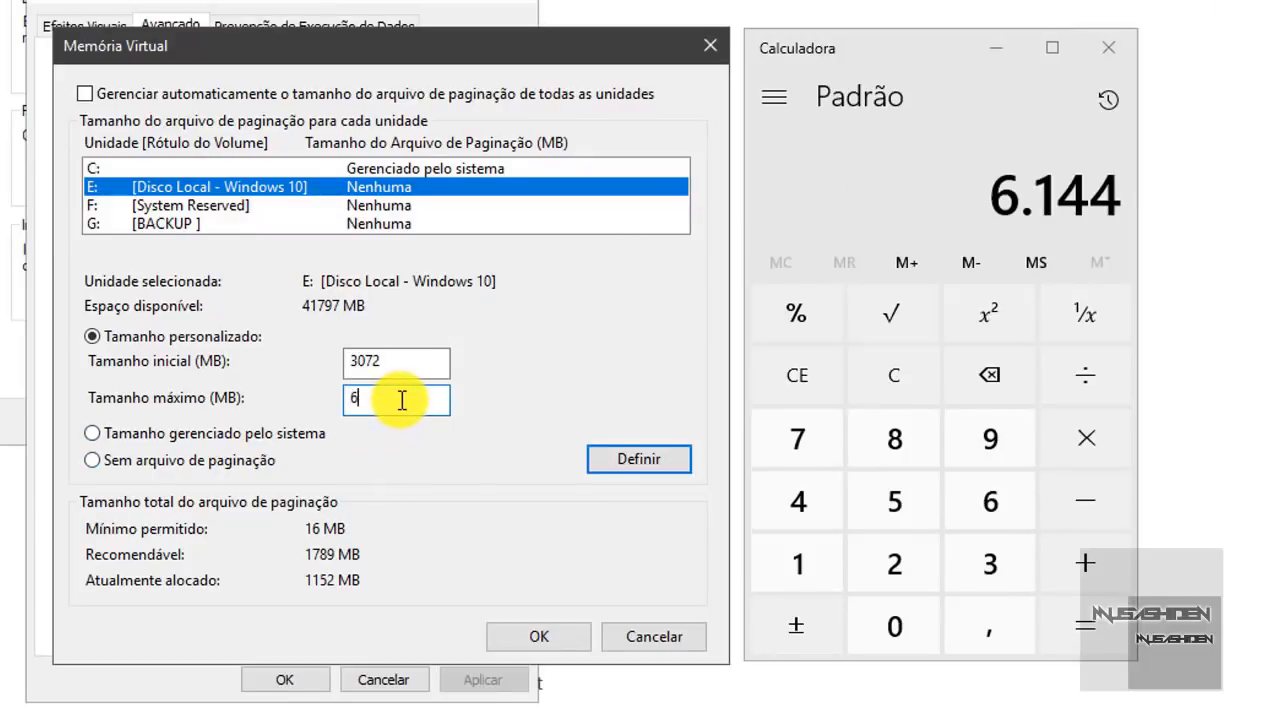
pyautogui.write('6144')
pyautogui.moveTo(403, 397); pyautogui.dragTo(343, 394)
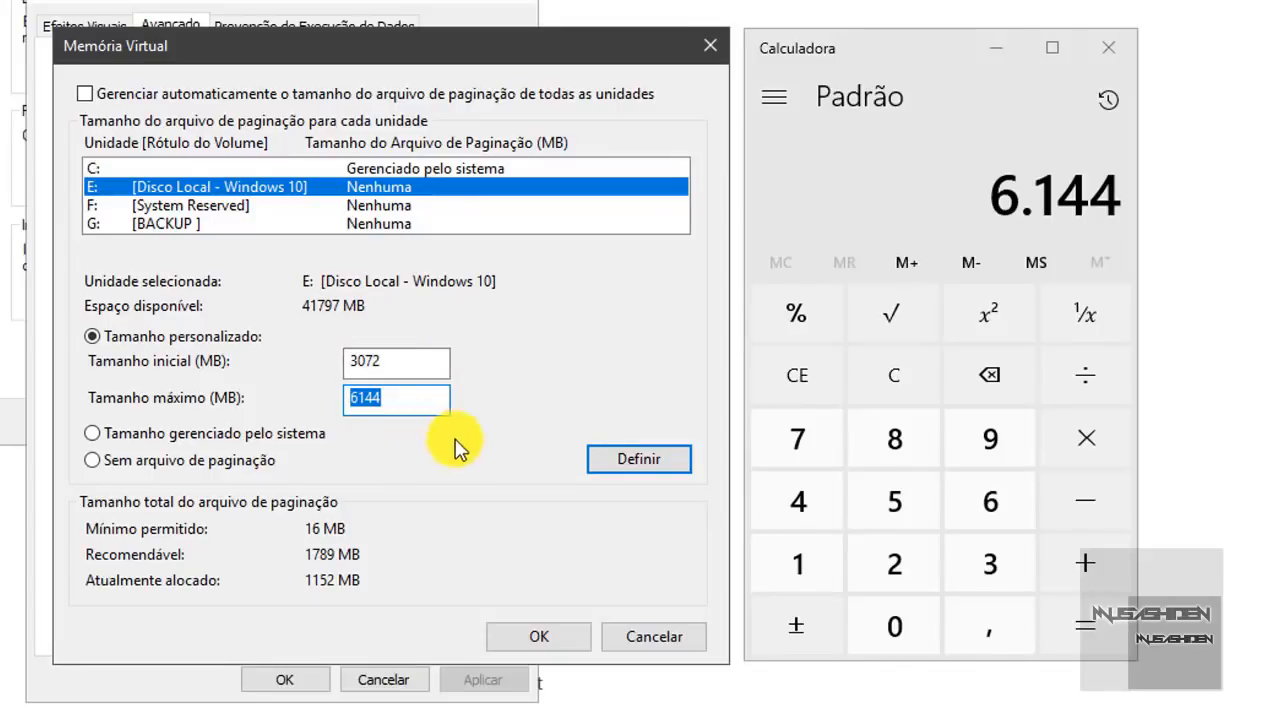
pyautogui.click(662, 477)
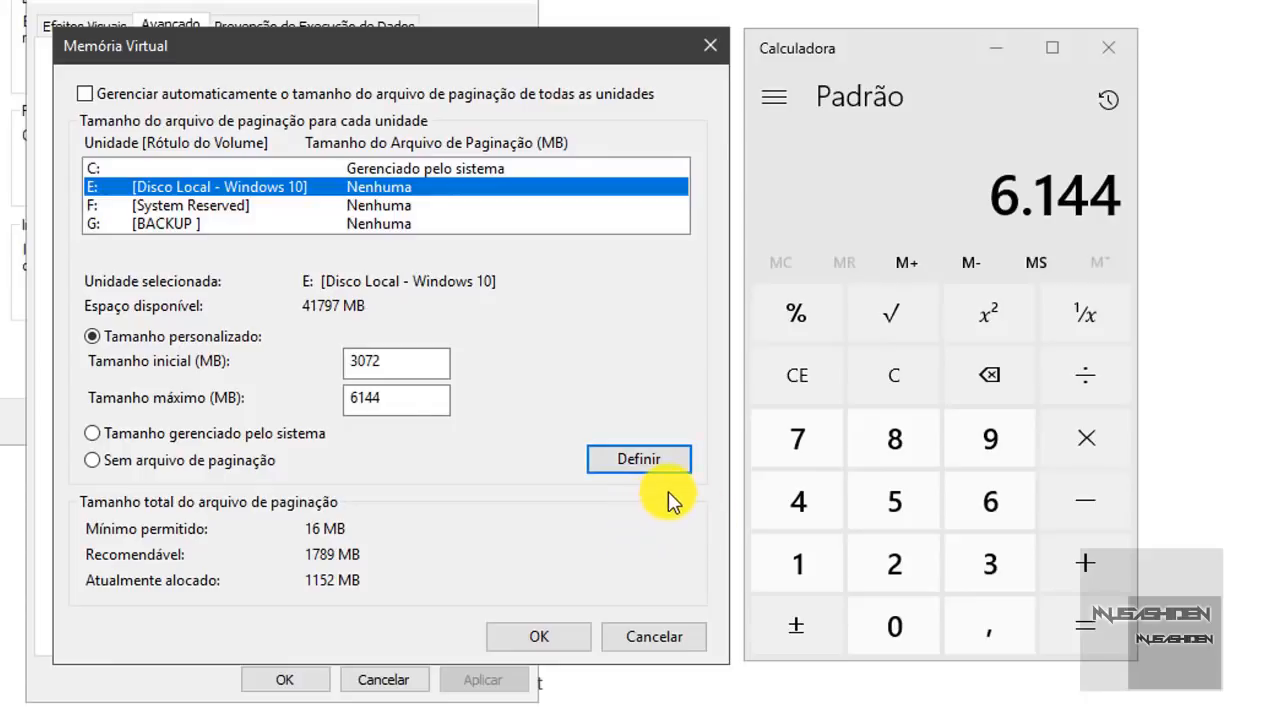
pyautogui.click(683, 464)
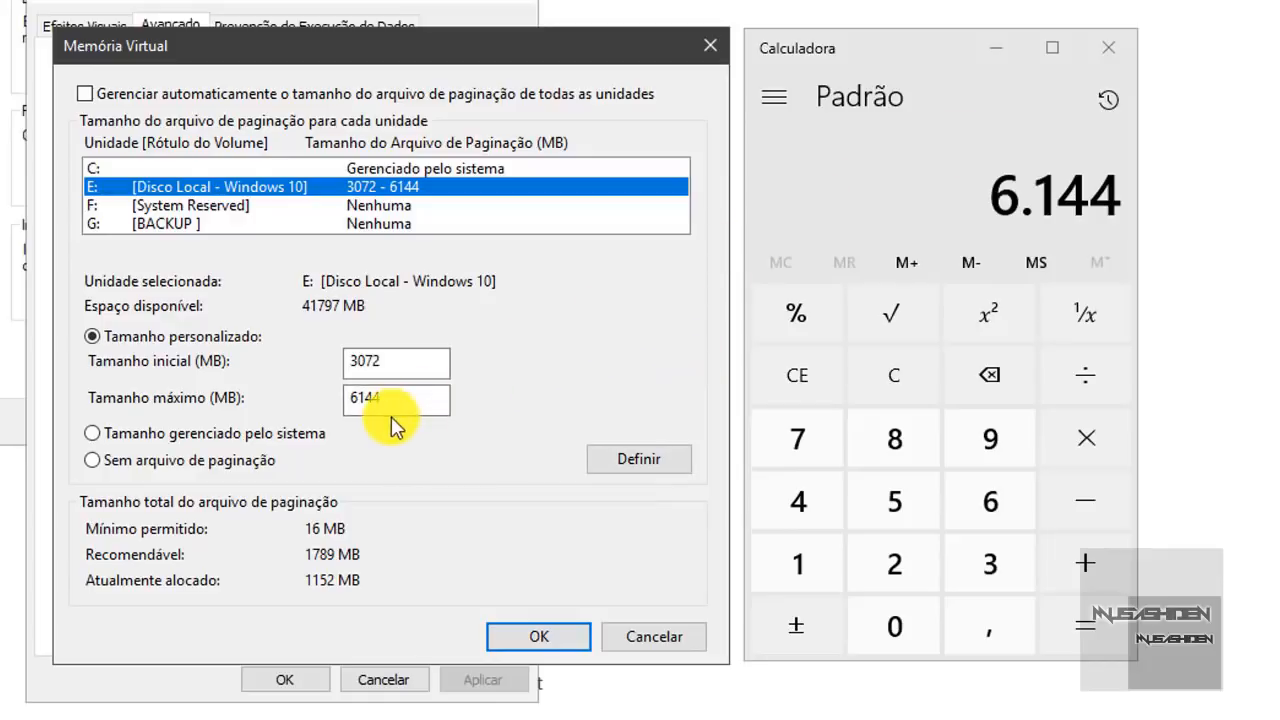
# Step: Review the initial and maximum paging file sizes for drive E: and close the Calculator
pyautogui.click(407, 367)
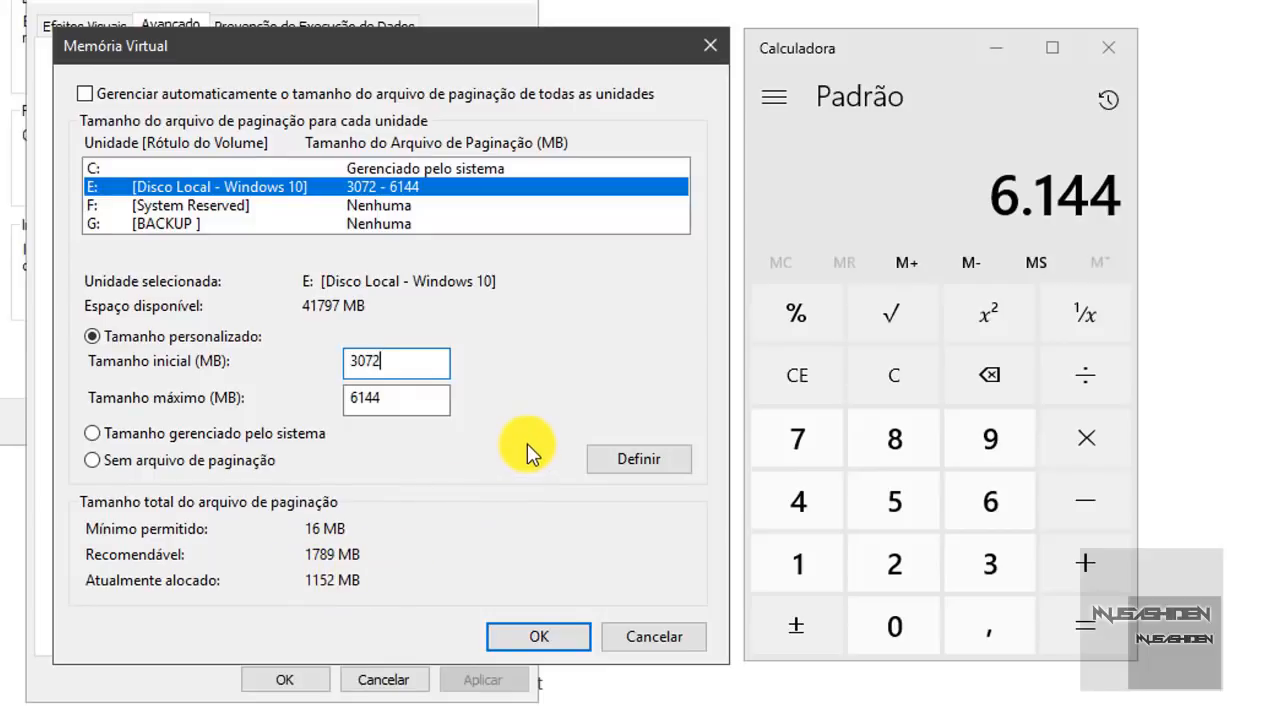
pyautogui.moveTo(385, 362); pyautogui.dragTo(342, 360)
pyautogui.doubleClick(400, 401)
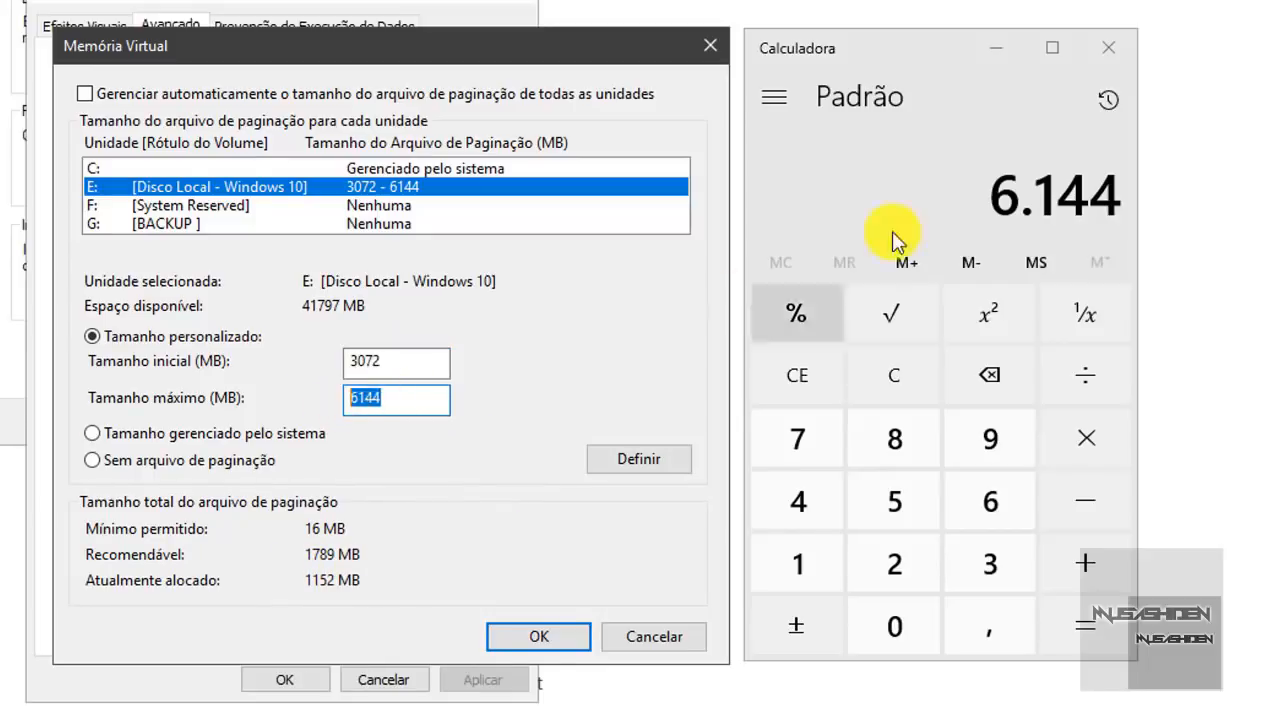
pyautogui.click(1108, 47)
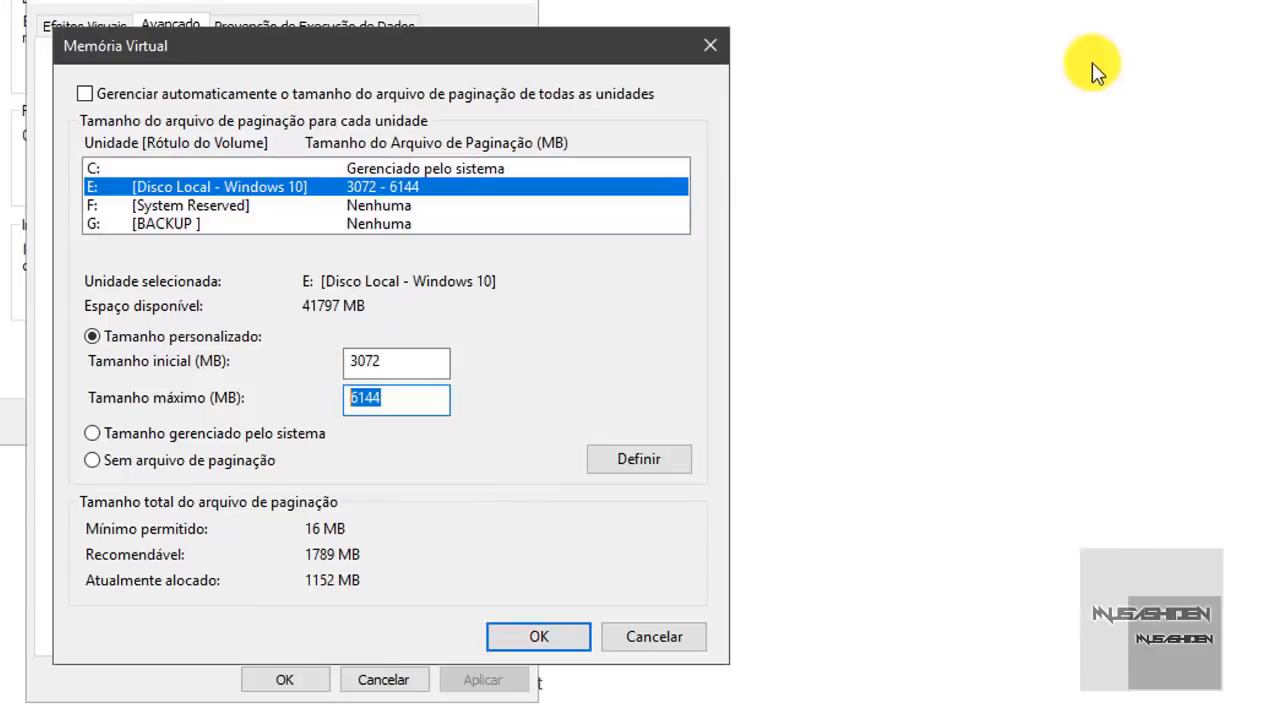
# Step: Switch automatic paging file management for all drives on and back off
pyautogui.click(409, 363)
pyautogui.click(411, 401)
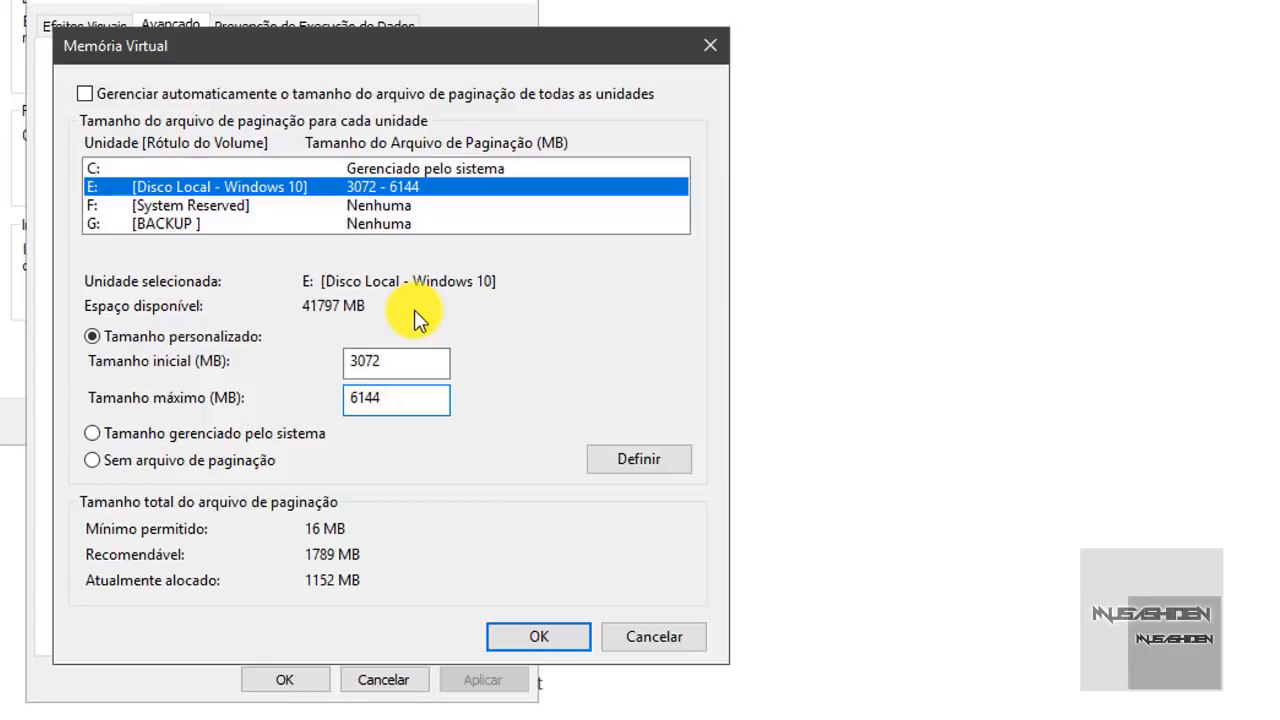
pyautogui.click(420, 360)
pyautogui.click(417, 398)
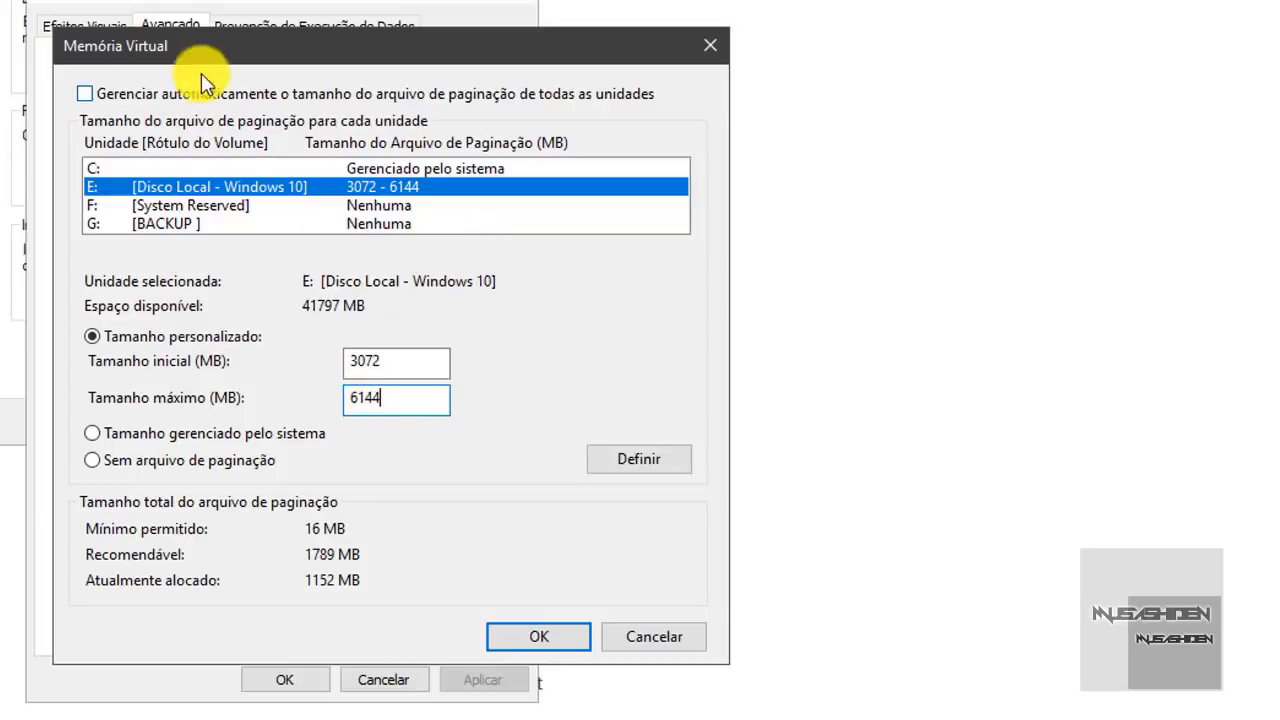
pyautogui.click(86, 94)
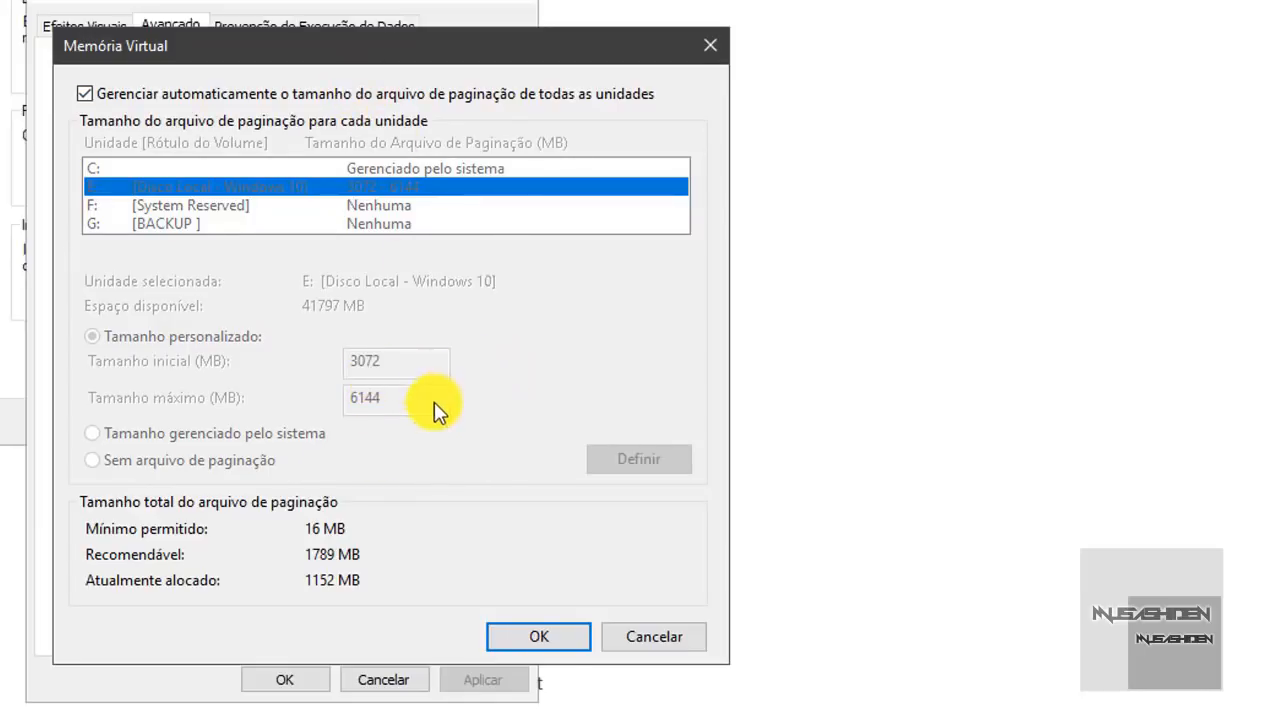
pyautogui.click(180, 94)
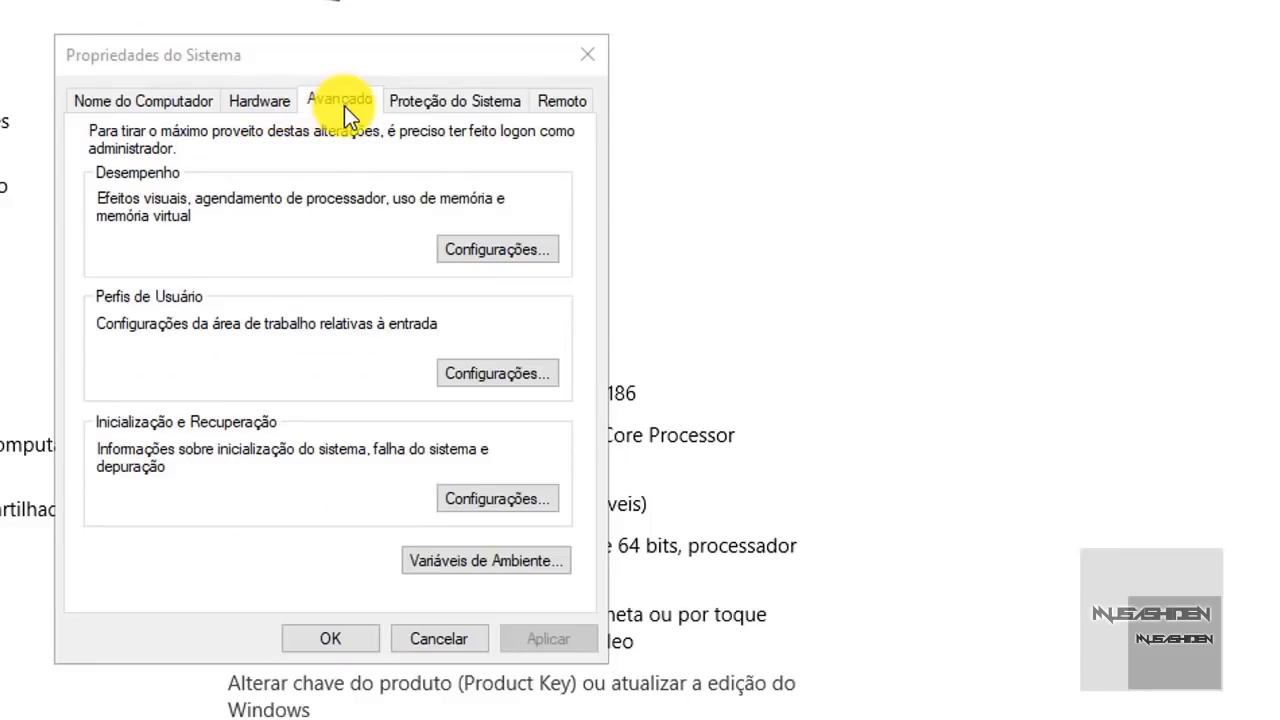
# Step: Keep system protection enabled for drive C:, set its maximum disk usage to 10% (12,98 GB), and confirm the system properties
pyautogui.click(468, 105)
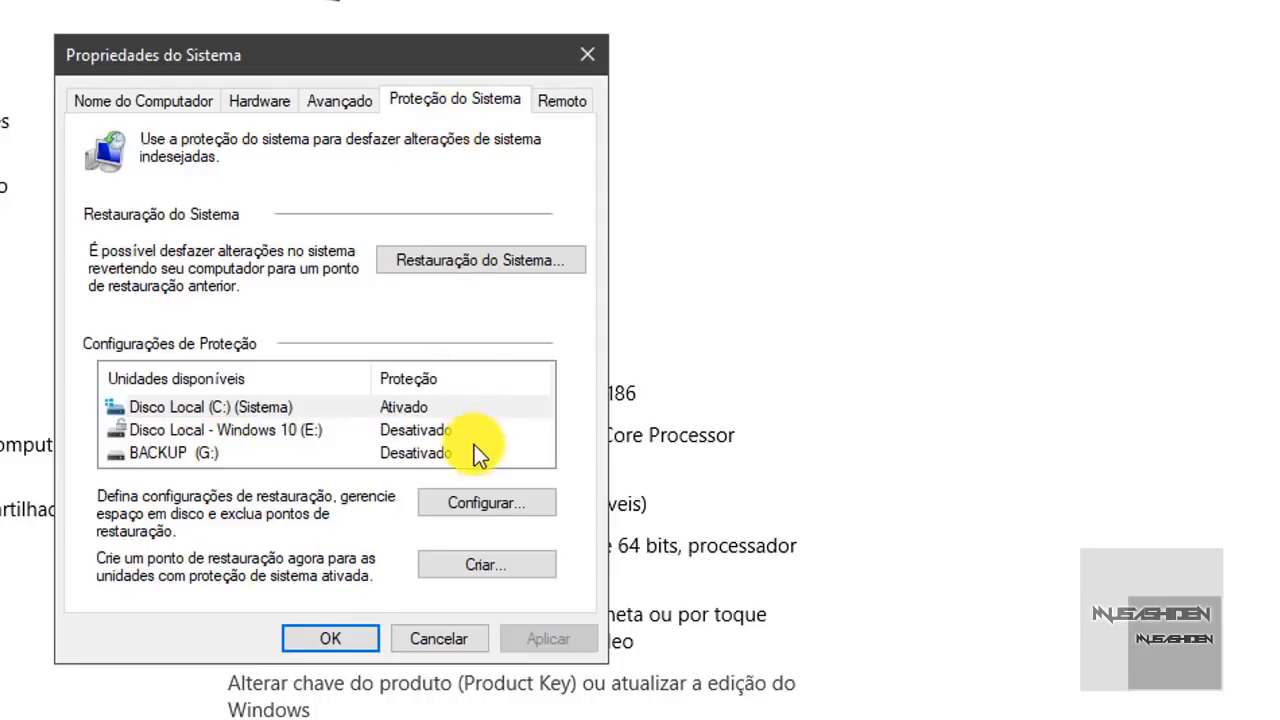
pyautogui.click(475, 502)
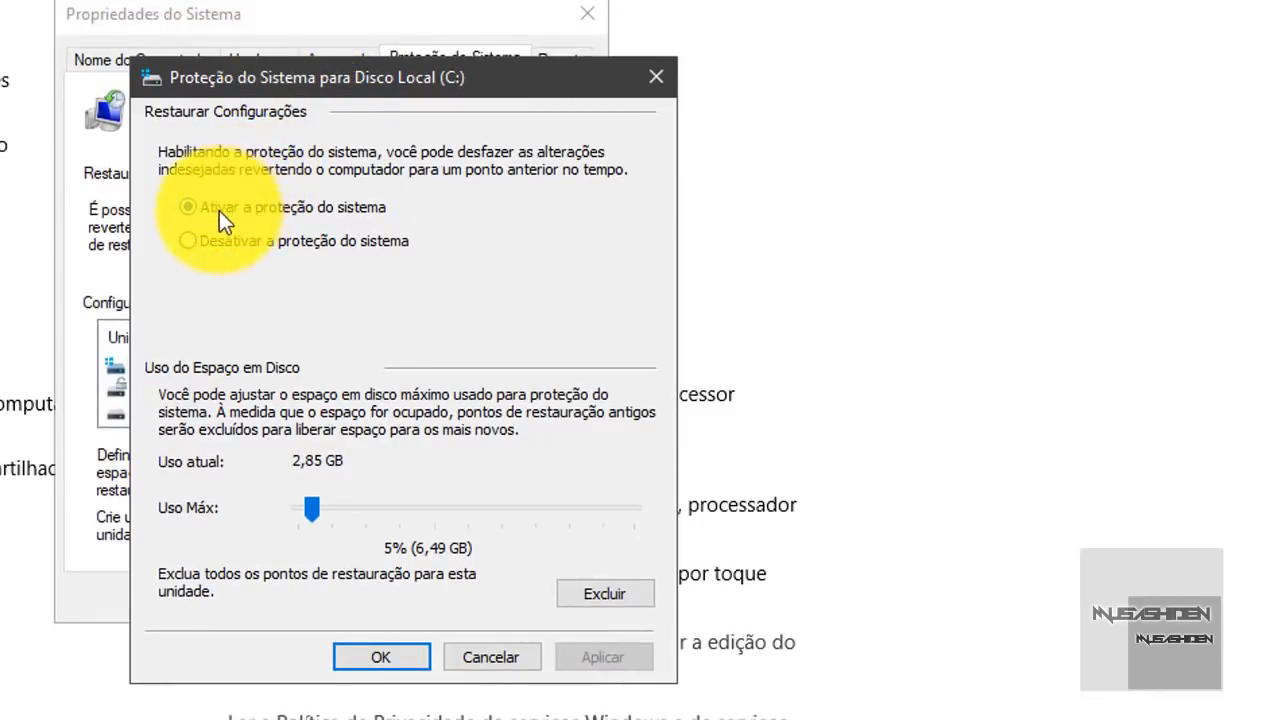
pyautogui.click(198, 240)
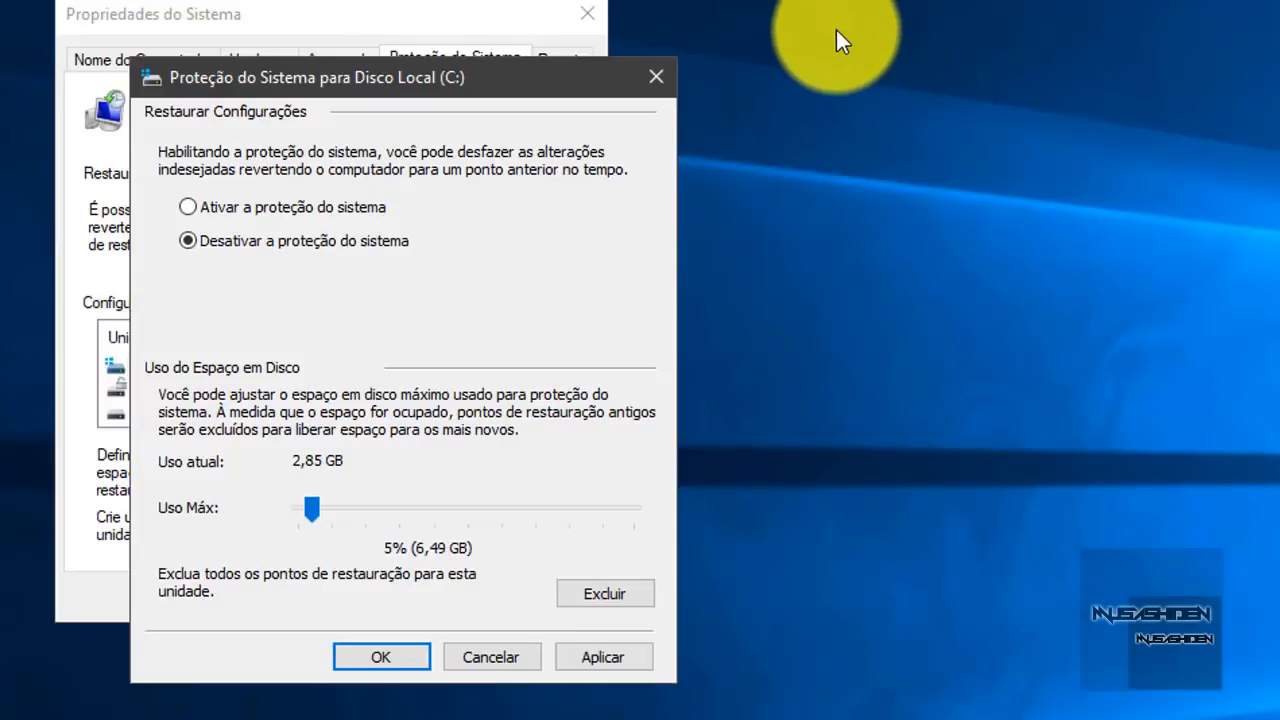
pyautogui.click(190, 207)
pyautogui.moveTo(309, 507); pyautogui.dragTo(324, 506)
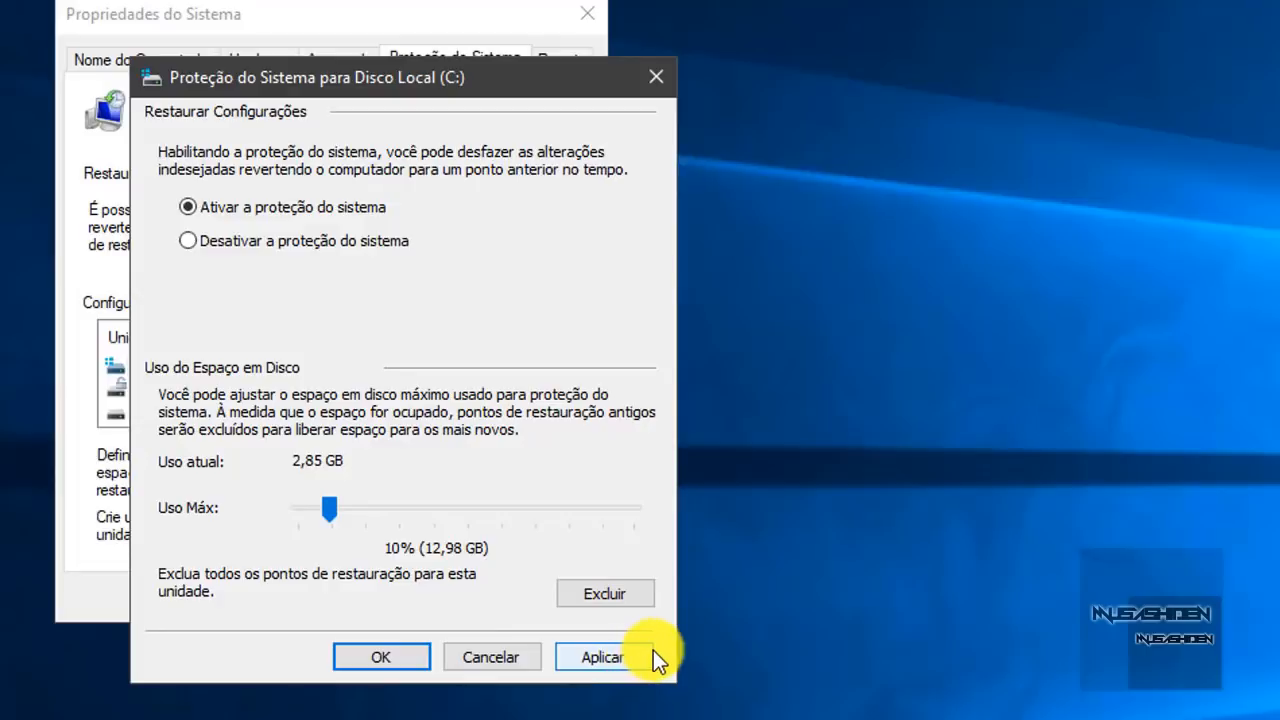
pyautogui.click(631, 663)
pyautogui.click(405, 657)
pyautogui.click(331, 600)
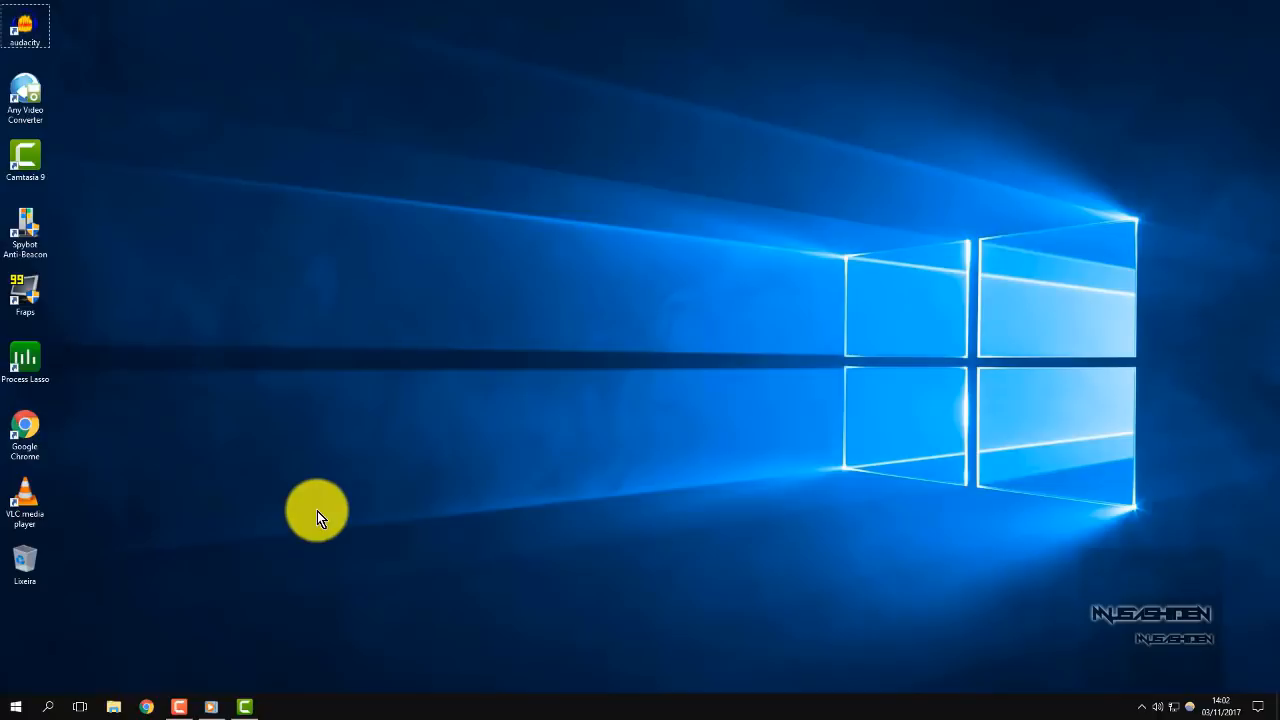
# Step: Search for "agendador", open the Task Scheduler (Agendador de Tarefas) and display its task library
pyautogui.click(12, 705)
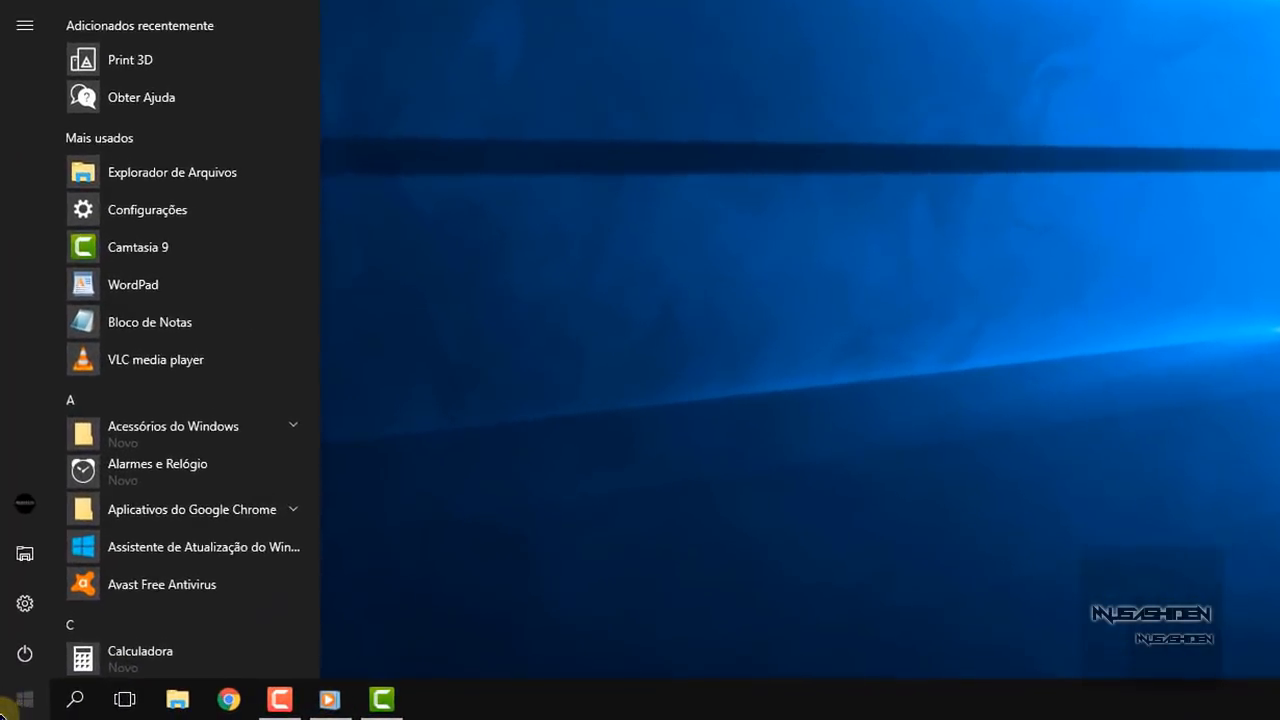
pyautogui.write('agendador')
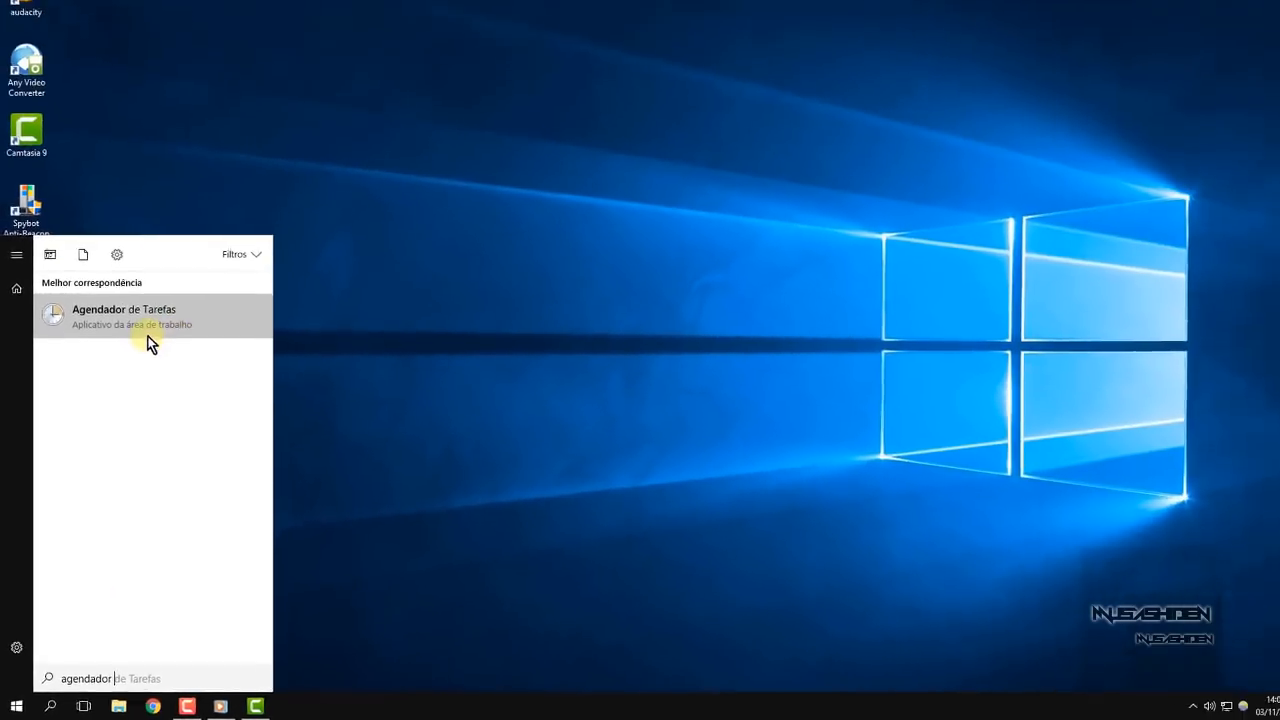
pyautogui.click(243, 178)
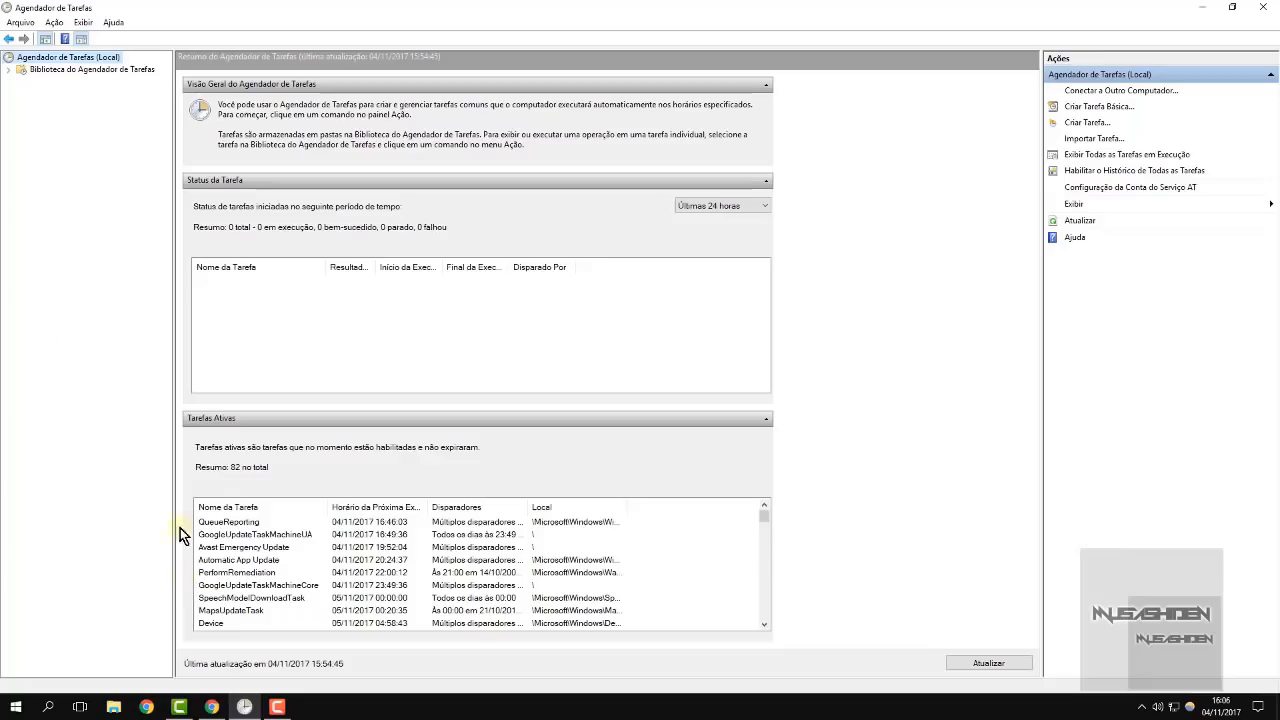
pyautogui.click(65, 69)
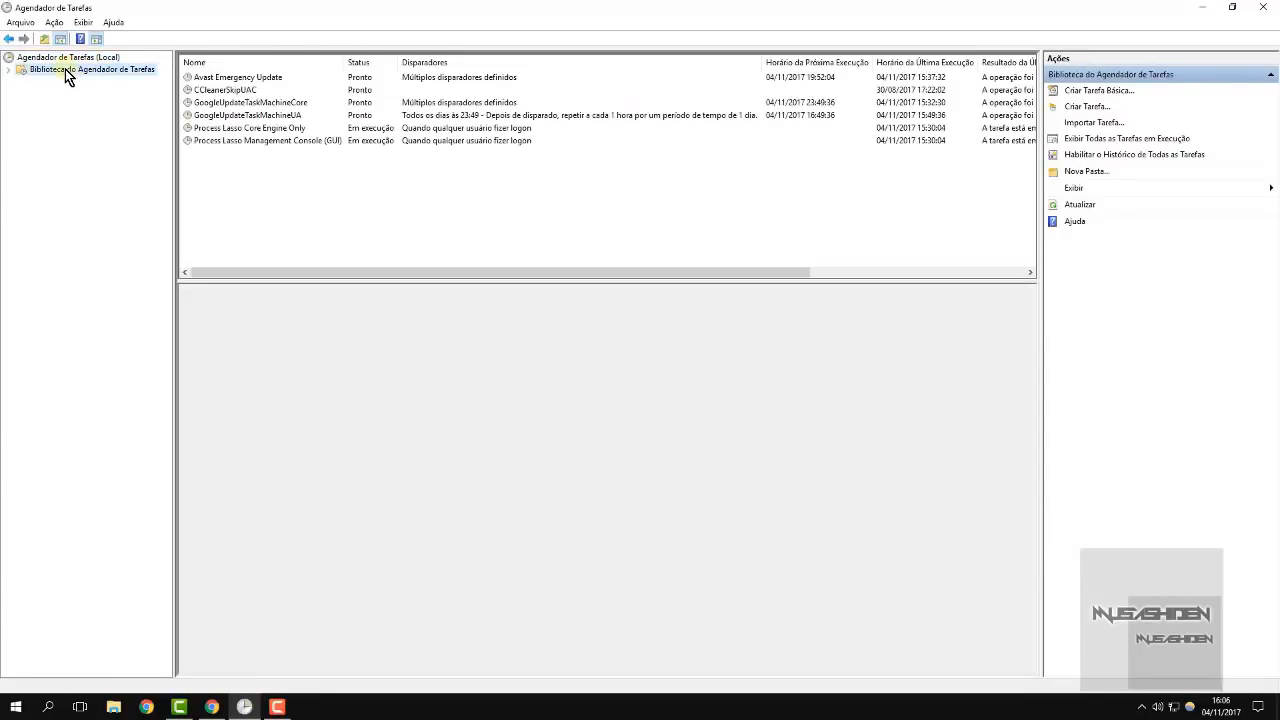
# Step: Examine the scheduled tasks in the library and their general details, from Avast Emergency Update to Process Lasso Management Console
pyautogui.click(341, 141)
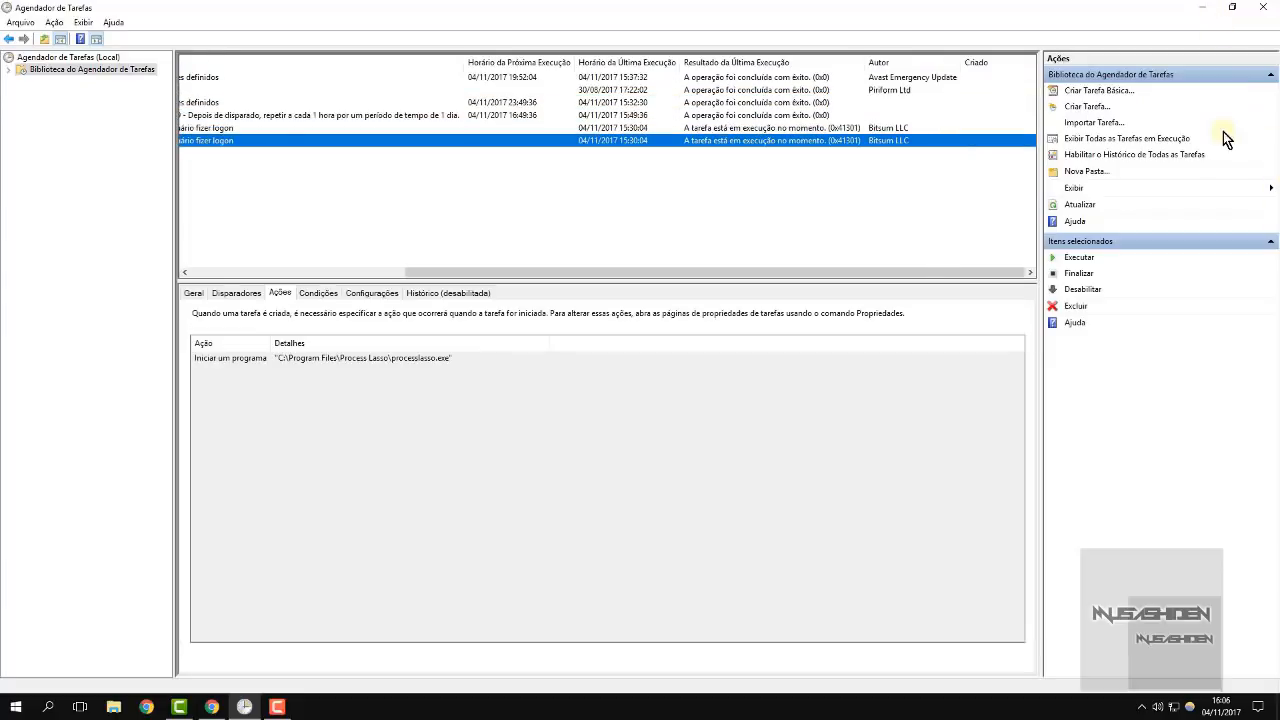
pyautogui.moveTo(731, 272); pyautogui.dragTo(376, 286)
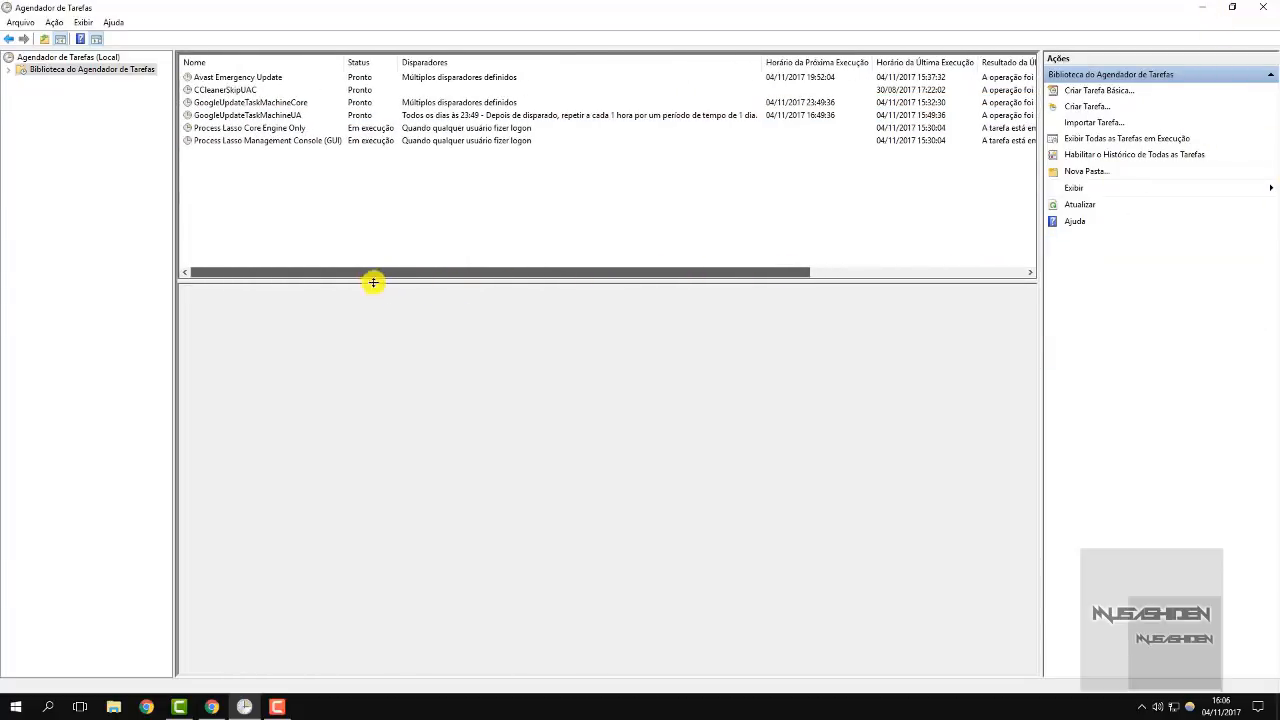
pyautogui.click(246, 78)
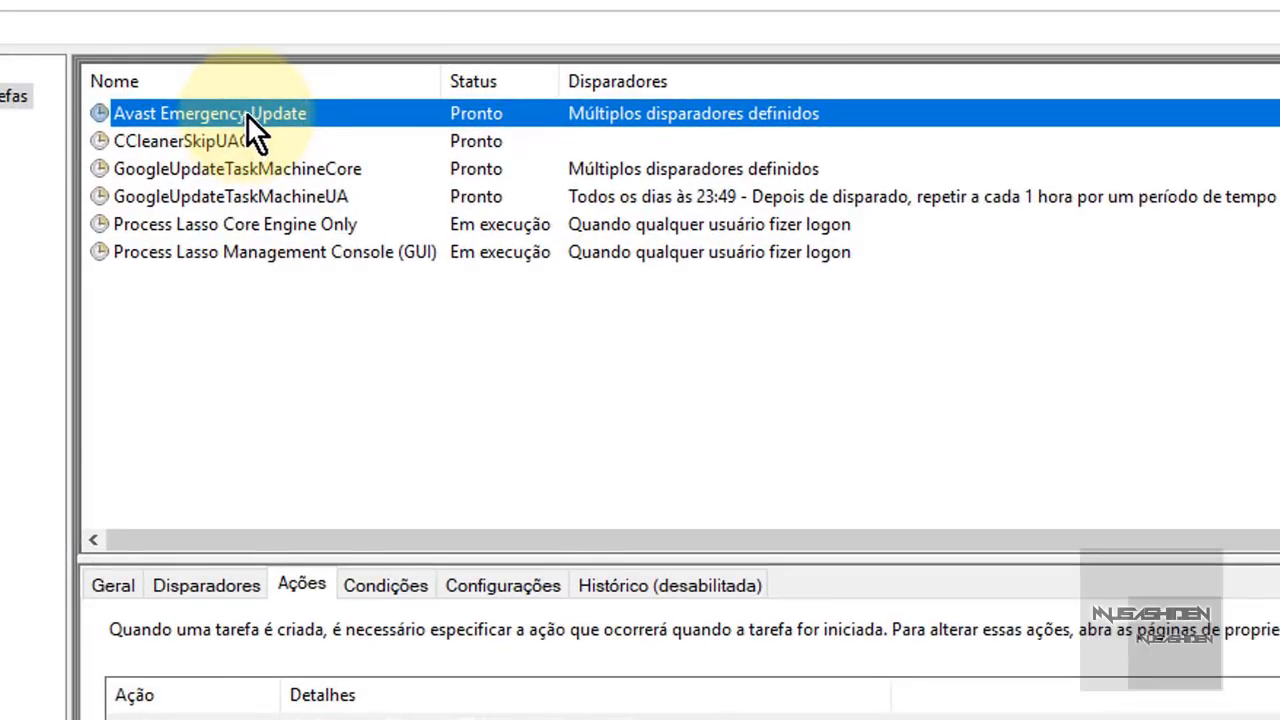
pyautogui.click(106, 584)
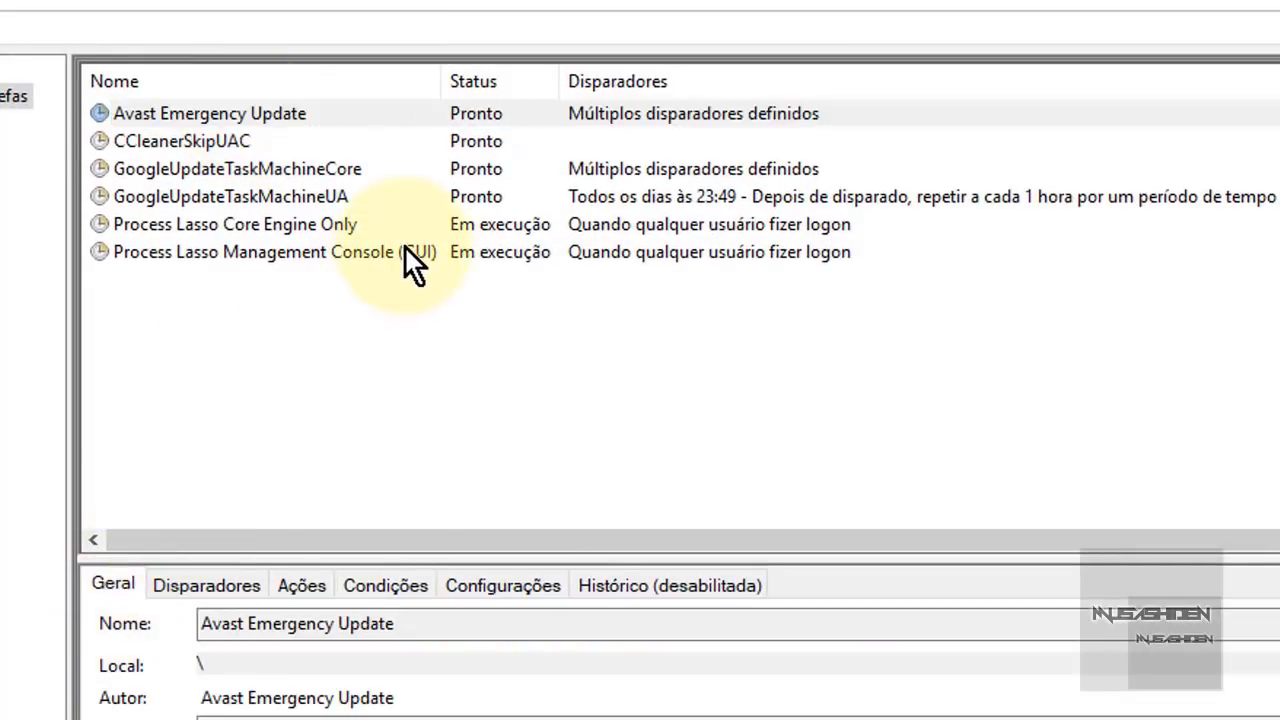
pyautogui.click(218, 140)
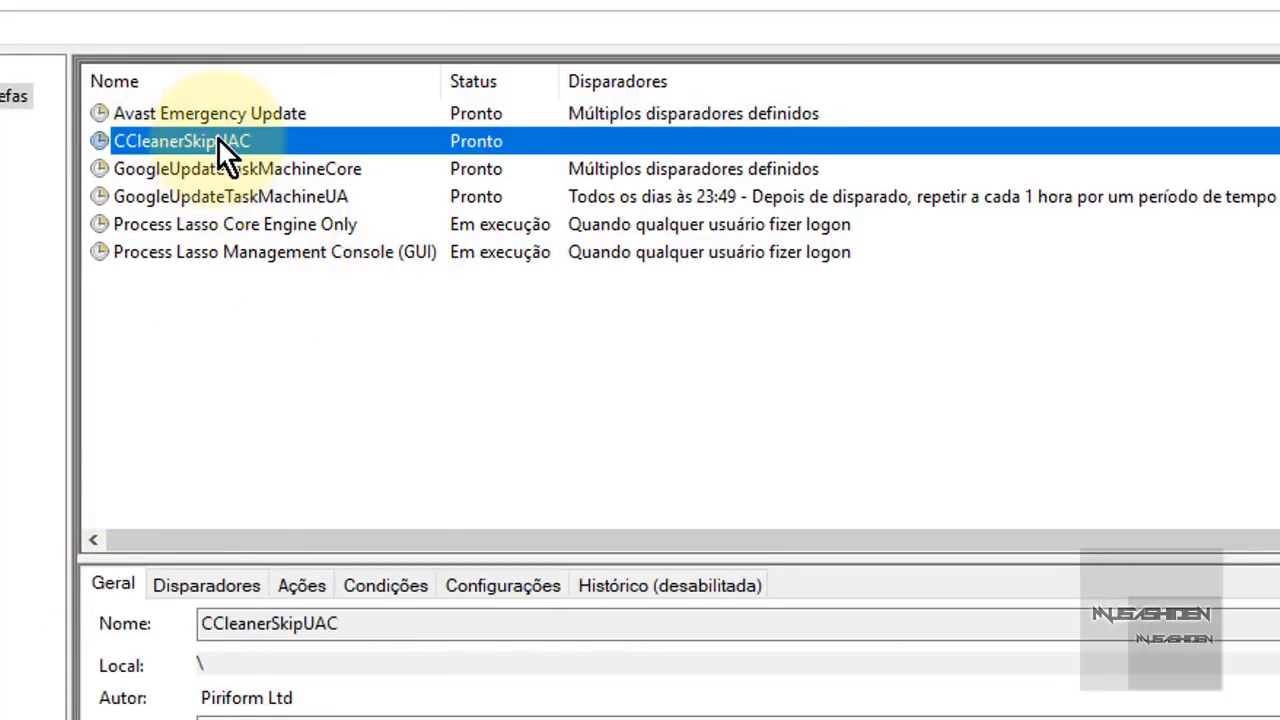
pyautogui.press('Down')
pyautogui.press('Down')
pyautogui.press('Down')
pyautogui.press('Down')
pyautogui.press('Up')
pyautogui.press('Up')
pyautogui.press('Up')
pyautogui.press('Up')
pyautogui.press('Up')
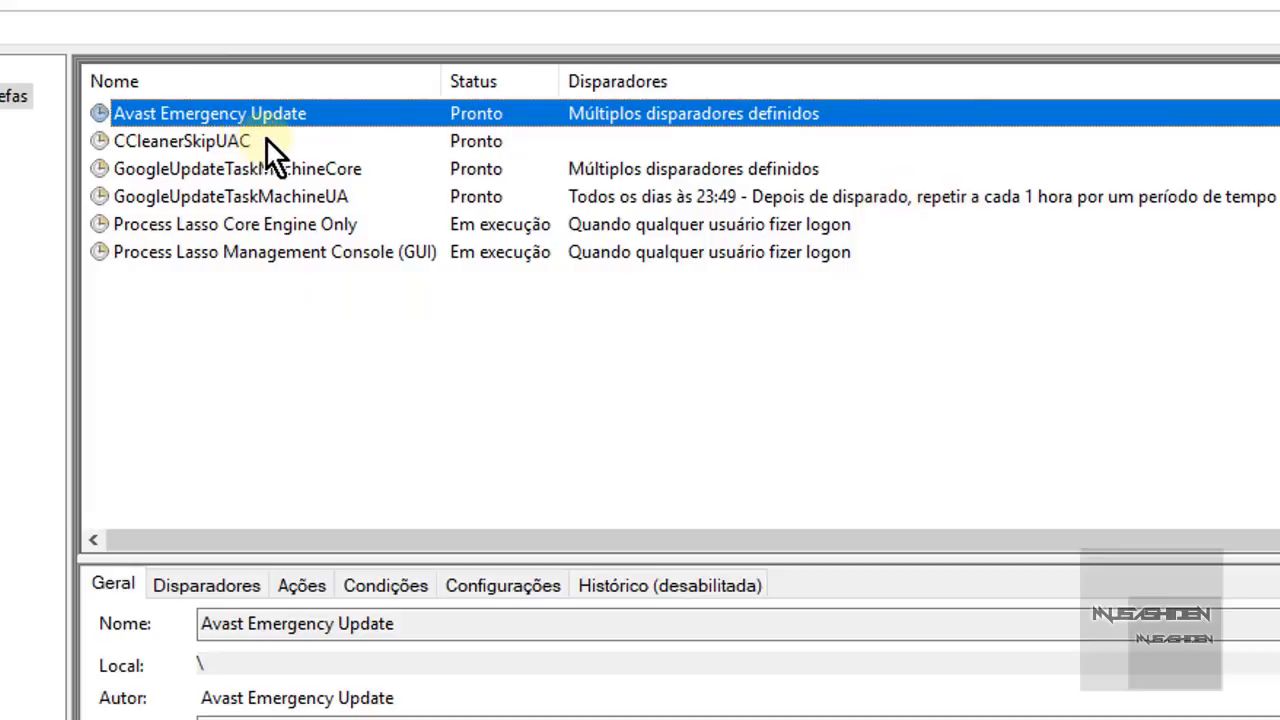
# Step: Try to disable the Avast Emergency Update task
pyautogui.rightClick(203, 112)
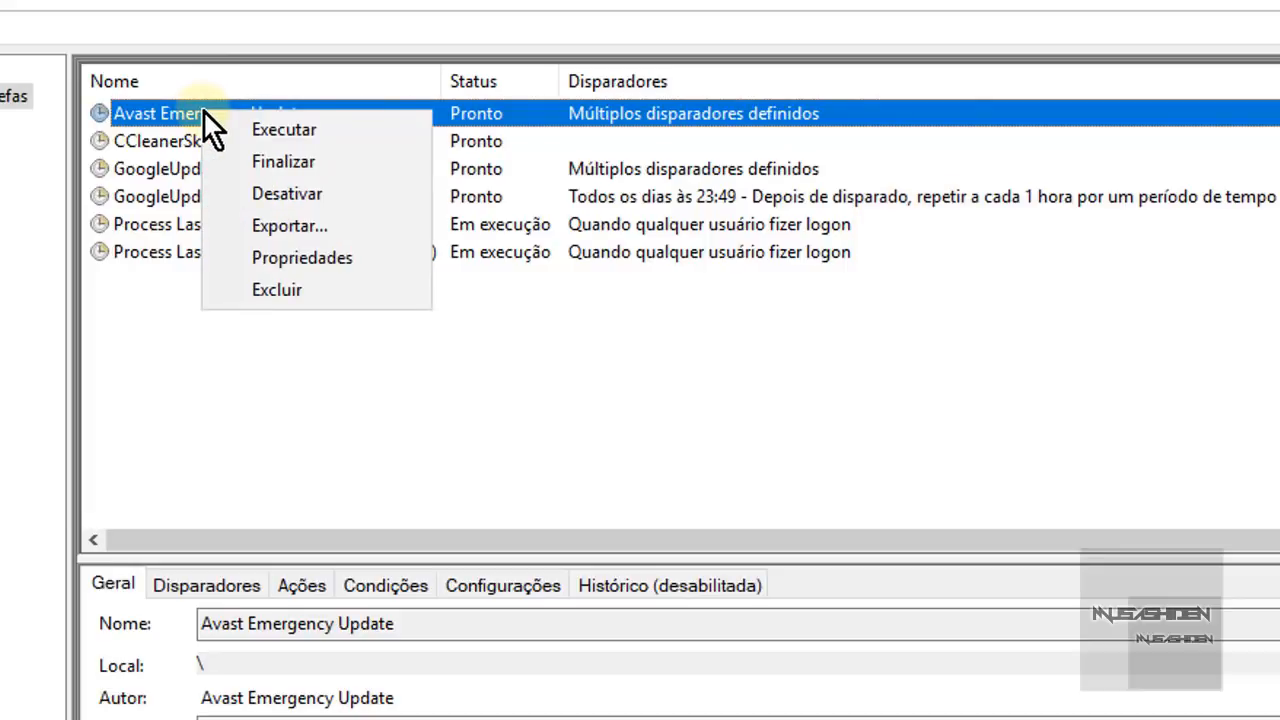
pyautogui.click(320, 192)
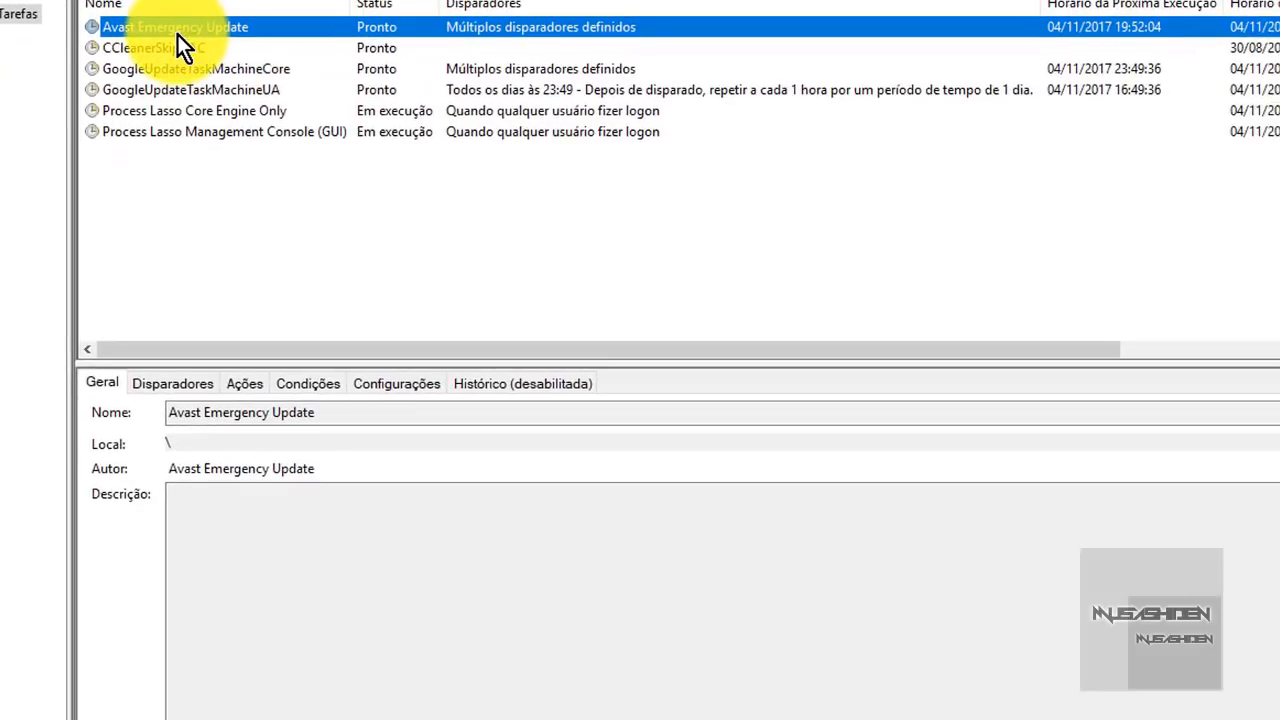
# Step: Examine the triggers (Disparadores) of each scheduled task, from Avast Emergency Update to Process Lasso Management Console
pyautogui.click(172, 387)
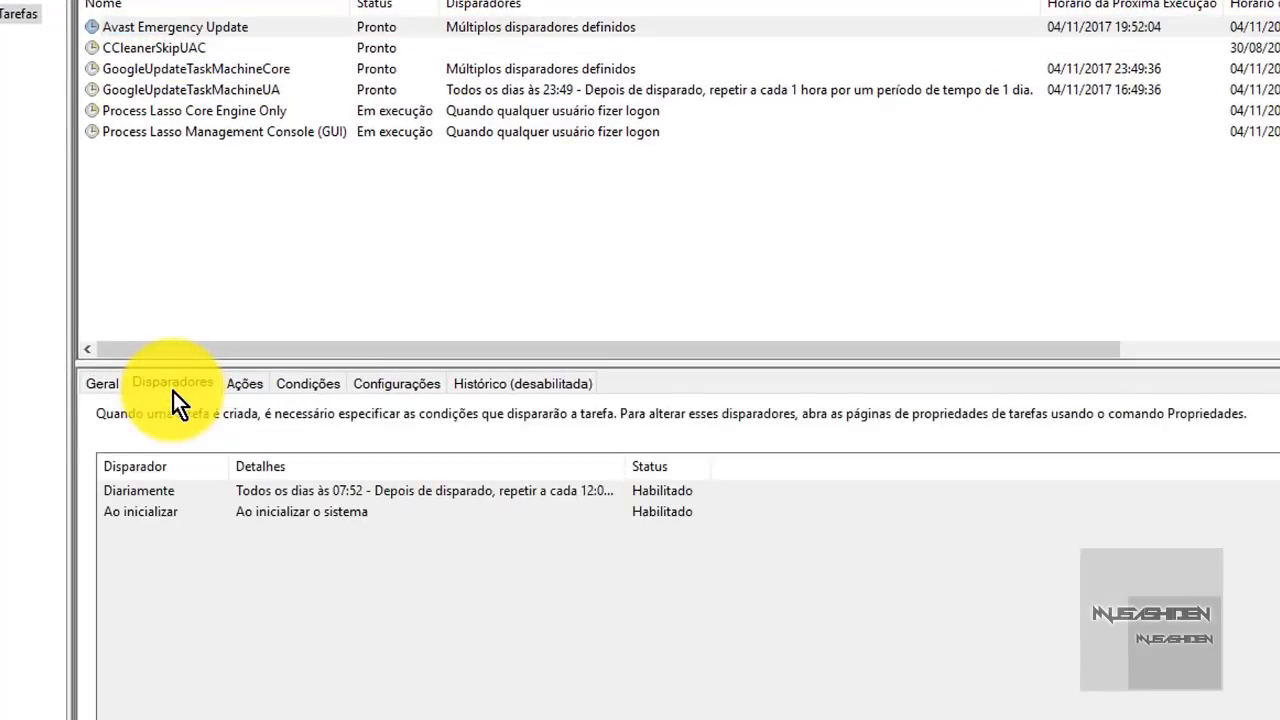
pyautogui.click(171, 47)
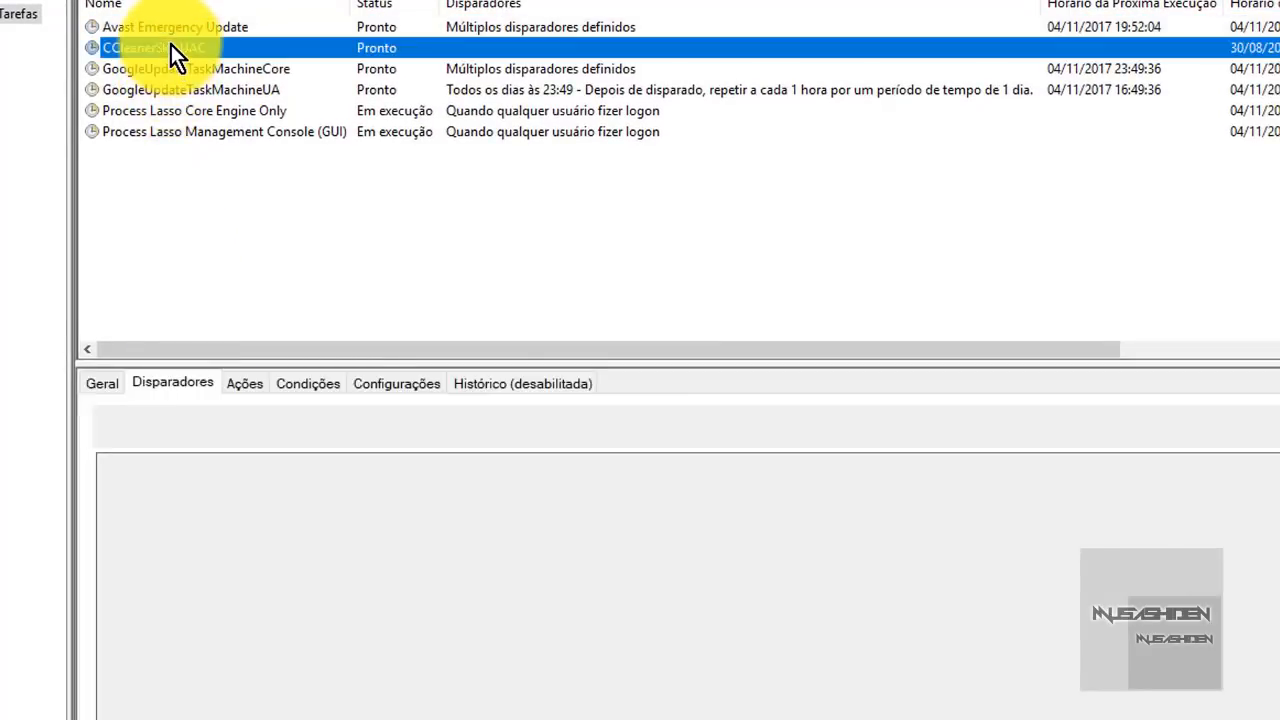
pyautogui.press('Down')
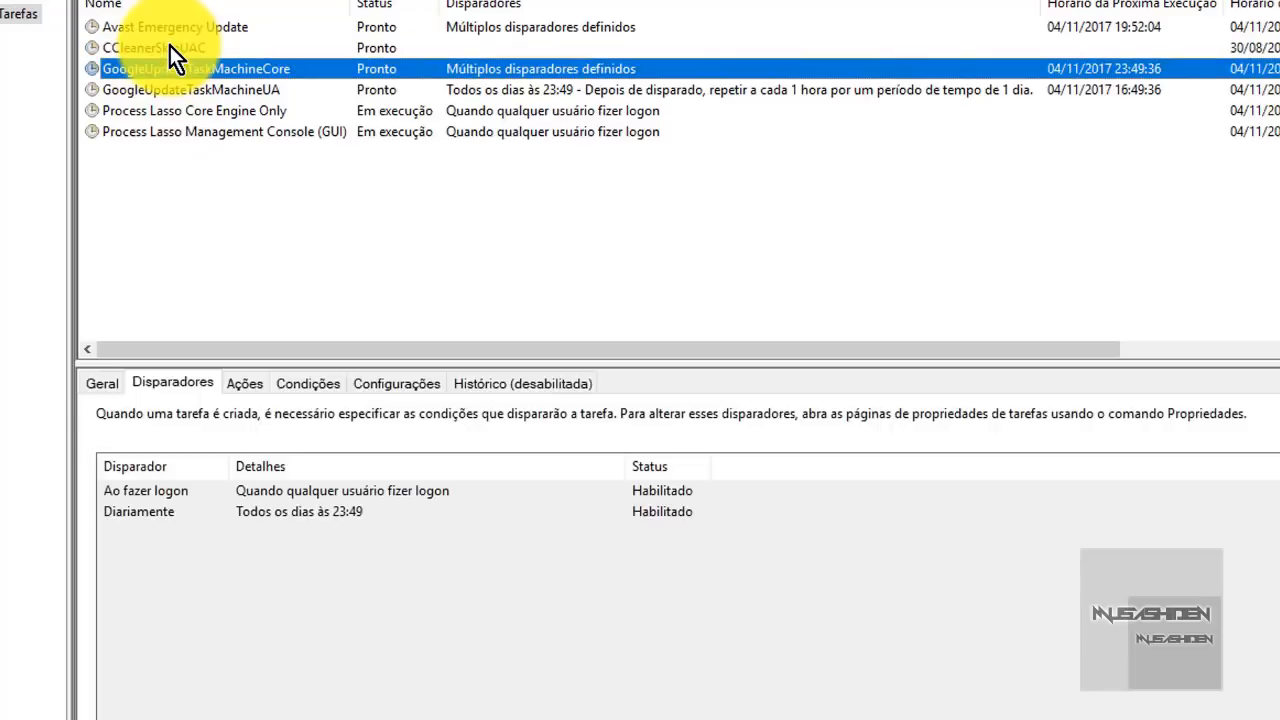
pyautogui.press('Down')
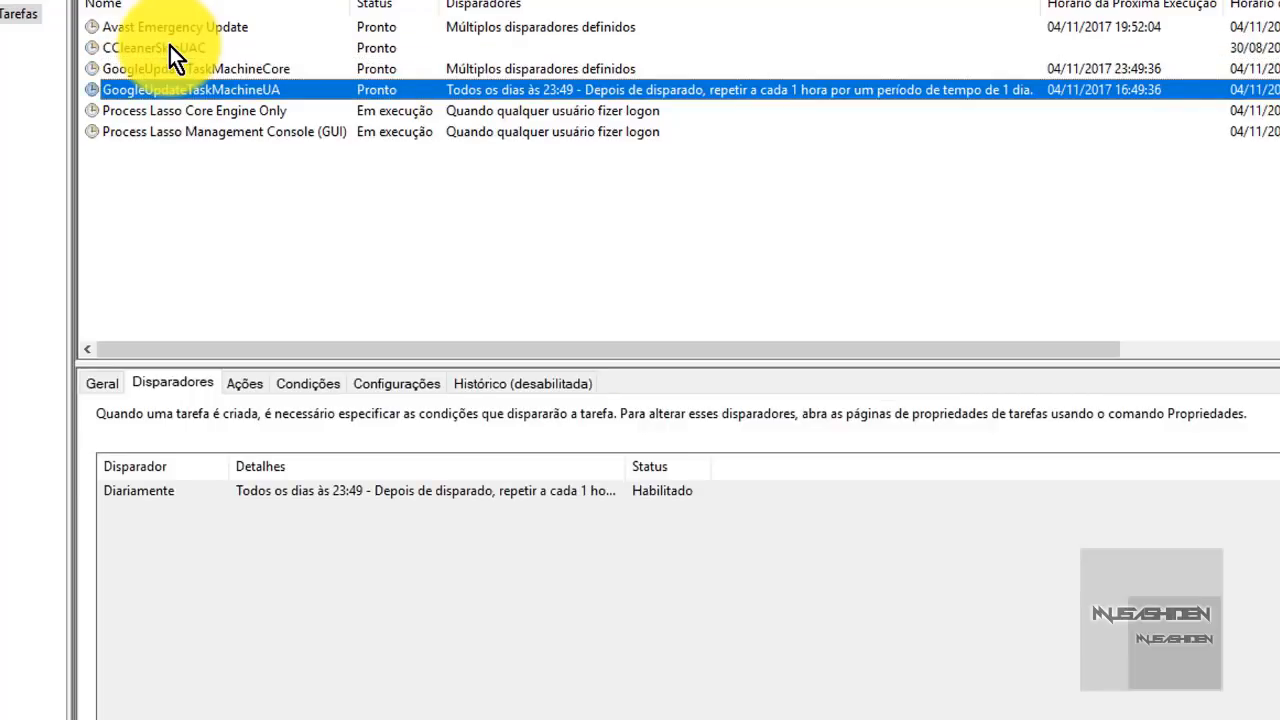
pyautogui.press('Down')
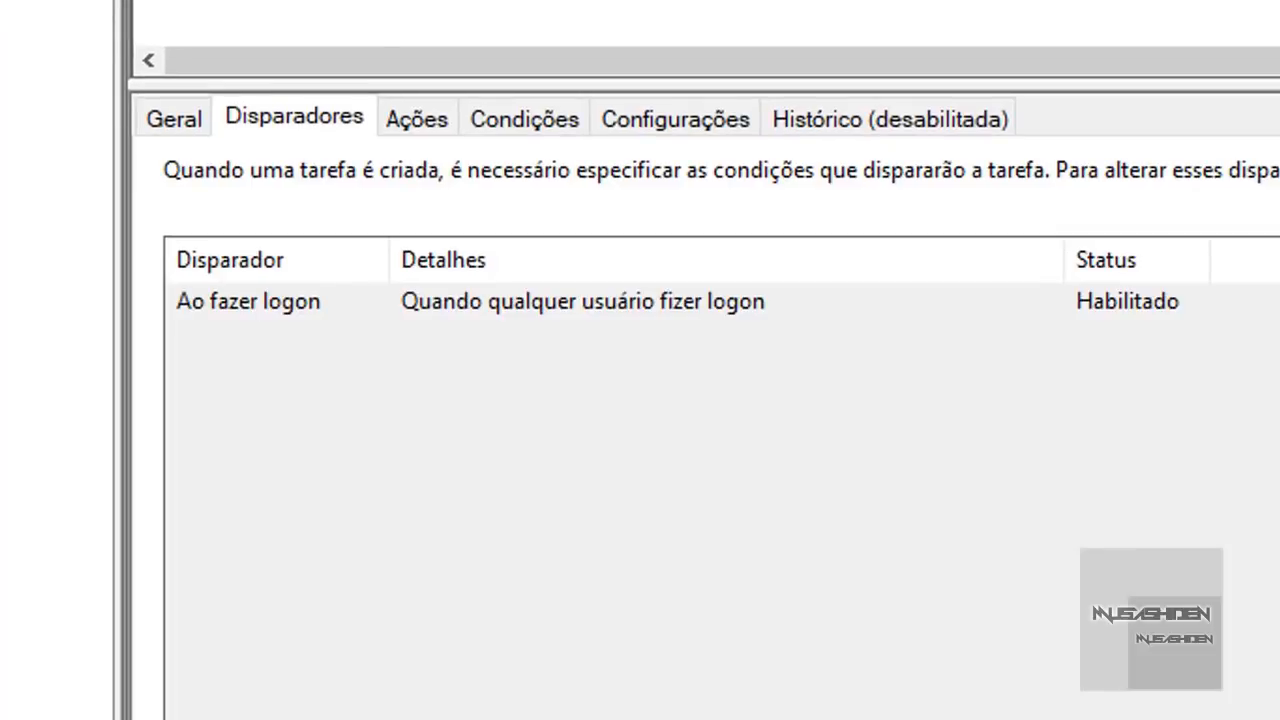
pyautogui.press('Down')
pyautogui.press('Down')
pyautogui.press('Down')
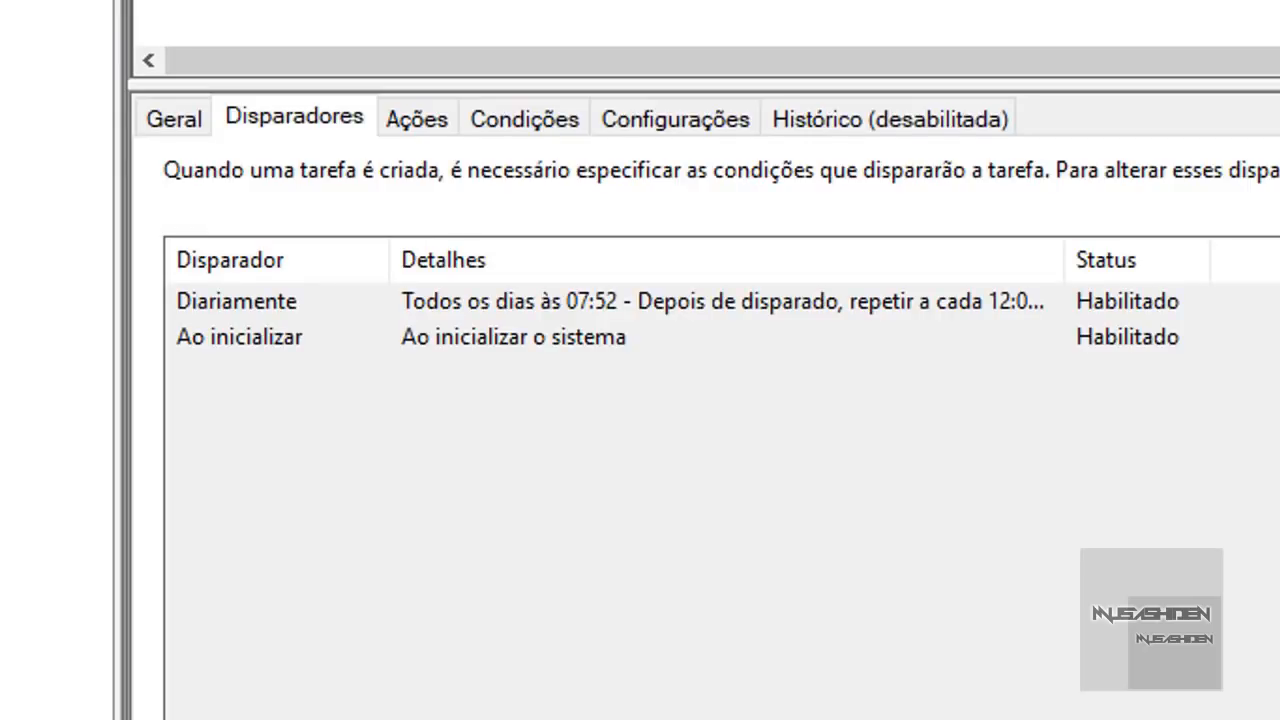
pyautogui.click(262, 28)
pyautogui.click(272, 77)
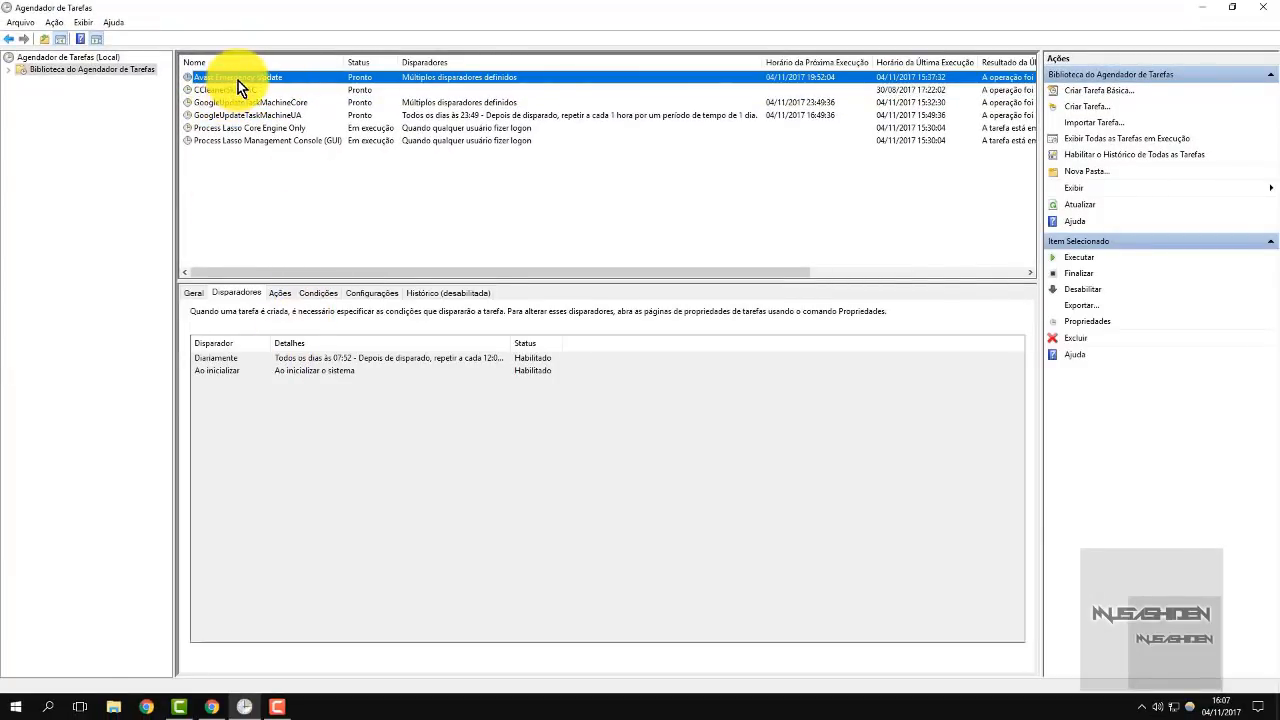
# Step: Try to change the start time of the Avast Emergency Update task's daily trigger to 14:52:04
pyautogui.doubleClick(238, 80)
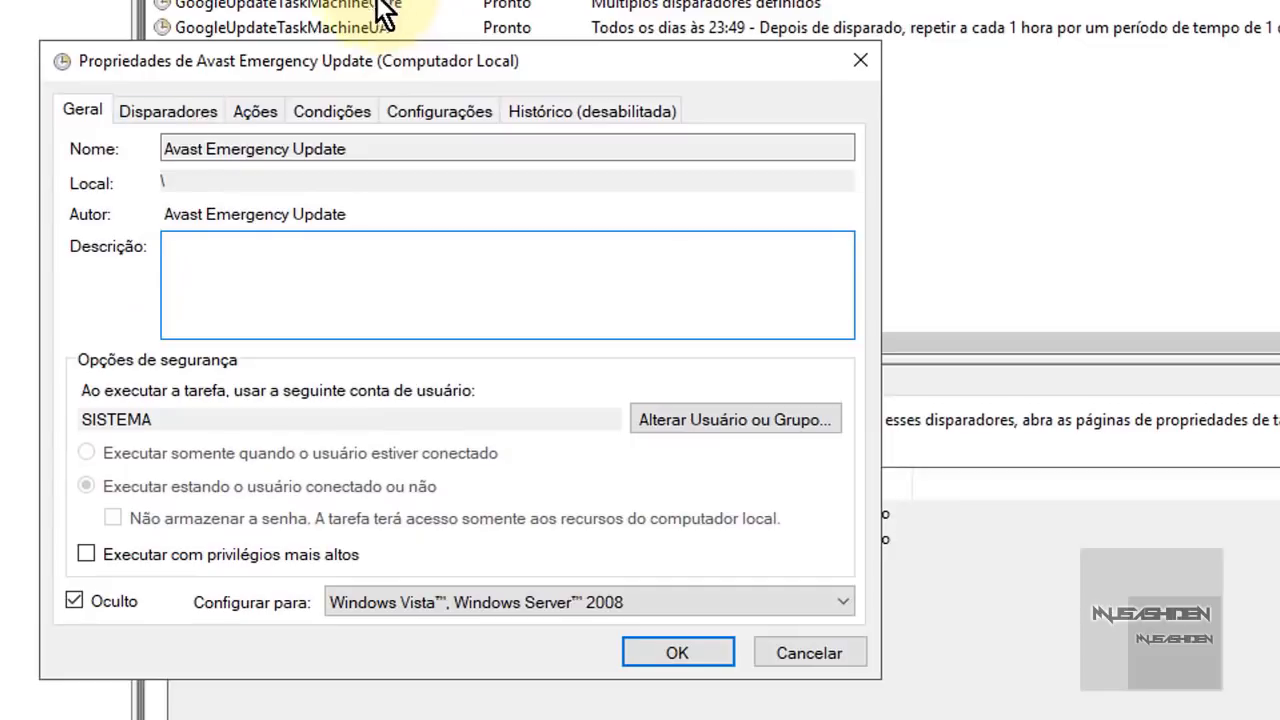
pyautogui.click(168, 111)
pyautogui.click(388, 244)
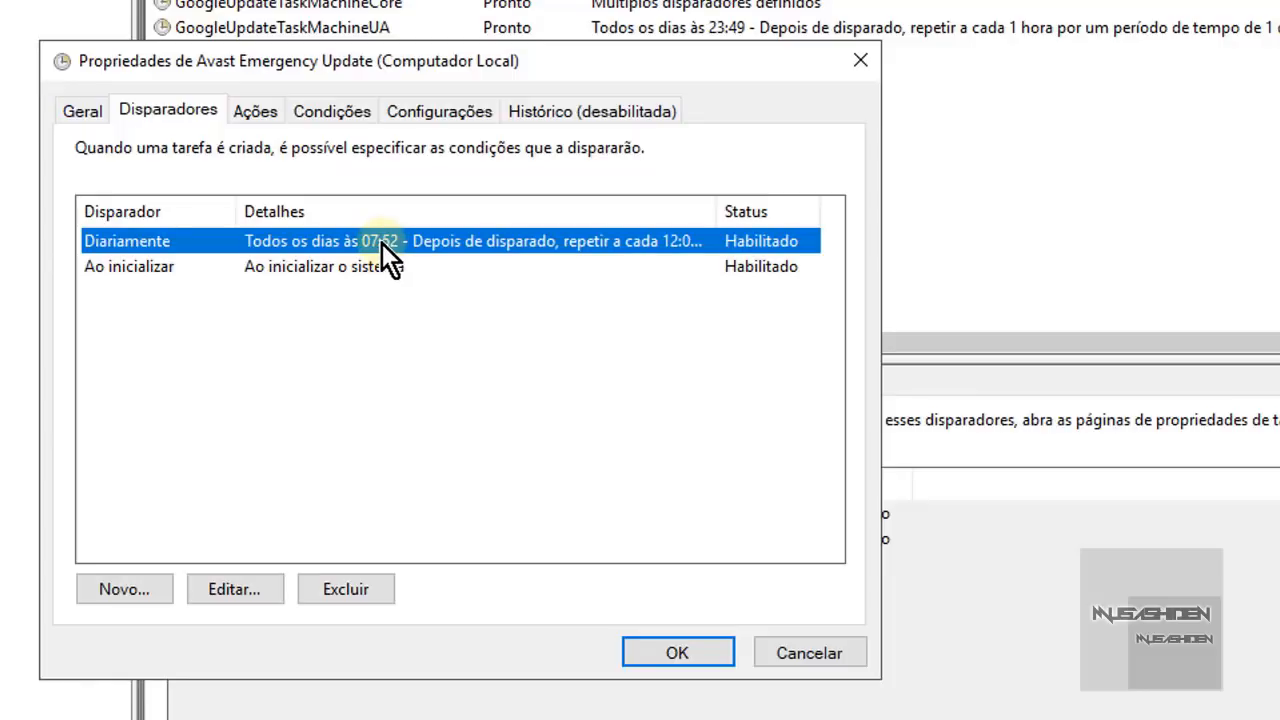
pyautogui.click(238, 590)
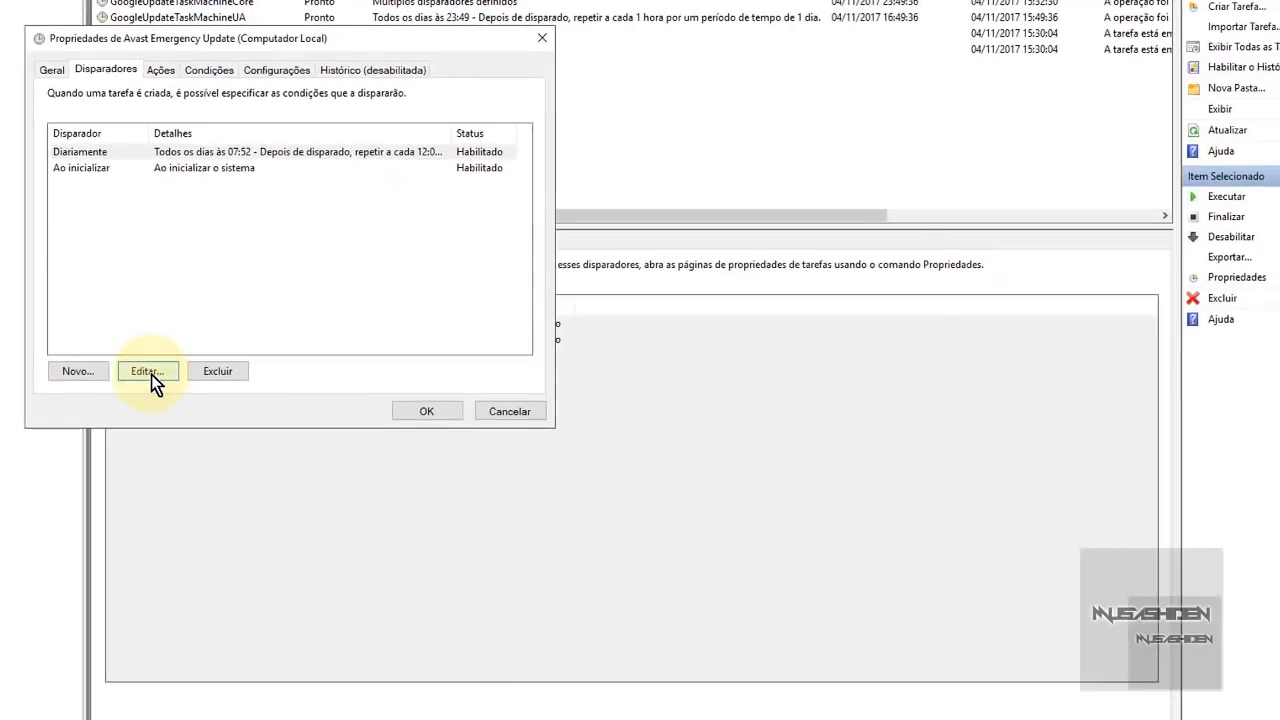
pyautogui.click(238, 590)
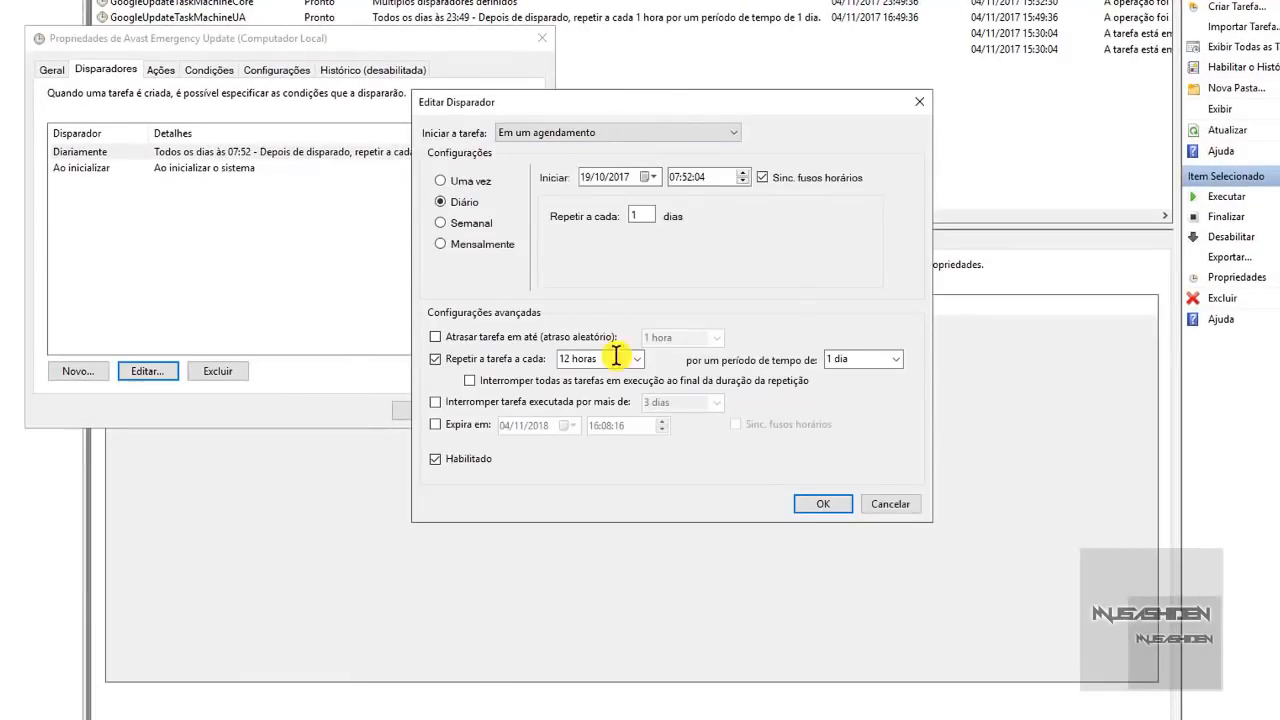
pyautogui.click(680, 177)
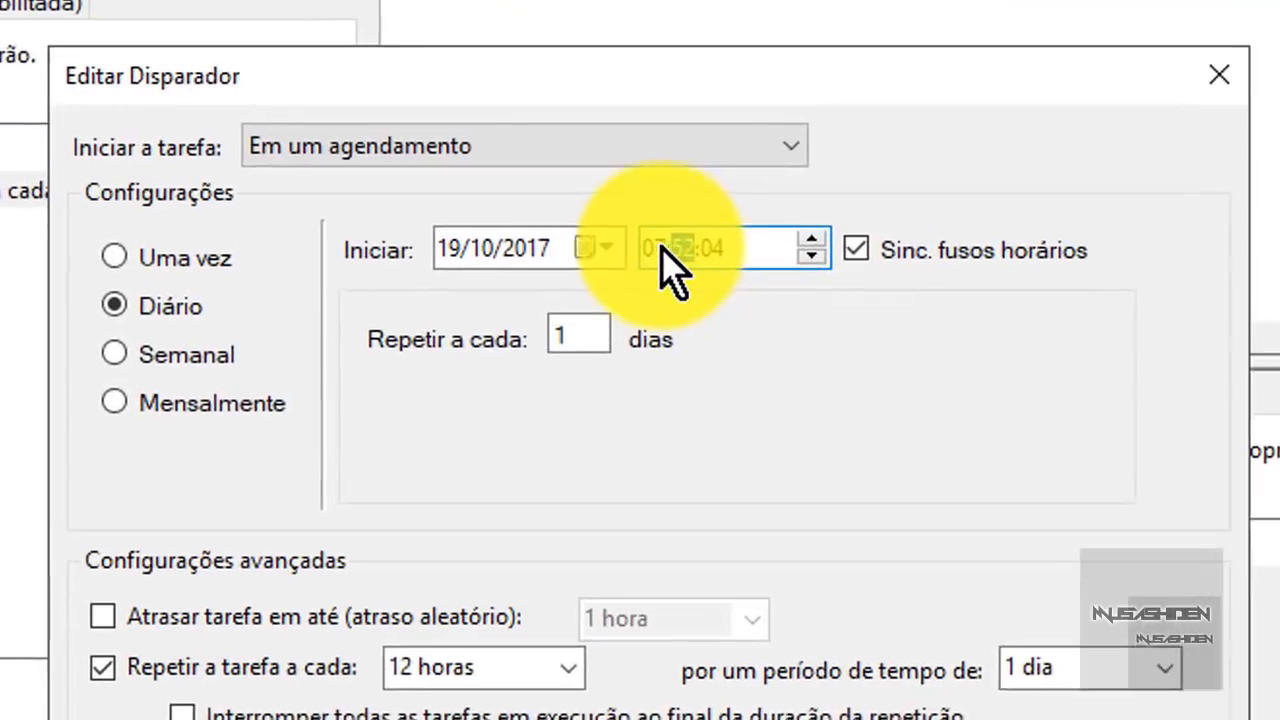
pyautogui.click(656, 250)
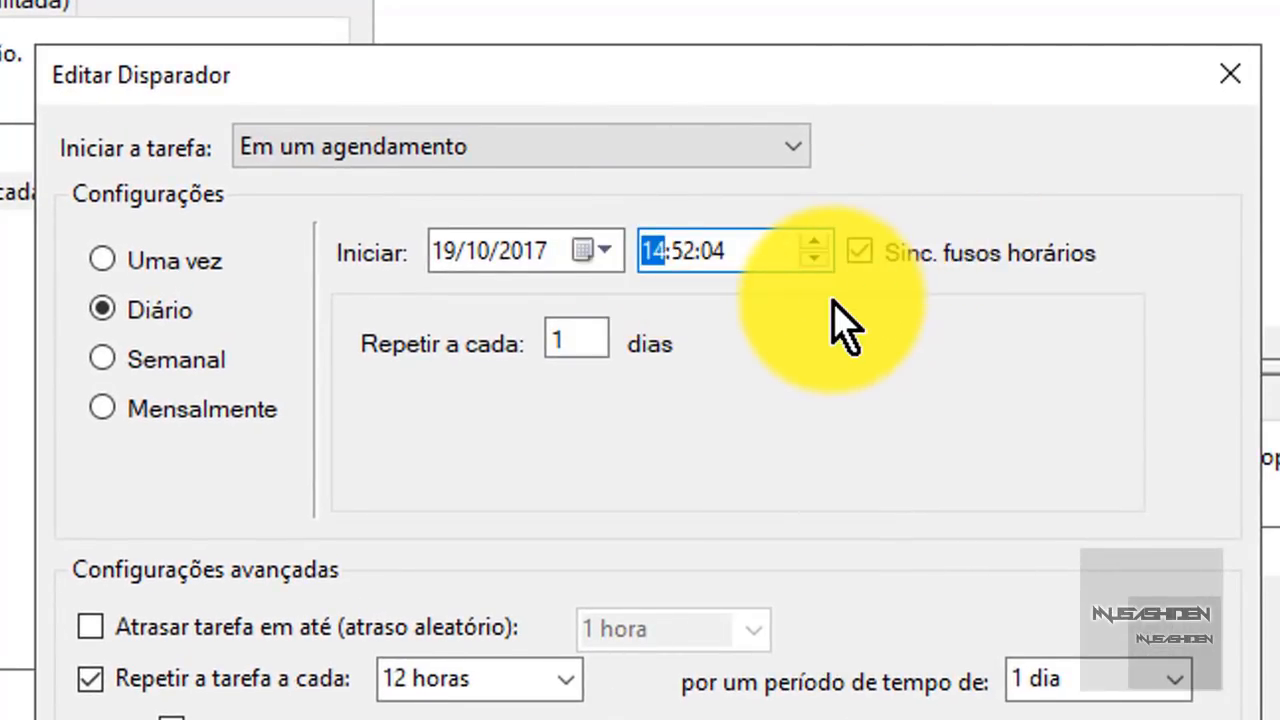
pyautogui.click(1150, 719)
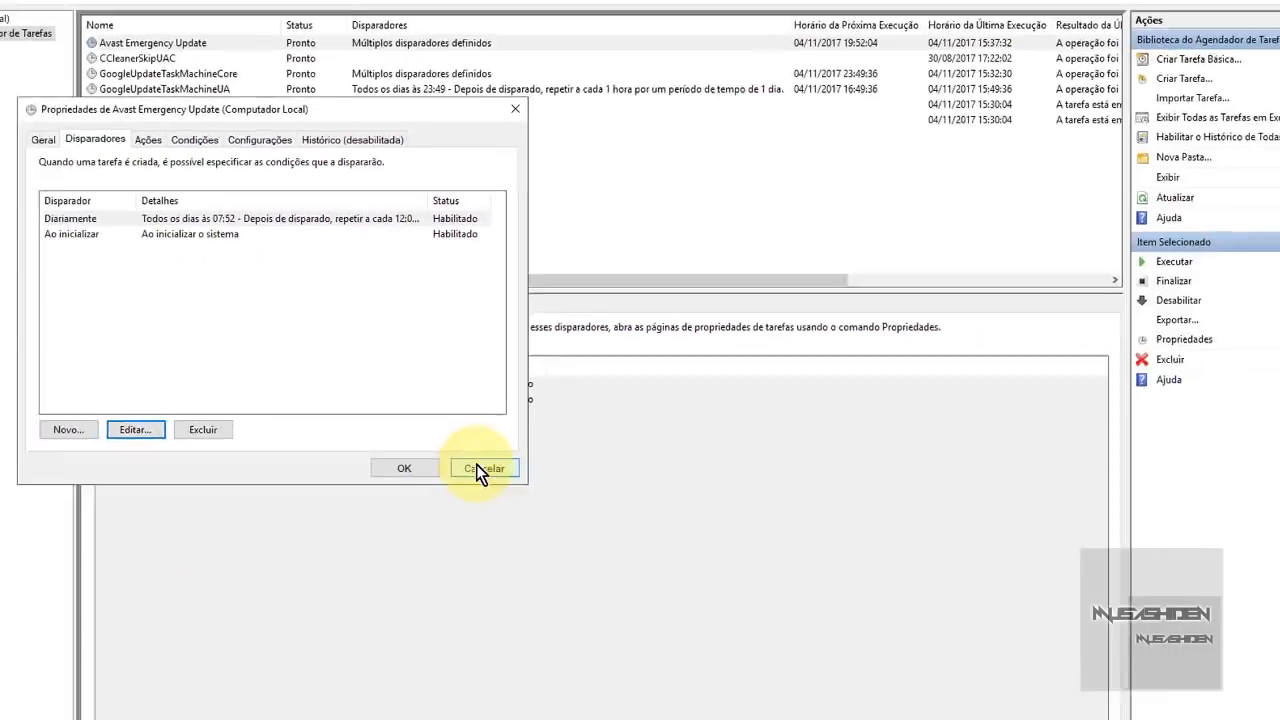
pyautogui.click(477, 467)
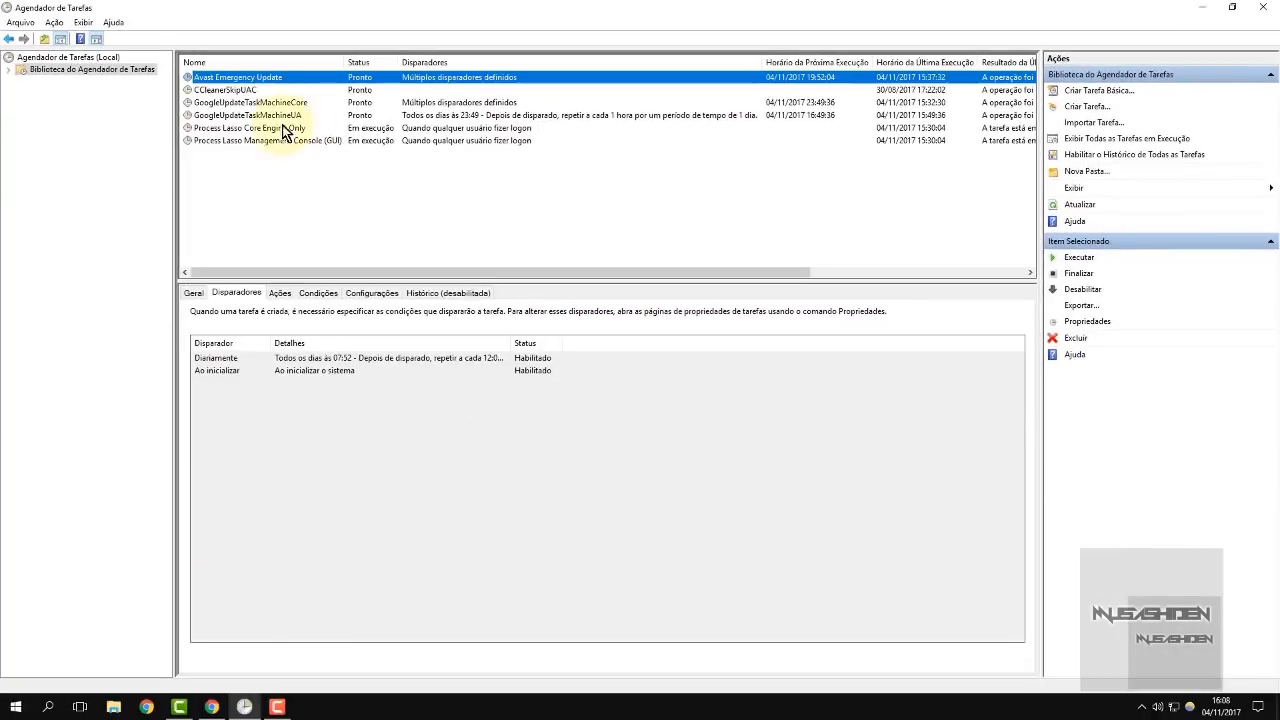
# Step: Review the triggers of the Google update and Process Lasso tasks once more, comparing them with Avast Emergency Update
pyautogui.click(236, 89)
pyautogui.click(245, 115)
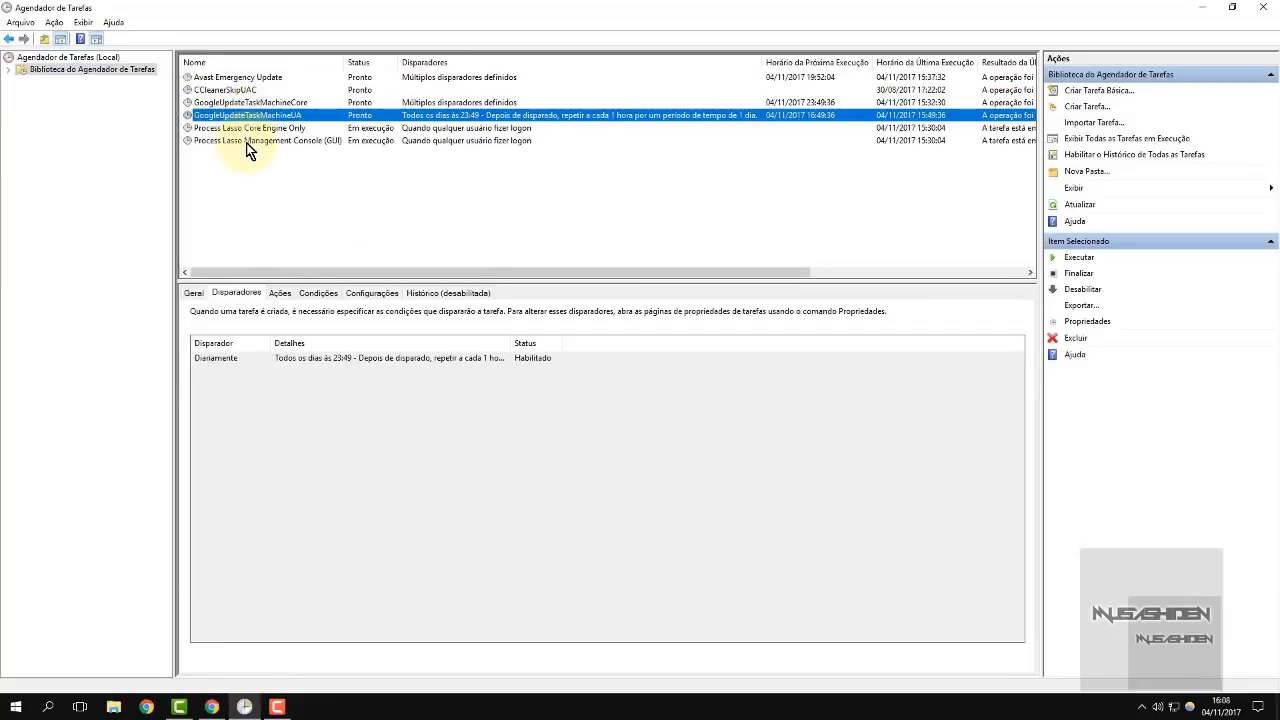
pyautogui.click(256, 141)
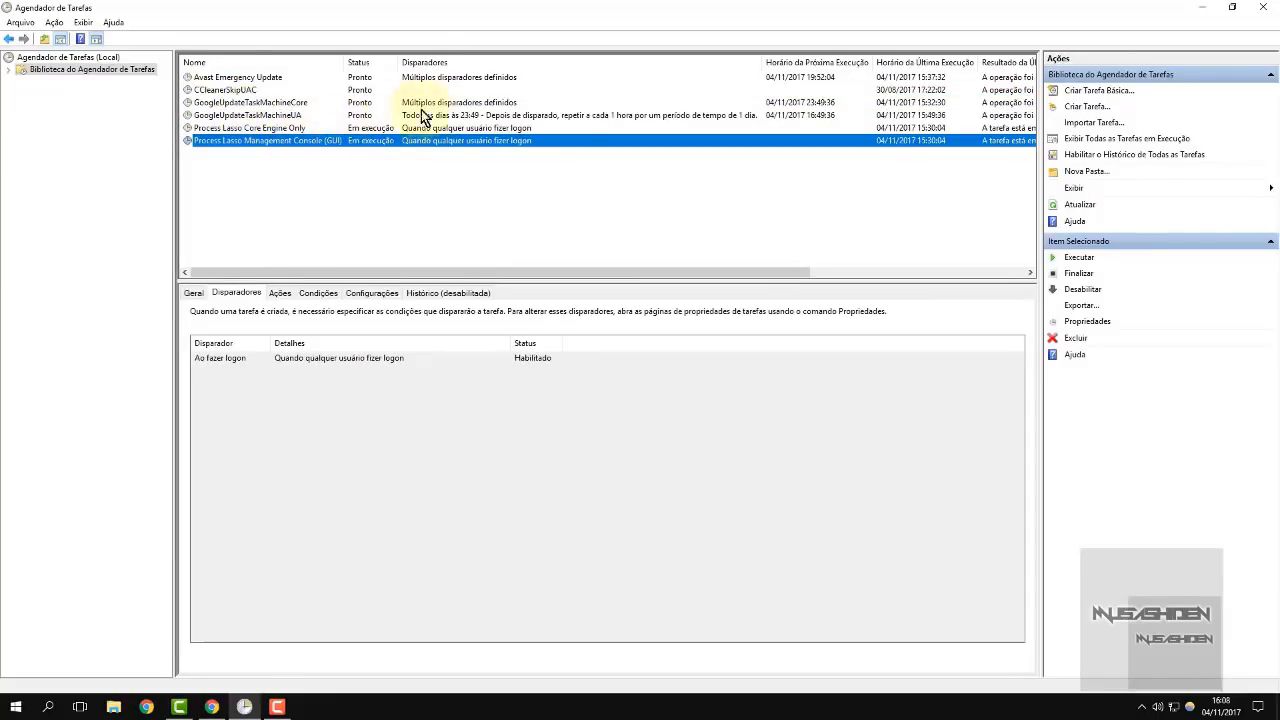
pyautogui.click(282, 78)
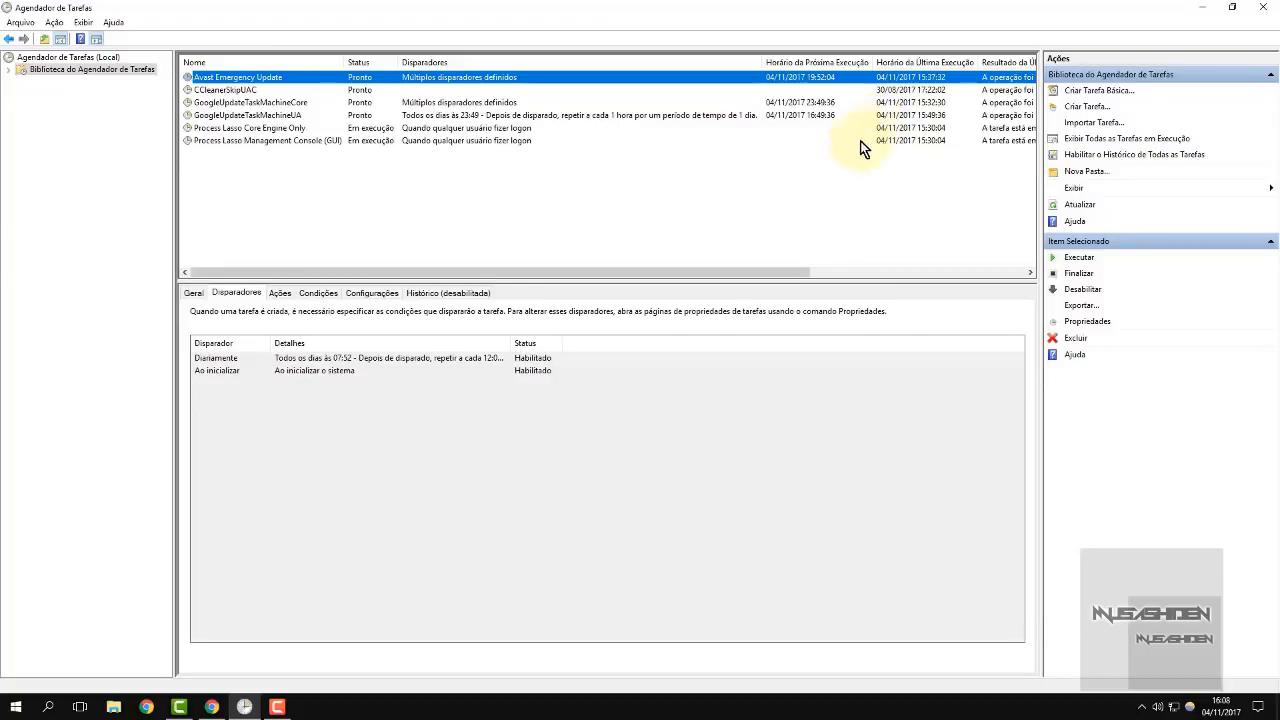
pyautogui.click(255, 103)
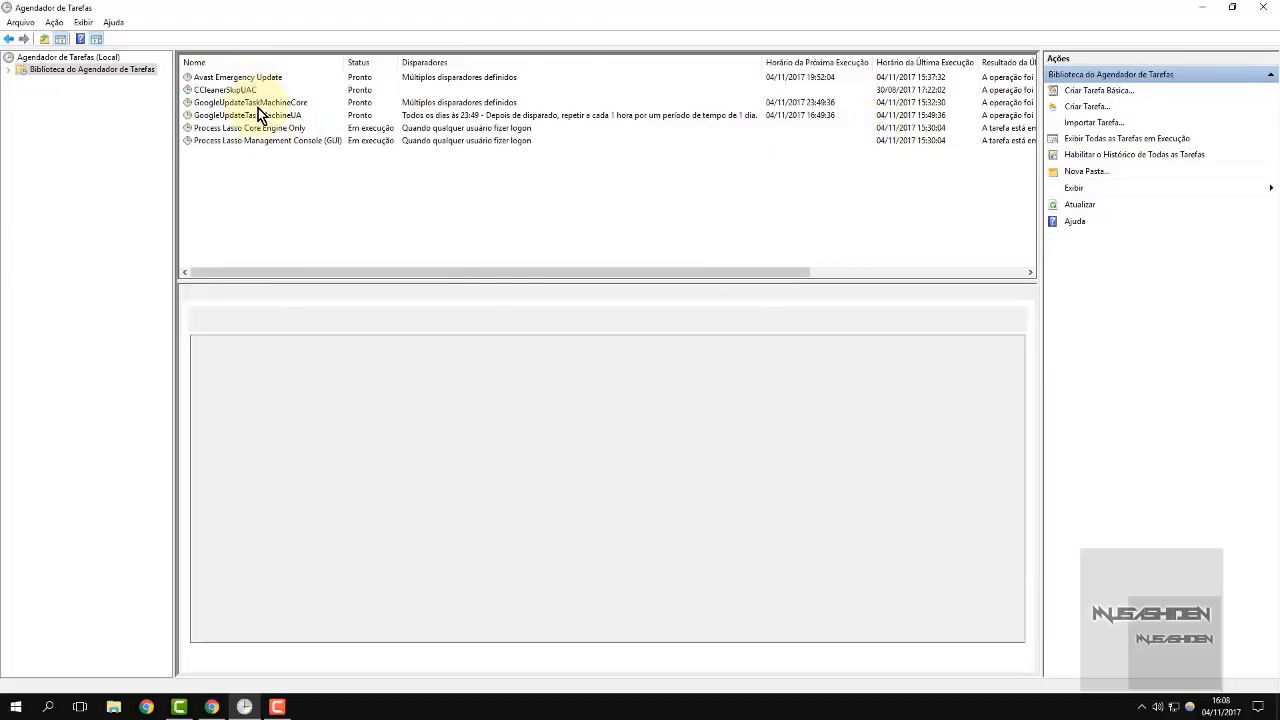
pyautogui.click(269, 131)
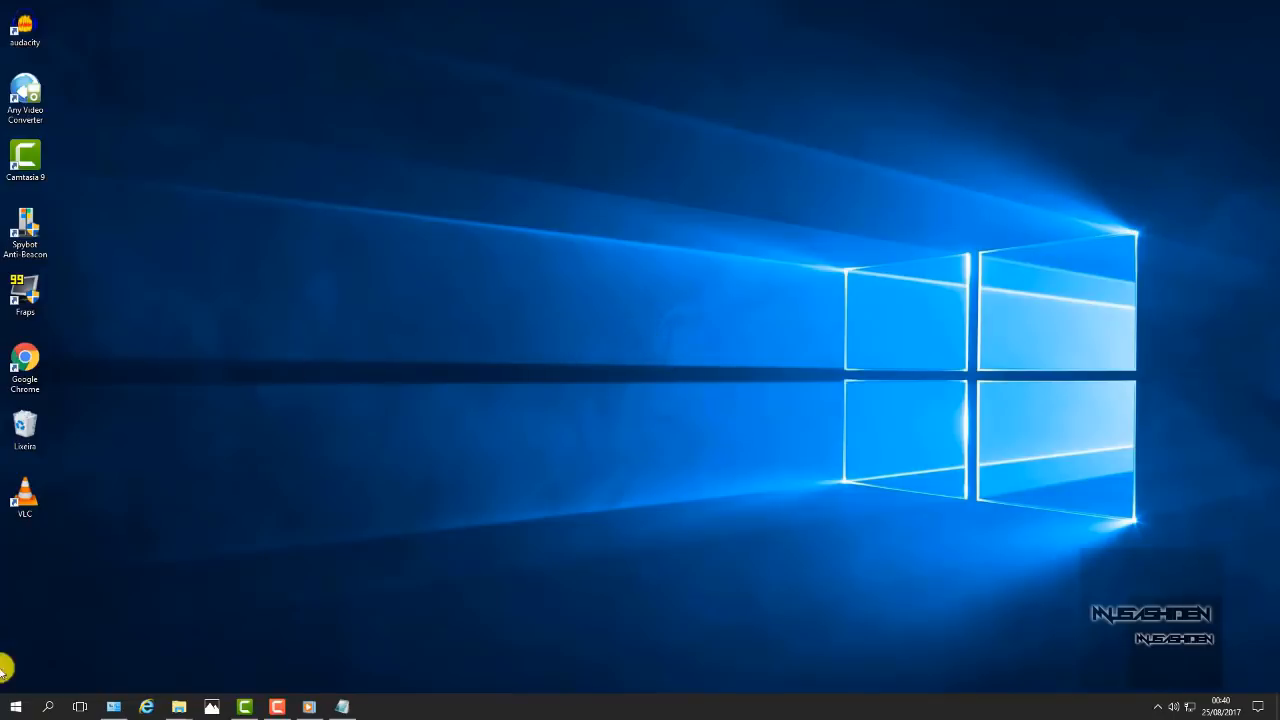
# Step: Search for "services.msc" and open the Windows Services console
pyautogui.click(15, 707)
pyautogui.write('servic')
pyautogui.write('es.msc')
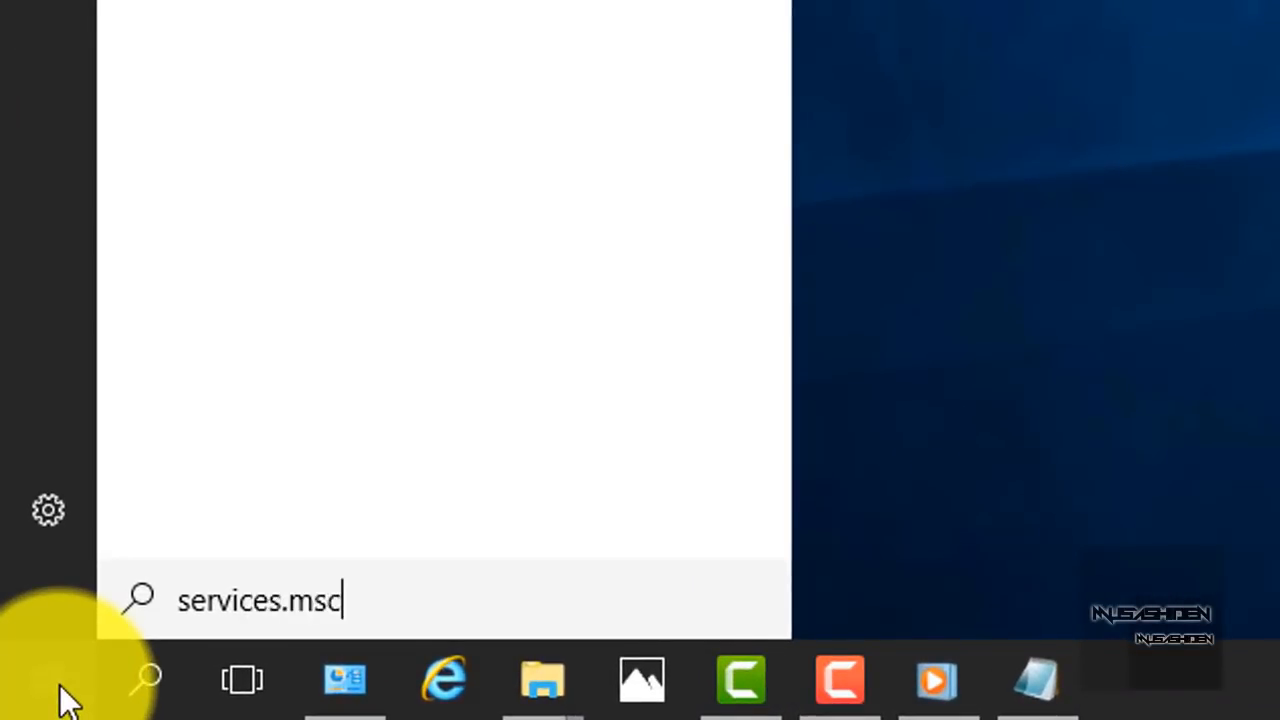
pyautogui.press('Return')
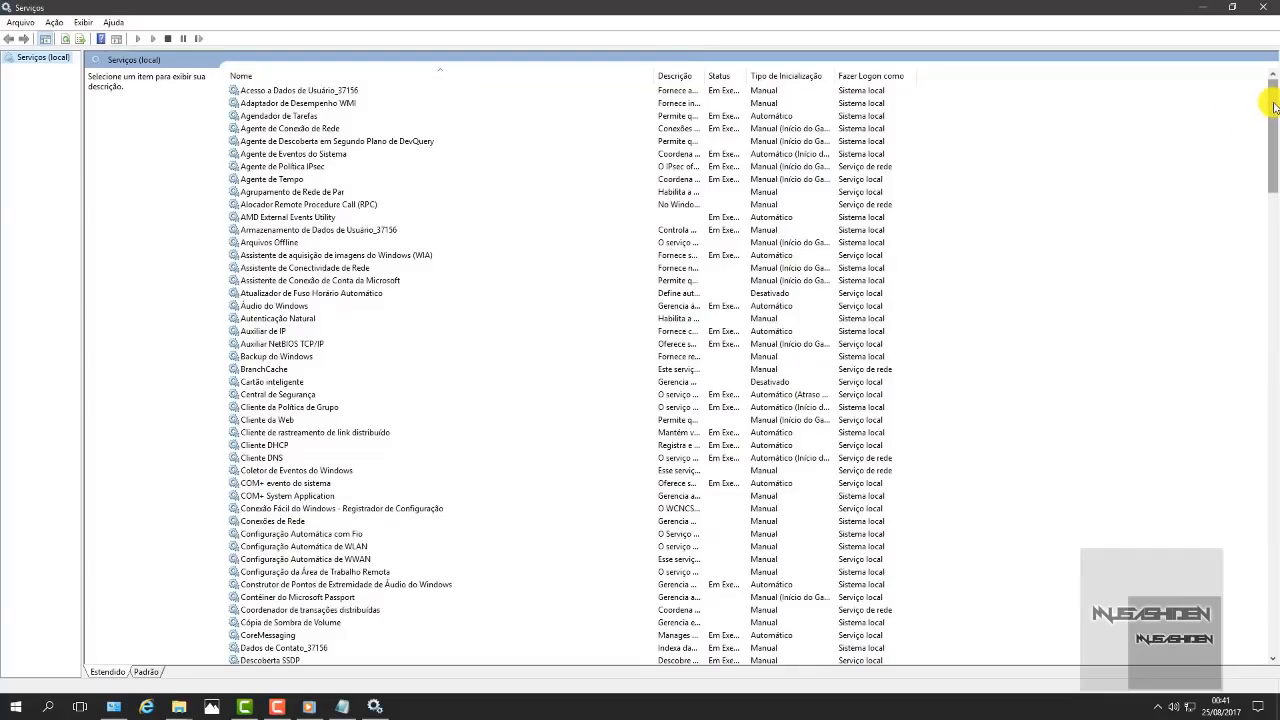
# Step: Set the startup type of the Serviço de transferência inteligente de tela de fundo (BITS) to Desativado and confirm its properties
pyautogui.moveTo(1275, 107); pyautogui.dragTo(1270, 580)
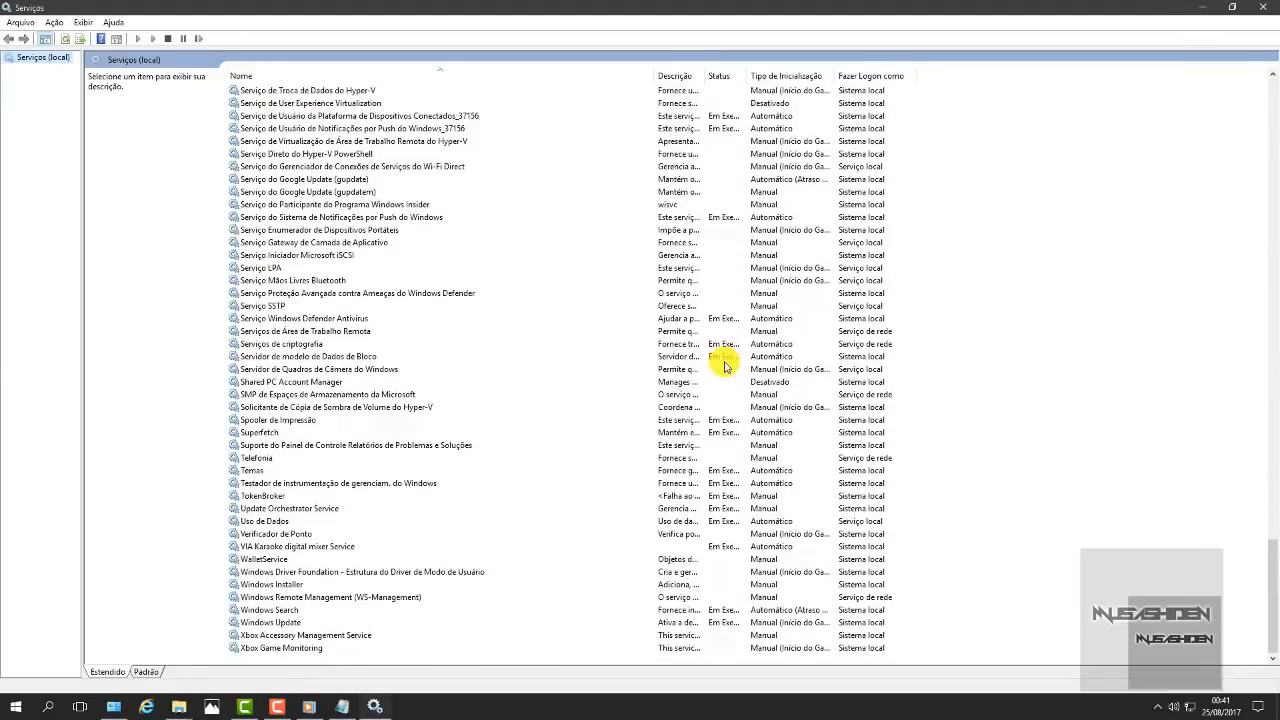
pyautogui.scroll(3, 600, 280)
pyautogui.click(508, 194)
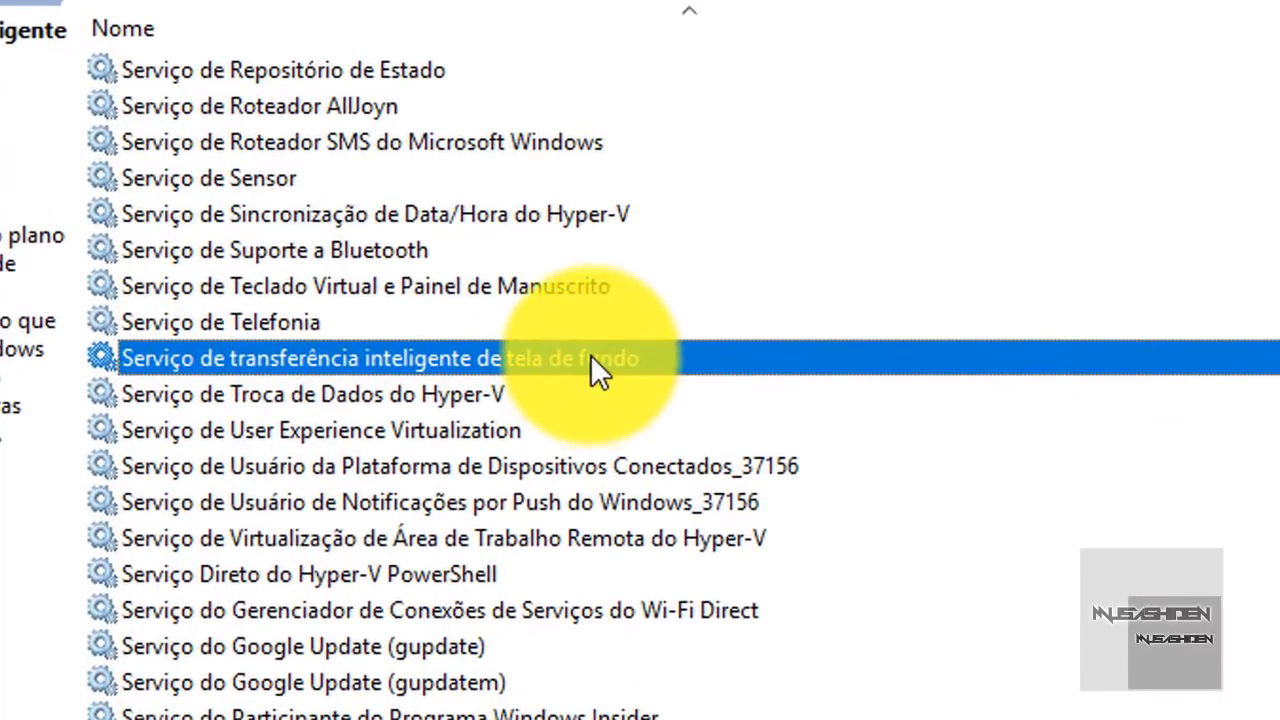
pyautogui.doubleClick(630, 360)
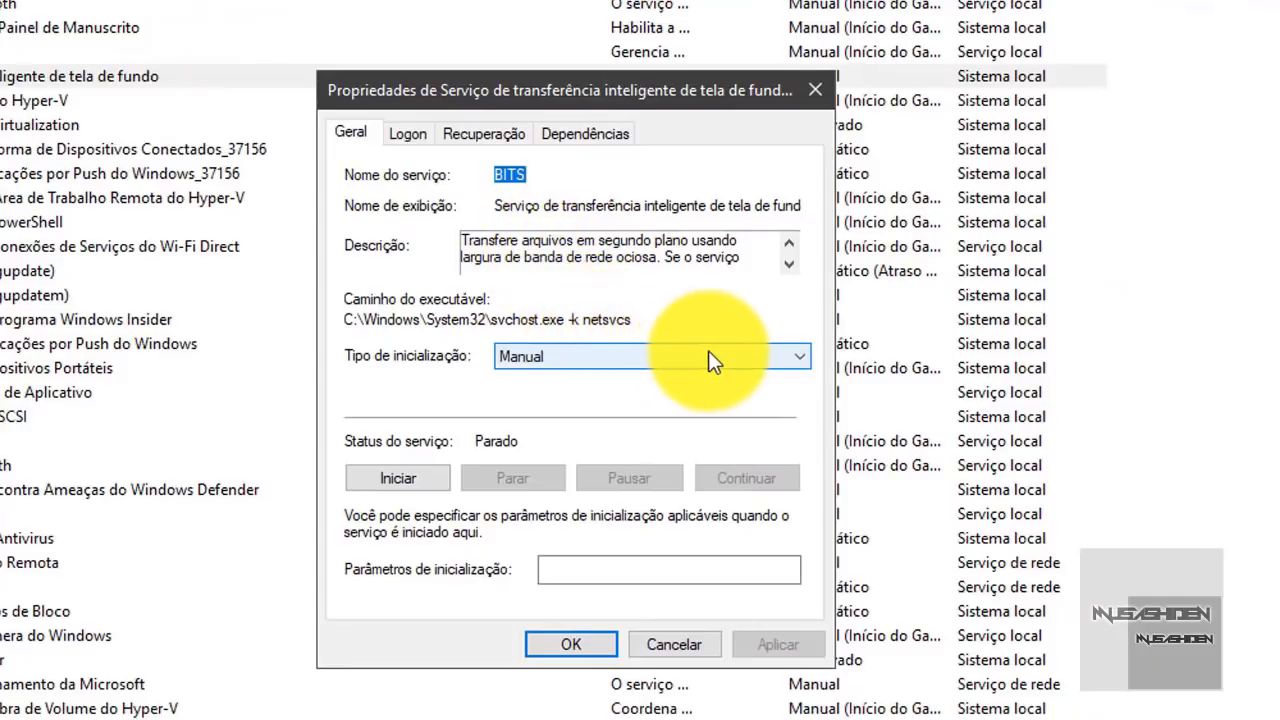
pyautogui.click(844, 426)
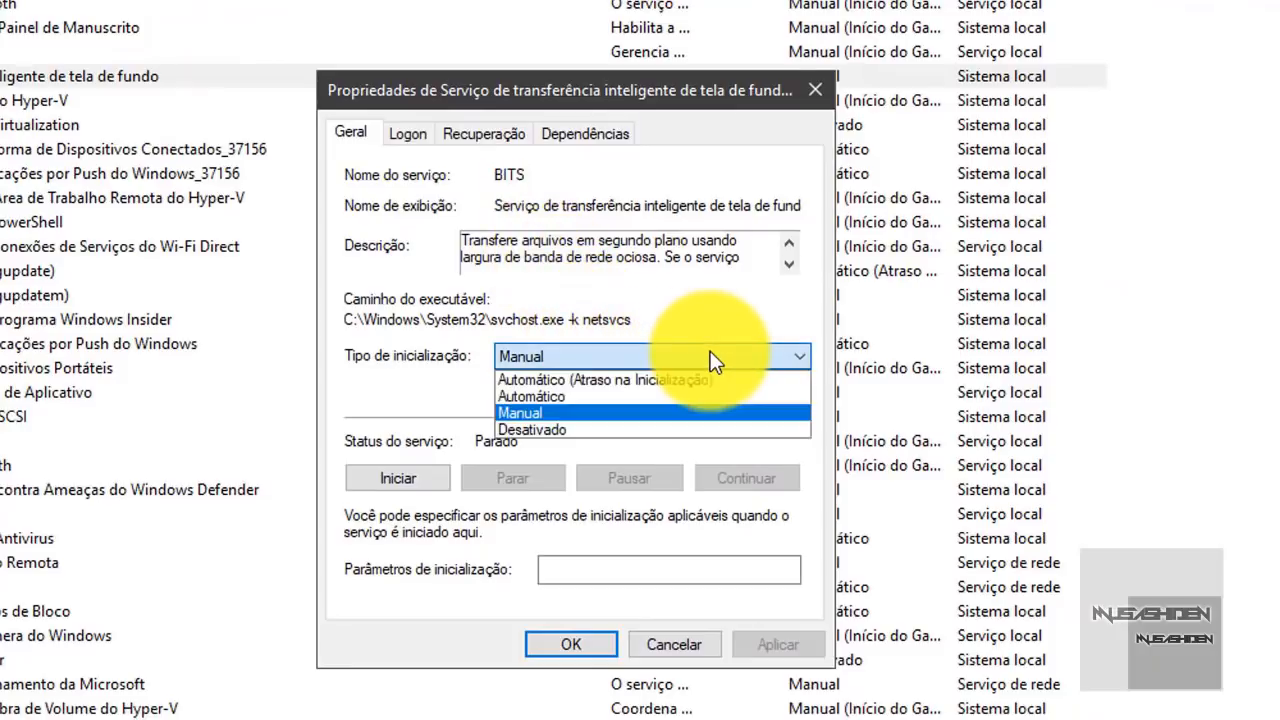
pyautogui.click(564, 431)
pyautogui.click(765, 648)
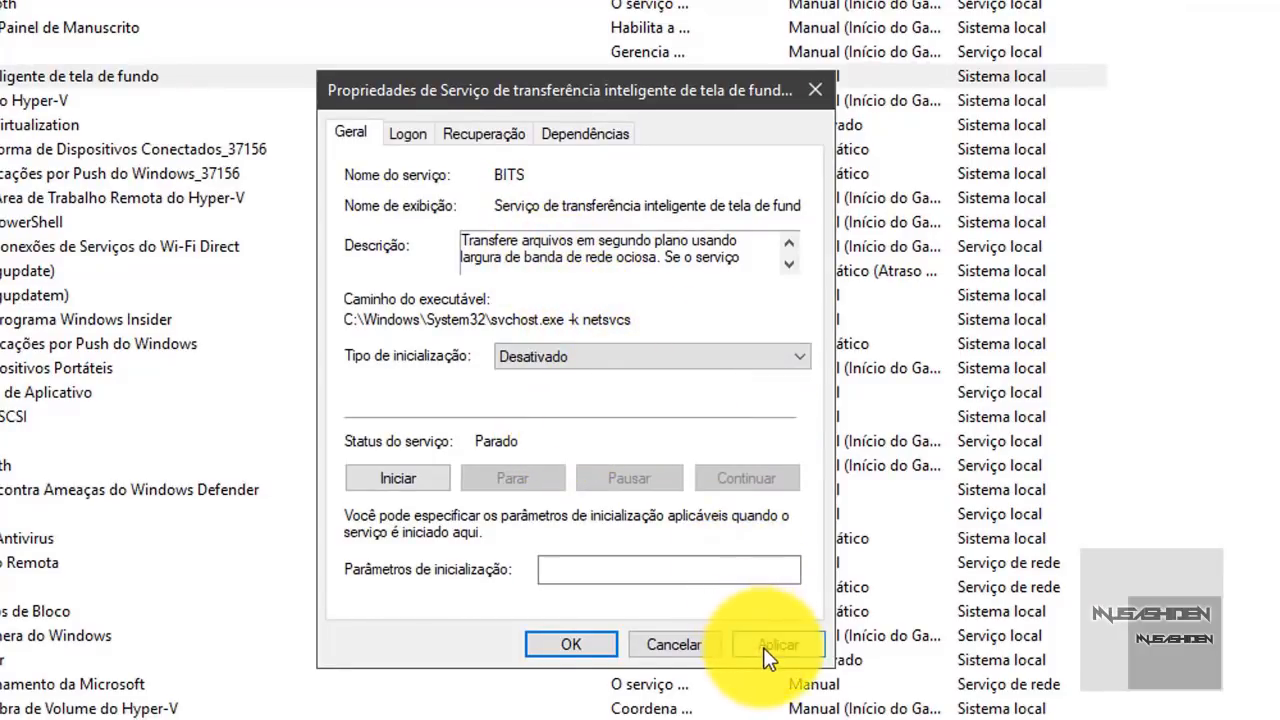
pyautogui.click(580, 647)
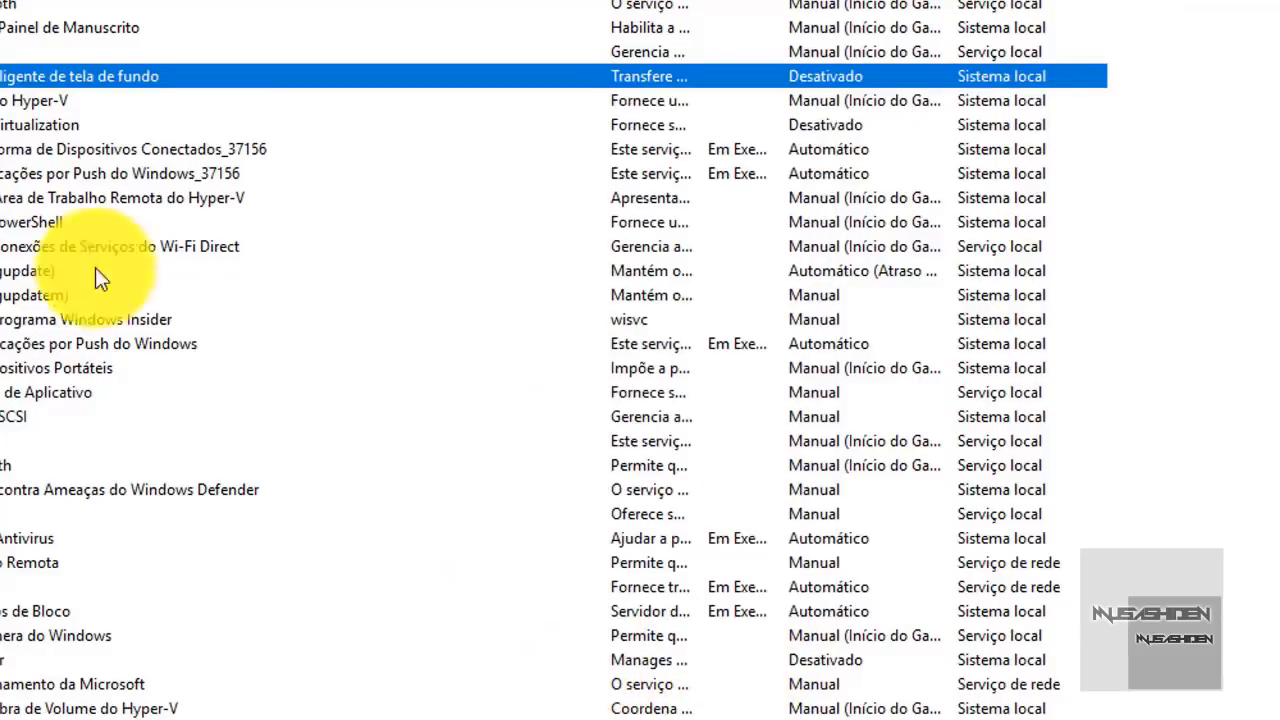
# Step: Try to set the startup type of the Spooler de Impressão service to Desativado
pyautogui.click(41, 174)
pyautogui.scroll(-3, 34, 75)
pyautogui.scroll(6, 42, 40)
pyautogui.scroll(-5, 47, 36)
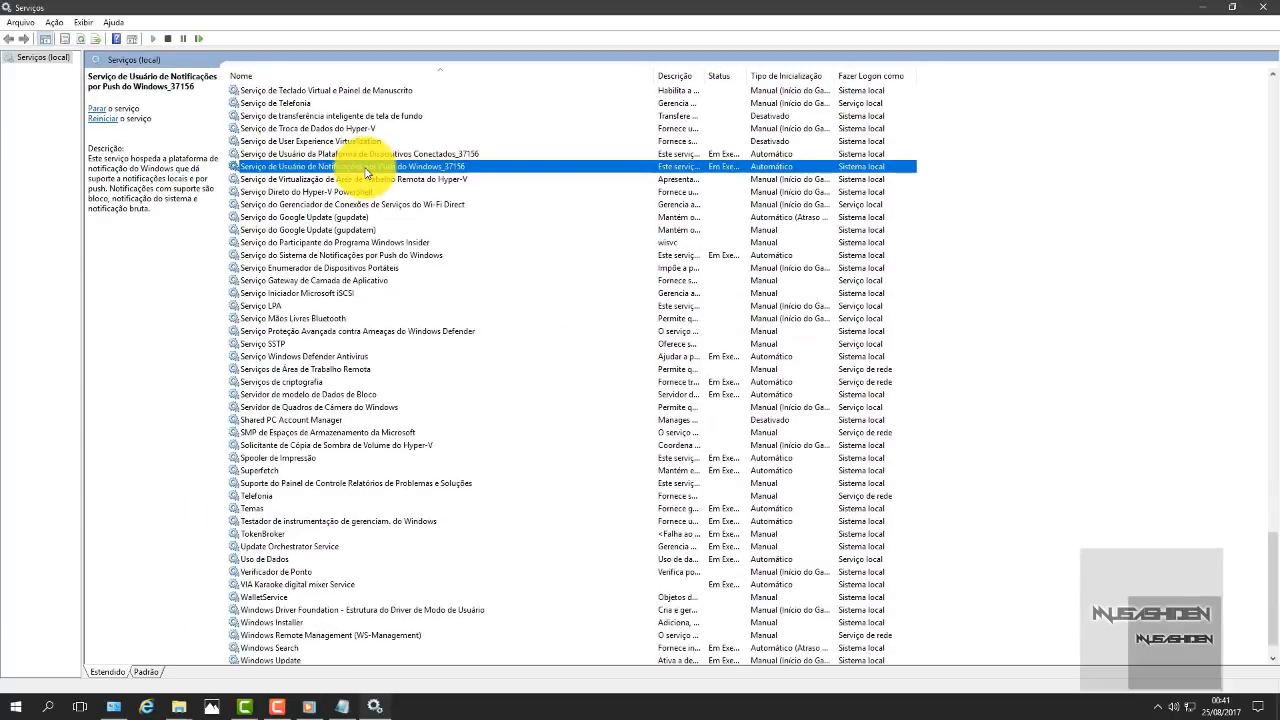
pyautogui.scroll(-1, 366, 173)
pyautogui.click(248, 424)
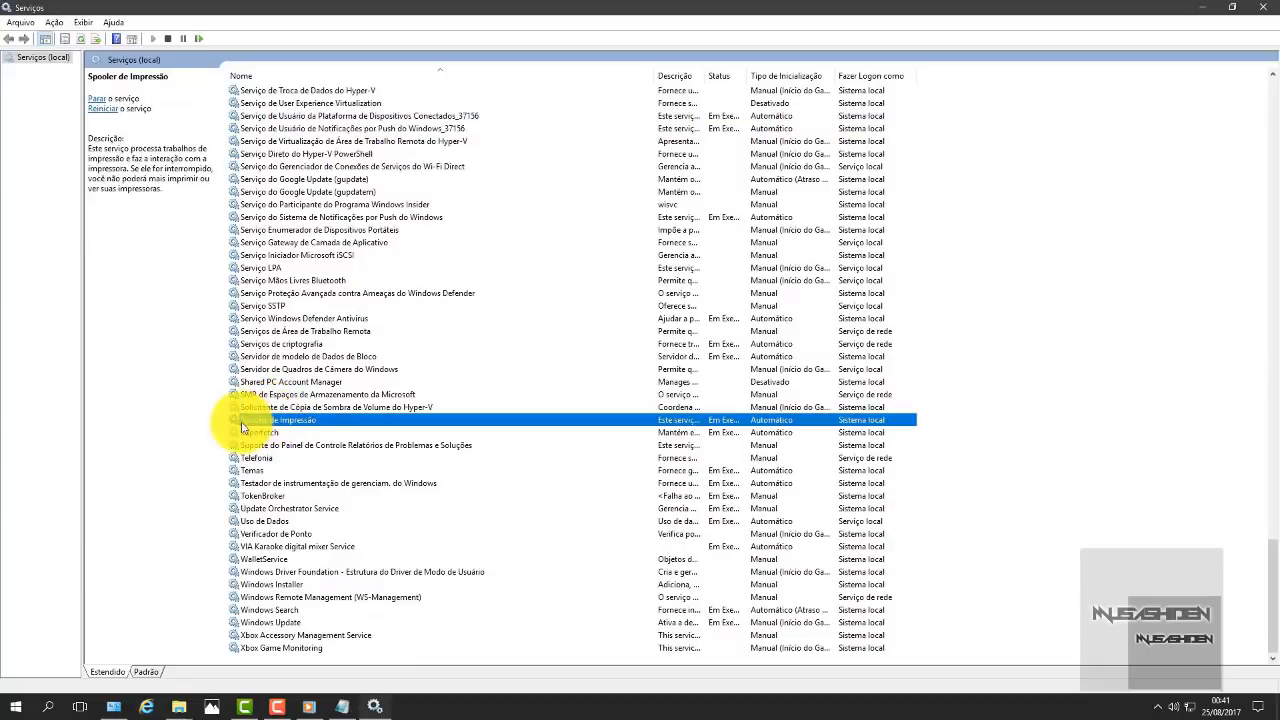
pyautogui.doubleClick(335, 428)
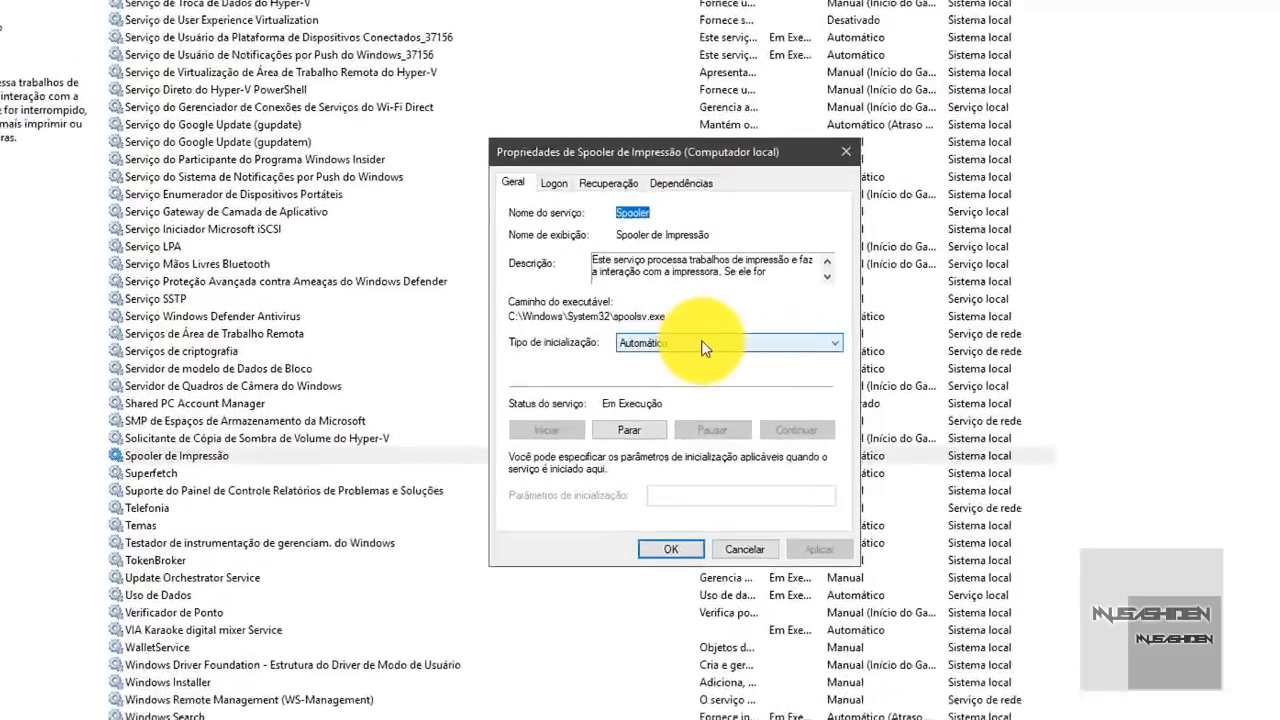
pyautogui.click(640, 337)
pyautogui.click(745, 420)
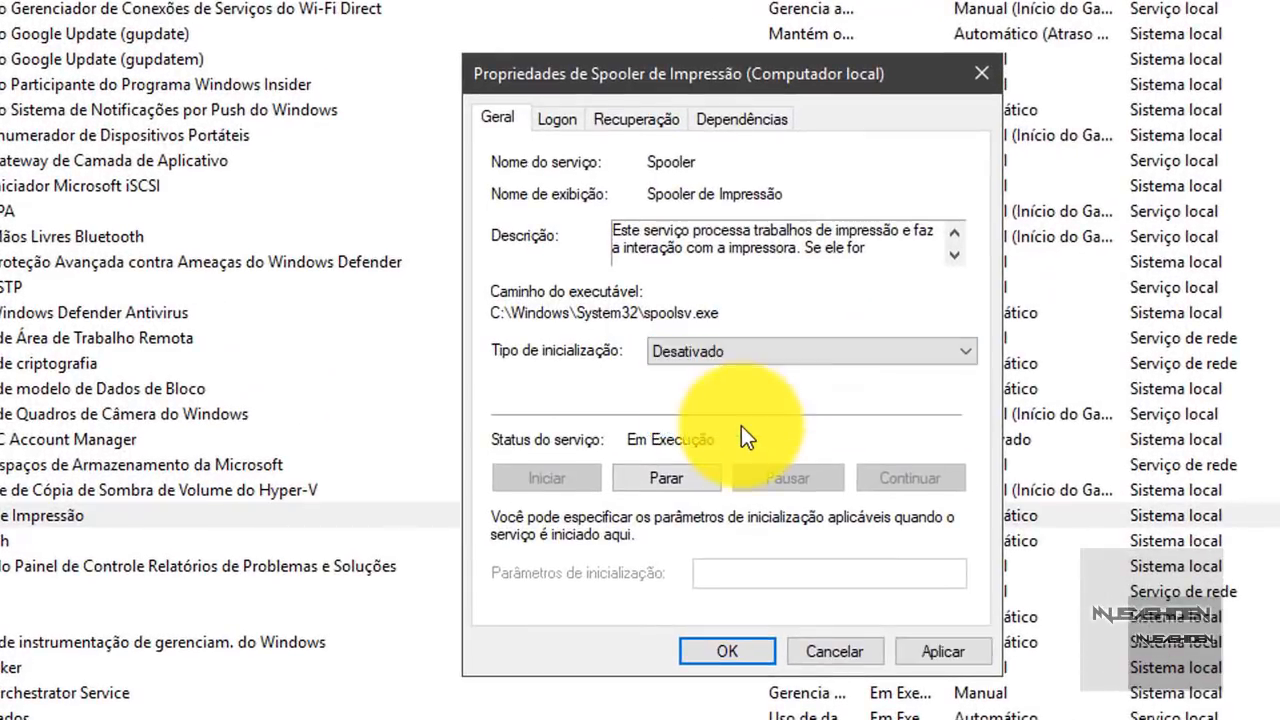
pyautogui.click(745, 350)
pyautogui.click(740, 350)
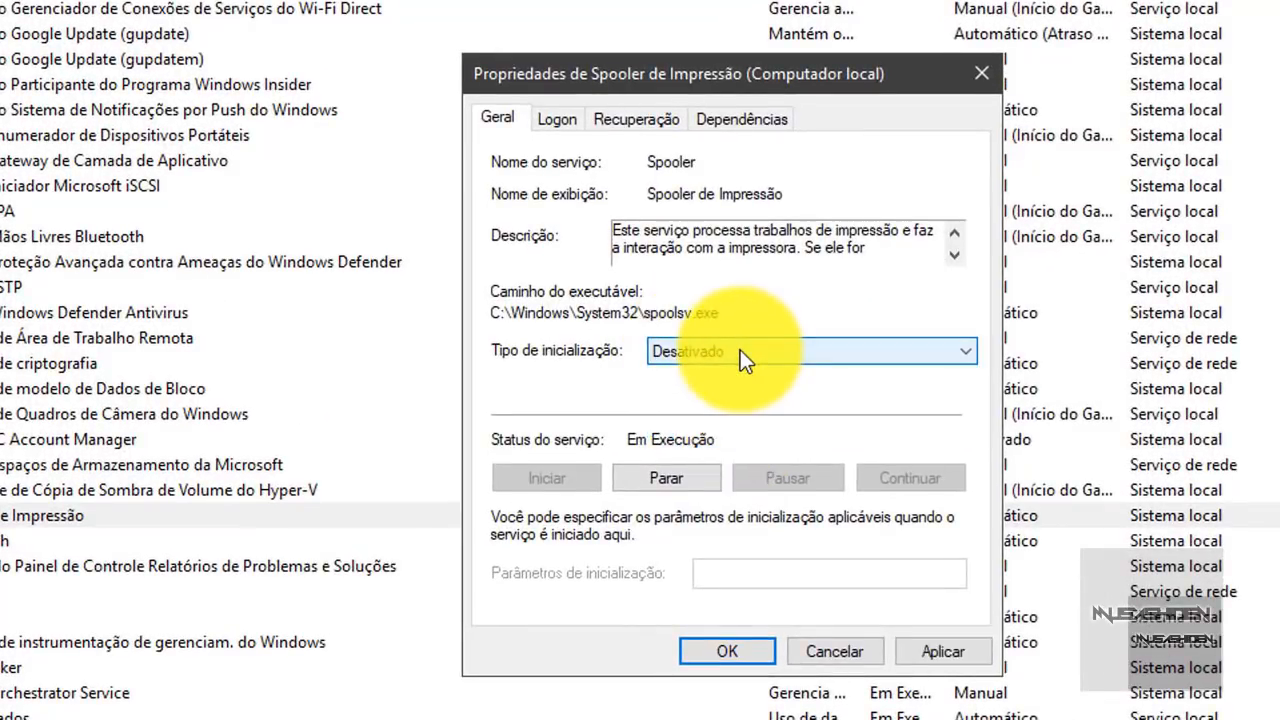
pyautogui.click(740, 350)
pyautogui.click(821, 645)
pyautogui.click(822, 655)
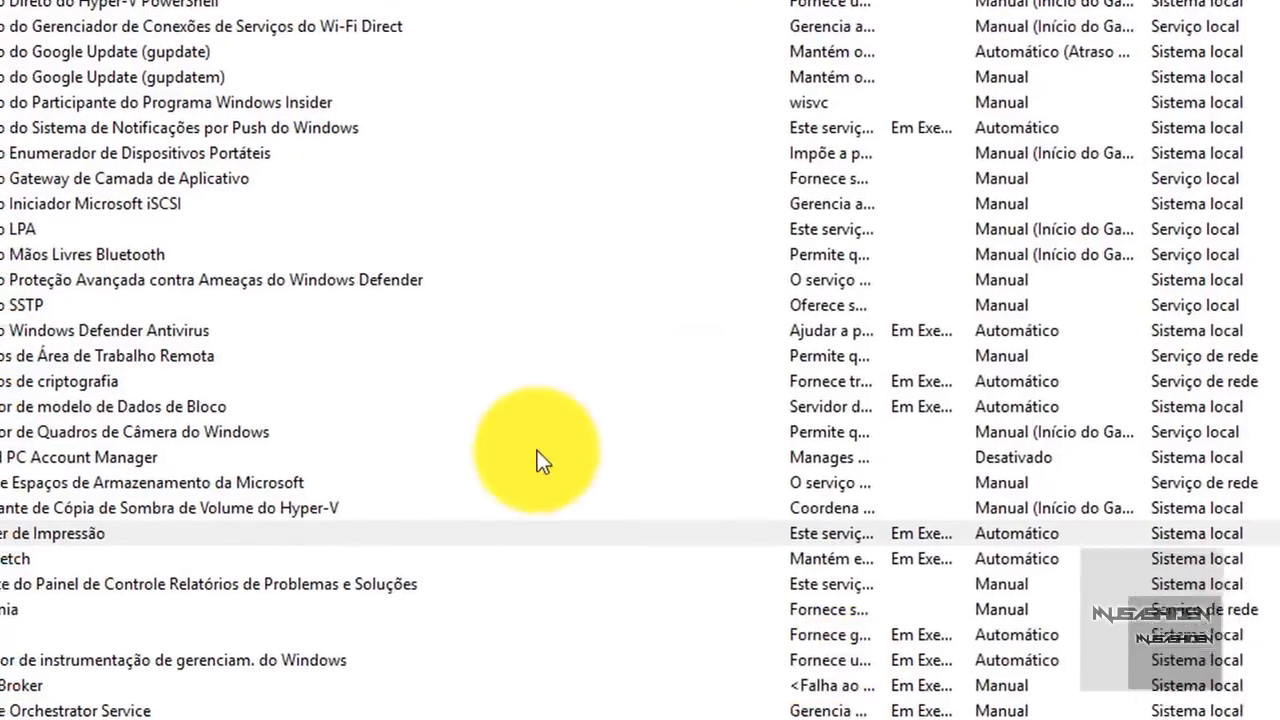
# Step: Find the Serviço de Relatórios de Erro do Windows in the services list and view its properties without changing them
pyautogui.click(129, 215)
pyautogui.scroll(20, 194, 251)
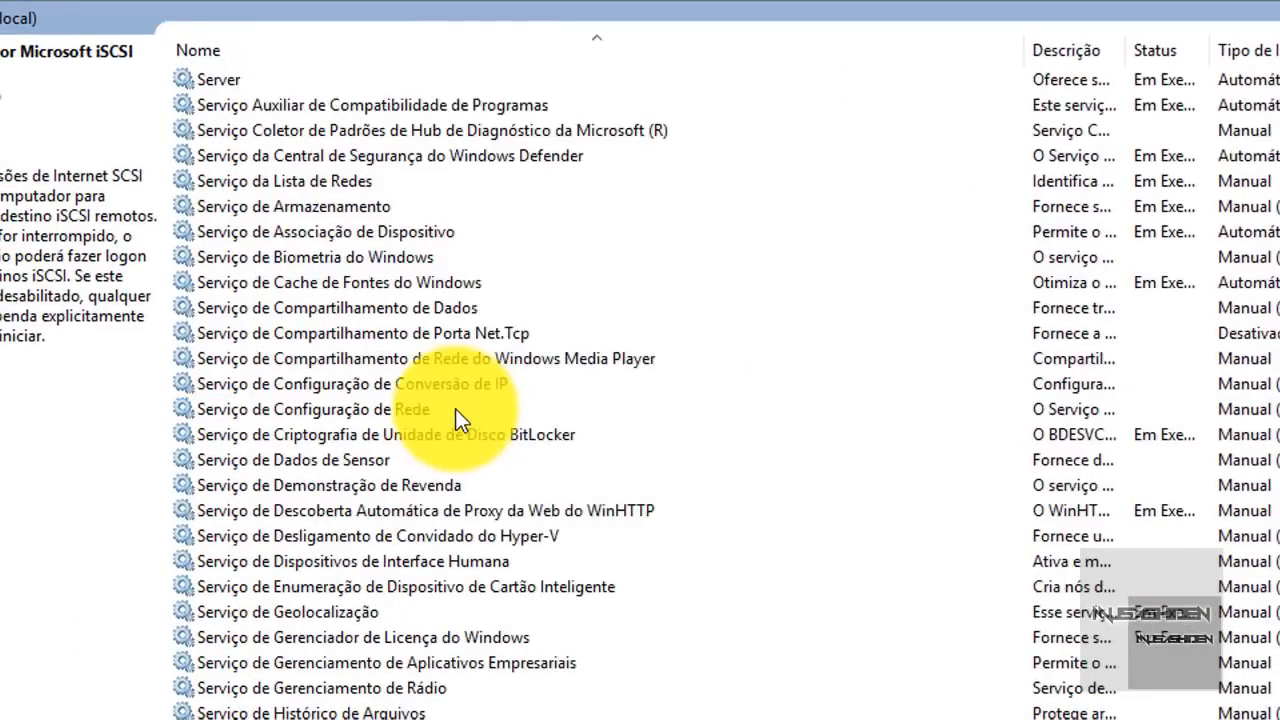
pyautogui.scroll(-6, 455, 408)
pyautogui.click(357, 608)
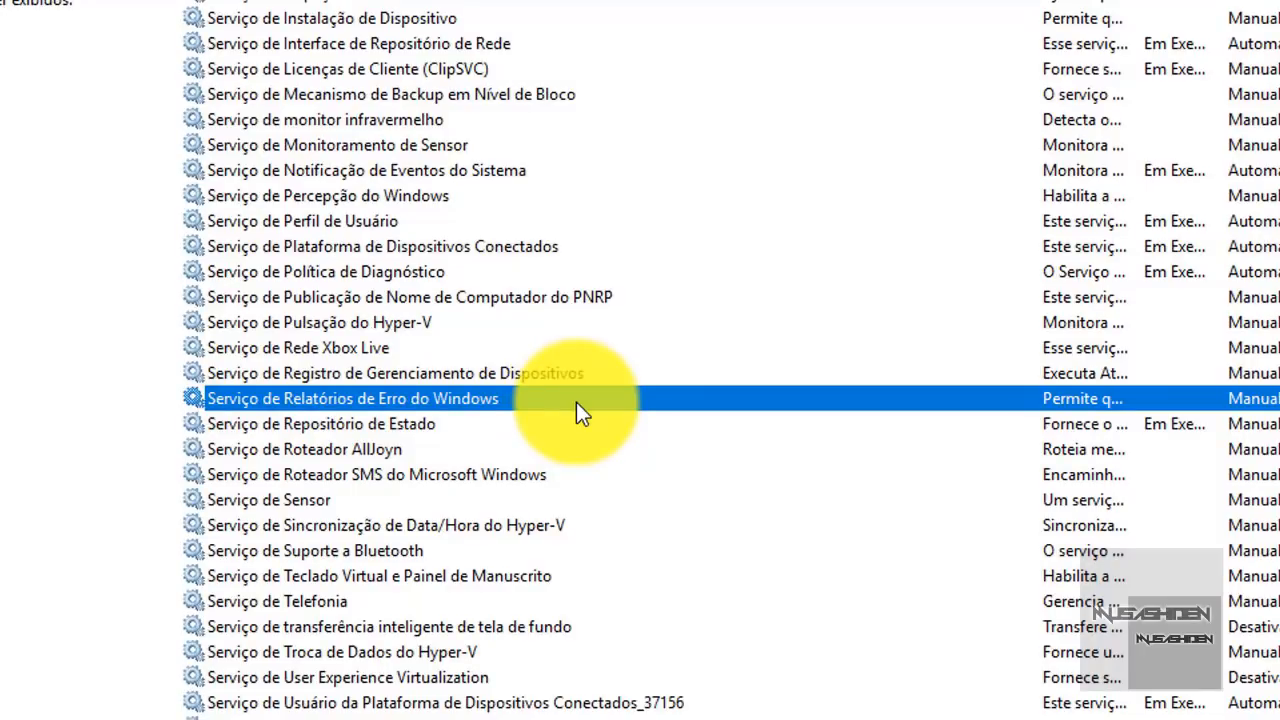
pyautogui.doubleClick(523, 397)
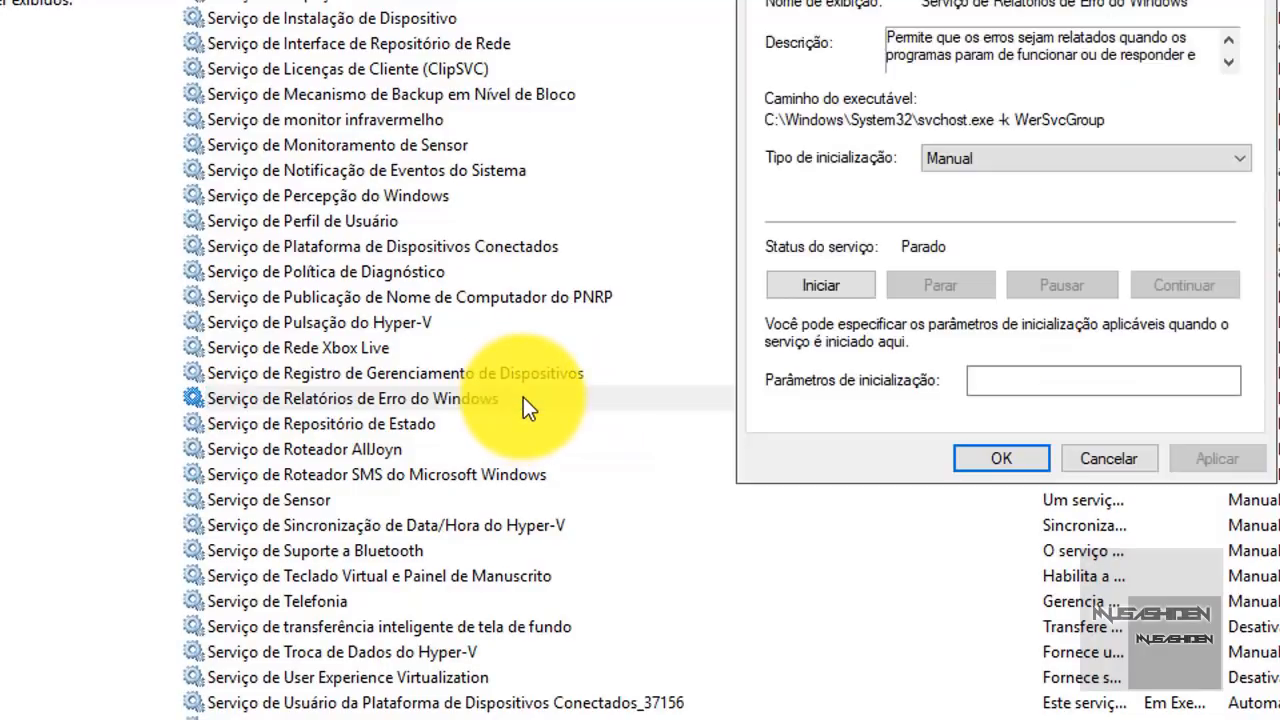
pyautogui.click(1125, 460)
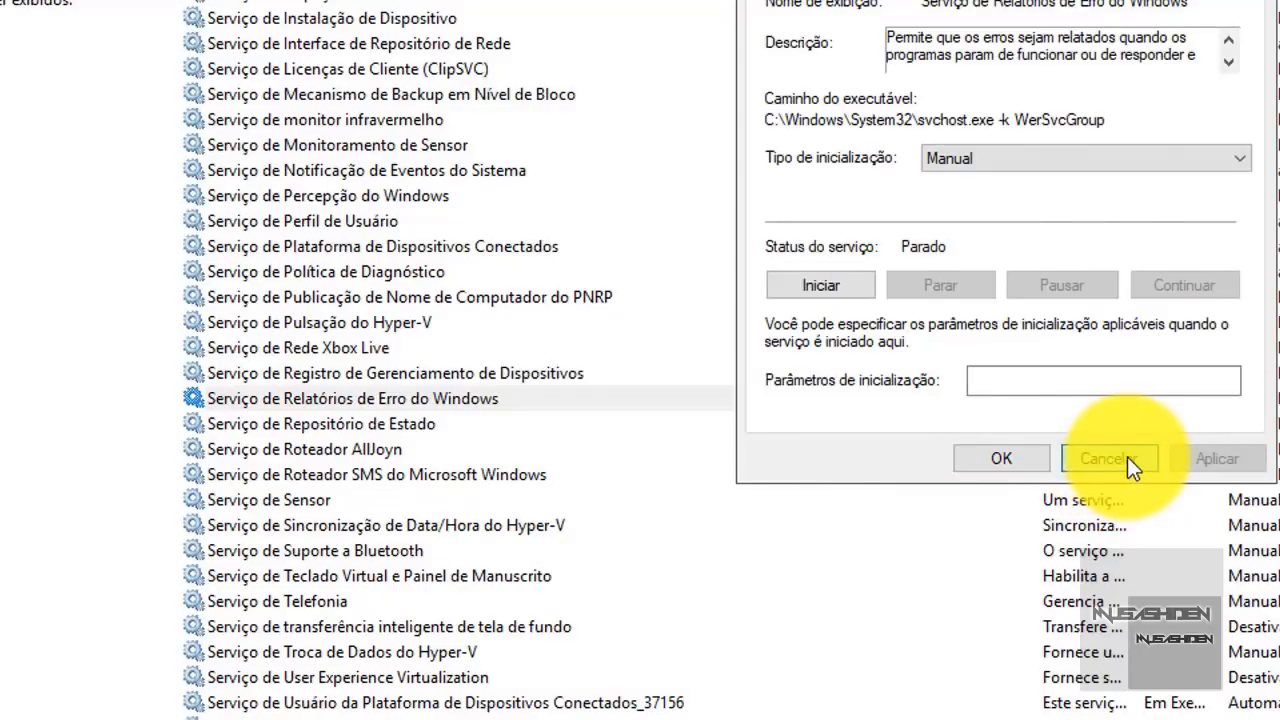
pyautogui.click(1127, 457)
# Step: Set the startup type of the Serviço de Relatórios de Erro do Windows to Desativado and confirm its properties
pyautogui.click(440, 397)
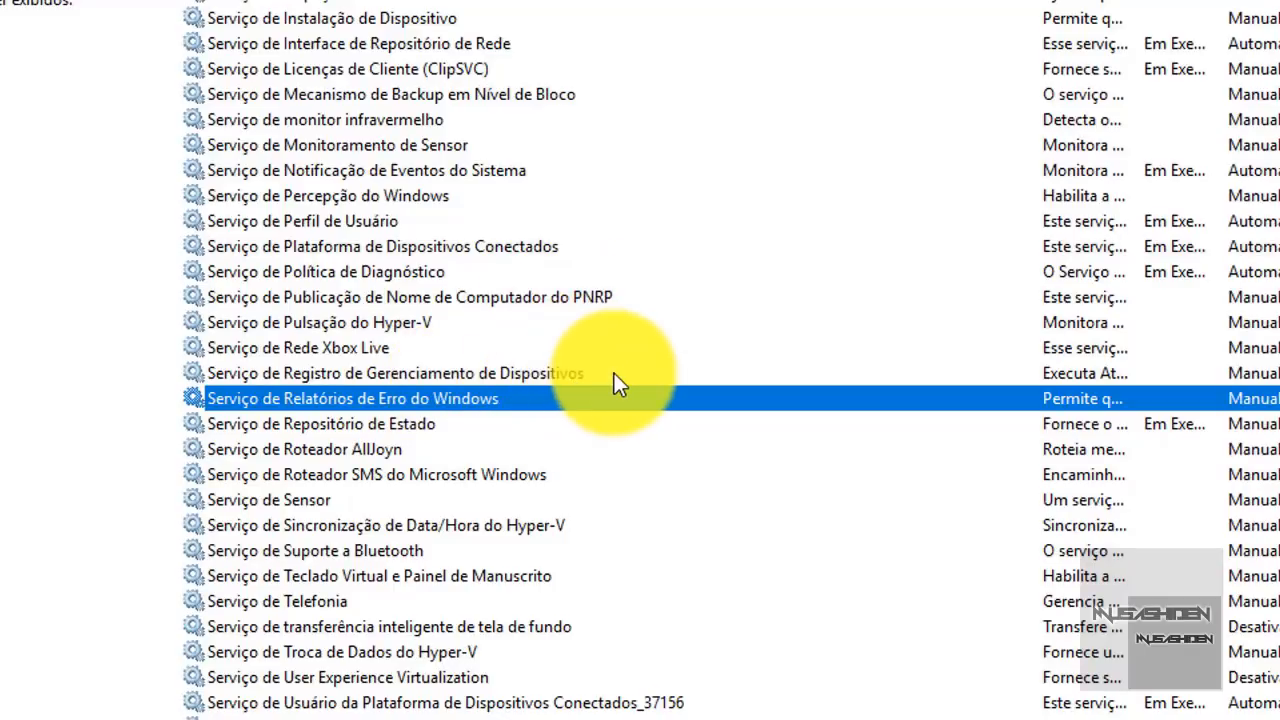
pyautogui.doubleClick(545, 398)
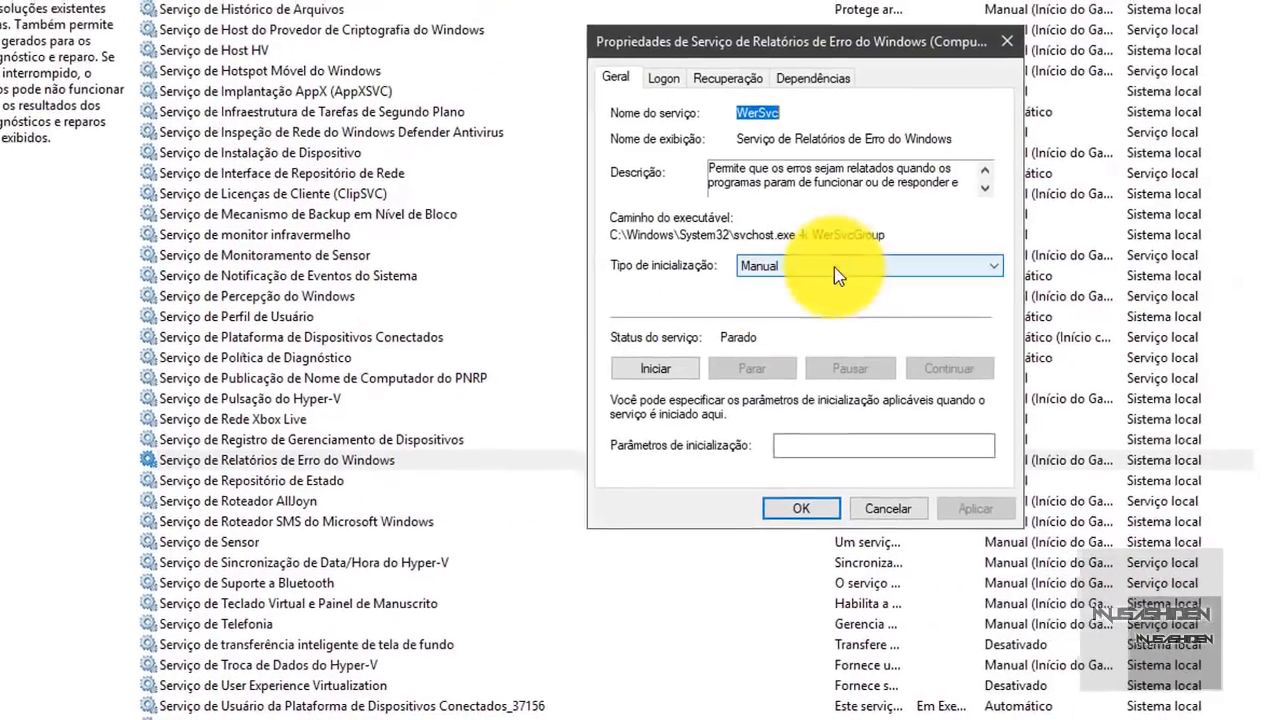
pyautogui.click(991, 157)
pyautogui.click(826, 328)
pyautogui.click(943, 512)
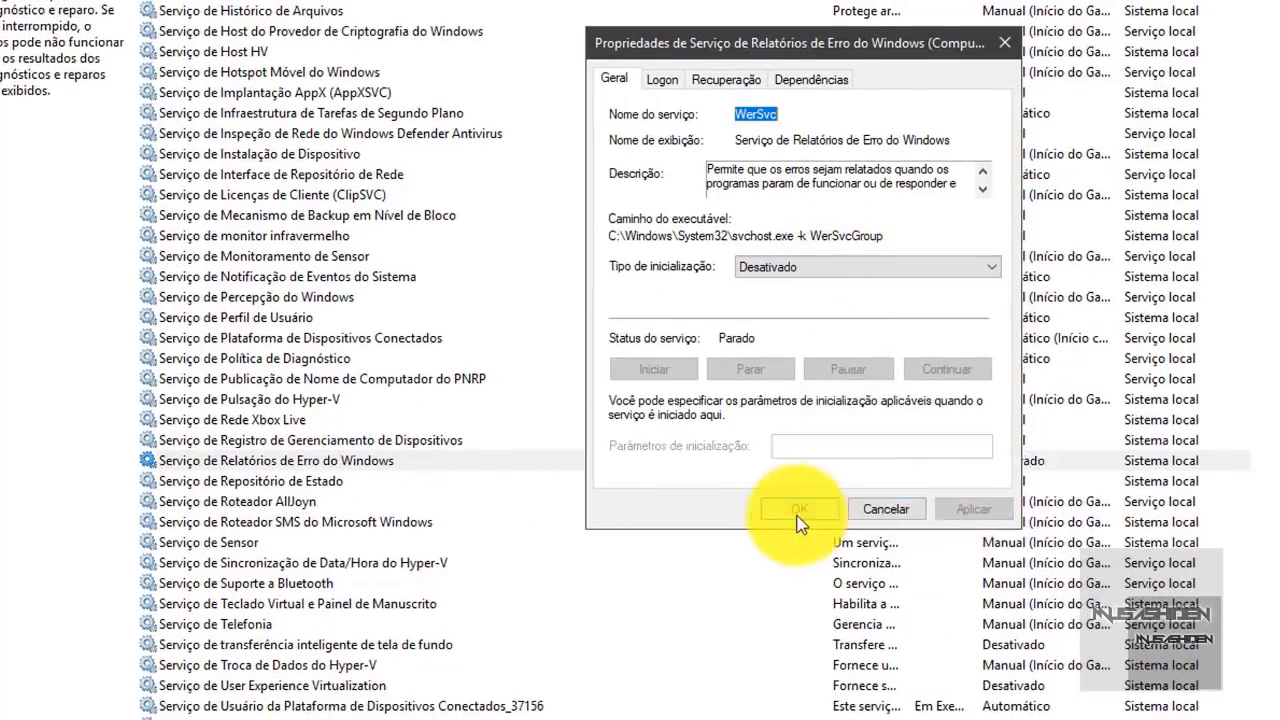
pyautogui.click(799, 510)
# Step: Look through the services list from Serviço de Suporte a Bluetooth onward, then return to its beginning to check the startup types
pyautogui.press('Down')
pyautogui.press('Down')
pyautogui.press('Down')
pyautogui.press('Down')
pyautogui.press('Down')
pyautogui.press('Down')
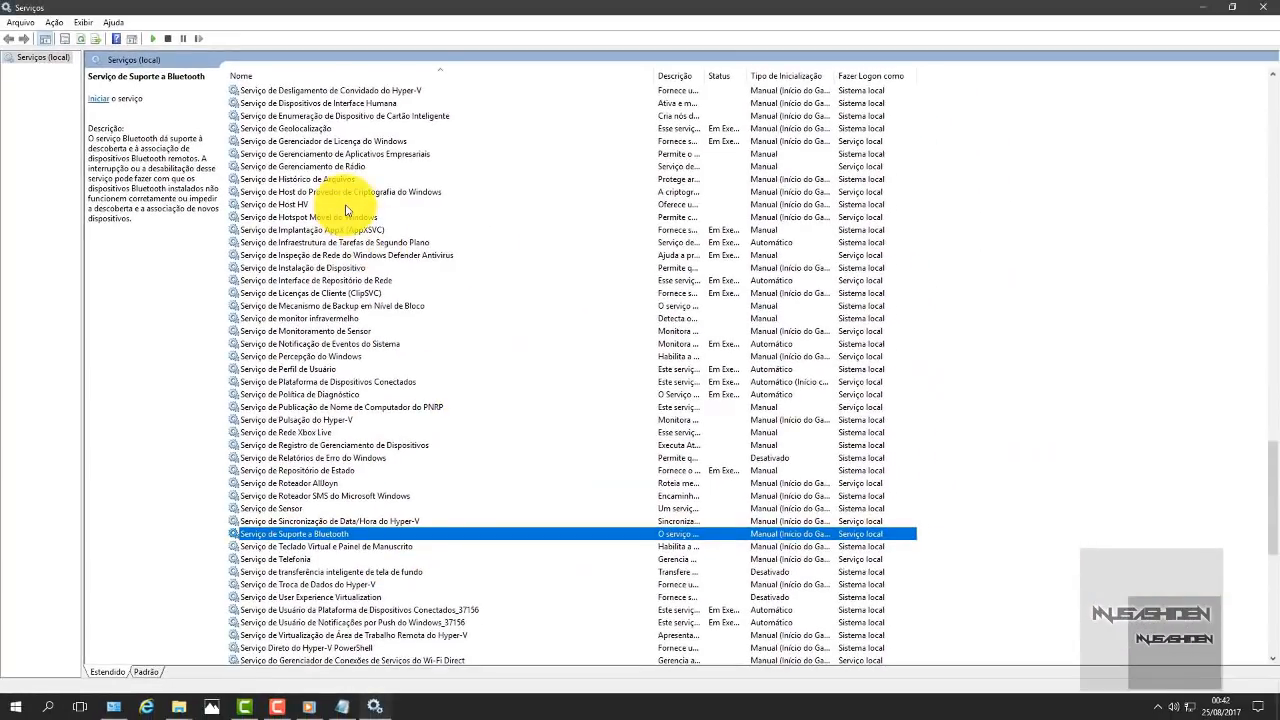
pyautogui.scroll(-11, 328, 93)
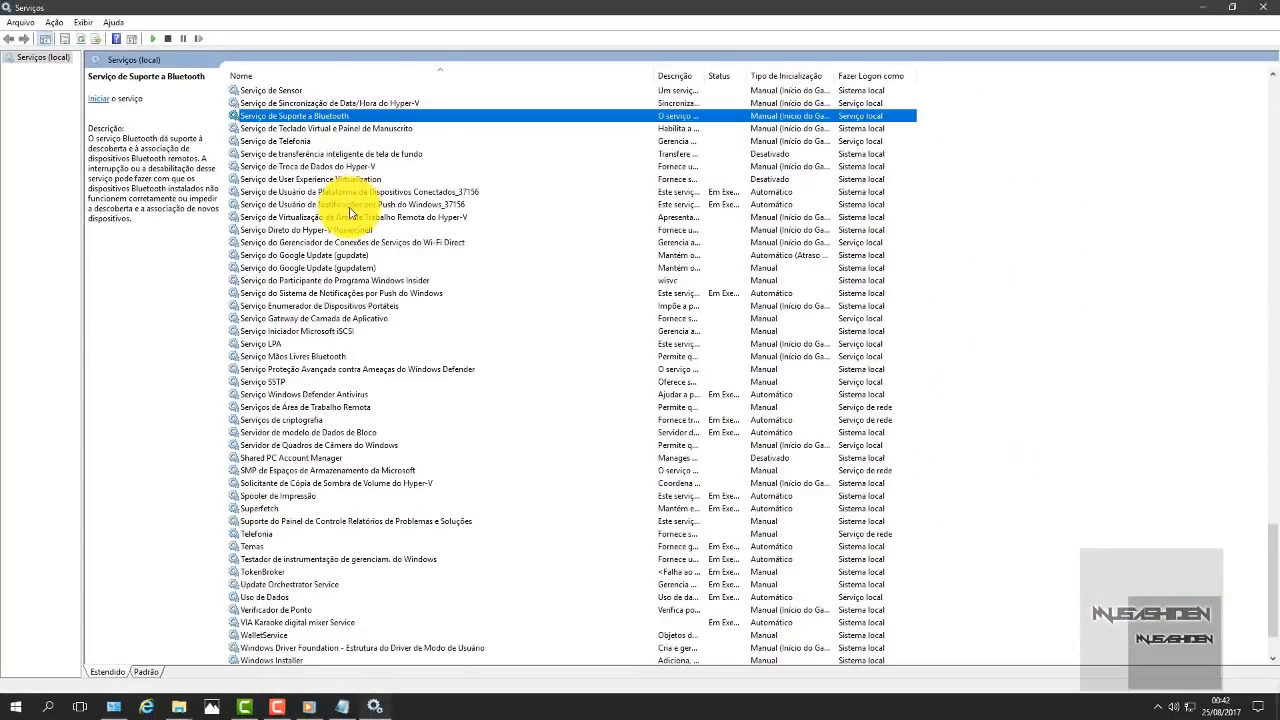
pyautogui.moveTo(1262, 571); pyautogui.dragTo(1249, 100)
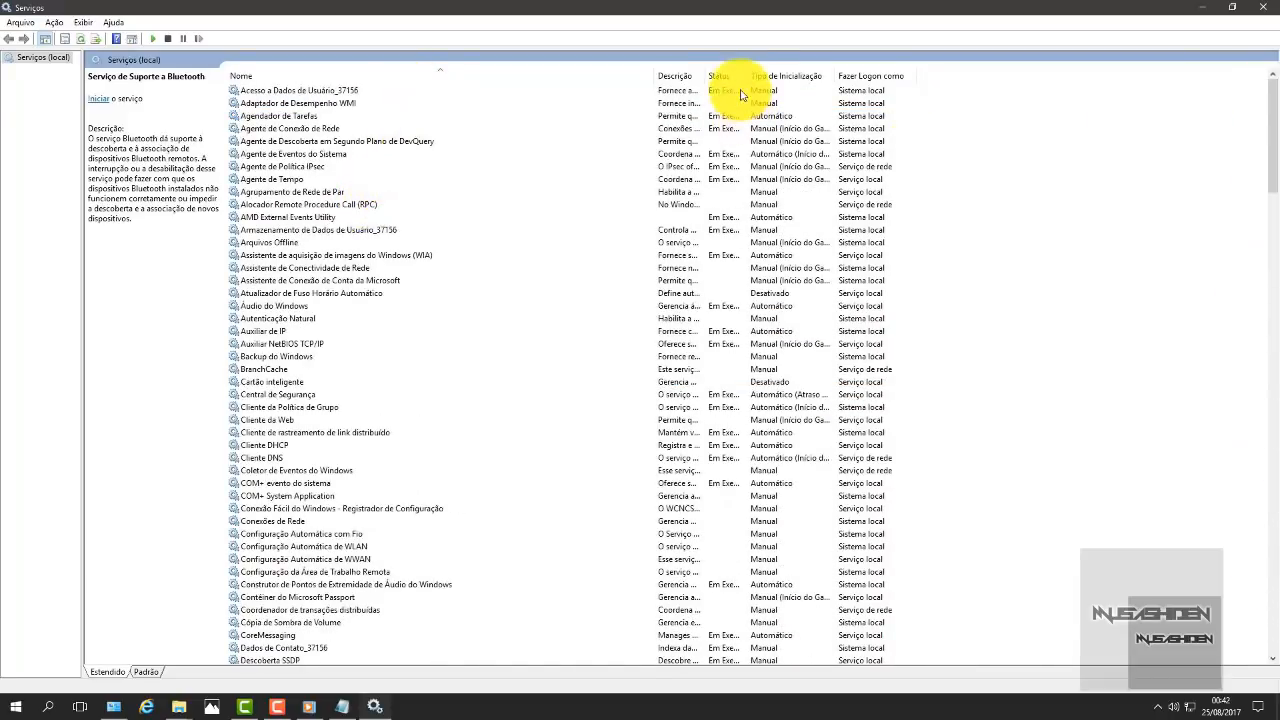
pyautogui.click(762, 70)
# Step: Switch to Notepad to review the Lista de Serviços of services that can be disabled, then return to the Services console
pyautogui.click(343, 708)
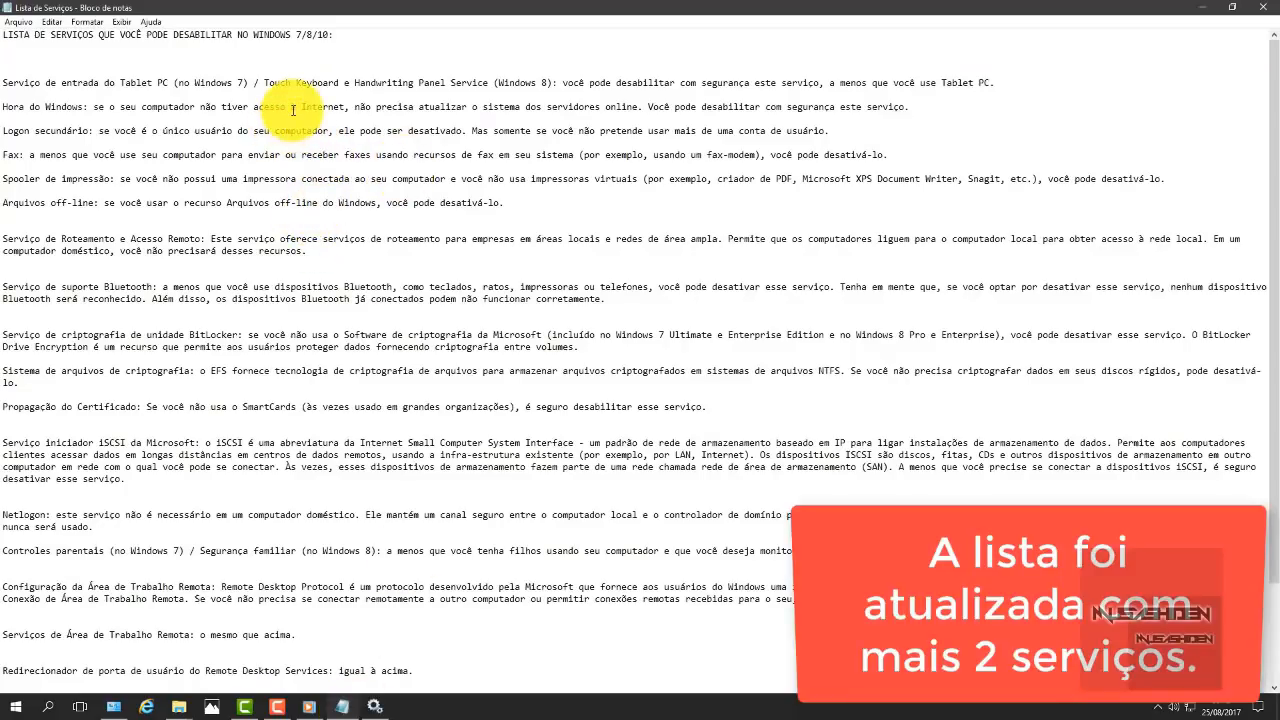
pyautogui.moveTo(3, 80); pyautogui.dragTo(1051, 545)
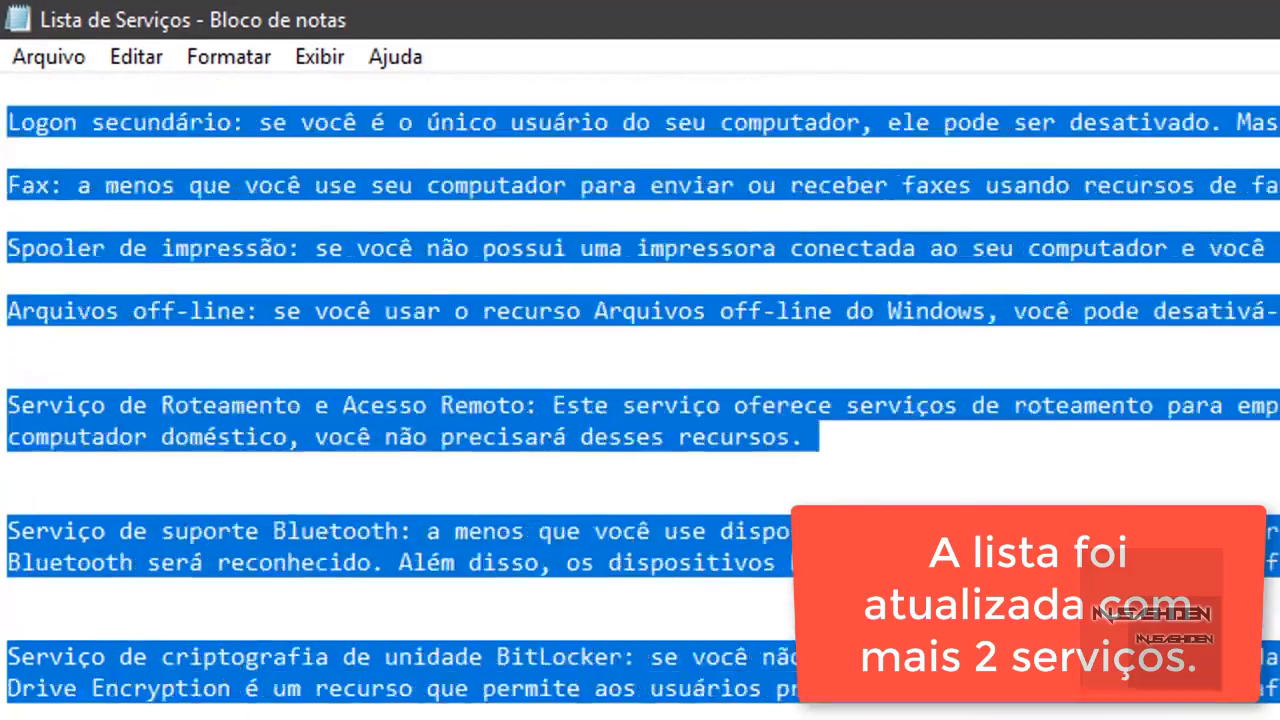
pyautogui.click(674, 643)
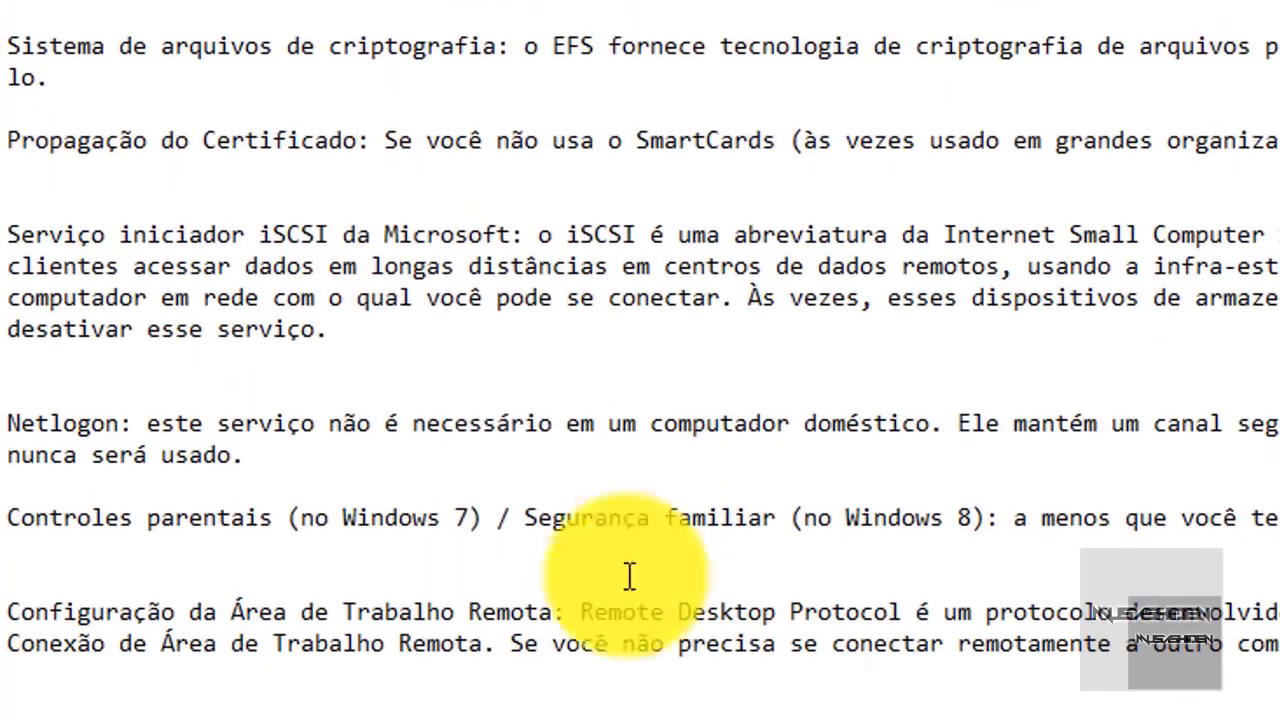
pyautogui.scroll(3, 340, 178)
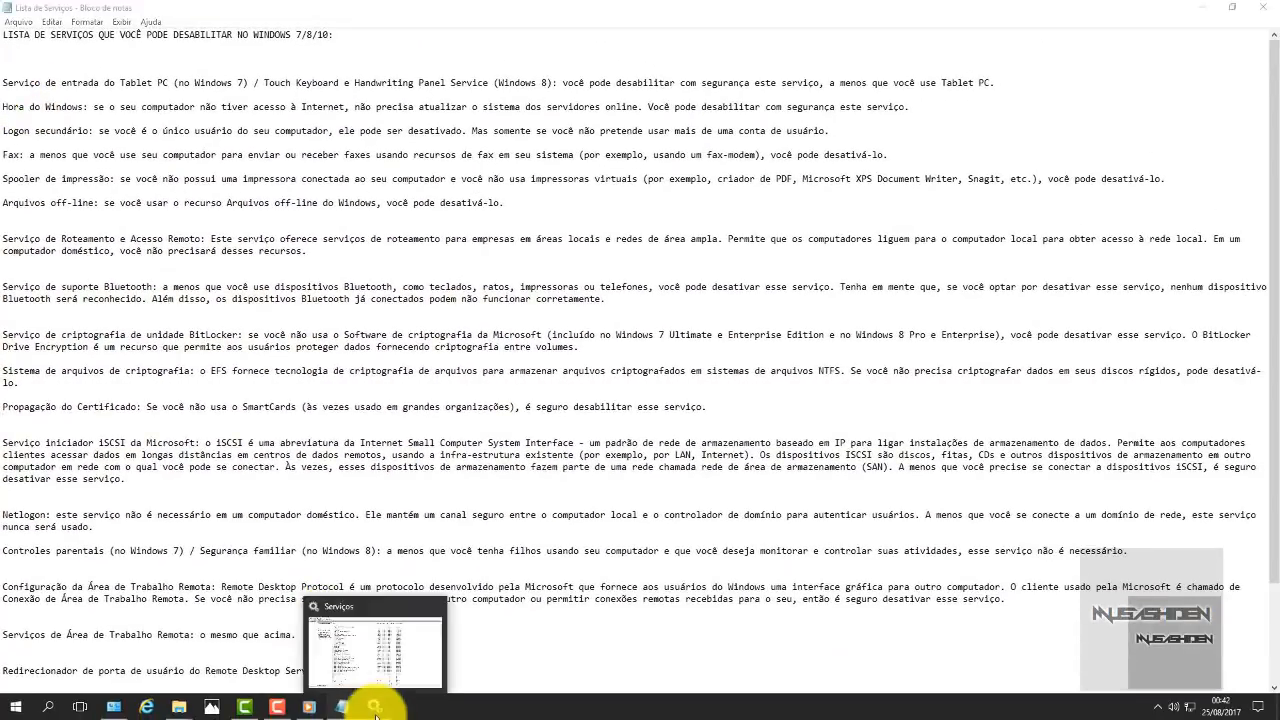
pyautogui.click(375, 707)
pyautogui.scroll(-10, 466, 226)
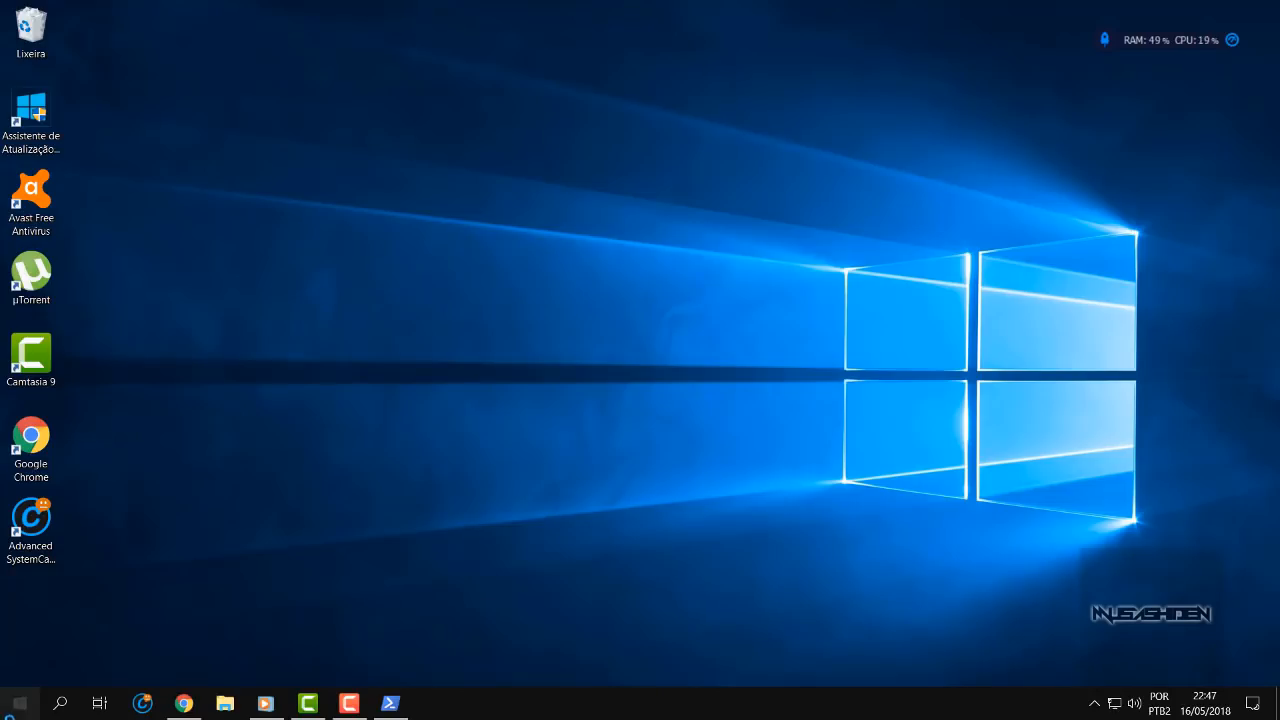
# Step: Search for "serviços" to open the Windows Services console, and close the open PowerShell window
pyautogui.click(19, 703)
pyautogui.write('serviços')
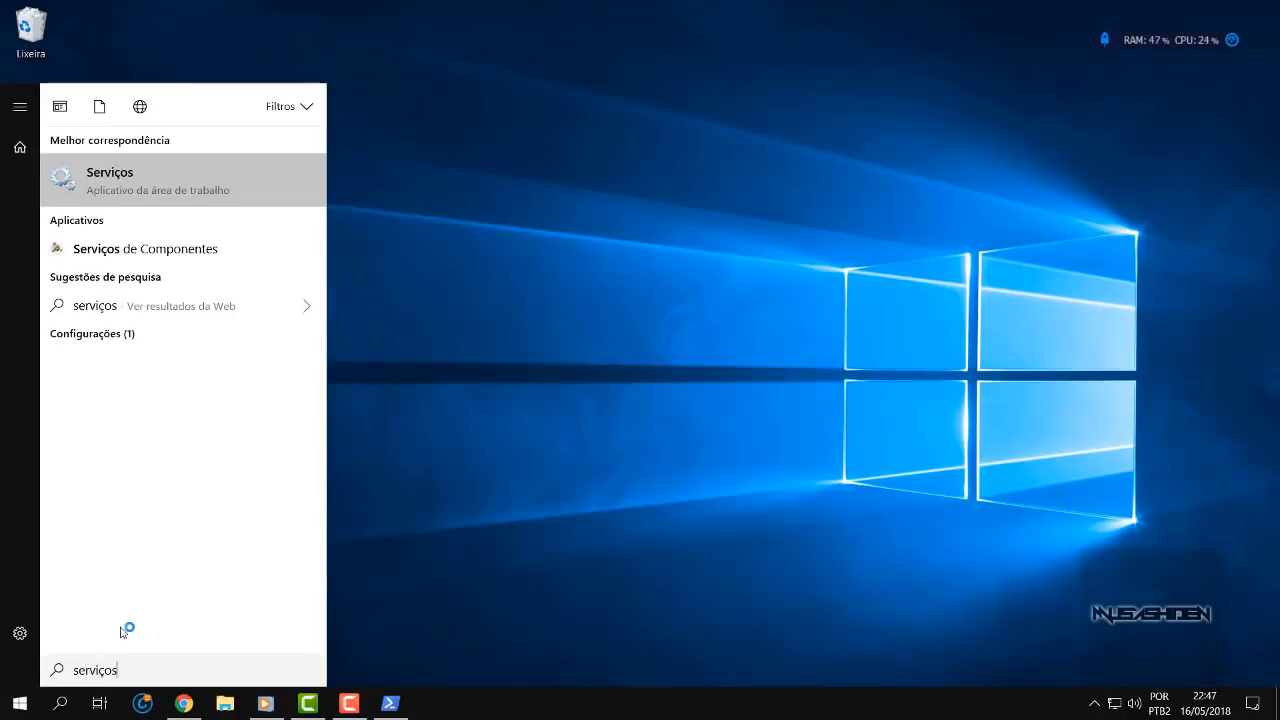
pyautogui.press('Return')
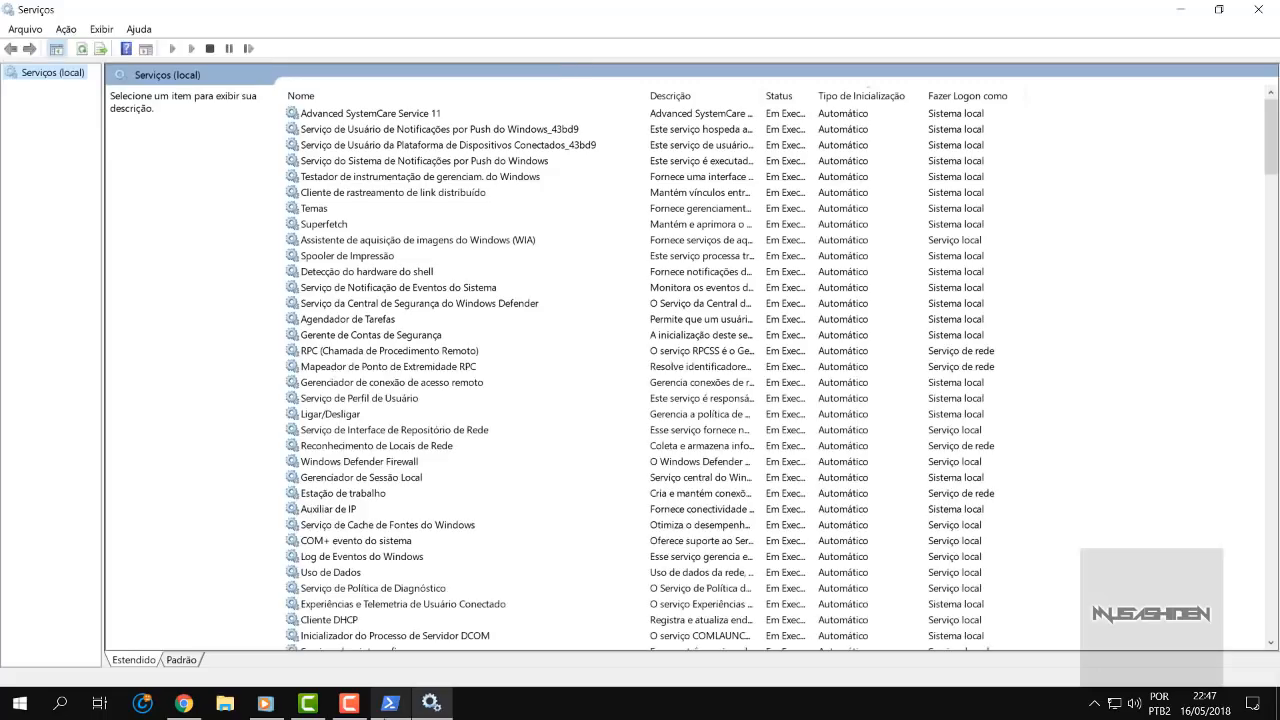
pyautogui.click(390, 703)
pyautogui.click(1258, 9)
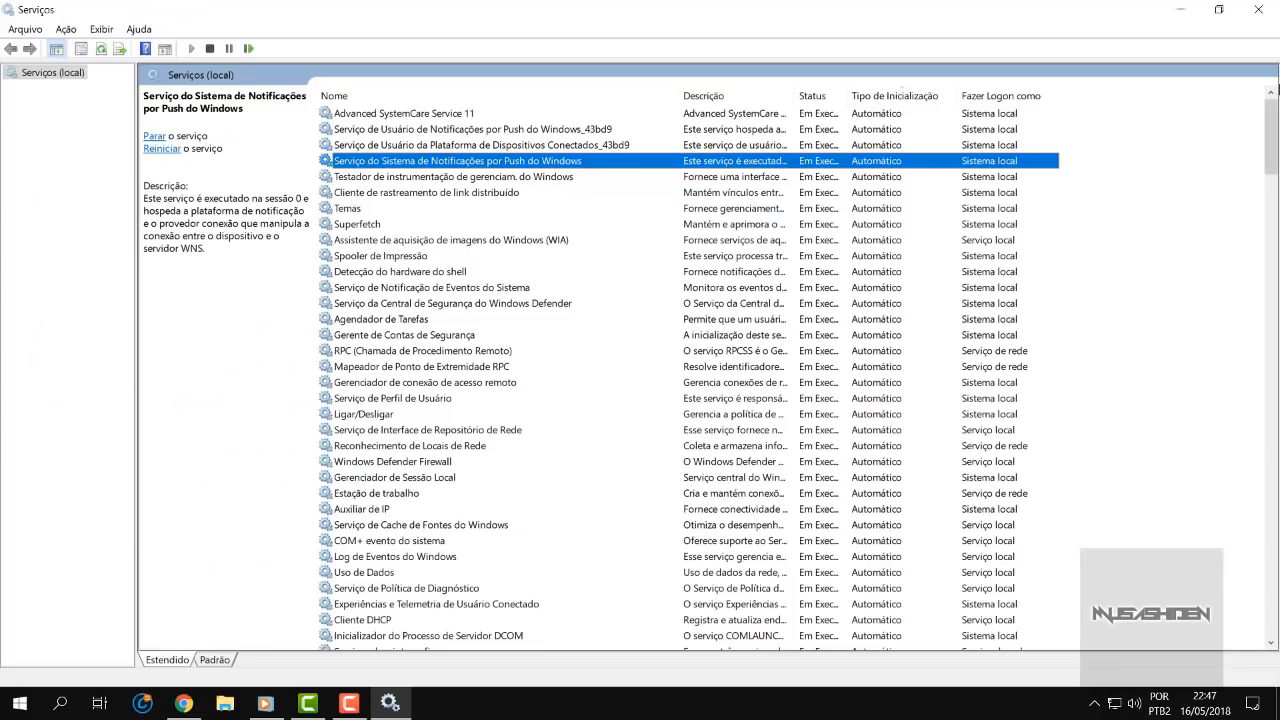
# Step: Open Task Manager maximized and examine the running applications and background processes by name with their resource usage
pyautogui.hotkey('ctrl', 'shift', 'Escape')
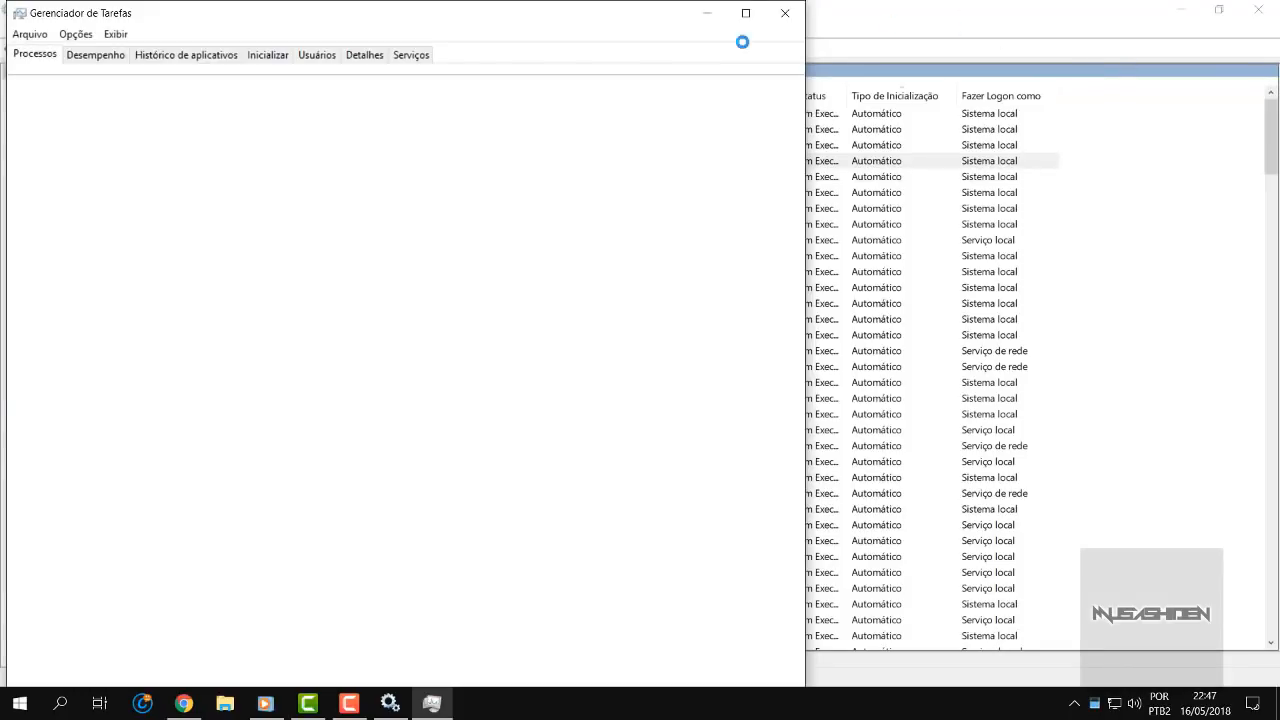
pyautogui.click(748, 14)
pyautogui.click(137, 94)
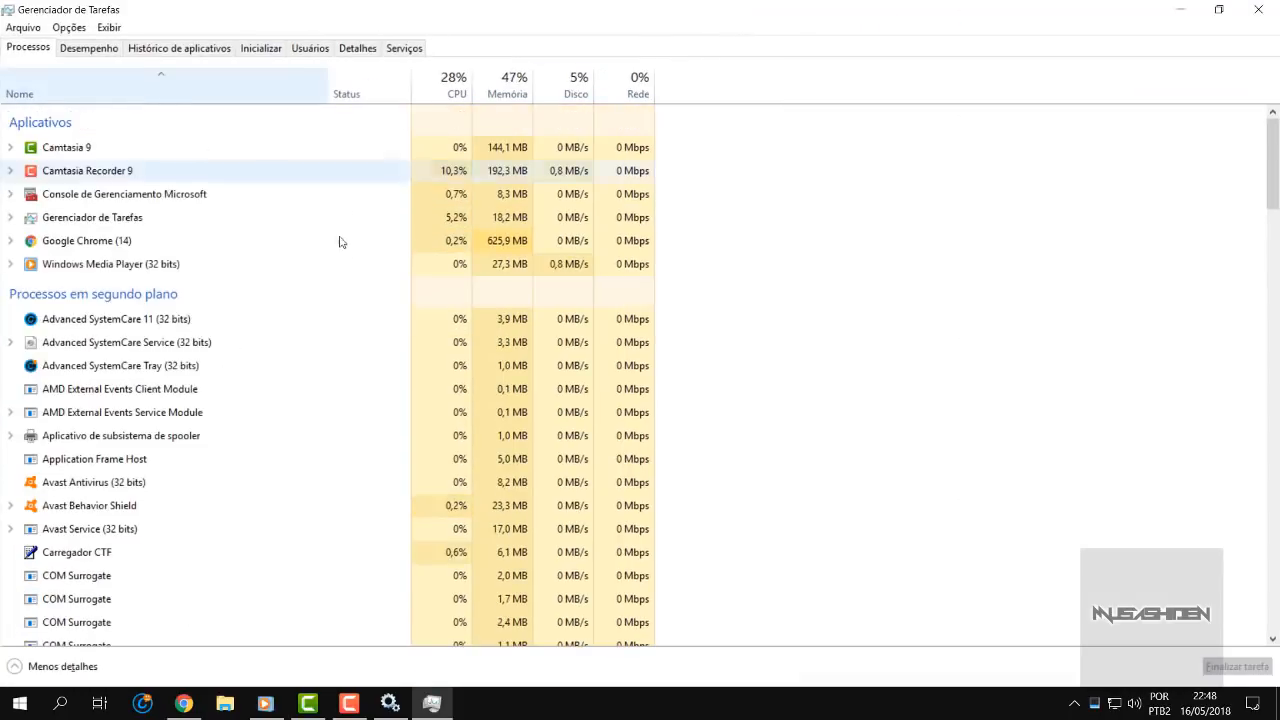
pyautogui.scroll(-6, 351, 269)
pyautogui.scroll(3, 351, 269)
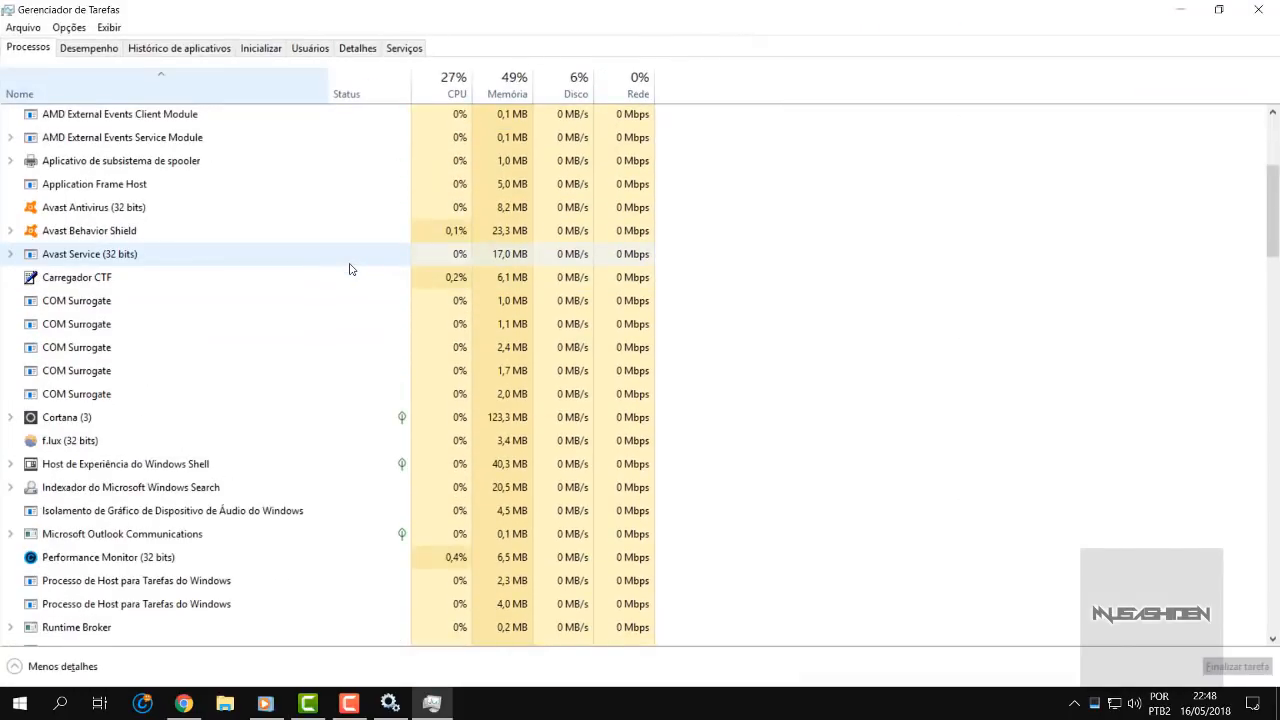
pyautogui.moveTo(1275, 200); pyautogui.dragTo(1273, 152)
pyautogui.moveTo(1276, 197); pyautogui.dragTo(1275, 347)
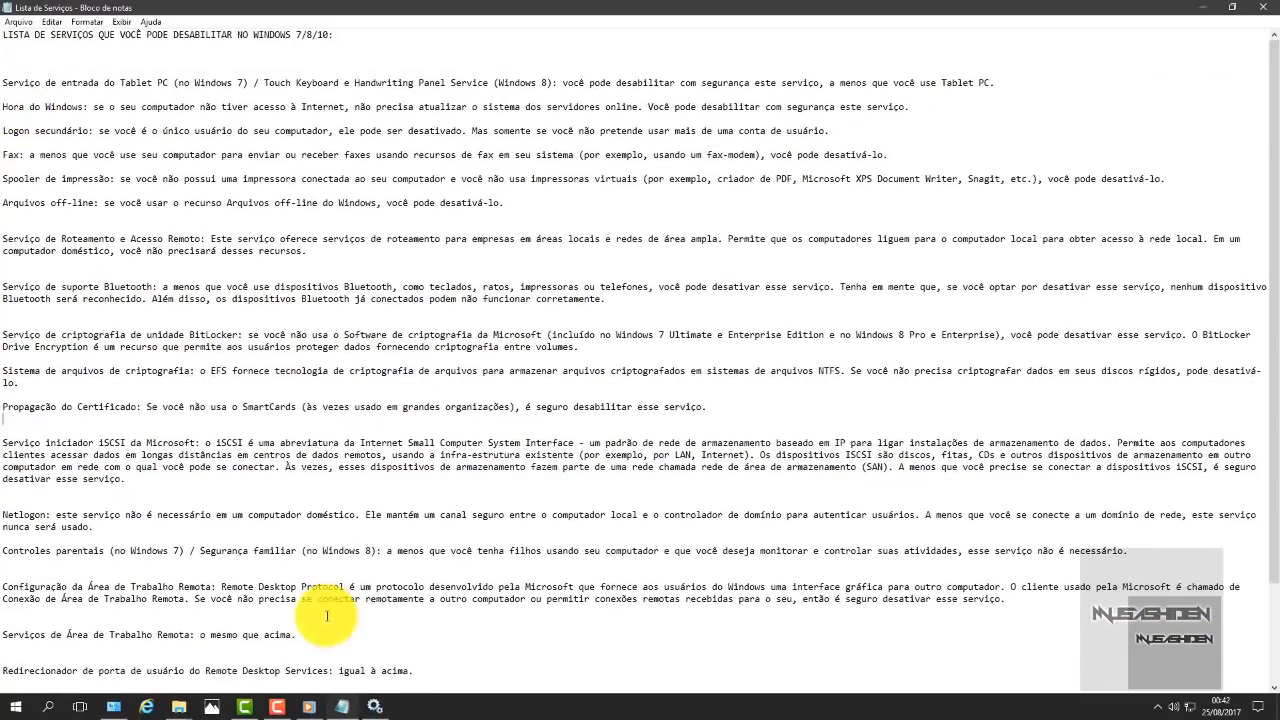
pyautogui.click(375, 712)
pyautogui.scroll(-5, 465, 229)
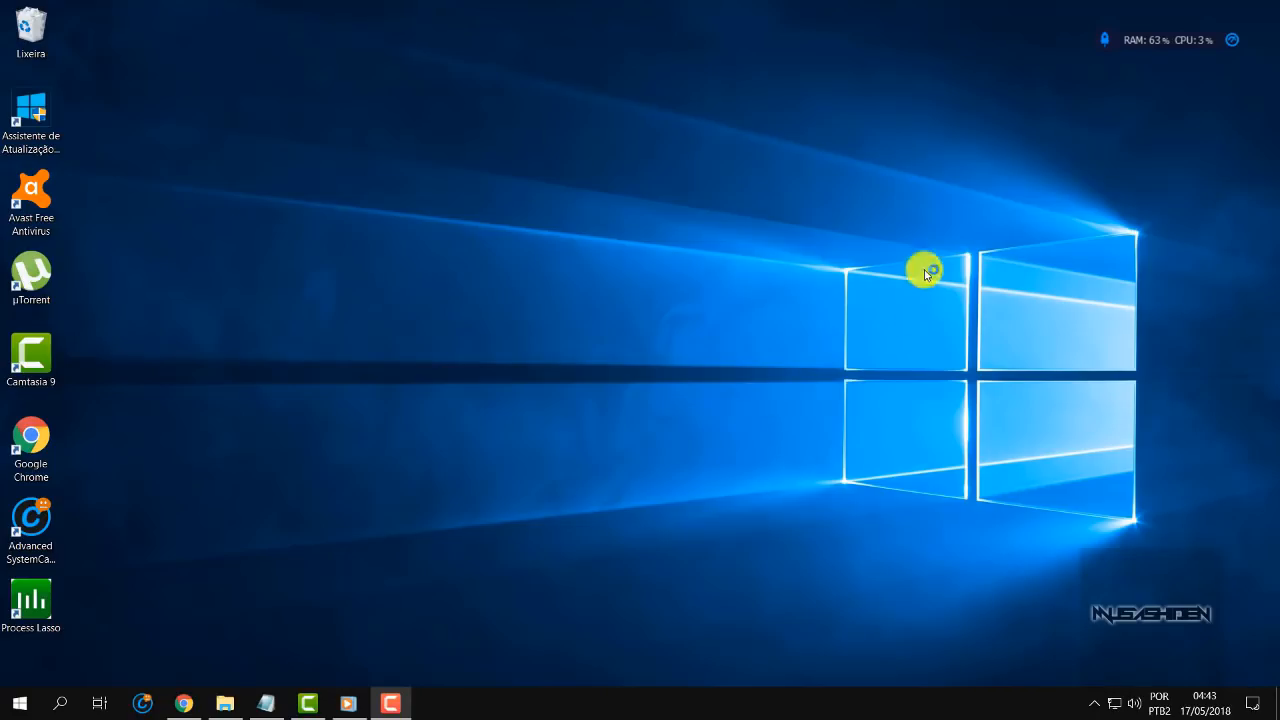
pyautogui.rightClick(541, 155)
pyautogui.click(607, 202)
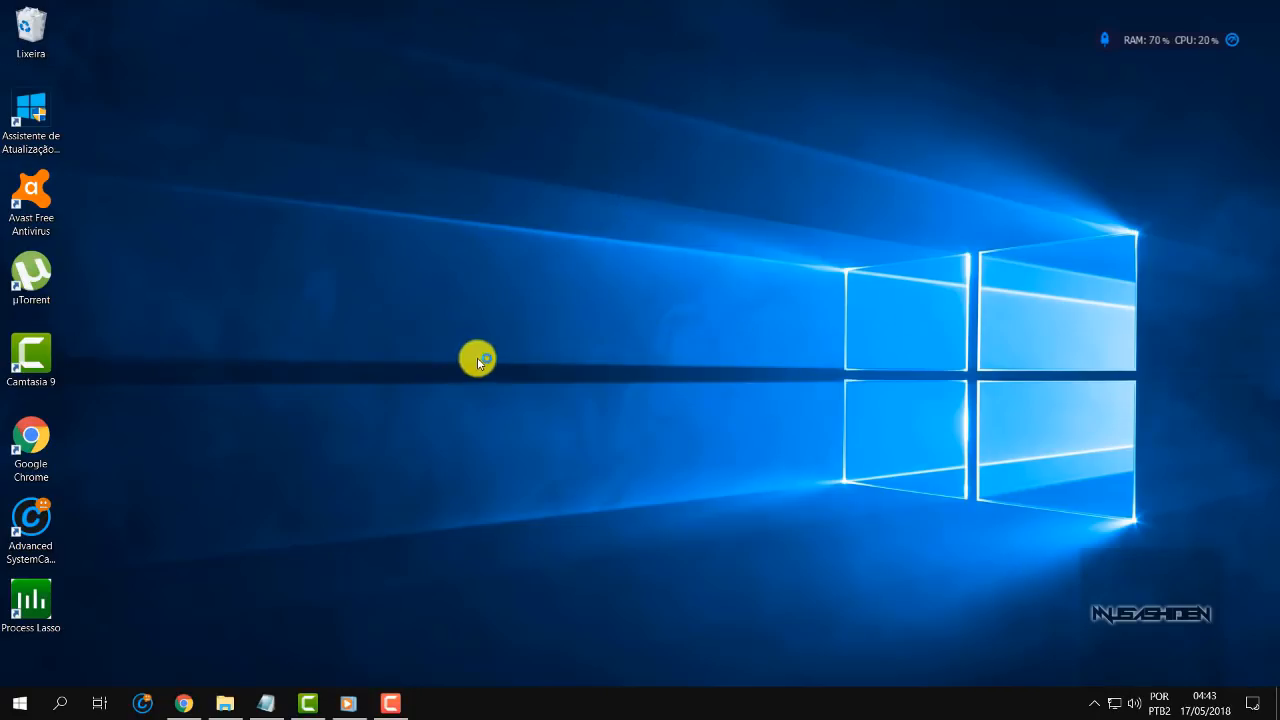
pyautogui.rightClick(526, 162)
pyautogui.click(571, 218)
pyautogui.click(8, 706)
pyautogui.scroll(-10, 128, 315)
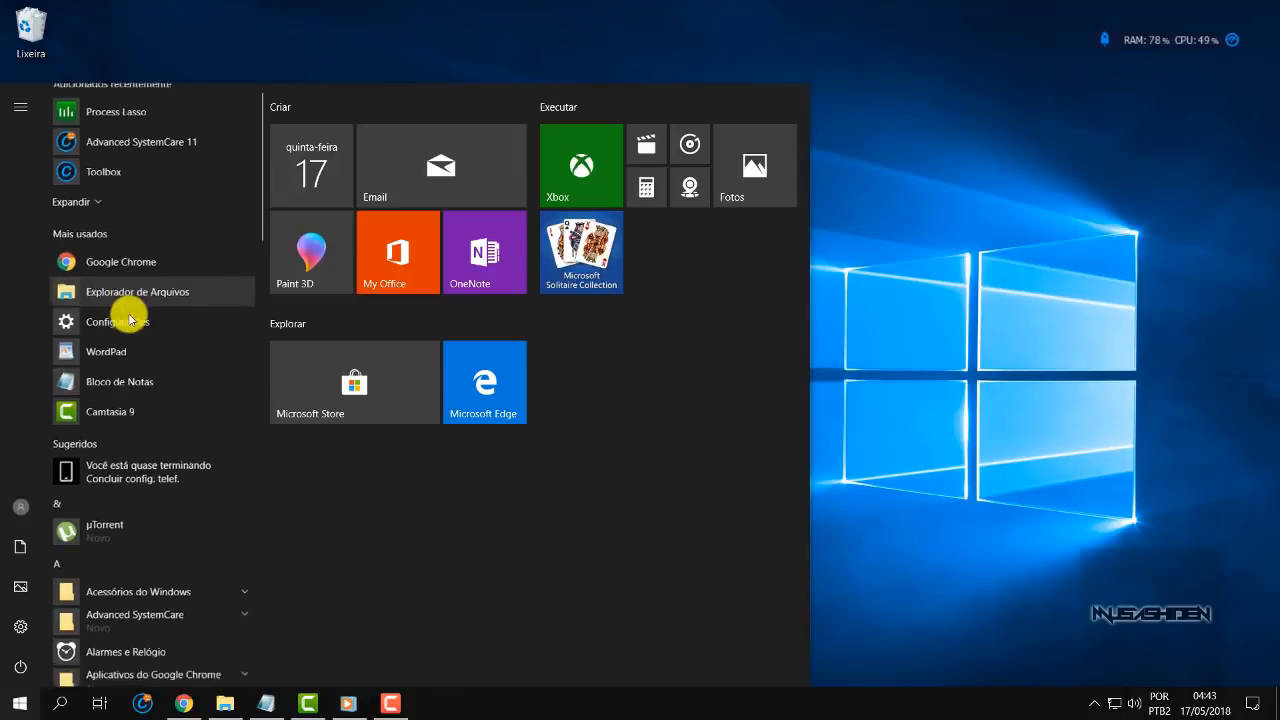
pyautogui.scroll(-5, 130, 318)
pyautogui.click(986, 175)
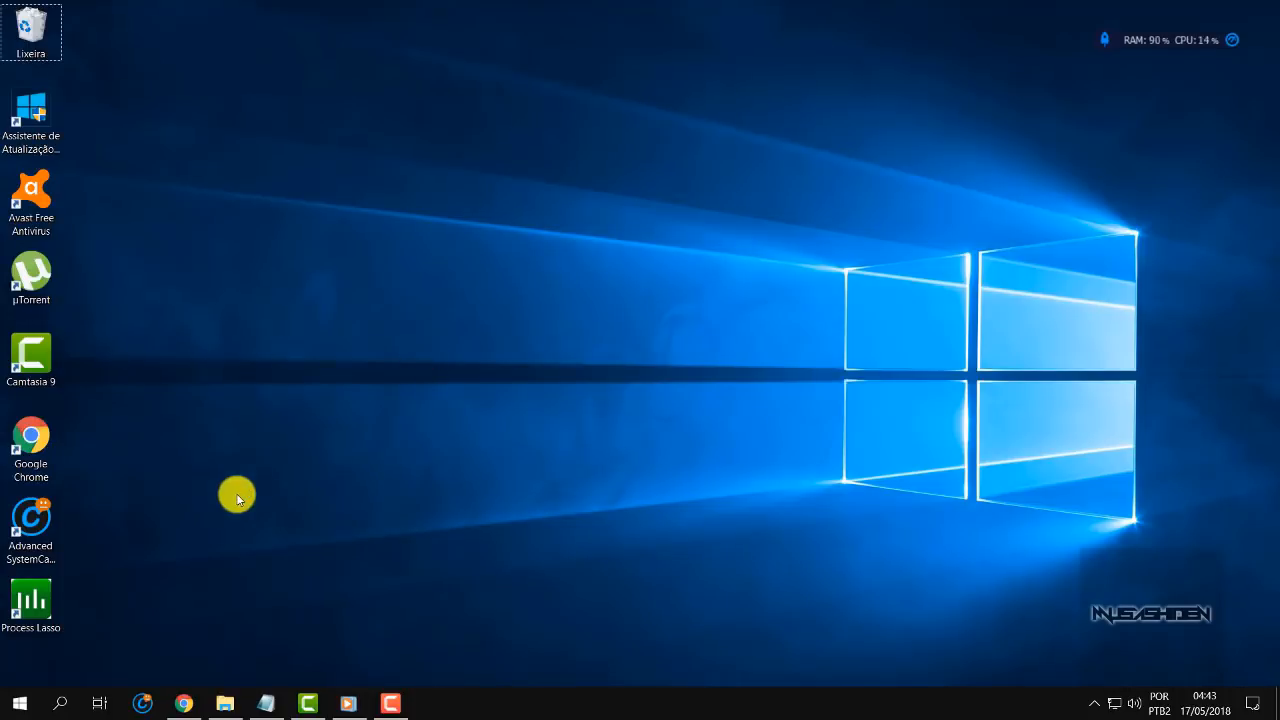
# Step: Search for "cmd", run Prompt de Comando as administrator, and maximize its window
pyautogui.click(18, 710)
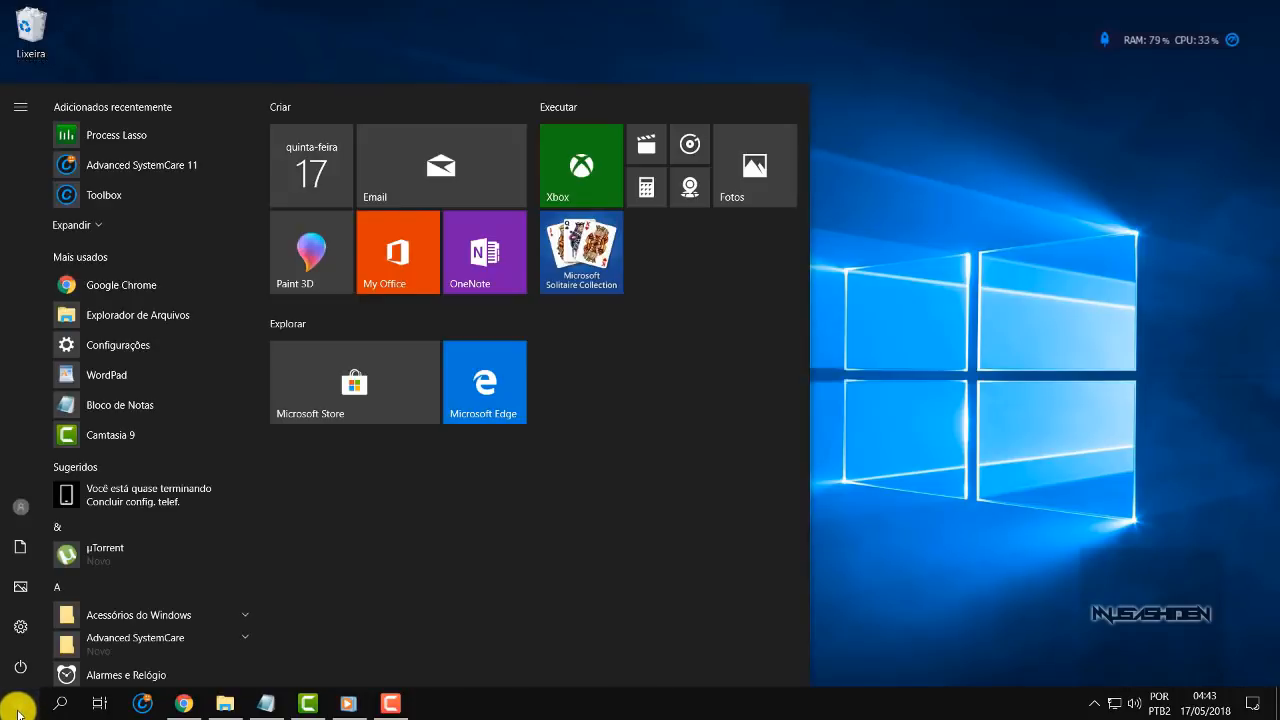
pyautogui.write('cmd')
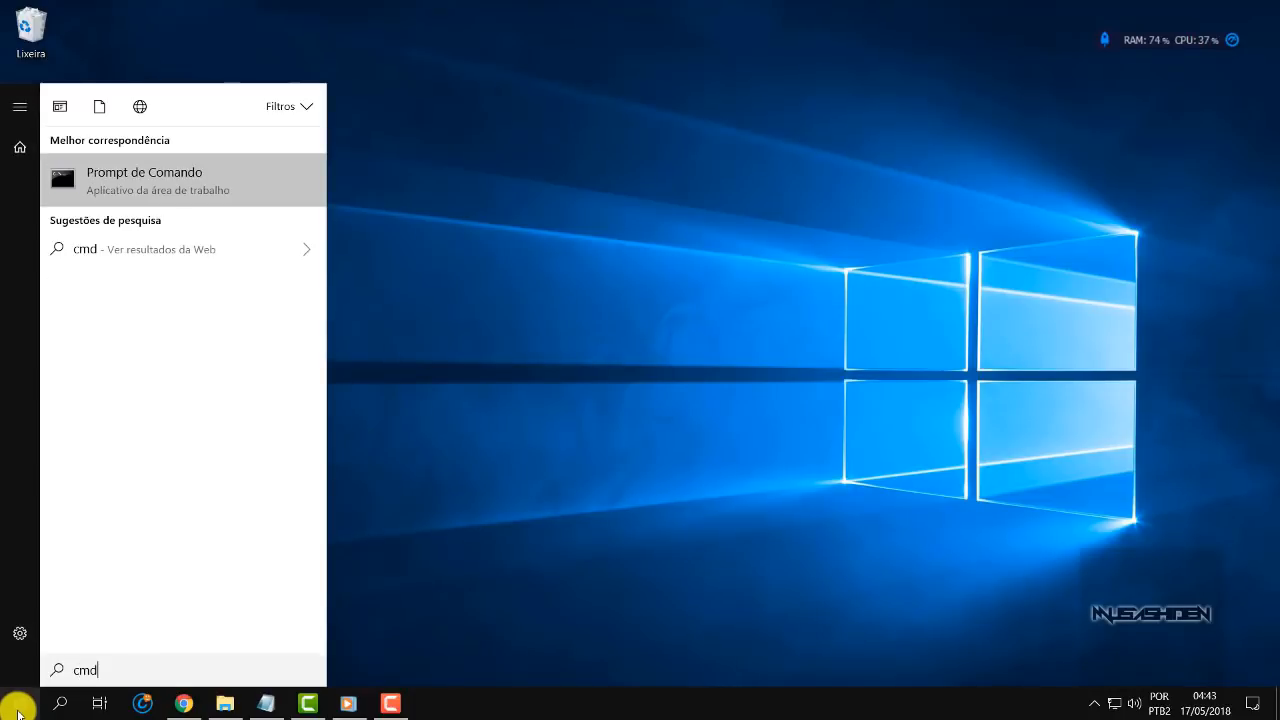
pyautogui.rightClick(186, 186)
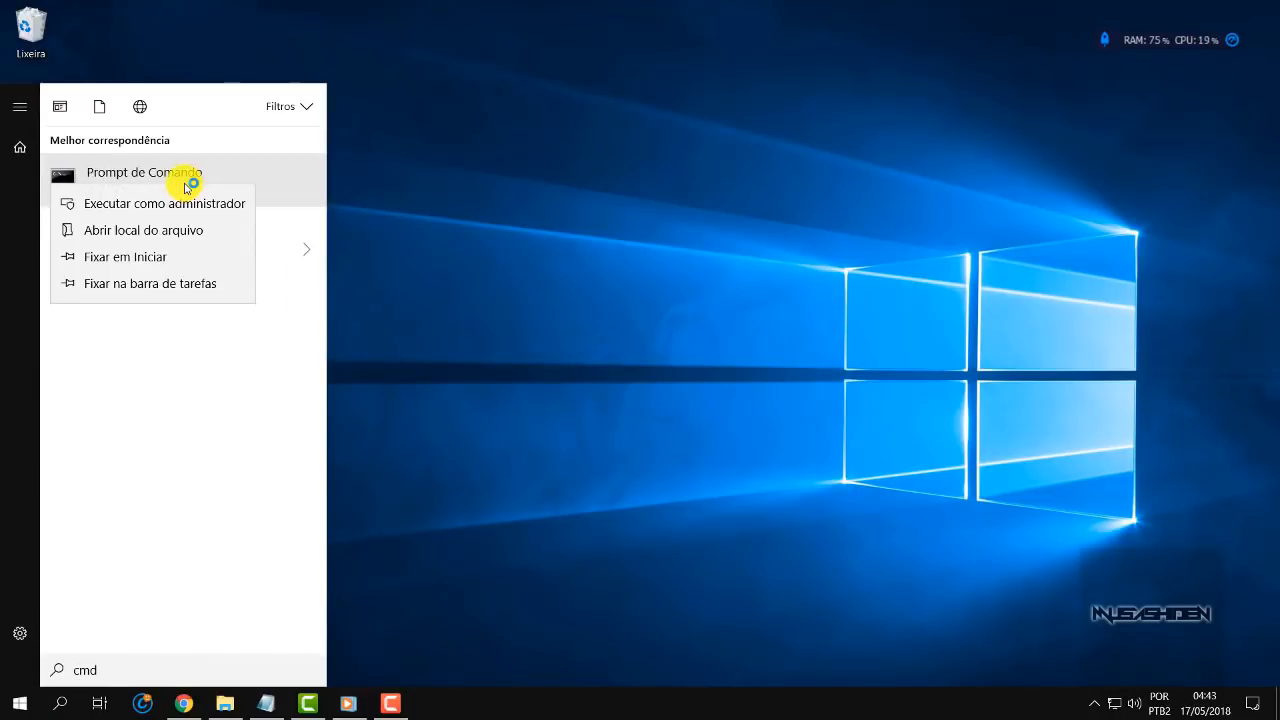
pyautogui.click(182, 202)
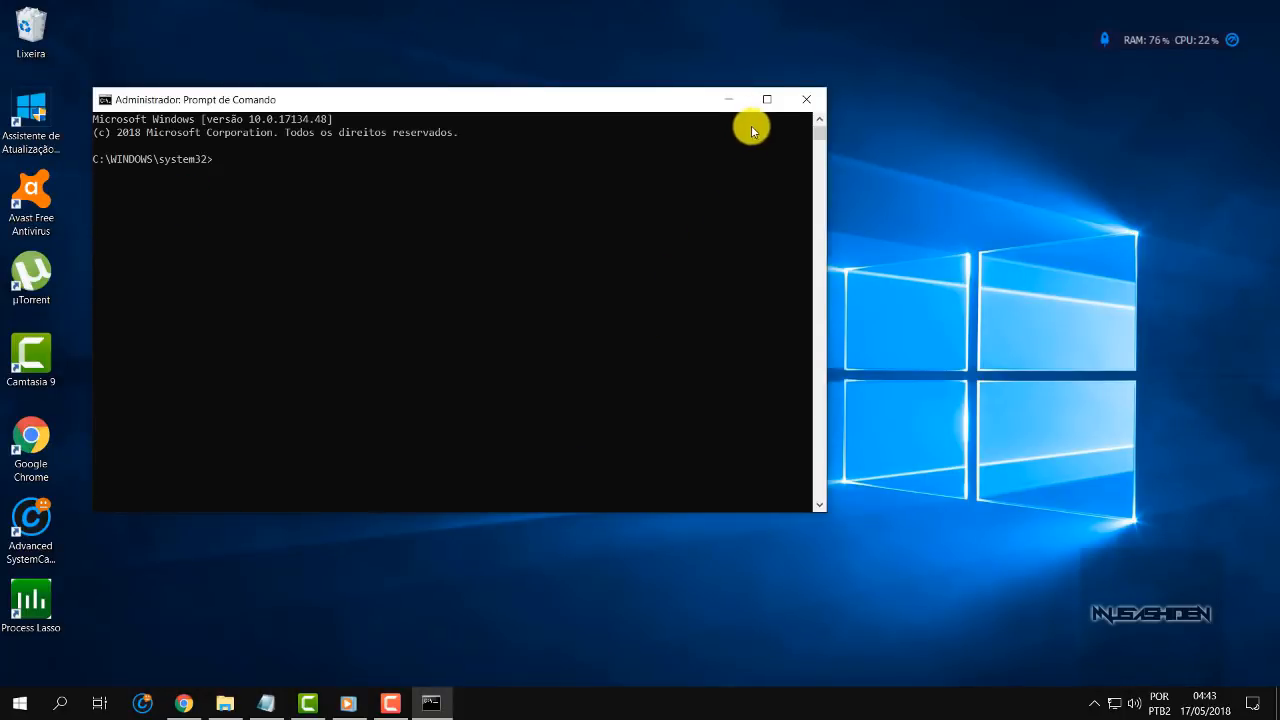
pyautogui.click(766, 99)
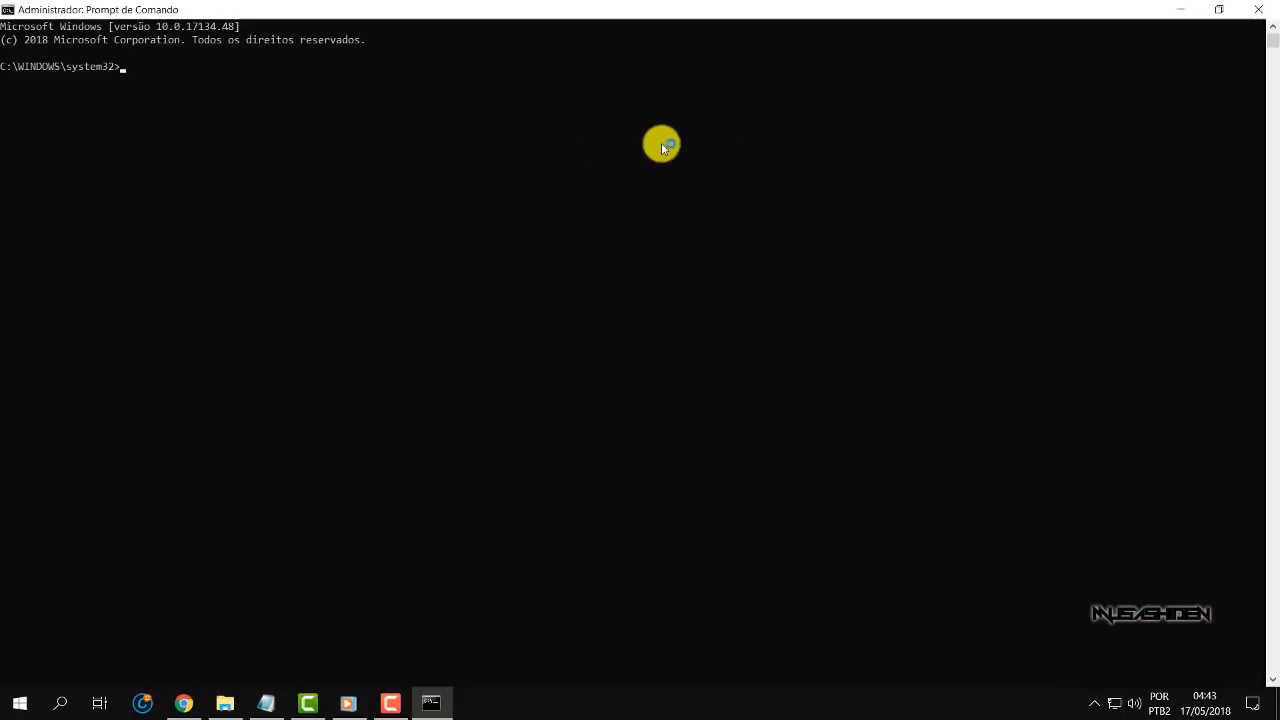
# Step: Paste and run the command "DISM.exe /Online /Cleanup-image /Restorehealth" to repair the Windows image
pyautogui.rightClick(203, 84)
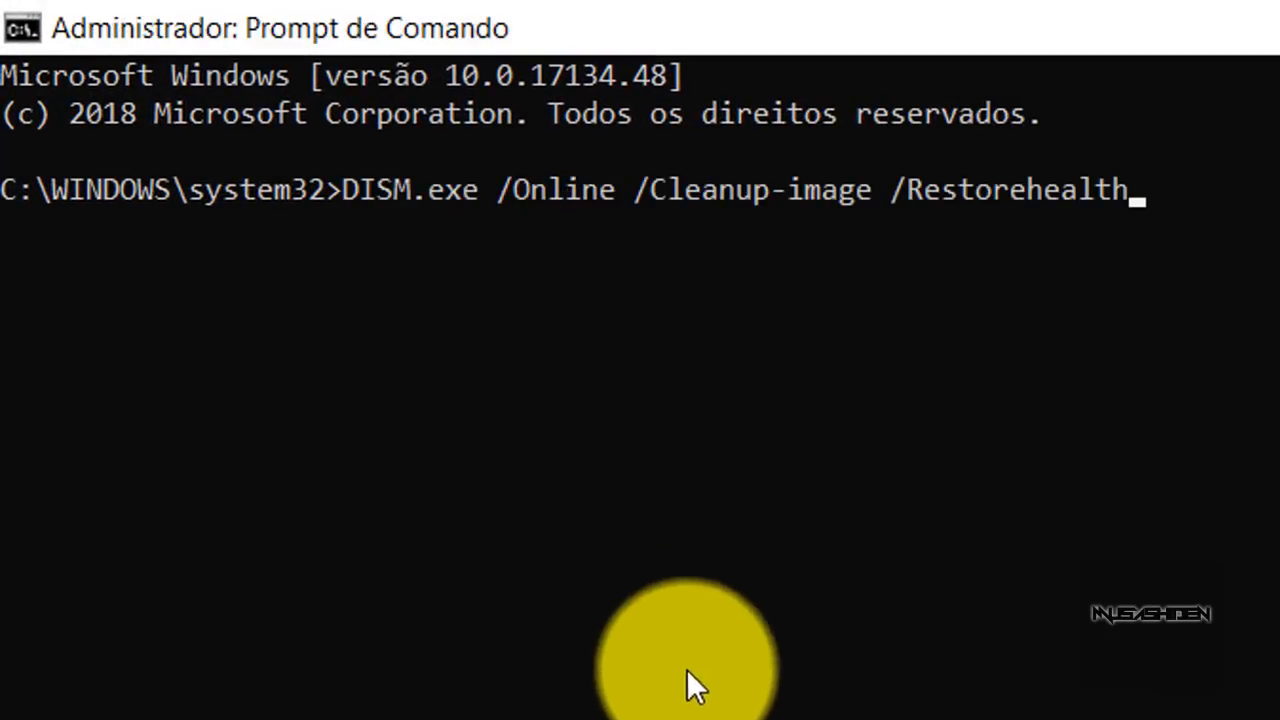
pyautogui.moveTo(343, 190); pyautogui.dragTo(1248, 226)
pyautogui.press('Escape')
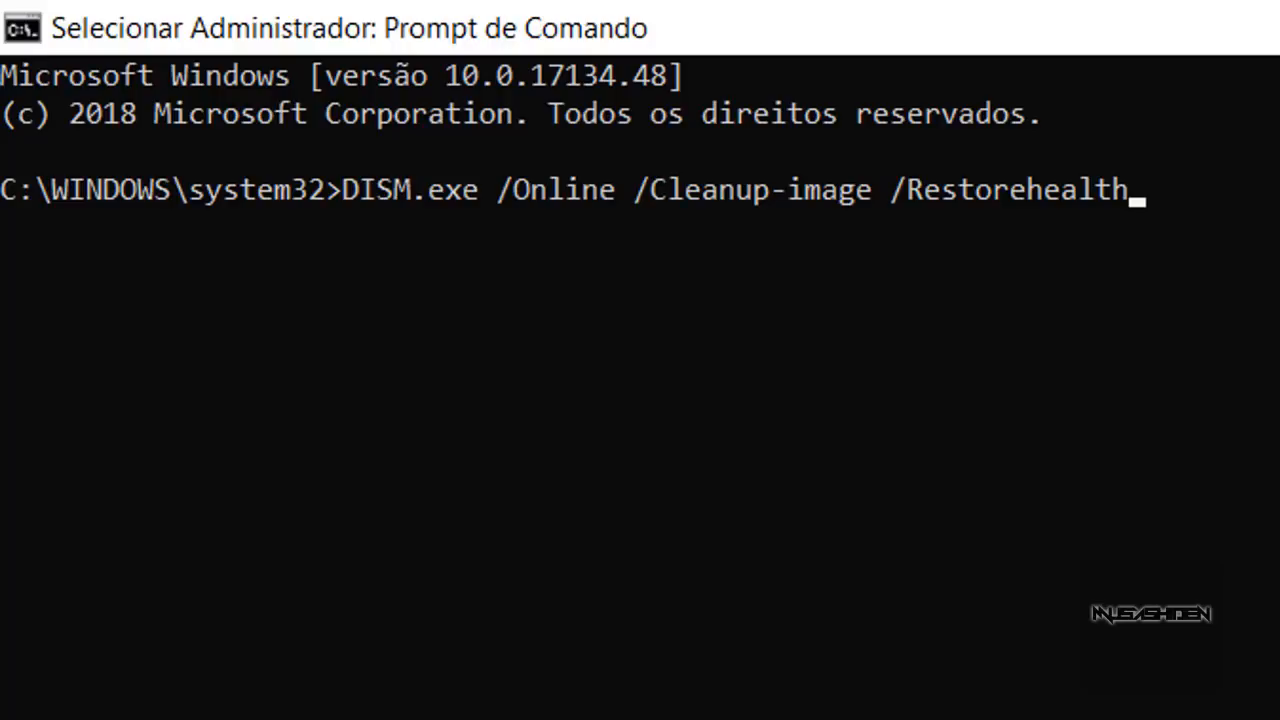
pyautogui.press('Return')
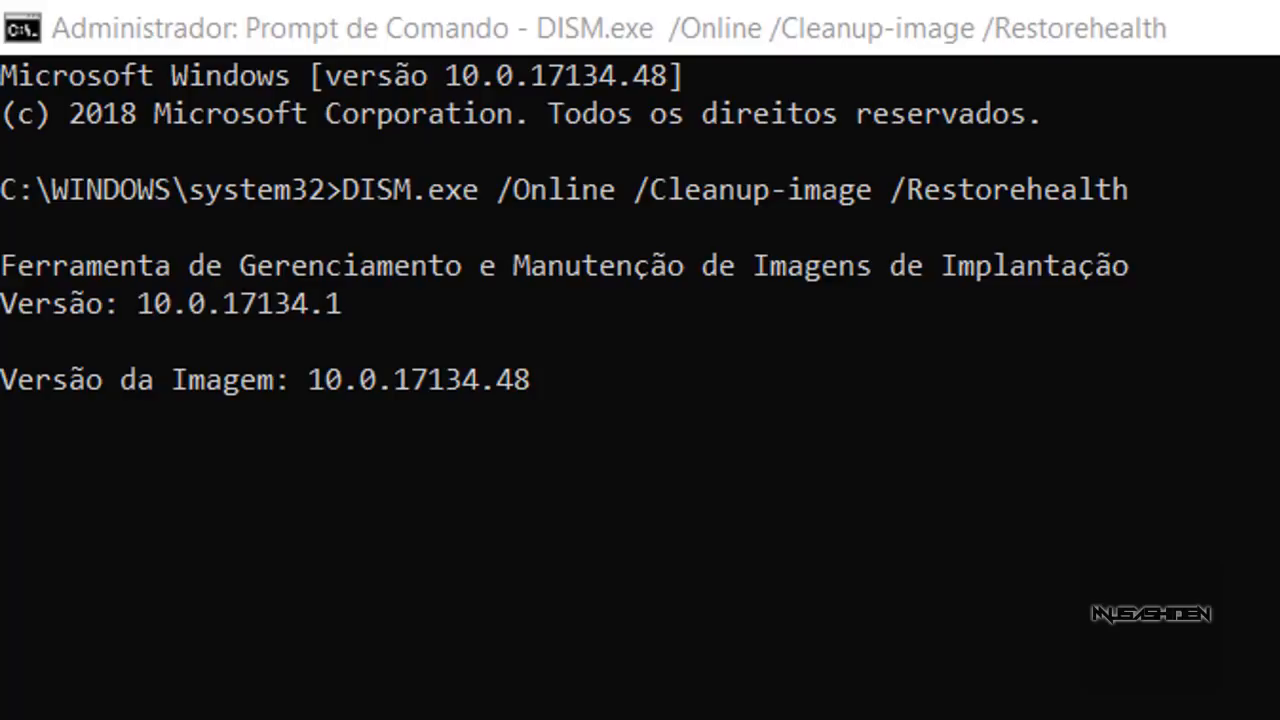
pyautogui.press('Return')
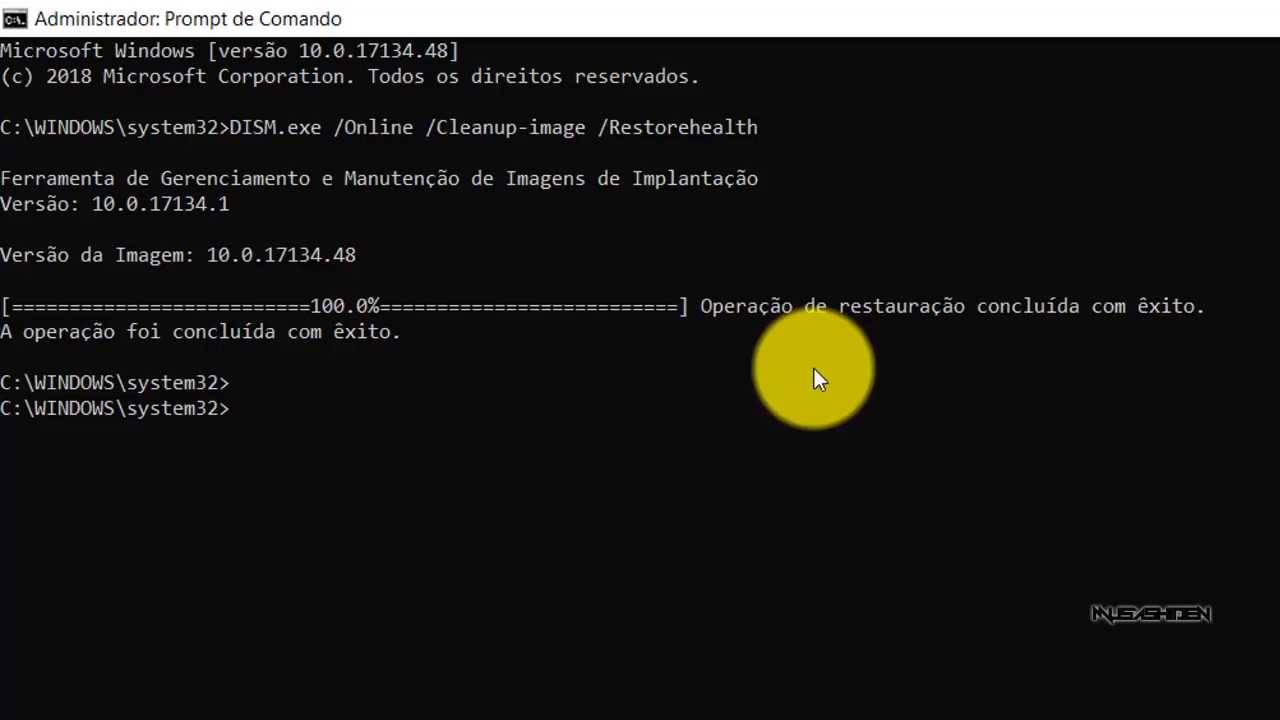
# Step: Run "sfc /scannow" to check the integrity of the Windows system files, and highlight the result line
pyautogui.write('sfc')
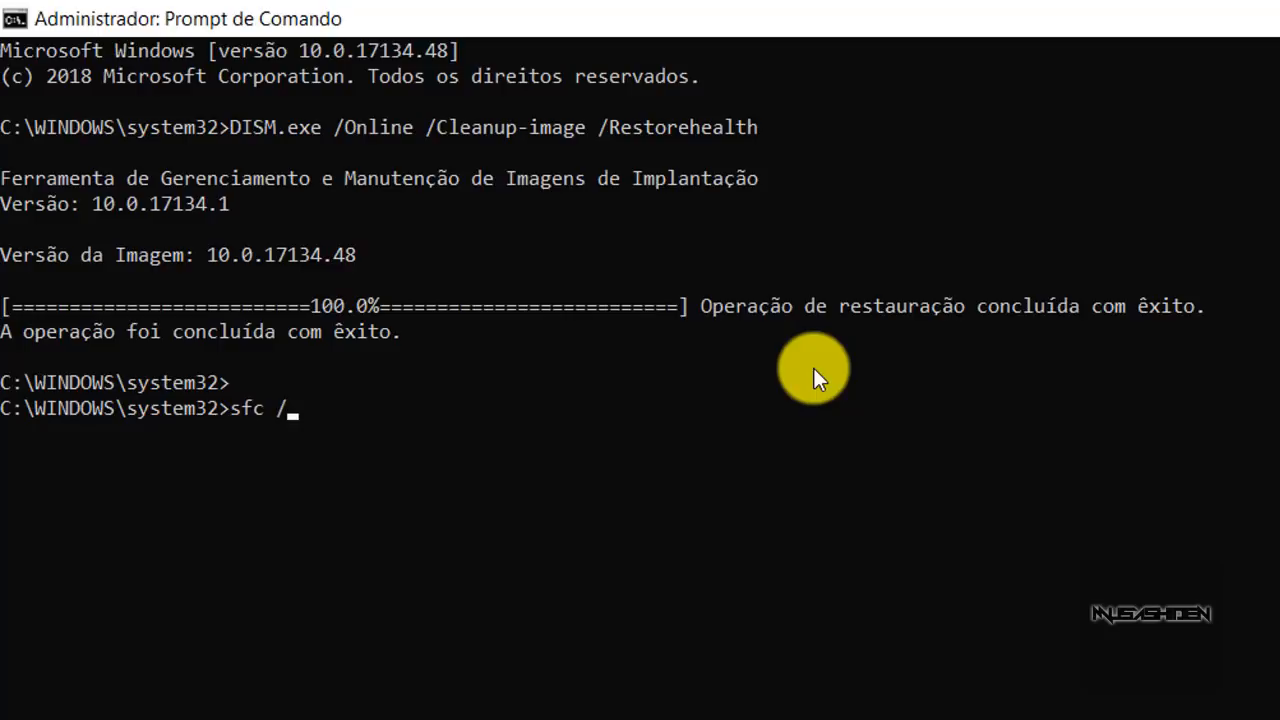
pyautogui.write('/scannow')
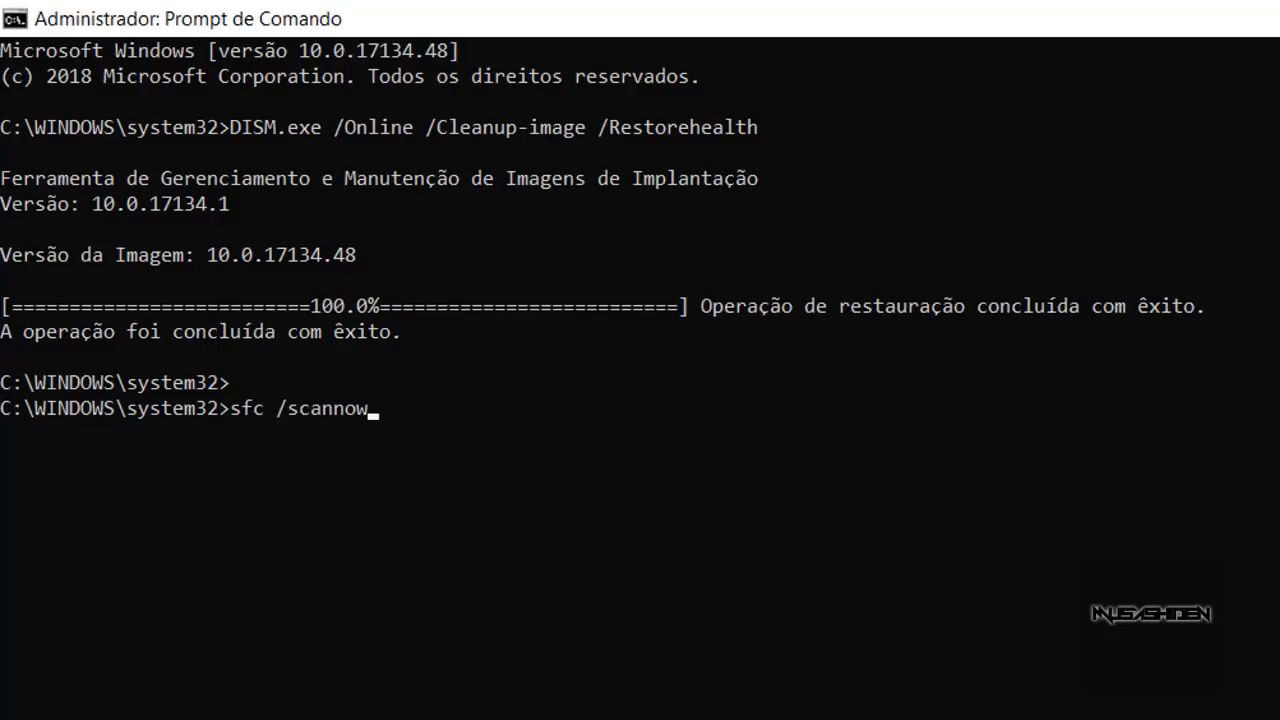
pyautogui.press('super')
pyautogui.press('super')
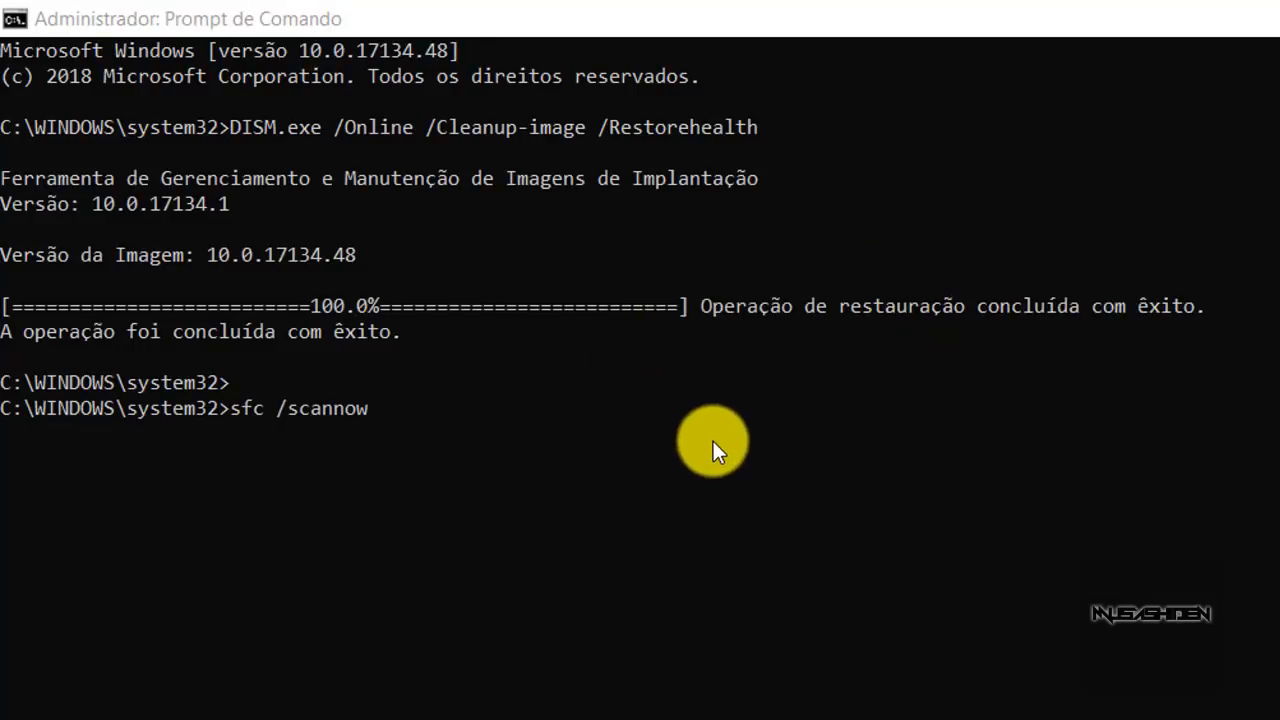
pyautogui.click(454, 428)
pyautogui.press('BackSpace')
pyautogui.press('BackSpace')
pyautogui.press('BackSpace')
pyautogui.press('BackSpace')
pyautogui.press('BackSpace')
pyautogui.press('BackSpace')
pyautogui.press('BackSpace')
pyautogui.press('BackSpace')
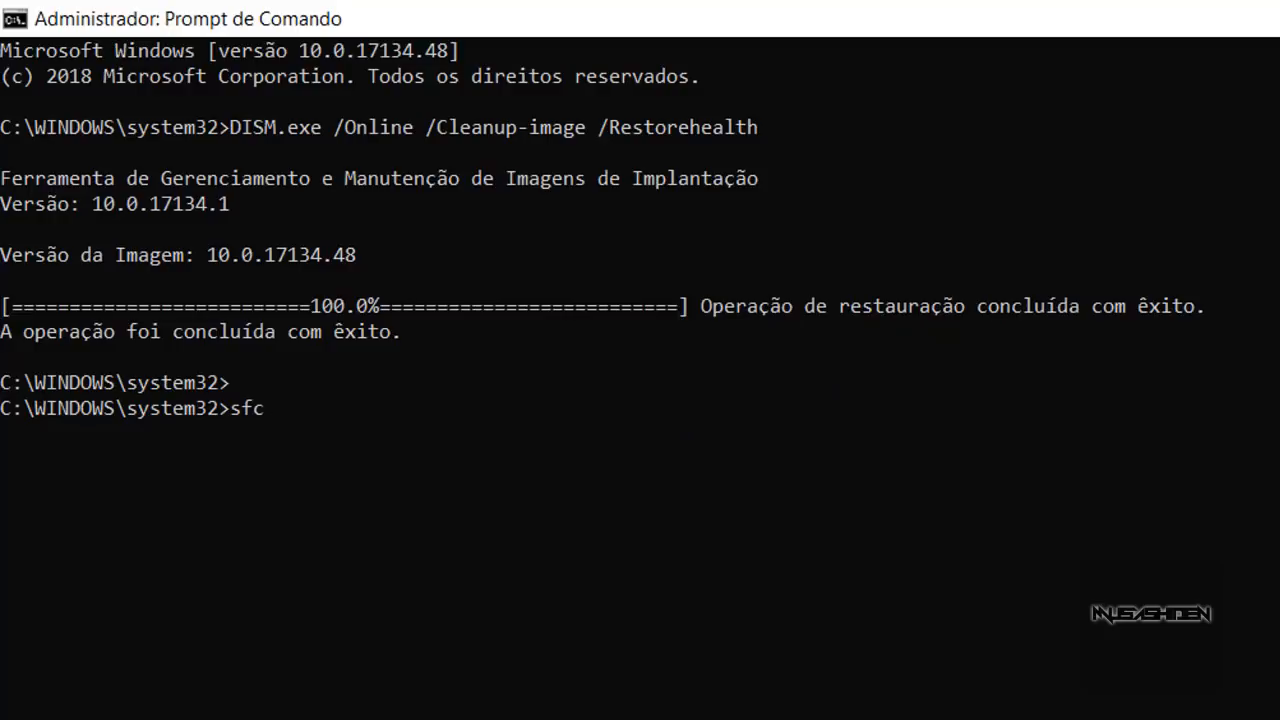
pyautogui.write('~/')
pyautogui.press('Left')
pyautogui.press('BackSpace')
pyautogui.press('Right')
pyautogui.write('scannow')
pyautogui.press('Return')
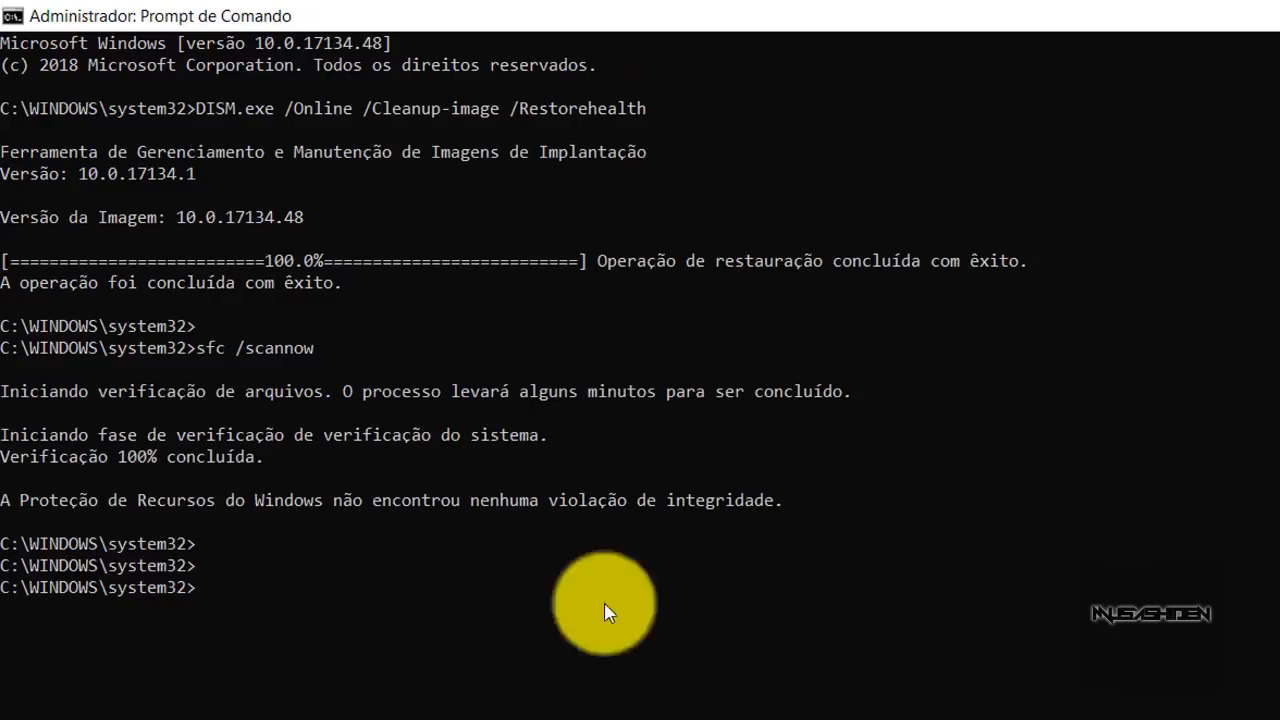
pyautogui.moveTo(3, 500); pyautogui.dragTo(799, 511)
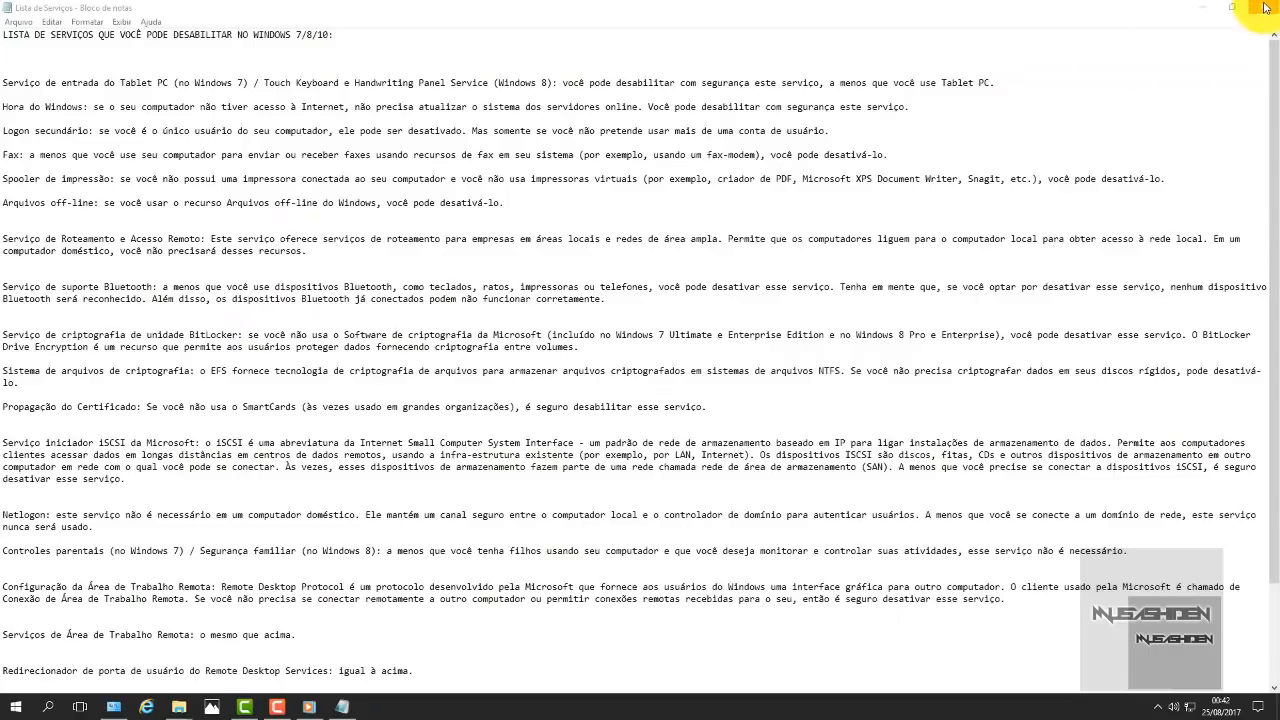
# Step: Close the Lista de Serviços note, and open Spybot Anti-Beacon in a maximized window
pyautogui.click(1256, 8)
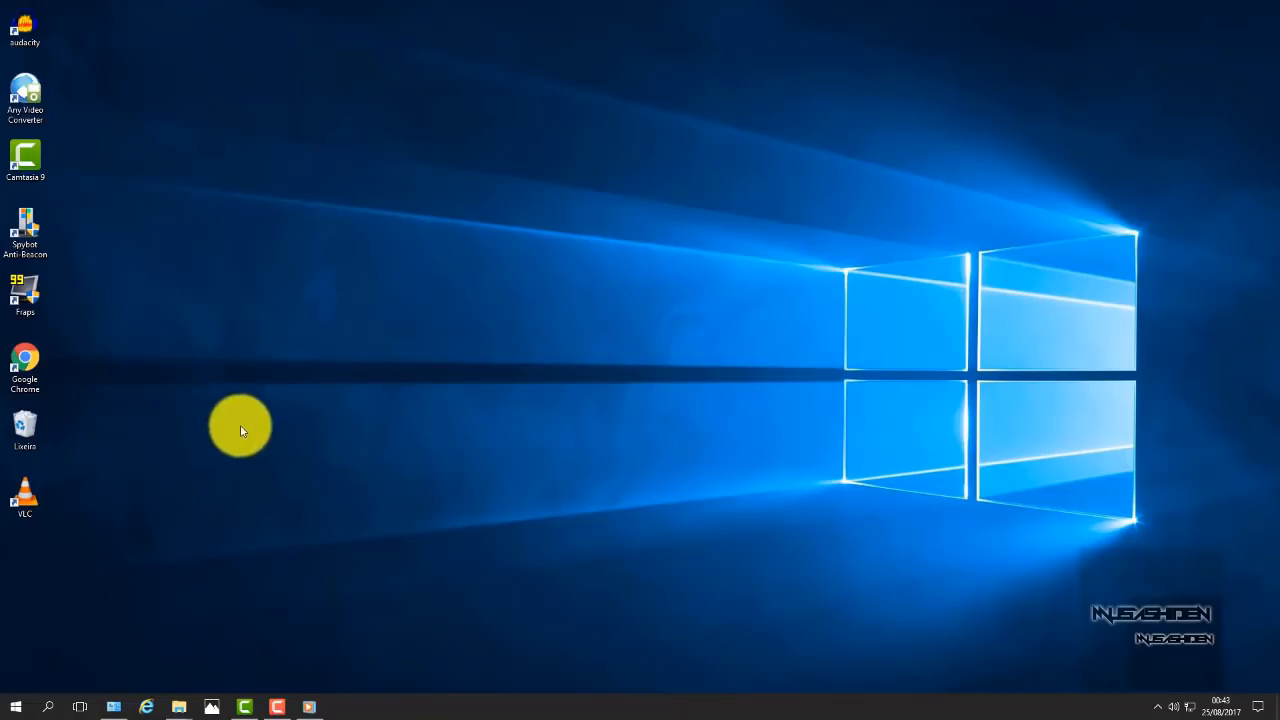
pyautogui.rightClick(30, 218)
pyautogui.click(63, 232)
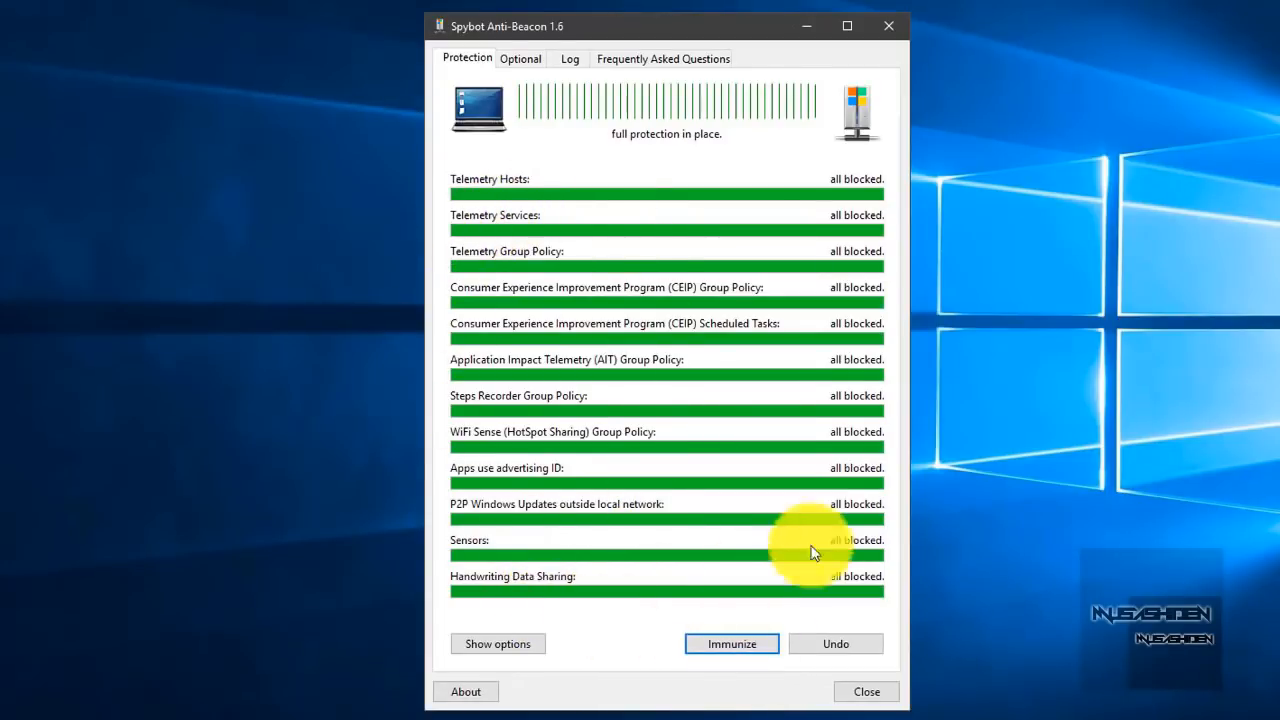
pyautogui.click(847, 26)
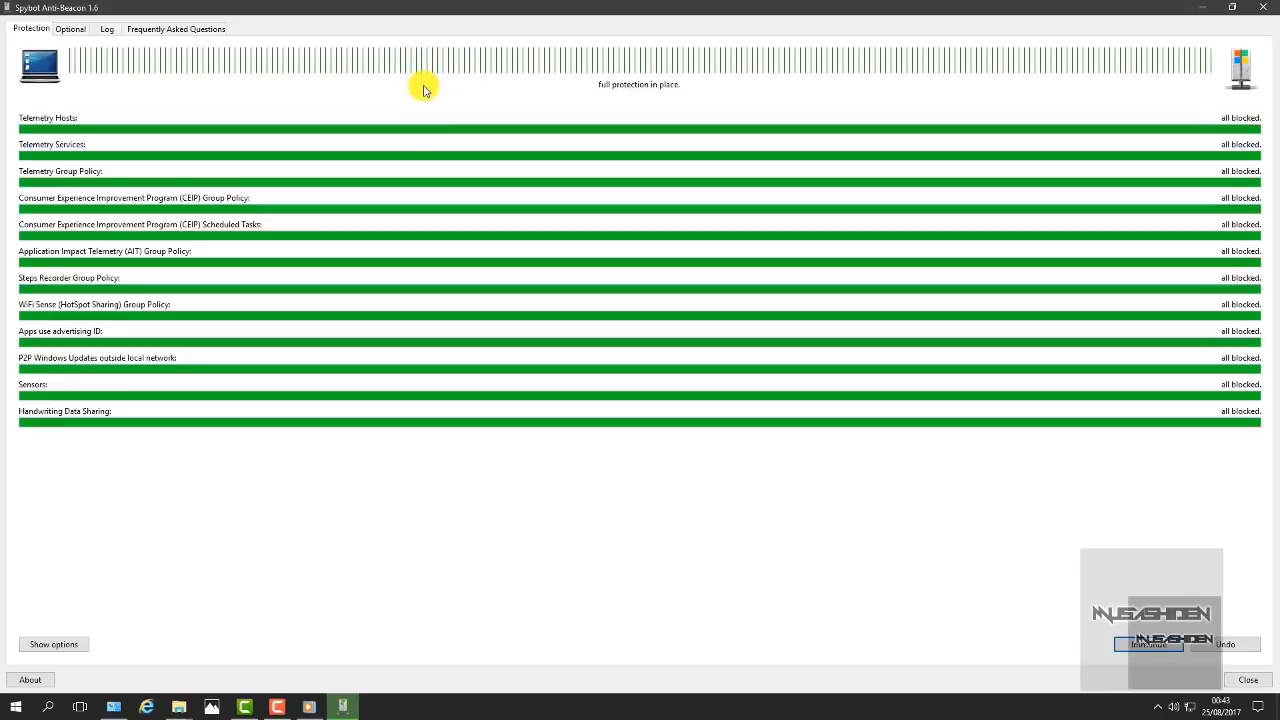
# Step: Examine the detailed entries behind each Spybot Anti-Beacon protection and the list of optional blocks
pyautogui.click(40, 644)
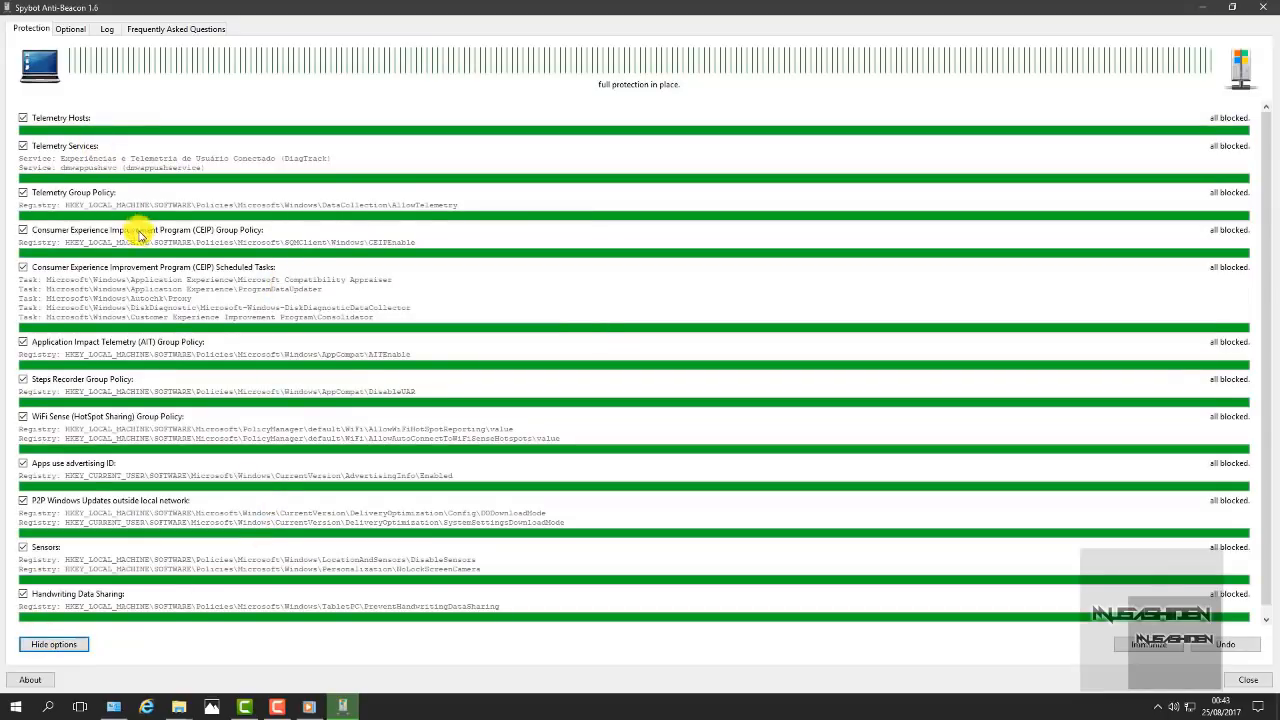
pyautogui.click(56, 646)
pyautogui.click(54, 644)
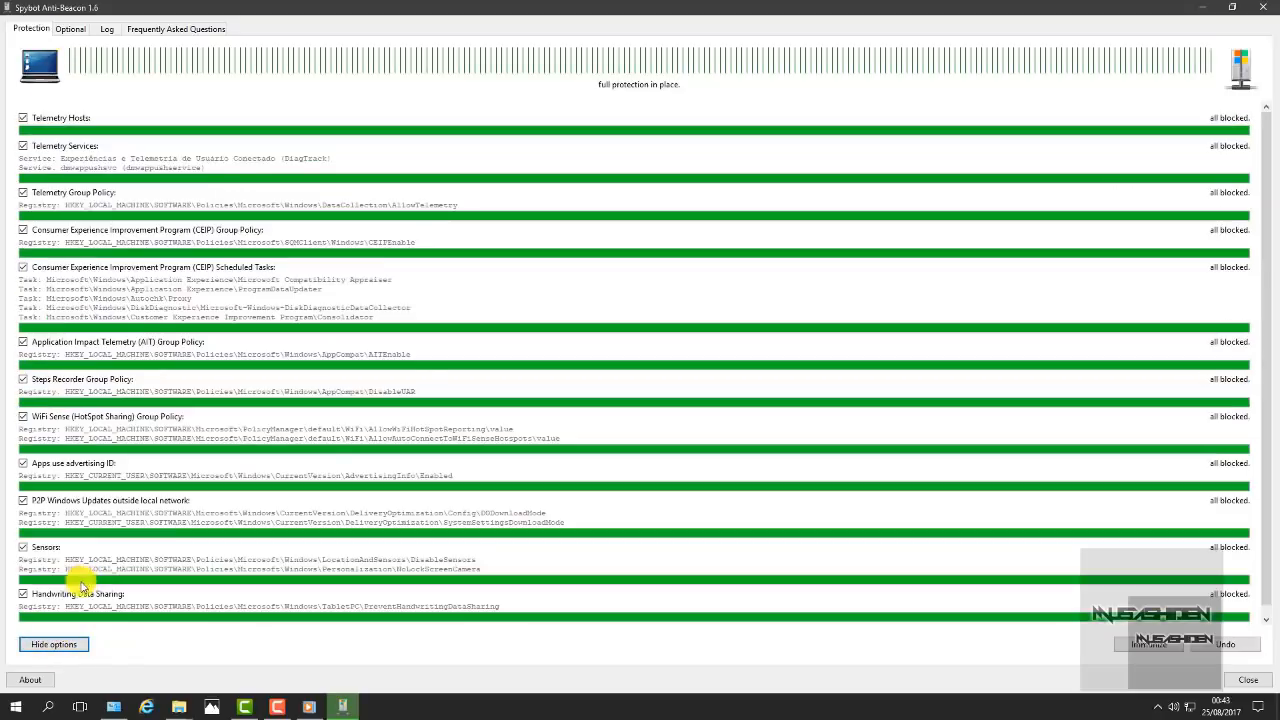
pyautogui.click(56, 644)
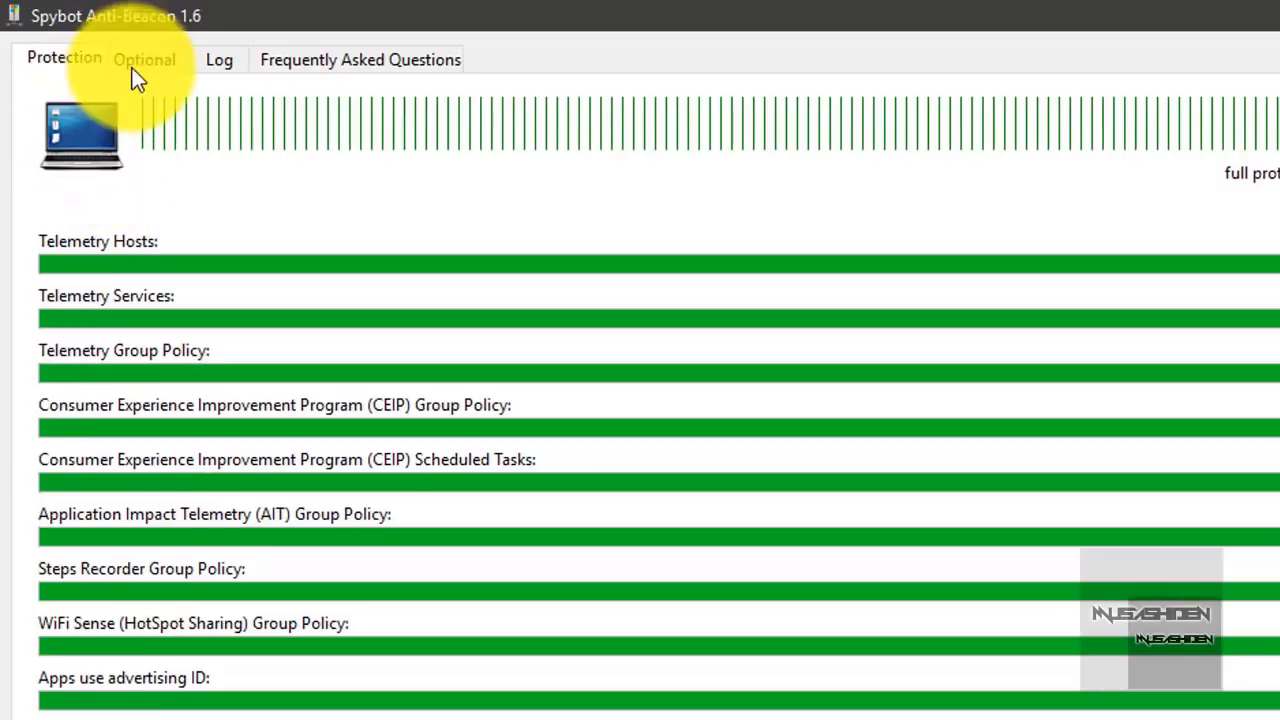
pyautogui.click(142, 62)
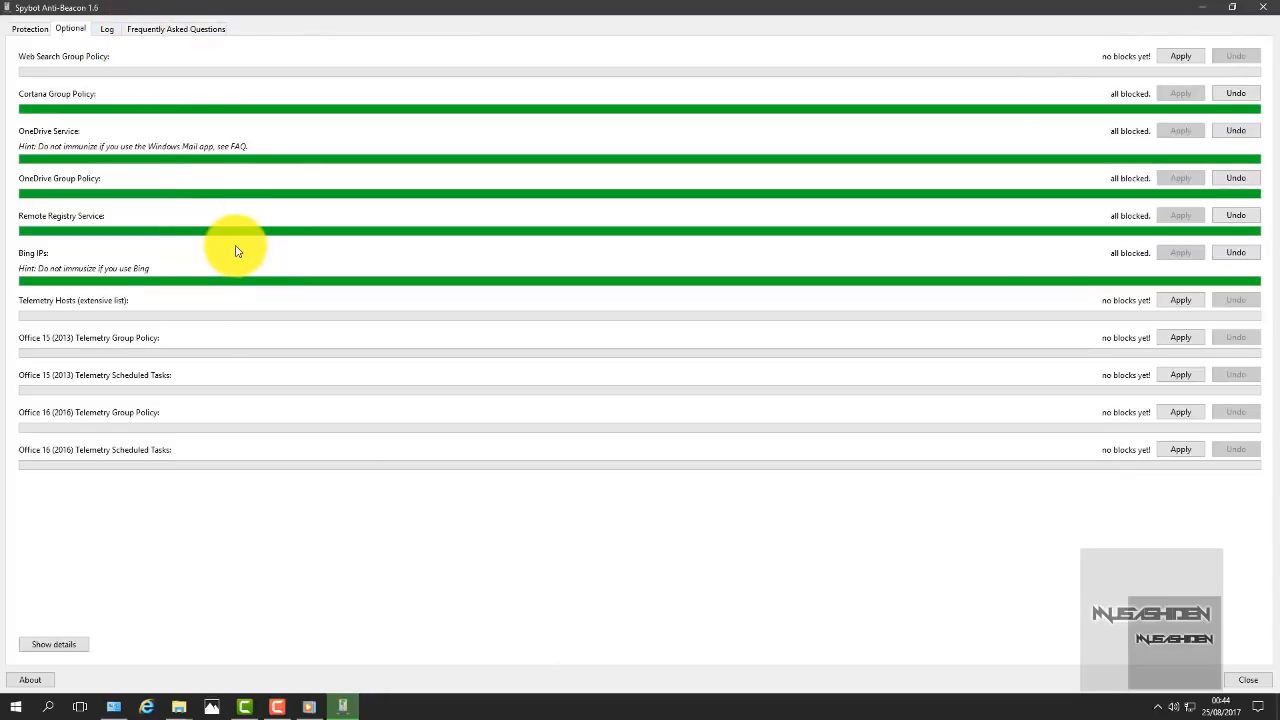
pyautogui.click(30, 29)
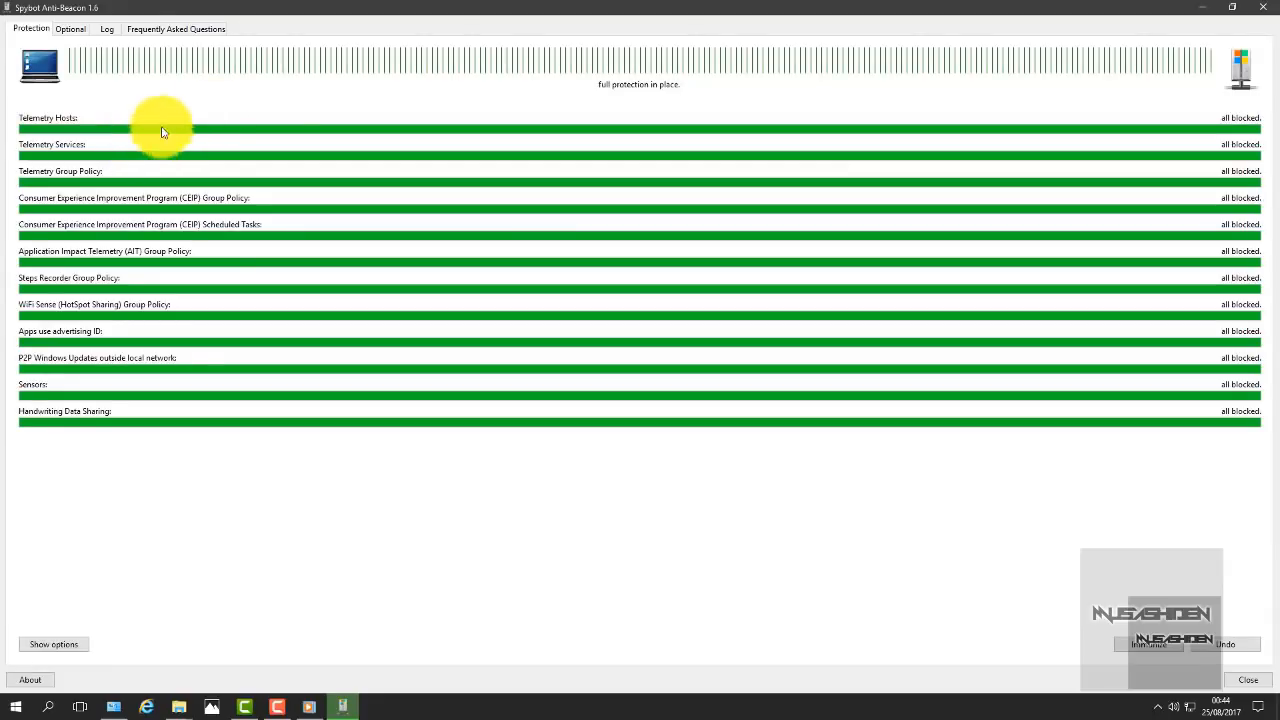
# Step: Undo all Spybot Anti-Beacon protections, immunize the system again, and close the program
pyautogui.click(1235, 653)
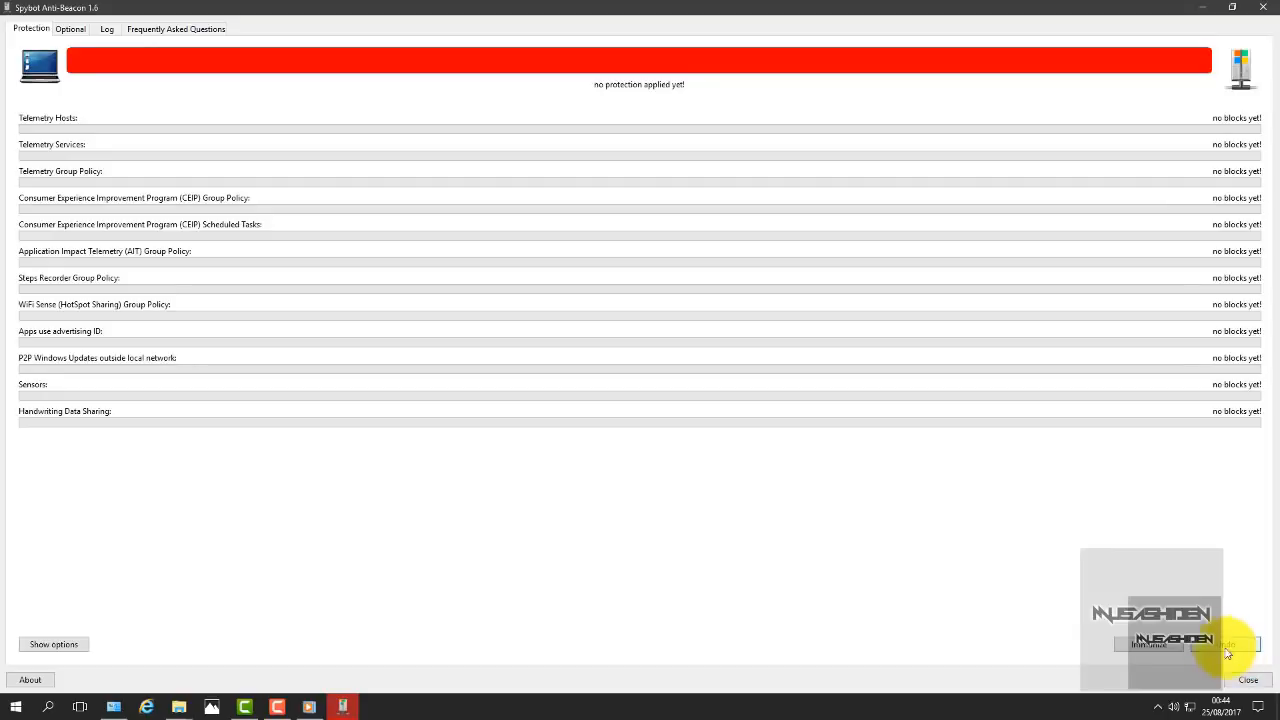
pyautogui.click(1160, 645)
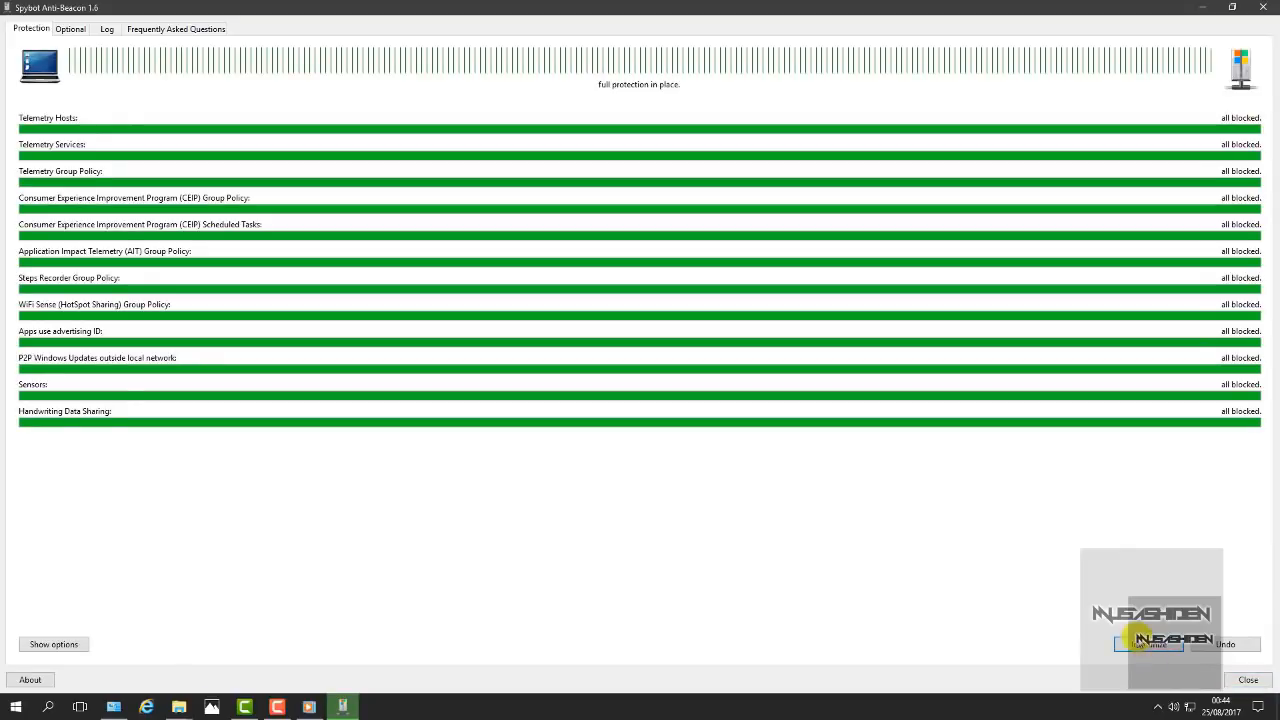
pyautogui.click(1240, 683)
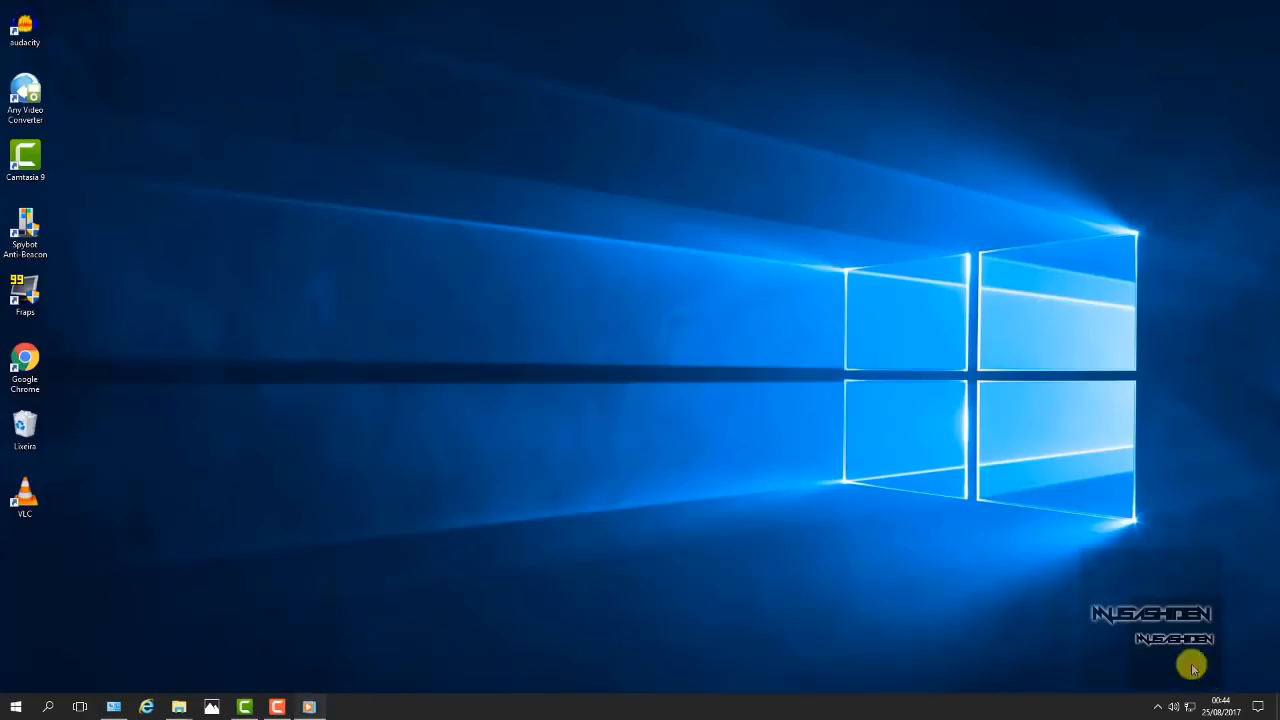
pyautogui.rightClick(514, 135)
pyautogui.click(568, 174)
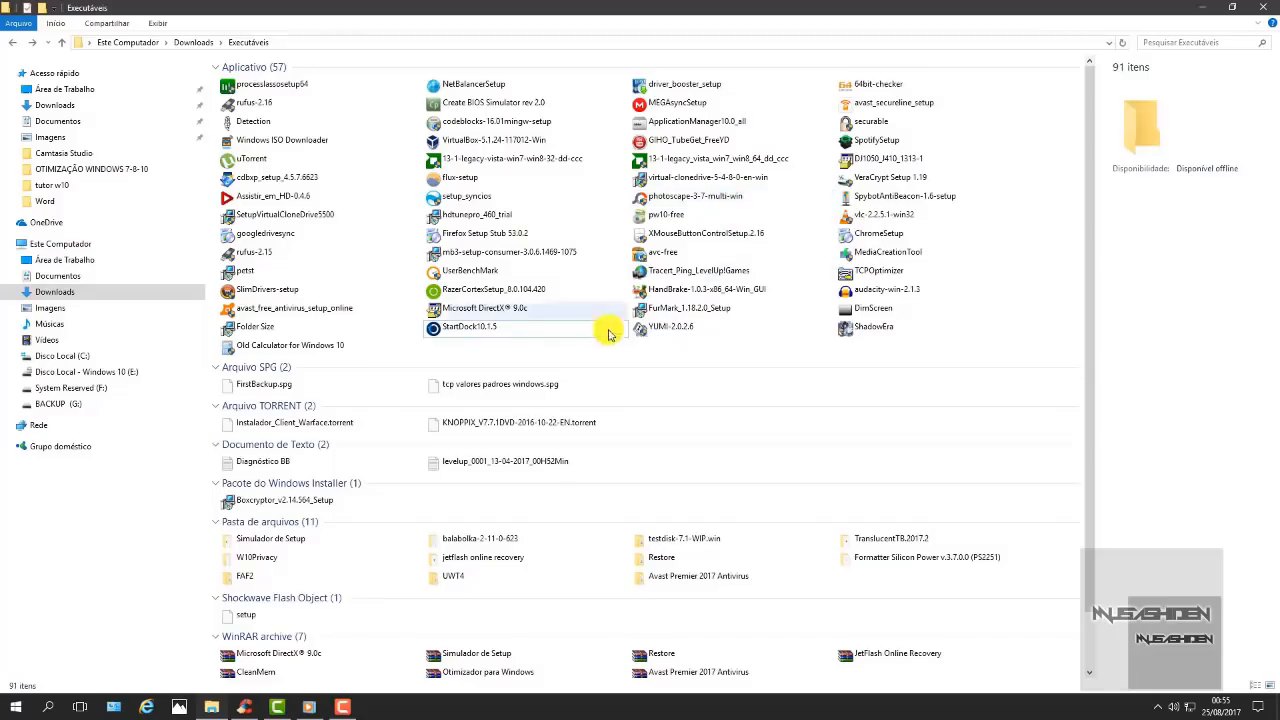
# Step: Run the StartDock10.1.5 installer from the Executáveis folder, allowing the security warning, and minimize the folder window
pyautogui.moveTo(926, 200)
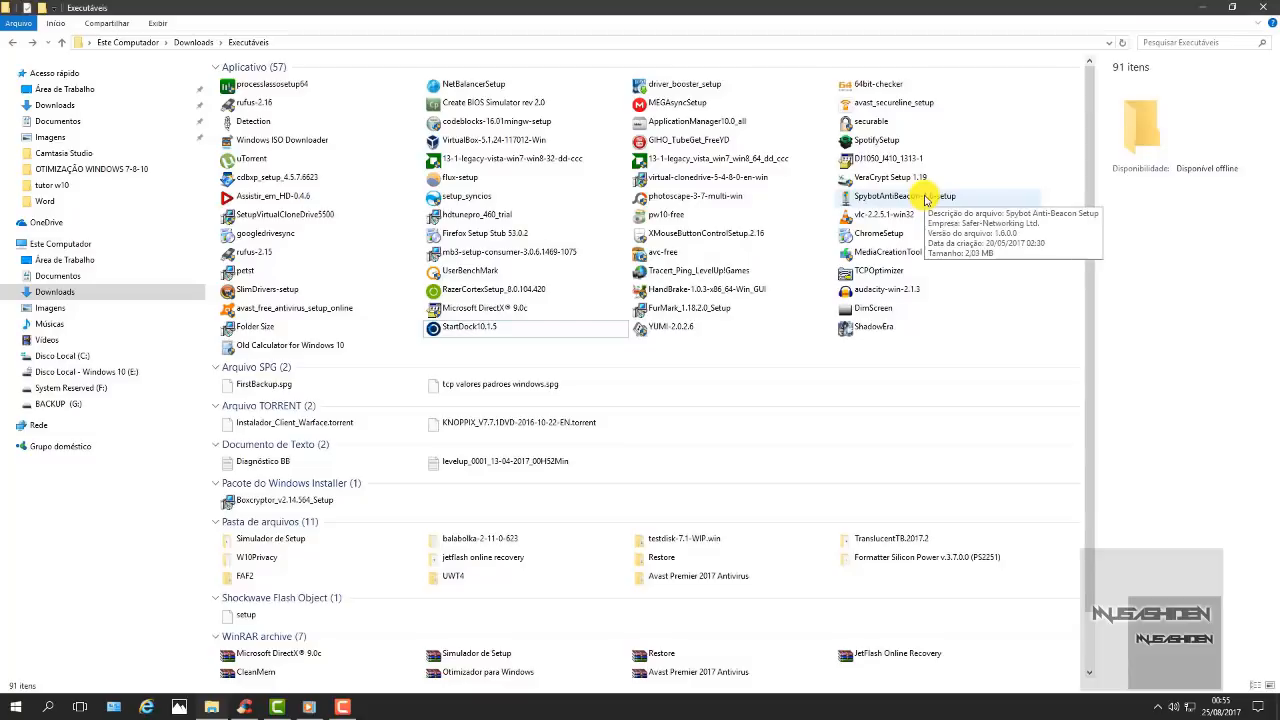
pyautogui.click(468, 330)
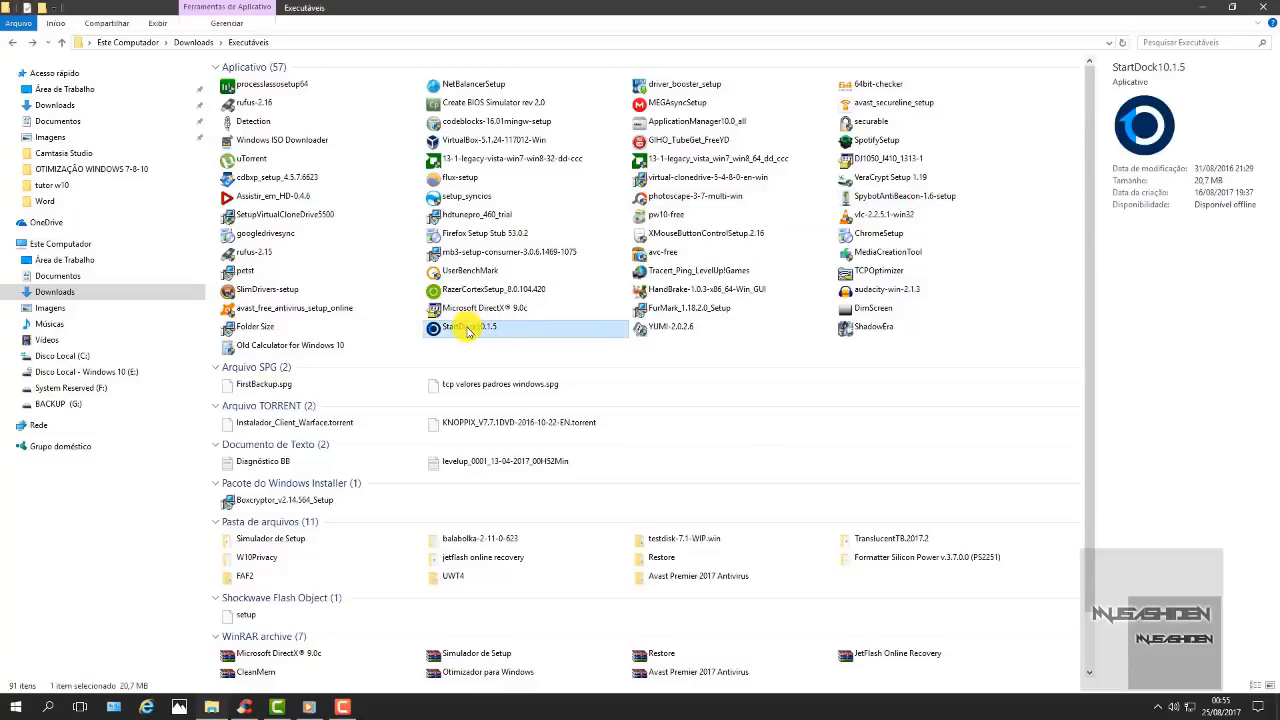
pyautogui.moveTo(468, 333)
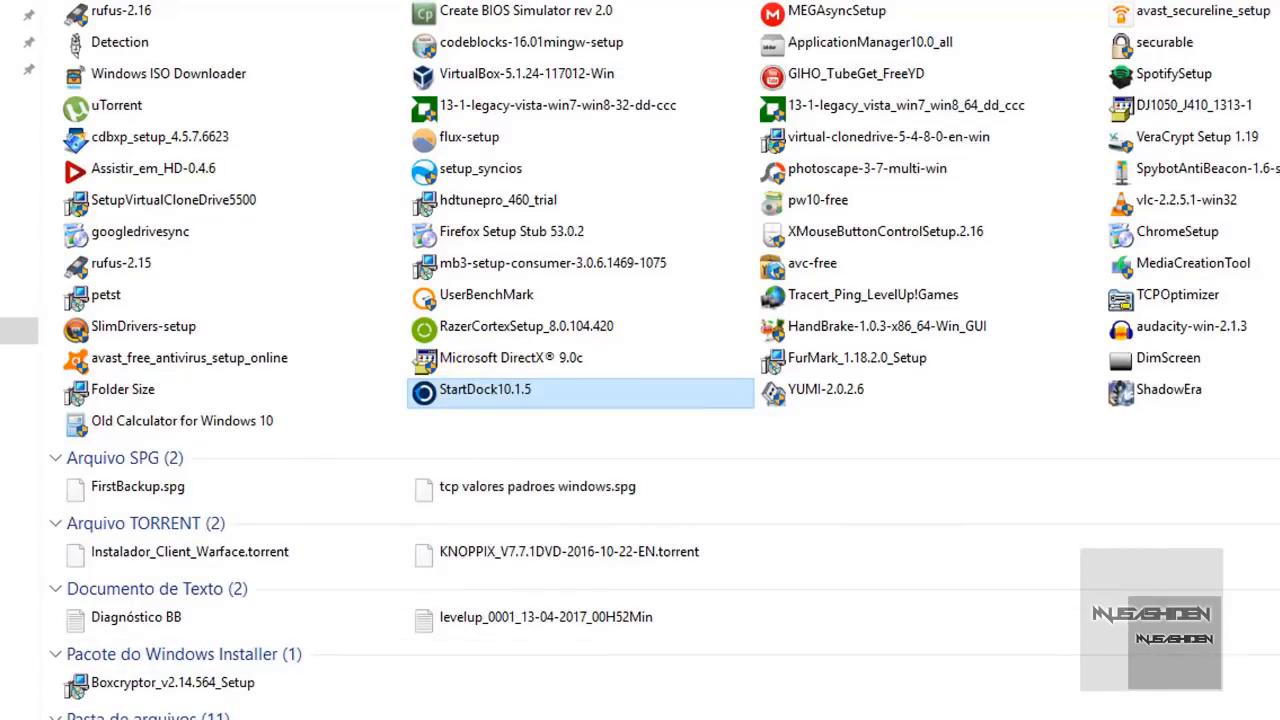
pyautogui.doubleClick(492, 398)
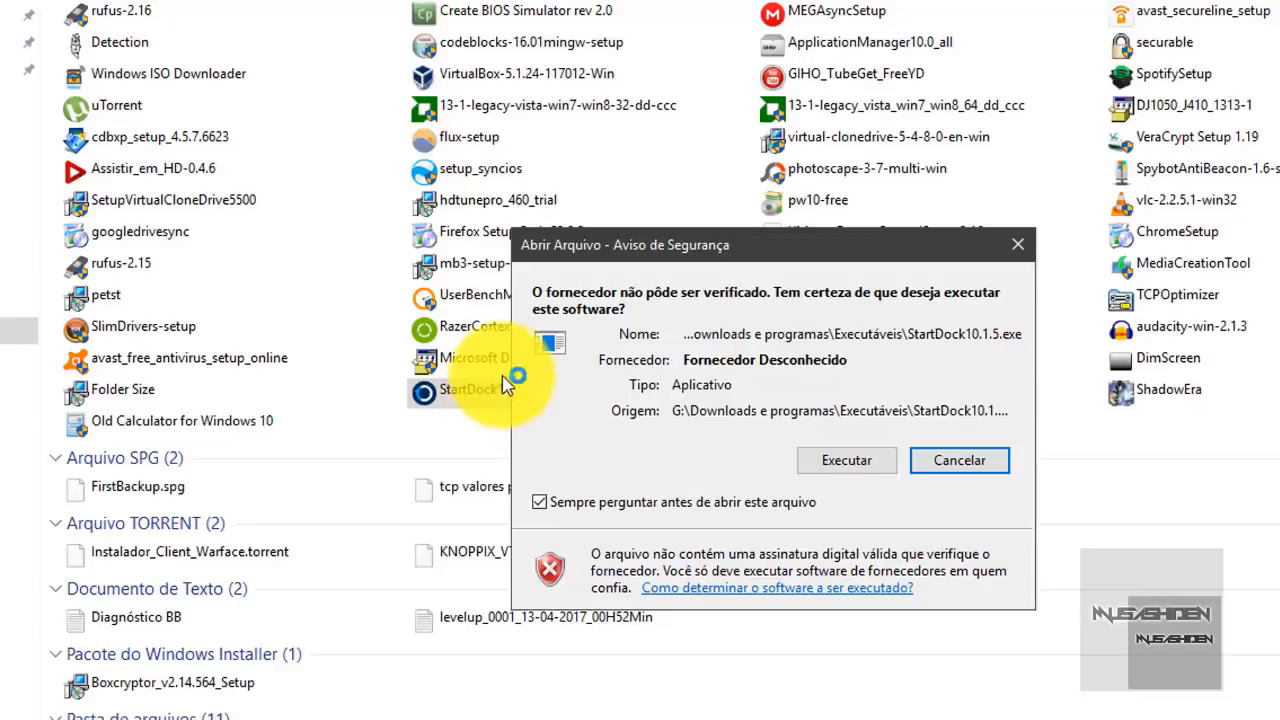
pyautogui.click(847, 460)
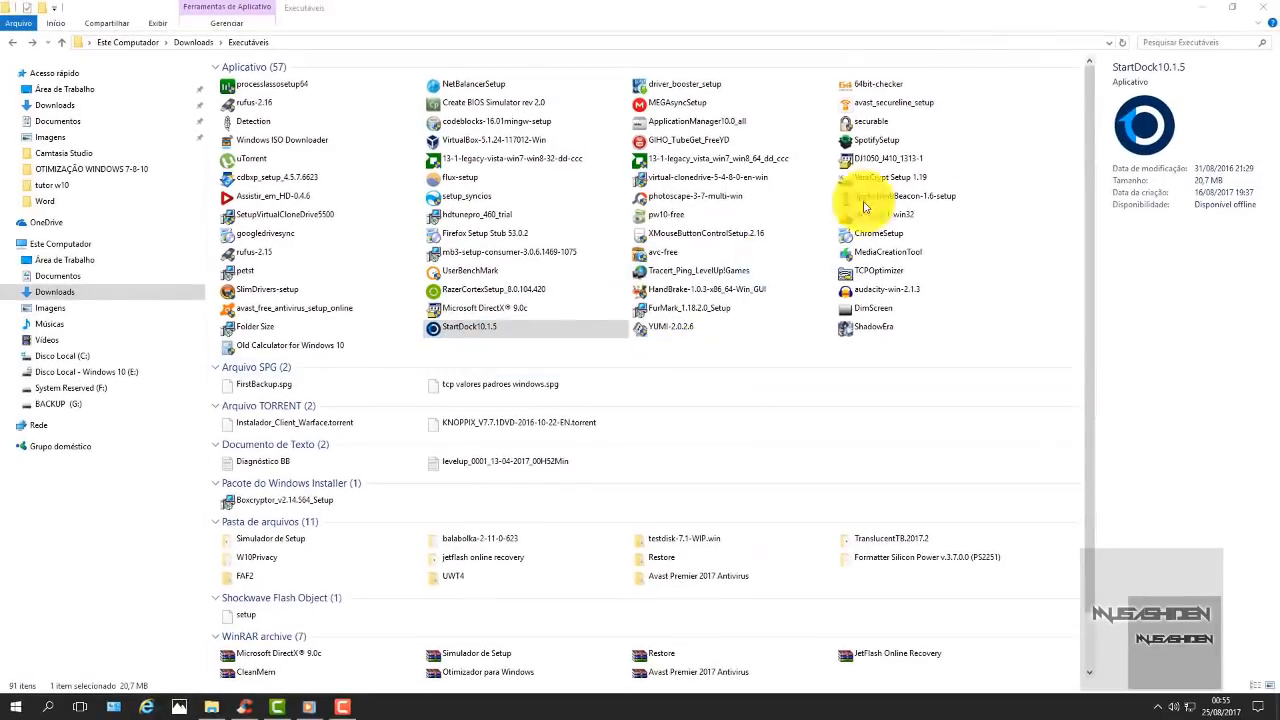
pyautogui.click(1200, 10)
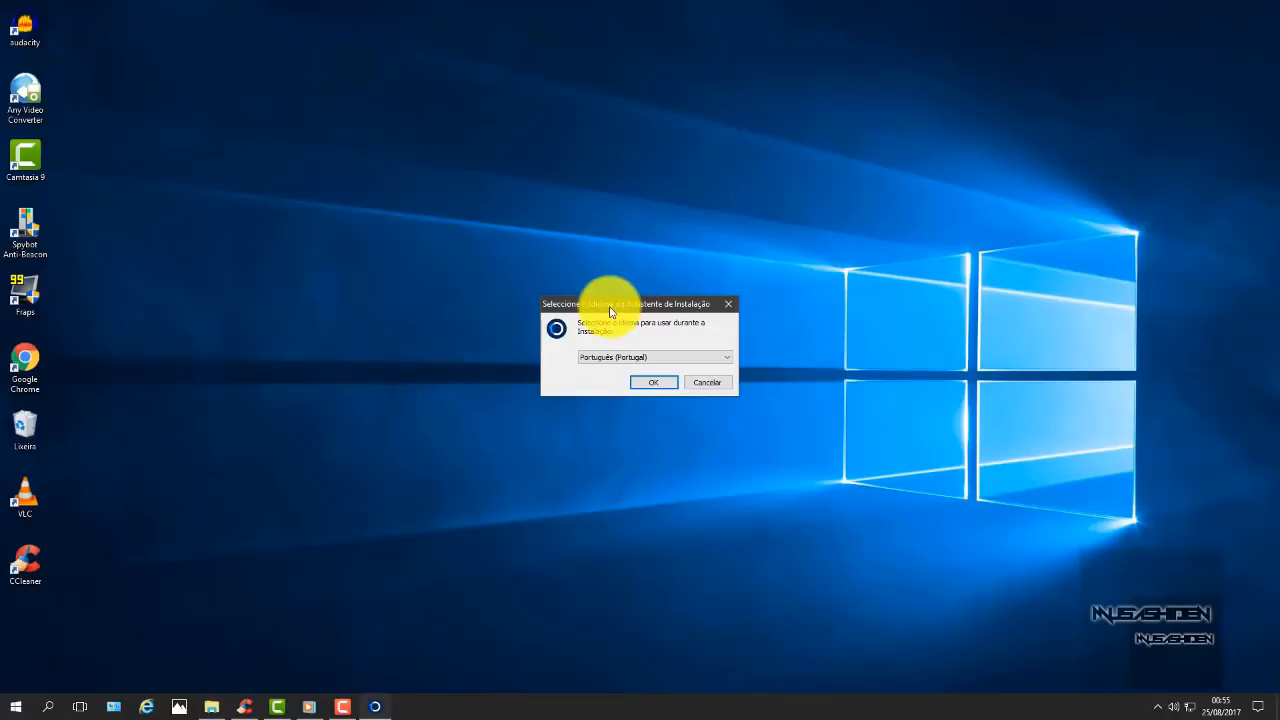
# Step: Install Start10 in Português (Portugal) with the preselected components, open its configuration, and decline hiding the taskbar search bar
pyautogui.click(664, 358)
pyautogui.click(664, 358)
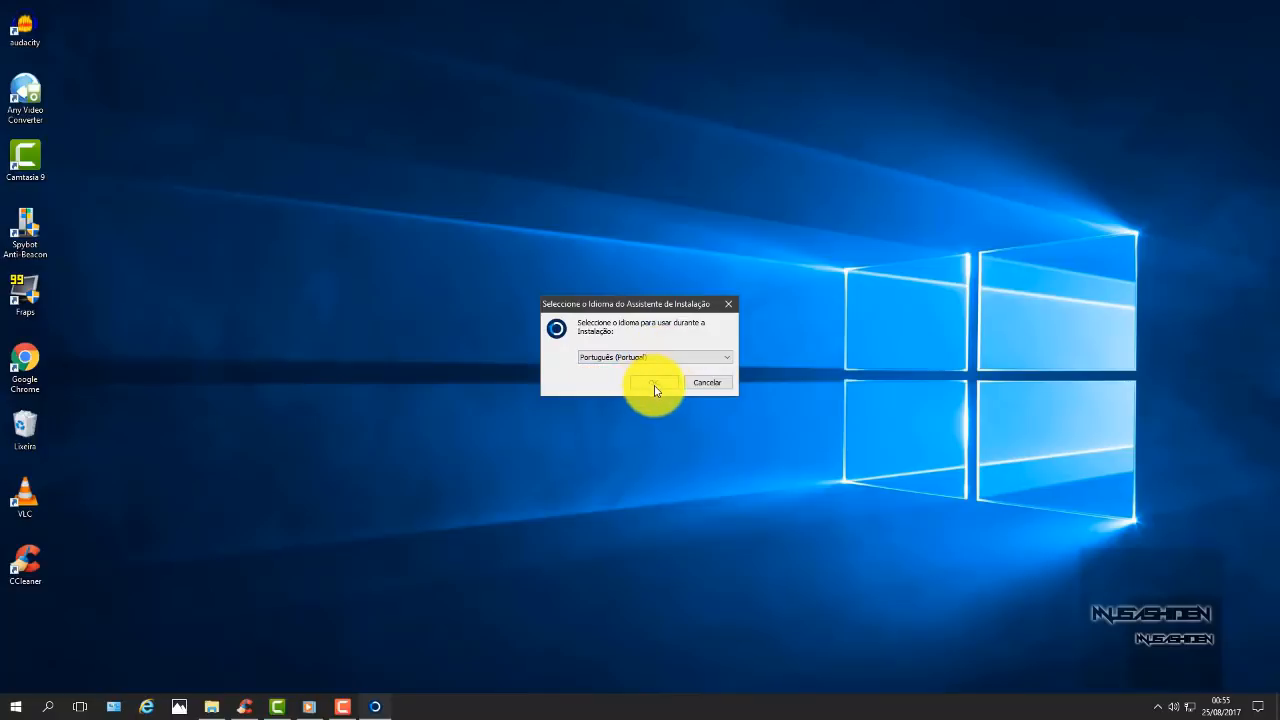
pyautogui.click(653, 386)
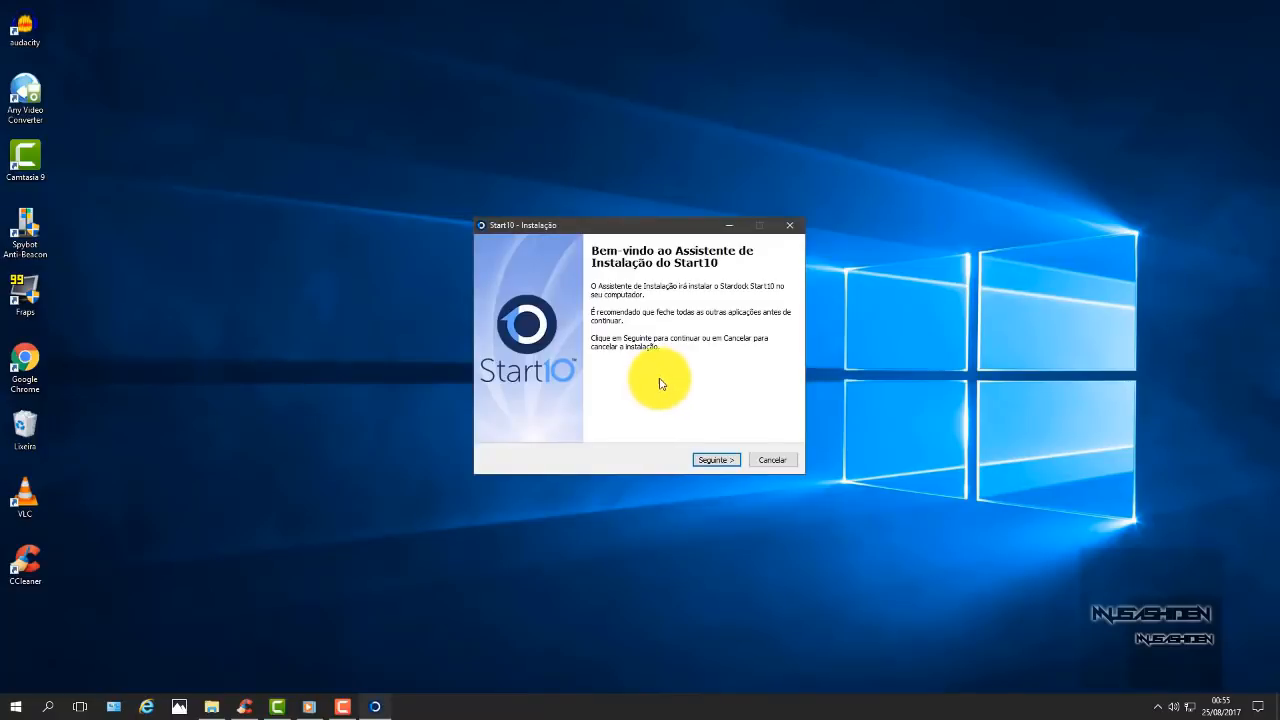
pyautogui.click(716, 460)
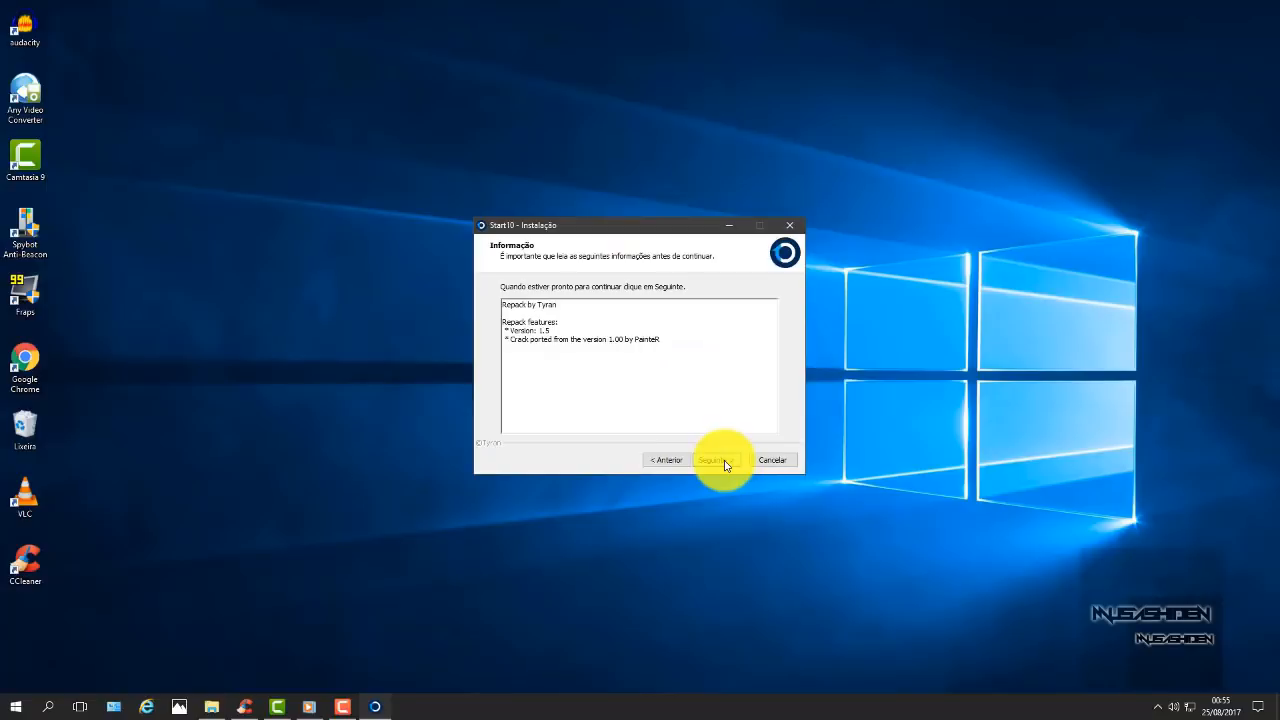
pyautogui.click(724, 462)
pyautogui.click(726, 462)
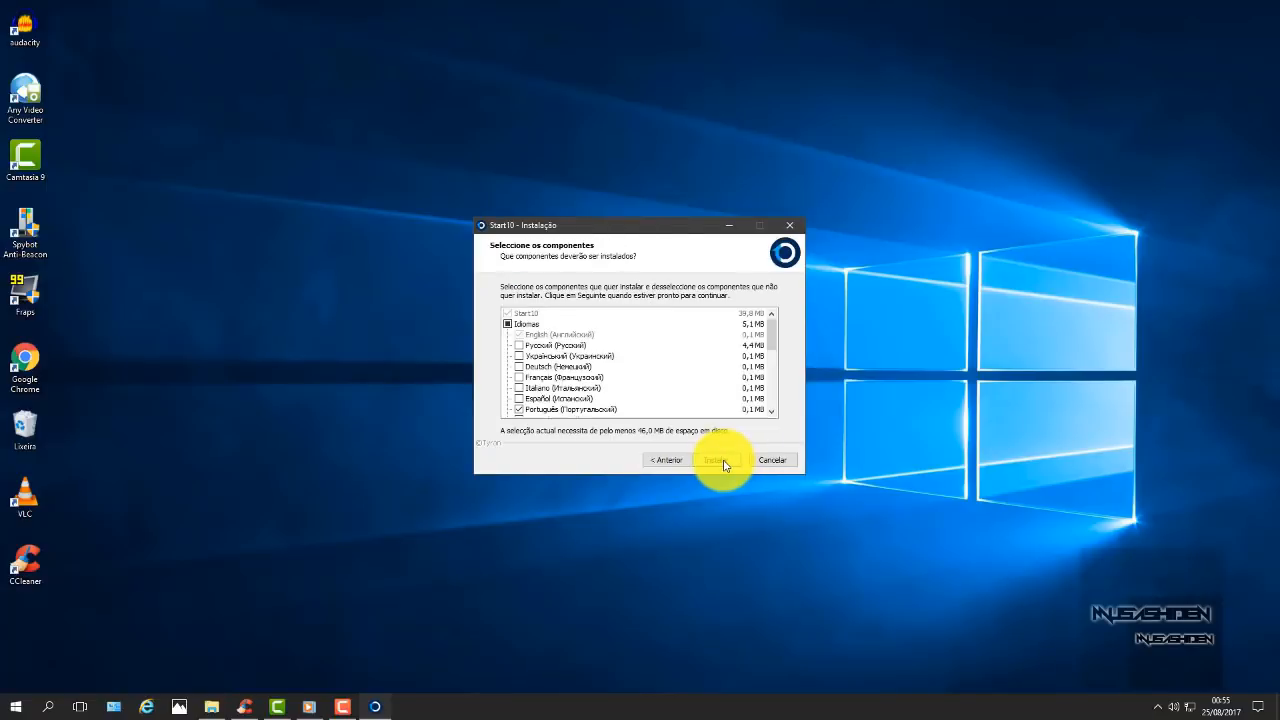
pyautogui.scroll(-3, 702, 324)
pyautogui.click(715, 462)
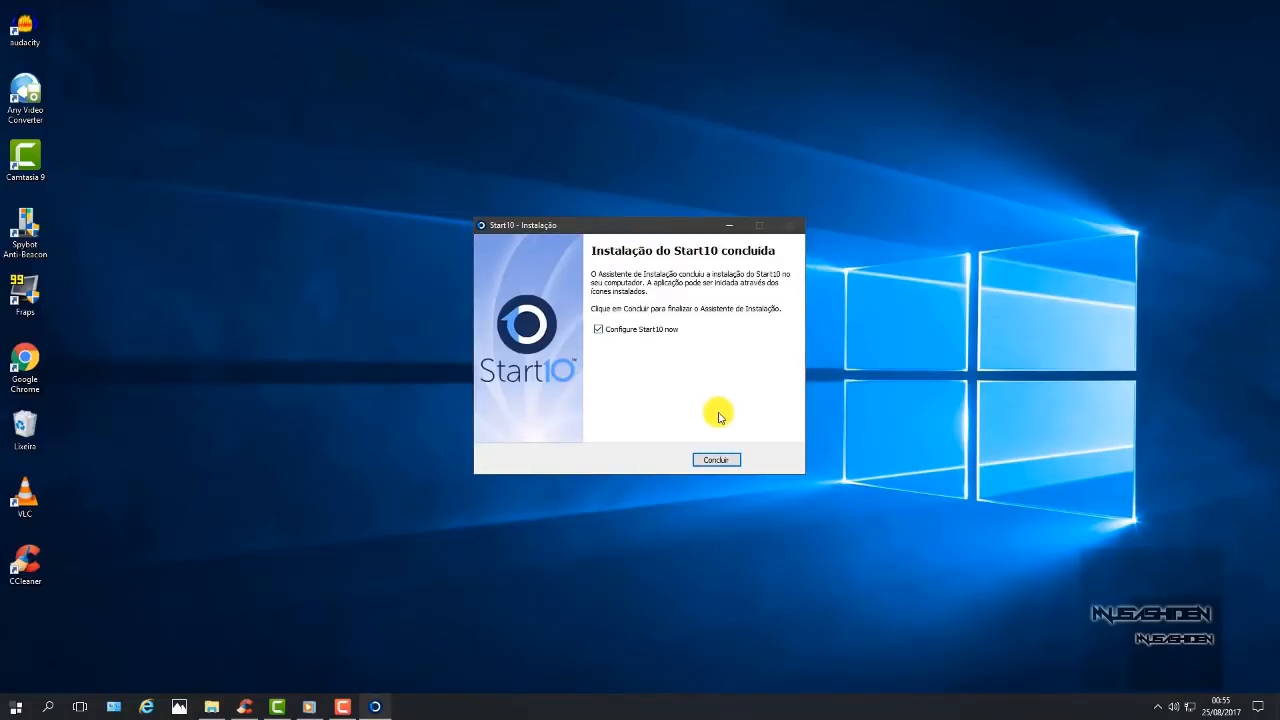
pyautogui.click(716, 459)
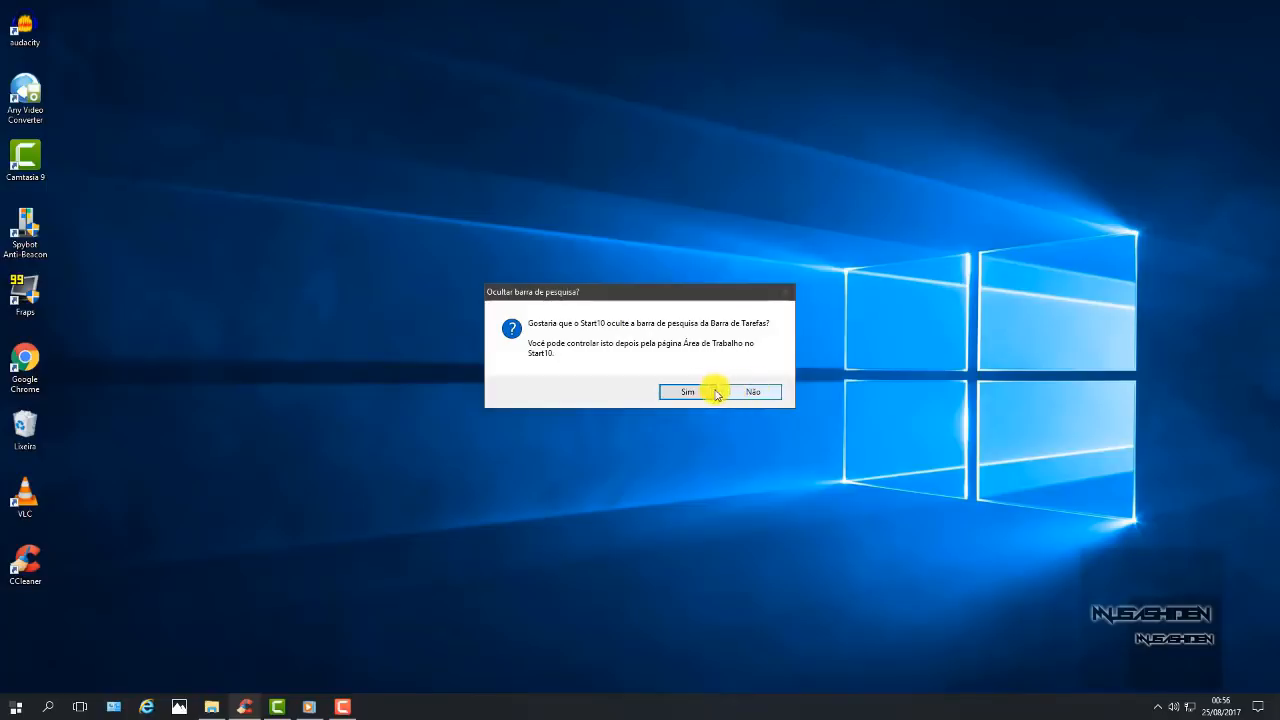
pyautogui.click(754, 393)
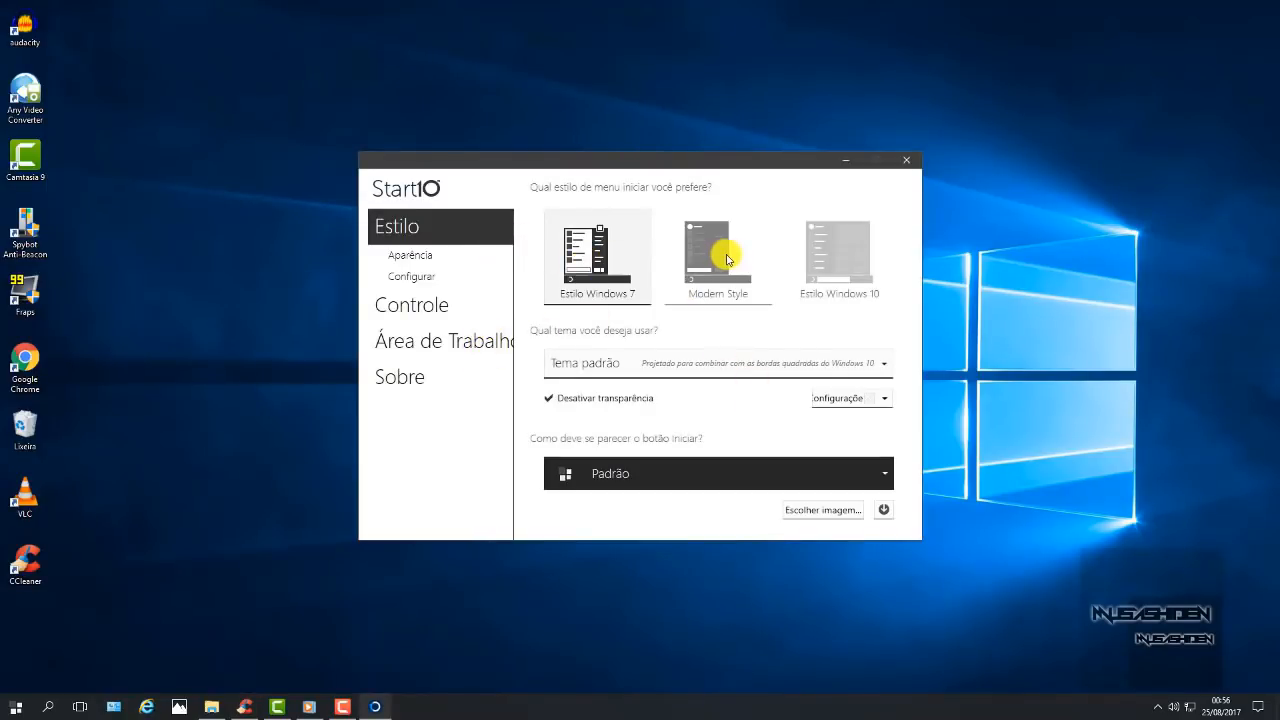
# Step: Preview the Start menu in Estilo Windows 7, Modern Style and Estilo Windows 10, and reselect Estilo Windows 7
pyautogui.click(8, 710)
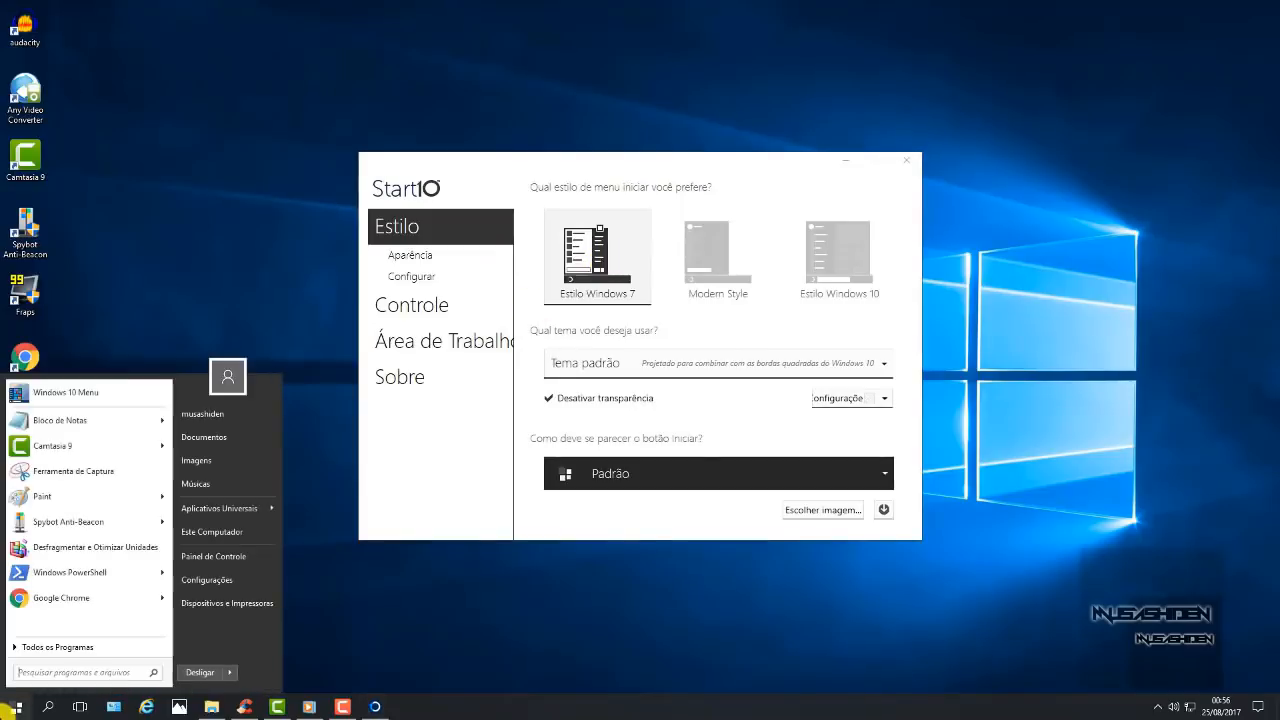
pyautogui.click(8, 708)
pyautogui.click(703, 249)
pyautogui.click(8, 710)
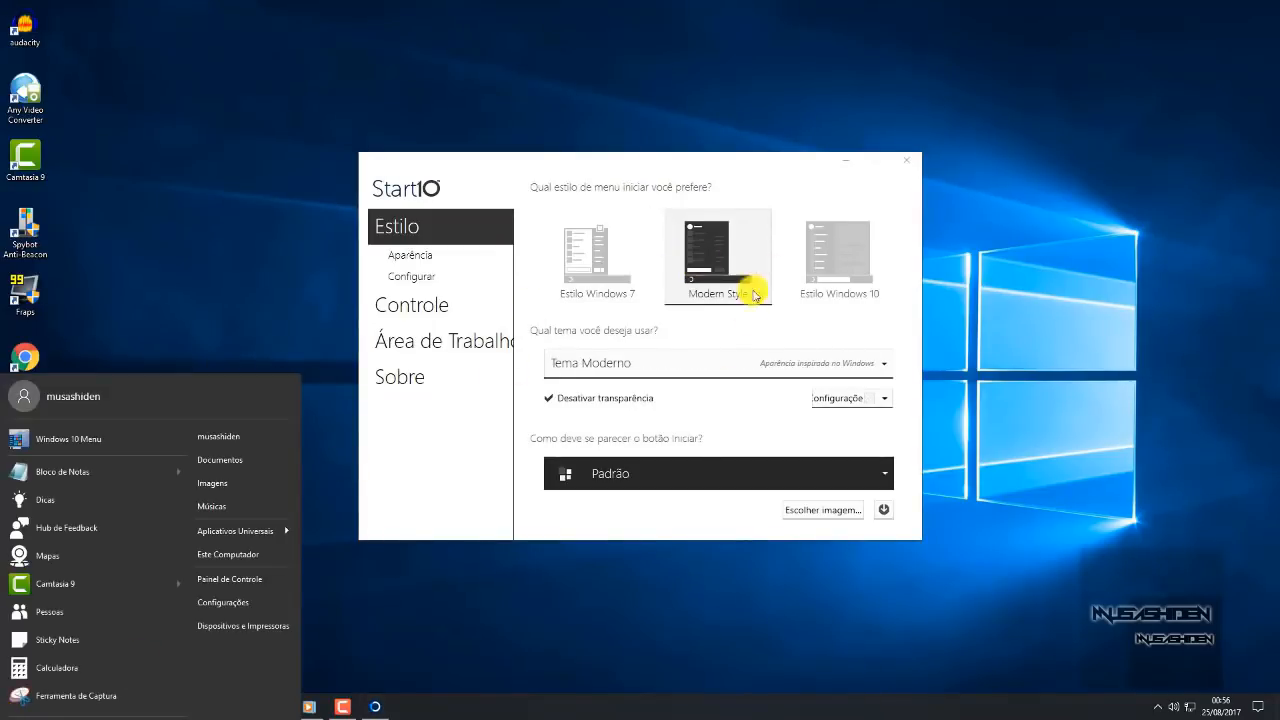
pyautogui.click(867, 209)
pyautogui.click(871, 228)
pyautogui.click(10, 710)
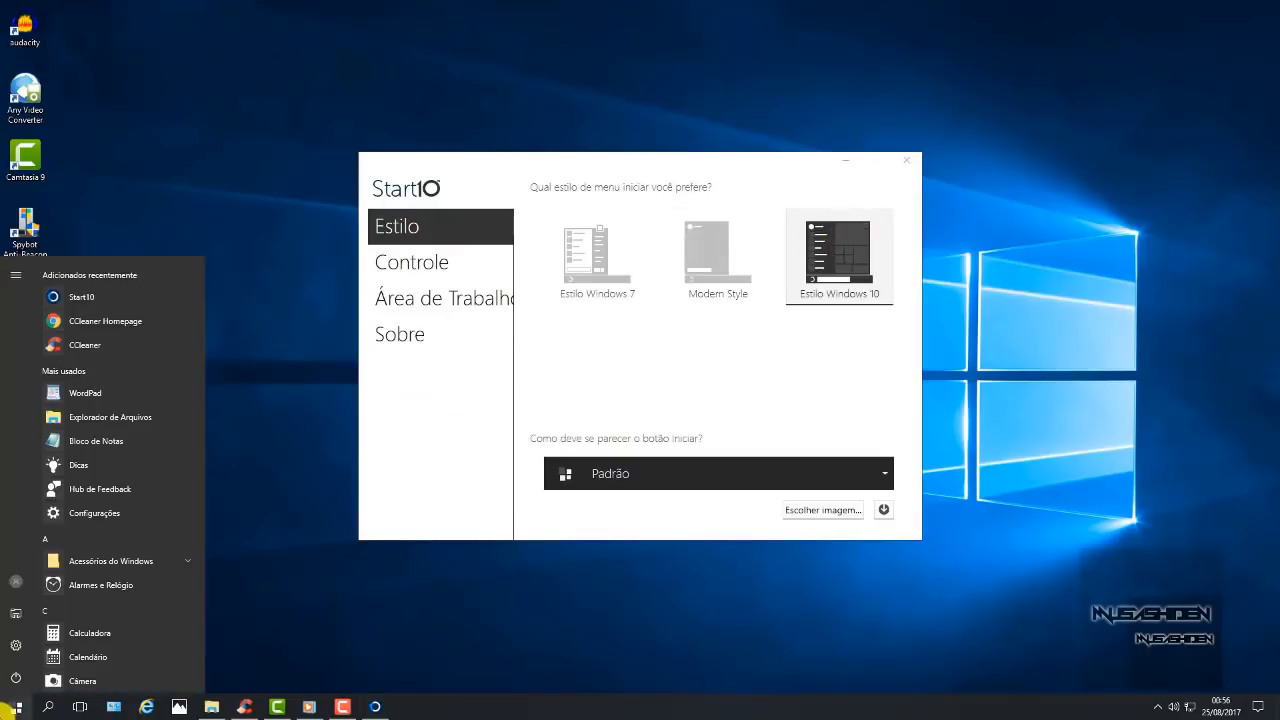
pyautogui.click(10, 710)
pyautogui.click(593, 255)
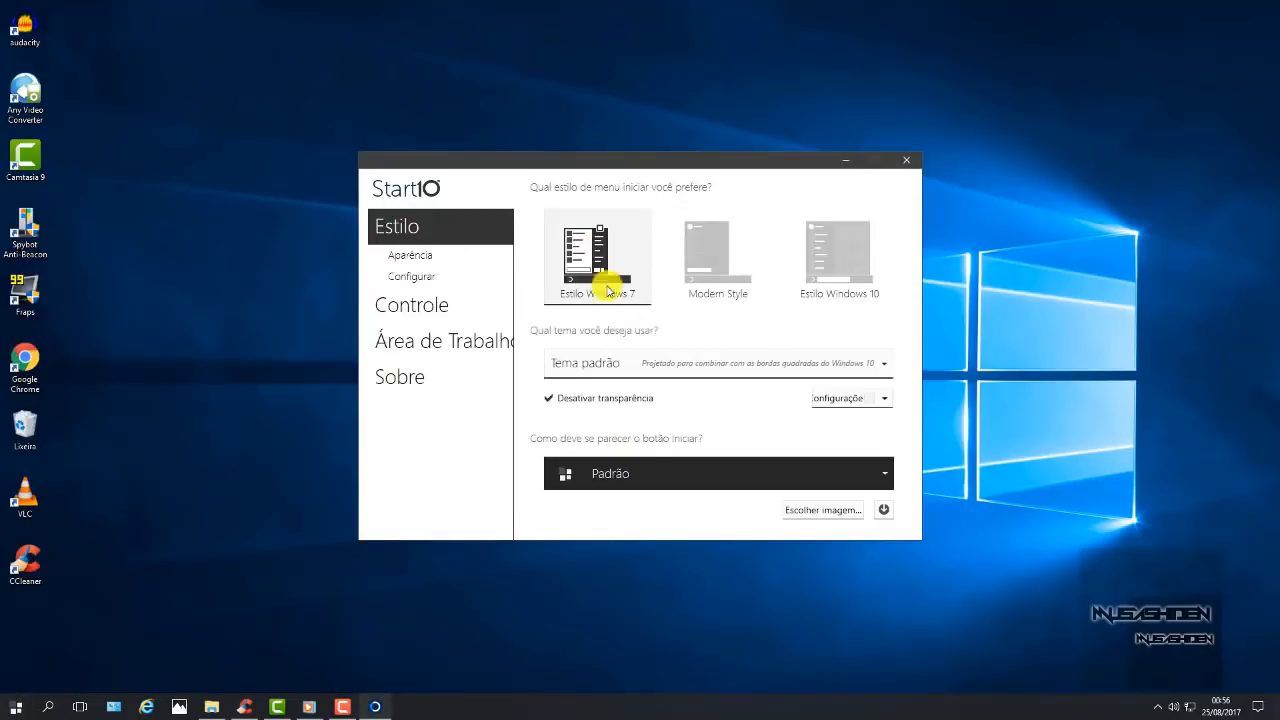
# Step: Browse the available Start button images and set the button's look to BlackOrb2
pyautogui.click(634, 471)
pyautogui.click(640, 471)
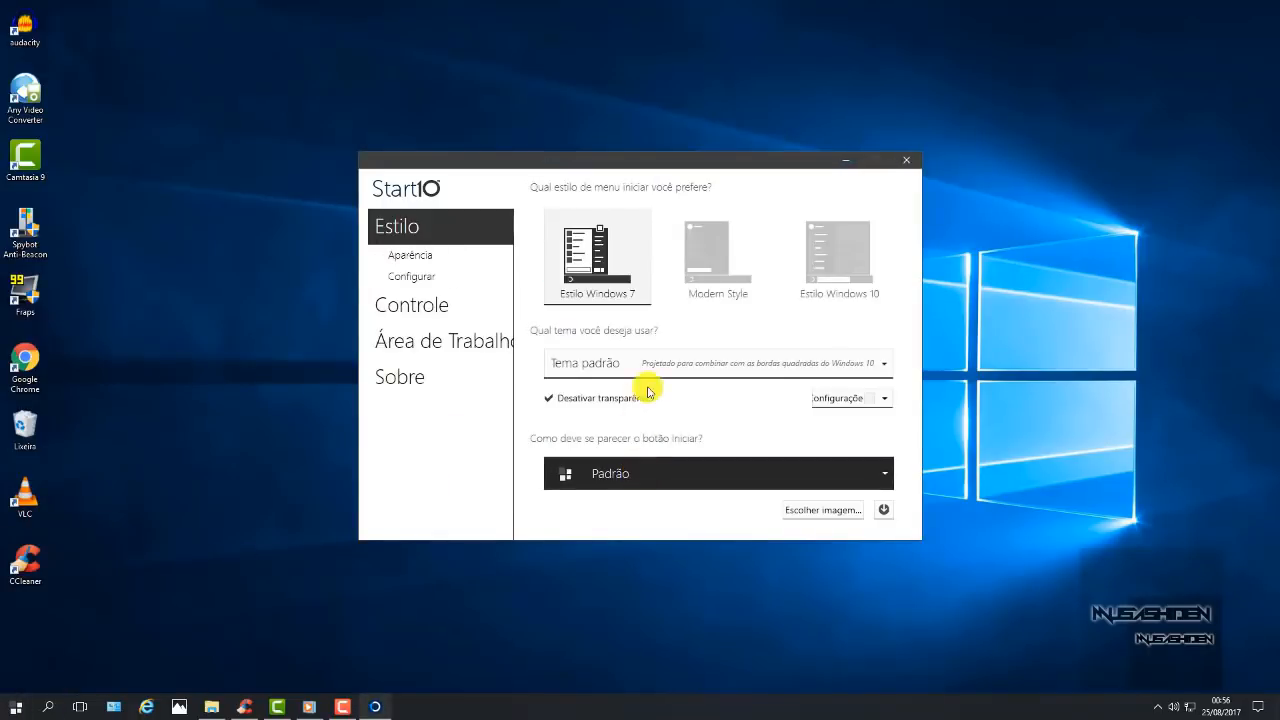
pyautogui.click(808, 365)
pyautogui.click(808, 365)
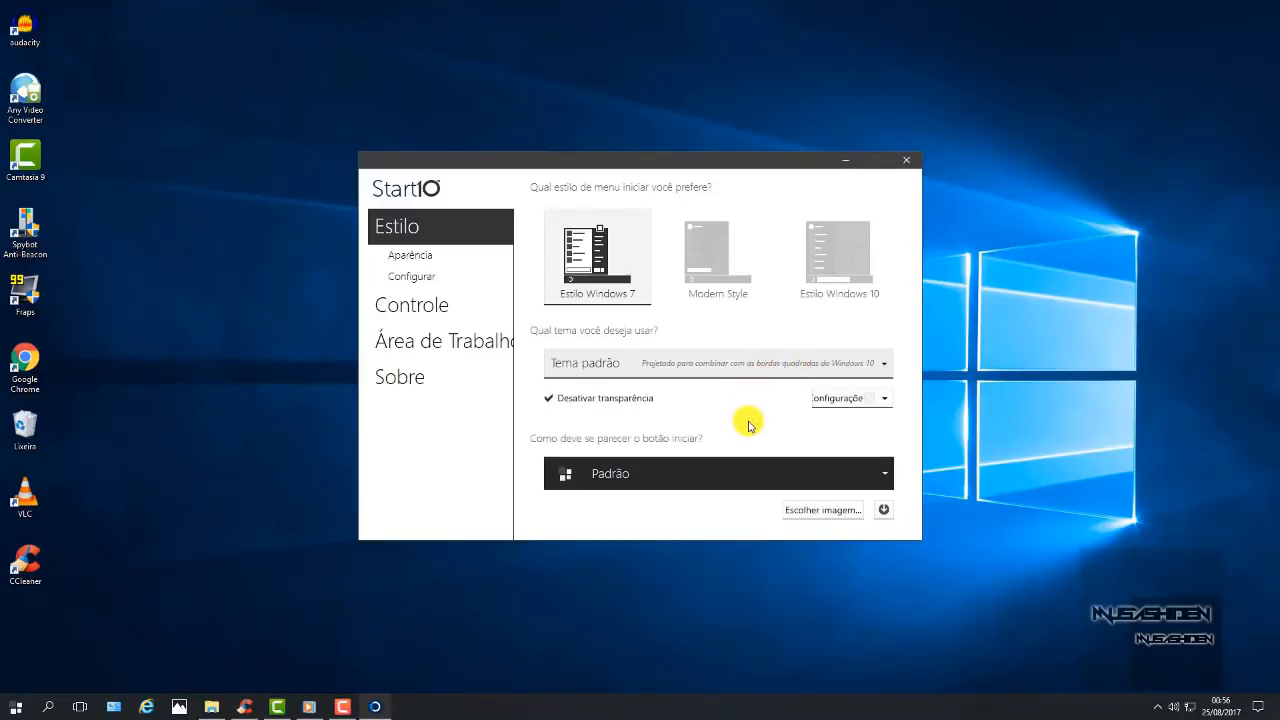
pyautogui.click(714, 478)
pyautogui.scroll(1, 689, 260)
pyautogui.scroll(-4, 680, 263)
pyautogui.scroll(4, 685, 268)
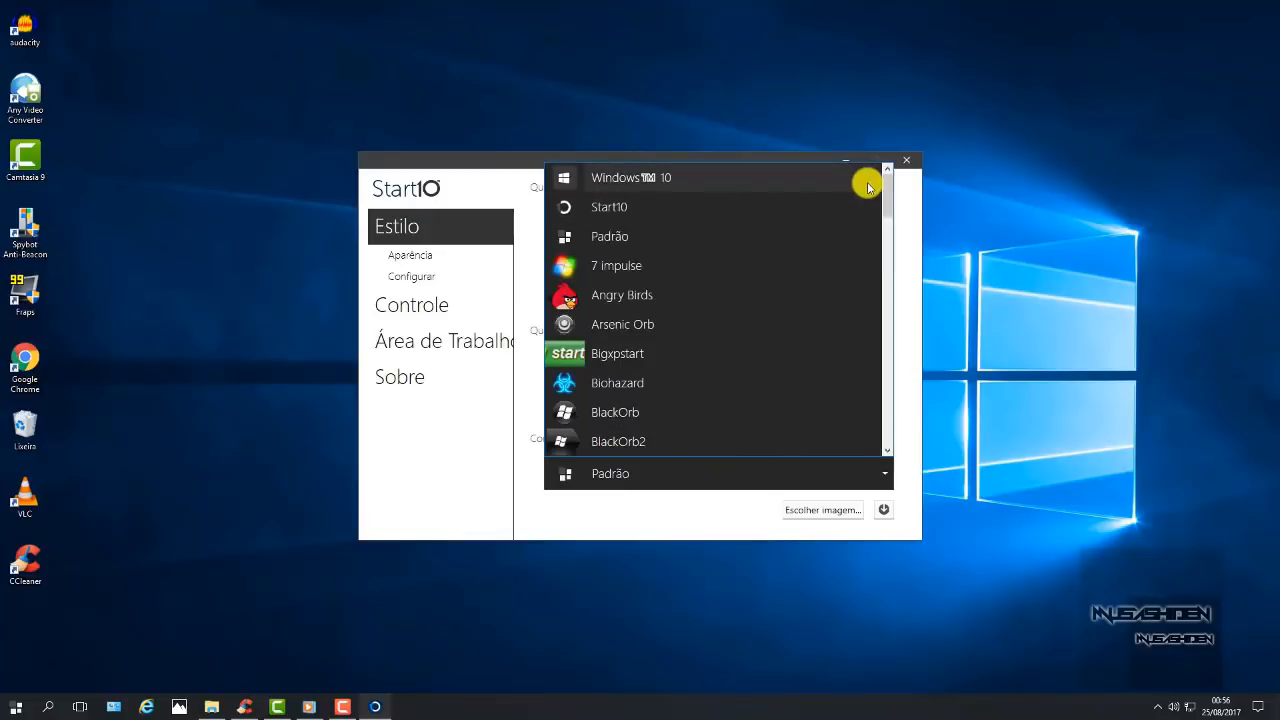
pyautogui.moveTo(888, 190); pyautogui.dragTo(894, 219)
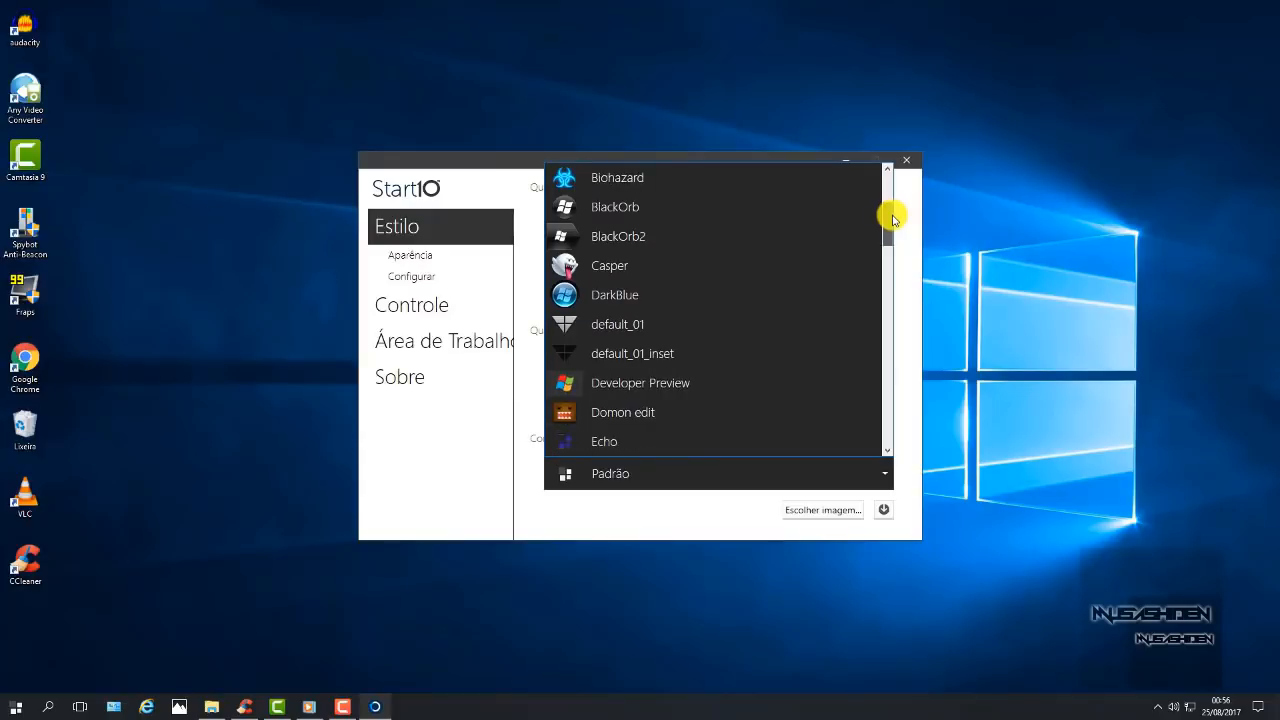
pyautogui.click(630, 233)
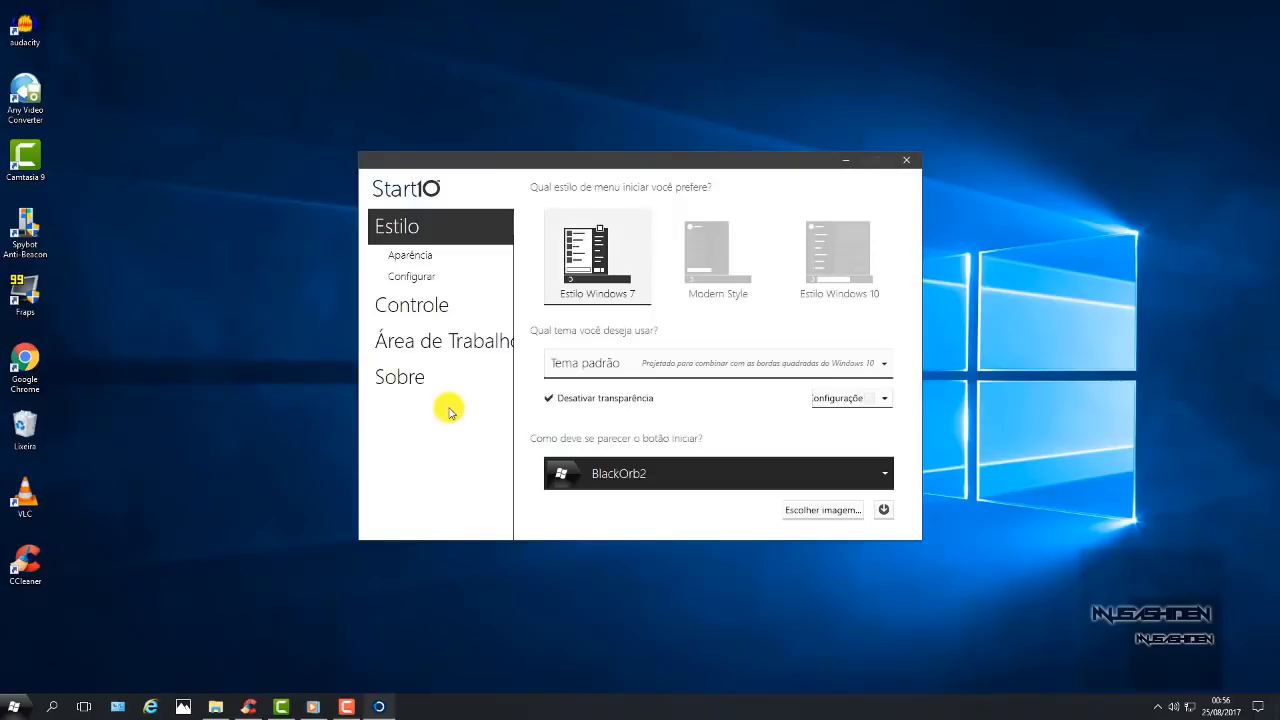
# Step: Test the Windows 7 style Start menu by searching for camtasia and chrome, clearing each search
pyautogui.click(10, 710)
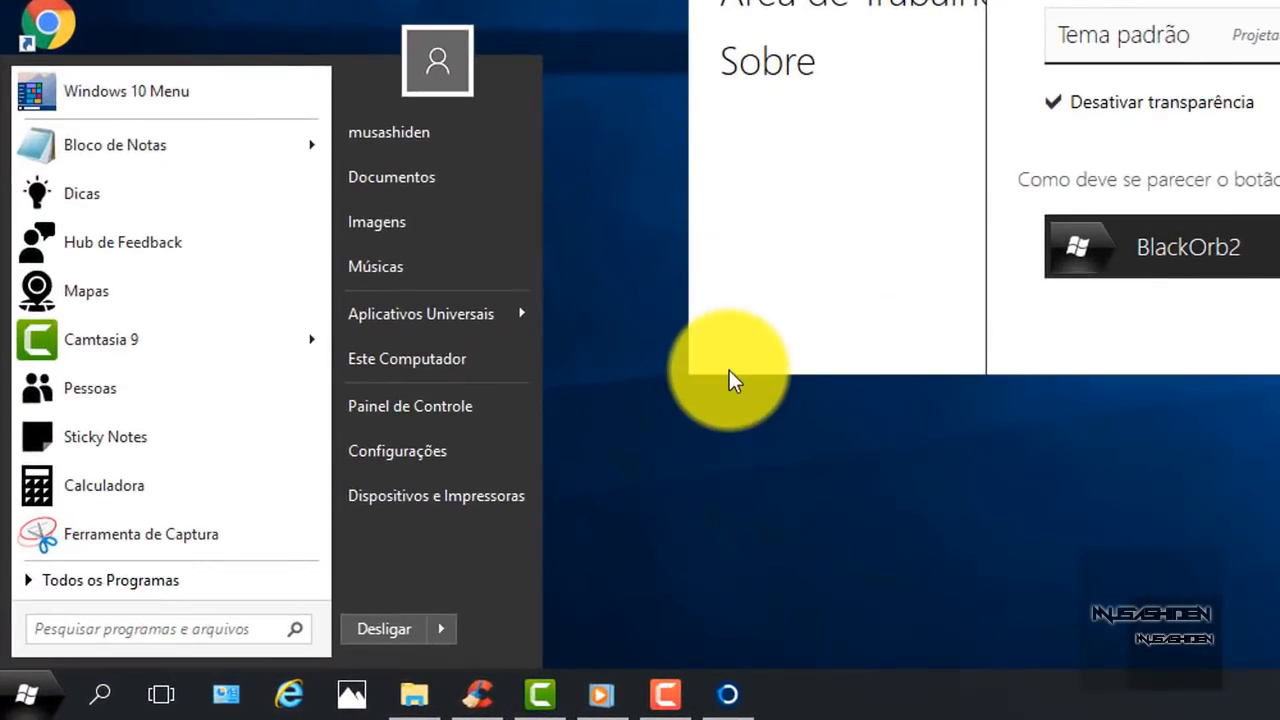
pyautogui.click(729, 370)
pyautogui.click(26, 700)
pyautogui.click(26, 700)
pyautogui.click(26, 700)
pyautogui.write('camtasia')
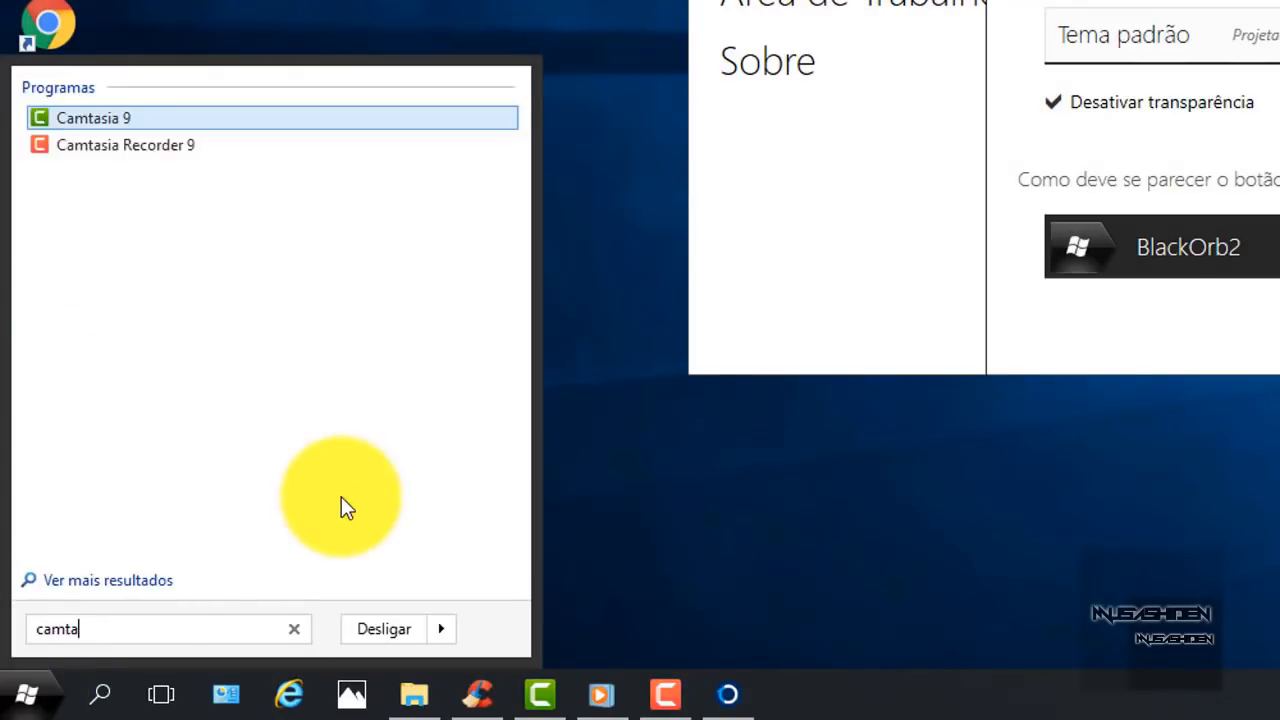
pyautogui.press('BackSpace')
pyautogui.press('BackSpace')
pyautogui.press('BackSpace')
pyautogui.press('BackSpace')
pyautogui.press('BackSpace')
pyautogui.press('BackSpace')
pyautogui.press('BackSpace')
pyautogui.press('BackSpace')
pyautogui.write('chr')
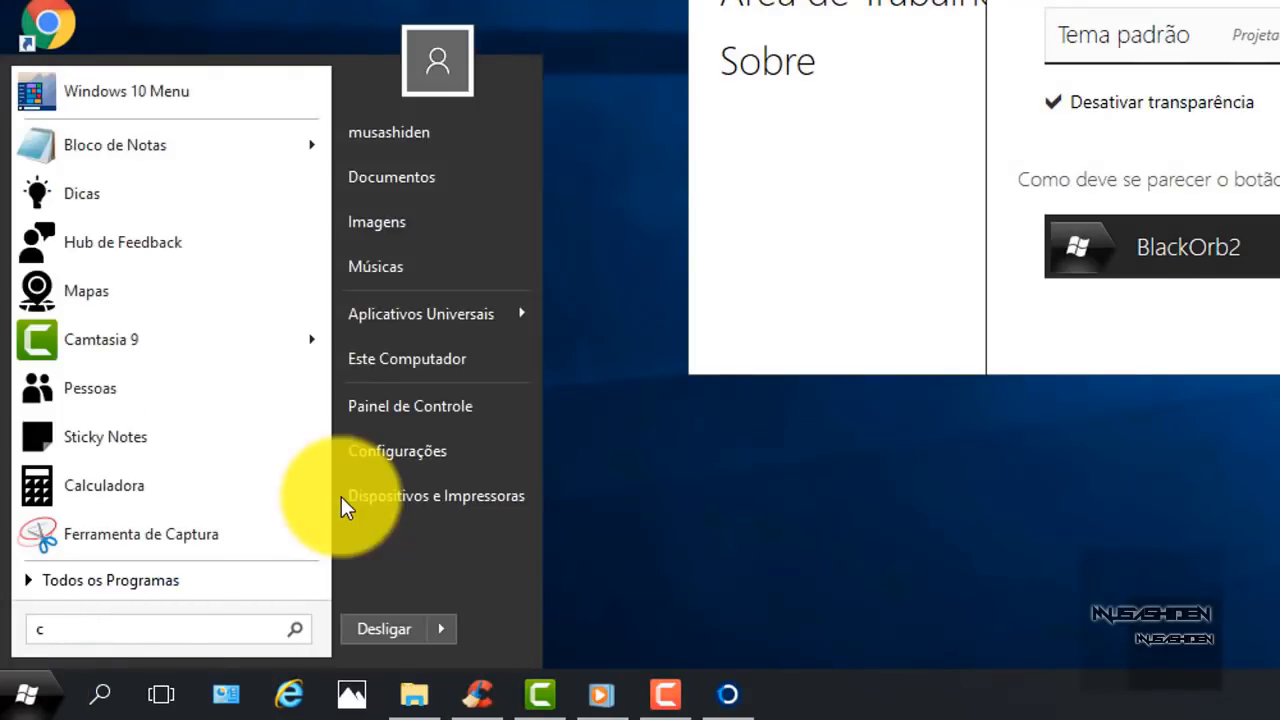
pyautogui.write('ome')
pyautogui.press('BackSpace')
pyautogui.press('BackSpace')
pyautogui.press('BackSpace')
pyautogui.press('BackSpace')
pyautogui.press('BackSpace')
pyautogui.press('BackSpace')
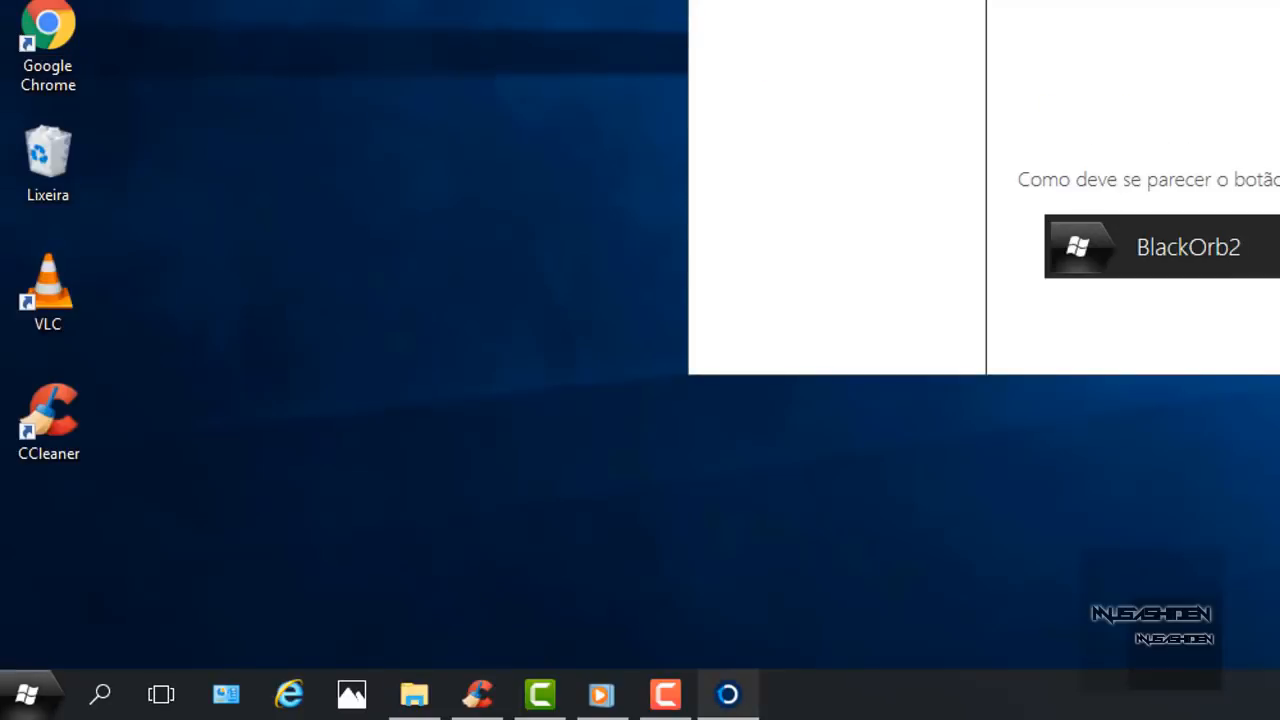
# Step: Browse the Start menu's program list in Estilo Windows 10 and reselect Estilo Windows 7
pyautogui.click(16, 706)
pyautogui.click(23, 696)
pyautogui.click(16, 706)
pyautogui.scroll(-10, 200, 10)
pyautogui.scroll(10, 195, 5)
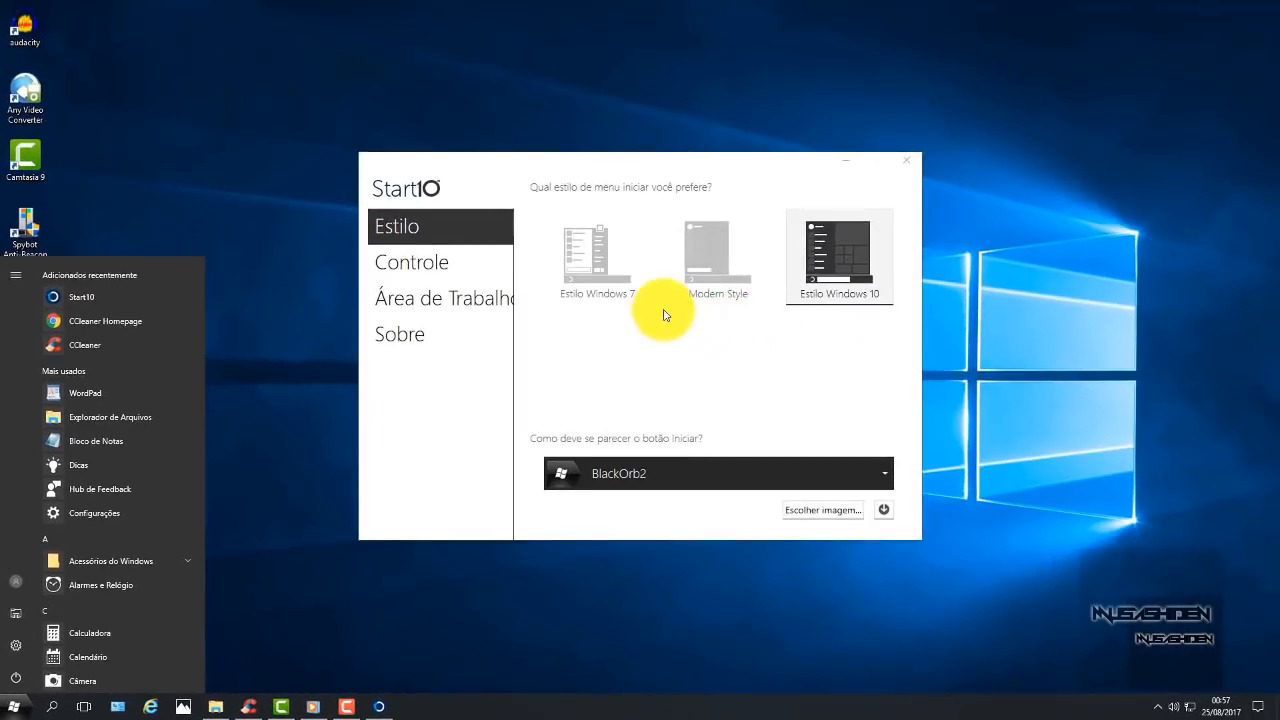
pyautogui.click(602, 265)
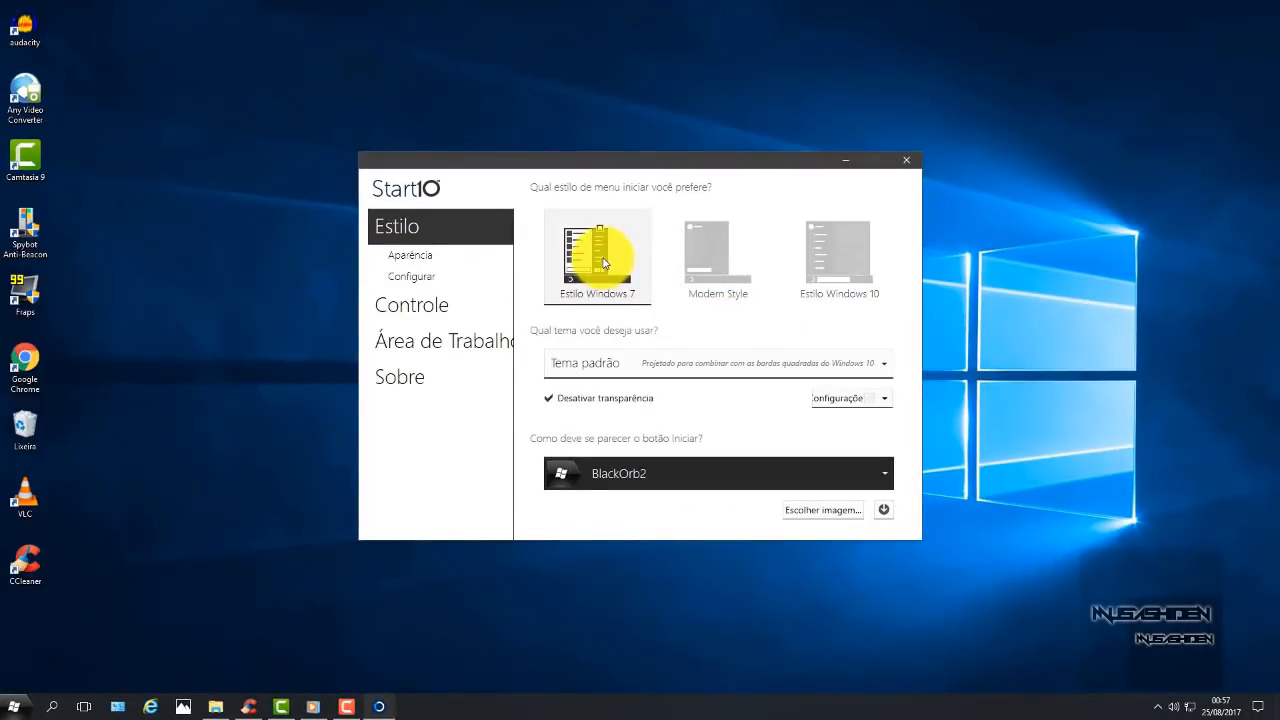
# Step: Check the Start menu in Estilo Windows 7 and close the Start10 configuration window
pyautogui.click(14, 706)
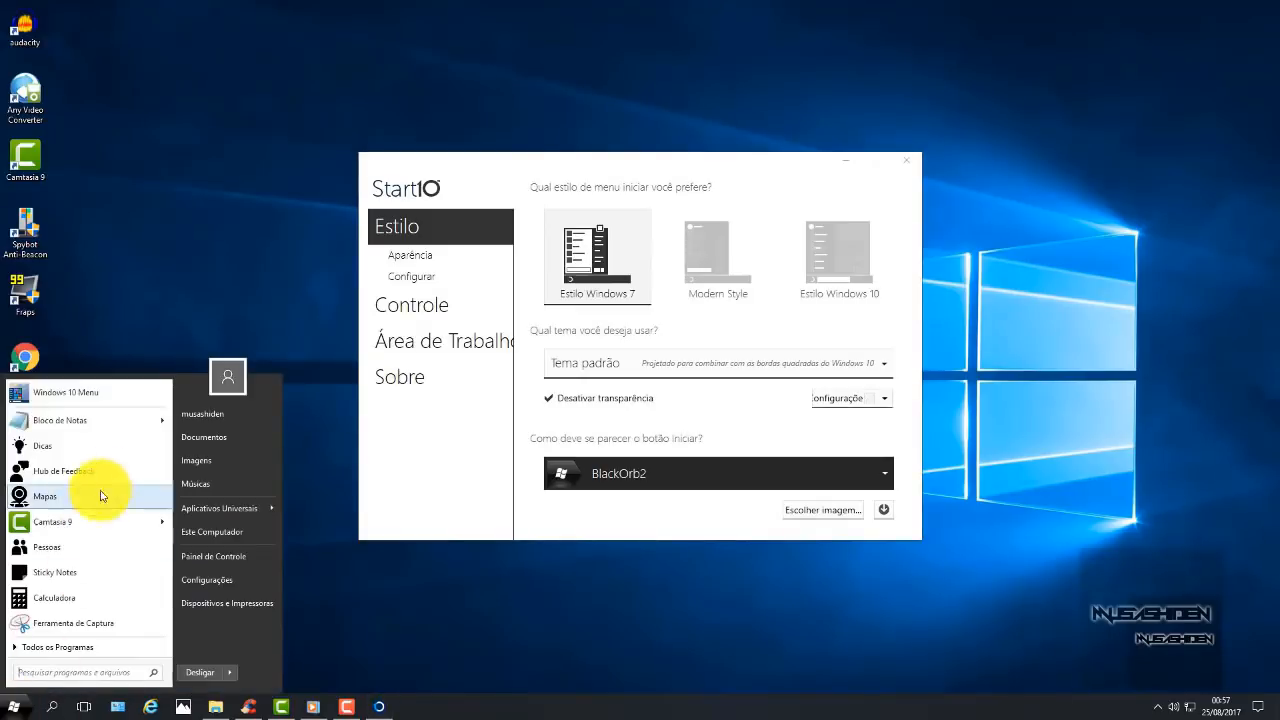
pyautogui.click(260, 470)
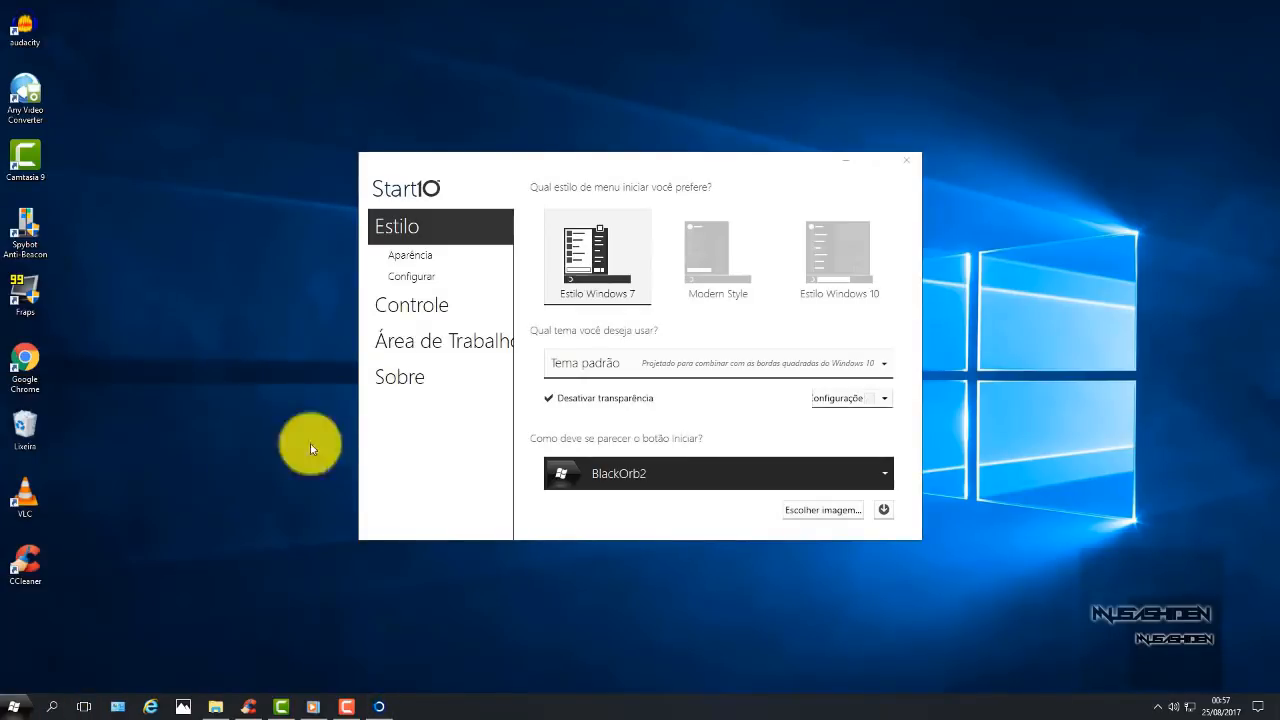
pyautogui.press('super')
pyautogui.press('super')
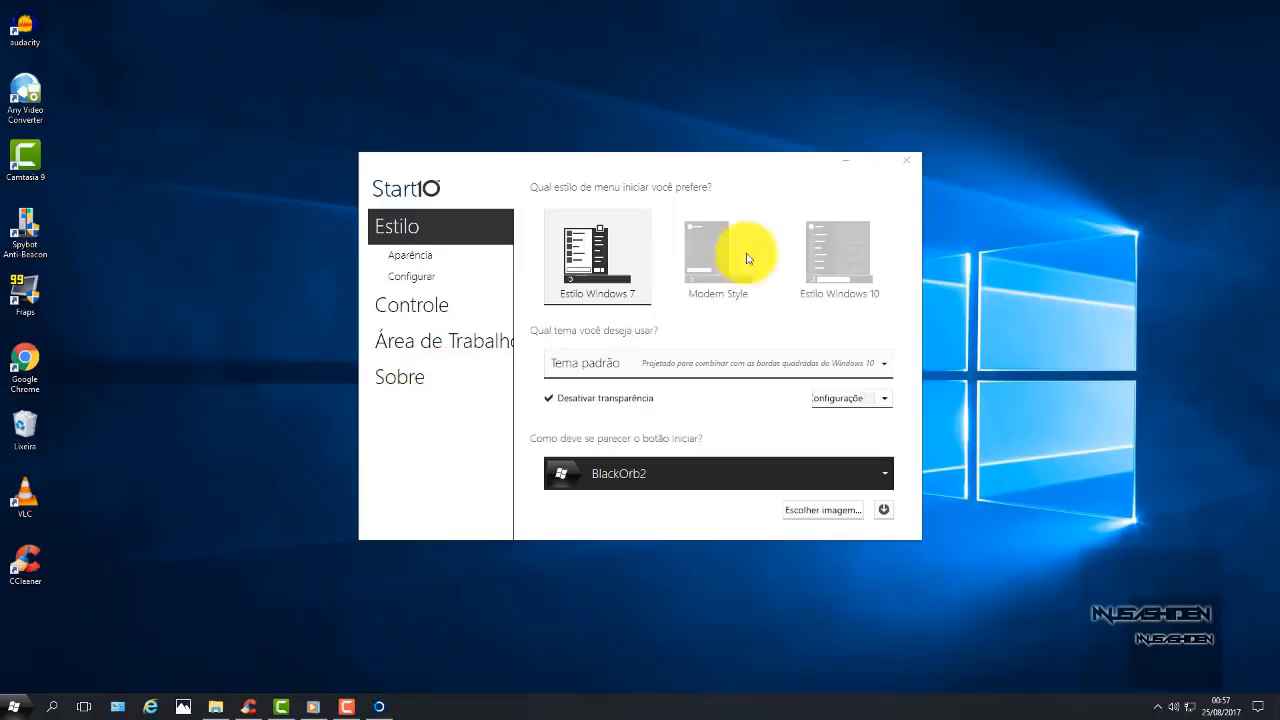
pyautogui.click(905, 161)
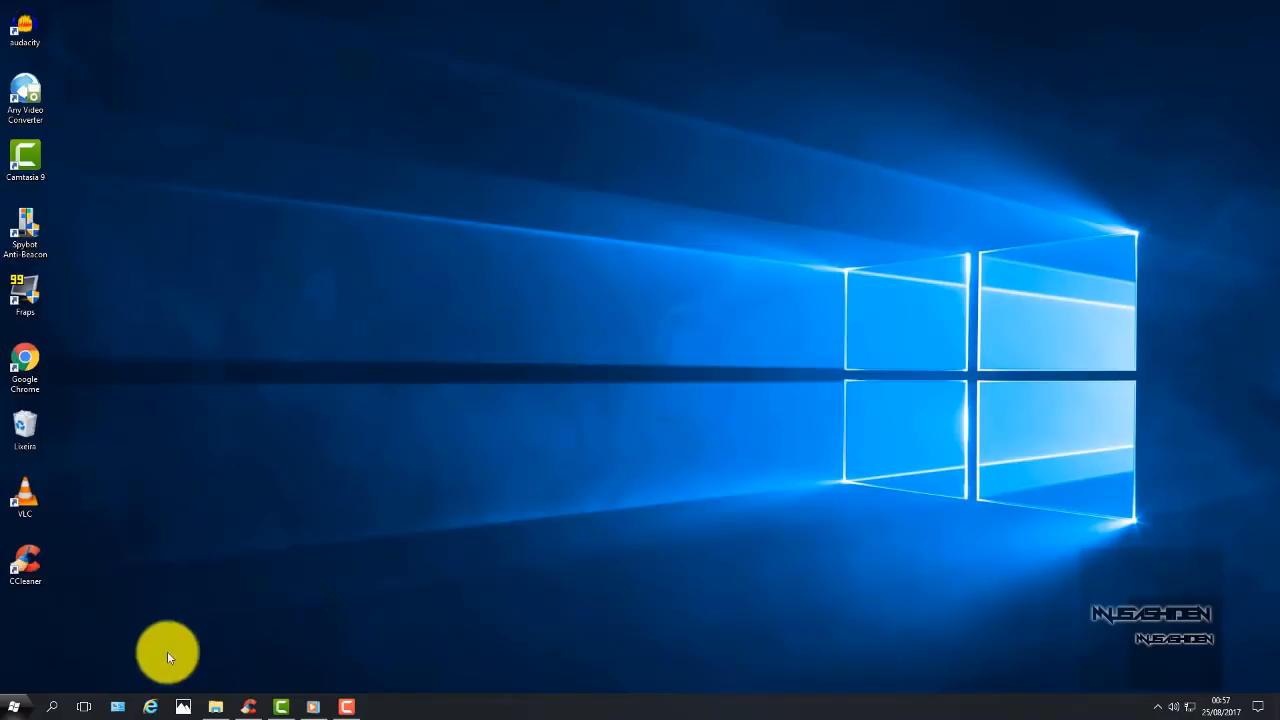
# Step: Install Process Lasso from processlassosetup64 in the Executáveis folder, using Brazilian Portuguese, the preselected components and the C:\Program Files\Process Lasso destination
pyautogui.click(220, 708)
pyautogui.click(288, 88)
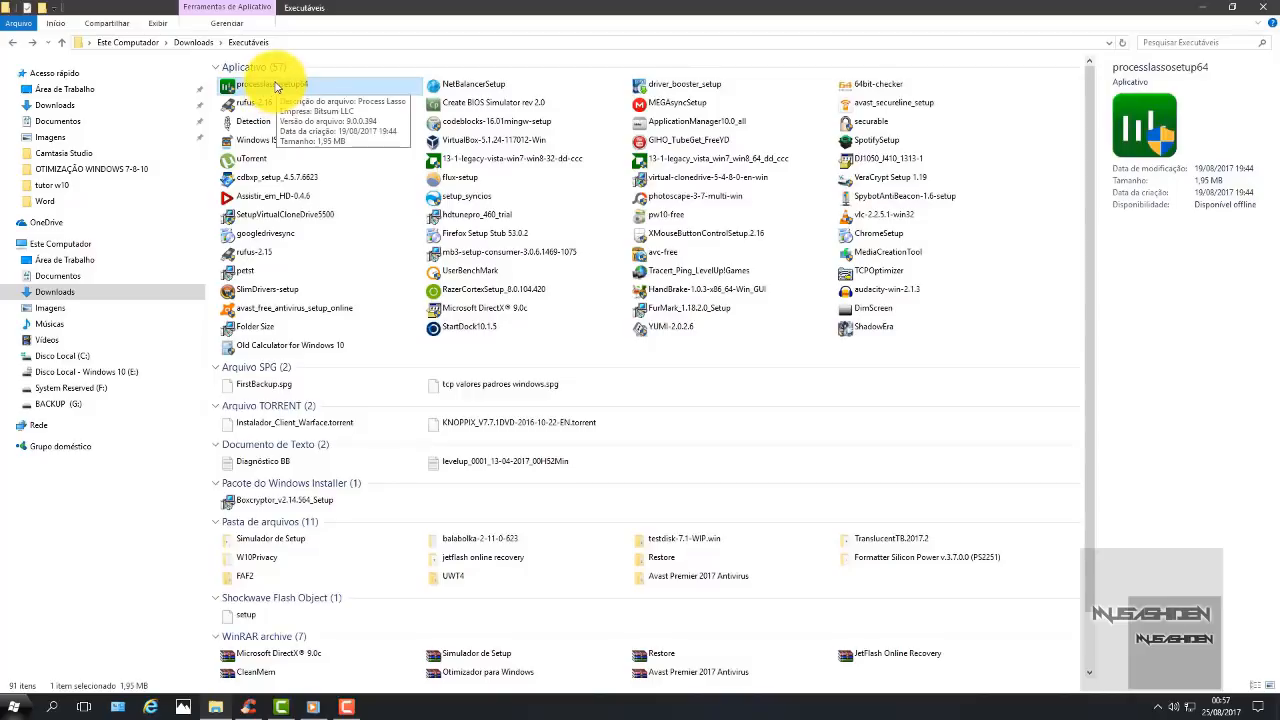
pyautogui.doubleClick(277, 88)
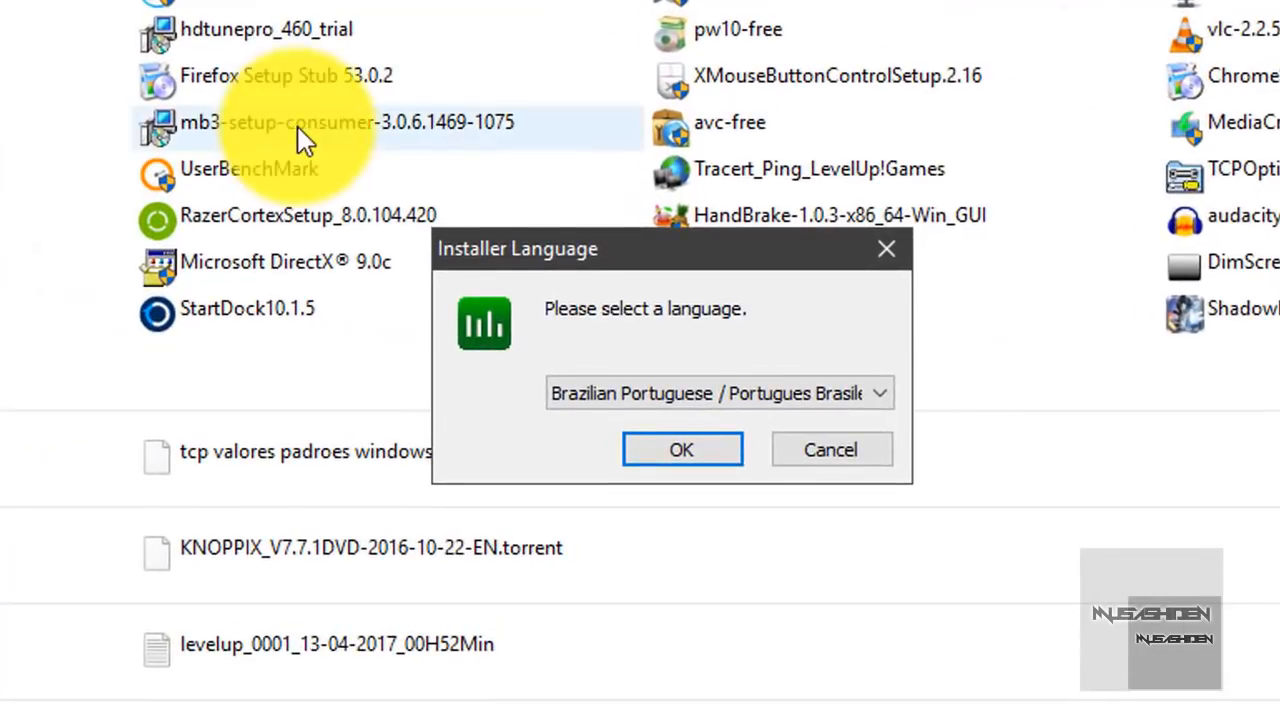
pyautogui.click(703, 454)
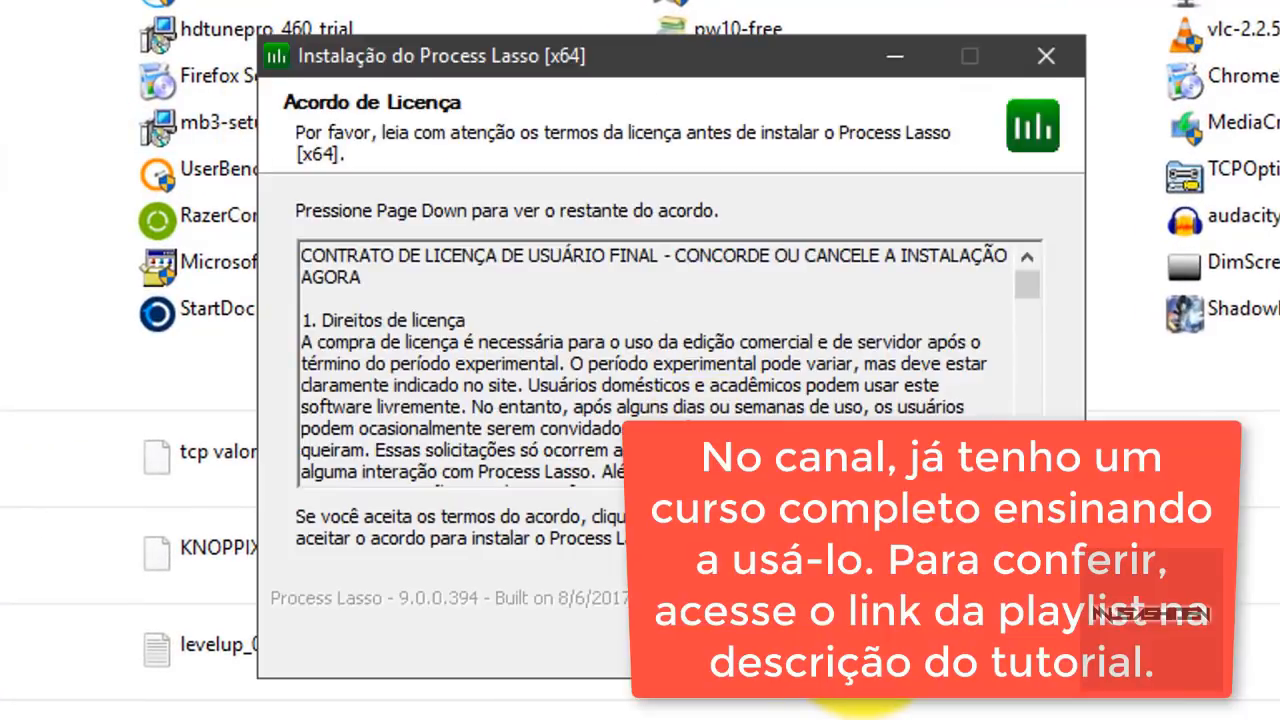
pyautogui.click(862, 638)
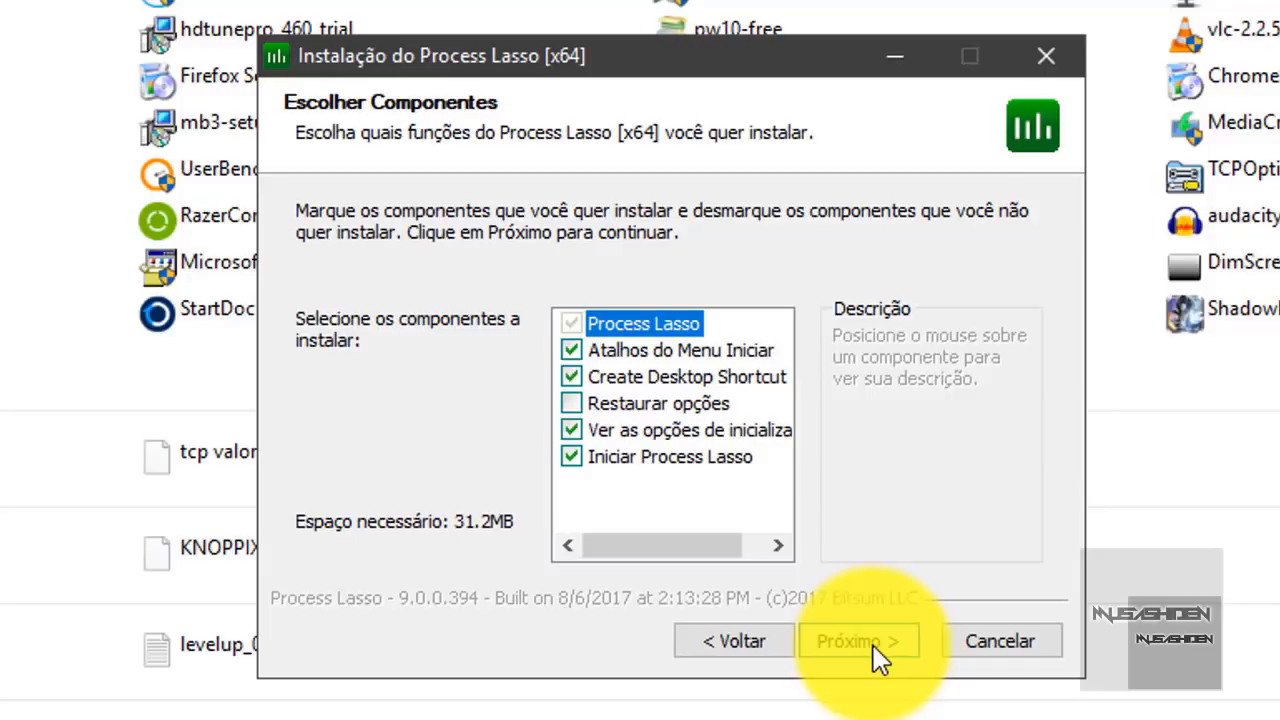
pyautogui.click(874, 648)
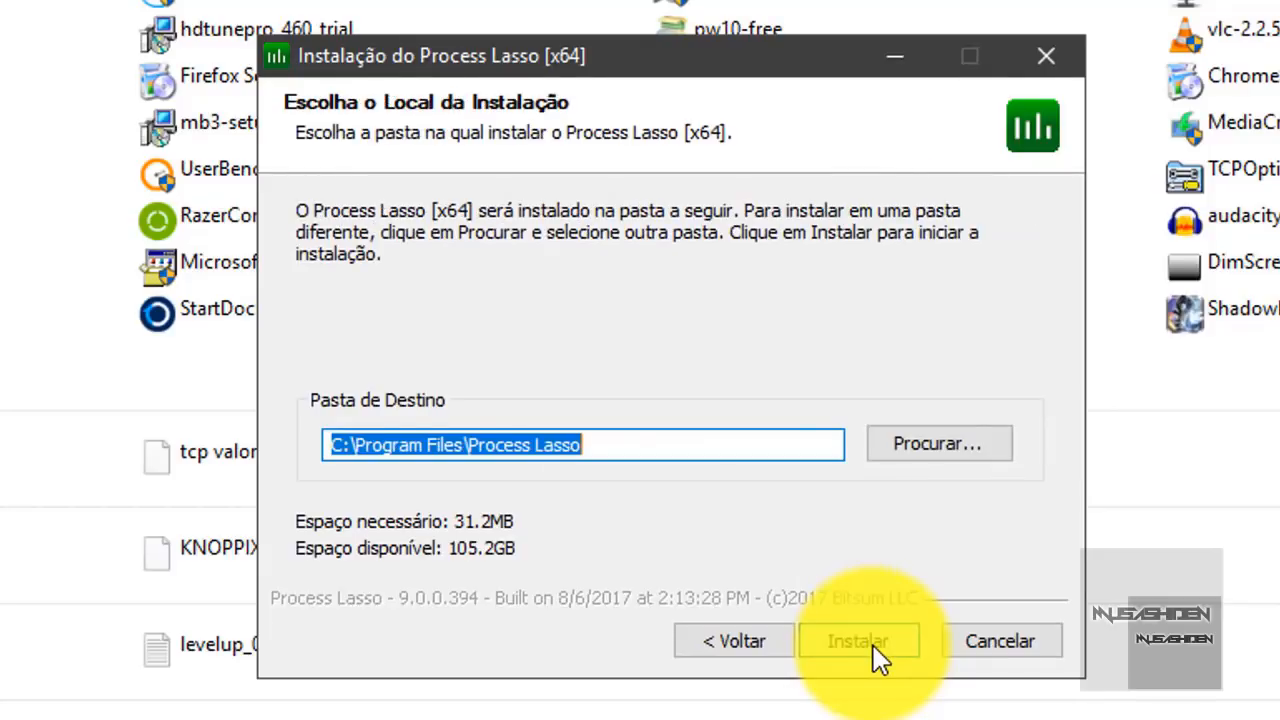
pyautogui.click(874, 648)
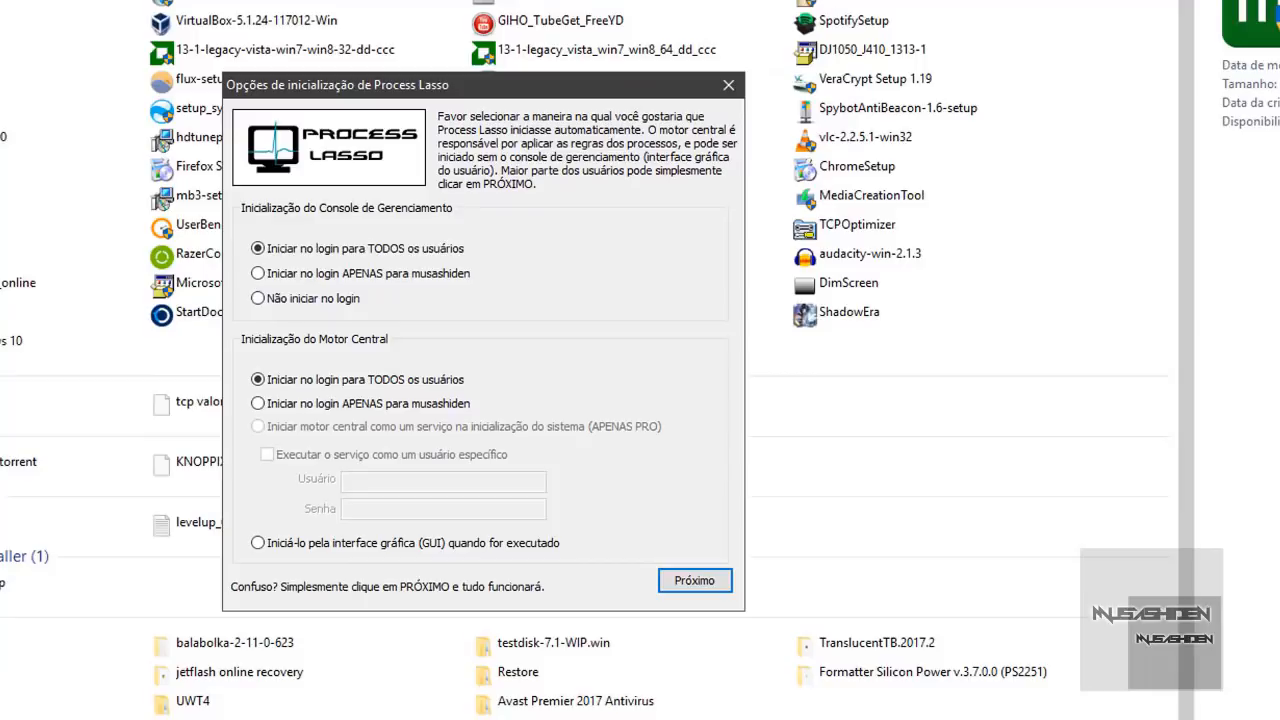
pyautogui.press('Return')
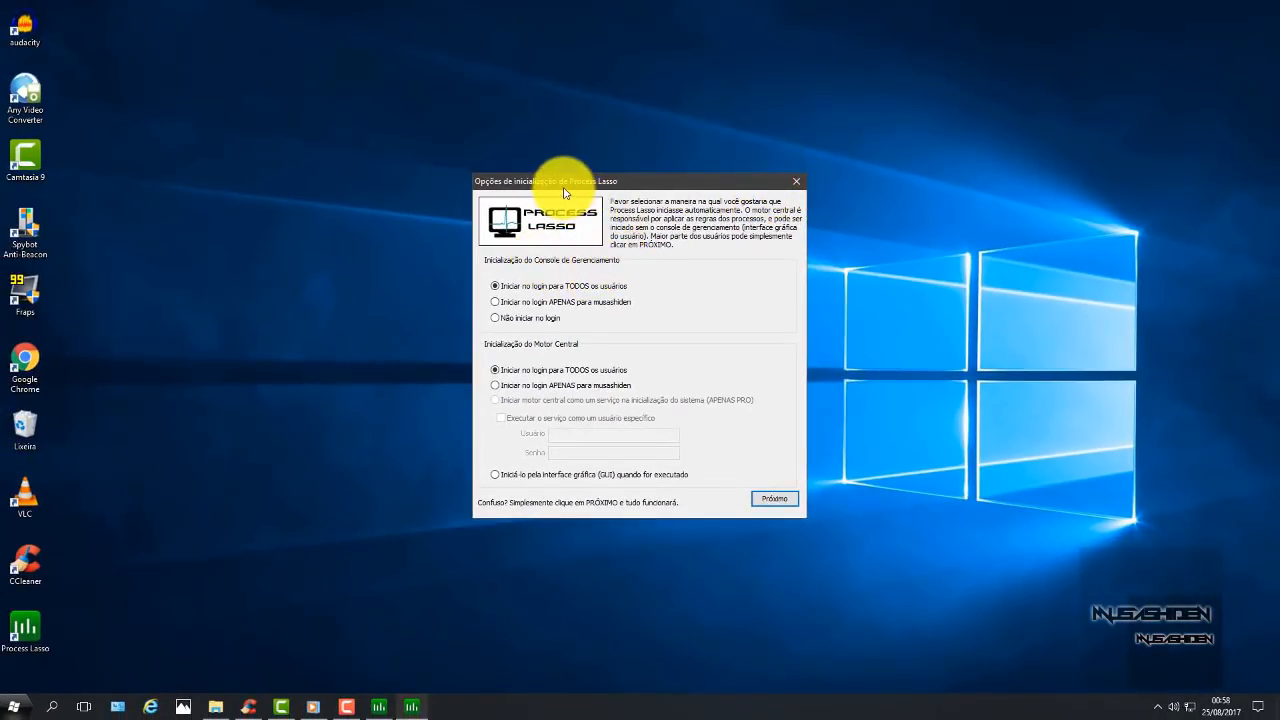
pyautogui.moveTo(606, 188); pyautogui.dragTo(611, 170)
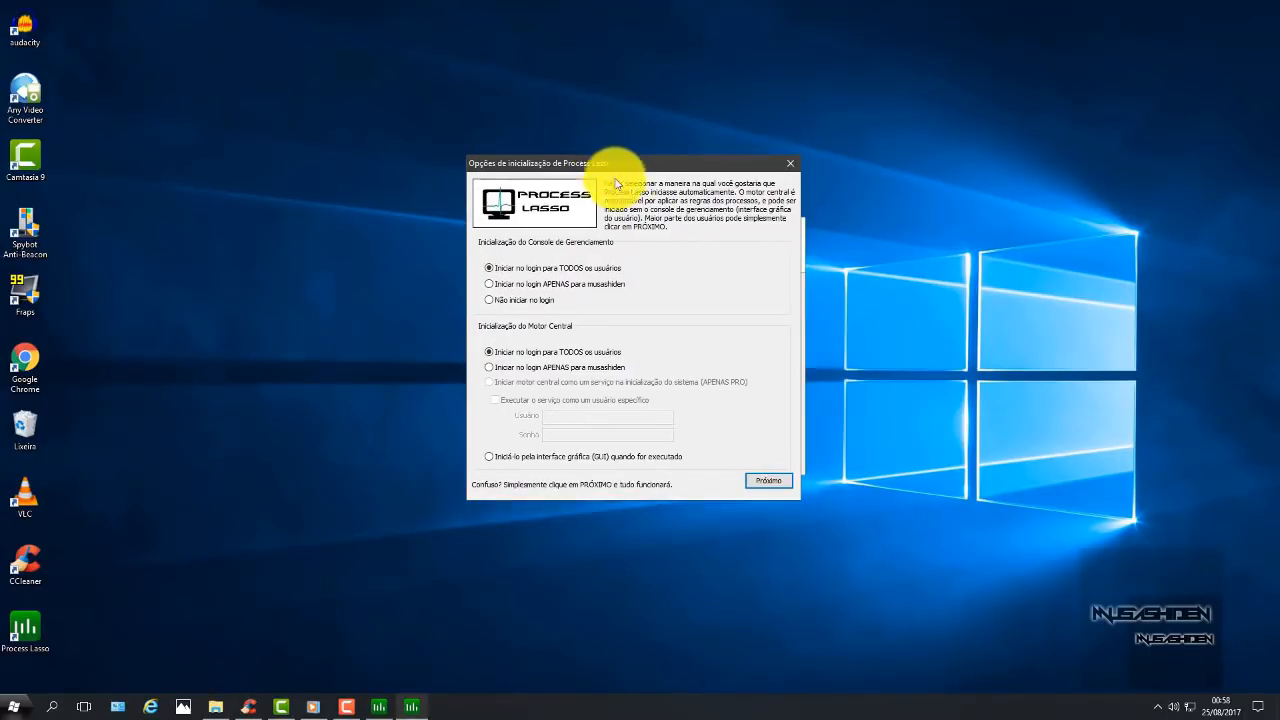
pyautogui.click(1222, 705)
pyautogui.click(1222, 705)
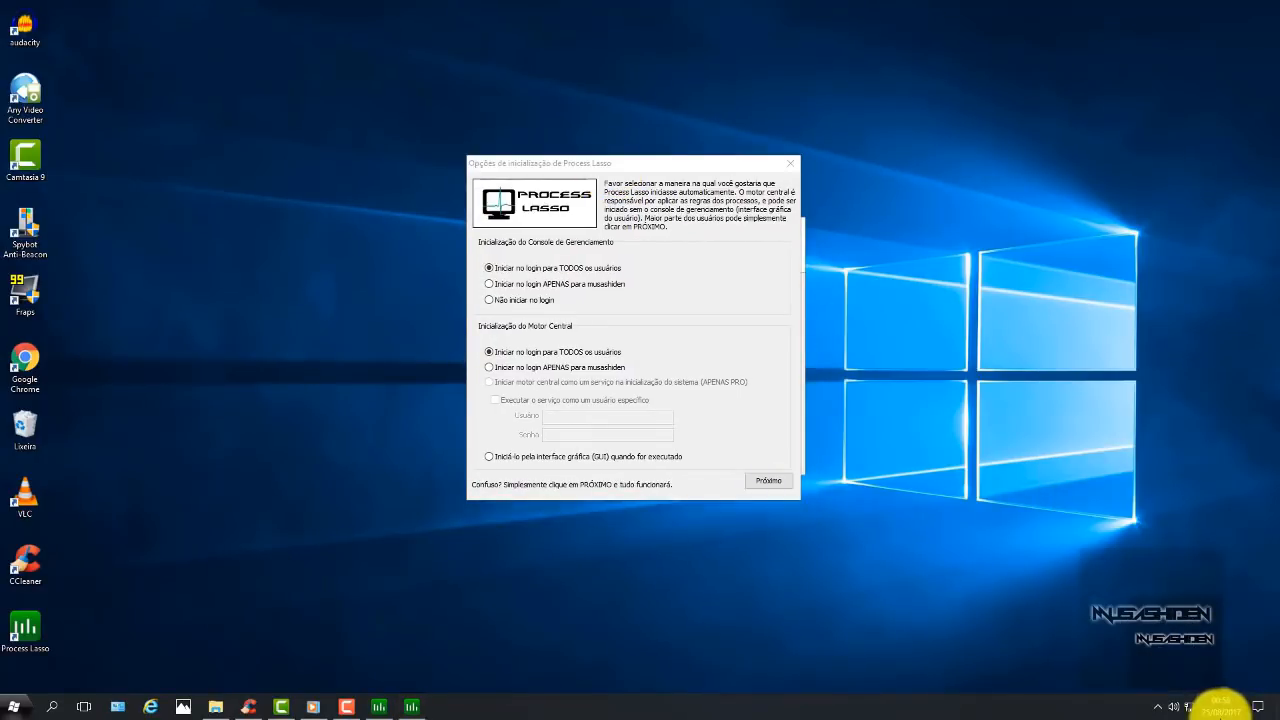
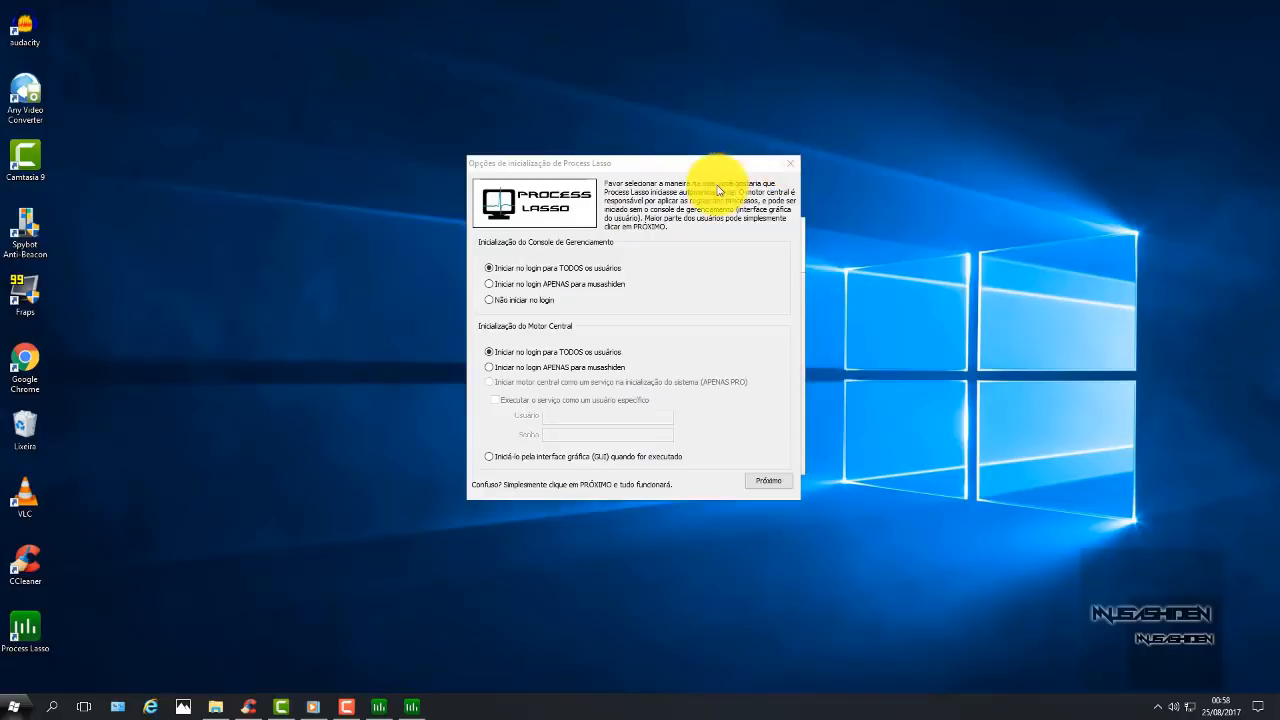
pyautogui.moveTo(640, 166); pyautogui.dragTo(644, 171)
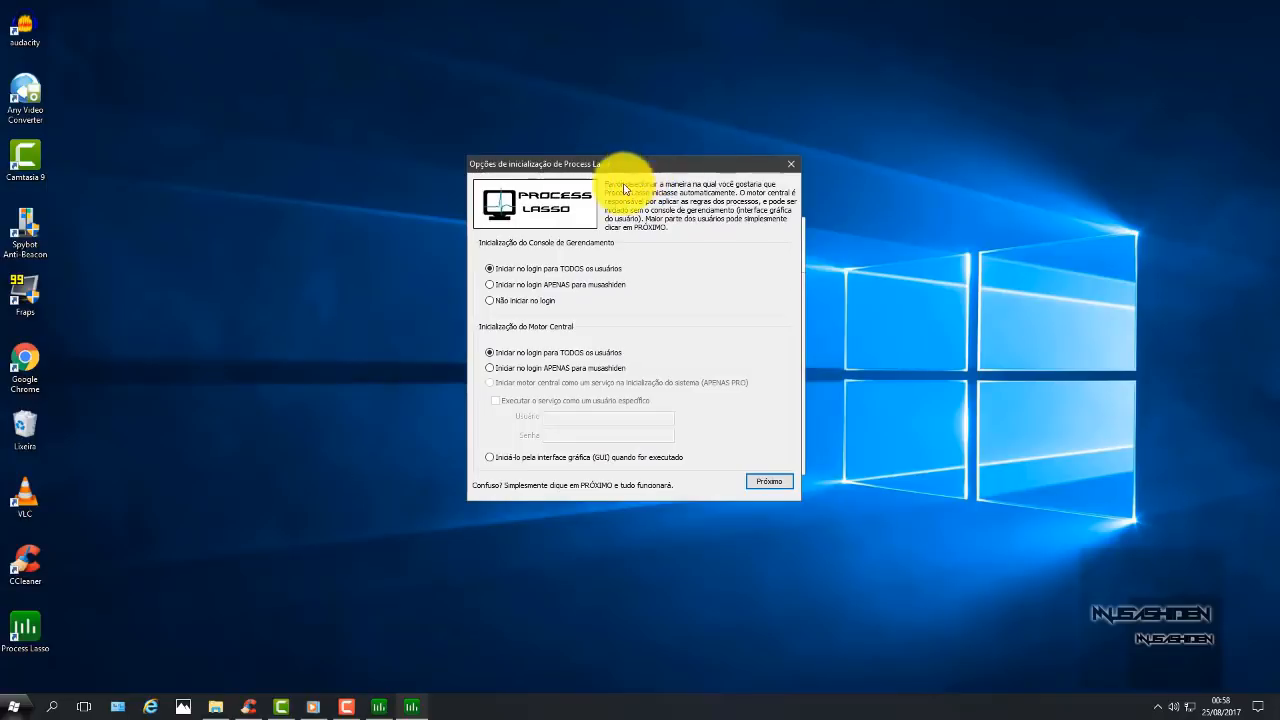
# Step: Check the name of the Process Lasso installer in the Executáveis folder and minimize the folder window
pyautogui.click(213, 704)
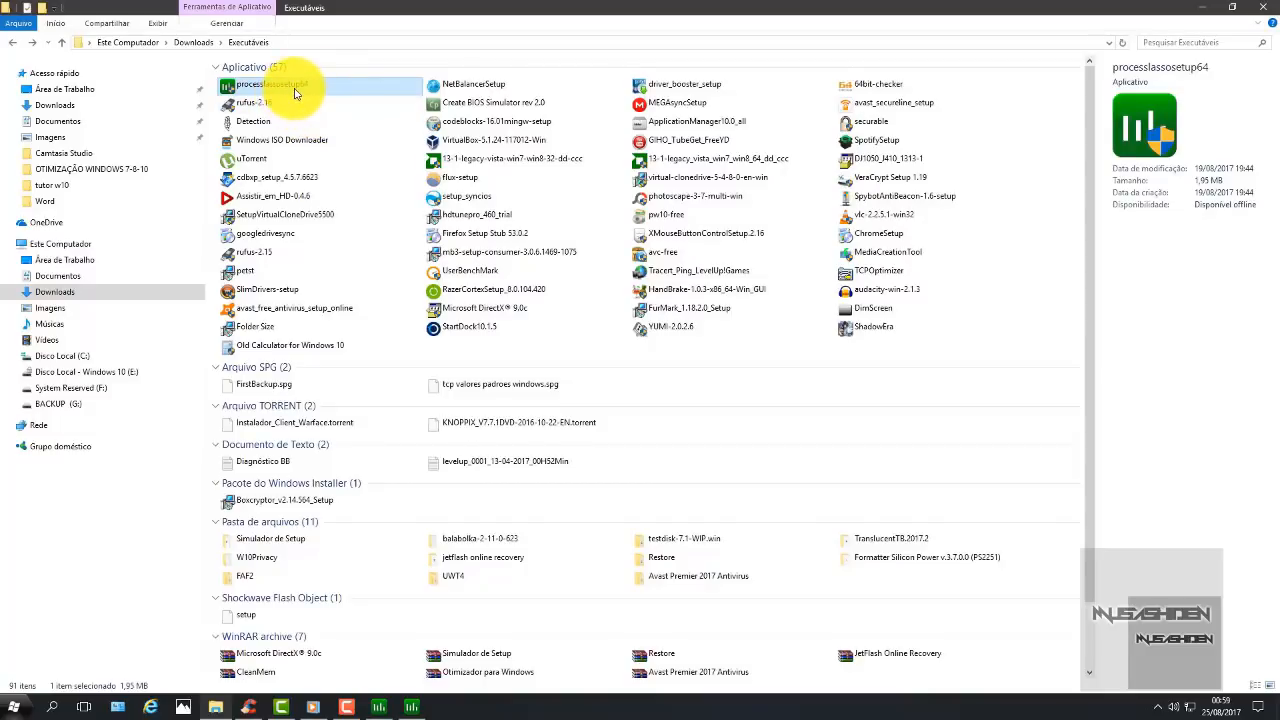
pyautogui.press('F2')
pyautogui.click(1200, 8)
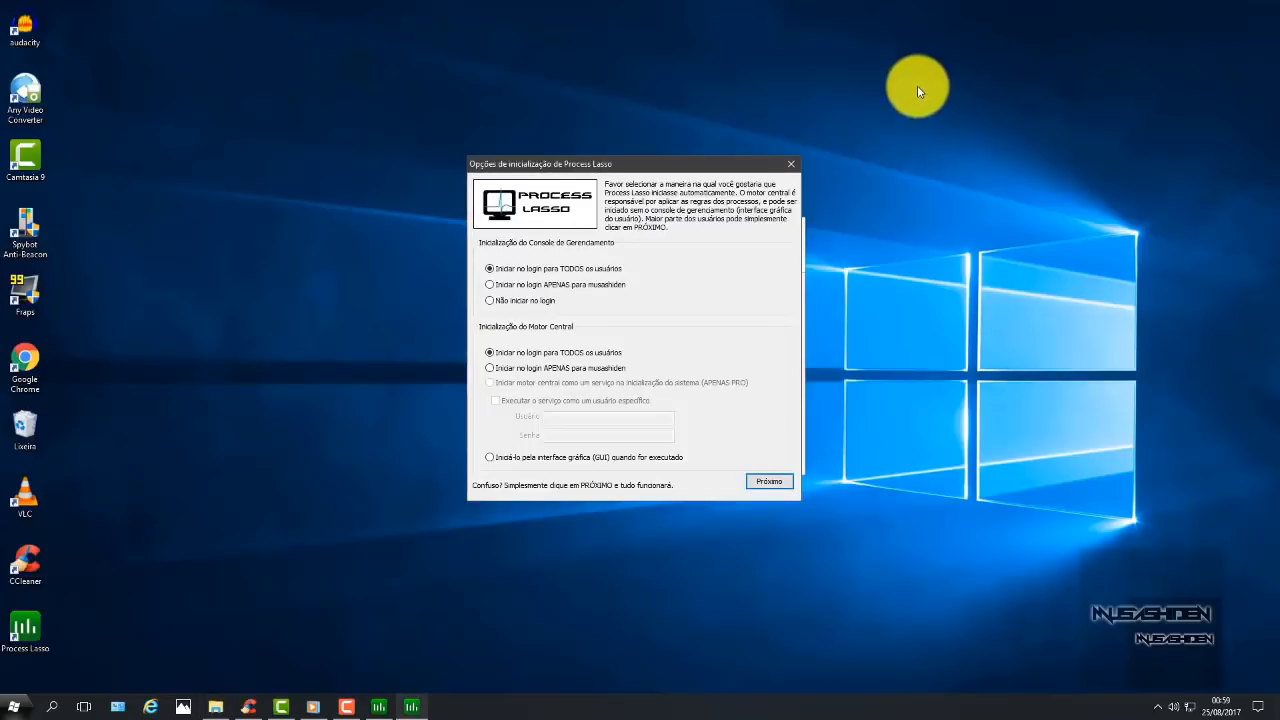
# Step: Accept starting Process Lasso's management console and core engine at login for all users, and maximize and close its main window
pyautogui.moveTo(620, 168); pyautogui.dragTo(622, 166)
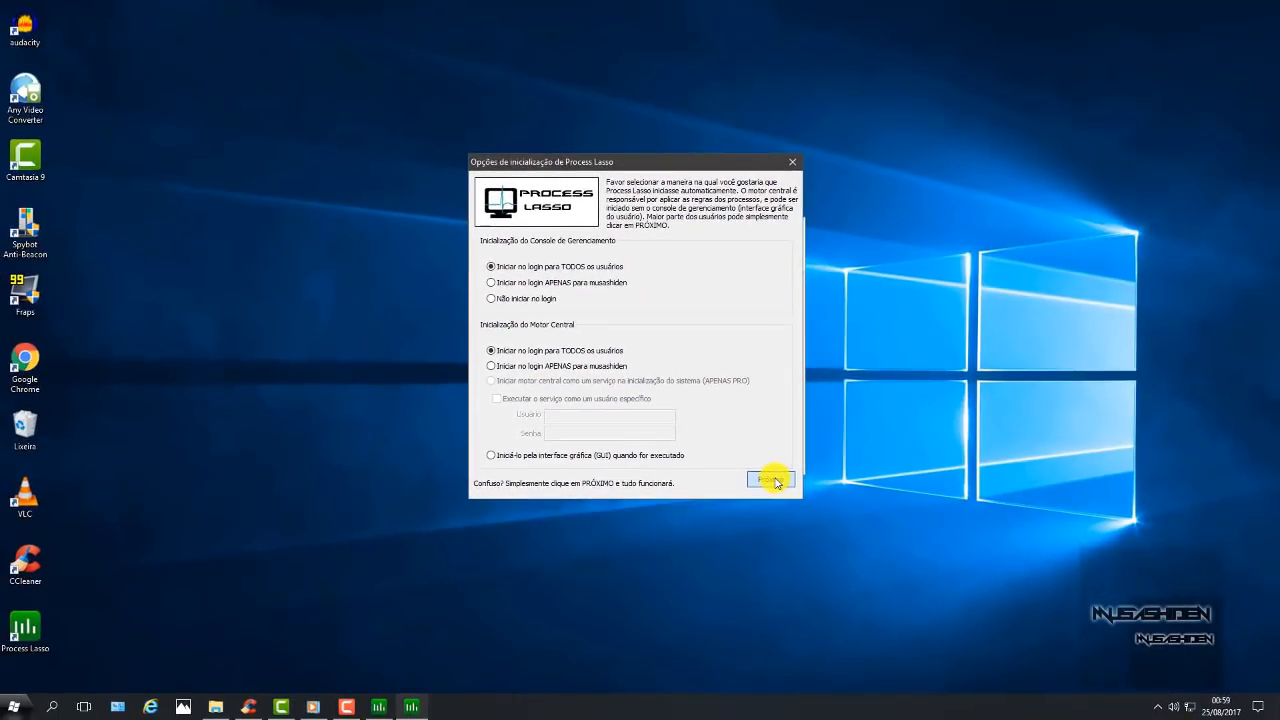
pyautogui.click(770, 480)
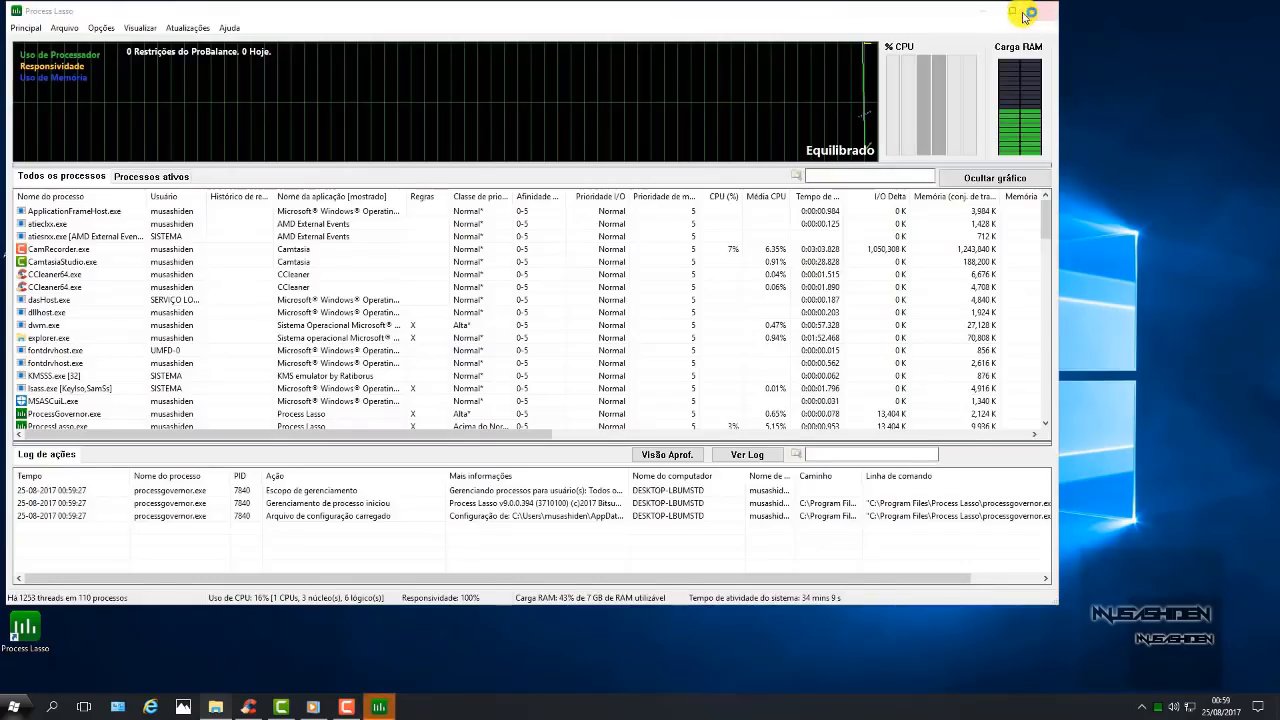
pyautogui.click(1016, 8)
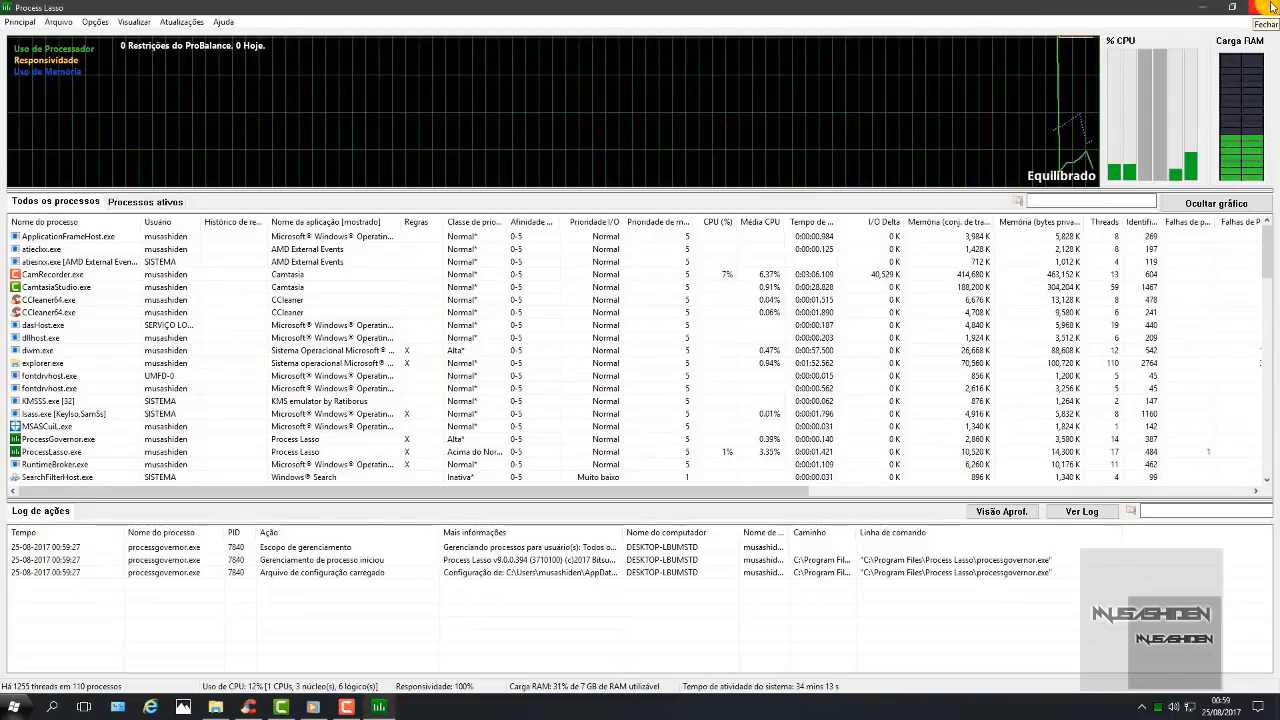
pyautogui.click(1271, 7)
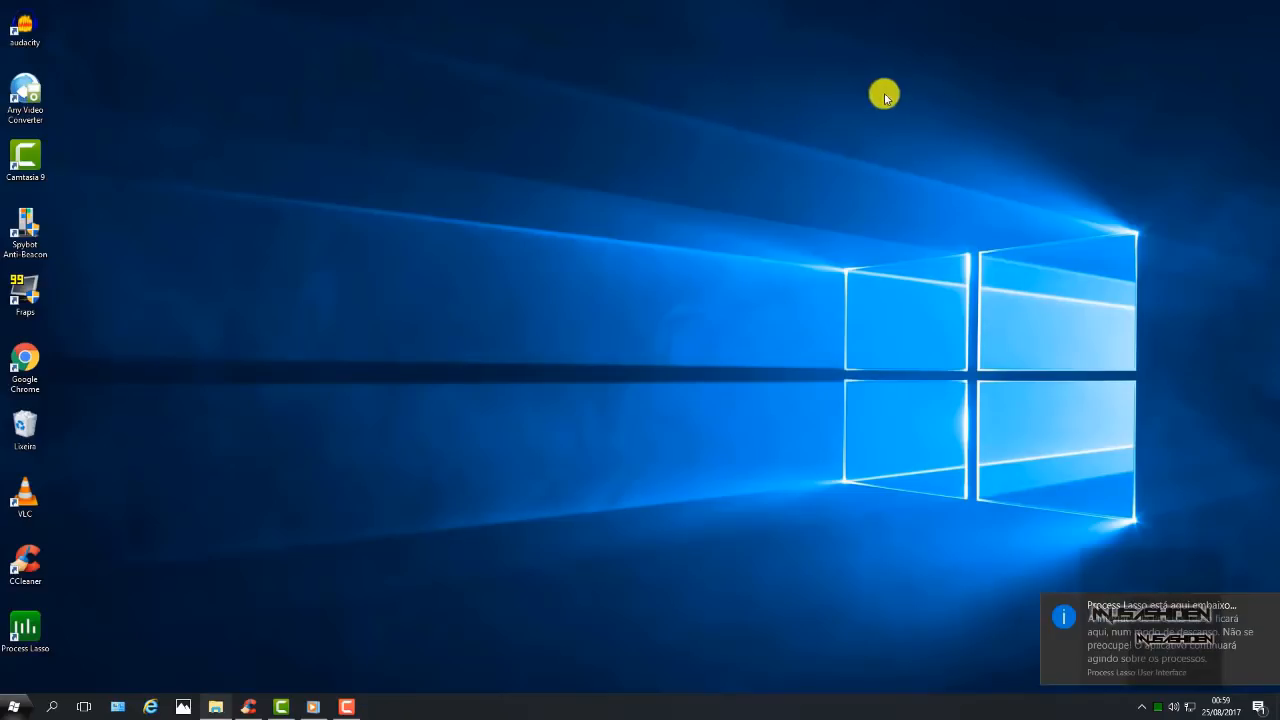
# Step: View the Process Lasso notification in the Central de ações and close the notification pane
pyautogui.rightClick(923, 88)
pyautogui.click(966, 122)
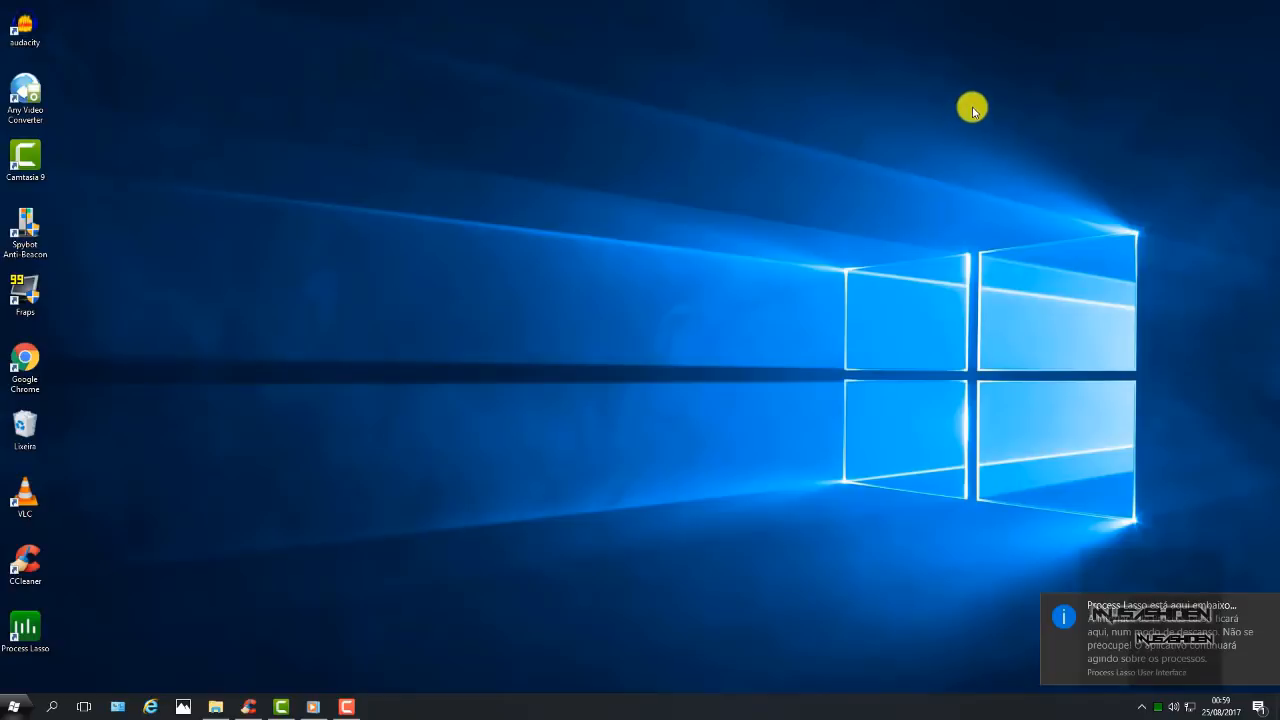
pyautogui.click(1256, 710)
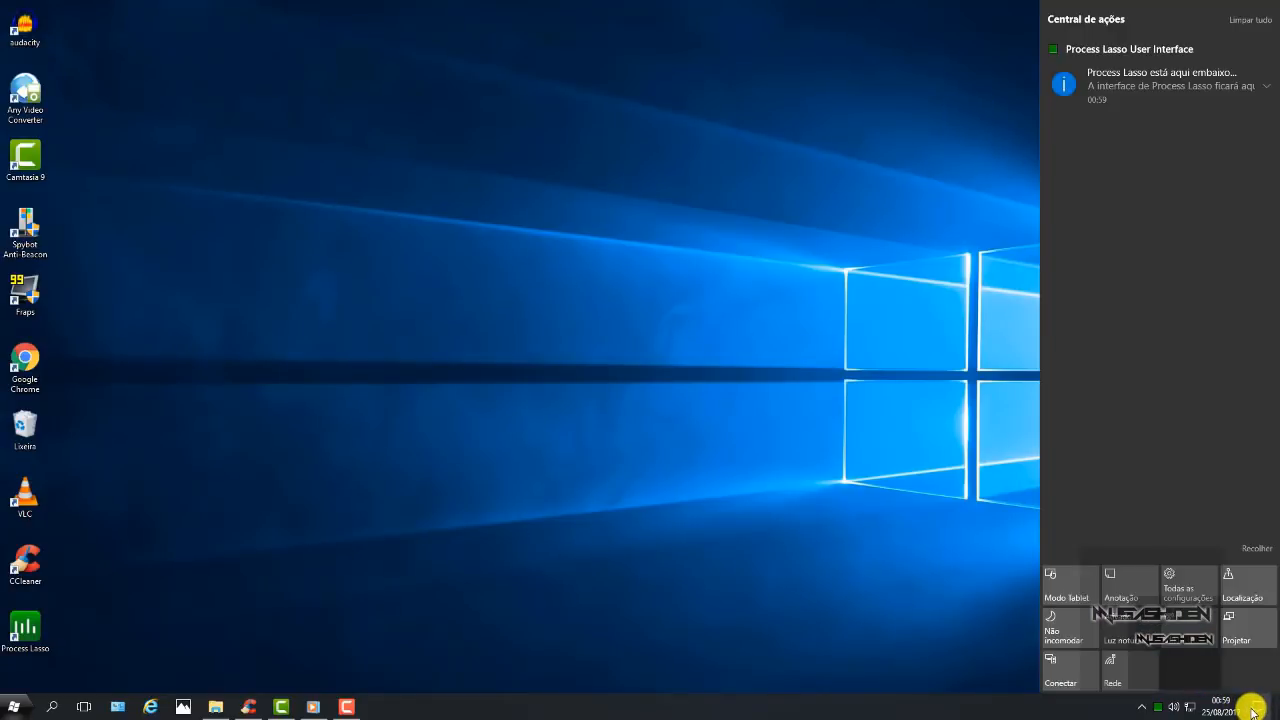
pyautogui.click(1252, 709)
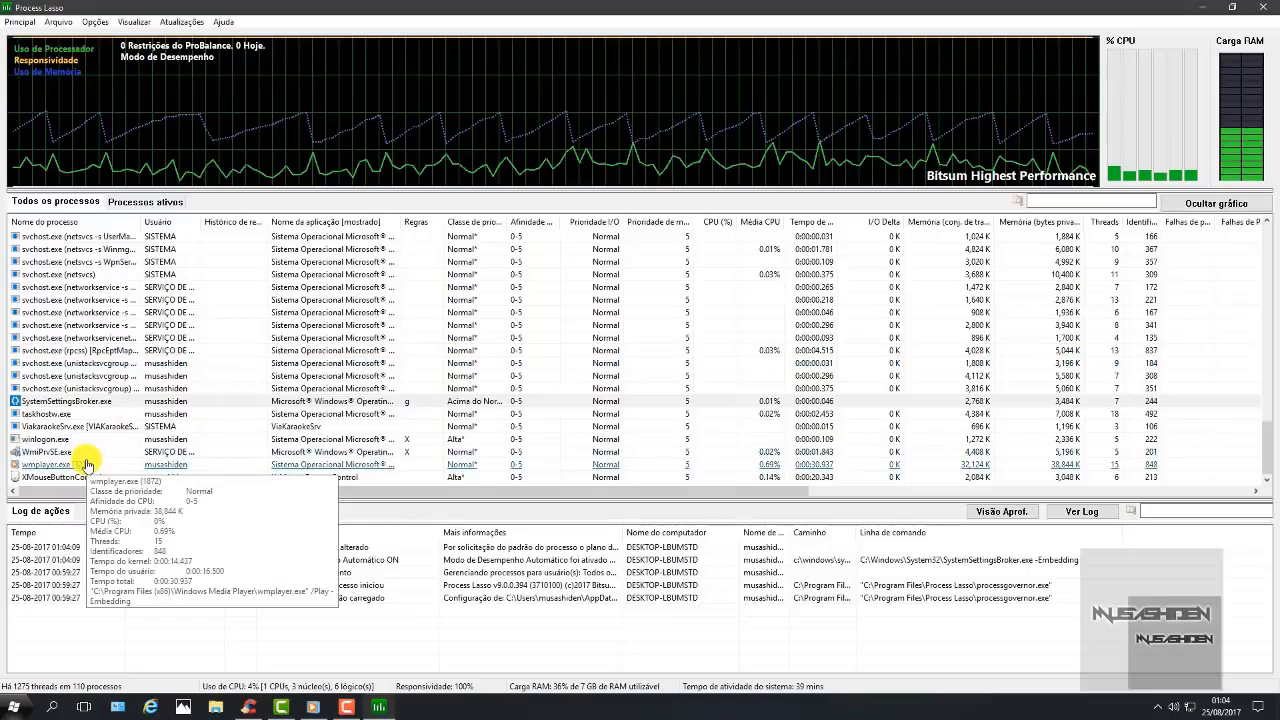
# Step: Remove the High Performance classification from the SystemSettingsBroker.exe process and acknowledge the message
pyautogui.rightClick(80, 401)
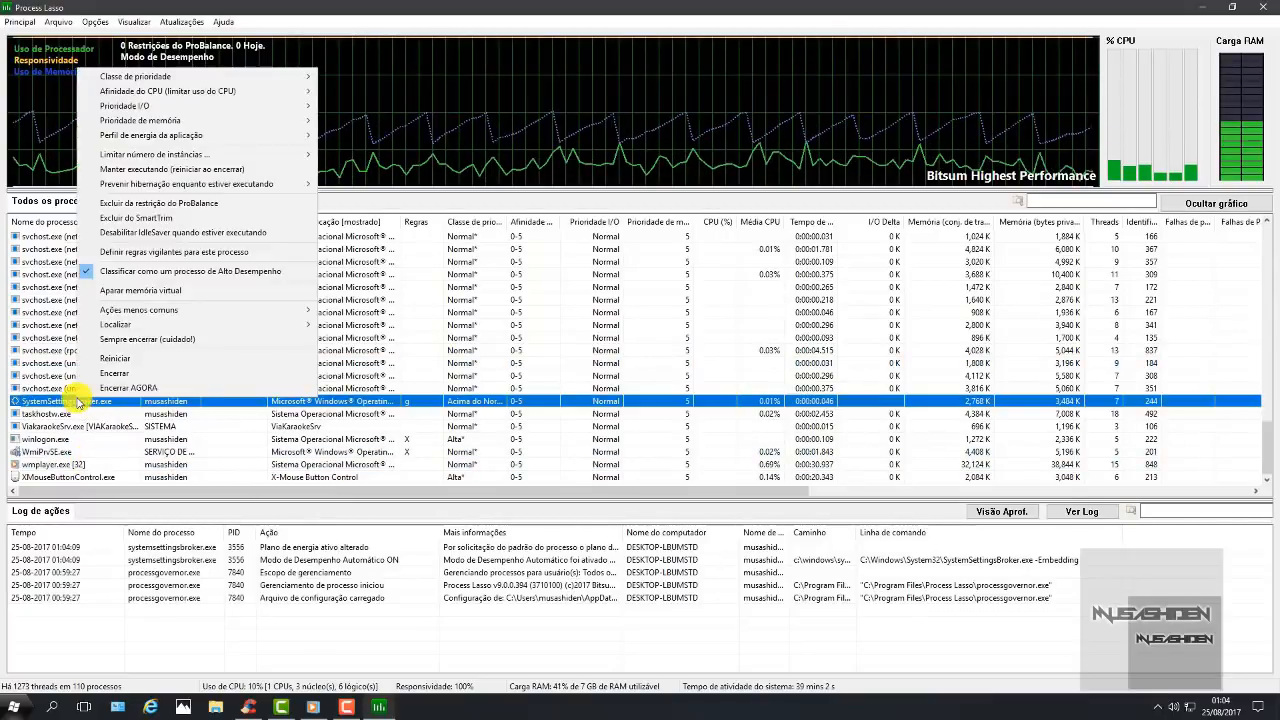
pyautogui.click(143, 289)
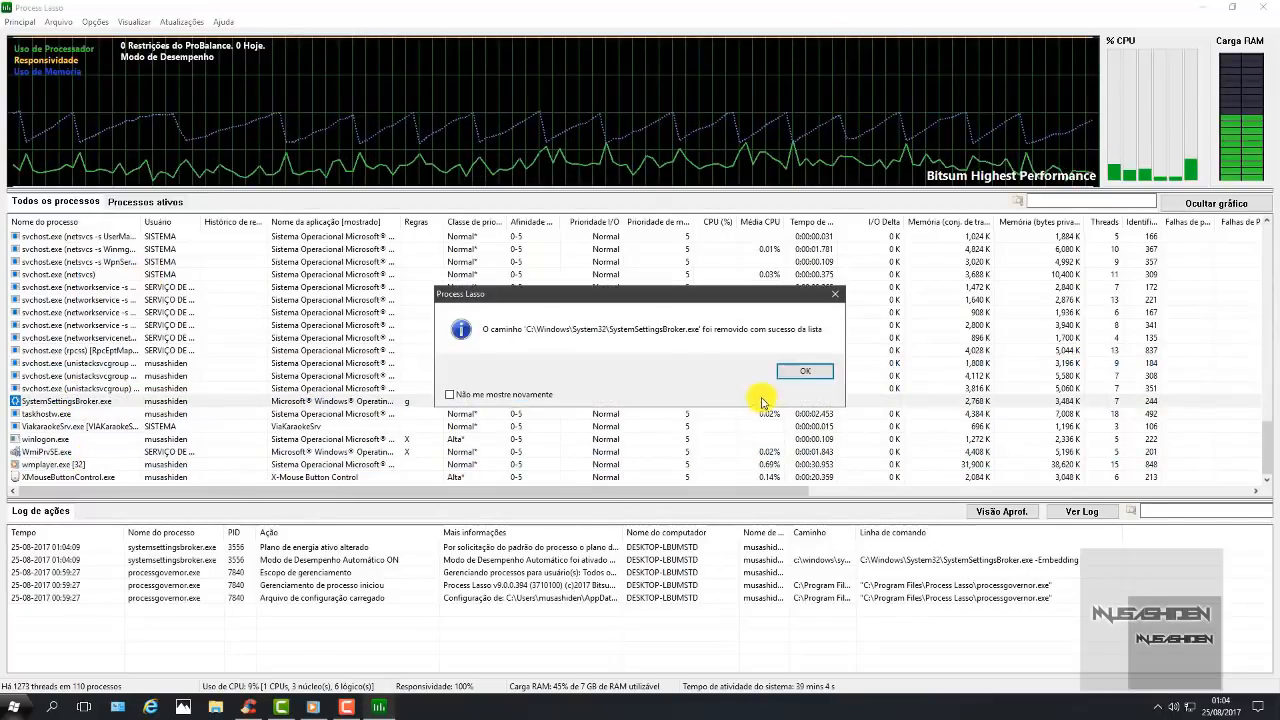
pyautogui.click(809, 369)
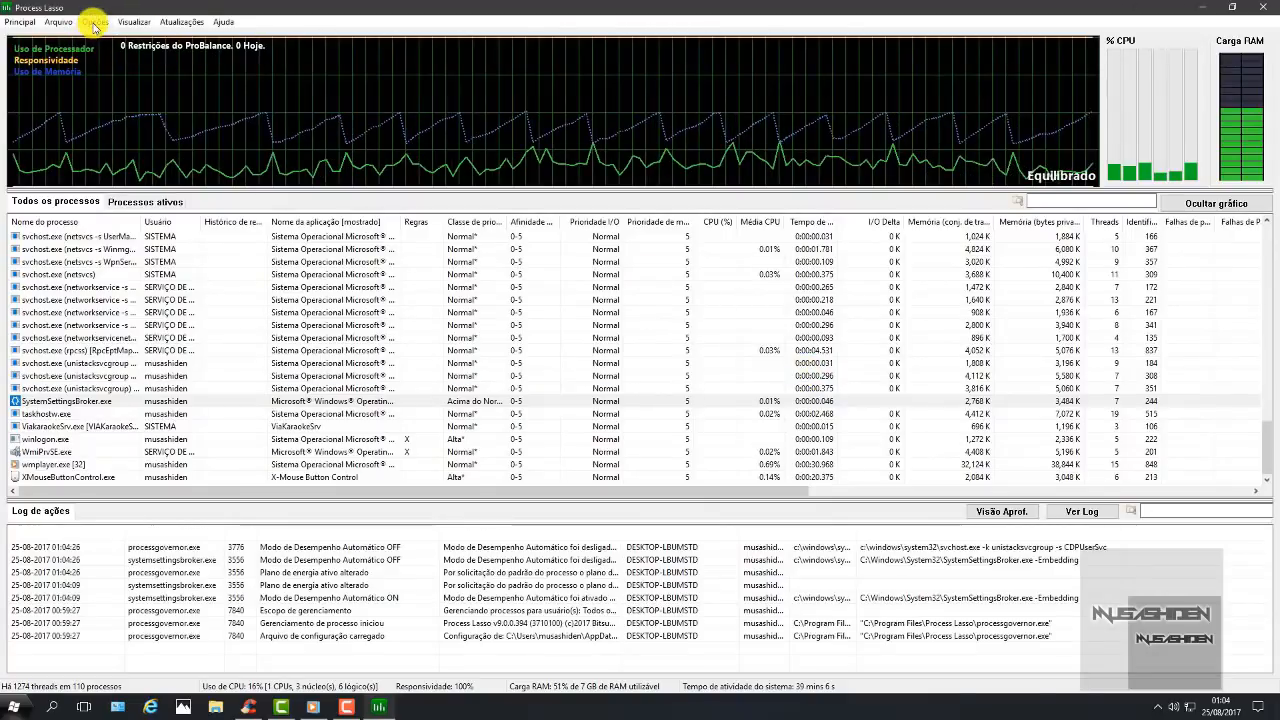
# Step: Open the designation of Alto Desempenho processes and choose CCleaner.exe from C:\Program Files\CCleaner as the process path
pyautogui.click(95, 21)
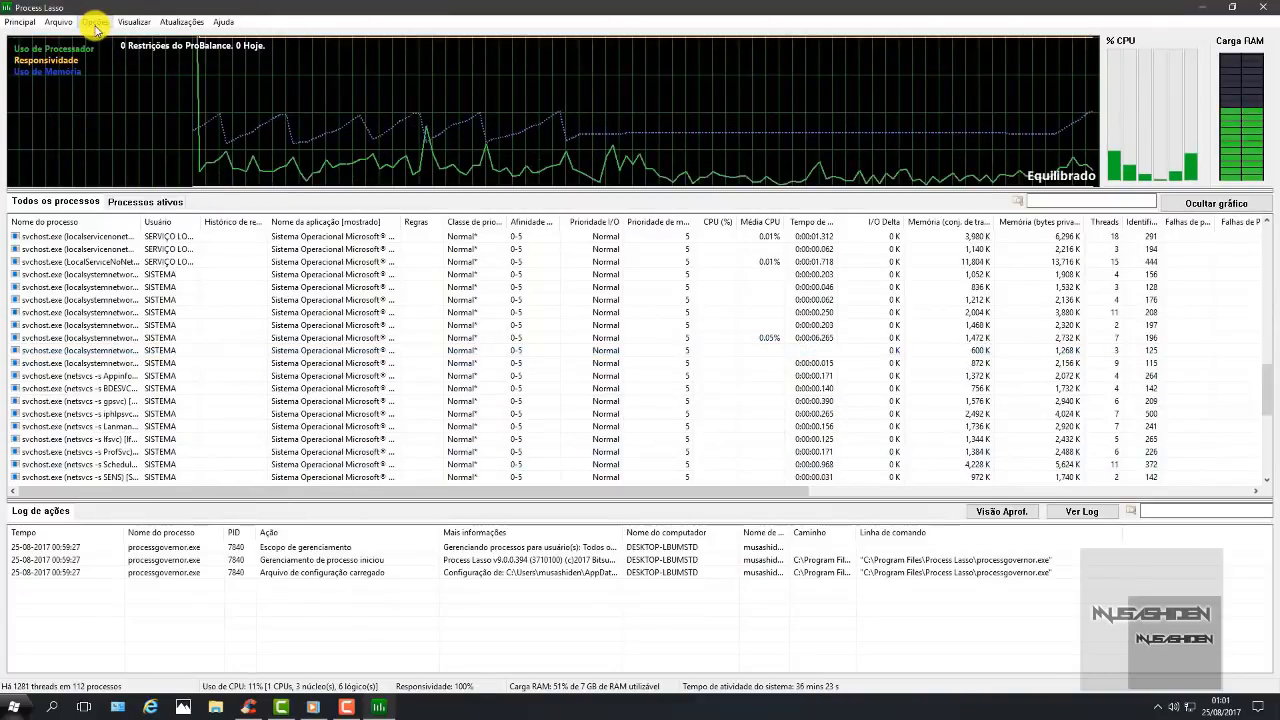
pyautogui.click(96, 22)
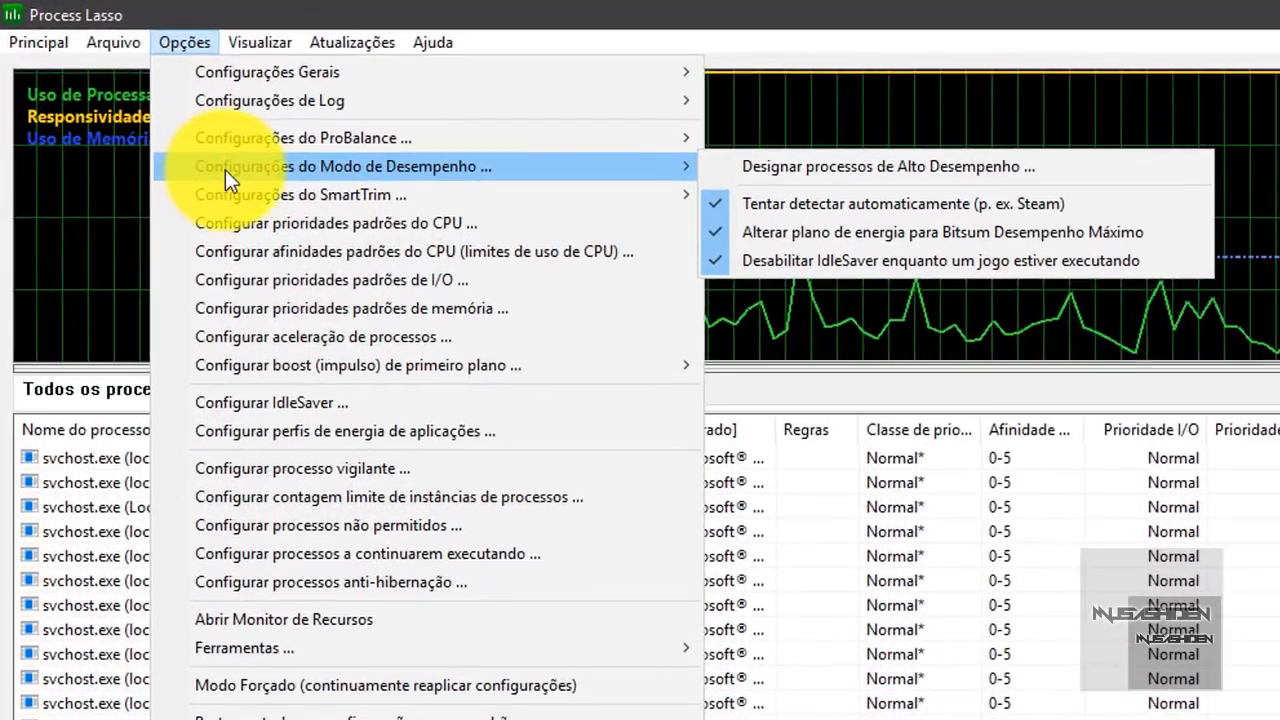
pyautogui.moveTo(215, 138)
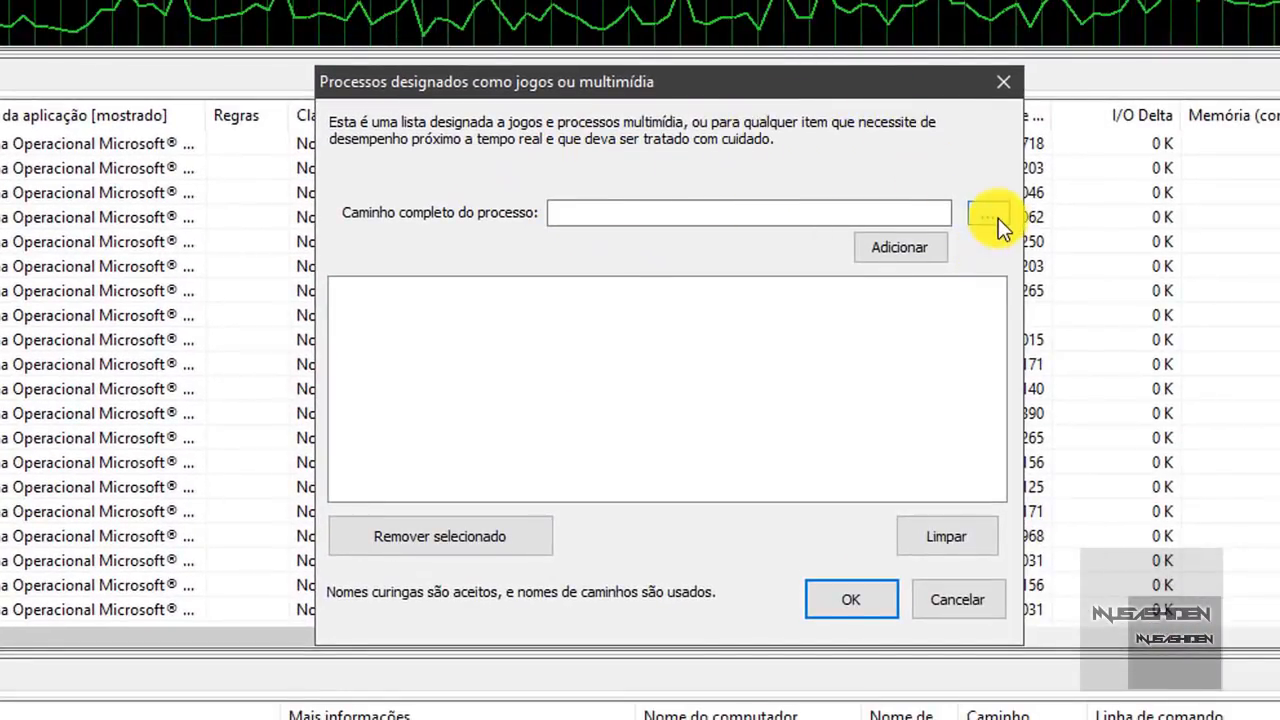
pyautogui.click(990, 215)
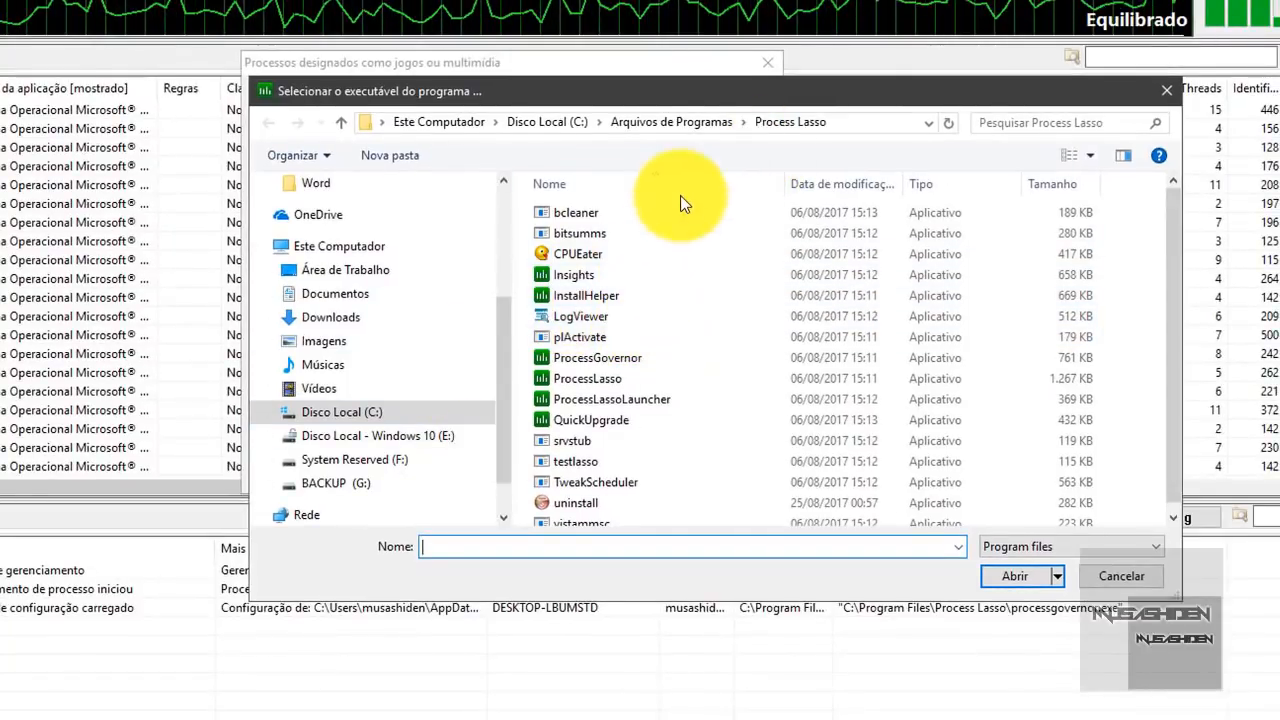
pyautogui.click(620, 123)
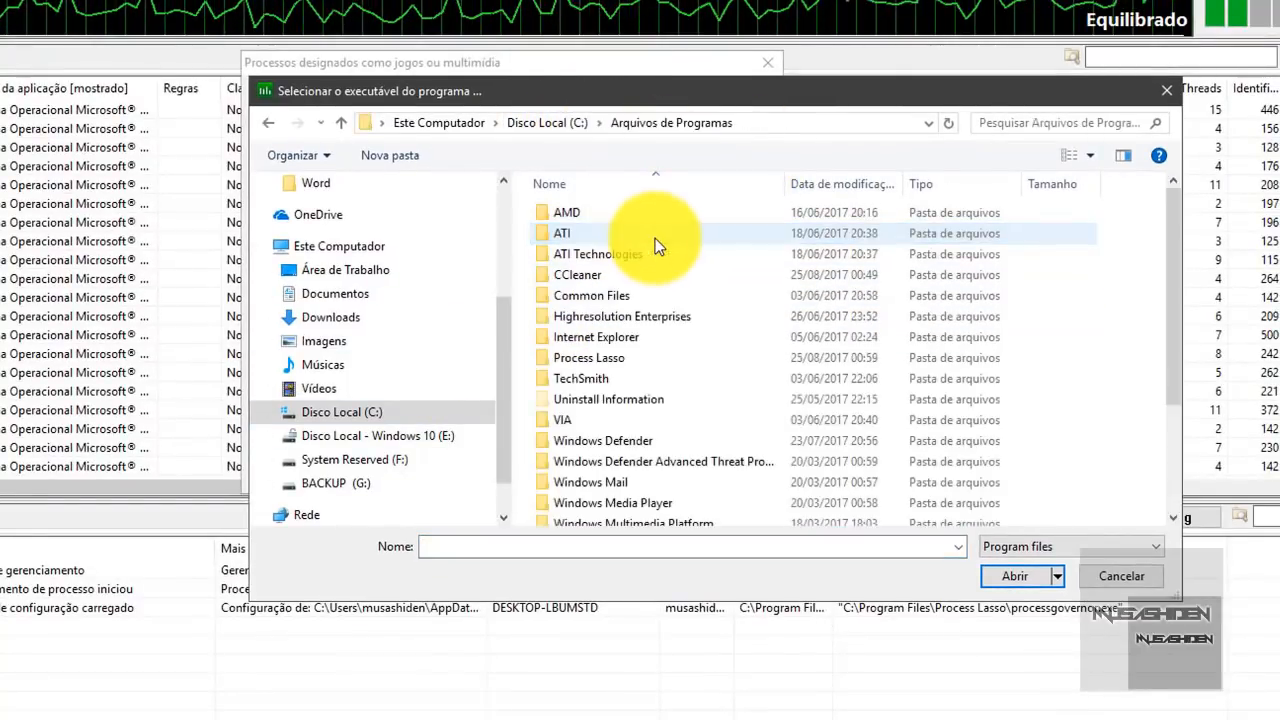
pyautogui.doubleClick(650, 274)
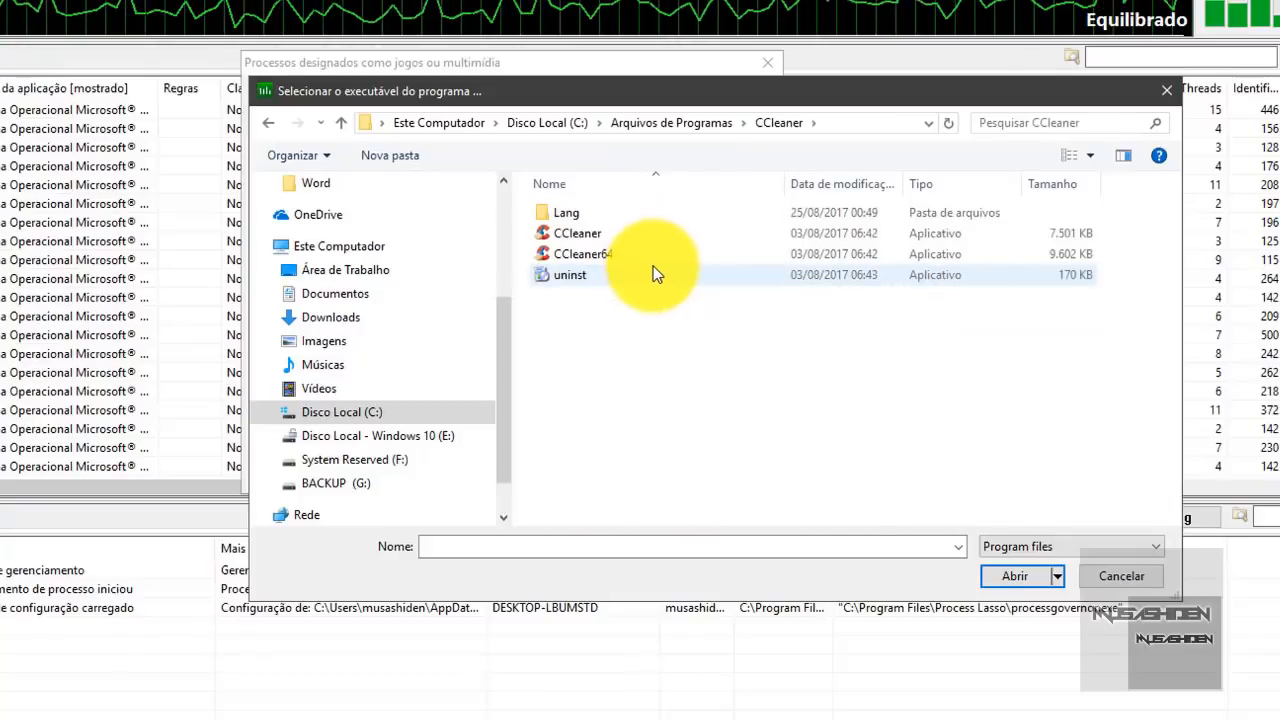
pyautogui.hotkey('alt', 'Left')
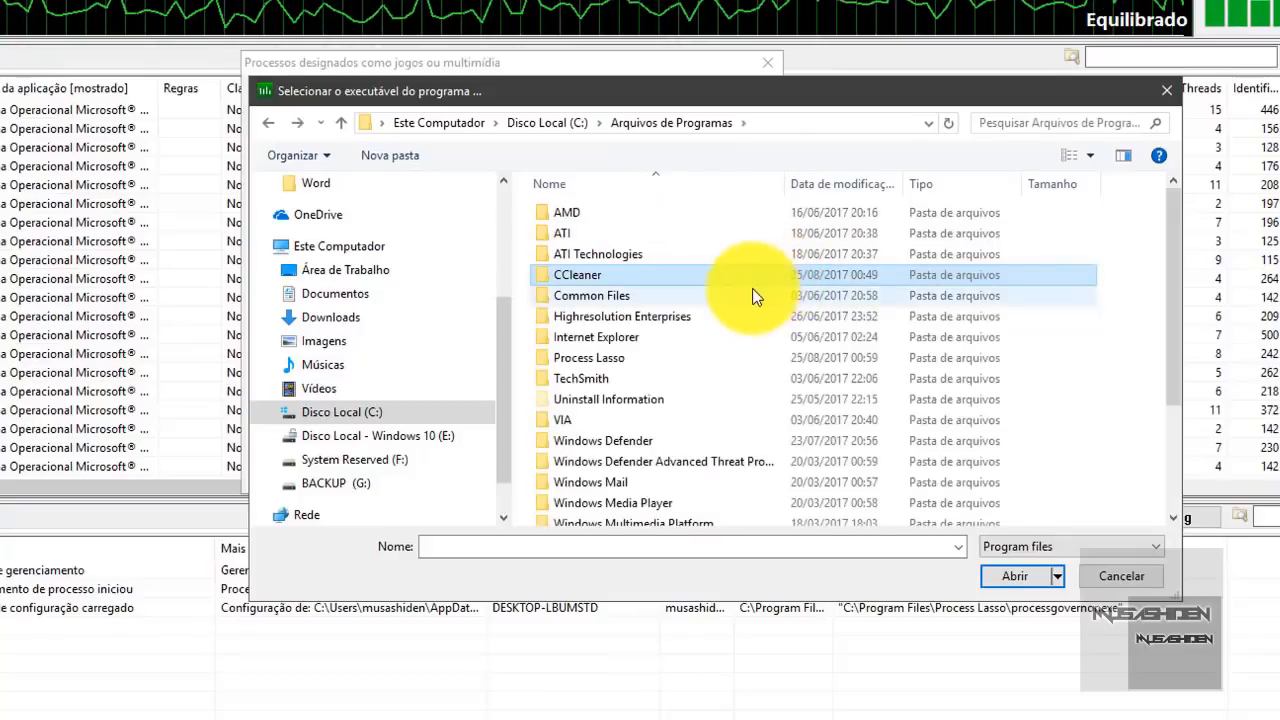
pyautogui.doubleClick(697, 274)
pyautogui.click(586, 236)
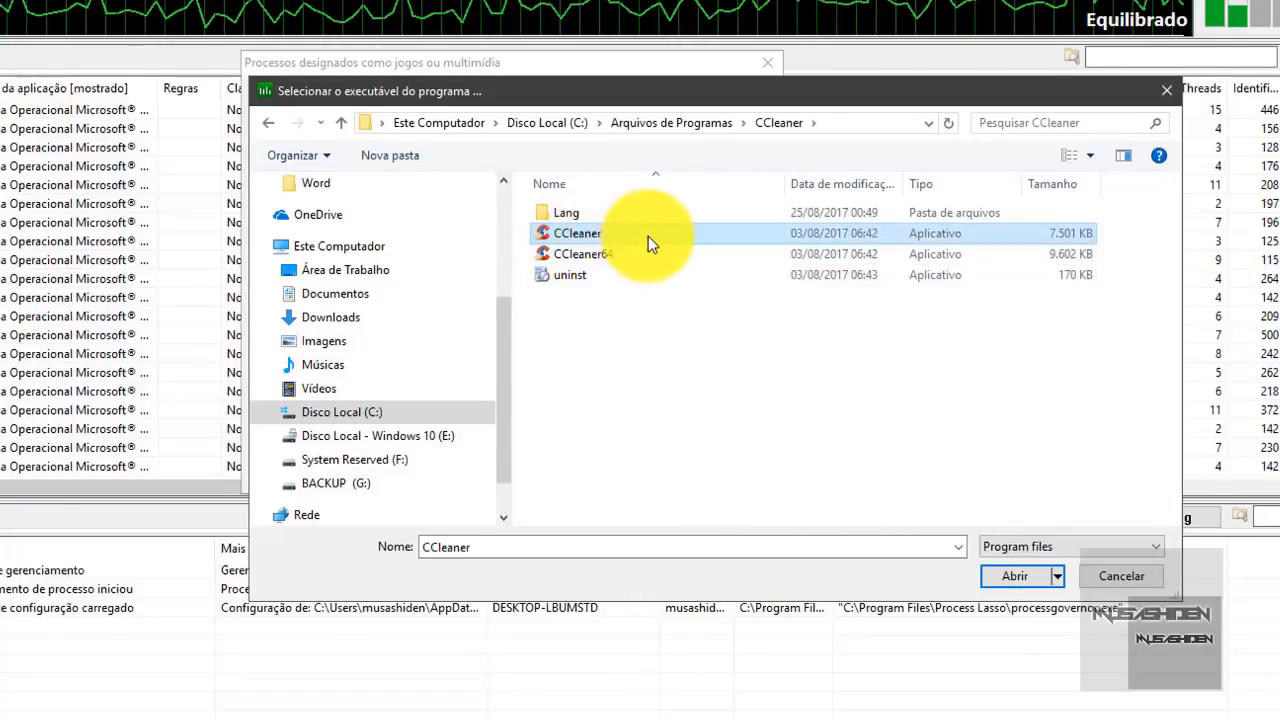
pyautogui.click(1012, 577)
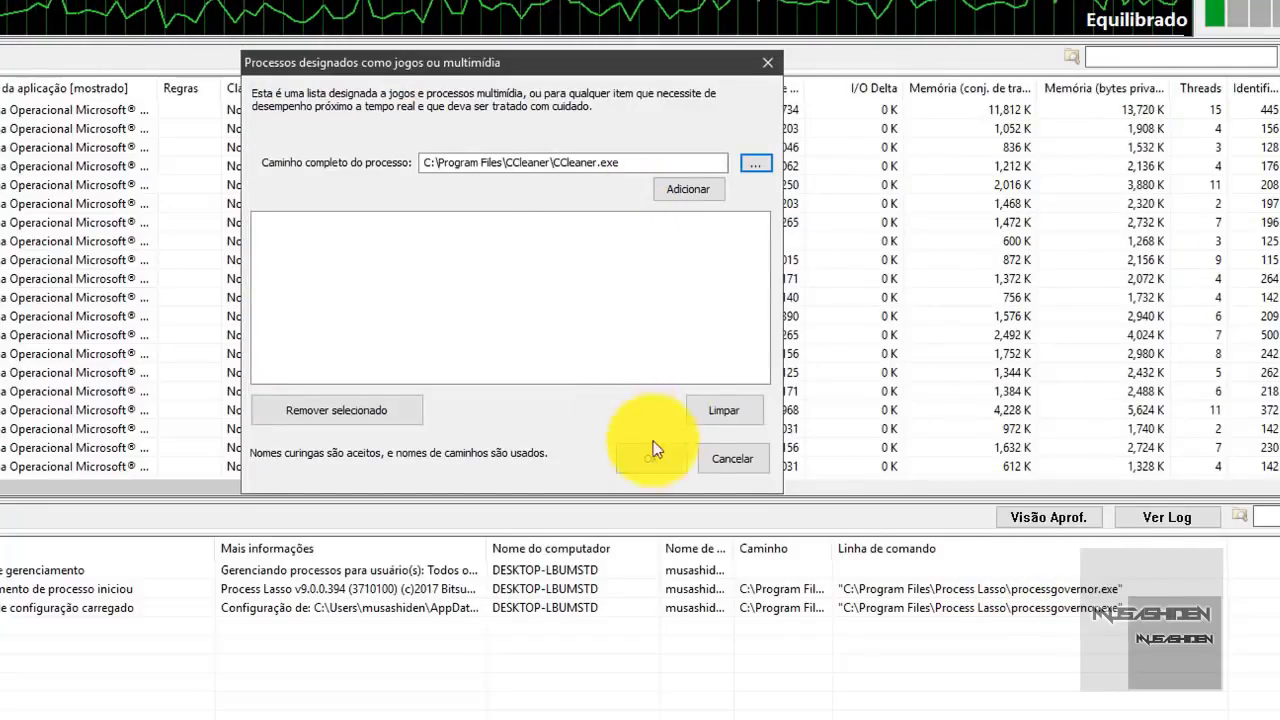
# Step: Add C:\Program Files\CCleaner\CCleaner.exe to the list of game or multimedia processes and confirm the list
pyautogui.click(638, 166)
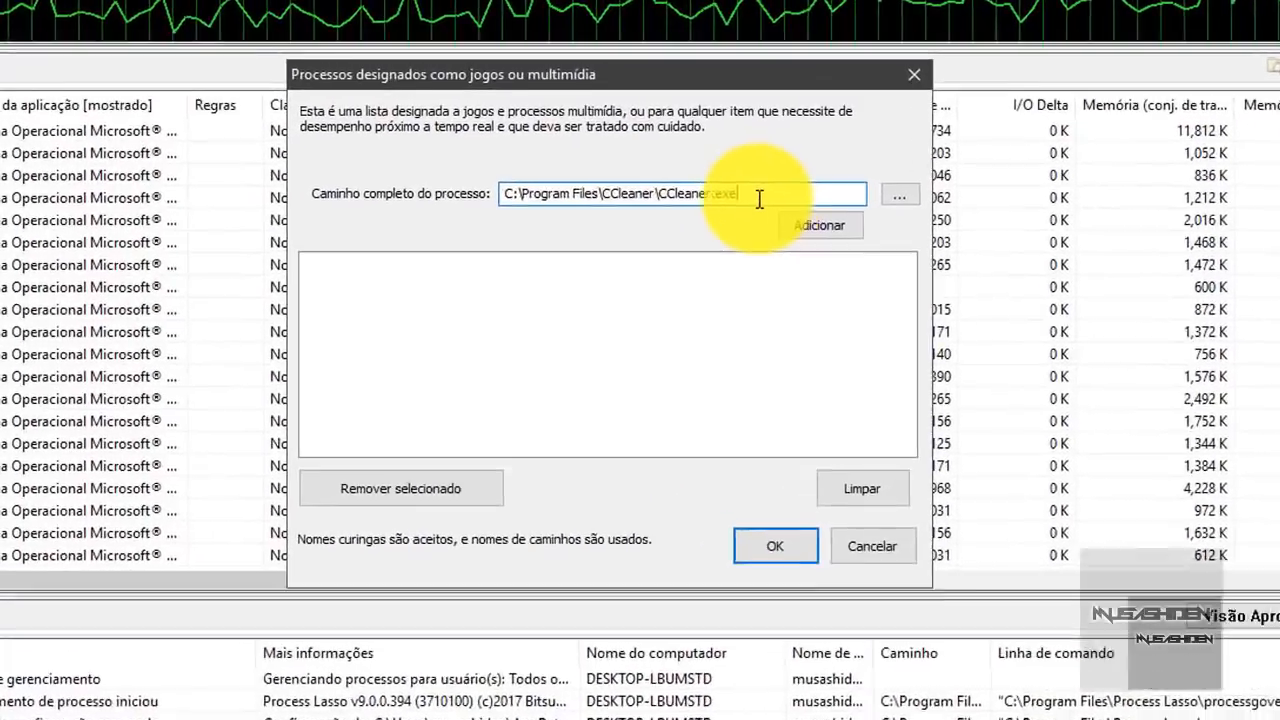
pyautogui.moveTo(759, 199); pyautogui.dragTo(399, 234)
pyautogui.click(735, 352)
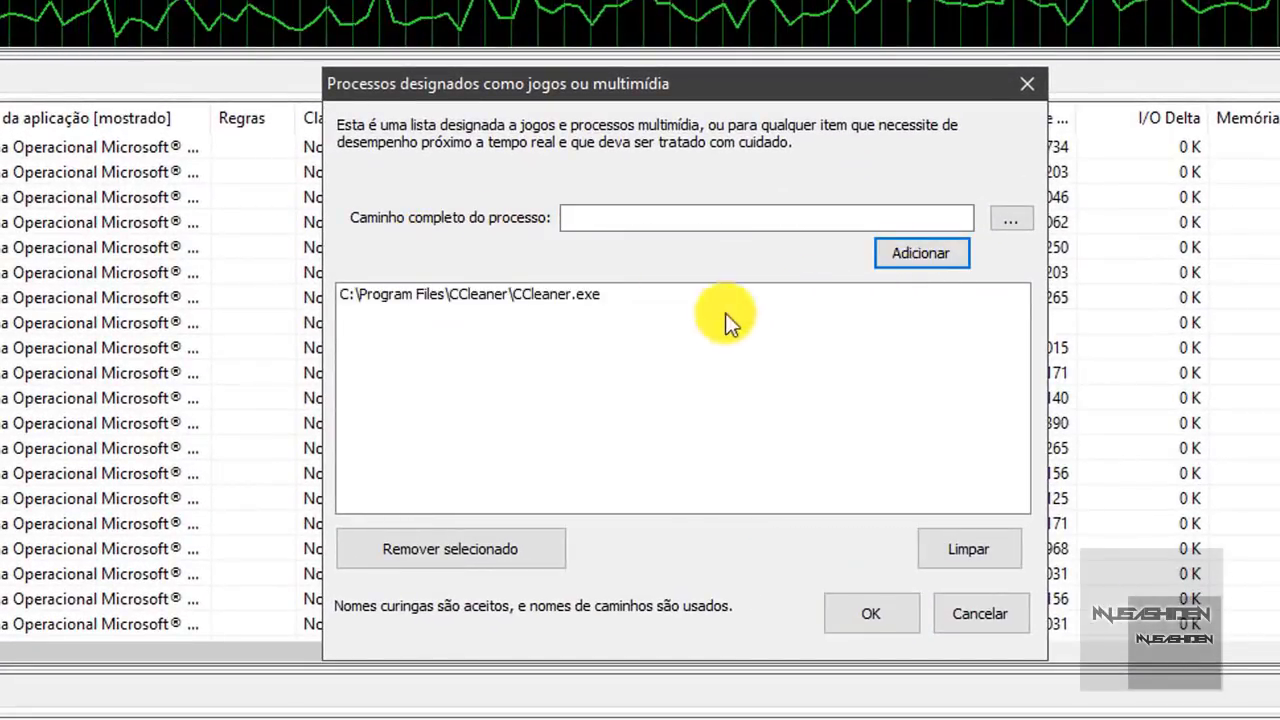
pyautogui.click(872, 614)
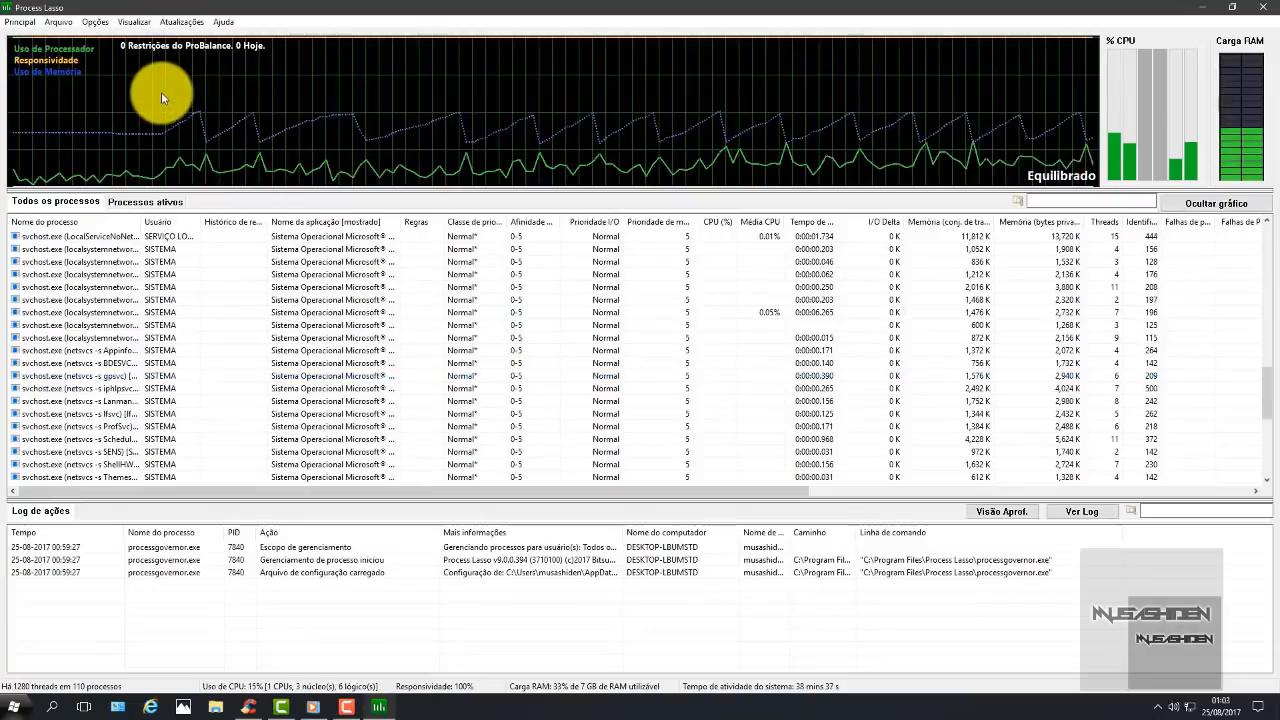
# Step: Classify SystemSettingsBroker.exe in the process list as a High Performance process and acknowledge the message
pyautogui.scroll(-4, 286, 286)
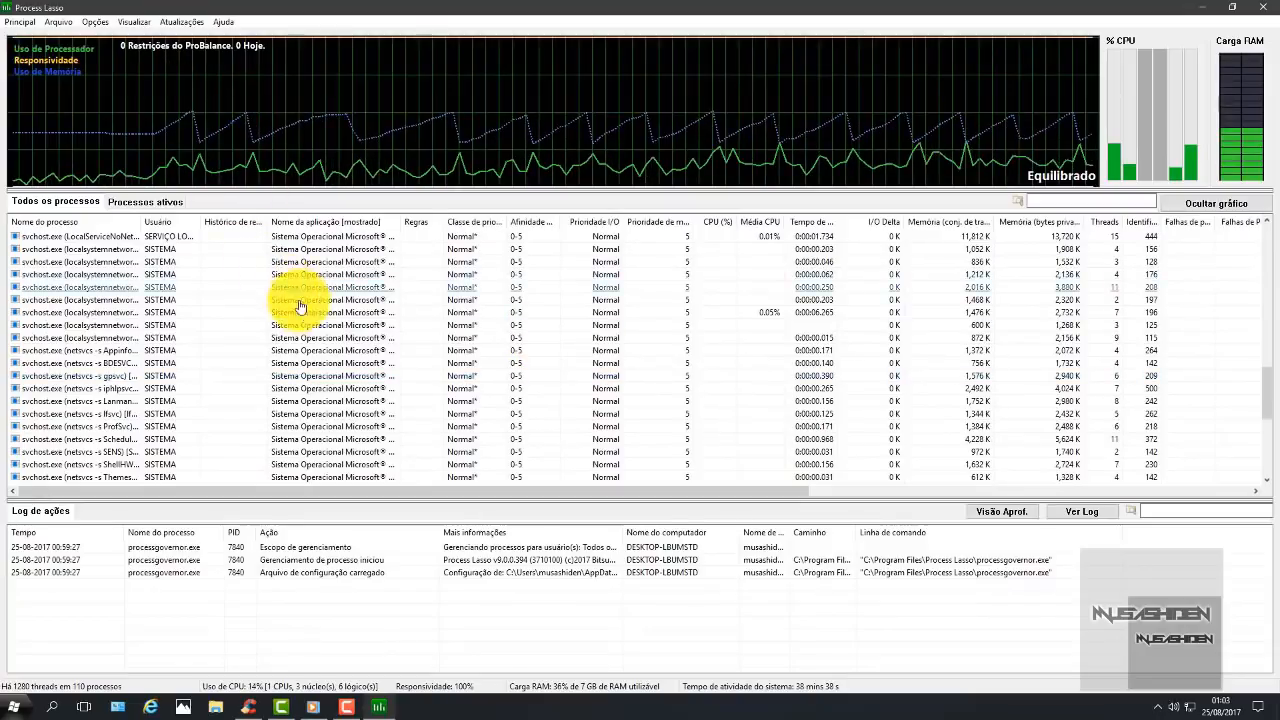
pyautogui.scroll(-3, 338, 318)
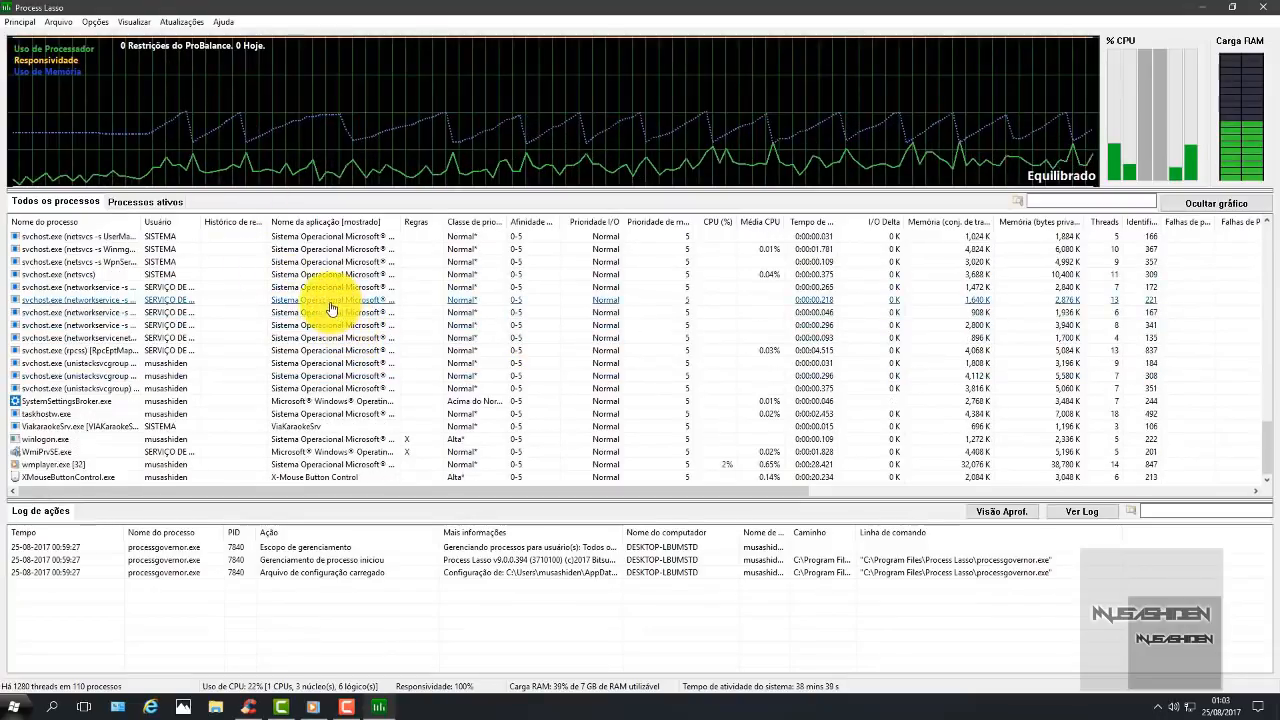
pyautogui.rightClick(78, 403)
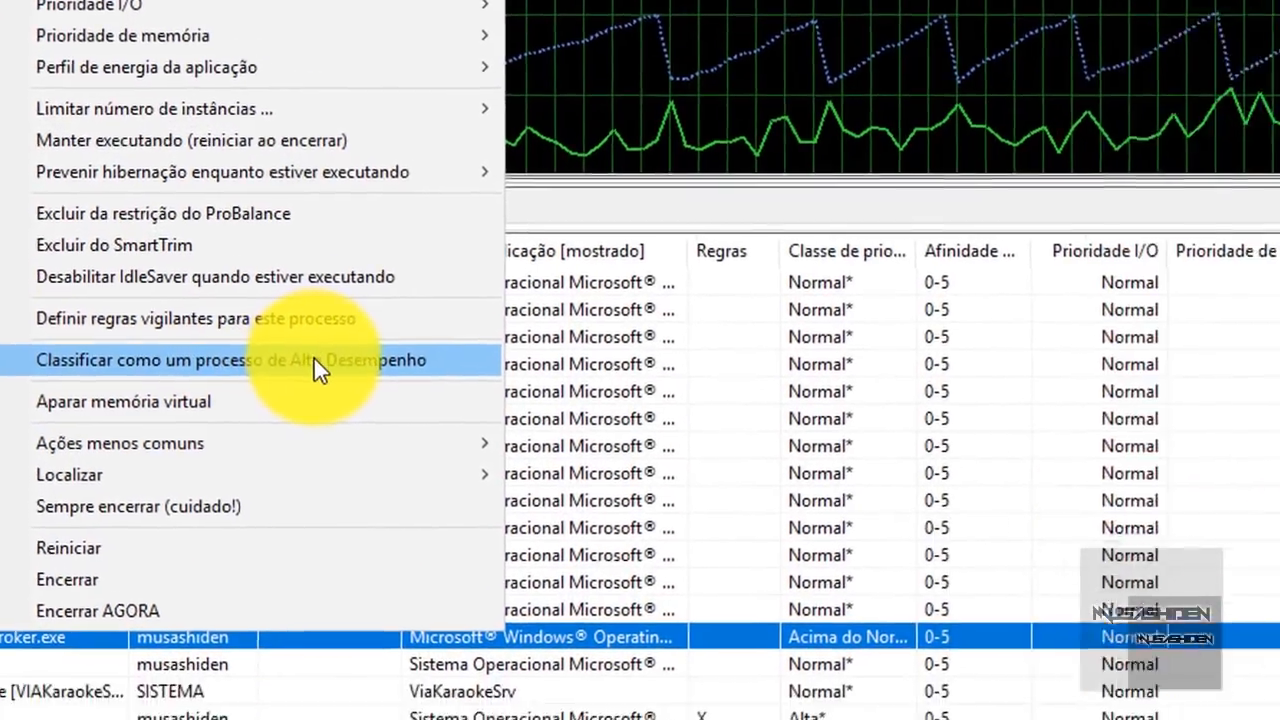
pyautogui.click(437, 401)
pyautogui.click(860, 430)
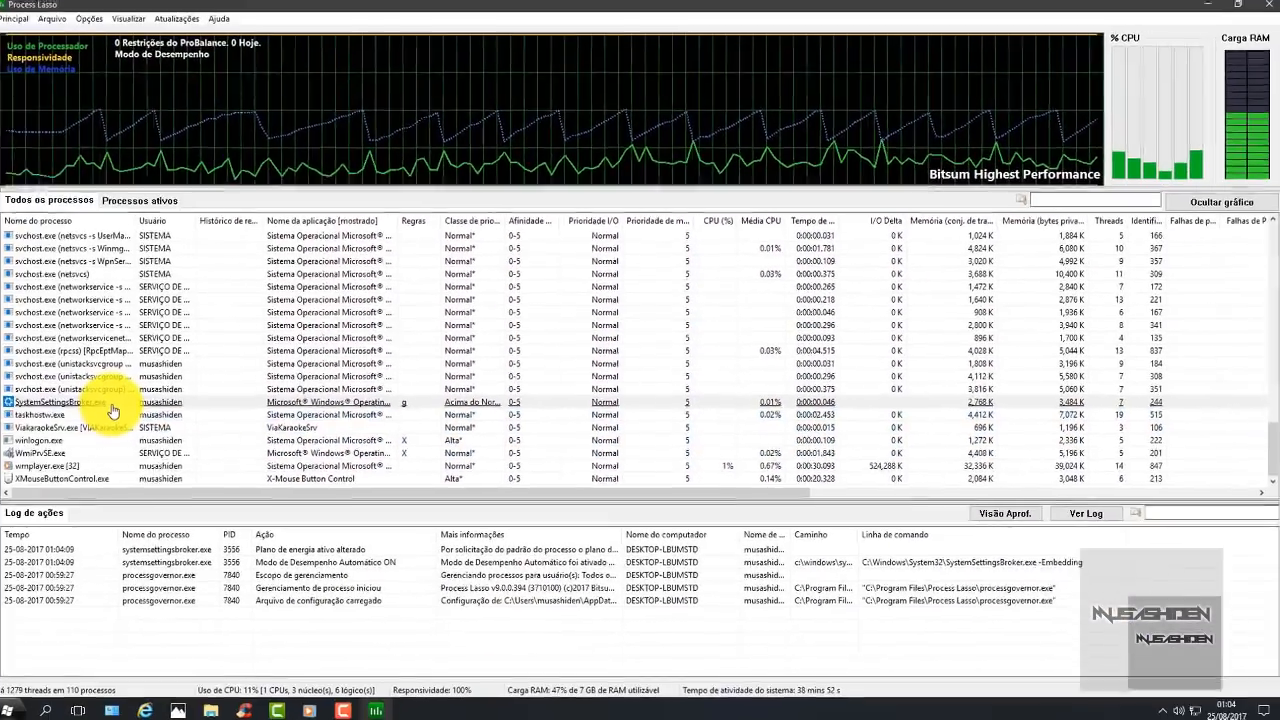
# Step: Turn off the Alto Desempenho classification for SystemSettingsBroker.exe again and dismiss the message
pyautogui.moveTo(113, 410)
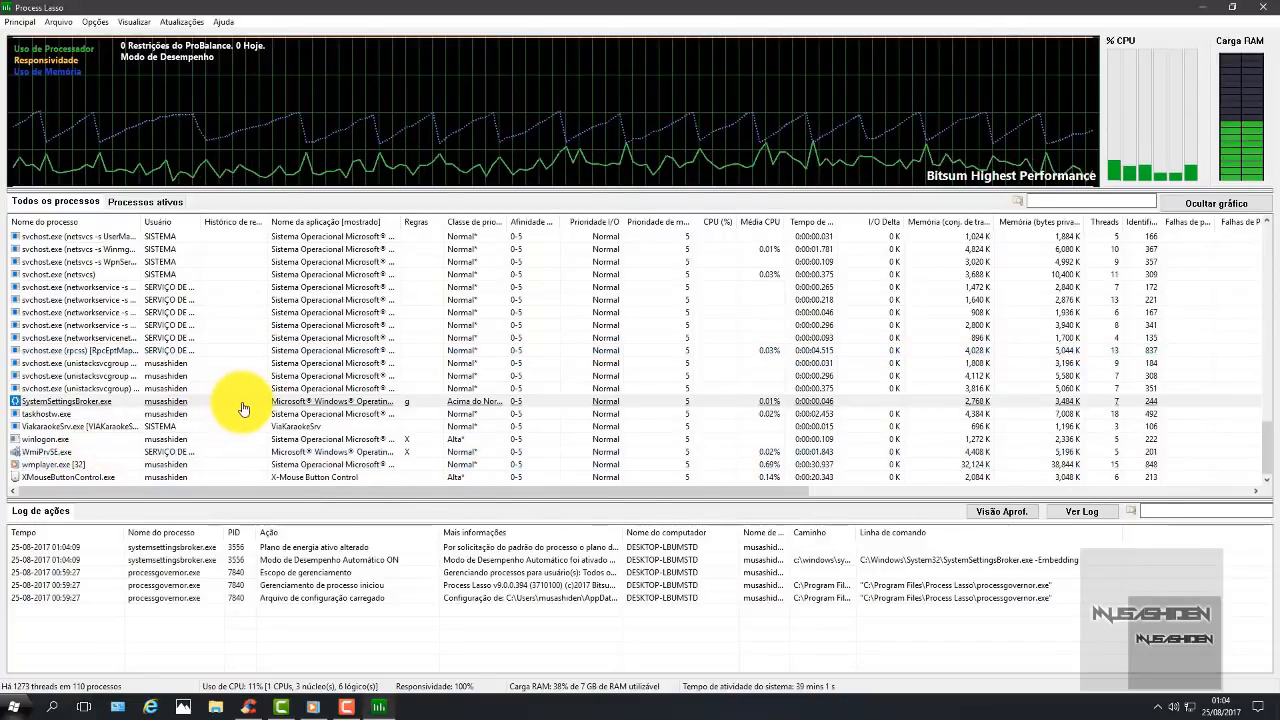
pyautogui.rightClick(70, 402)
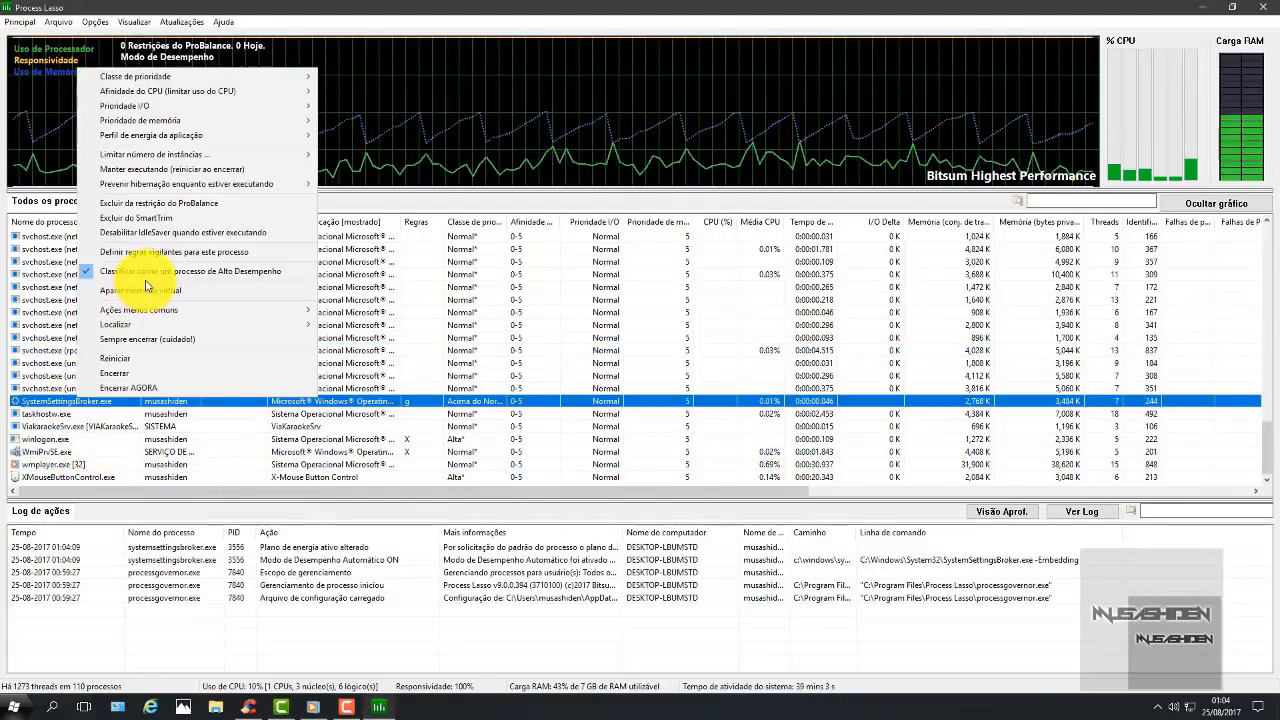
pyautogui.click(145, 274)
pyautogui.click(808, 364)
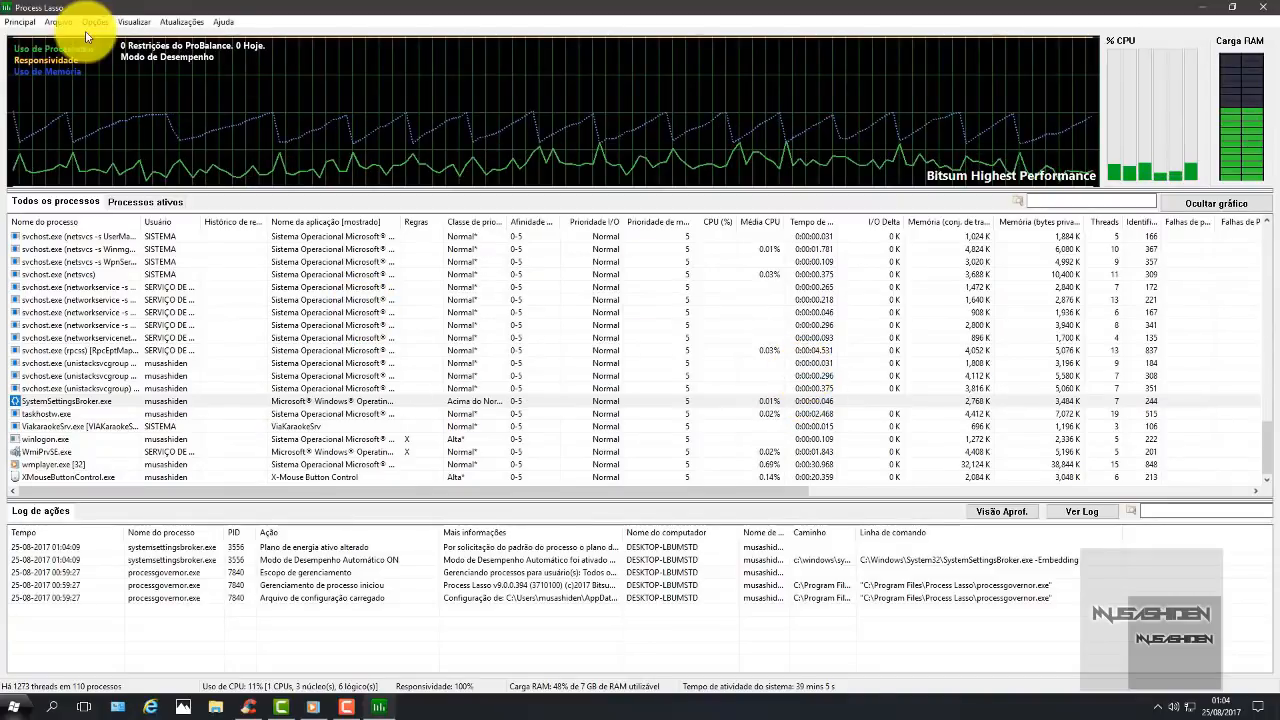
# Step: Enable SmartTrim in its advanced configuration and set the minimum system RAM load before it acts to 70%
pyautogui.click(95, 22)
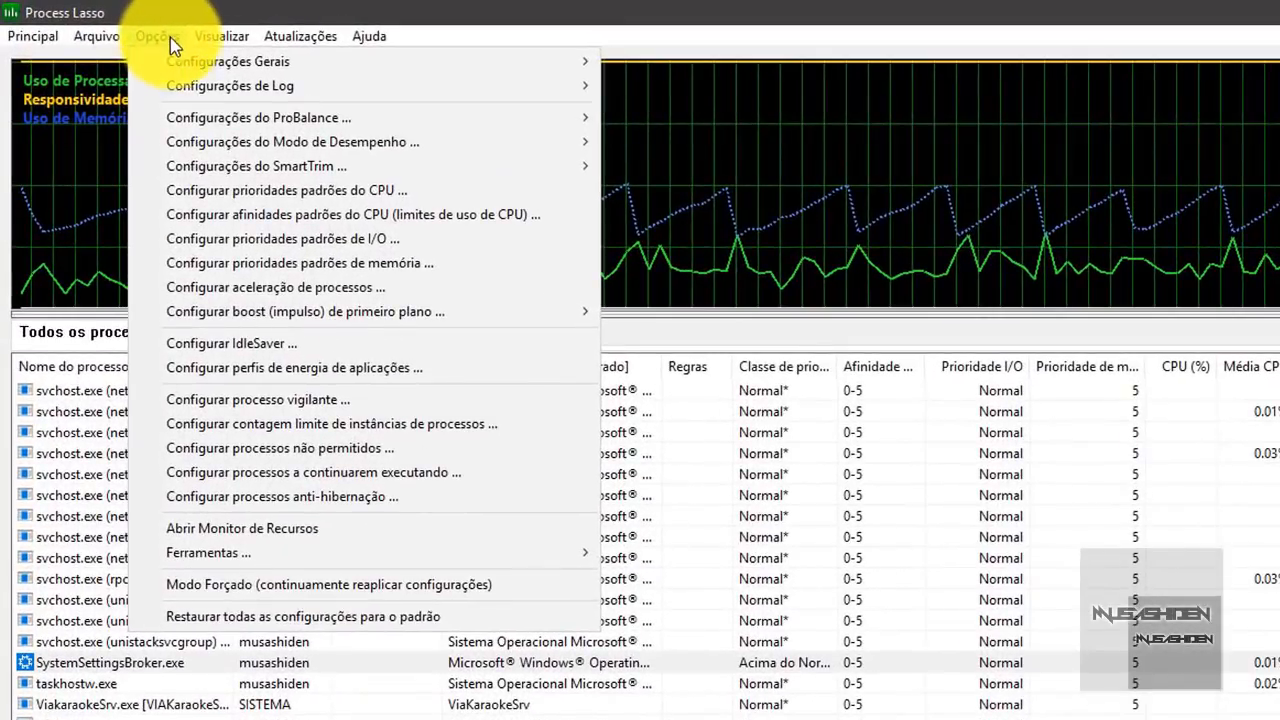
pyautogui.moveTo(245, 170)
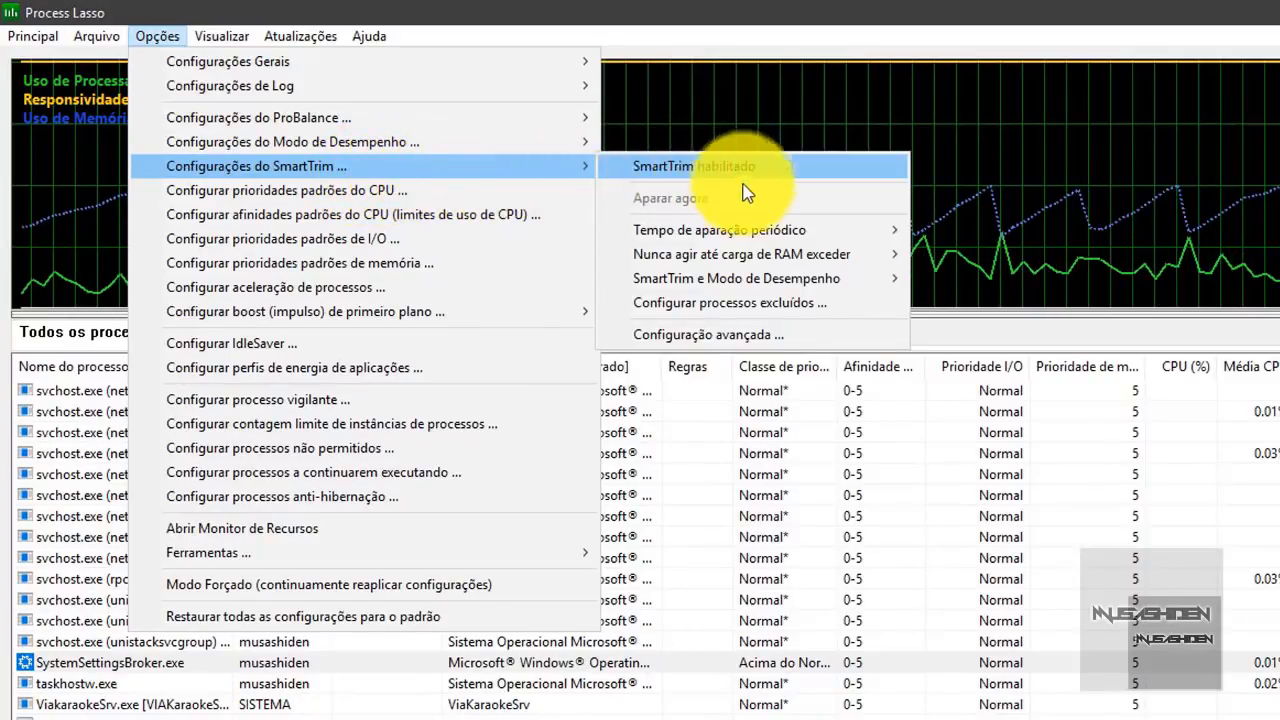
pyautogui.click(775, 340)
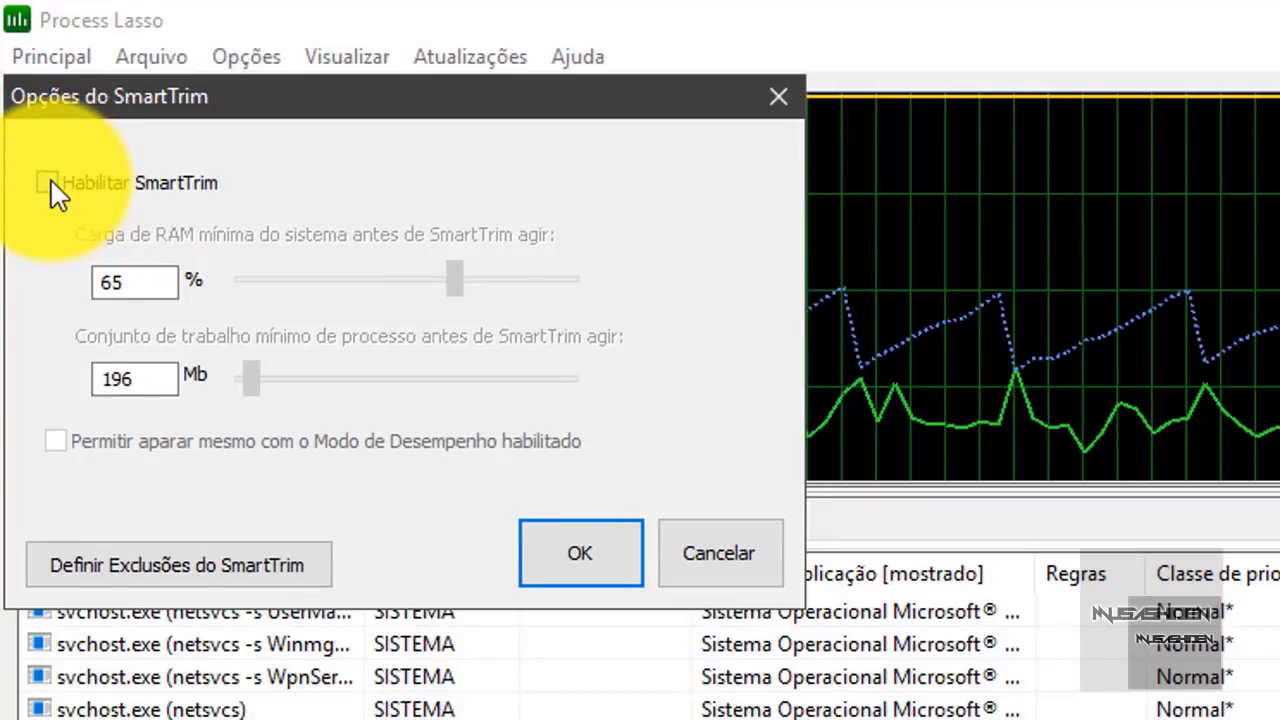
pyautogui.click(50, 183)
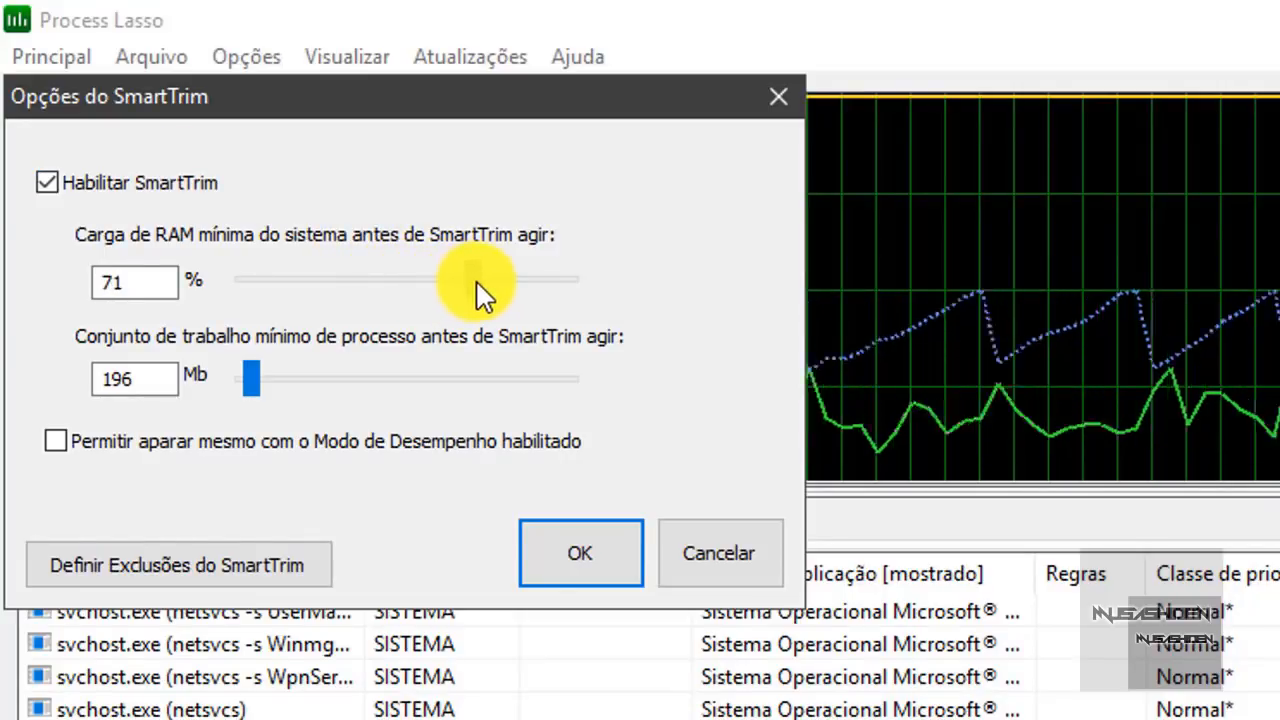
pyautogui.moveTo(475, 282); pyautogui.dragTo(472, 282)
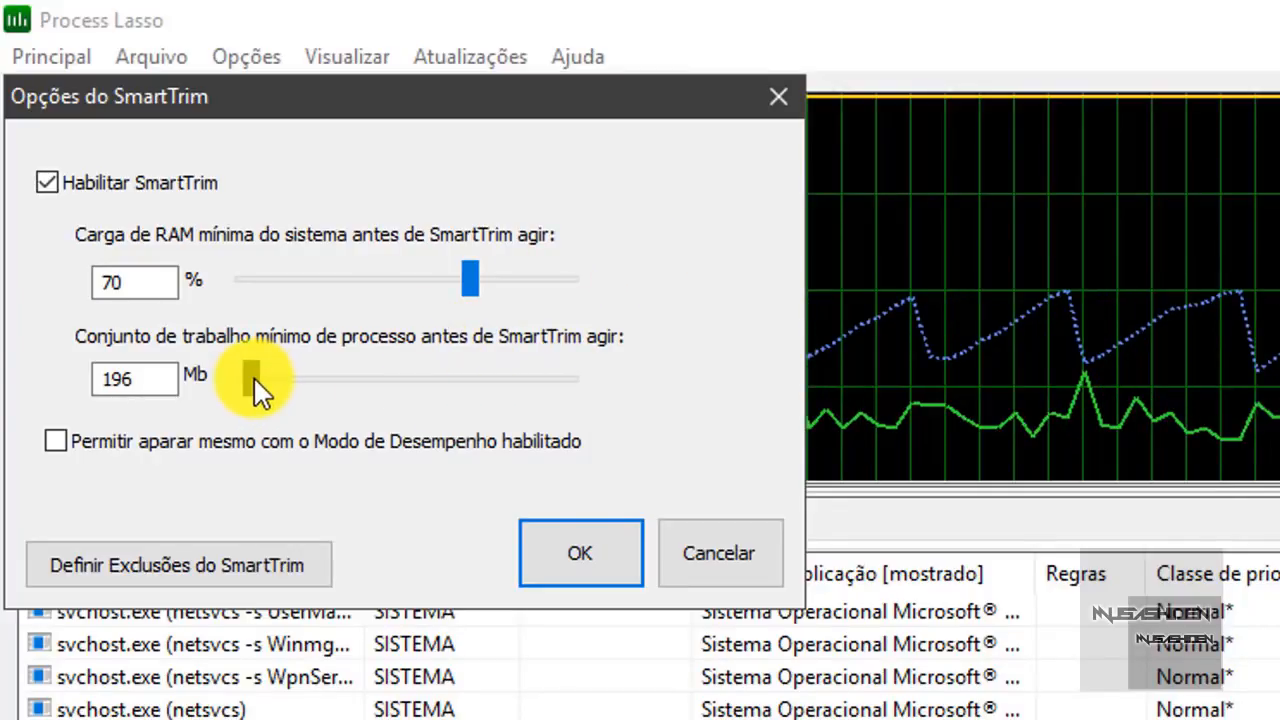
# Step: Set SmartTrim's minimum process working set before it acts to 1000 MB
pyautogui.moveTo(158, 378); pyautogui.dragTo(26, 398)
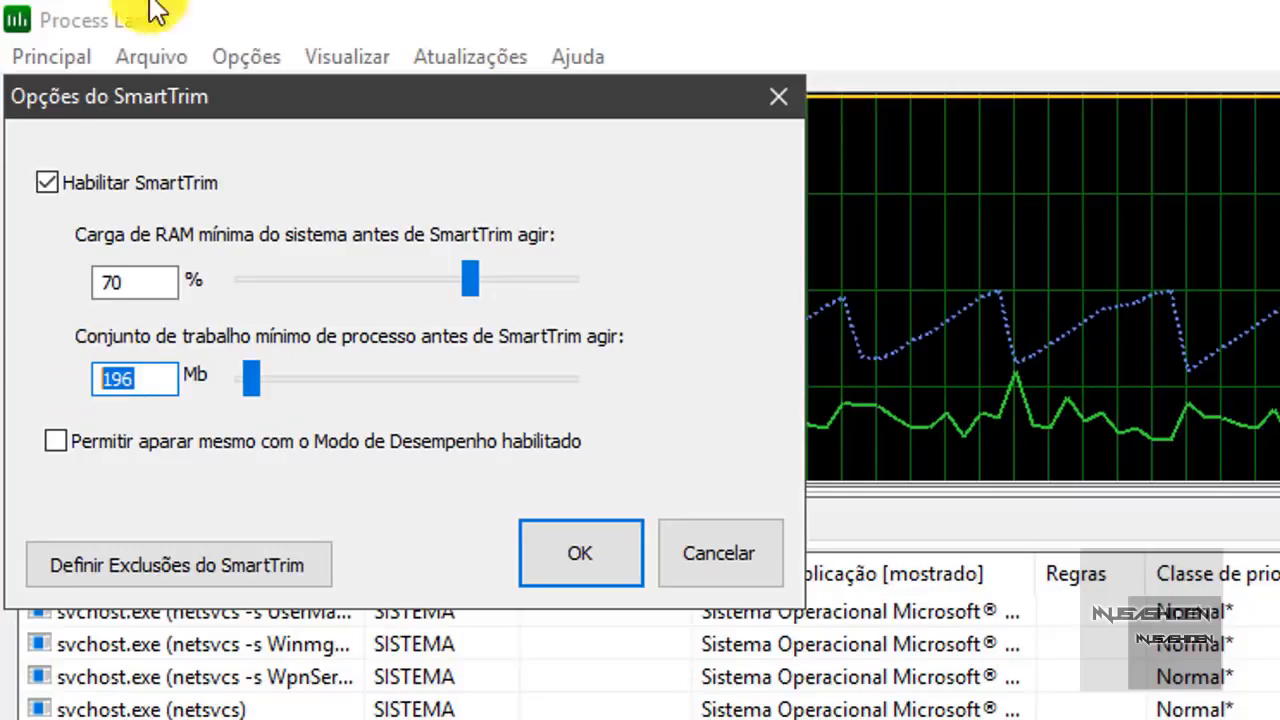
pyautogui.moveTo(247, 385); pyautogui.dragTo(289, 380)
pyautogui.doubleClick(137, 378)
pyautogui.write('1')
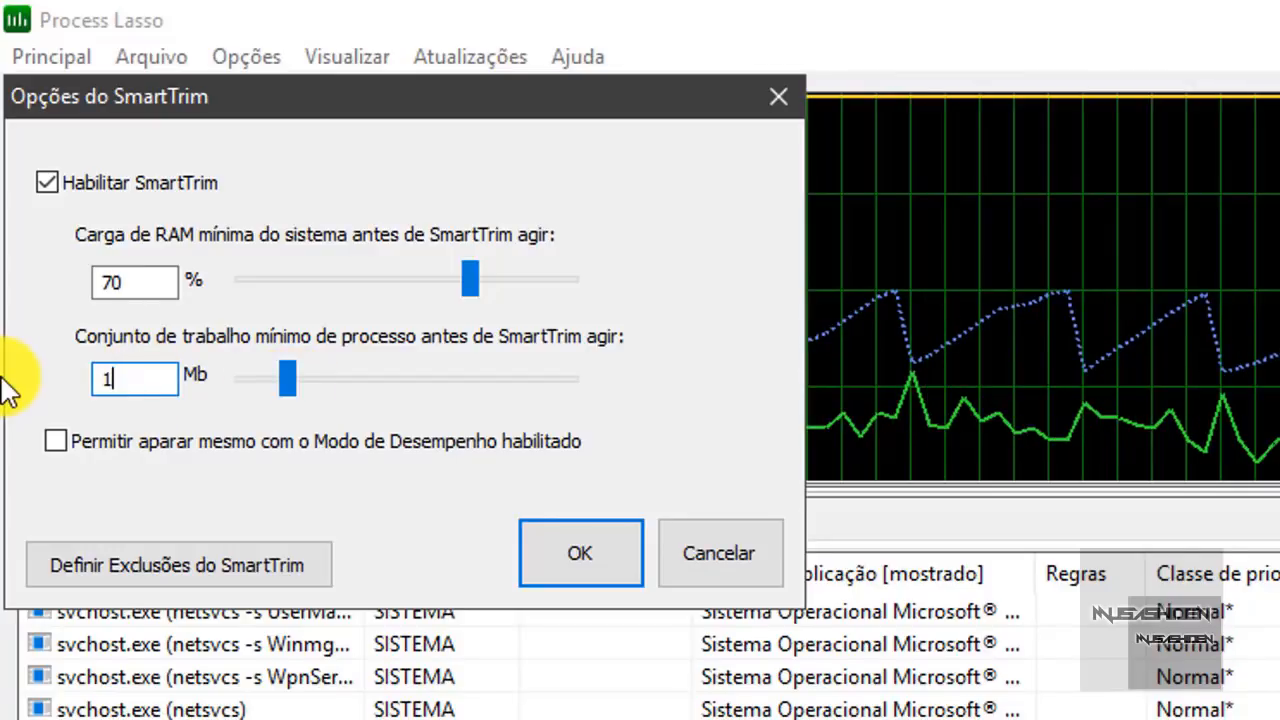
pyautogui.write('000')
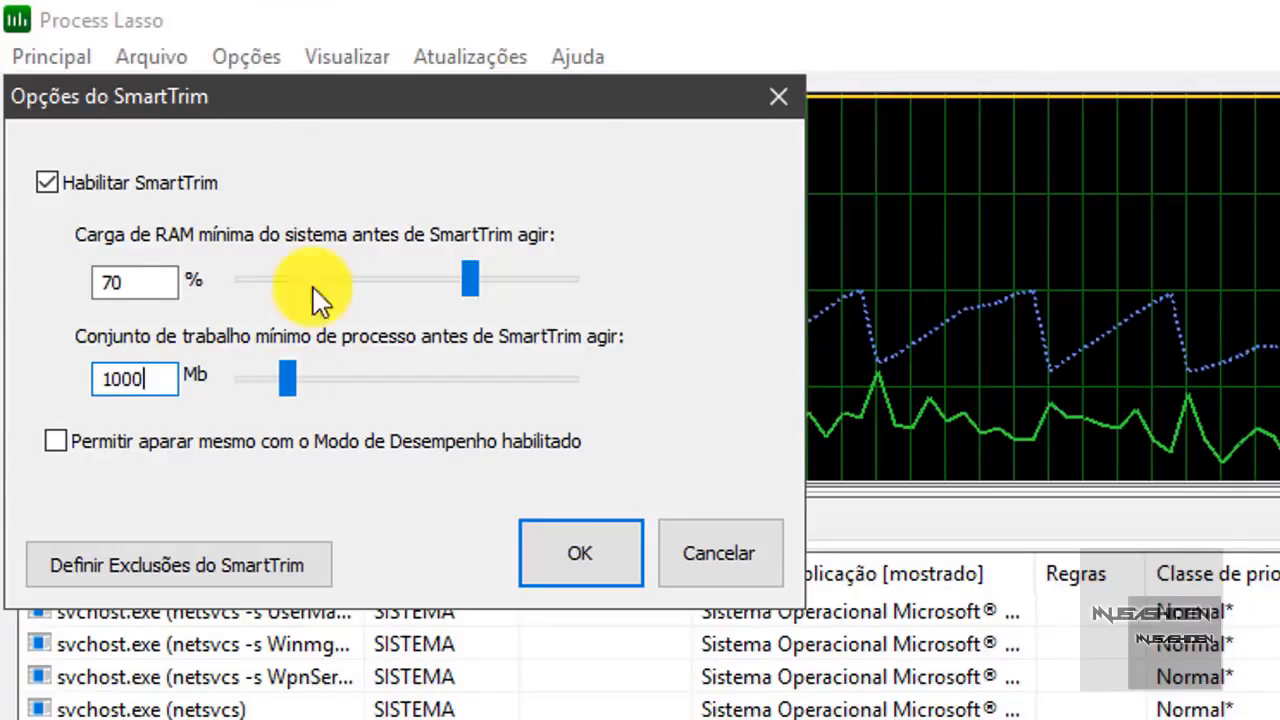
pyautogui.doubleClick(140, 284)
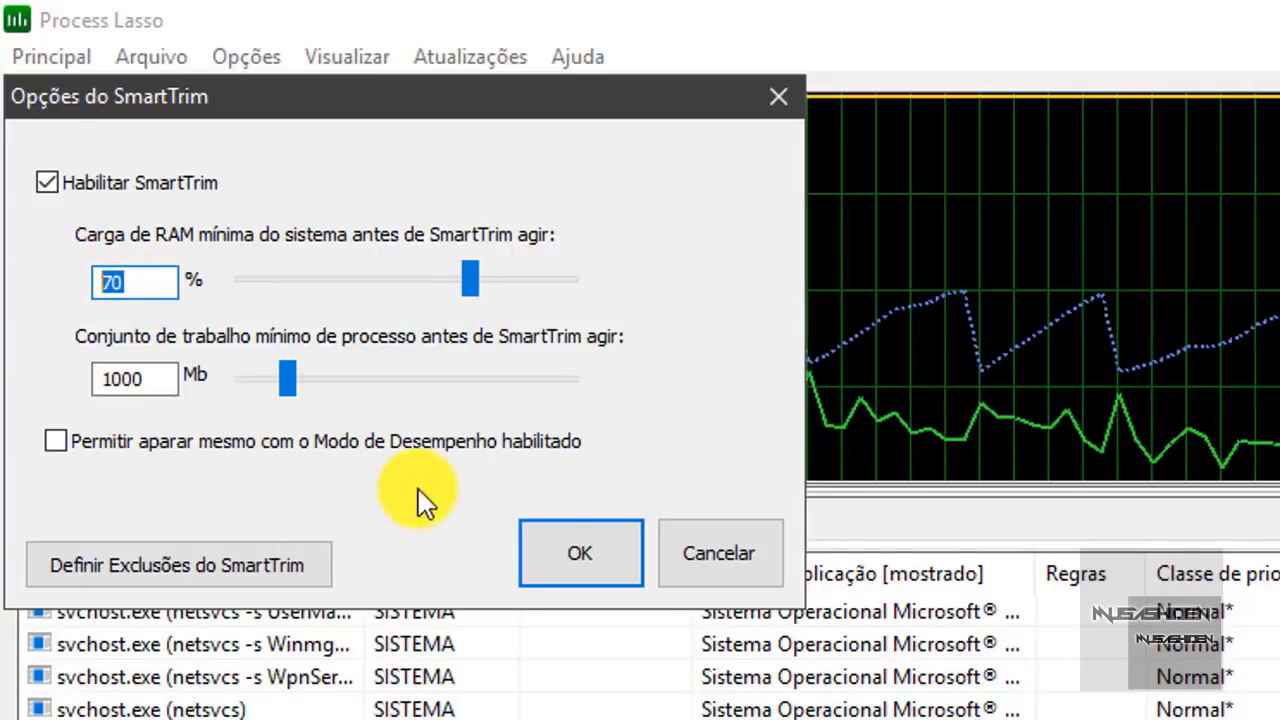
pyautogui.doubleClick(120, 378)
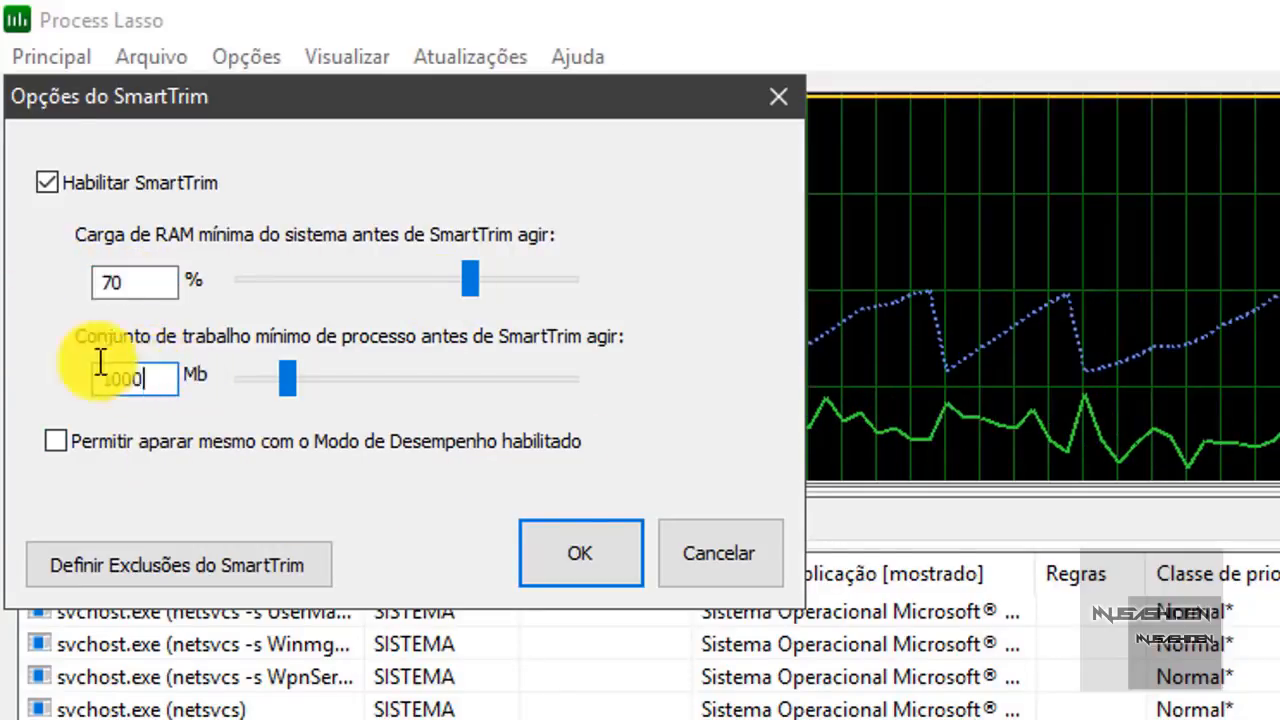
pyautogui.click(149, 378)
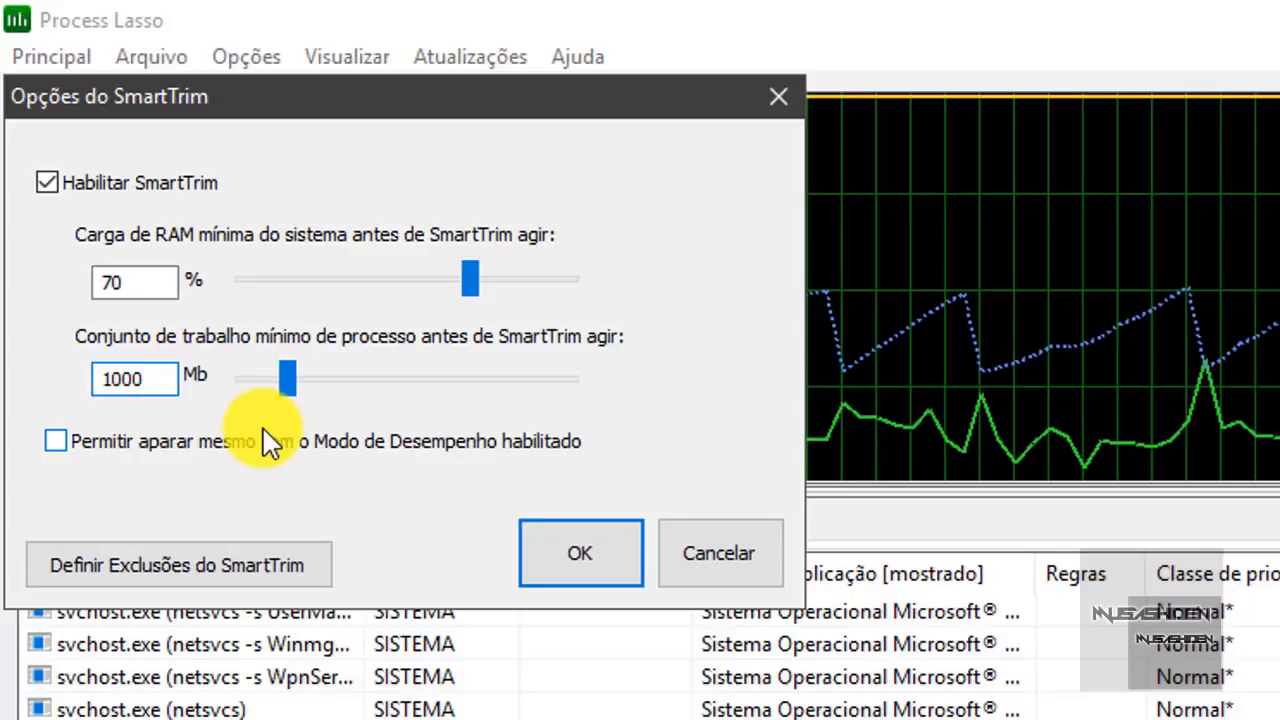
# Step: Open the Windows Task Manager beside the SmartTrim options and view the memory performance
pyautogui.hotkey('ctrl', 'shift', 'Escape')
pyautogui.moveTo(997, 30); pyautogui.dragTo(1279, 265)
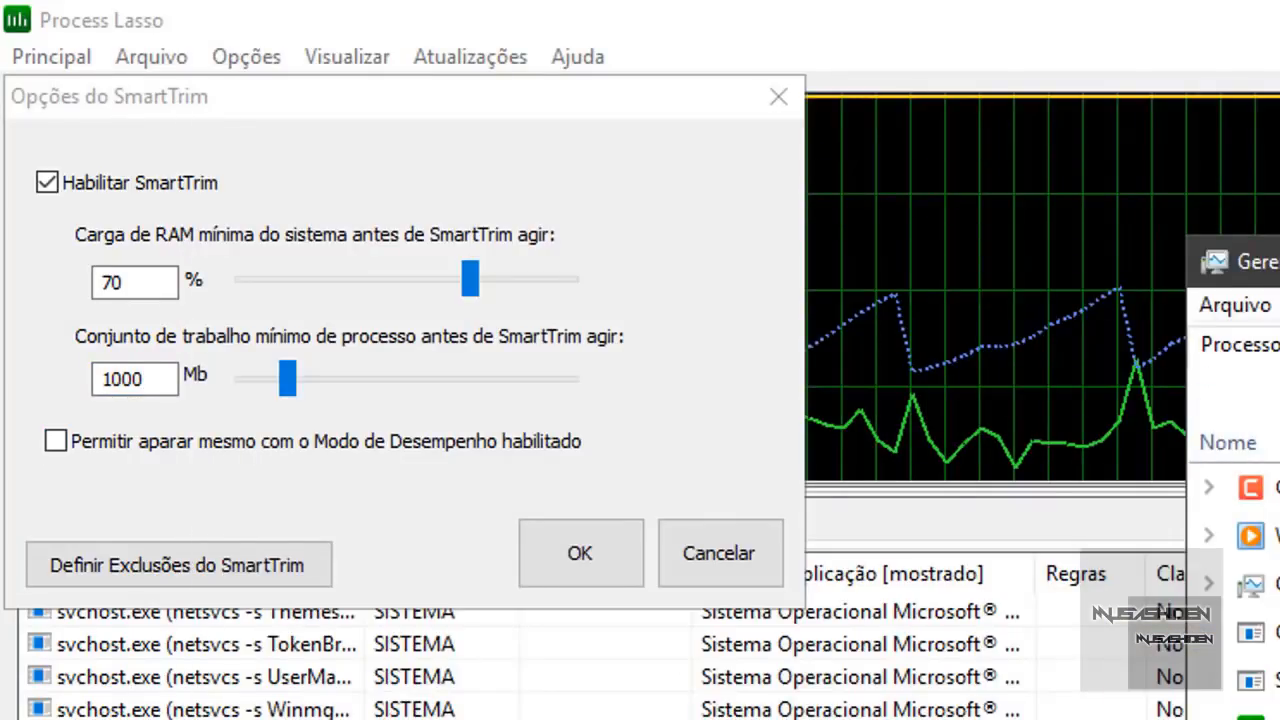
pyautogui.click(1279, 346)
pyautogui.click(1279, 541)
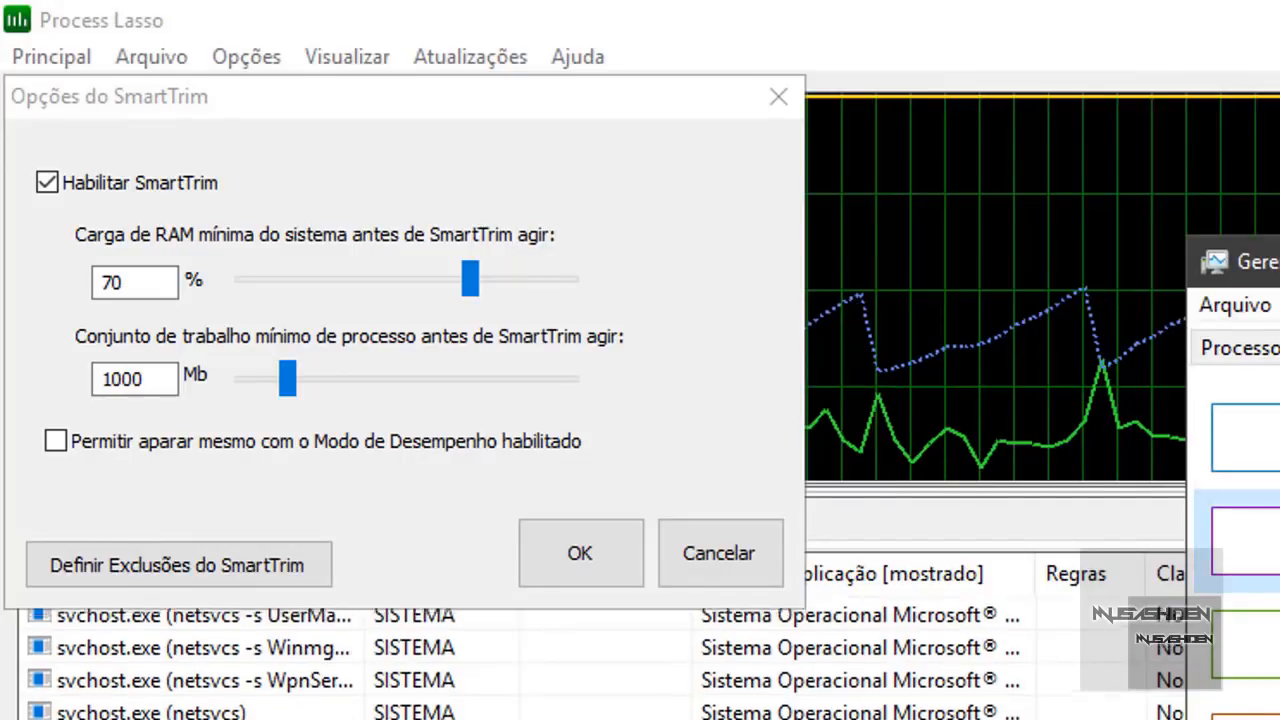
# Step: Accept the SmartTrim options and set its periodic trimming interval to every 1 hour
pyautogui.click(714, 441)
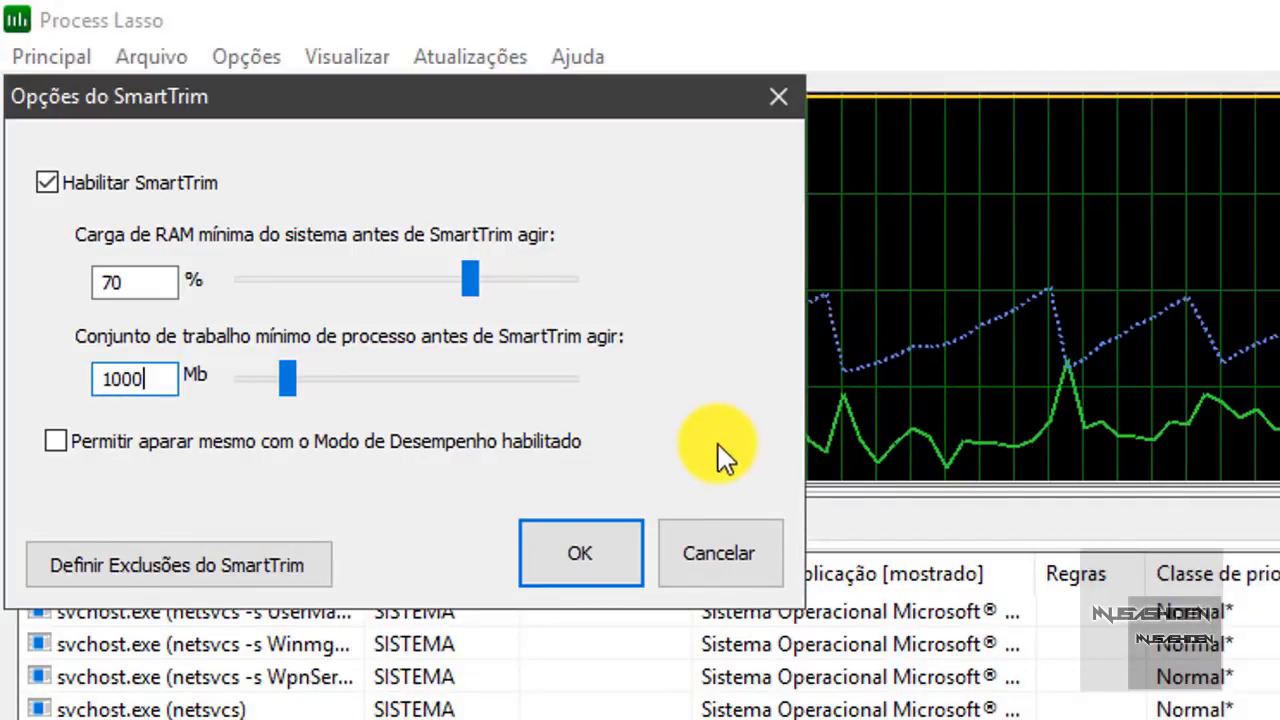
pyautogui.click(606, 551)
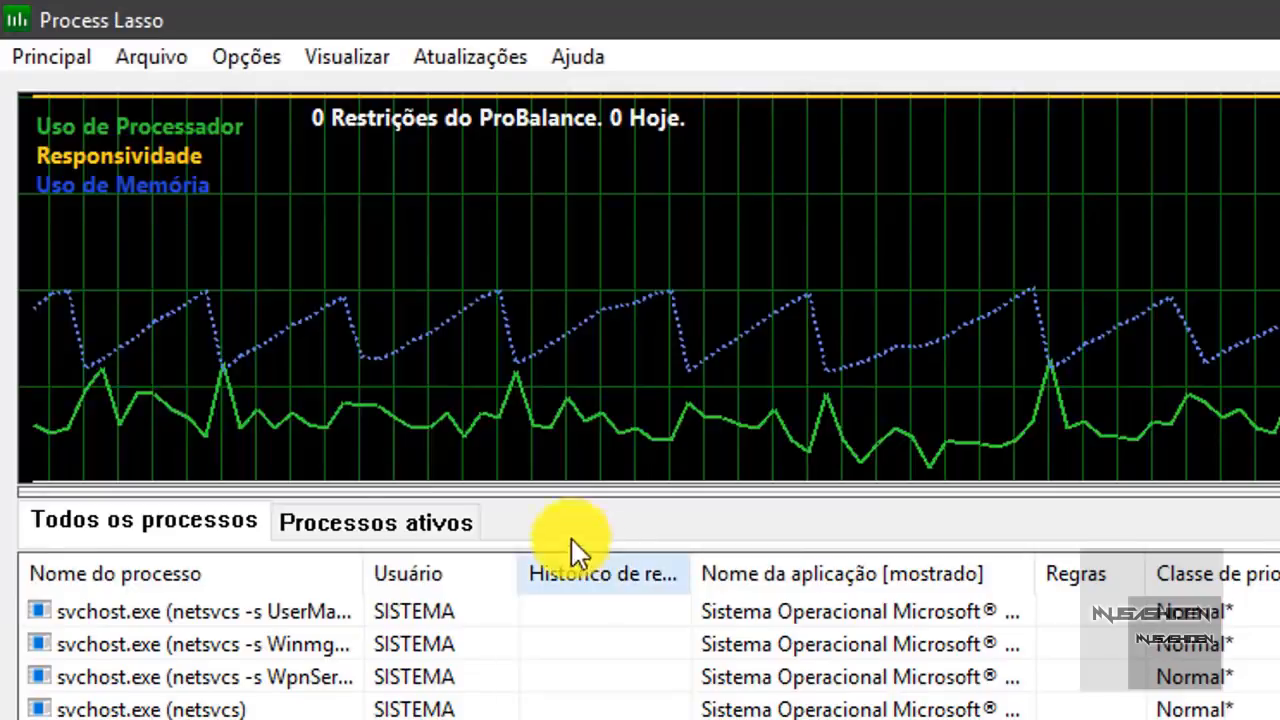
pyautogui.click(250, 57)
pyautogui.moveTo(340, 180)
pyautogui.moveTo(900, 262)
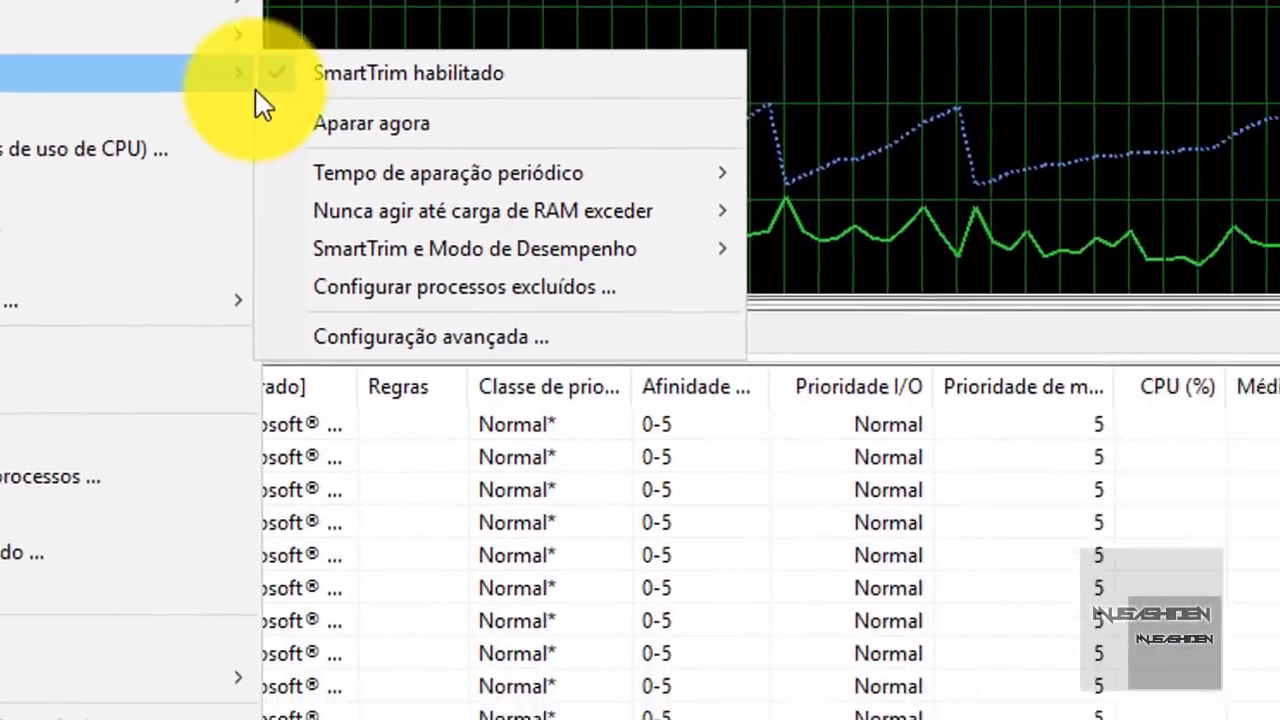
pyautogui.moveTo(521, 156)
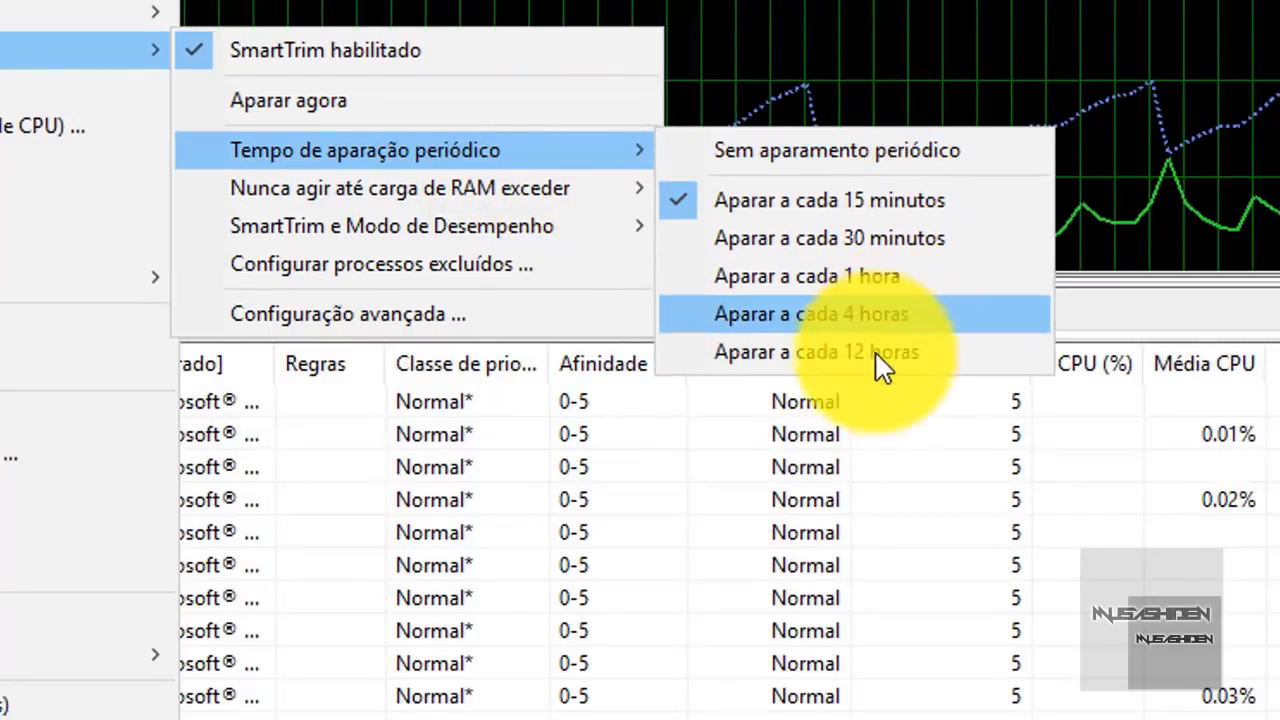
pyautogui.click(871, 274)
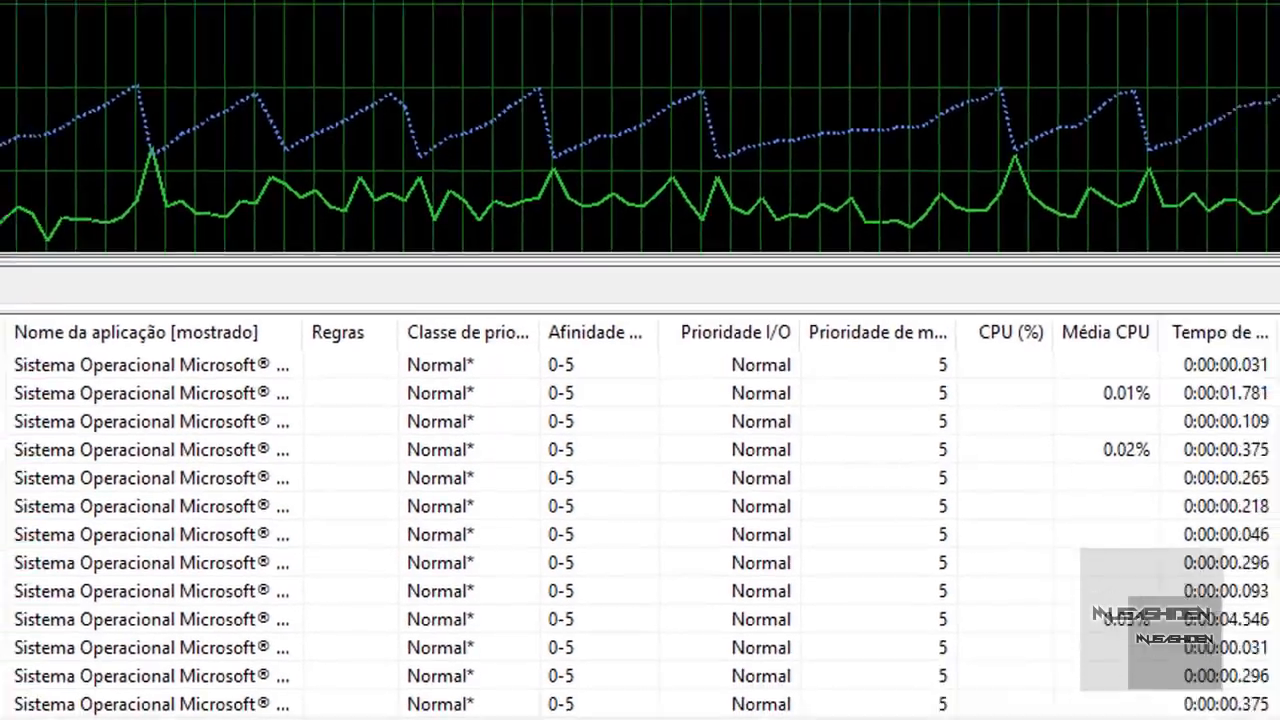
# Step: Turn off the Habilitar SmartTrim option in the advanced SmartTrim configuration and accept the options
pyautogui.click(95, 21)
pyautogui.moveTo(325, 103)
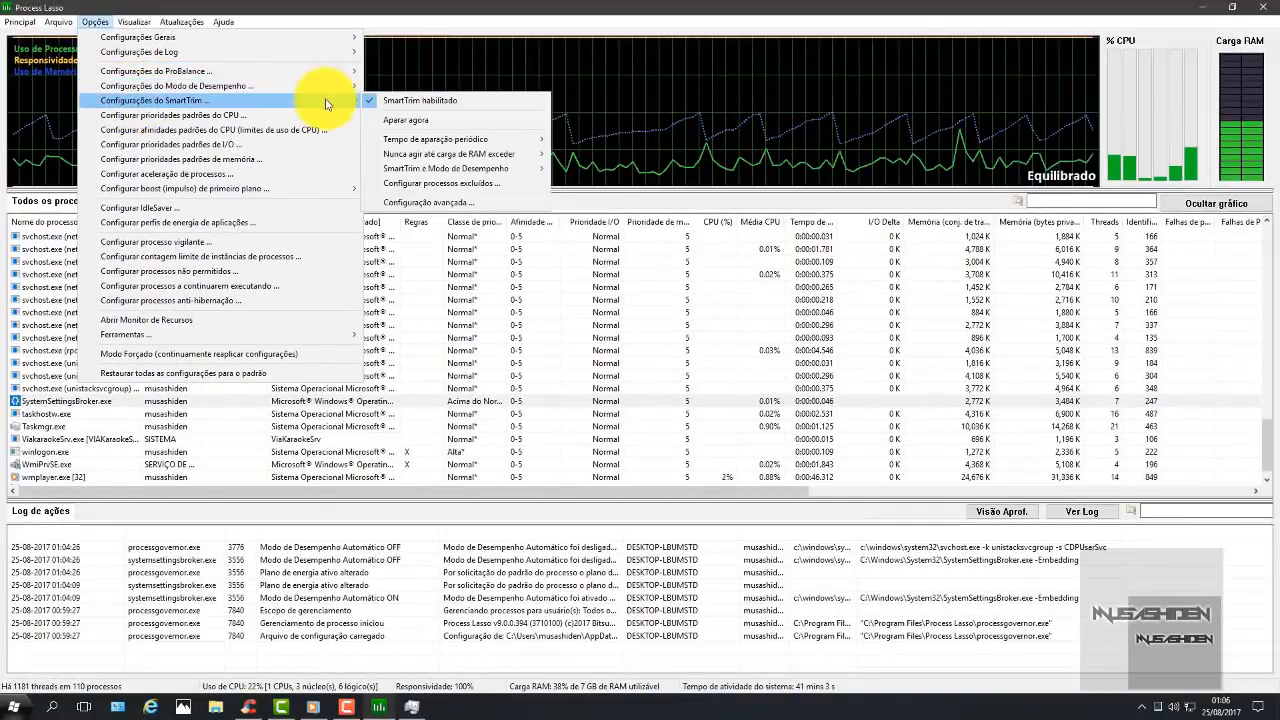
pyautogui.click(372, 202)
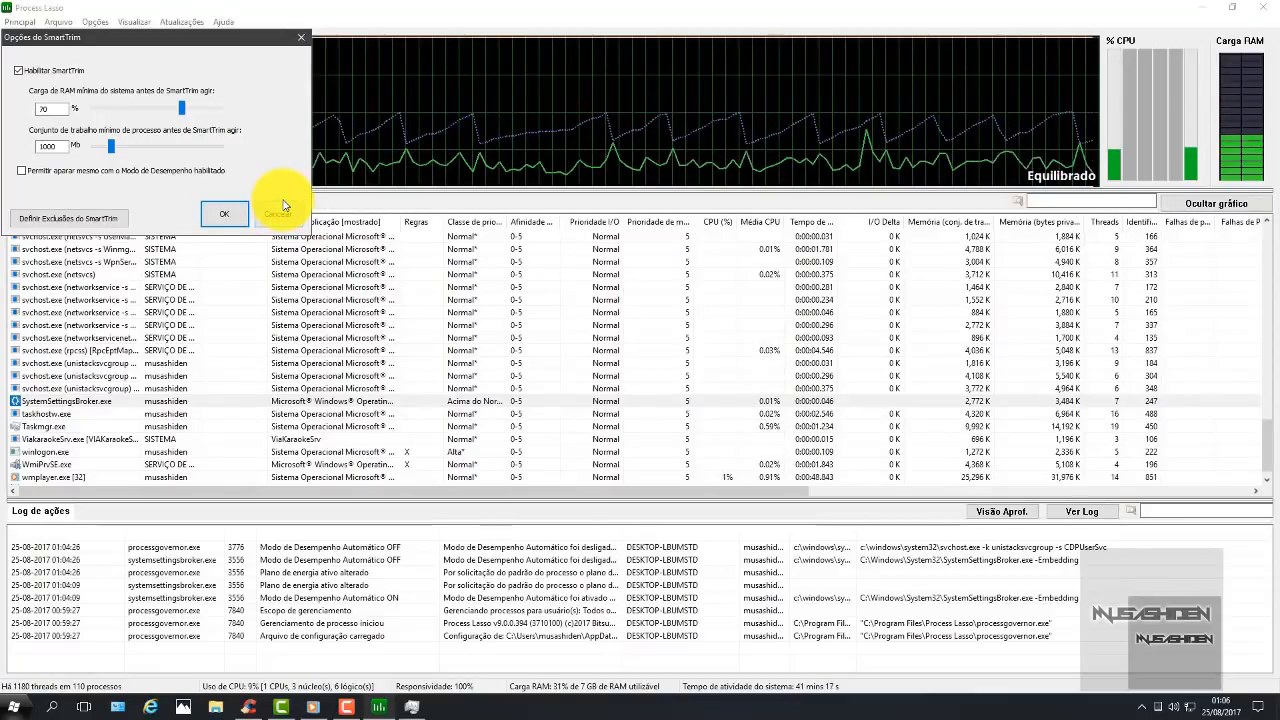
pyautogui.click(19, 70)
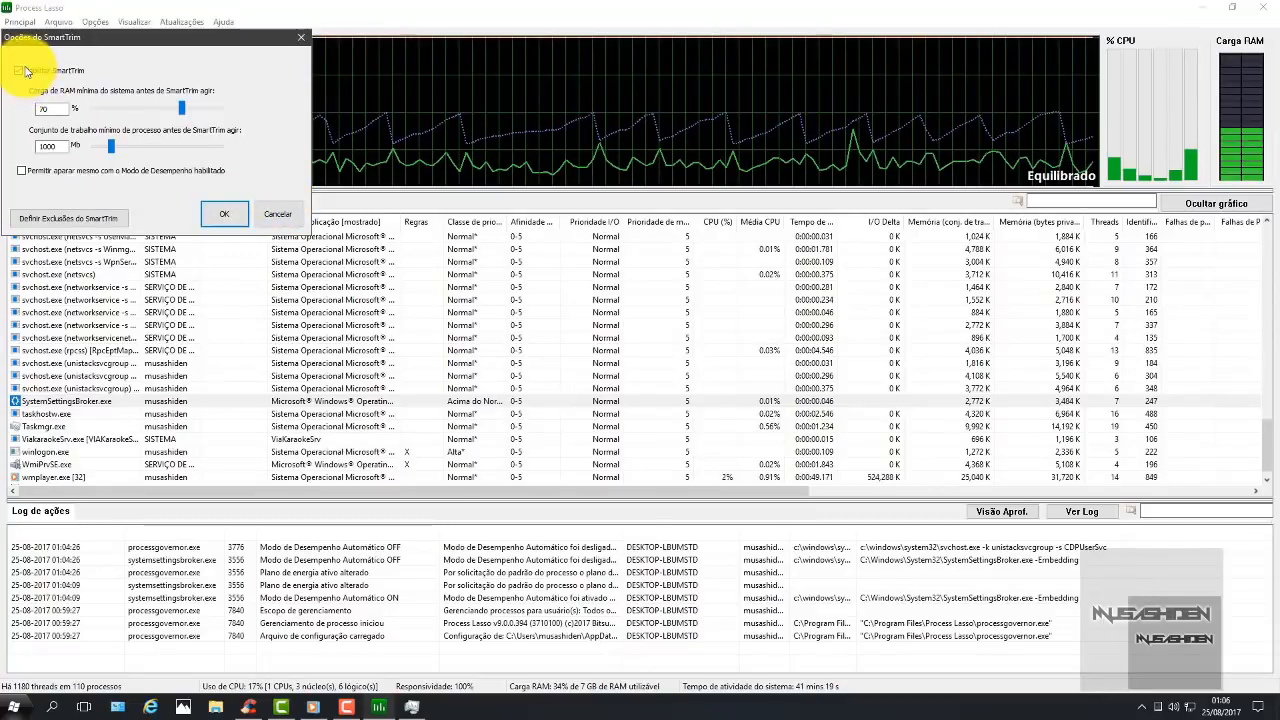
pyautogui.click(236, 222)
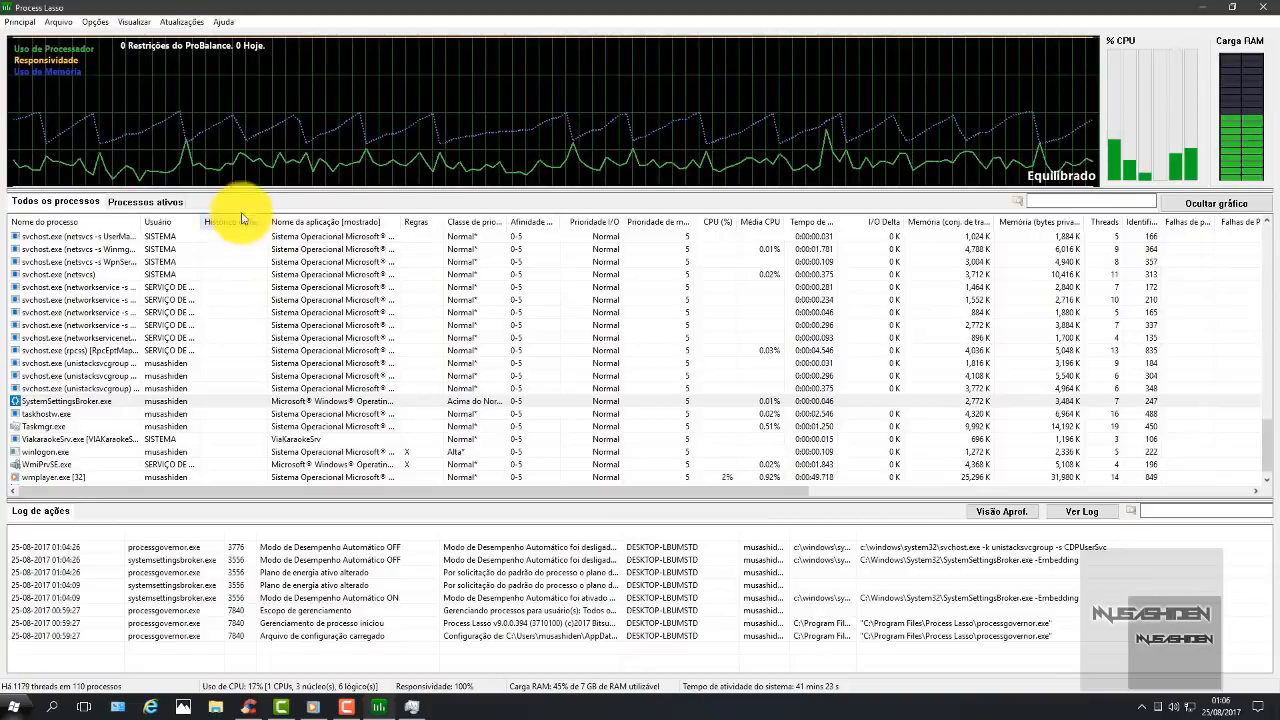
# Step: Check memory usage and the running processes in the Windows Task Manager, and close it
pyautogui.click(418, 708)
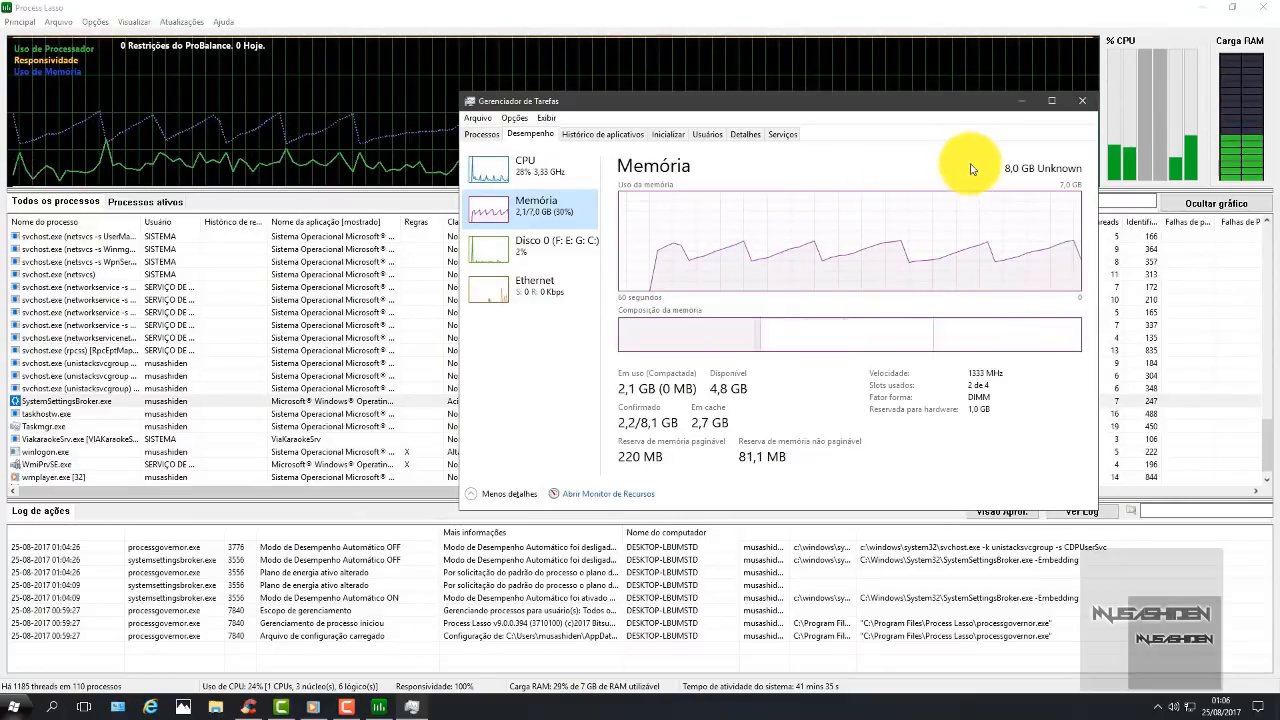
pyautogui.click(486, 141)
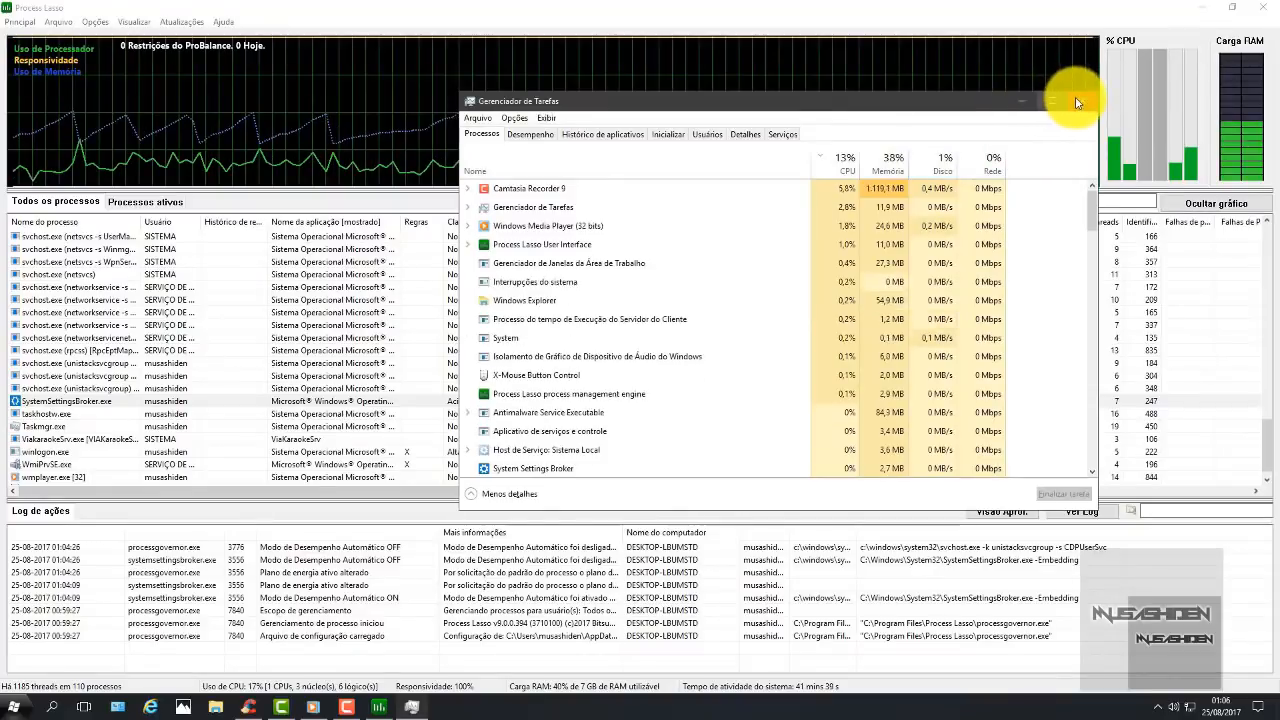
pyautogui.click(1082, 100)
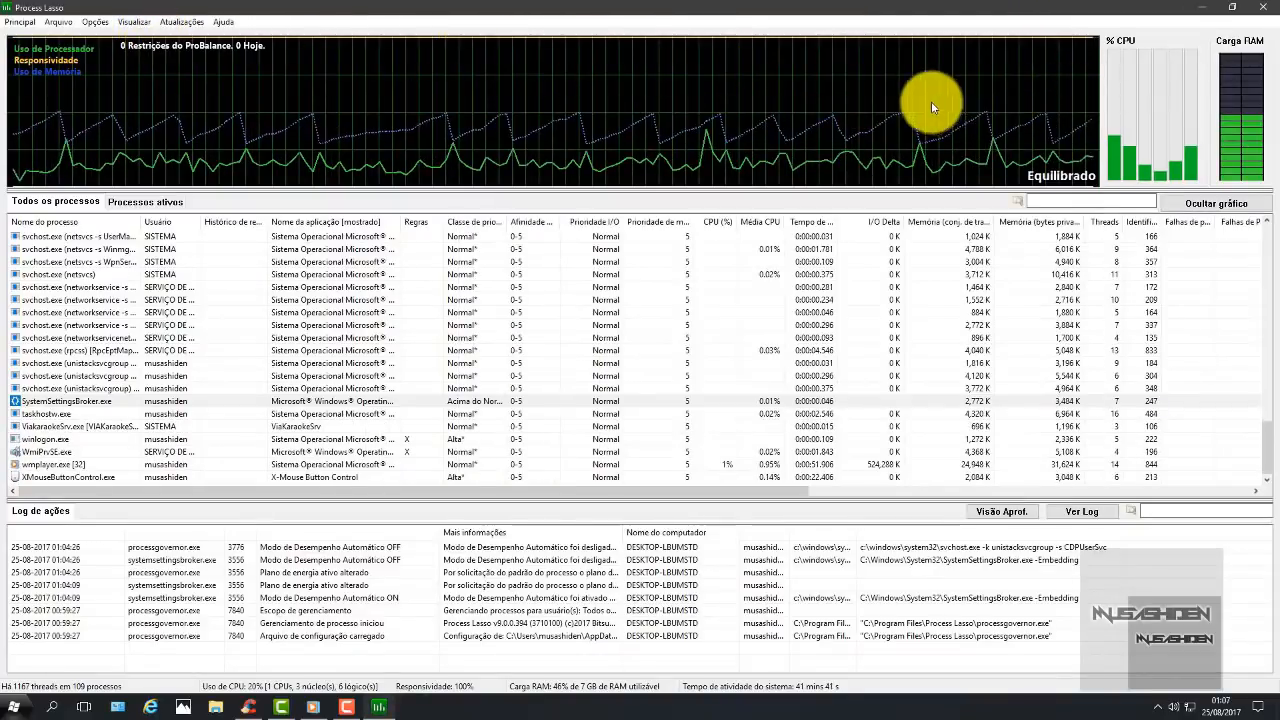
# Step: Close the Process Lasso window and check its status among the hidden notification-area icons
pyautogui.click(1262, 7)
pyautogui.click(1158, 706)
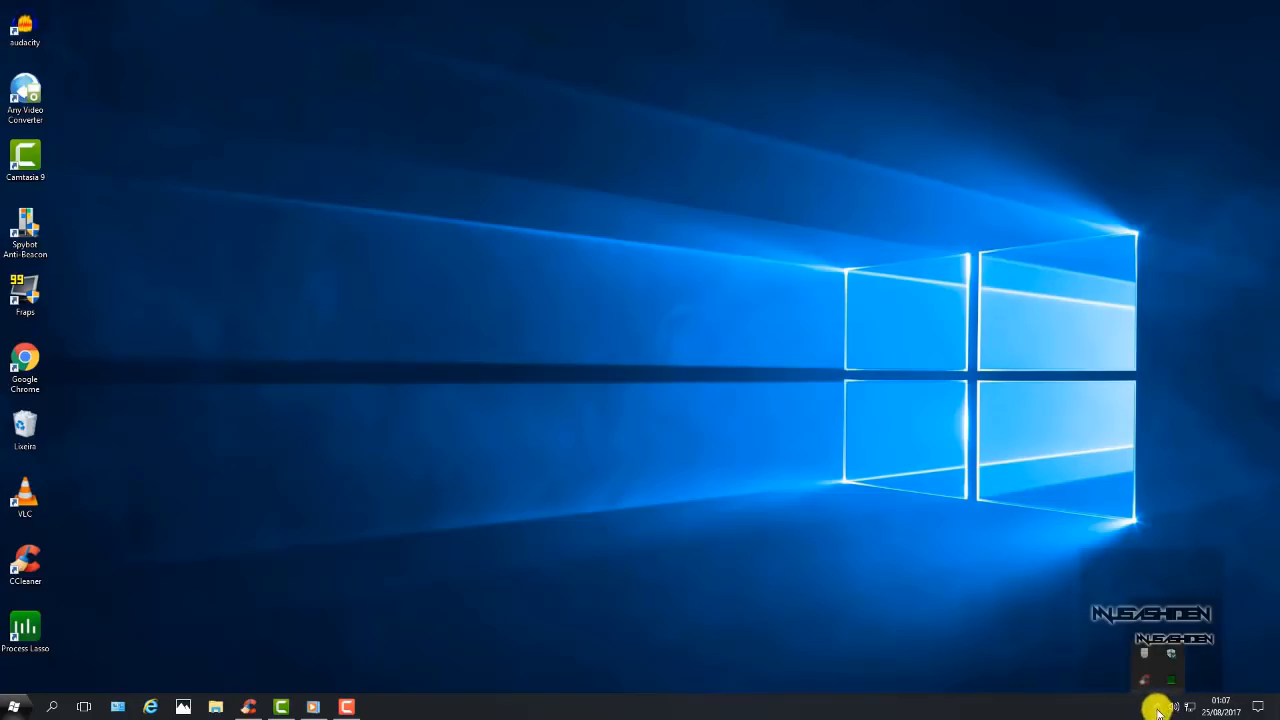
pyautogui.moveTo(1174, 683)
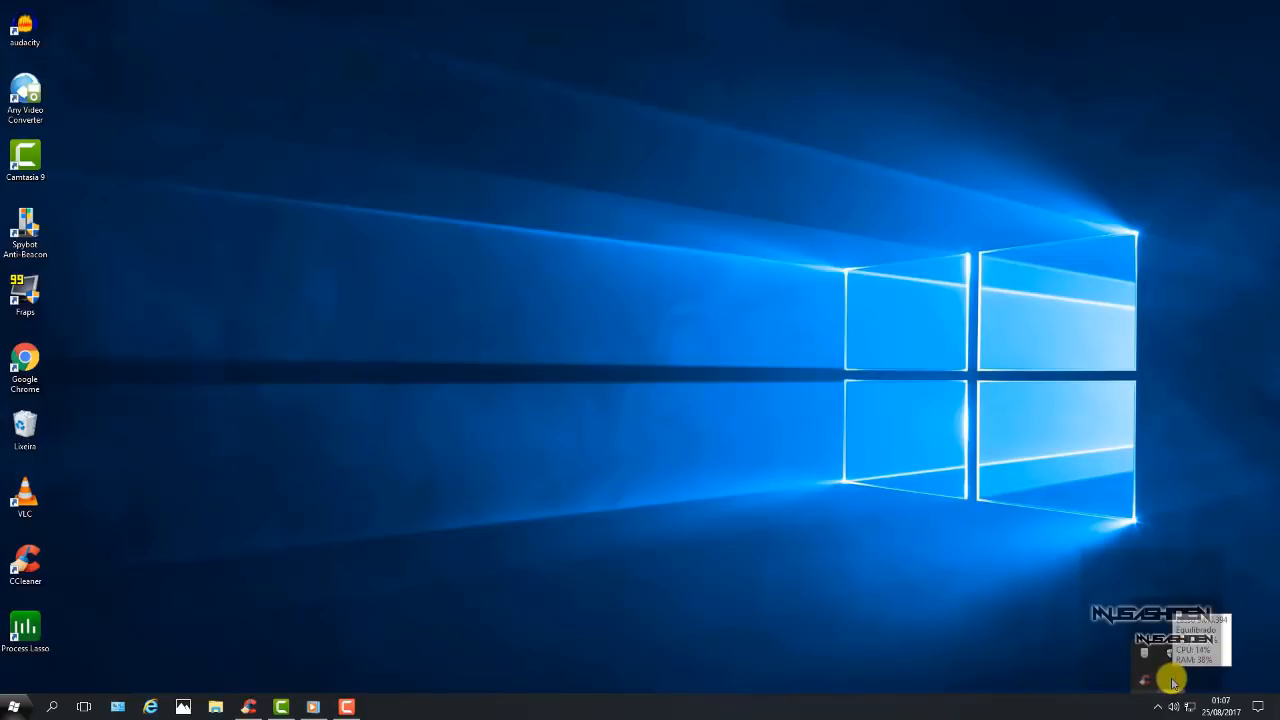
pyautogui.click(773, 420)
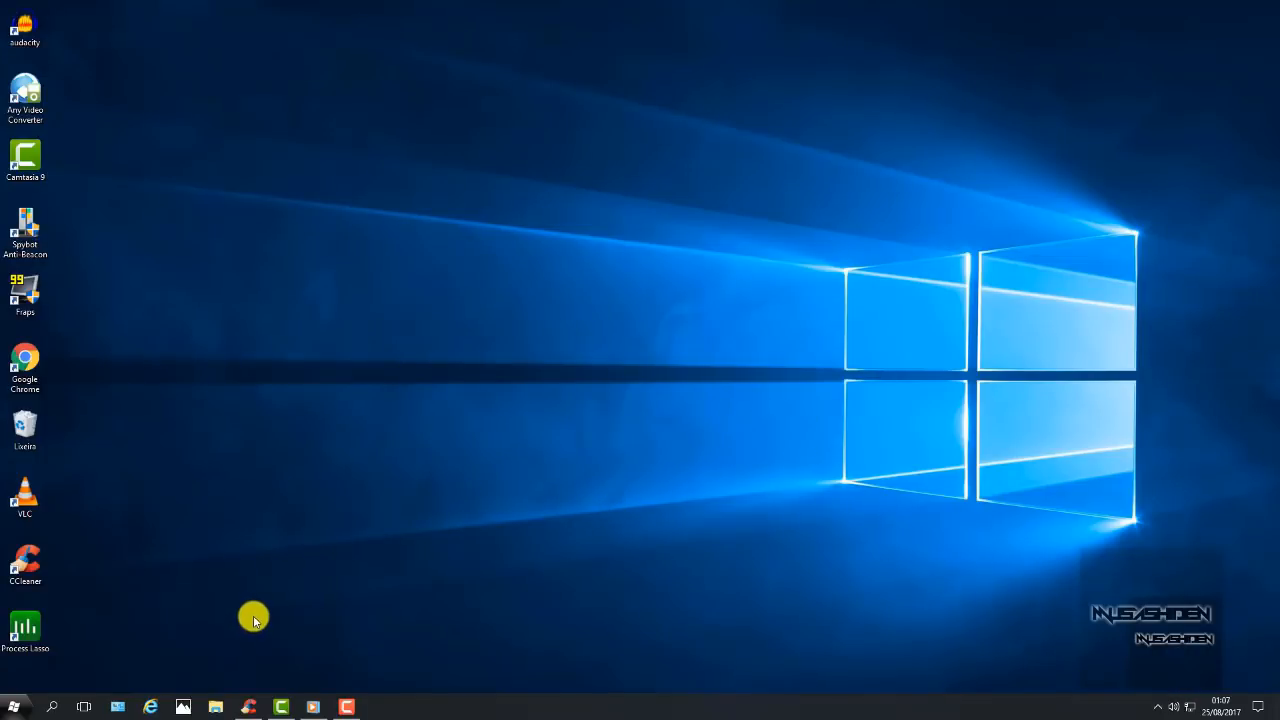
# Step: Switch to CCleaner and review the cleaning items for Windows and for applications
pyautogui.click(250, 700)
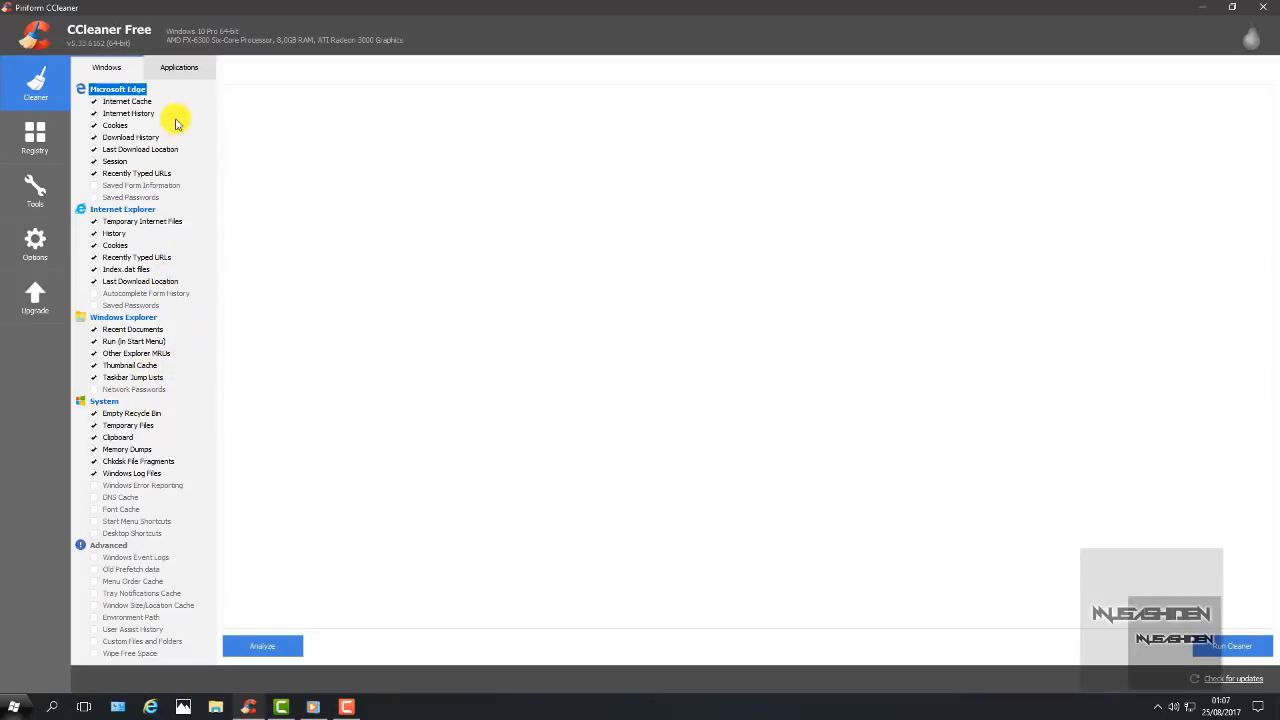
pyautogui.click(180, 67)
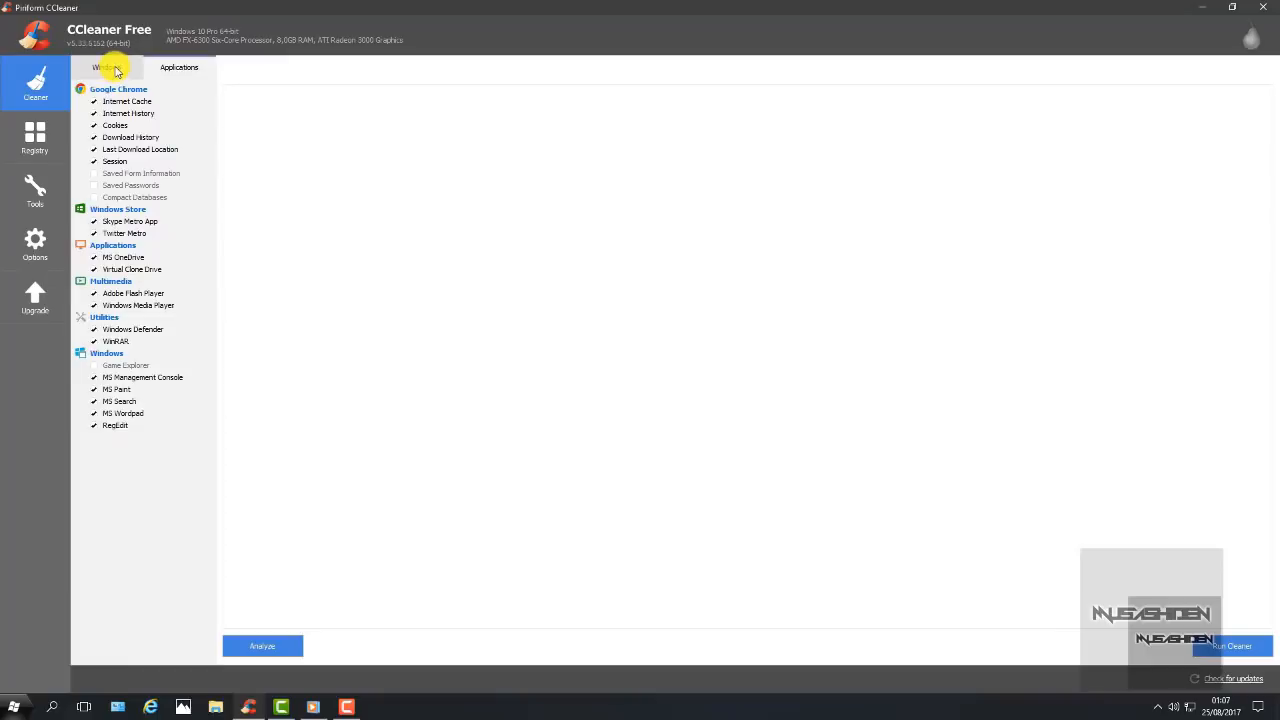
pyautogui.click(117, 70)
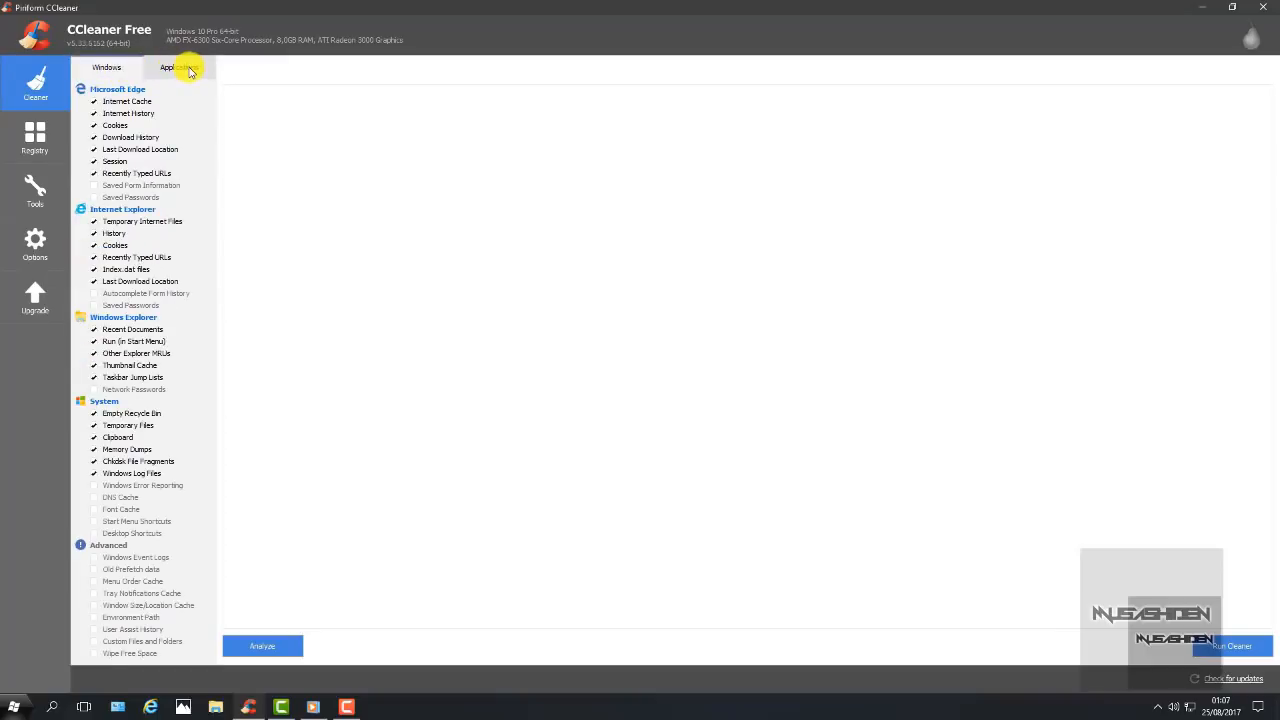
# Step: Look through CCleaner's tools, including Startup, Browser Plugins and System Restore, and return to the Cleaner
pyautogui.click(35, 183)
pyautogui.click(35, 243)
pyautogui.click(40, 192)
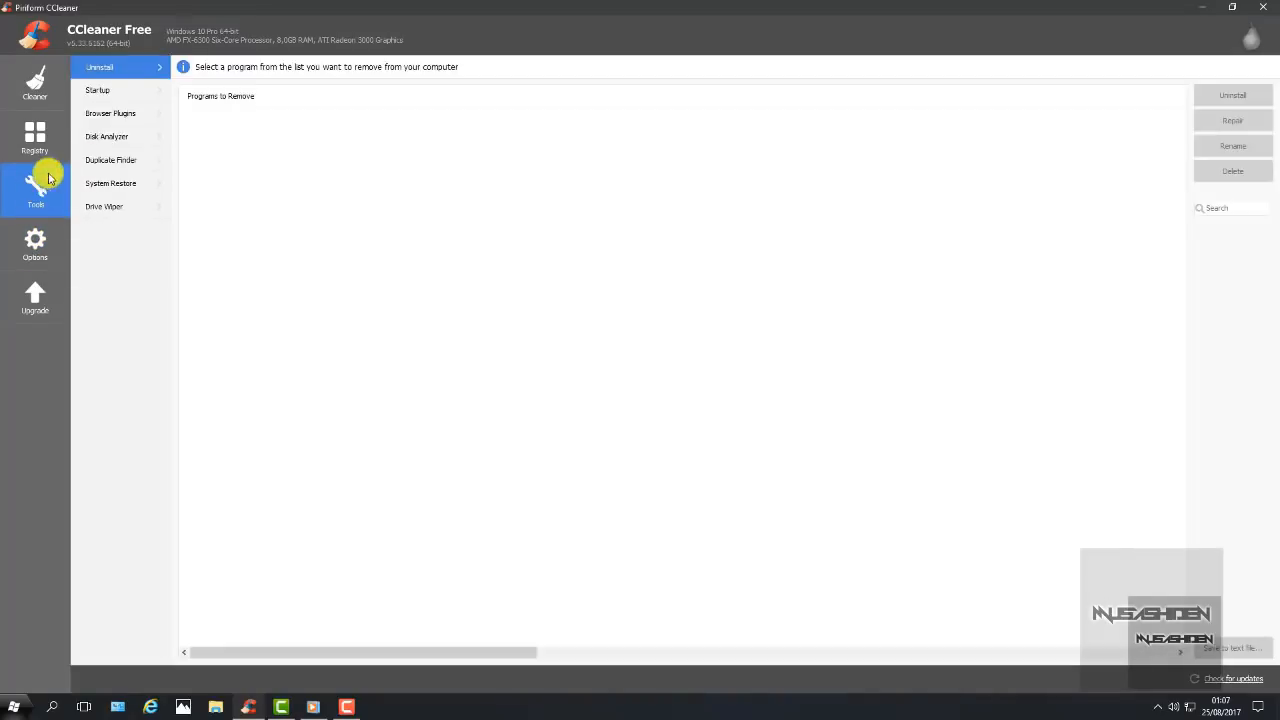
pyautogui.click(100, 92)
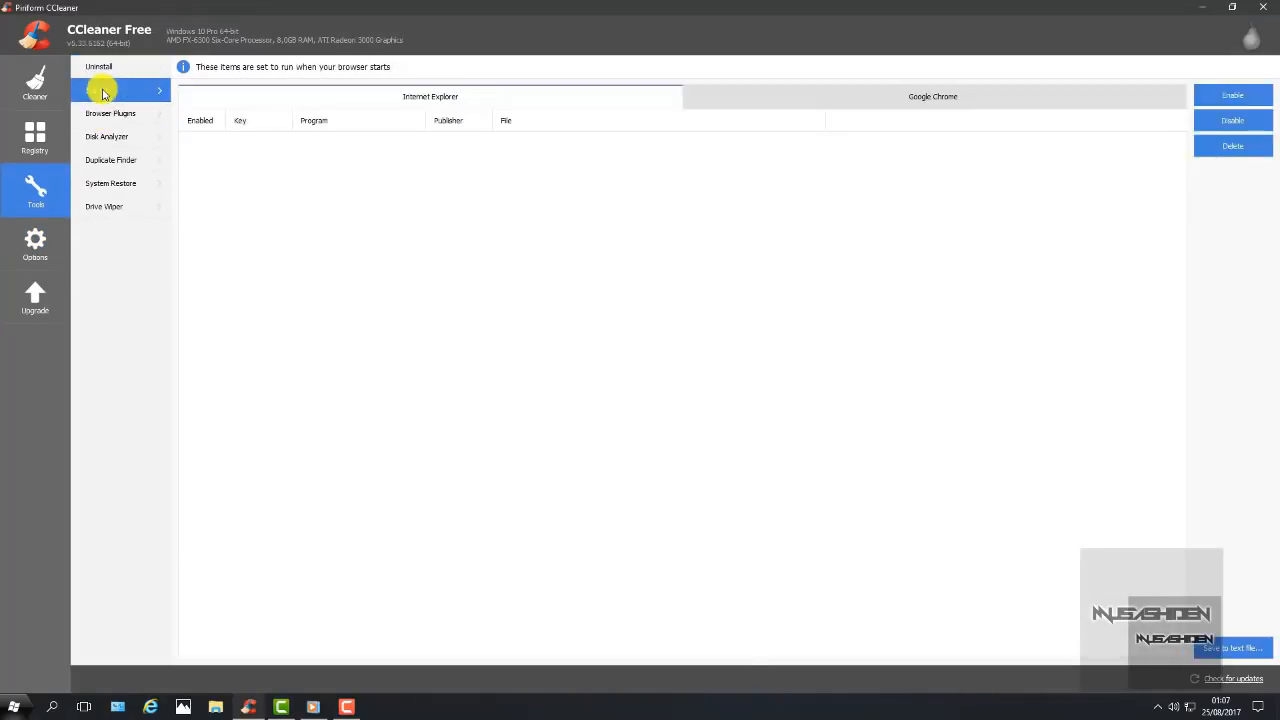
pyautogui.click(104, 179)
pyautogui.click(114, 110)
pyautogui.click(105, 90)
pyautogui.click(40, 88)
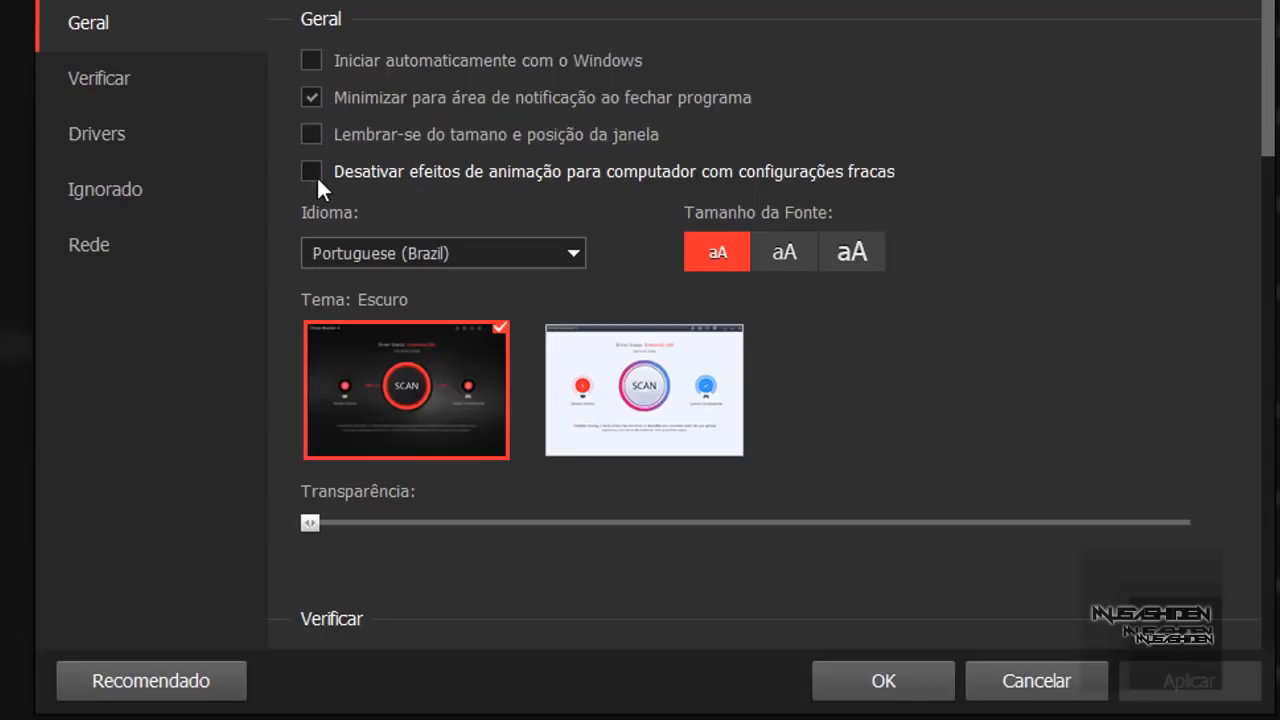
# Step: In Driver Booster's settings, toggle disabling animation effects for weak computers on and off, and view the Verificar section
pyautogui.click(314, 174)
pyautogui.click(314, 174)
pyautogui.click(147, 87)
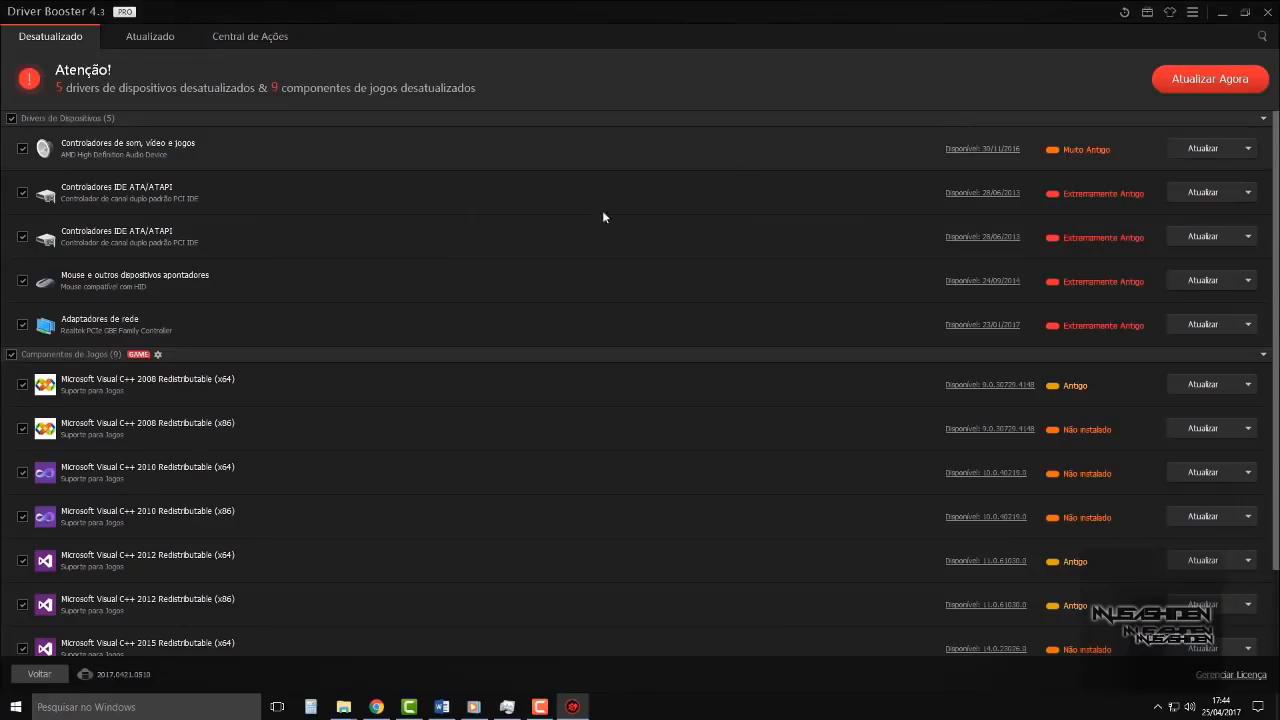
# Step: Review the outdated device drivers and game components in Driver Booster and start updating all of them
pyautogui.scroll(-2, 348, 376)
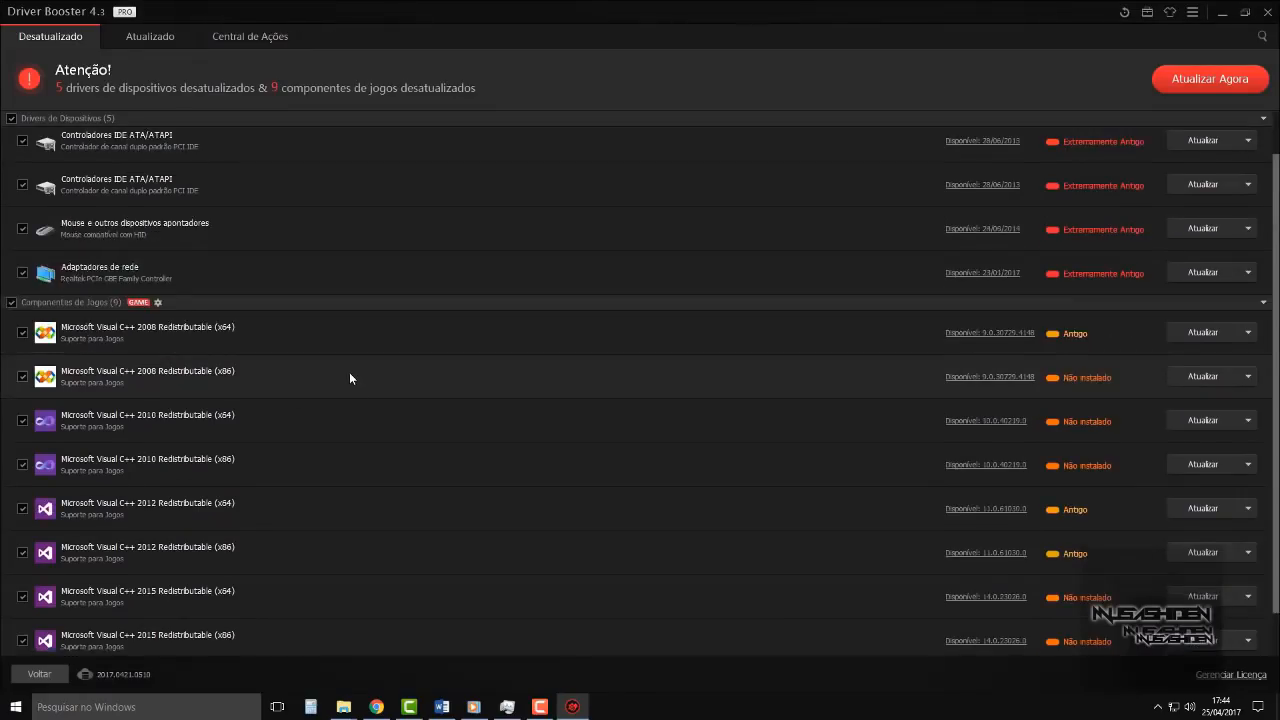
pyautogui.scroll(2, 352, 371)
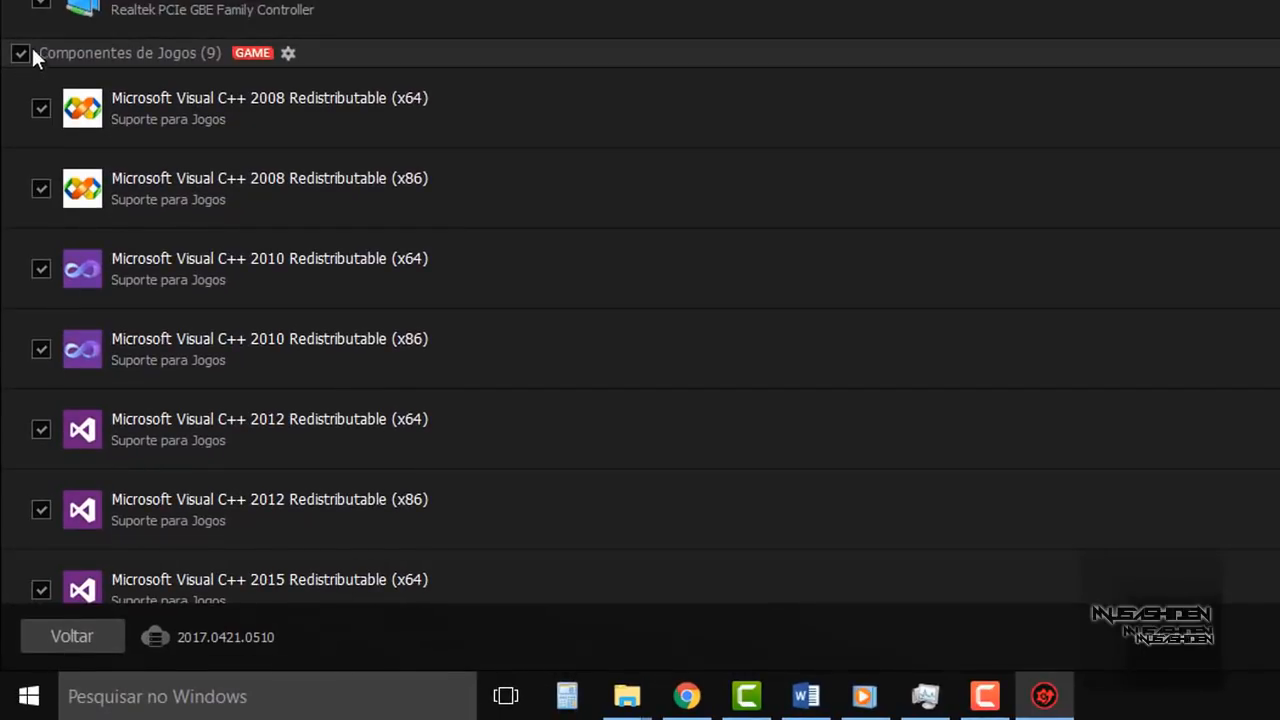
pyautogui.moveTo(288, 54)
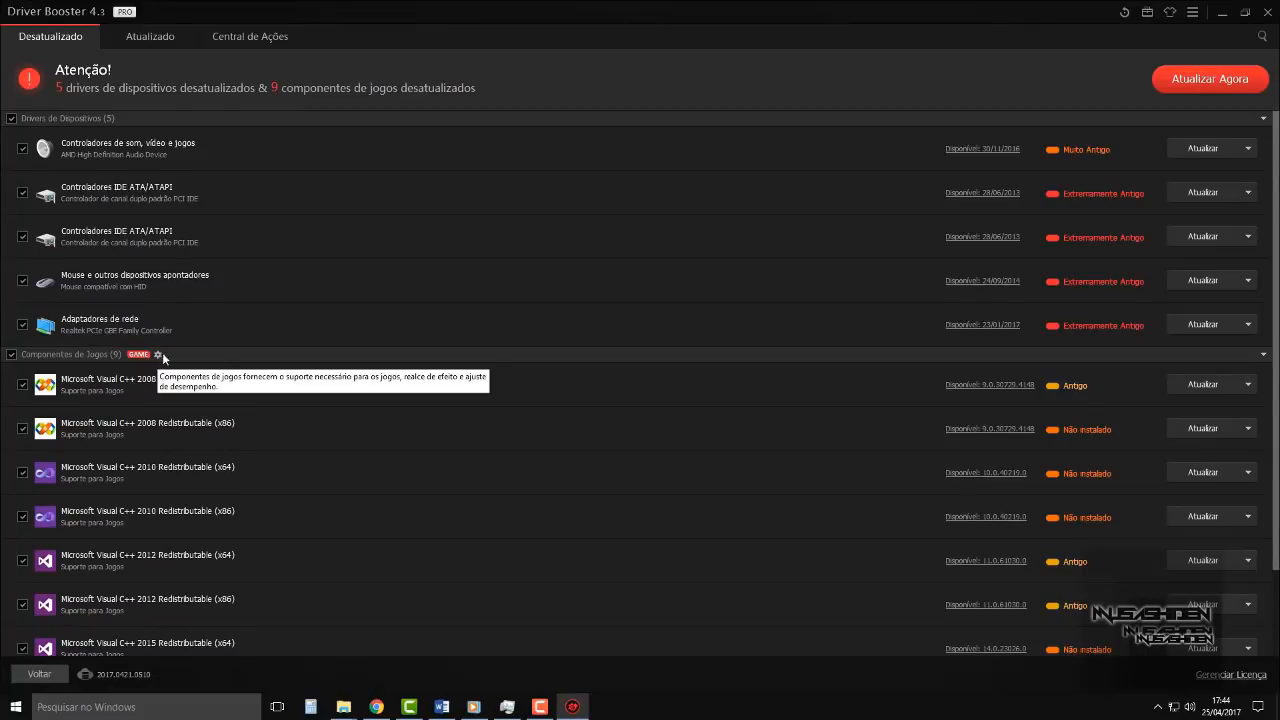
pyautogui.click(1210, 78)
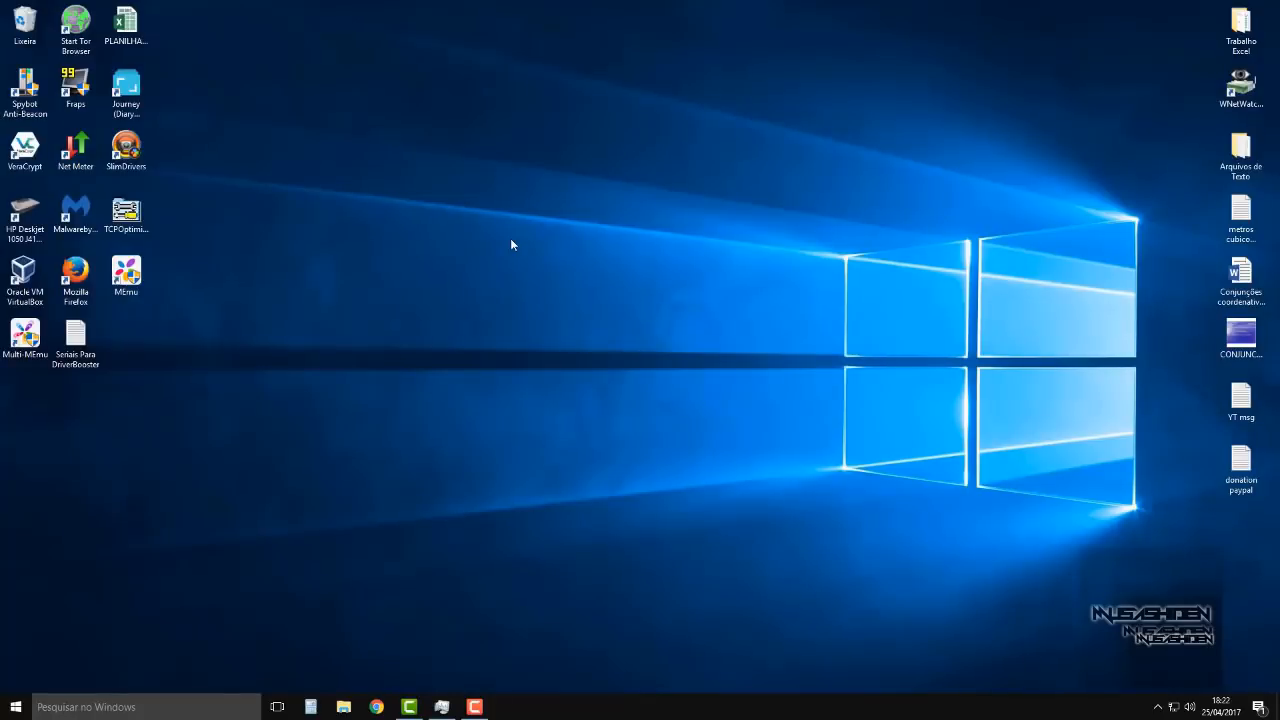
pyautogui.click(15, 707)
pyautogui.click(15, 677)
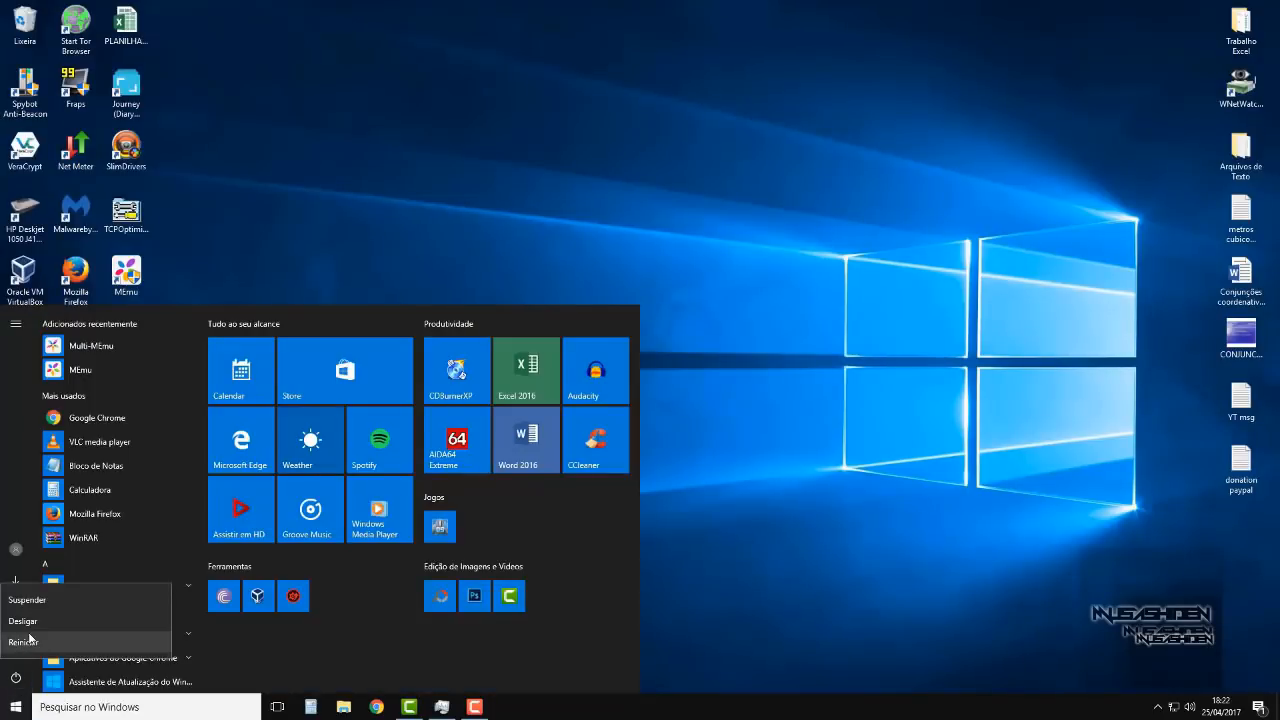
pyautogui.click(745, 332)
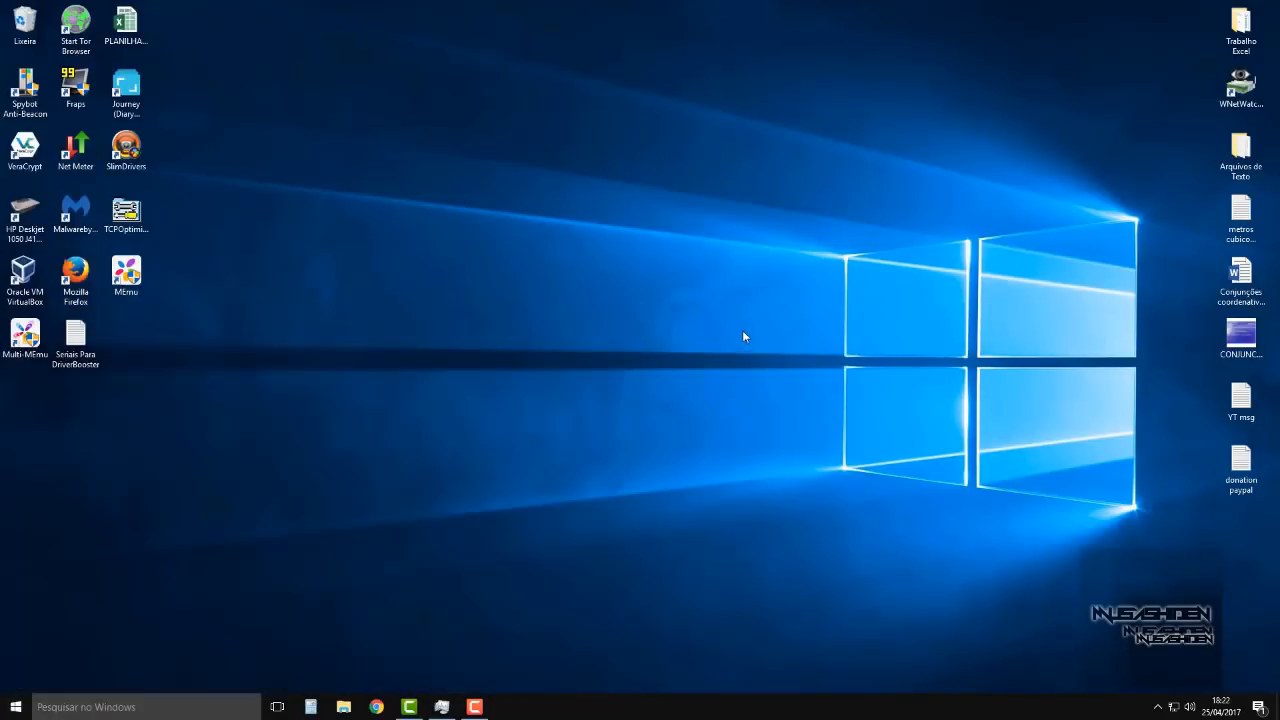
pyautogui.rightClick(543, 267)
# Step: Examine the Realtek network adapter's available actions and driver details in Driver Booster's updated list, and close the program
pyautogui.click(967, 121)
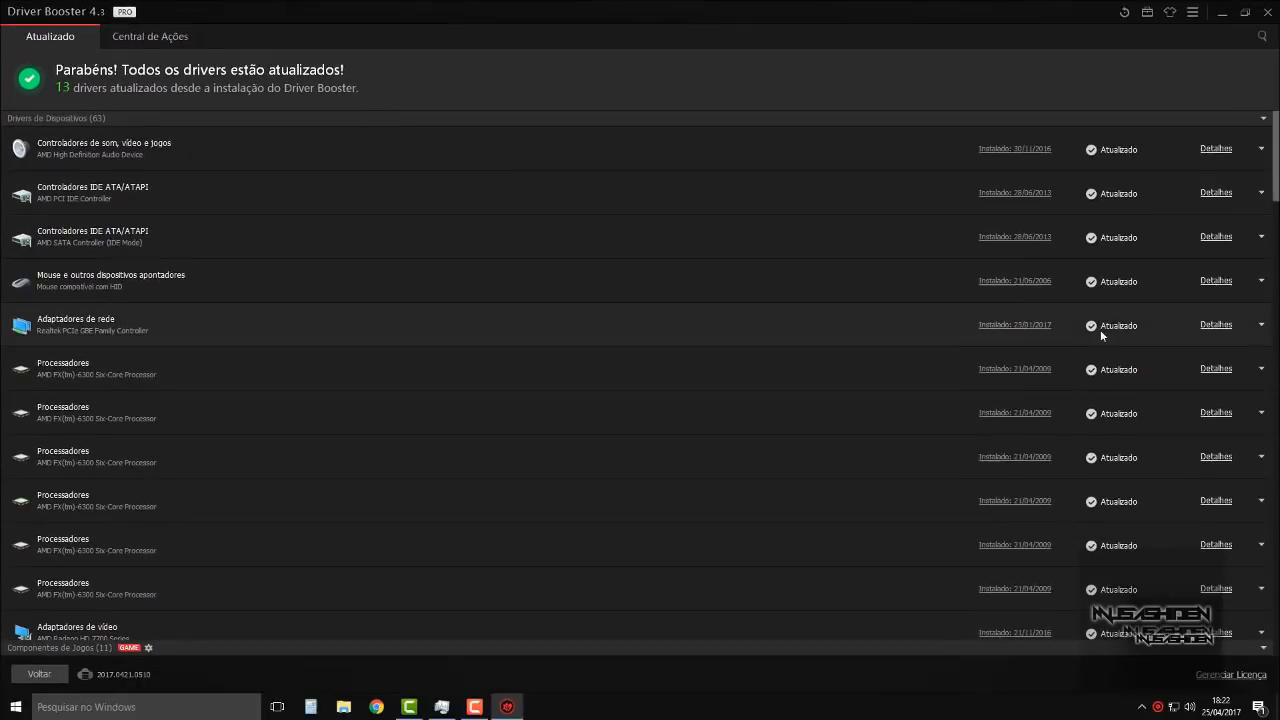
pyautogui.click(1262, 326)
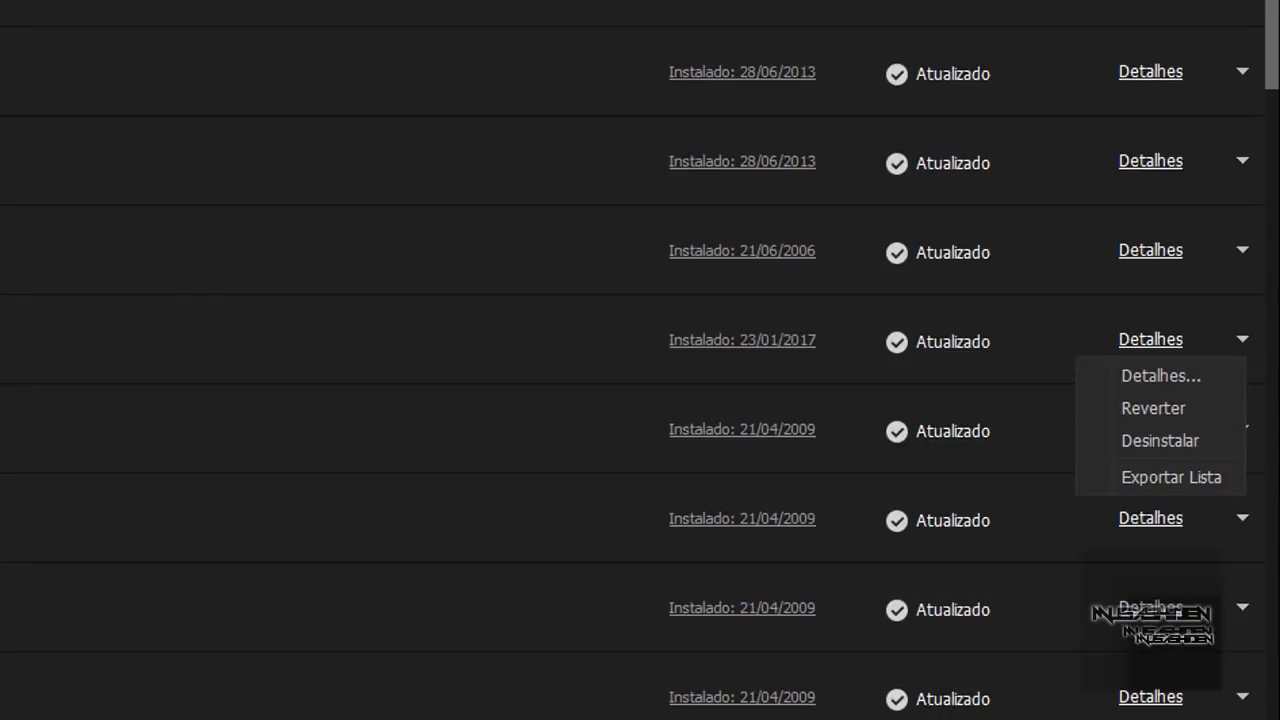
pyautogui.click(714, 348)
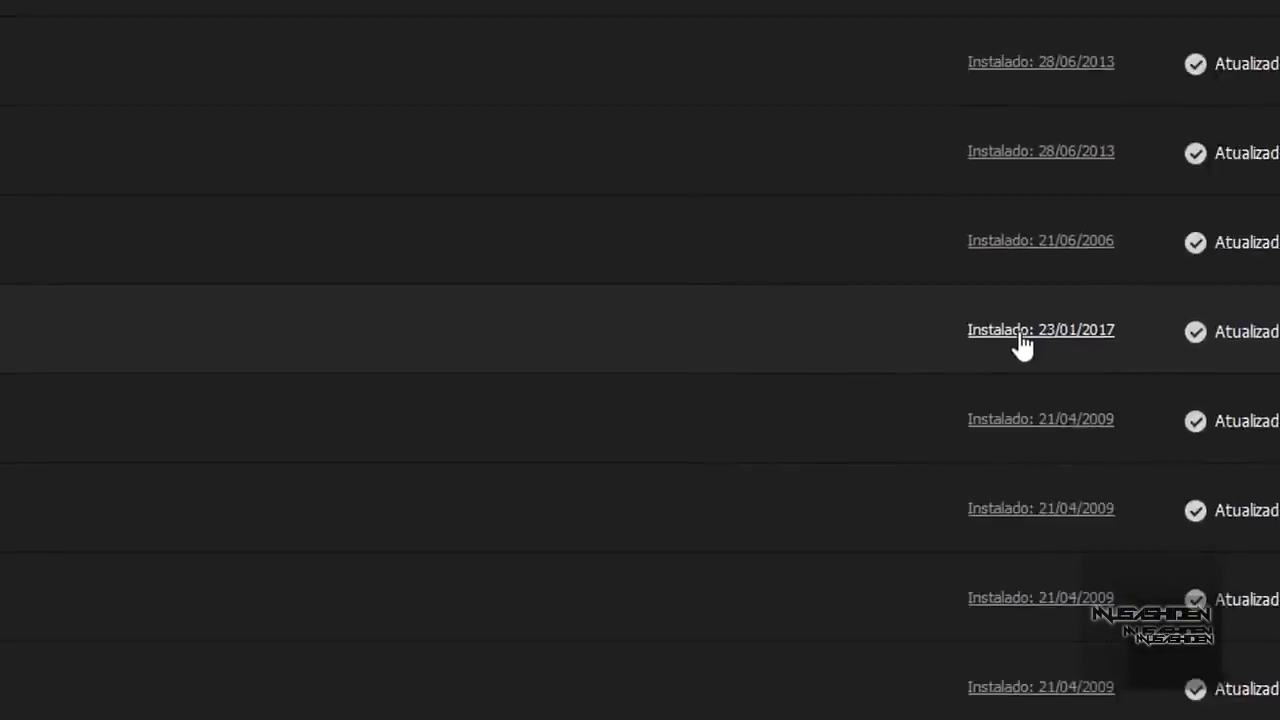
pyautogui.click(718, 340)
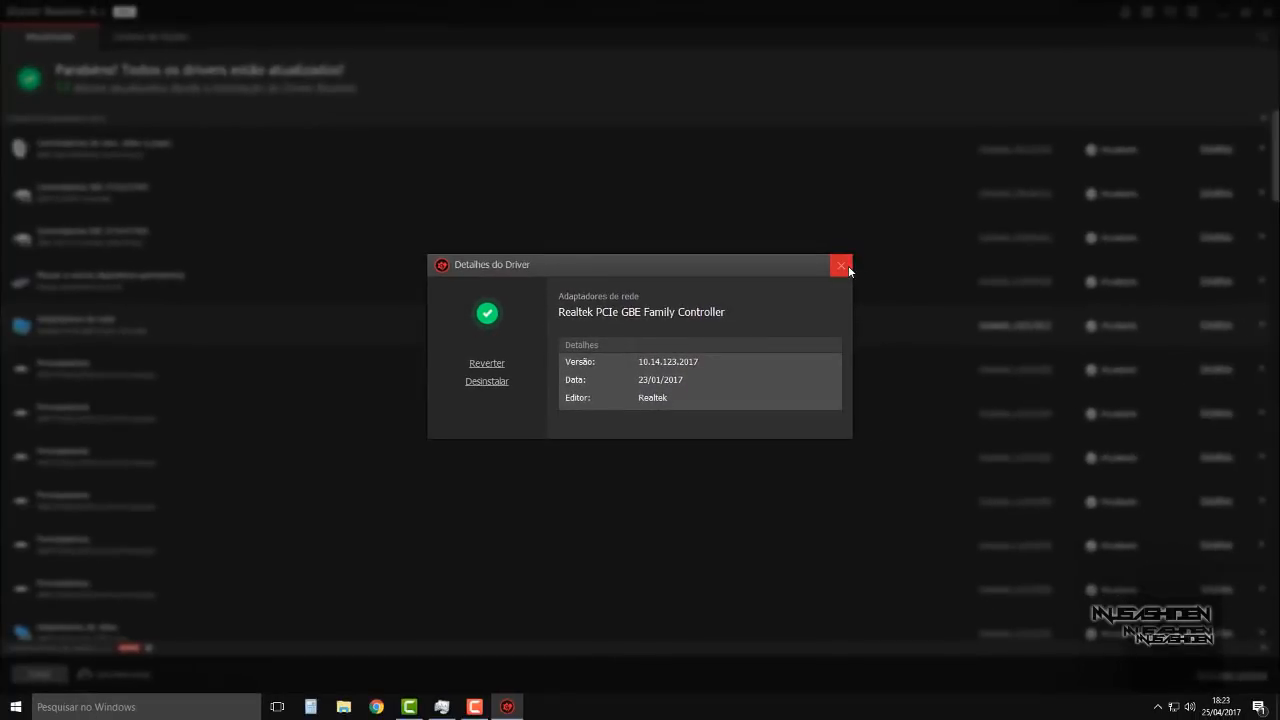
pyautogui.click(846, 268)
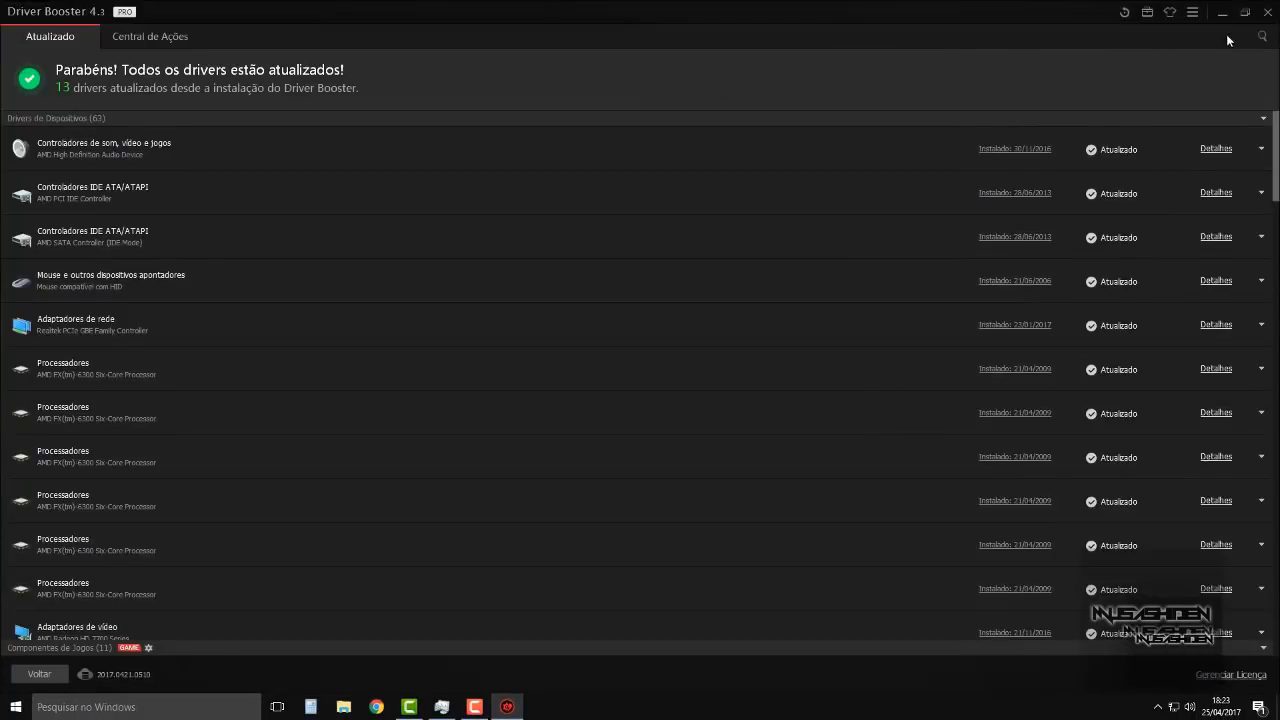
pyautogui.click(1268, 12)
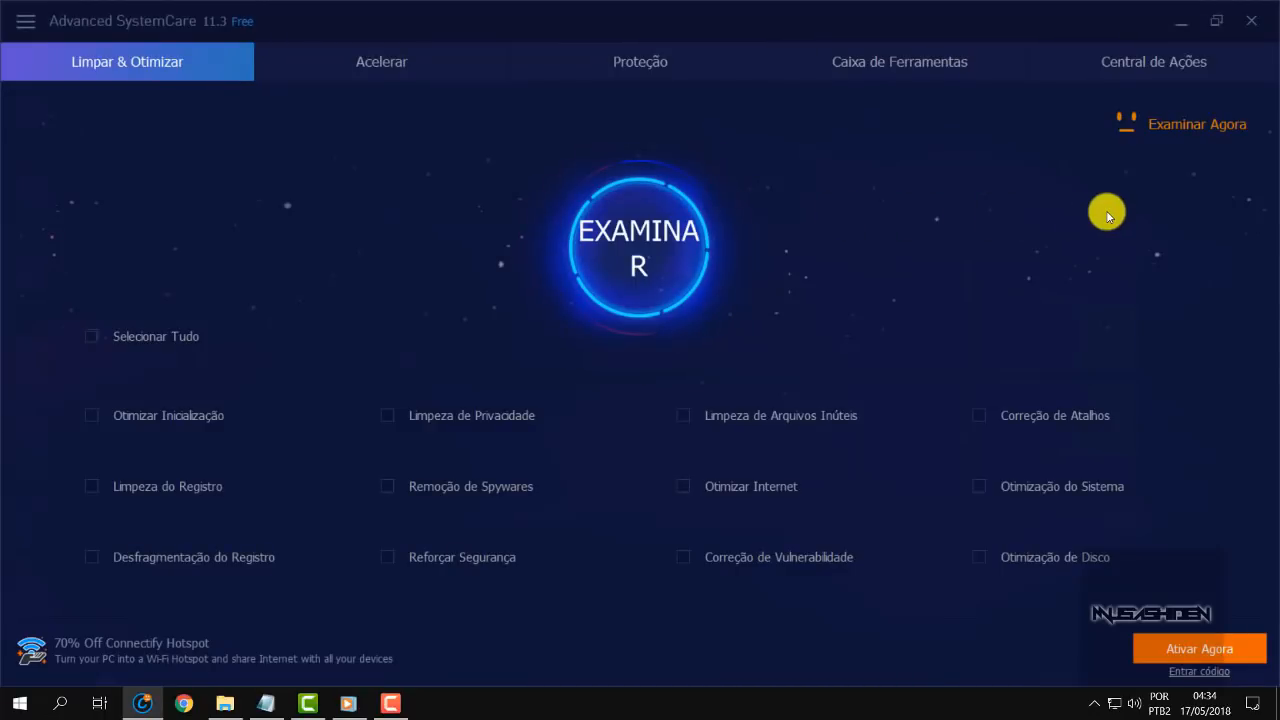
# Step: Select Otimizar Inicialização, Limpeza do Registro, Remoção de Spywares, Otimizar Internet and Otimização do Sistema for checking, and start the scan
pyautogui.click(21, 22)
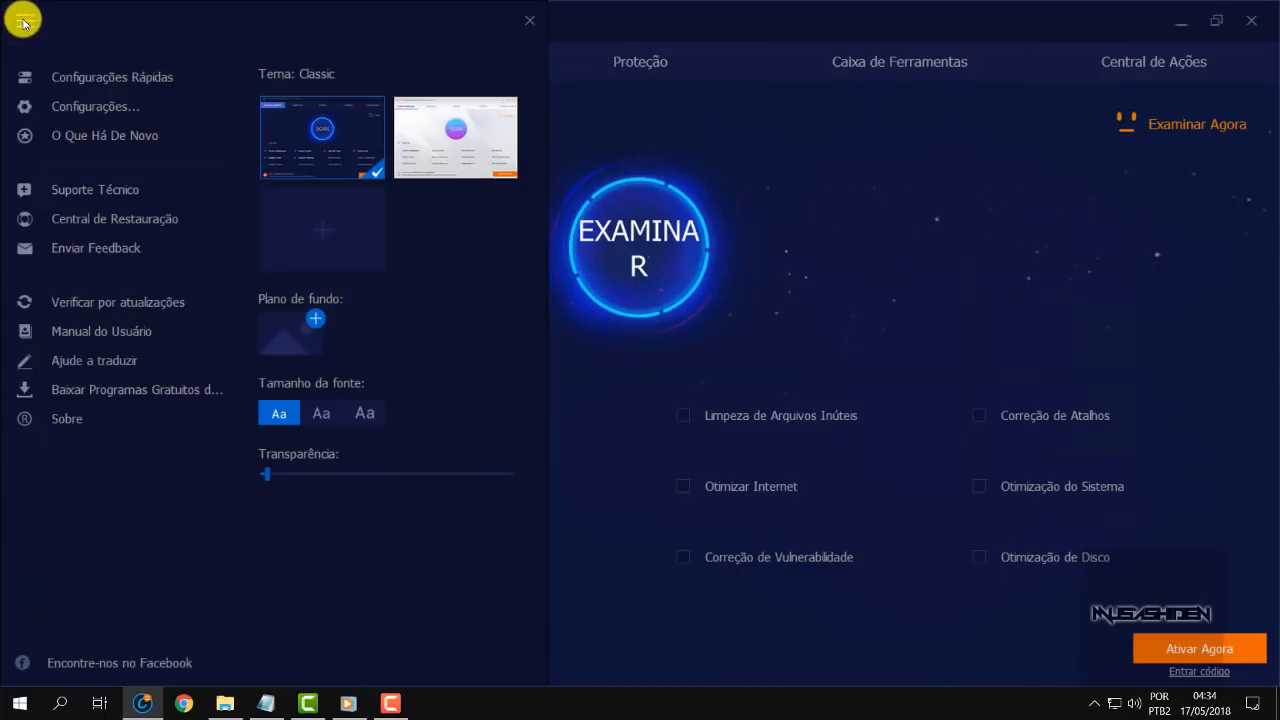
pyautogui.click(23, 22)
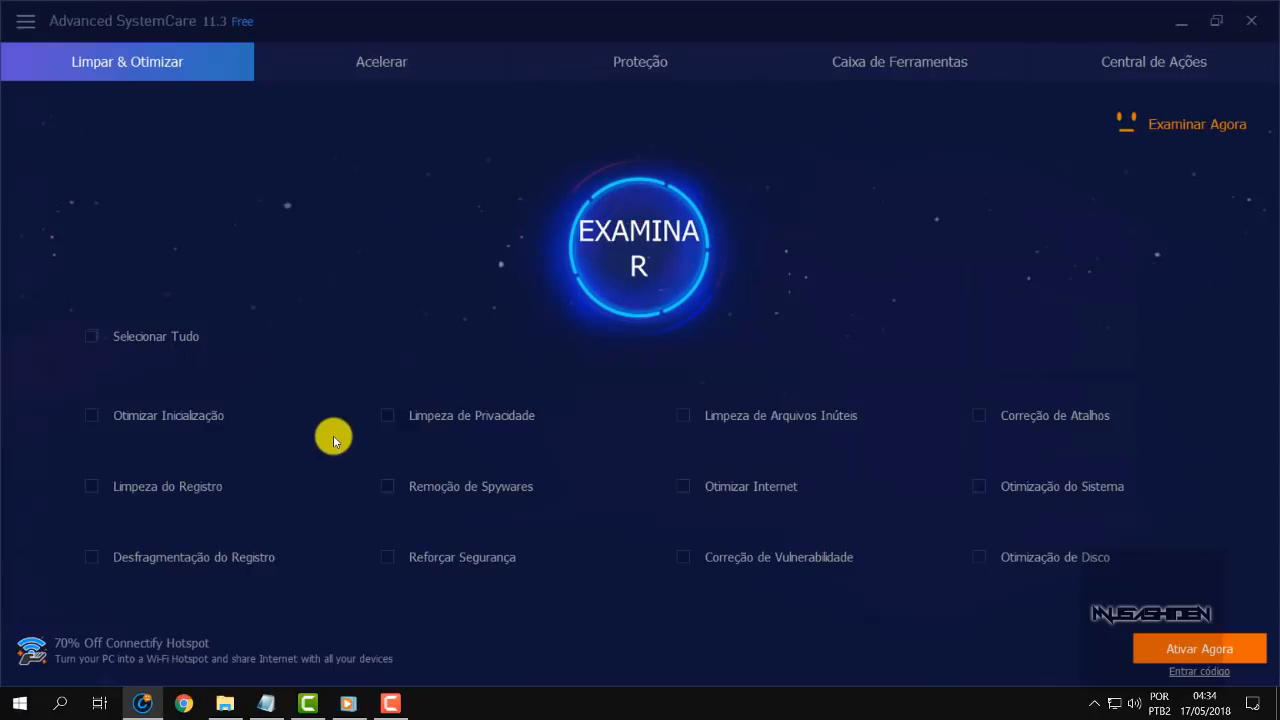
pyautogui.click(92, 415)
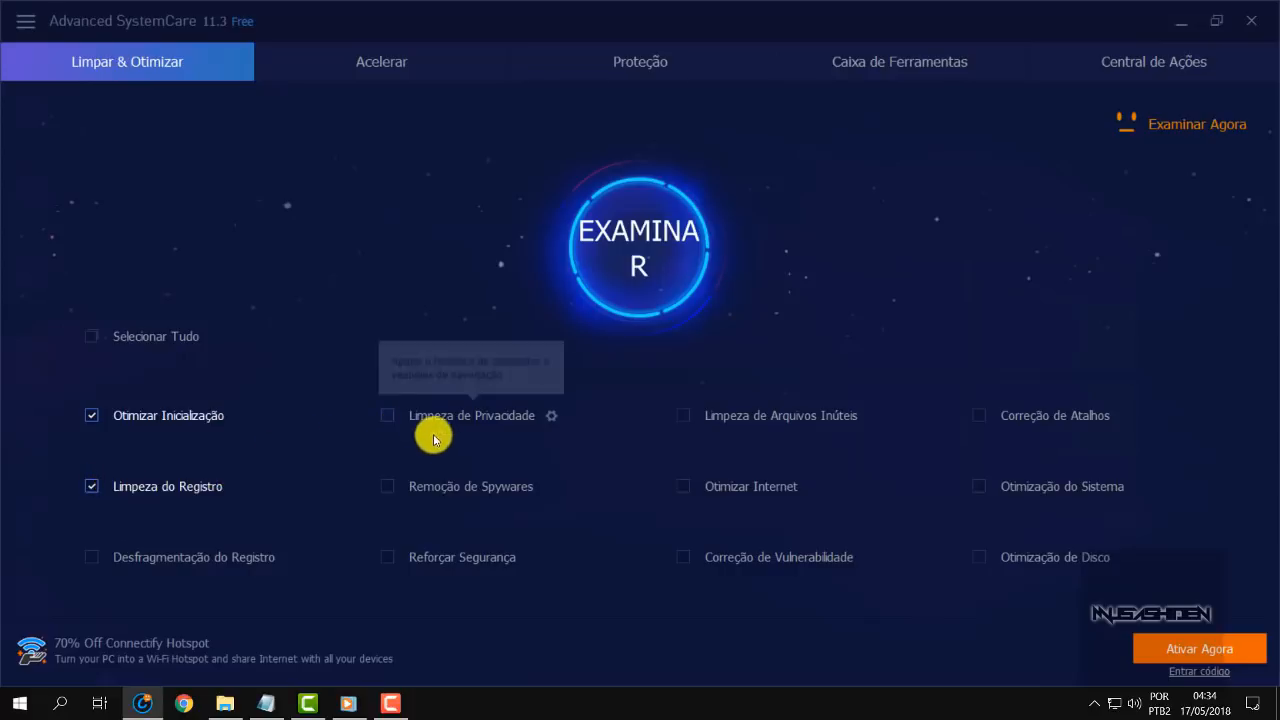
pyautogui.click(430, 489)
pyautogui.click(732, 492)
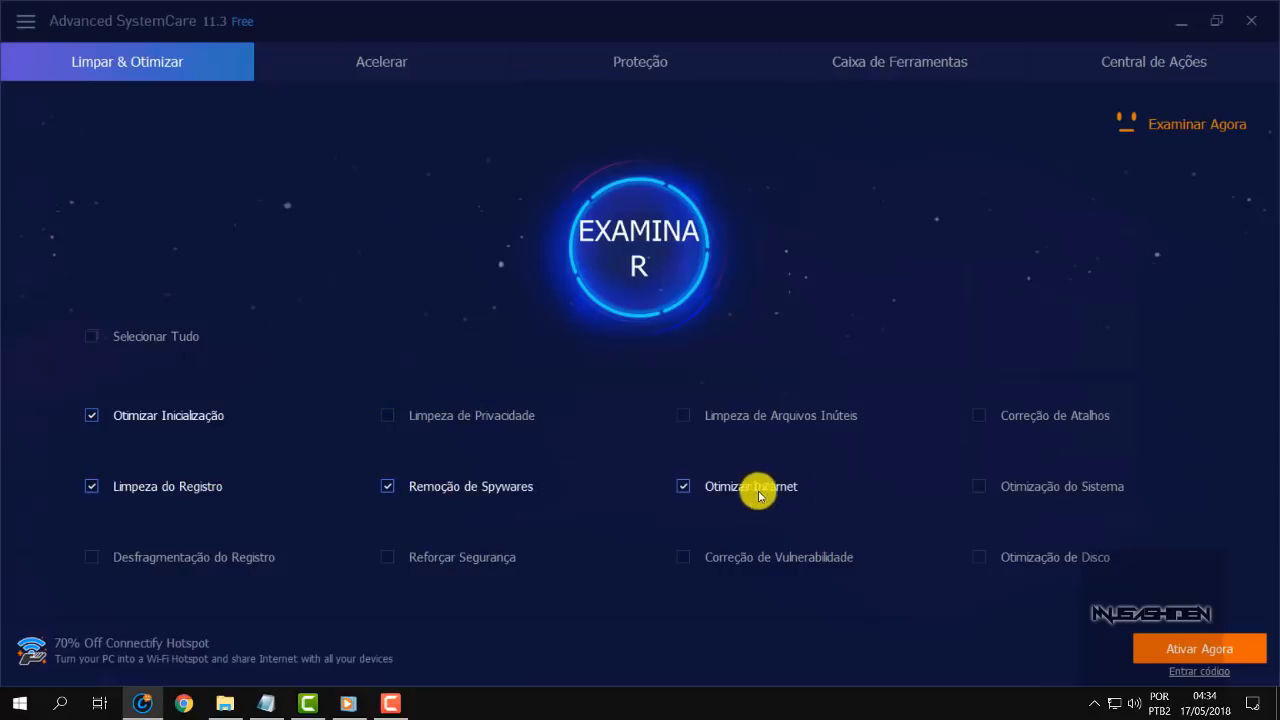
pyautogui.click(1035, 488)
pyautogui.click(618, 264)
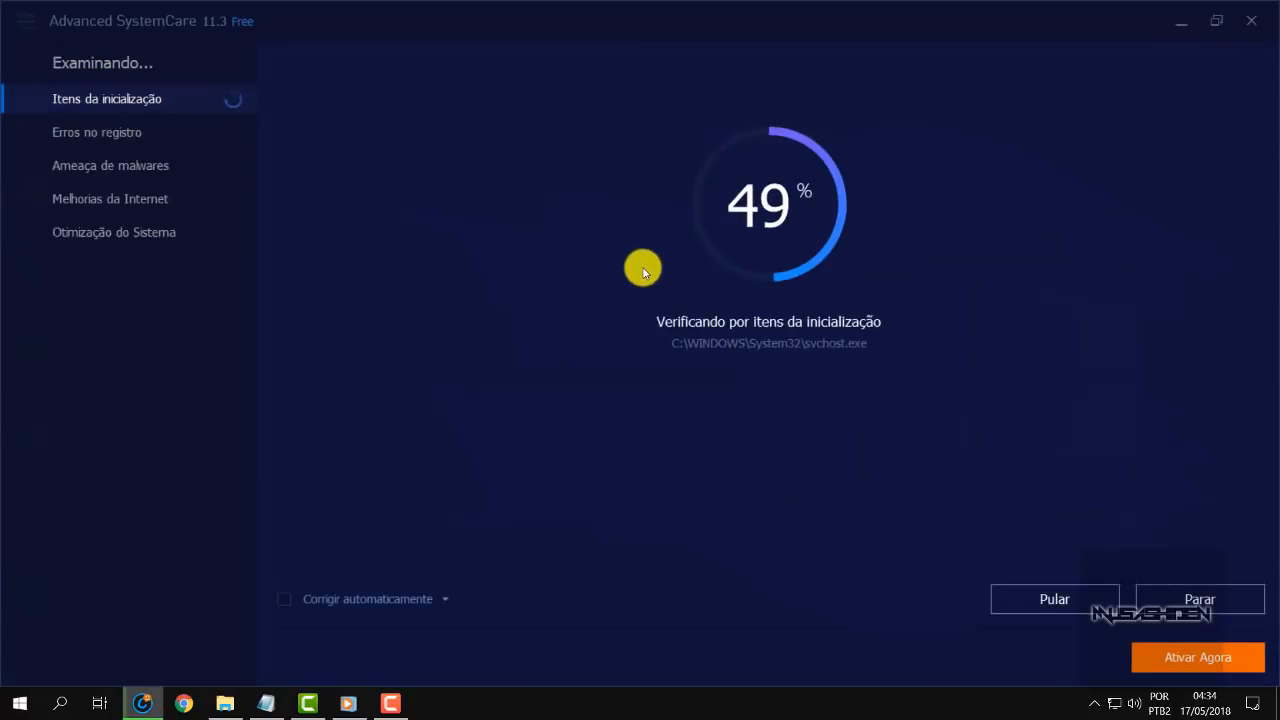
# Step: Stop the running scan and clear all the selected cleaning and optimization items
pyautogui.click(1205, 604)
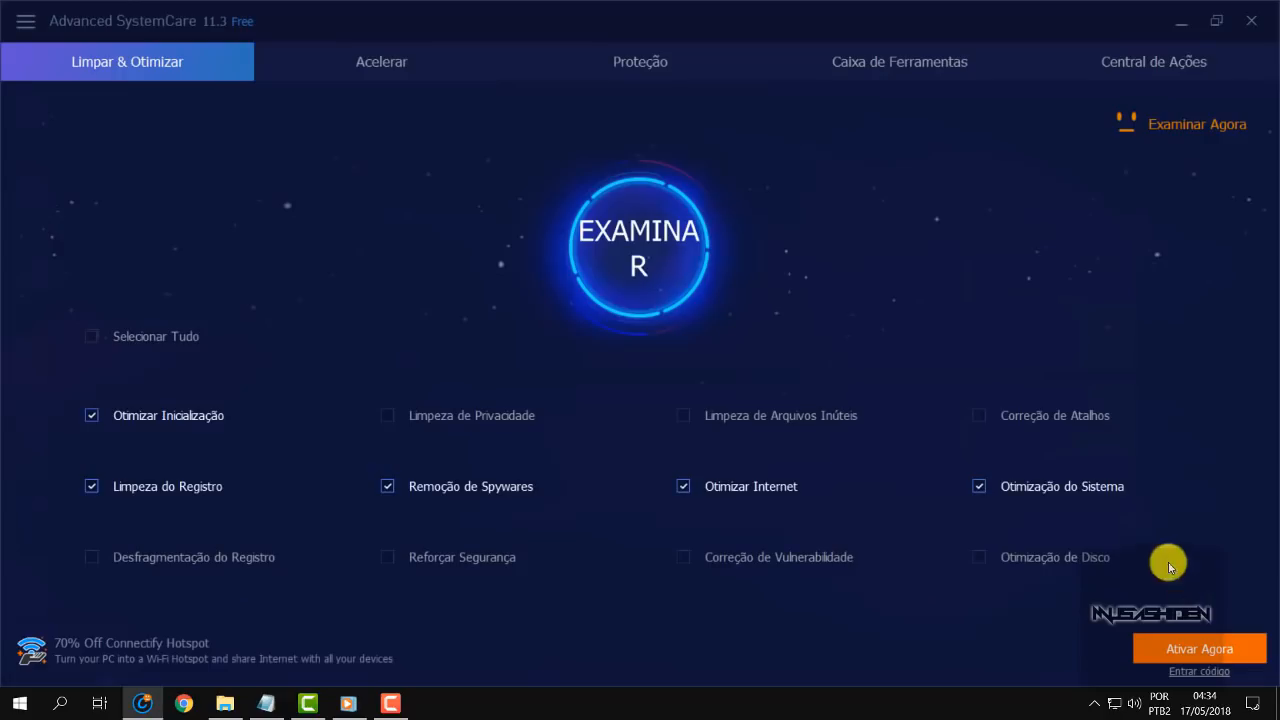
pyautogui.click(979, 486)
pyautogui.click(684, 486)
pyautogui.click(388, 486)
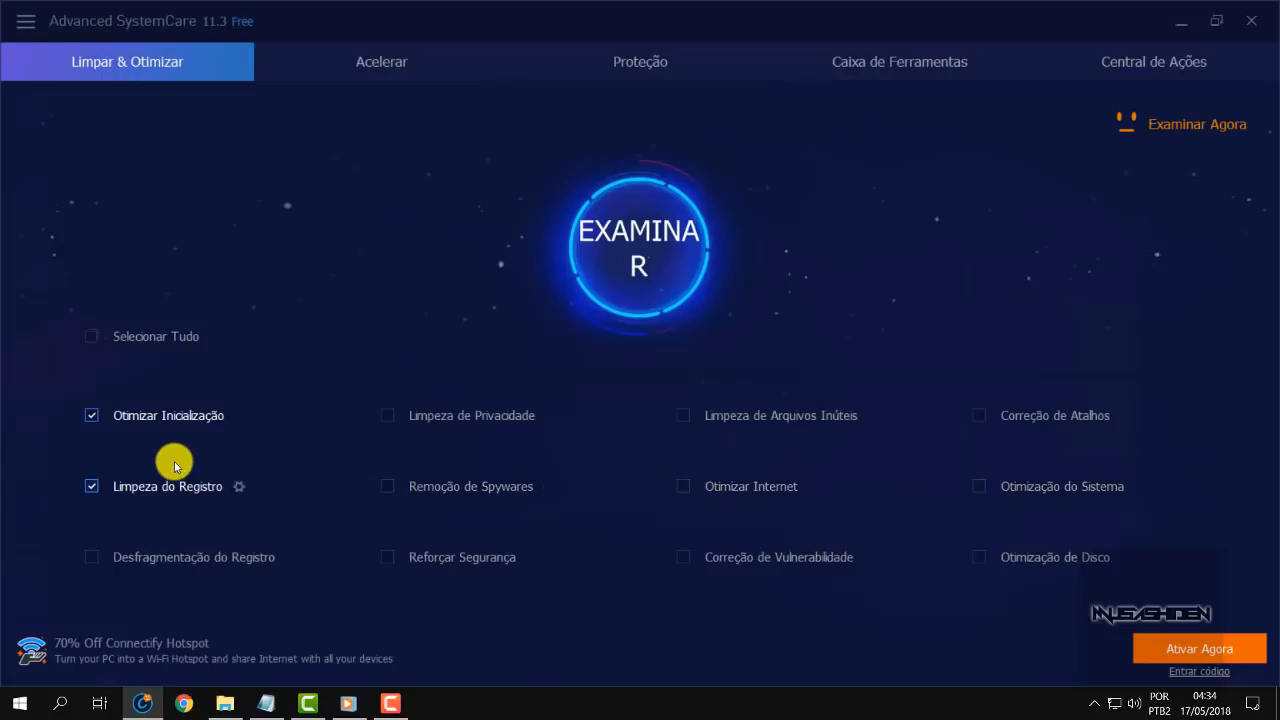
pyautogui.click(143, 414)
pyautogui.click(92, 486)
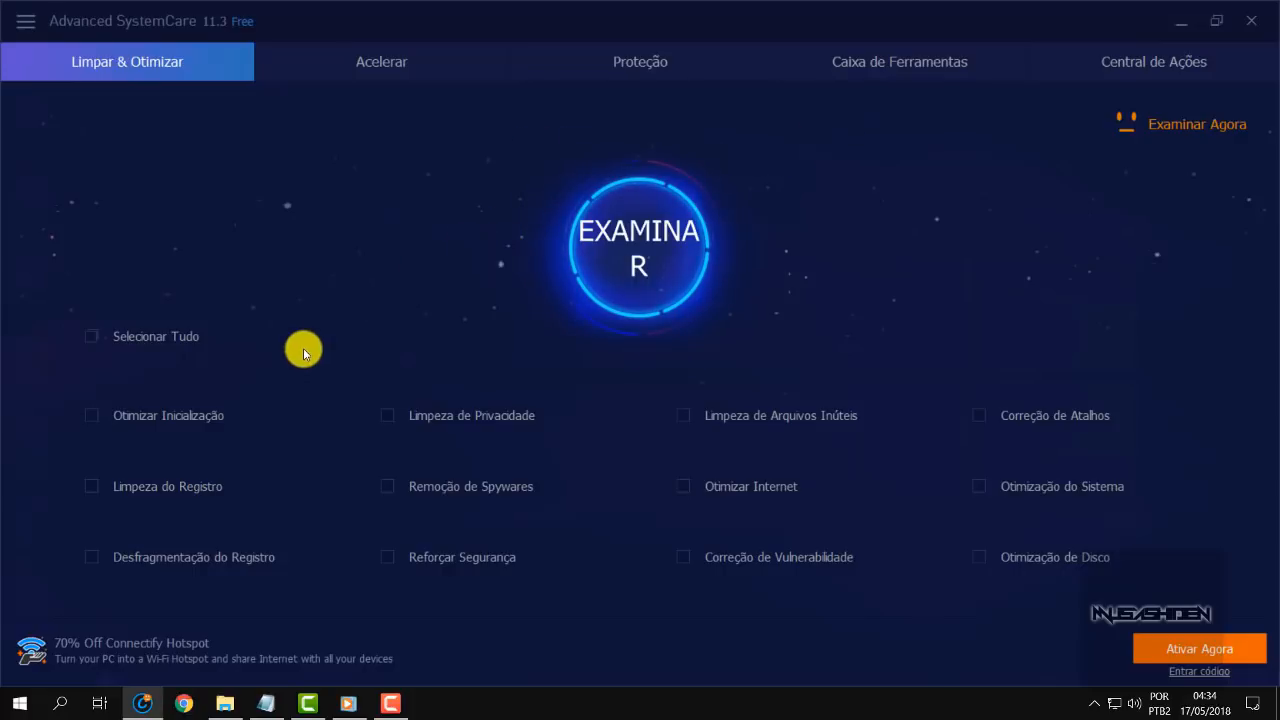
# Step: Look through the Acelerar and Proteção sections and return to Limpar & Otimizar
pyautogui.click(365, 62)
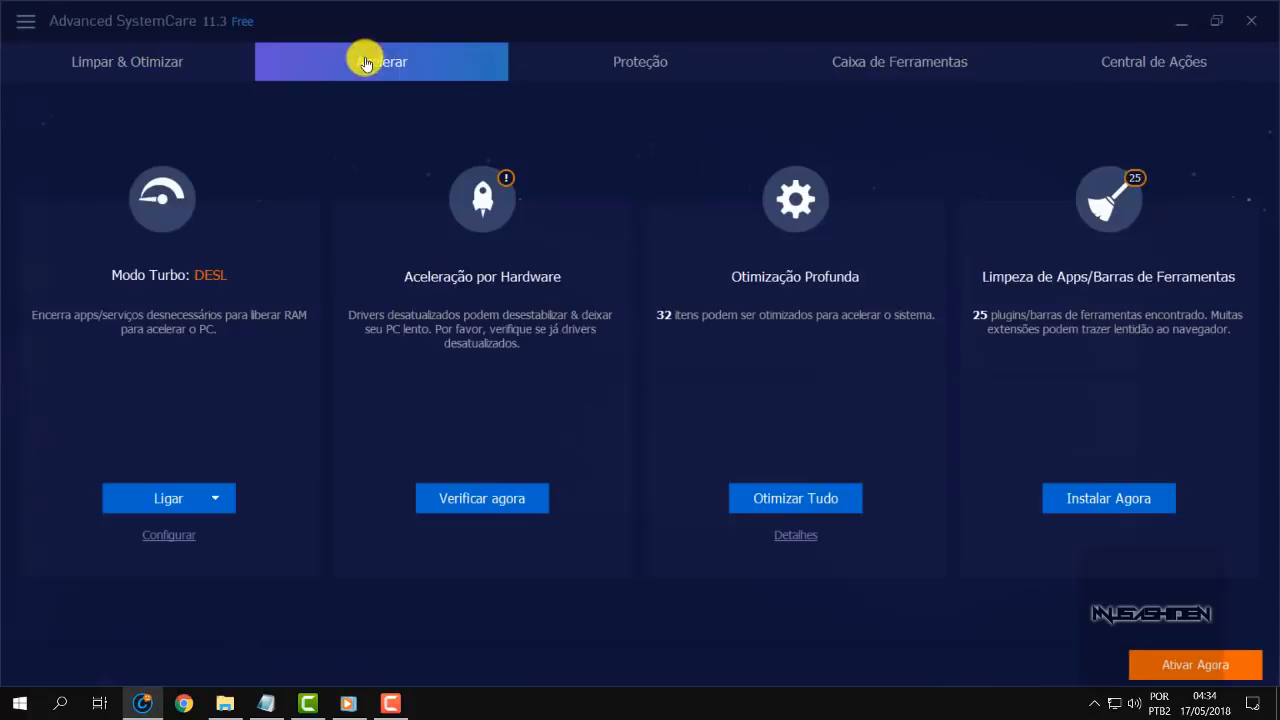
pyautogui.click(585, 60)
pyautogui.click(133, 68)
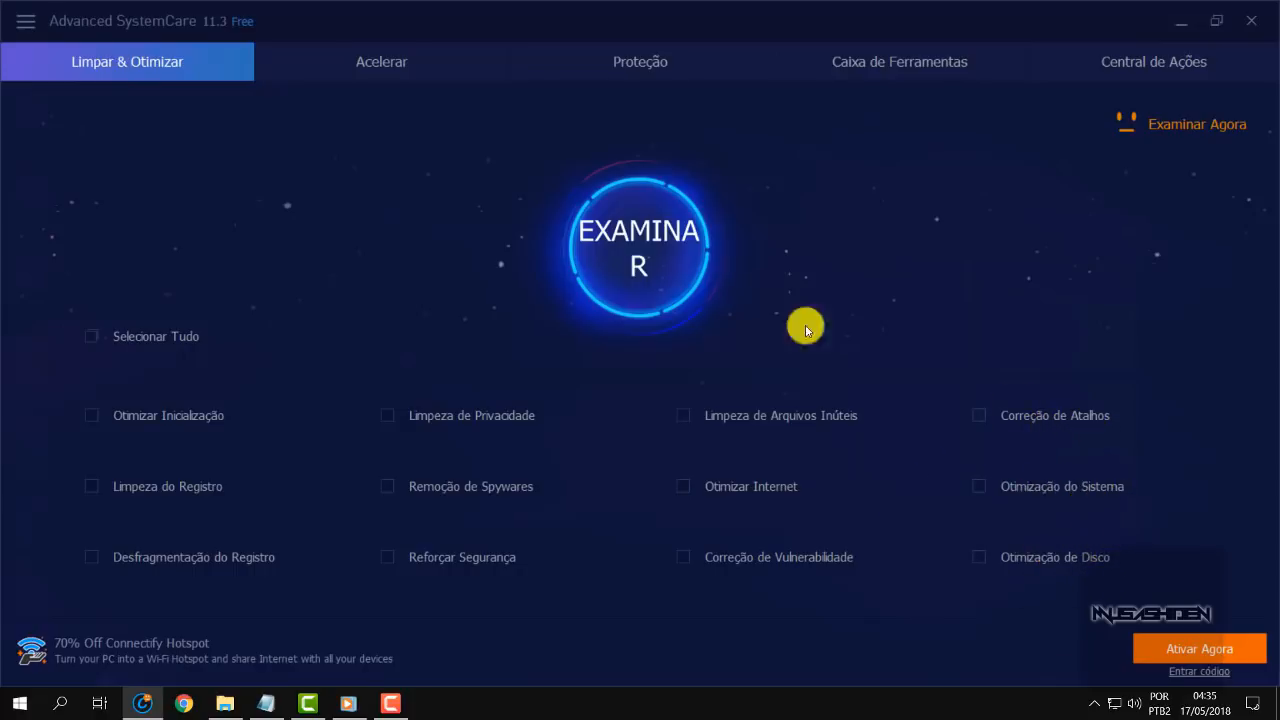
# Step: Review the settings for automatic maintenance, automatic cleaning, automatic updates and spyware removal, and close the settings
pyautogui.click(25, 21)
pyautogui.click(86, 103)
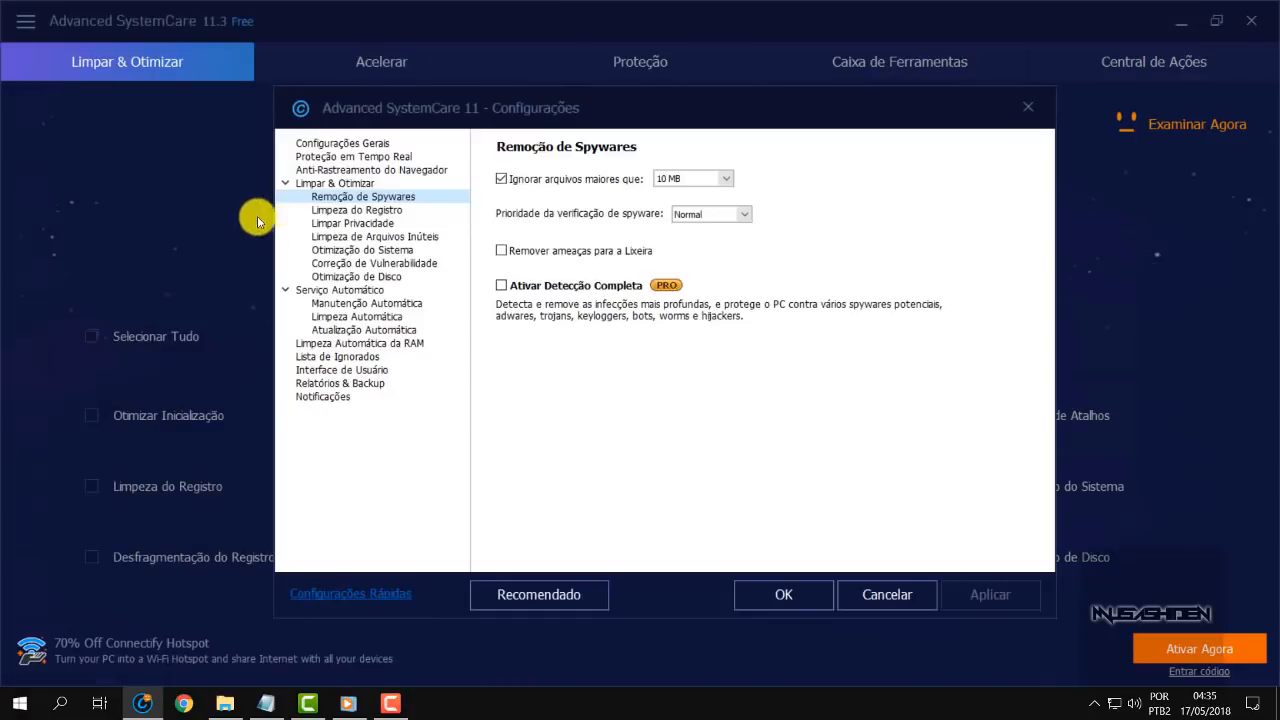
pyautogui.click(356, 302)
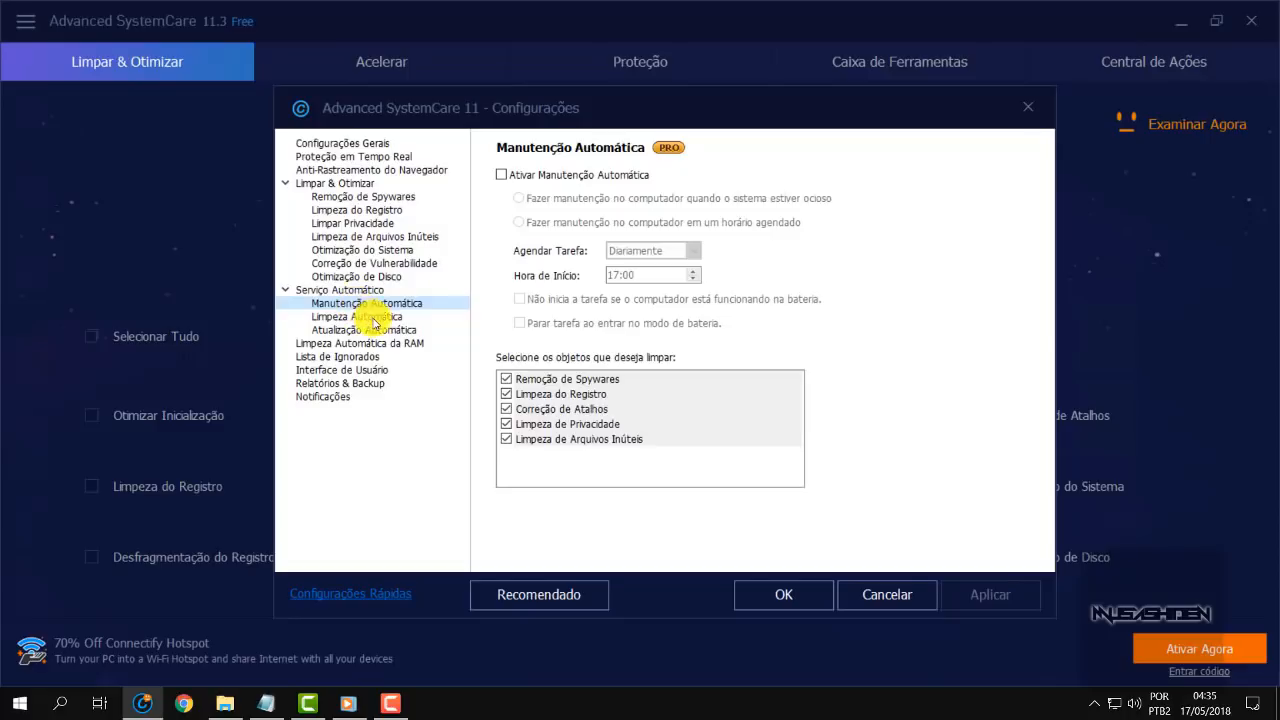
pyautogui.click(372, 317)
pyautogui.click(374, 331)
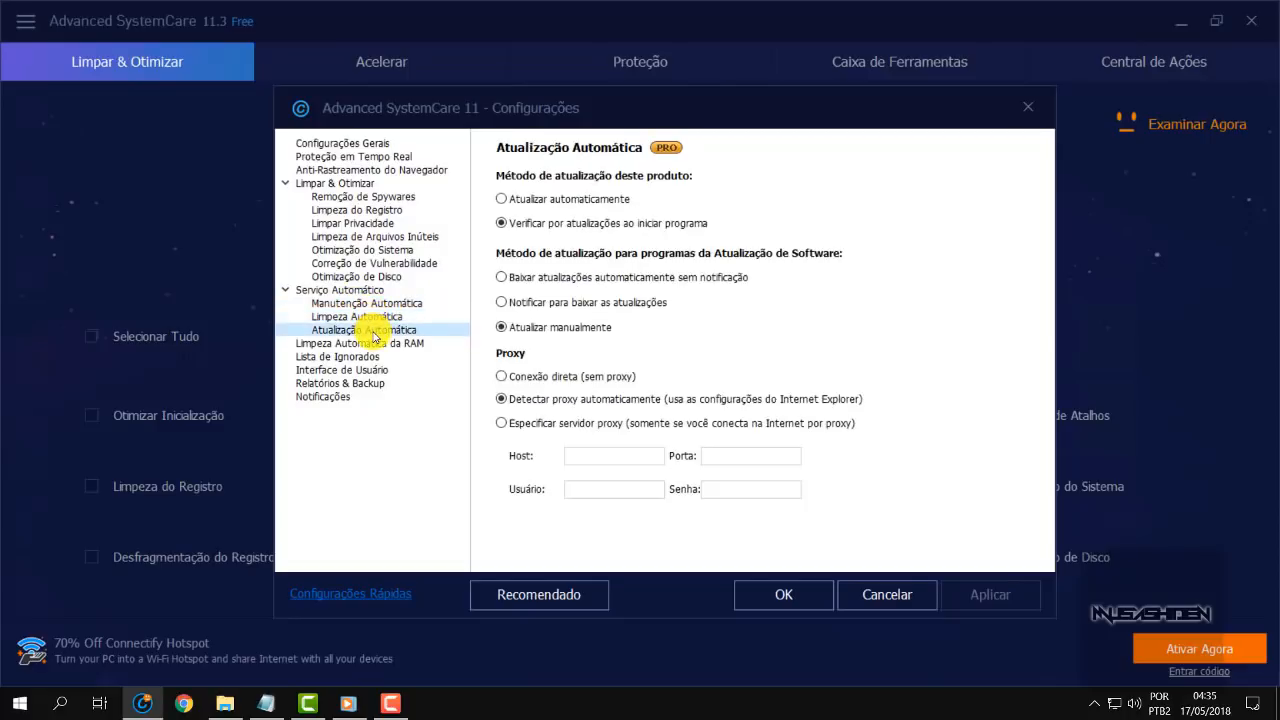
pyautogui.click(360, 196)
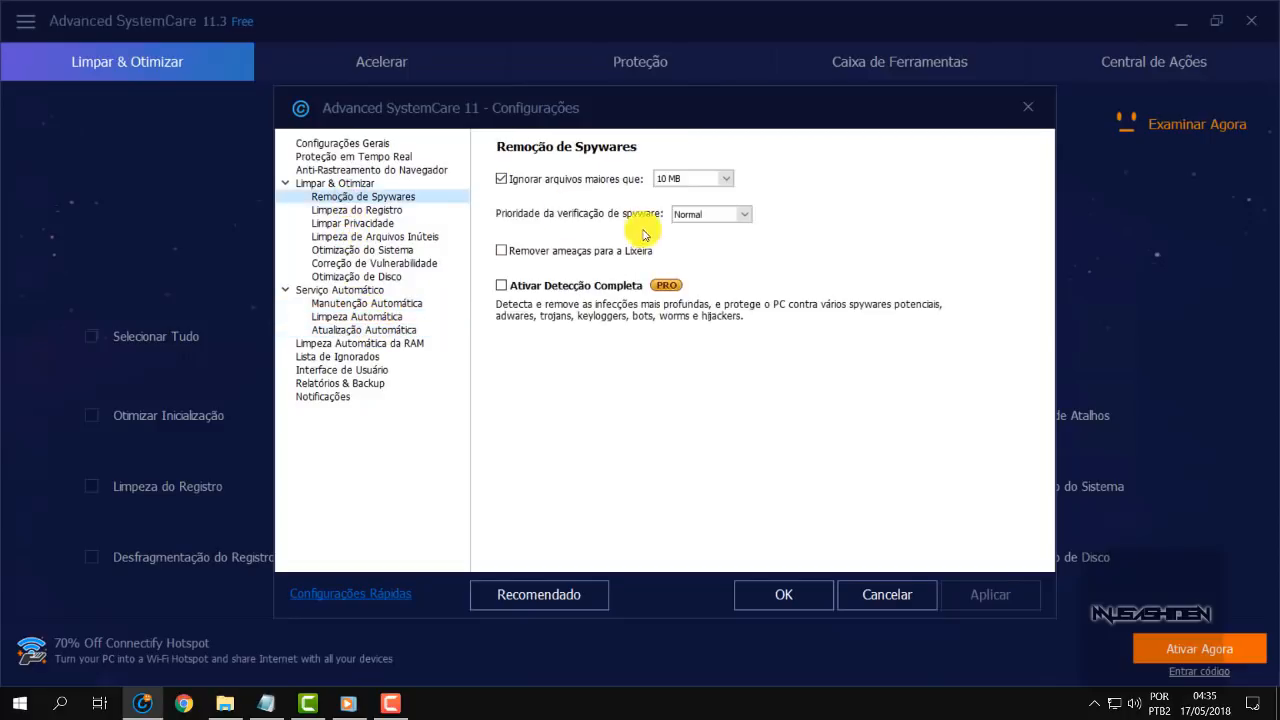
pyautogui.click(1029, 107)
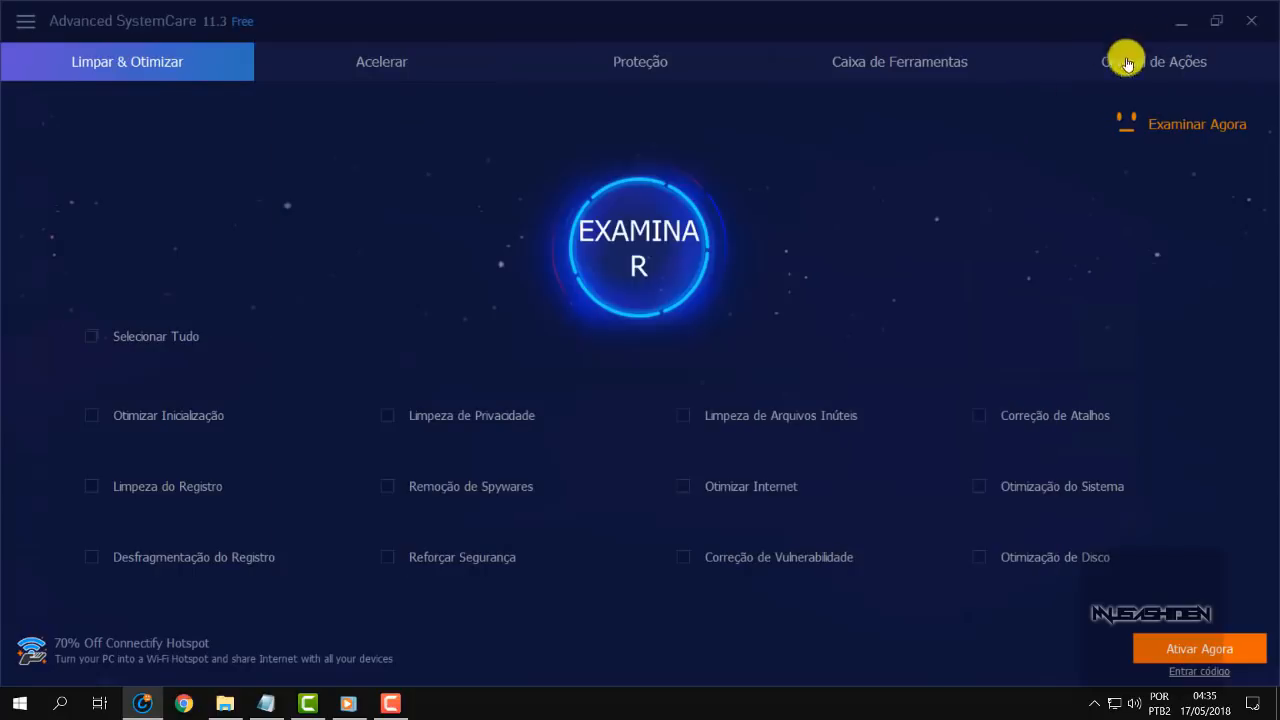
pyautogui.click(1216, 20)
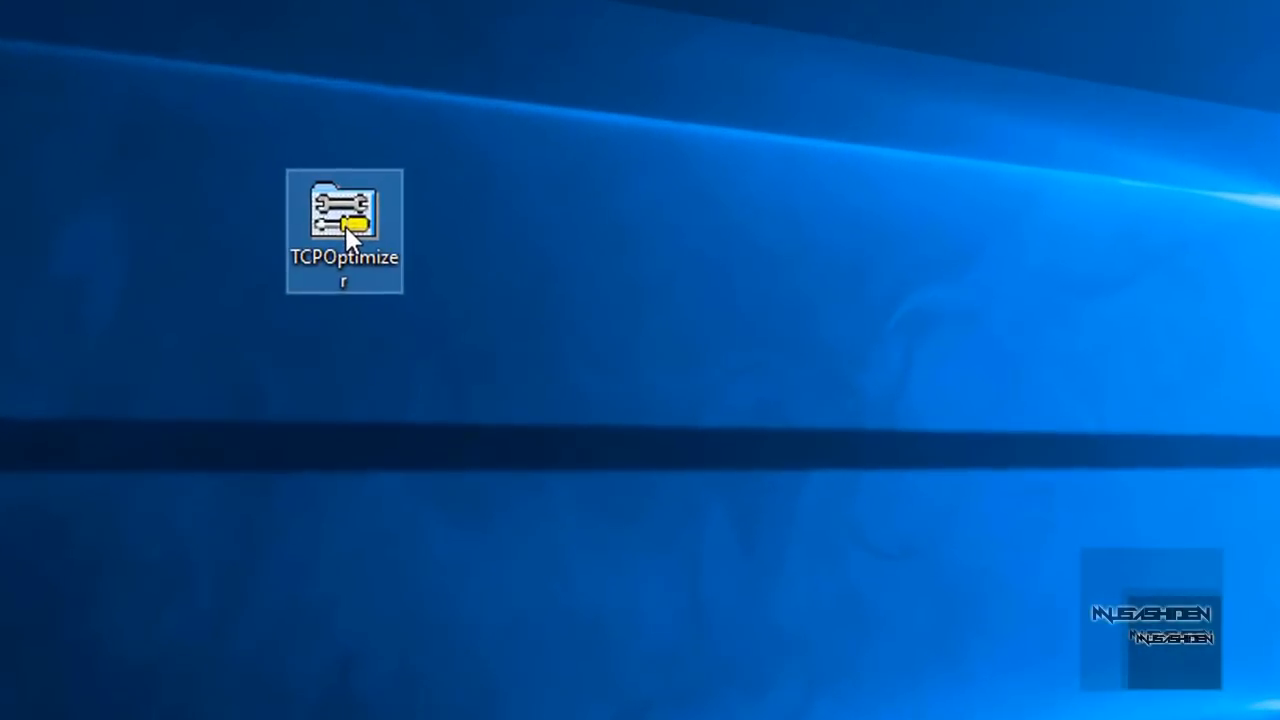
# Step: Open TCP Optimizer from the desktop, view its File options, and exit the program
pyautogui.rightClick(347, 226)
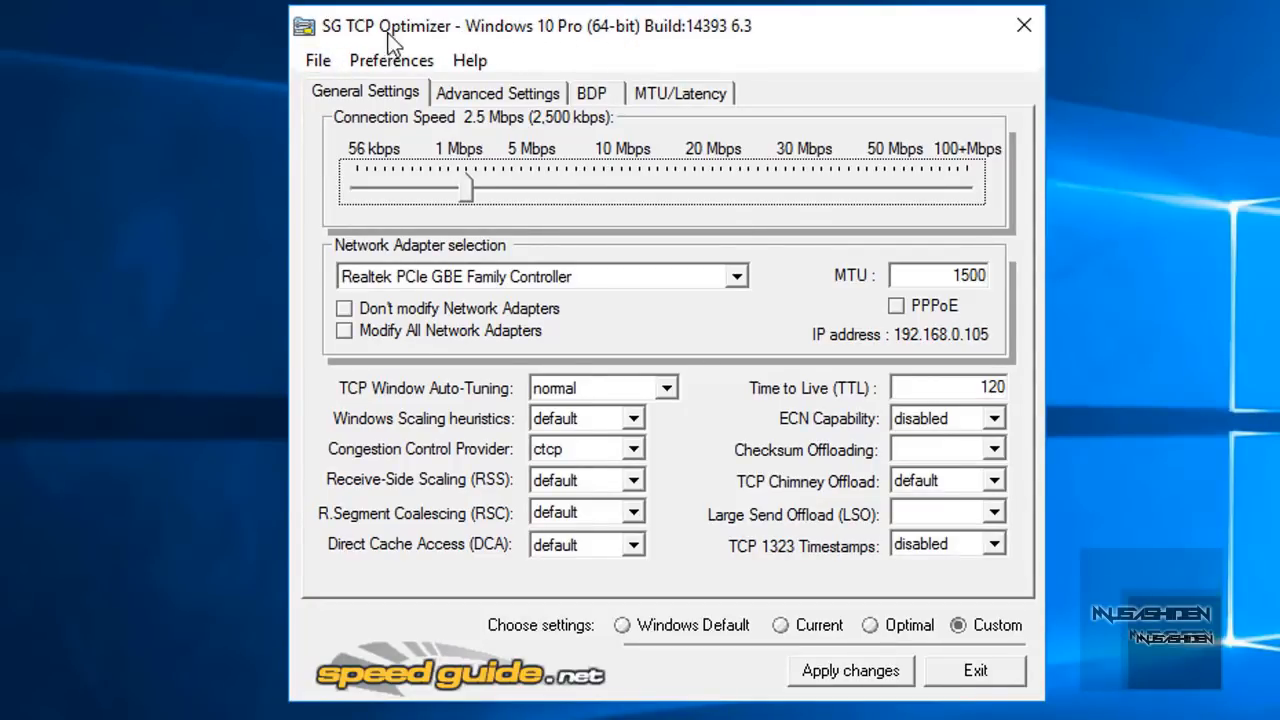
pyautogui.click(330, 60)
pyautogui.click(331, 61)
pyautogui.click(318, 60)
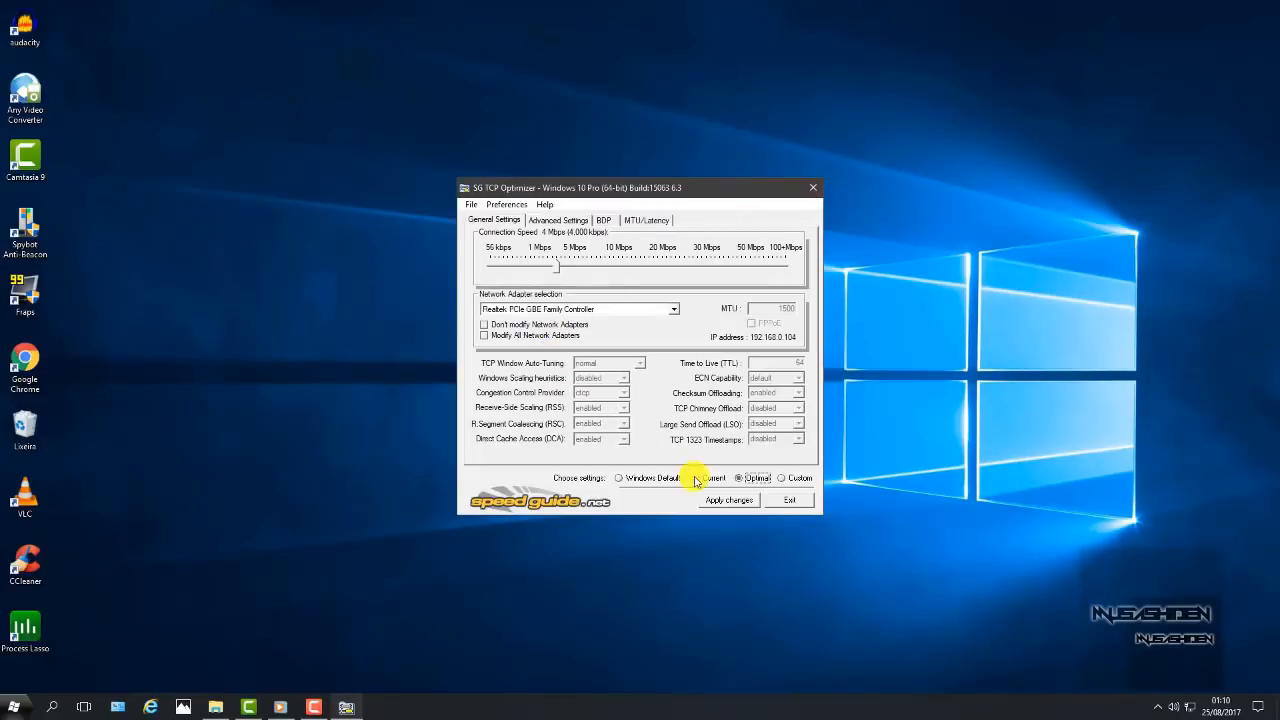
pyautogui.click(792, 500)
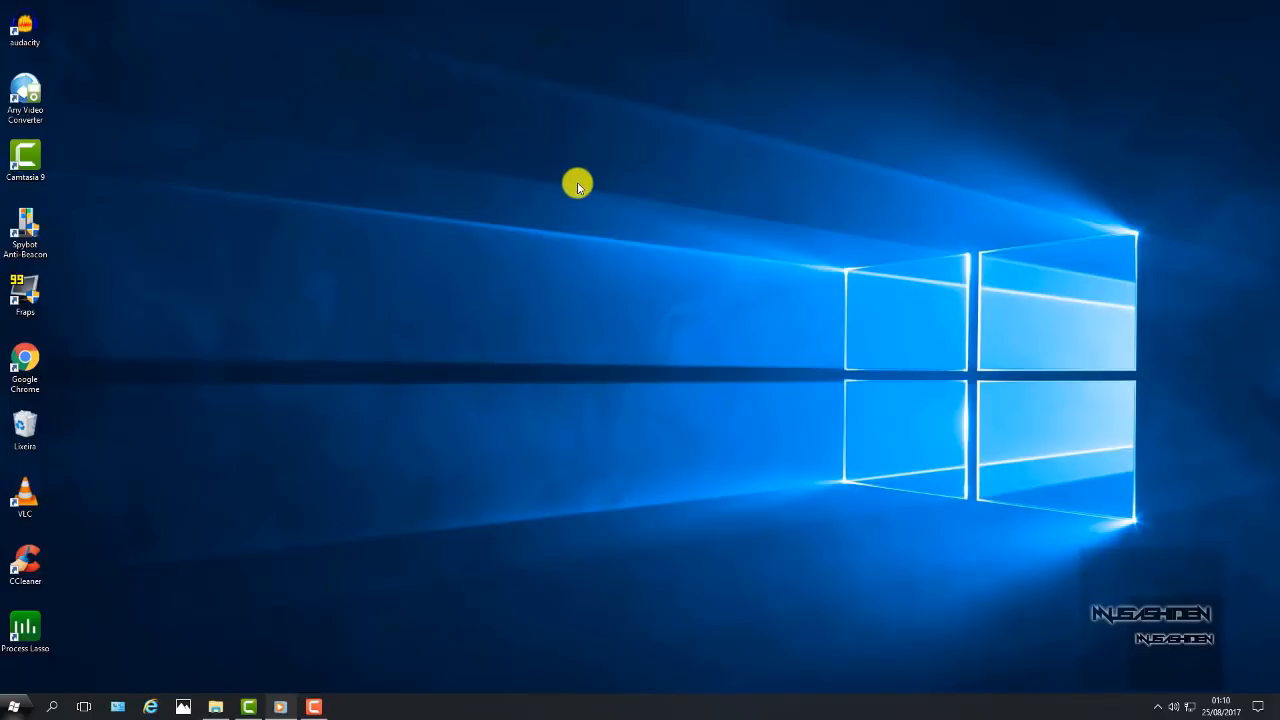
# Step: View the computer's shutdown options, including Reiniciar, and dismiss them without choosing one
pyautogui.click(13, 695)
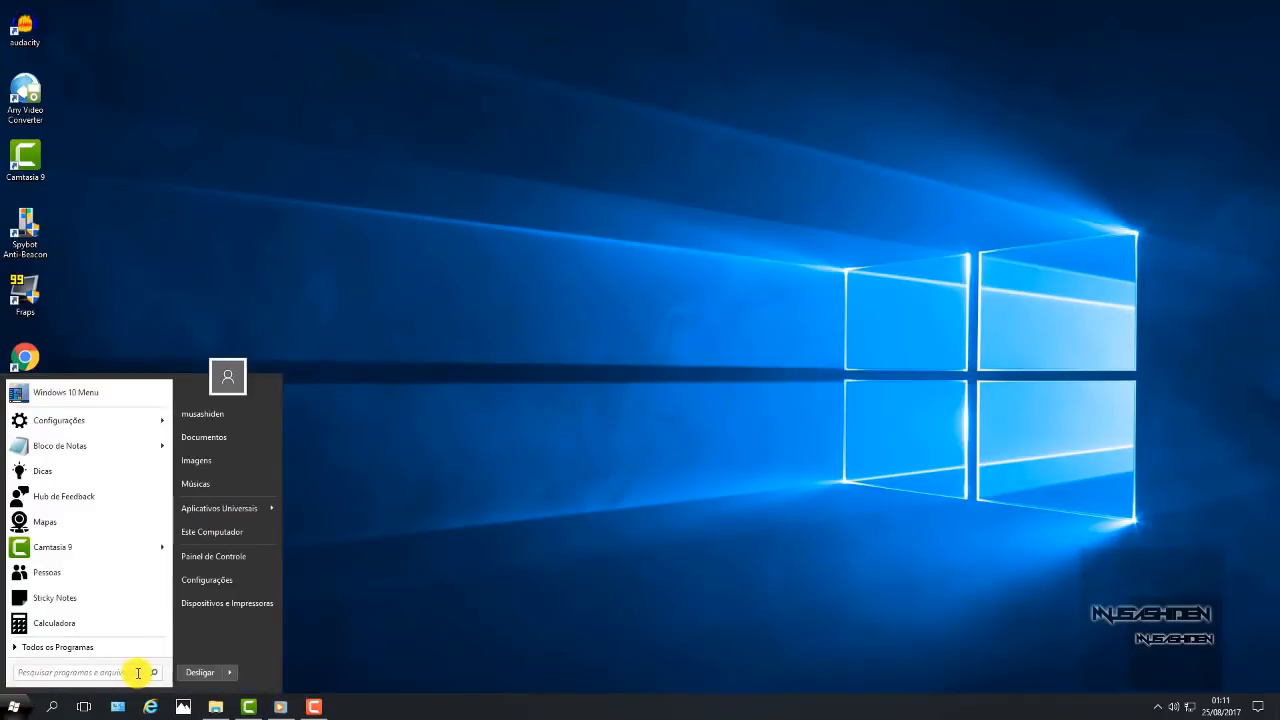
pyautogui.click(234, 674)
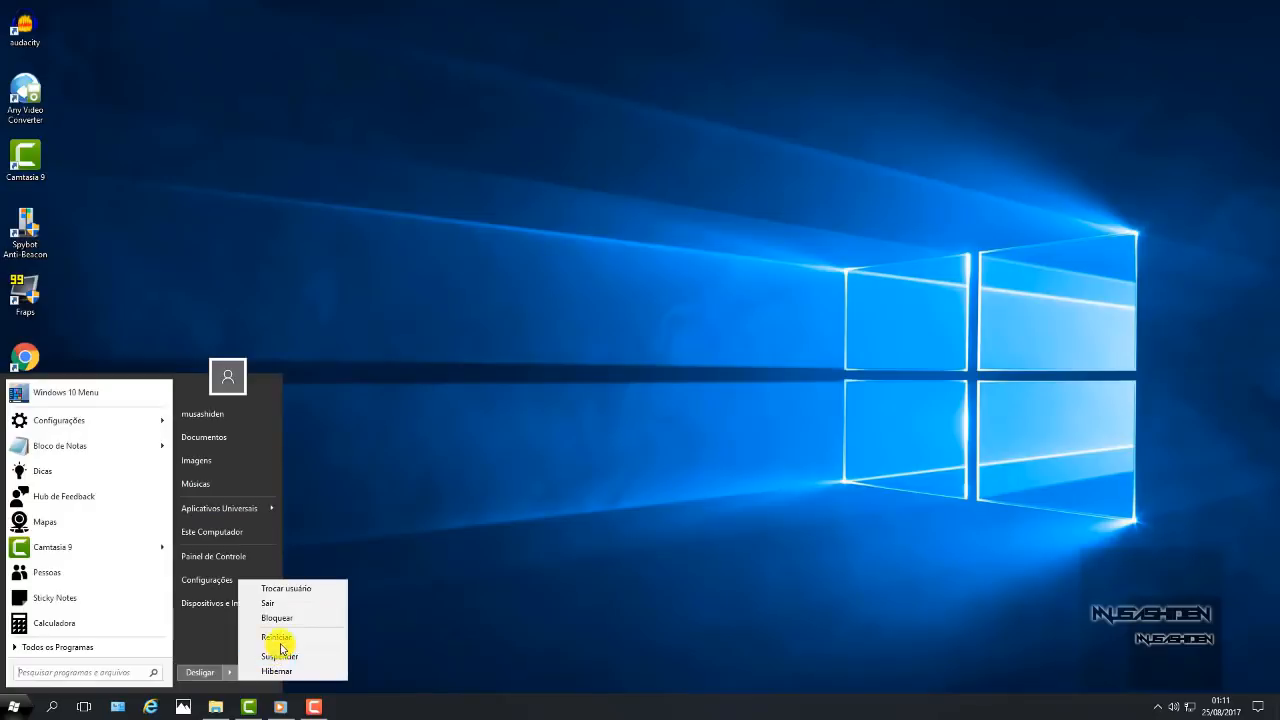
pyautogui.click(599, 260)
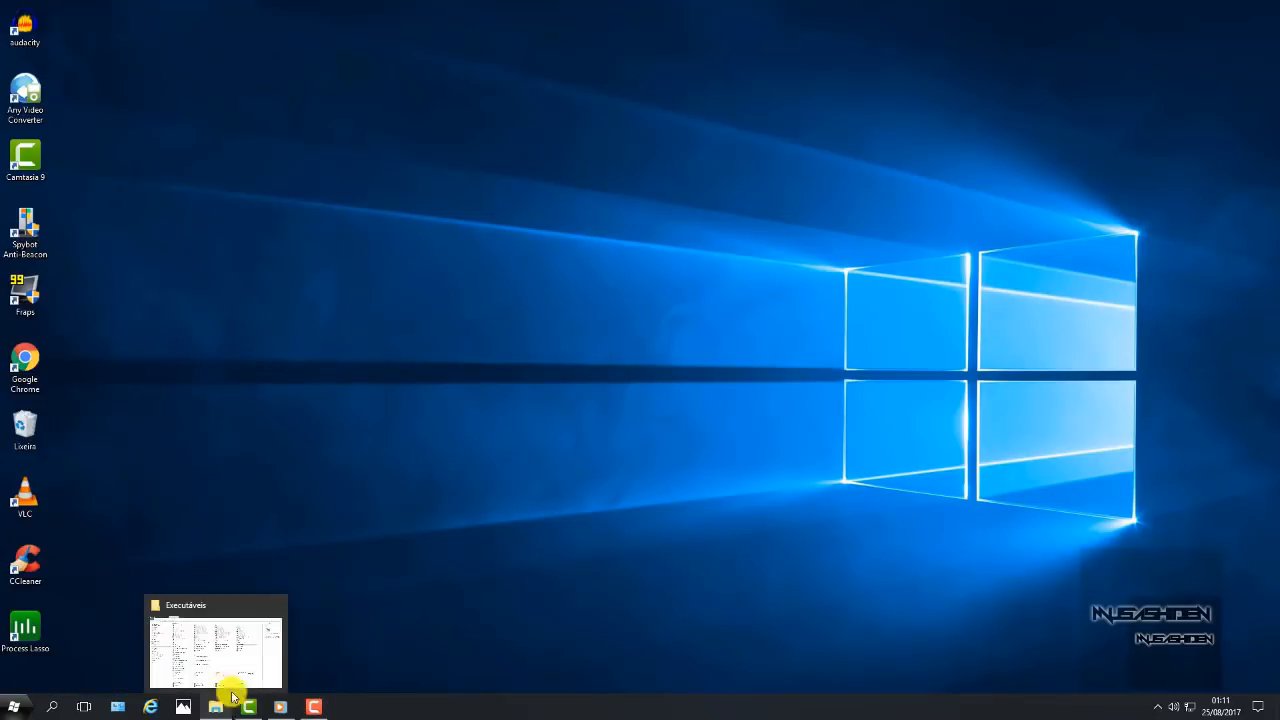
# Step: Refresh the desktop, then view the running processes in Task Manager and close it
pyautogui.rightClick(265, 151)
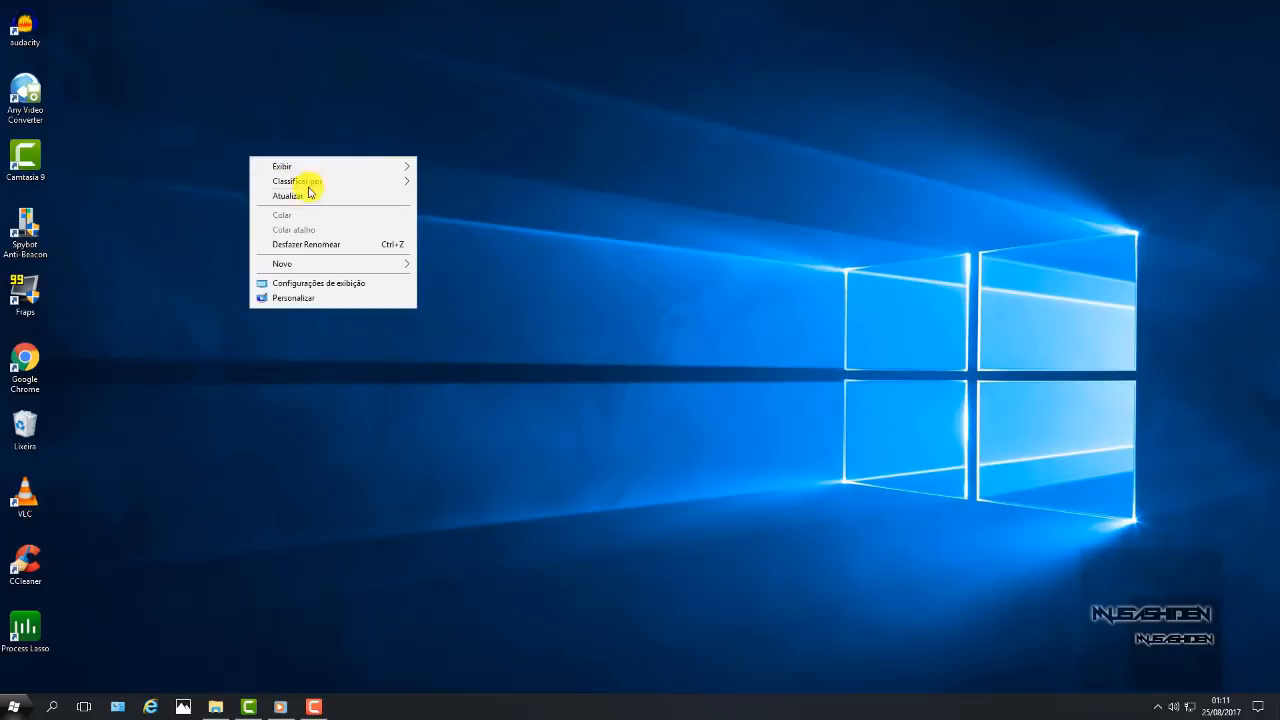
pyautogui.click(322, 194)
pyautogui.click(14, 707)
pyautogui.click(16, 705)
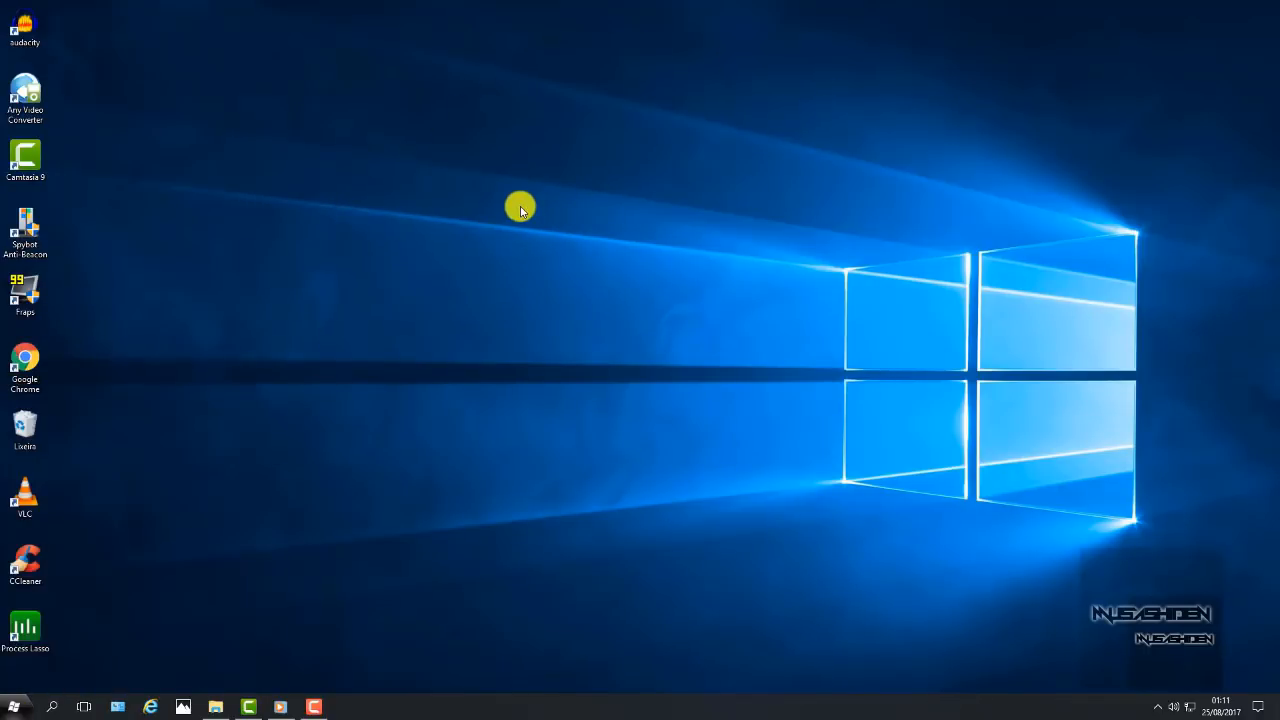
pyautogui.hotkey('ctrl', 'shift', 'Escape')
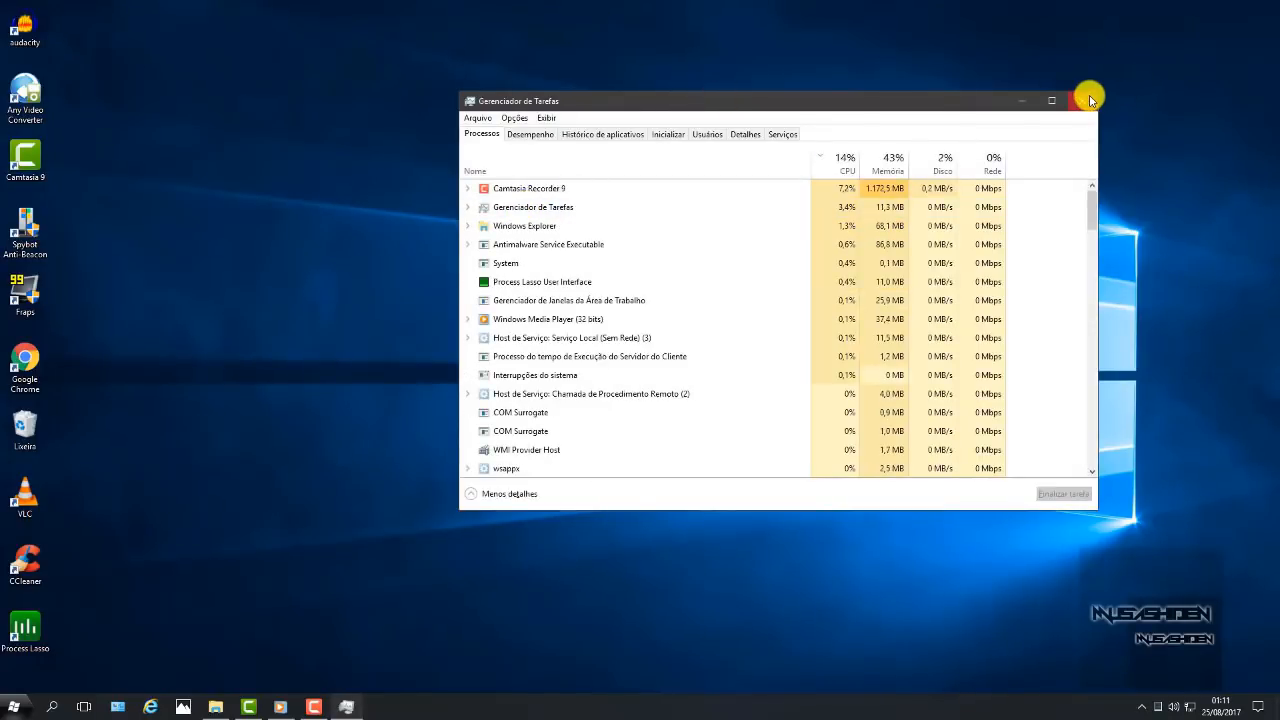
pyautogui.click(1090, 100)
# Step: Search the Start menu's programs and files for "re"
pyautogui.click(14, 707)
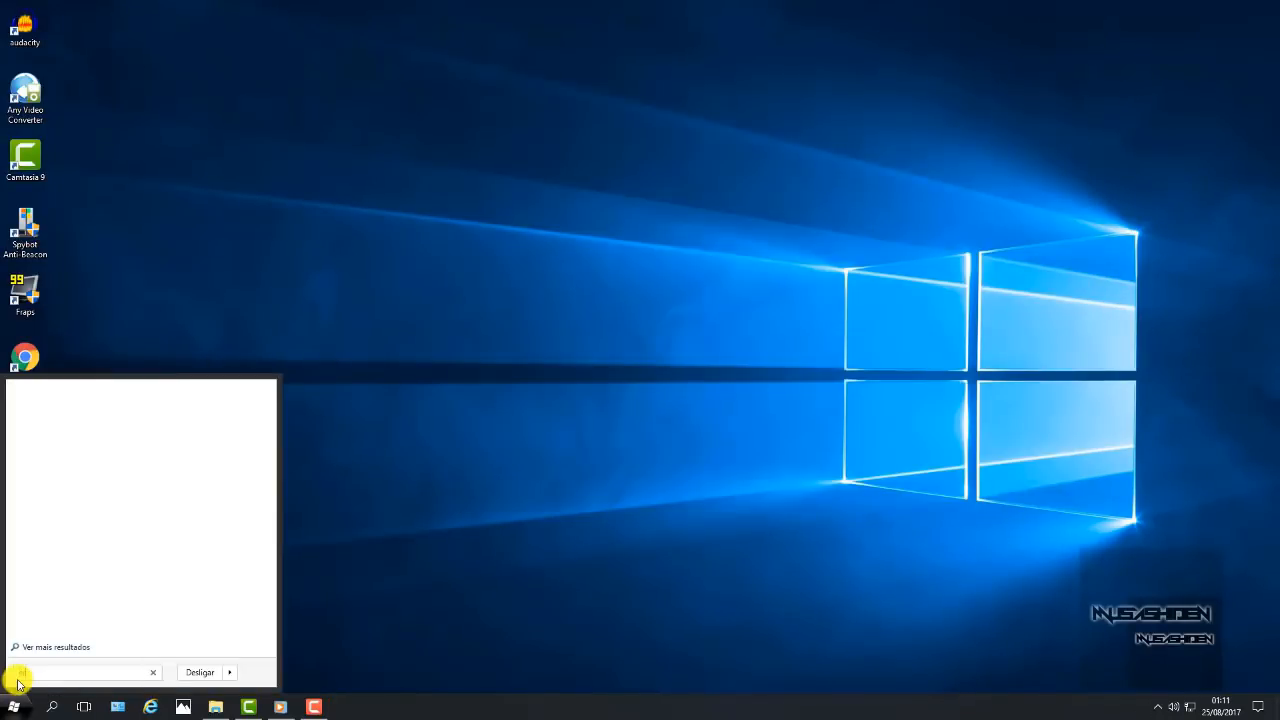
pyautogui.write('er')
pyautogui.press('BackSpace')
pyautogui.press('BackSpace')
pyautogui.write('re')
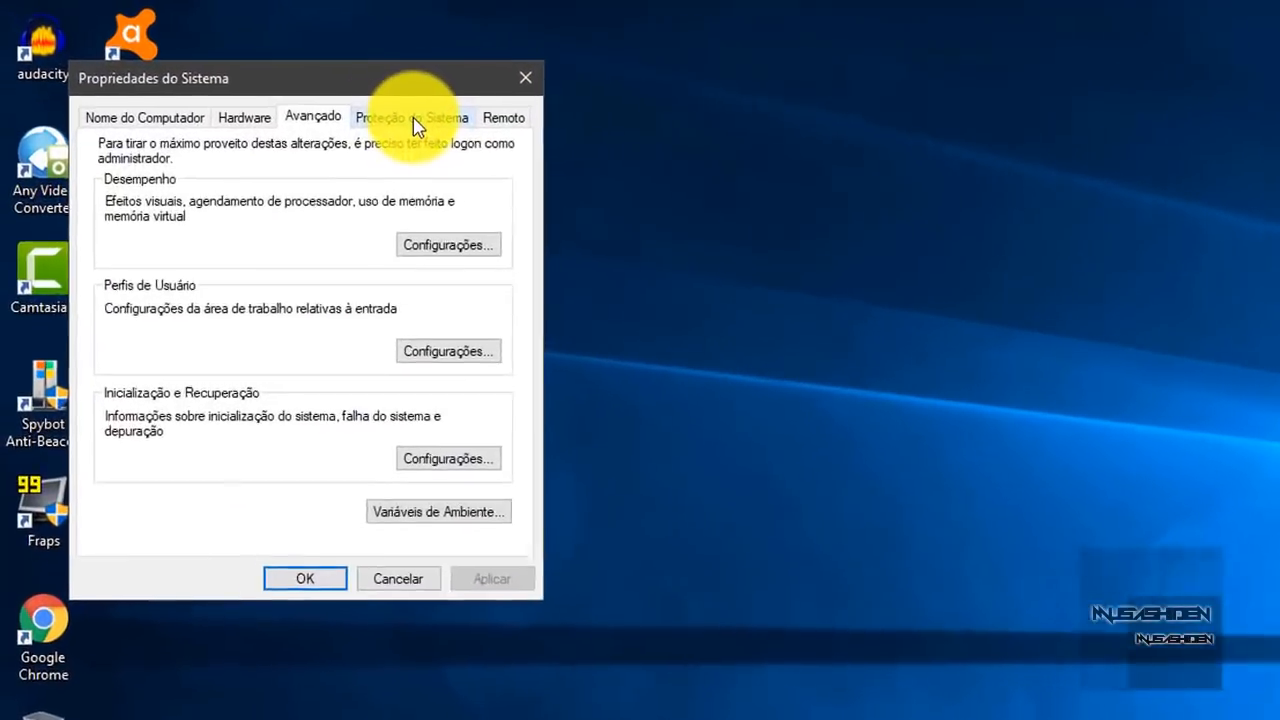
# Step: Start System Restore from System Protection and proceed to the confirmation for the restore point "antes de otimizar"
pyautogui.click(257, 78)
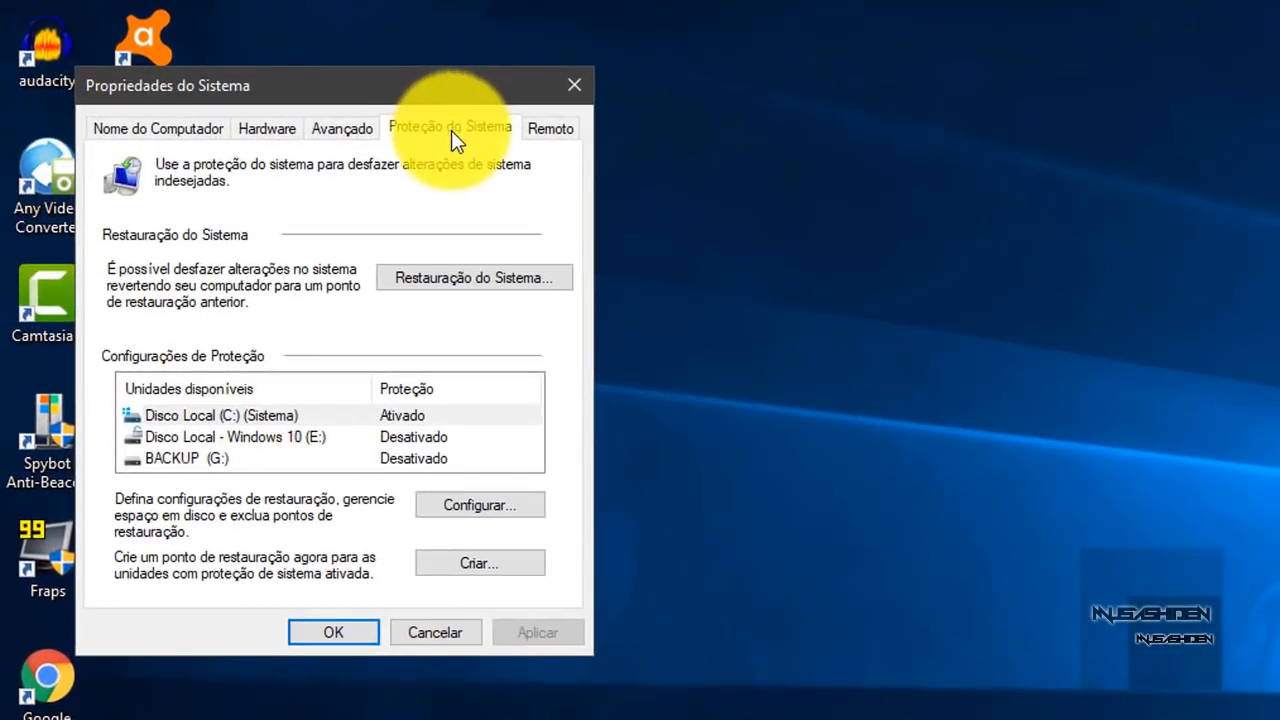
pyautogui.click(478, 274)
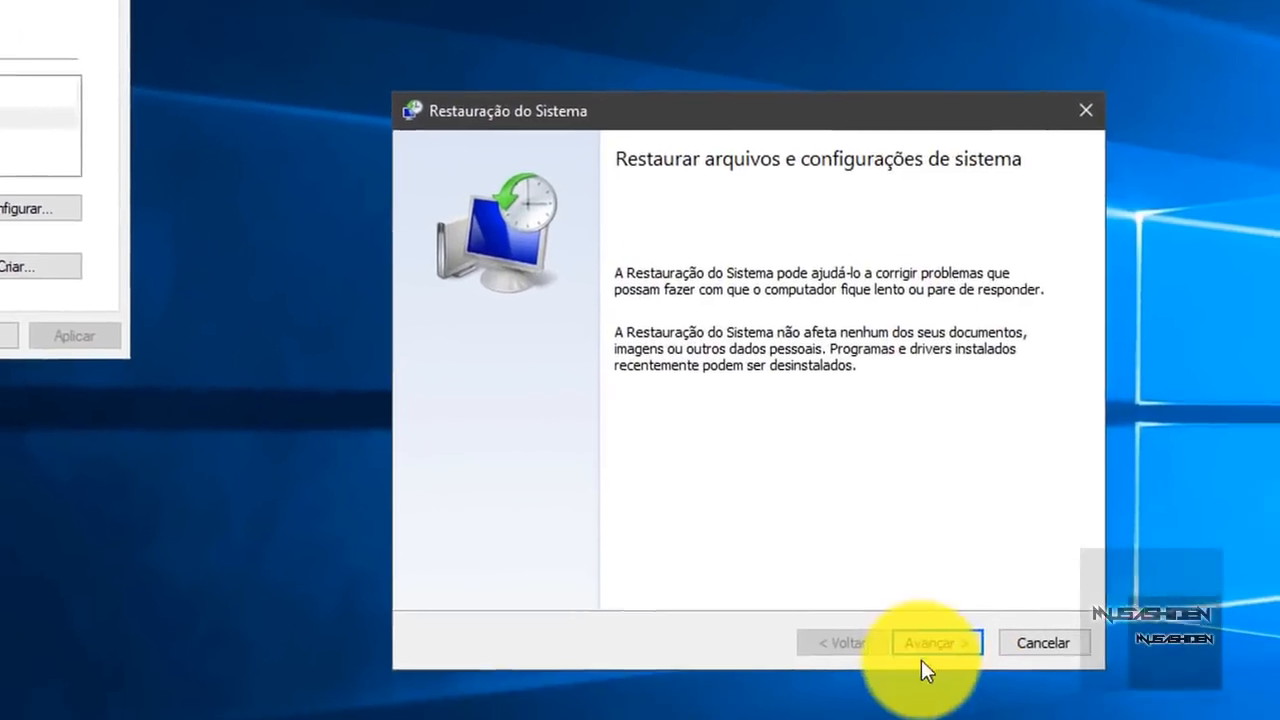
pyautogui.click(925, 648)
pyautogui.click(679, 311)
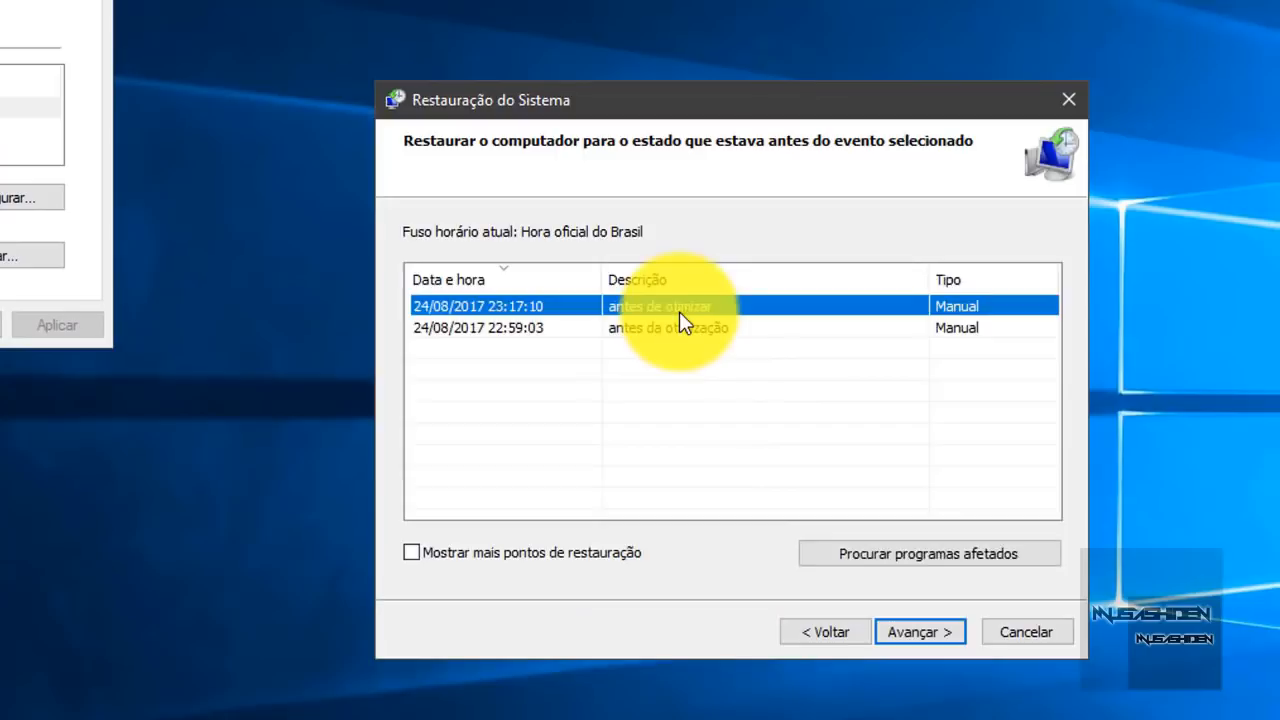
pyautogui.click(924, 630)
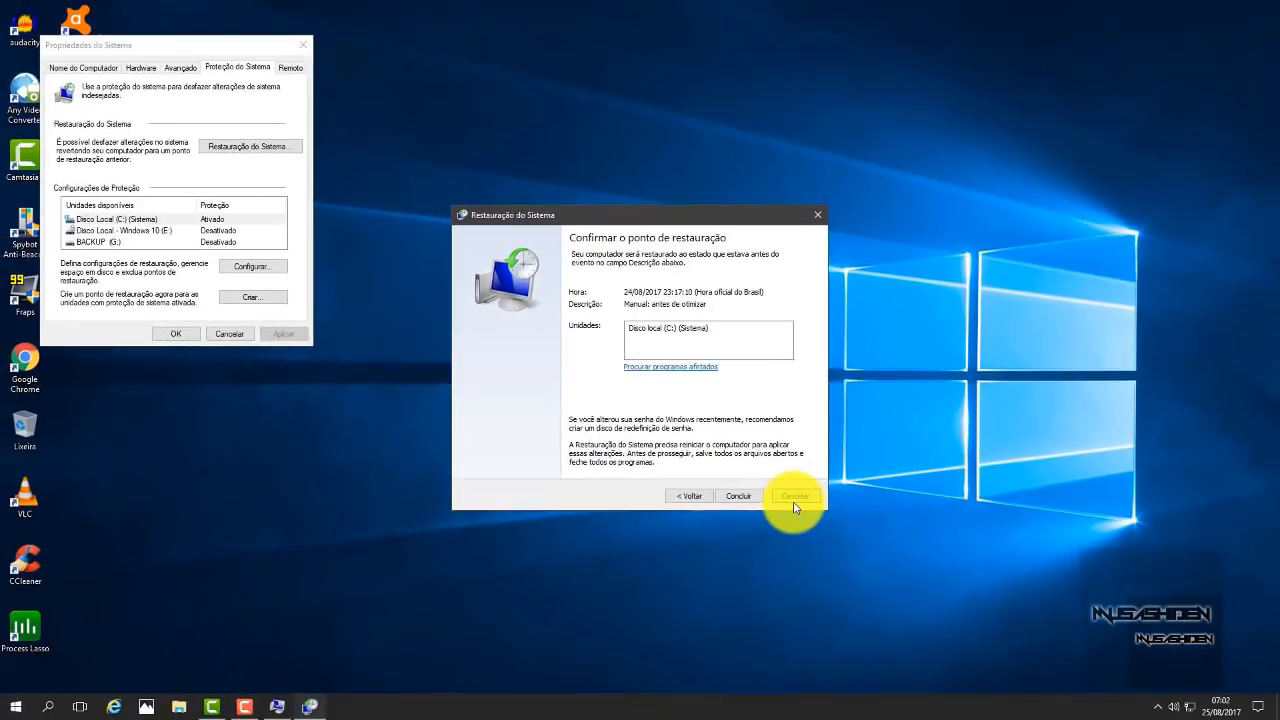
# Step: Go back to the restore point list, select "antes da otimização", and cancel System Restore
pyautogui.click(687, 497)
pyautogui.click(704, 335)
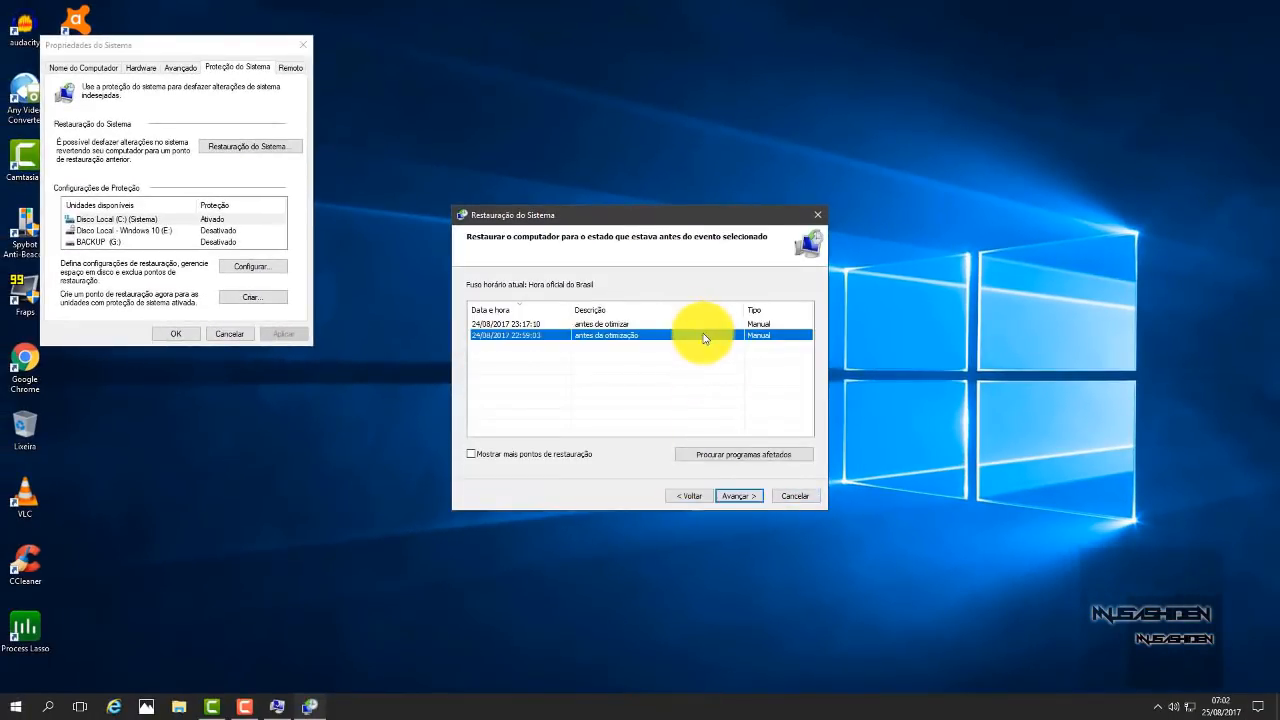
pyautogui.click(785, 496)
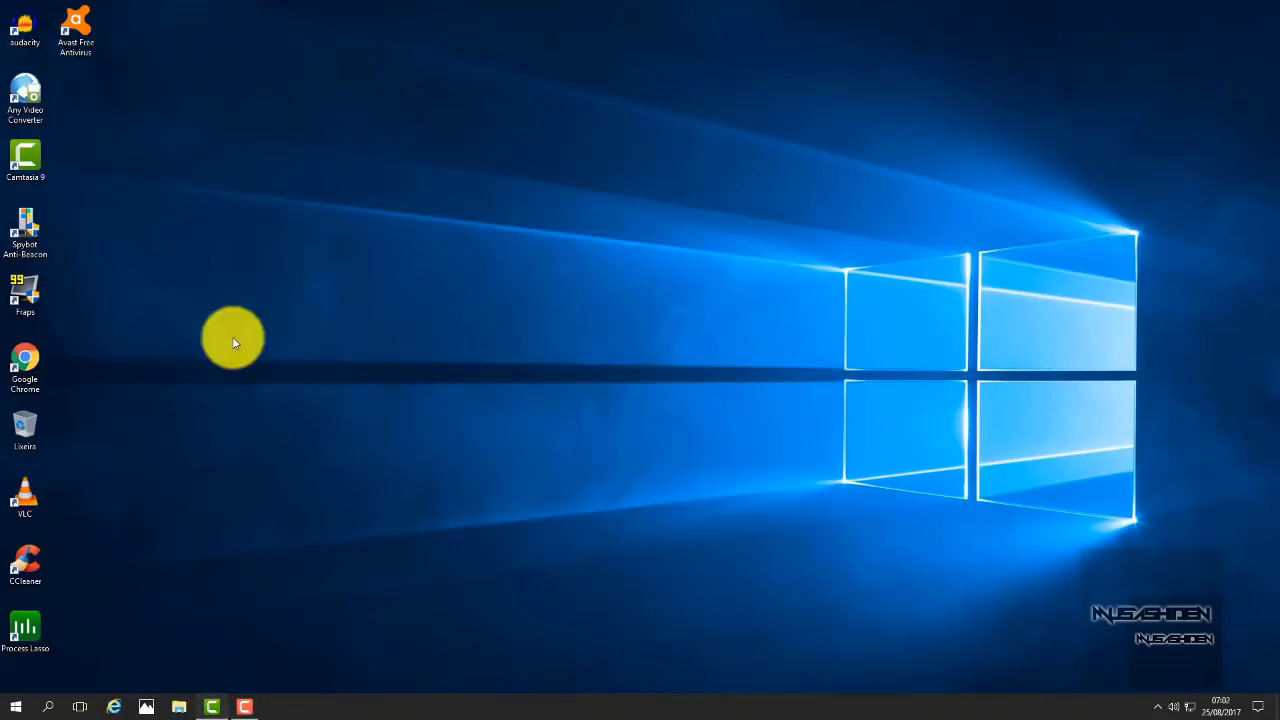
pyautogui.click(248, 706)
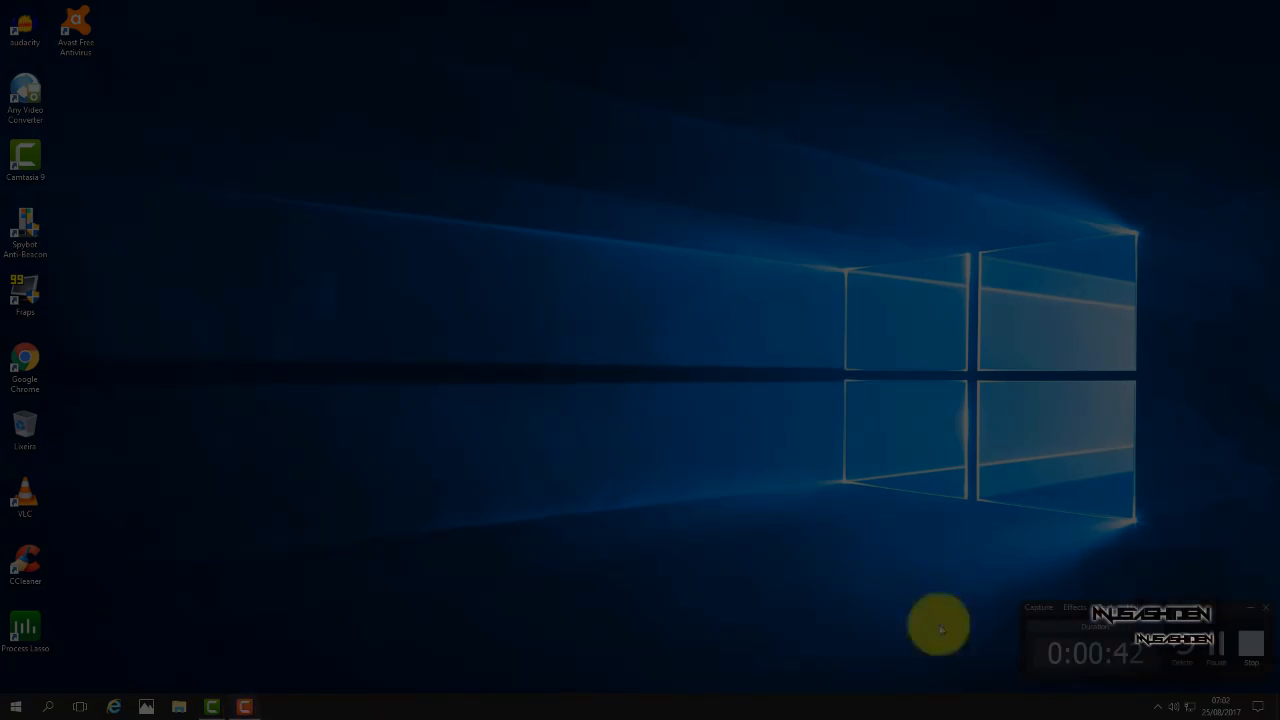